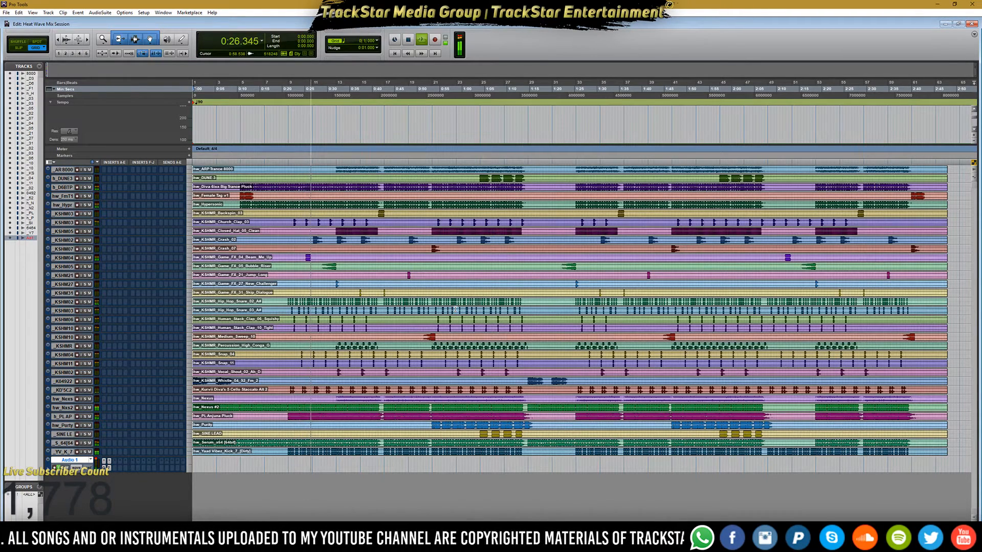
Step: Display the Mix window of the Heat Wave session
key("ctrl+equal")
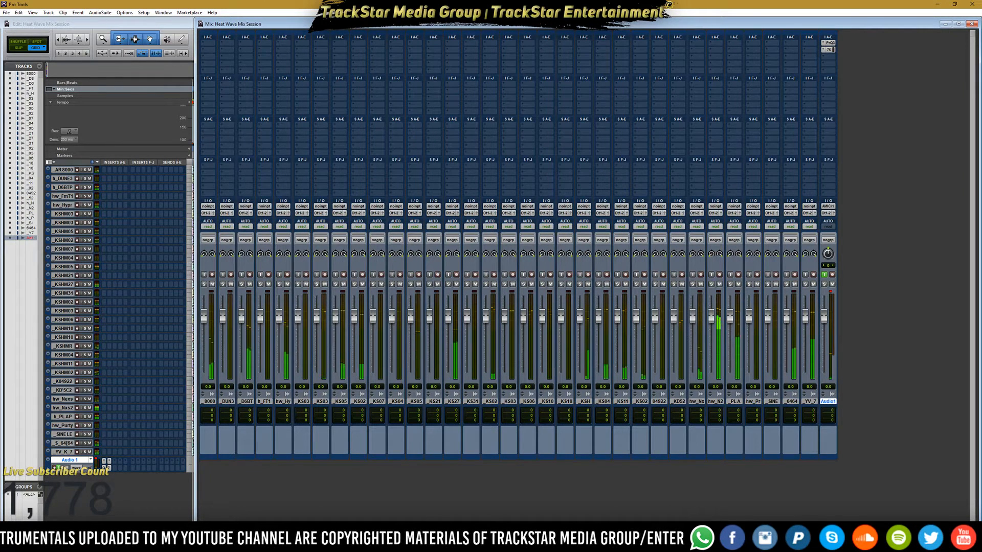
key("alt+Tab")
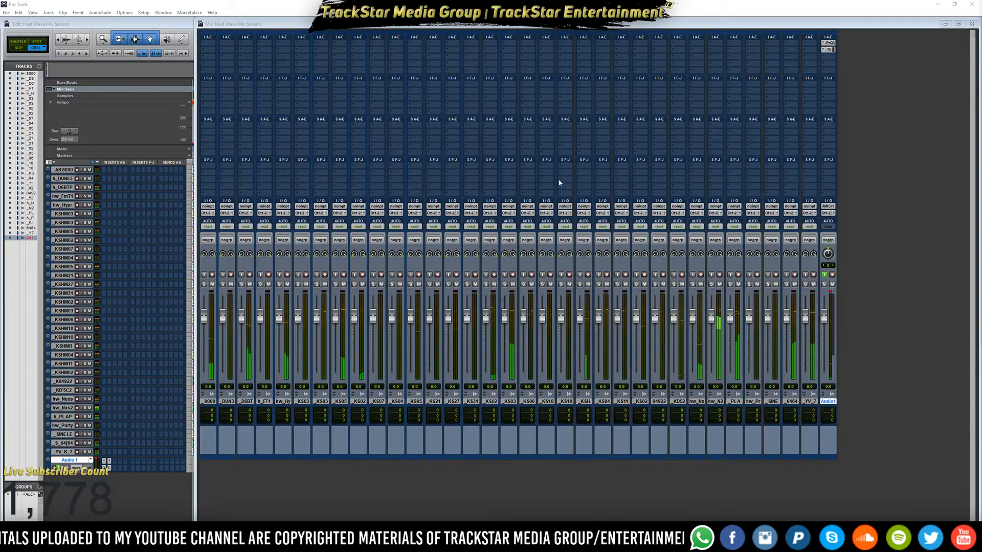
key("alt+Tab")
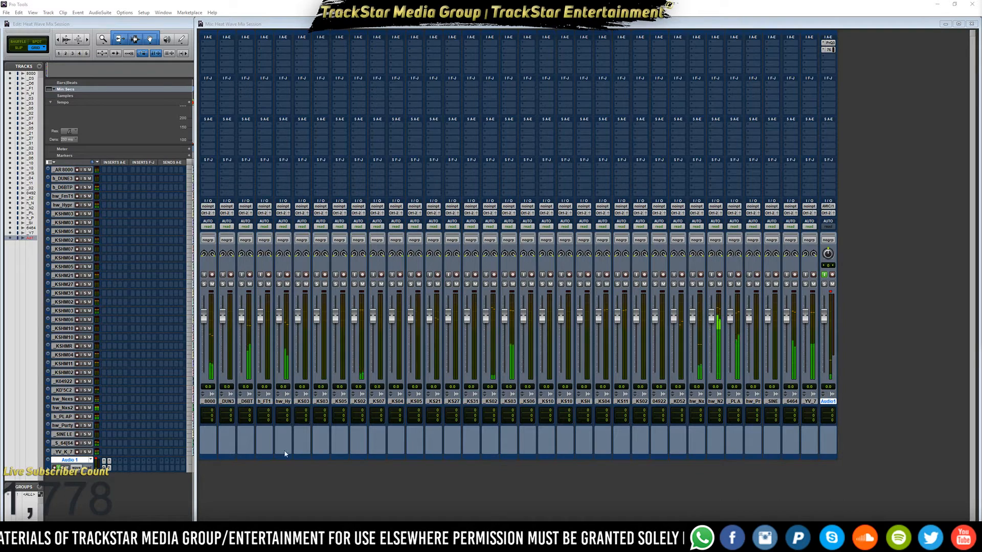
left_click(386, 480)
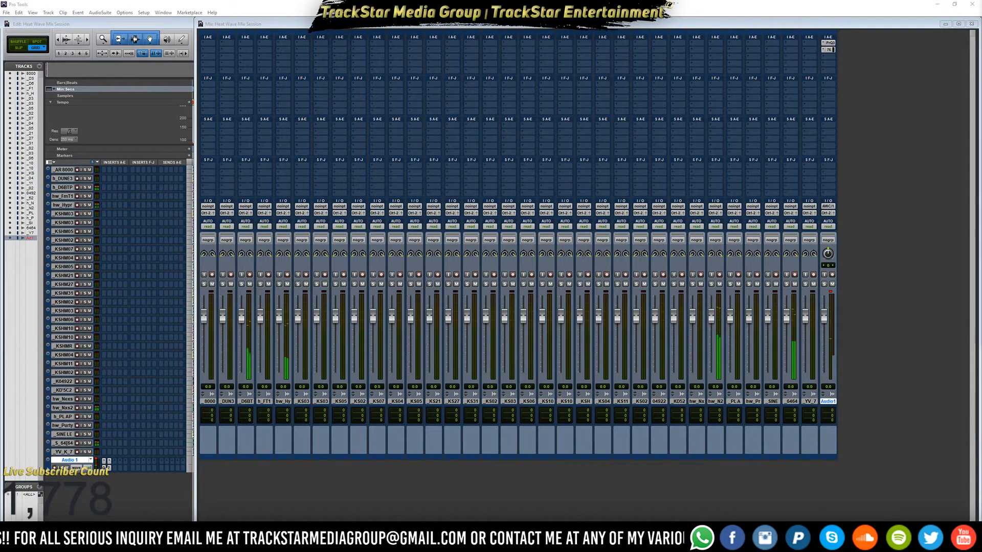
left_click(824, 279)
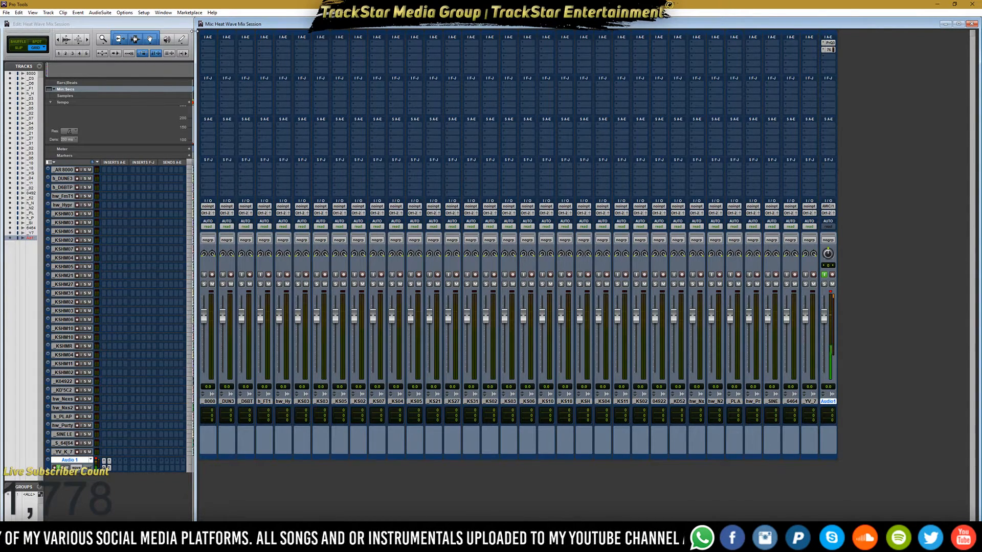
Step: Narrow the Mix window so the track list and the start of the timeline in the Edit window stay uncovered
left_click_drag(192, 31, 196, 32)
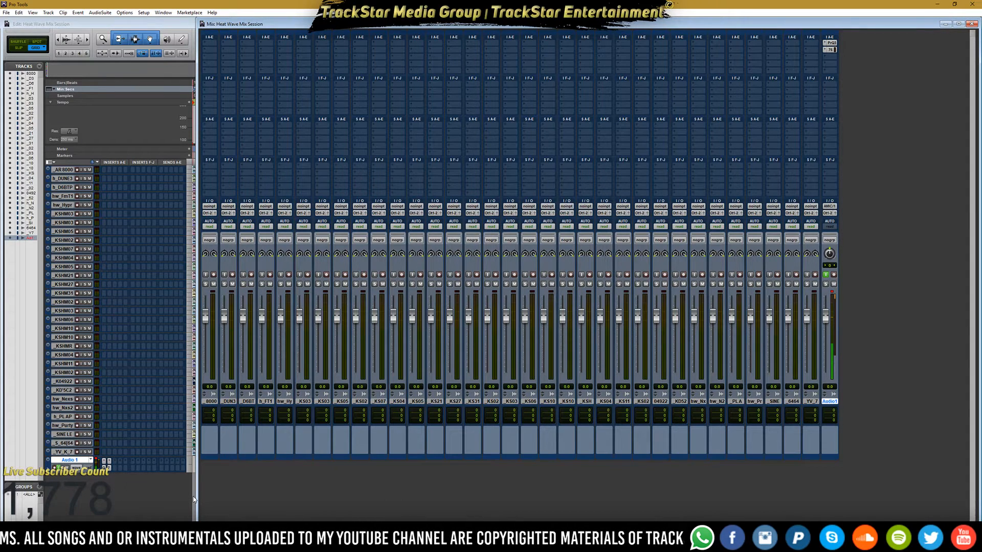
left_click(180, 493)
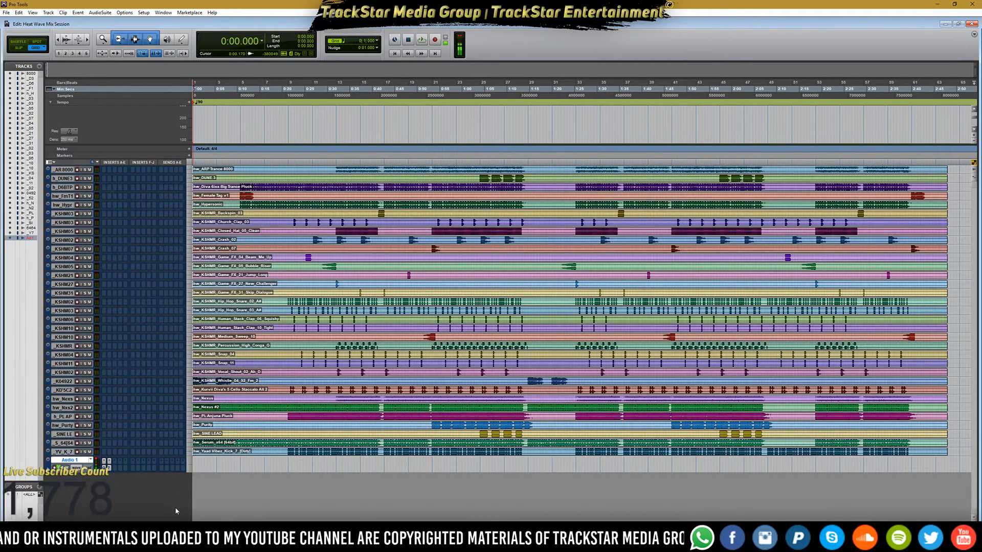
key("ctrl+equal")
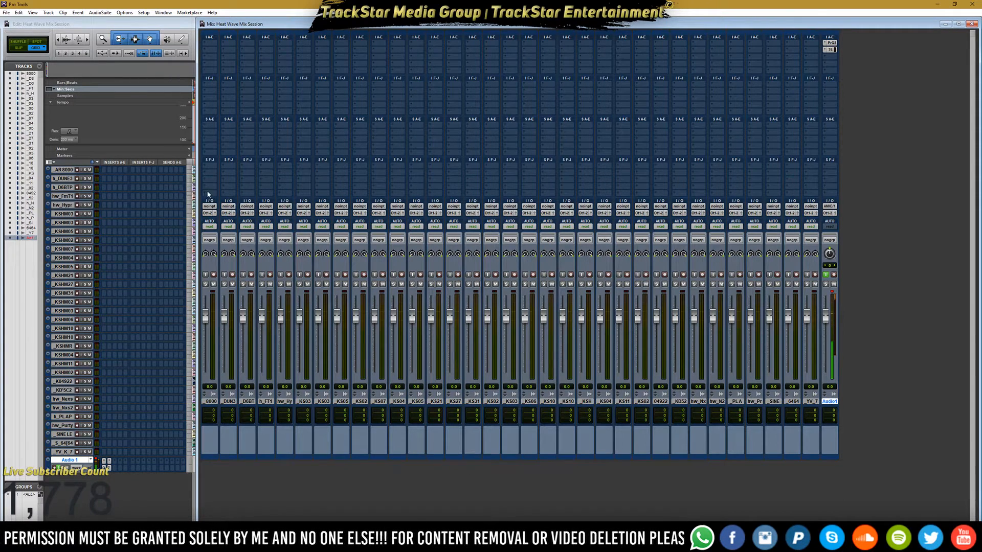
left_click_drag(198, 189, 343, 188)
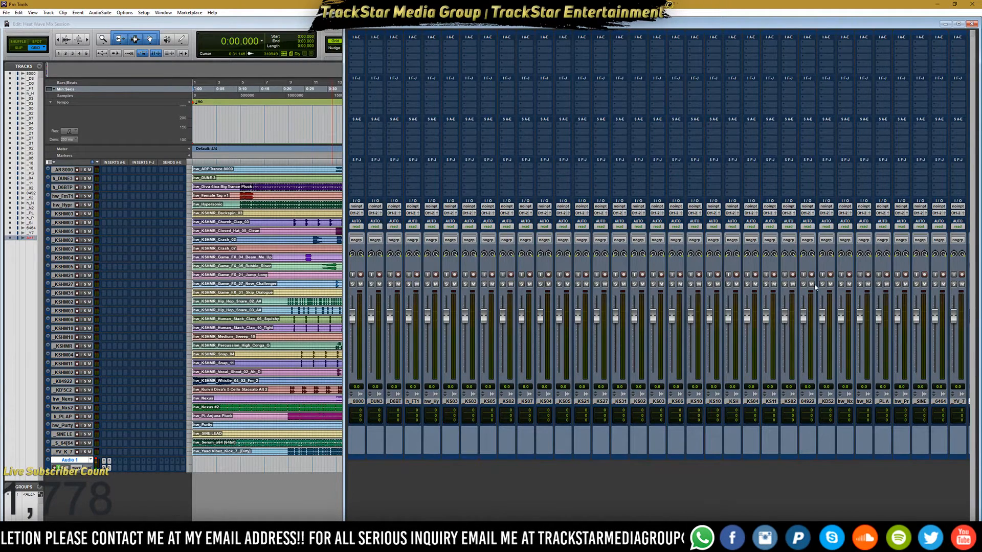
Step: Audition the KSHMR whistle track in solo during playback and rename it WHISTLE
key("space")
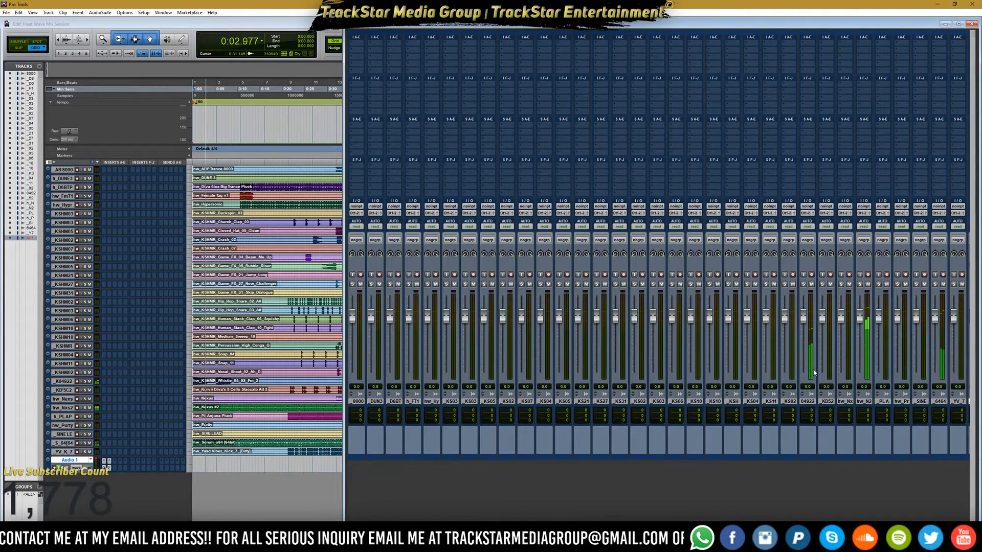
left_click(803, 284)
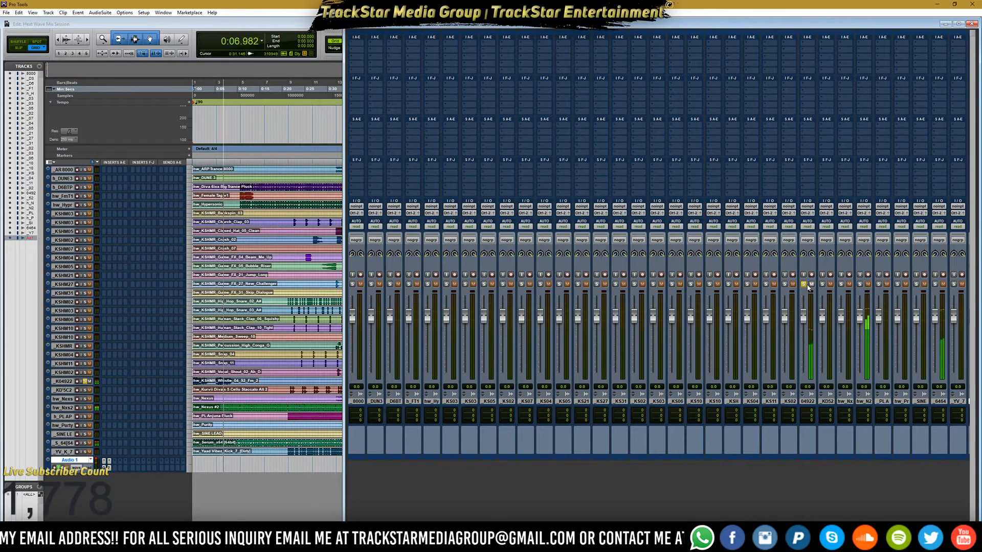
left_click(804, 284)
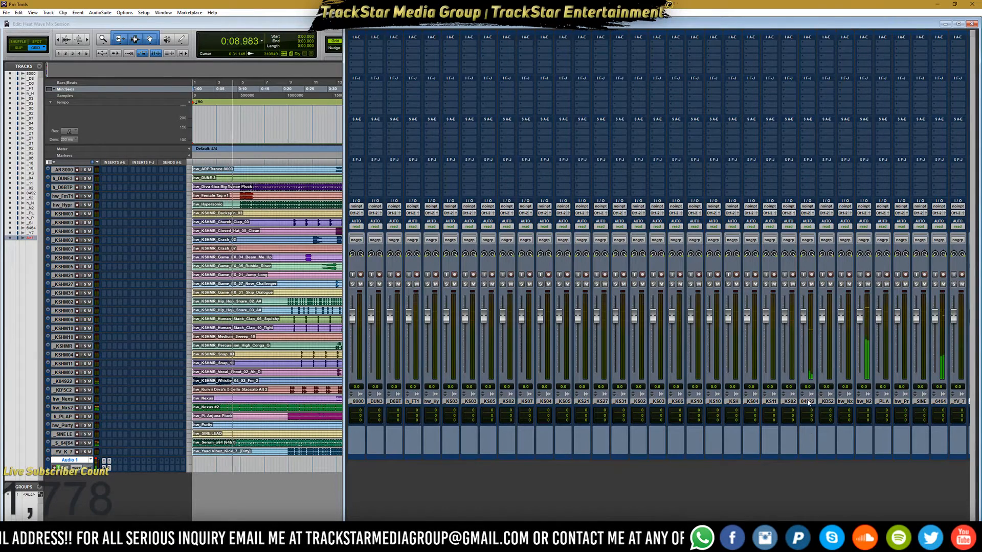
double_click(808, 402)
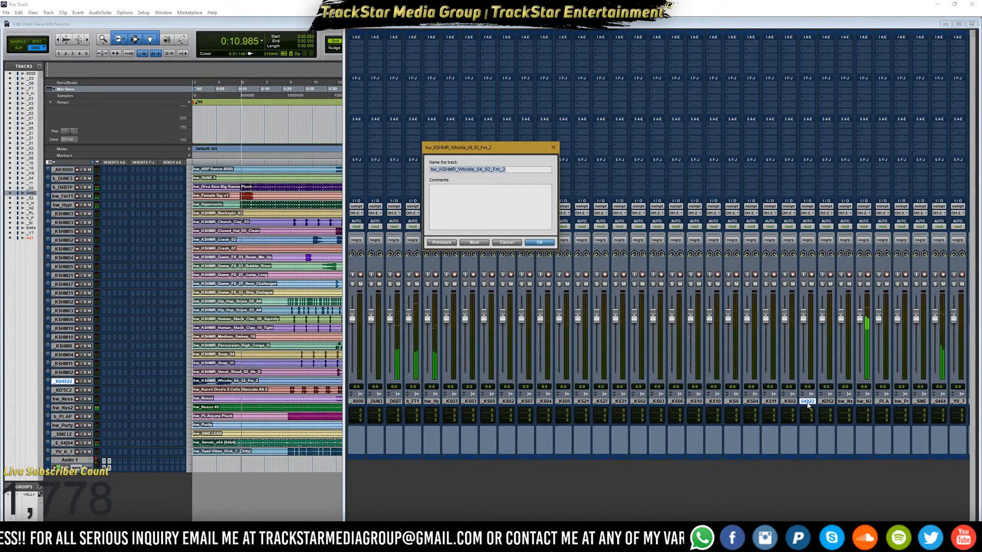
type("WHISTLE")
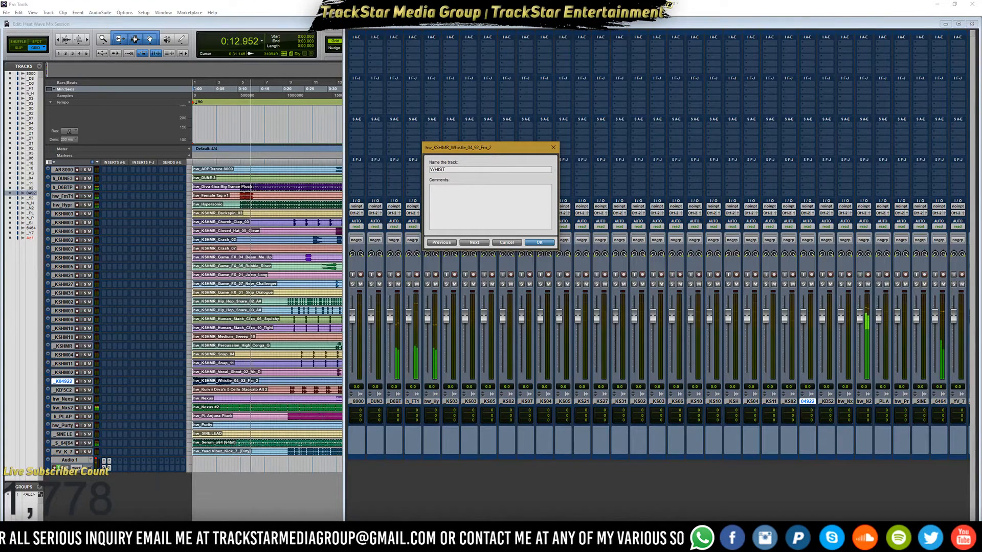
key("Return")
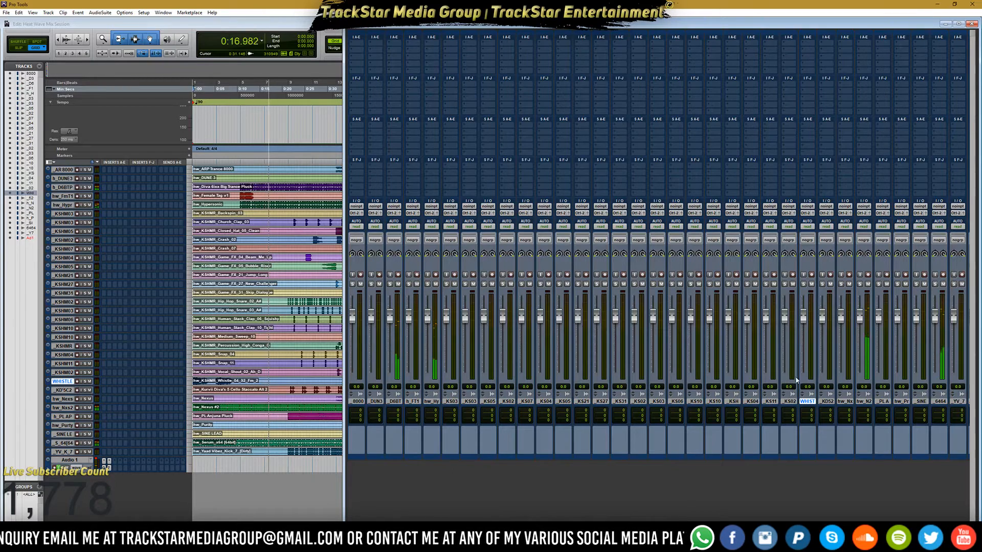
key("space")
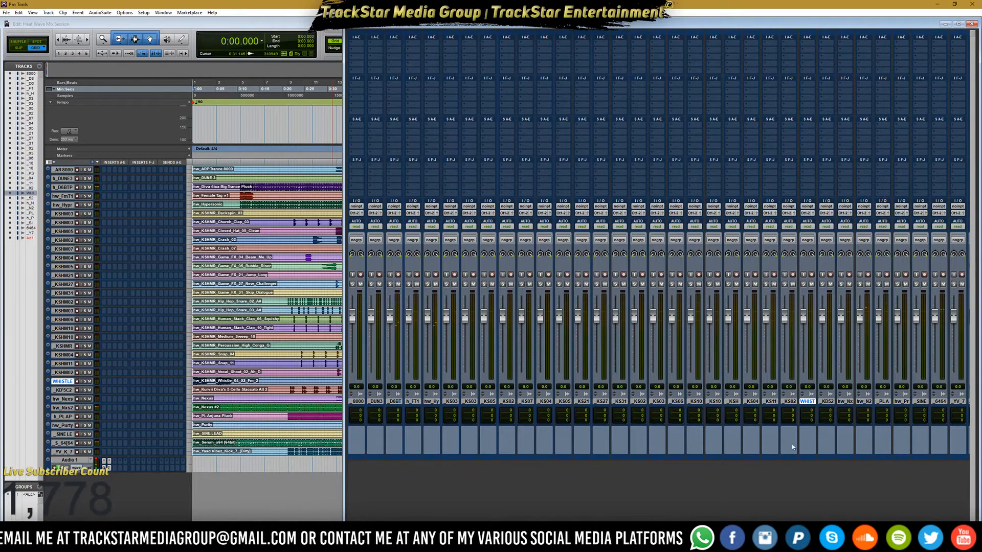
Step: Colour the WHISTLE track's channel strip yellow with the color palette
double_click(805, 458)
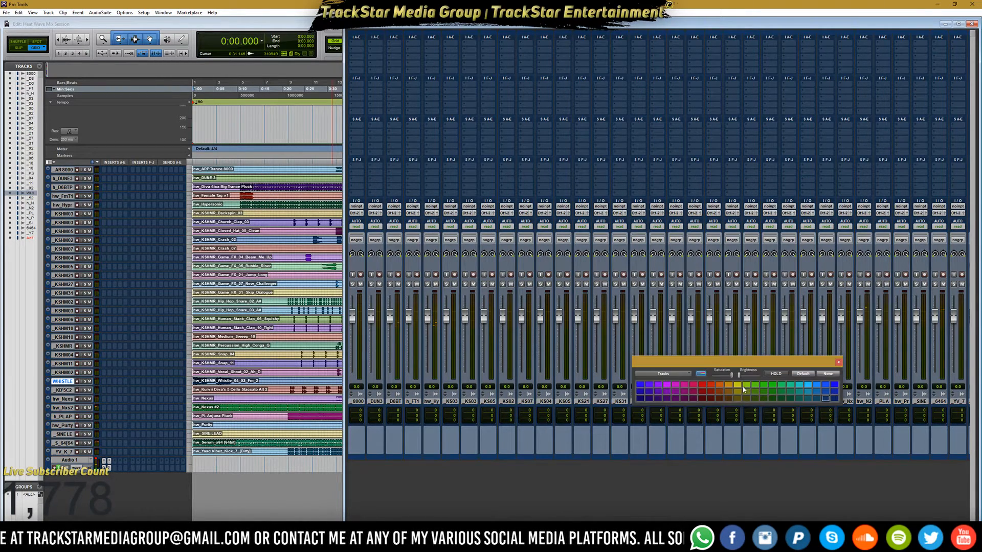
left_click_drag(786, 367, 697, 352)
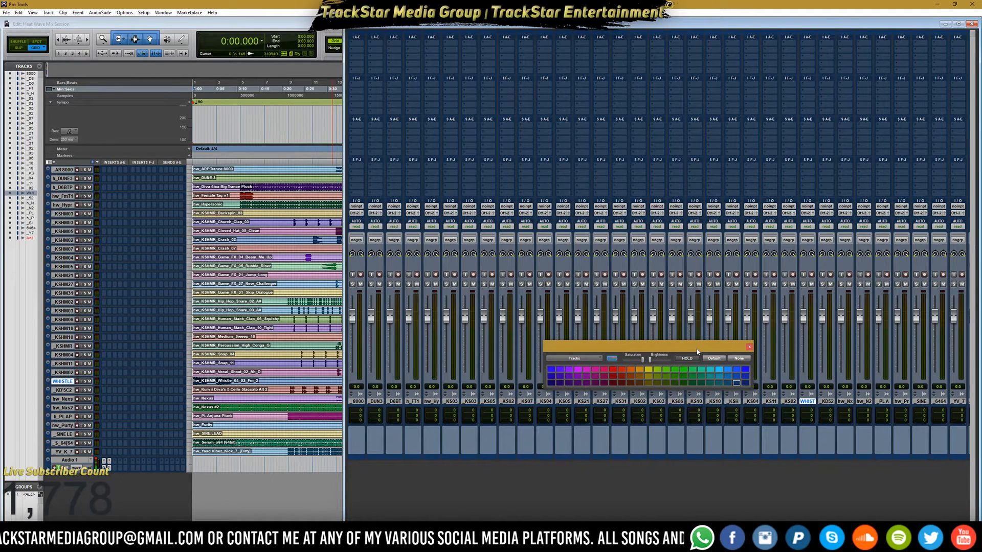
left_click(649, 370)
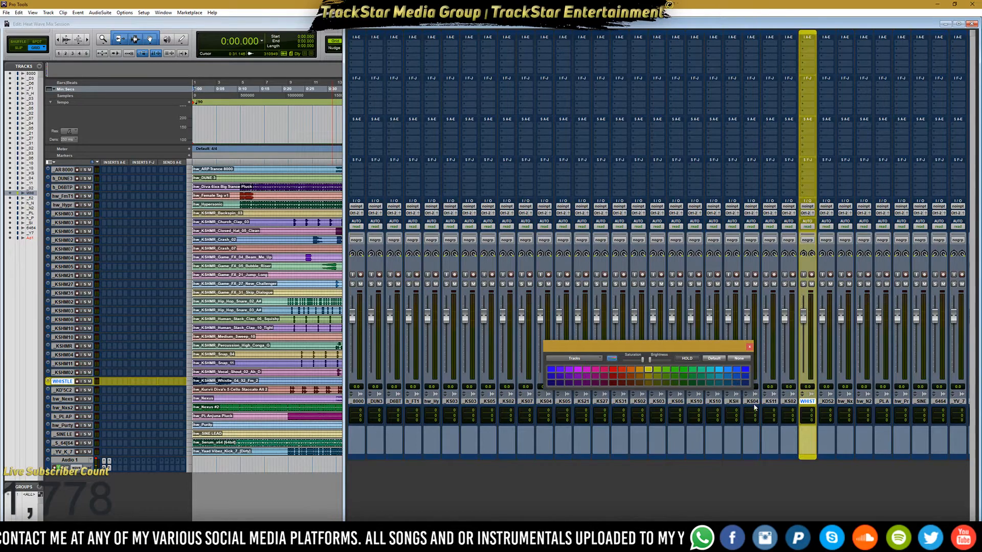
left_click(750, 347)
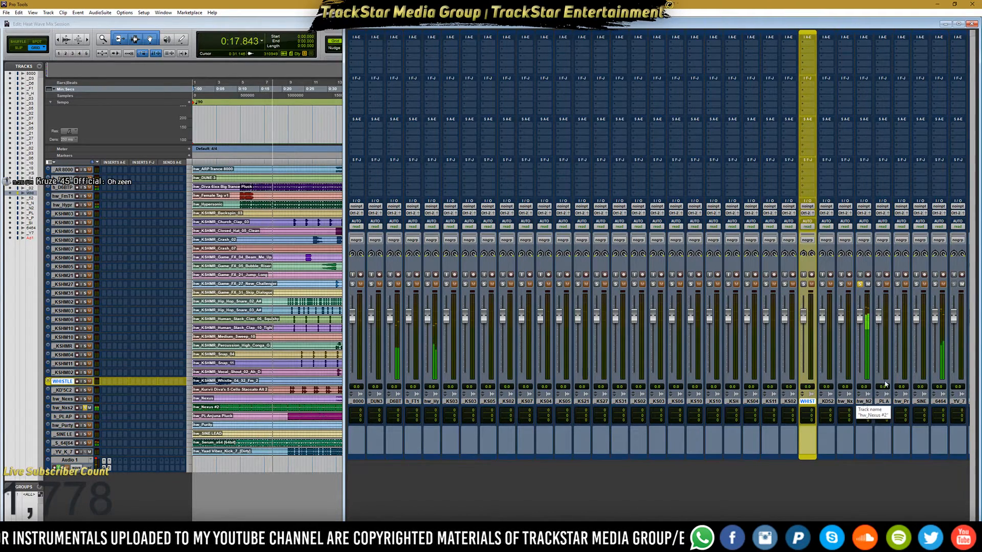
left_click(954, 276)
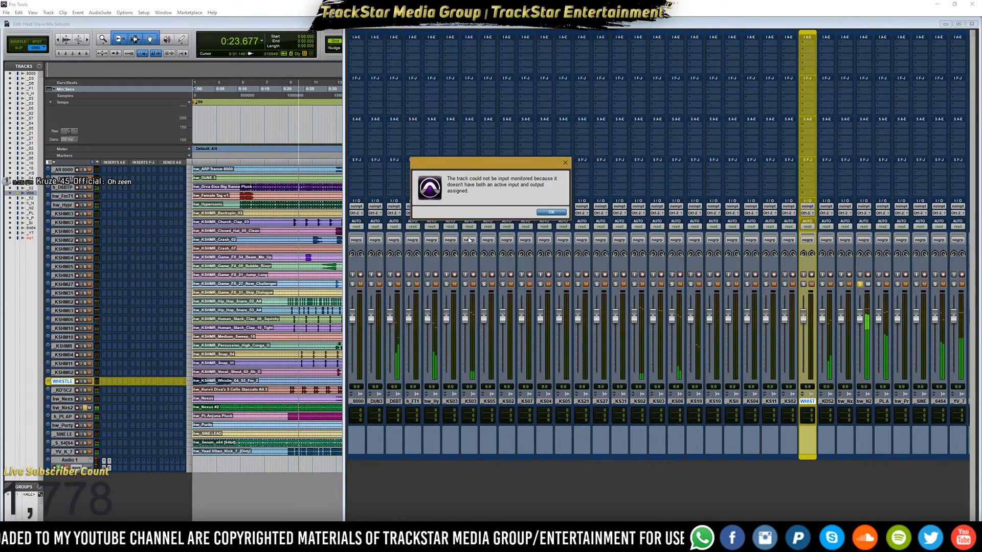
left_click(551, 212)
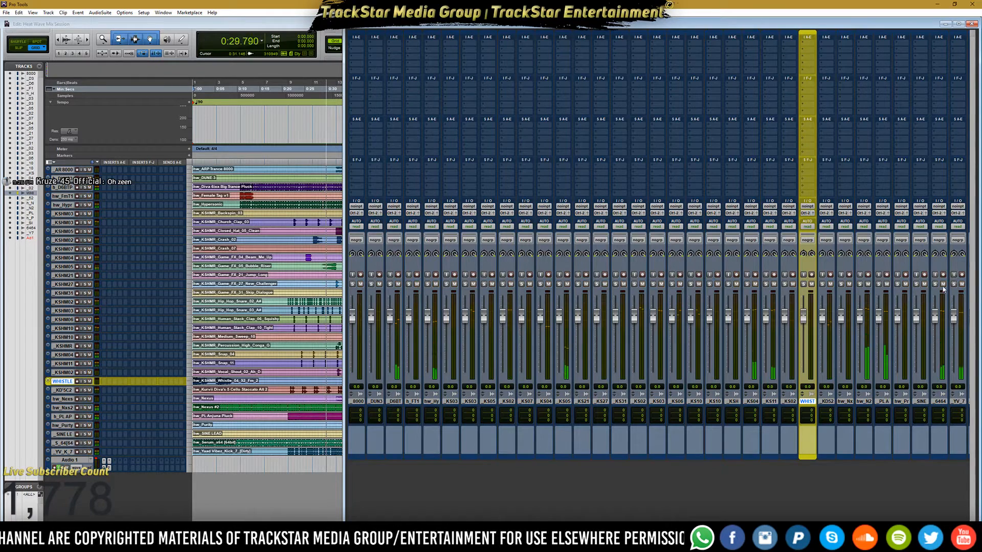
key("space")
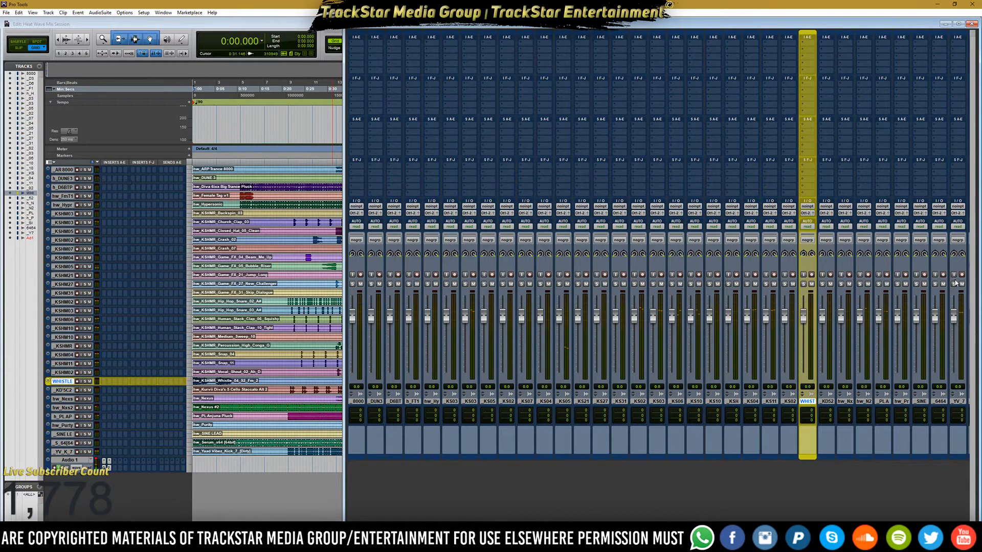
left_click(954, 275)
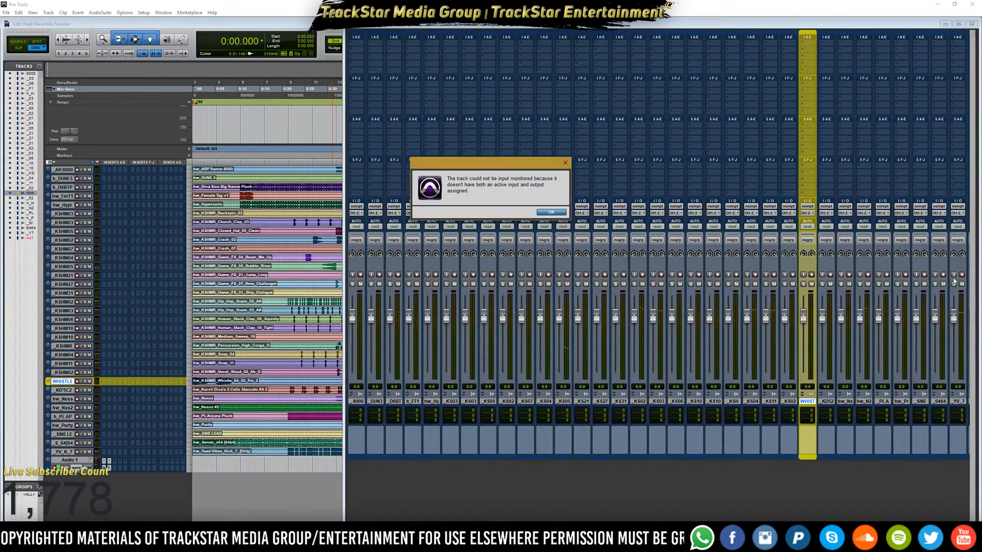
left_click(551, 212)
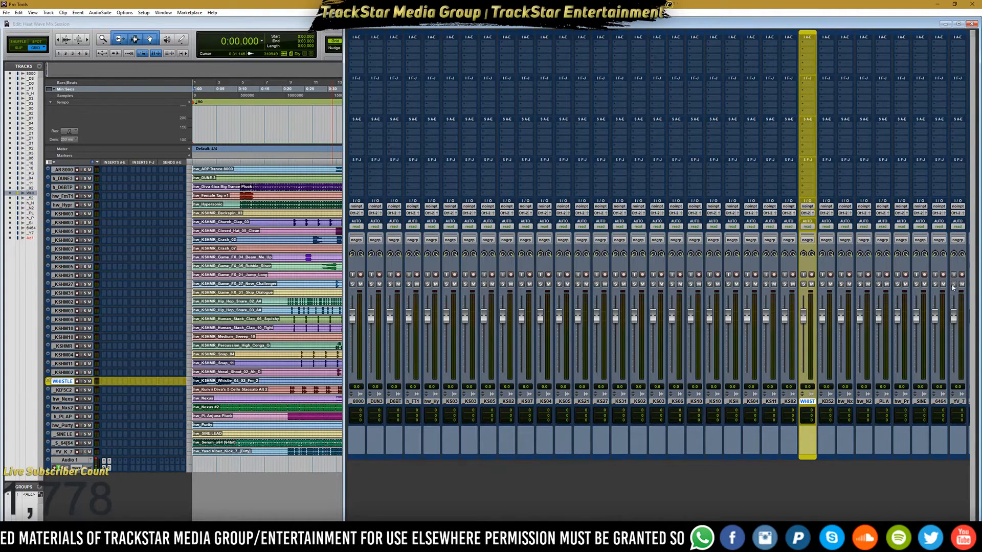
Step: Play the session from the start and rename the hw_Nexus #2 track BASS 1
key("space")
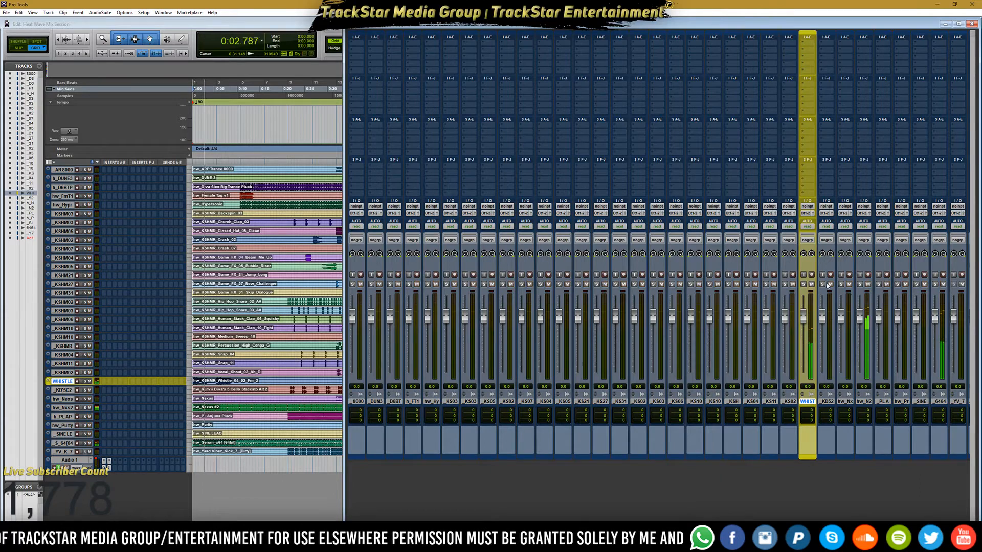
double_click(864, 401)
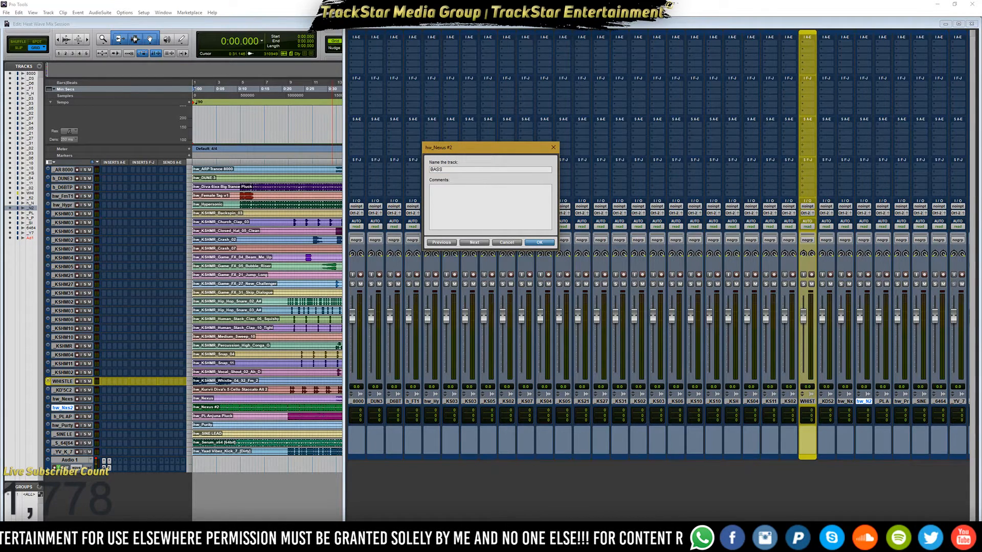
key("Return")
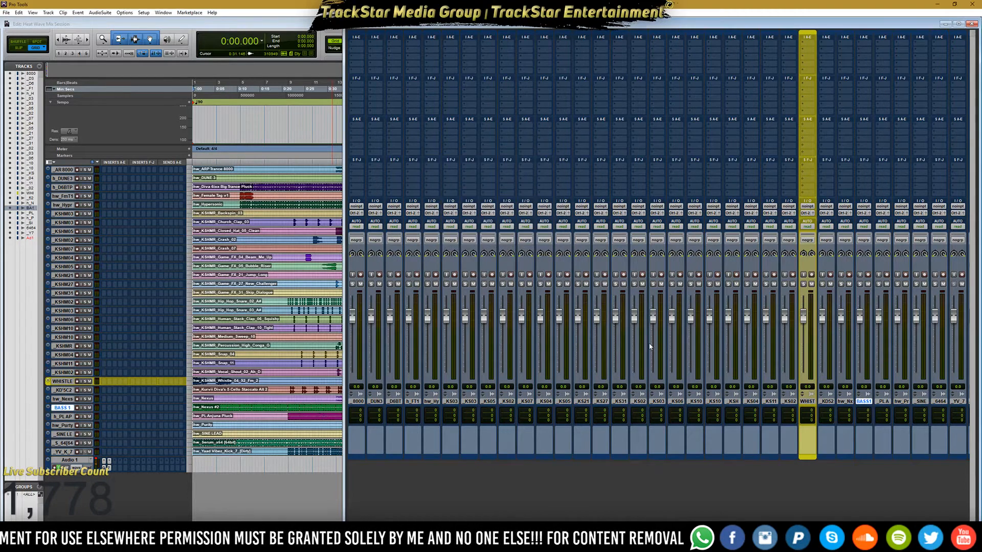
Step: Solo the hw_Serum_x64 track during playback and rename it BASS 2
key("space")
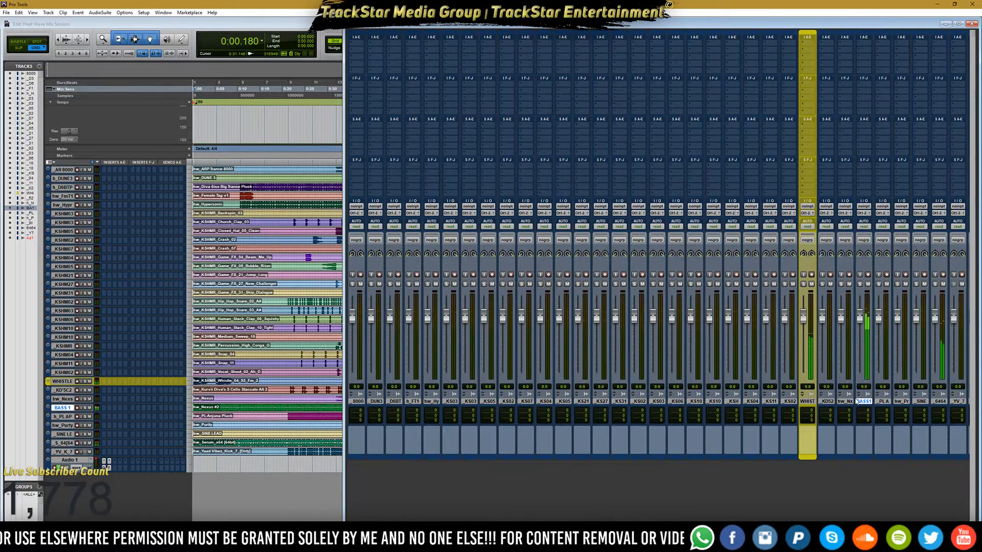
left_click(936, 284)
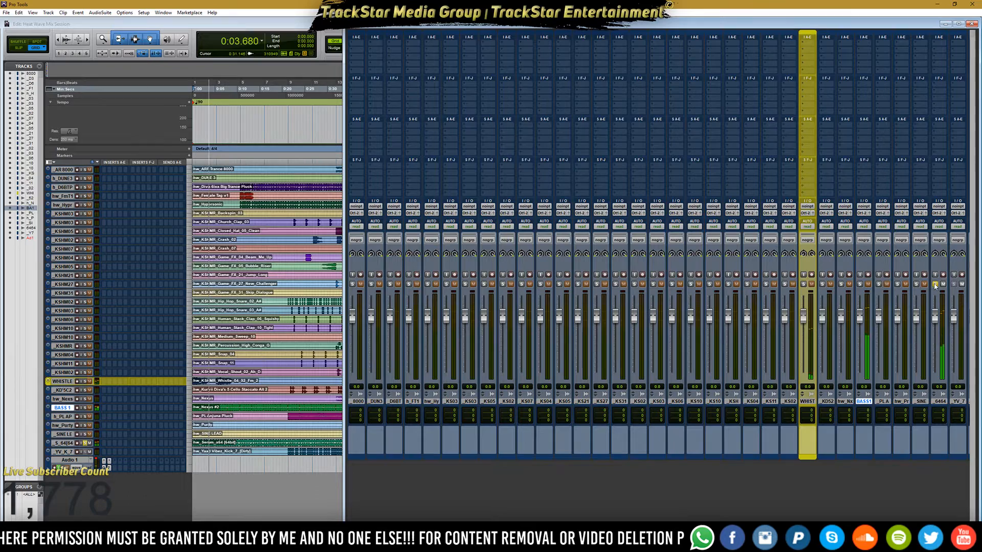
double_click(939, 401)
type("BASS 2")
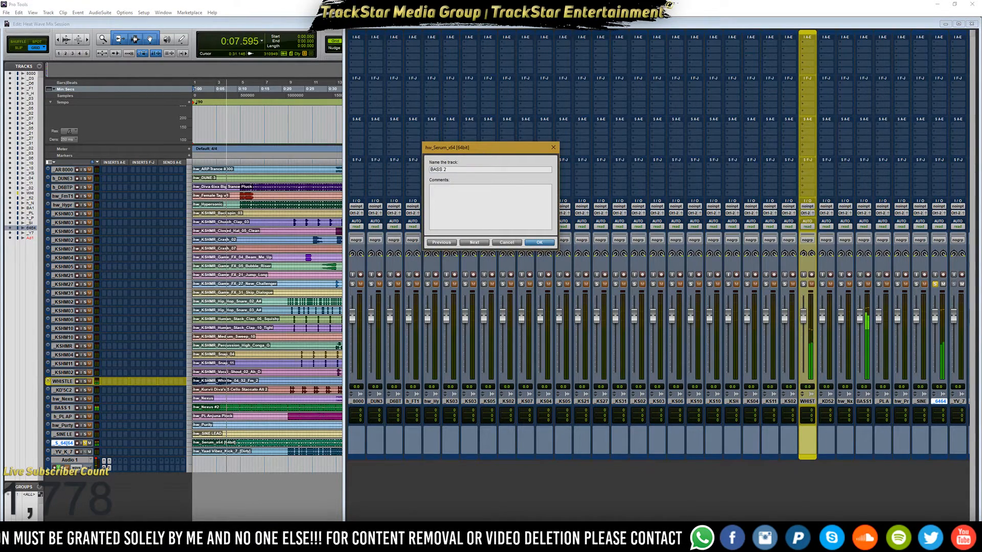
key("Return")
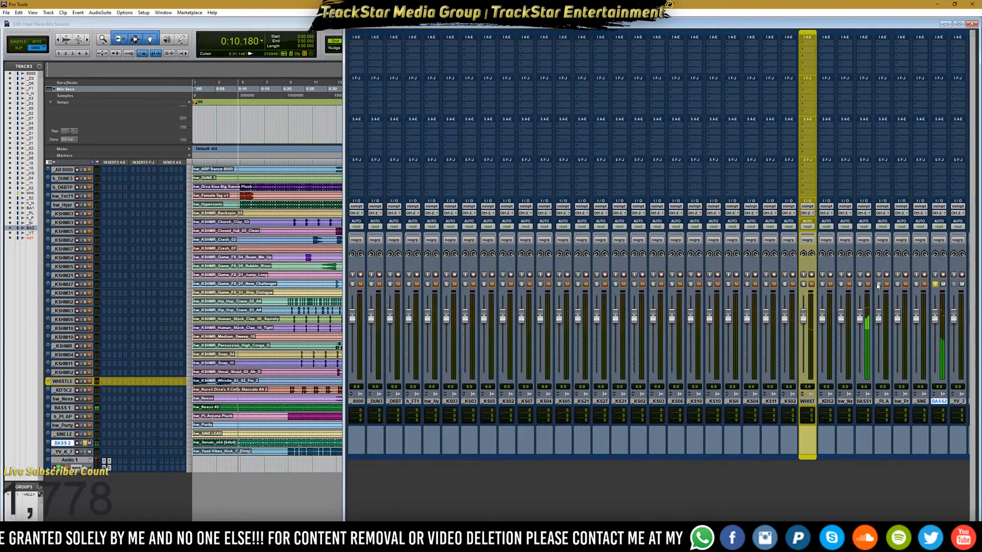
key("space")
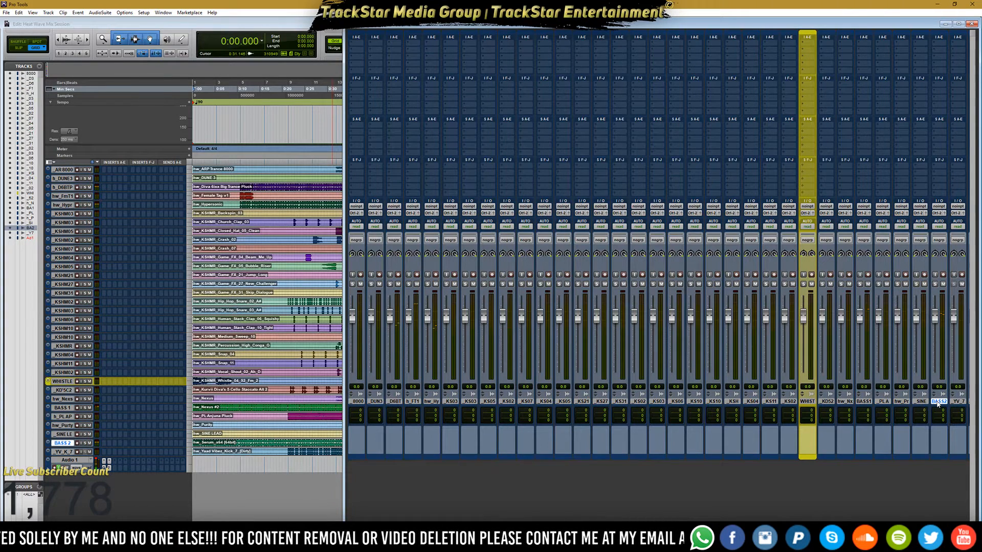
Step: Select the BASS 1 and BASS 2 tracks together and move them ahead of all other tracks in the mixer
left_click(867, 403, "ctrl")
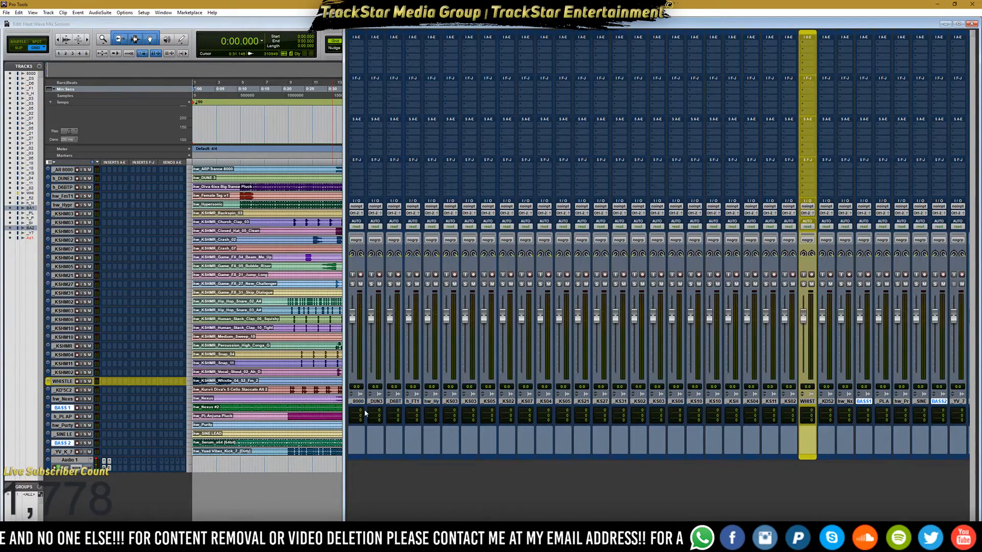
left_click_drag(364, 409, 361, 404)
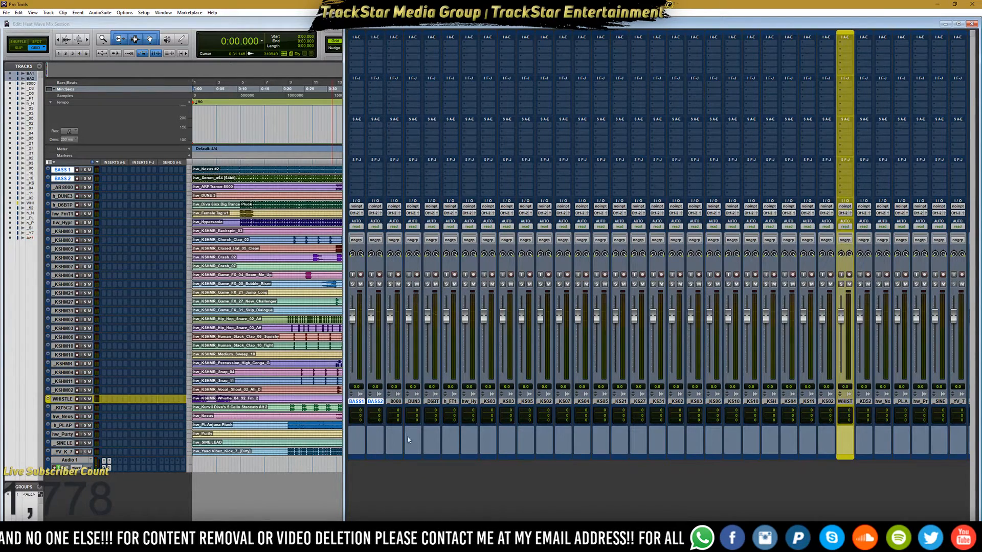
Step: Colour the selected BASS 1 and BASS 2 channel strips light blue with the color palette
double_click(352, 455)
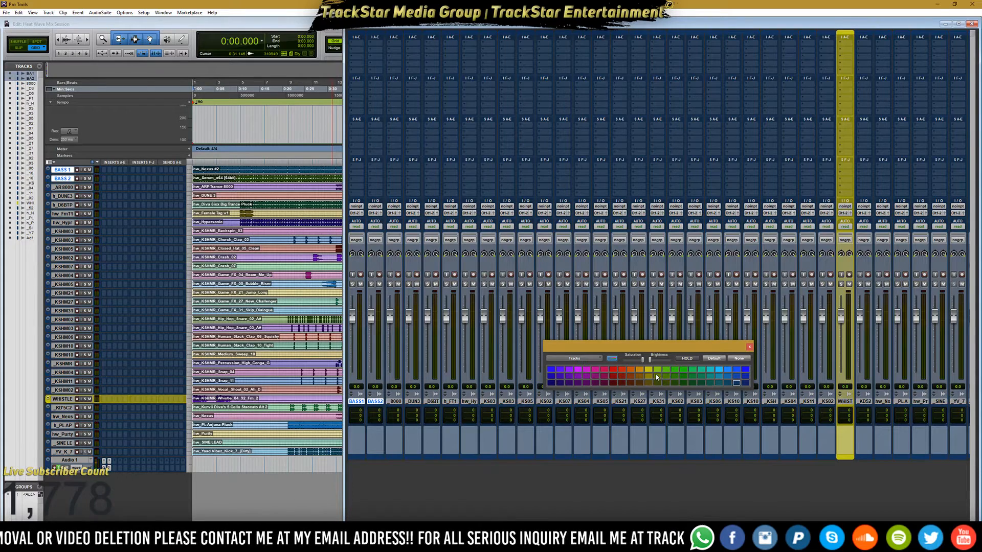
left_click(728, 370)
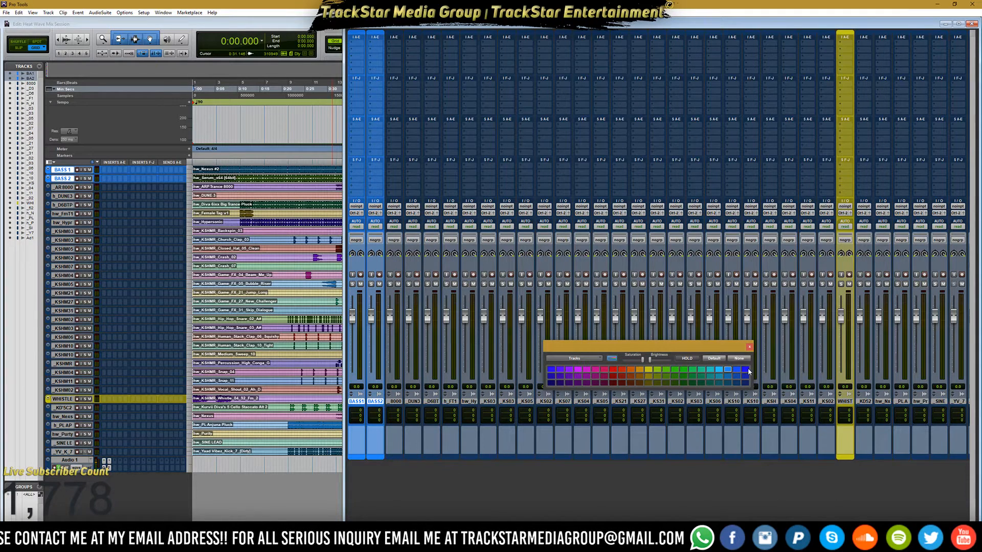
left_click(750, 346)
Step: Play the session briefly, try a lower level on the BASS 2 fader and reset it to its default
key("space")
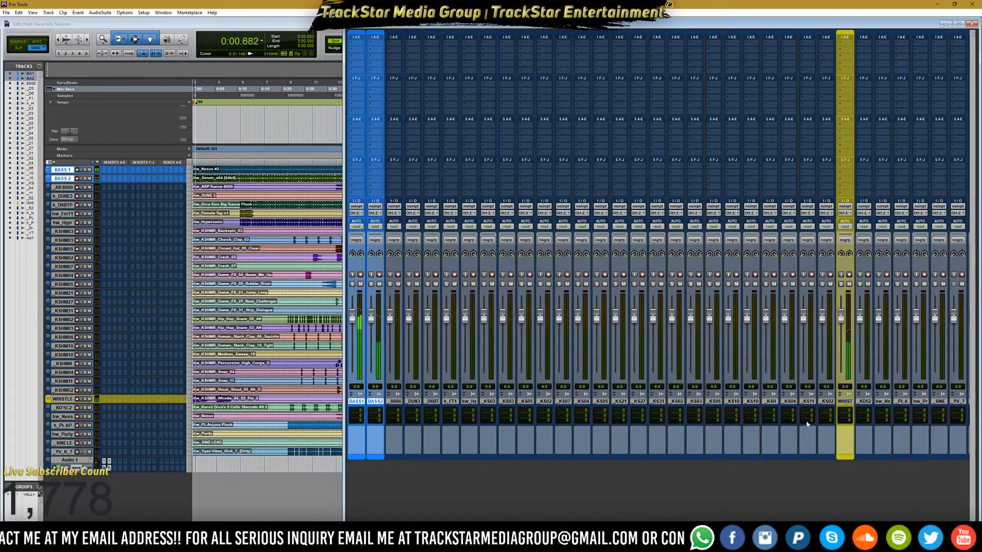
key("space")
left_click_drag(372, 315, 372, 326)
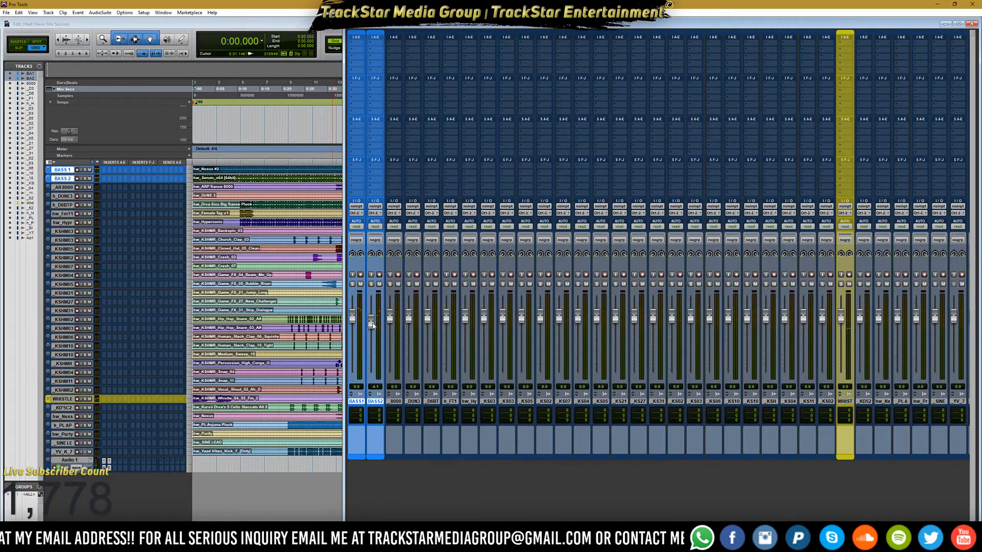
left_click(372, 323, "alt")
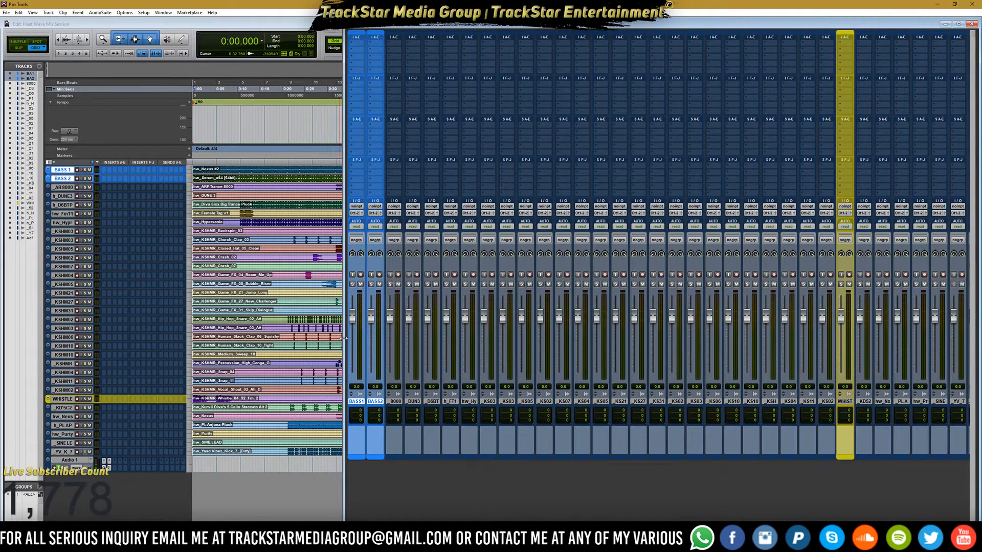
Step: Audition the Diva Big Trance Pluck track soloed from the 0:10.666 playback position and rename it PLUCK 1
key("space")
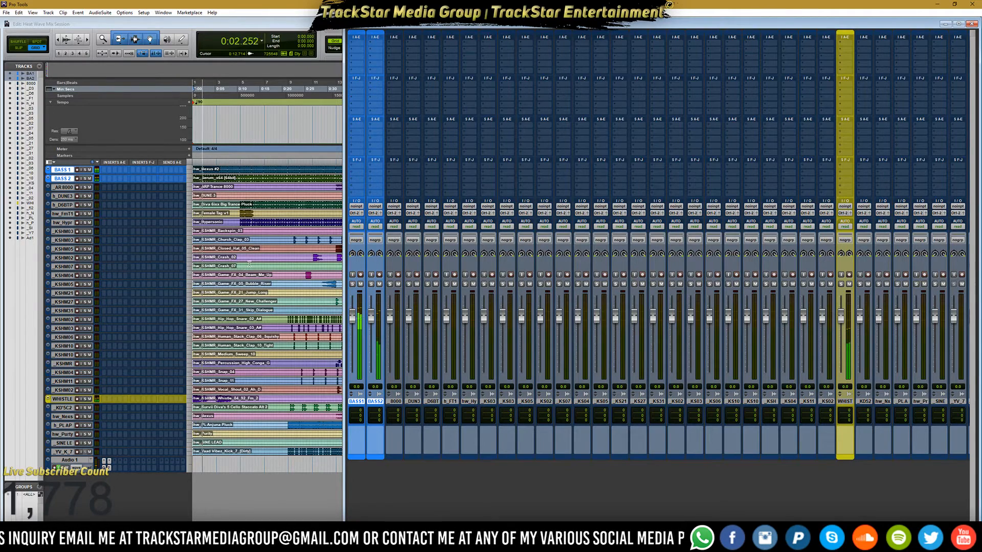
key("space")
left_click(240, 163)
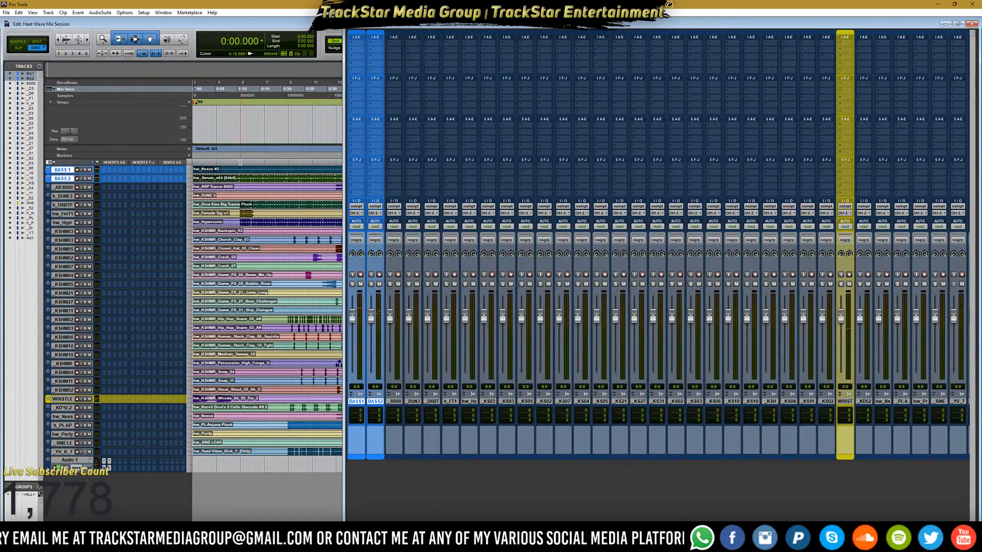
key("ctrl+equal")
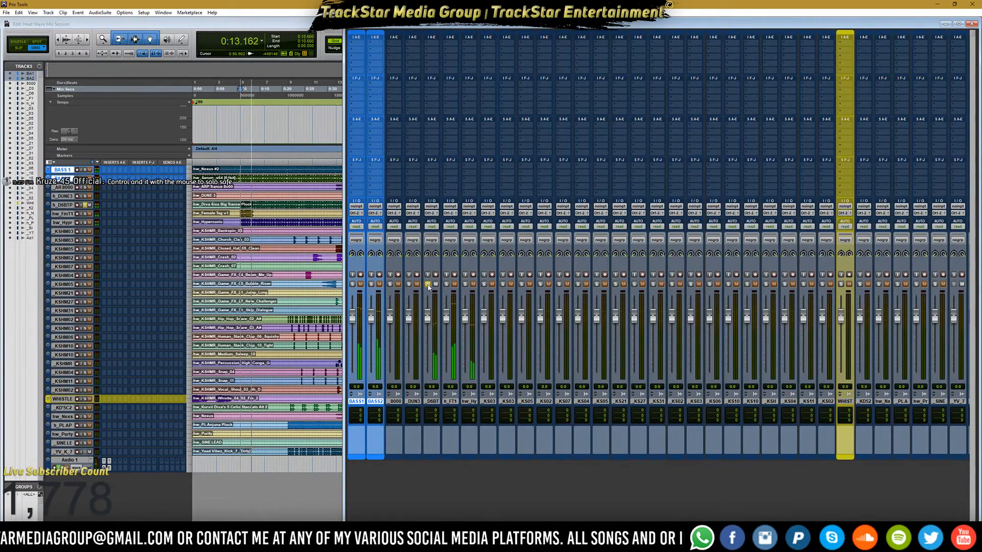
key("space")
double_click(432, 402)
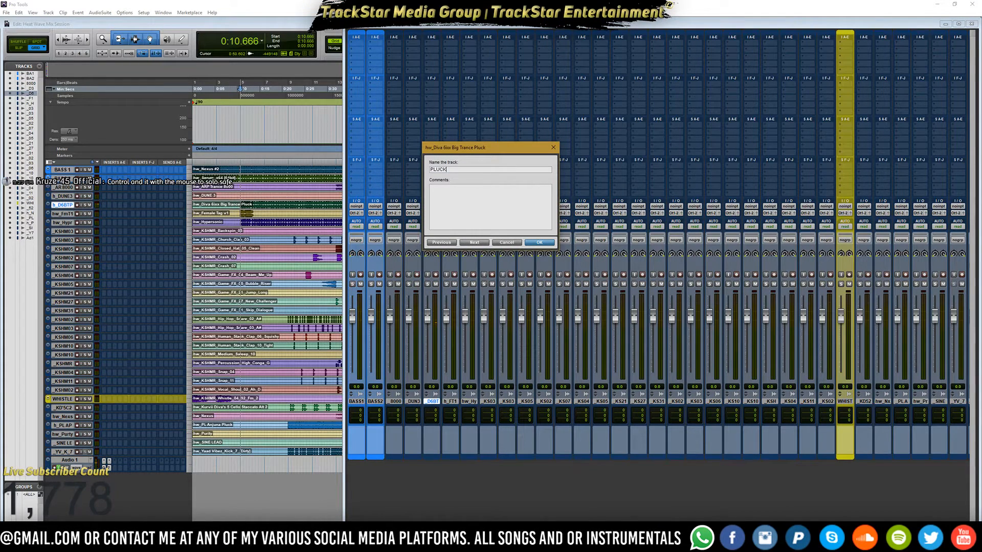
key("Return")
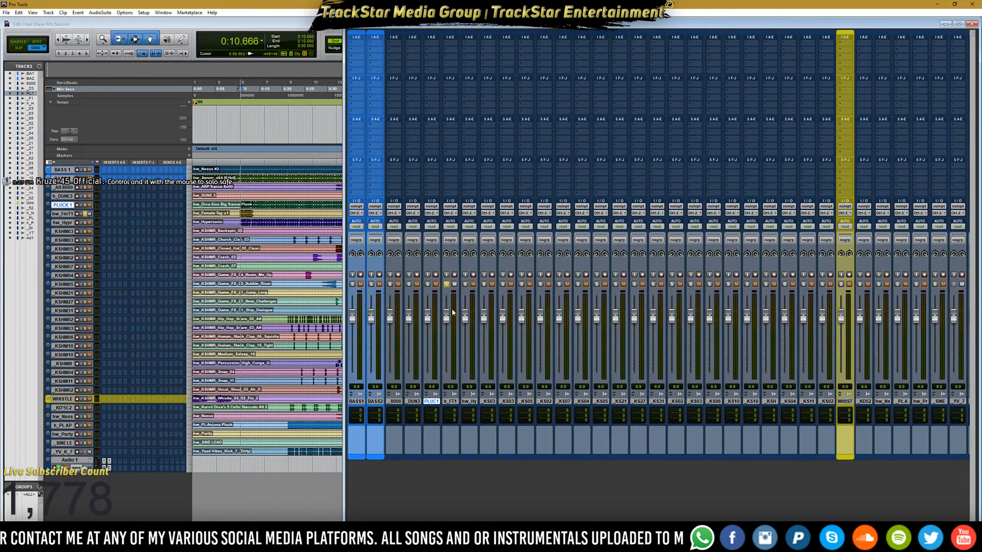
Step: Solo the hw_Female Tag v1 track to audition it, clear the solo and rename the track TAG
key("space")
left_click(447, 284)
key("space")
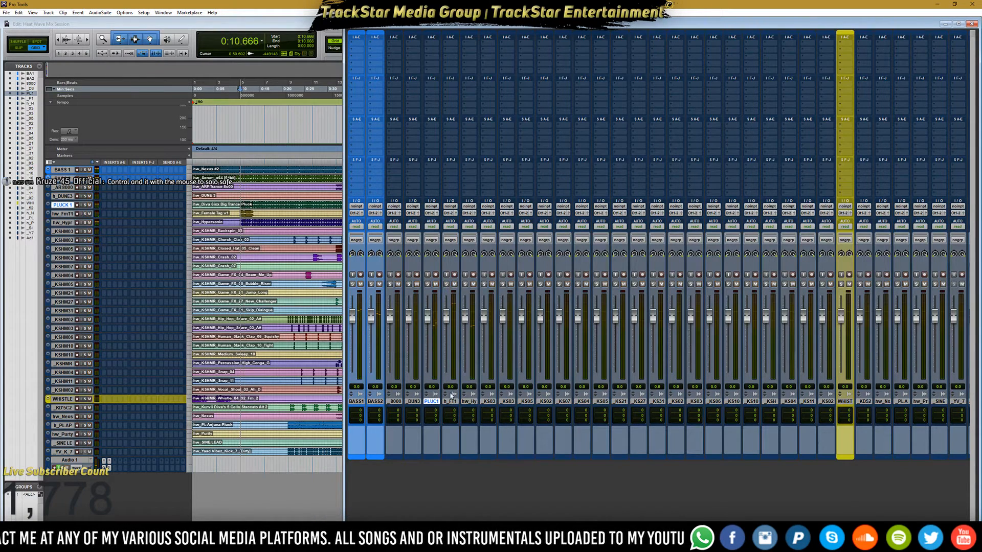
double_click(450, 402)
type("TAG")
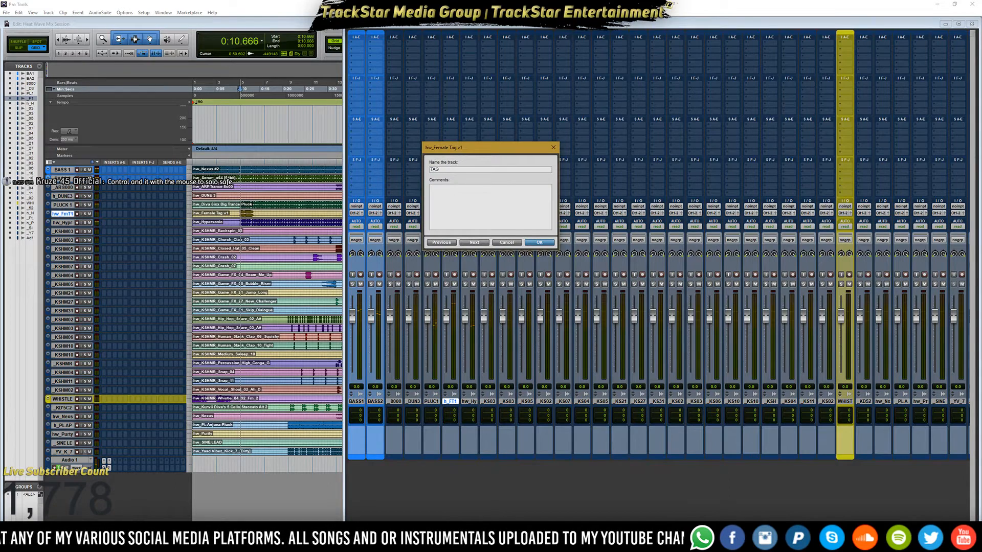
key("Return")
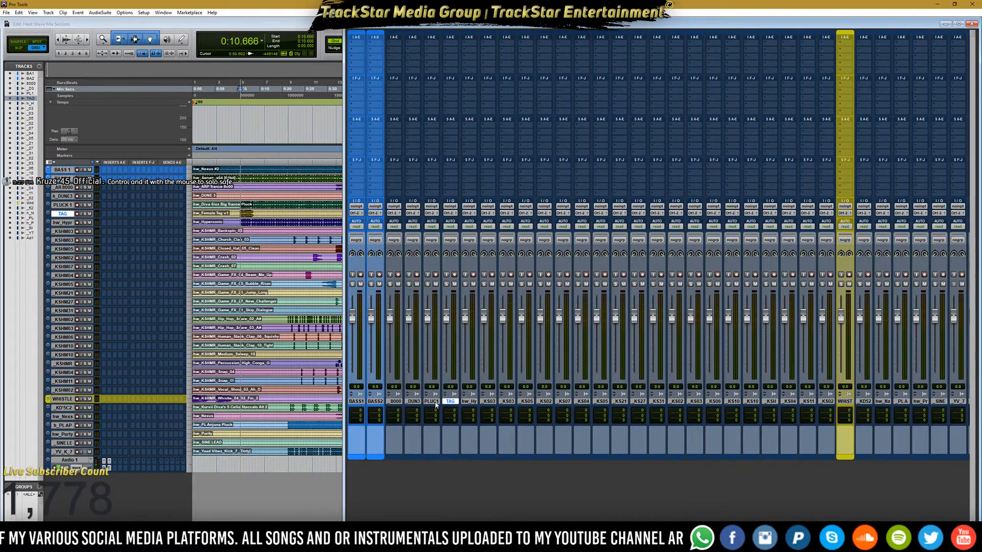
Step: Move the TAG track directly after BASS 2 in the mixer and colour its channel strip yellow
left_click_drag(452, 455, 388, 457)
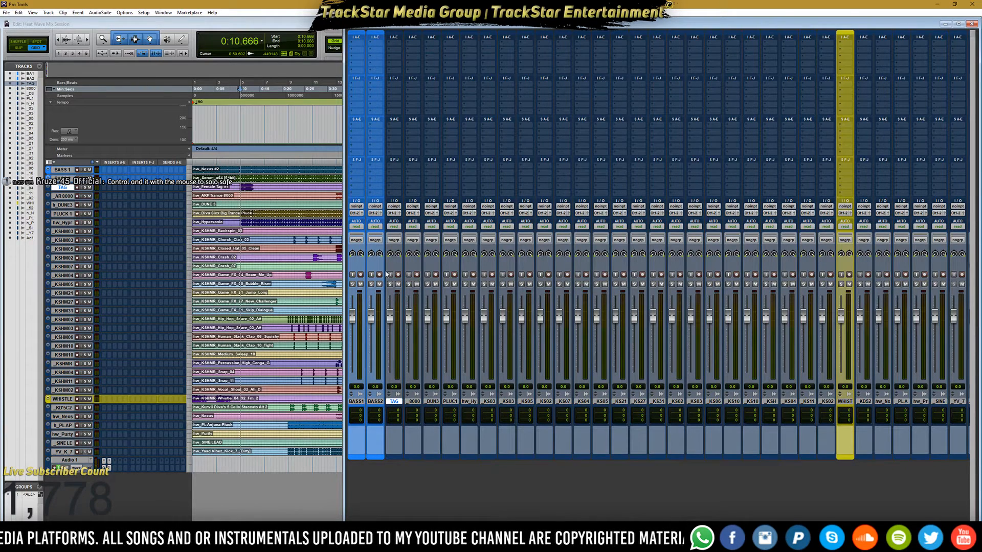
double_click(394, 459)
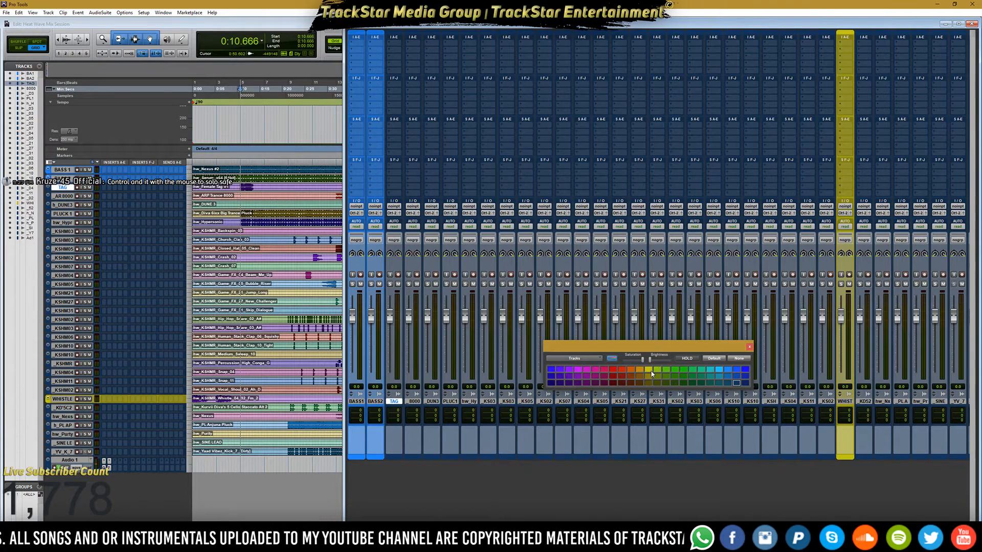
left_click(648, 369)
key("KP_Enter")
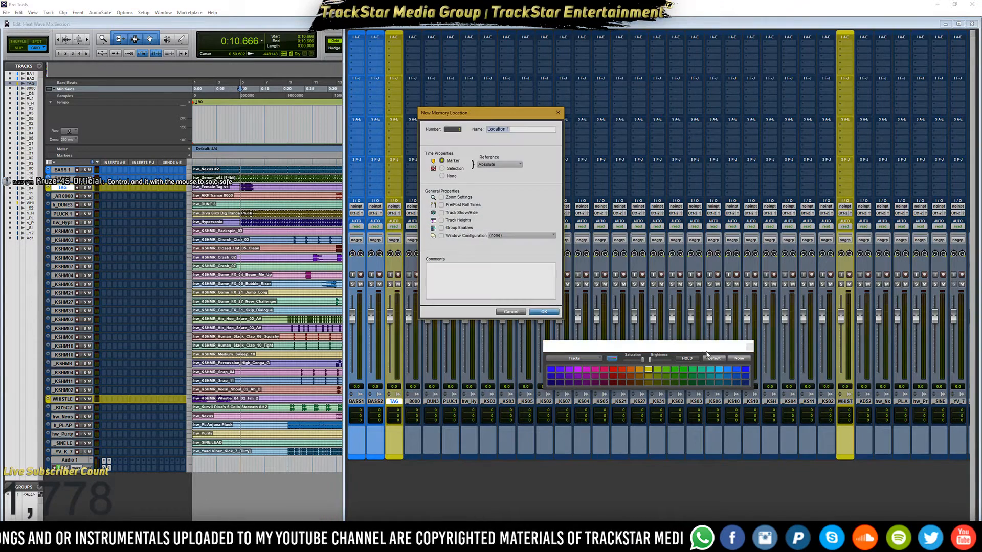
key("Escape")
left_click(749, 346)
Step: Solo the hw_Hypersonic track during playback, clear the solo and rename the track PLUCK 2
key("space")
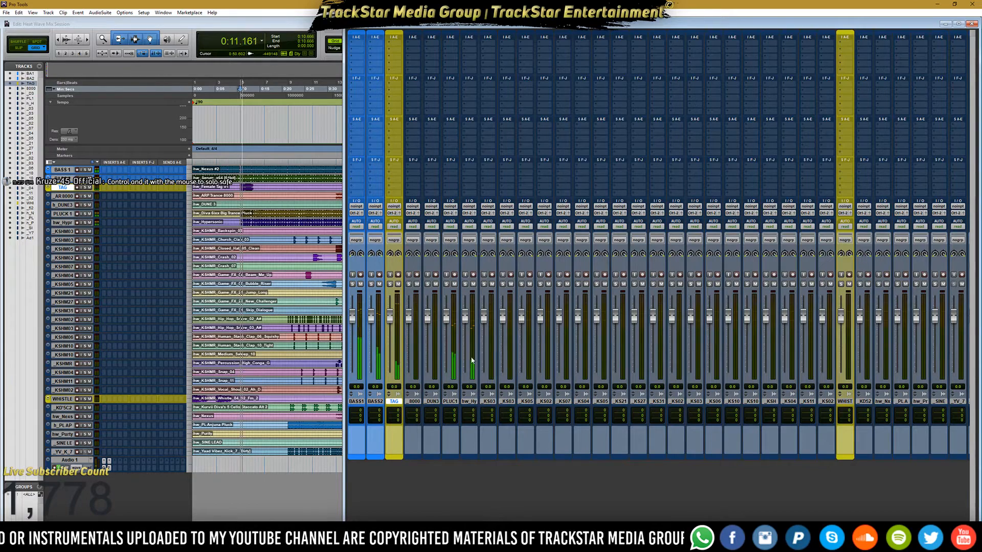
left_click(465, 285)
left_click(465, 284)
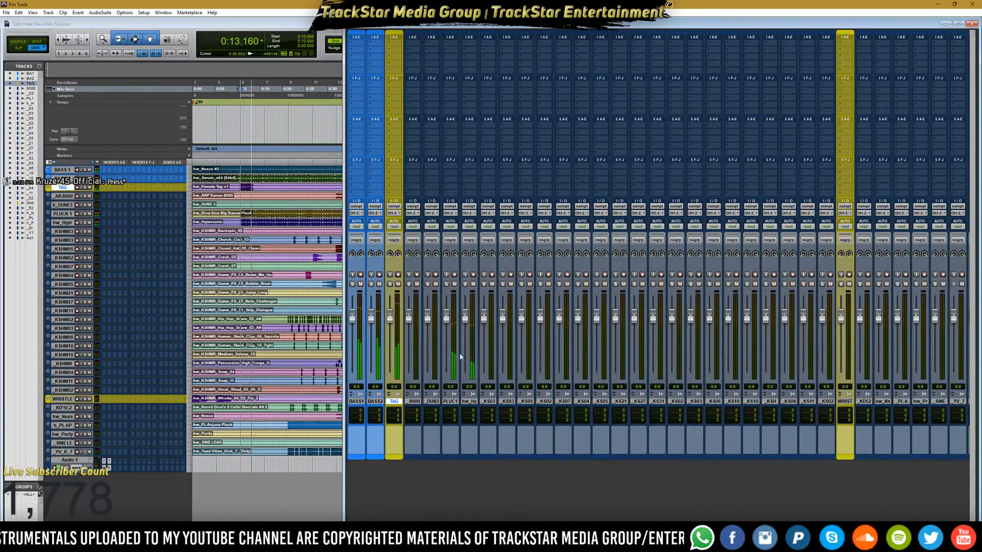
key("space")
double_click(469, 402)
type("PLUCK 2")
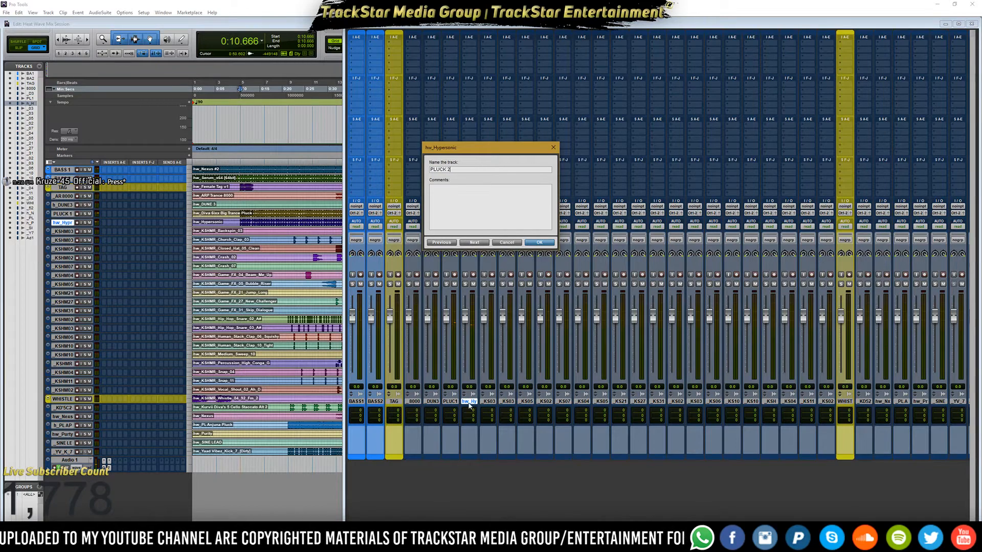
key("Return")
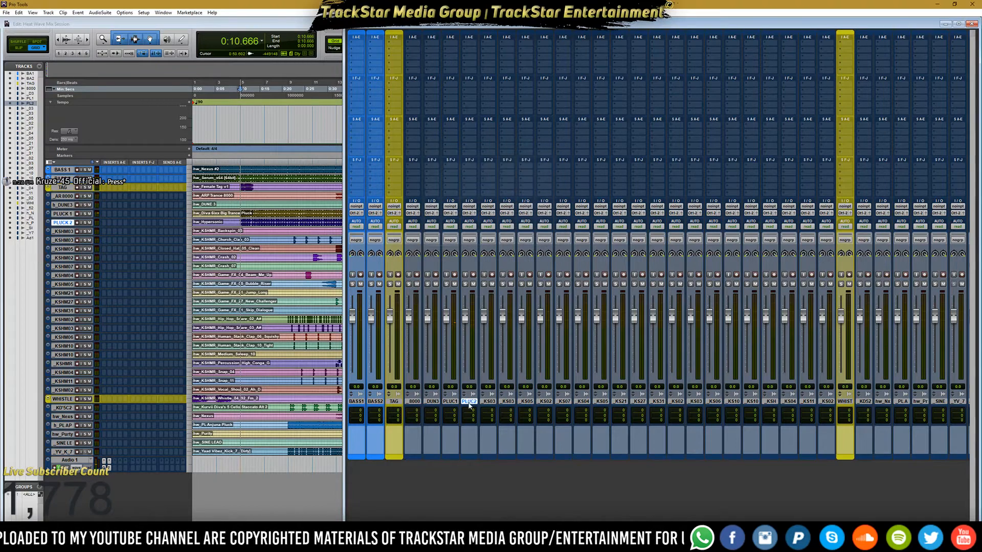
Step: Select PLUCK 1 and PLUCK 2 together during playback and colour their channel strips purple
key("space")
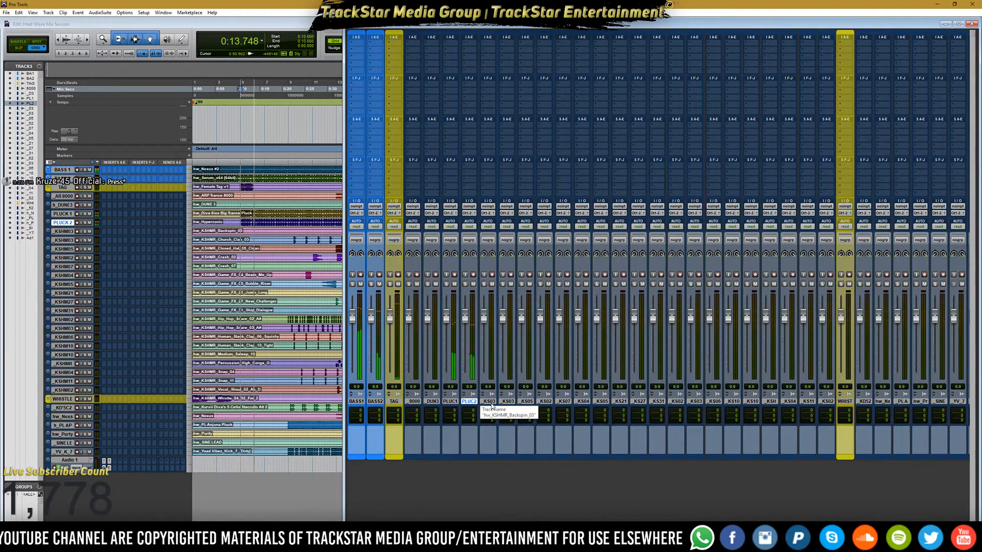
left_click(454, 457)
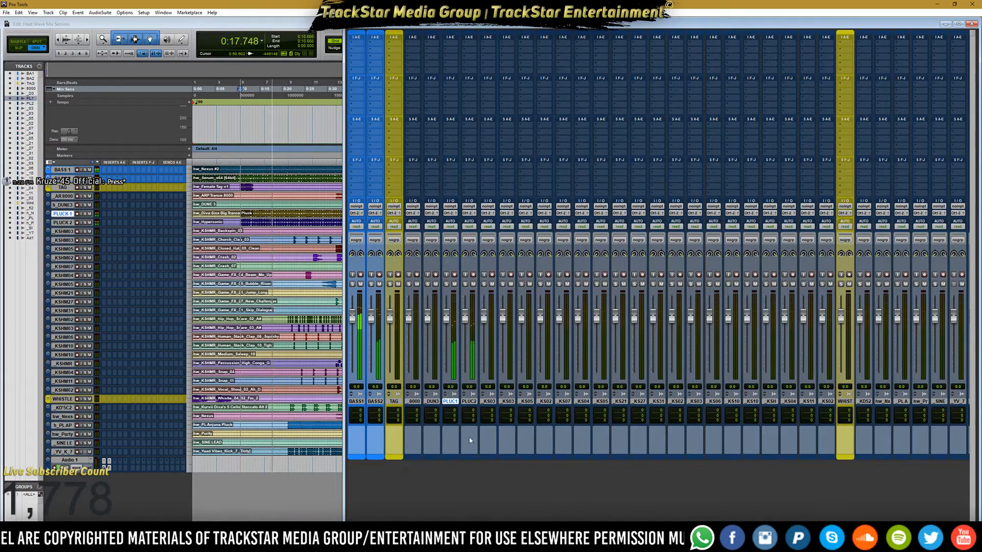
left_click(473, 403, "shift")
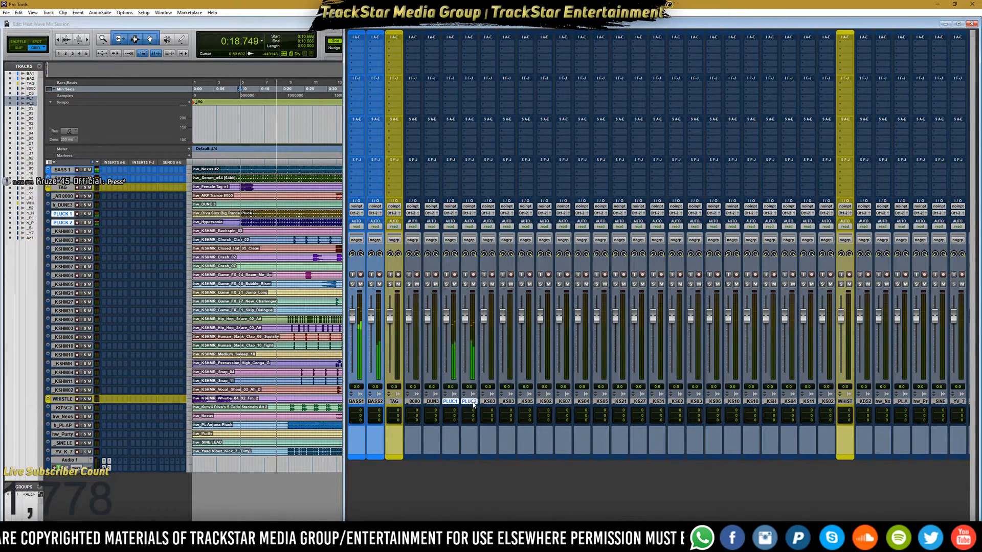
double_click(450, 459)
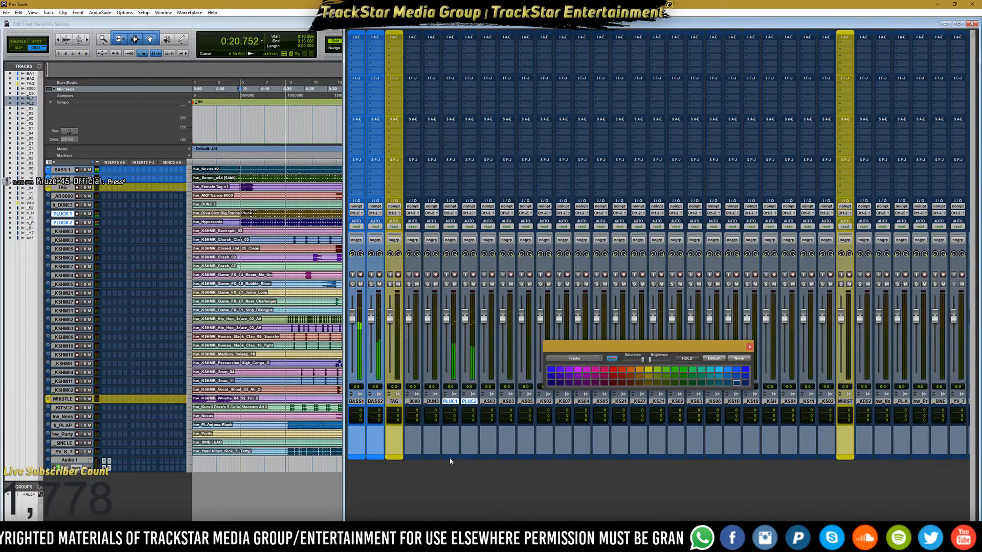
left_click(577, 370)
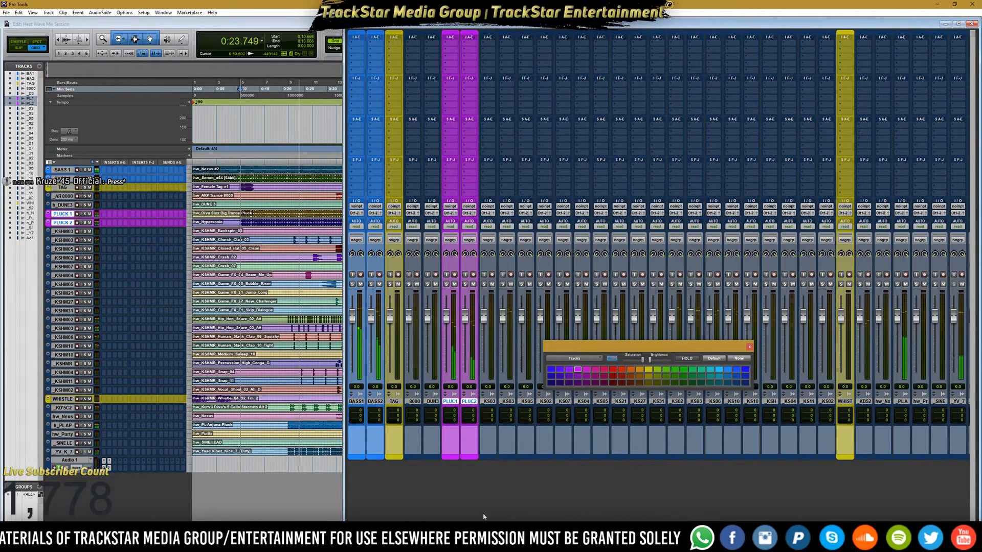
left_click(750, 346)
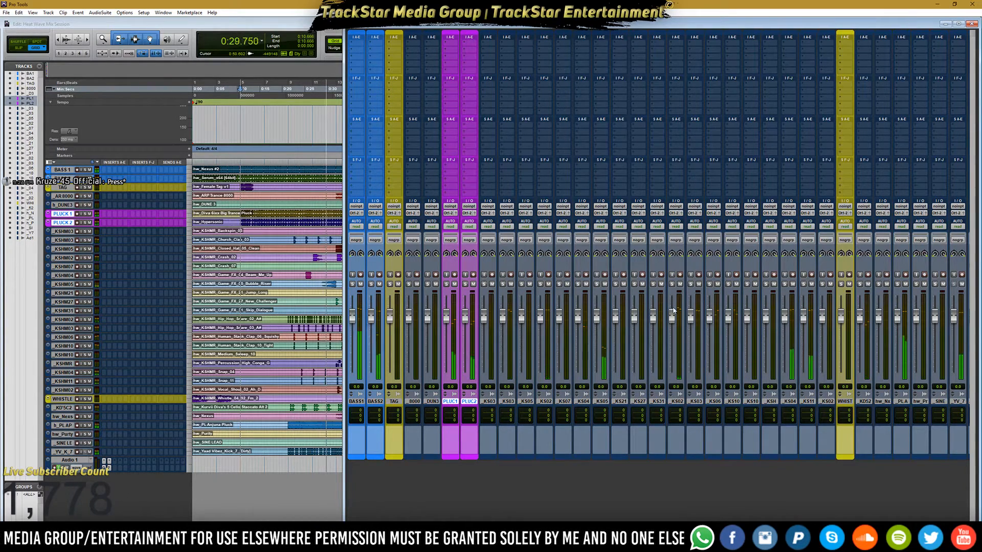
Step: Audition the Hip Hop Snare 02 track and replay the section starting at 0:10.666
left_click(672, 284)
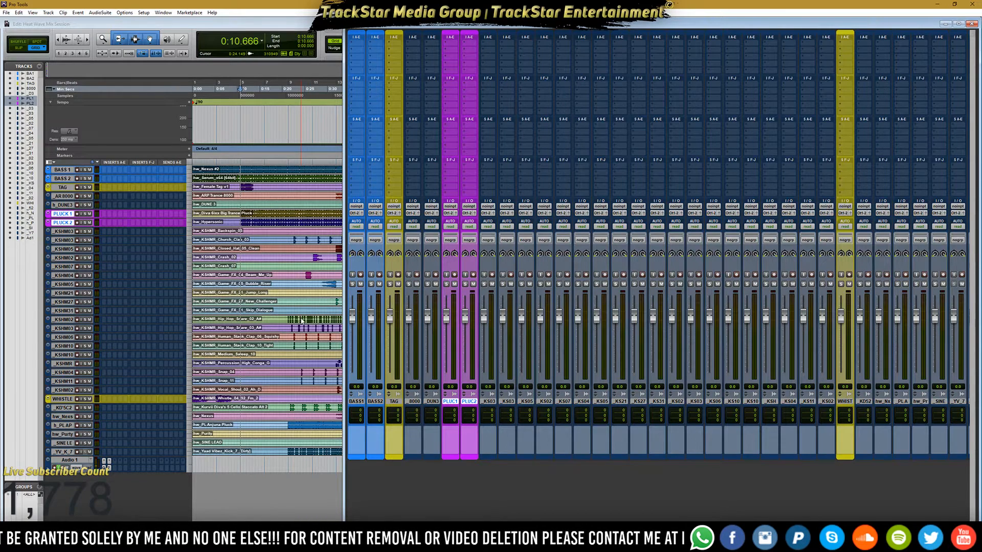
scroll(301, 322, "up", 2)
scroll(288, 321, "down", 2)
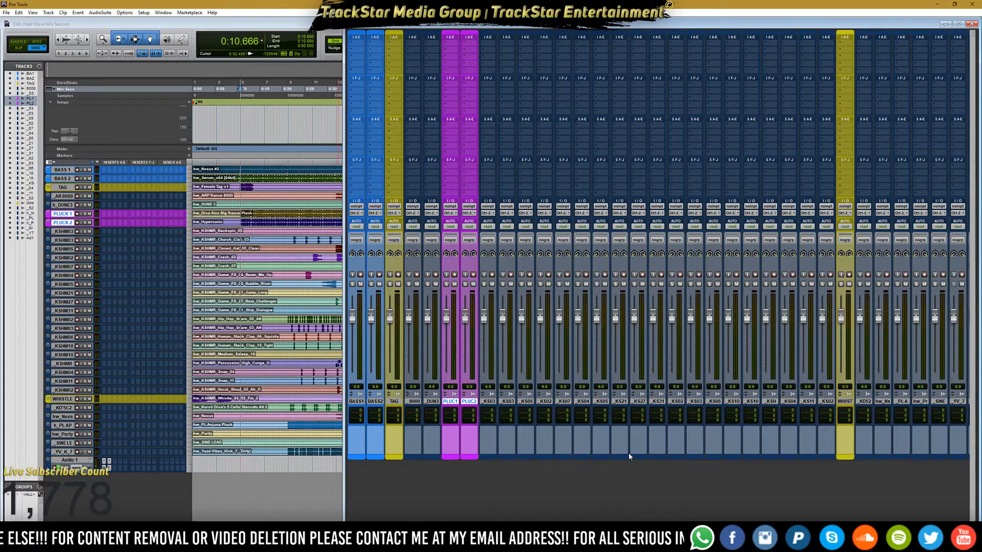
key("space")
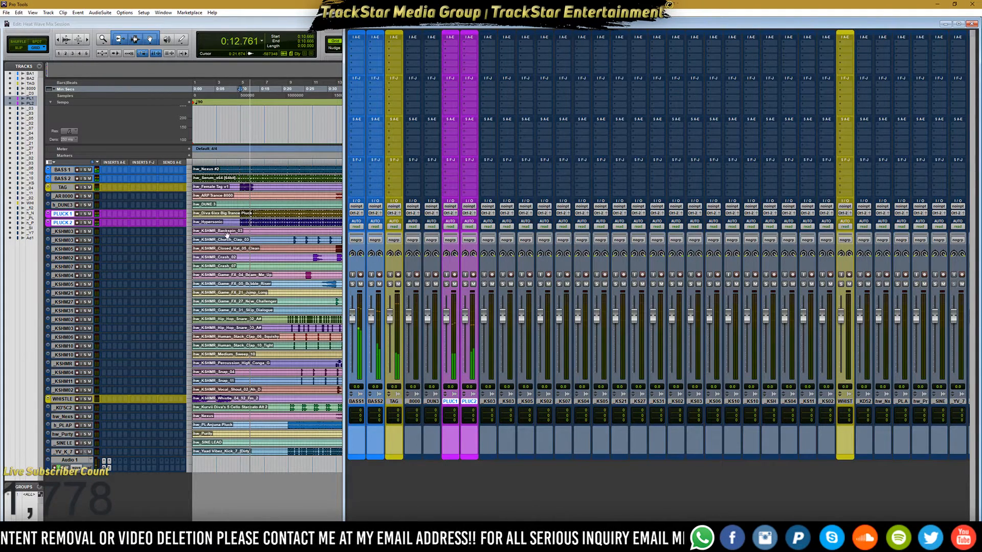
key("space")
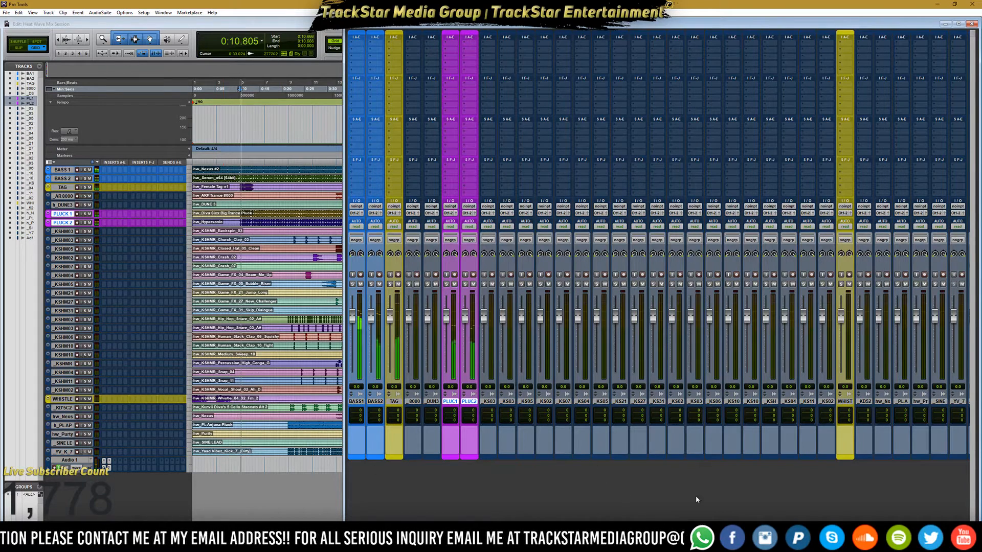
Step: Play from 0:21.333 with the Yaad Vibes Kick 7 and Hip Hop Snare 02 tracks soloed, and clear both solos
left_click(288, 163)
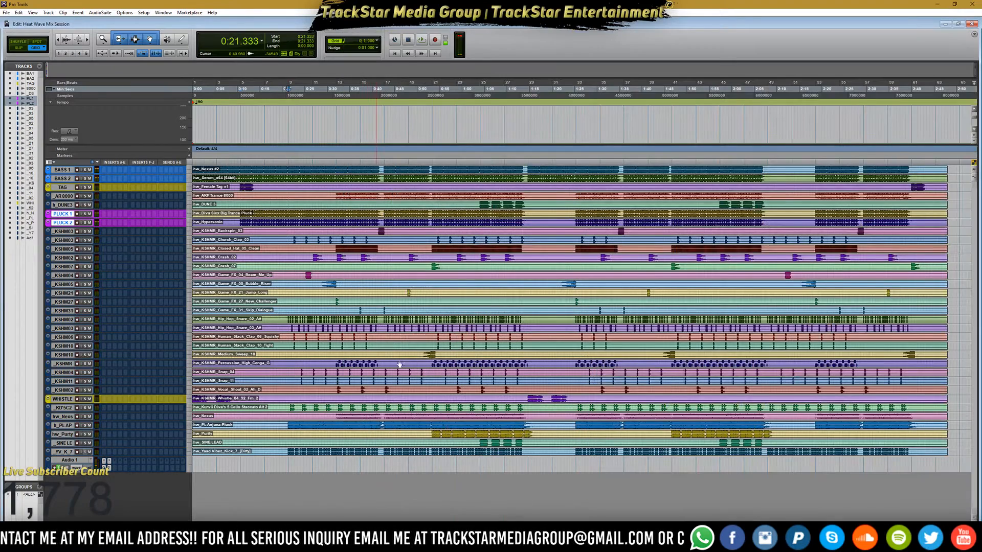
key("space")
key("ctrl+equal")
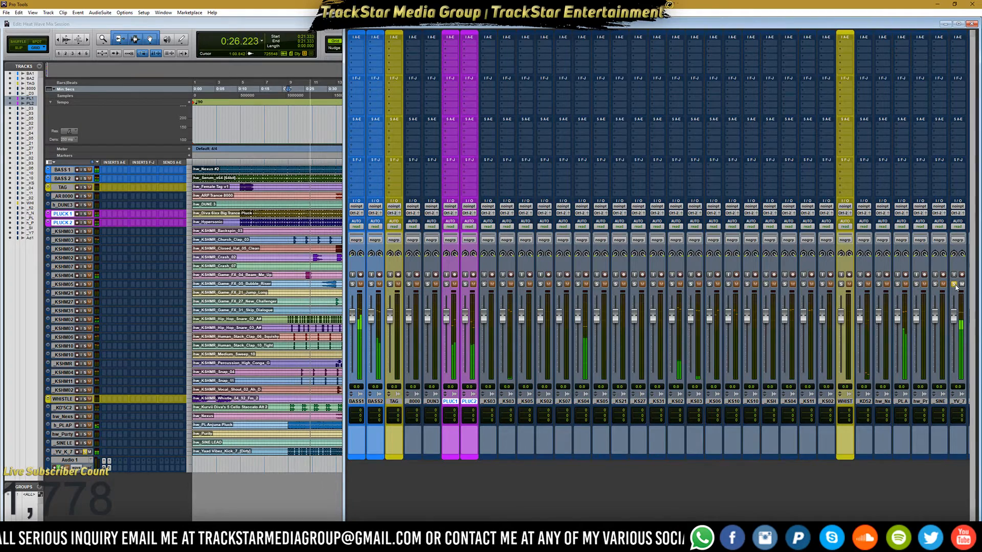
left_click(955, 285)
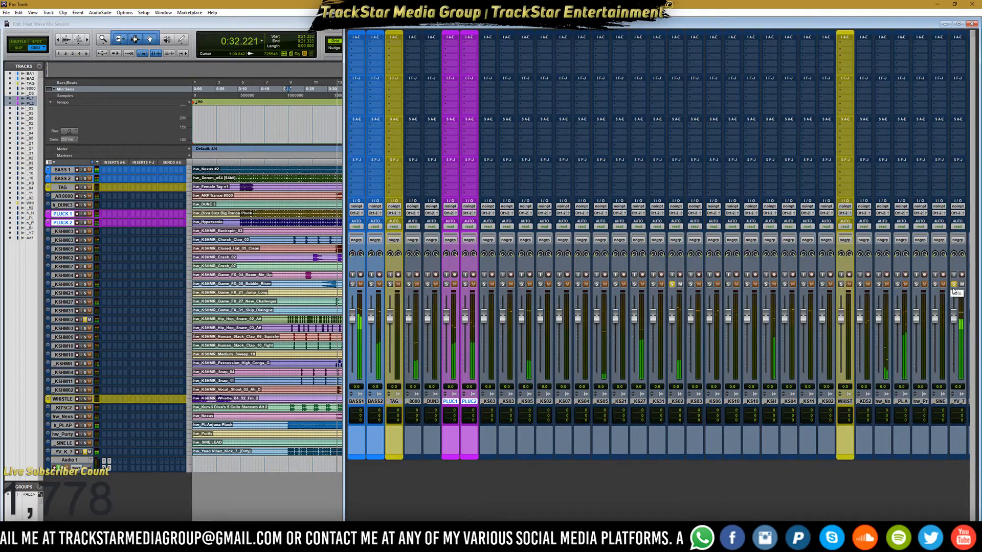
left_click(955, 284)
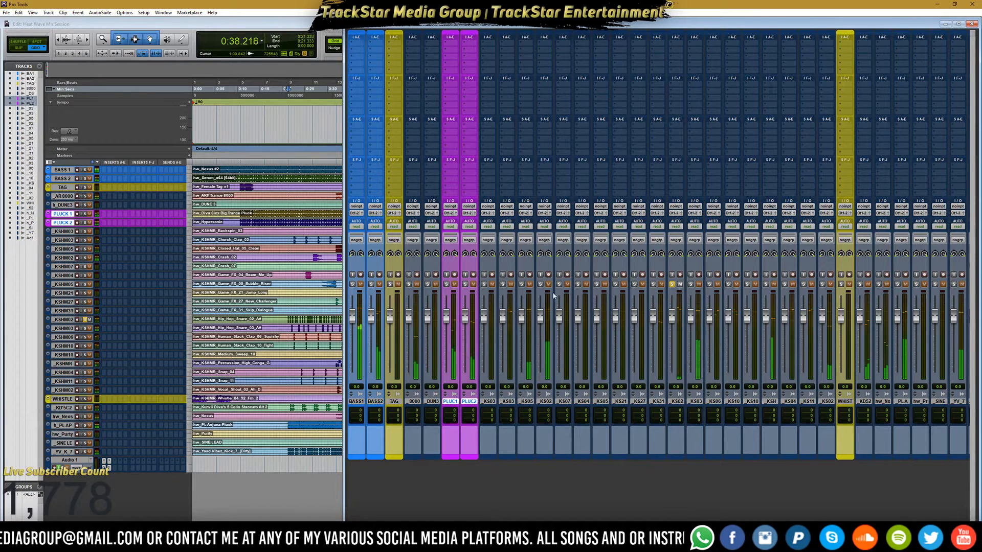
key("space")
left_click(673, 285)
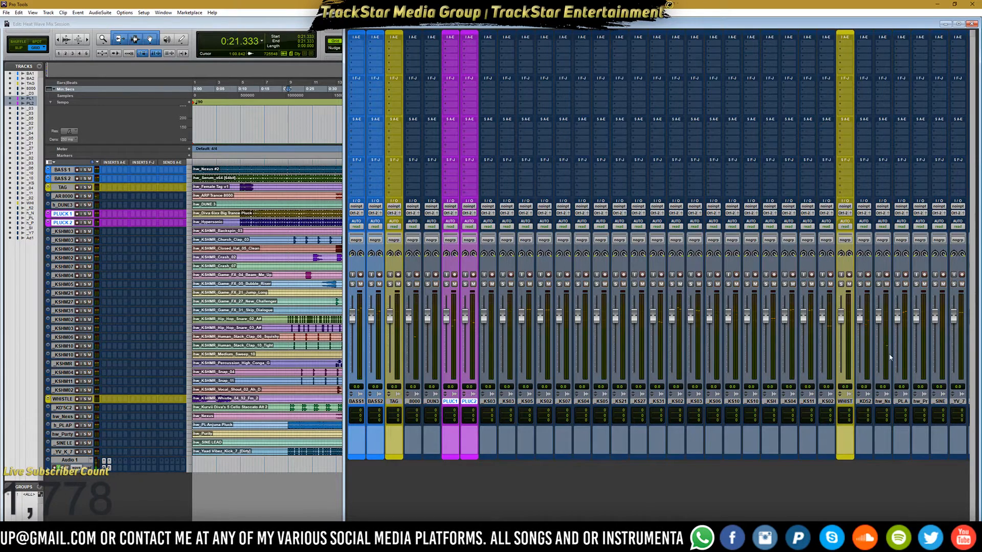
Step: Rename the Hip Hop Snare 02 track as SNARE 1 and stop playback
scroll(659, 245, "right", 3)
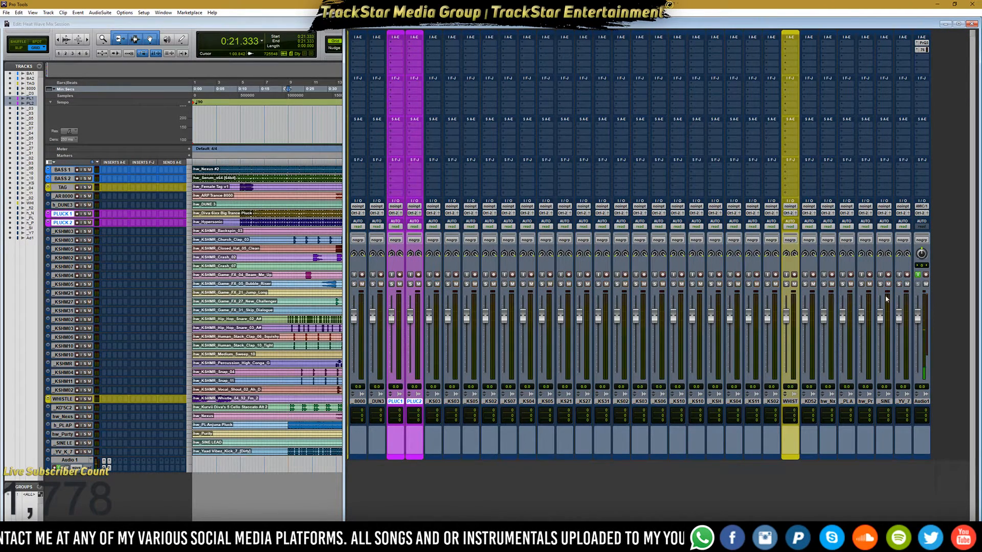
scroll(675, 521, "left", 3)
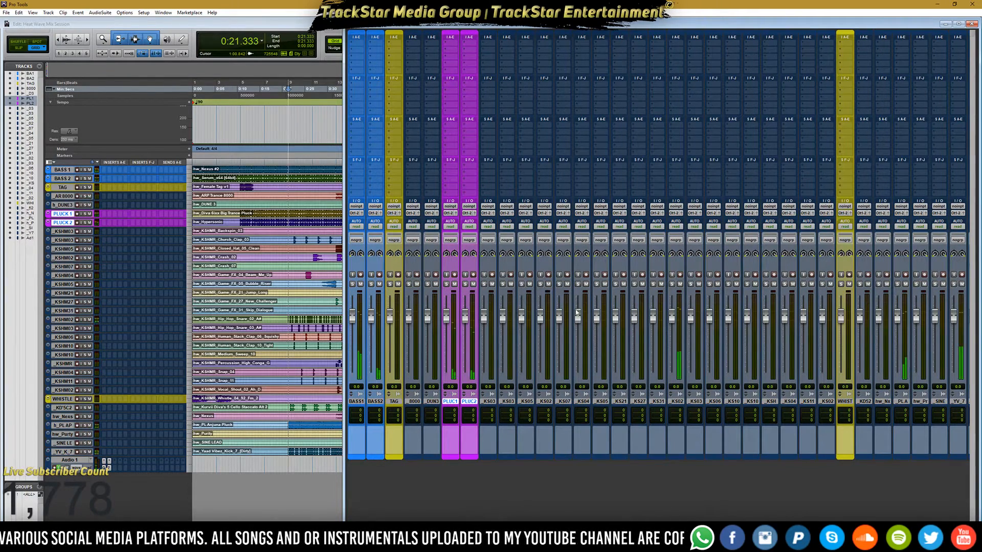
double_click(677, 401)
type("S")
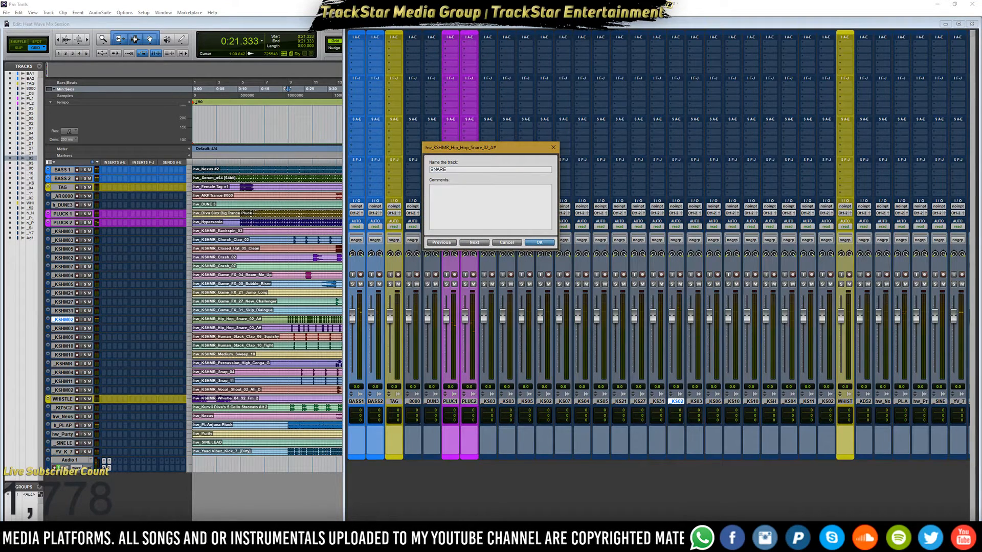
type("NARE 1")
key("Return")
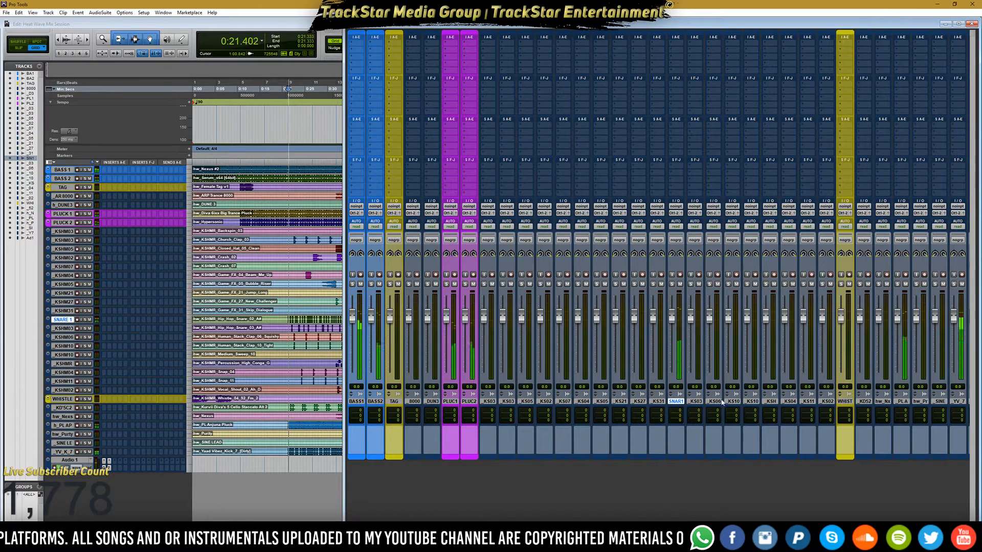
key("space")
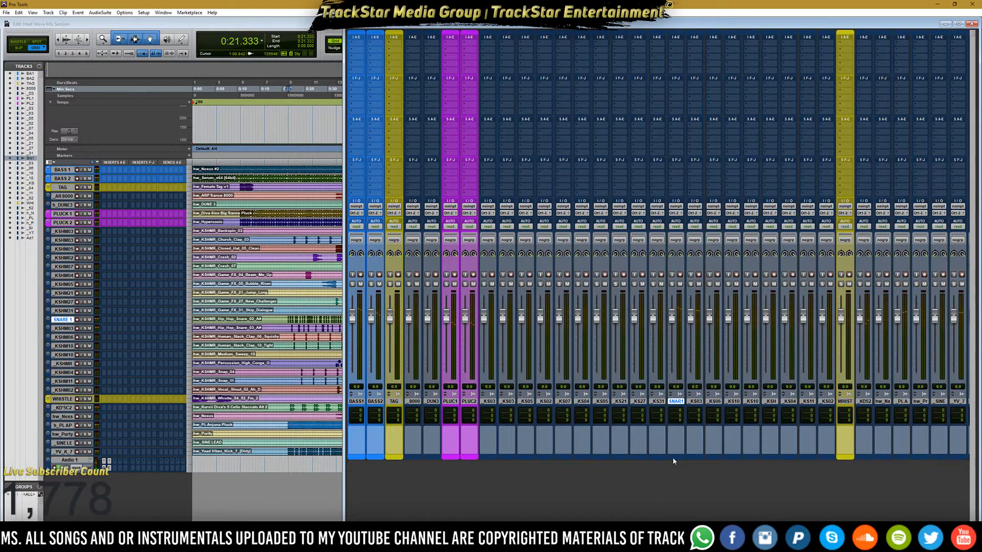
Step: Colour the SNARE 1 channel strip red and move it directly after PLUCK 2
double_click(673, 457)
left_click(623, 369)
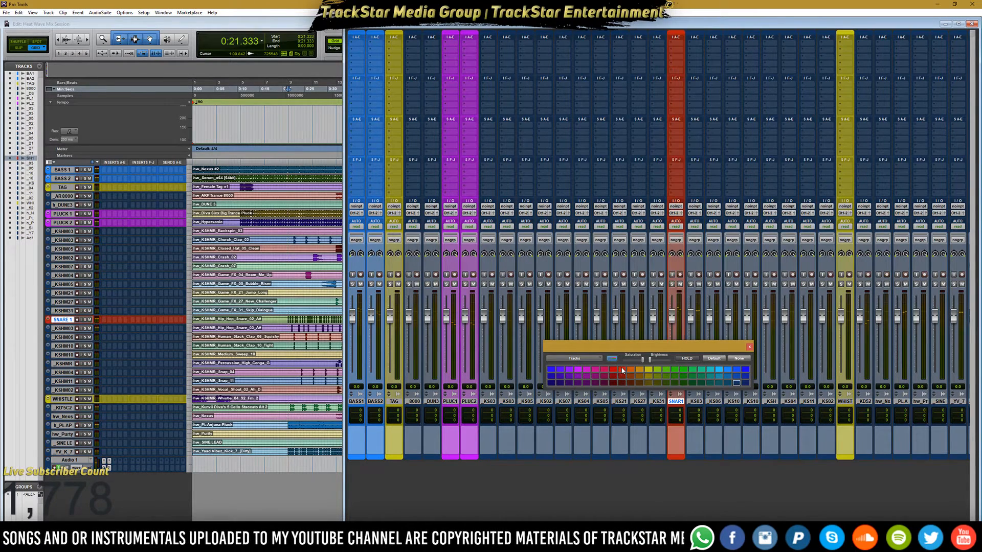
left_click(748, 346)
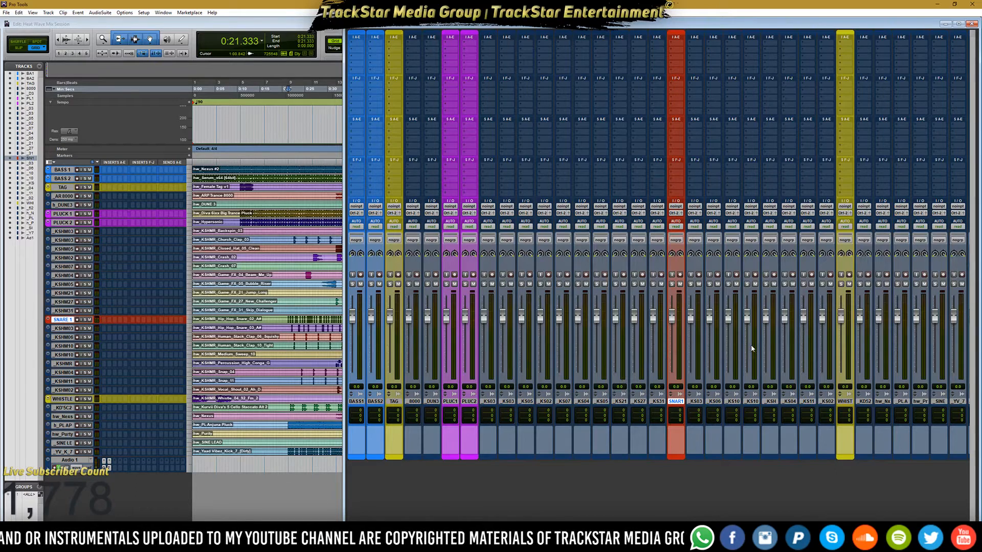
left_click_drag(678, 456, 489, 448)
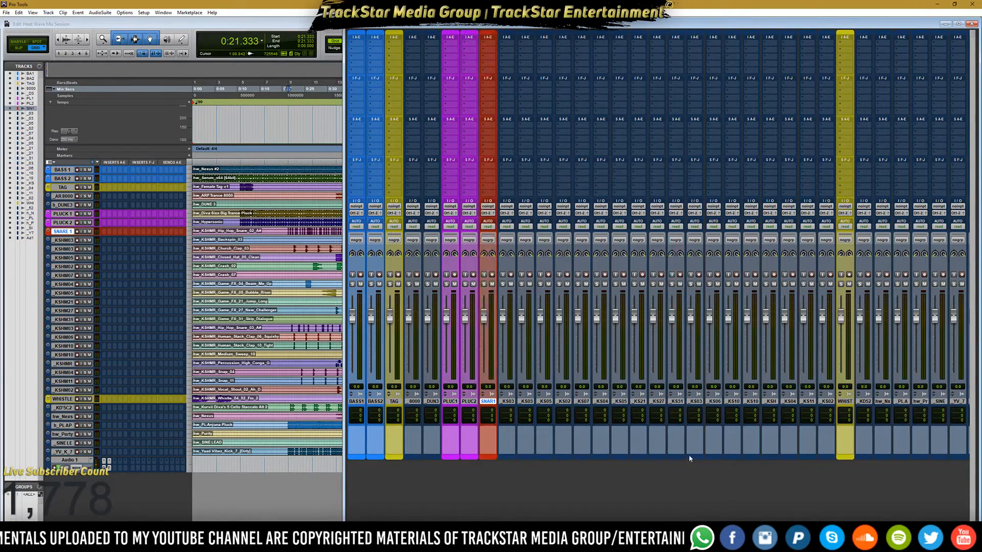
Step: Play the mix from 0:21.333, stop it and rename the Hip Hop Snare 03 track as SNARE 2
key("space")
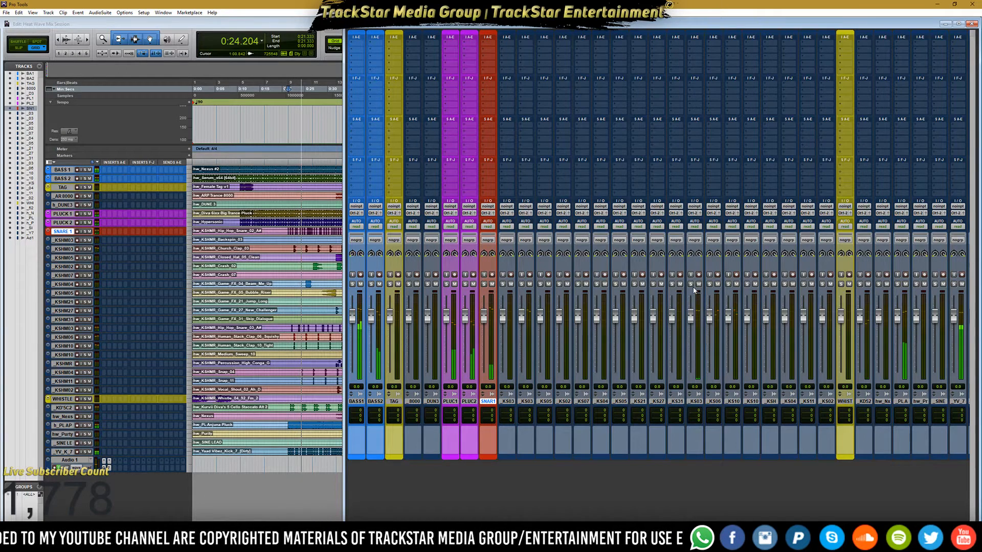
key("space")
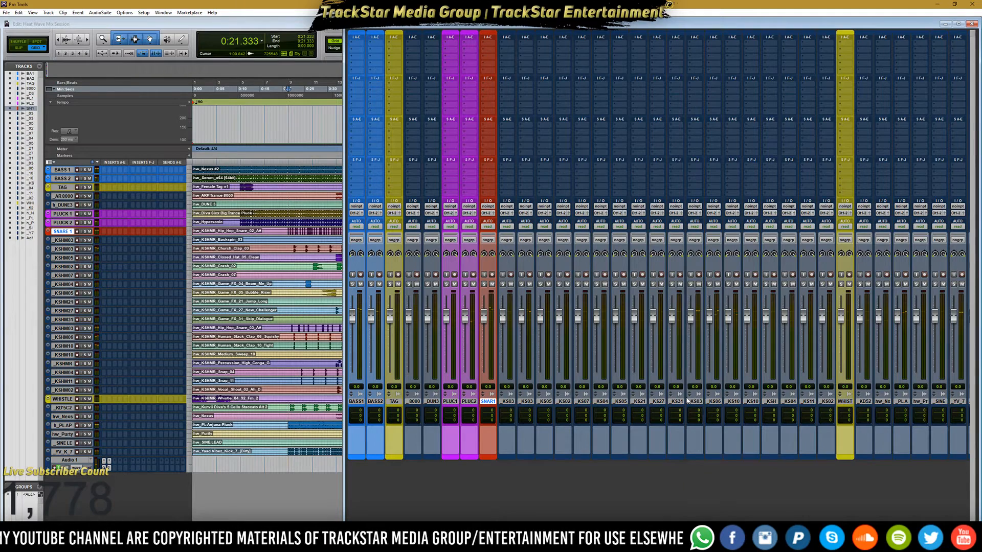
double_click(697, 401)
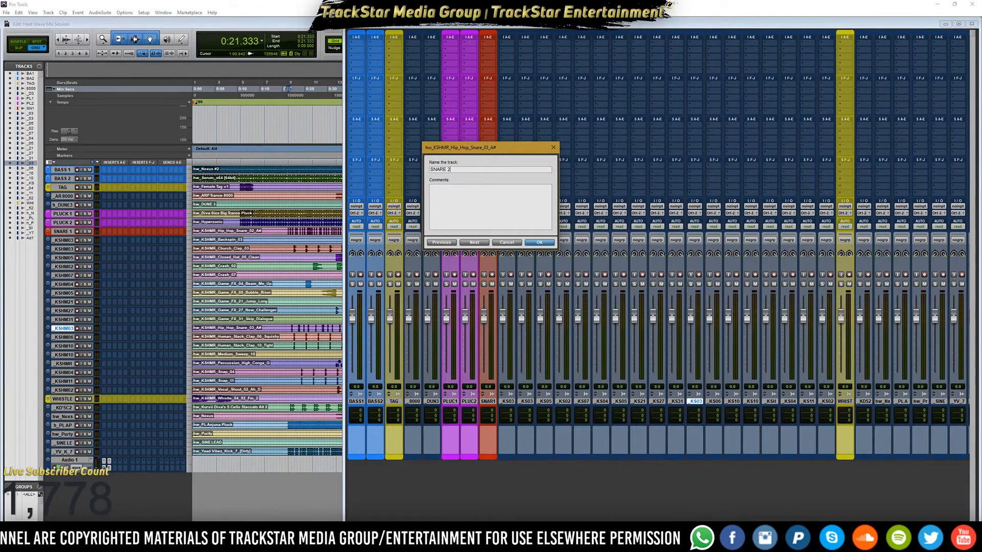
type("SNARE 2")
key("Return")
Step: Colour the SNARE 2 channel strip red and move it beside SNARE 1, with the colour palette placed below the strips
double_click(694, 459)
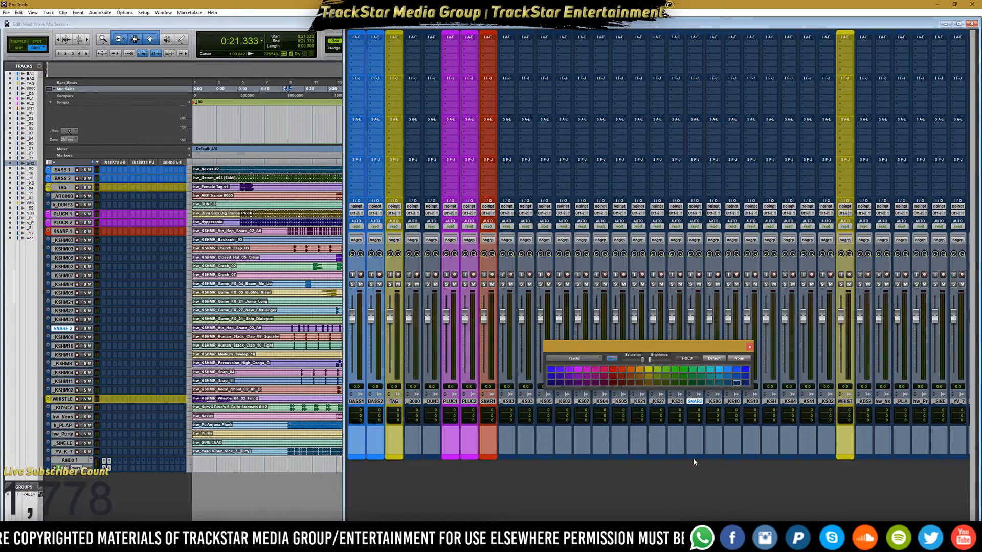
left_click(623, 369)
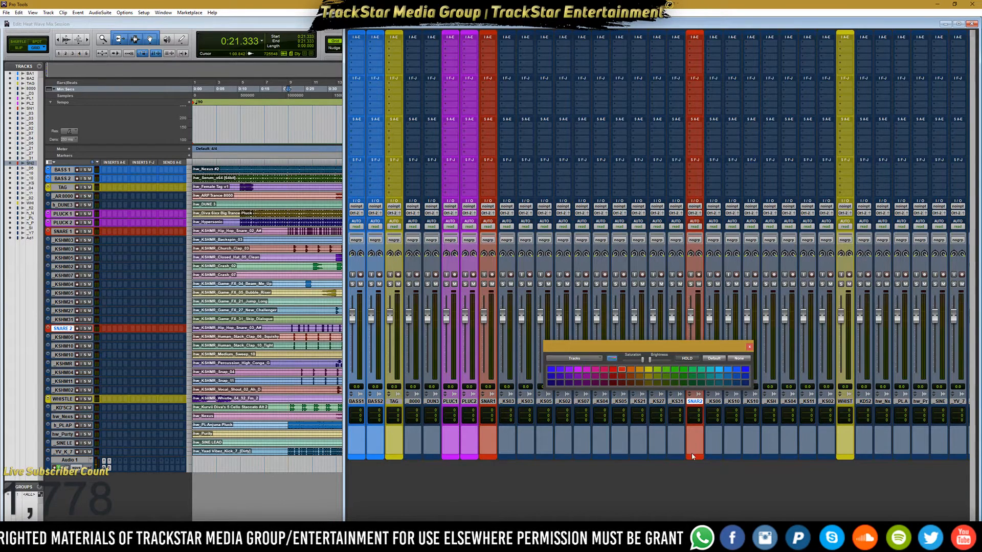
left_click_drag(700, 459, 505, 457)
left_click_drag(700, 361, 728, 493)
Step: Rename the Yaad Vibes Kick 7 track as KICK and make it the first channel, ahead of BASS 1
left_click(954, 454)
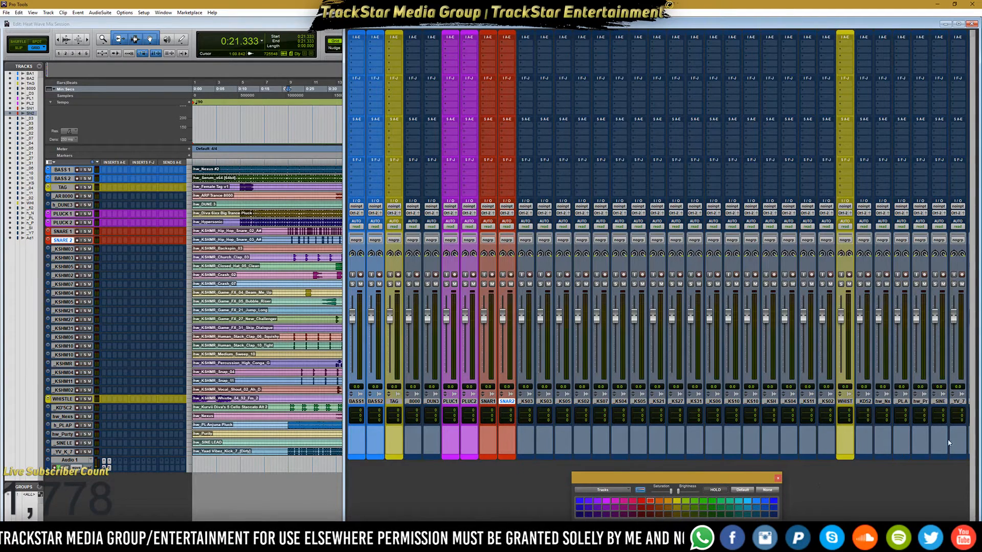
double_click(958, 401)
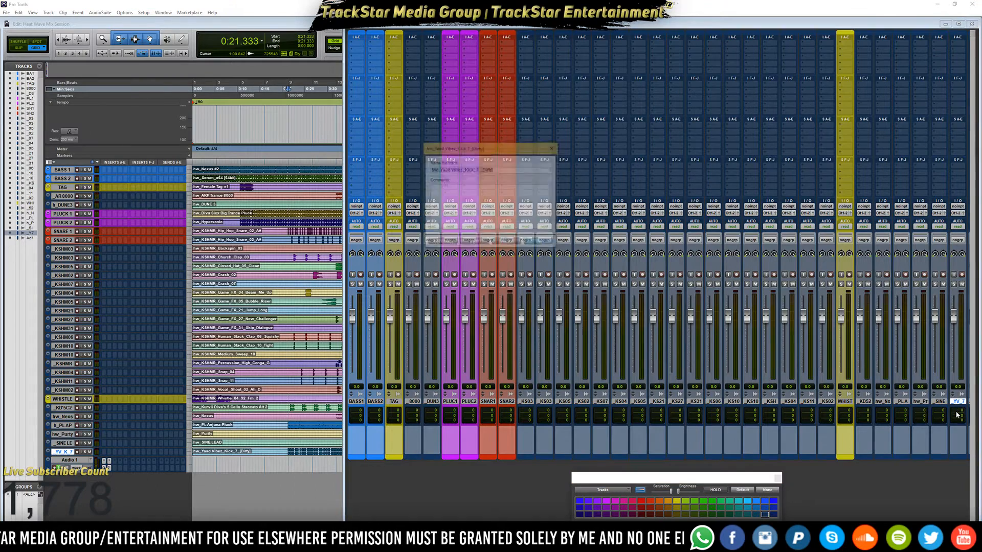
type("KICK")
key("Return")
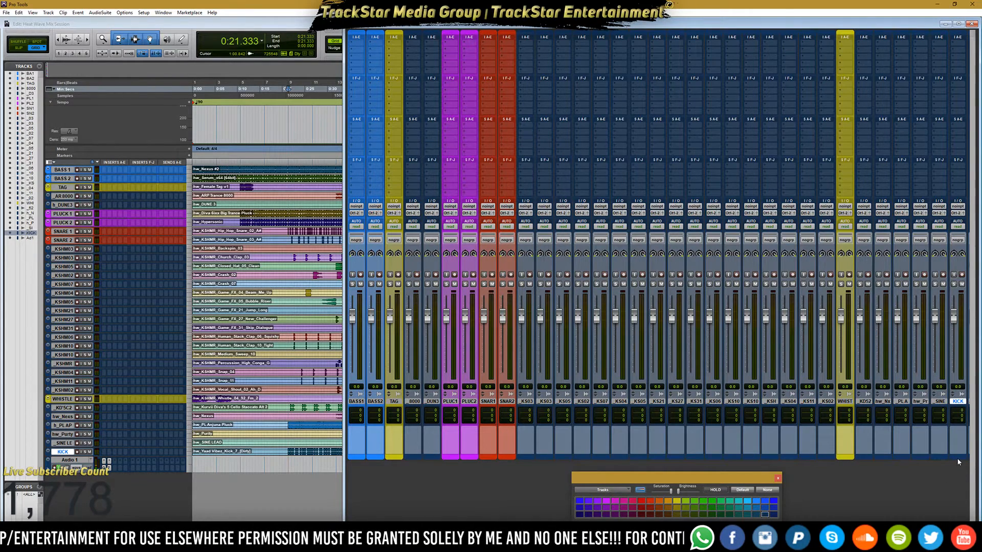
left_click_drag(956, 455, 358, 444)
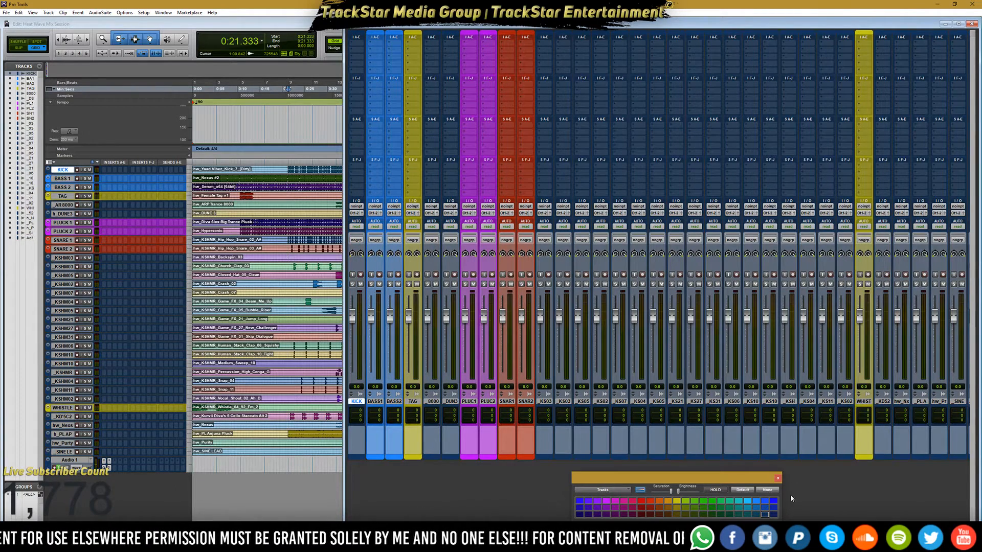
Step: Audition the PL Anjuna Pluck track in solo and rename it PLUCK 3
key("space")
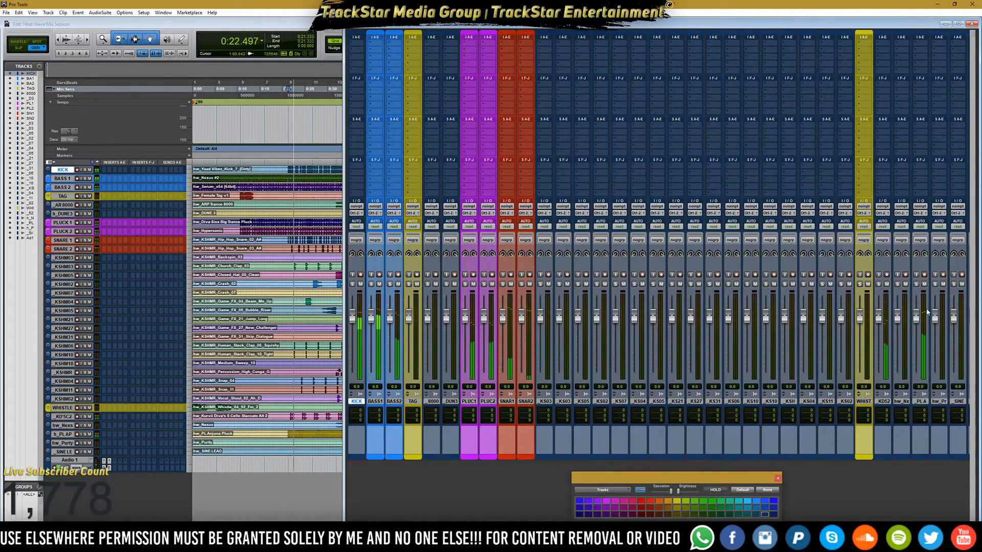
left_click(917, 283)
key("space")
key("space")
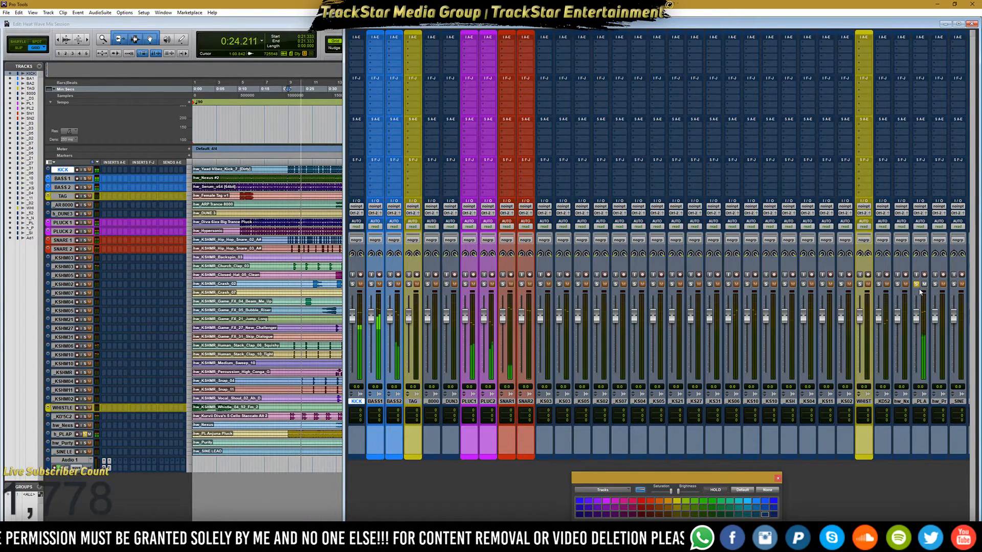
double_click(922, 401)
type("PLUCK 3")
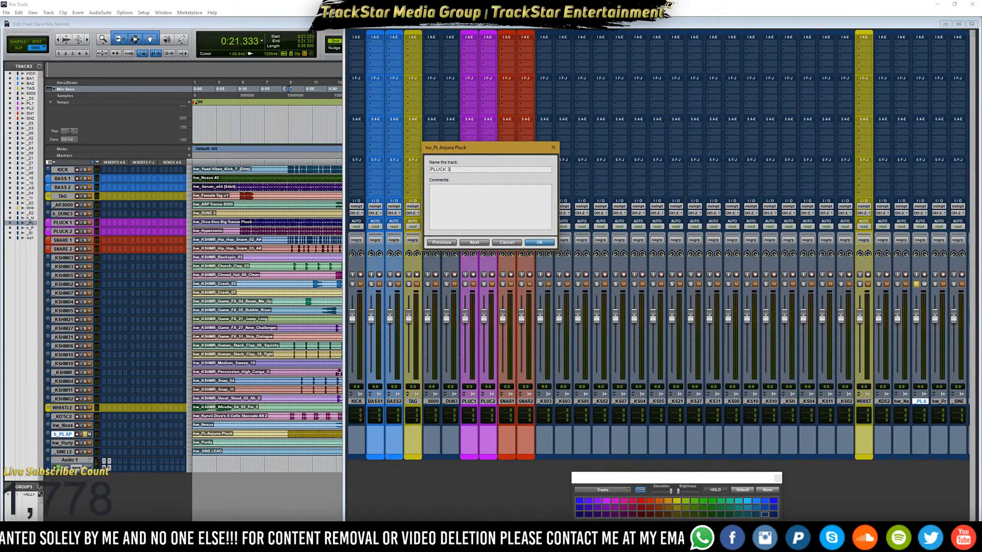
key("Return")
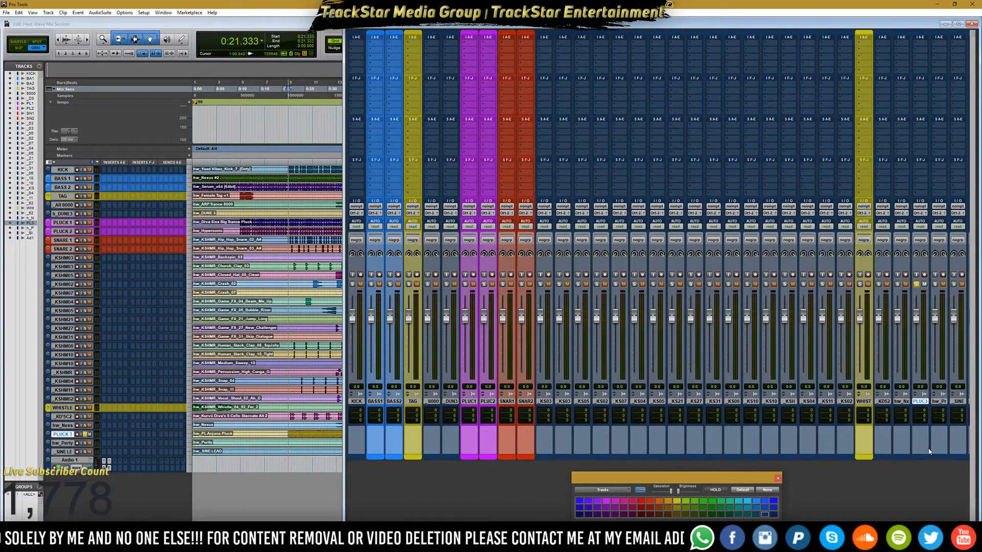
Step: Move PLUCK 3 directly after PLUCK 2 and colour it the same purple as the other pluck tracks
left_click_drag(921, 457, 500, 453)
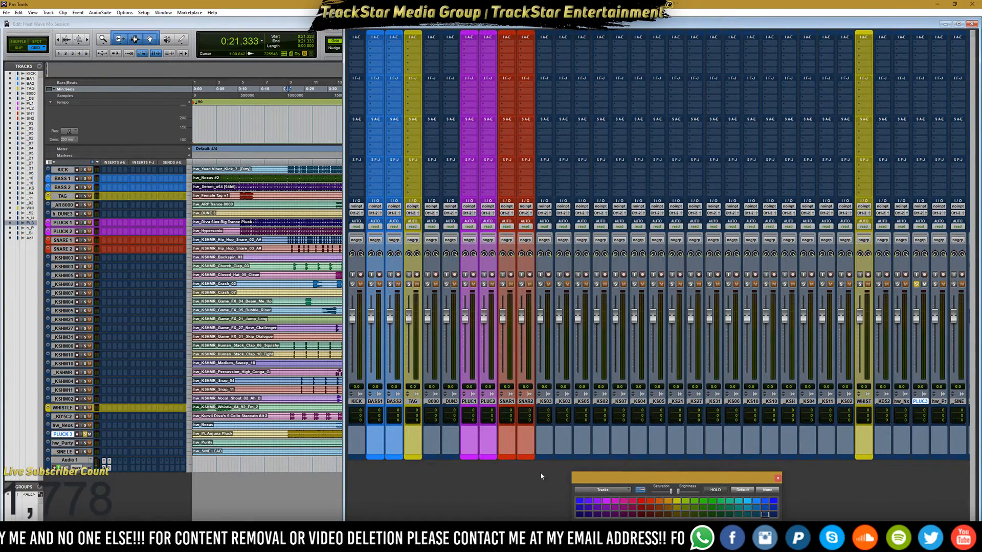
left_click(616, 502)
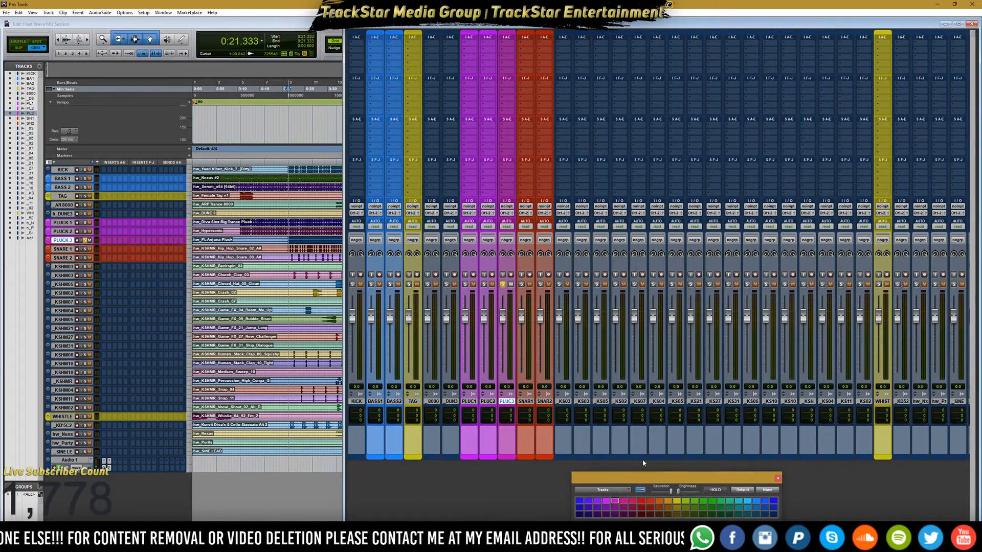
left_click(607, 502)
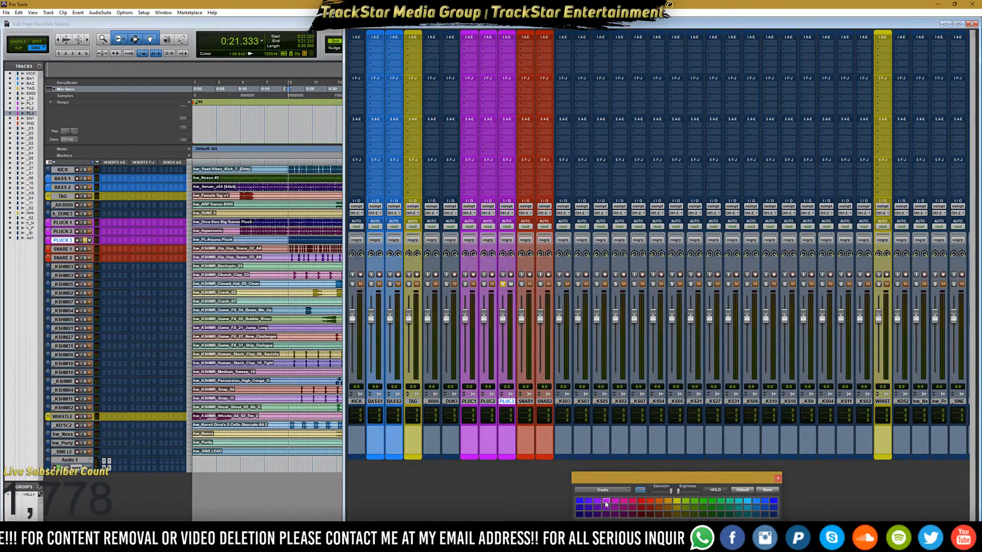
Step: Play the mix from 0:21.333, solo the 5 Cello Staccato Alt 2 track and rename it STRINGS
key("space")
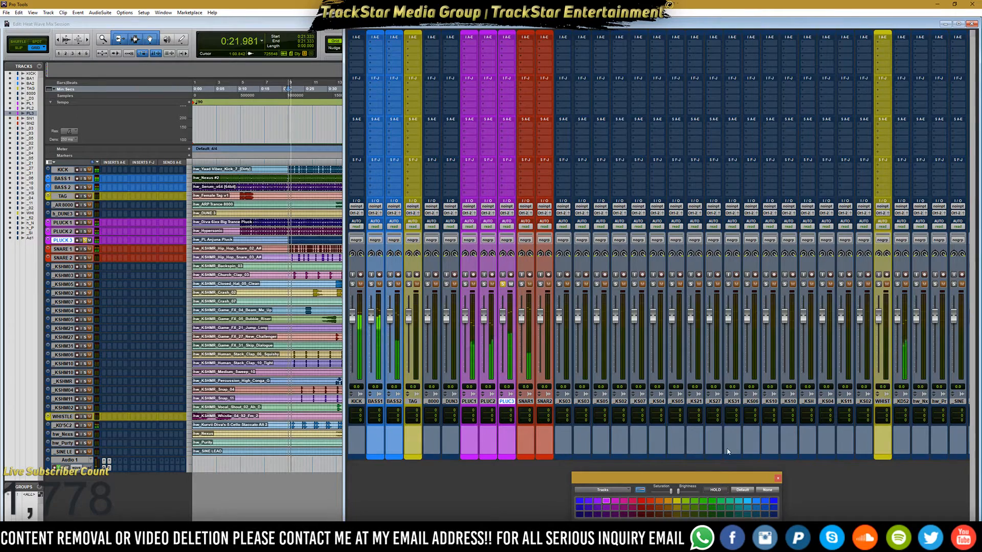
key("space")
key("space")
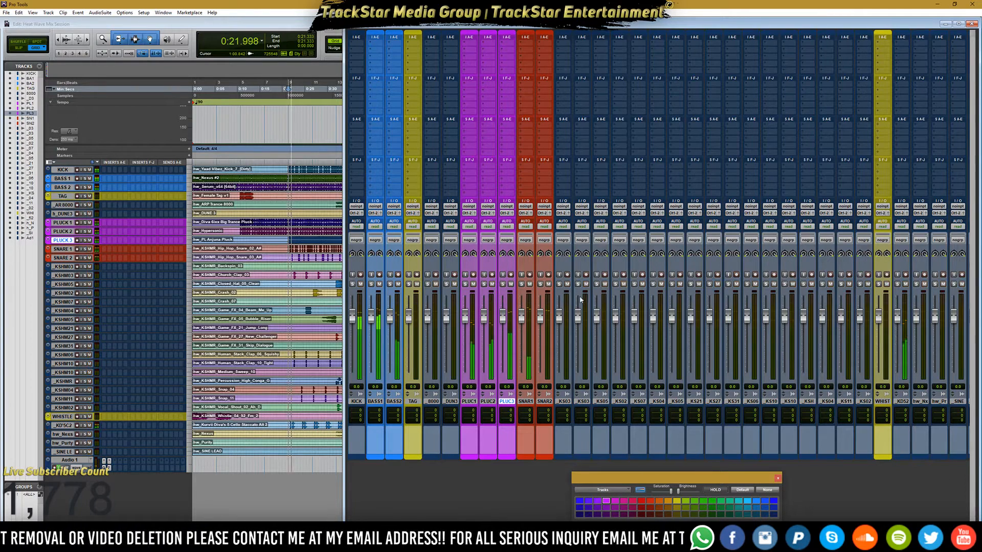
left_click(898, 285)
key("space")
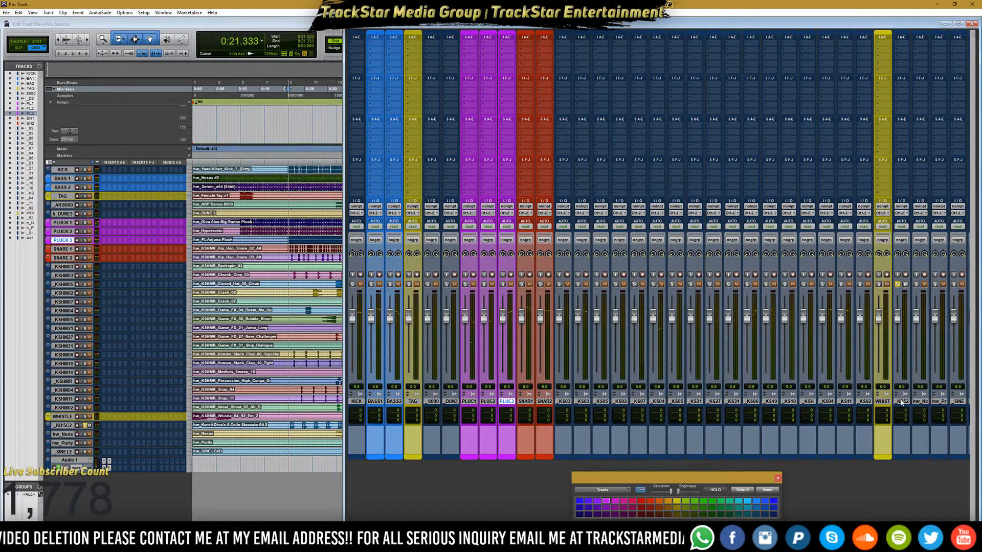
double_click(903, 402)
type("STRINGS")
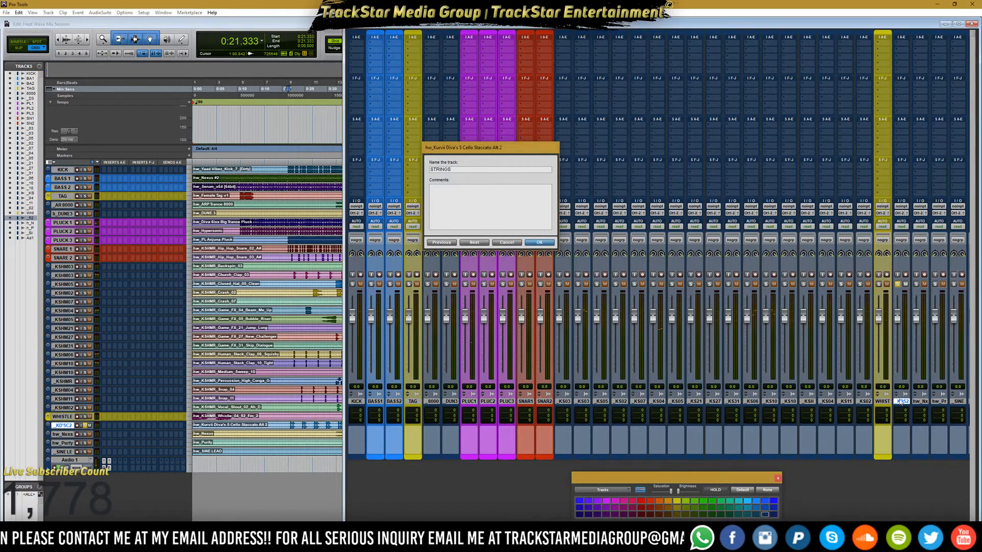
key("Return")
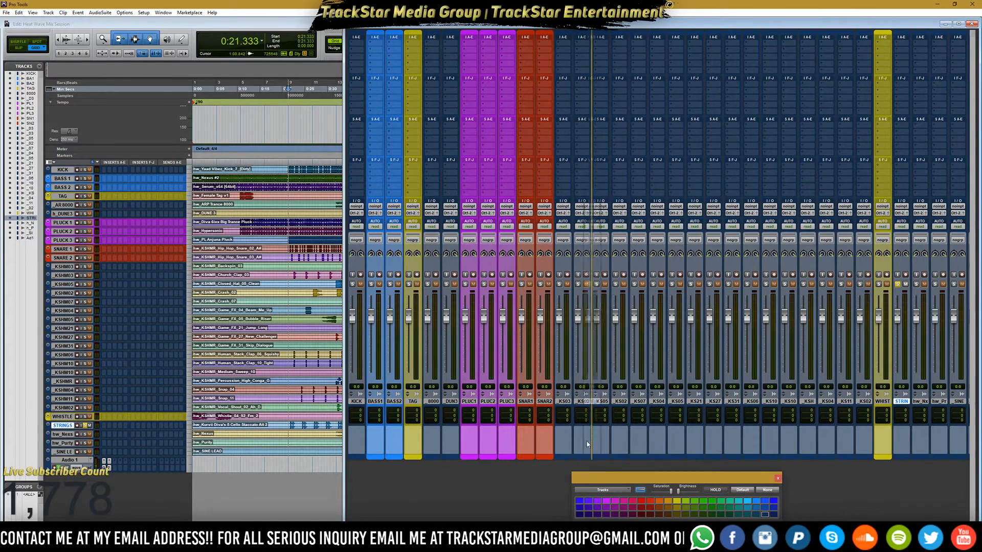
Step: Move the STRINGS track between PLUCK 3 and SNARE 1 and colour it green
left_click_drag(527, 450, 527, 453)
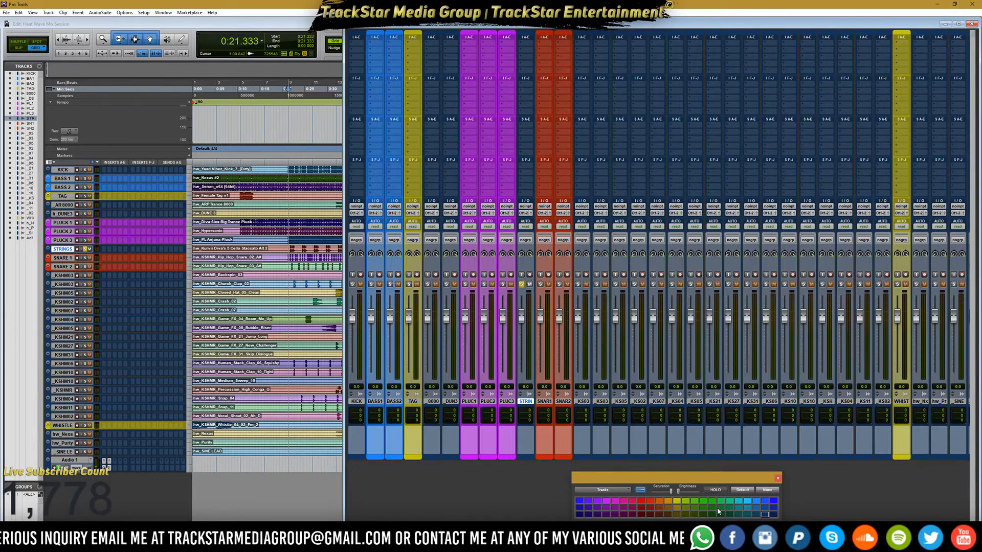
left_click(720, 508)
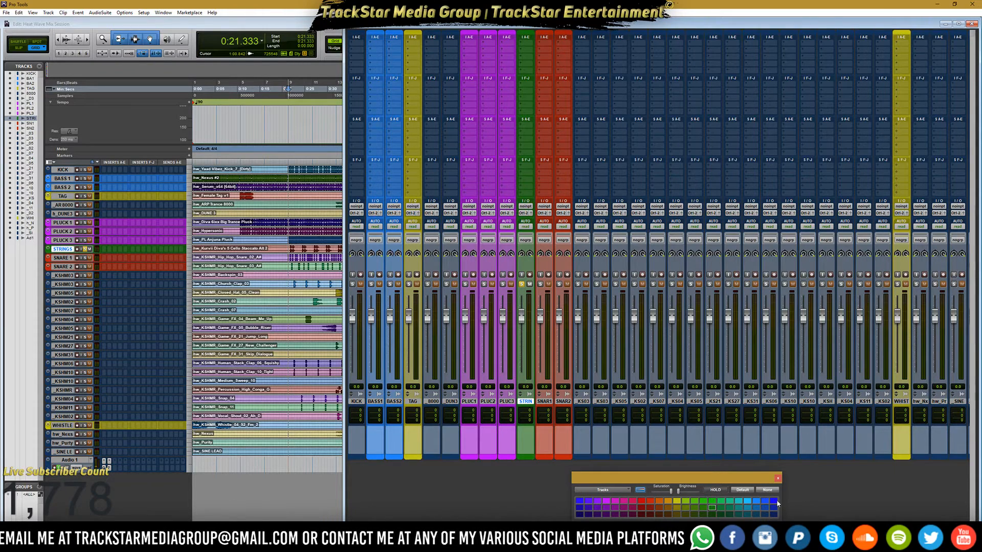
Step: Play the mix from 0:21.333, solo the Snap_04 and Snap_11 tracks, and rename them SNAP 1 and SNAP 2
key("space")
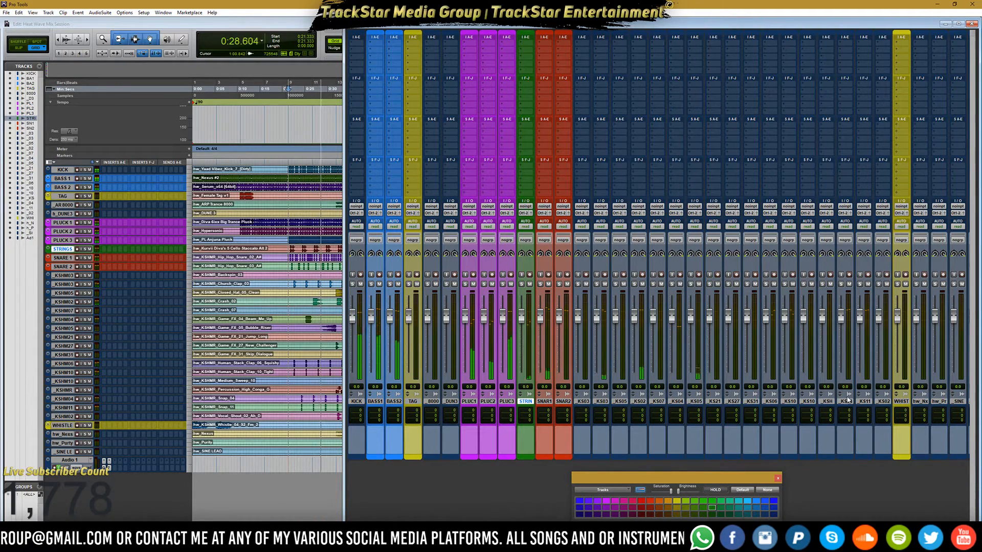
left_click(840, 284)
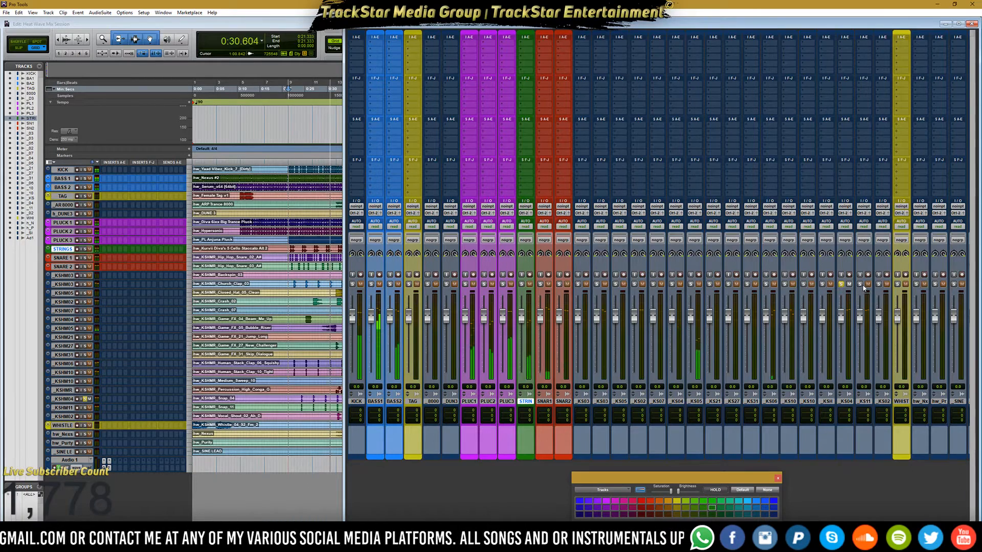
double_click(848, 401)
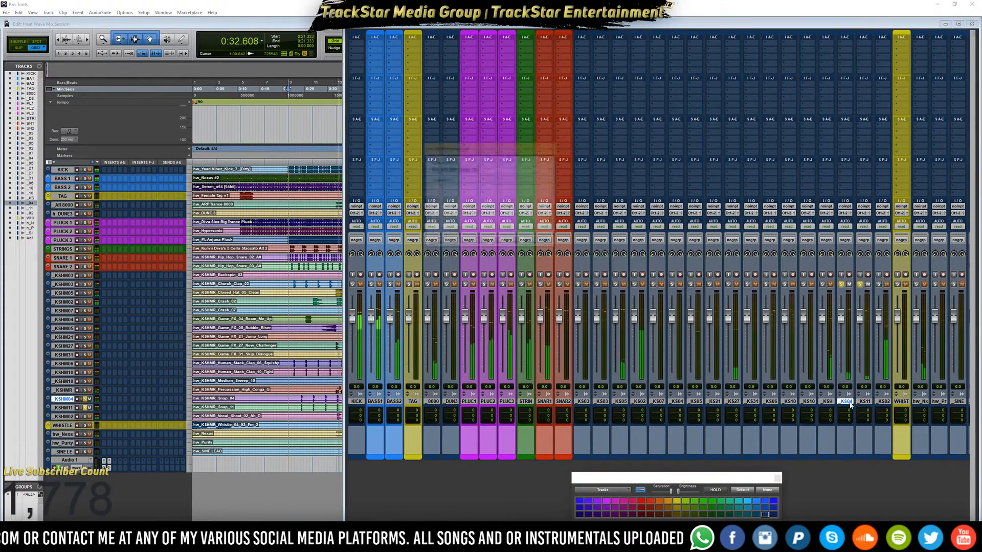
type("SNAP 1")
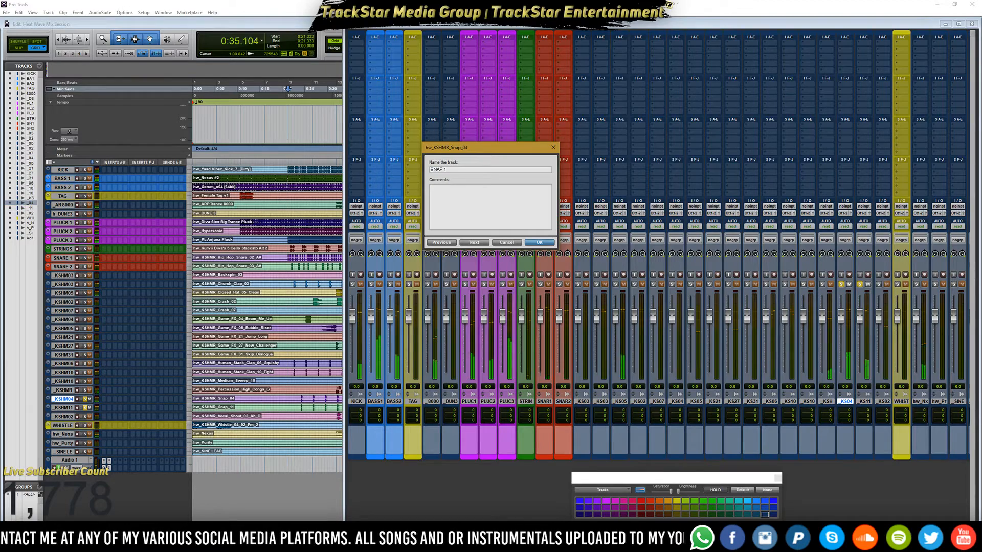
key("Return")
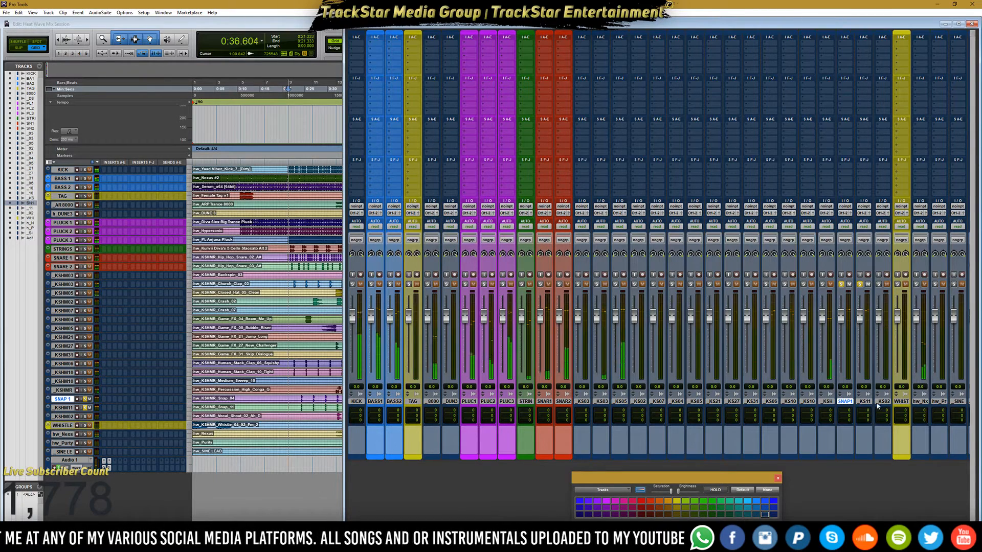
double_click(863, 402)
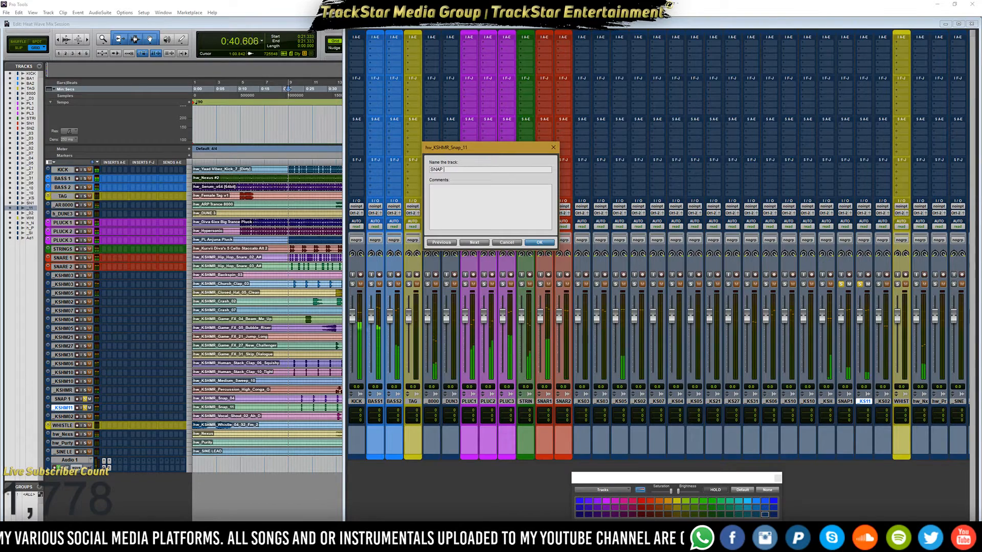
key("Return")
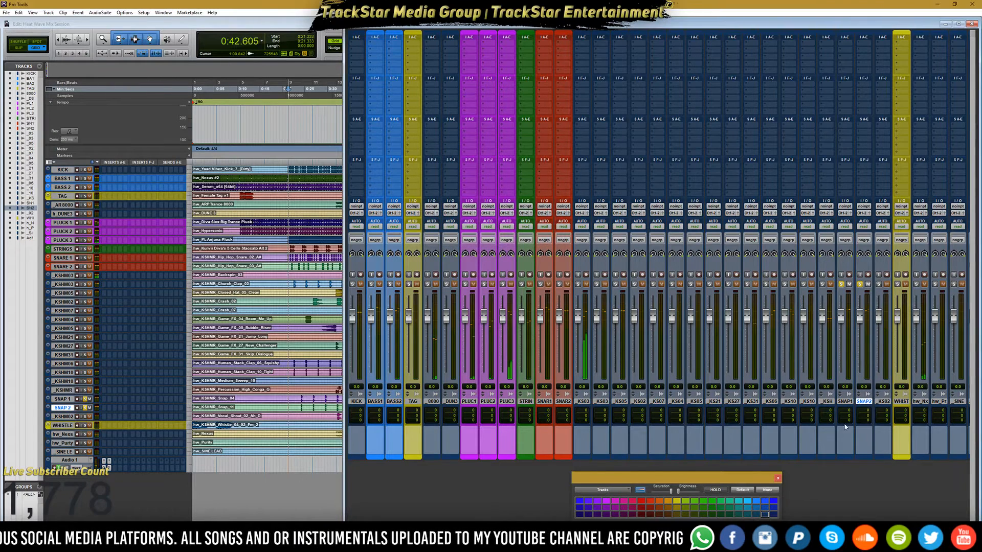
Step: Colour SNAP 1 and SNAP 2 orange and move both between BASS 2 and TAG, with their solos cleared
left_click(845, 402)
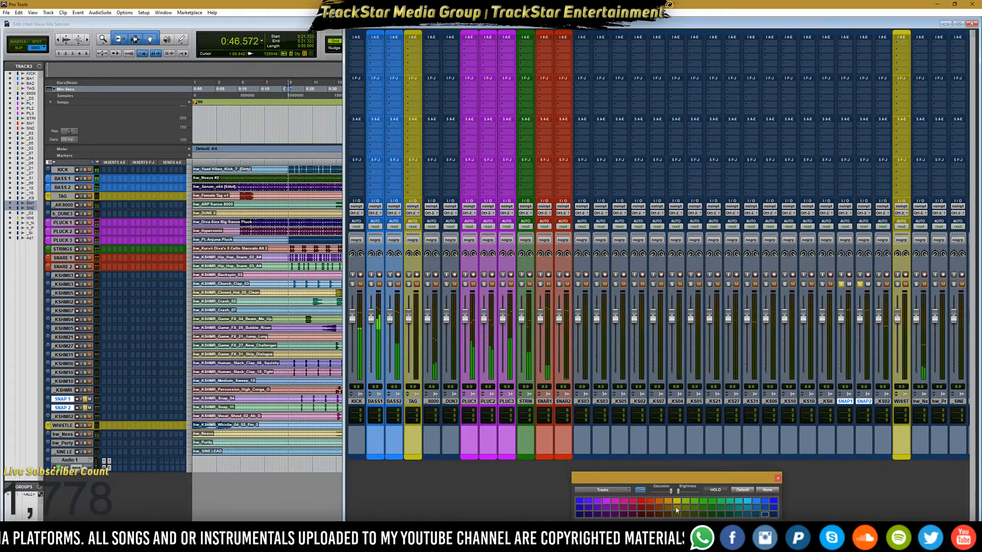
left_click(676, 508)
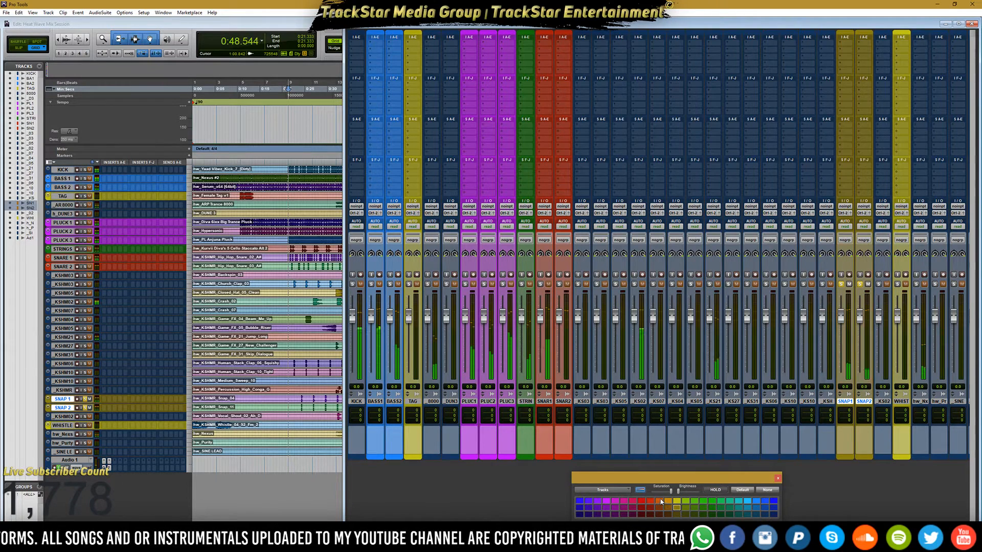
left_click(668, 501)
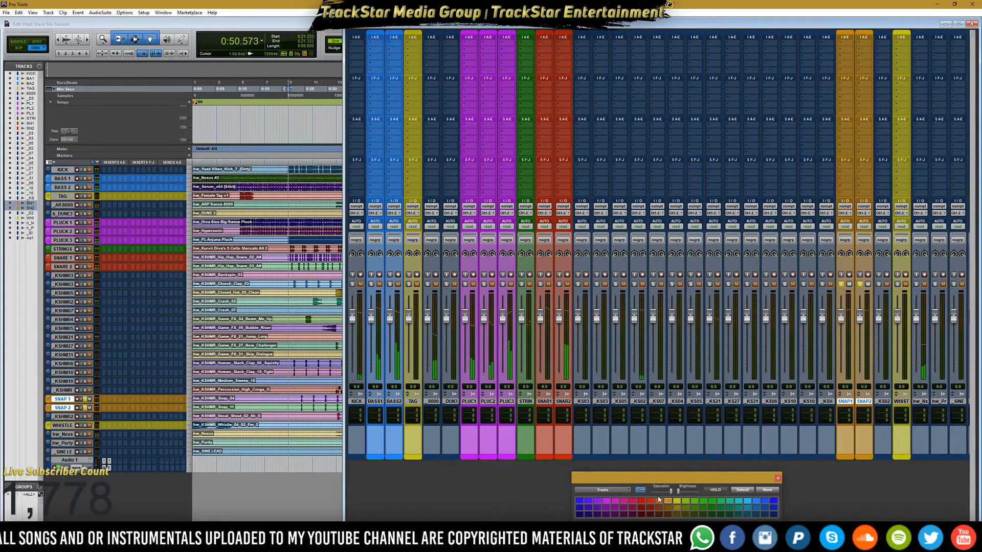
left_click(660, 502)
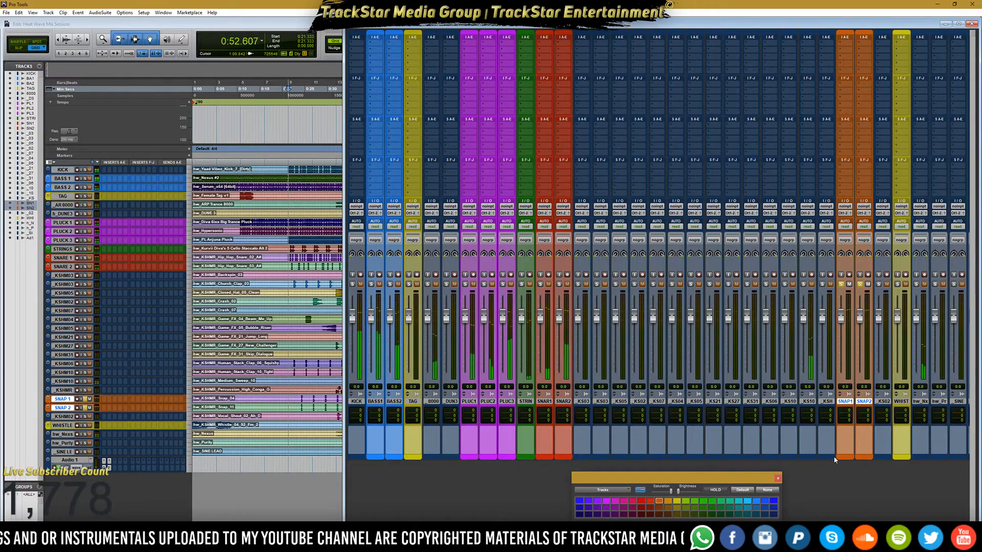
left_click_drag(843, 458, 405, 424)
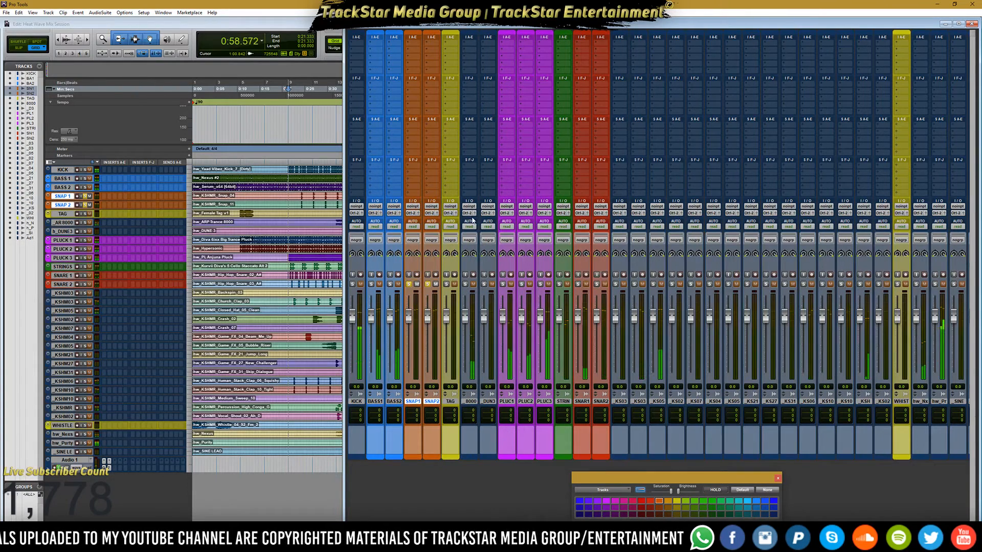
left_click(428, 285)
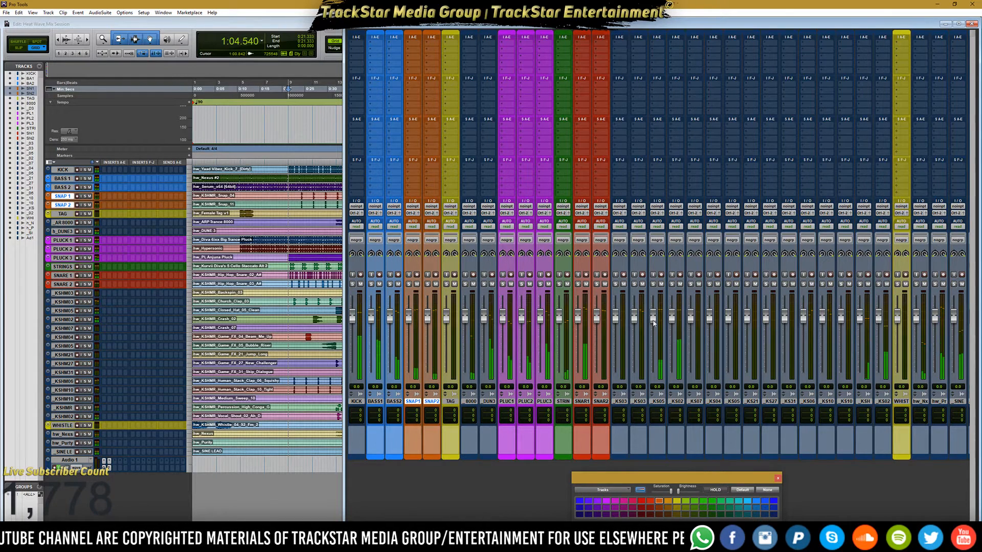
Step: Solo the Closed_Hat_05_Clean track and play the 0:21.333 long section of the arrangement starting at 0:53.333
key("space")
left_click(653, 284)
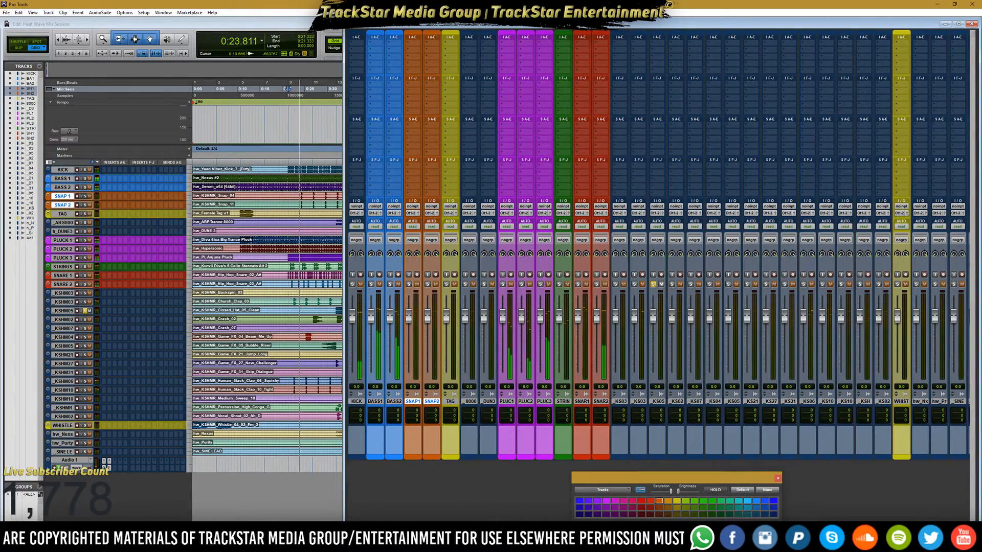
key("ctrl+equal")
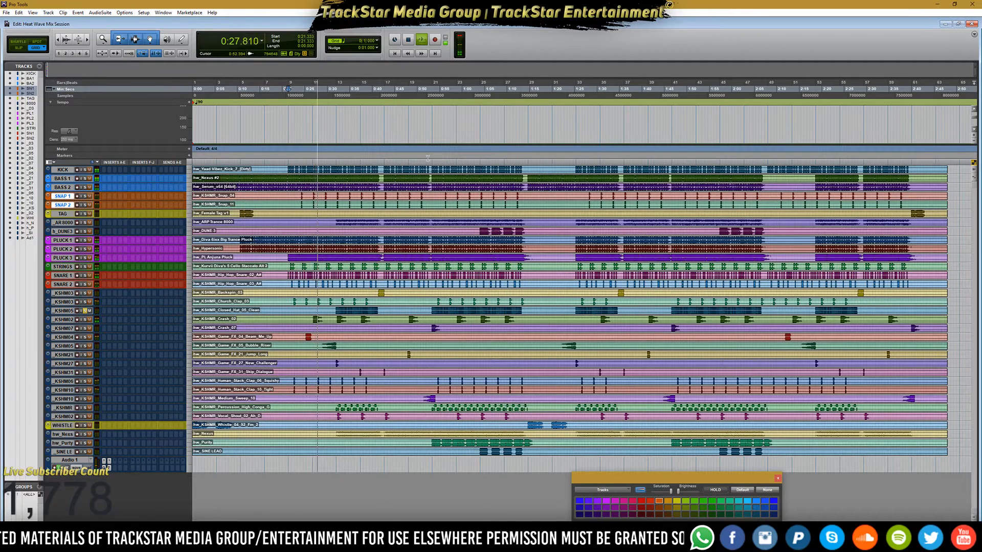
left_click_drag(433, 163, 528, 164)
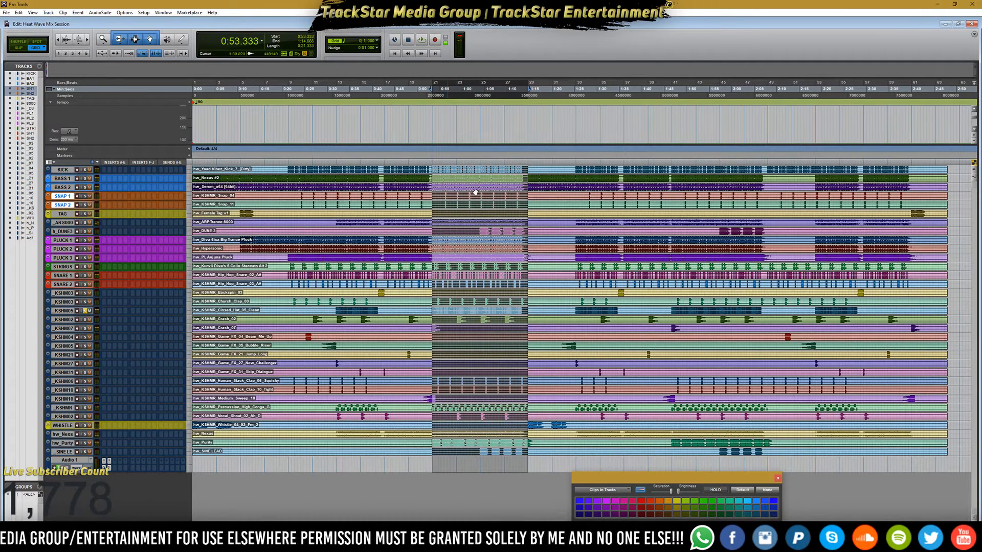
key("space")
key("ctrl+equal")
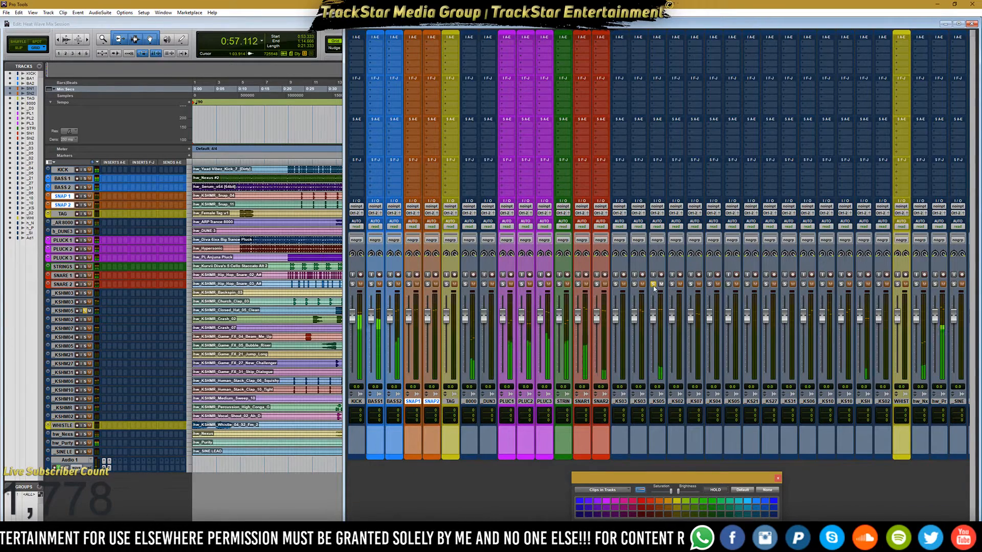
Step: Rename the Closed_Hat_05_Clean track HI HAT and place it directly after SNAP 2 in the same orange
double_click(658, 402)
type("HI HAT")
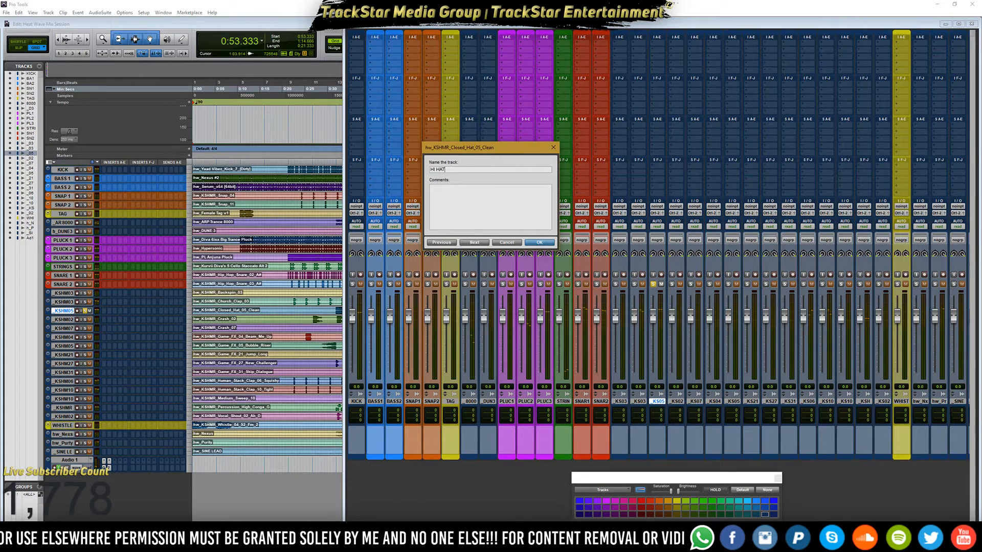
key("Return")
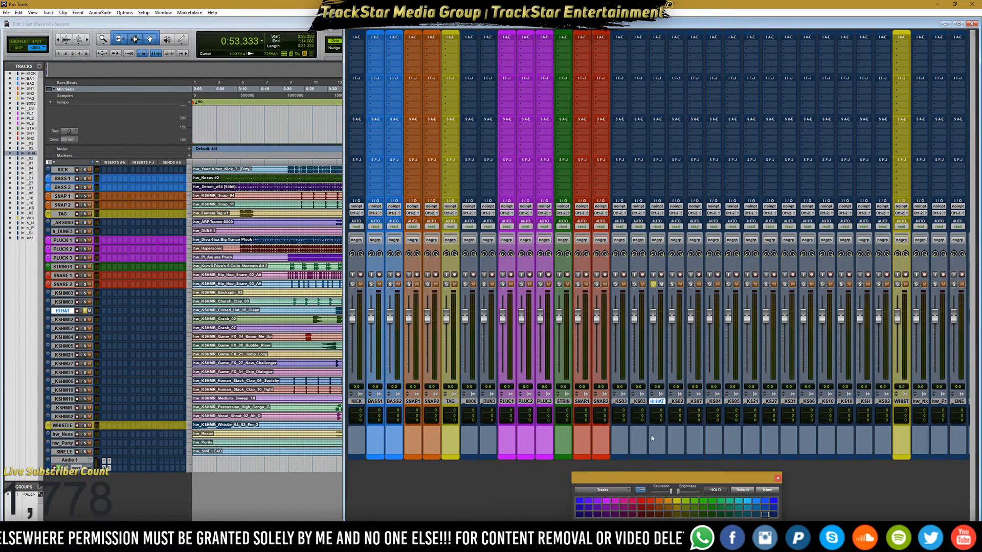
left_click(662, 503)
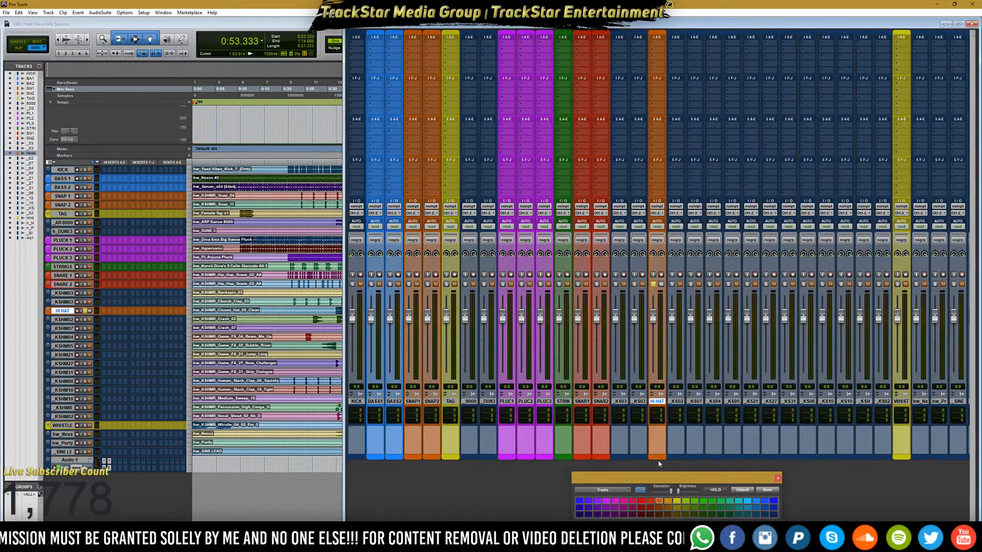
left_click_drag(657, 458, 443, 444)
Step: Audition the Crash_07 track in solo, then name it CRASH and colour it orange like the HI HAT track
key("space")
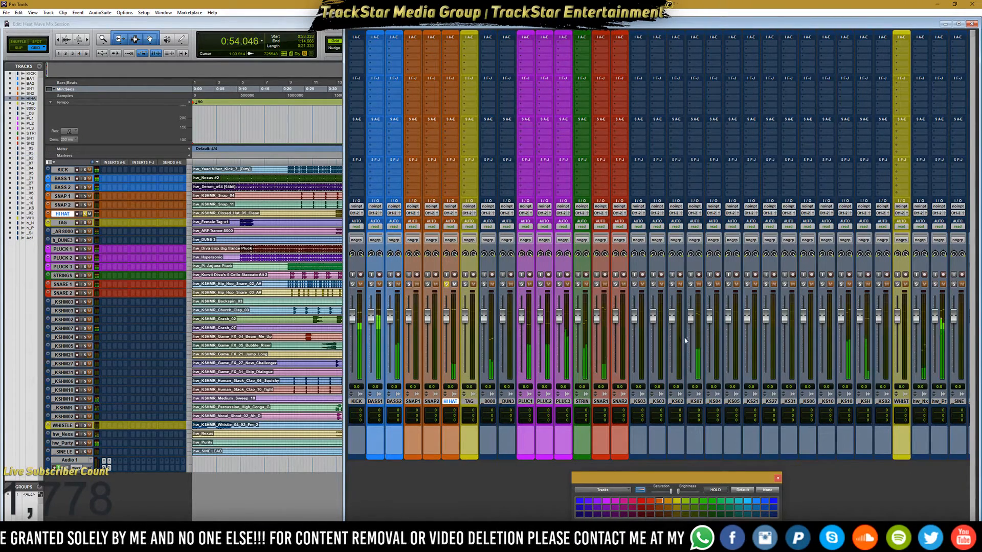
left_click(690, 285)
key("space")
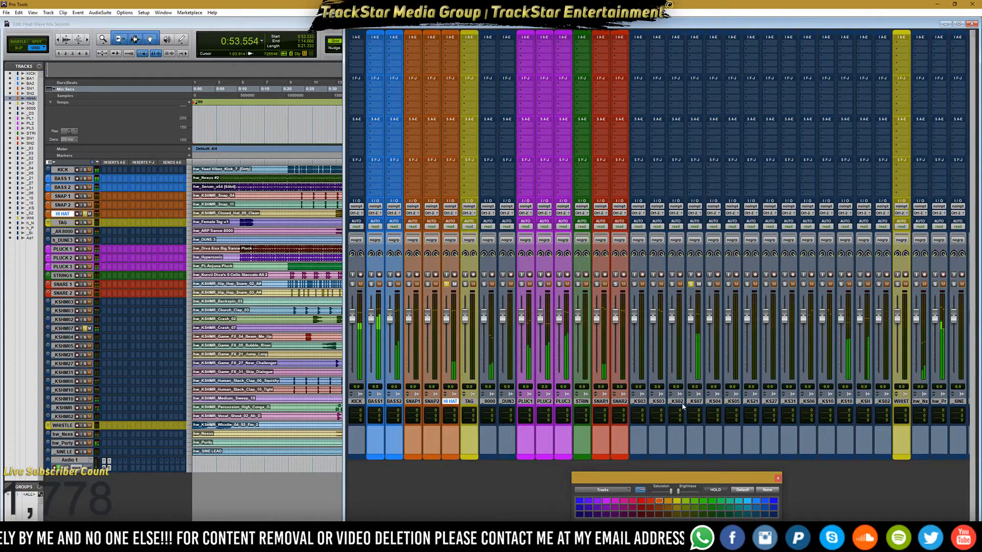
double_click(696, 403)
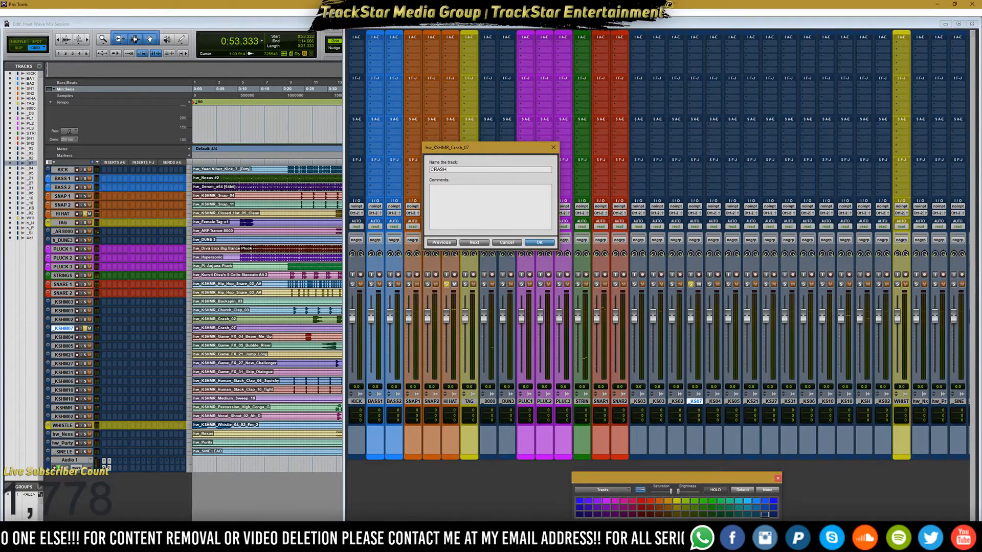
key("Return")
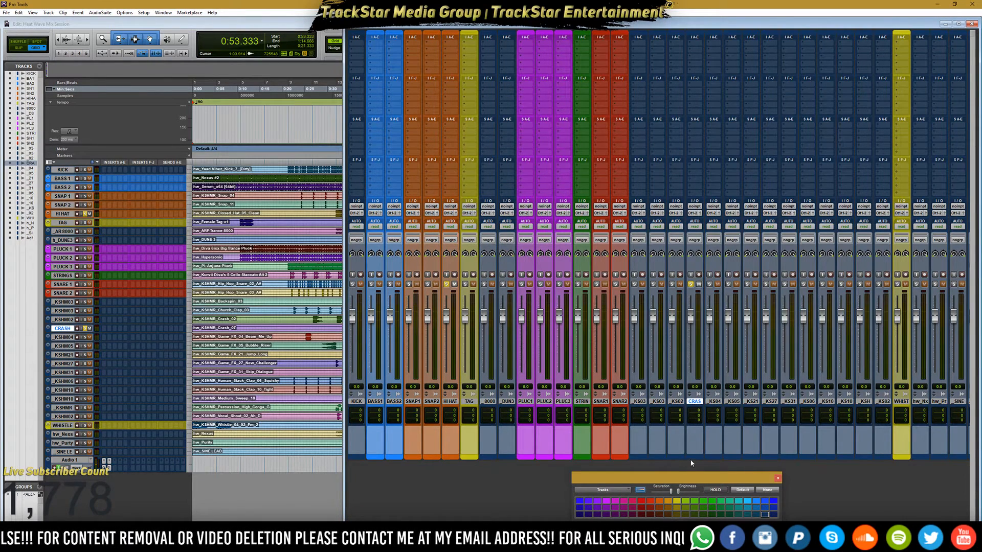
left_click(659, 503)
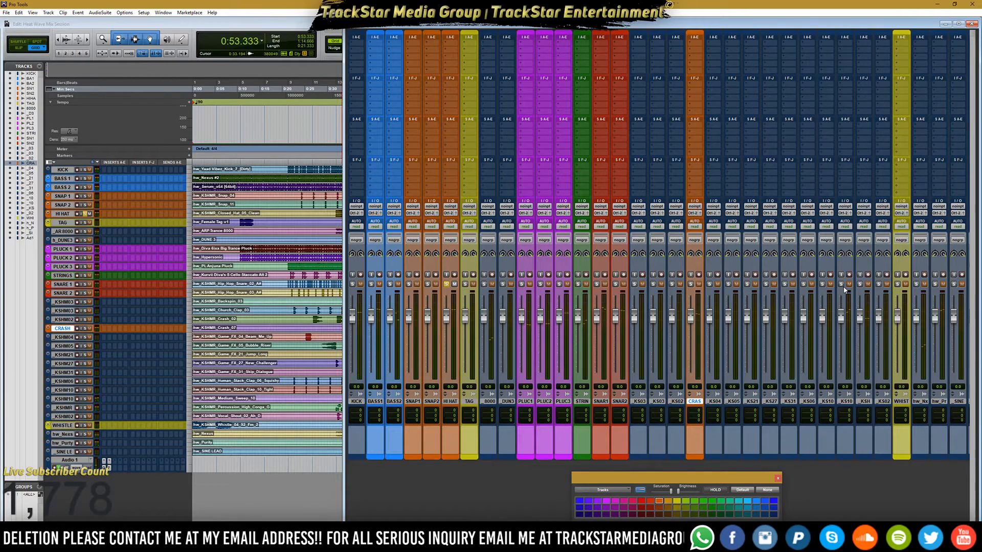
Step: Audition the Medium_Sweep_10 track in solo, then name it SWEEP 1 and colour it yellow like the TAG track
left_click(846, 402)
key("space")
double_click(847, 402)
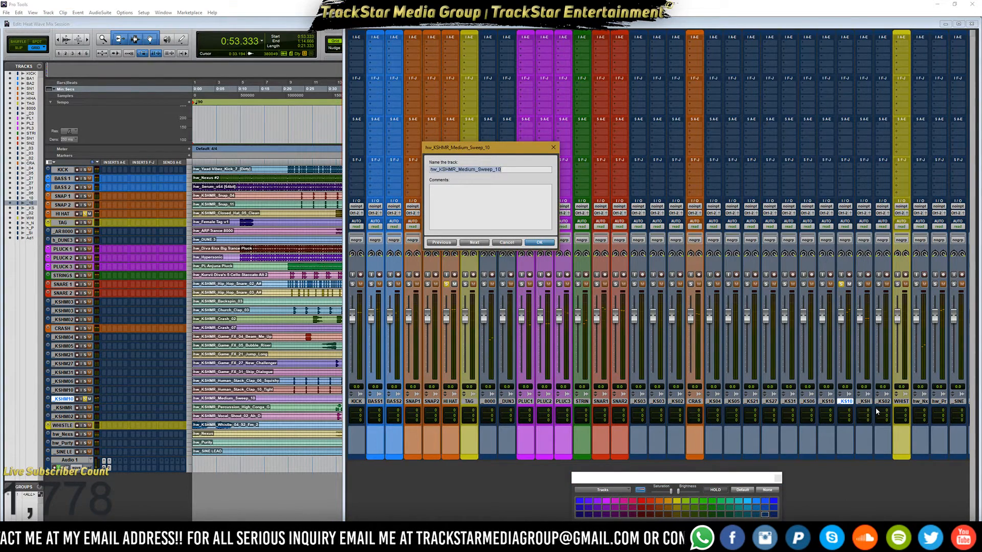
key("BackSpace")
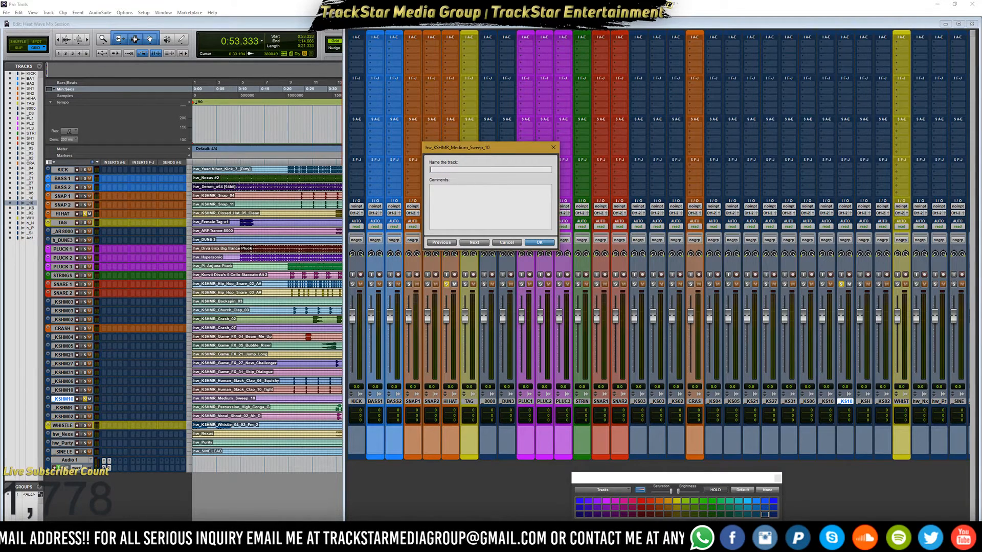
type("SWEEP 1")
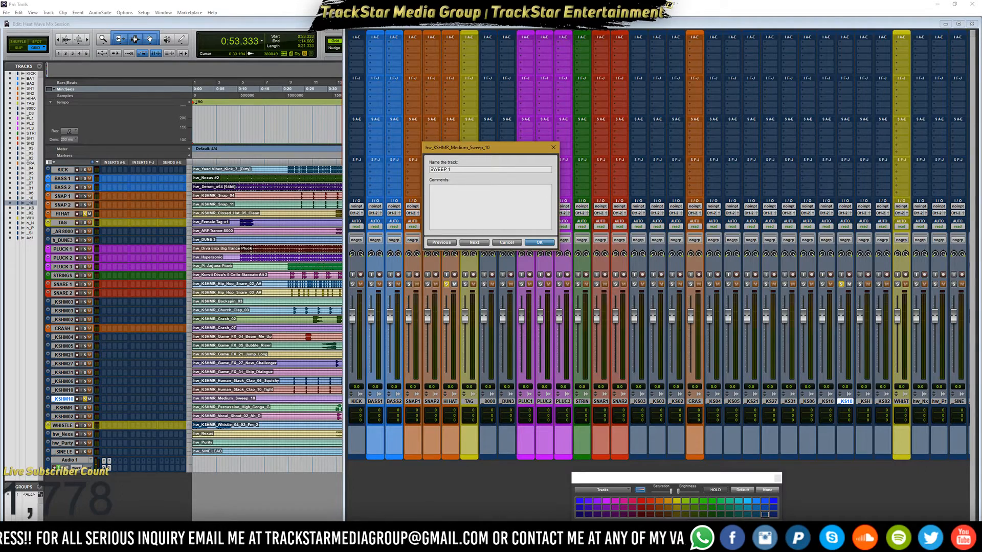
key("Return")
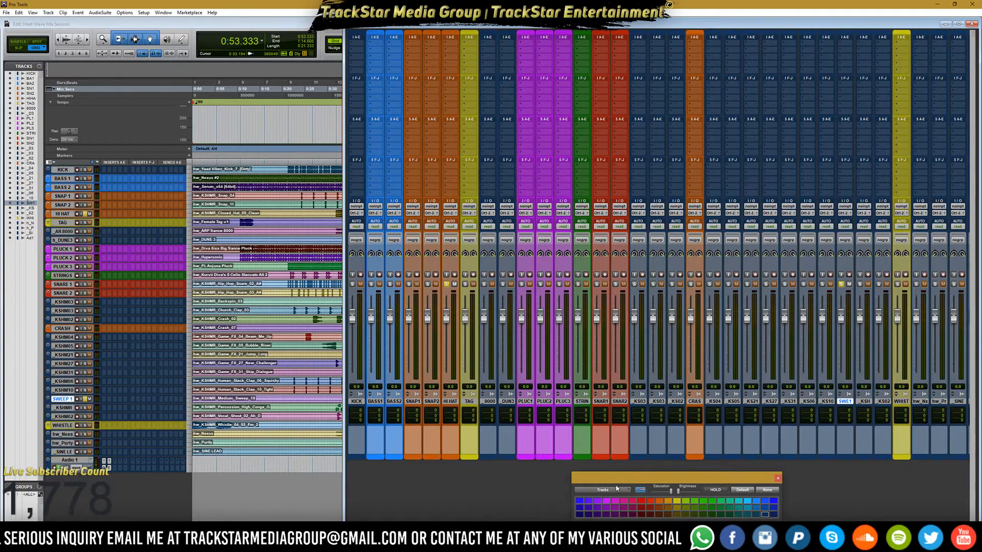
left_click(676, 501)
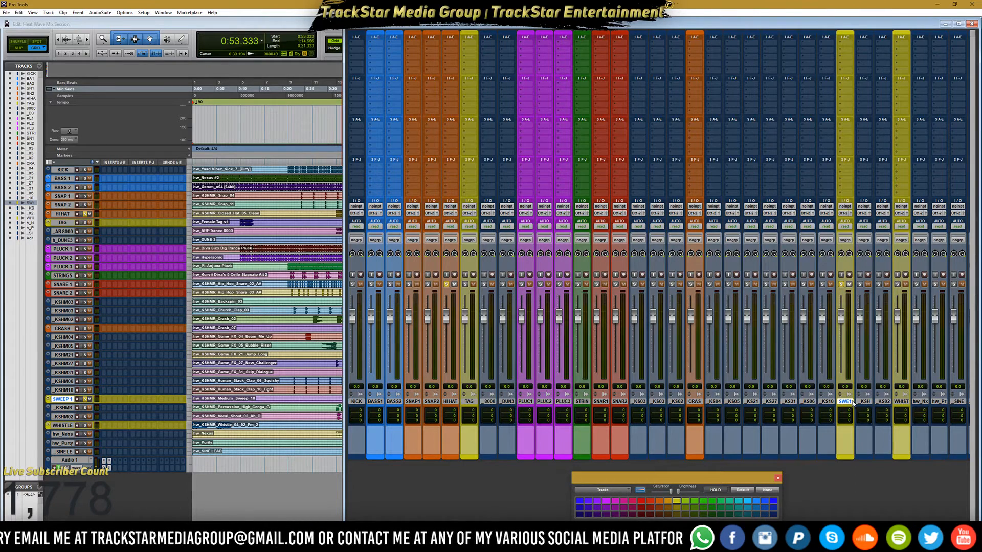
Step: Move the WHISTLE track between BASS 2 and SNAP 1 and recolour it the same orange as the snap tracks
left_click_drag(901, 404, 407, 419)
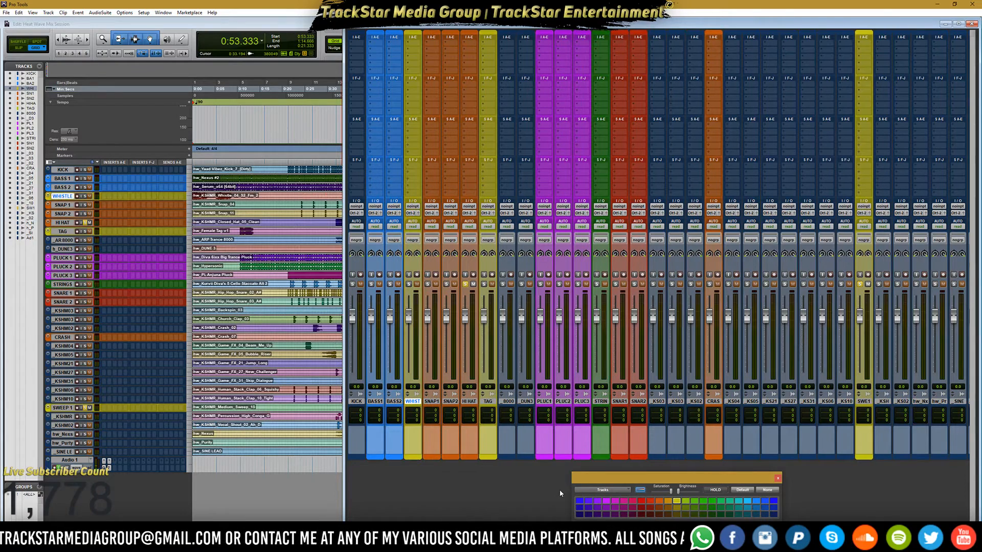
left_click(667, 503)
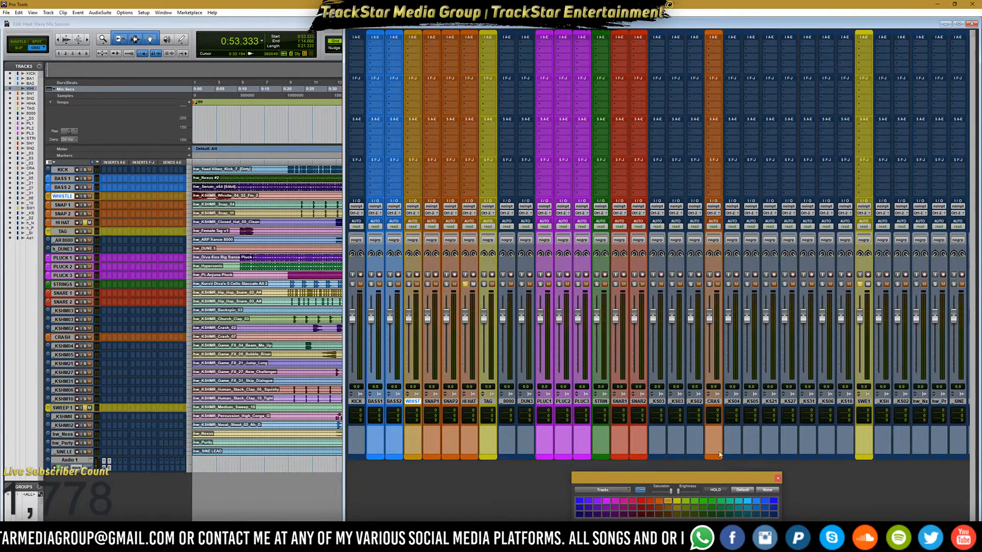
left_click(660, 501)
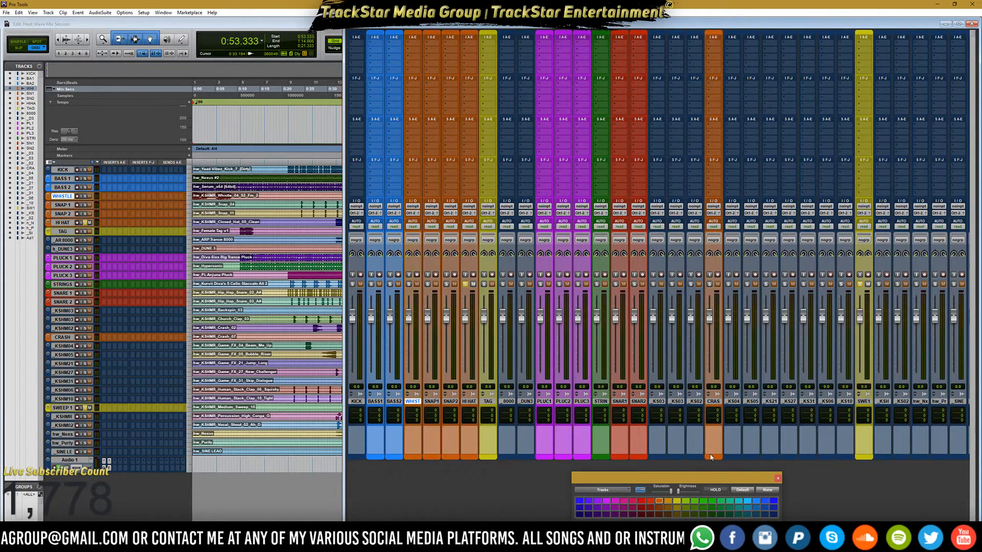
Step: Move the CRASH track directly after HI HAT and the SWEEP 1 track directly after TAG
left_click_drag(712, 456, 486, 452)
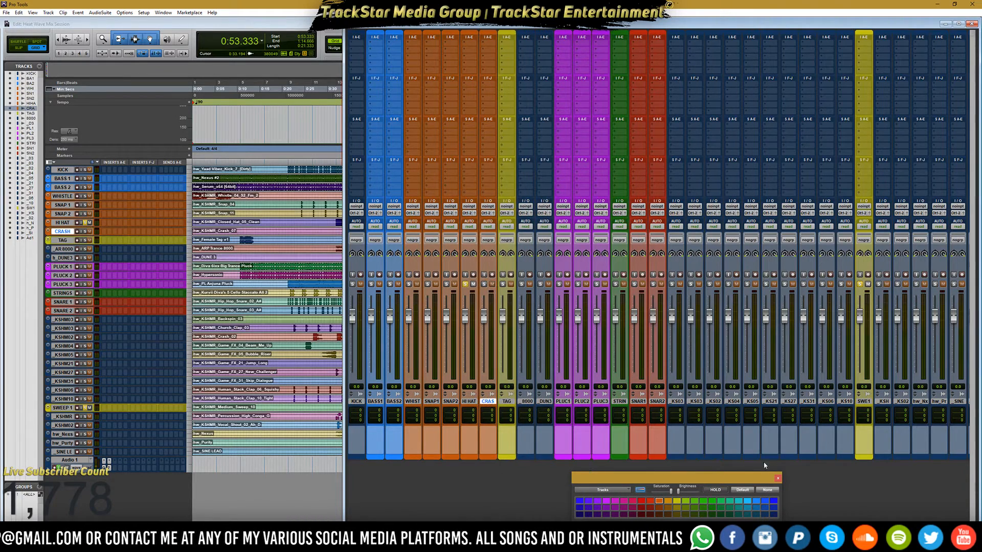
left_click_drag(862, 457, 530, 455)
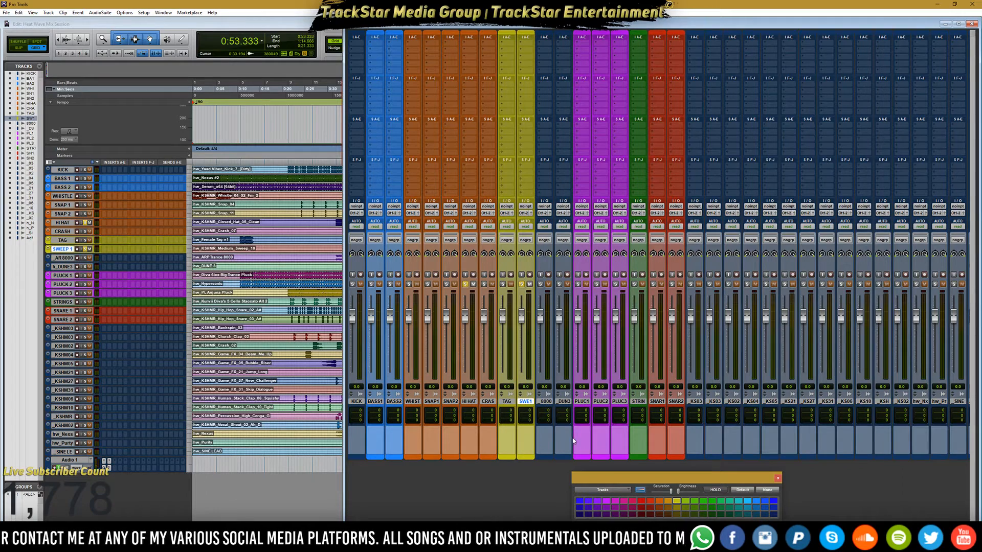
Step: Audition the Percussion_High_Conga_G track in solo and name it CONGA
key("space")
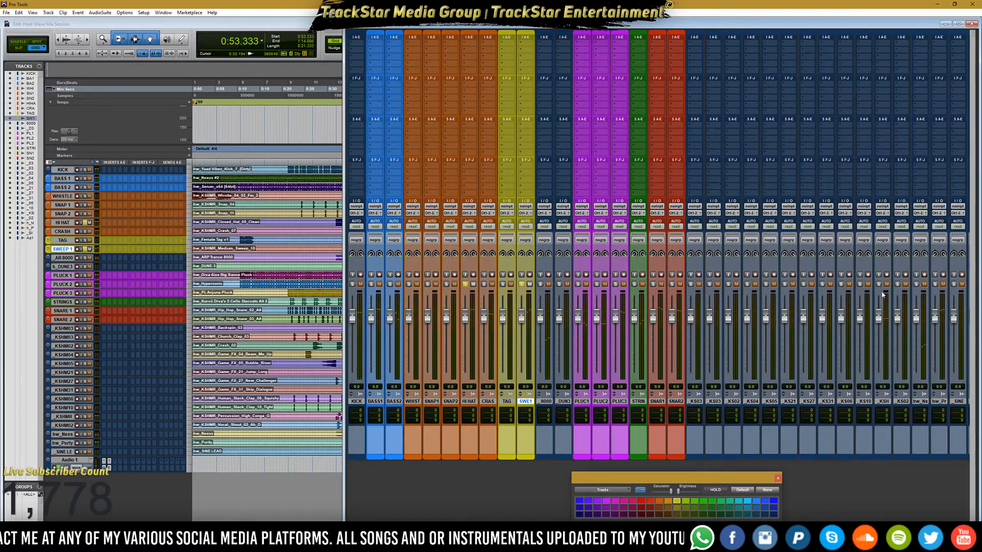
left_click(878, 285)
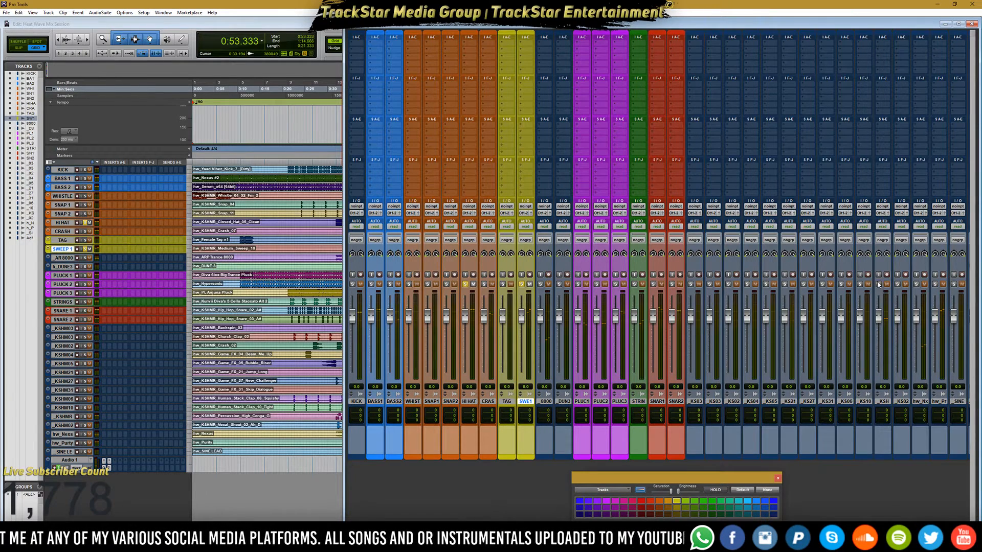
key("space")
double_click(882, 401)
type("CONGA")
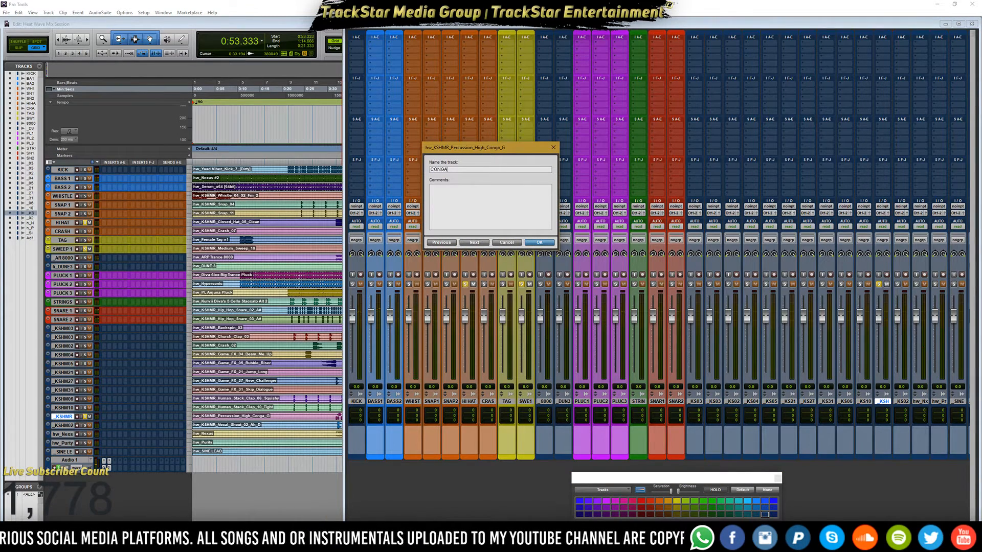
key("Return")
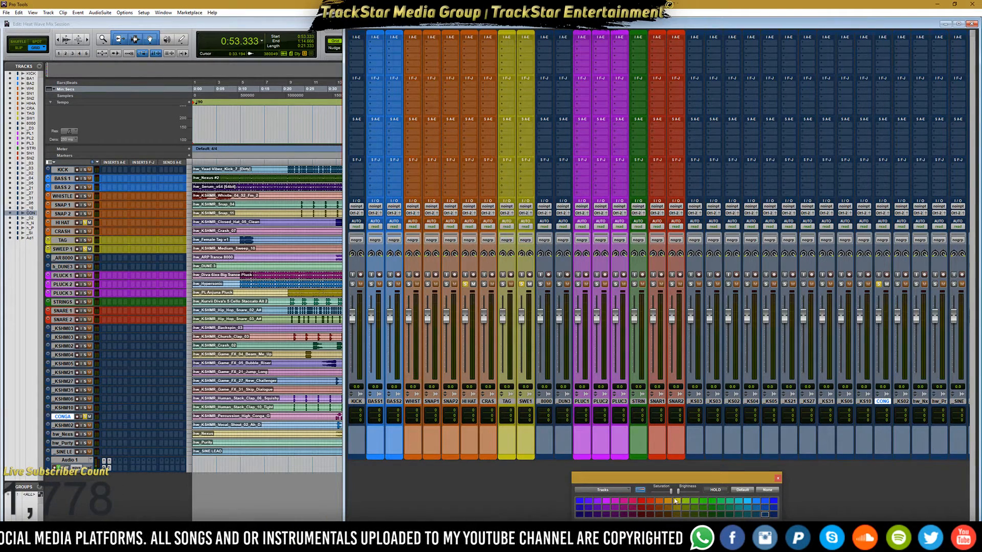
Step: Colour the CONGA track orange like the CRASH track and move it between CRASH and TAG
left_click(659, 501)
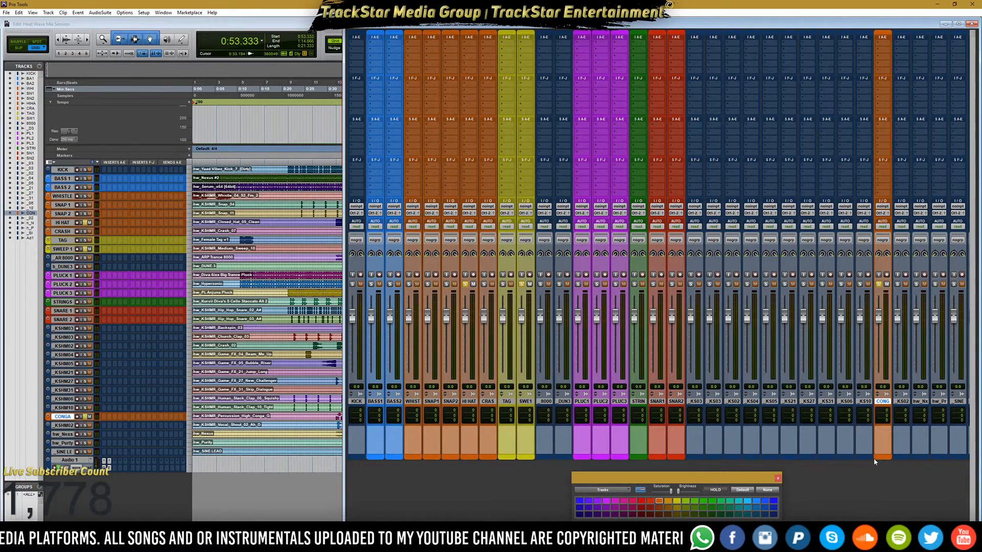
left_click_drag(873, 458, 507, 450)
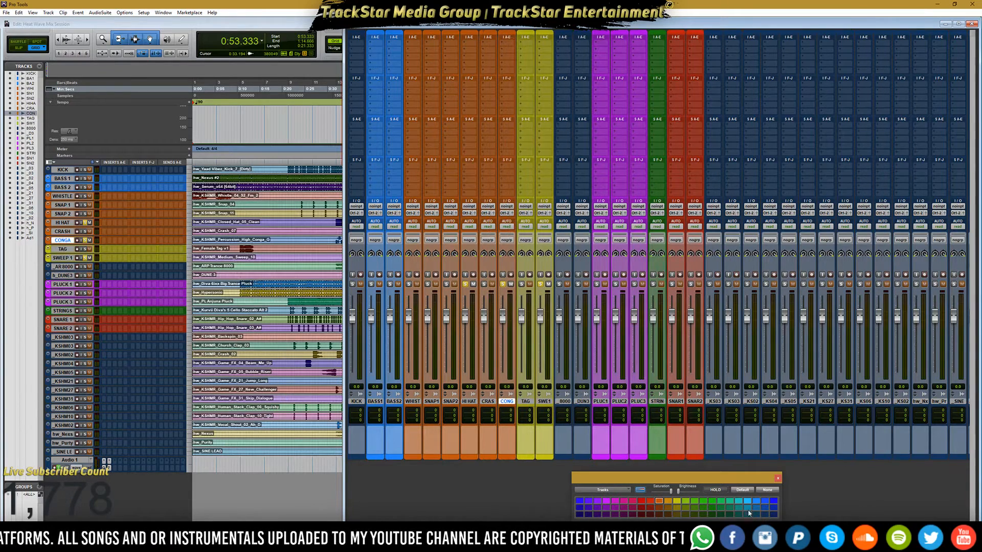
Step: Audition the hw_Purity track in solo and name it LEAD
key("space")
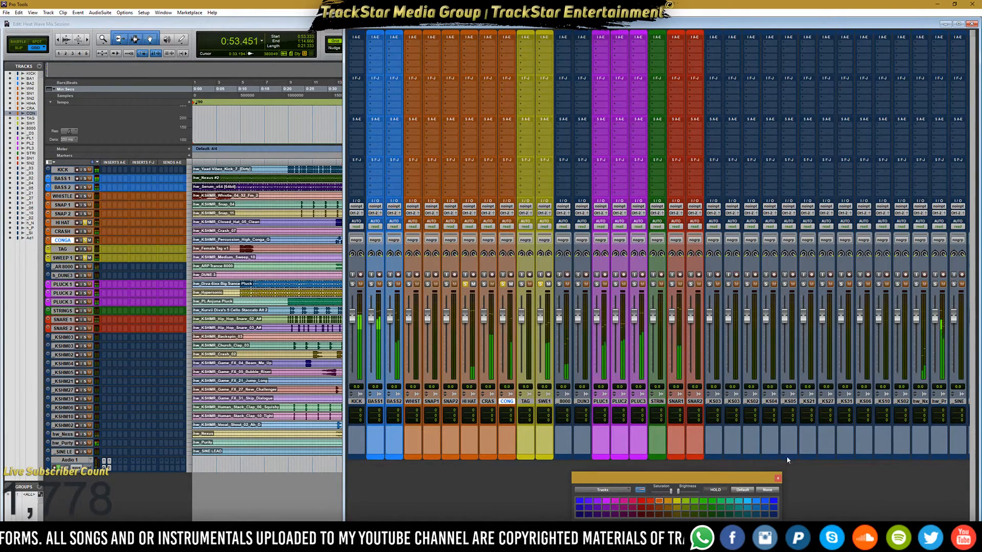
left_click(935, 285)
key("space")
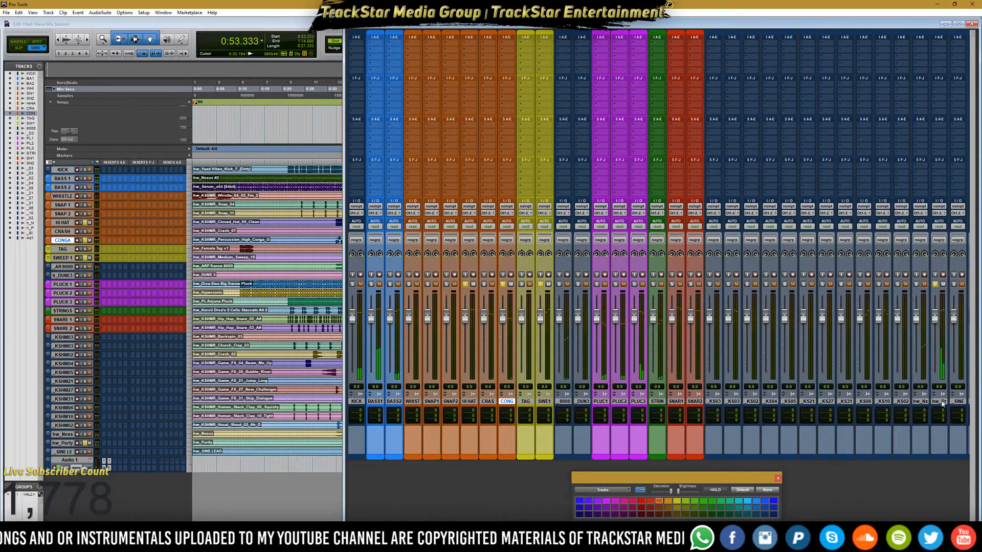
double_click(939, 402)
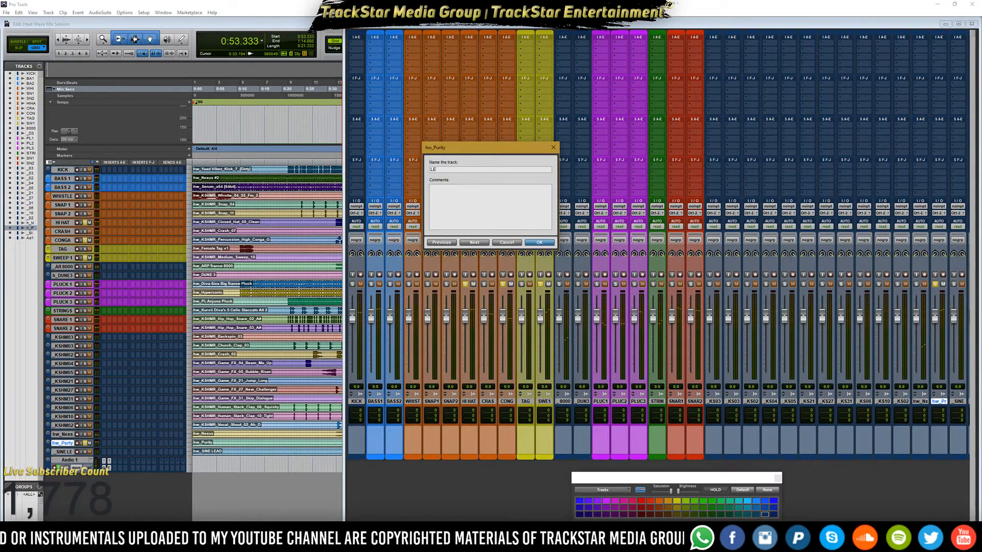
key("Return")
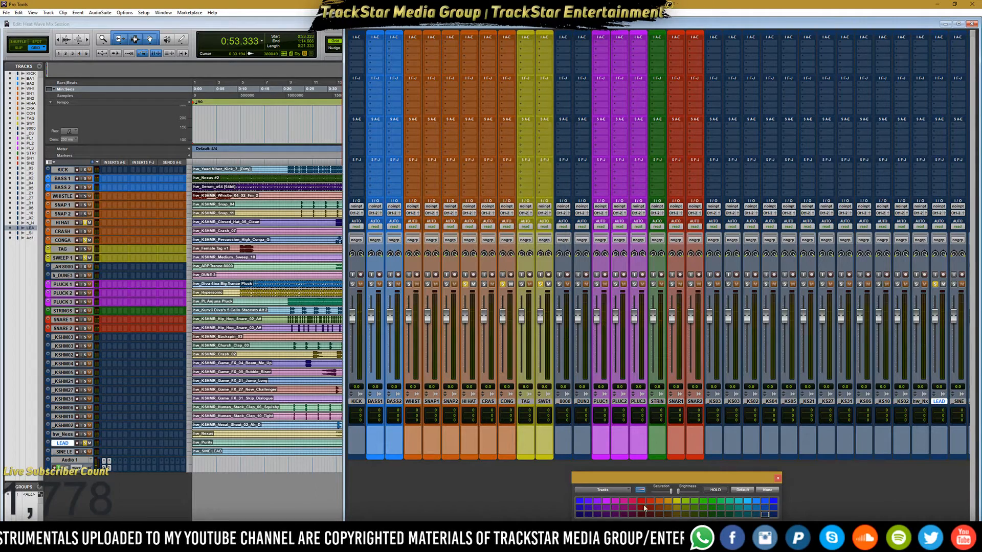
Step: Colour the LEAD track magenta-pink and move it between PLUCK 3 and STRINGS
left_click(617, 503)
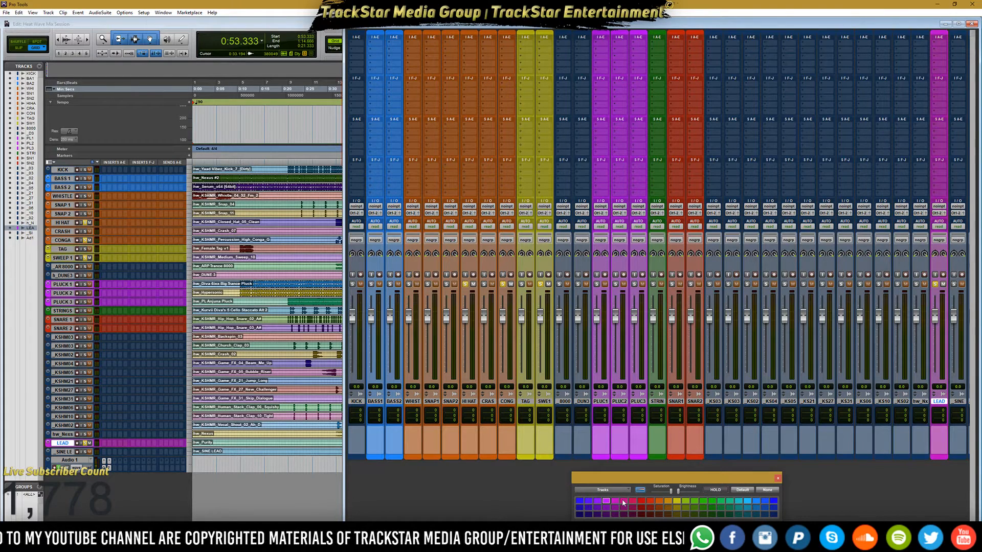
left_click(623, 502)
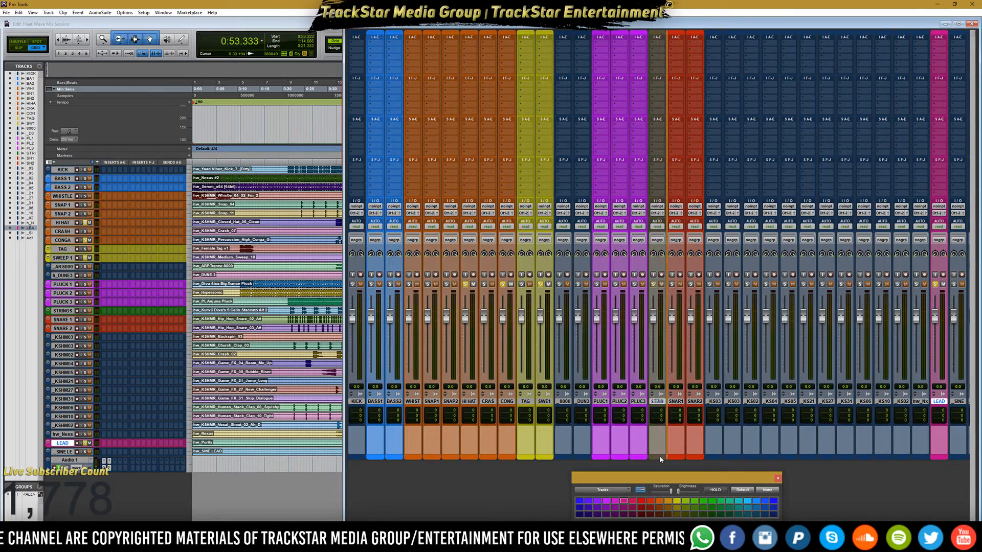
left_click_drag(657, 456, 655, 459)
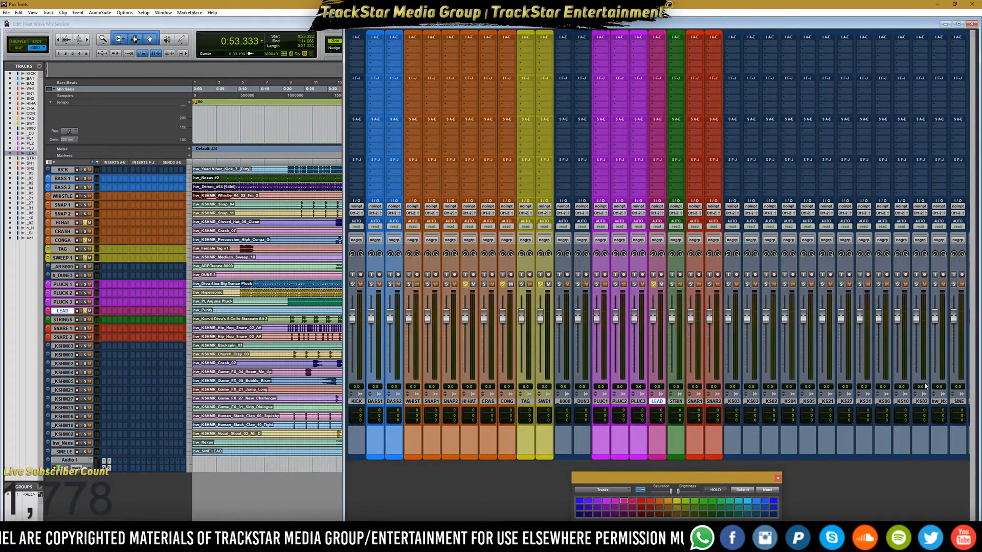
Step: Audition the hw_Nexus track with all other solos cleared, then name it ARP 1
left_click(936, 284)
key("space")
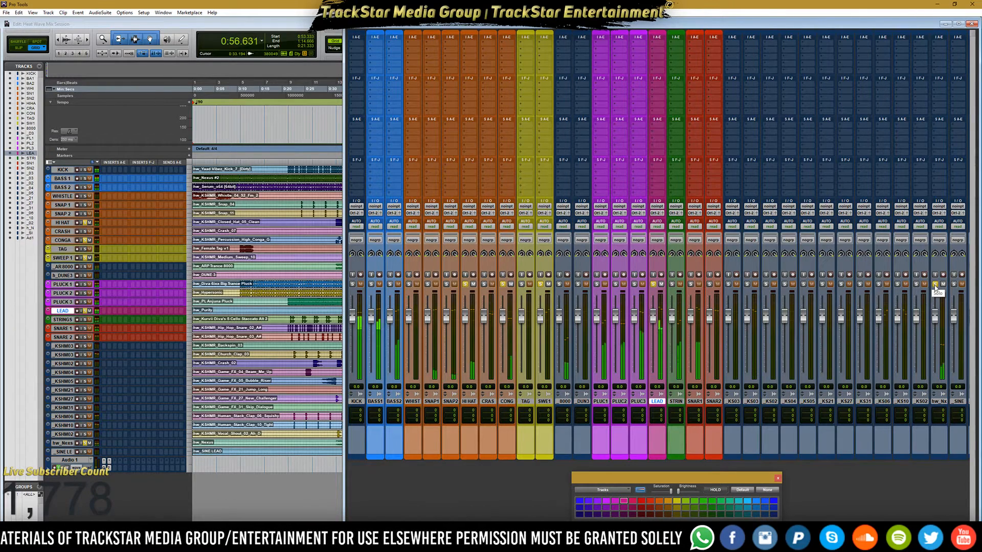
left_click(936, 285, "alt")
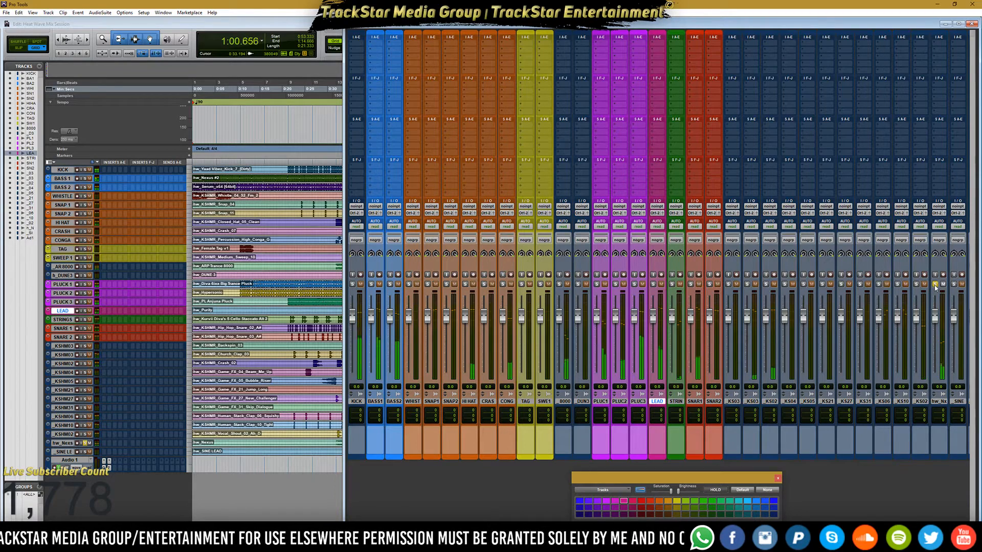
left_click(936, 285)
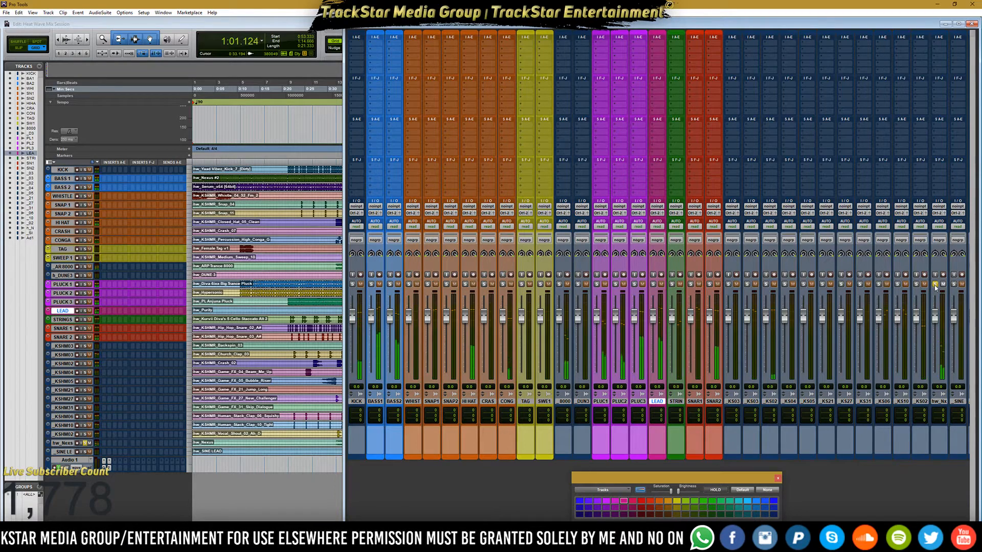
double_click(938, 402)
type("ARP 1")
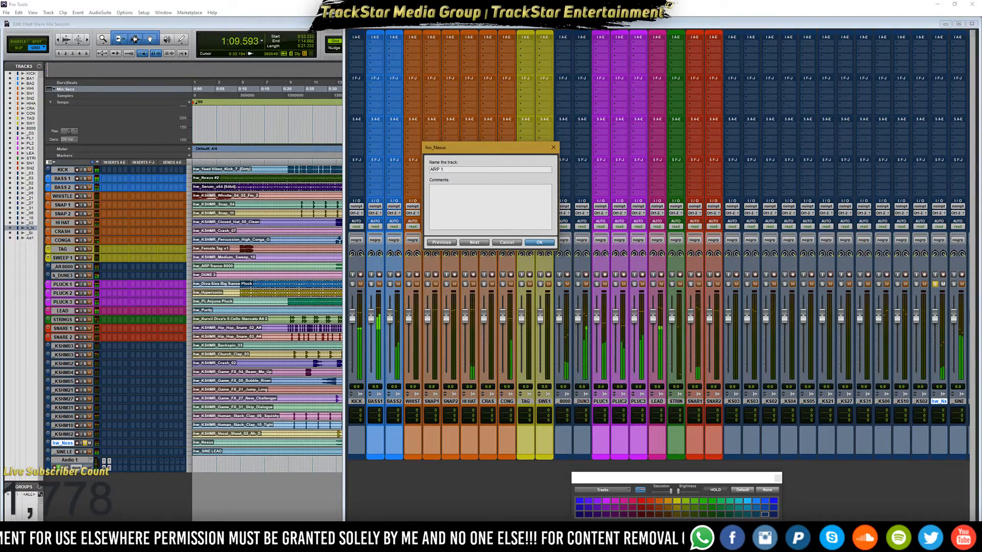
key("Return")
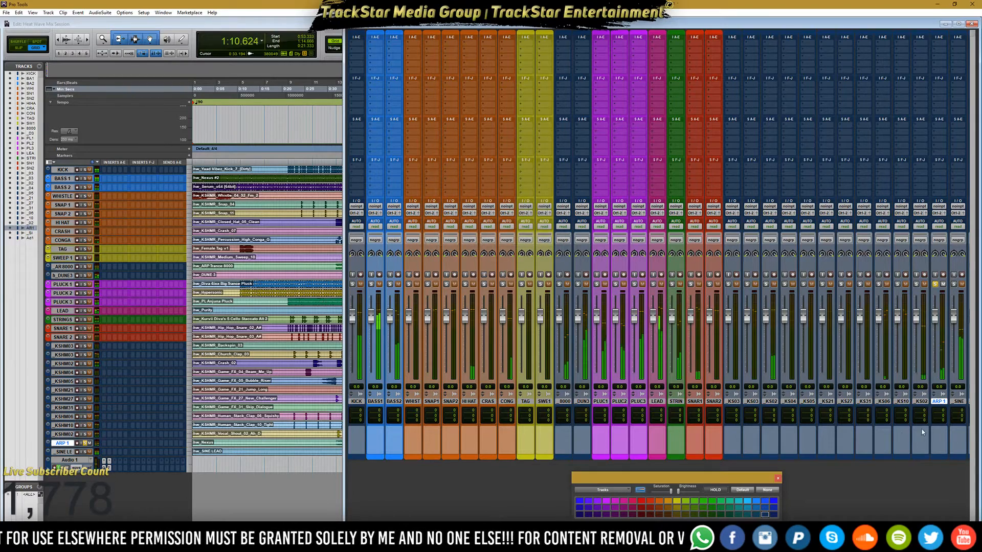
Step: Rename the hw_ARP Trance 8000 track as ARP 2 and move the ARP 1 track directly before it
double_click(564, 400)
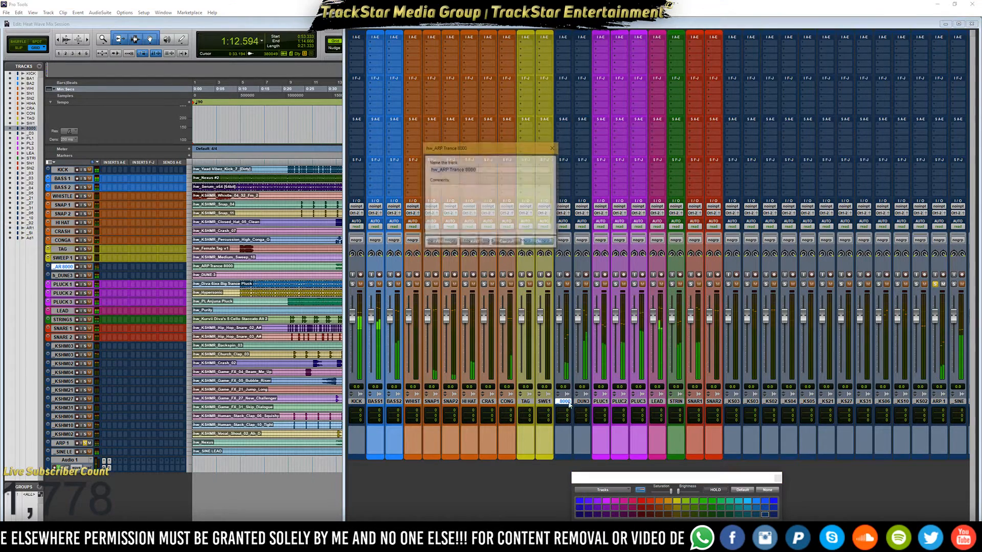
type("ARP")
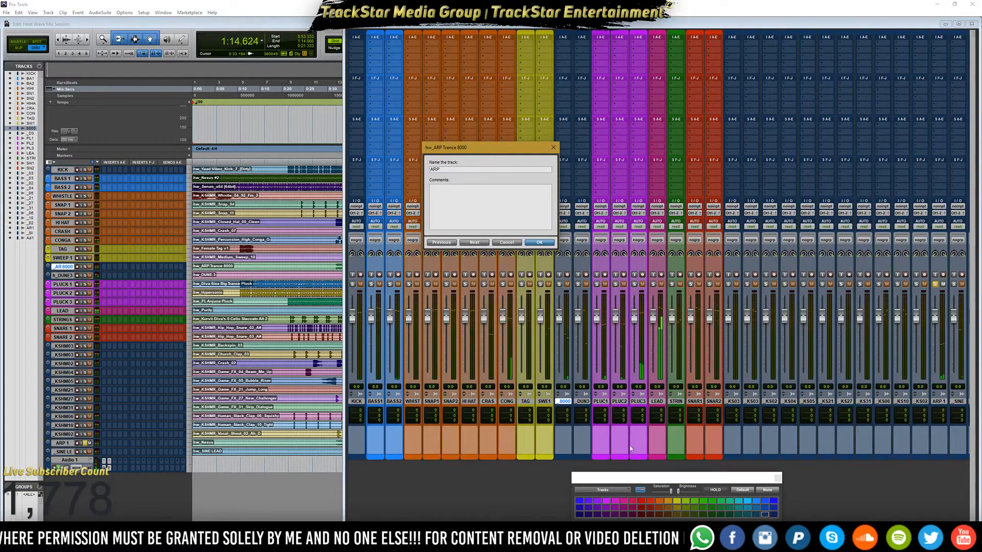
type(" 2")
key("Return")
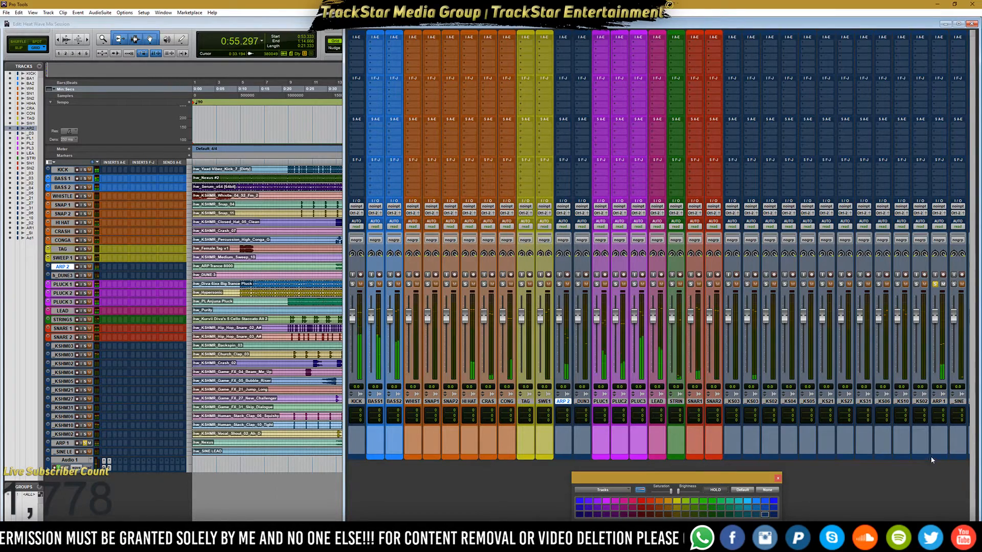
left_click_drag(935, 457, 557, 455)
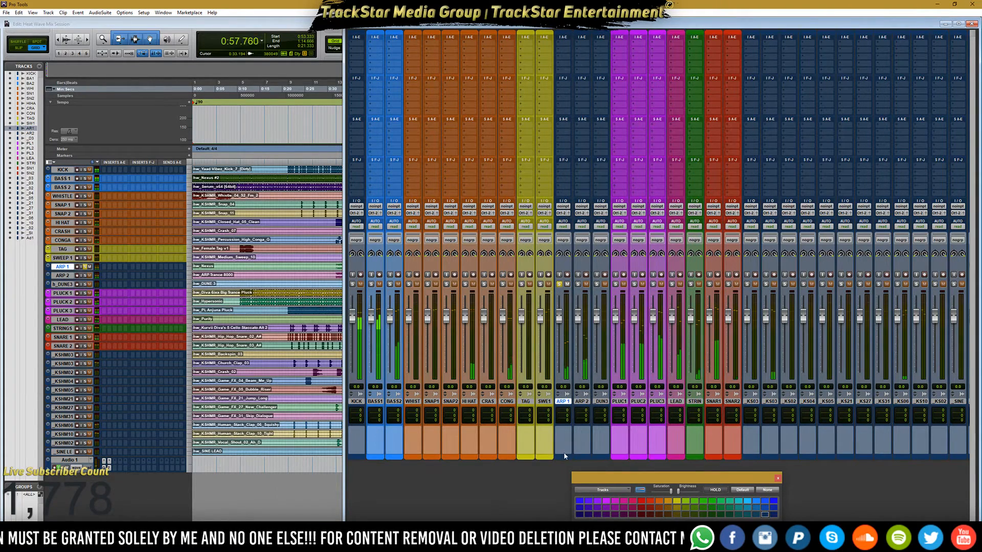
Step: Colour the ARP 1 and ARP 2 tracks together in the same purple as the pluck tracks
left_click(583, 401, "shift")
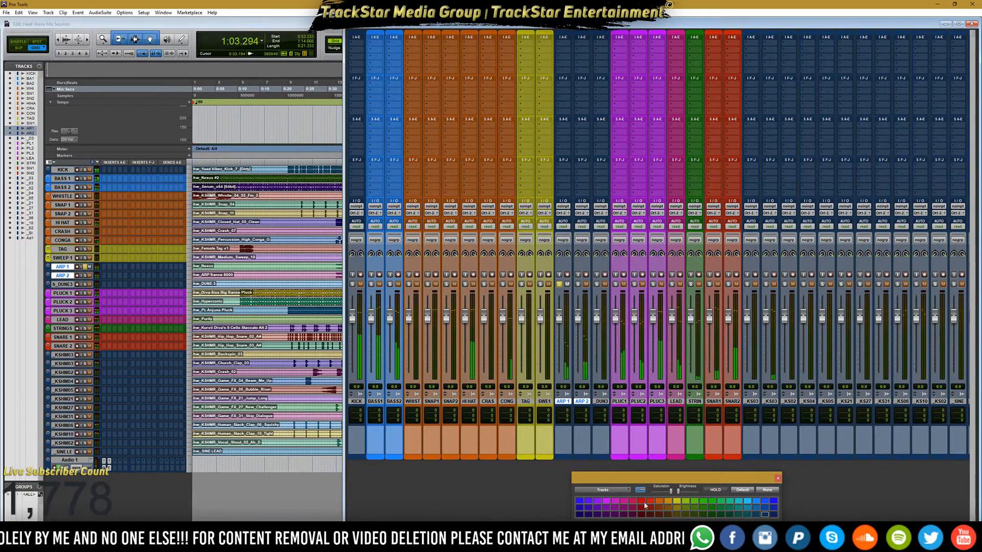
left_click(599, 501)
left_click(608, 500)
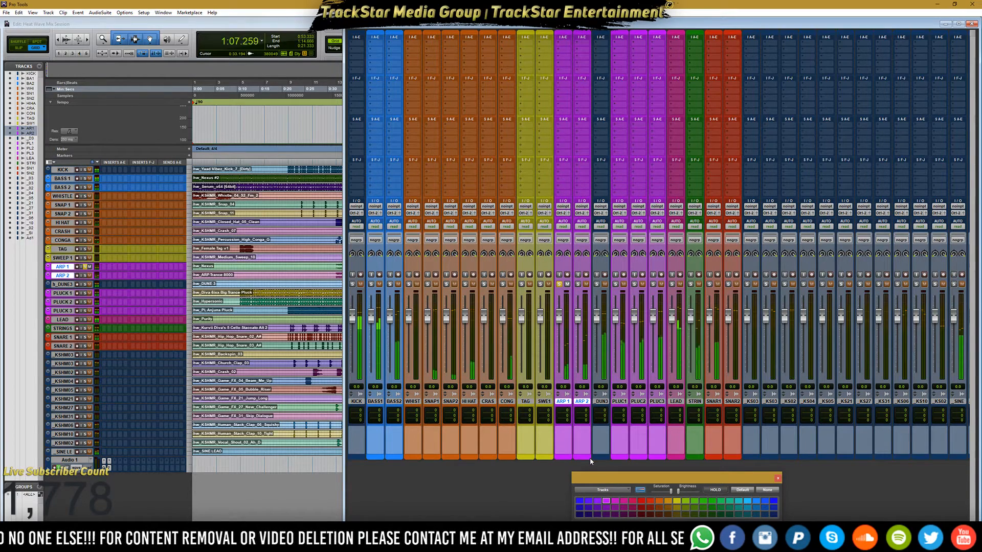
Step: Move the hw_DUNE 3 track between LEAD and STRINGS, then audition it in solo from 1:03.333
key("space")
left_click_drag(595, 456, 678, 432)
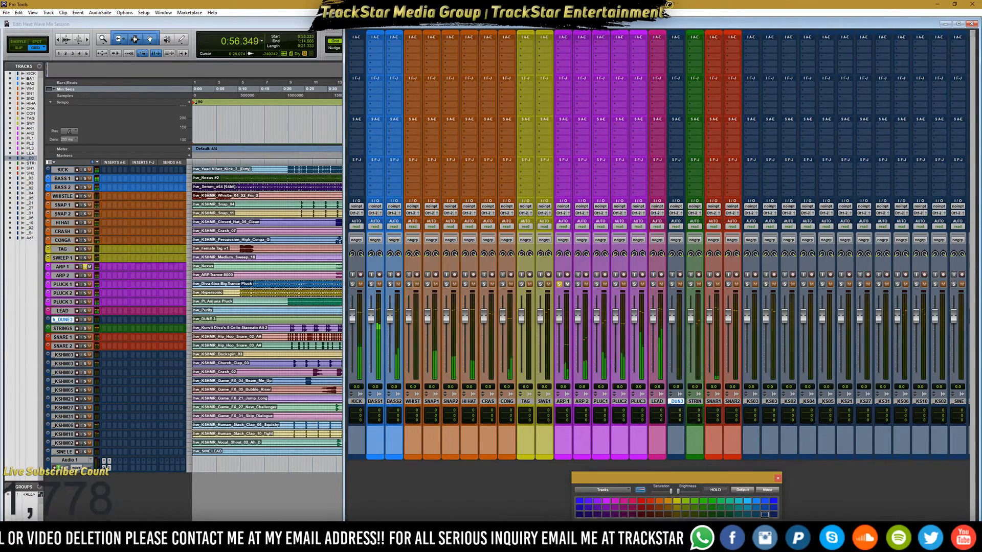
key("ctrl+equal")
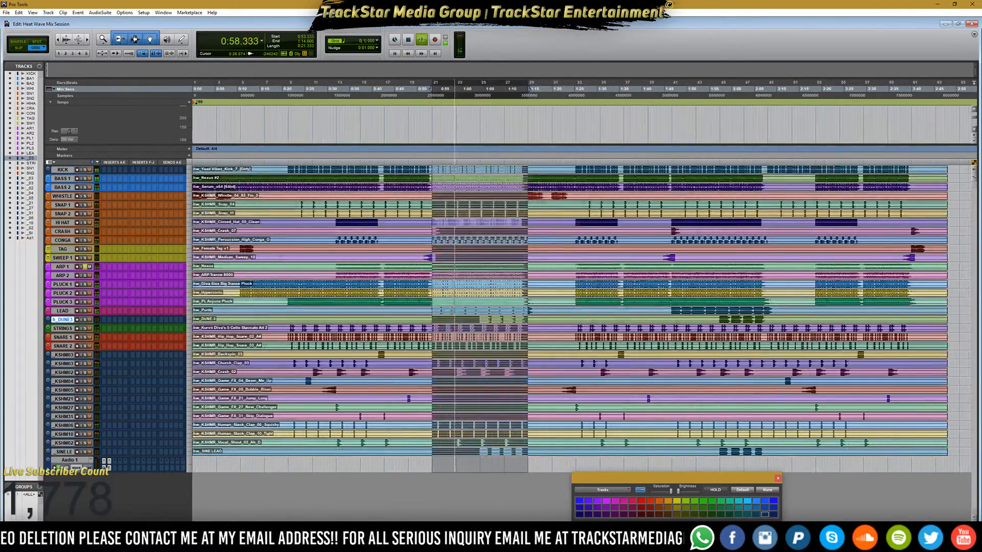
left_click(477, 168)
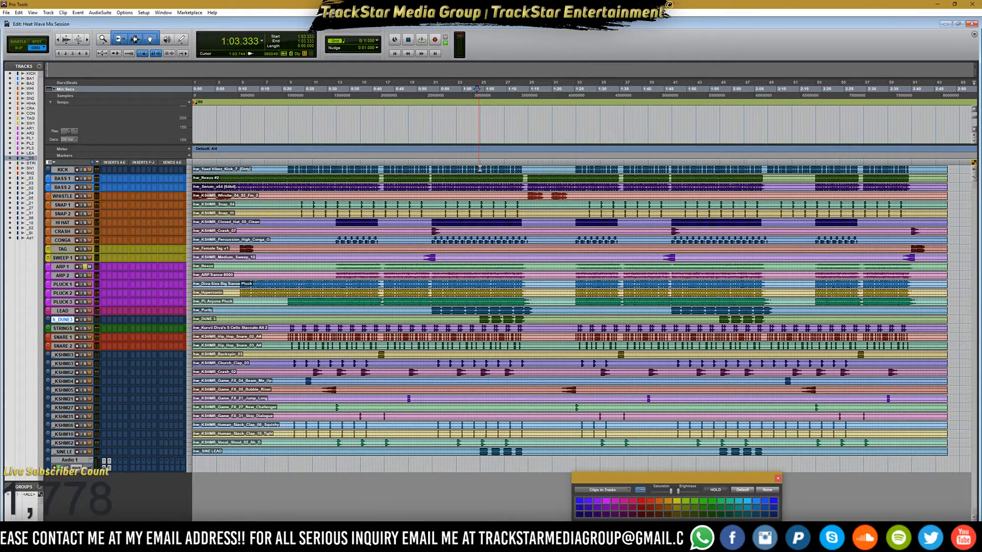
key("space")
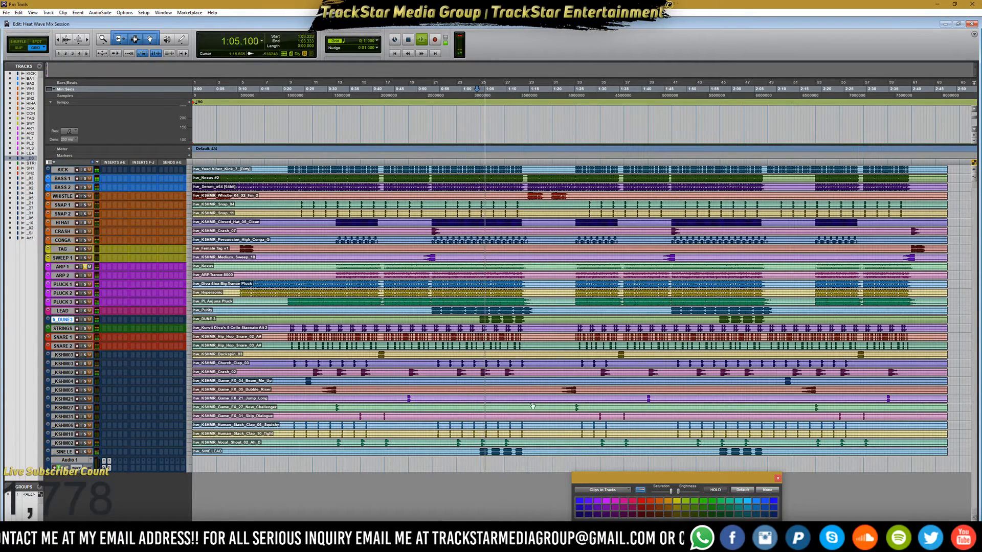
key("ctrl+equal")
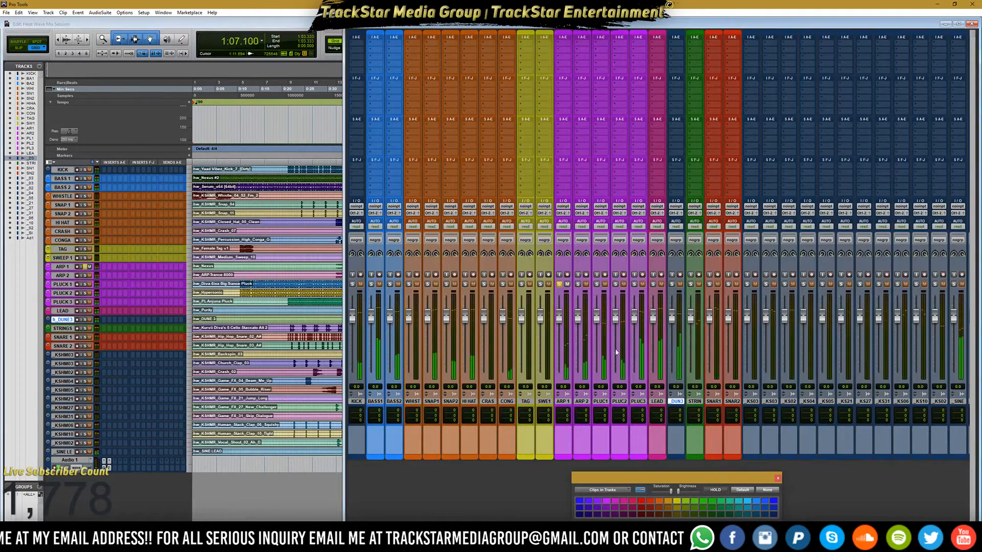
left_click(672, 285)
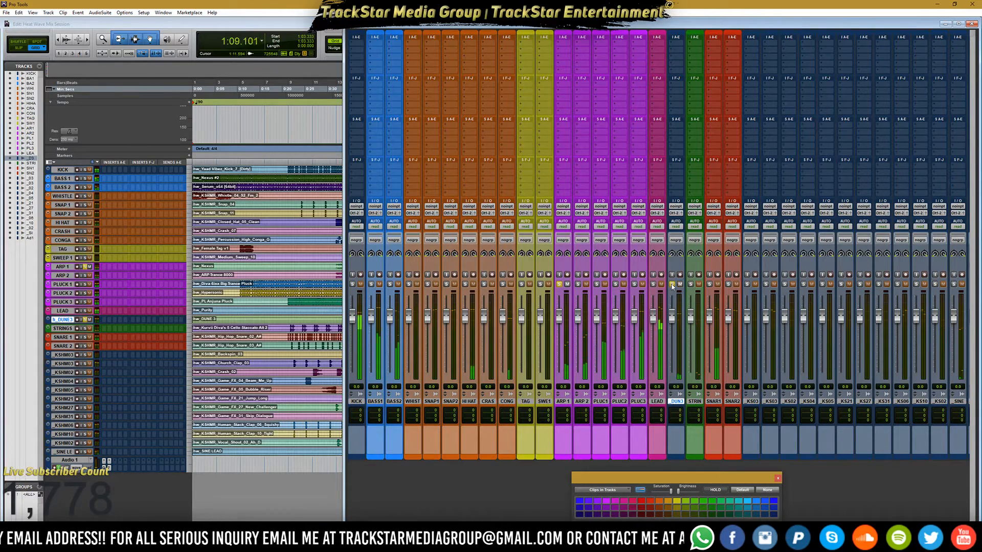
key("space")
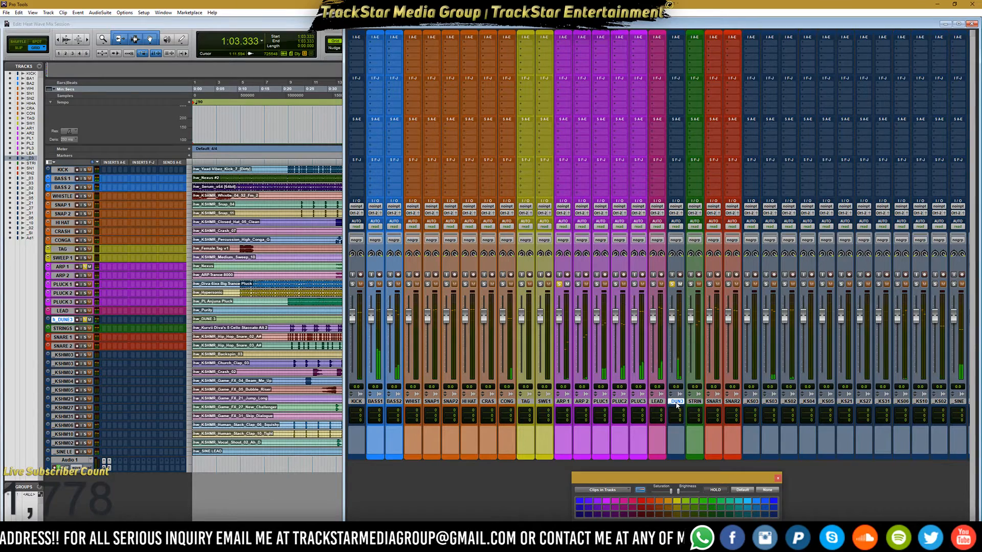
Step: Rename the hw_DUNE 3 track as BELL
double_click(677, 402)
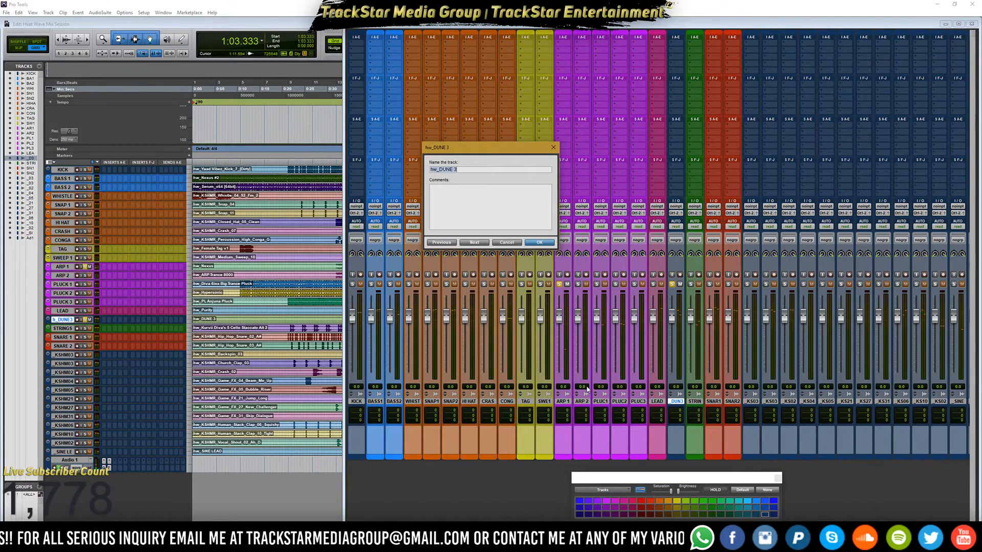
type("BELL")
key("Return")
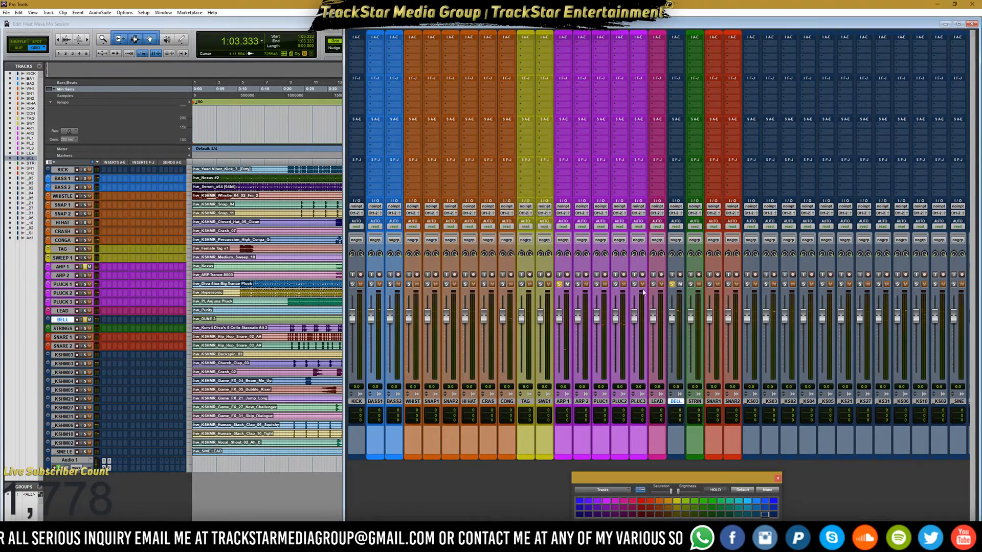
Step: Colour the BELL track purple like the pluck tracks and move it between PLUCK 3 and LEAD
left_click(605, 503)
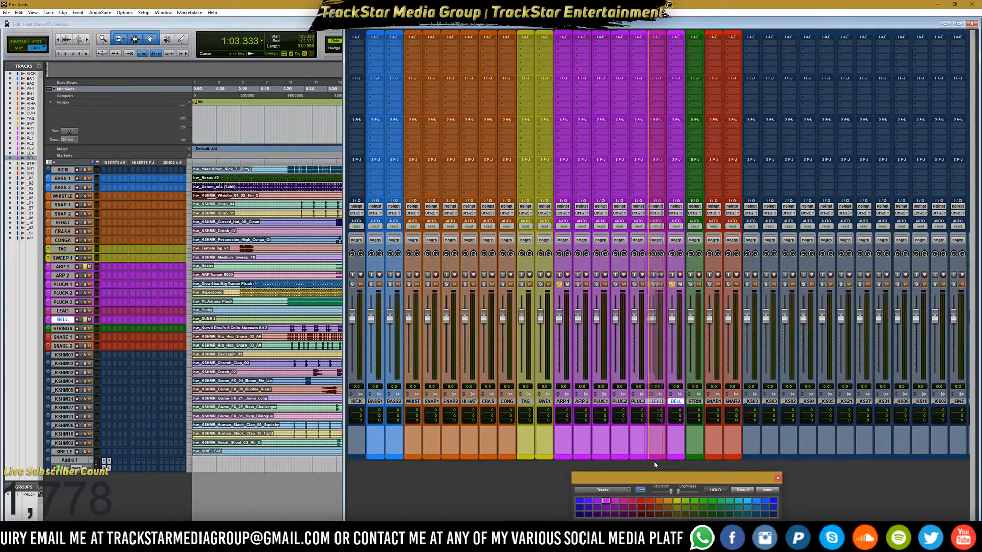
left_click_drag(653, 461, 655, 461)
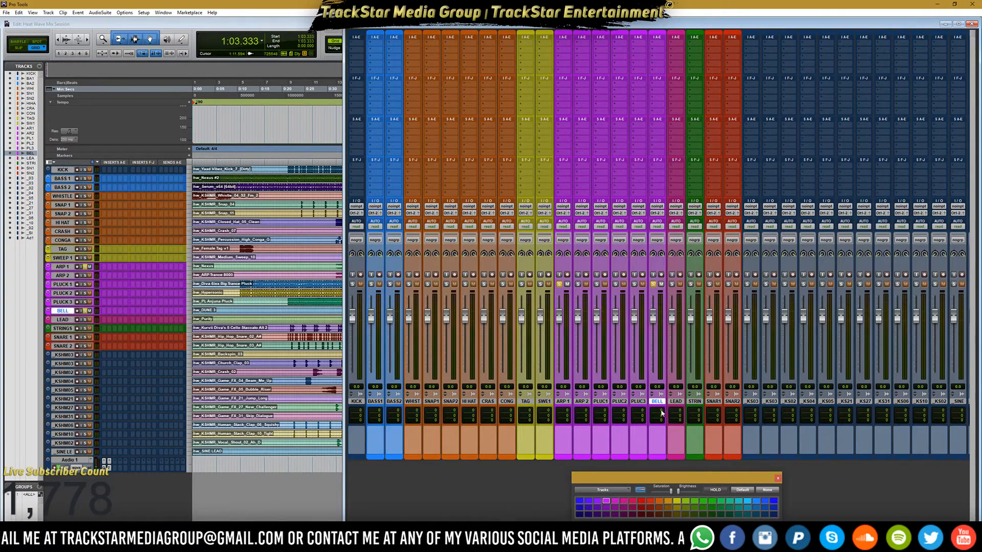
Step: Rename the BELL track as LEAD 2, place it between LEAD and STRINGS, and colour it the same pink as LEAD
double_click(657, 402)
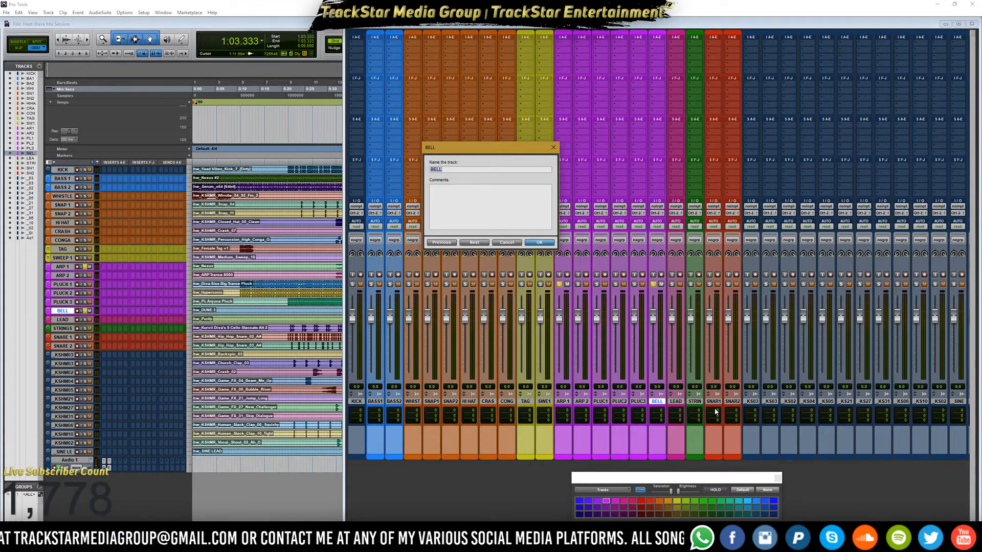
type("LEAD 2")
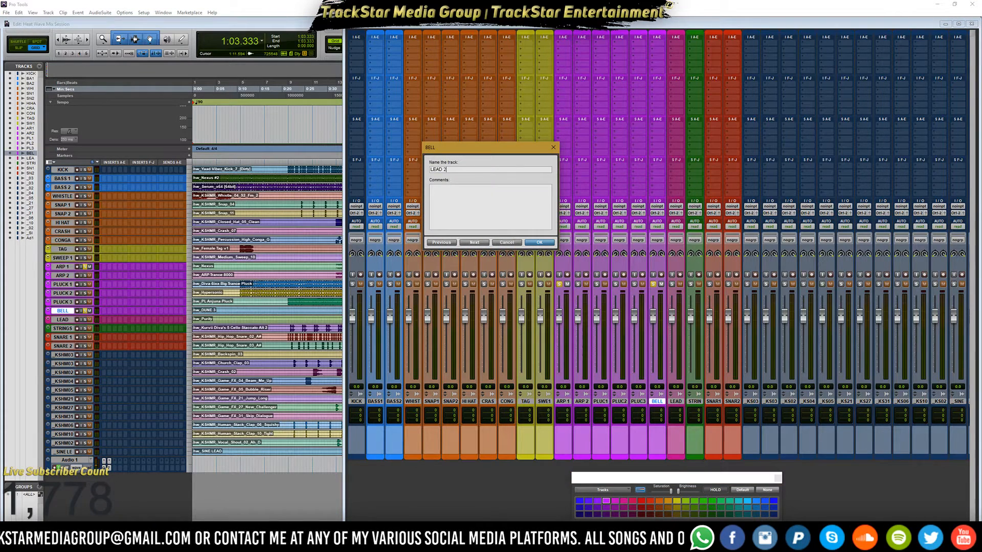
key("Return")
left_click_drag(651, 458, 678, 455)
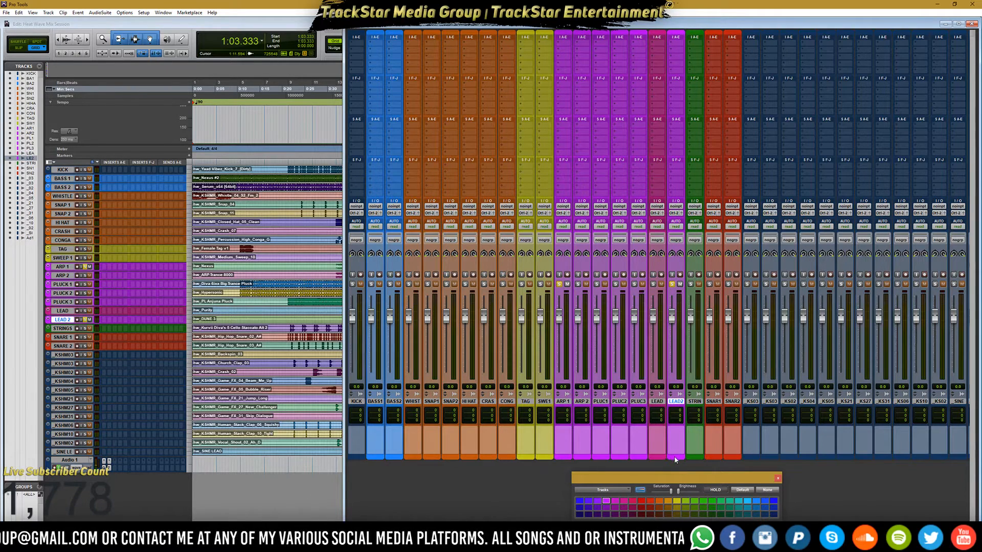
left_click(624, 501)
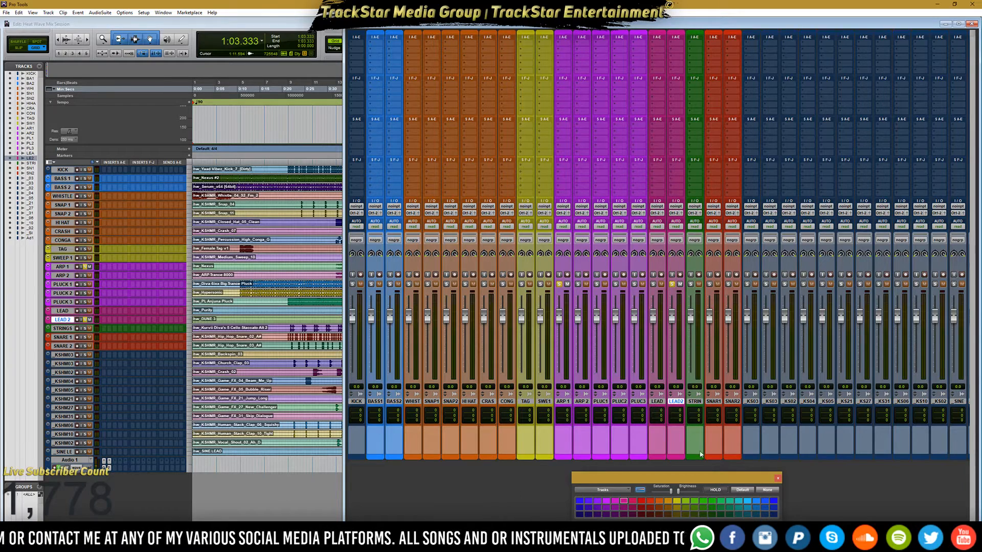
Step: Audition the hw_KSHMR_Church_Clap_03 track in solo from 1:03.333 and rename it as CLAP 1
key("space")
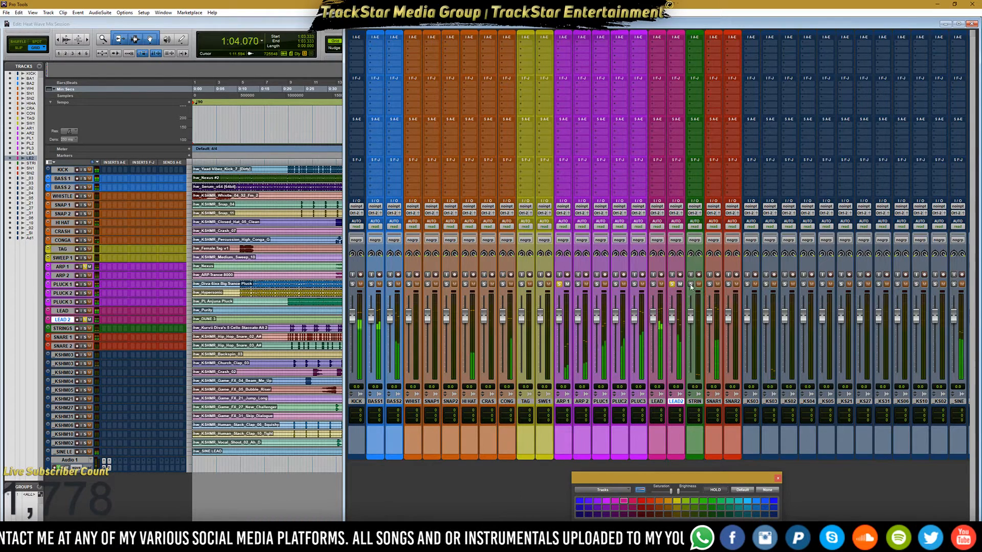
left_click(766, 285)
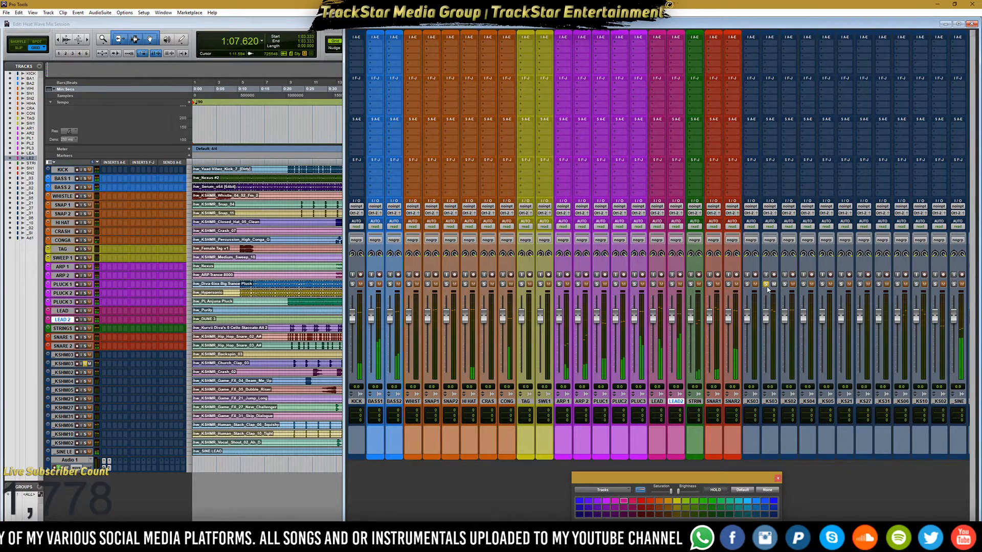
key("space")
key("space")
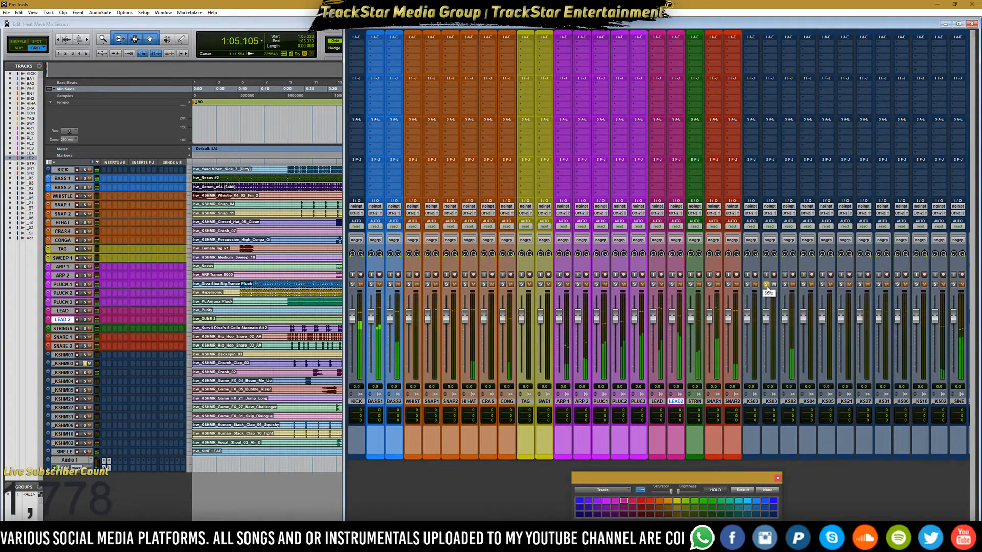
key("space")
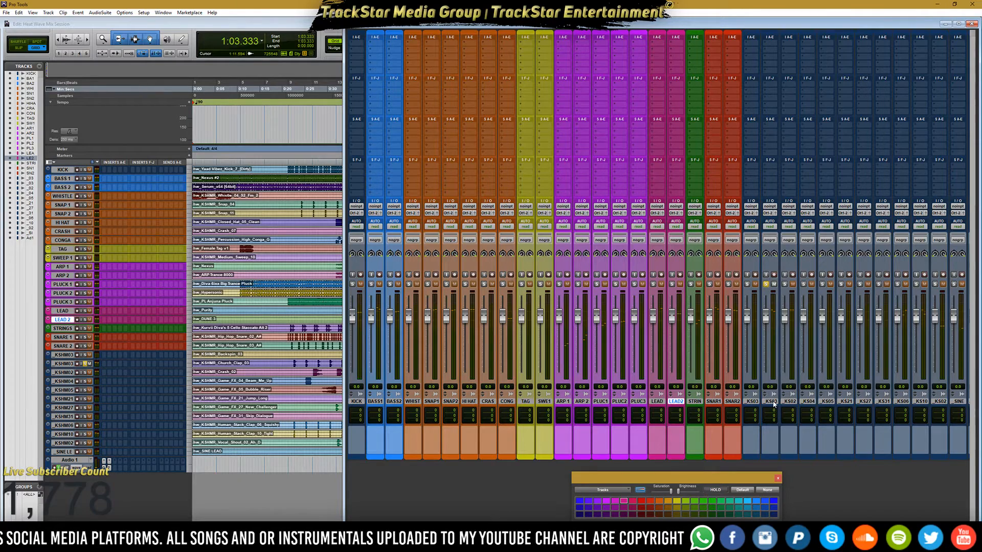
double_click(772, 401)
type("CLAP ")
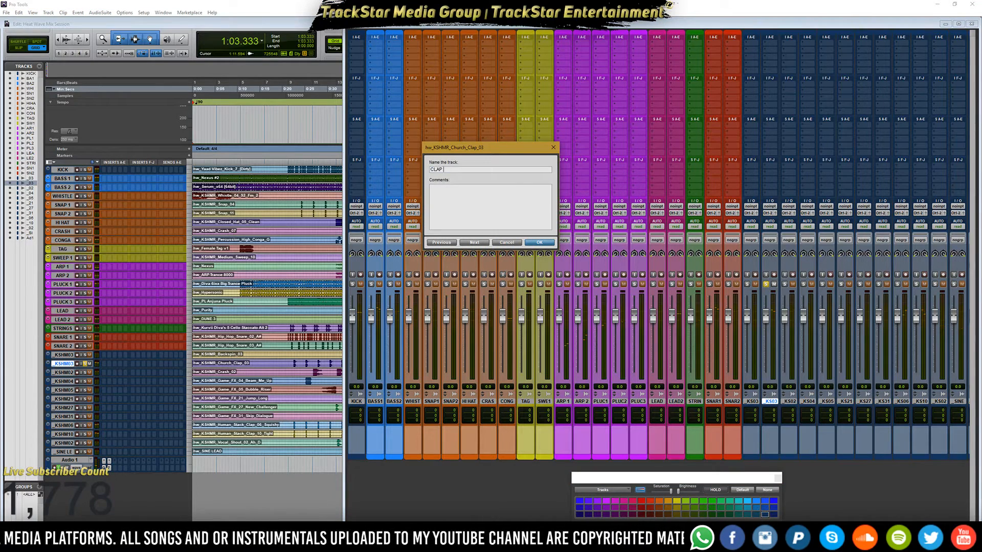
type("1")
key("Return")
Step: Audition the hw_KSHMR_Crash_02 track in solo from 1:03.333
key("space")
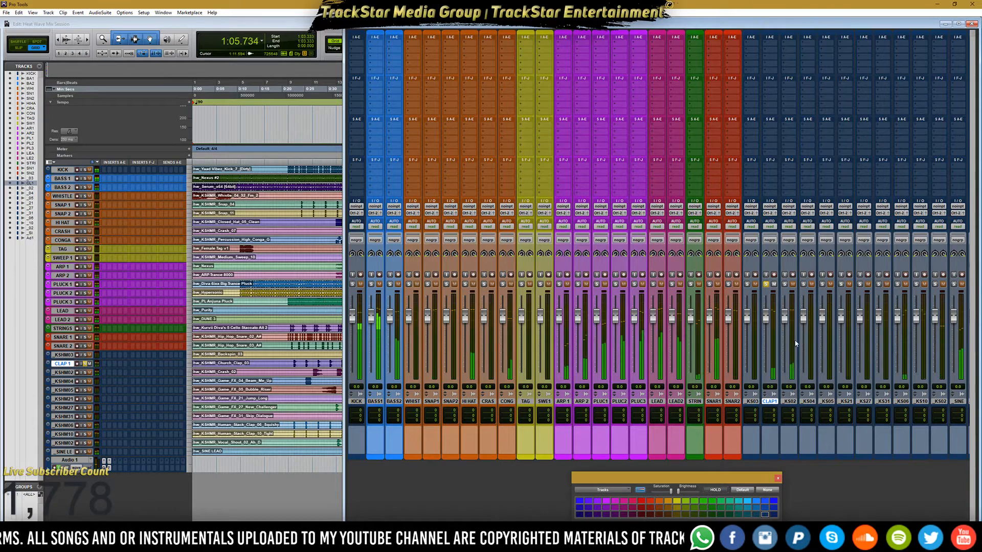
left_click(785, 284)
key("space")
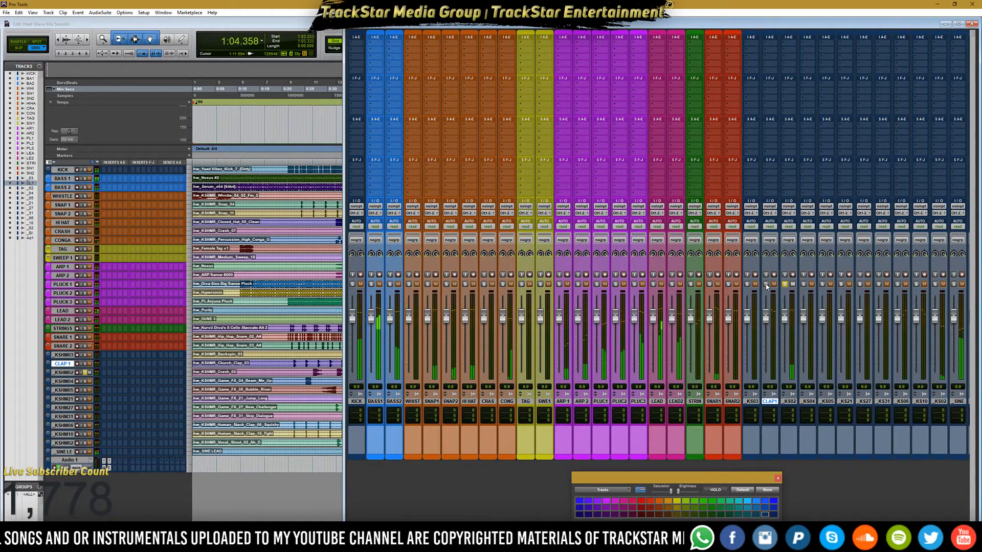
key("space")
Step: Rename the hw_KSHMR_Crash_02 track as CRASK 2 and move it between CRASH and CONGA
double_click(790, 402)
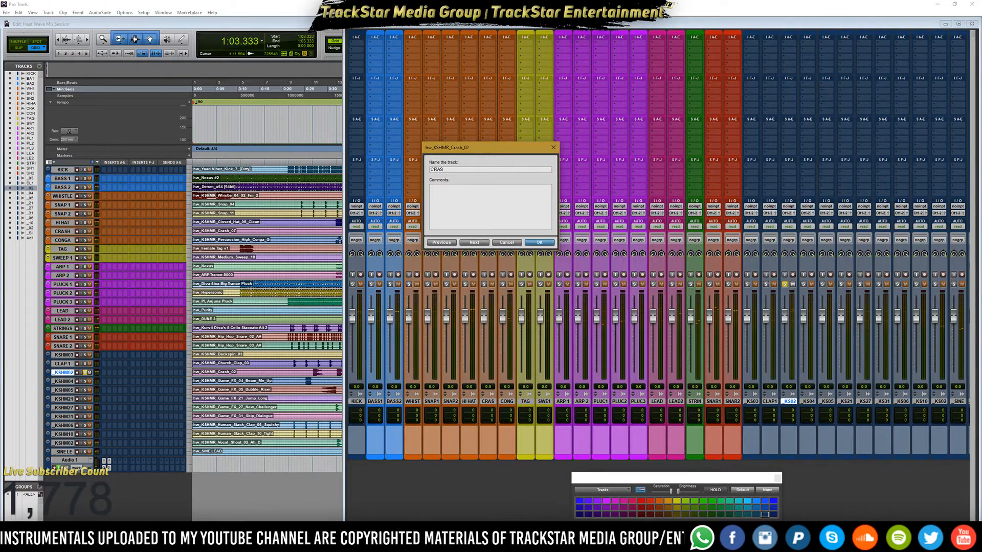
type("CRASK 2")
key("Return")
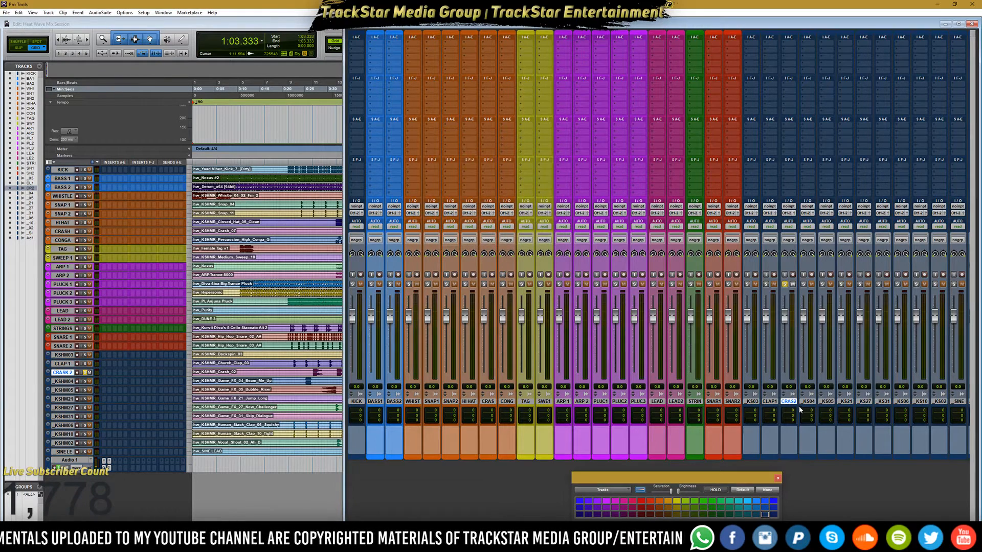
left_click_drag(792, 454, 496, 442)
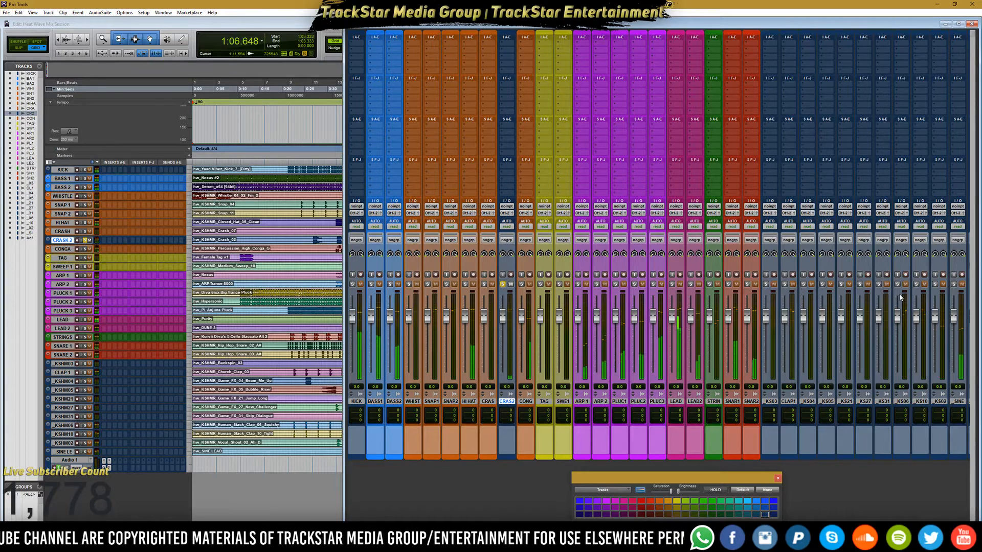
Step: Rename the hw_KSHMR_Human_Stack_Clap_06_Squishy track as CLAP 2 and the hw_KSHMR_Human_Stack_Clap_10_Tight track as CLAP 3
key("space")
double_click(903, 402)
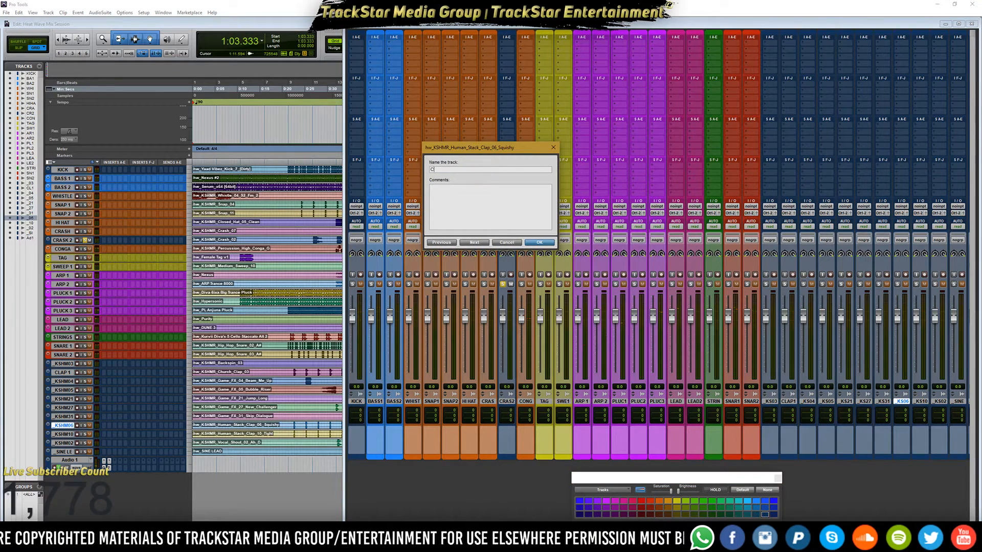
type("CLAP 2")
key("Return")
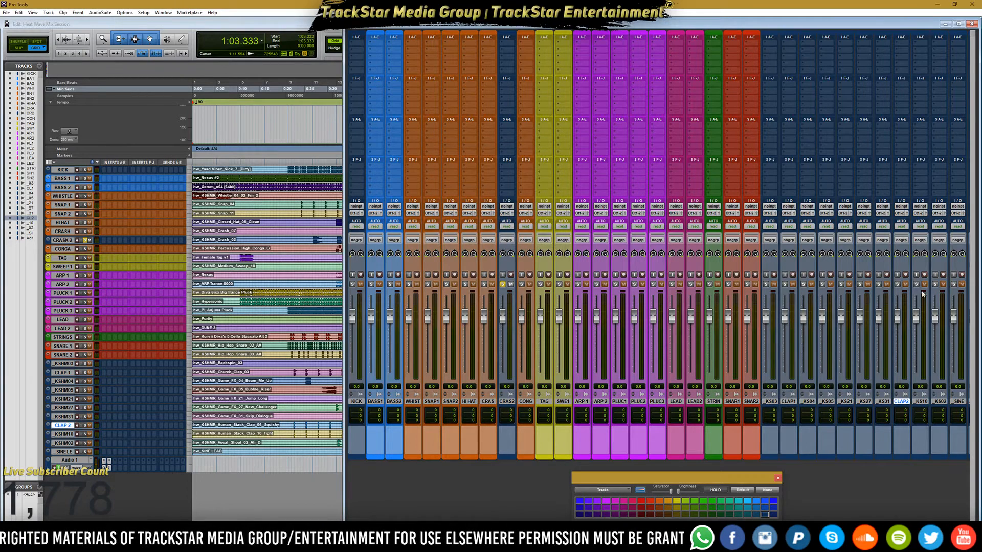
double_click(921, 402)
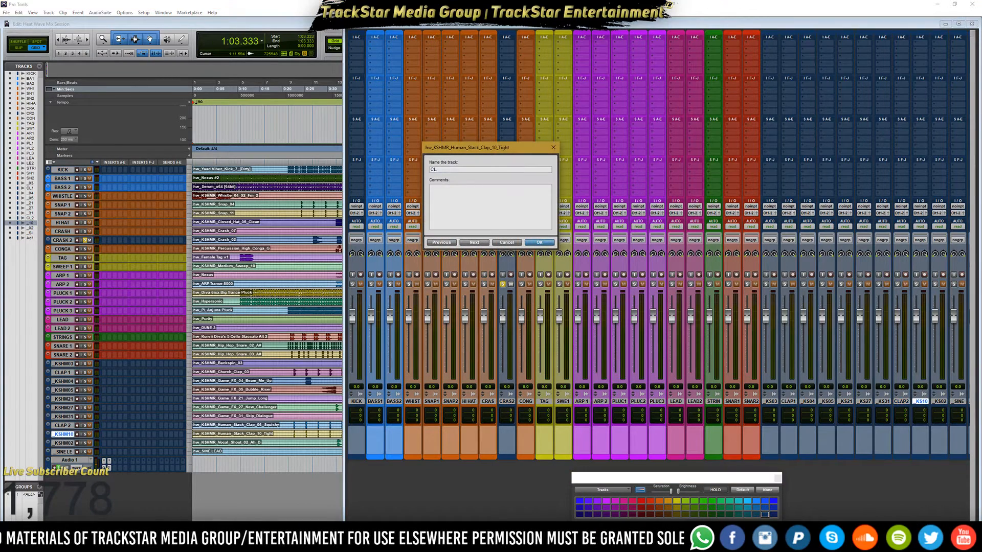
key("Return")
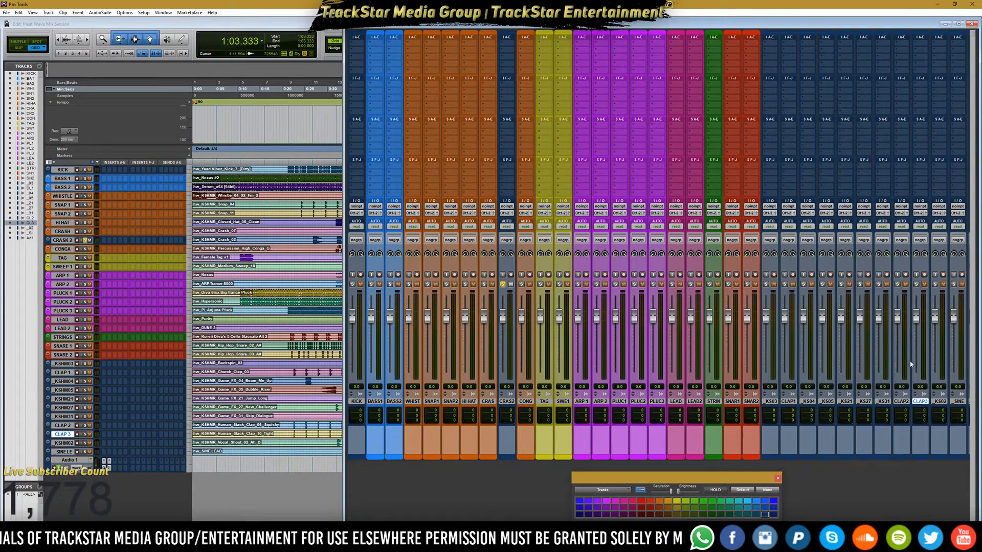
Step: Audition CLAP 2 and CLAP 3 in solo, and move all three clap tracks between BASS 2 and WHISTLE
key("space")
left_click(897, 284)
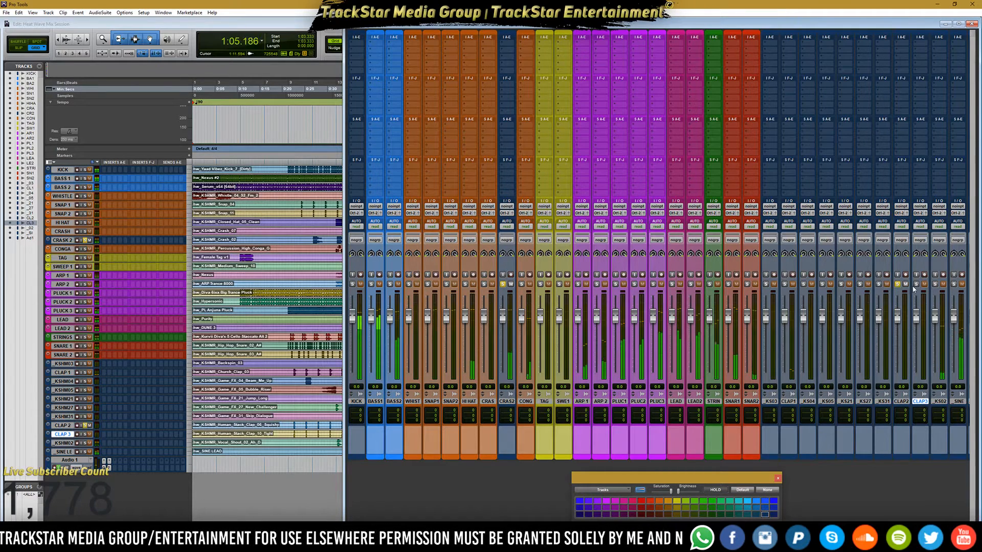
key("space")
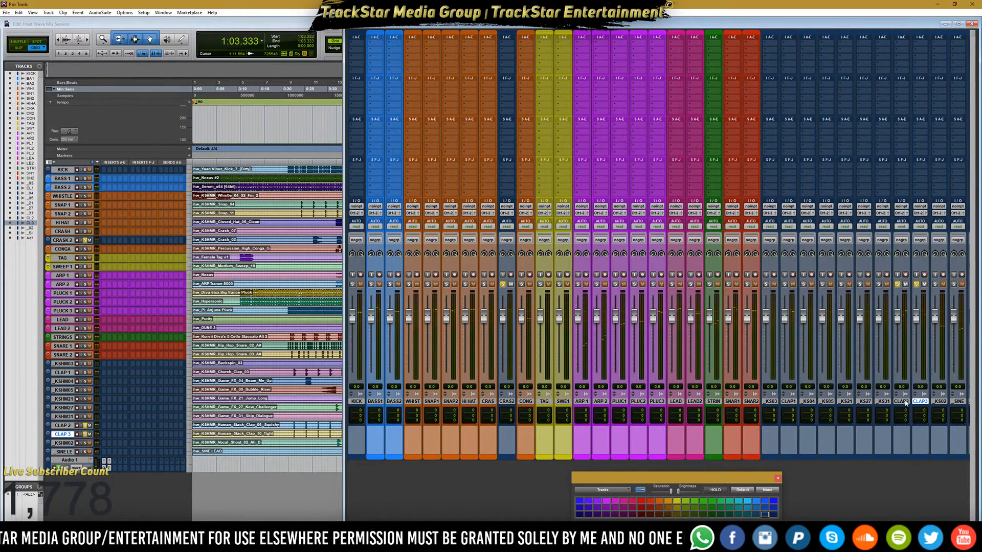
left_click_drag(903, 404, 408, 395)
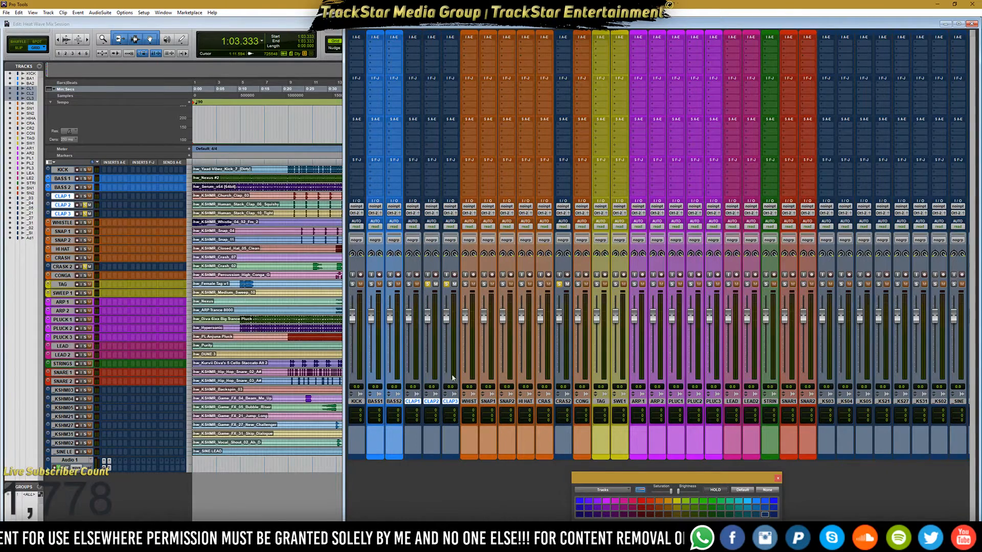
Step: Move SNARE 1 and SNARE 2 directly ahead of CLAP 1, and BASS 1 and BASS 2 directly after CLAP 3
left_click(791, 402)
left_click_drag(788, 403, 405, 408)
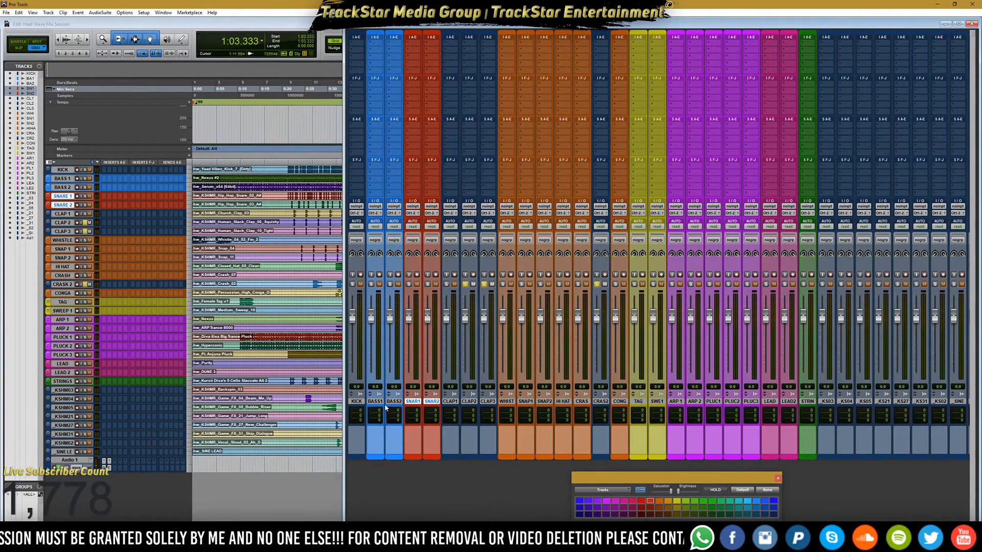
left_click(377, 458)
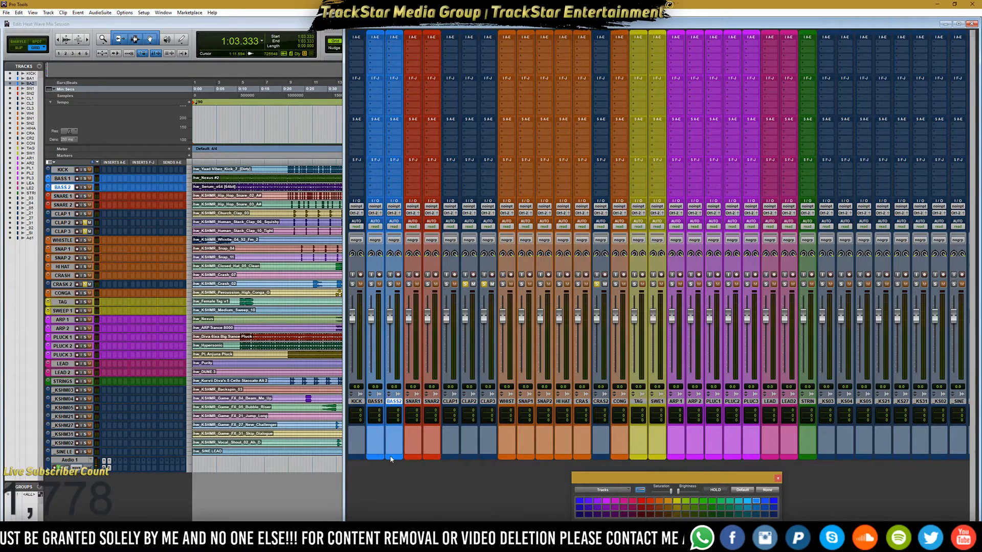
left_click_drag(377, 403, 495, 407)
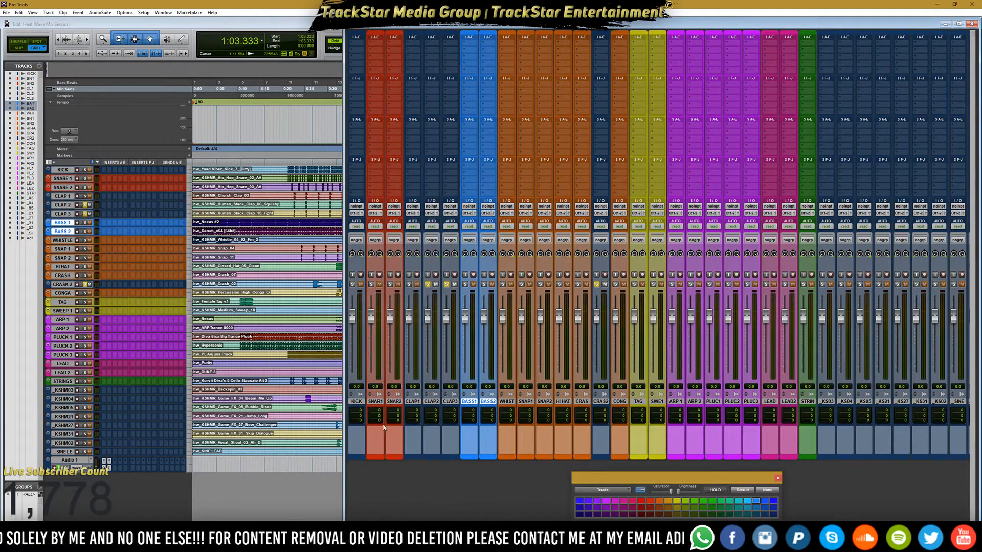
Step: Move the SNAP 1 and SNAP 2 tracks between BASS 2 and WHISTLE
left_click(543, 402)
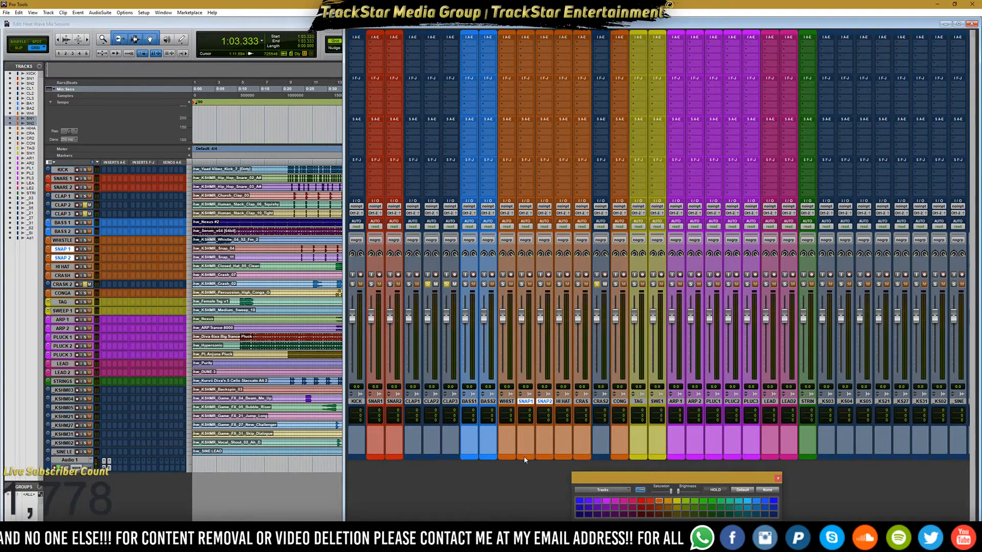
left_click_drag(524, 456, 459, 456)
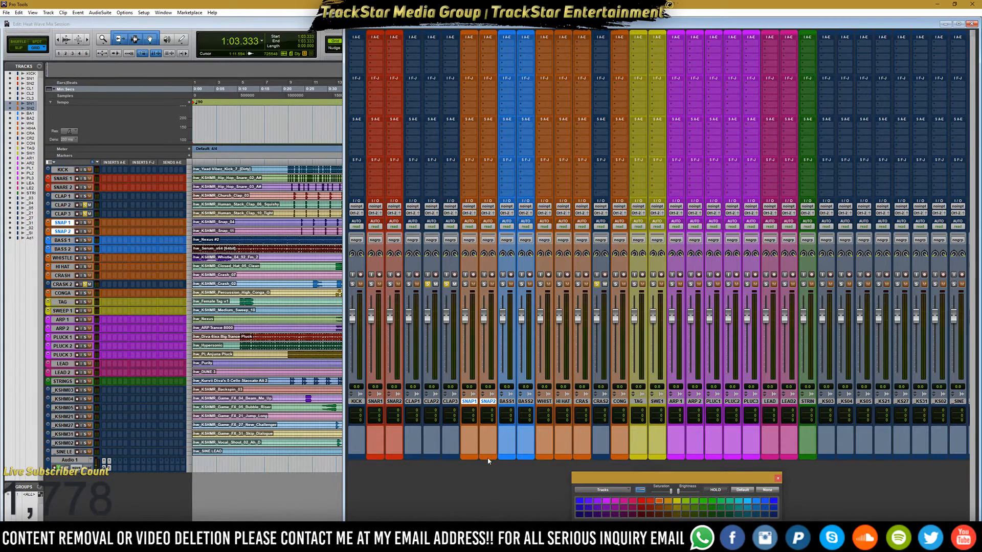
left_click_drag(526, 454, 459, 455)
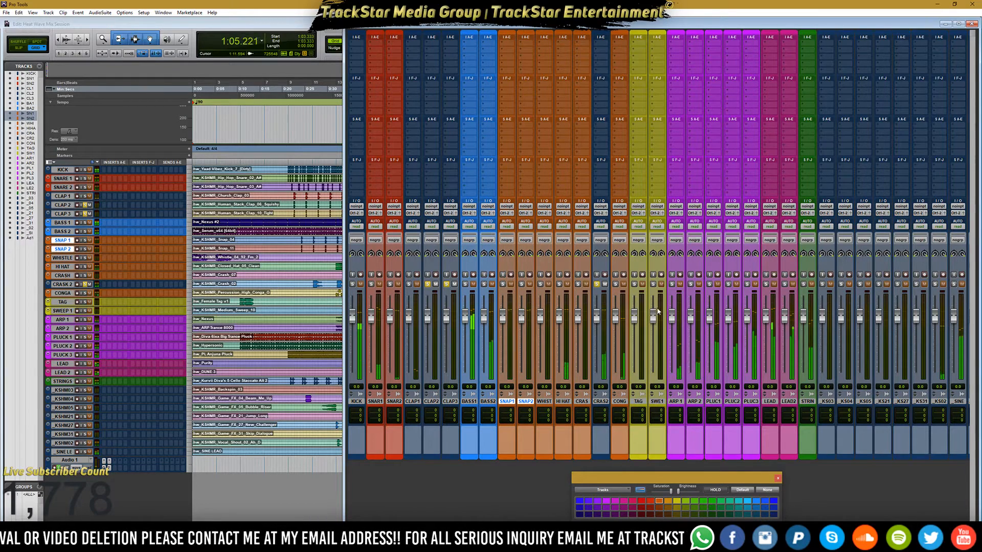
Step: Colour the CRASK 2 track in the same orange as CRASH while playing the session from 1:03.333
key("space")
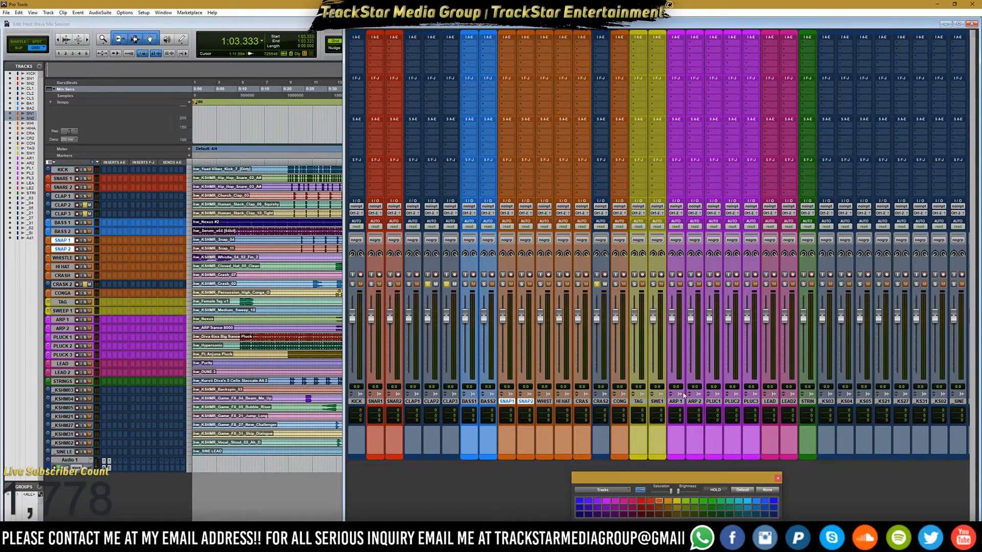
key("space")
left_click(600, 458)
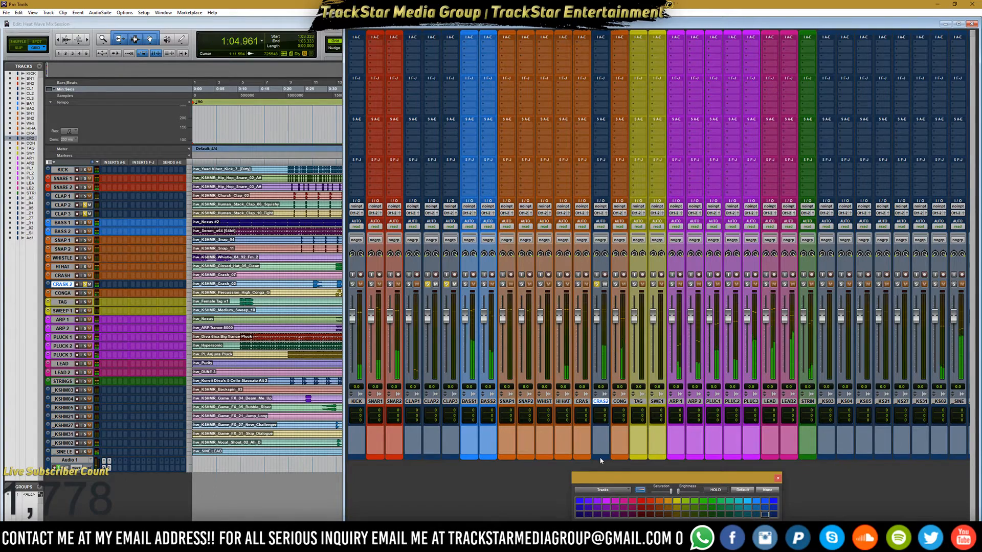
left_click(658, 501)
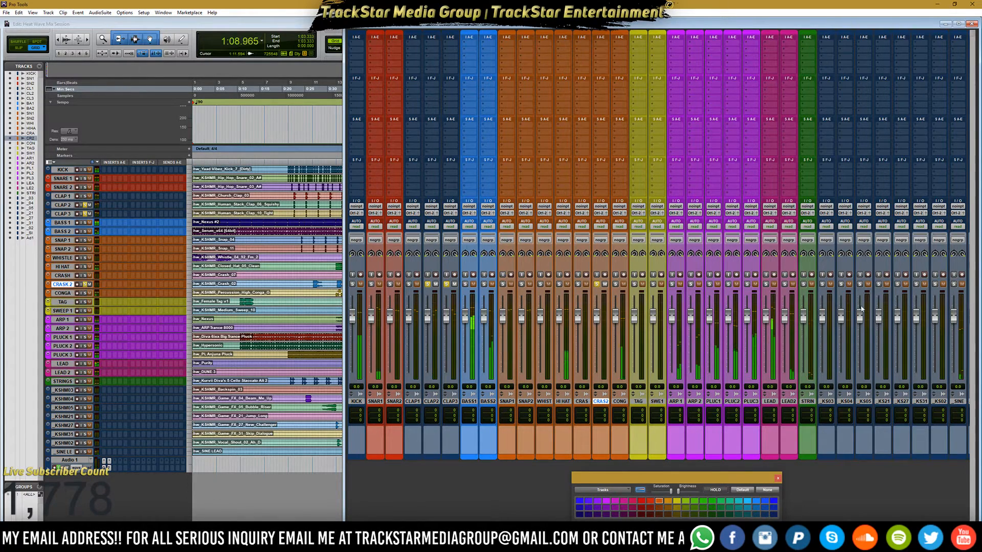
key("space")
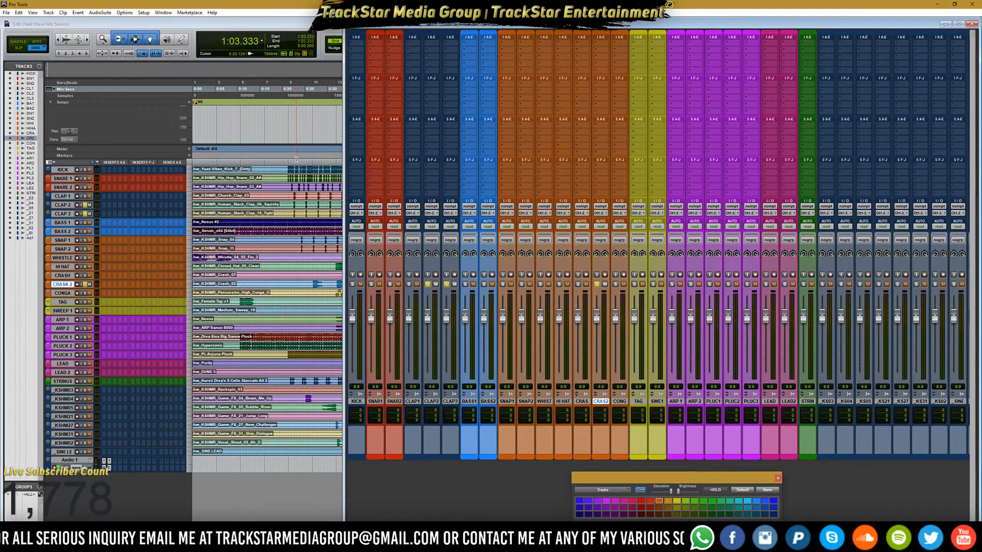
Step: Play the session from 0:24.000 and audition the hw_KSHMR_Game_FX_04_Beam_Me_Up track in solo
left_click(300, 284)
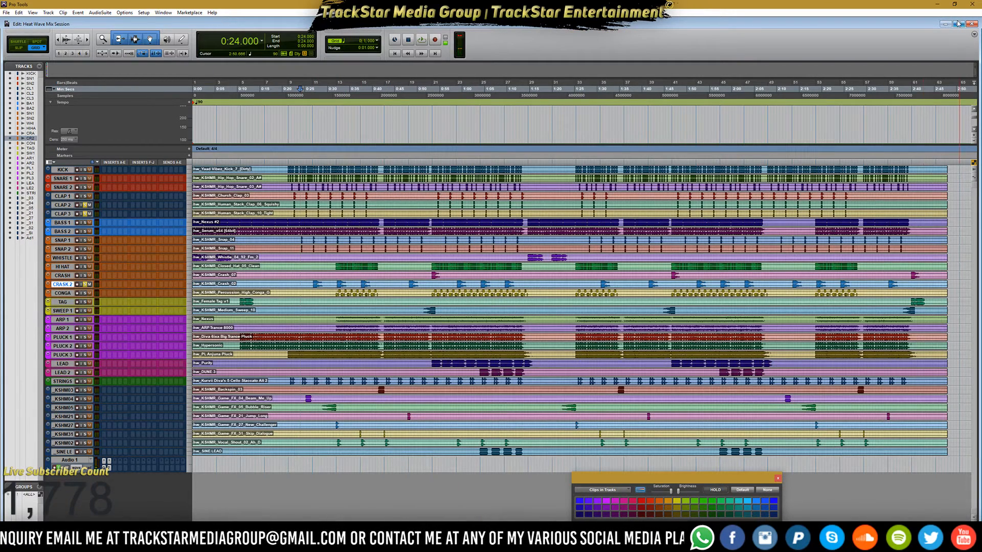
key("space")
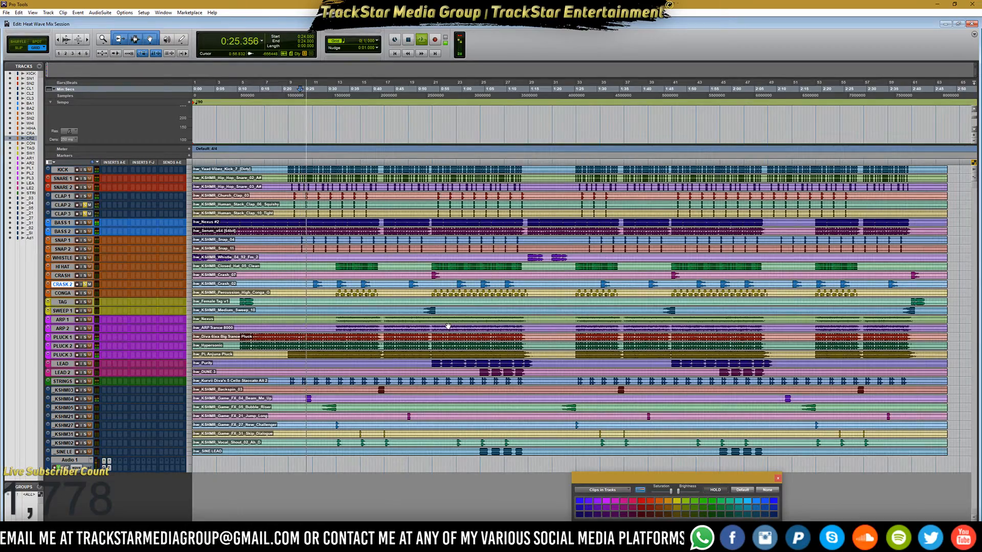
key("ctrl+=")
key("space")
key("space")
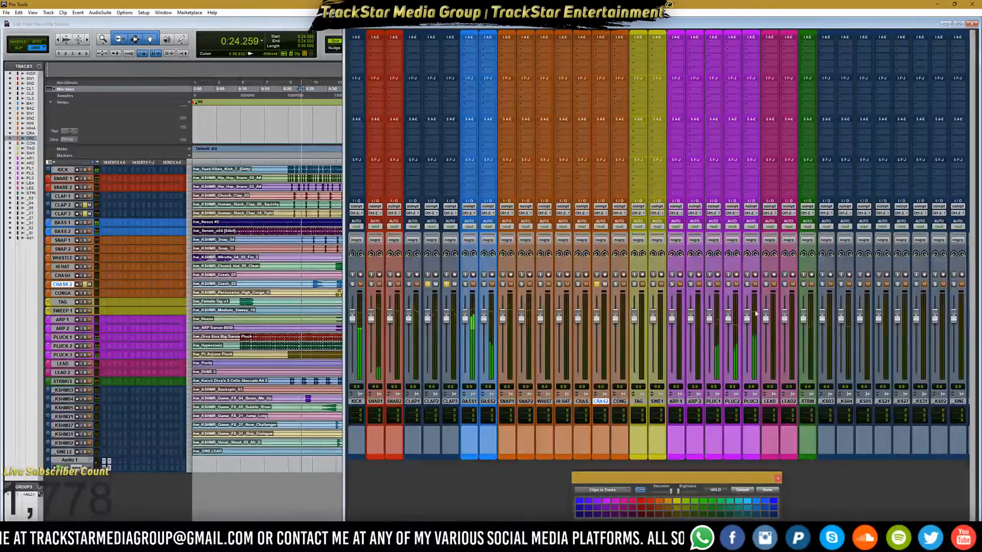
left_click(841, 284)
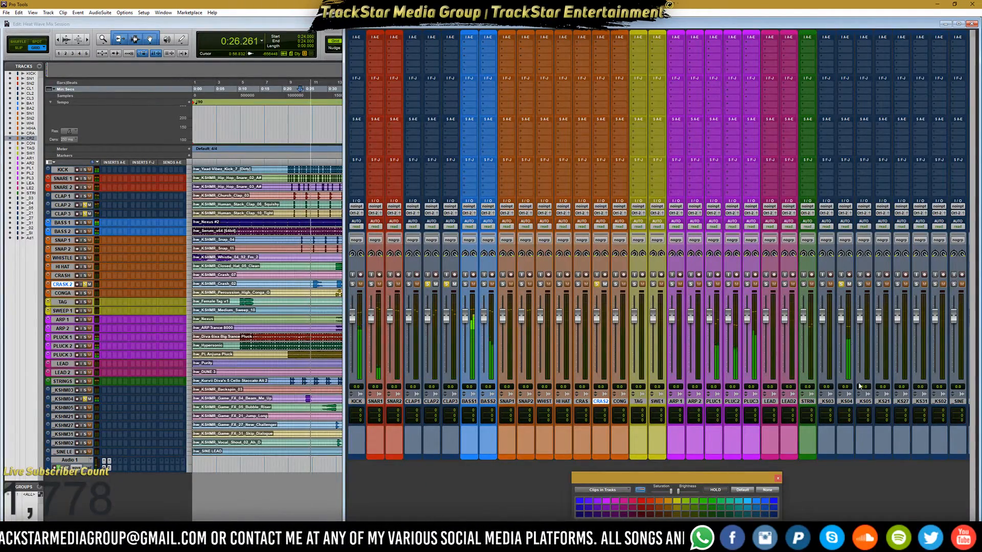
Step: Rename the hw_KSHMR_Game_FX_04_Beam_Me_Up track as RISER and move it directly after STRINGS
double_click(845, 401)
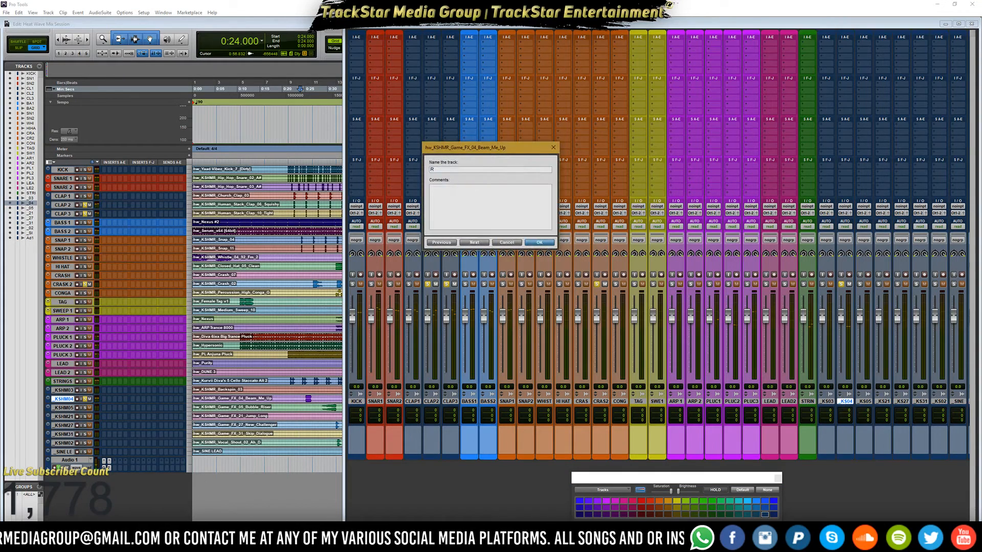
key("Return")
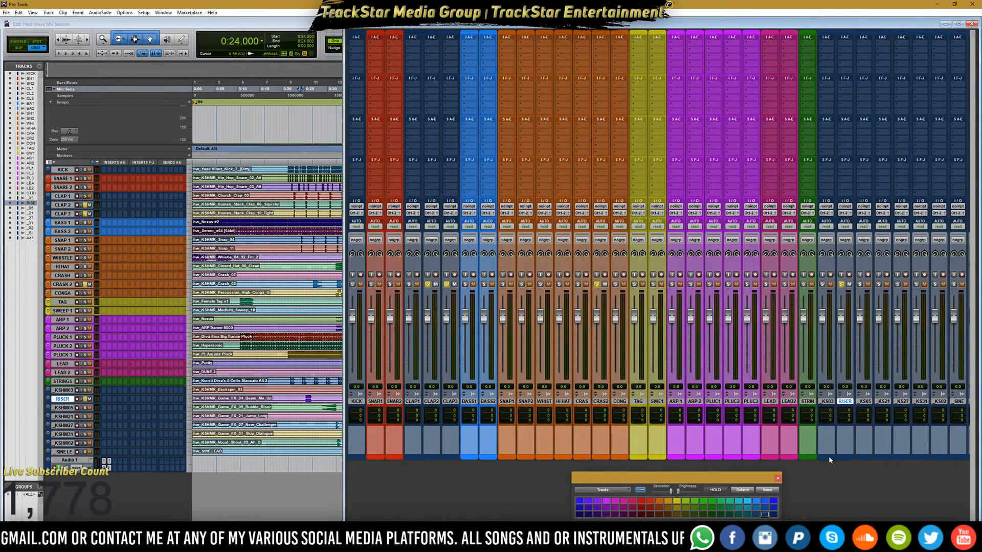
left_click_drag(828, 456, 862, 441)
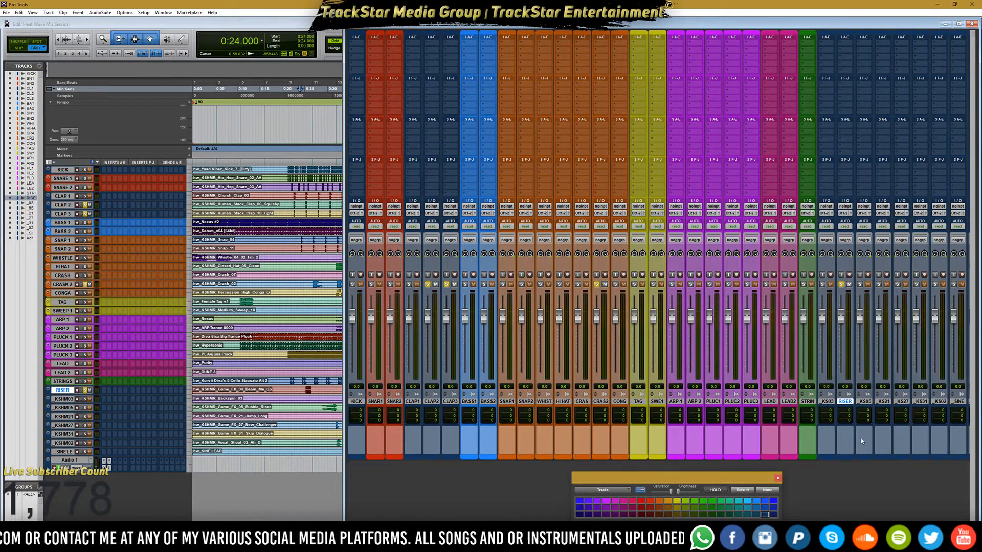
Step: Audition the hw_KSHMR_Game_FX_05_Bubble_Riser track, rename it as BUBBLE and place it directly after RISER
key("space")
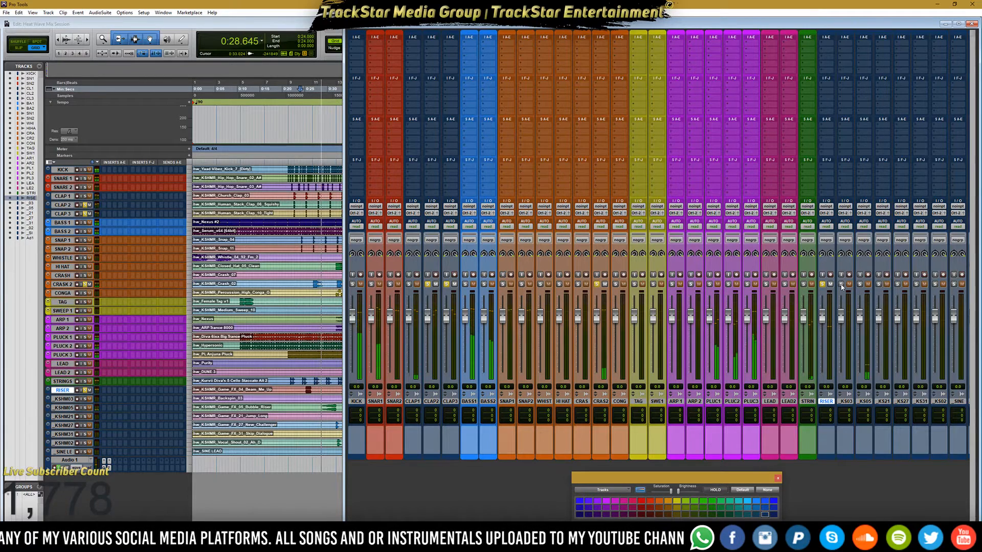
key("space")
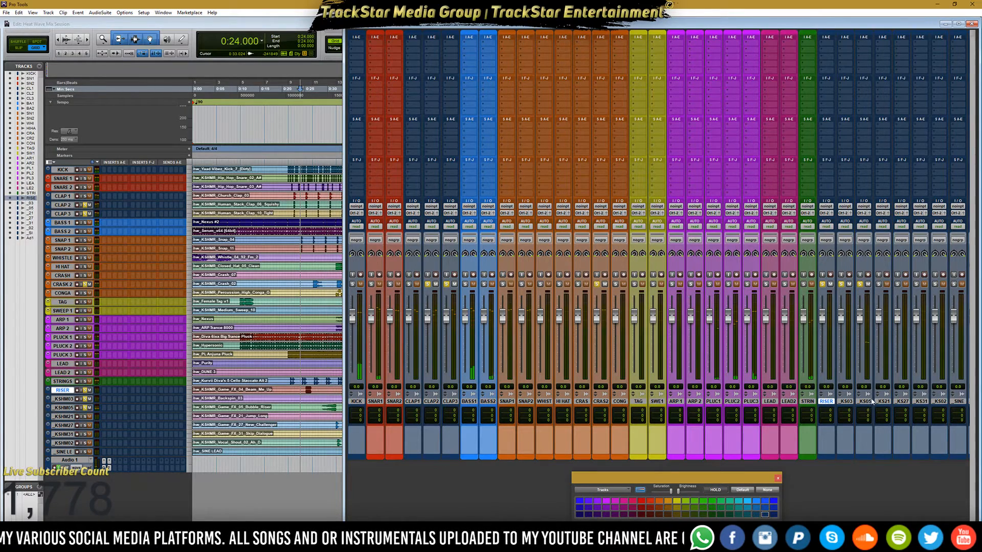
double_click(865, 402)
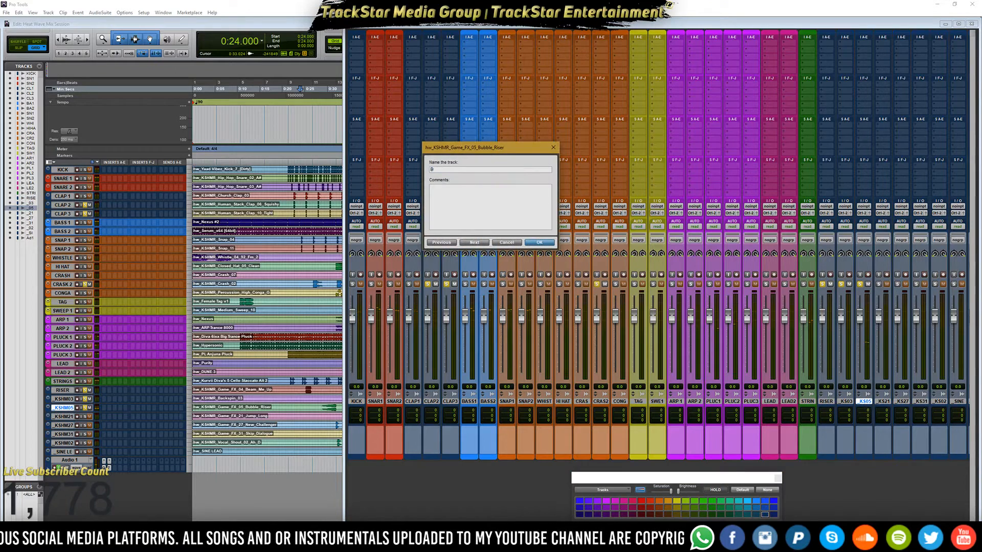
type("BUBBLE")
key("Return")
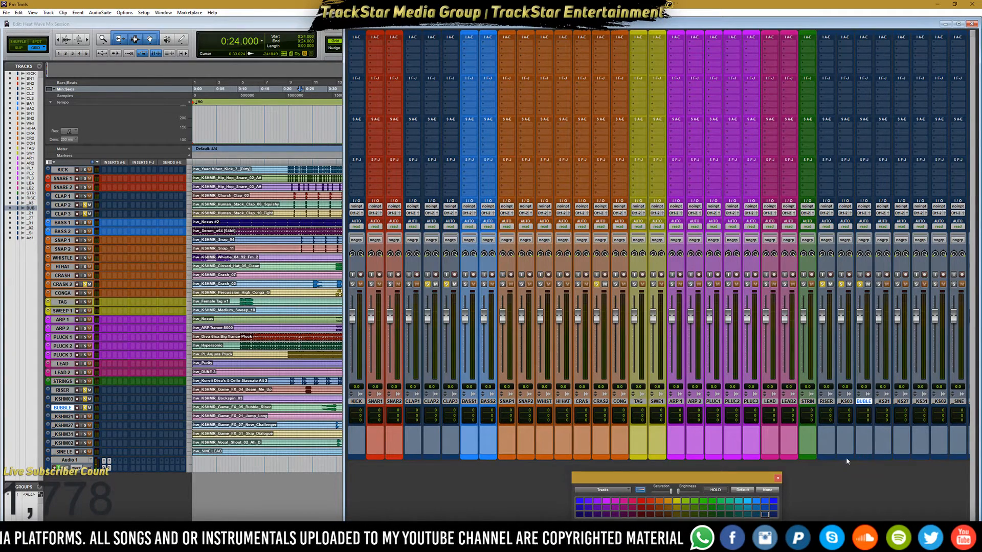
left_click_drag(863, 457, 843, 458)
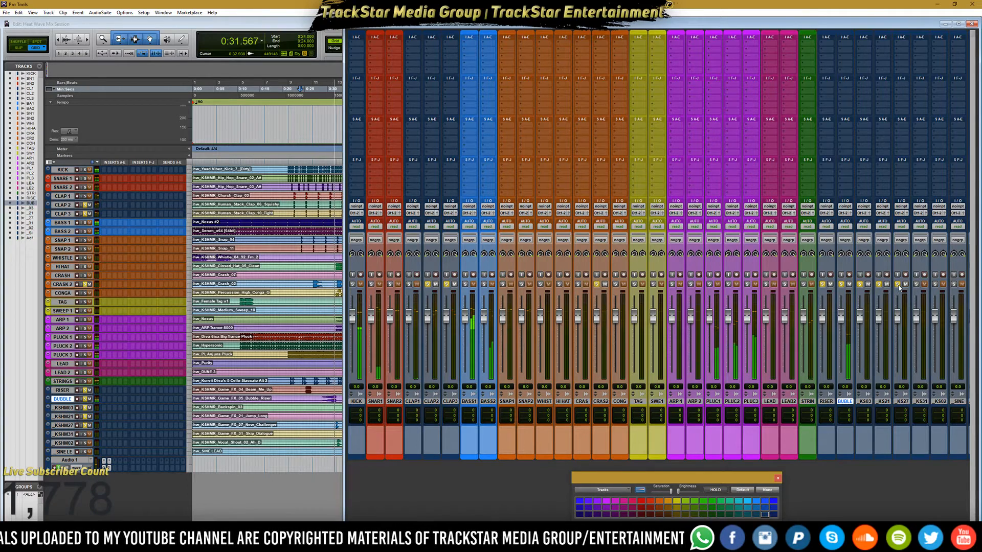
Step: Stop playback and rename the hw_KSHMR_Game_FX_27_New_Challenger track as COINS
key("space")
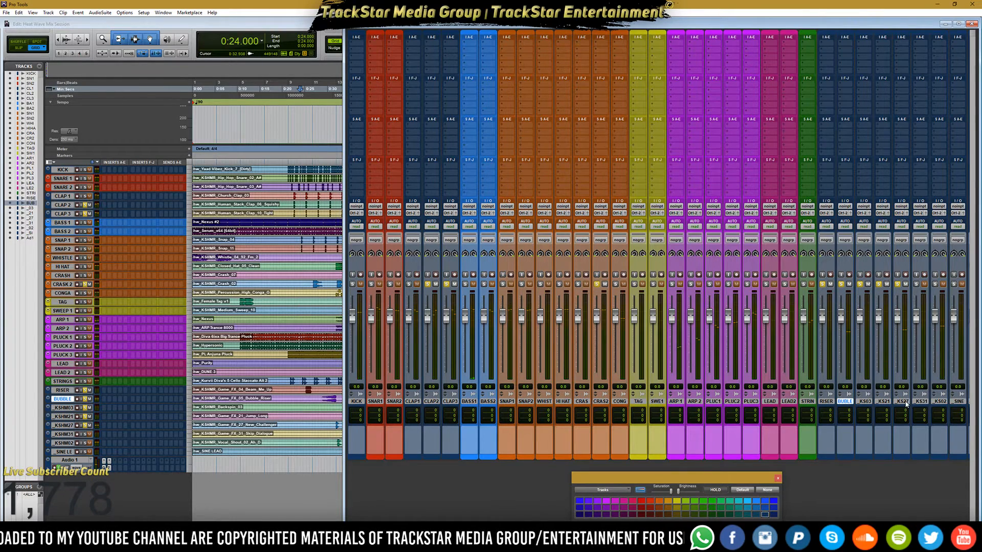
double_click(903, 401)
type("CO")
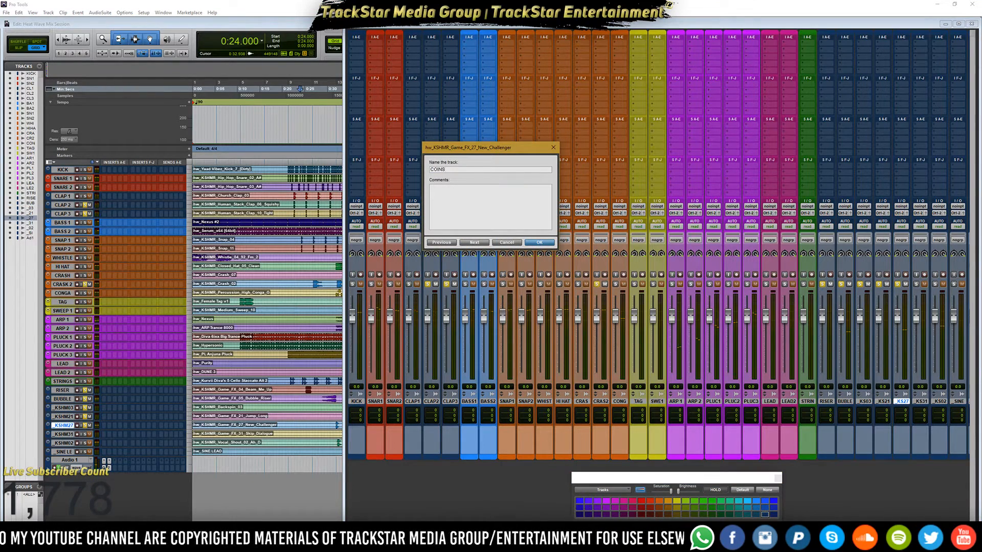
type("INS")
key("Return")
Step: Play the session from 0:30.666 in the Edit window and audition the remaining effect tracks in the Mix window
key("space")
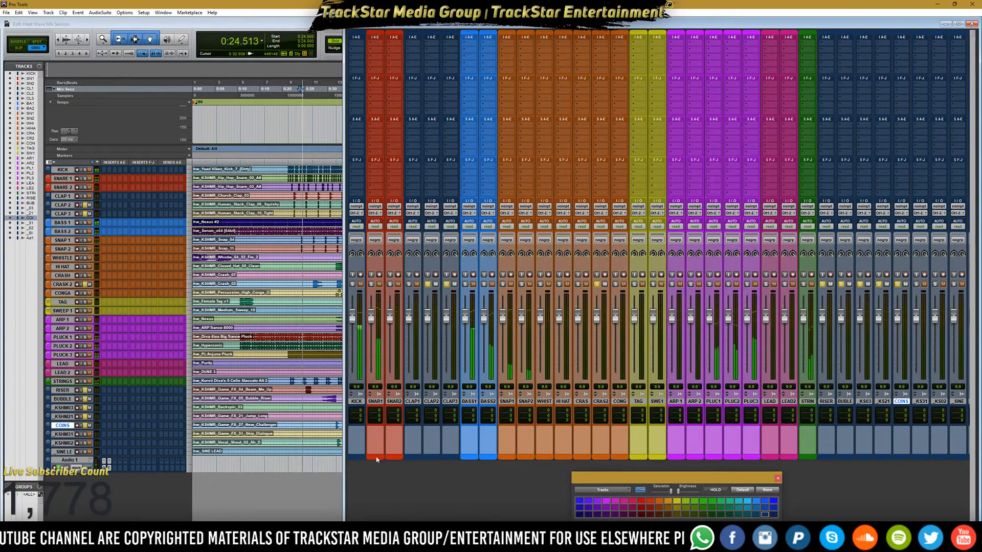
left_click(341, 455)
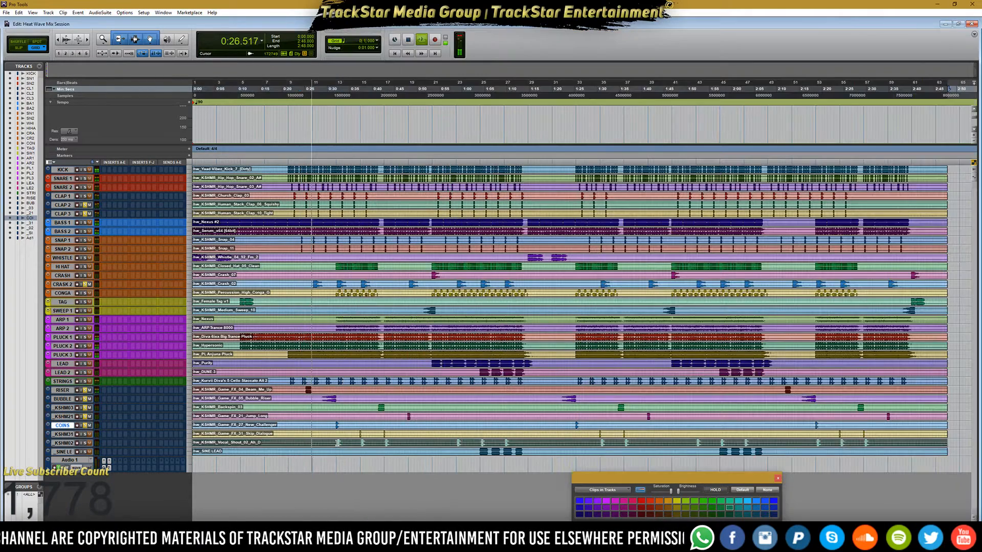
key("space")
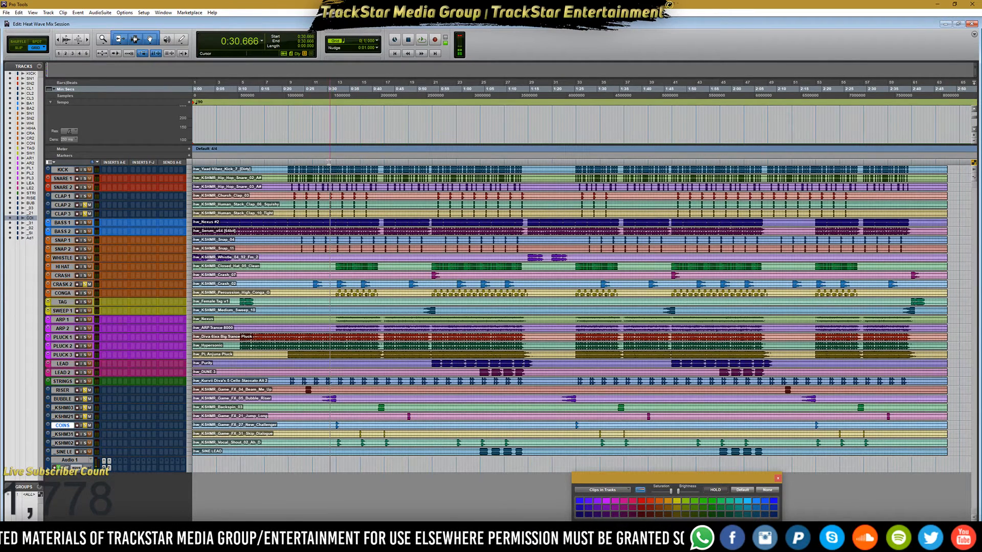
key("ctrl+equal")
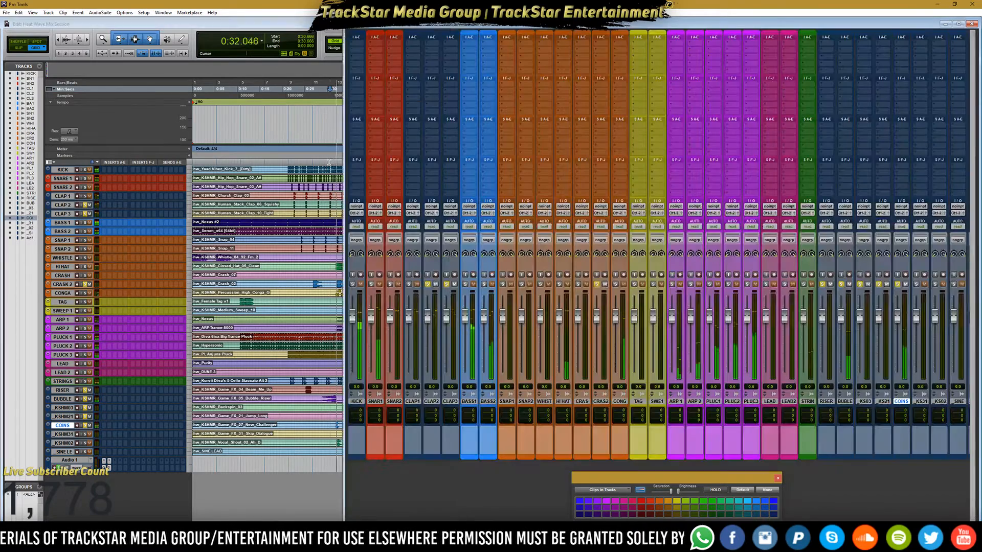
key("space")
key("space")
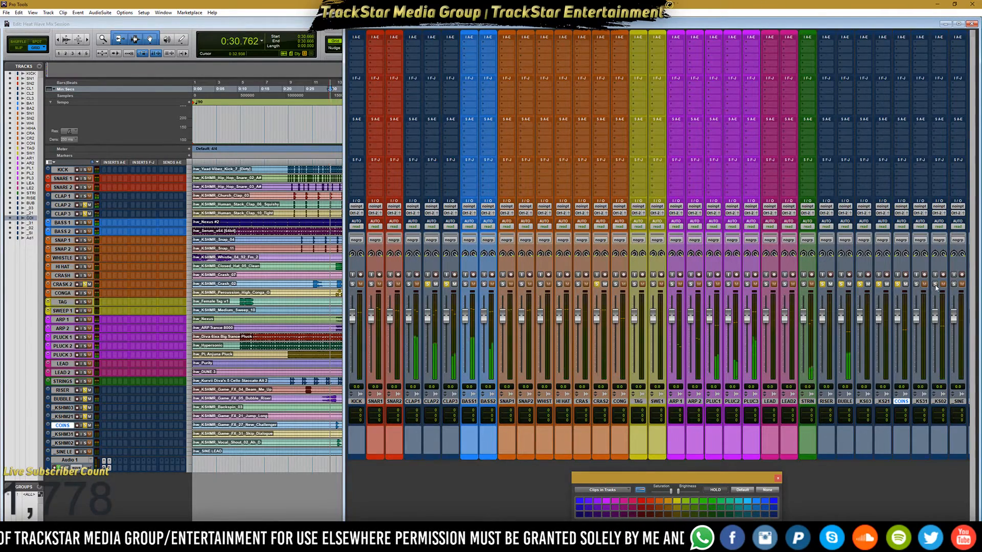
Step: Rename the hw_KSHMR_Vocal_Shout_02_Ah_D track as CHANT
double_click(939, 402)
type("CHANT")
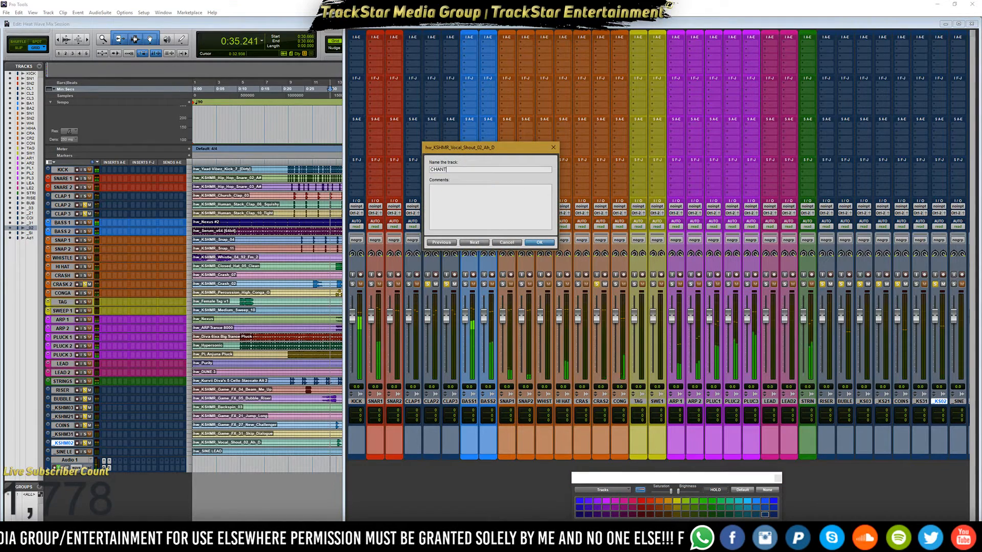
key("Return")
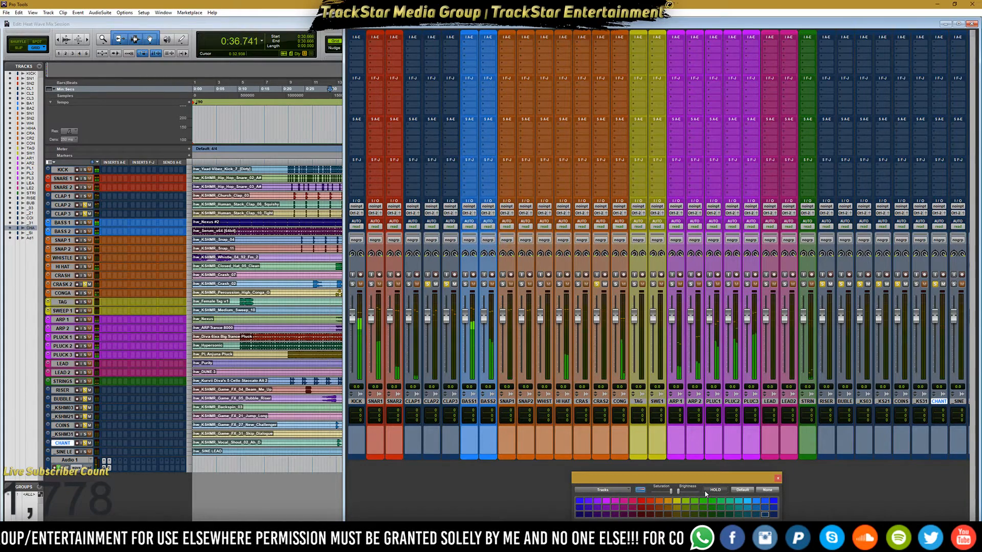
Step: Colour the CHANT track in the same orange as CONGA and move it directly after CONGA
left_click(659, 502)
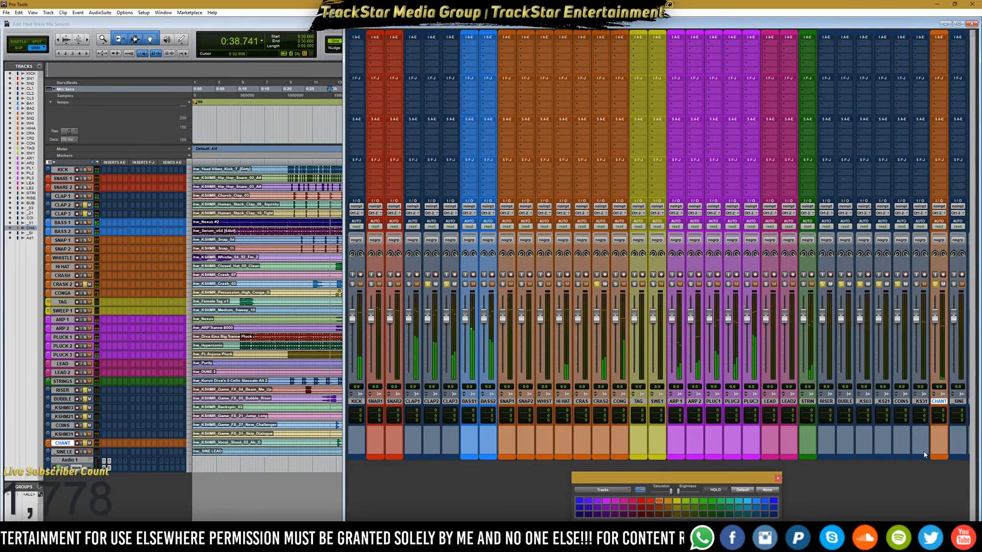
left_click_drag(934, 457, 634, 460)
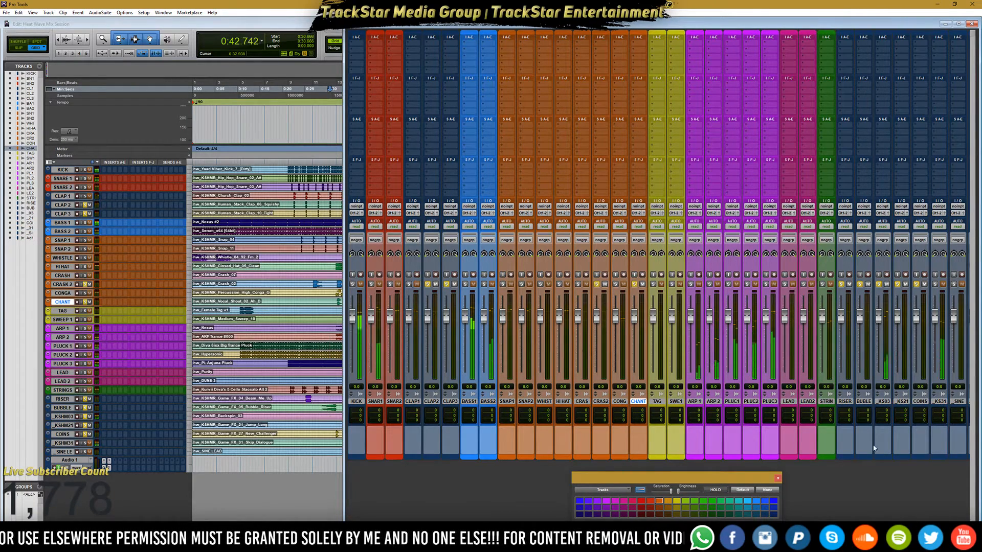
Step: Rename the hw_KSHMR_Backspin_03 track as DJ_SCR and the hw_KSHMR_Game_FX_31_Skip_Dialogue track as COINS 2
double_click(883, 402)
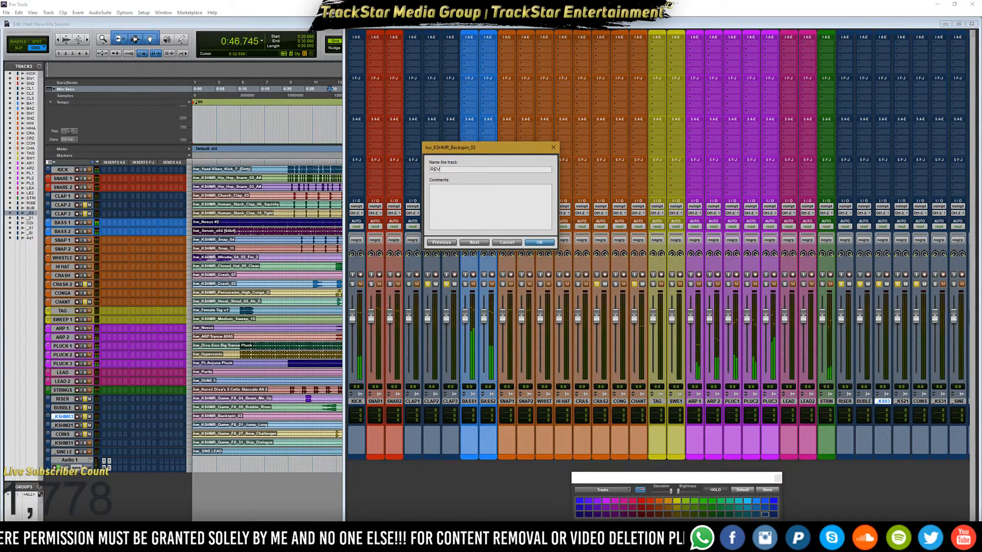
type("DJ_SCR")
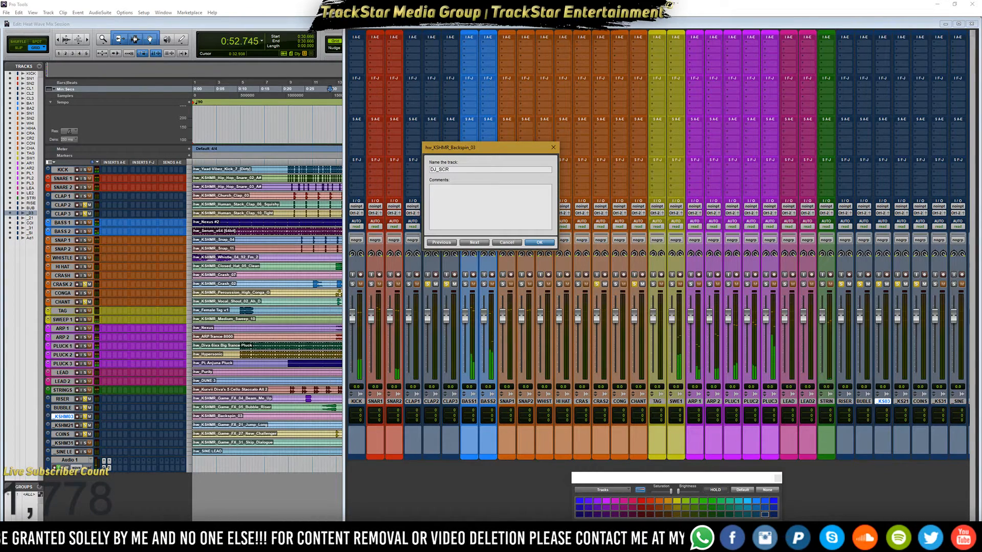
key("Return")
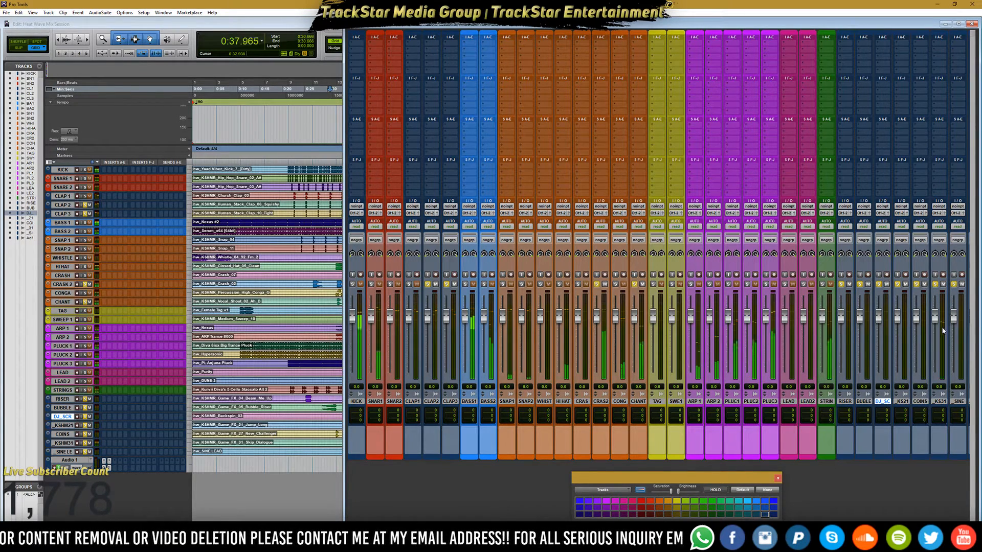
double_click(940, 402)
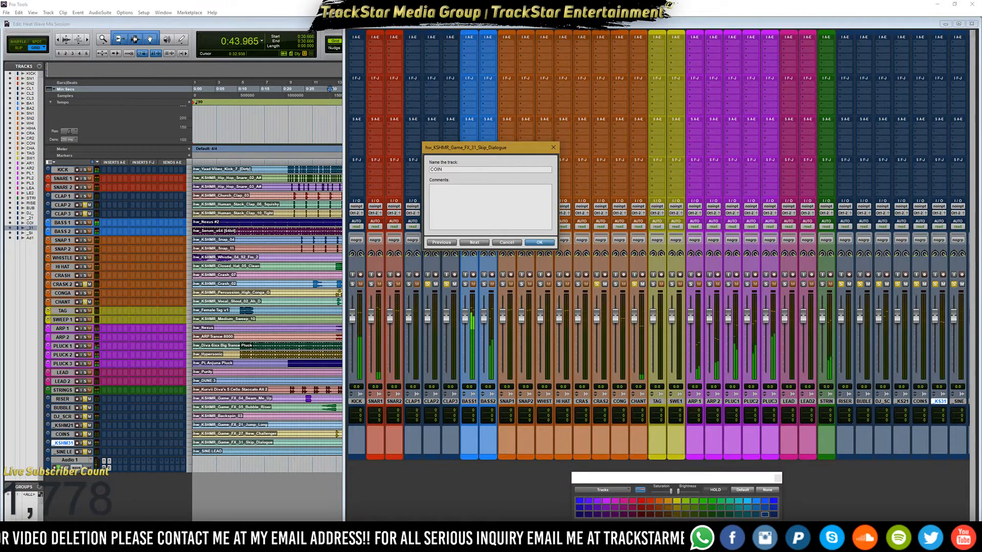
key("Return")
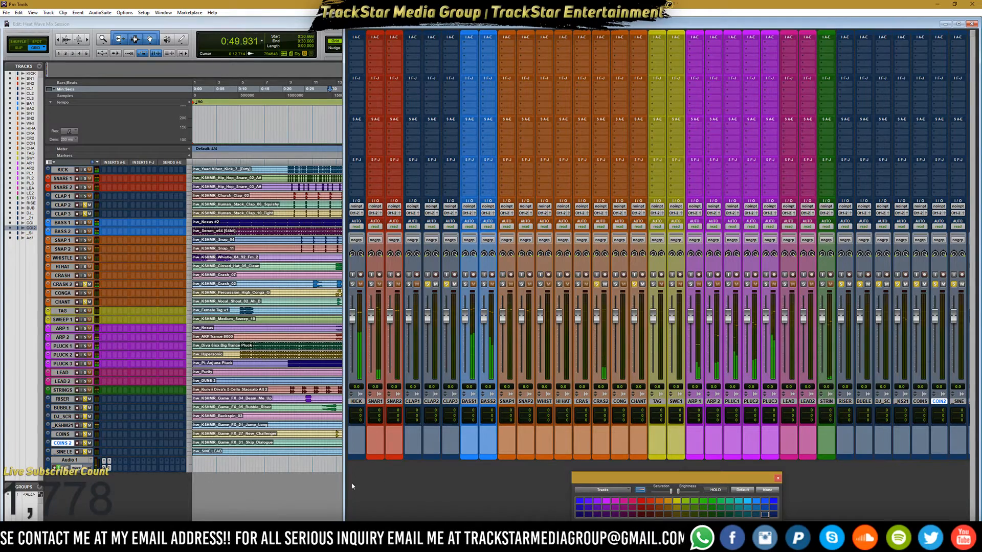
Step: Play the session from 1:04.000 to audition the hw_SINE LEAD track in the Mix window
key("ctrl+equal")
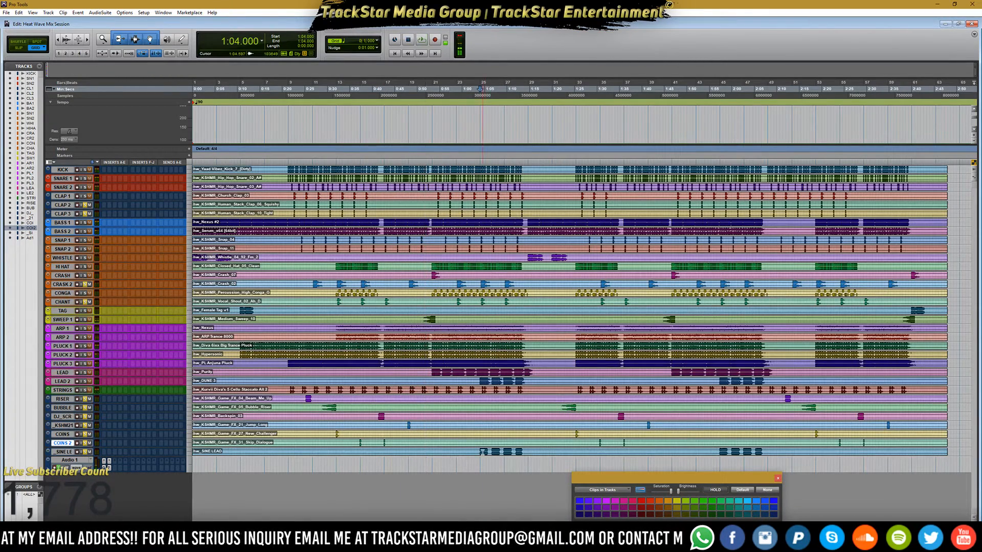
key("space")
key("ctrl+equal")
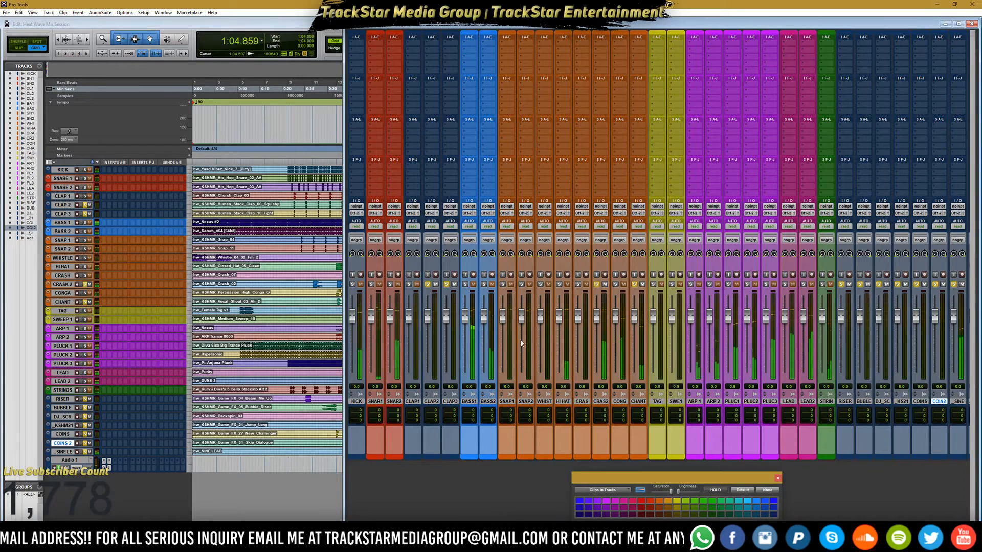
key("space")
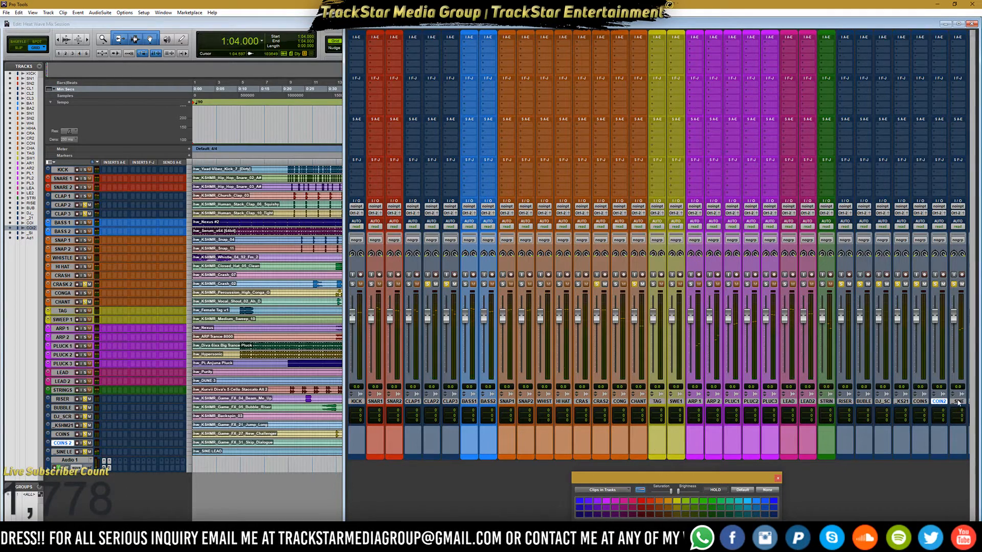
Step: Rename the hw_SINE LEAD track as SINELD
double_click(954, 401)
type("SINE")
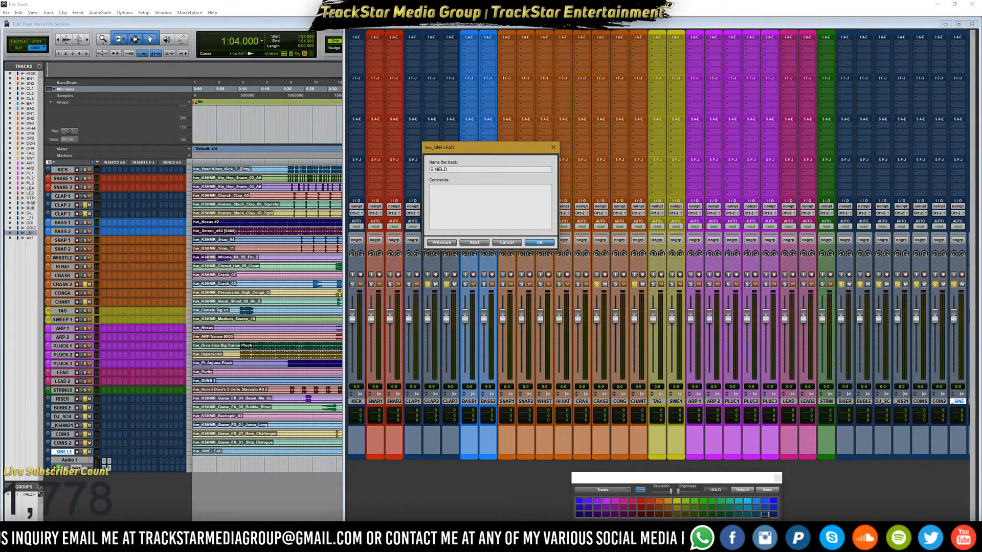
type("LD")
key("Return")
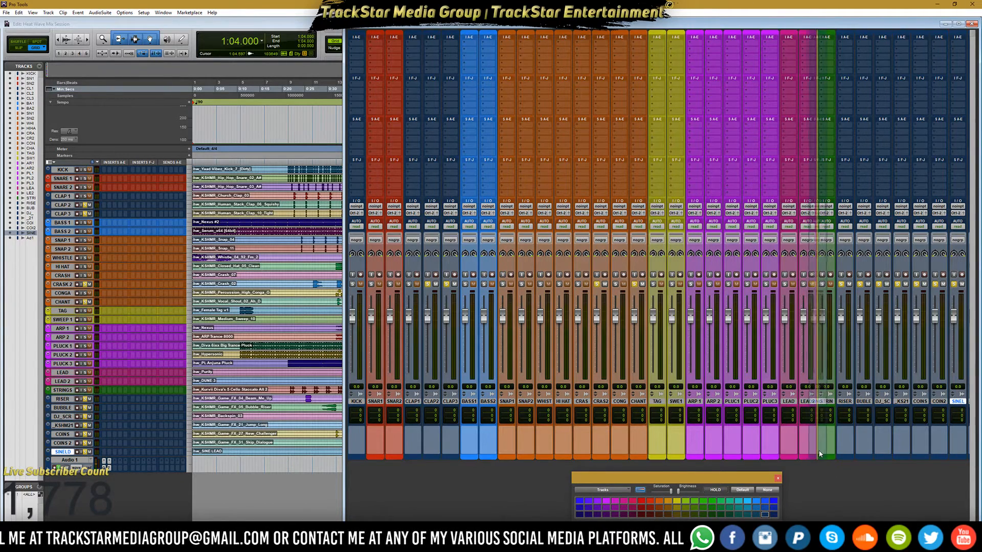
Step: Move the SINELD track directly after LEAD 2 and colour it in the same pink as the lead tracks
left_click_drag(820, 454, 820, 455)
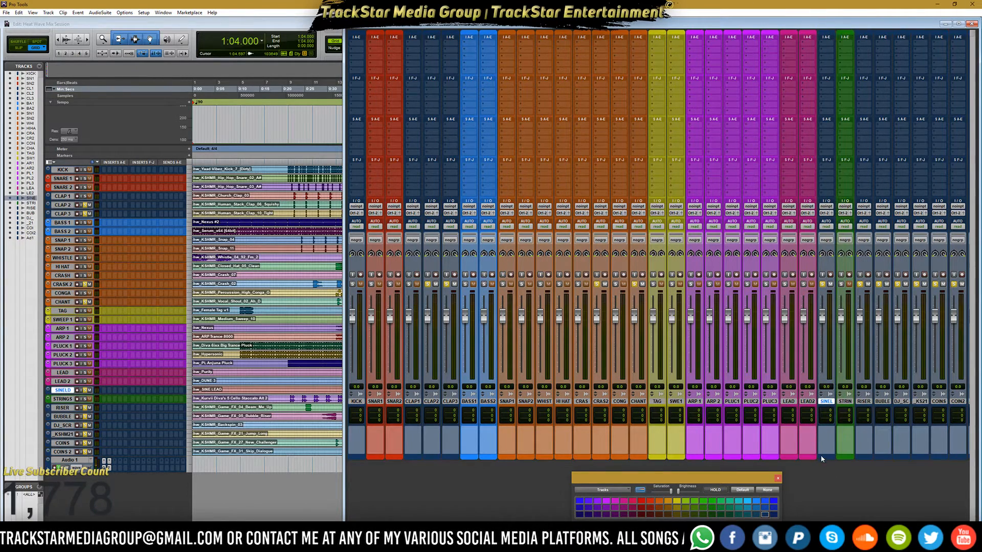
left_click(615, 501)
left_click(624, 501)
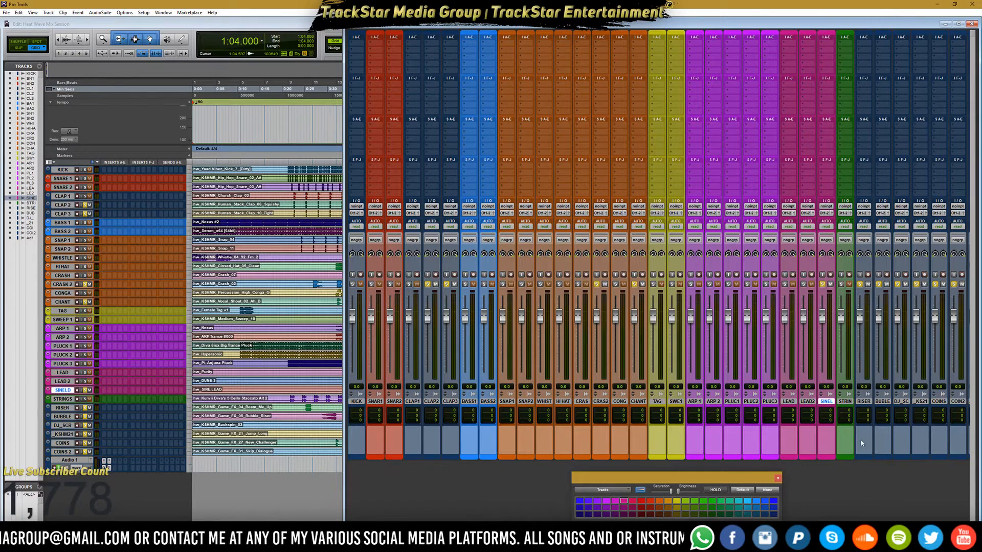
Step: Colour the tracks from RISER through COINS 2 in the same yellow as SWEEP 1 and move them directly after SWEEP 1
left_click(862, 457)
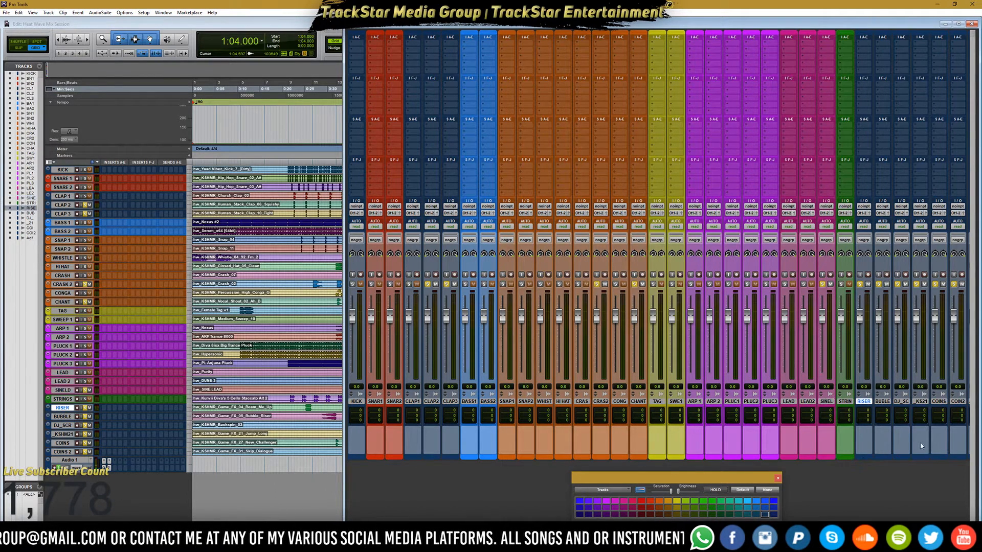
left_click(959, 402, "shift")
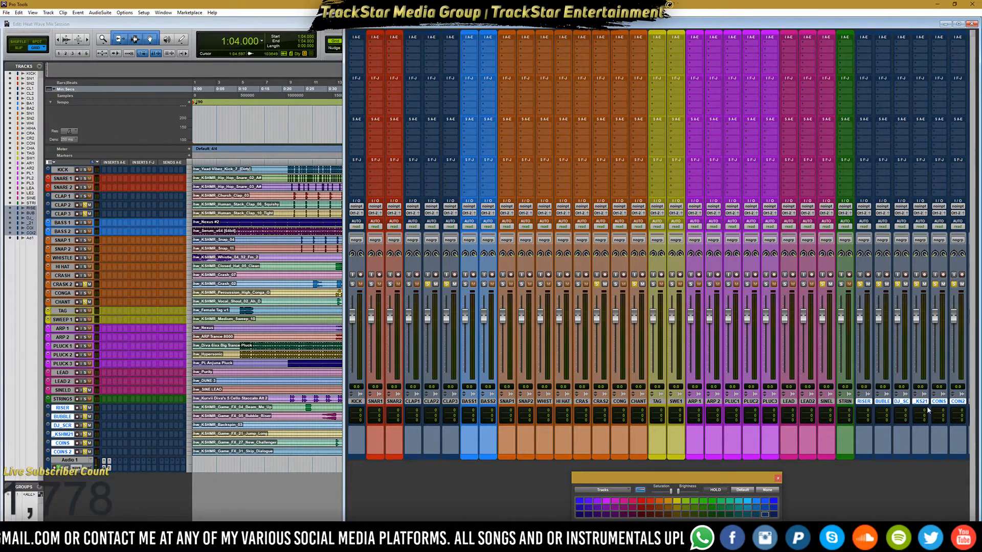
left_click(679, 503)
left_click_drag(856, 456, 683, 449)
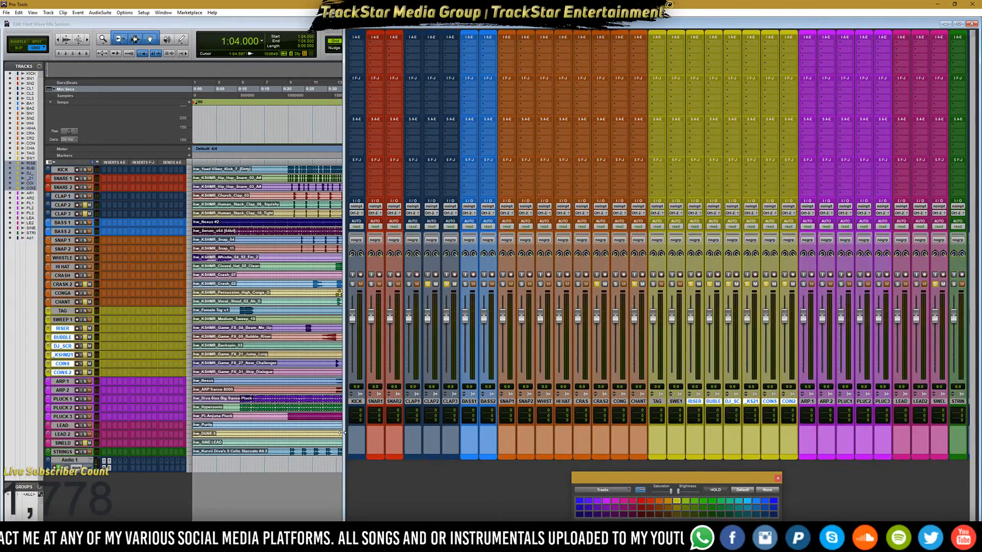
Step: Widen the Mix window until every channel strip from KICK through Audio 1 fits
left_click_drag(344, 431, 276, 434)
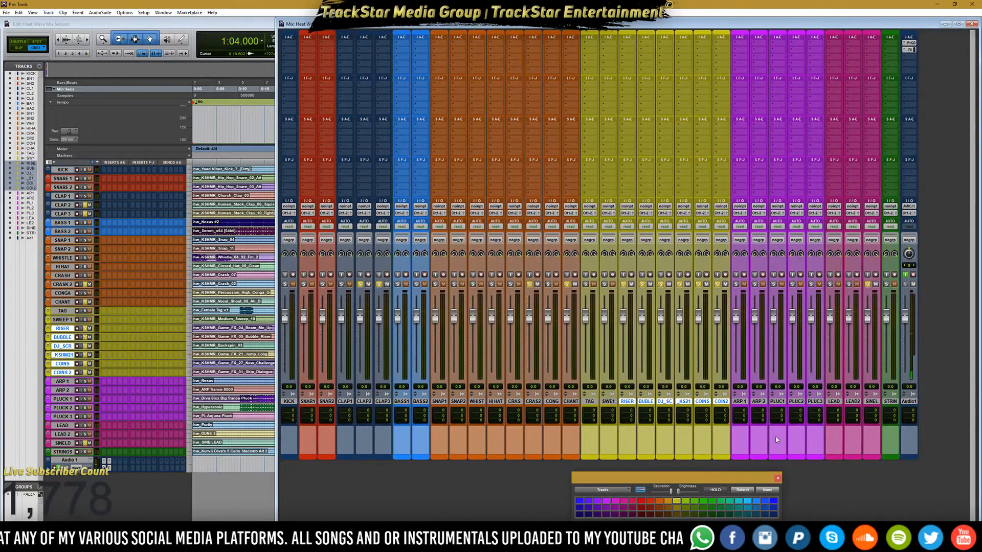
Step: Move the instrument tracks from ARP 1 through STRINGS to the start of the mix, ahead of KICK
left_click(885, 456)
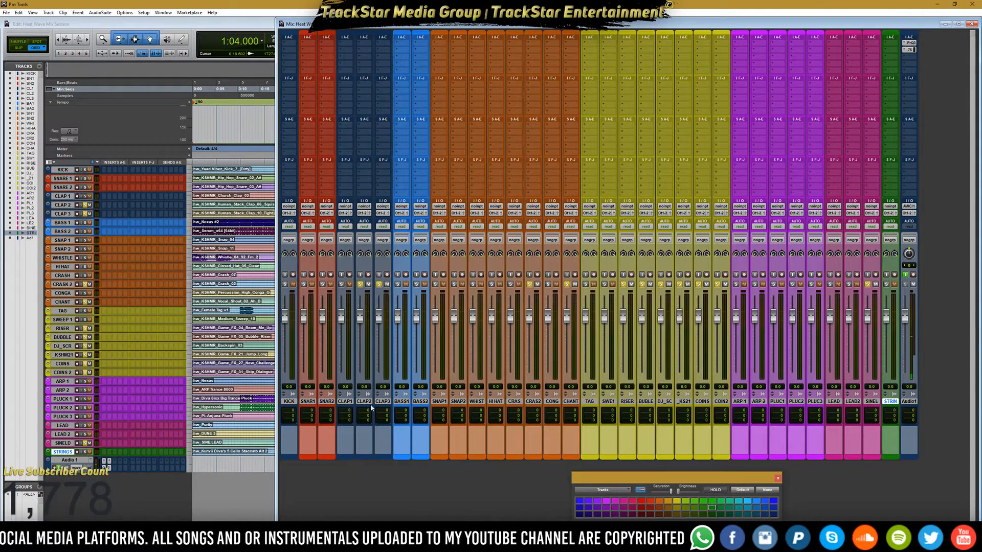
left_click(740, 402)
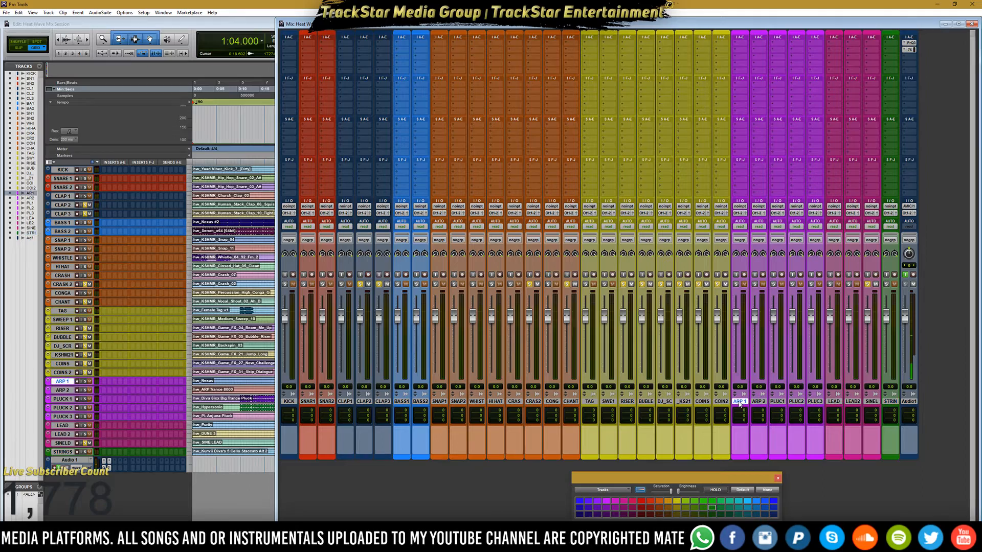
left_click(890, 402, "shift")
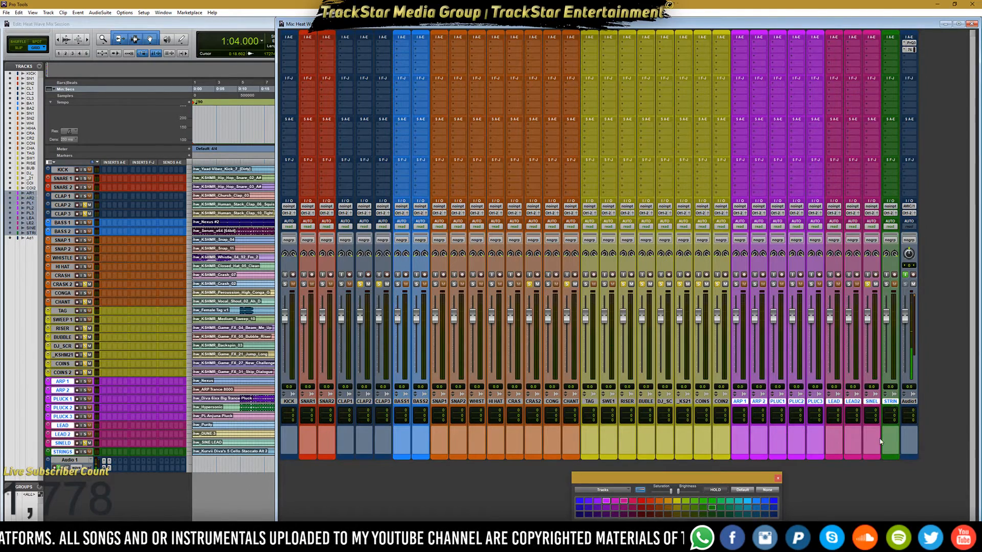
left_click_drag(887, 458, 303, 445)
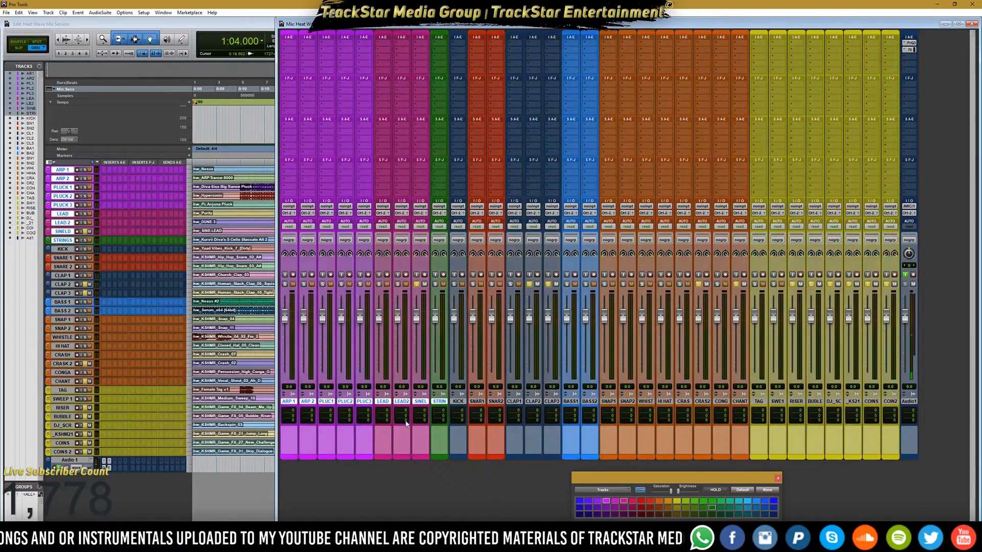
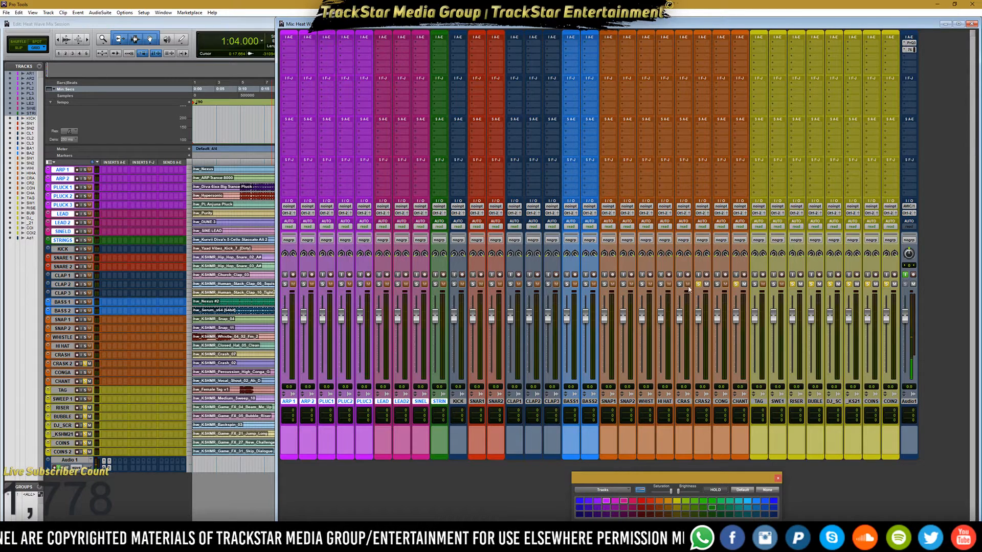
Step: Clear the solo on every track and play back the full mix
left_click(792, 285, "alt")
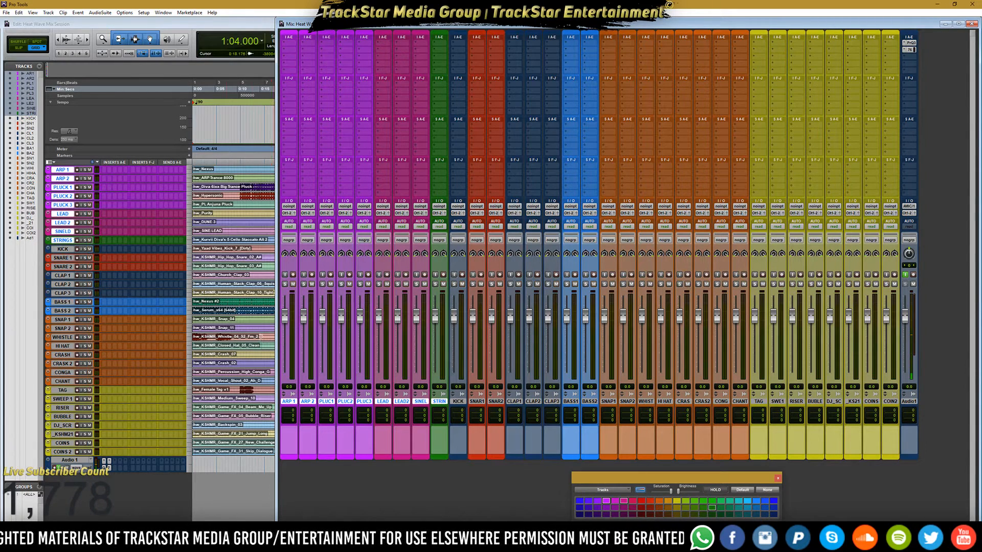
key("space")
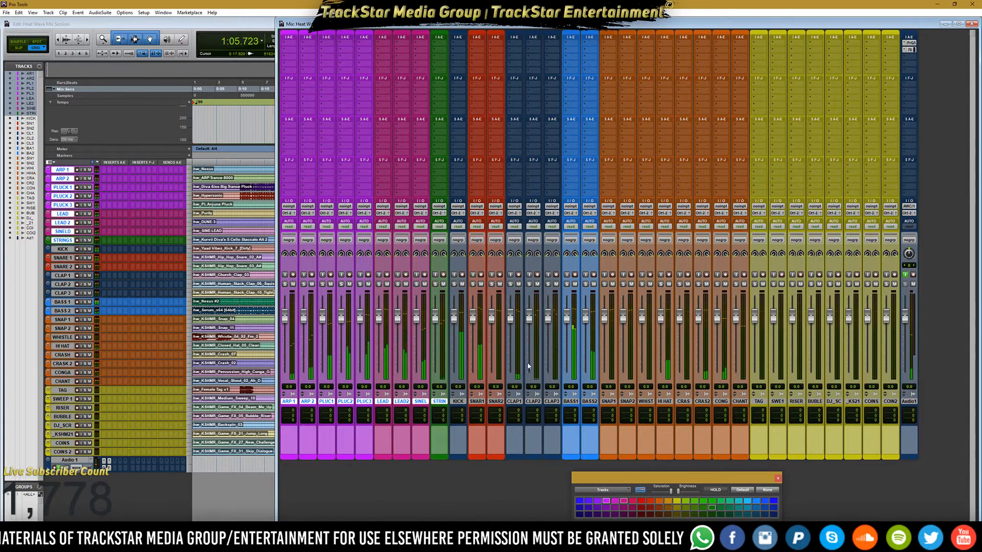
key("space")
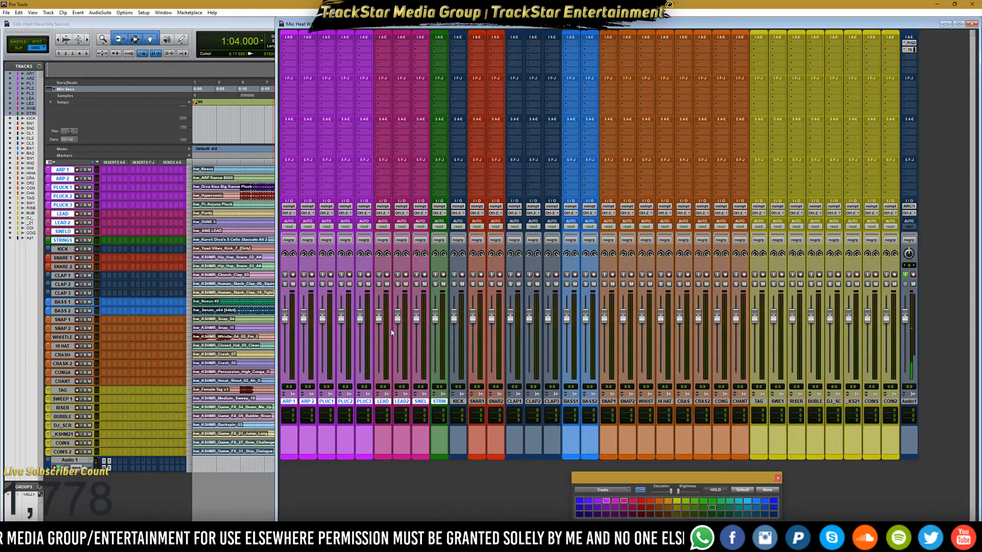
key("space")
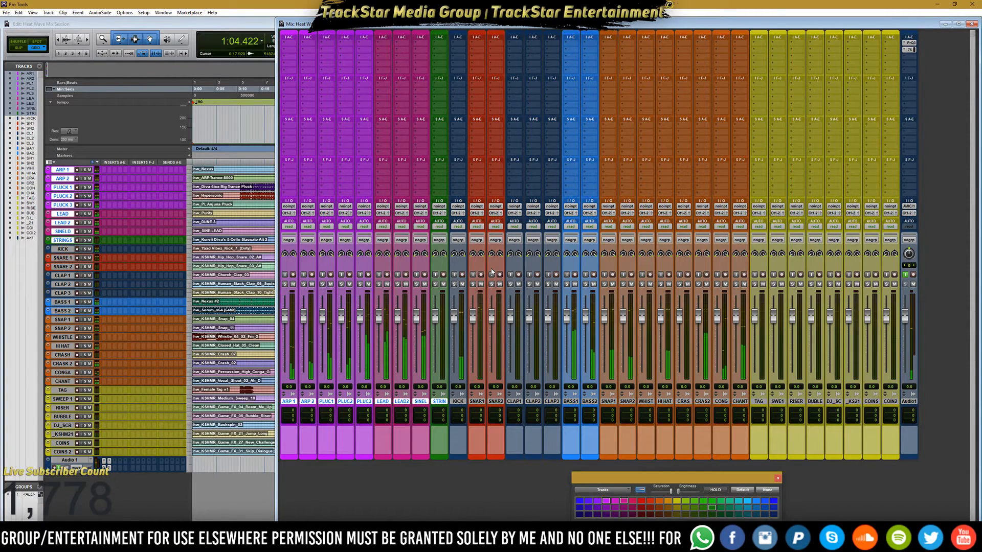
key("space")
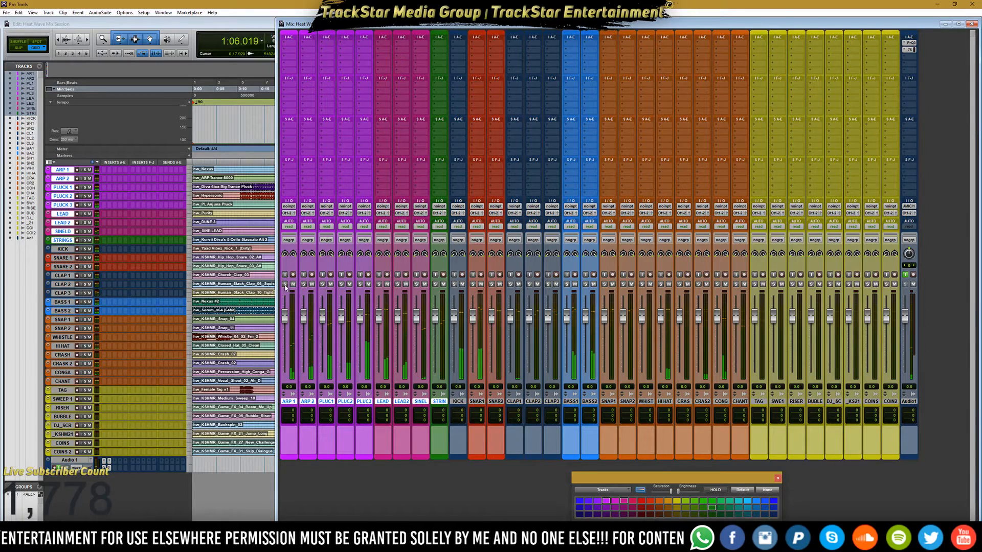
Step: Select a 22-second range starting at 0:53.333 in the Edit window's timeline and audition it
key("ctrl+equal")
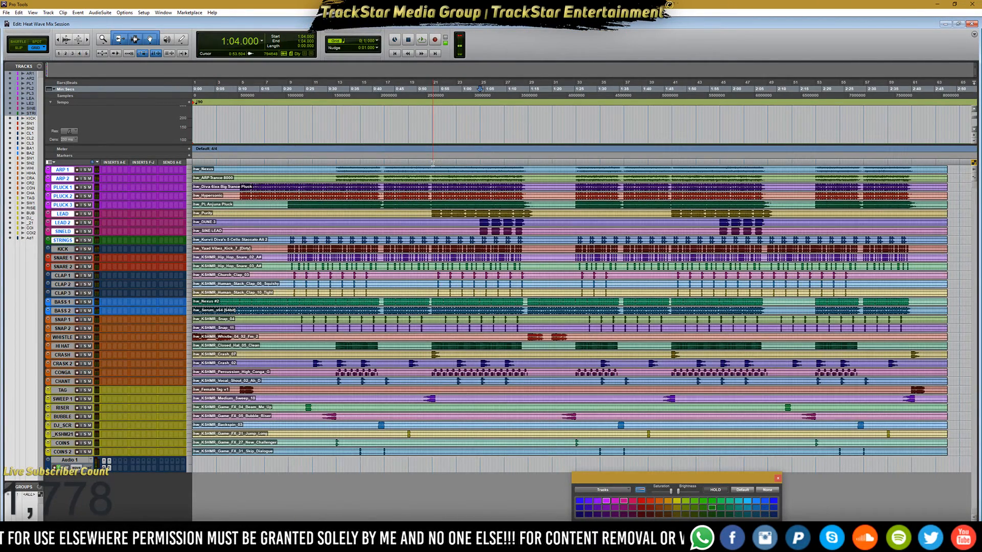
left_click_drag(432, 164, 531, 170)
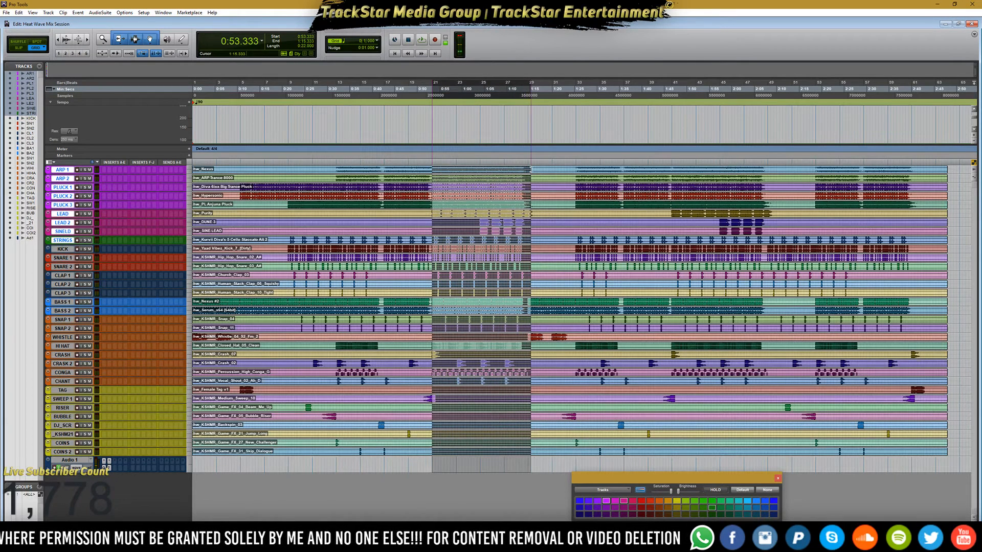
key("space")
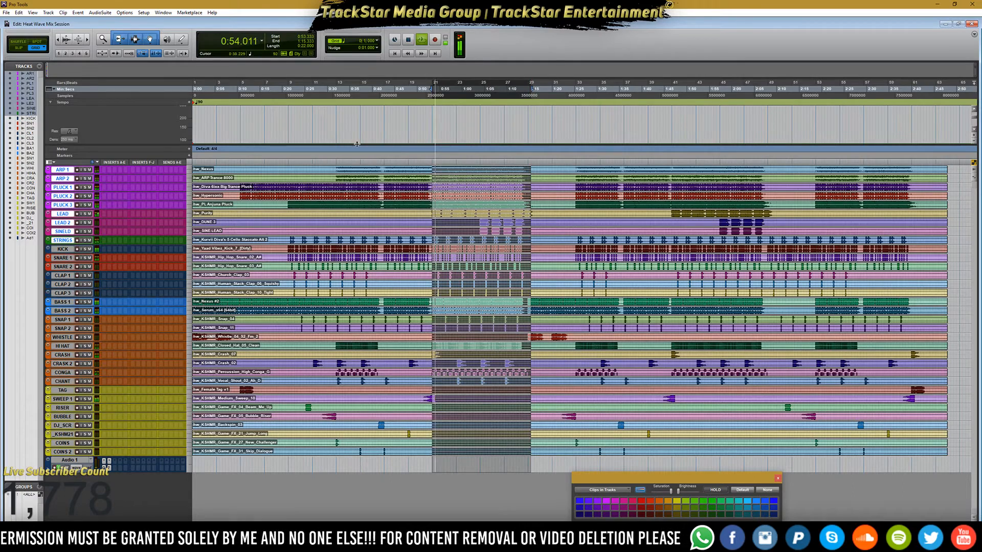
key("space")
Step: Return to the Mix window, view it maximised with the Color Palette closed, and restore its previous size
key("ctrl+equal")
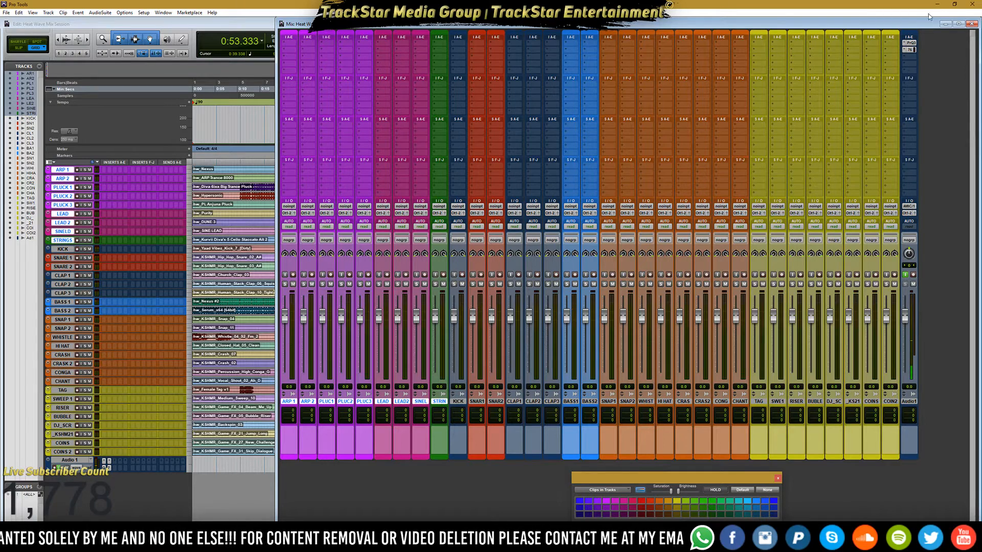
left_click(958, 24)
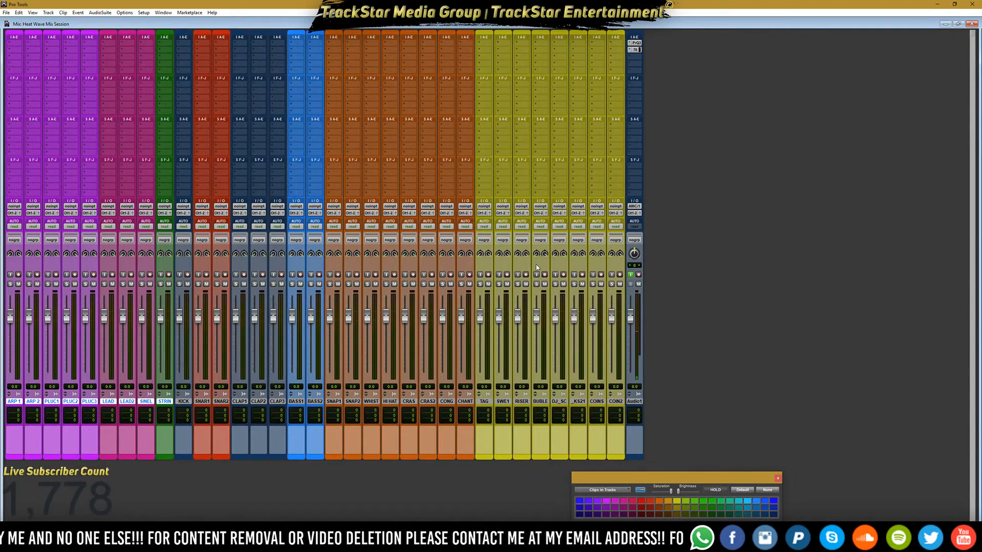
left_click(778, 477)
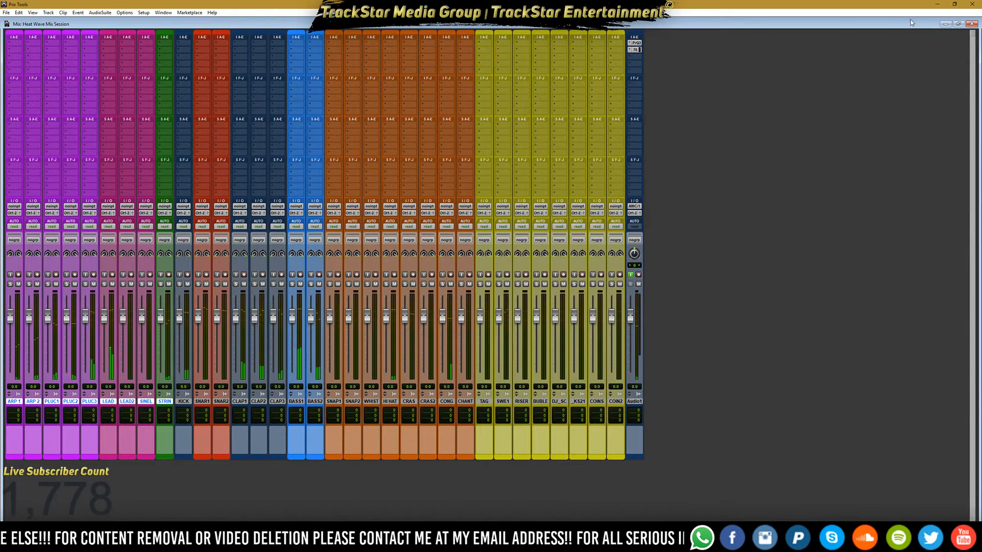
left_click(960, 24)
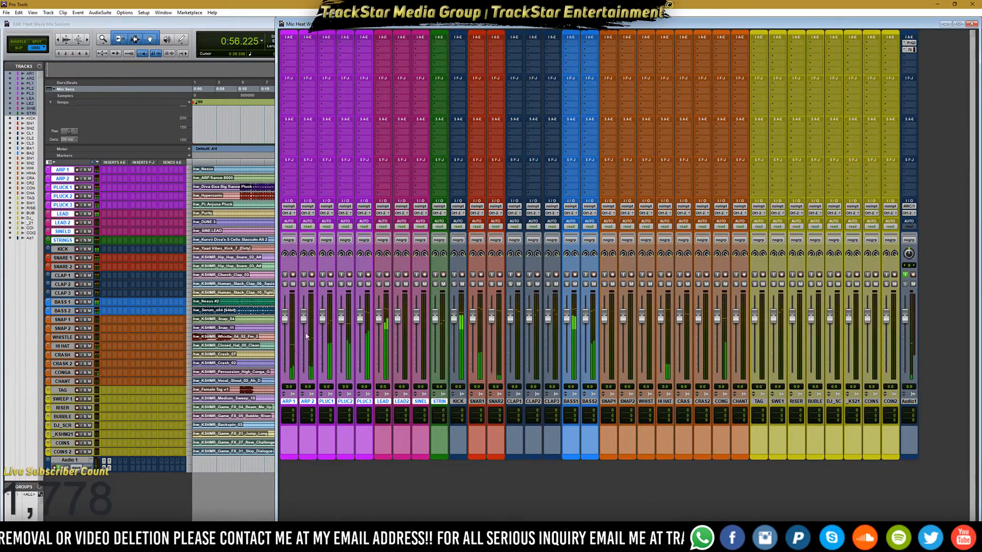
Step: Solo the PLUCK 1 track and play back the selected range
key("space")
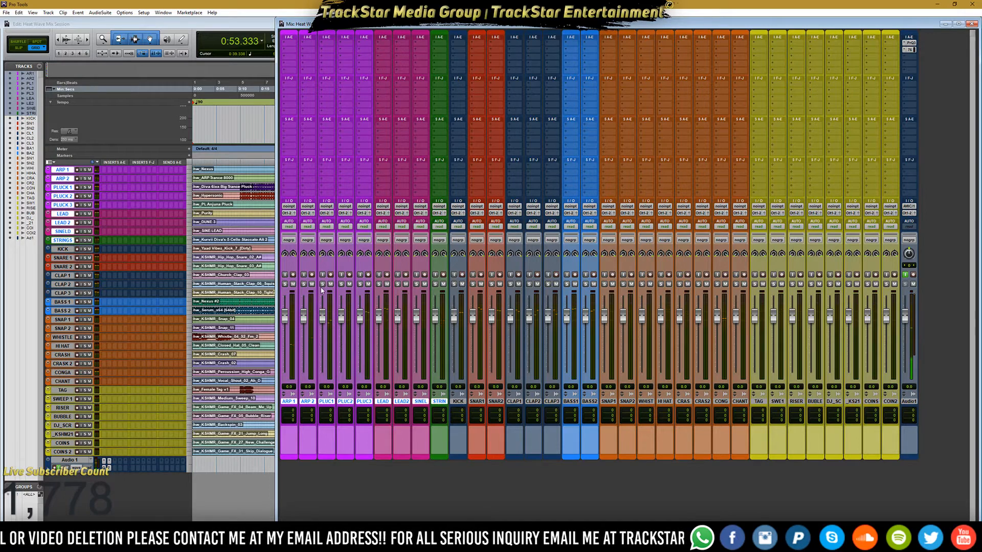
key("space")
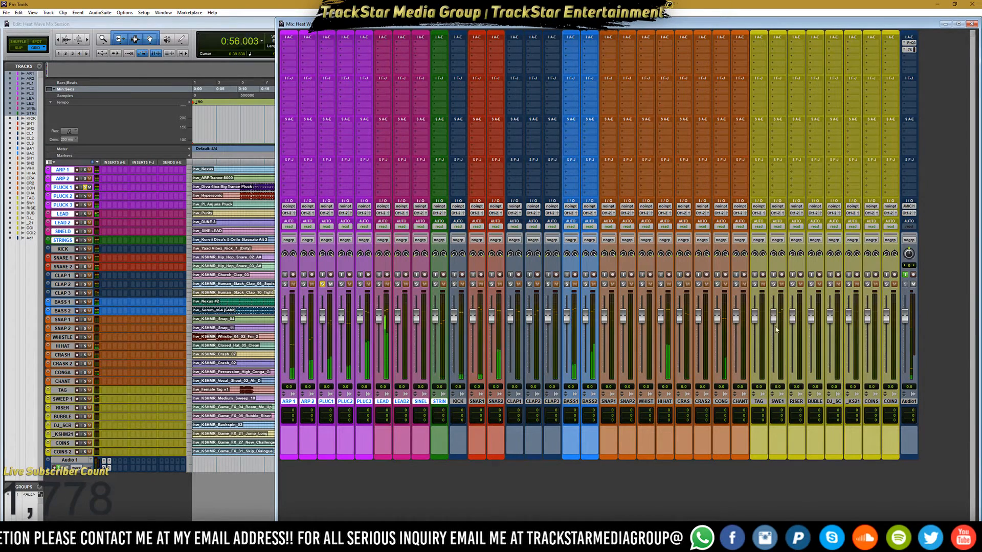
key("space")
Step: Create five new stereo Aux Input tracks with a timebase of Samples
key("ctrl+shift+n")
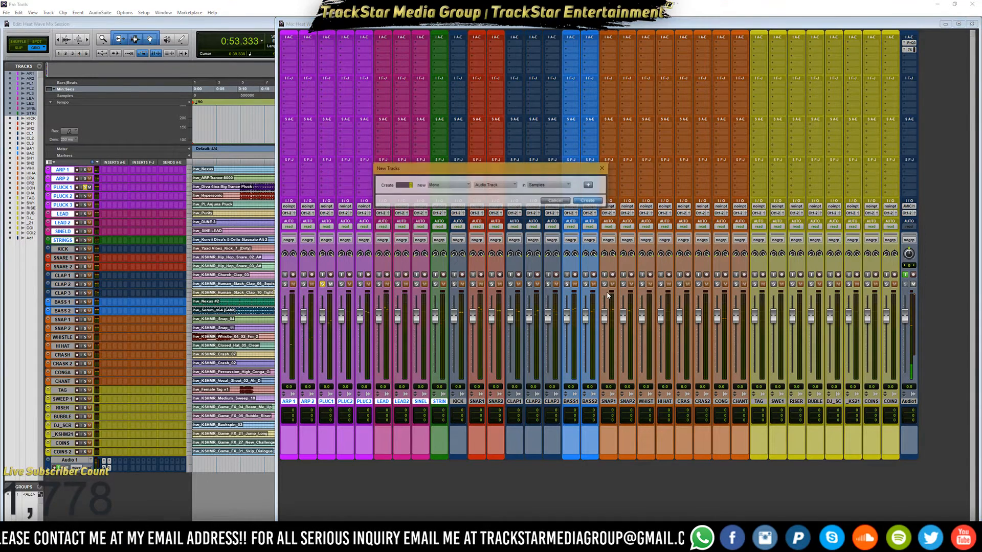
left_click(458, 185)
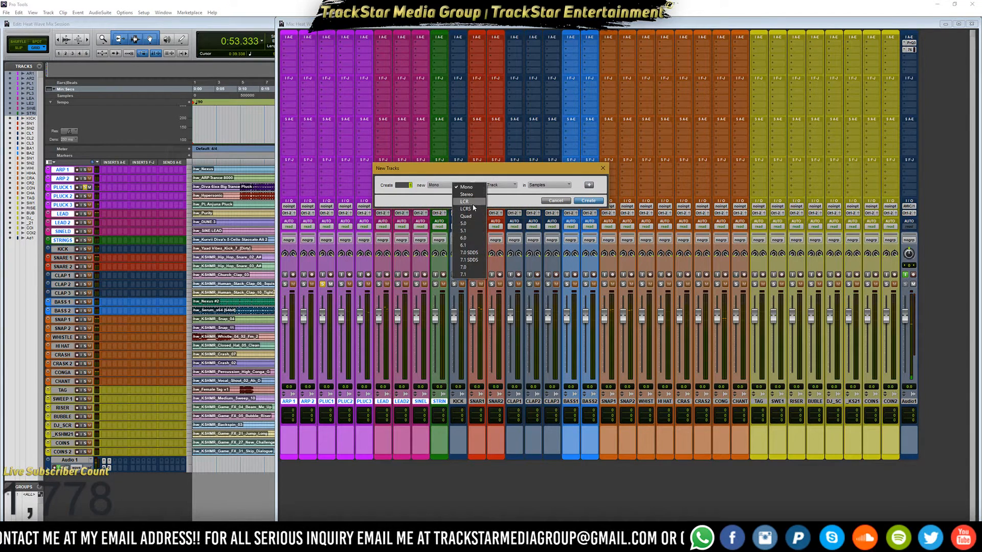
left_click(466, 195)
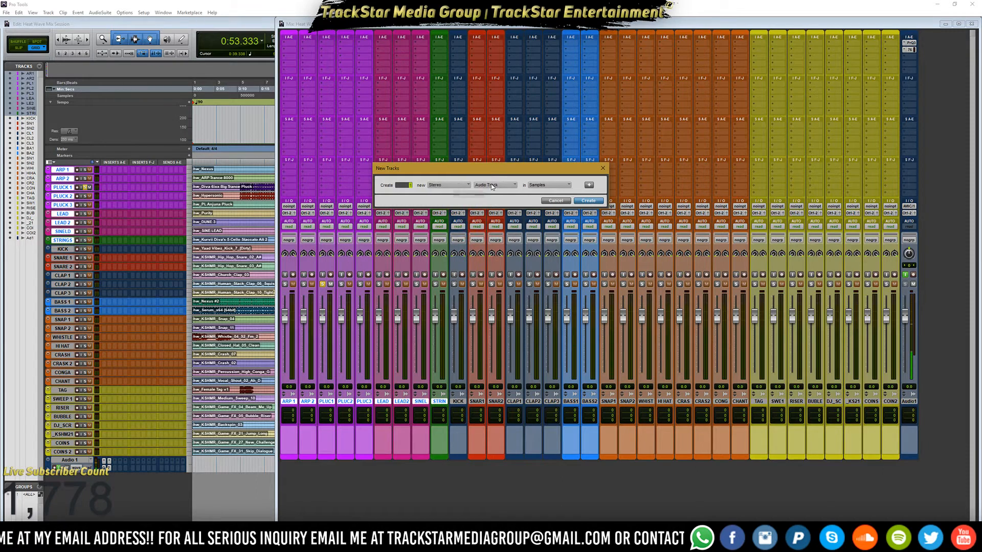
left_click(489, 185)
left_click(512, 195)
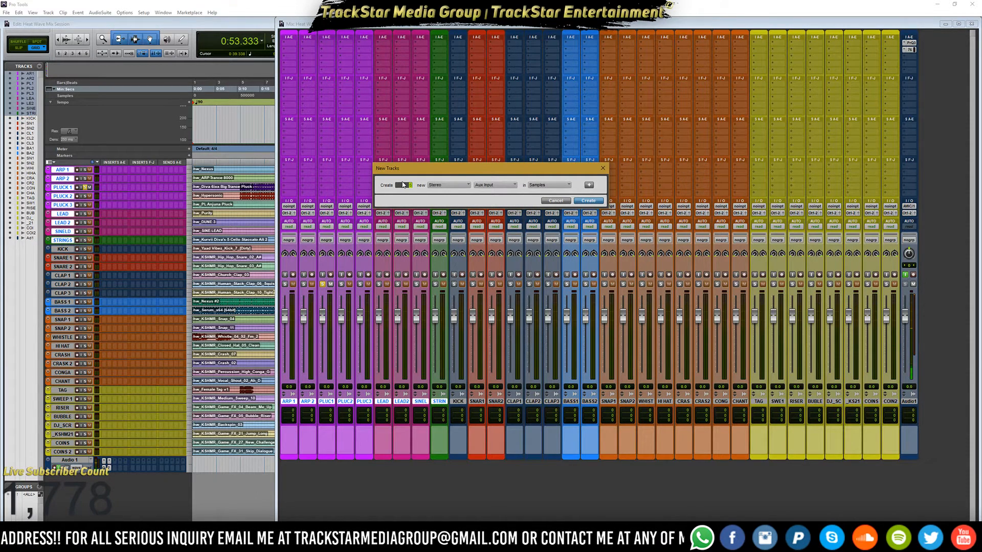
key("Return")
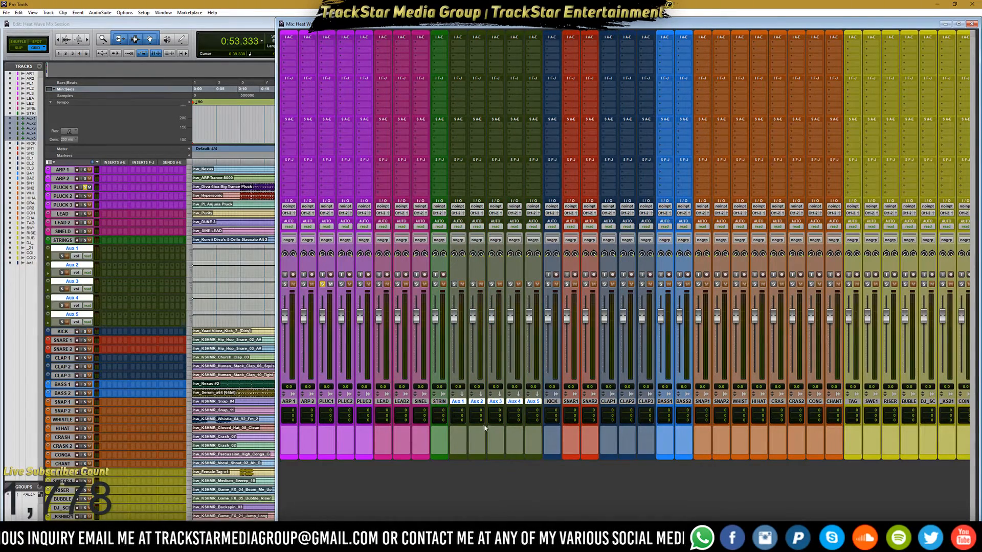
Step: Colour Aux 1 through Aux 5 bright green and move them to the end of the mix, after Audio 1
double_click(457, 457)
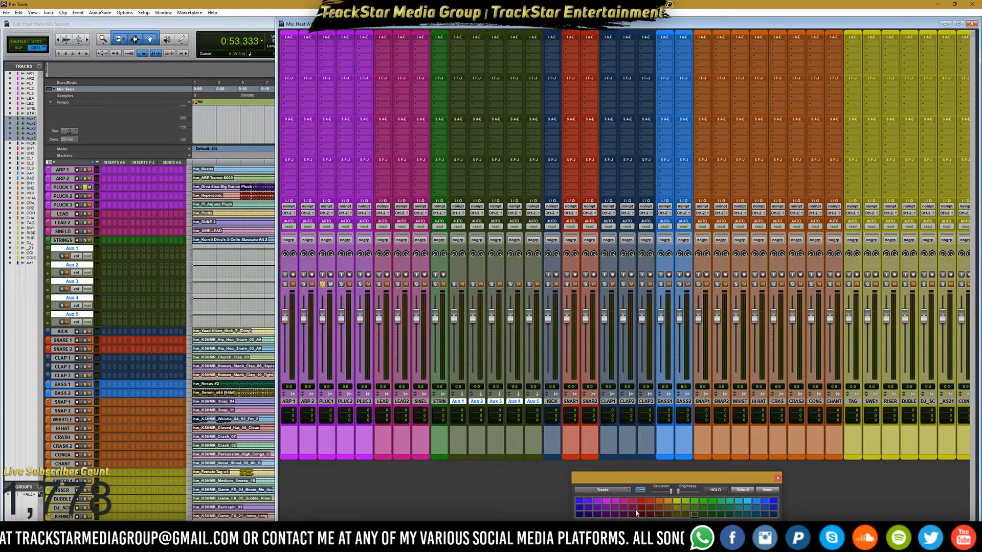
left_click(703, 501)
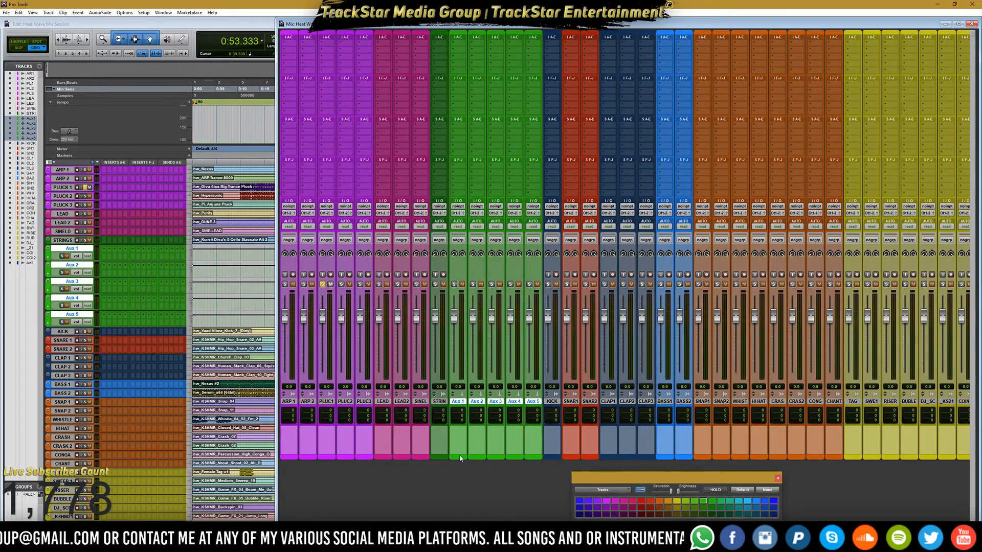
left_click_drag(461, 457, 931, 454)
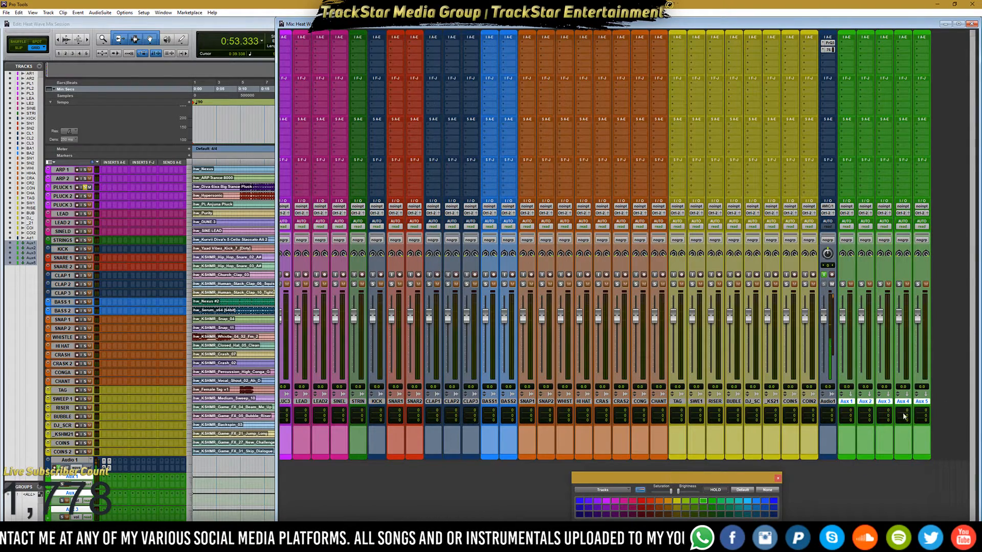
Step: Widen the Mix window until all channel strips from ARP 1 through Aux 5 fit, and close the Color Palette
left_click_drag(276, 349, 107, 348)
left_click_drag(113, 350, 231, 343)
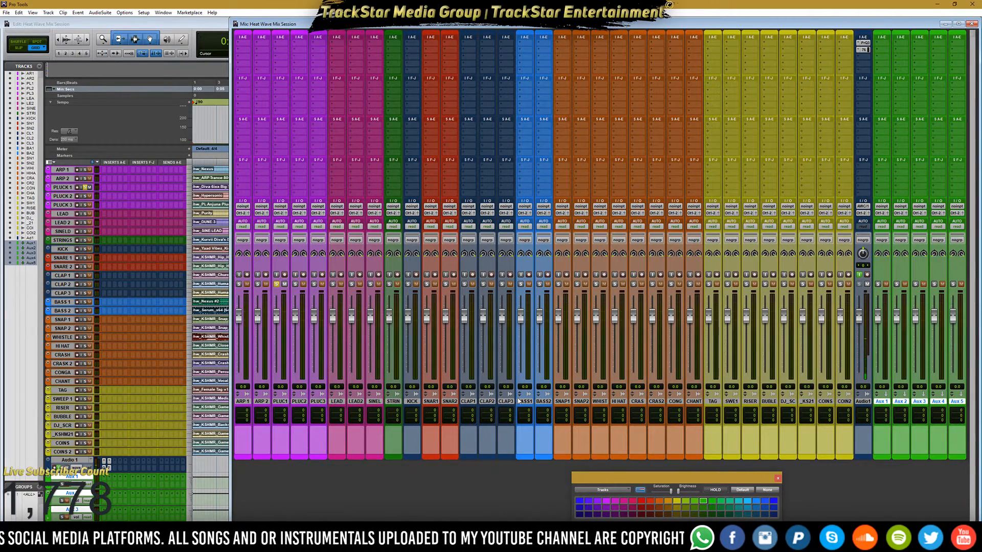
left_click(777, 478)
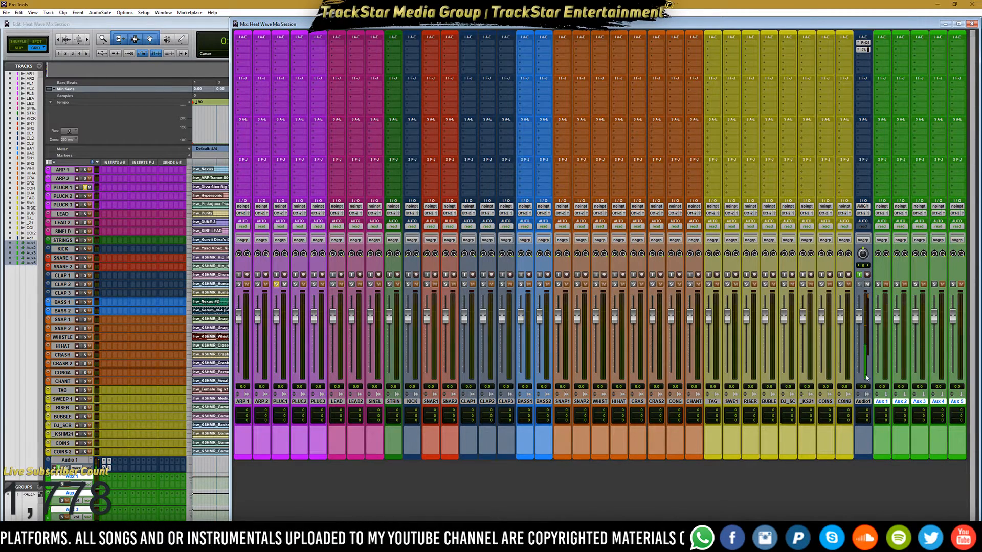
Step: Rename the Aux 1 track as B_VERB
double_click(882, 401)
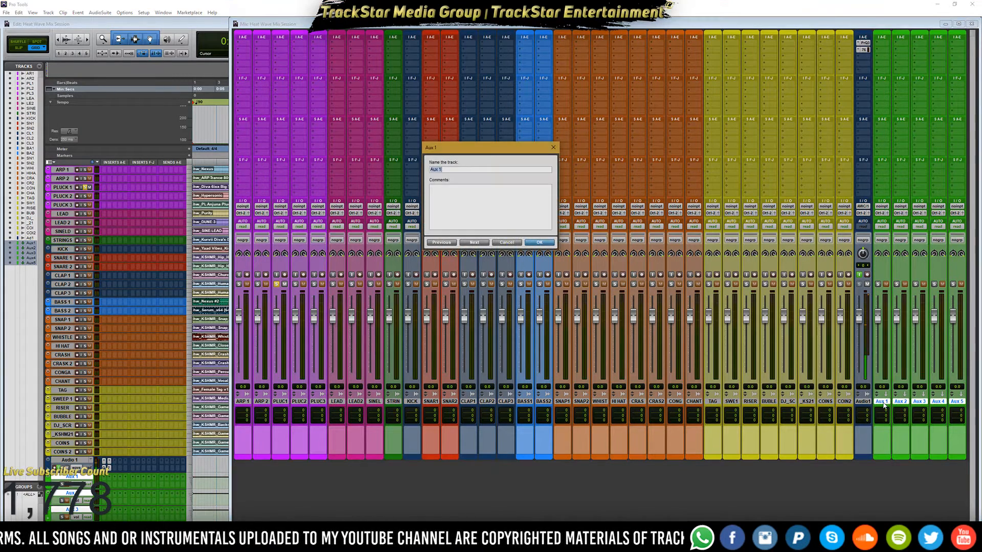
key("Return")
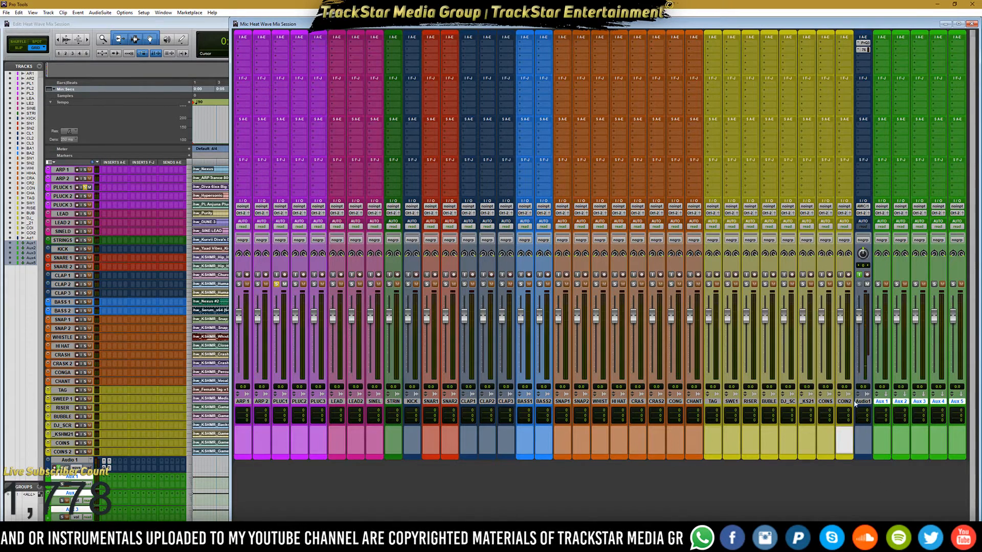
double_click(880, 401)
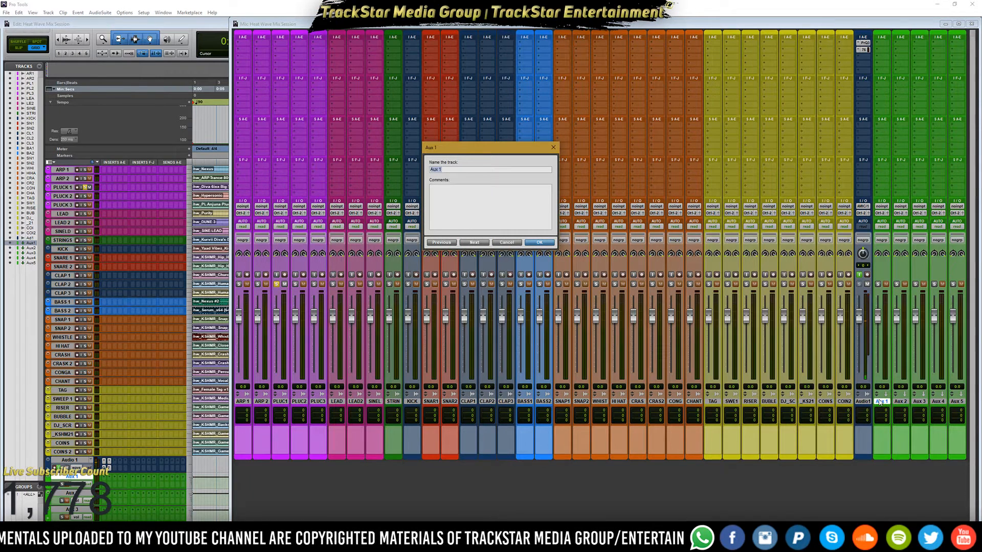
type("B_VERB")
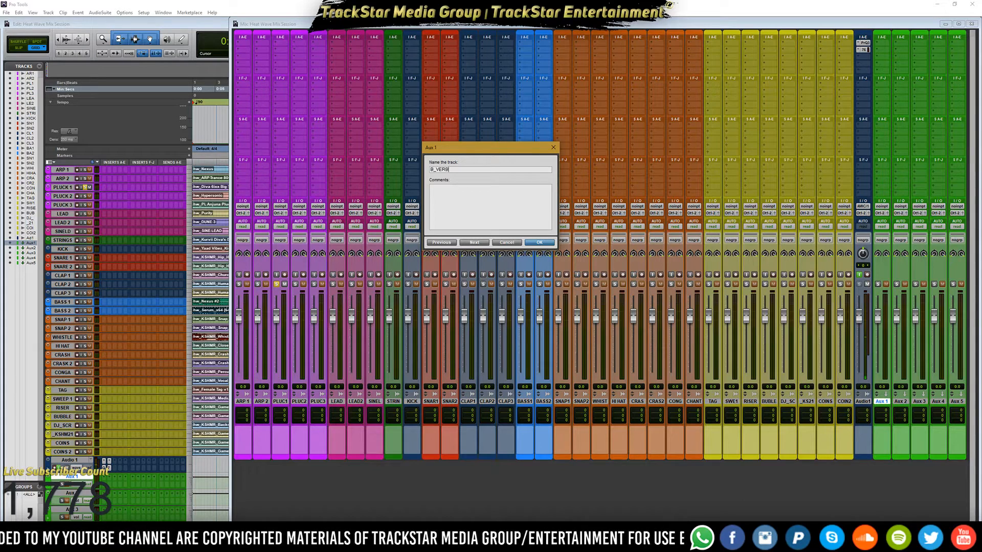
key("Return")
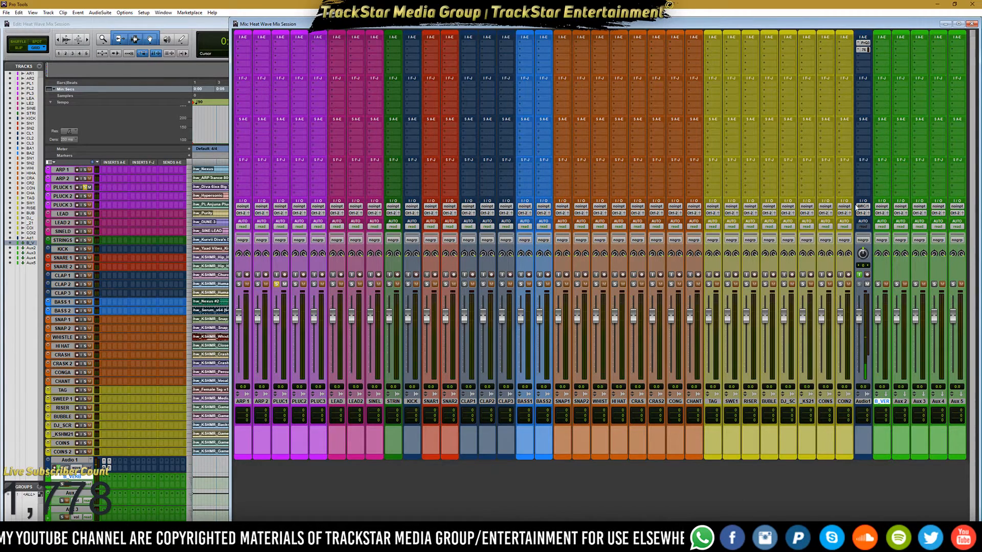
Step: Insert the Lustrous Plates reverb as a multichannel plug-in in the first insert slot of B_VERB
left_click(882, 46)
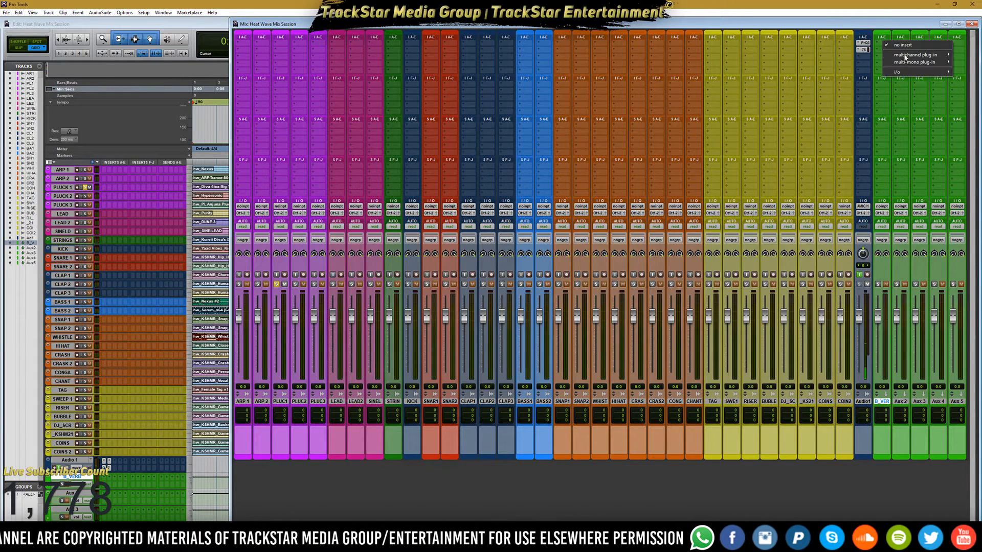
mouse_move(926, 58)
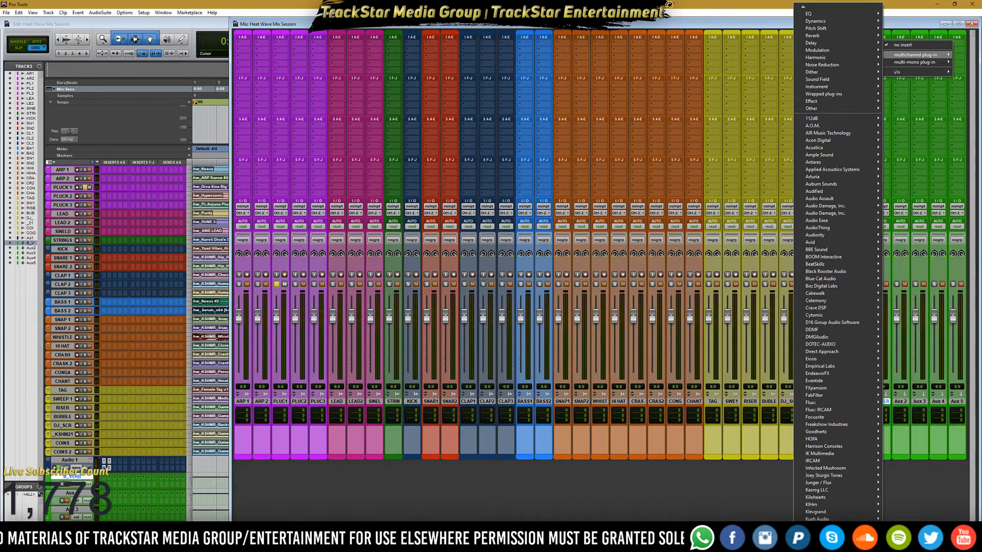
key("Escape")
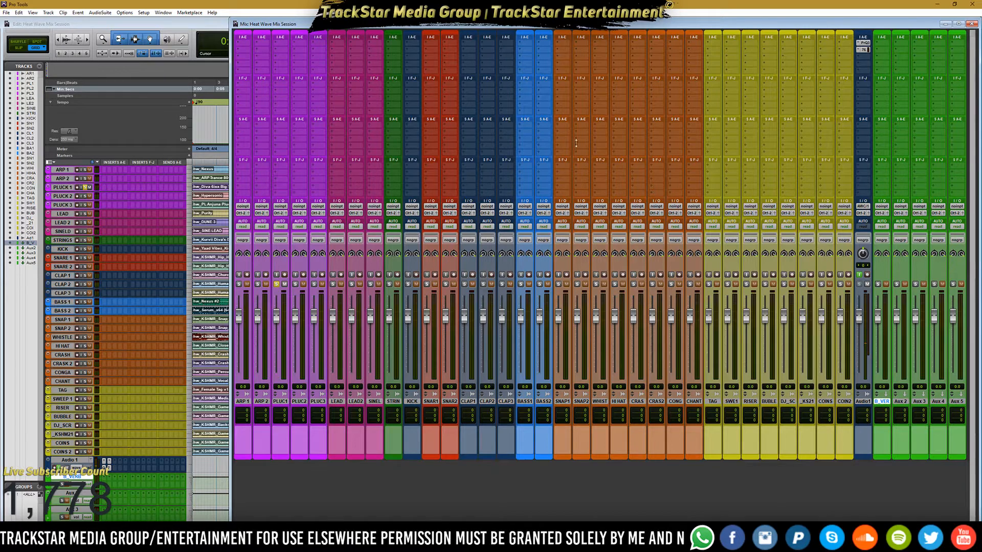
left_click(884, 44)
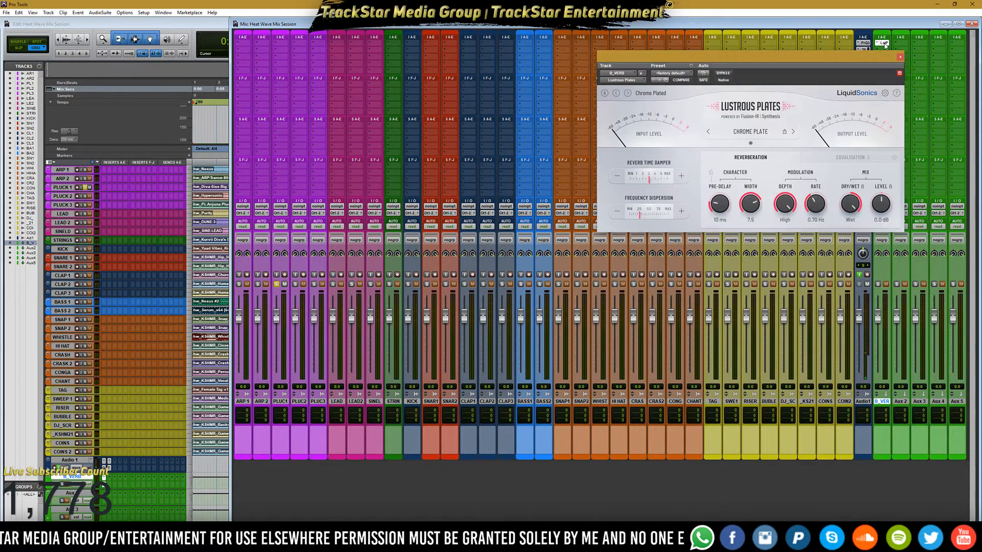
Step: Look through the Lustrous Plates factory presets, saved user preset folders and equalisation settings
left_click(651, 94)
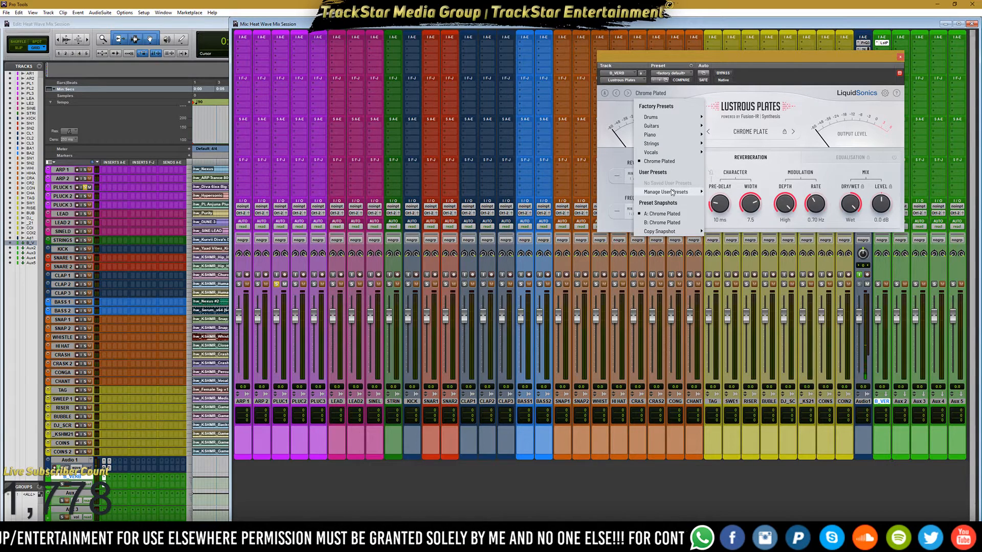
mouse_move(672, 192)
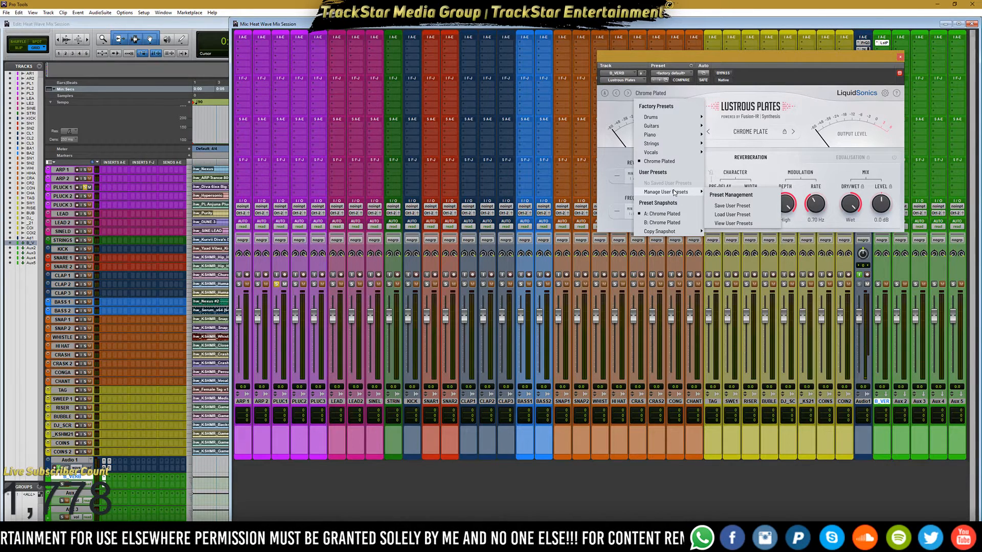
mouse_move(680, 149)
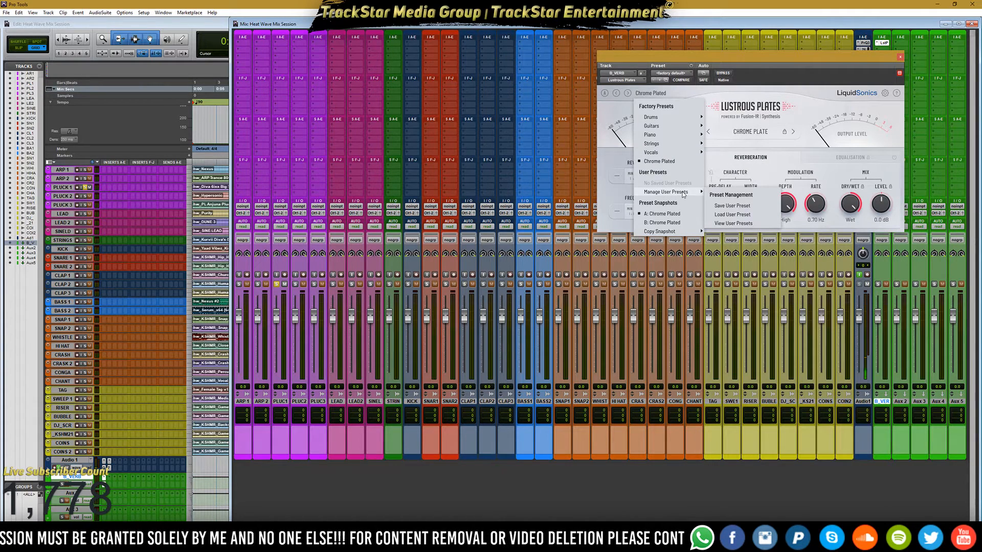
left_click(726, 214)
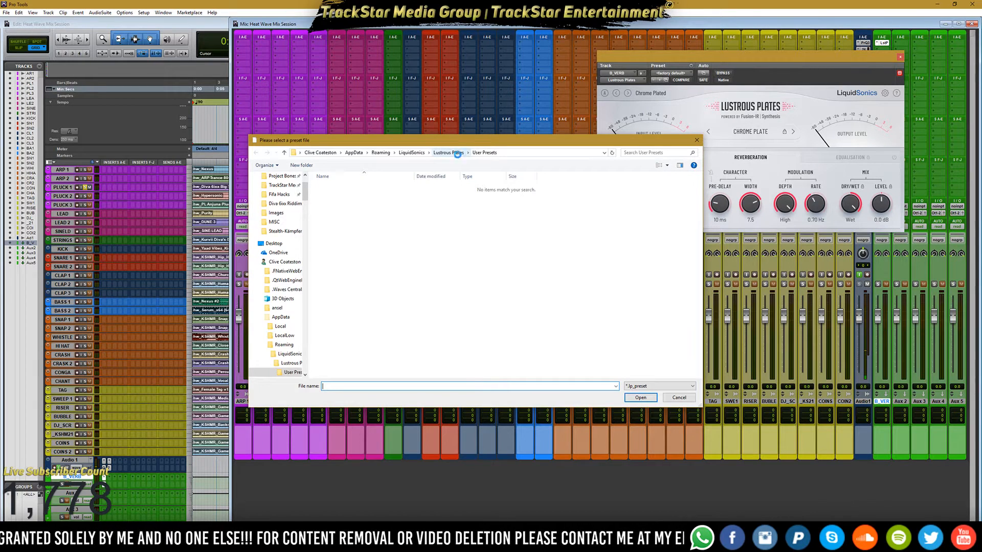
left_click(458, 153)
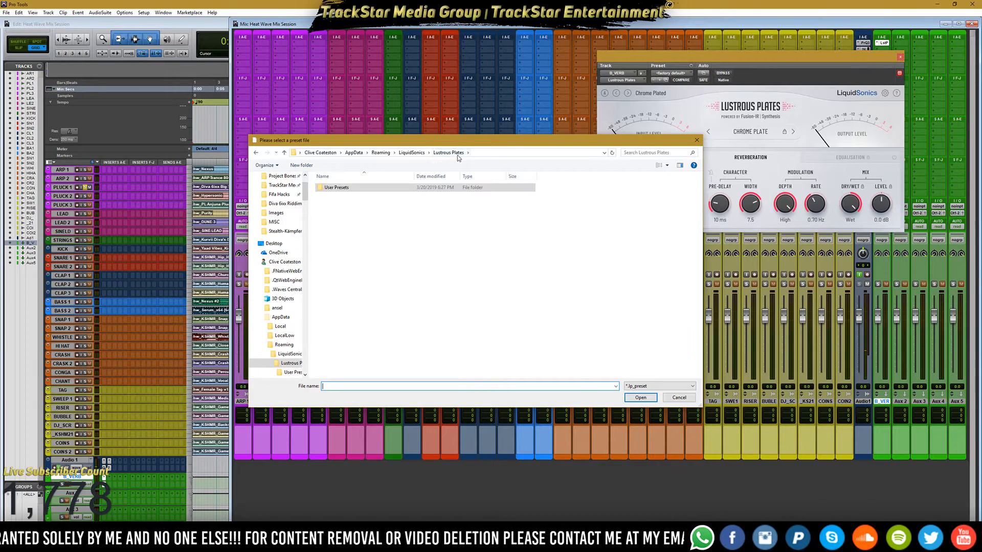
left_click(412, 152)
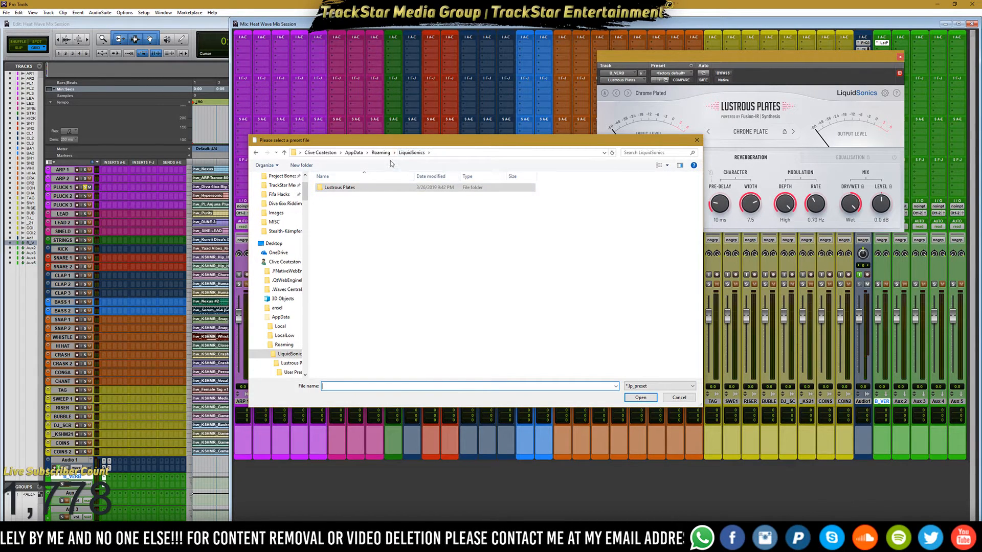
left_click(697, 140)
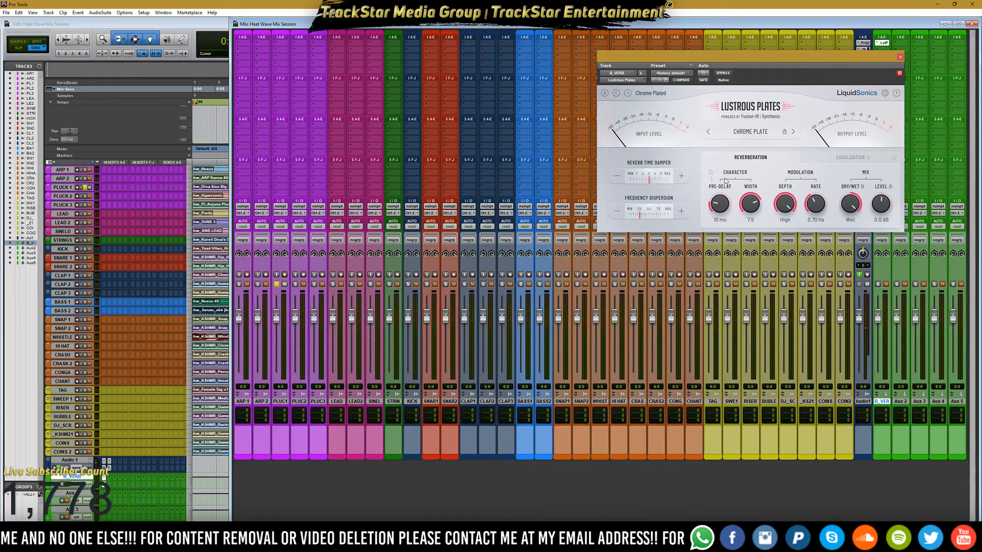
left_click(656, 94)
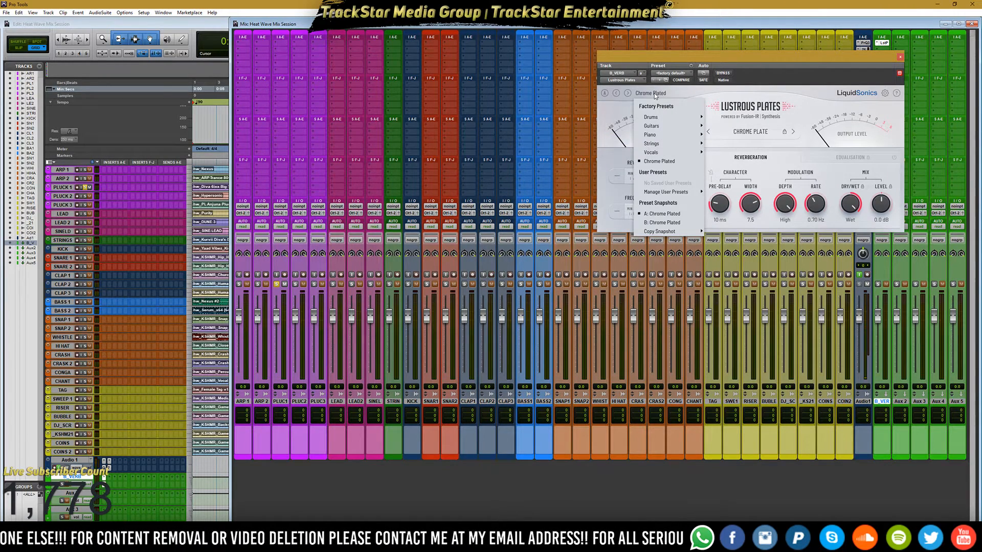
mouse_move(694, 232)
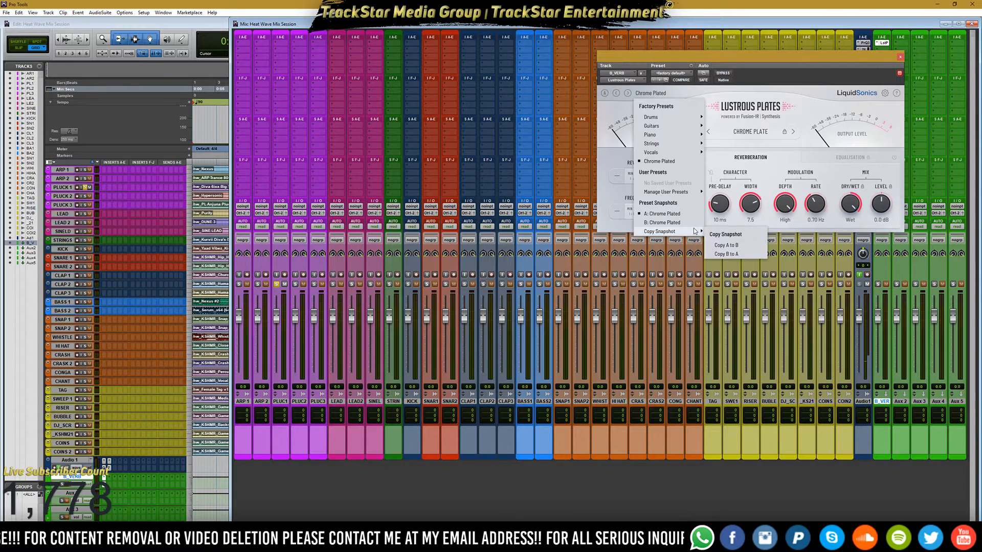
mouse_move(694, 194)
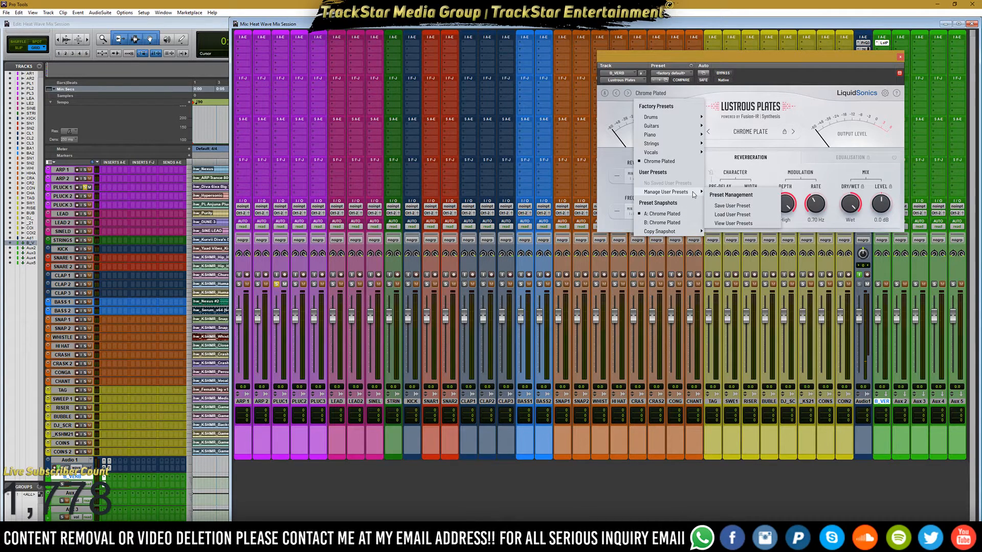
mouse_move(676, 152)
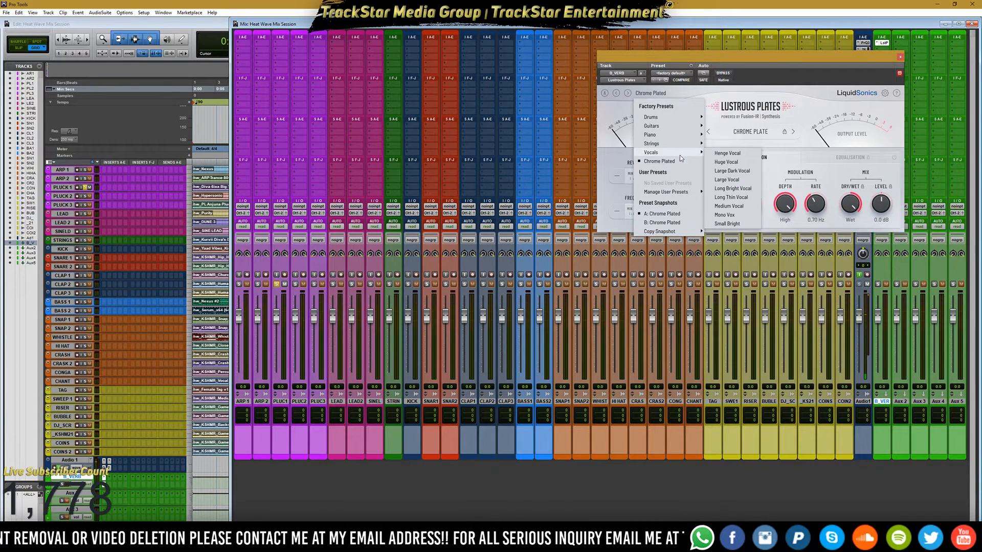
left_click(804, 195)
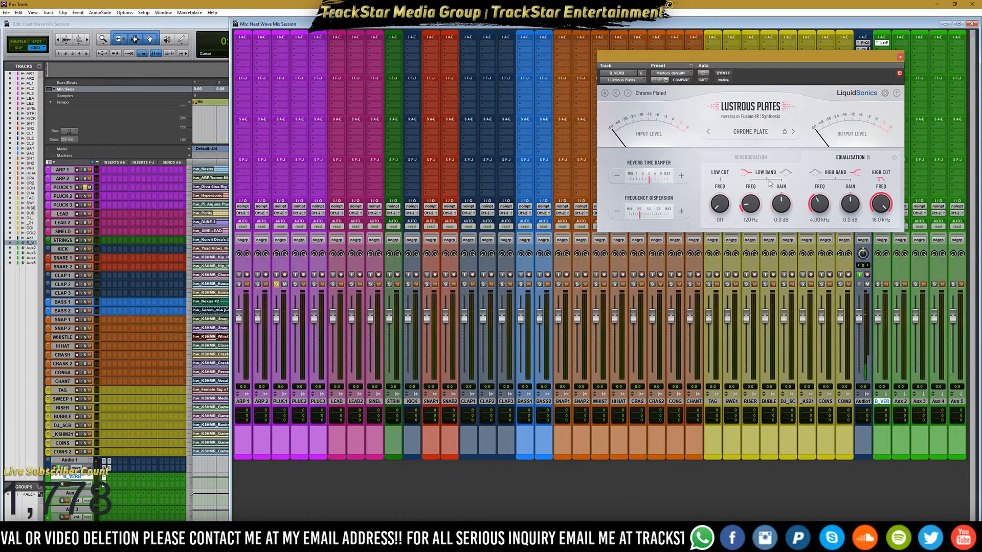
left_click(748, 159)
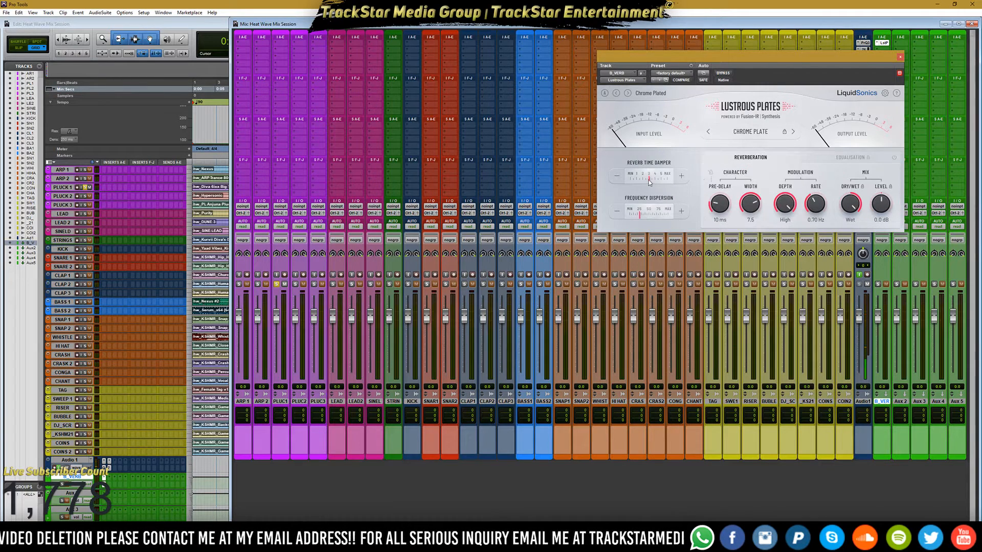
Step: Switch the reverb to Rhodium Plate, raise the reverb time damper to maximum and set the modulation rate to 0.75 Hz
left_click(750, 133)
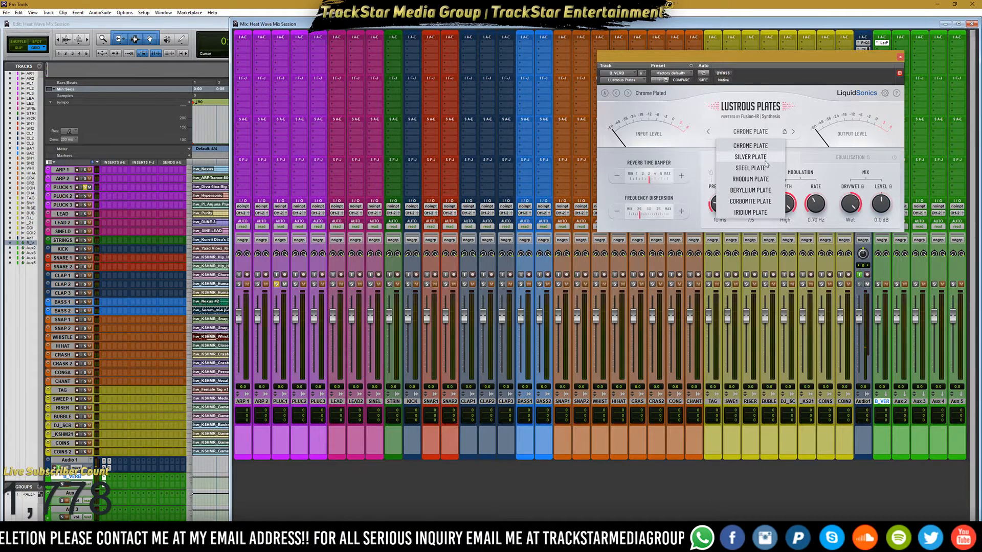
left_click(749, 187)
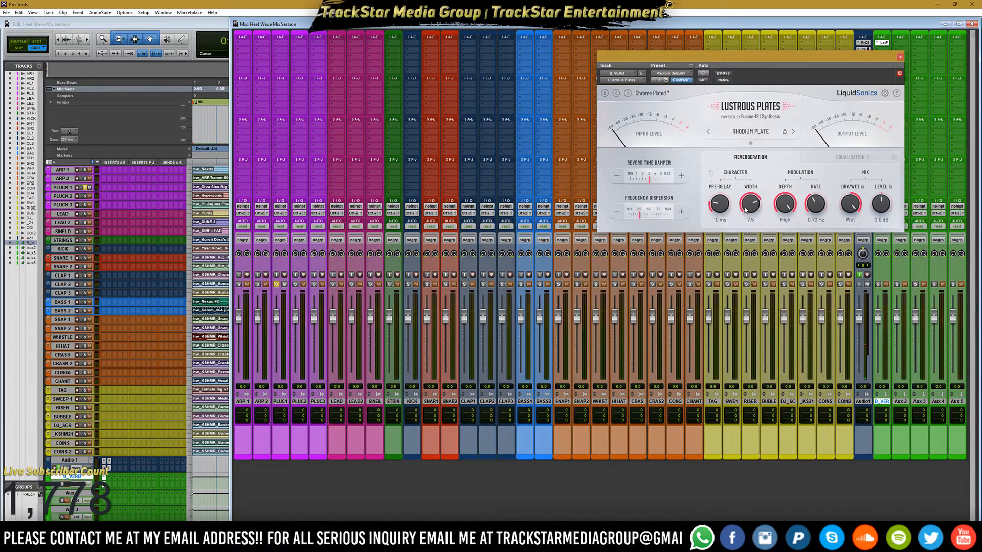
left_click_drag(750, 206, 711, 278)
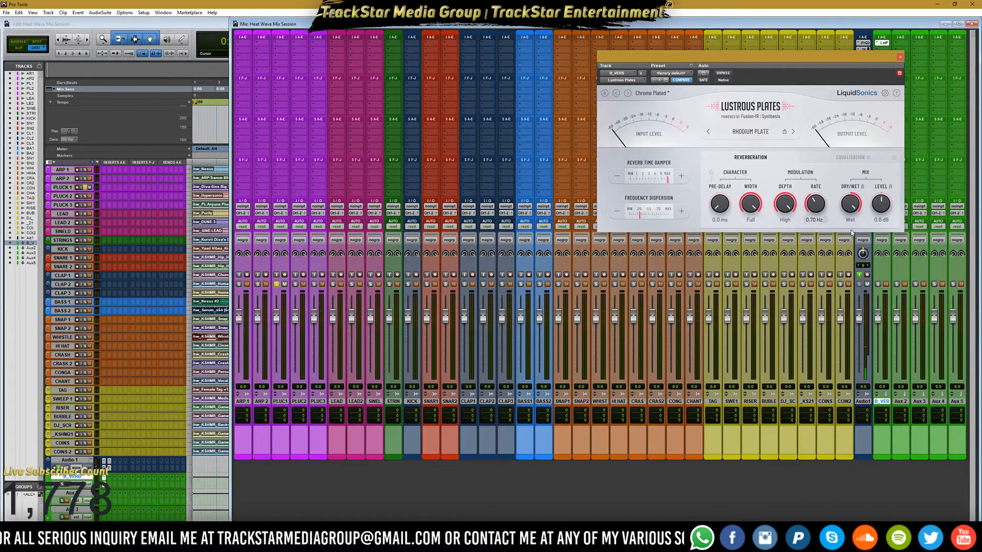
type("0.75")
key("Return")
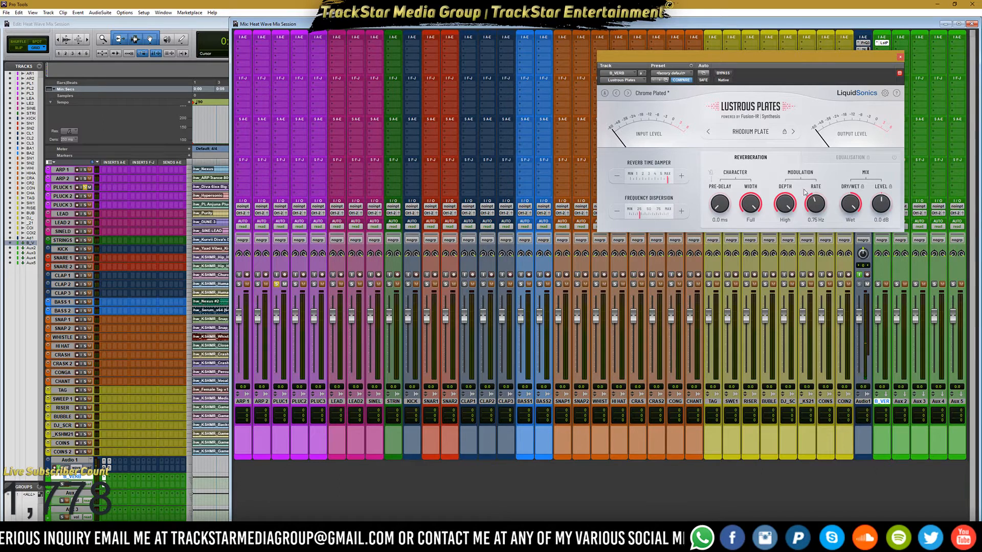
Step: Set the reverb's pre-delay to 10 ms and its width to 7.0, and close the plug-in window
left_click(717, 221)
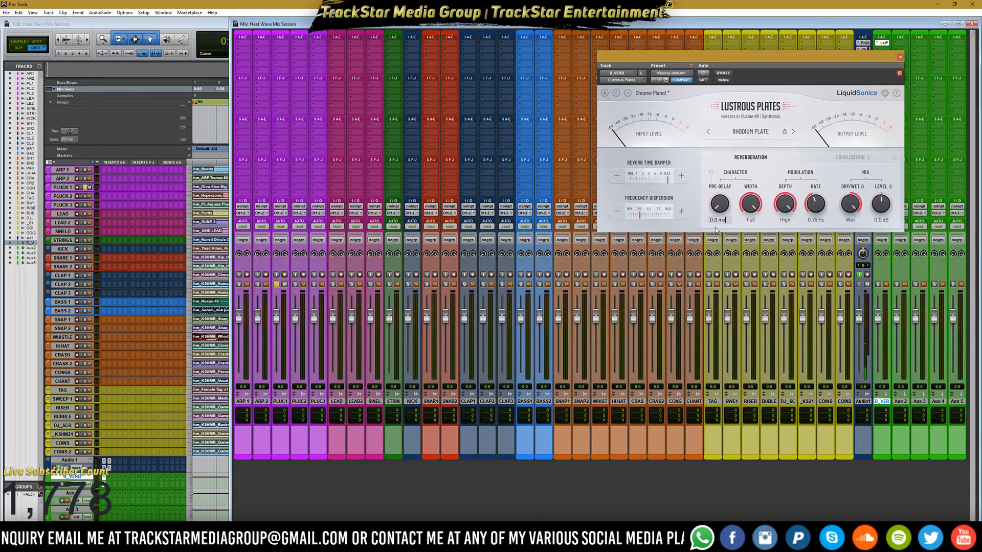
type("10")
key("Return")
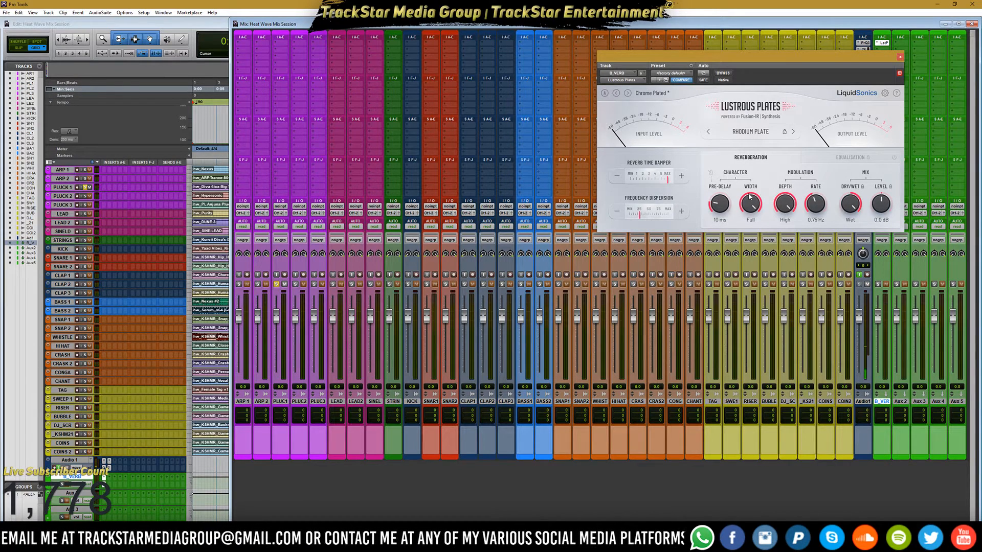
left_click(755, 218)
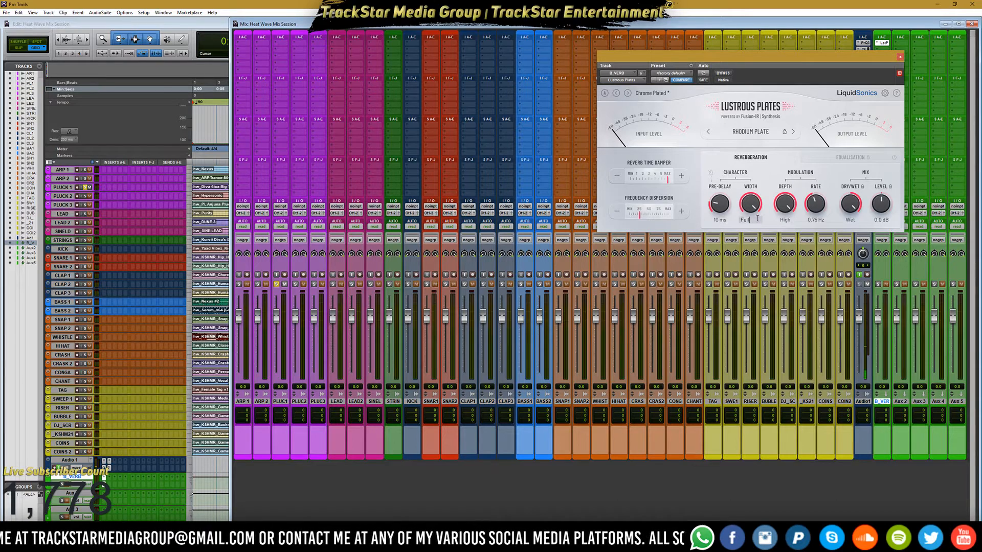
type("7")
key("Return")
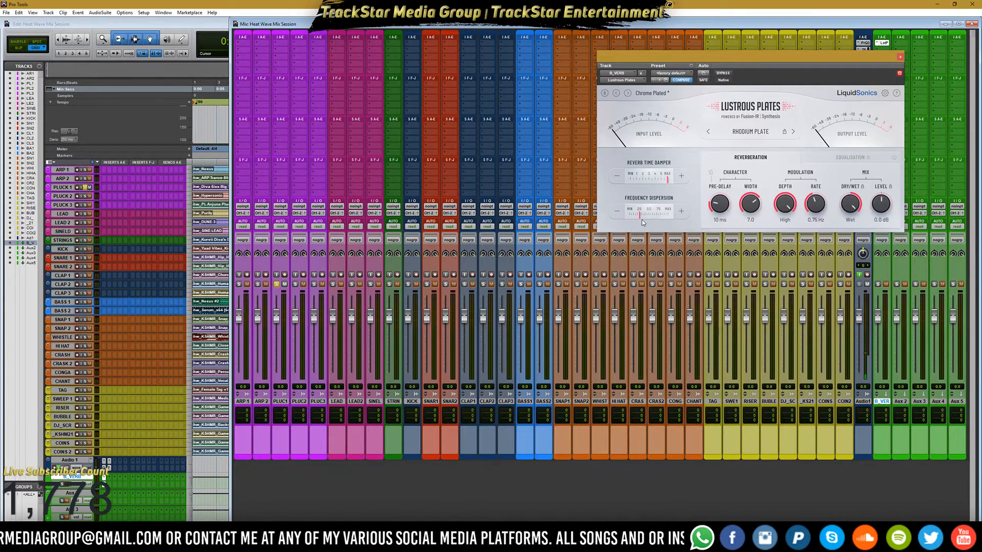
left_click_drag(670, 214, 641, 215)
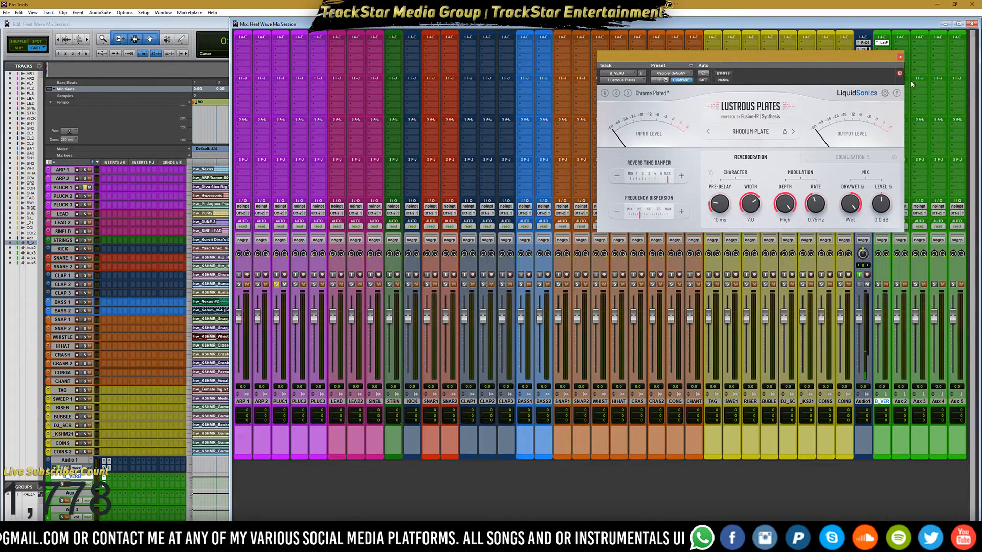
left_click(900, 58)
Step: Insert the Slate Digital VBC Rack as a multichannel plug-in in the second insert slot of B_VERB
left_click(882, 49)
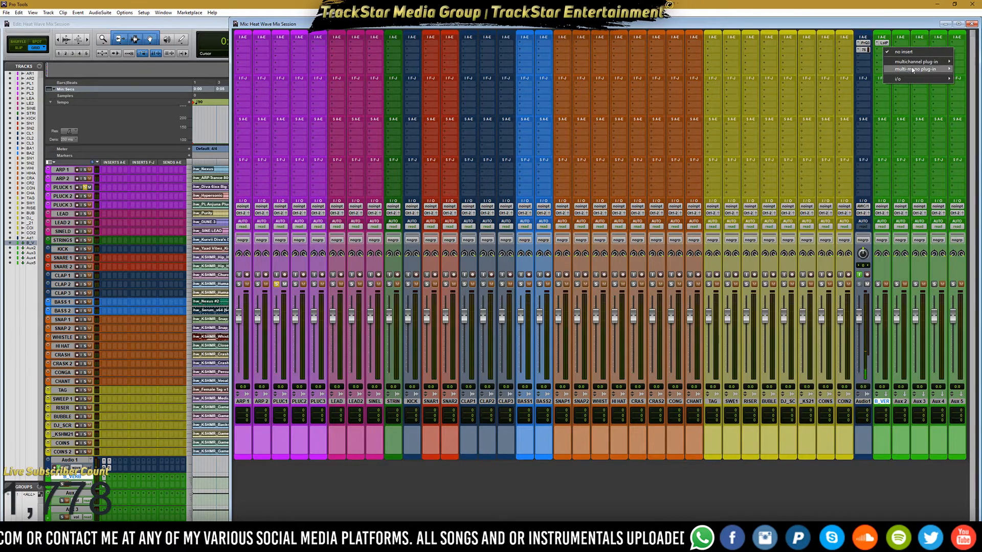
mouse_move(926, 64)
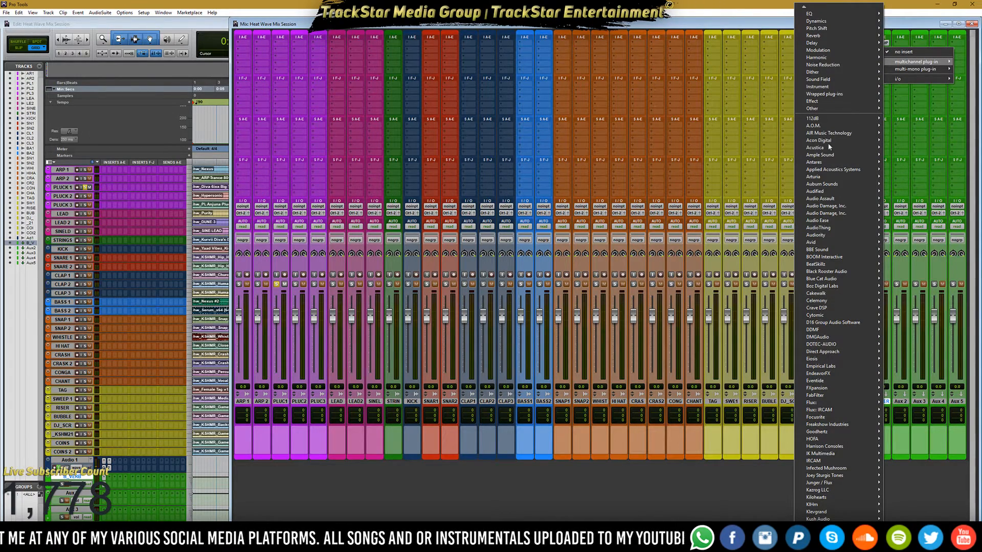
mouse_move(834, 546)
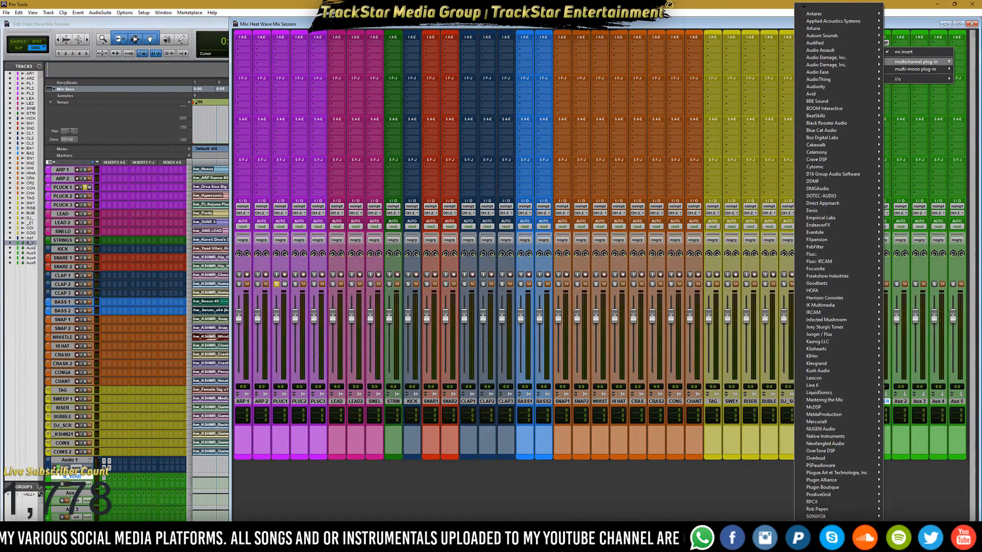
mouse_move(842, 494)
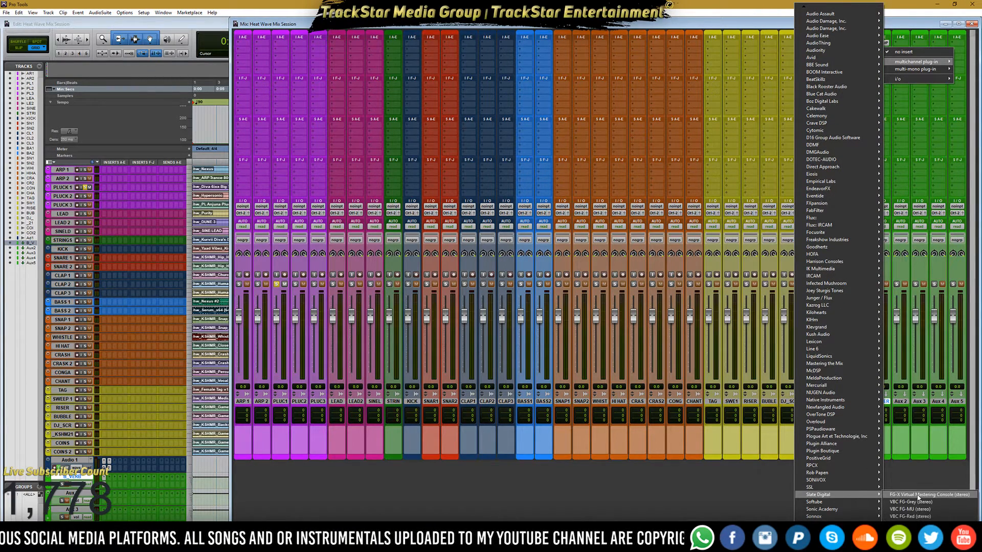
left_click(918, 494)
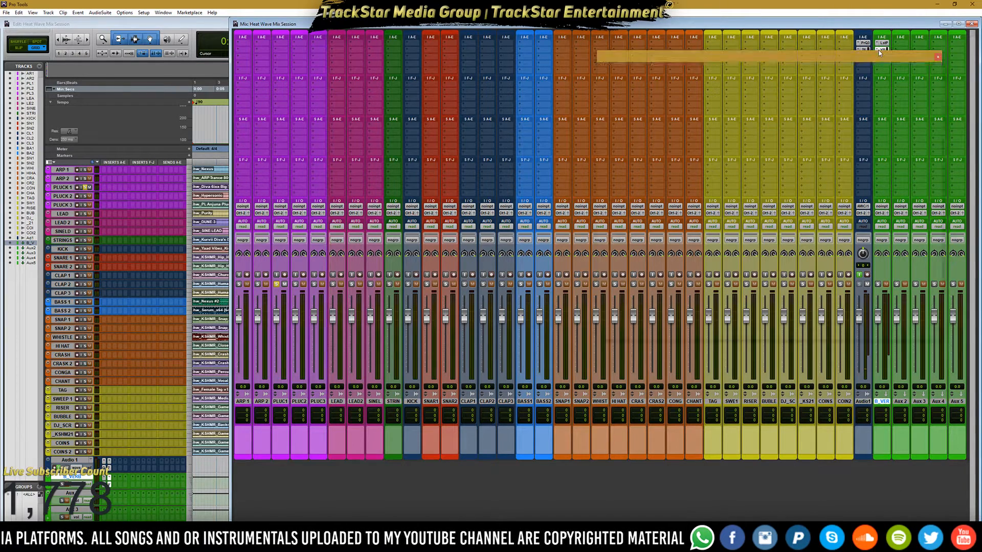
Step: Replace the VBC Rack in B_VERB's second insert slot with the Slate Digital Virtual Mix Rack as a multichannel plug-in
left_click(881, 57)
mouse_move(893, 64)
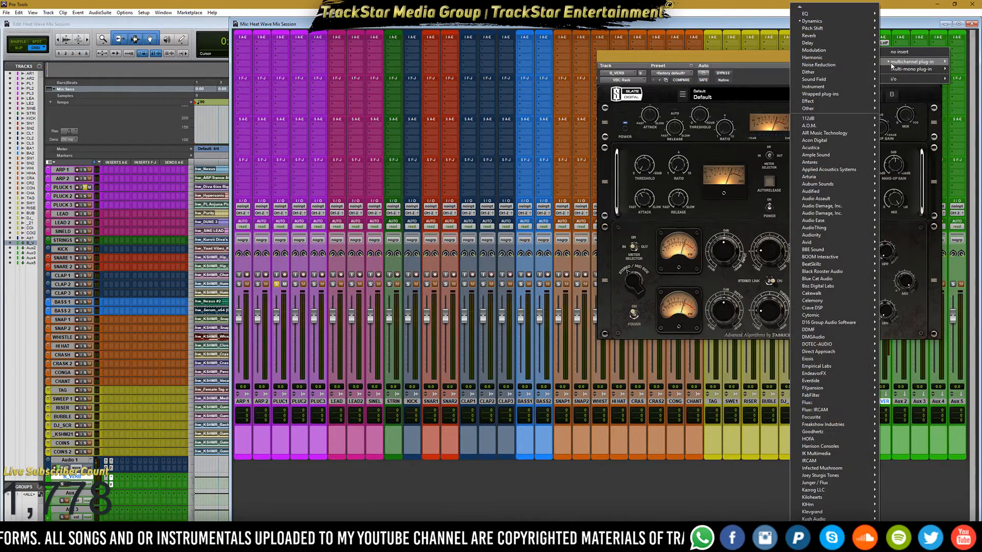
scroll(834, 266, "down", 5)
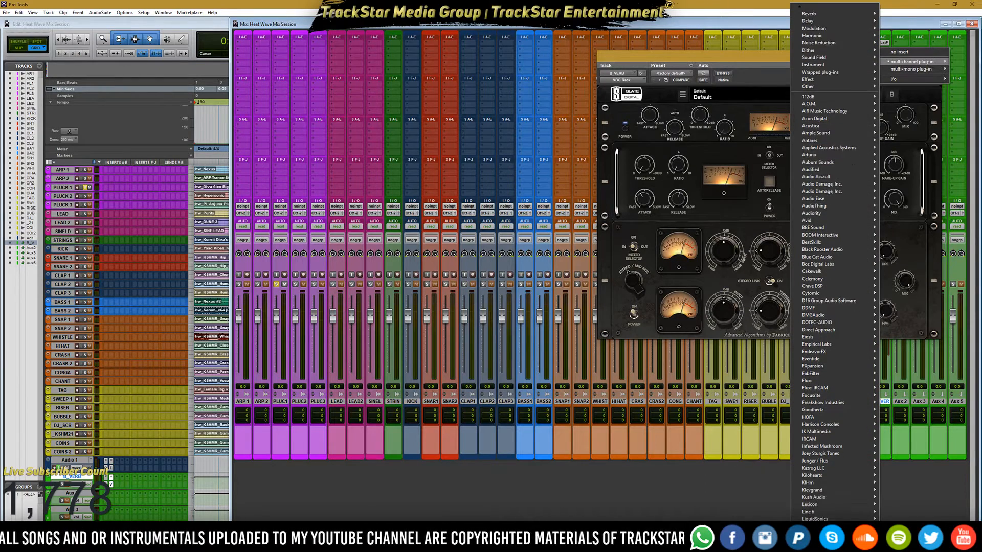
scroll(833, 409, "down", 6)
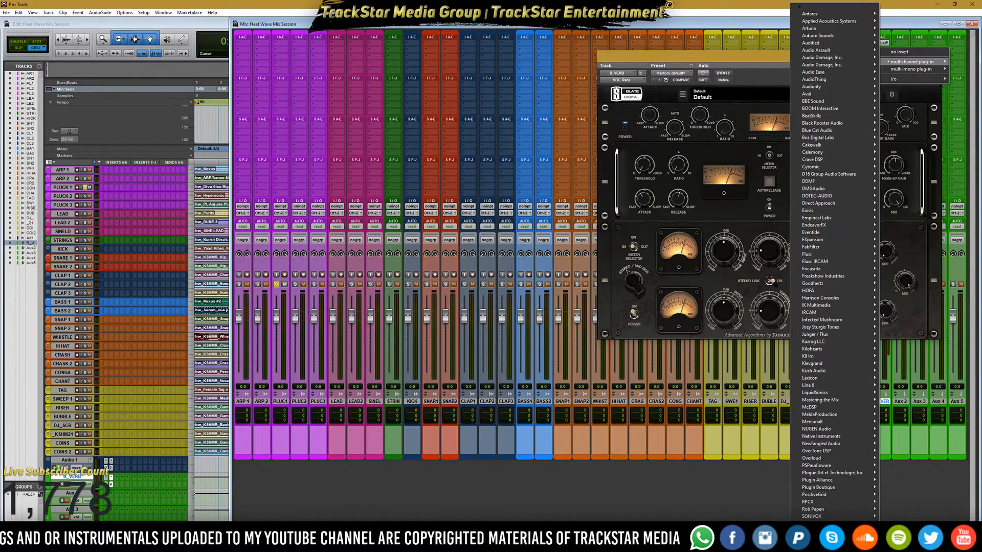
mouse_move(837, 488)
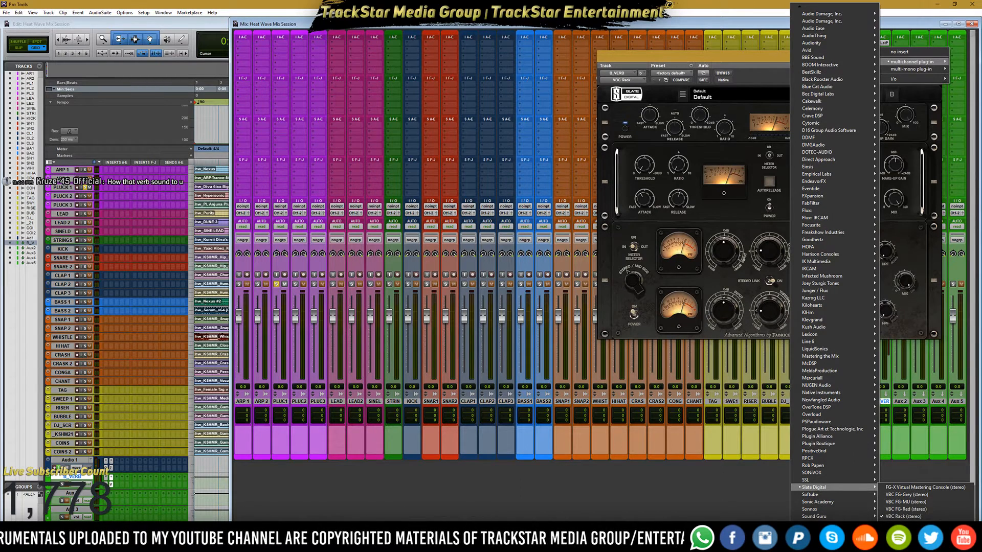
left_click(759, 312)
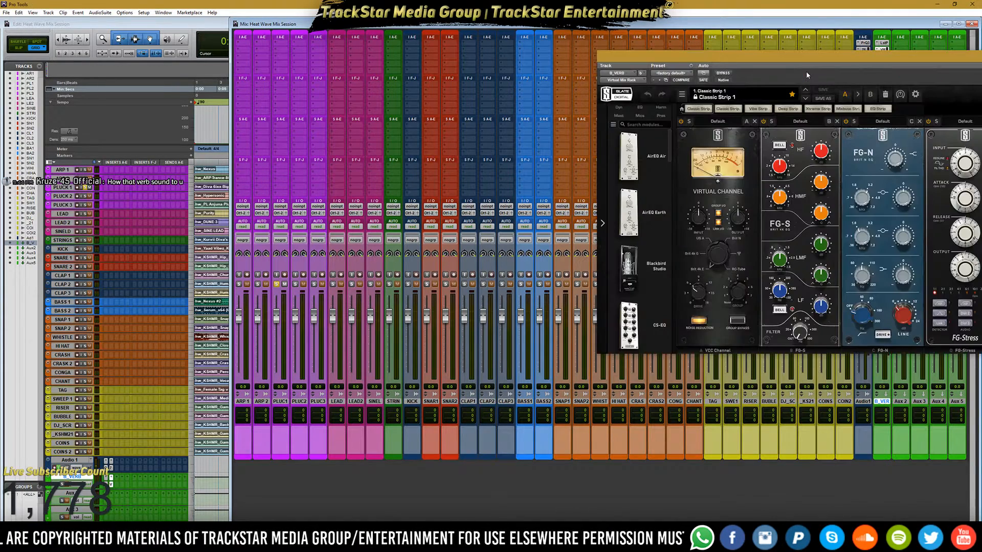
left_click_drag(835, 67, 546, 96)
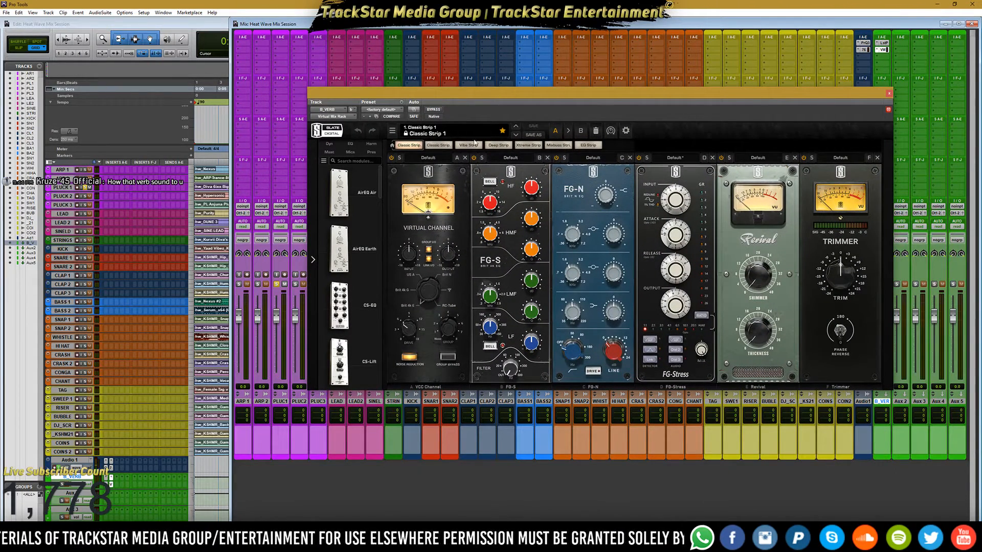
Step: Load the Copy Of Slate user preset from Classic Strip 2 into the Virtual Mix Rack and close the plug-in window
left_click(422, 132)
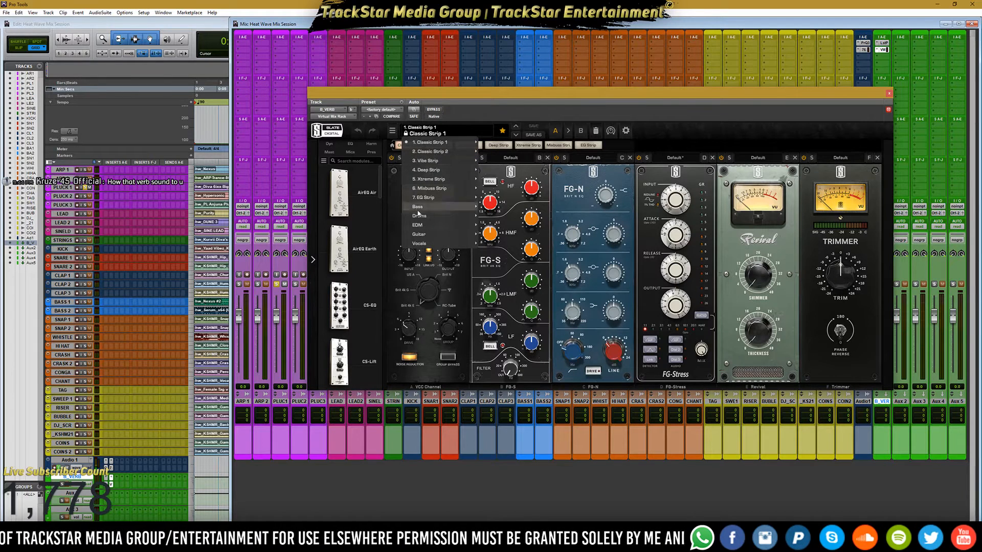
mouse_move(452, 245)
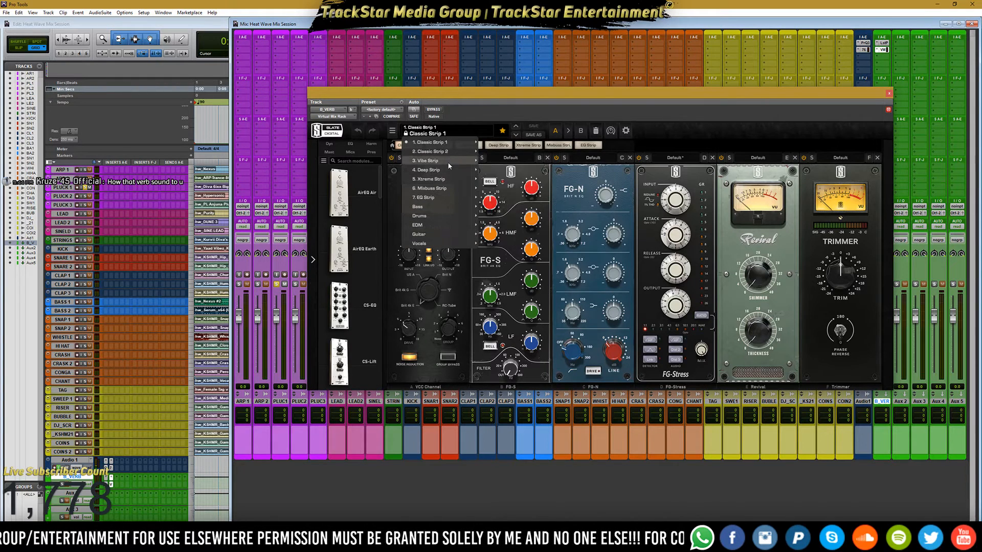
mouse_move(450, 164)
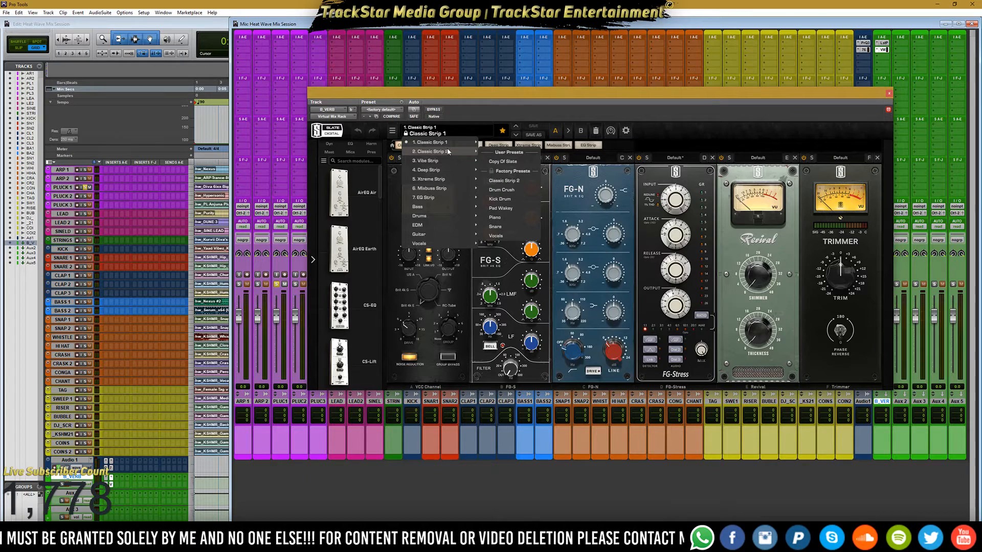
left_click(508, 162)
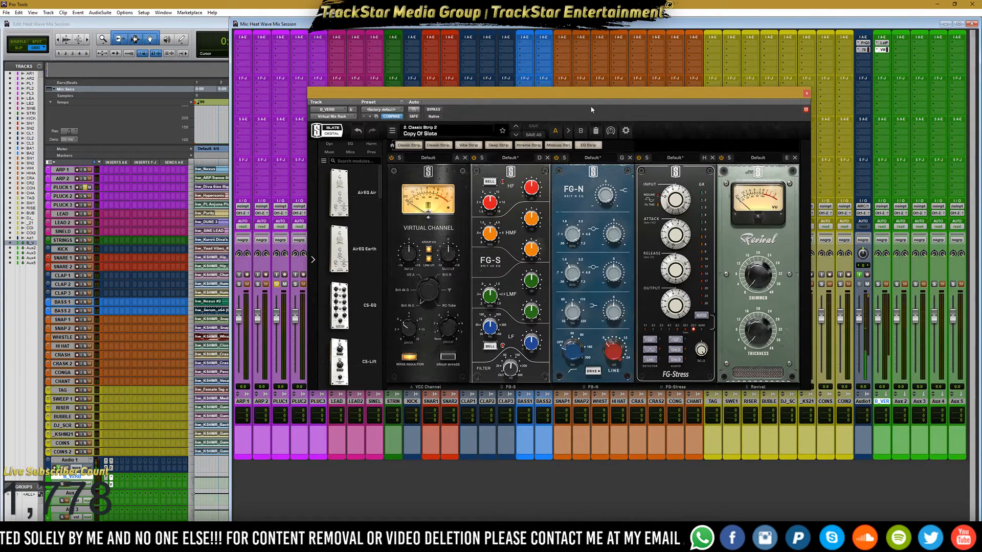
left_click(807, 95)
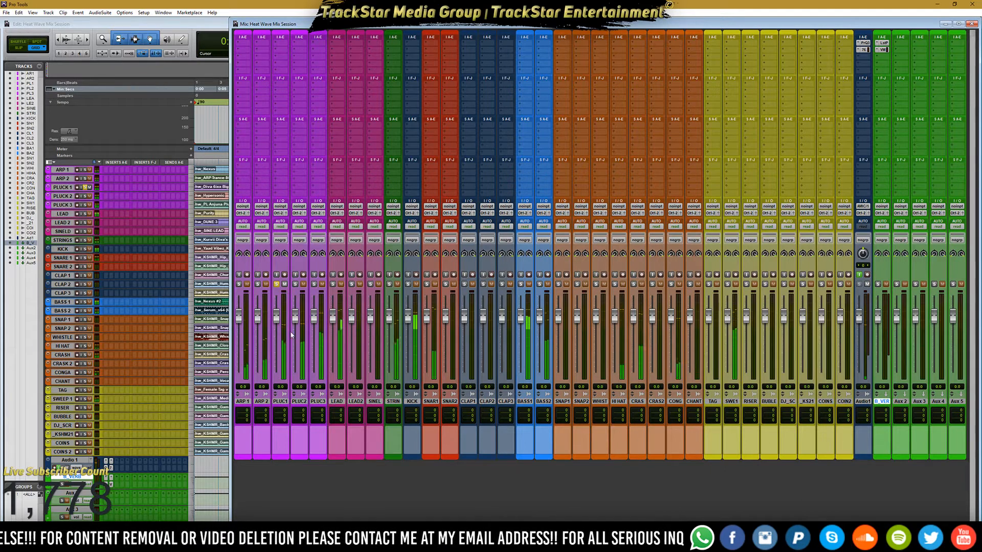
Step: Lower the PLUCK 1 fader slightly and insert Crave EQ as a multichannel plug-in in that track's first insert slot
left_click_drag(277, 318, 279, 324)
left_click(284, 50)
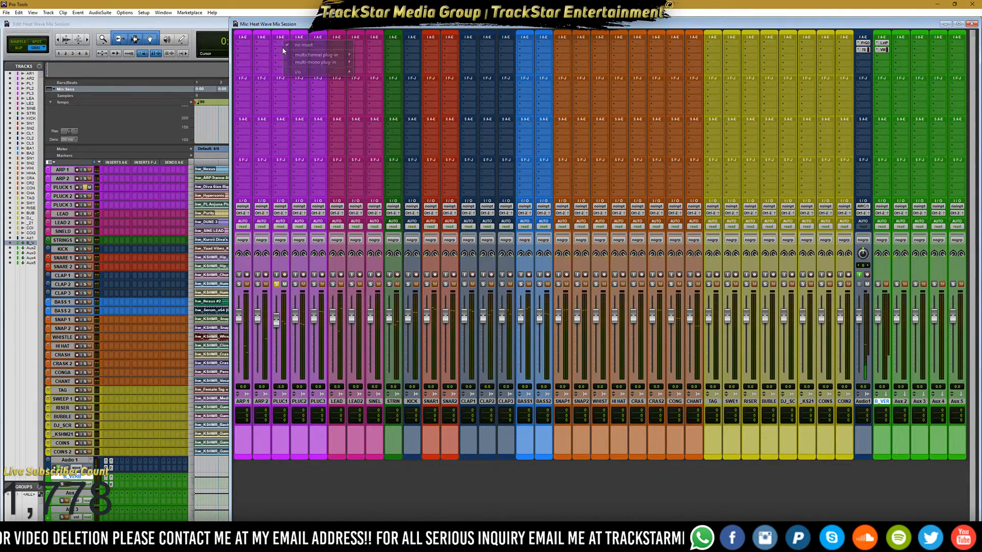
mouse_move(323, 55)
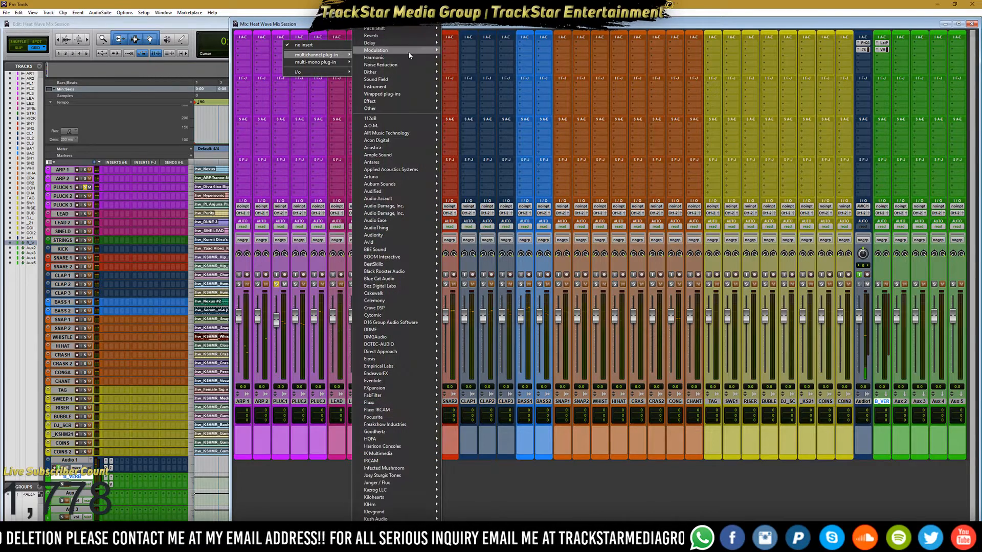
mouse_move(389, 310)
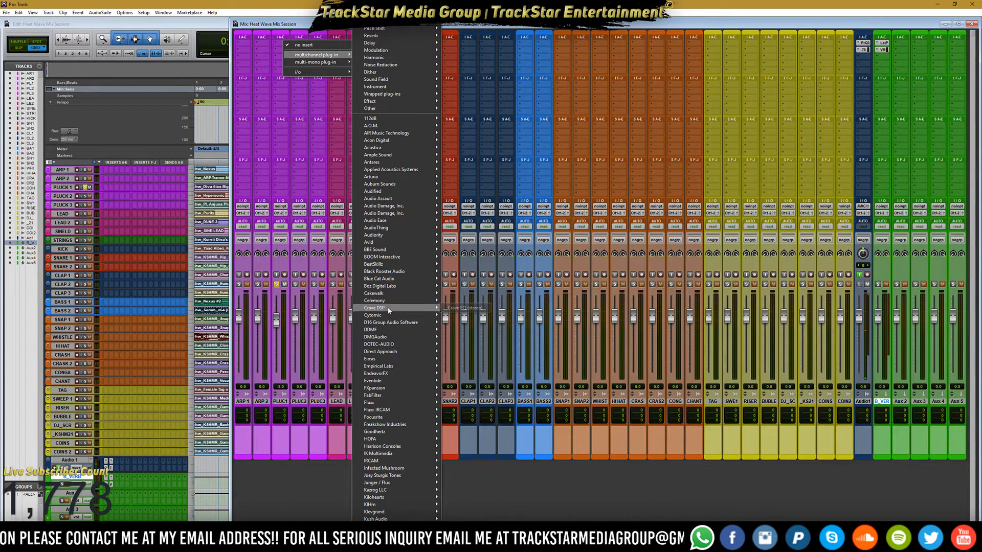
left_click(448, 308)
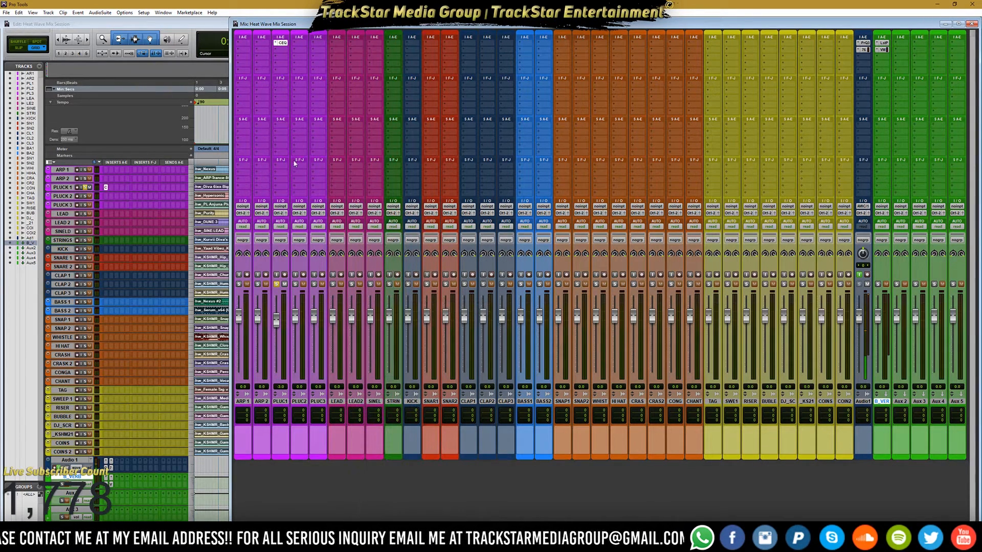
left_click_drag(497, 96, 661, 167)
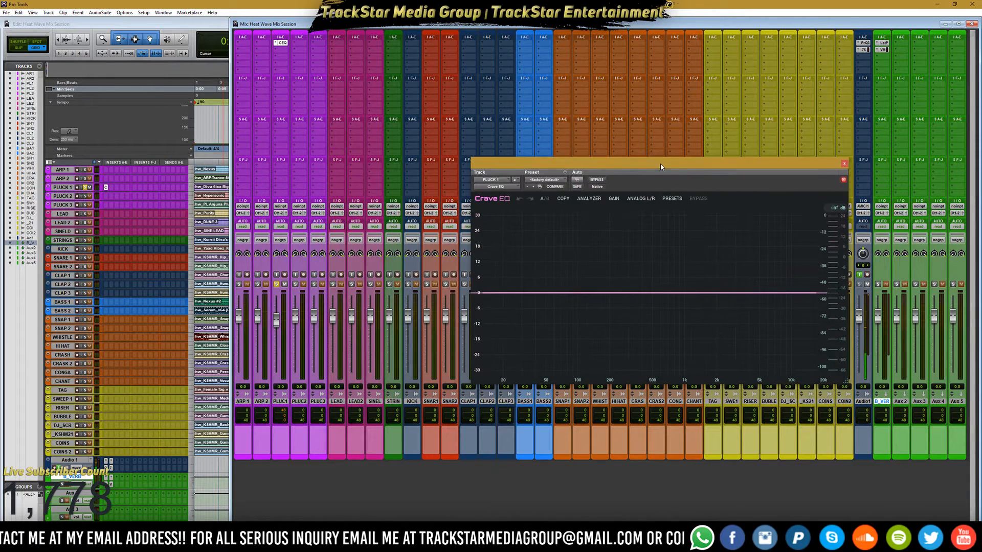
Step: Add a 48 dB/octave low-cut band to PLUCK 1's EQ at about 57 Hz with a Q of about 0.82
double_click(488, 294)
right_click(488, 295)
mouse_move(522, 299)
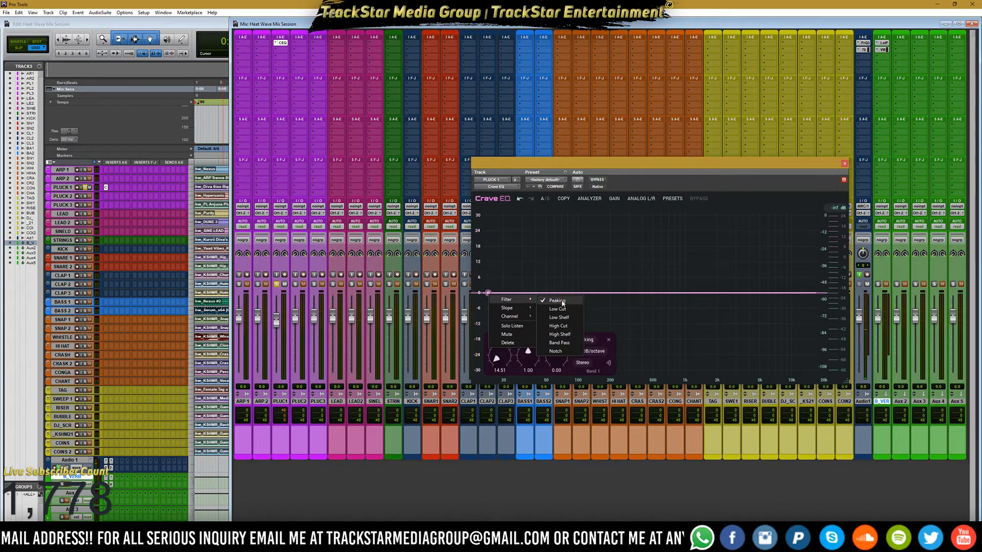
left_click(567, 301)
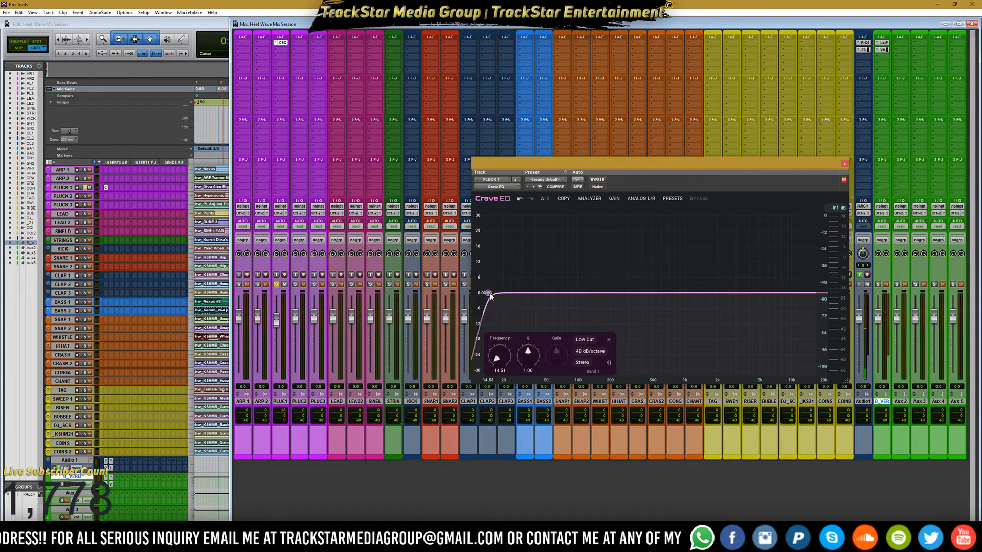
left_click_drag(488, 294, 552, 302)
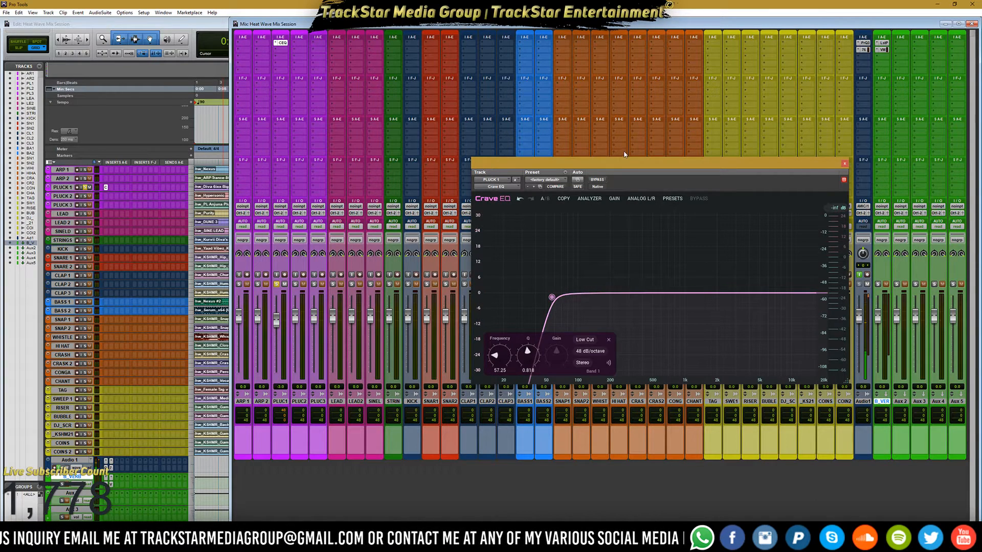
Step: Play the session and raise PLUCK 1's low cut to about 187 Hz with a Q of 0.76
left_click_drag(624, 153, 631, 215)
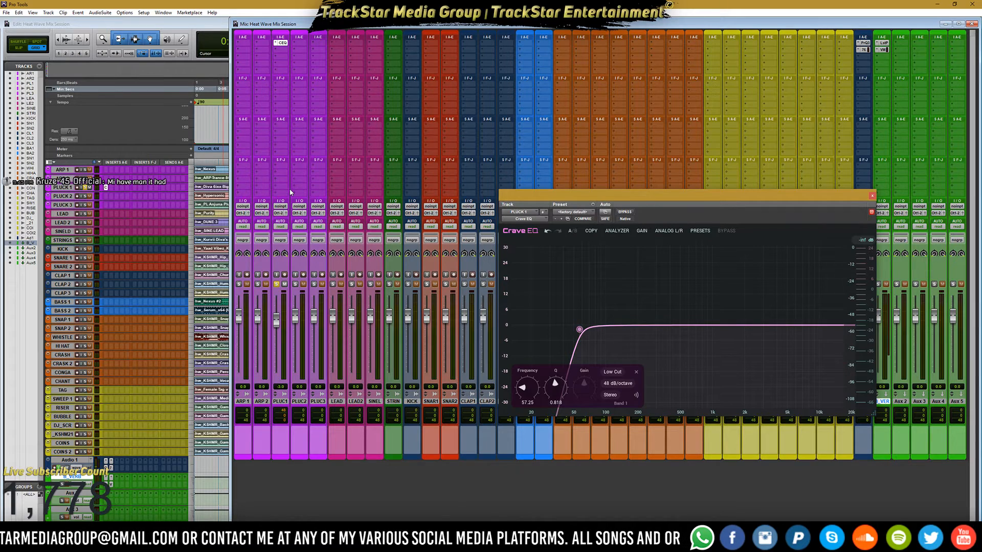
key("space")
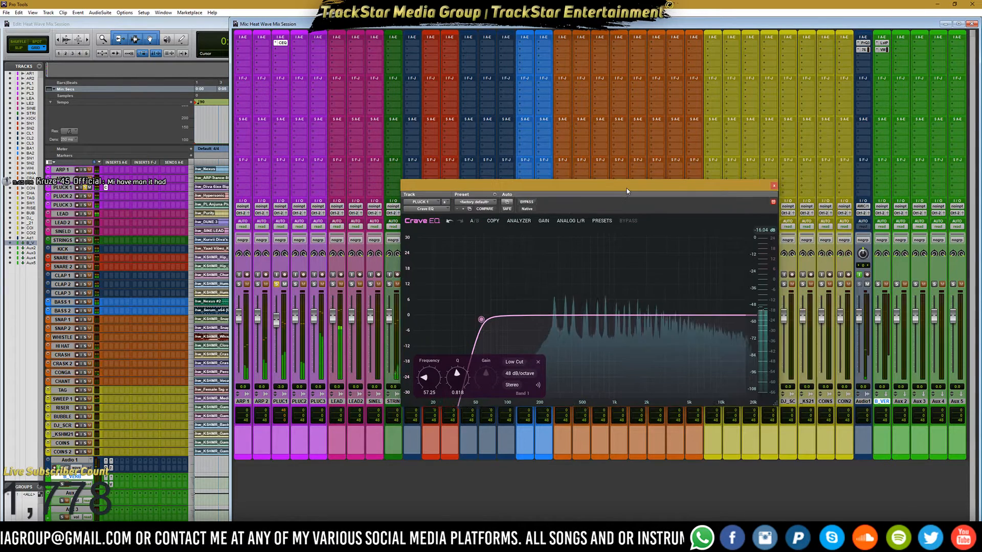
left_click_drag(726, 198, 626, 188)
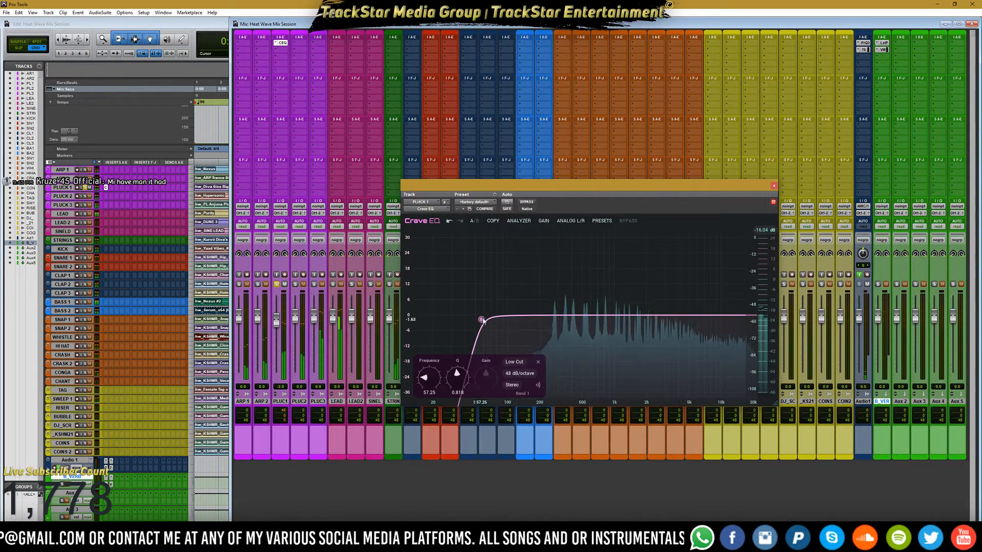
left_click_drag(481, 320, 537, 321)
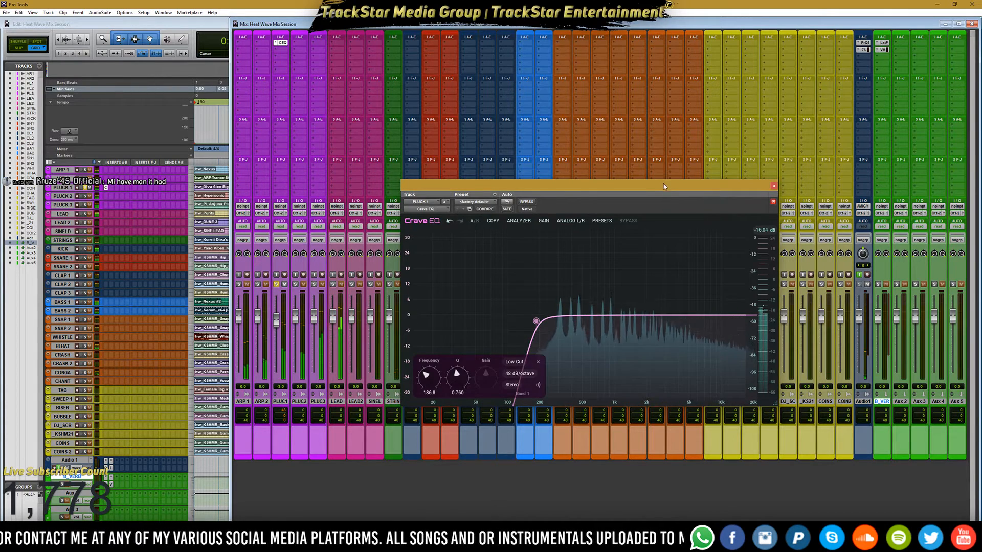
left_click_drag(664, 183, 752, 188)
left_click(512, 203)
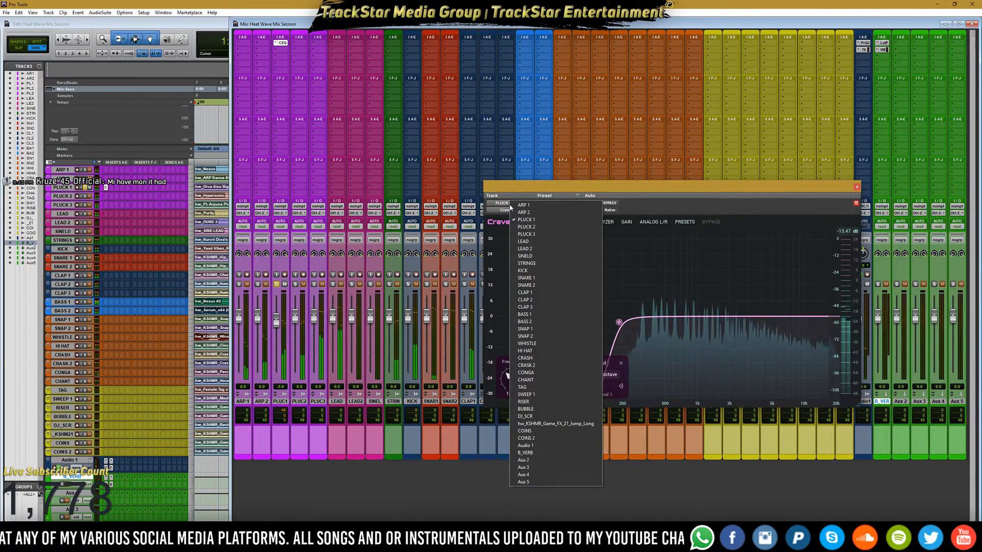
left_click(594, 204)
left_click(503, 203)
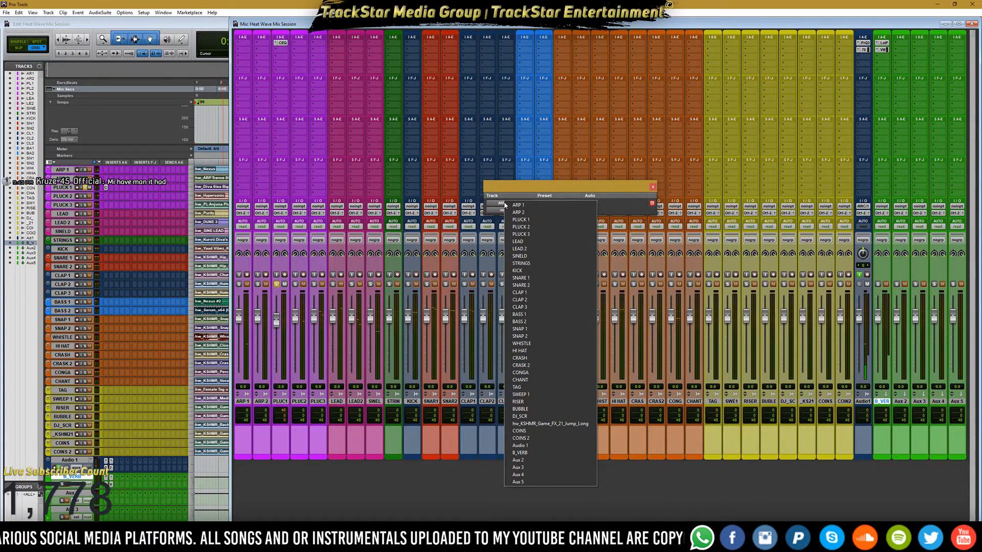
left_click(536, 189)
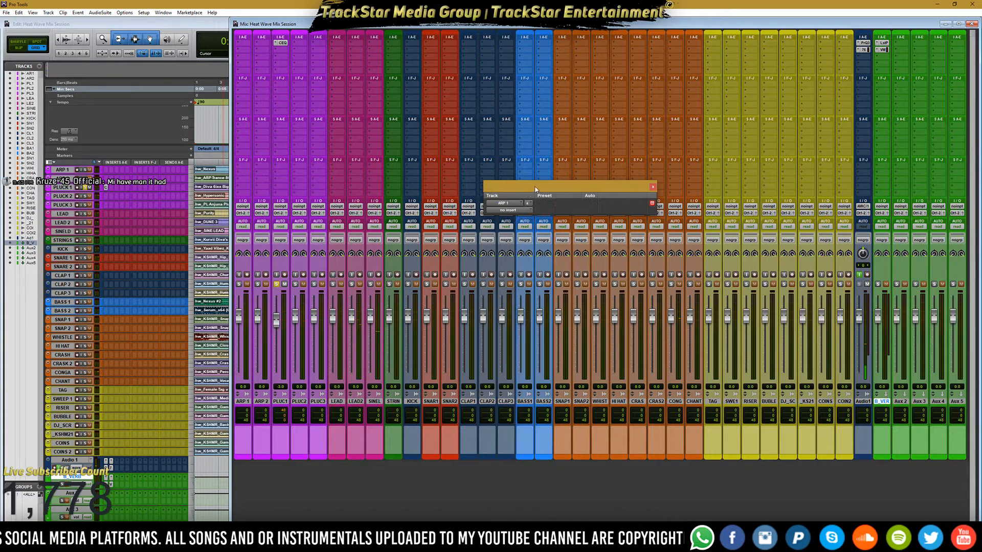
left_click(504, 203)
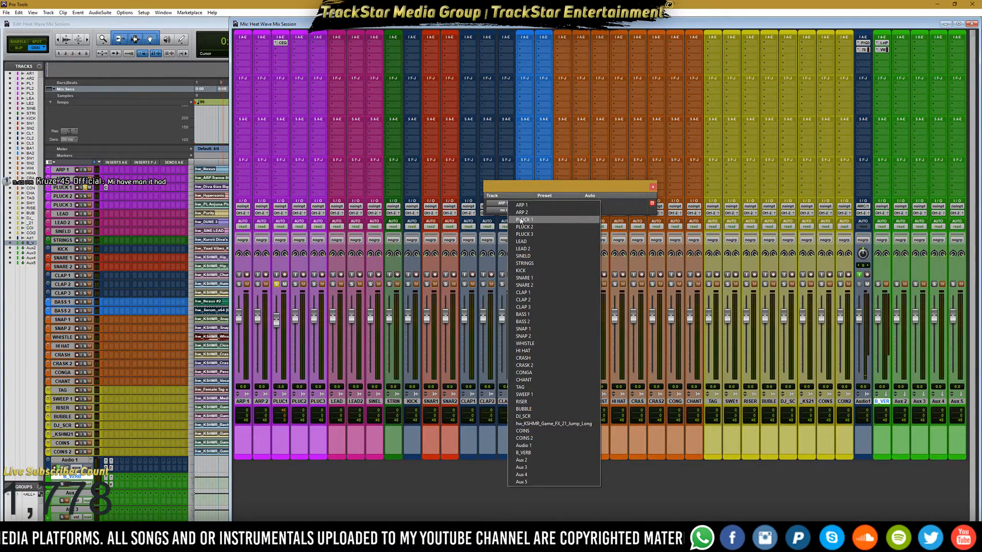
left_click(524, 220)
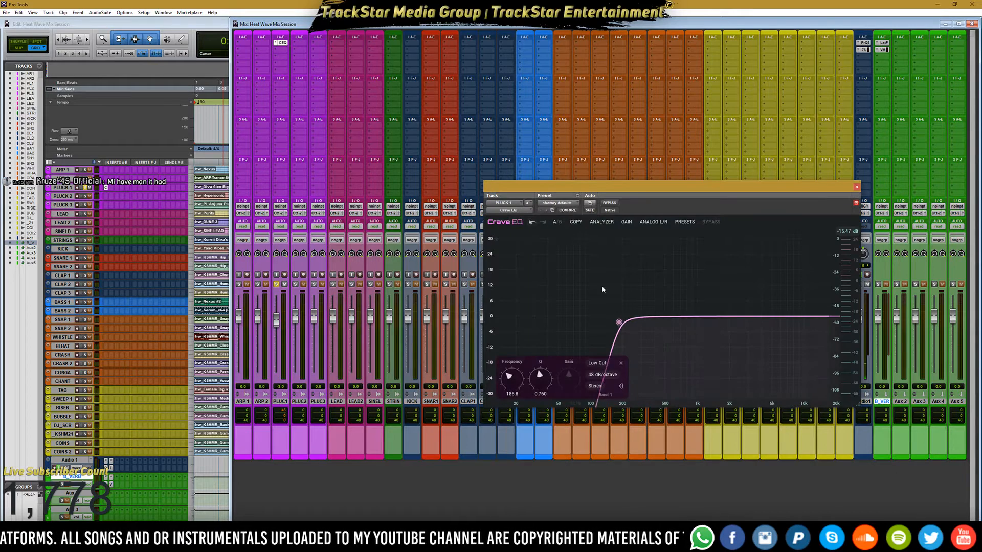
Step: Add a 12 dB/octave high-shelf band to PLUCK 1's EQ at about 4433 Hz with 1.78 dB of gain
double_click(802, 315)
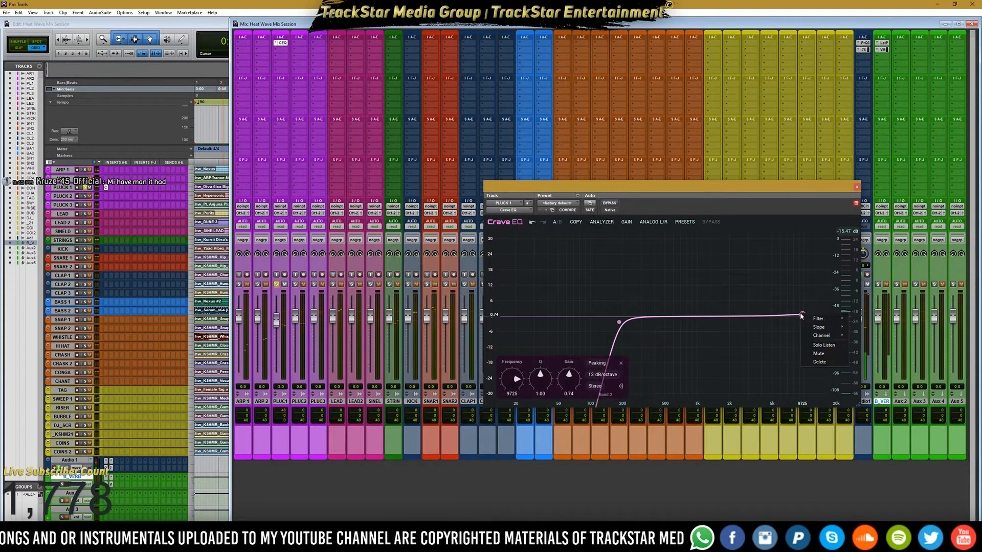
mouse_move(836, 320)
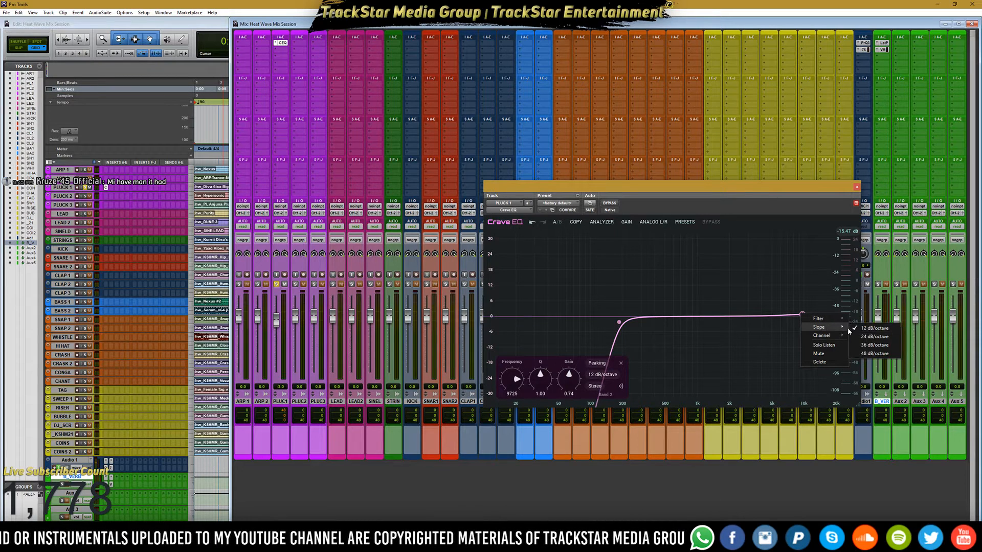
left_click(871, 353)
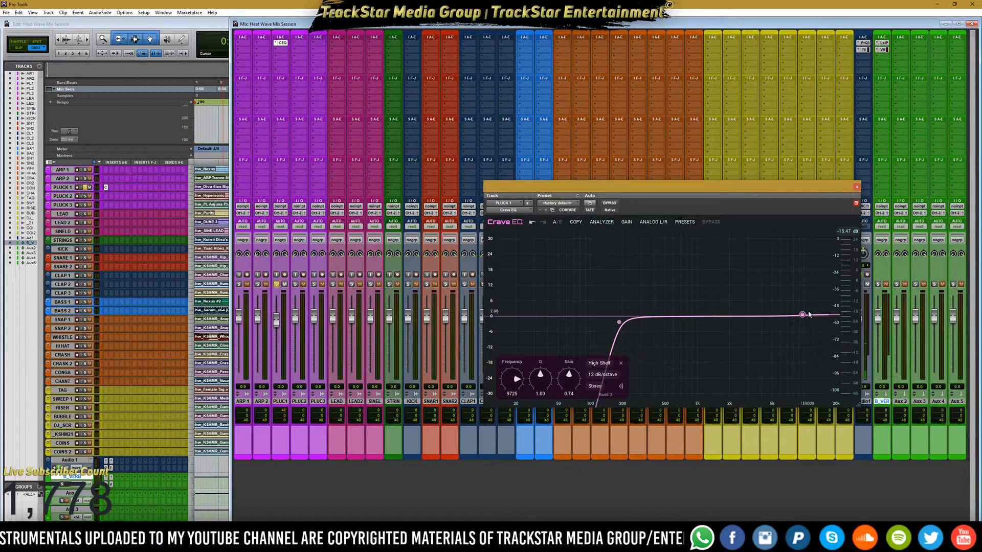
left_click_drag(802, 315, 772, 314)
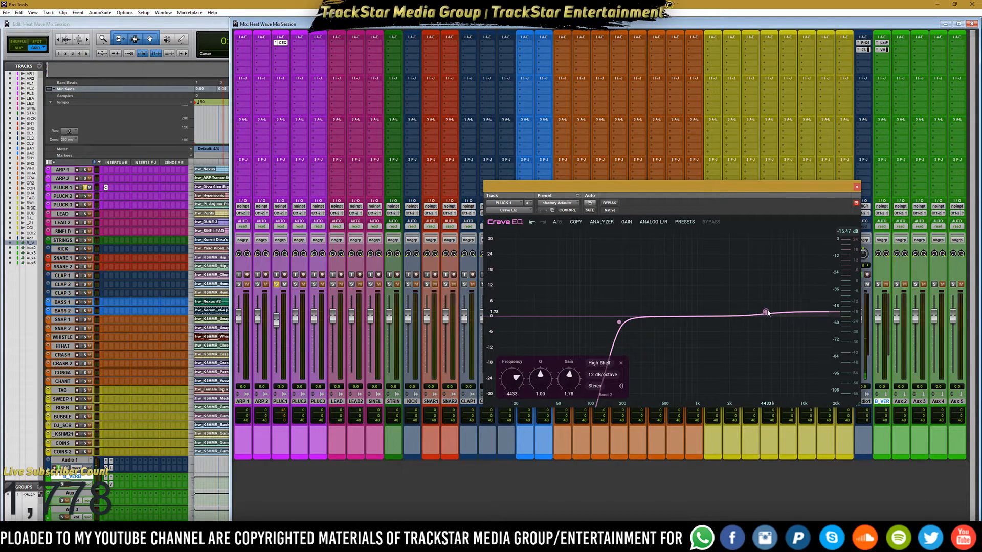
Step: Play the session and move PLUCK 1's high shelf to about 2956 Hz with 4.46 dB of gain
left_click_drag(734, 194, 773, 187)
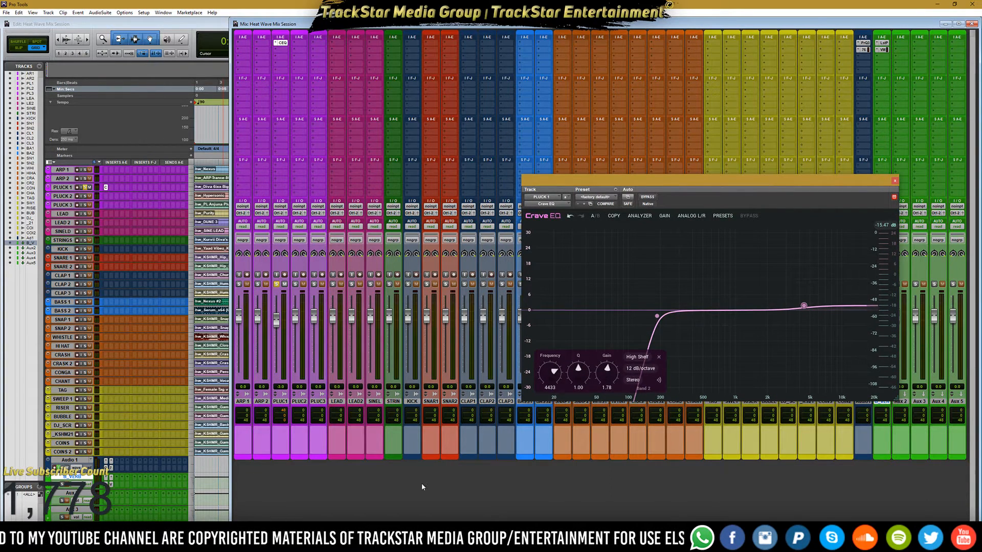
key("space")
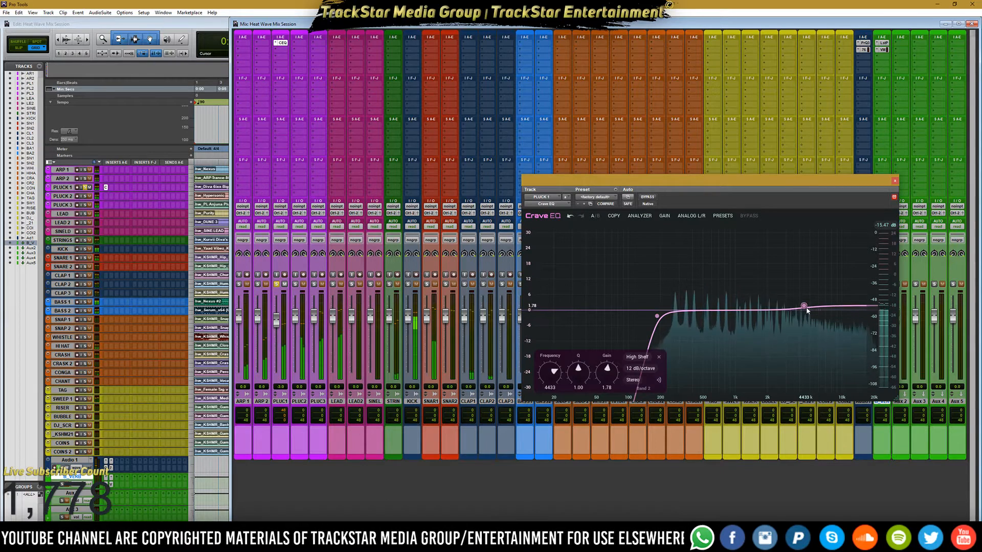
mouse_move(806, 310)
left_mouse_down()
mouse_move(806, 262)
mouse_move(782, 197)
mouse_move(788, 305)
left_mouse_up()
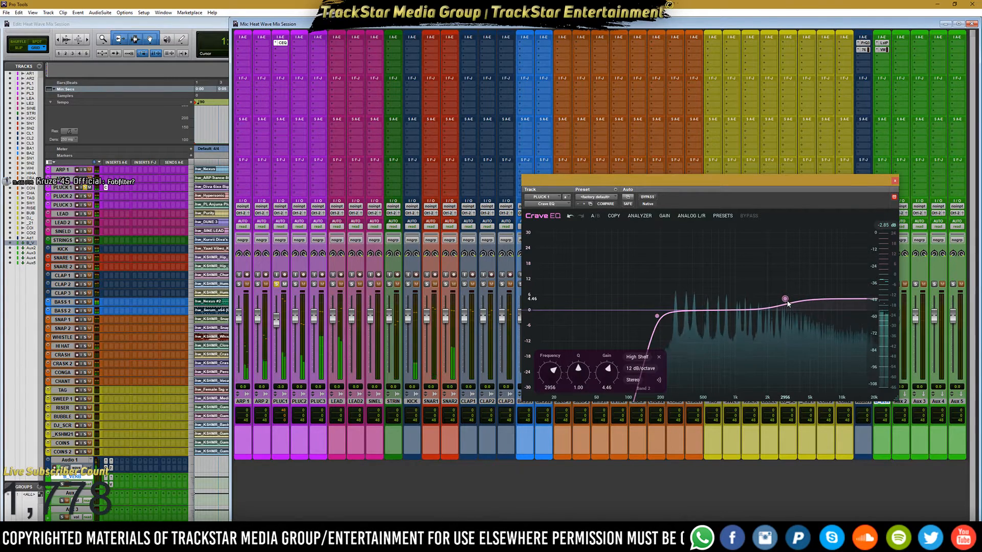
Step: Close the Crave EQ, lower the PLUCK 1 fader to about -3.2 dB, and resume playback
left_click(894, 181)
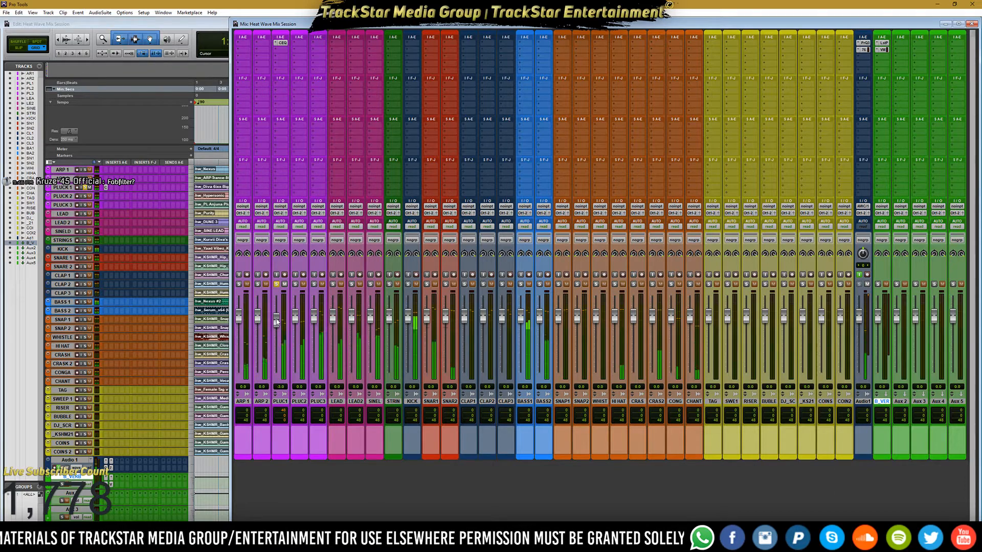
left_click_drag(277, 321, 277, 323)
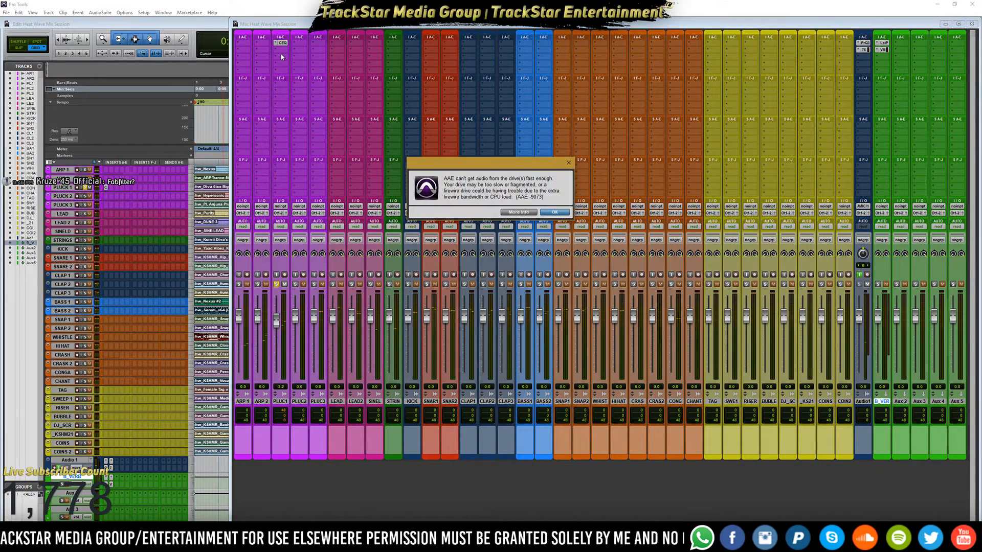
left_click(558, 213)
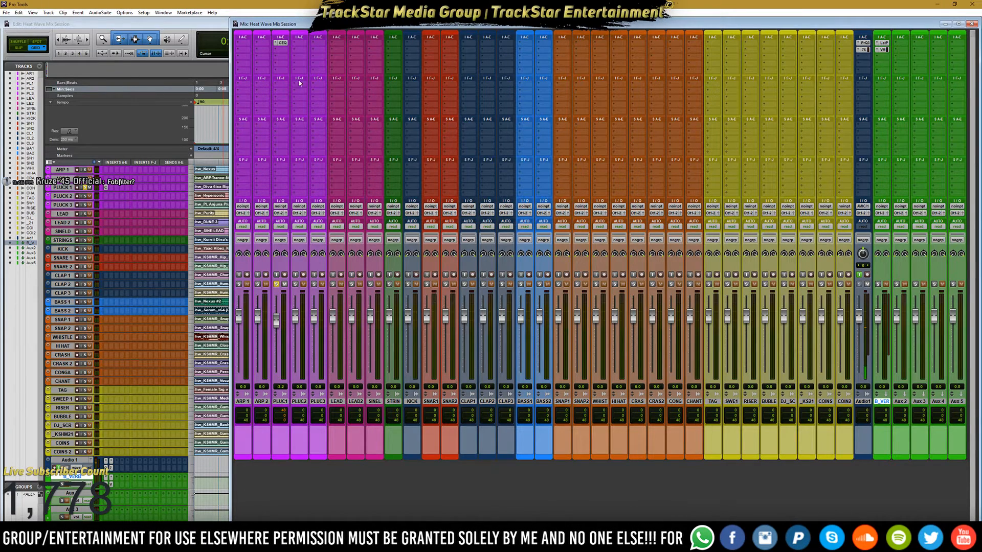
key("space")
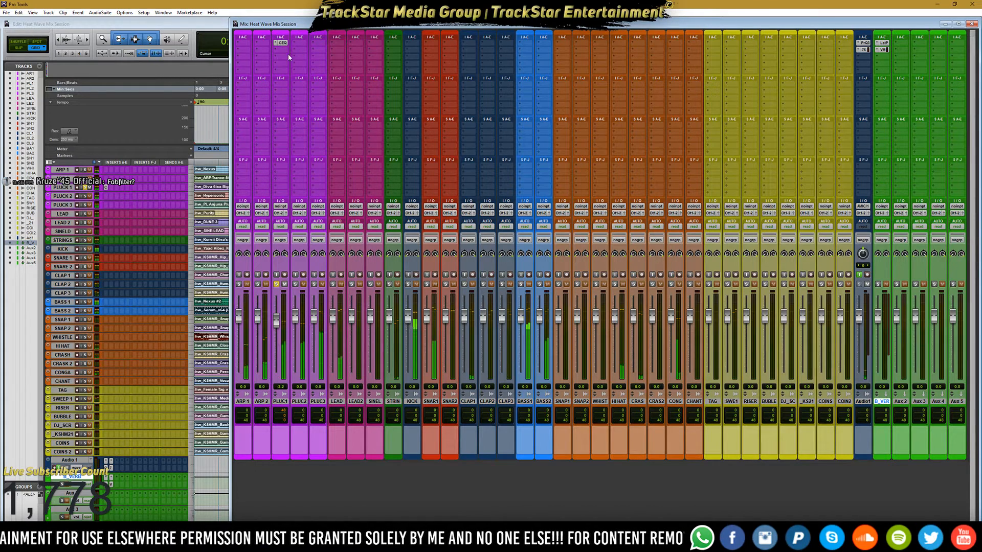
Step: Insert the A.O.M. Stereo Imager D as a multichannel plug-in below the EQ on PLUCK 1
left_click(275, 55)
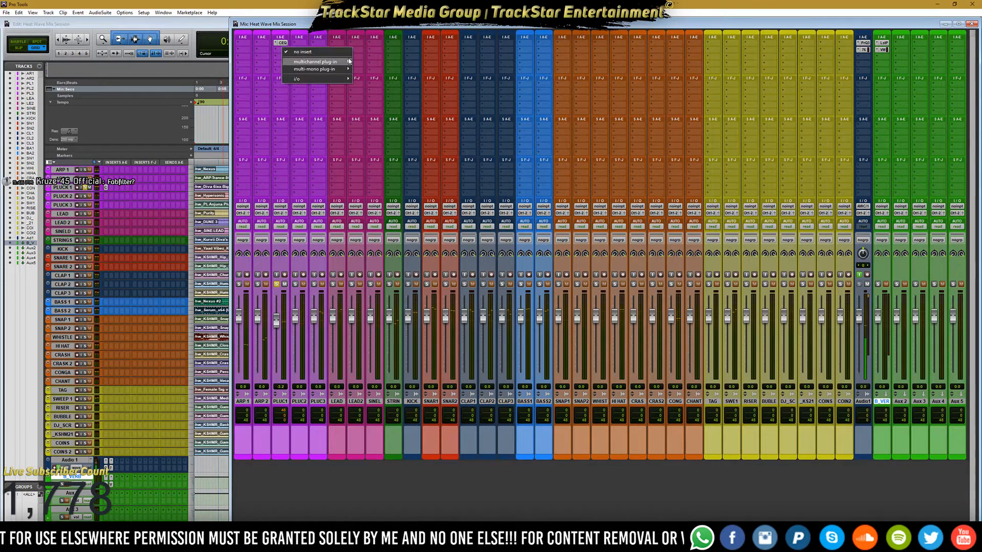
mouse_move(344, 66)
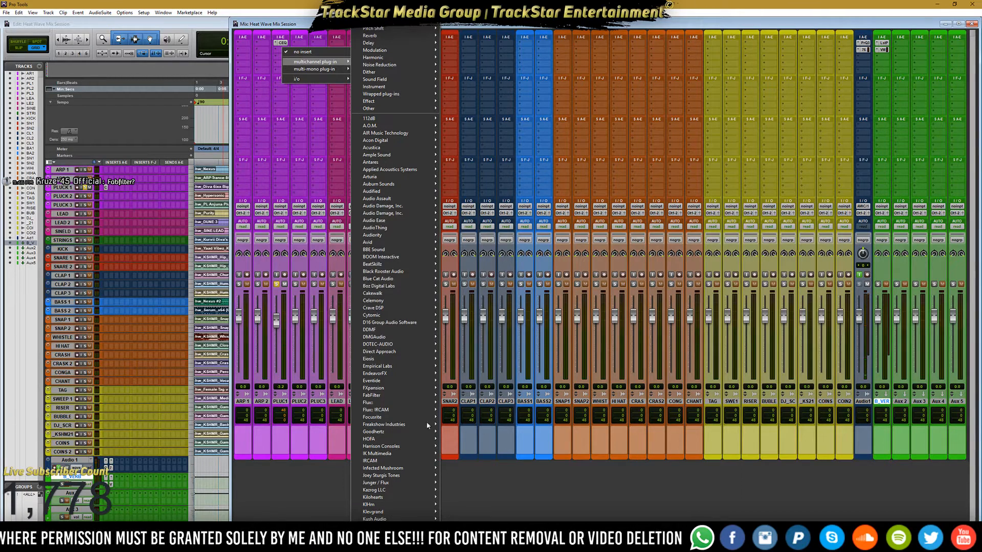
mouse_move(404, 79)
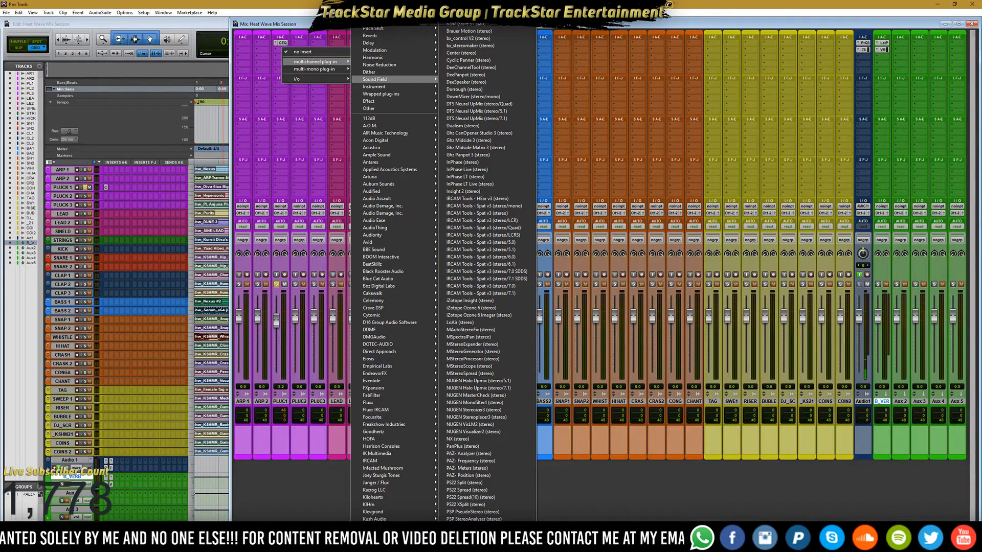
scroll(475, 519, "down", 5)
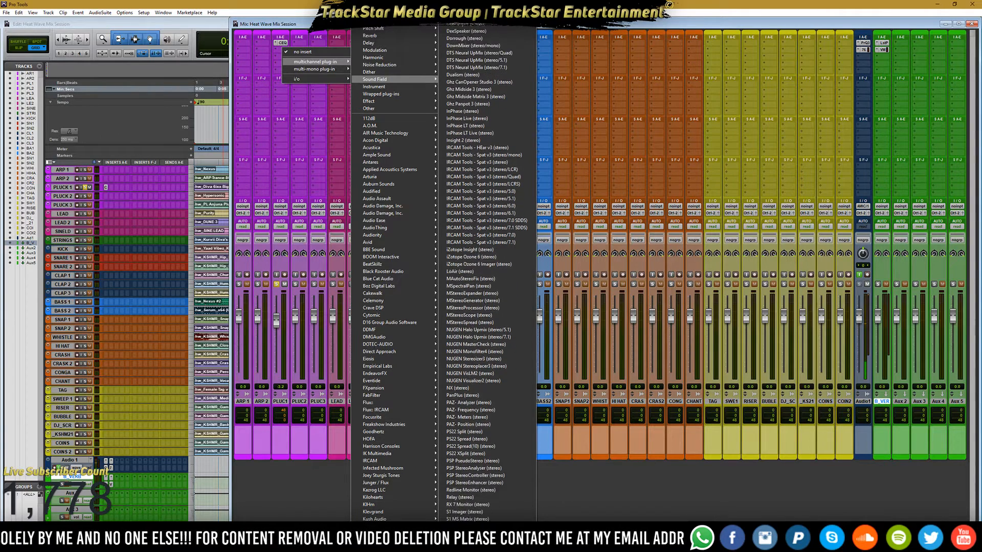
left_click(476, 519)
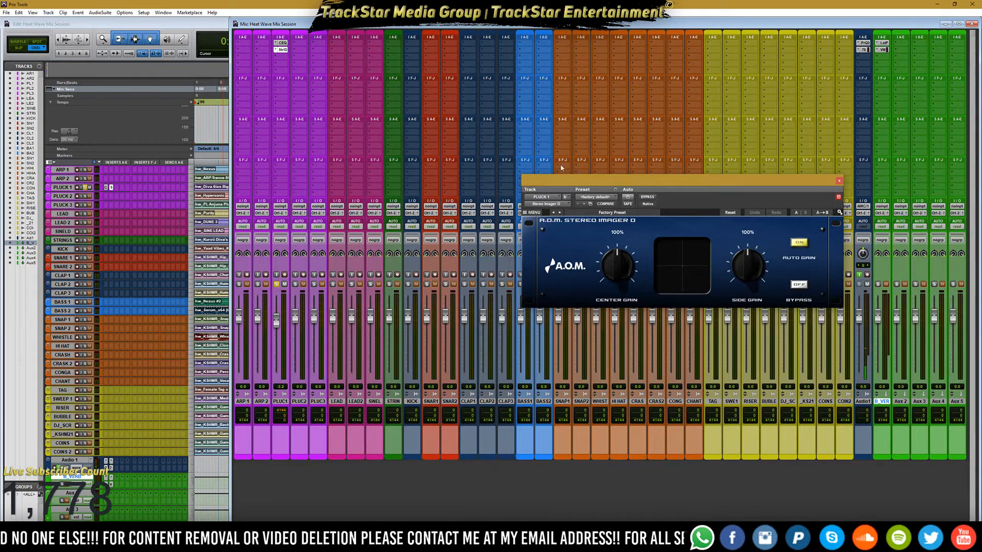
Step: Replace the A.O.M. imager on PLUCK 1 with the multichannel S1 Imager (stereo)
left_click(280, 49)
mouse_move(307, 61)
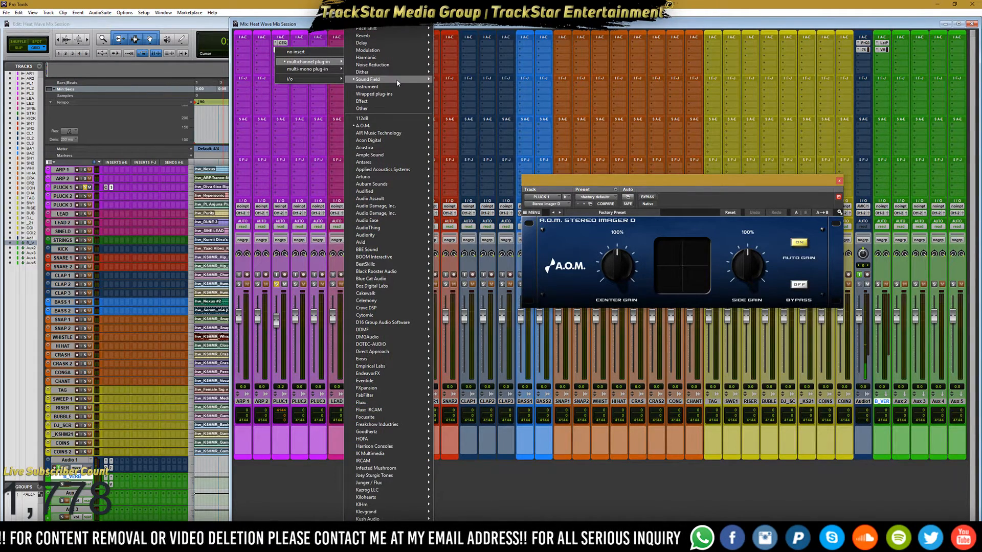
mouse_move(369, 79)
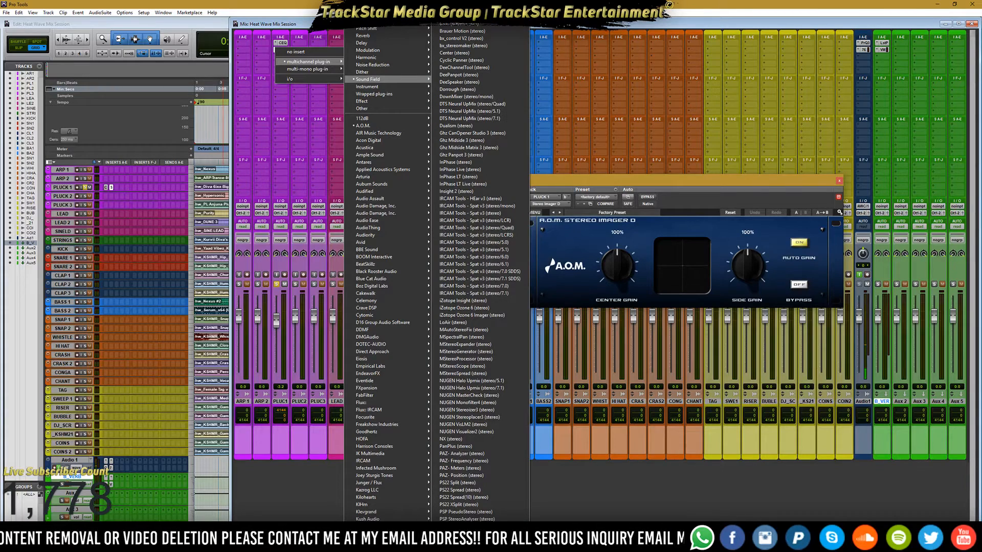
mouse_move(480, 547)
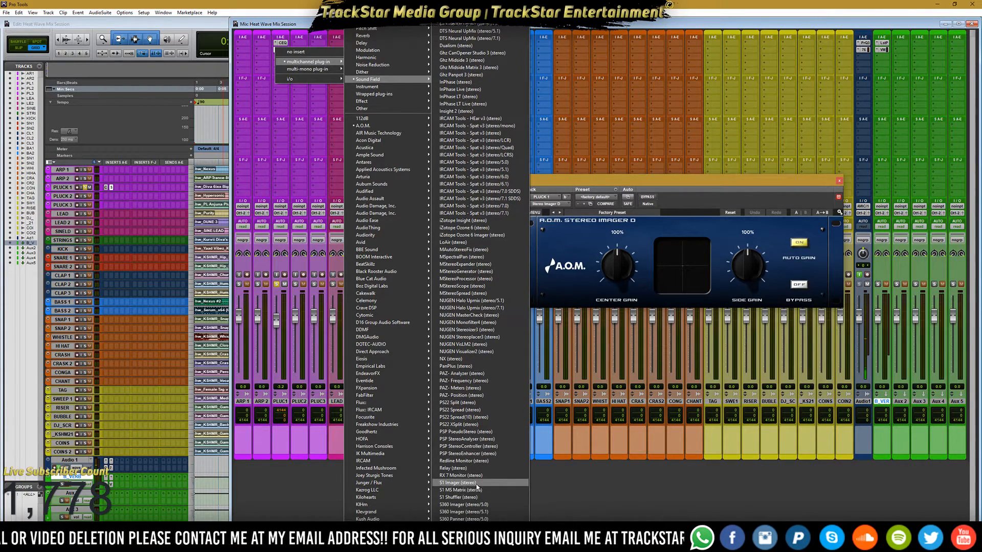
left_click(472, 484)
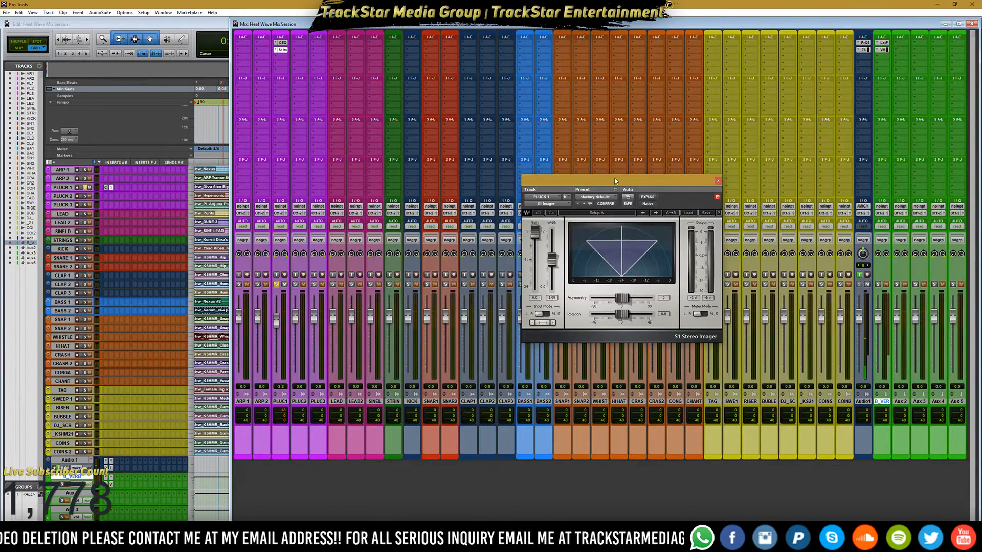
Step: Set the S1 Stereo Imager's width on PLUCK 1 to 1.3
left_click_drag(614, 180, 594, 85)
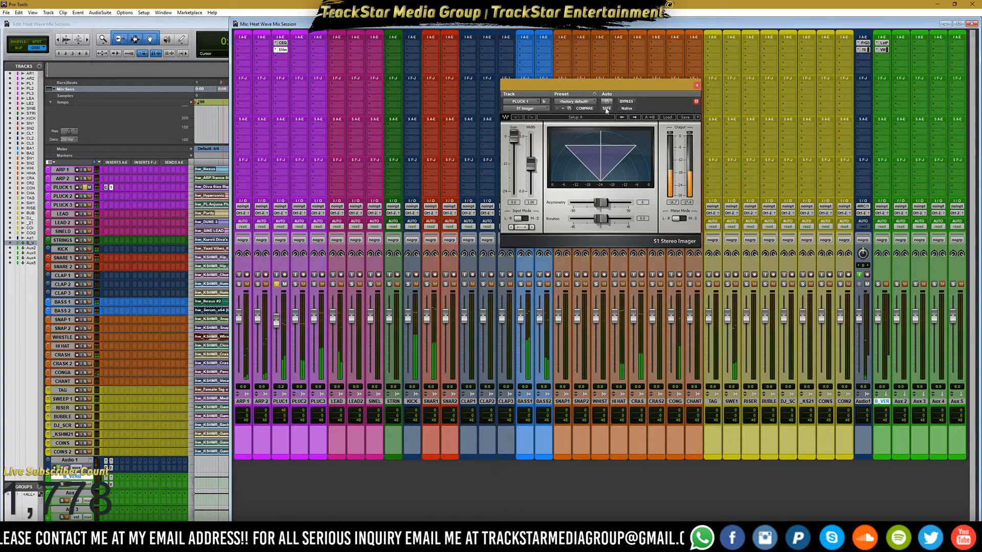
left_click(535, 167)
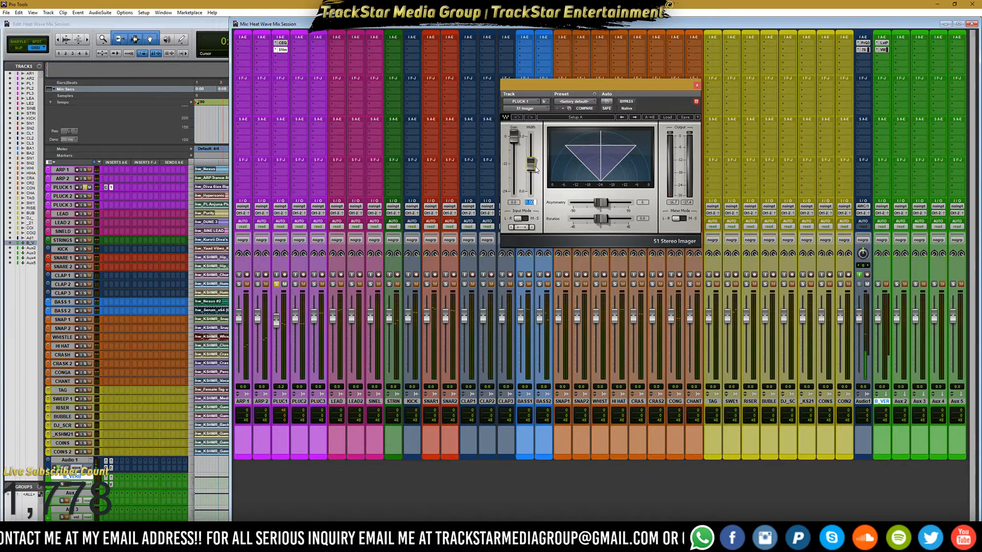
type("1.3")
key("Return")
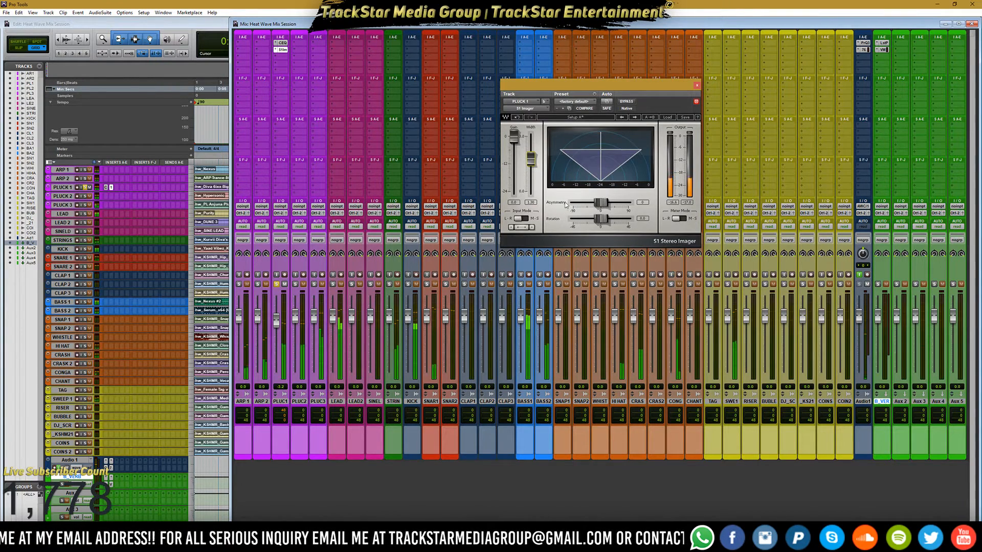
Step: Adjust the low cut in PLUCK 1's Crave EQ to about 209.7 Hz and close the plug-in
left_click(281, 42)
left_click_drag(635, 221, 641, 220)
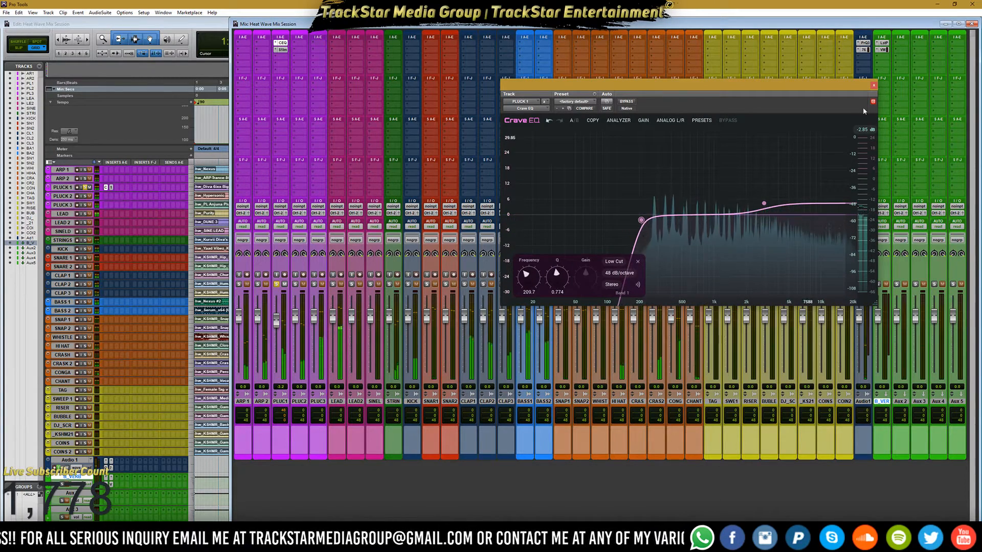
left_click(874, 87)
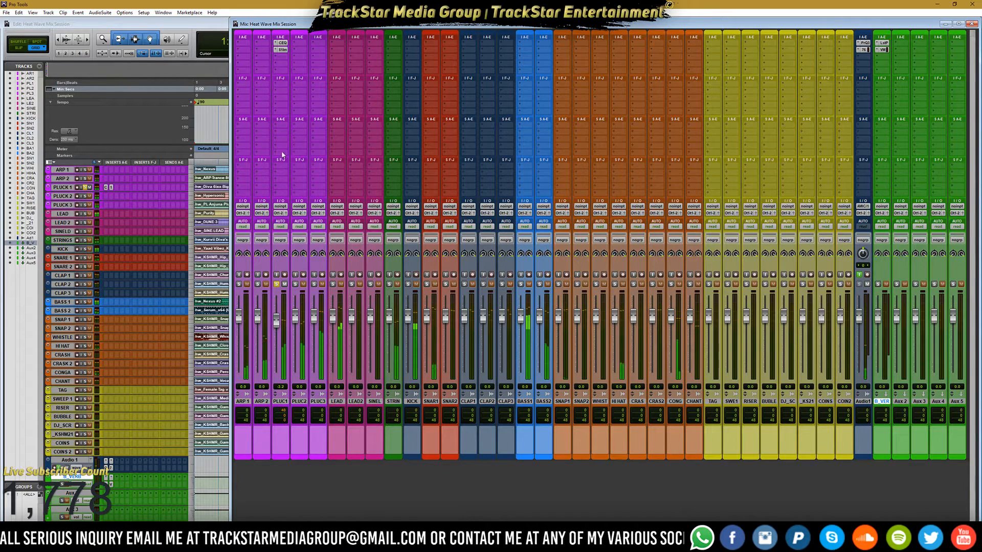
Step: Assign Bus 21-22 (Stereo) as the input of the reverb aux track
left_click(280, 127)
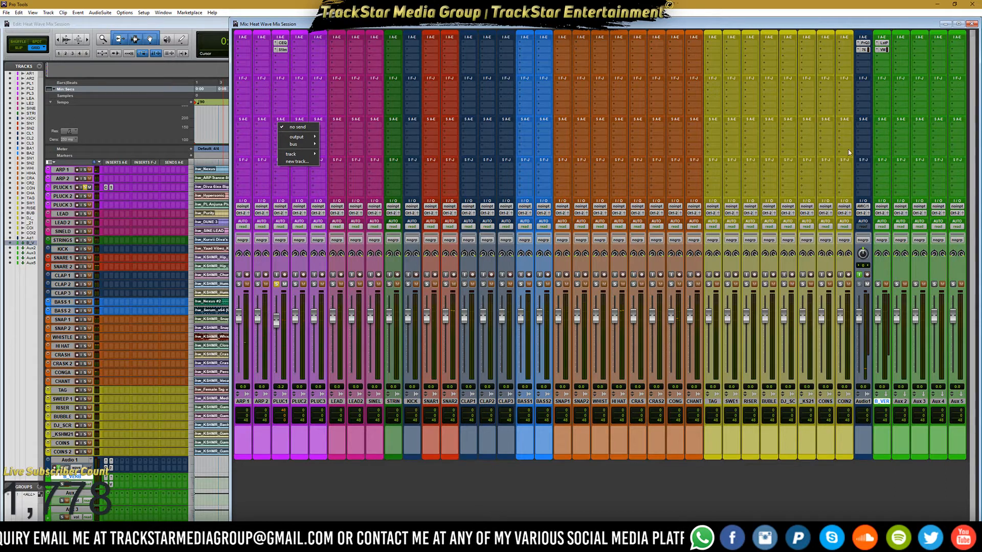
left_click(884, 207)
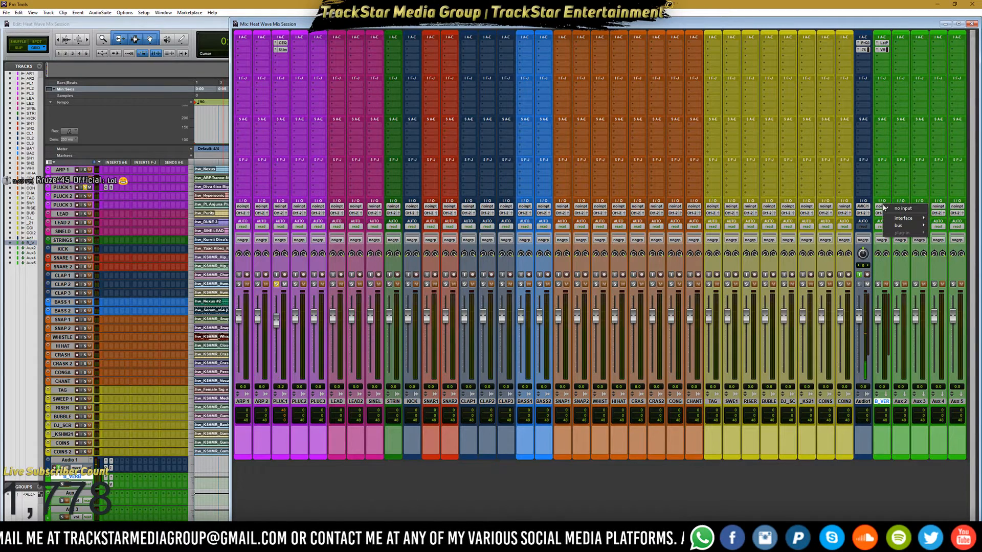
mouse_move(909, 225)
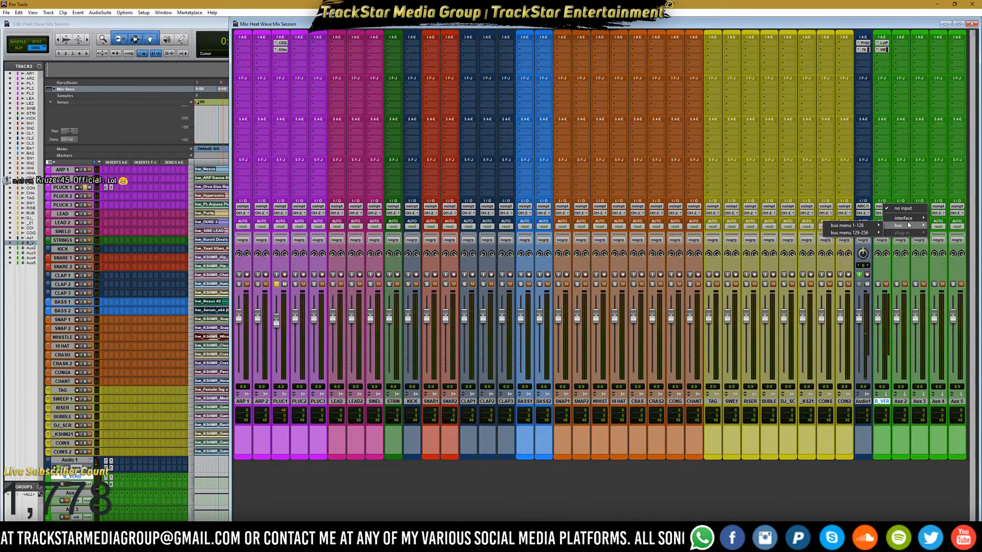
mouse_move(870, 227)
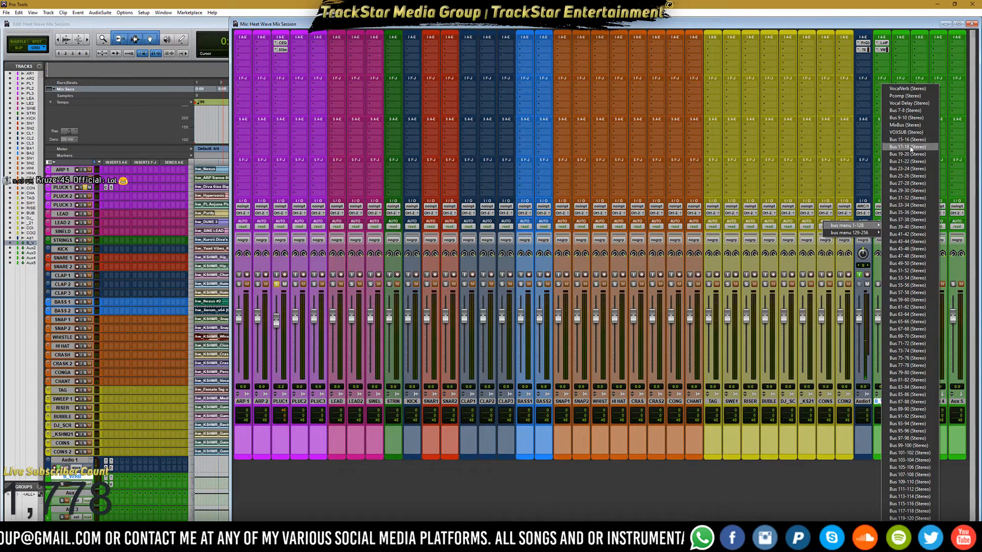
left_click(896, 161)
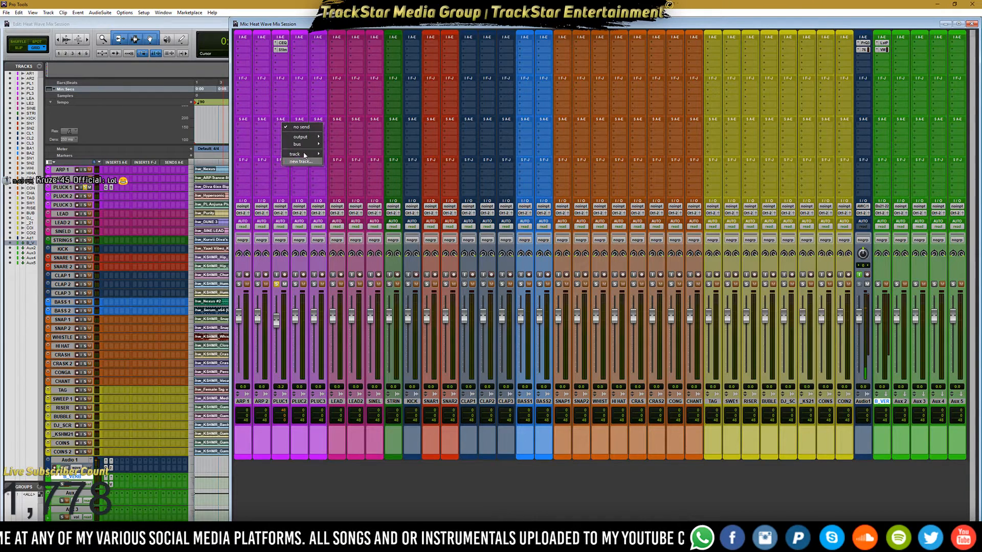
Step: Add a pre-fader send from PLUCK 1 to Bus 21-22 and raise its level to about -15.6 dB
mouse_move(315, 146)
mouse_move(367, 143)
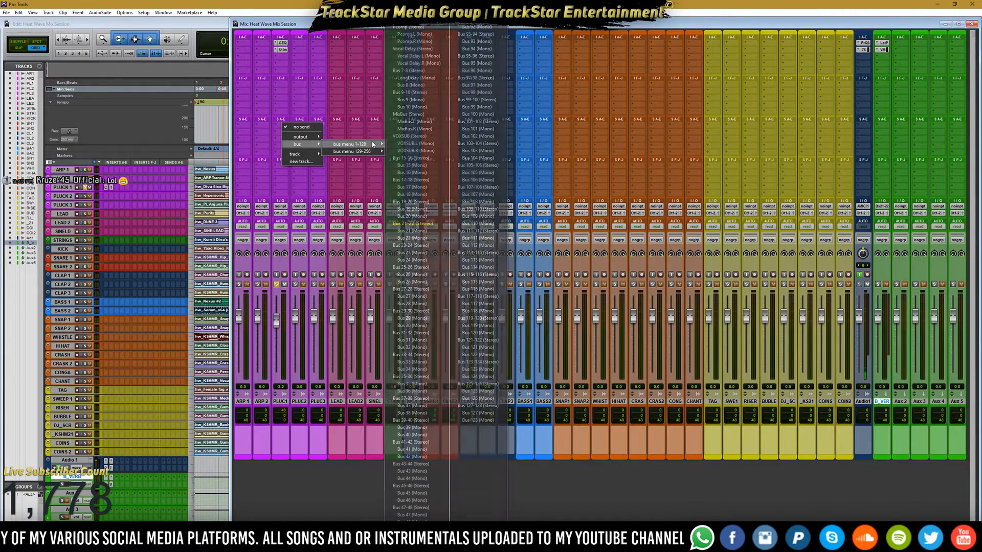
left_click(413, 224)
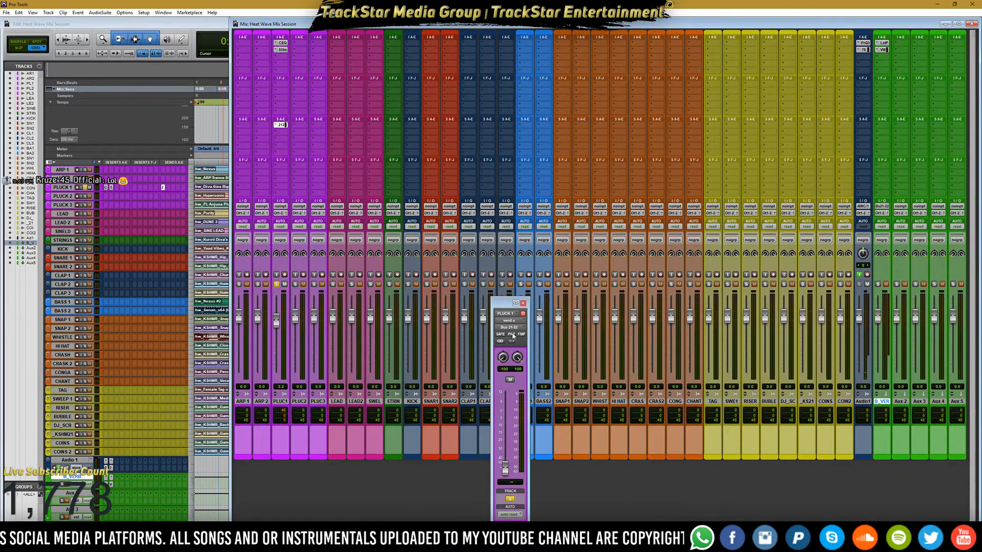
left_click_drag(505, 307, 566, 269)
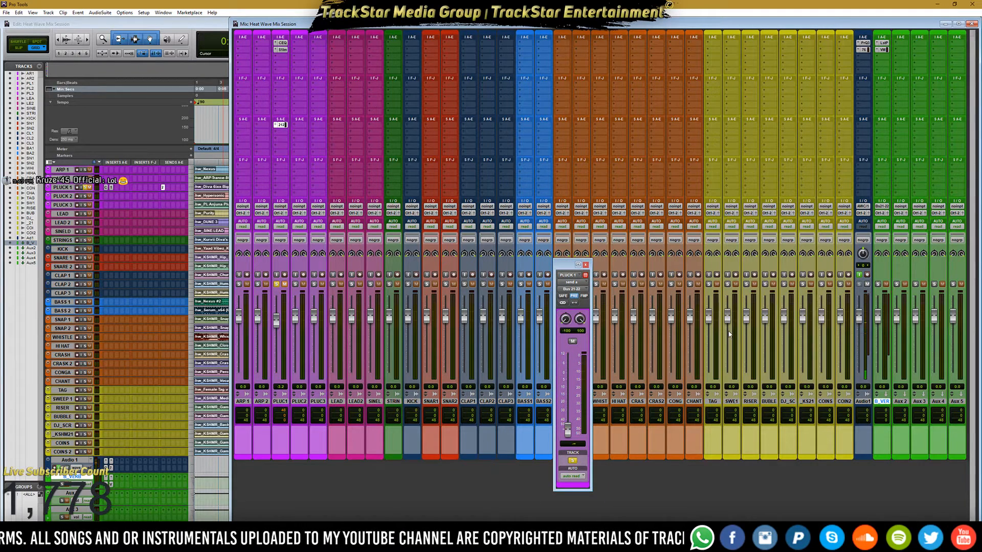
left_click_drag(567, 429, 568, 398)
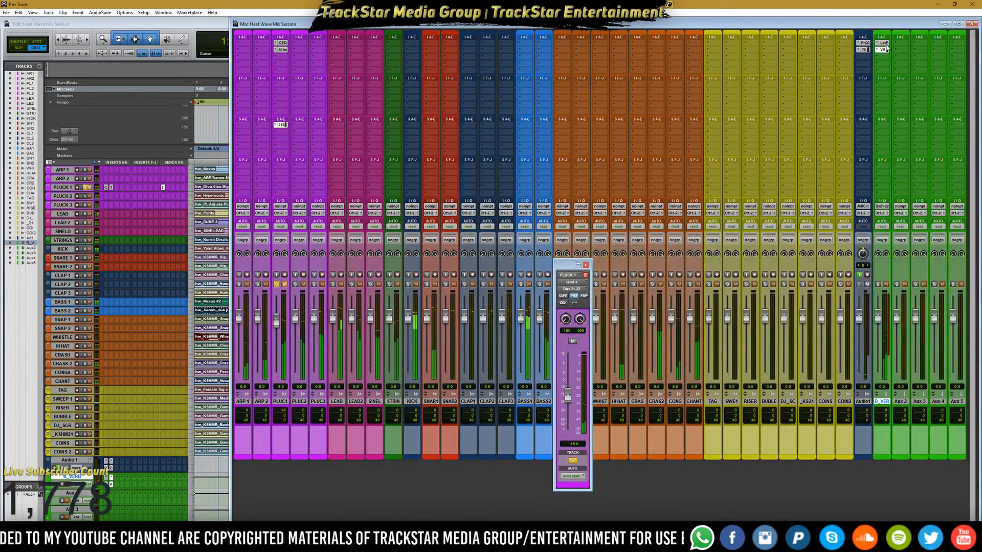
Step: Inspect the Virtual Mix Rack on the reverb aux track and check the track's output assignment
left_click(886, 48)
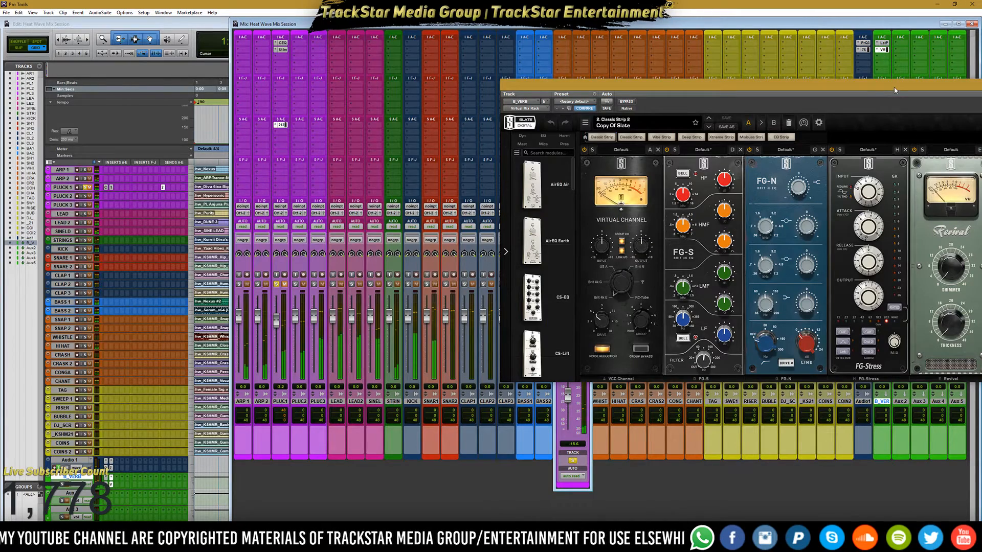
left_click_drag(890, 102, 734, 36)
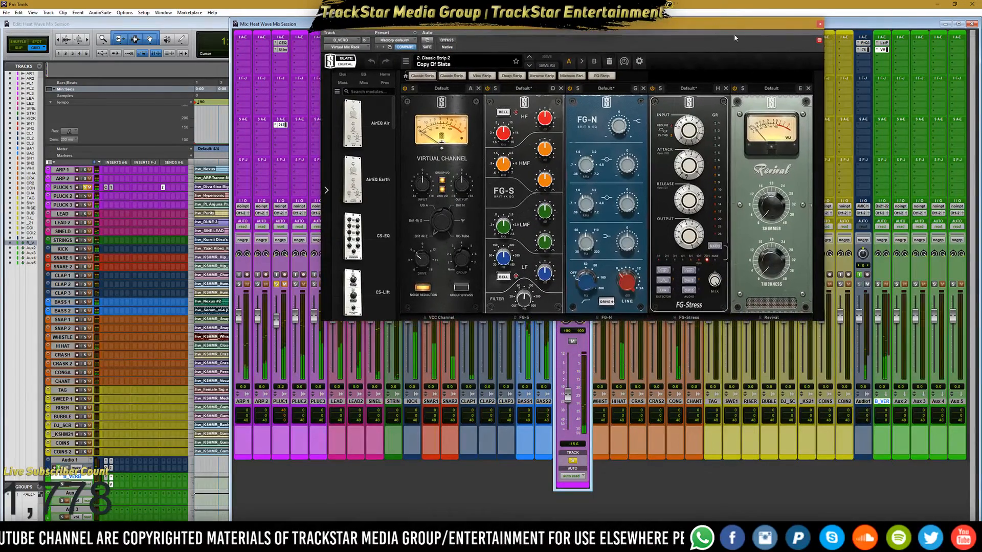
left_click(881, 213)
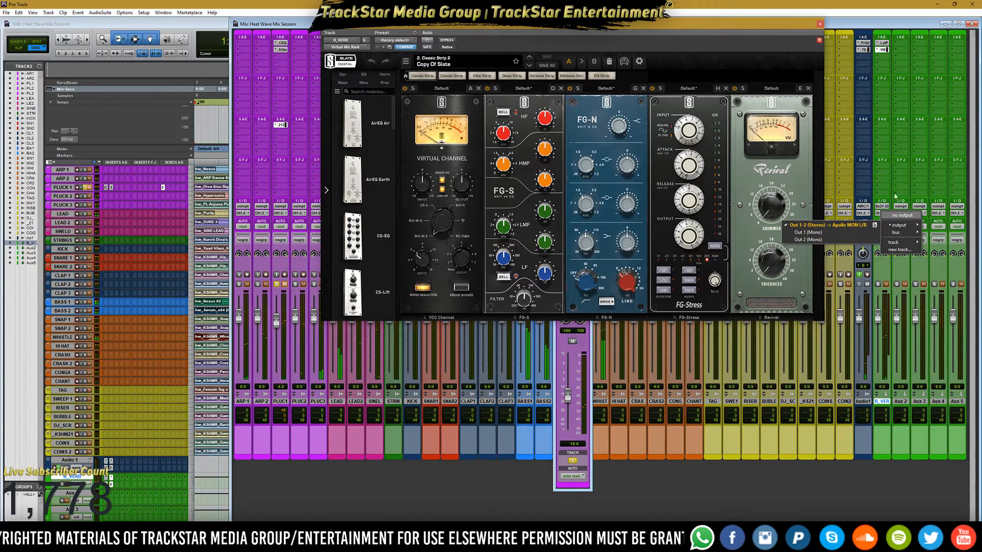
left_click(870, 485)
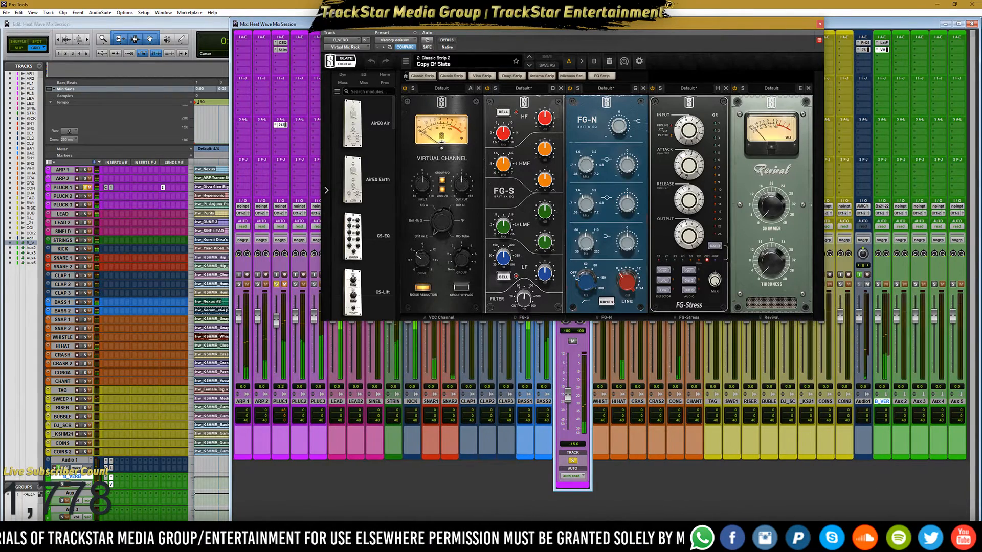
Step: Toggle the mute on PLUCK 1 to audition its reverb send, leaving the track muted and the send pre-fader
left_click(588, 351)
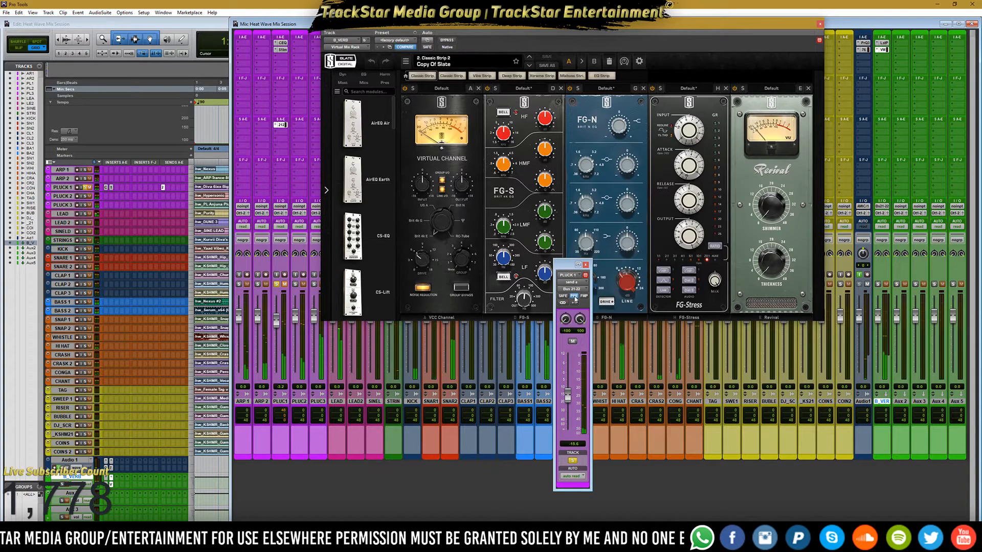
left_click(276, 285)
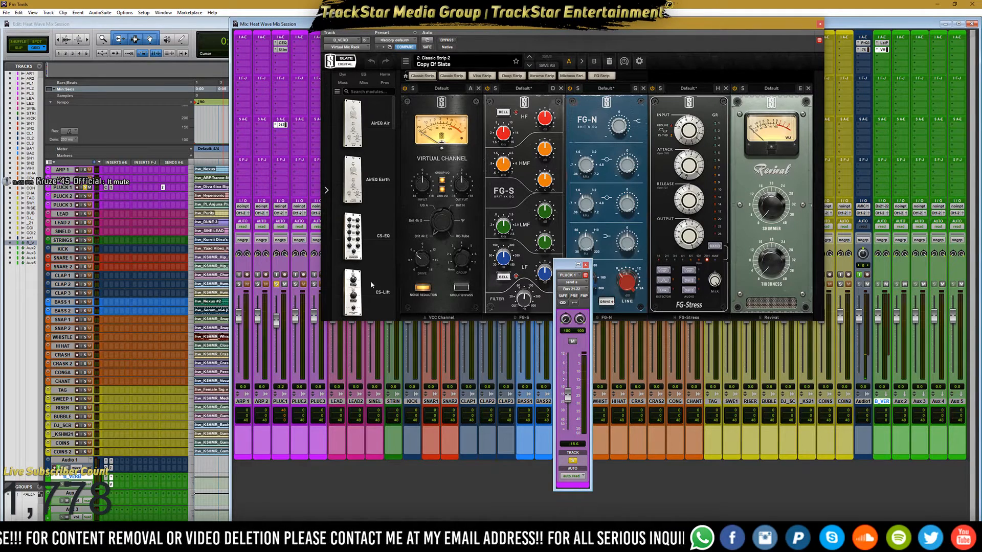
left_click(276, 284)
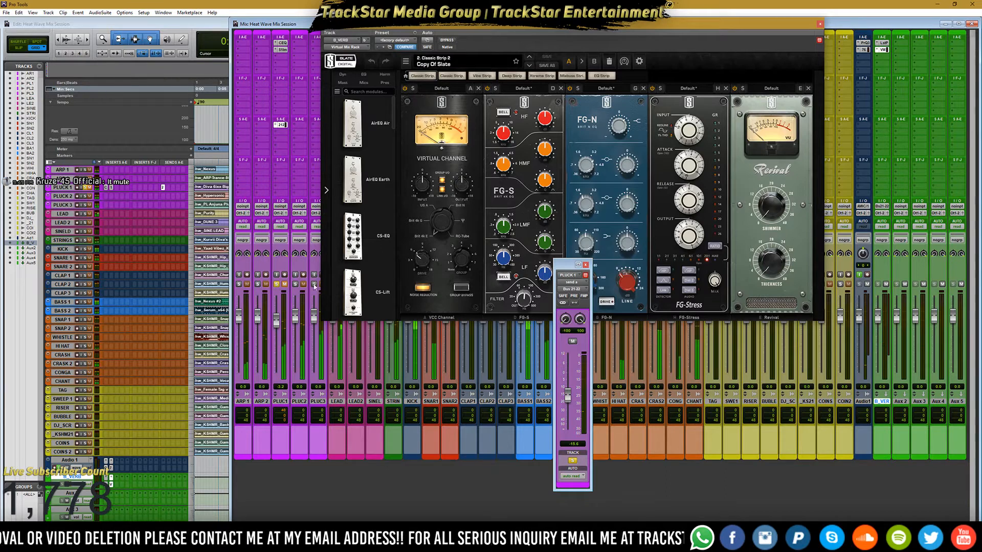
left_click(574, 296)
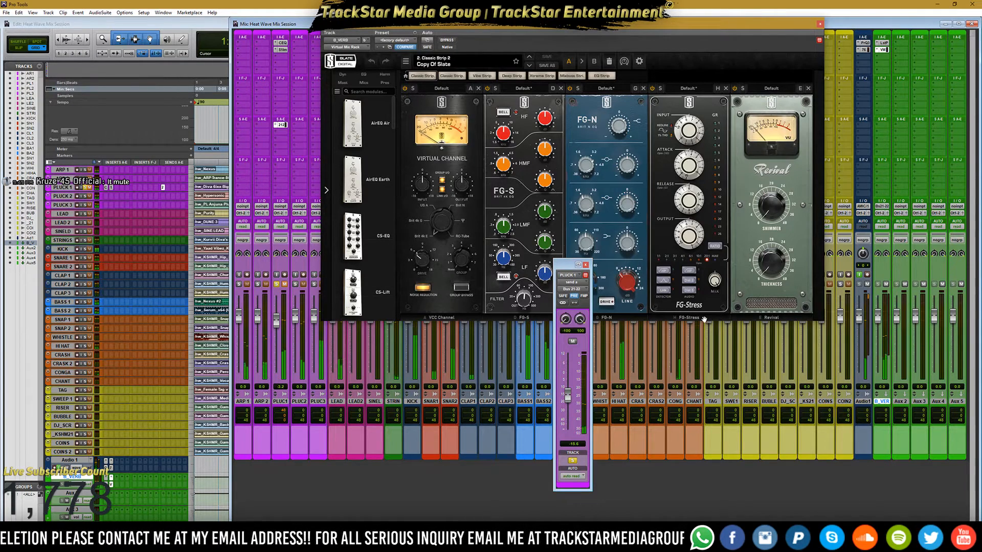
Step: Close the Virtual Mix Rack and toggle the solo on PLUCK 1 to compare its sound, leaving the track soloed
left_click(820, 23)
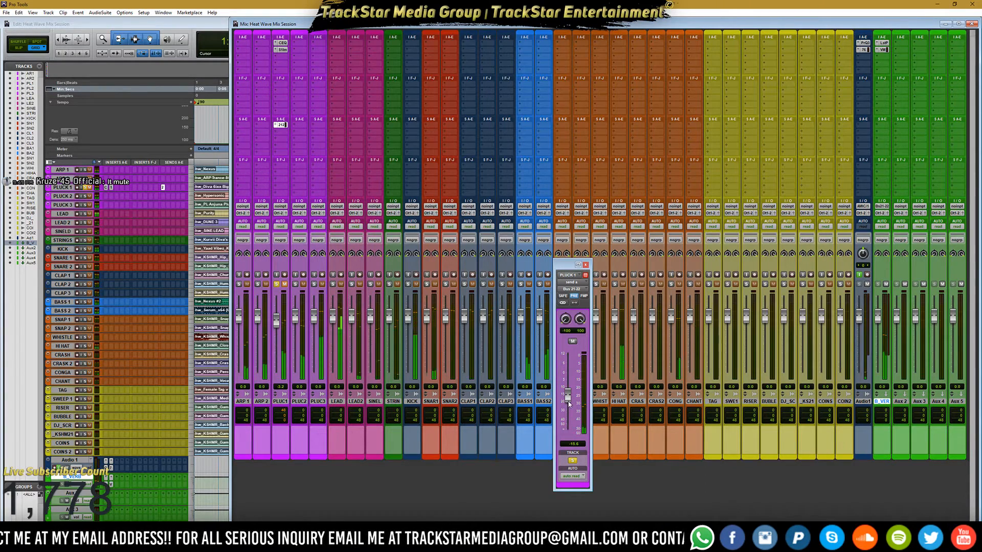
left_click(277, 284)
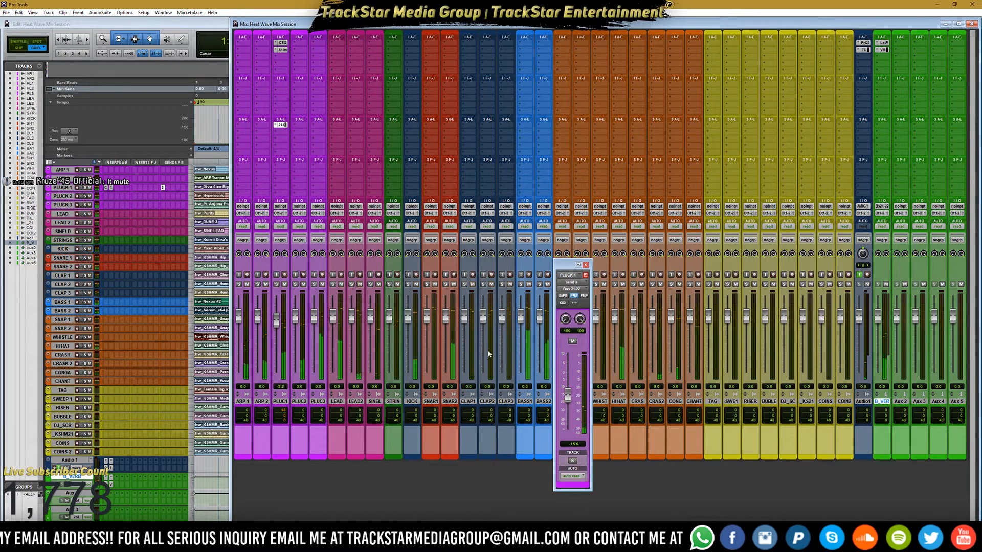
left_click(277, 284)
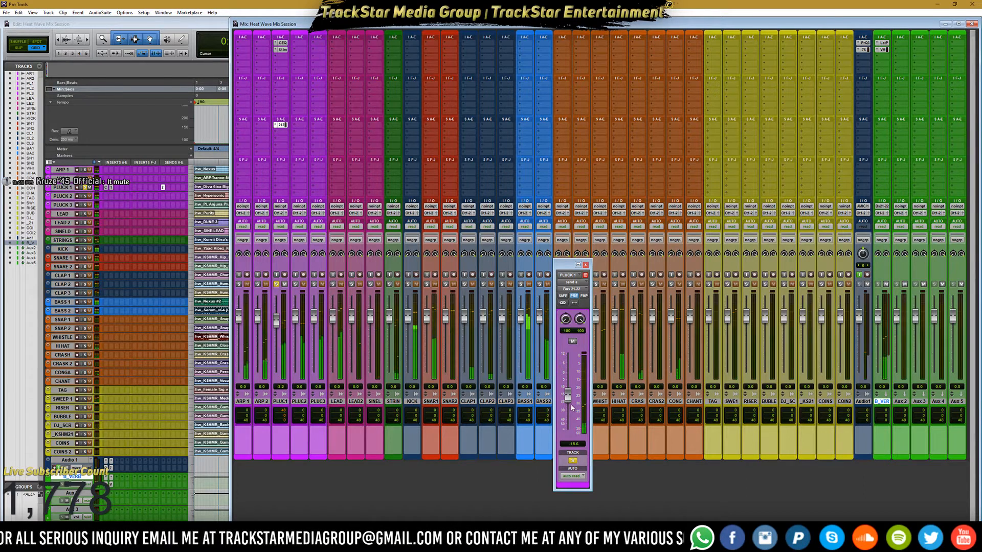
Step: Lower the level of PLUCK 1's send to Bus 21-22 to about -19.6 dB
mouse_move(566, 397)
left_mouse_down()
mouse_move(571, 466)
mouse_move(575, 402)
left_mouse_up()
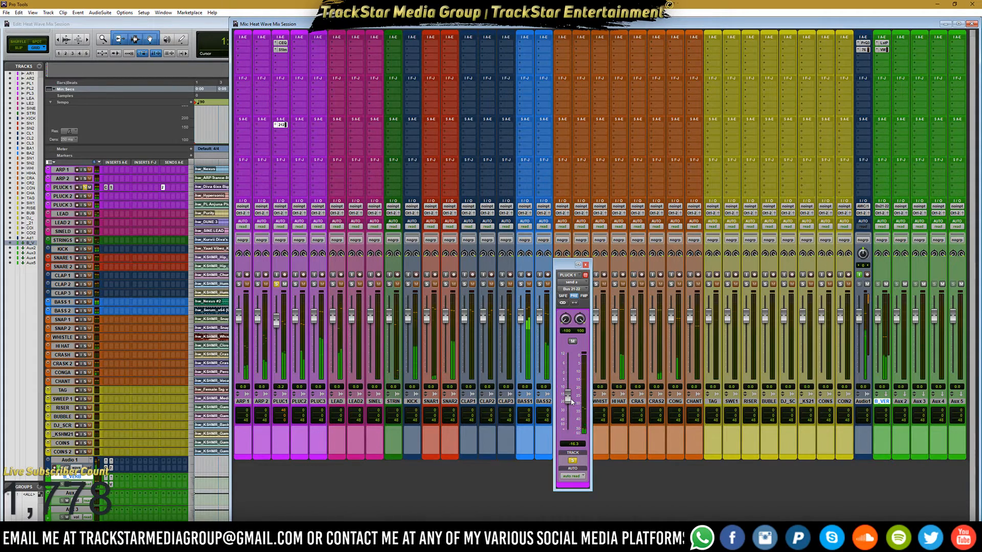
left_click_drag(568, 402, 568, 400)
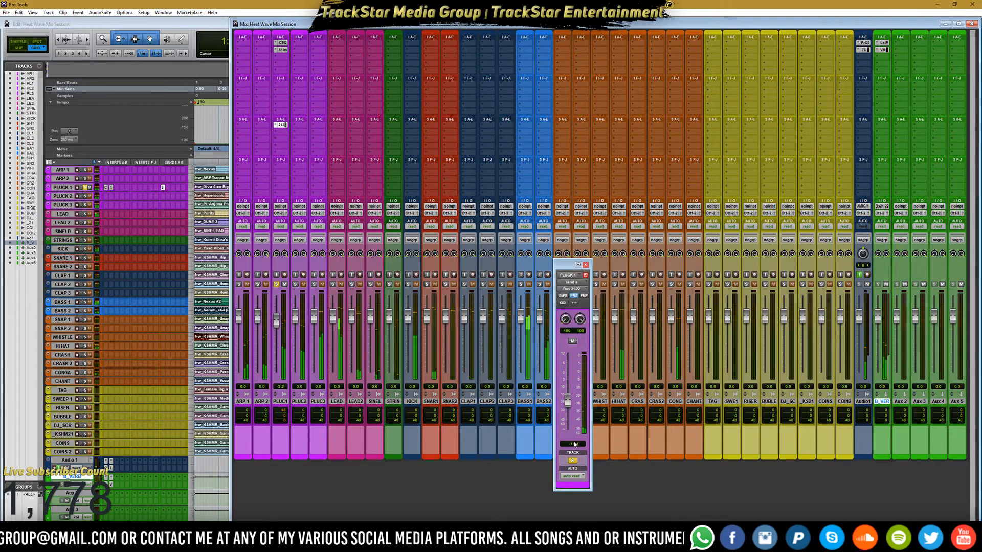
left_click_drag(569, 408, 570, 411)
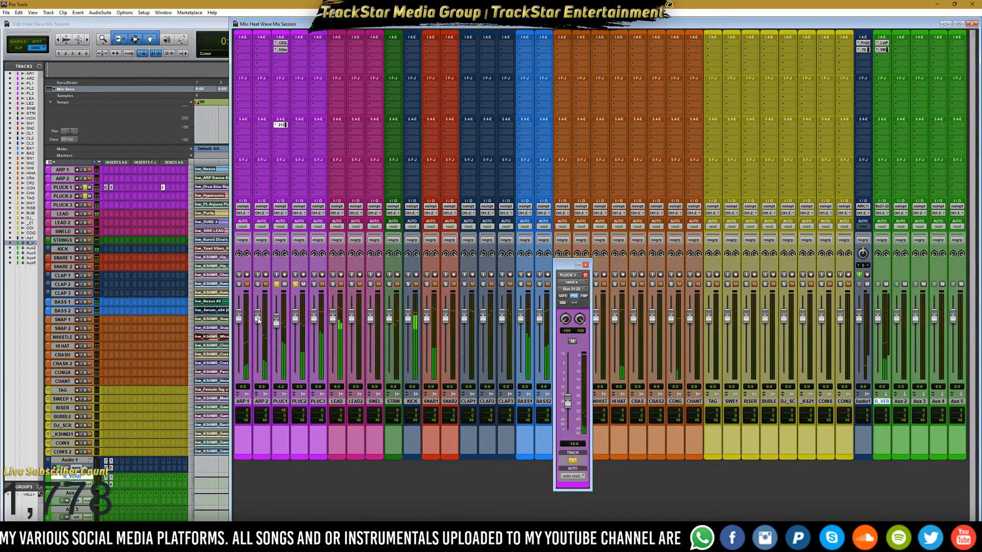
Step: Pull the volume faders of ARP 1, ARP 2, PLUCK 3 and LEAD well down, to between about -22 and -37 dB
left_click_drag(258, 319, 238, 353)
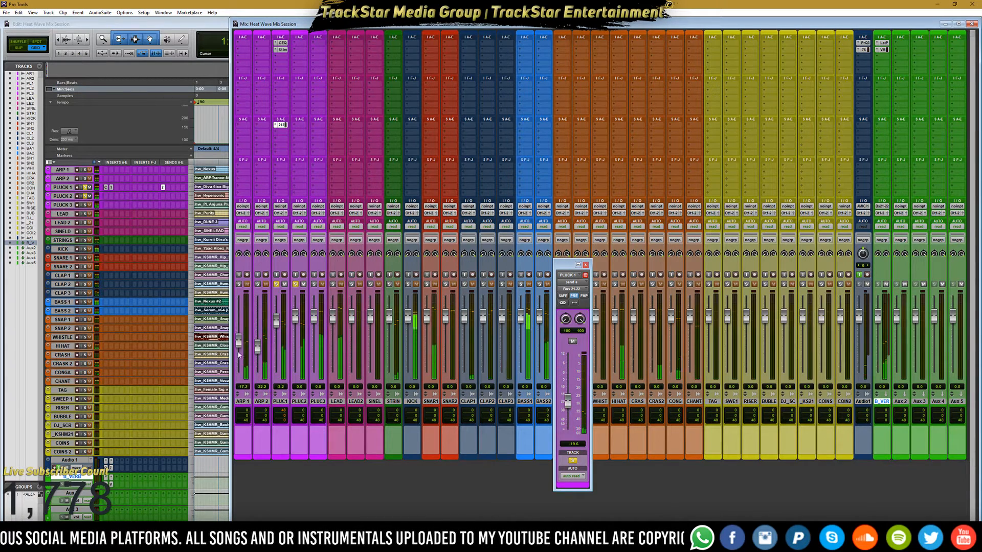
left_click_drag(315, 321, 313, 361)
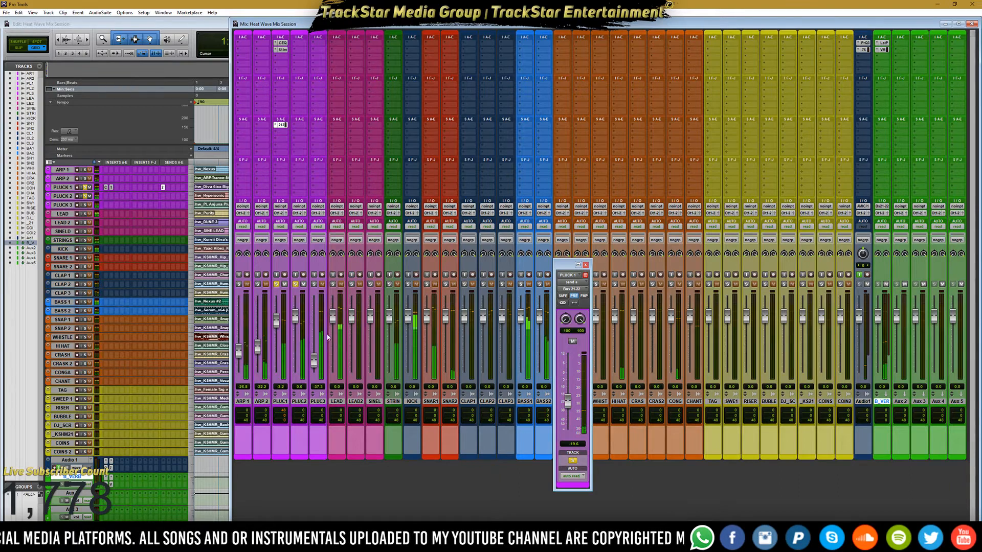
left_click_drag(333, 317, 333, 357)
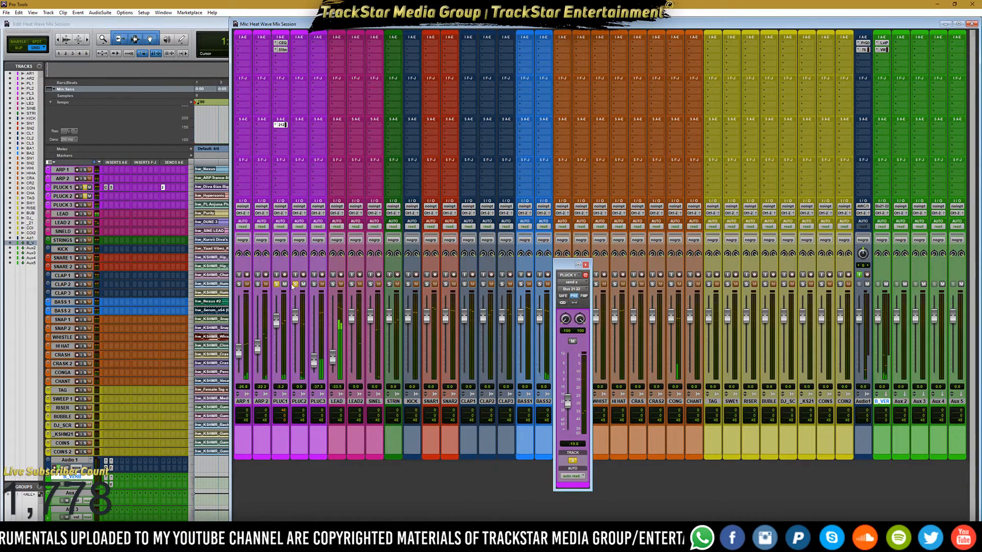
Step: Insert the multichannel Crave EQ (stereo) plug-in on PLUCK 2 and move its window clear of the PLUCK tracks
left_click(302, 58)
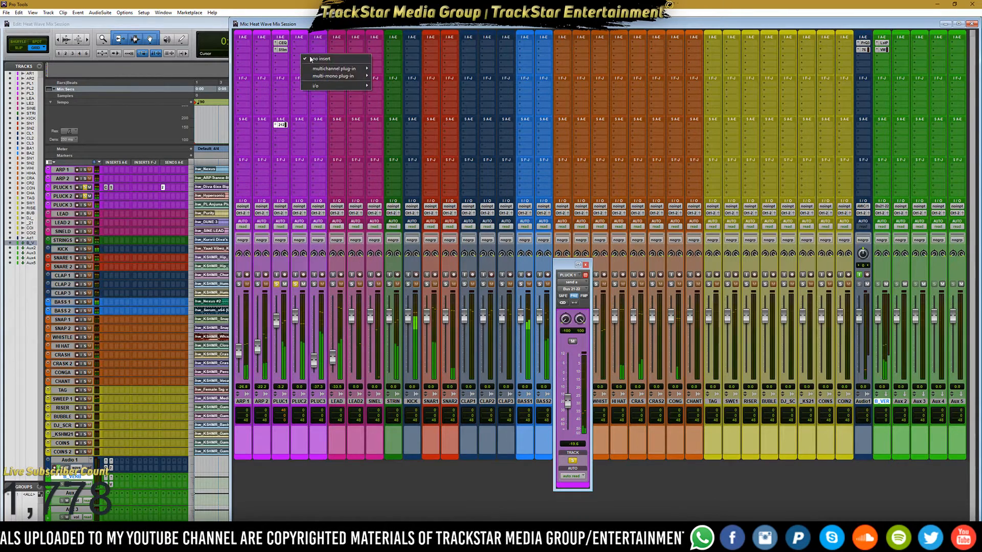
mouse_move(335, 68)
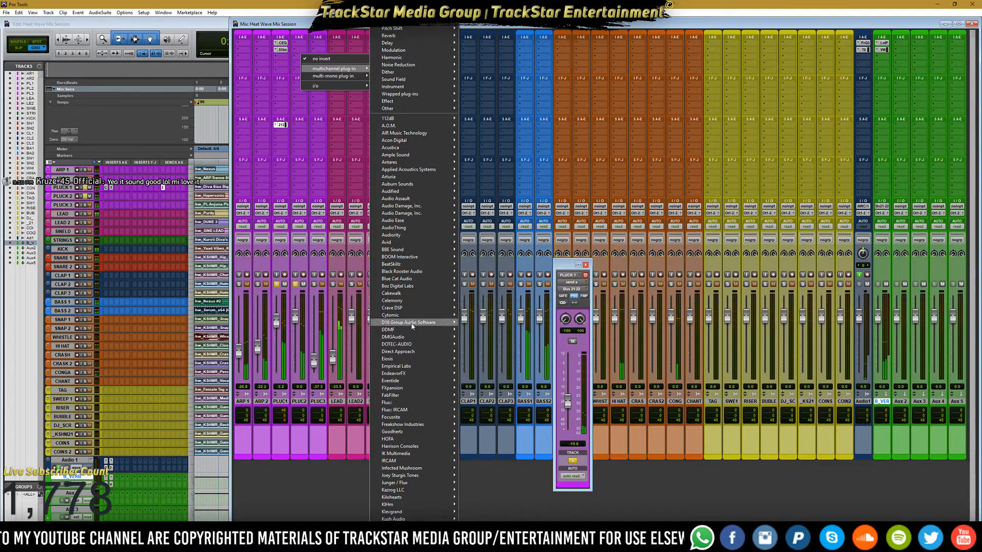
mouse_move(398, 296)
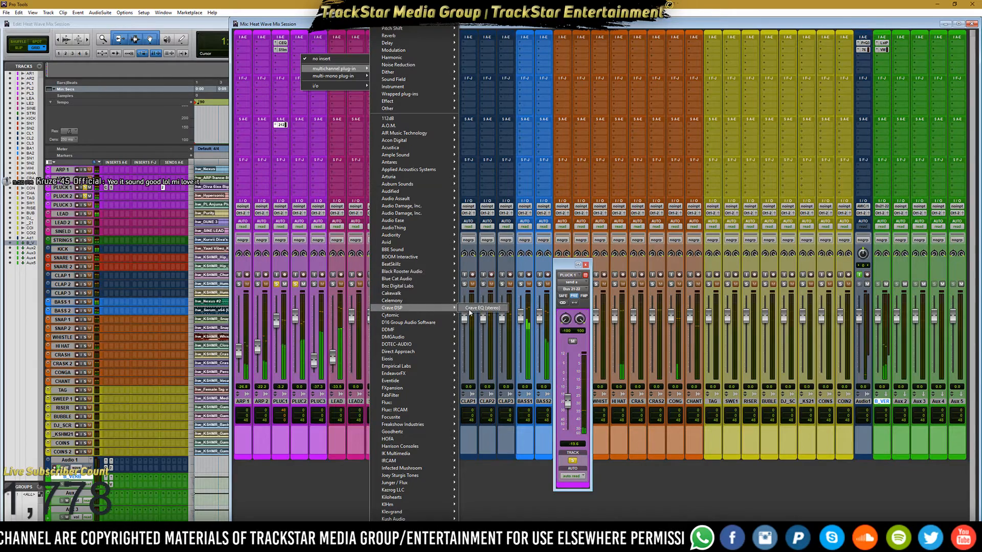
left_click(479, 309)
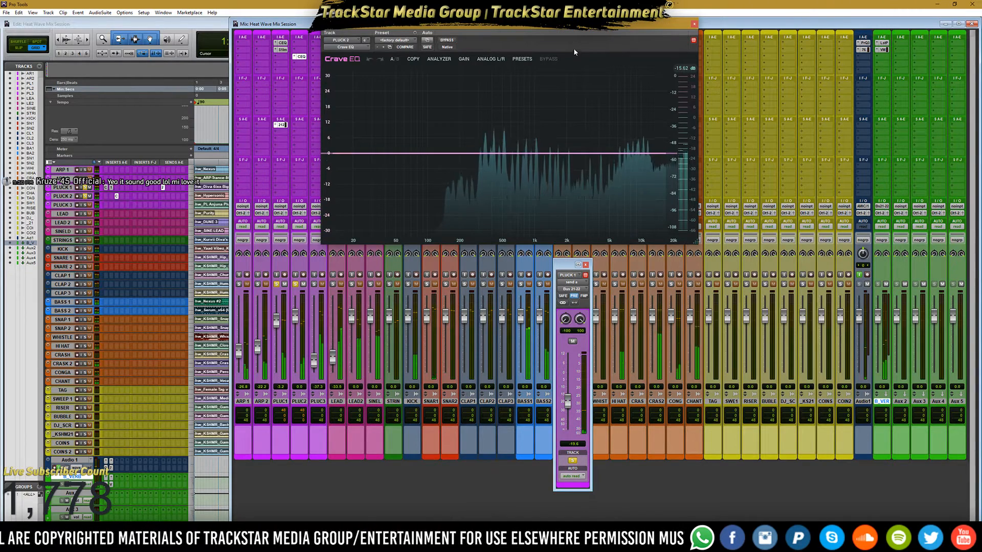
left_click_drag(572, 28, 723, 109)
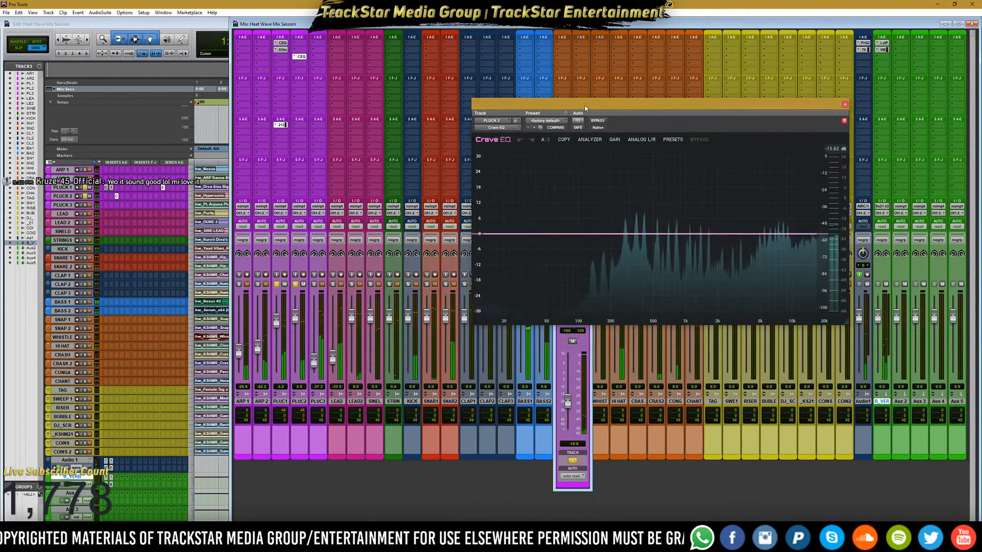
Step: Add a Low Cut band with a 48 dB/octave slope at about 119.5 Hz to PLUCK 2's EQ and resume playback
double_click(491, 234)
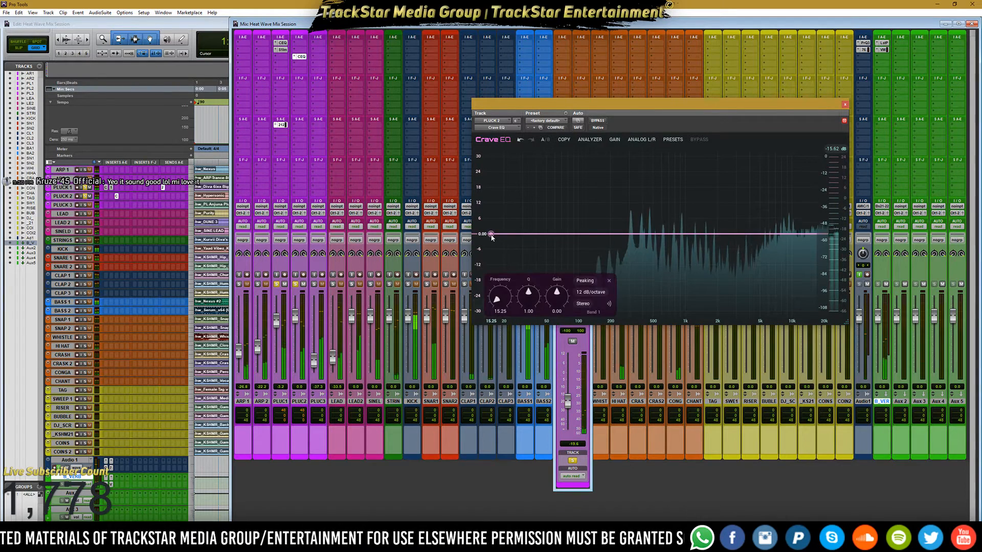
right_click(491, 234)
mouse_move(523, 248)
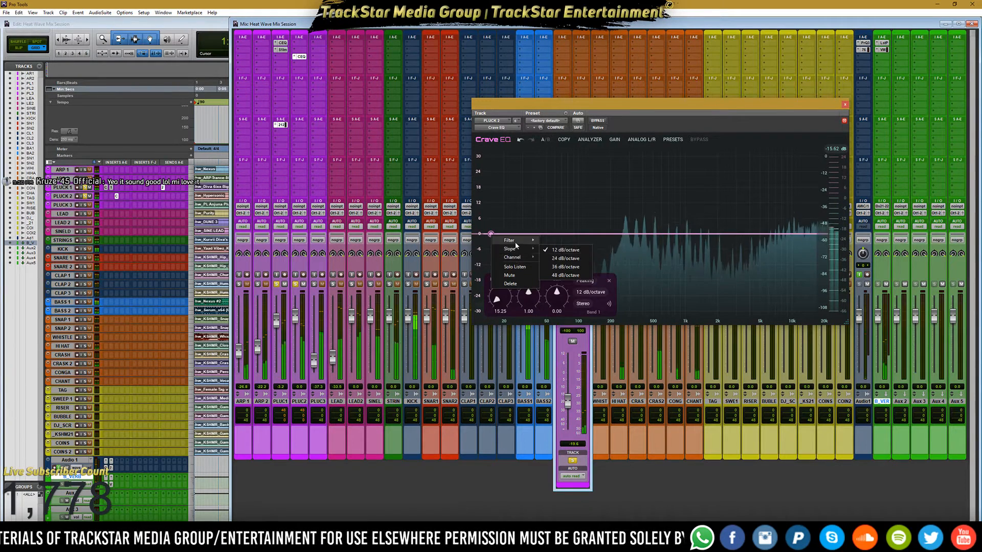
left_click(566, 255)
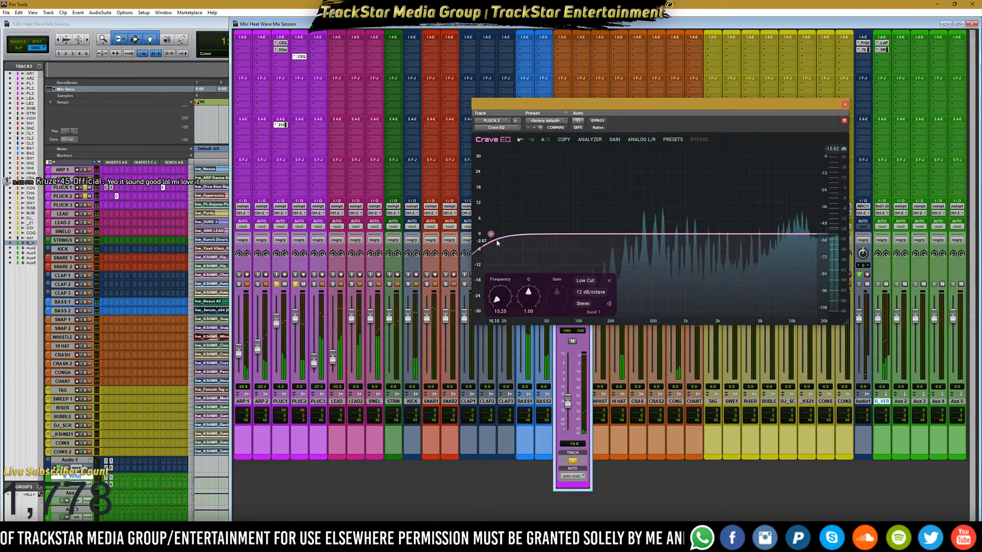
scroll(490, 233, "up", 3)
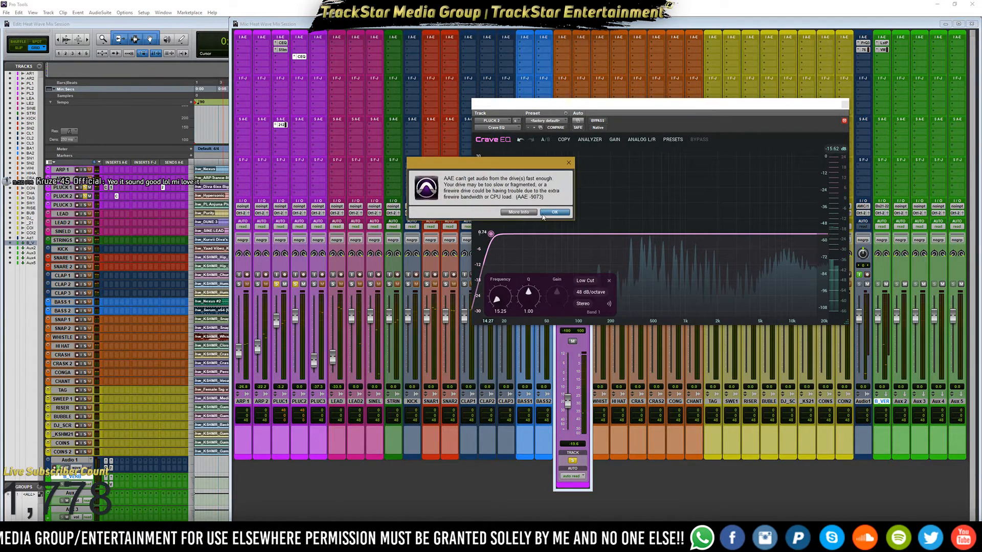
key("Return")
left_click_drag(490, 235, 586, 244)
key("space")
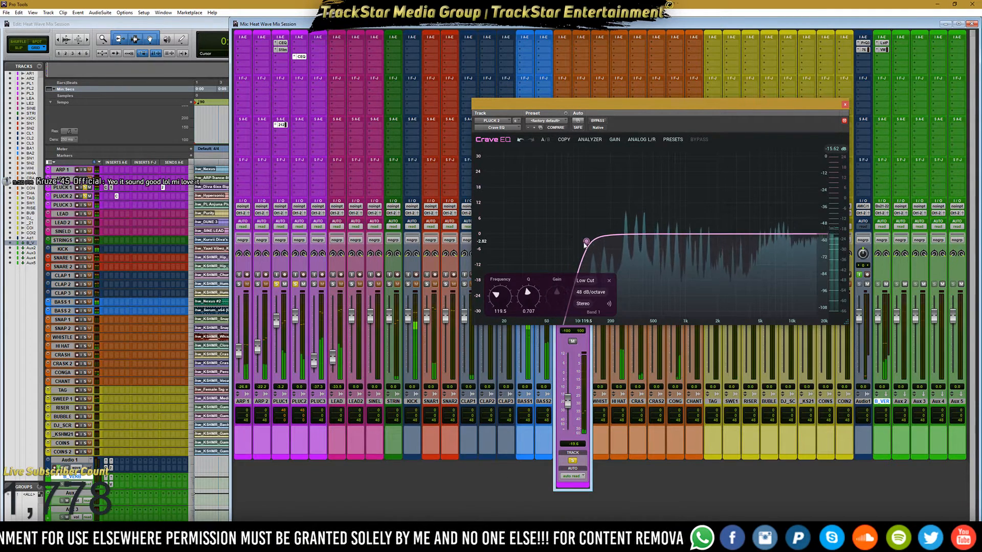
Step: Add two peaking bands to PLUCK 2's EQ: about -1 dB at 430 Hz and about +0.6 dB at 7651 Hz
double_click(643, 235)
left_click_drag(643, 236, 646, 238)
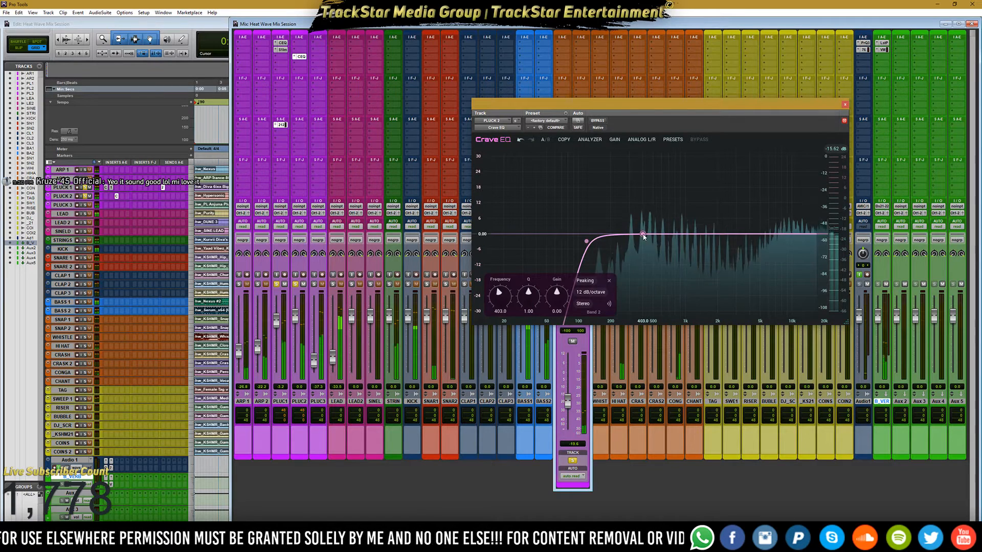
double_click(775, 234)
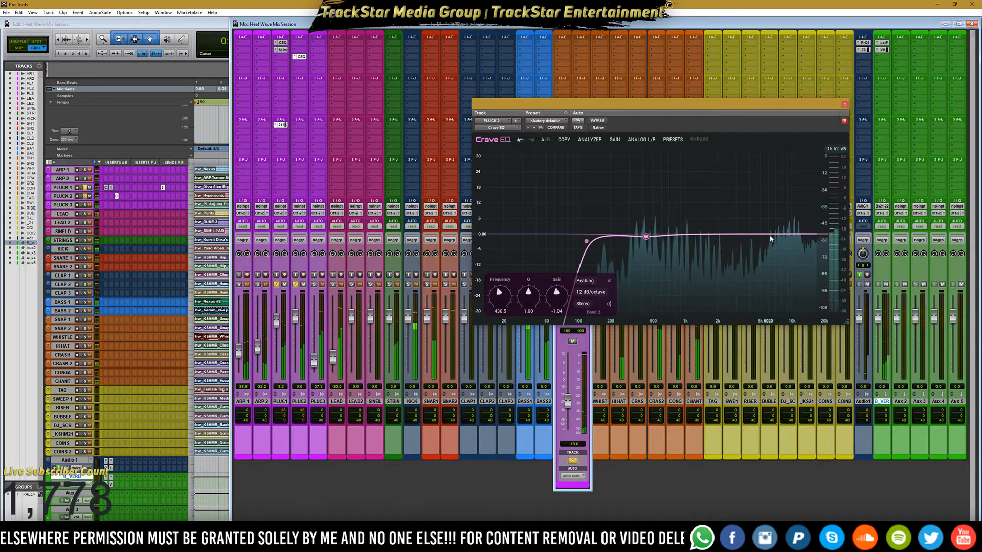
left_click_drag(777, 236, 820, 239)
Step: Add a High Cut band with a 48 dB/octave slope at about 15452 Hz to PLUCK 2's EQ and close the plug-in
double_click(822, 233)
right_click(820, 239)
mouse_move(842, 249)
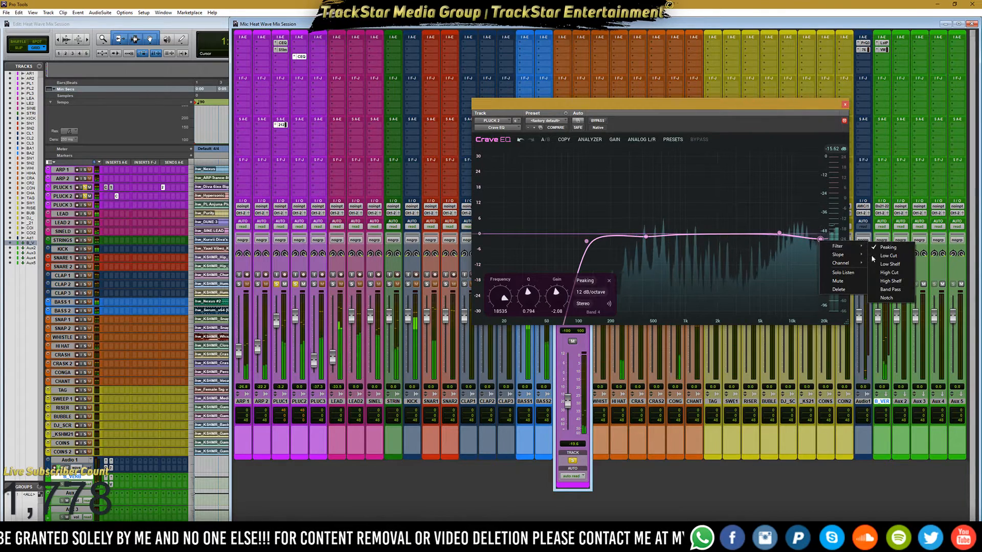
left_click(885, 282)
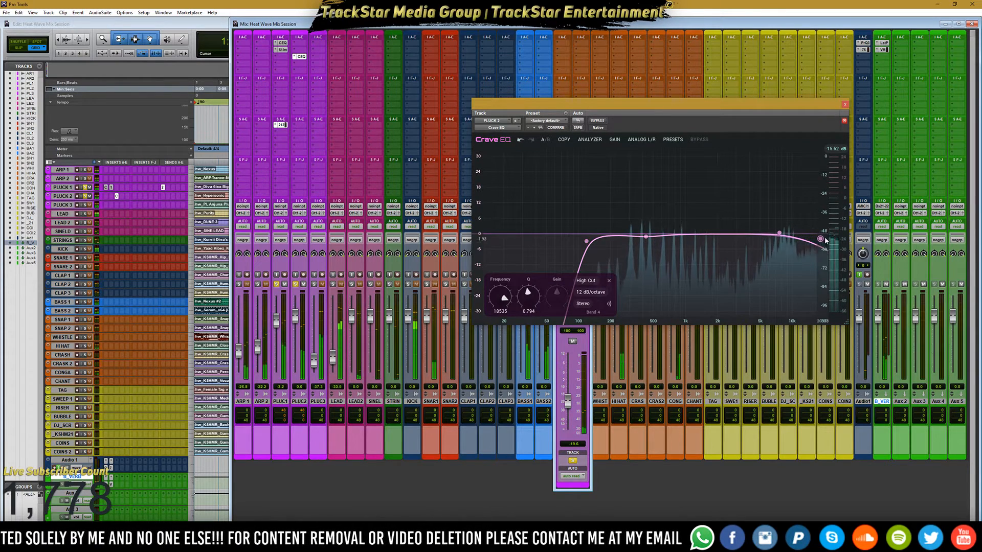
scroll(821, 239, "up", 3)
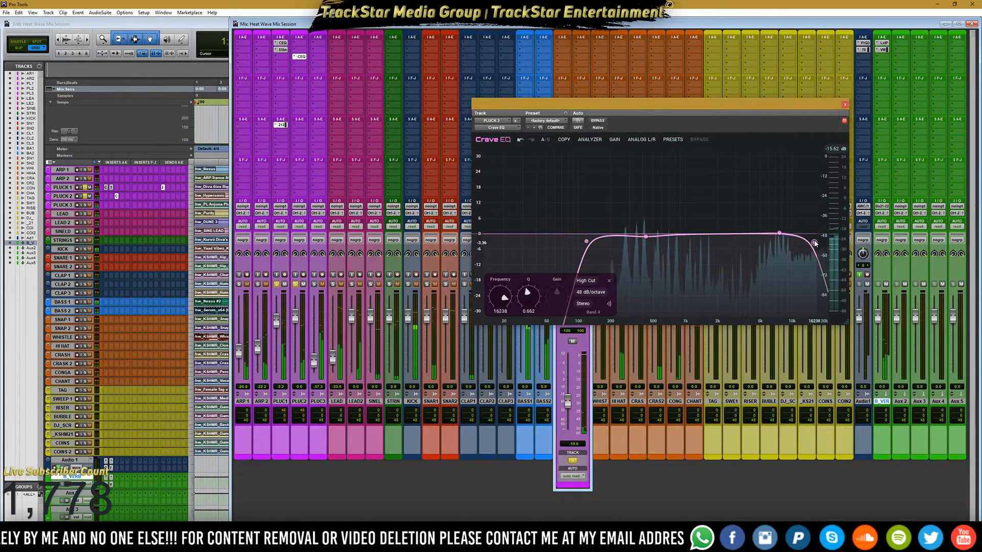
left_click_drag(820, 239, 812, 237)
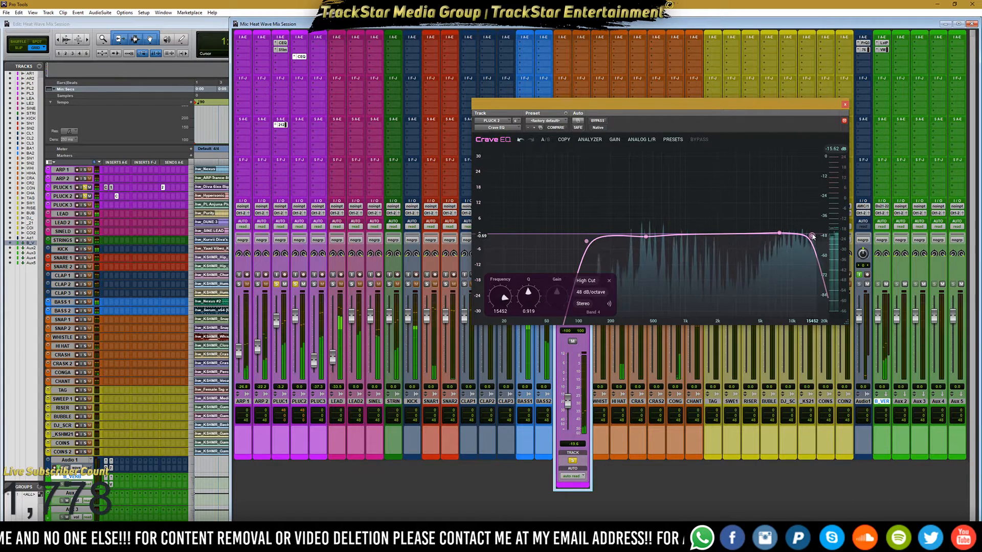
left_click(779, 234)
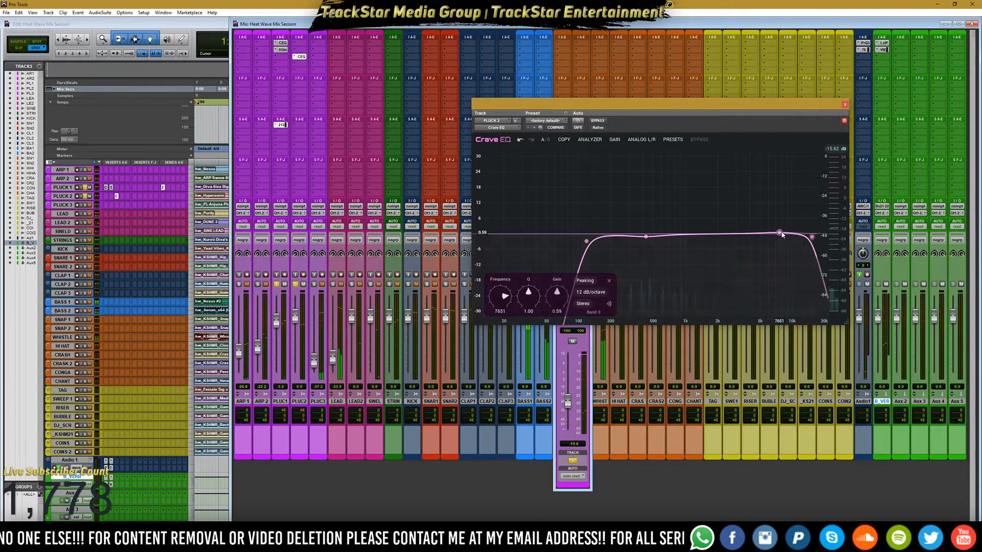
left_click(845, 105)
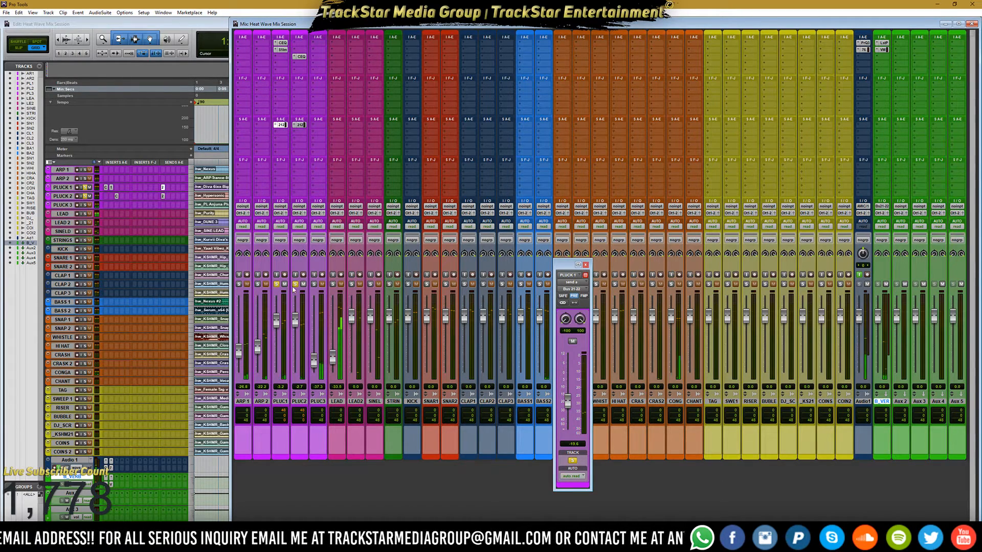
Step: Toggle PLUCK 1's solo to compare the plucks, and raise the PLUCK 3 fader to about -10.2 dB
left_click(277, 285)
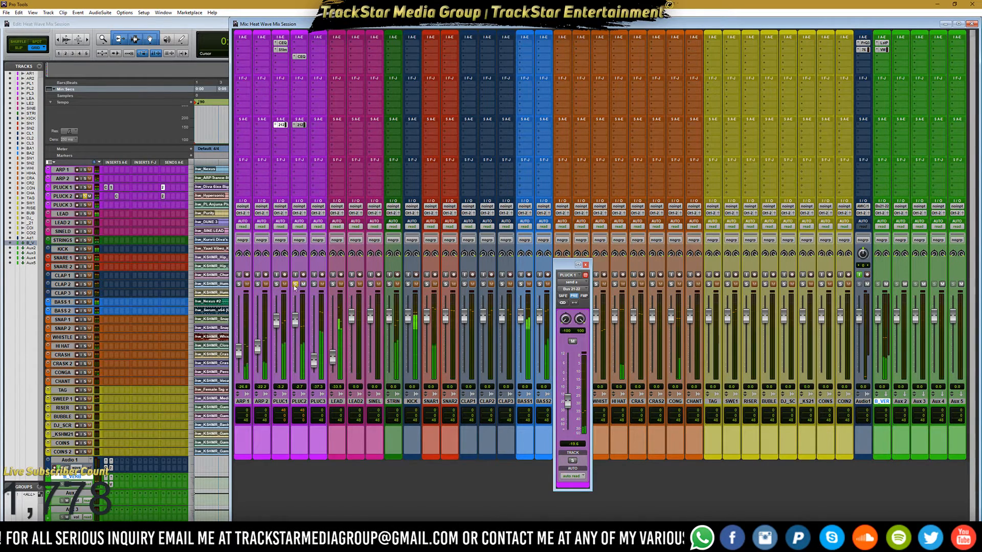
left_click(277, 284)
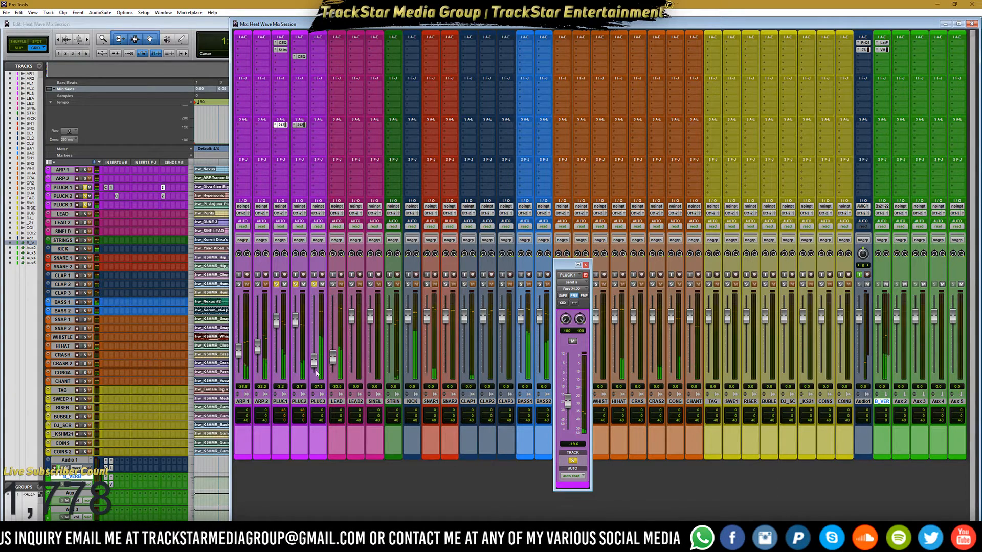
left_click_drag(316, 344, 319, 327)
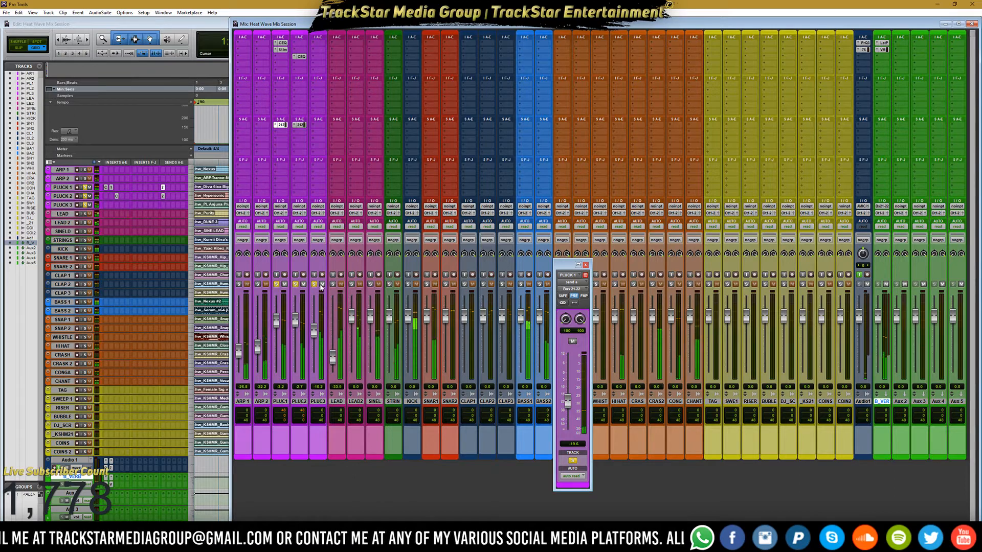
Step: Isolate PLUCK 3 using the mute and solo states of the three PLUCK tracks, leaving only PLUCK 3 soloed
left_click(303, 284)
left_click(284, 285)
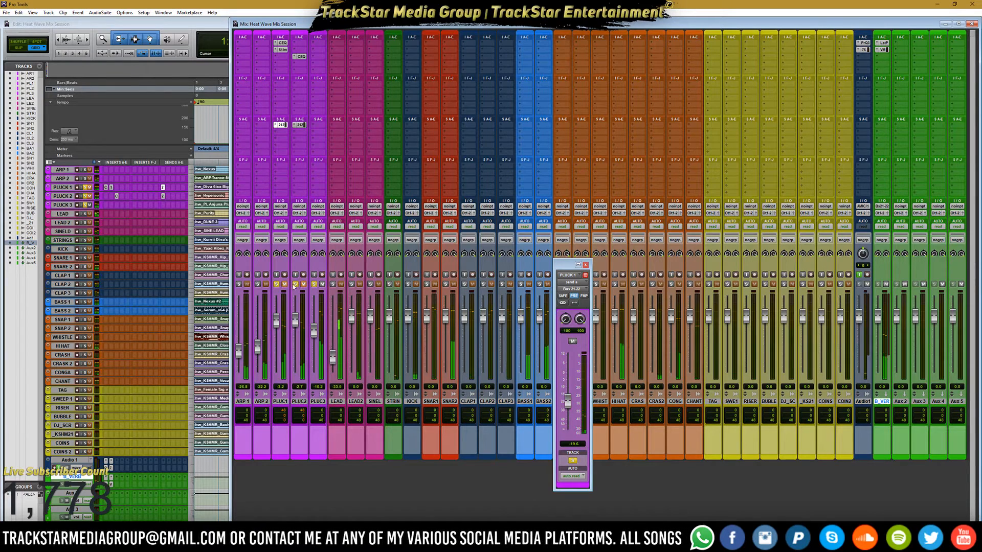
left_click(315, 285)
left_click(315, 284)
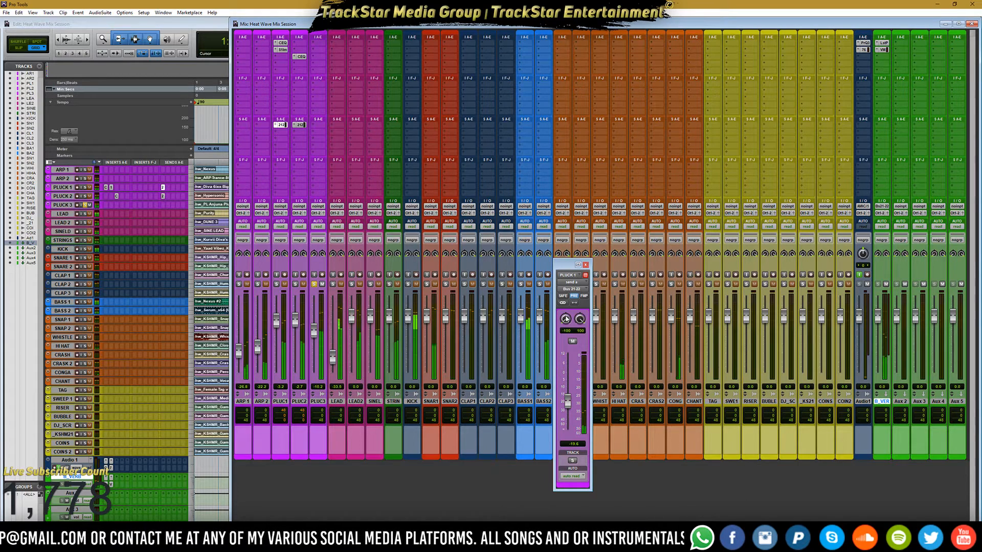
Step: Switch PLUCK 1's send to post-fader, close its send window, and adjust the PLUCK 3 fader to about -11 dB
left_click(579, 296)
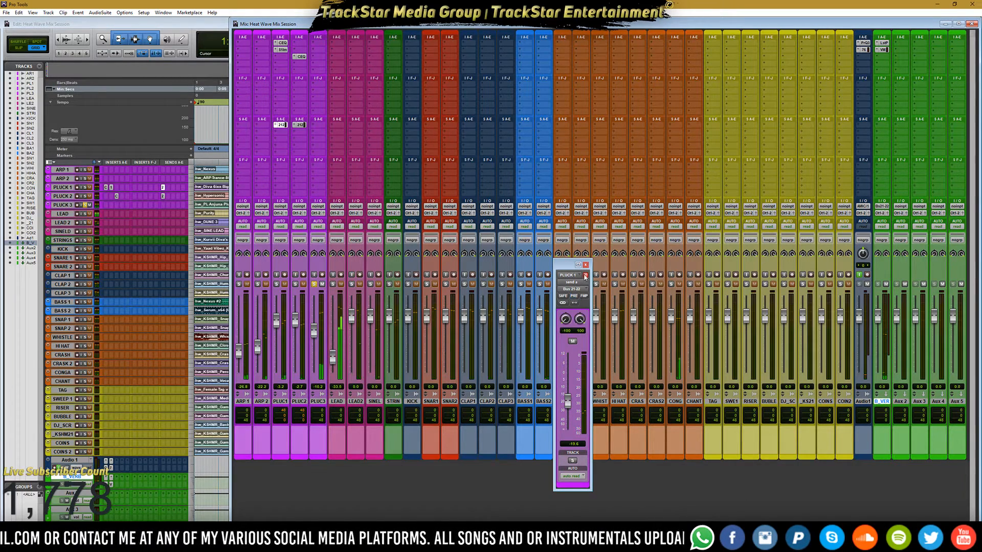
left_click(585, 275)
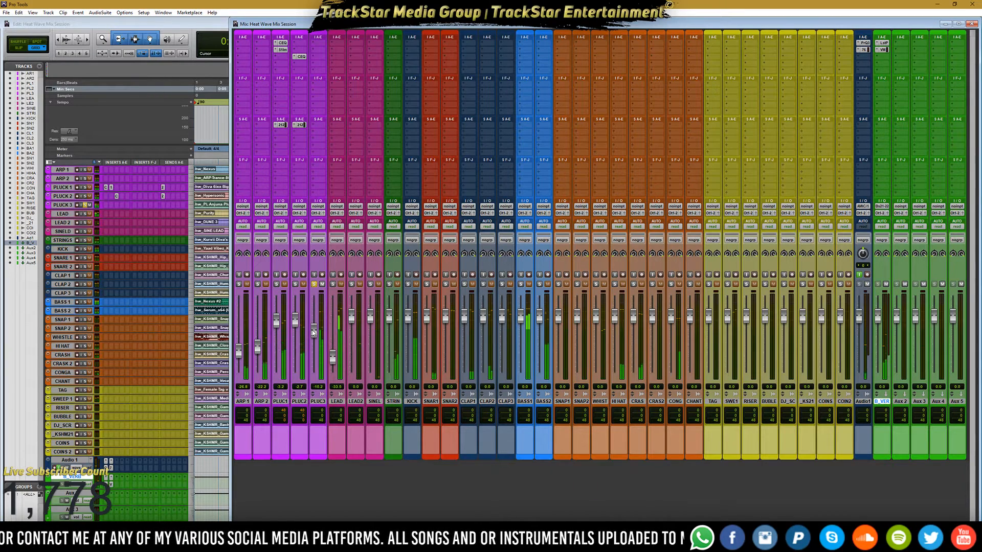
left_click_drag(314, 331, 315, 326)
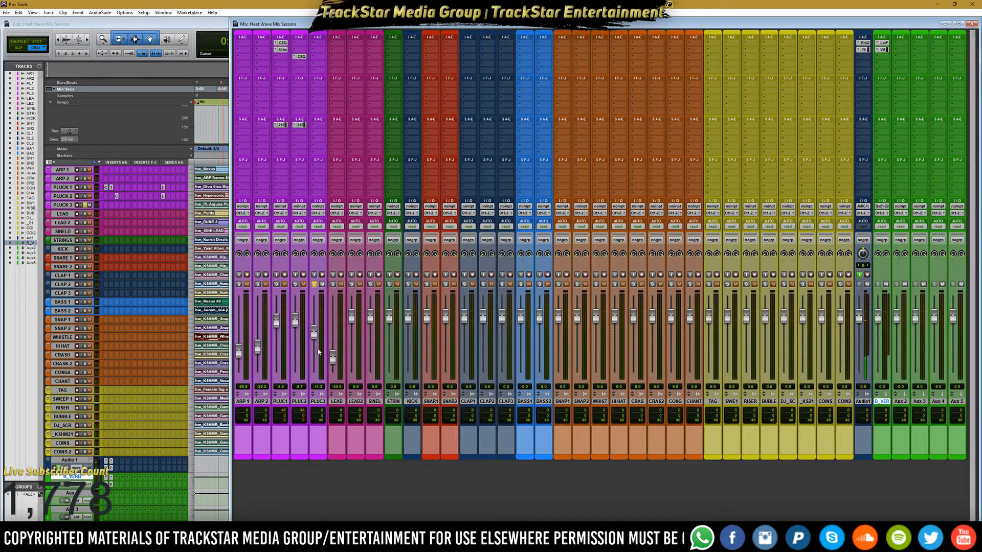
Step: Insert Blue Cat's PatchWork (stereo) as a multichannel plug-in on the fourth insert slot of PLUCK 3
left_click(316, 59)
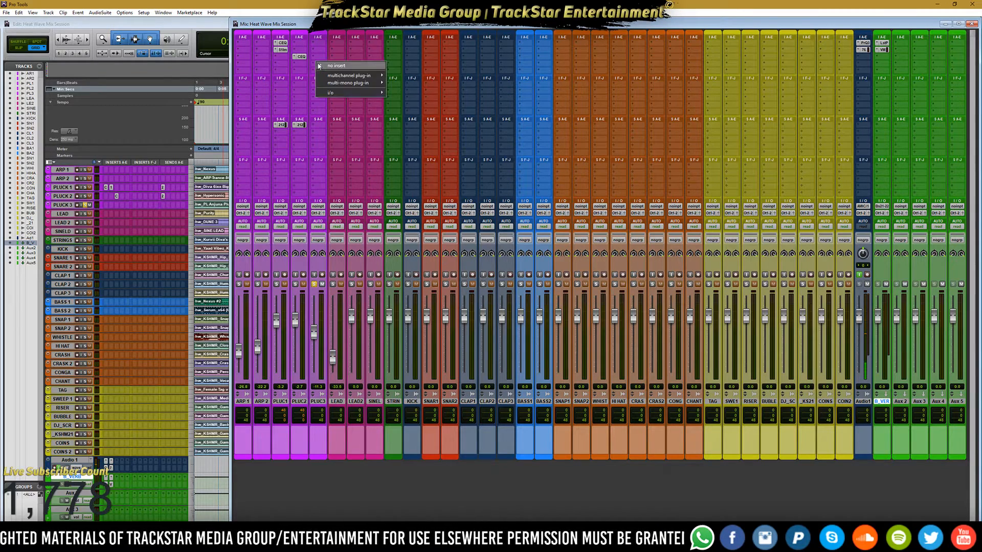
mouse_move(366, 83)
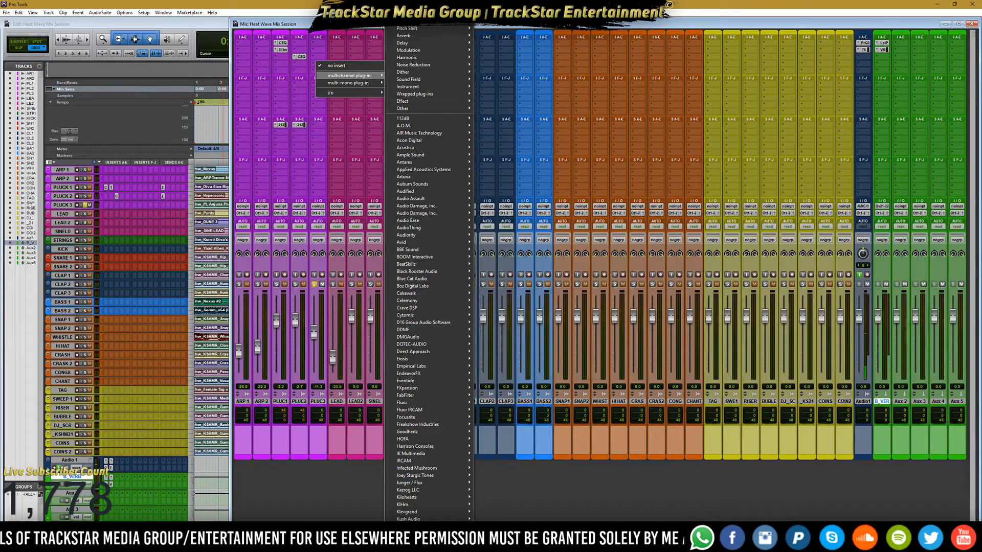
mouse_move(428, 548)
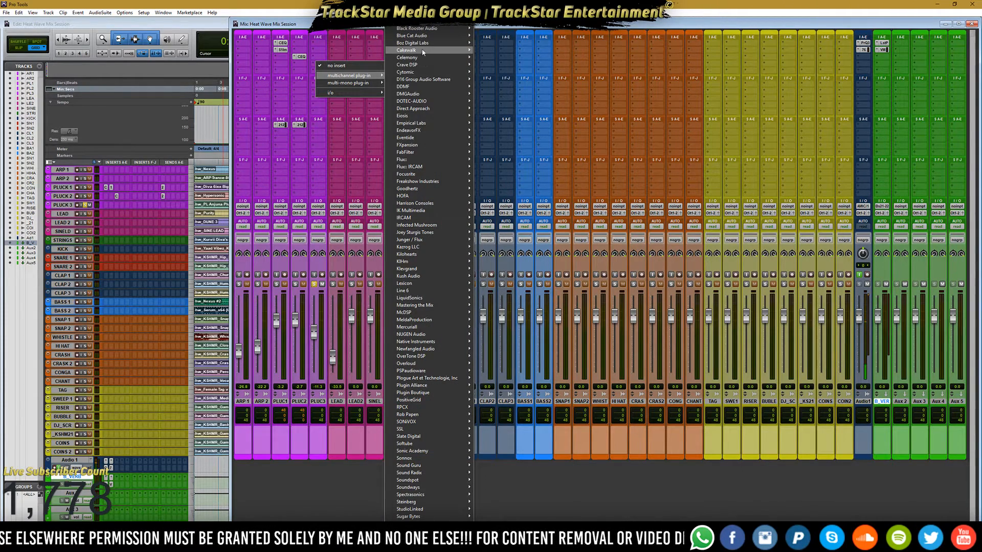
mouse_move(419, 35)
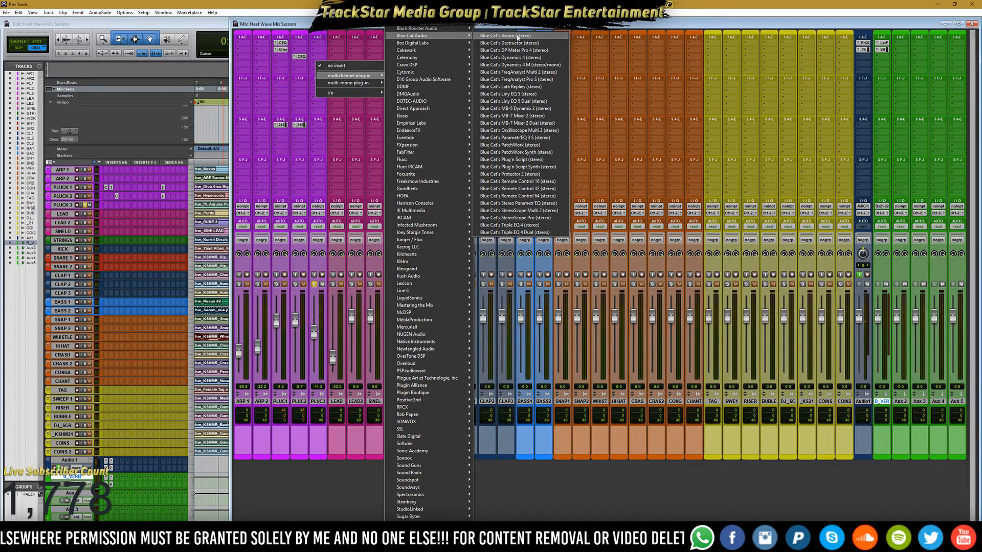
left_click(535, 145)
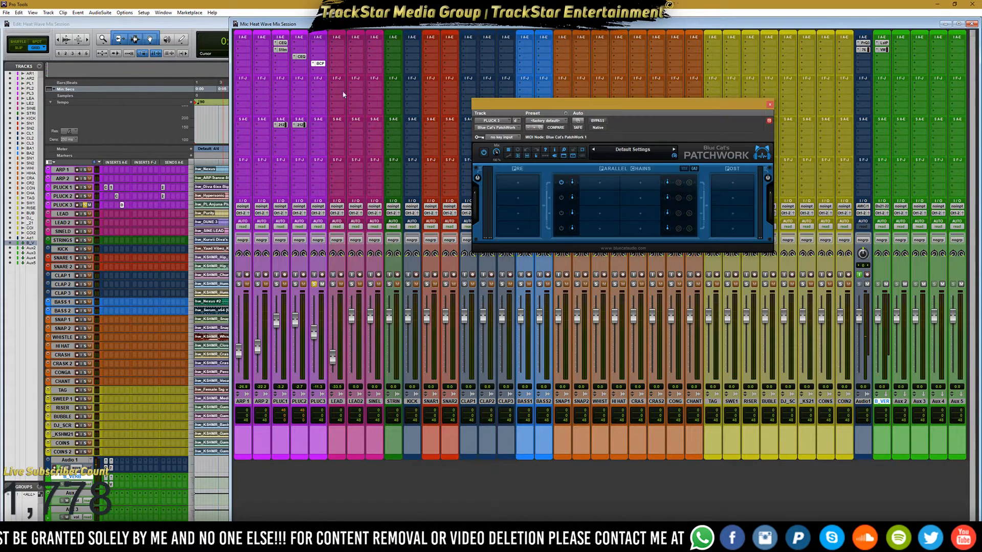
Step: Load PanMan.dll from the SoundToys 5 All Plugins Bundle folder in Program Files (x86)\VstPlugins into PatchWork's first parallel chain
left_click(595, 183)
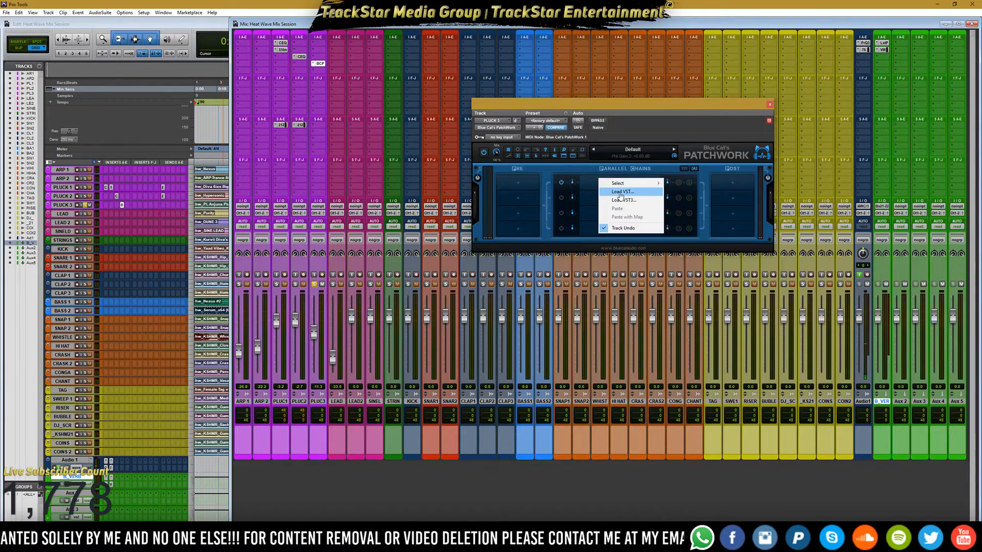
left_click(624, 197)
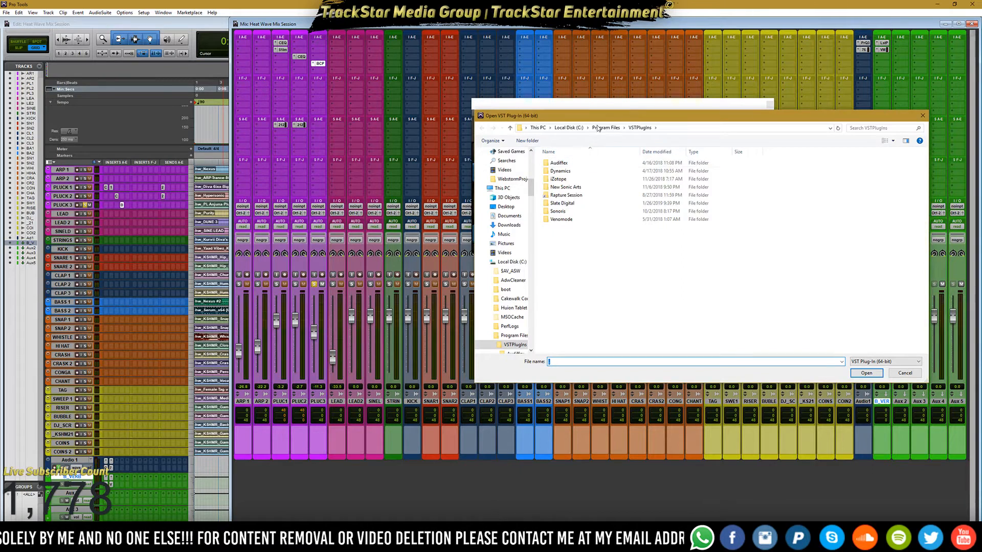
double_click(590, 227)
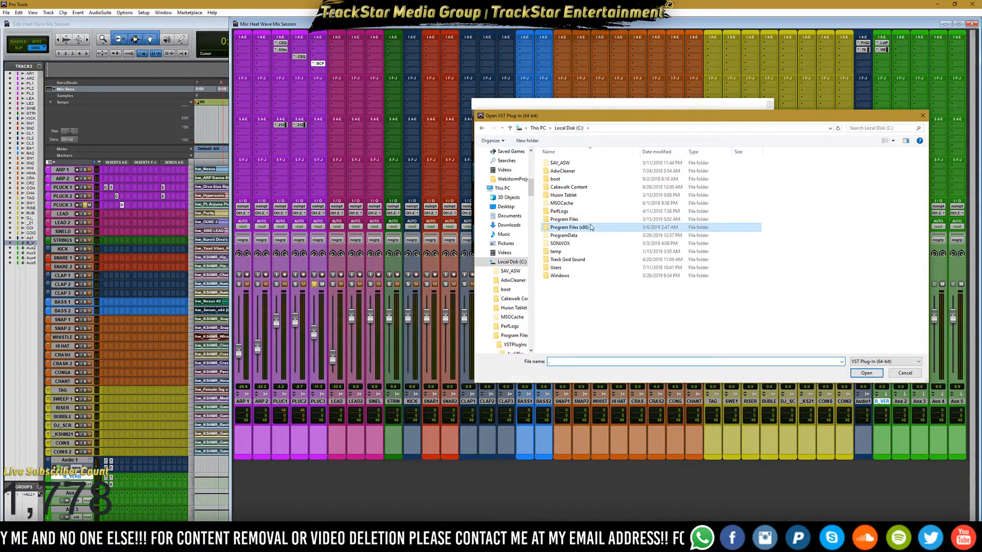
type("vs")
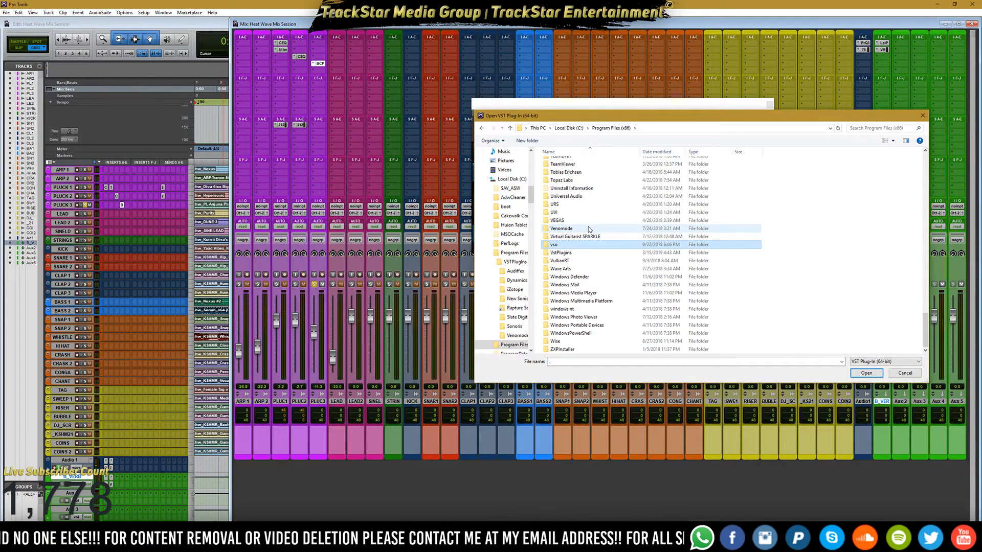
double_click(562, 252)
type("so")
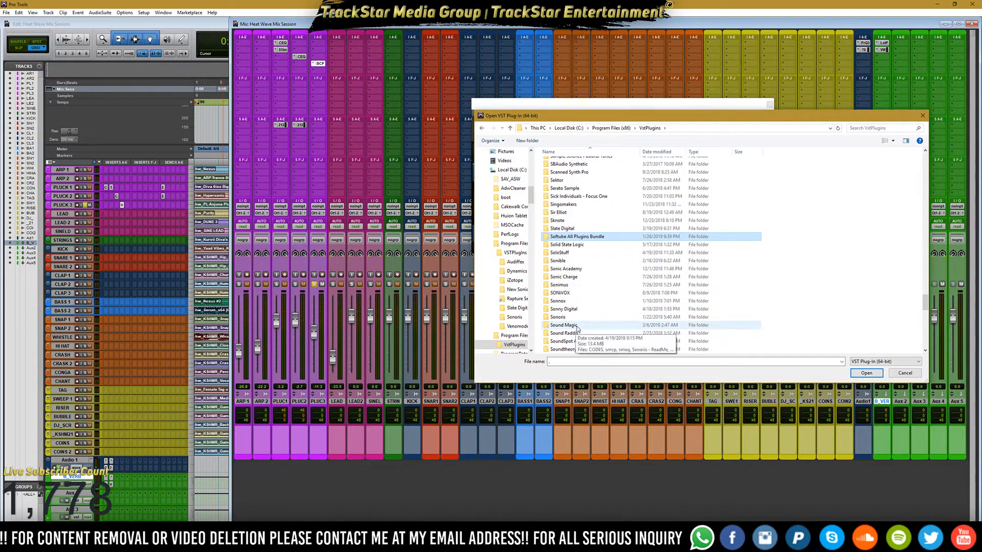
scroll(576, 337, "down", 1)
scroll(576, 337, "down", 1)
left_click(571, 334)
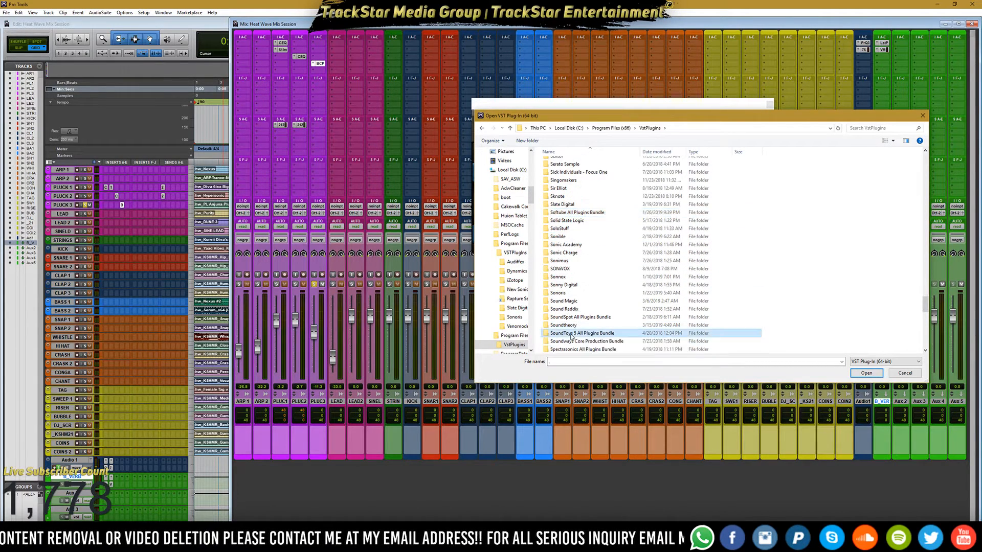
double_click(572, 334)
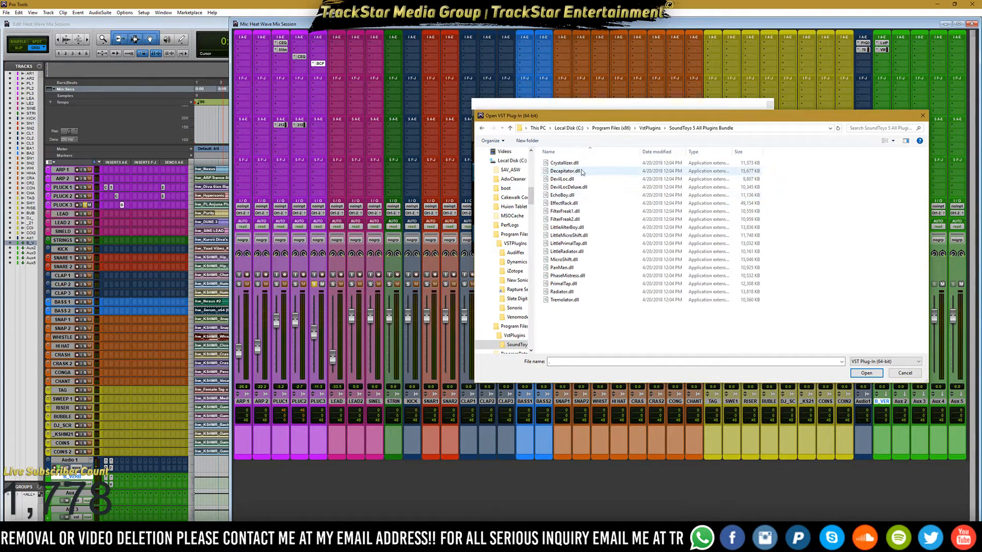
left_click(560, 268)
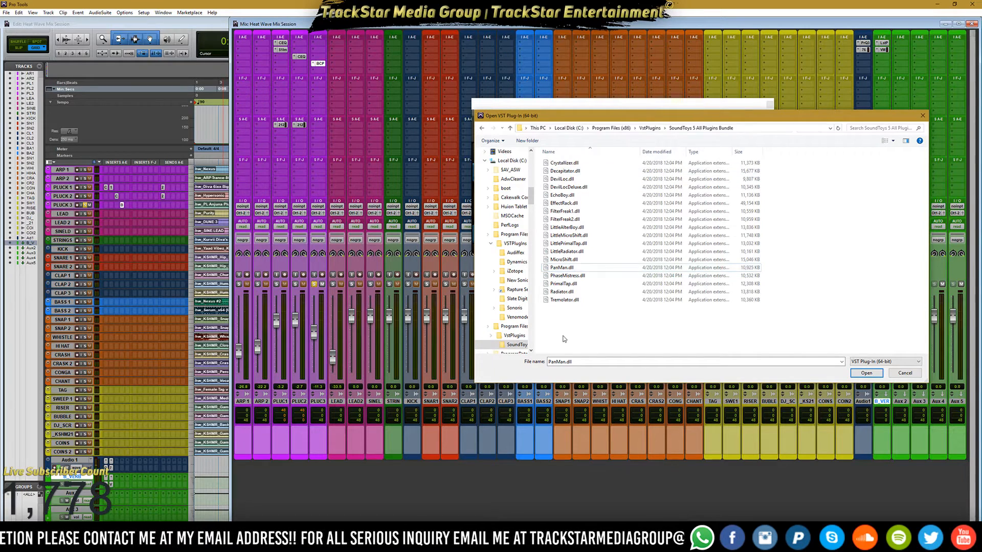
double_click(566, 265)
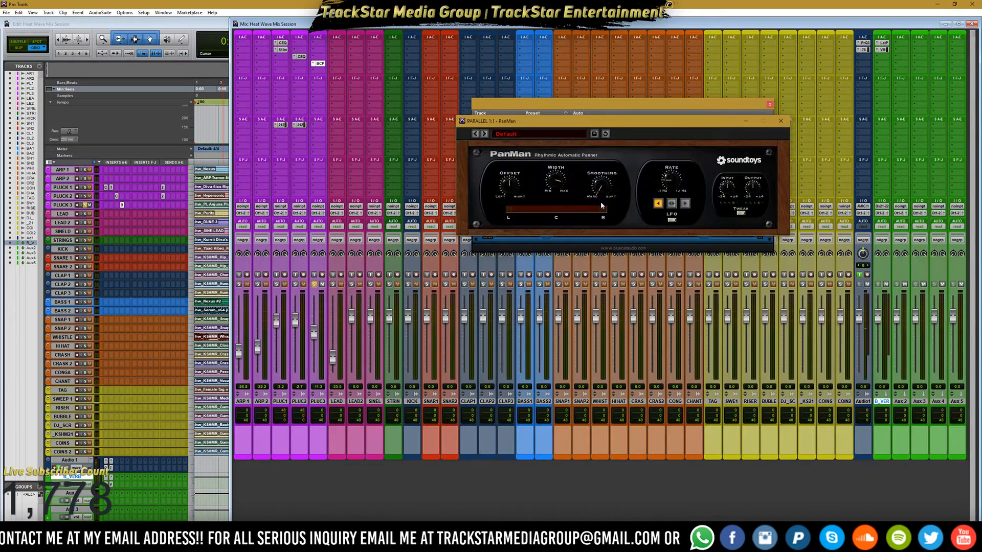
Step: Load the Pendulum Pan preset from Basic Panning in PanMan and spread the plug-in windows apart
left_click(532, 132)
mouse_move(565, 132)
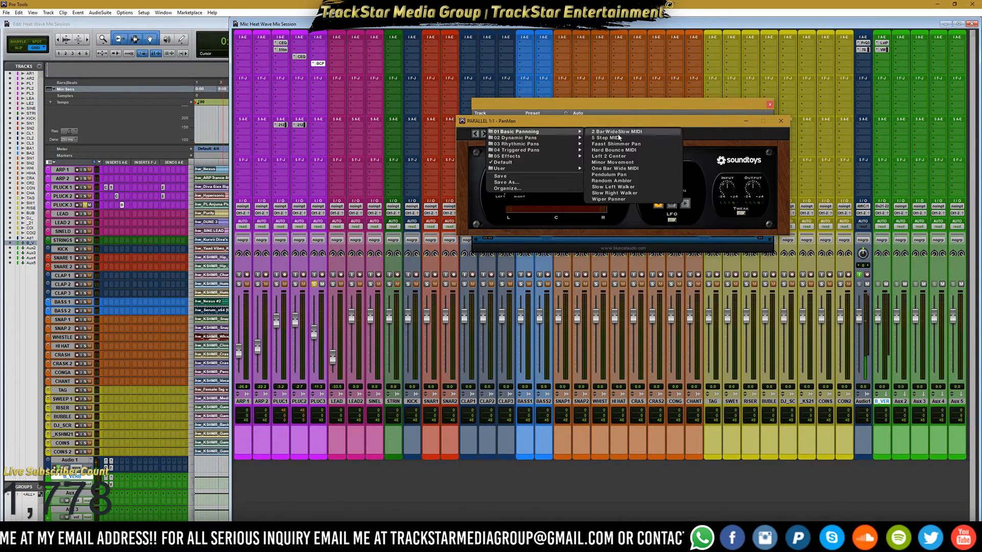
left_click(609, 175)
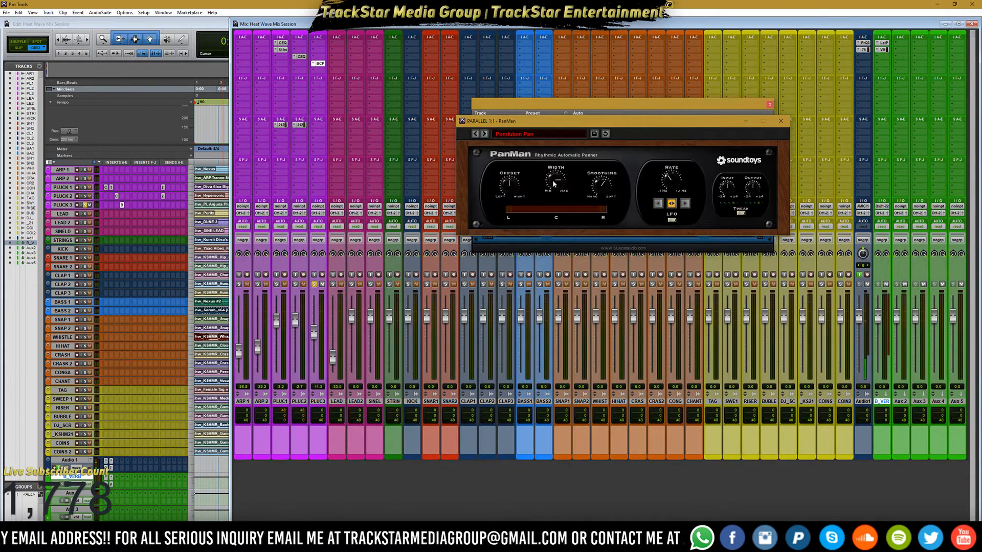
left_click_drag(595, 198, 609, 148)
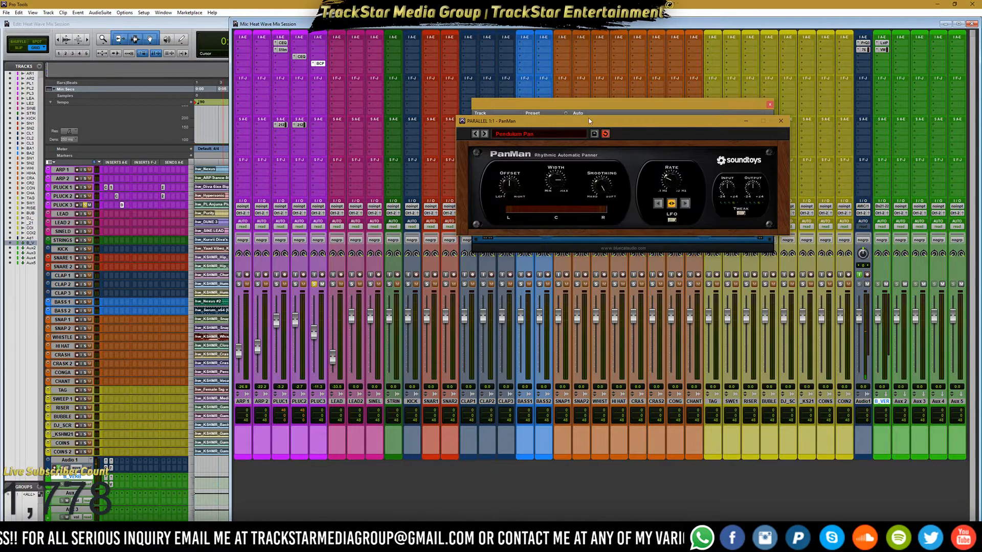
left_click_drag(589, 121, 628, 128)
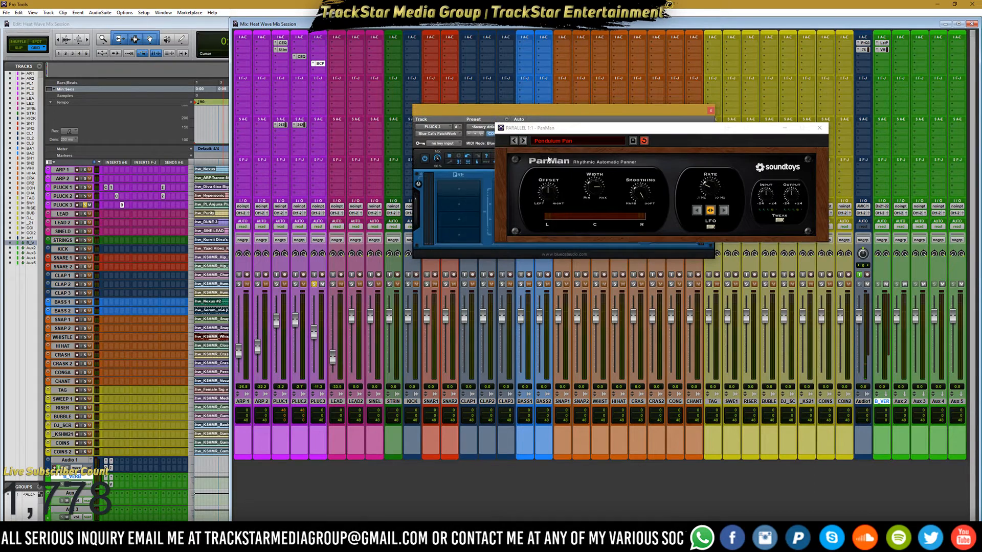
Step: Play the session, open PLUCK 2's reverb send window, and adjust PanMan's rate
key("space")
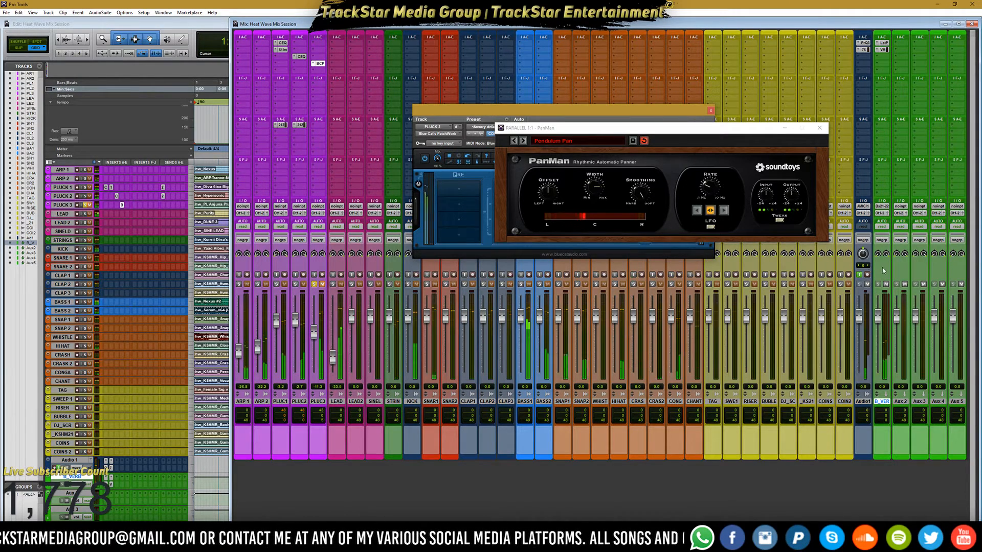
left_click(300, 125)
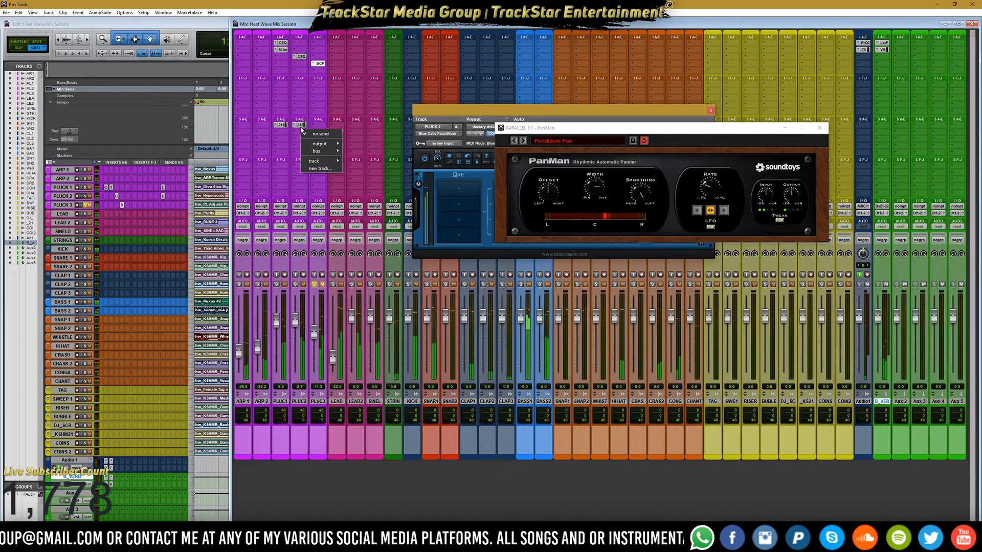
left_click(300, 125)
left_click(301, 125)
left_click(301, 126)
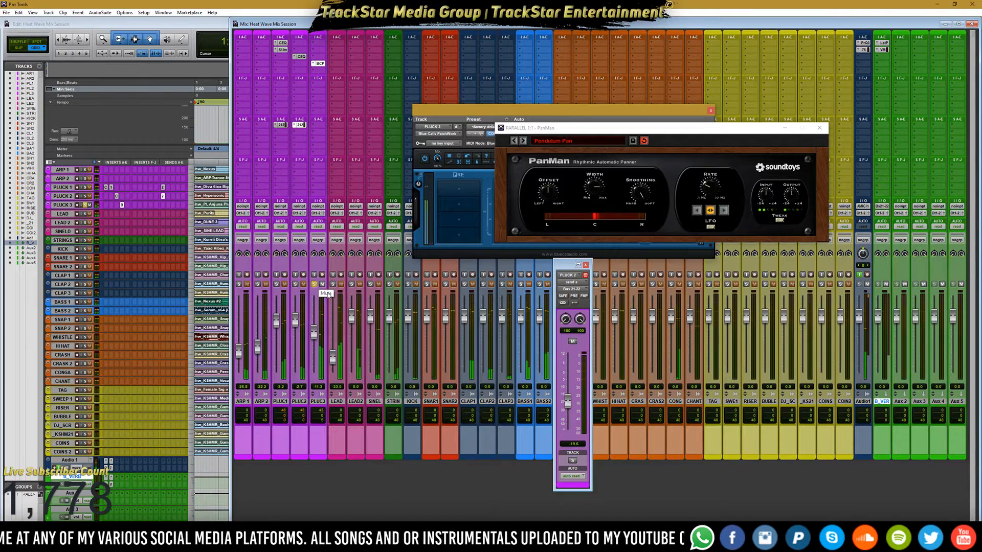
left_click_drag(706, 188, 706, 195)
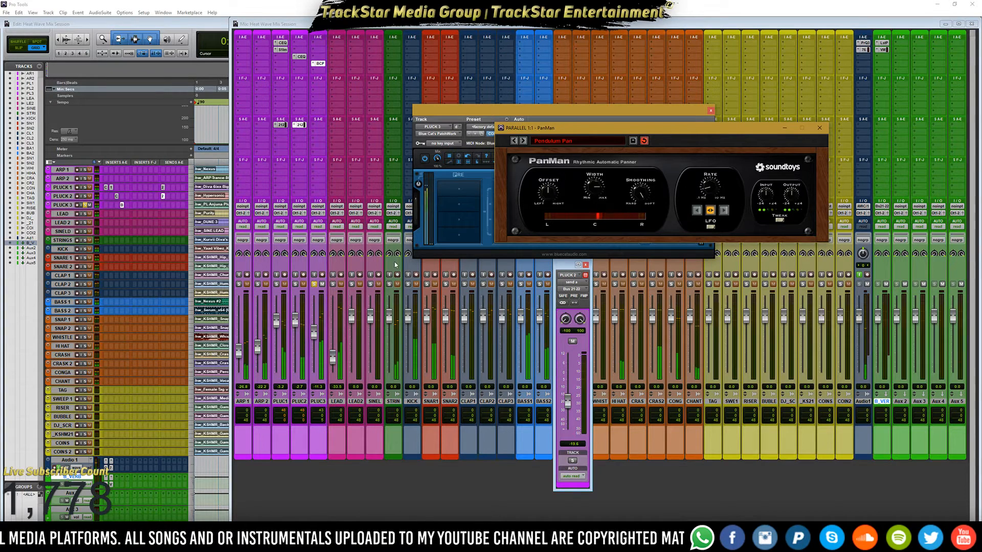
Step: Solo PLUCK 1 and PLUCK 2 together with PLUCK 3, and raise the PLUCK 3 fader to about -10.5 dB
left_click(295, 284)
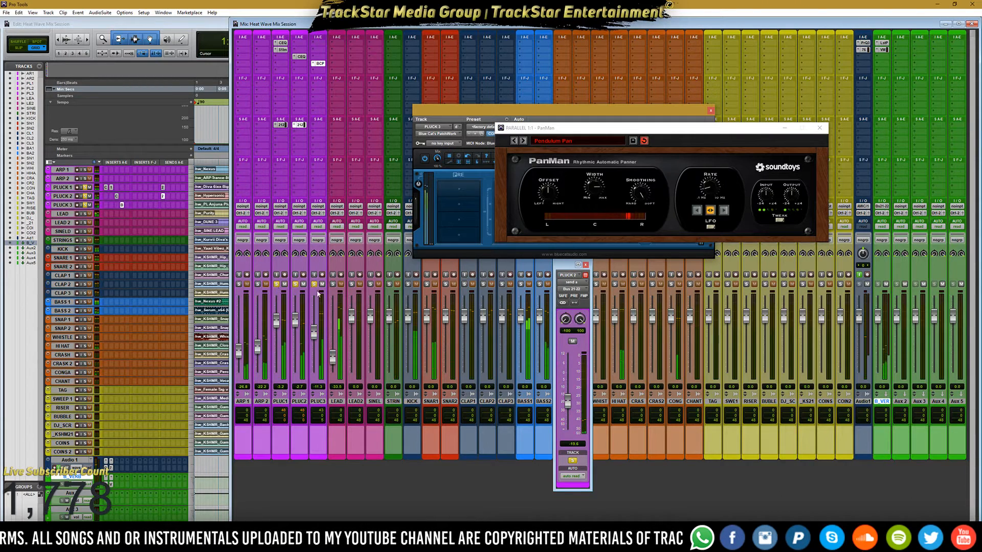
left_click_drag(313, 334, 313, 332)
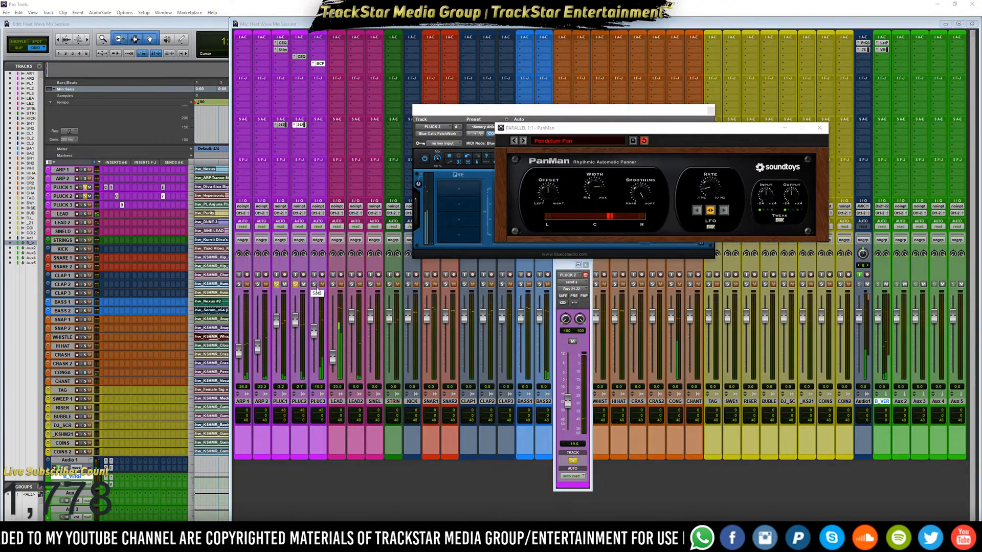
left_click(547, 212)
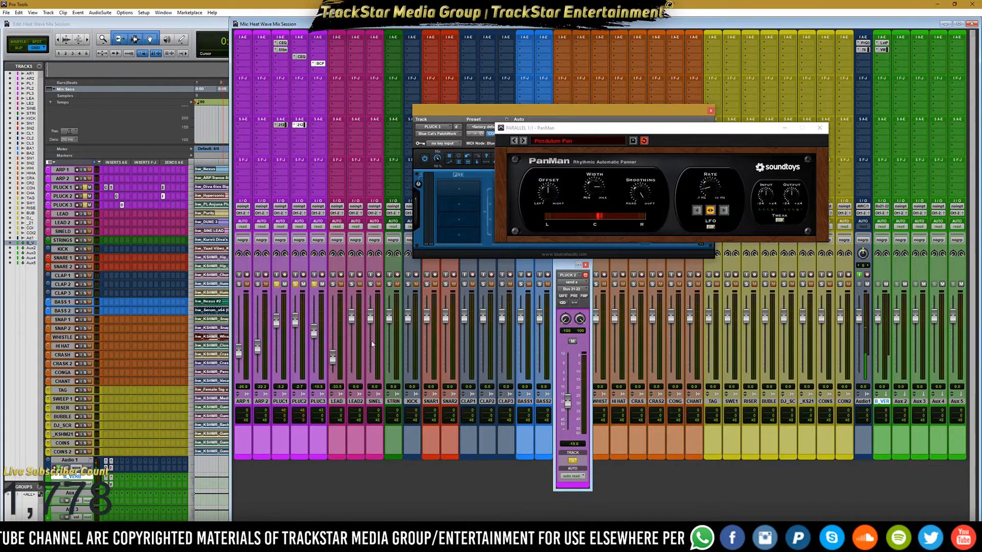
key("space")
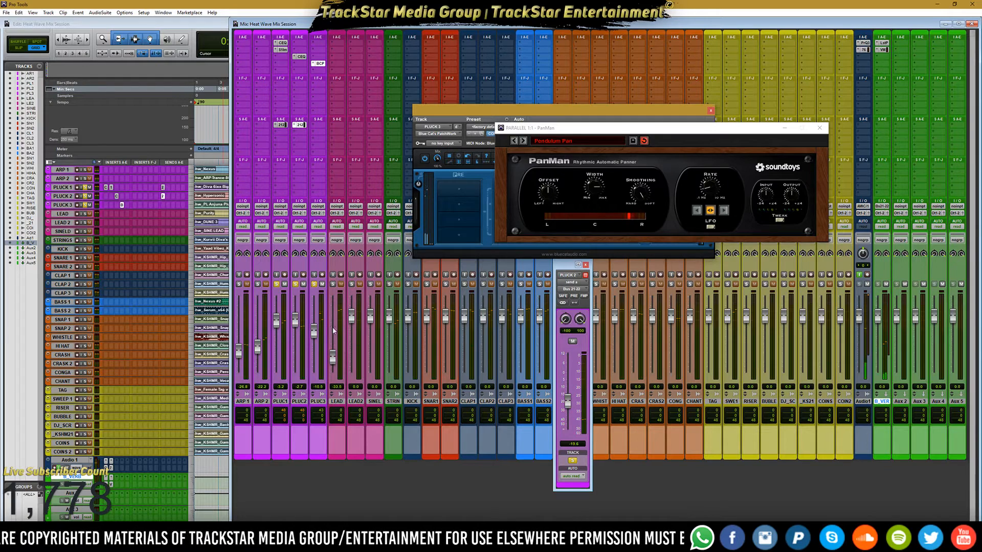
Step: Solo LEAD and STRINGS, pull the LEAD, LEAD 2 and SINELD faders fully down, and lower the STRINGS fader to about -4.9 dB
left_click(332, 284)
left_click_drag(335, 363, 341, 343)
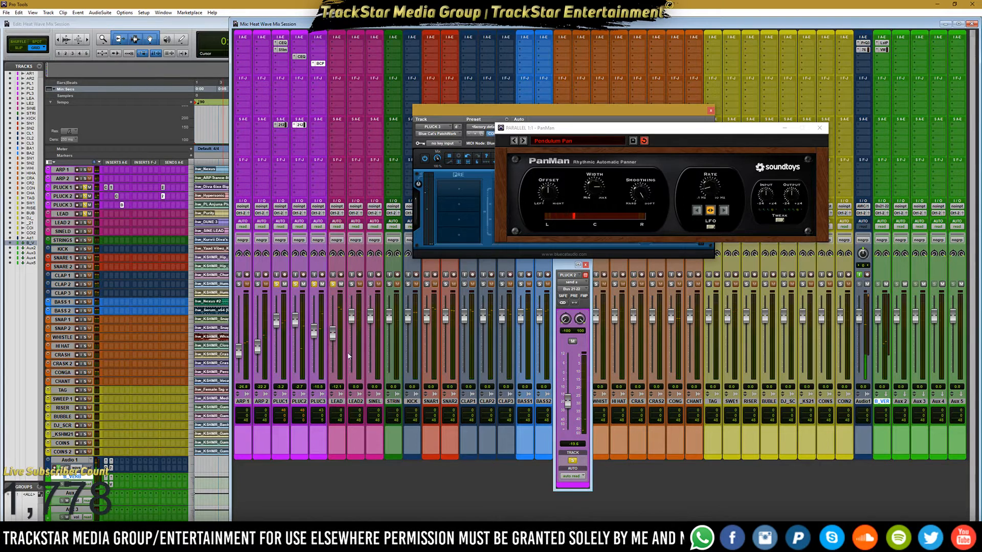
left_click_drag(334, 336, 344, 366)
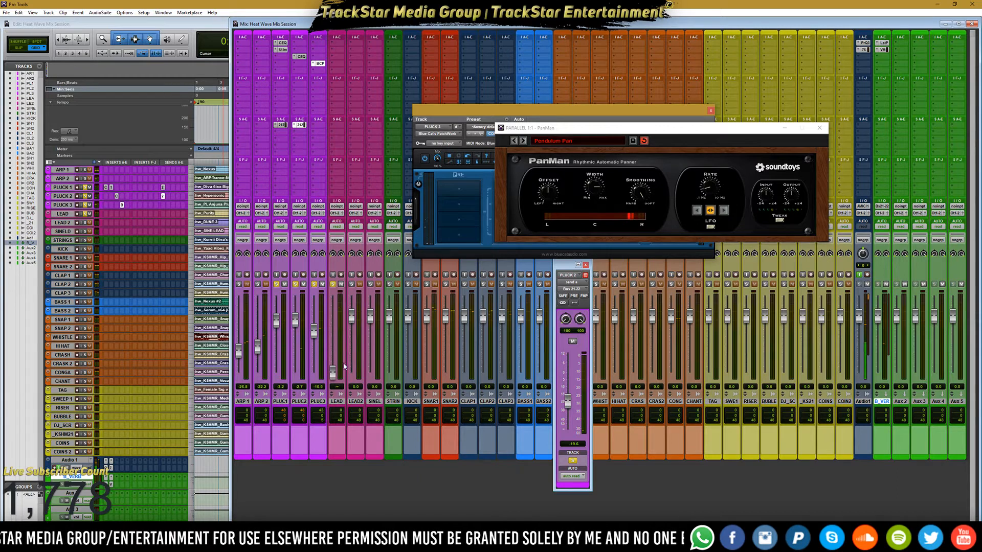
left_click_drag(351, 316, 351, 438)
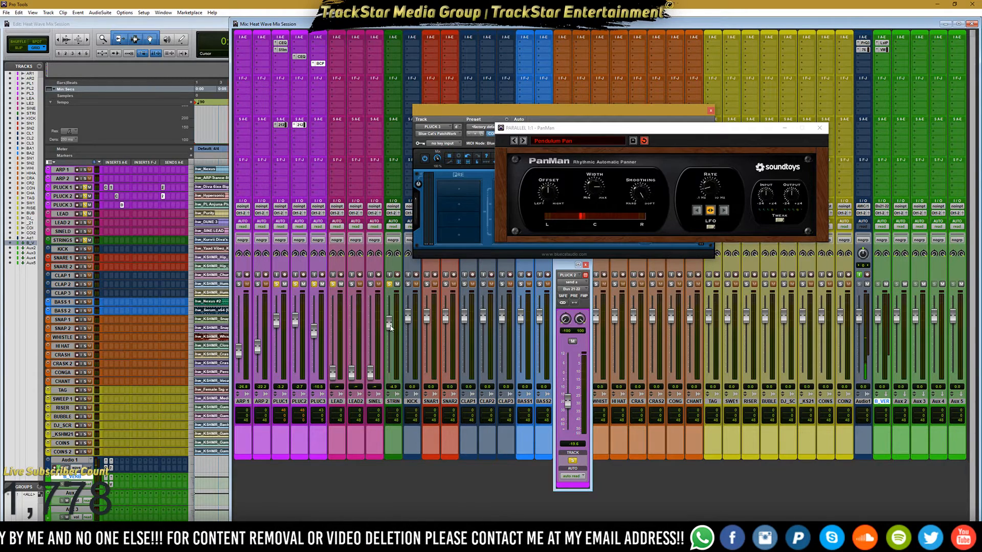
Step: Close PLUCK 3's plug-in windows, set STRINGS to 0.0 dB with a Bus 21-22 send, and leave only STRINGS soloed
left_click(711, 111)
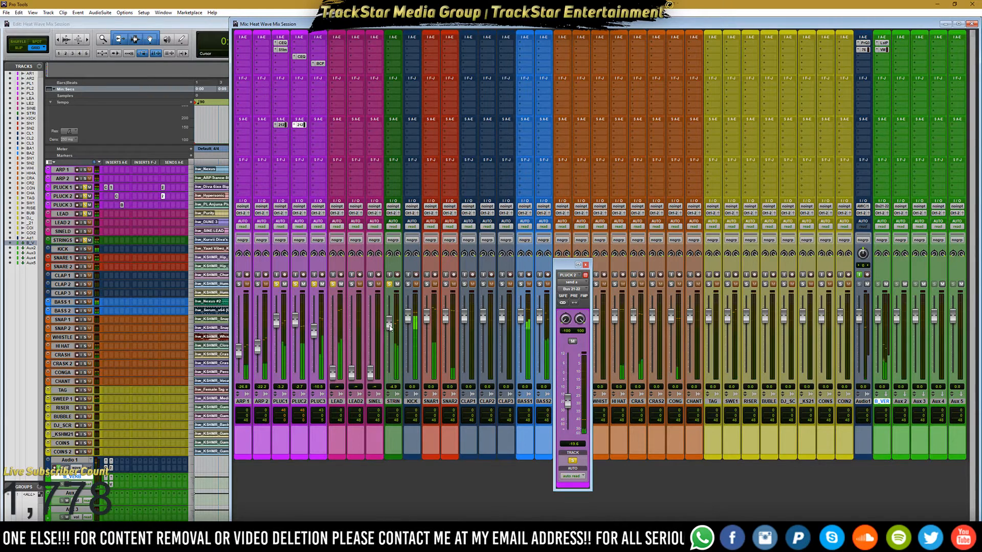
left_click_drag(390, 323, 390, 319)
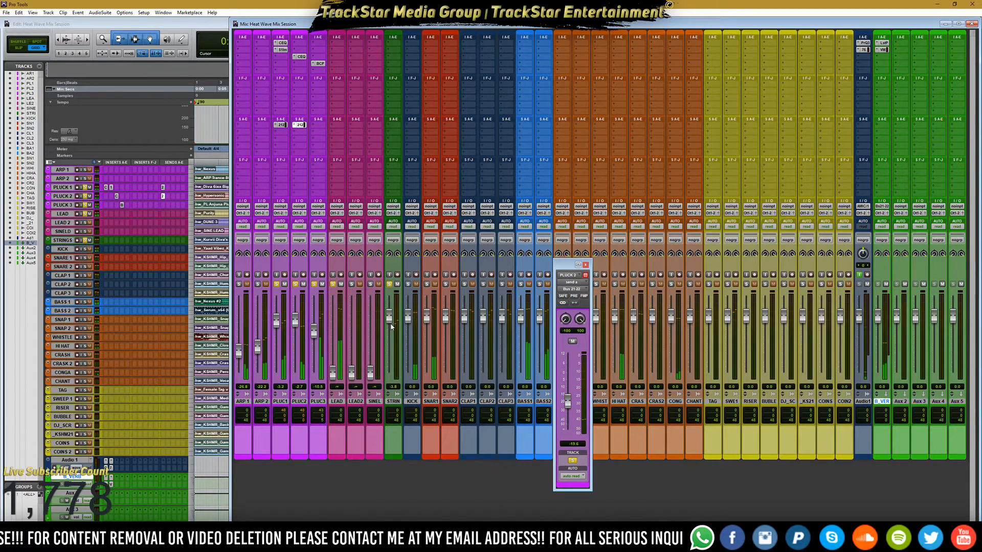
key("space")
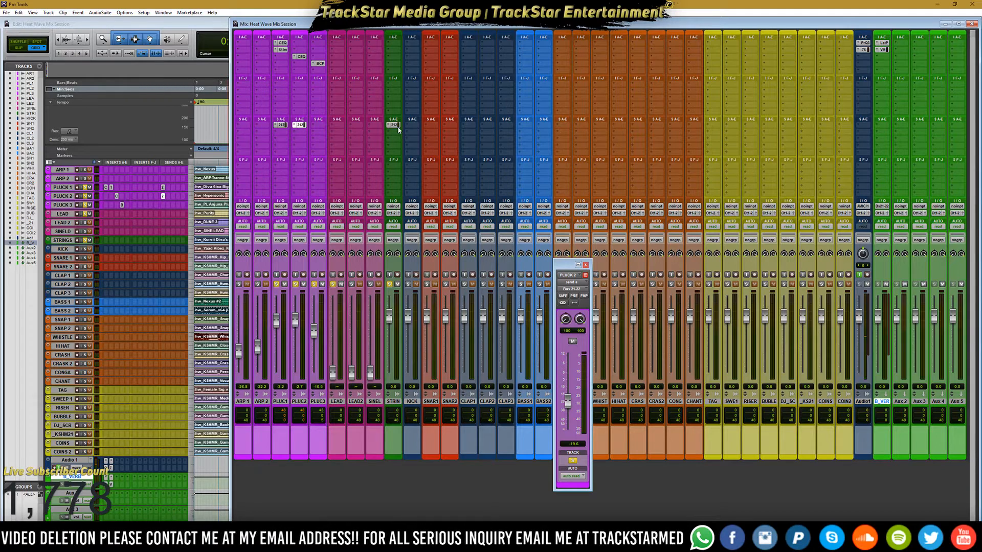
left_click(389, 285, "alt")
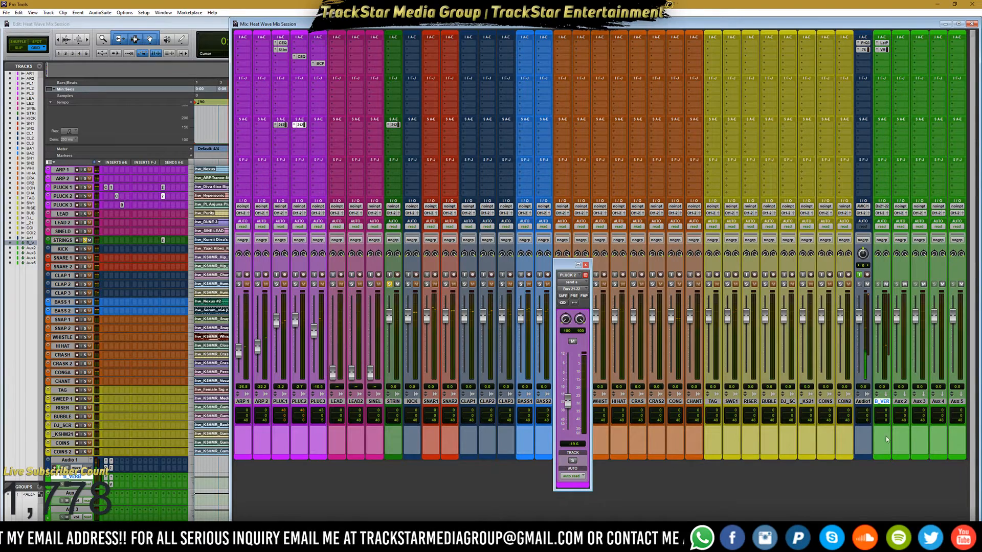
Step: Rename the Aux 2 track as DOUBLER
left_click(908, 402)
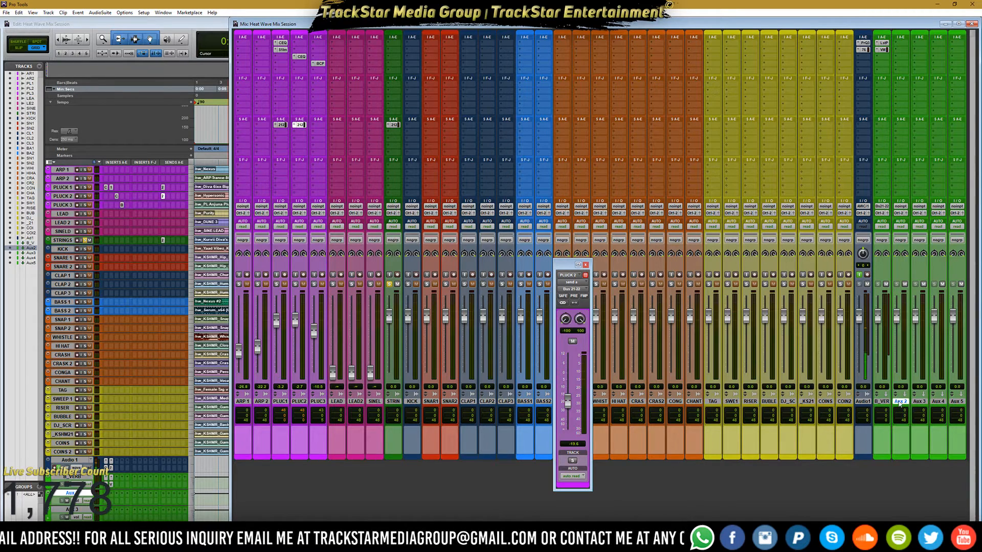
double_click(900, 402)
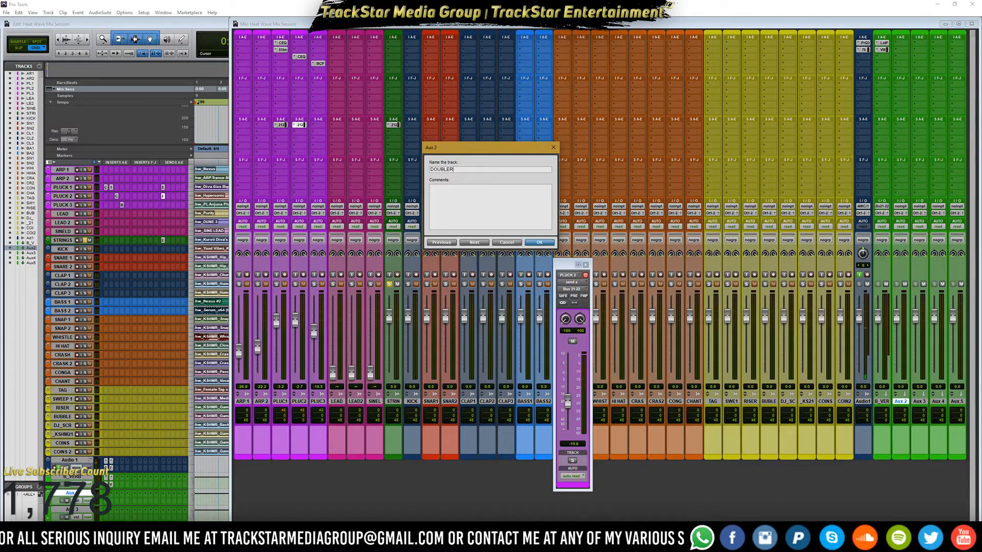
key("Return")
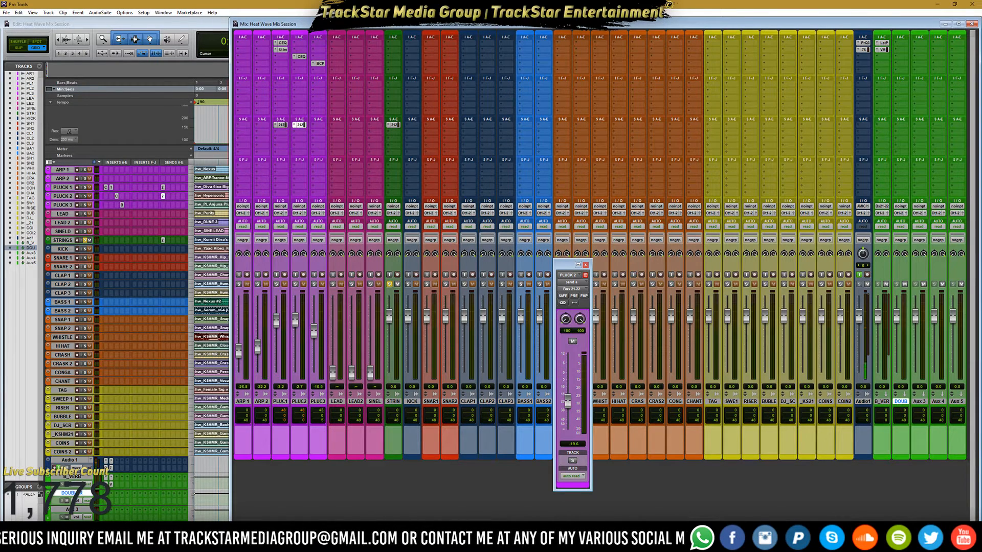
Step: Insert the stereo Doubler4 modulation plug-in on the DOUBLER track and load its DoublerEQed factory preset
left_click(901, 59)
mouse_move(935, 68)
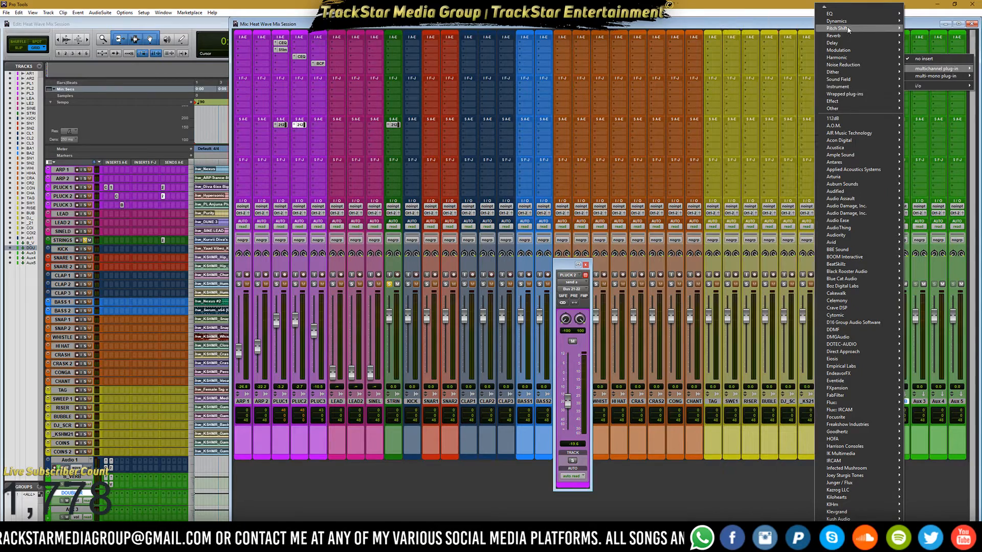
mouse_move(837, 60)
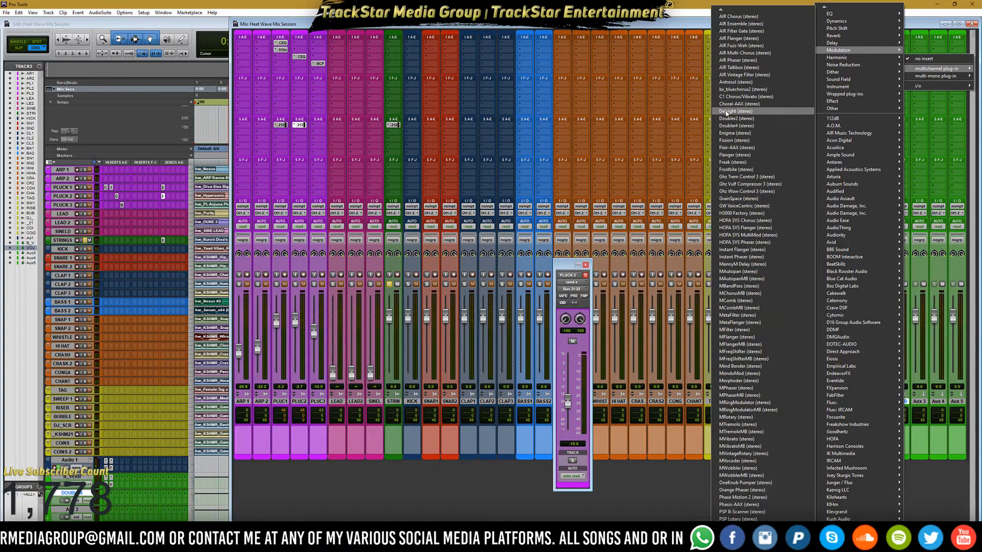
left_click(736, 126)
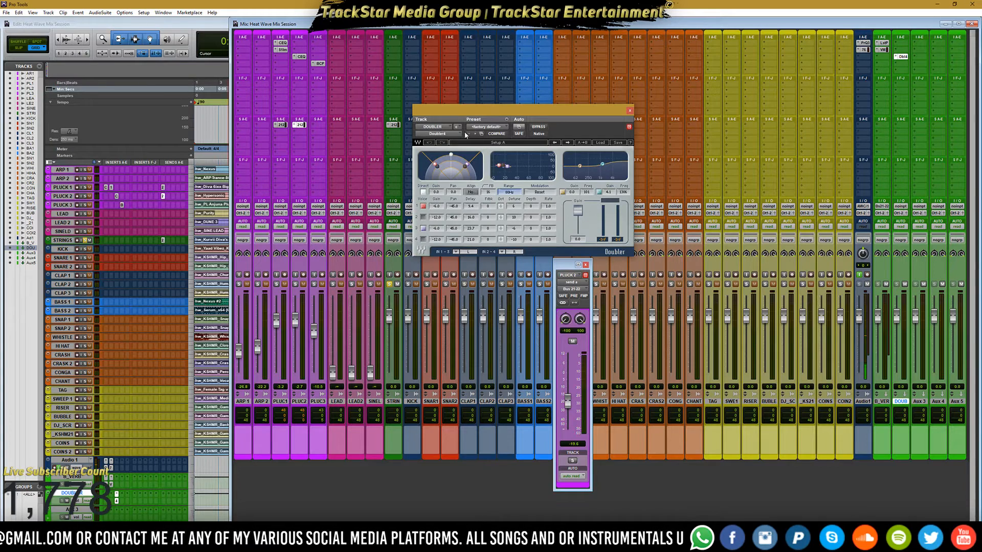
left_click(601, 143)
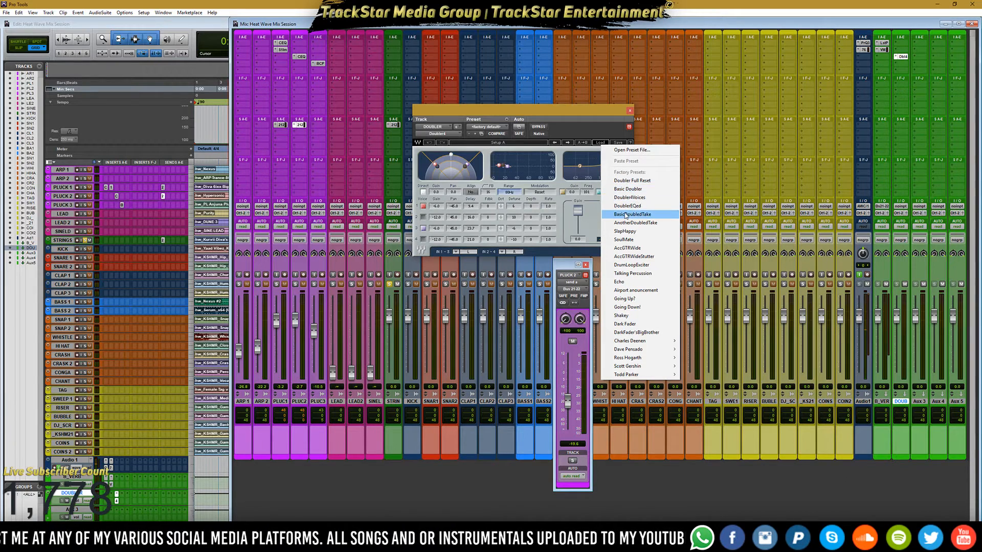
left_click(628, 206)
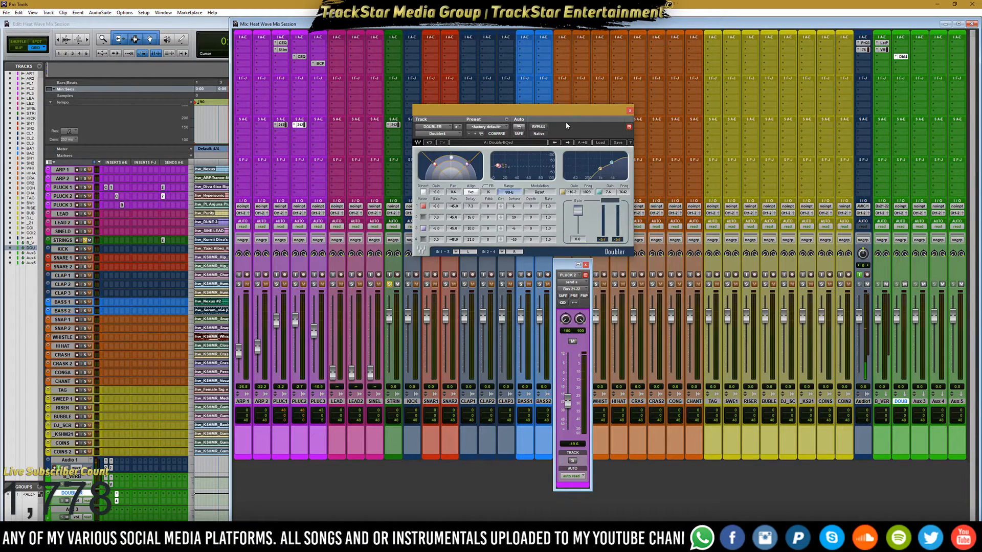
Step: Move the Doubler window clear of the routing controls and set the DOUBLER track's input to Bus 23-24
left_click_drag(566, 120, 850, 226)
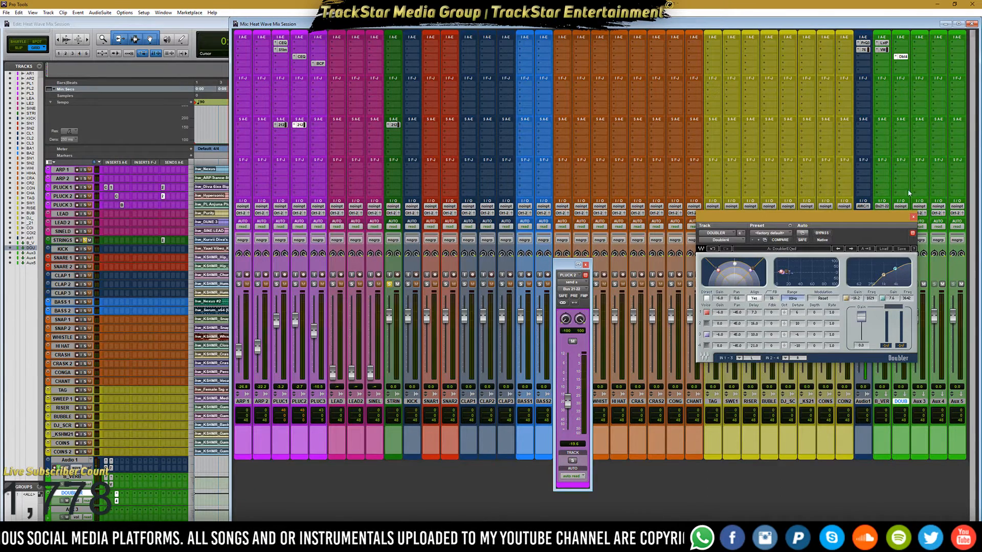
left_click(901, 208)
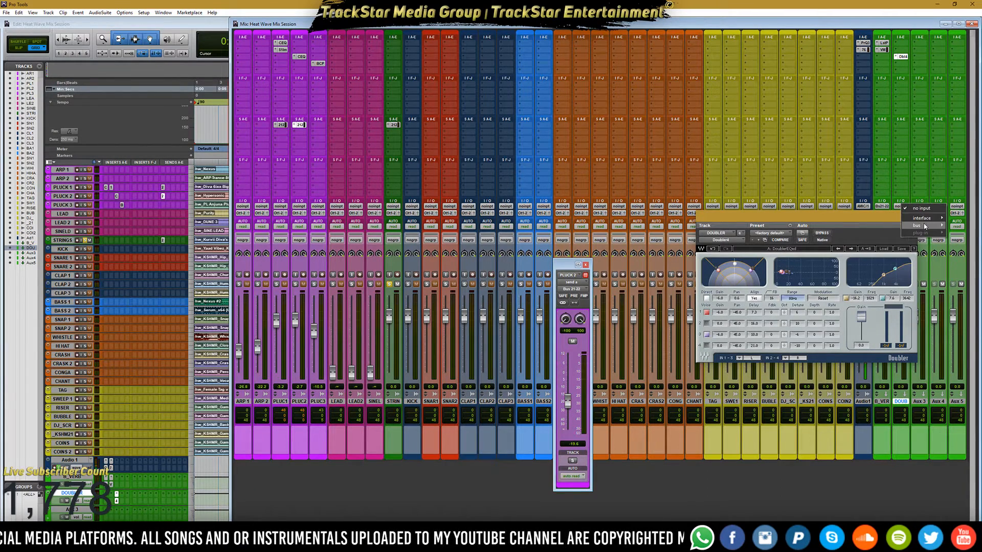
mouse_move(918, 225)
mouse_move(869, 227)
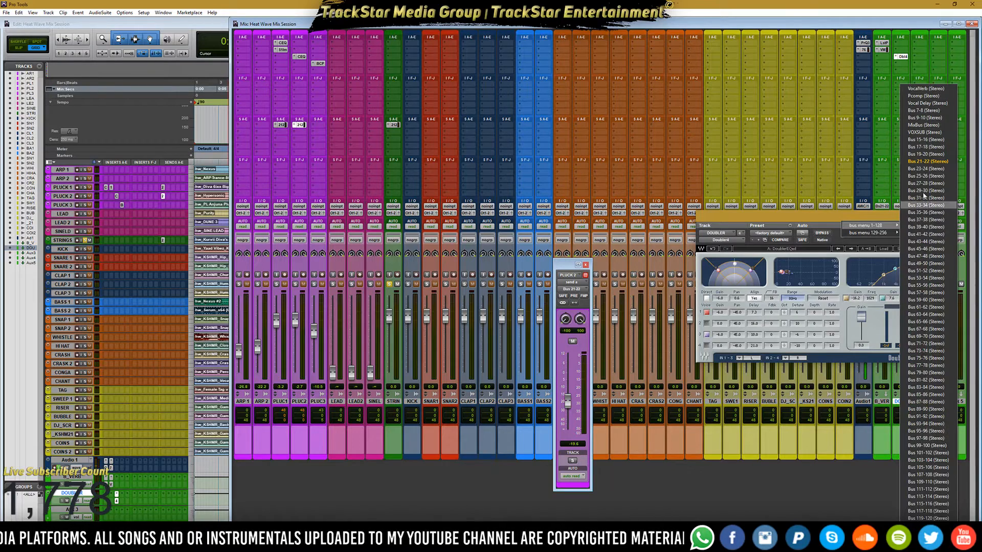
left_click(923, 171)
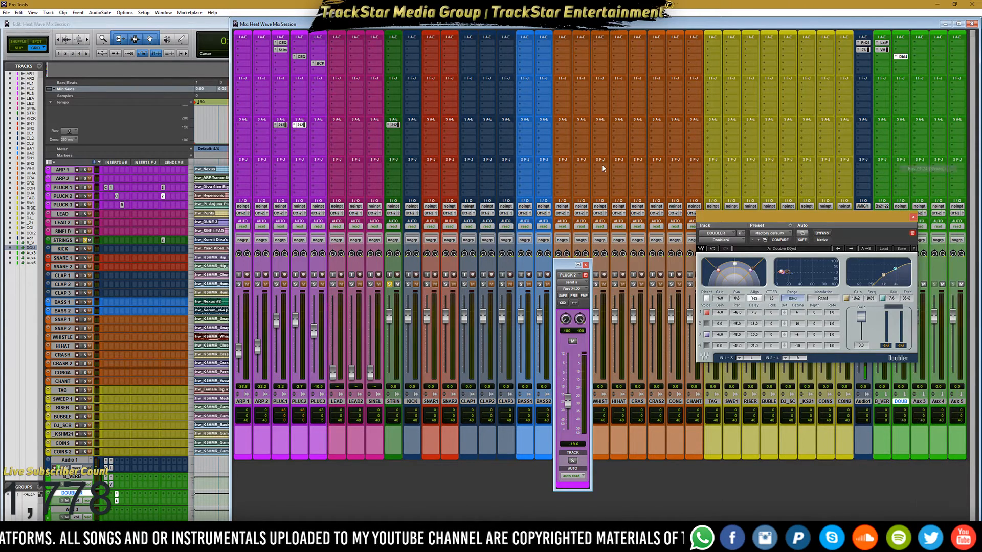
Step: Add a Bus 23-24 send to STRINGS, set it to -14.0 dB during playback, and move the Doubler window off the aux tracks
left_click(397, 136)
mouse_move(424, 151)
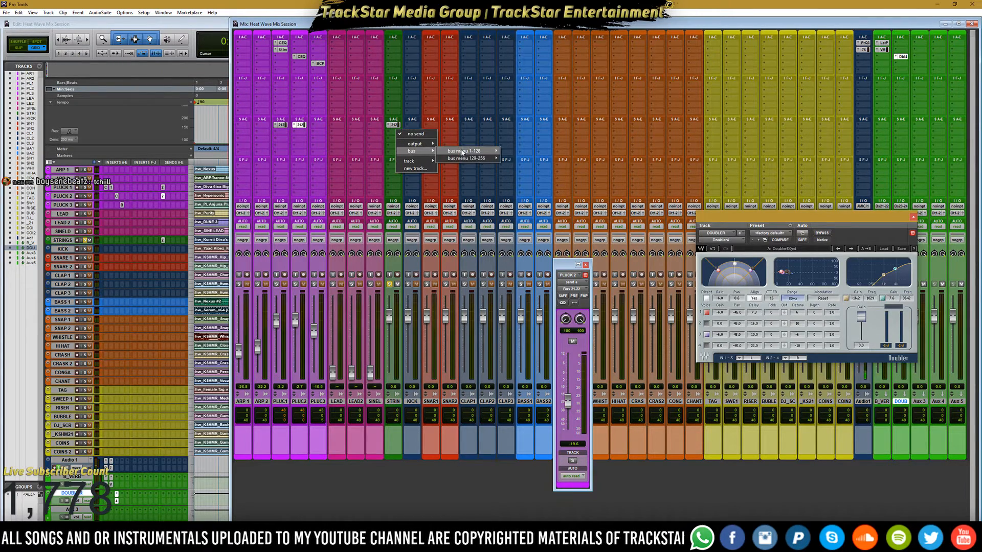
mouse_move(462, 151)
left_click(535, 249)
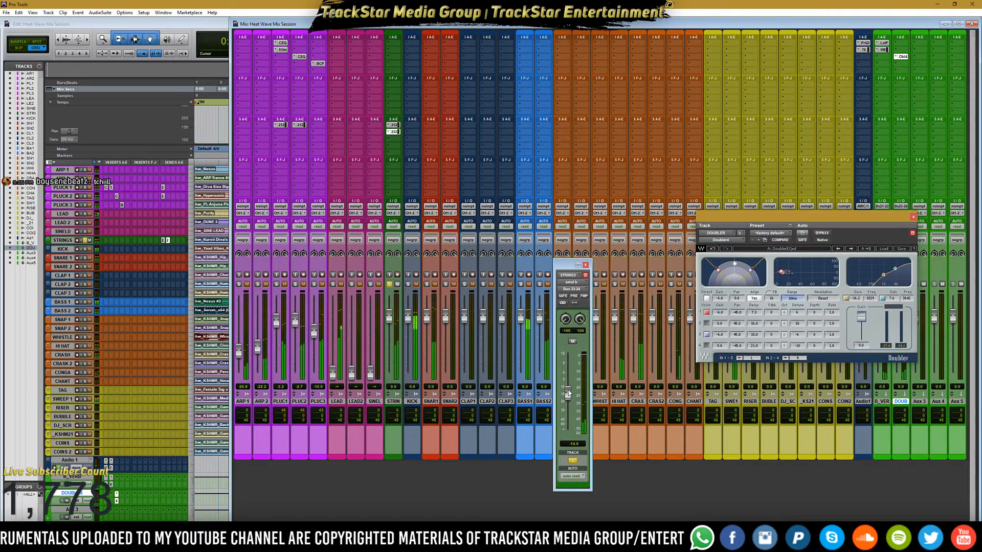
left_click(573, 342)
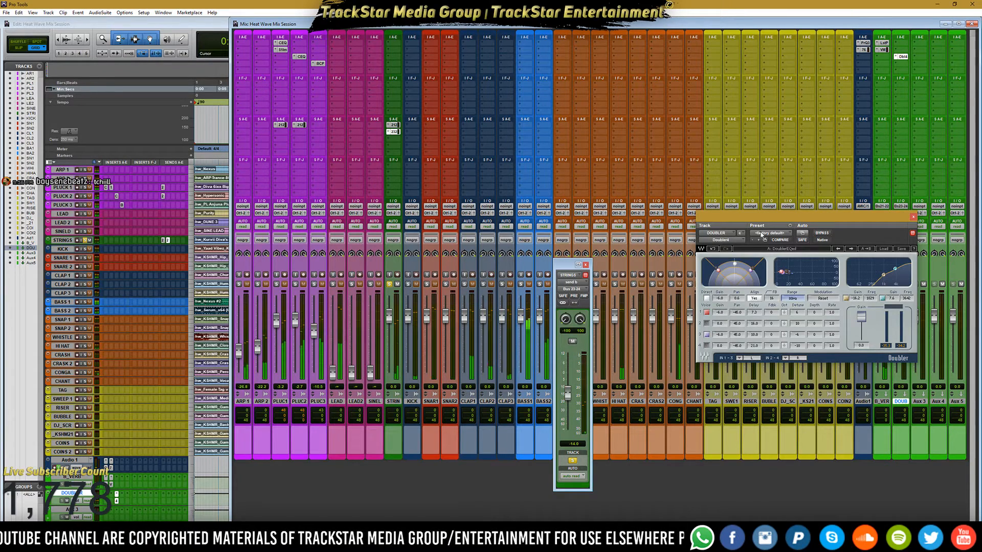
left_click_drag(835, 221, 829, 356)
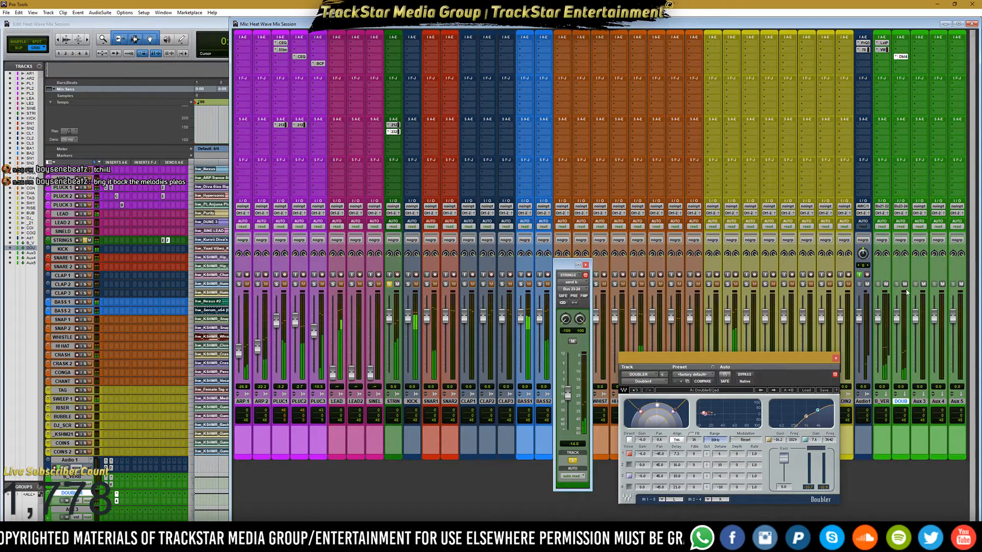
Step: Mute STRINGS while it stays soloed, make its Bus 23-24 send pre-fader, and reset the send level to 0.0 dB
left_click(389, 285)
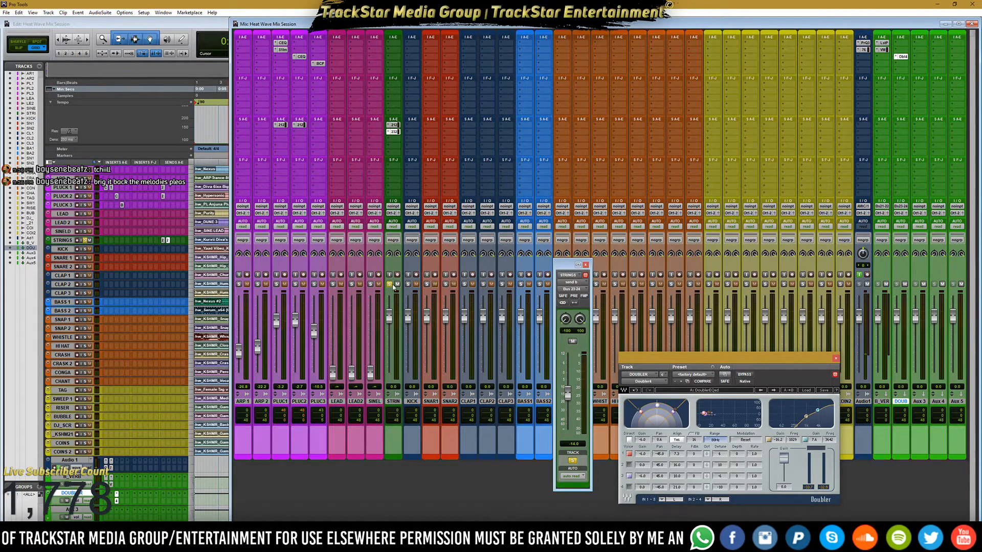
left_click(398, 284)
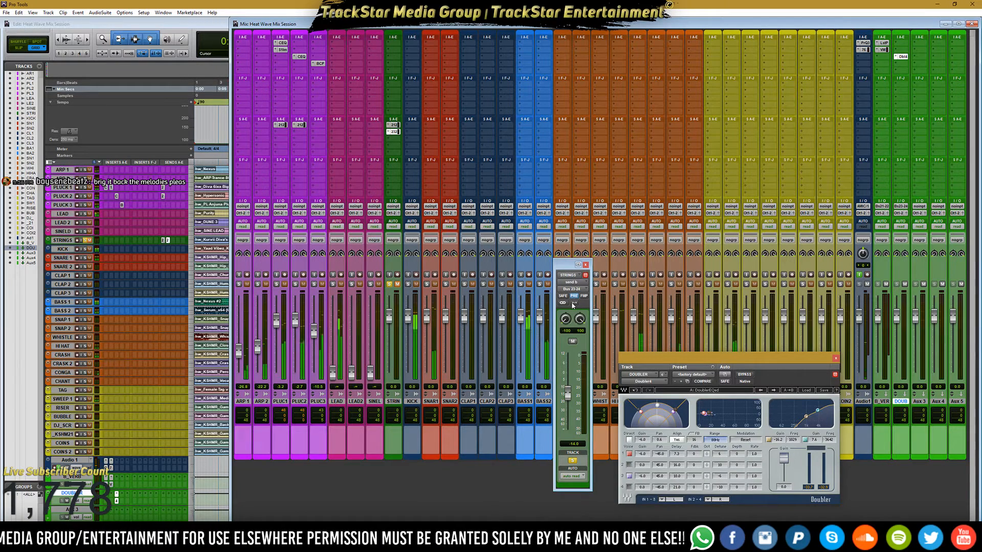
left_click(568, 399, "alt")
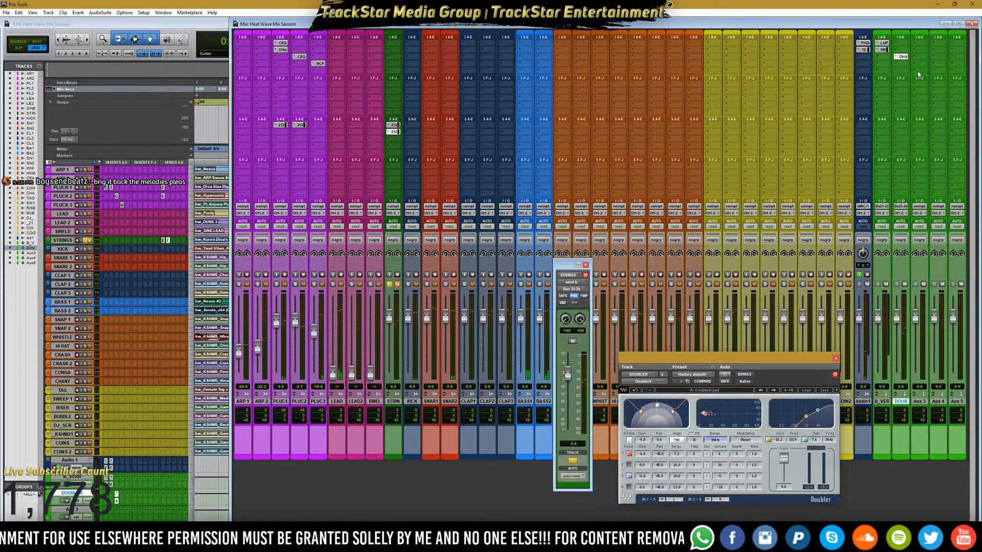
Step: Insert the stereo S1 Imager after Doubler4 on the DOUBLER track and widen its stereo image to about 1.4
left_click(900, 64)
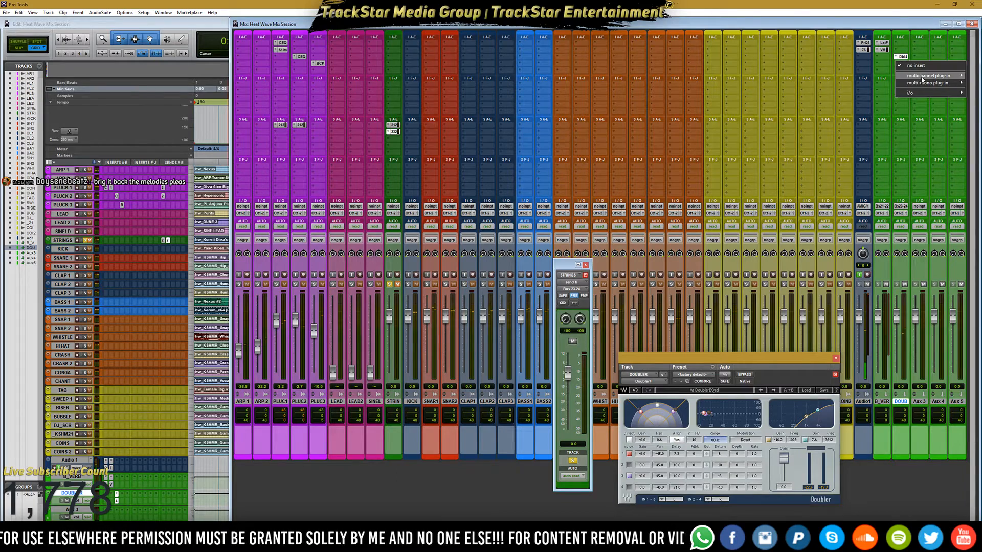
mouse_move(927, 76)
mouse_move(846, 82)
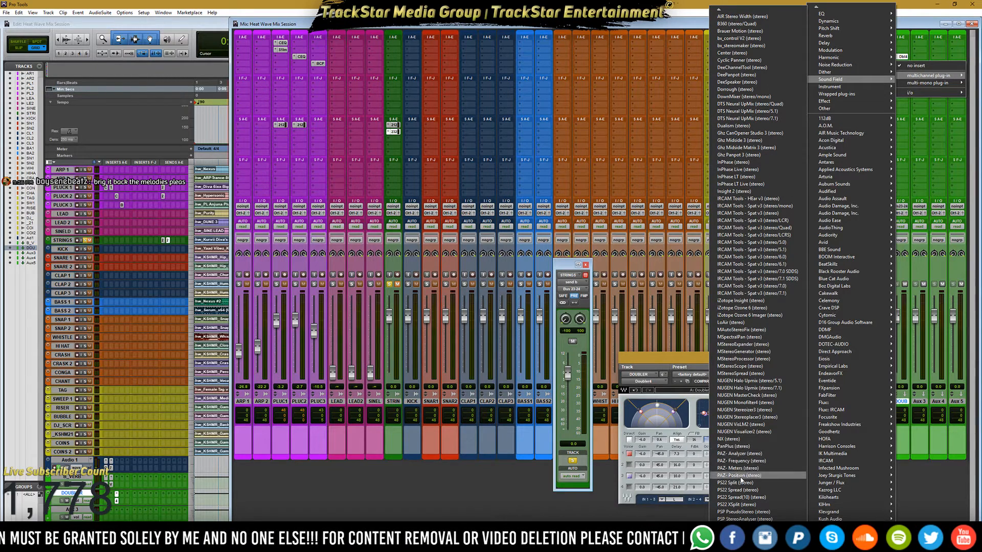
mouse_move(744, 547)
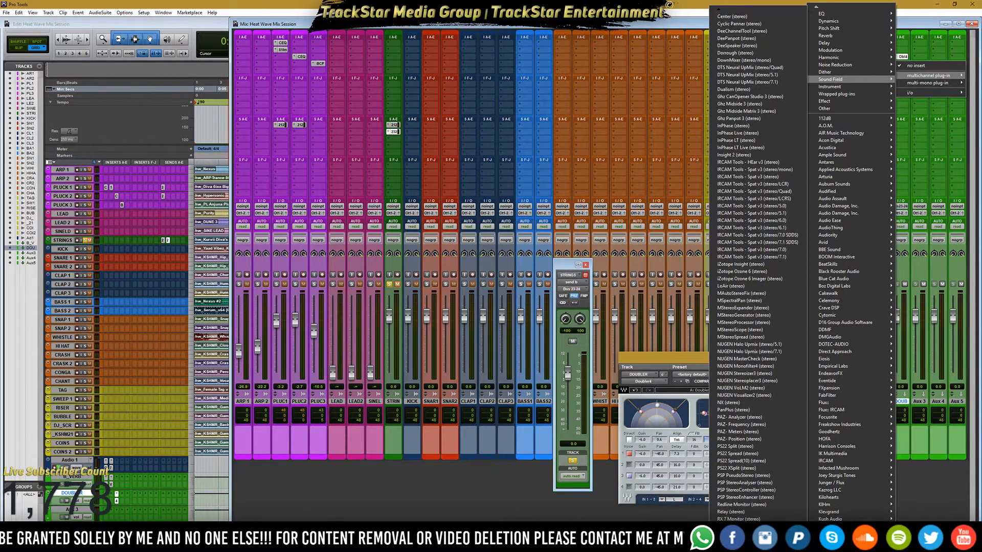
left_click(750, 512)
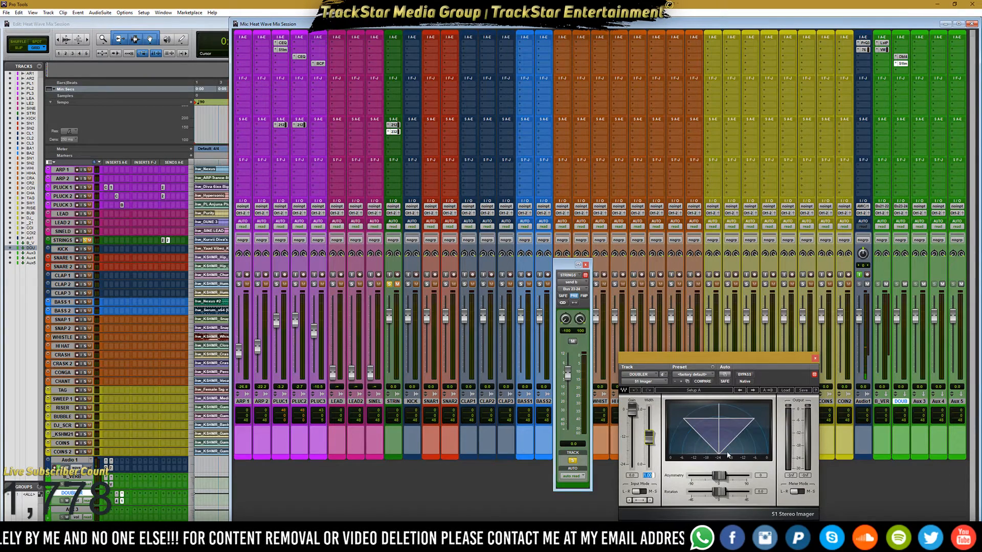
left_click_drag(728, 454, 727, 402)
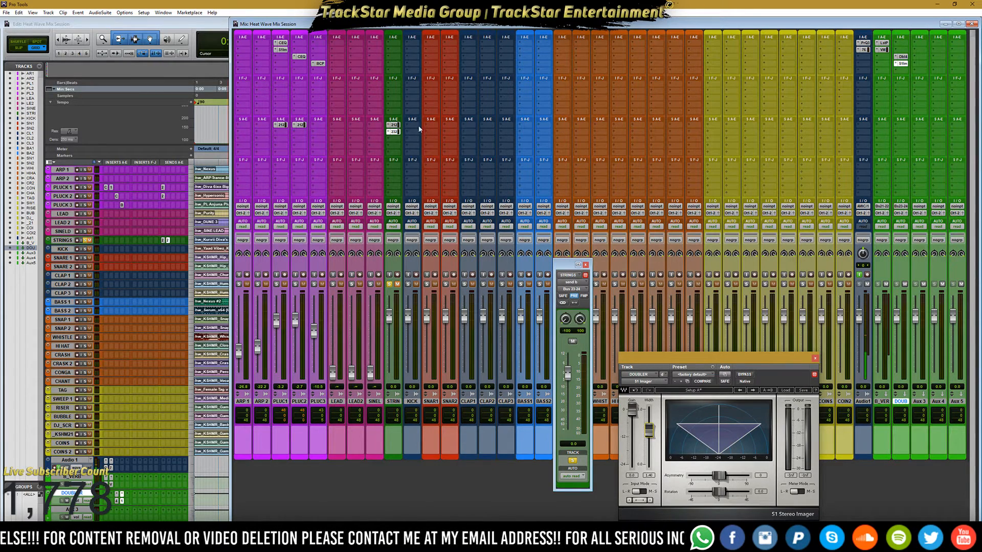
Step: Make the STRINGS Bus 21-22 send pre-fader and raise its level to about -17.8 dB during playback
left_click(395, 124)
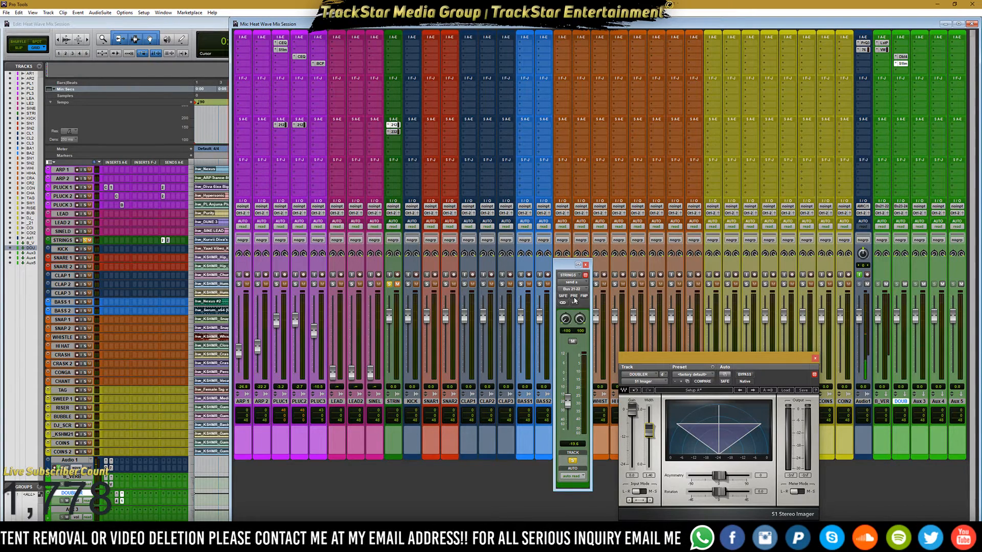
key("space")
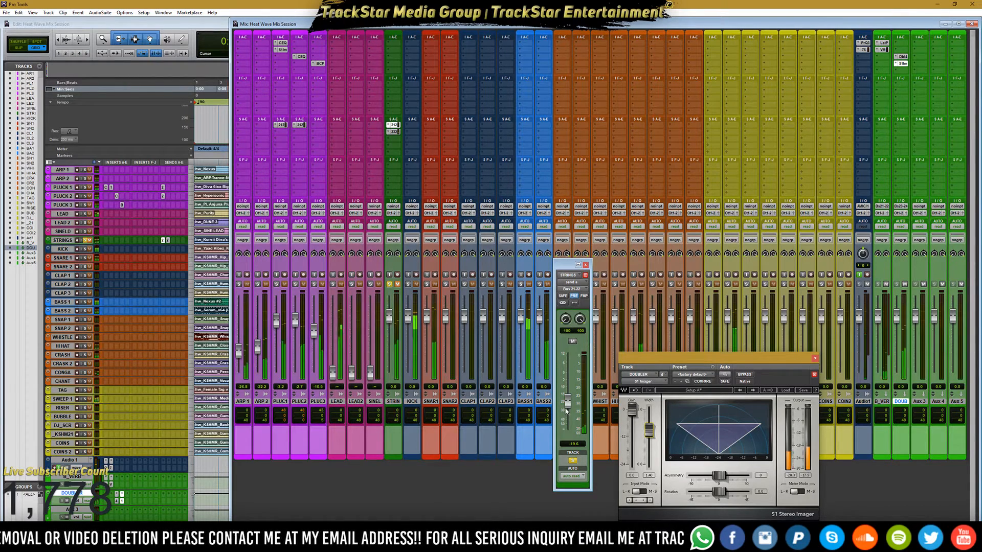
left_click_drag(569, 400, 570, 395)
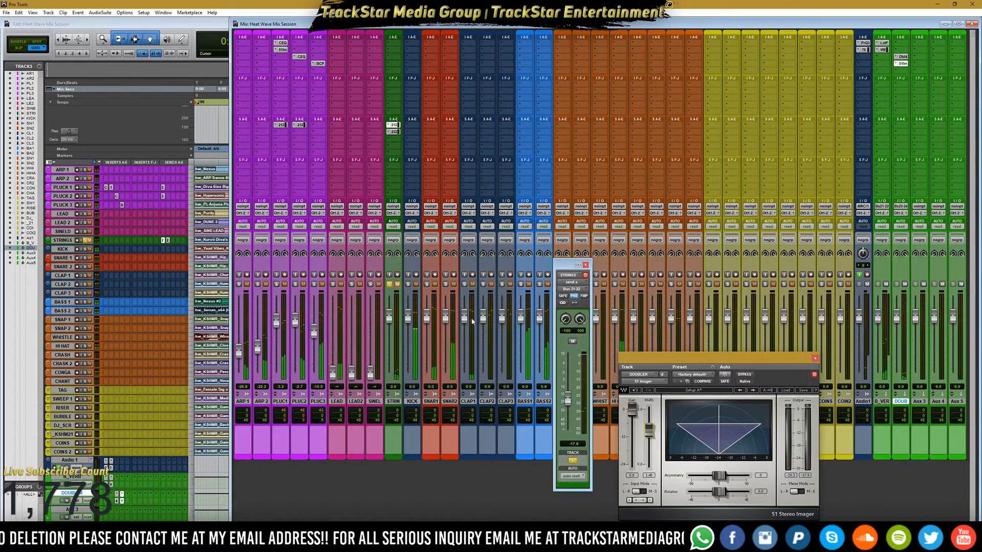
Step: Insert stereo FabFilter Pro-Q 3 on STRINGS and add a 96 dB/oct low cut at about 267 Hz
left_click(392, 49)
mouse_move(449, 63)
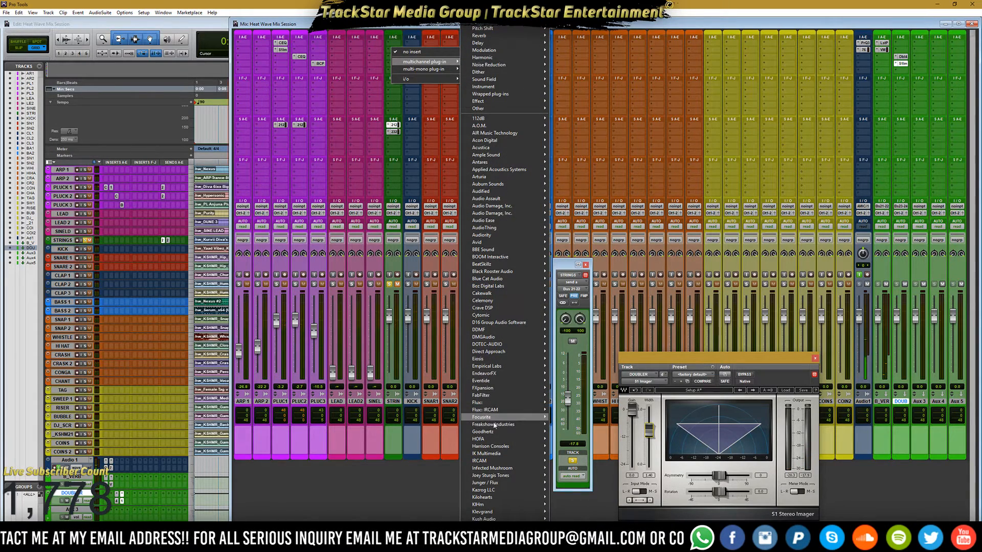
mouse_move(491, 395)
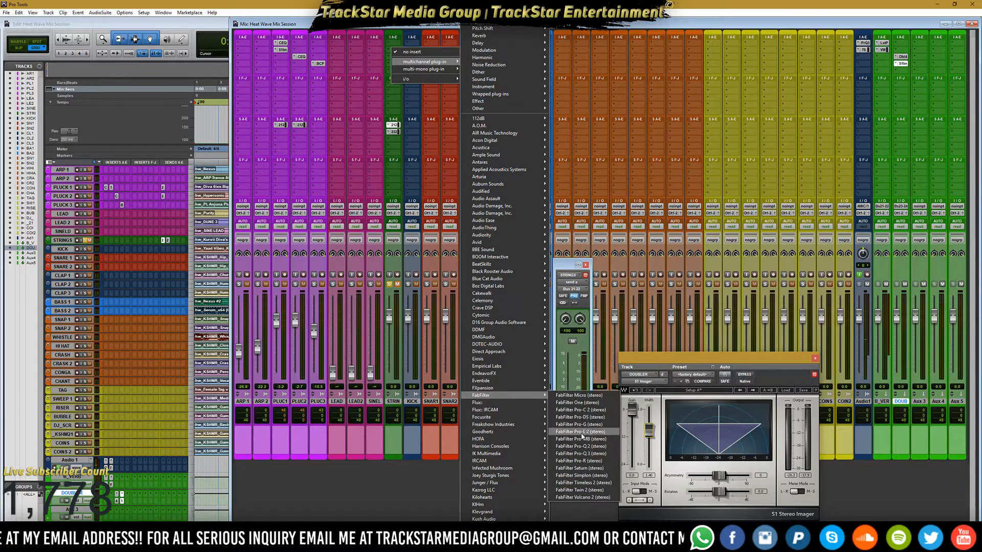
left_click(584, 455)
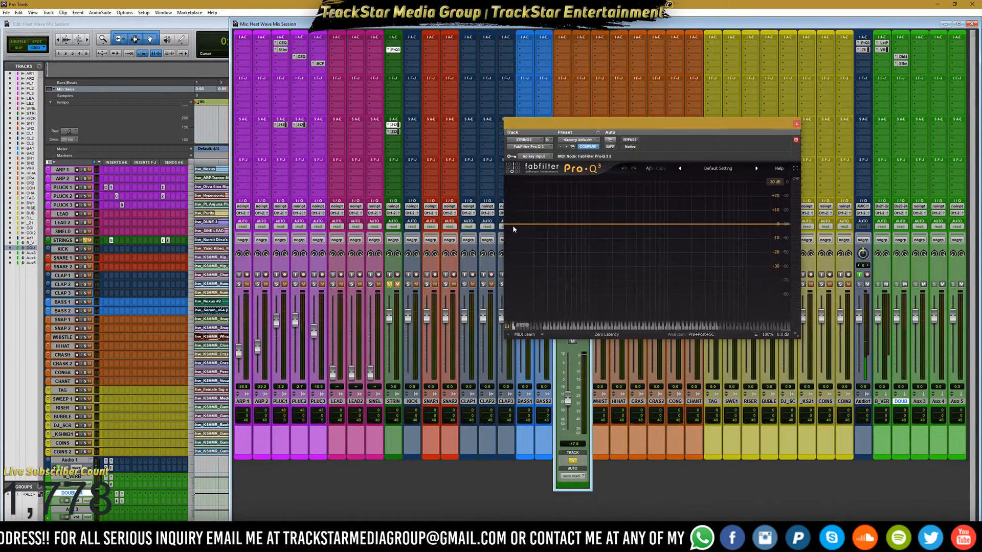
left_click(513, 225)
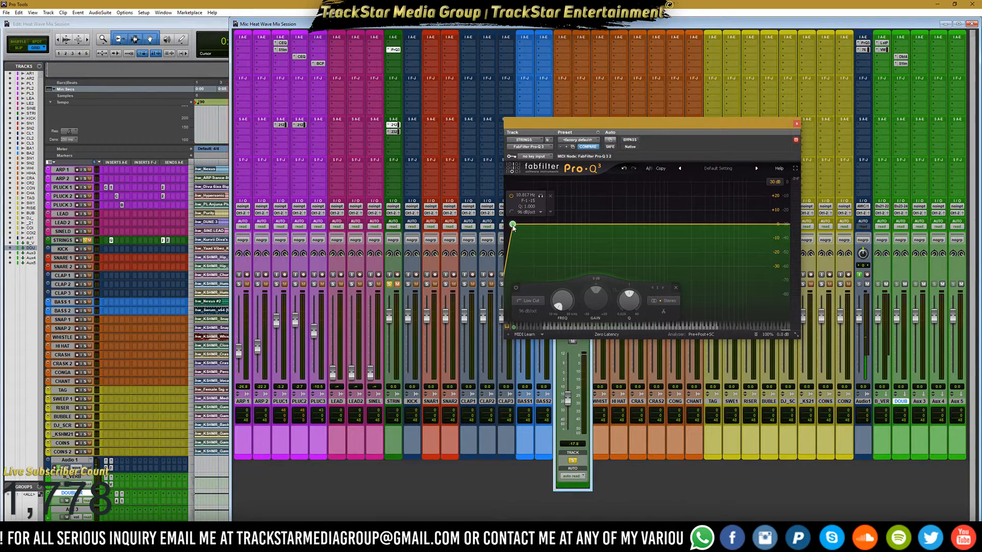
left_click_drag(513, 225, 622, 229)
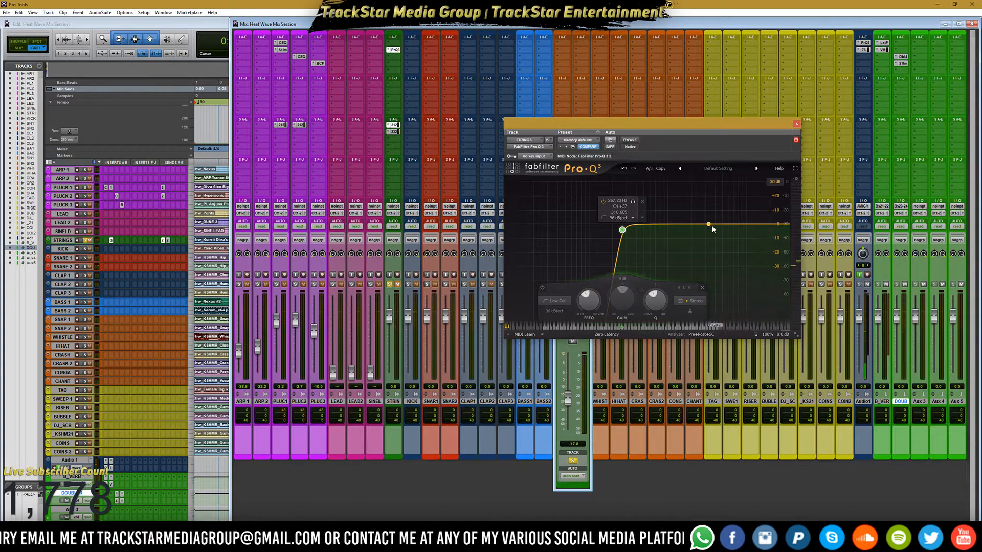
Step: Add a high-shelf band to the STRINGS EQ at about 6.2 kHz with a gain of about +3.3 dB
left_click(727, 225)
right_click(726, 225)
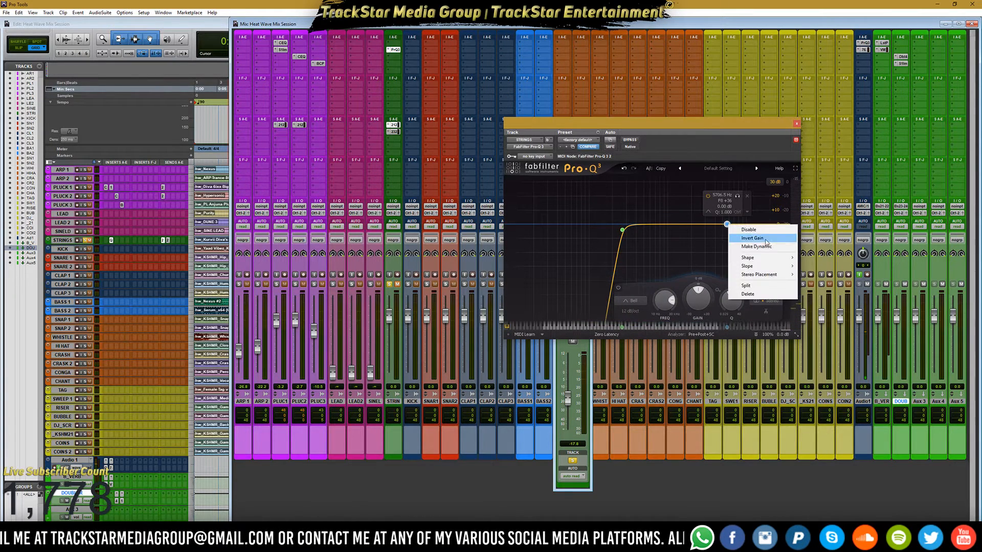
mouse_move(767, 257)
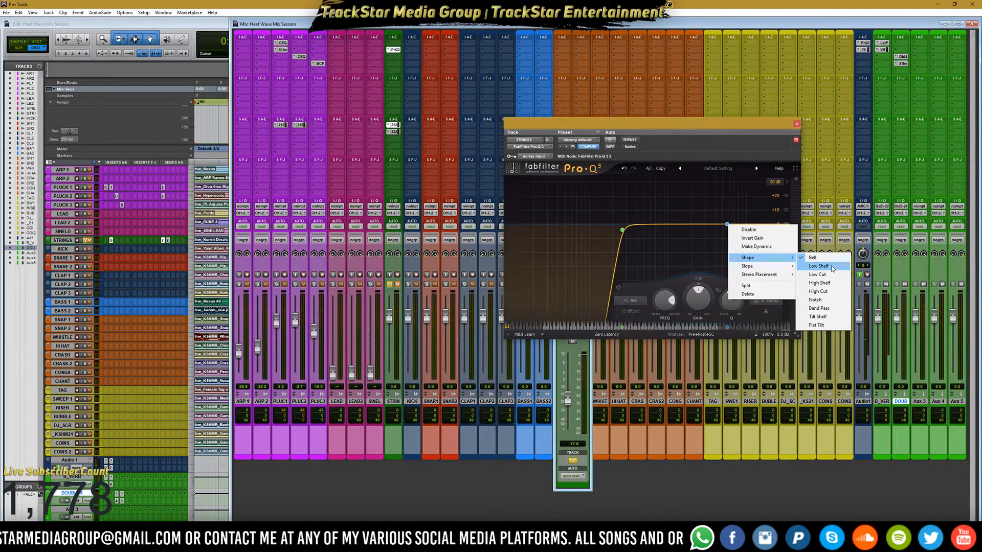
left_click(821, 282)
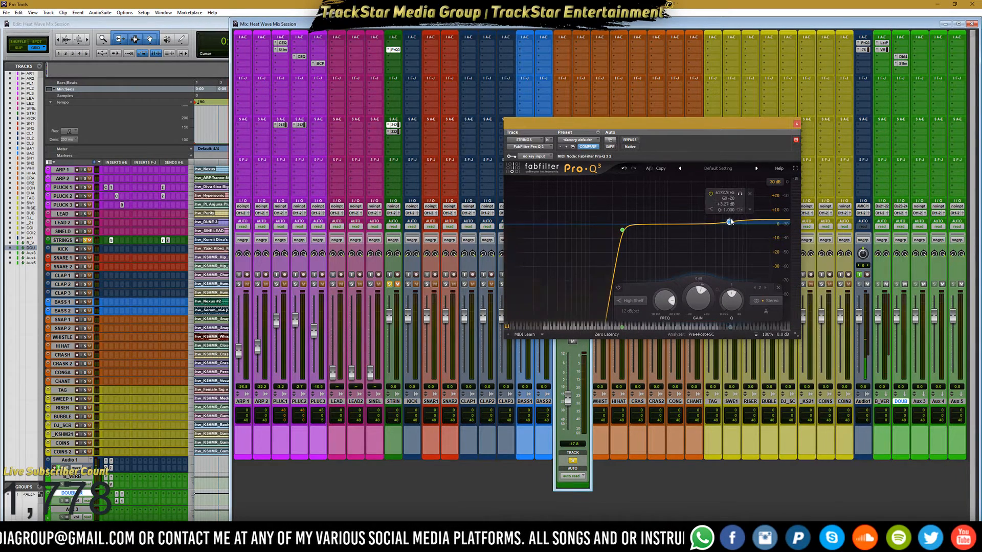
Step: Raise the STRINGS EQ high shelf's gain above +7 dB and broaden its Q to about 0.53
left_click_drag(730, 222, 729, 222)
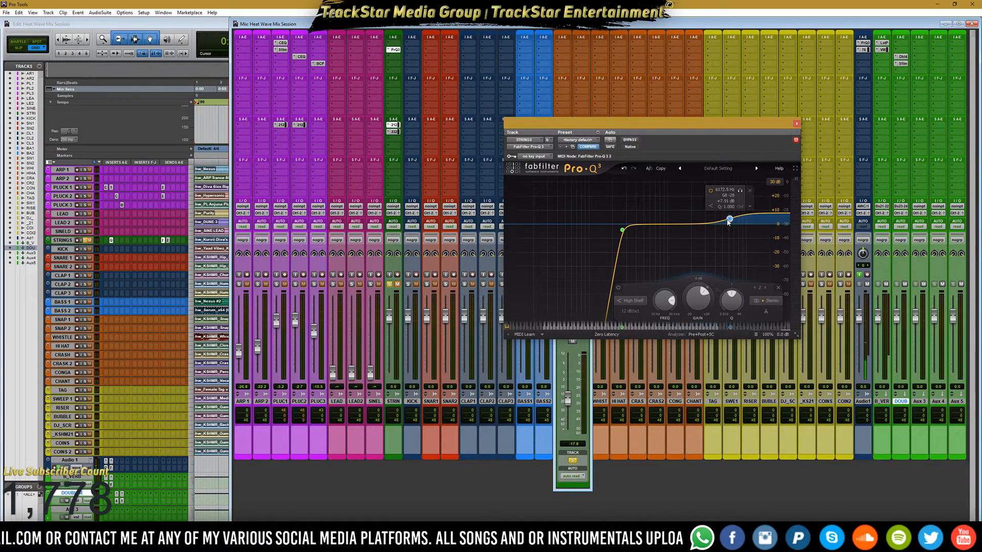
scroll(729, 222, "up", 4)
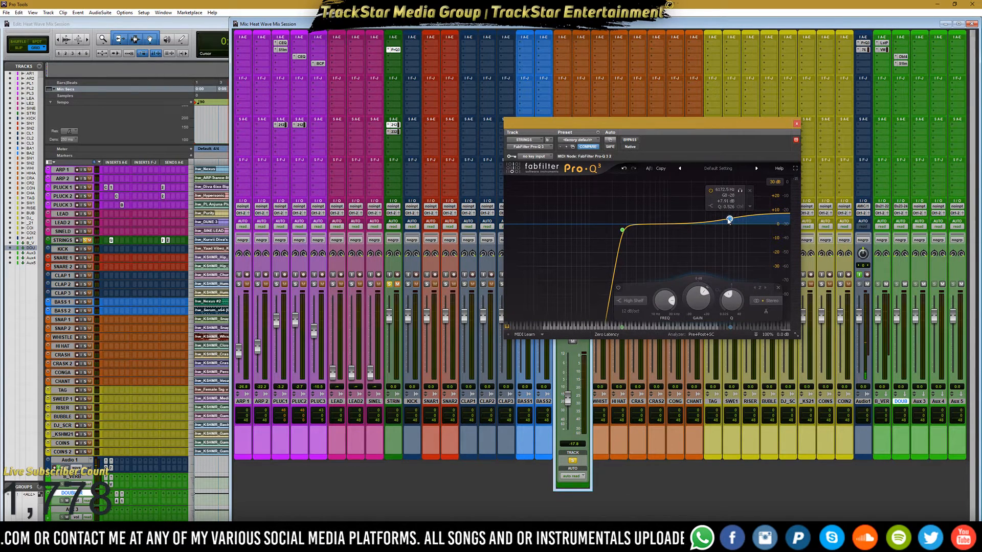
Step: Add a narrow dynamic bell band at about 17.5 kHz to the STRINGS EQ, with its dynamic range set to reduce peaks
left_click(765, 228)
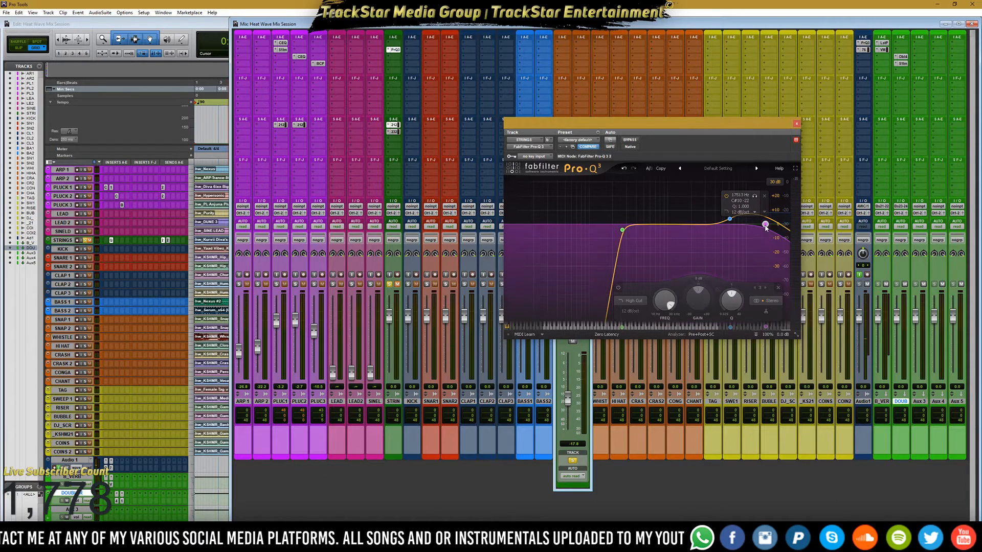
right_click(766, 227)
mouse_move(804, 260)
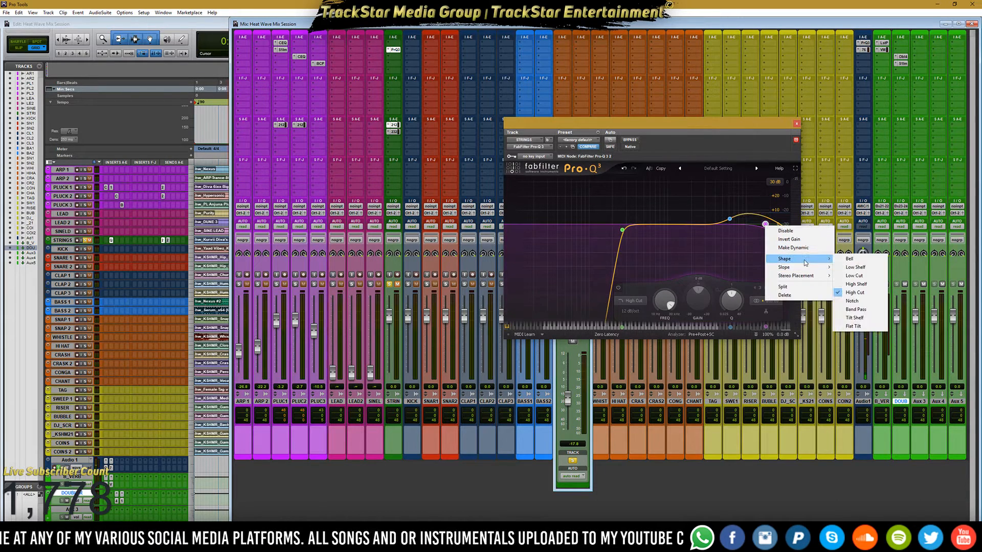
left_click(855, 266)
right_click(765, 225)
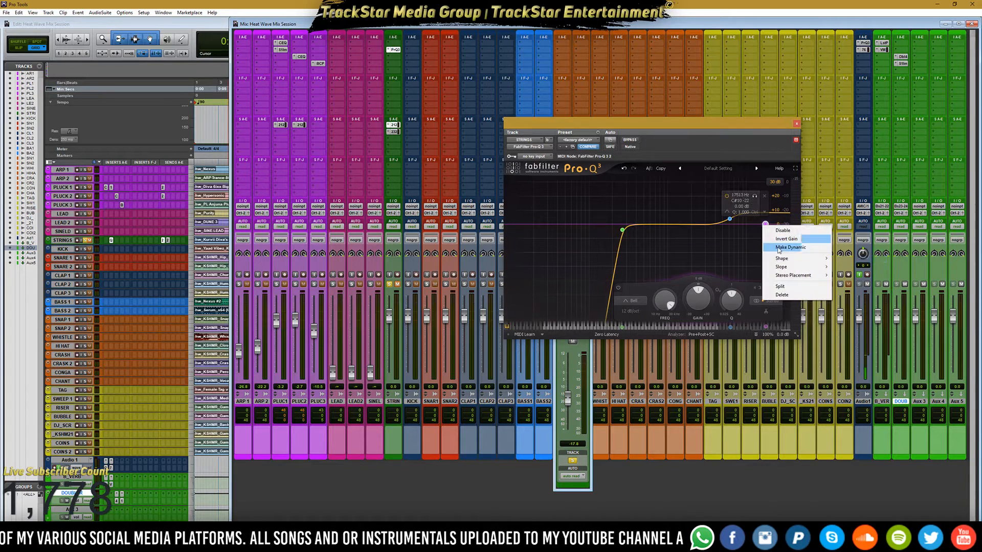
left_click(779, 248)
scroll(766, 227, "up", 5)
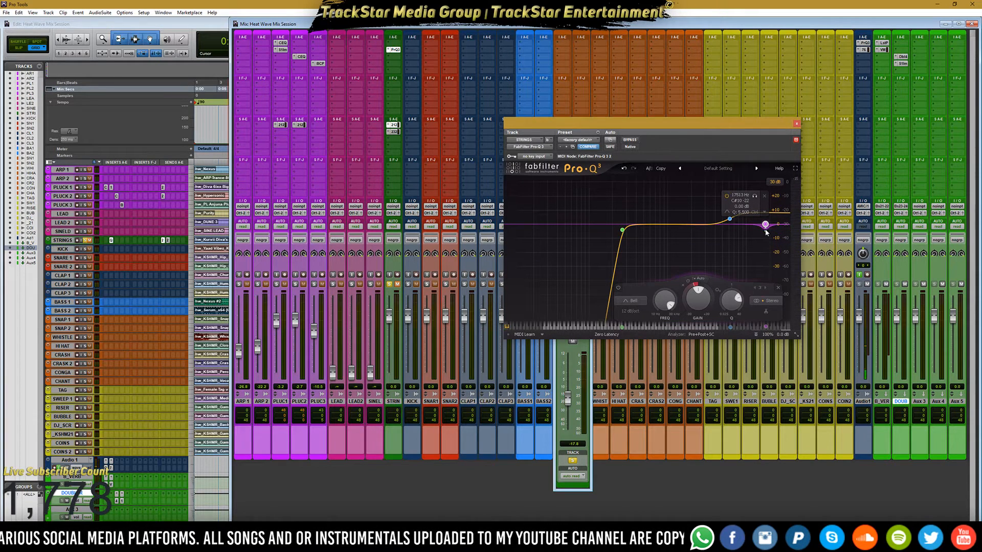
left_click_drag(766, 232, 766, 247)
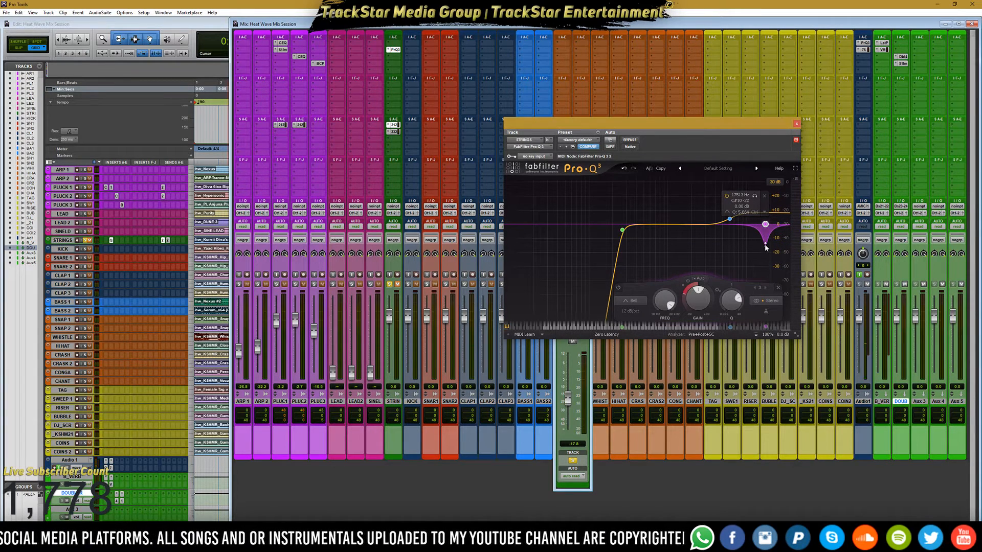
scroll(765, 247, "down", 2)
Step: Close the STRINGS EQ and, during playback, solo the STRINGS track and lower its fader to about -3.3 dB
key("space")
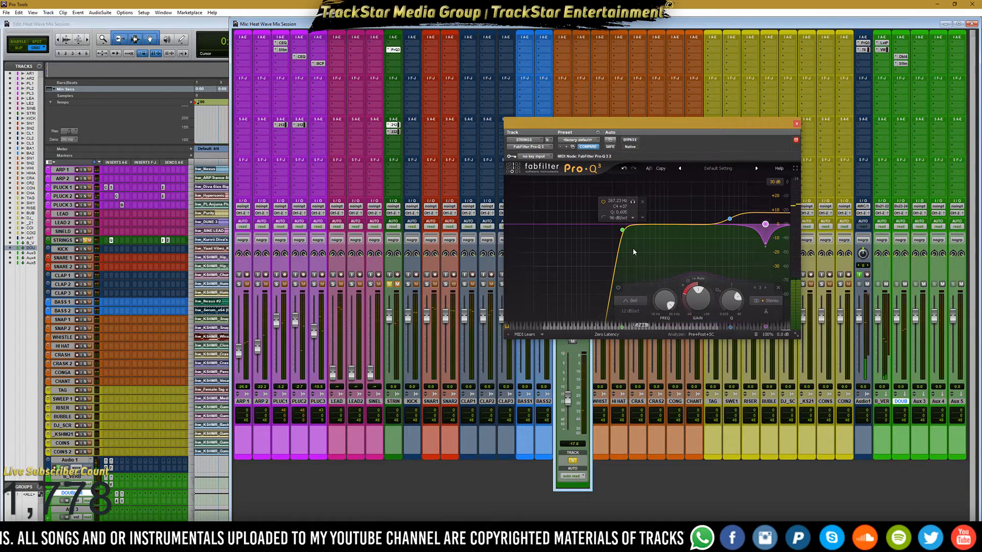
left_click(795, 124)
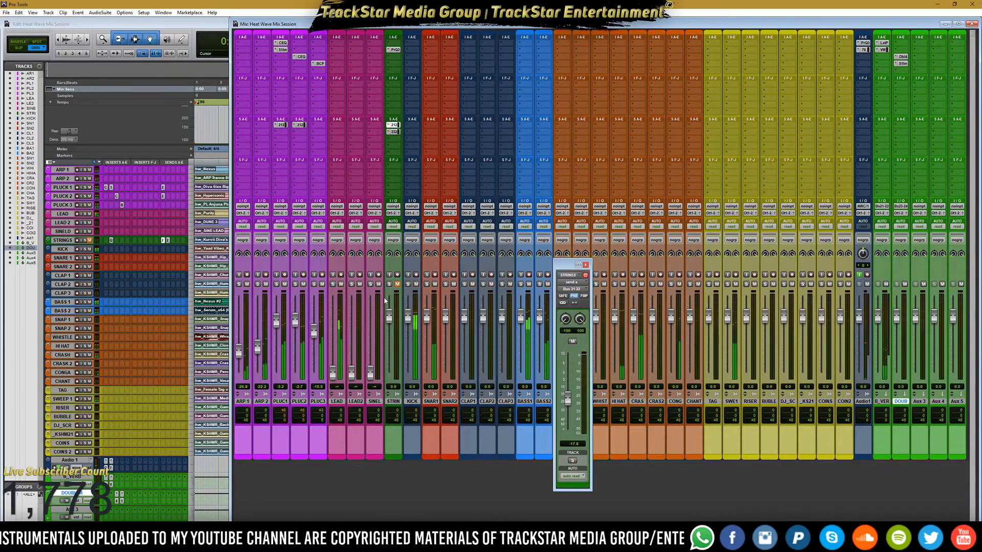
left_click(390, 284)
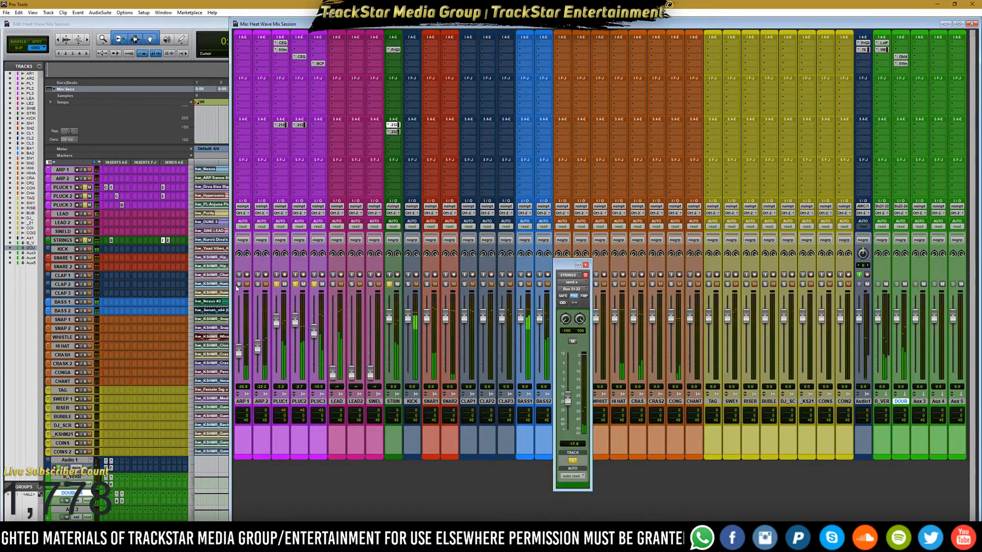
left_click_drag(388, 317, 389, 326)
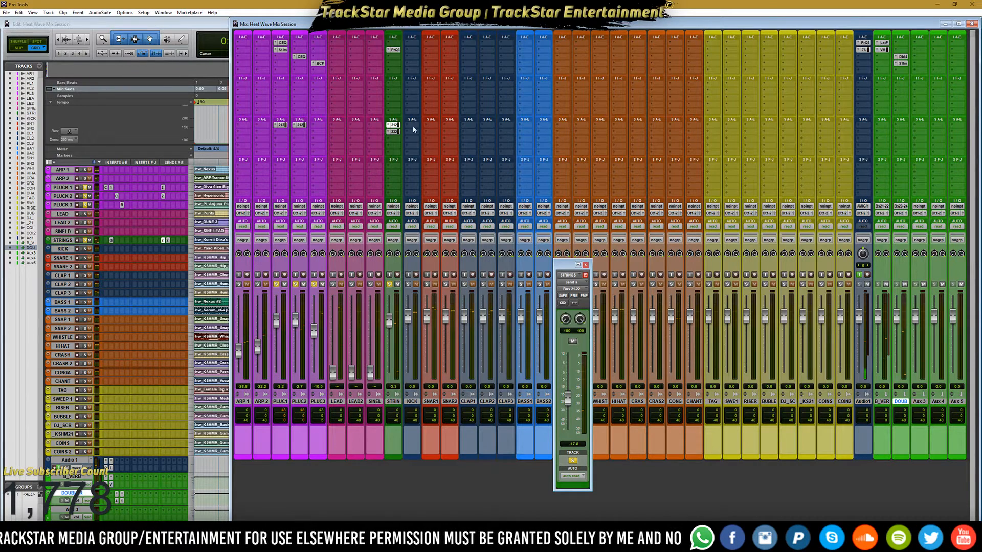
Step: Lower the STRINGS sends to about -25.2 dB on Bus 21-22 and about -11.3 dB on Bus 23-24
left_click(398, 132)
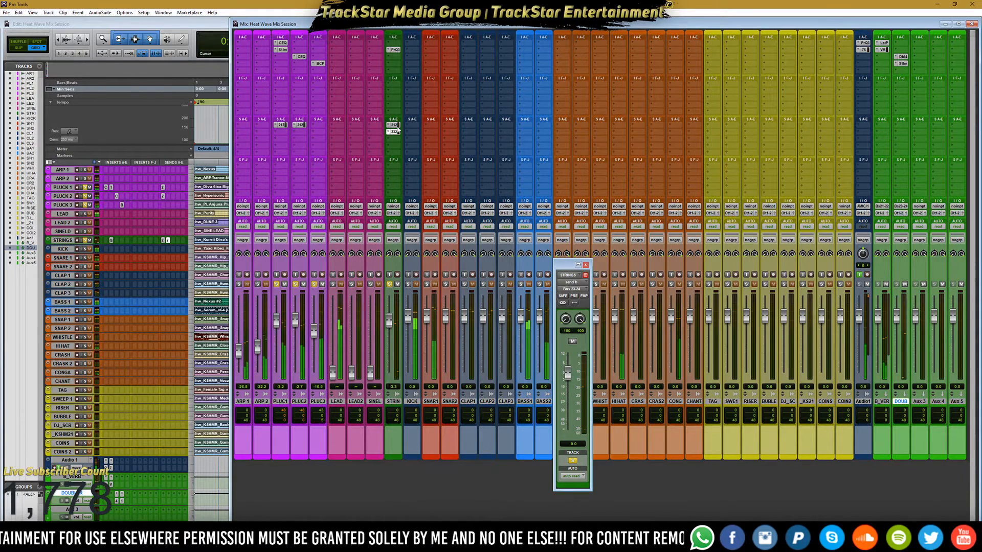
left_click(394, 125)
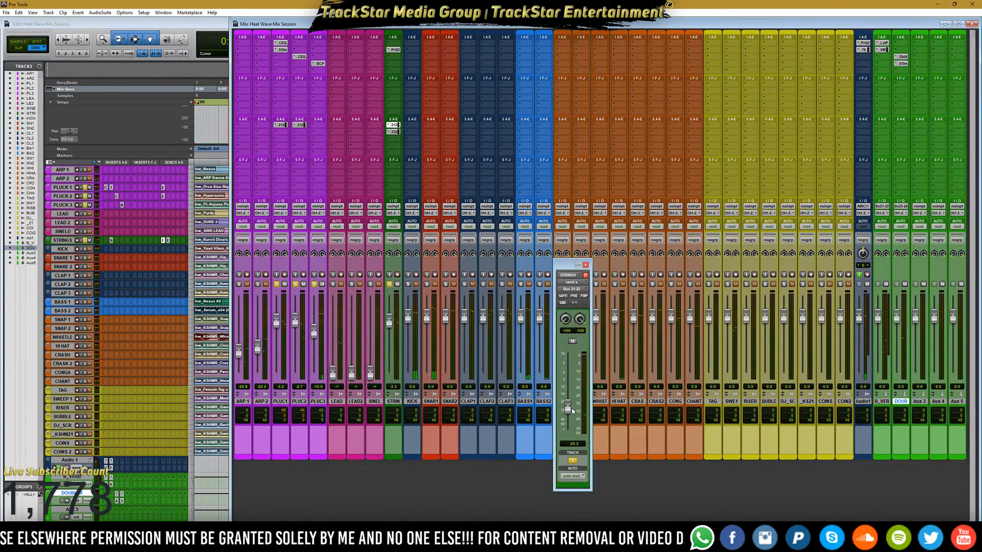
left_click(394, 132)
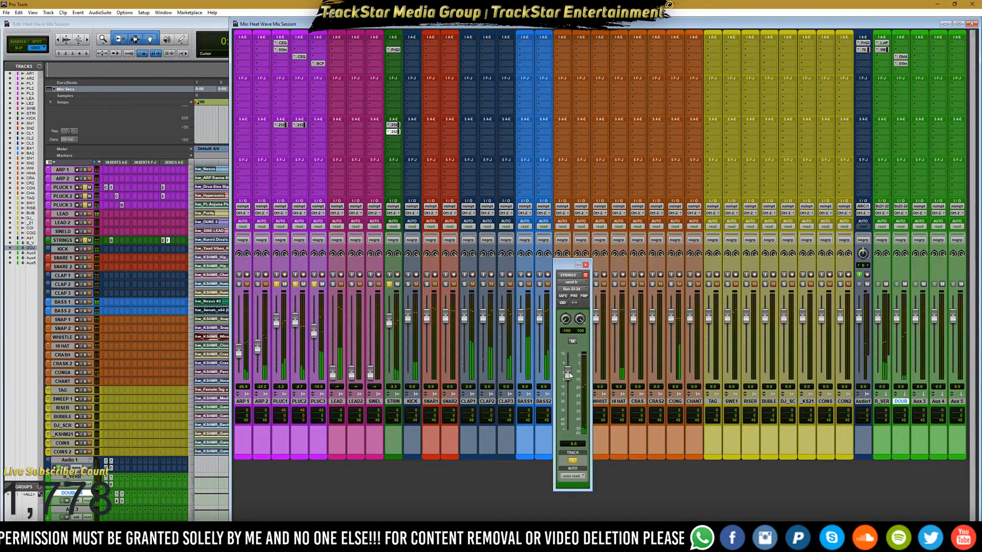
left_click_drag(571, 385, 573, 391)
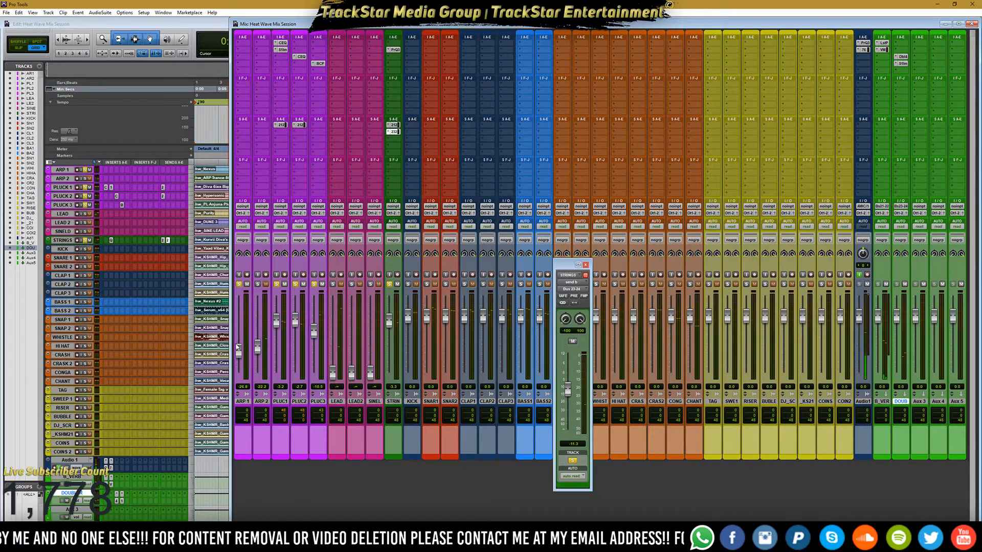
Step: Set the soloed ARP 1 track's fader to about -4.3 dB while listening to playback
left_click_drag(238, 348, 247, 324)
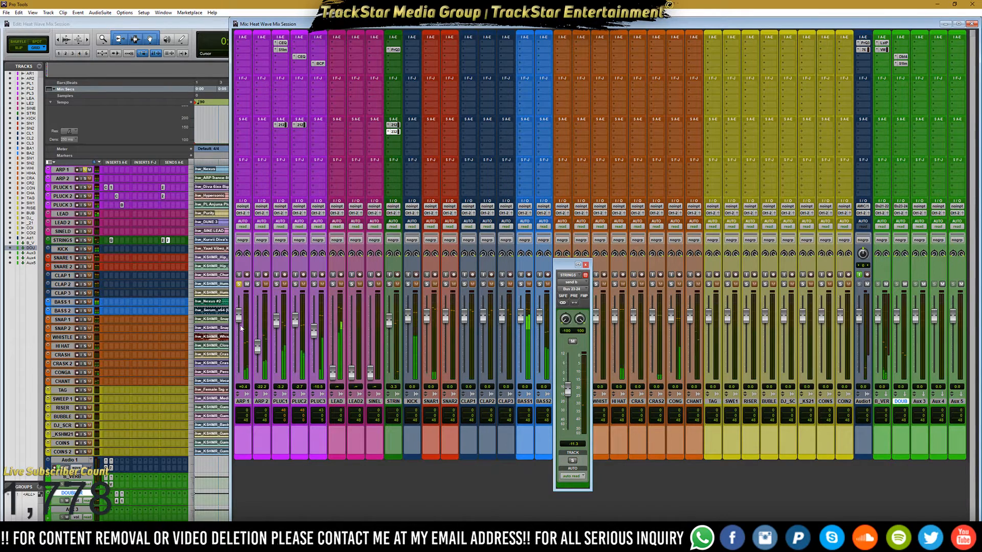
left_click_drag(238, 317, 236, 330)
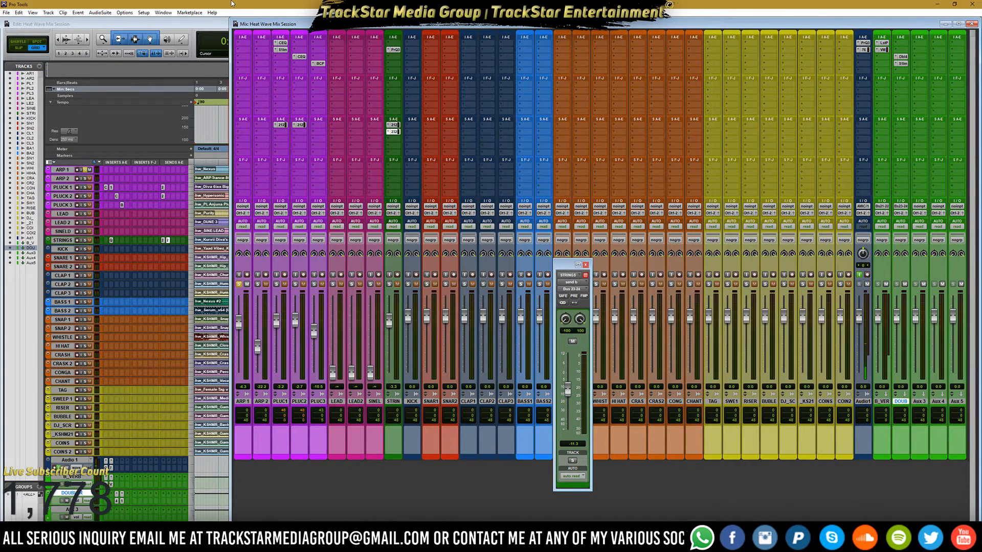
Step: Insert the stereo multichannel Blue Cat's PatchWork plug-in in the first insert slot of ARP 1
left_click(241, 42)
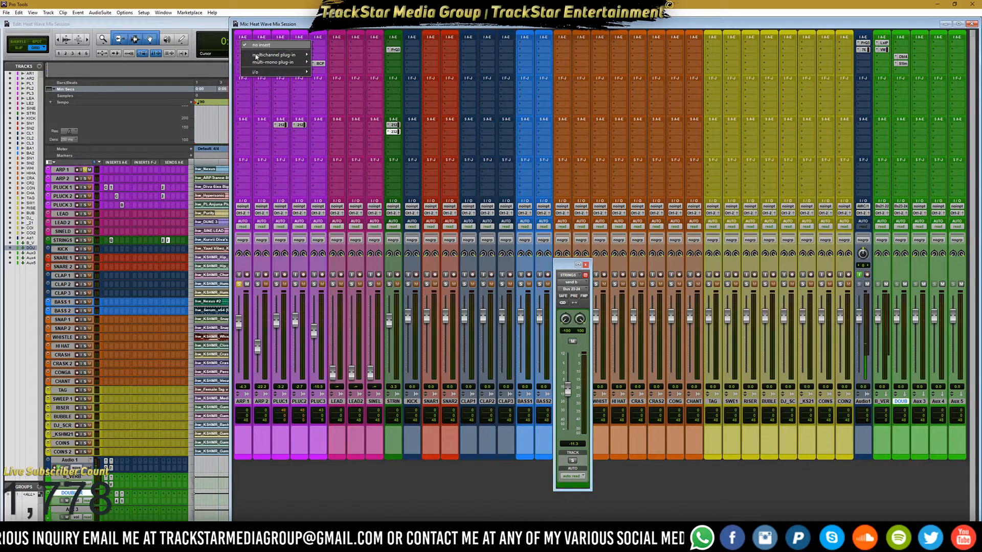
mouse_move(274, 54)
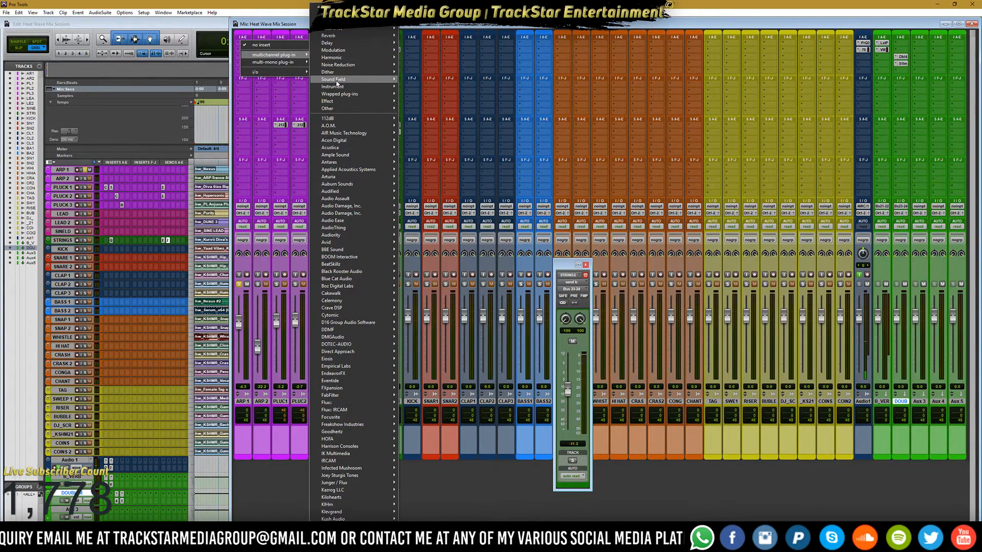
mouse_move(337, 82)
mouse_move(332, 101)
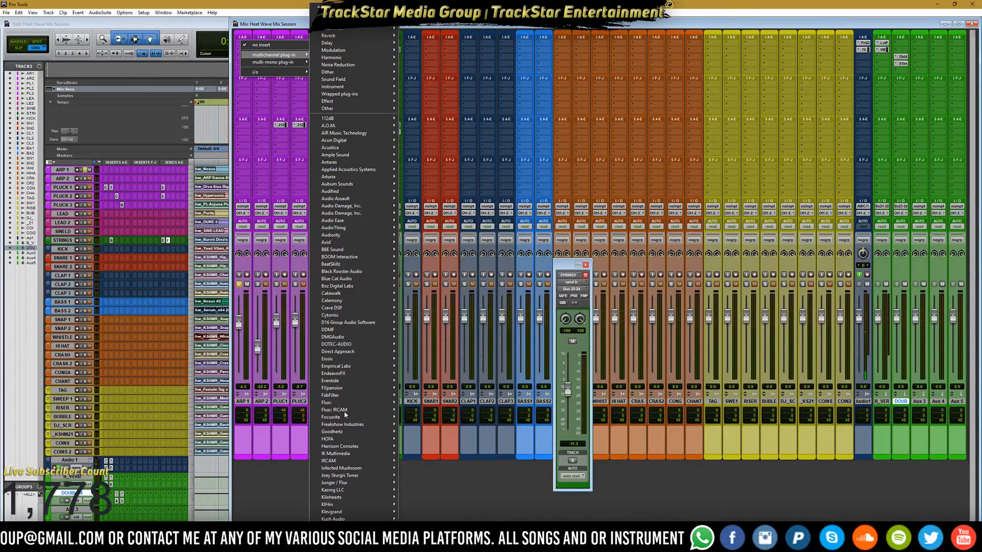
mouse_move(351, 282)
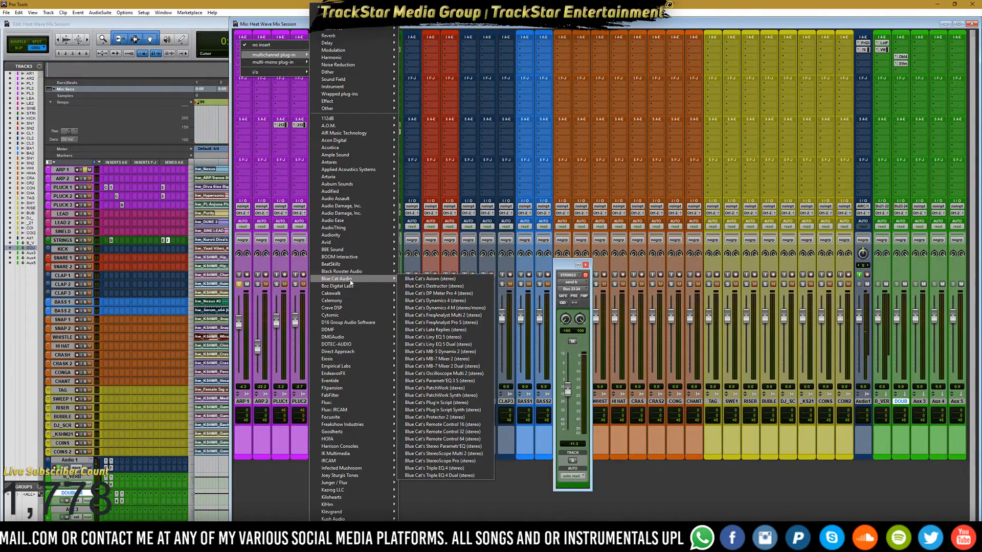
left_click(464, 389)
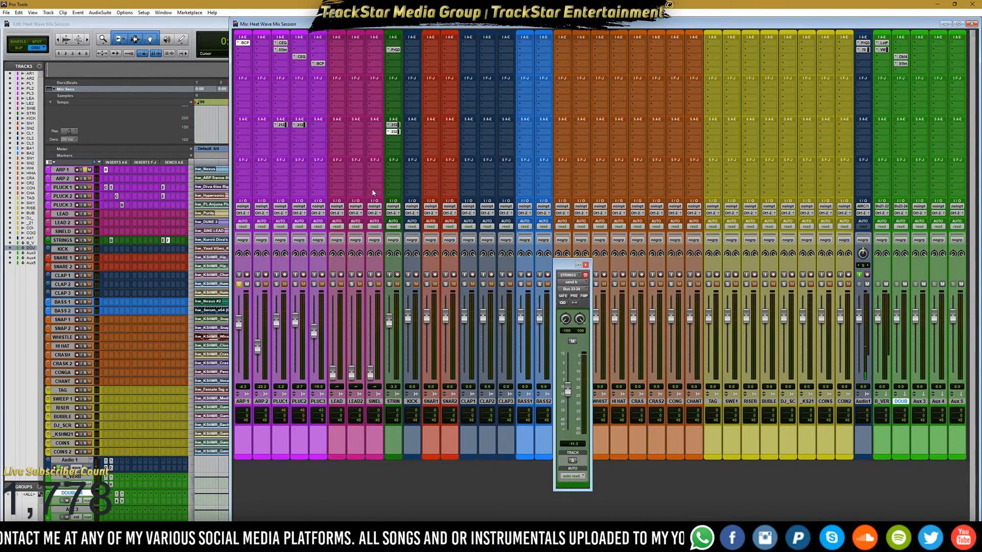
Step: Start loading a VST into a PatchWork parallel-chain slot and browse to C:\Program Files (x86)\VstPlugins
left_click(636, 206)
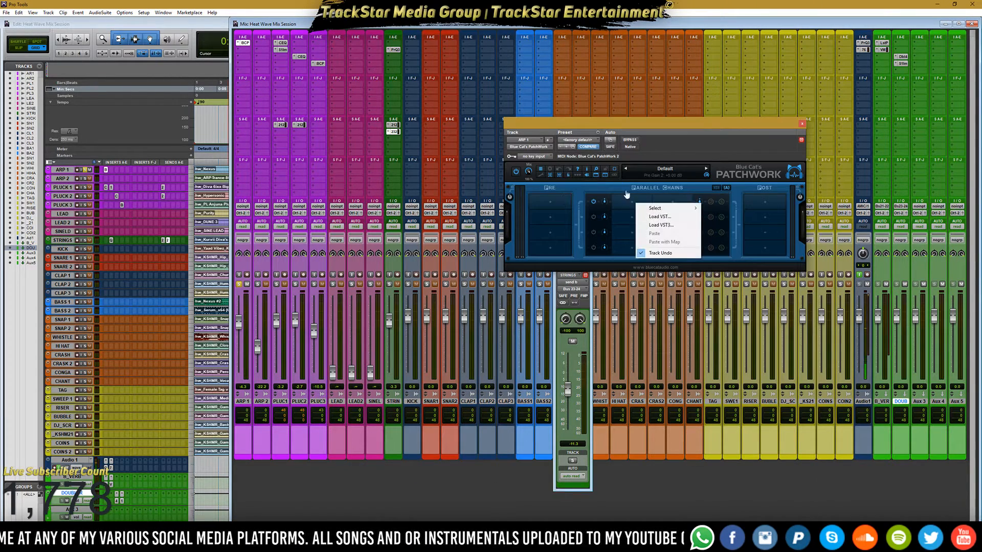
left_click(645, 233)
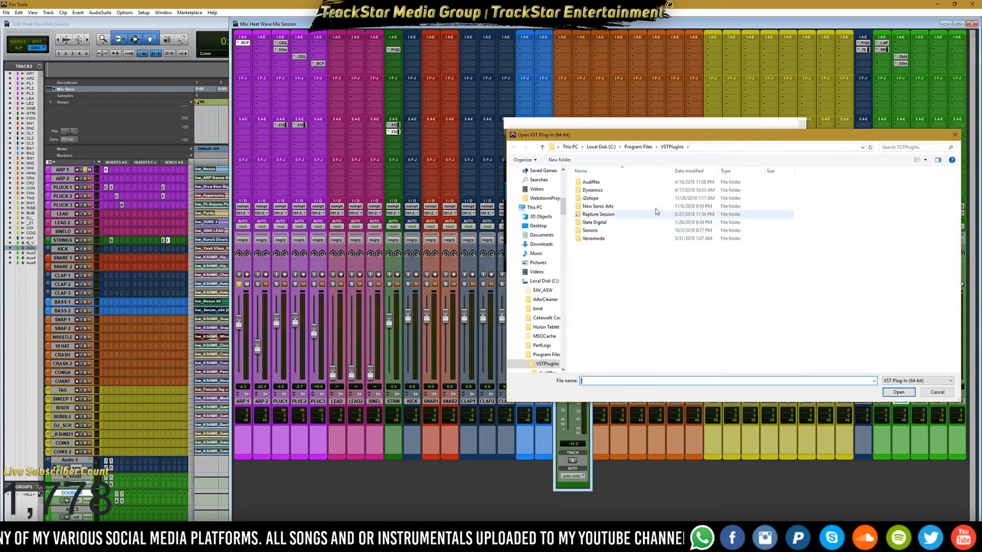
left_click(728, 150)
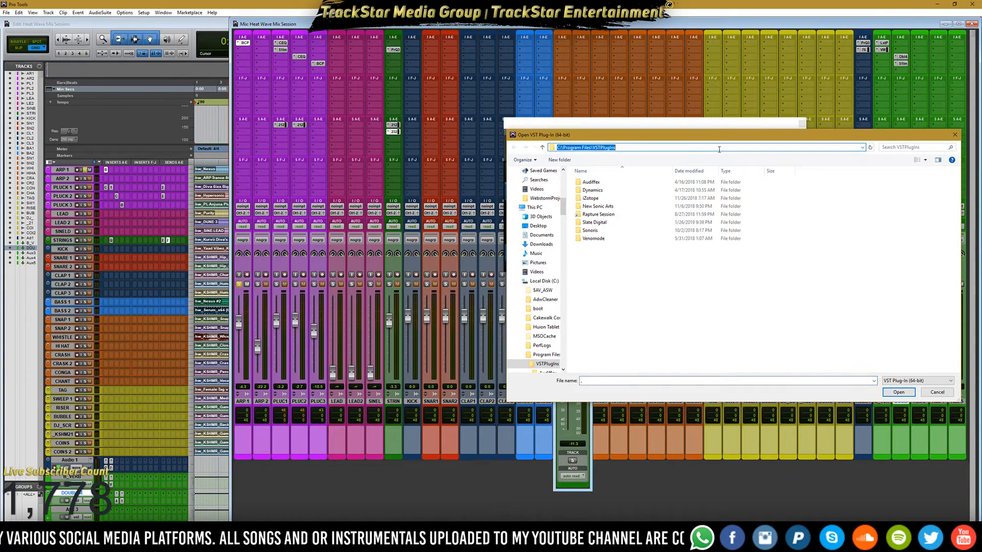
type("C:\\Program Files (x86)\\VstPlugins\\SoundToys 5 All Plugins Bundle")
key("Return")
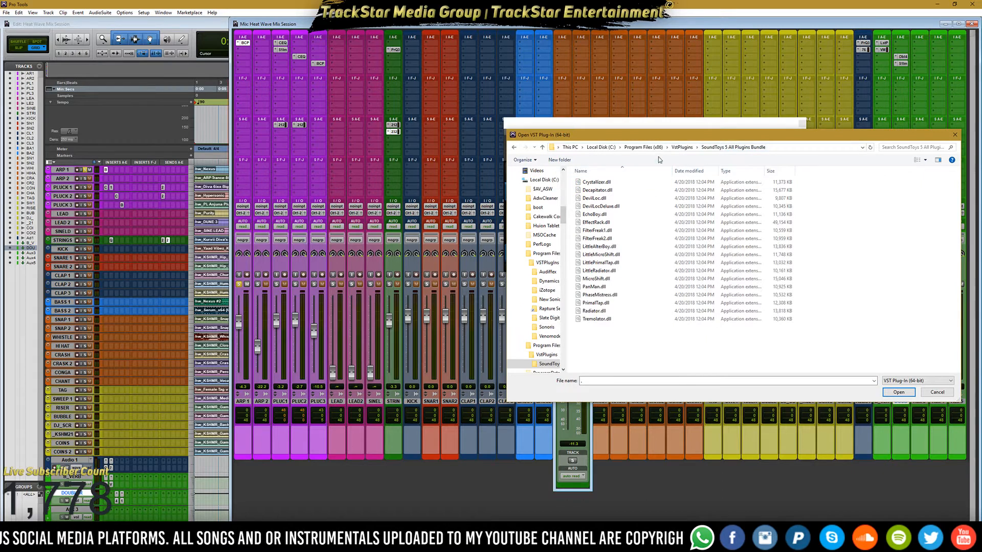
left_click(682, 148)
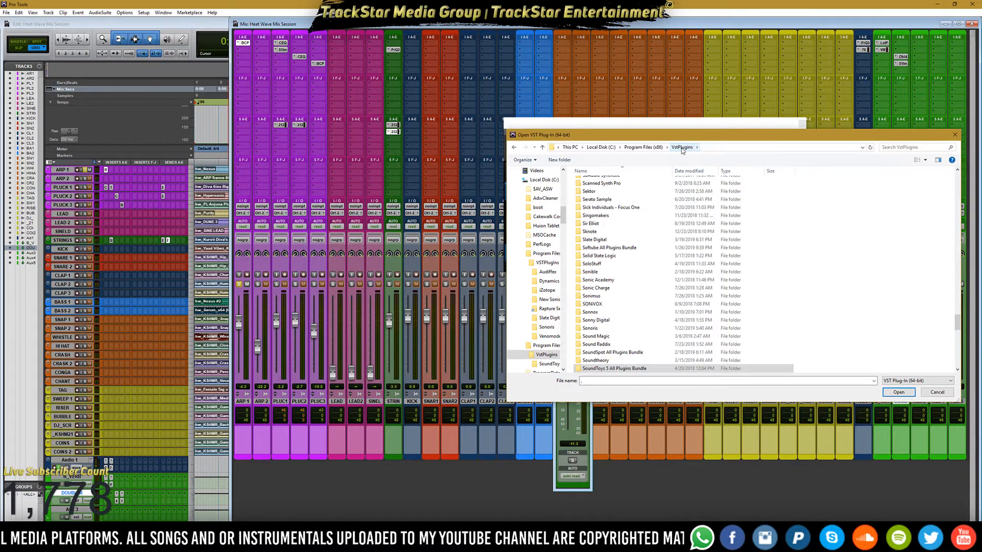
left_click(619, 148)
left_click(872, 230)
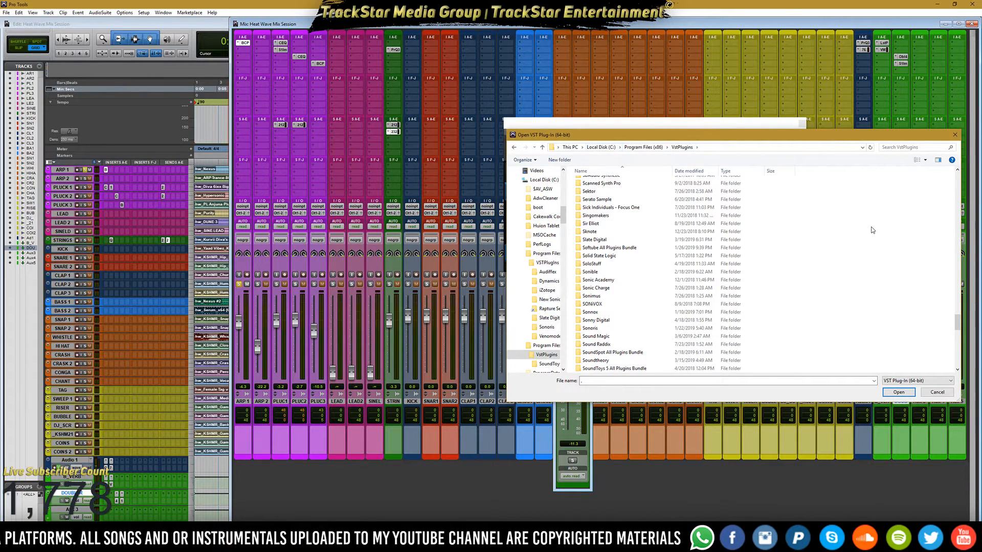
Step: Search the VstPlugins folder for "shaper", look through the matching plug-ins, and clear the search
type("fl")
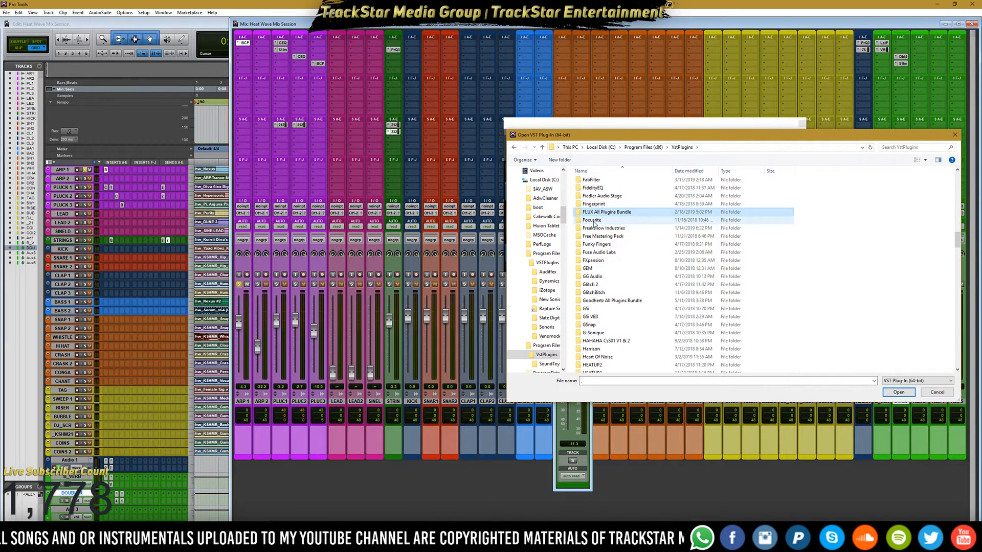
type("i")
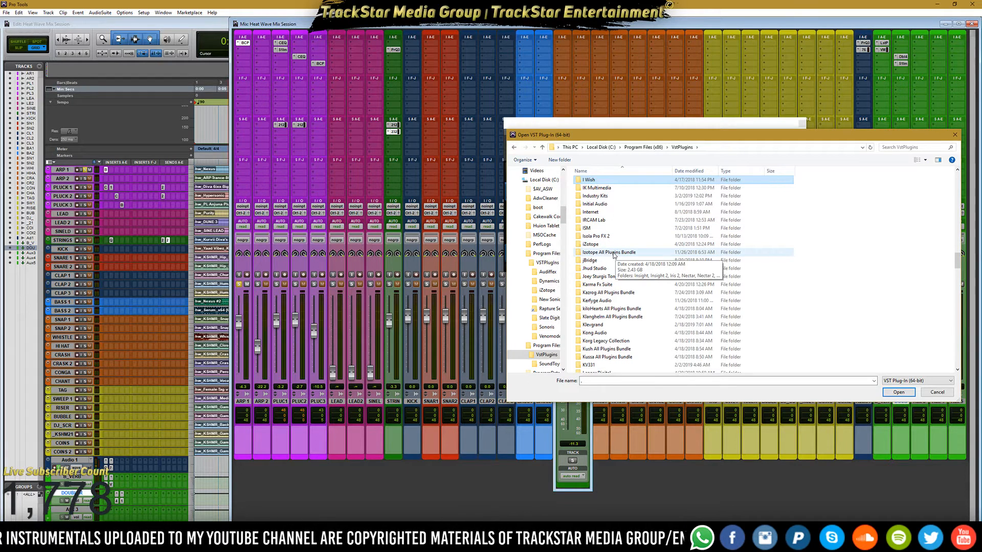
type("j")
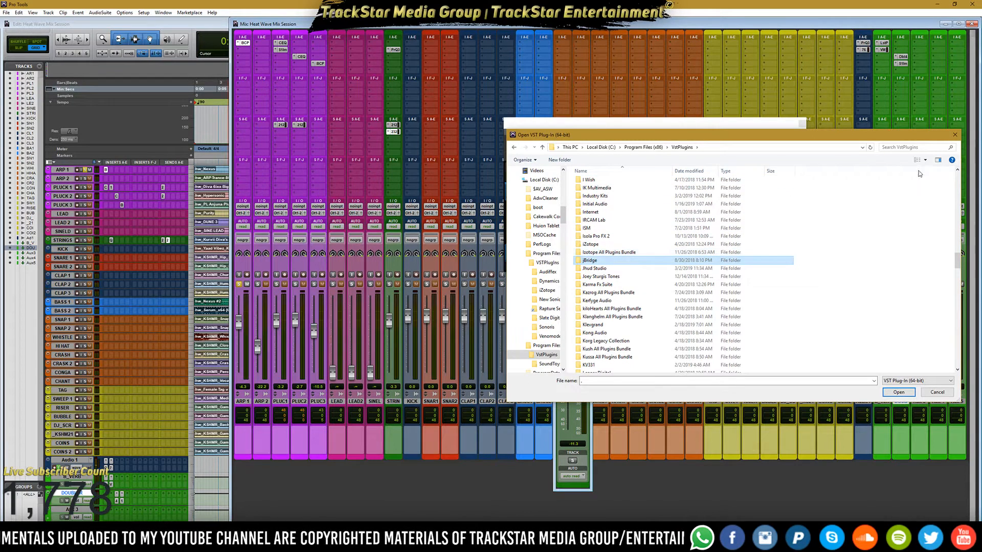
left_click(909, 148)
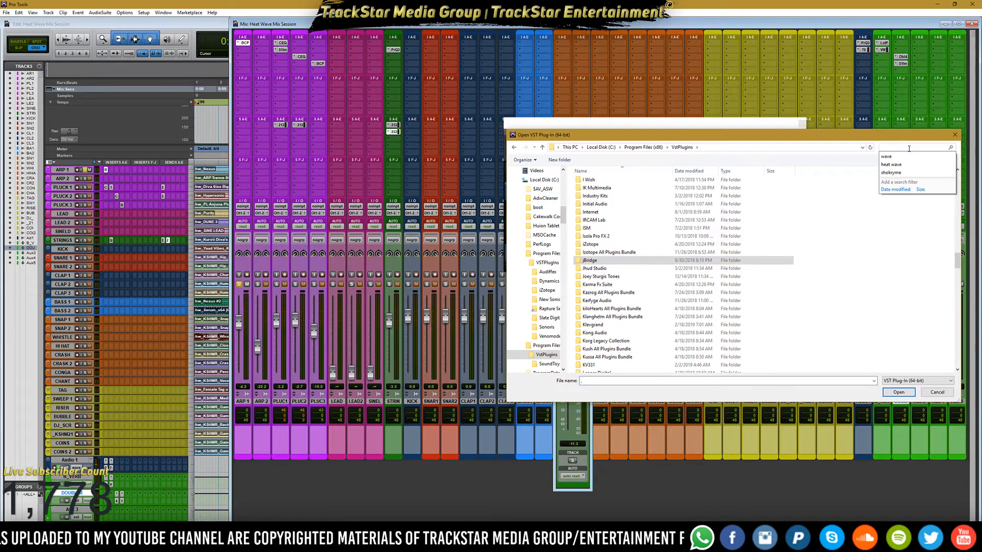
type("sha")
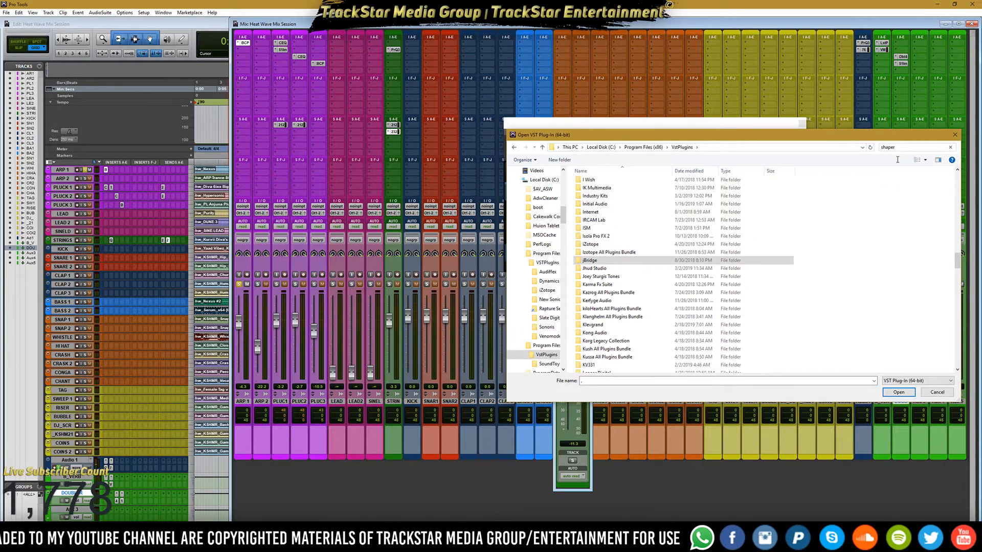
type("per")
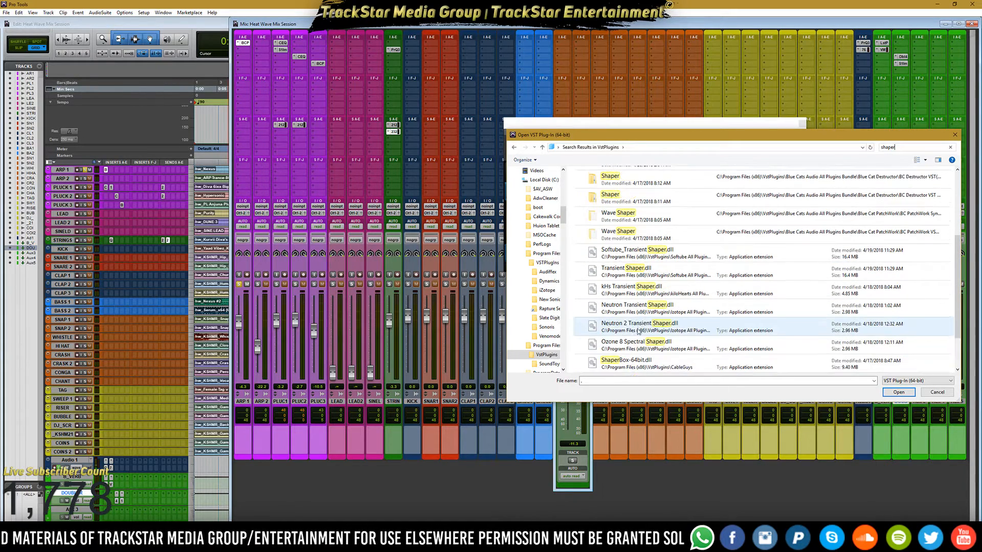
scroll(633, 351, "down", 1)
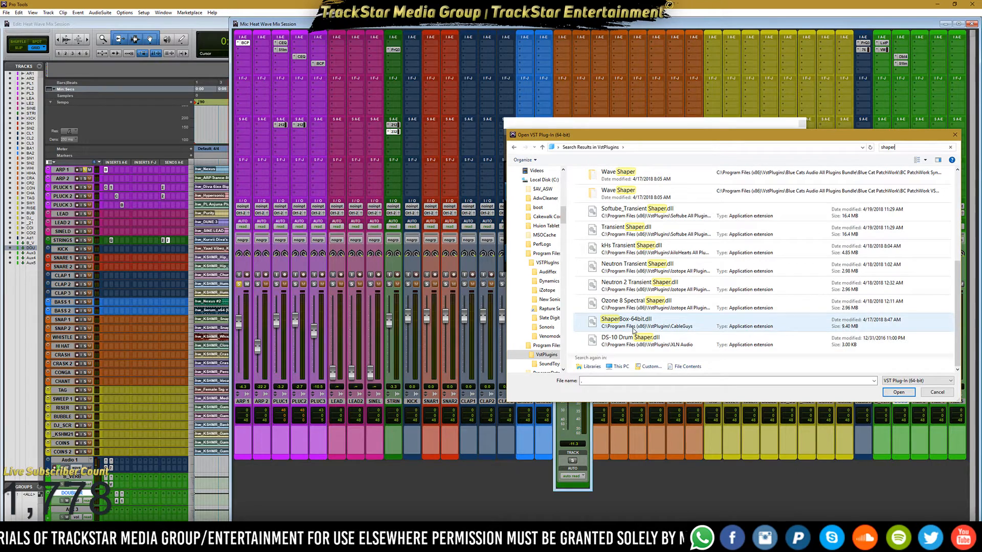
scroll(631, 303, "up", 4)
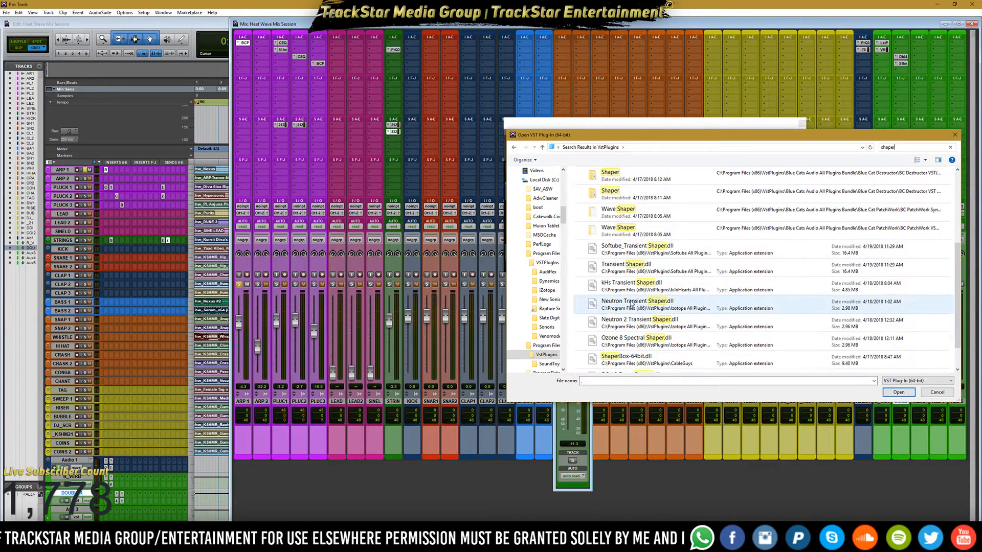
scroll(632, 304, "up", 4)
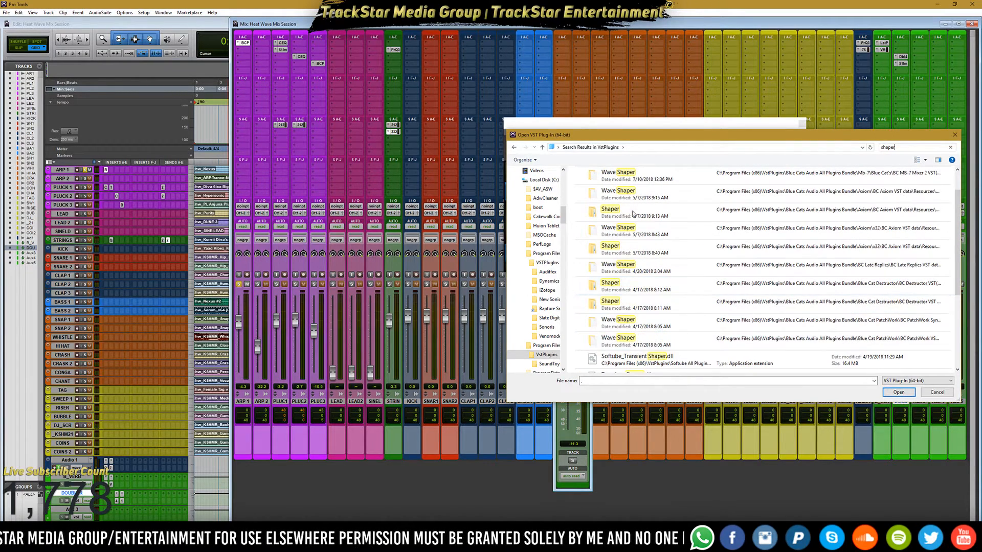
left_click(950, 147)
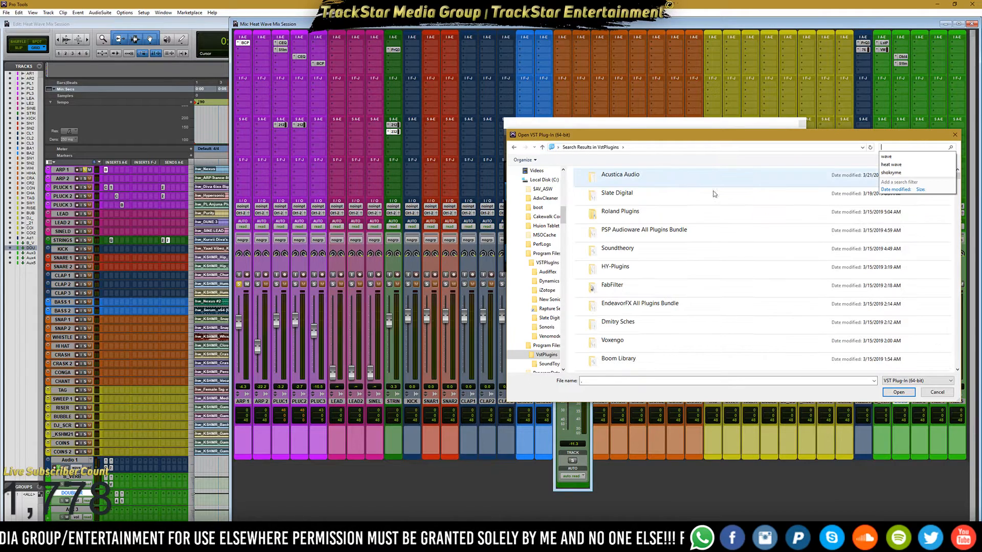
Step: Browse the Games (F:) drive to the FL Studio 20\Plugins\Fruity\Effects folder
left_click(516, 180)
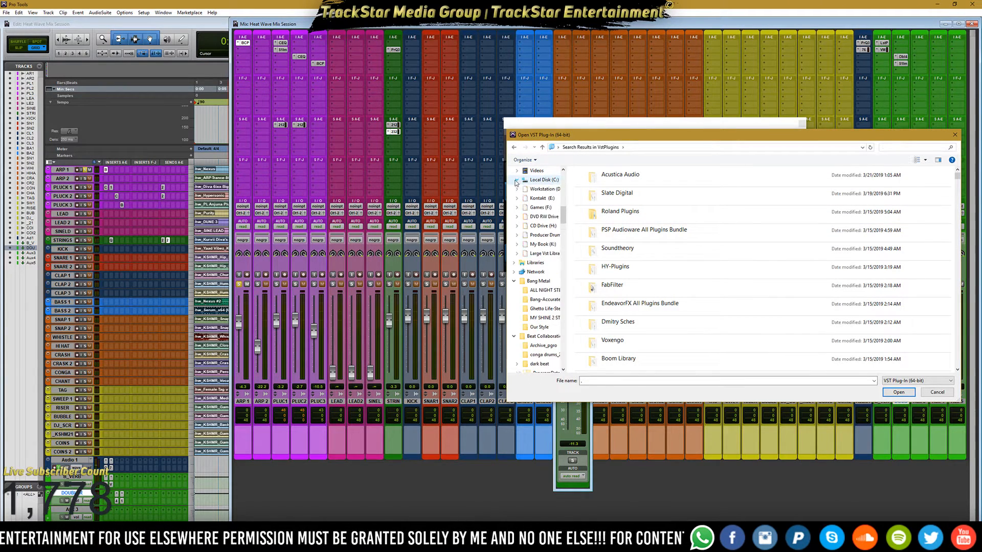
left_click(540, 207)
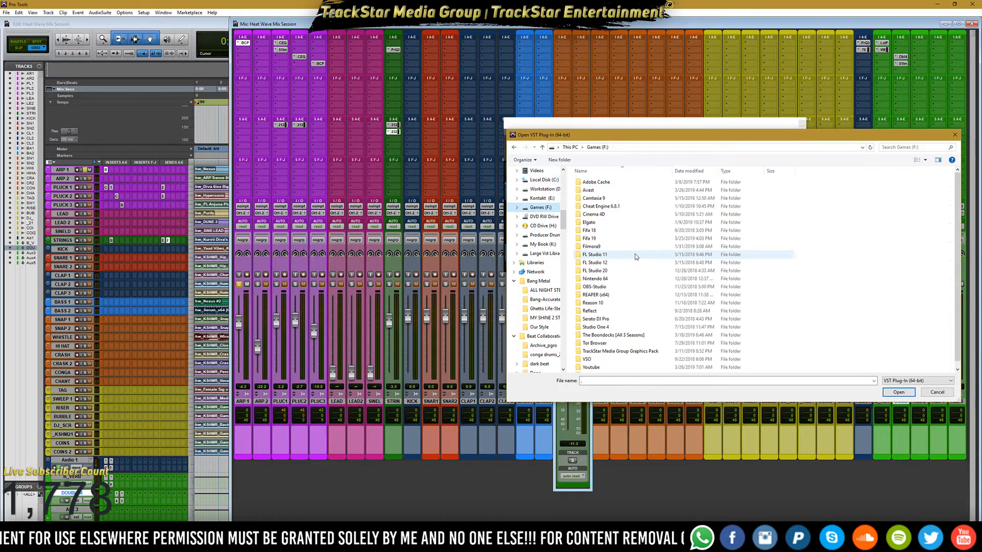
double_click(595, 262)
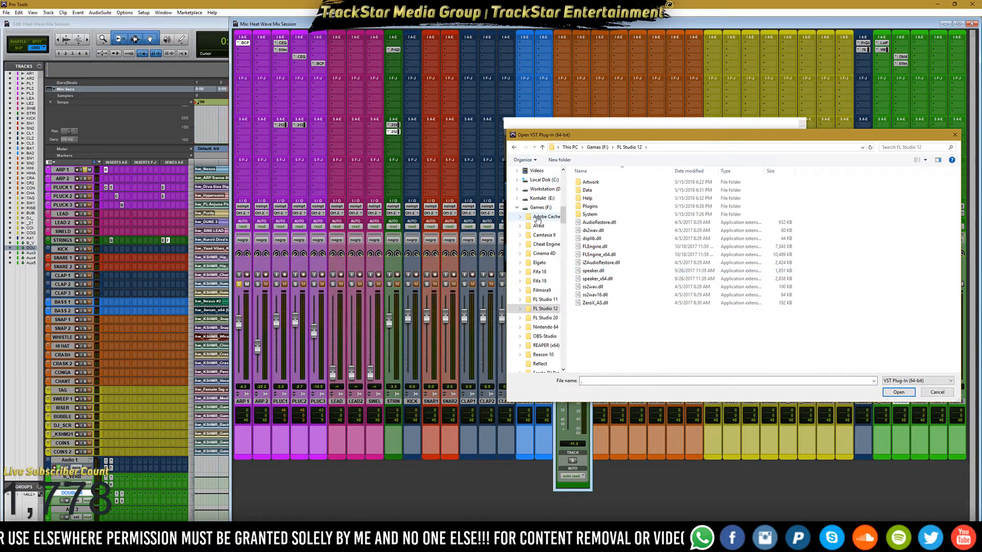
left_click(545, 317)
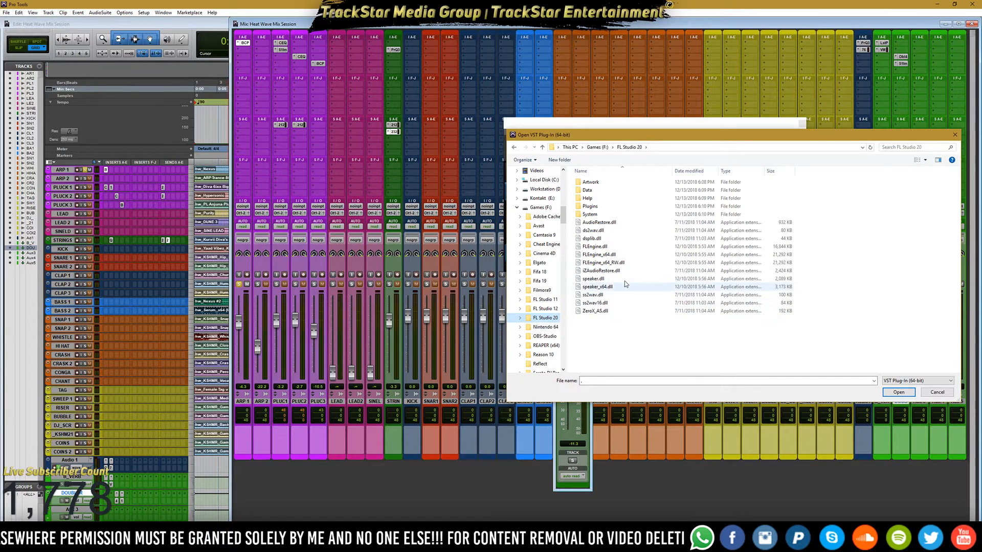
double_click(590, 206)
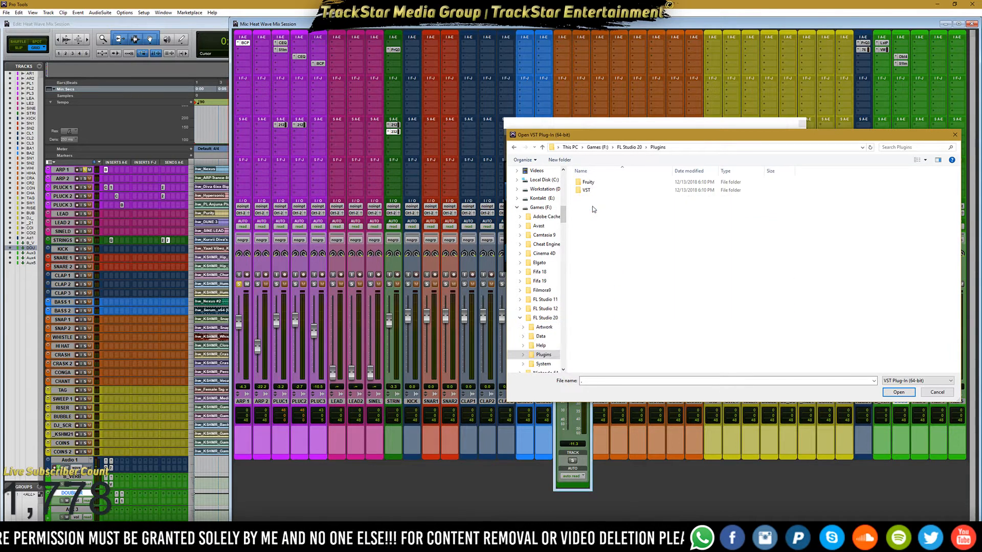
double_click(589, 191)
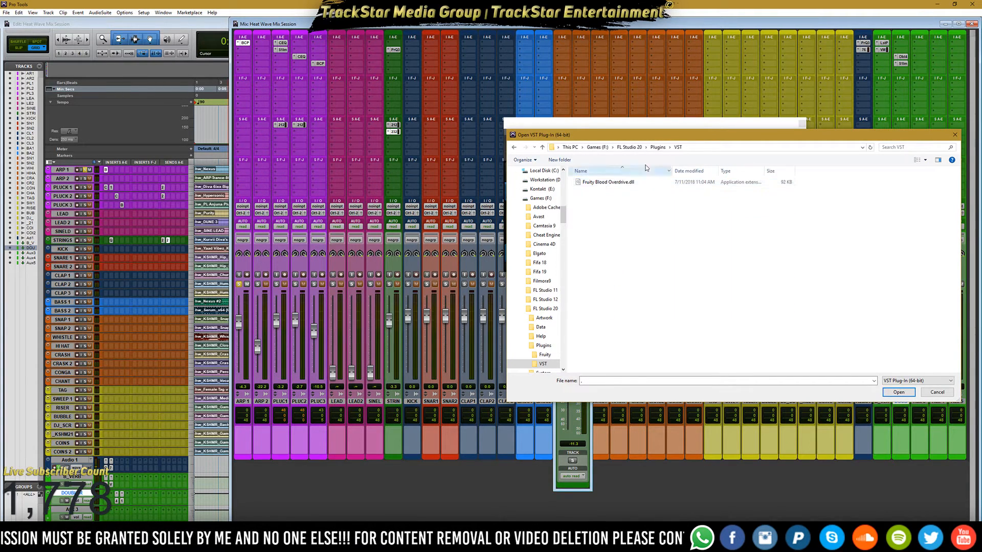
left_click(659, 148)
double_click(589, 182)
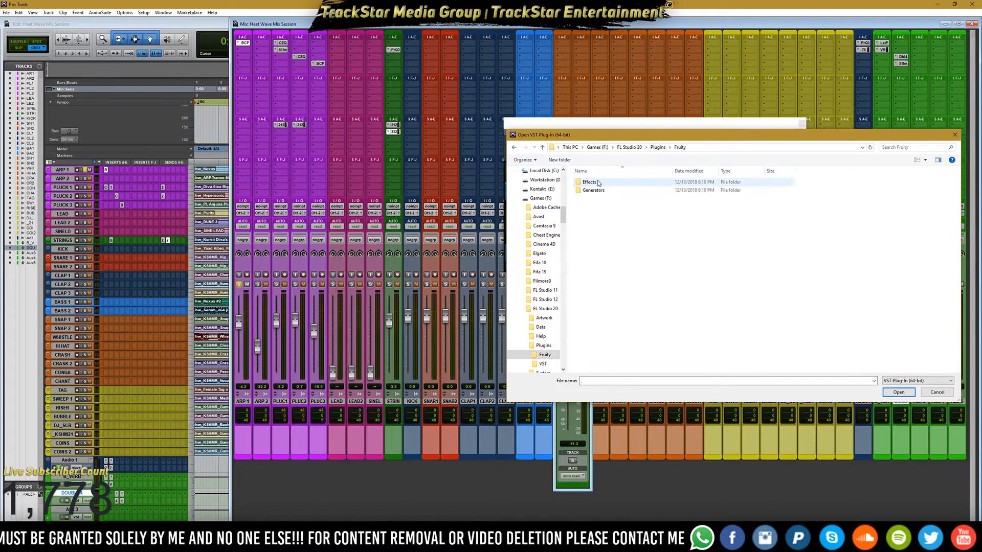
double_click(605, 183)
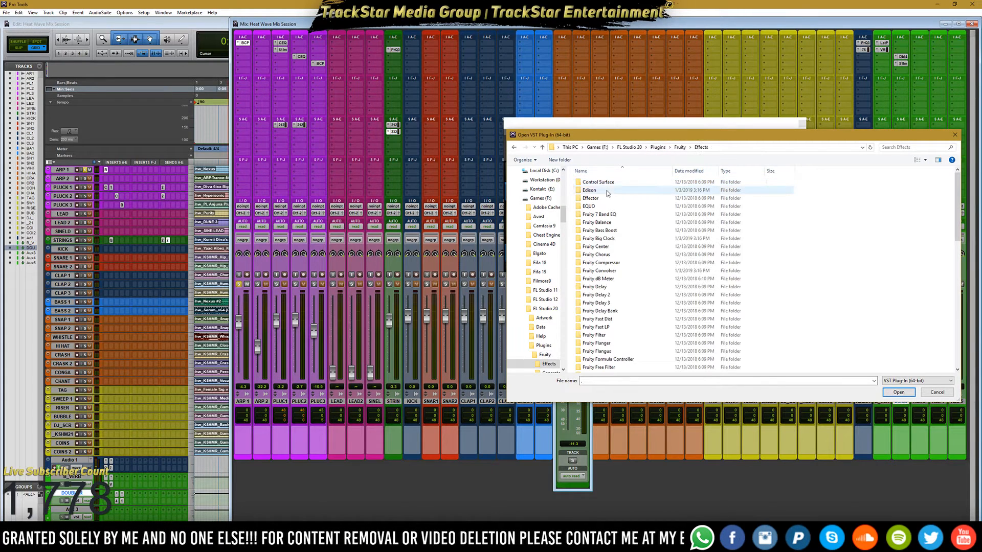
Step: Try to load Fruity Stereo Shaper_x64.dll from the Fruity Stereo Shaper folder into the PatchWork slot
scroll(608, 327, "down", 1)
scroll(608, 348, "down", 6)
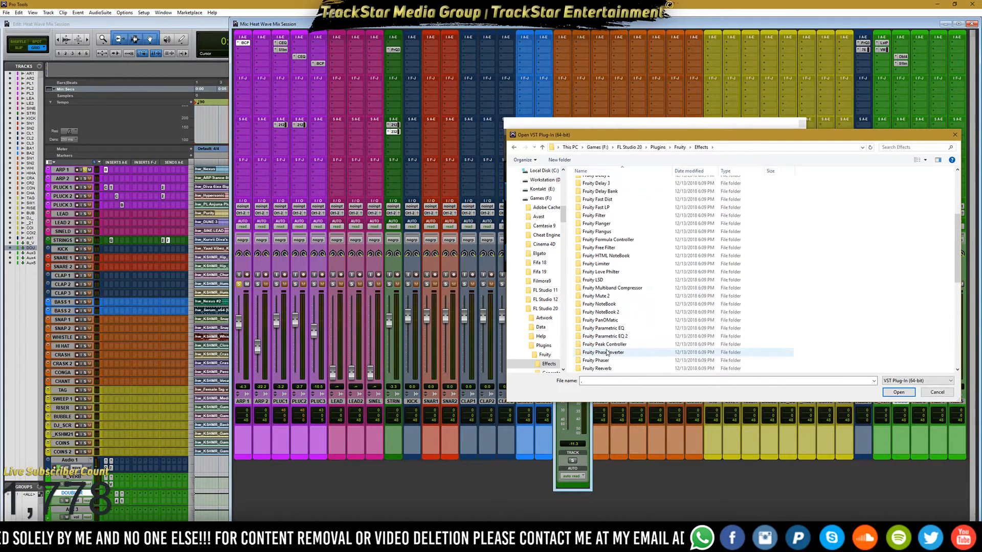
scroll(609, 363, "down", 2)
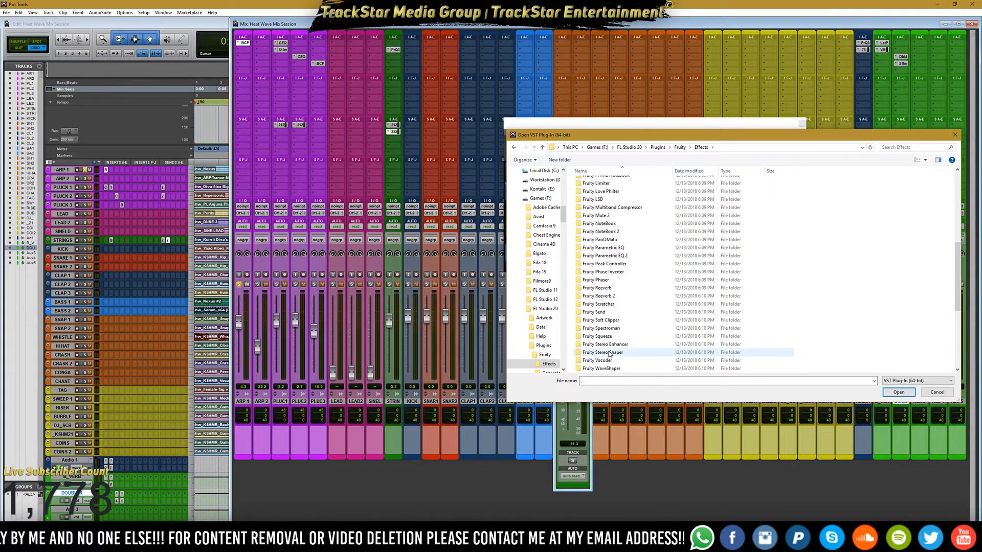
double_click(603, 353)
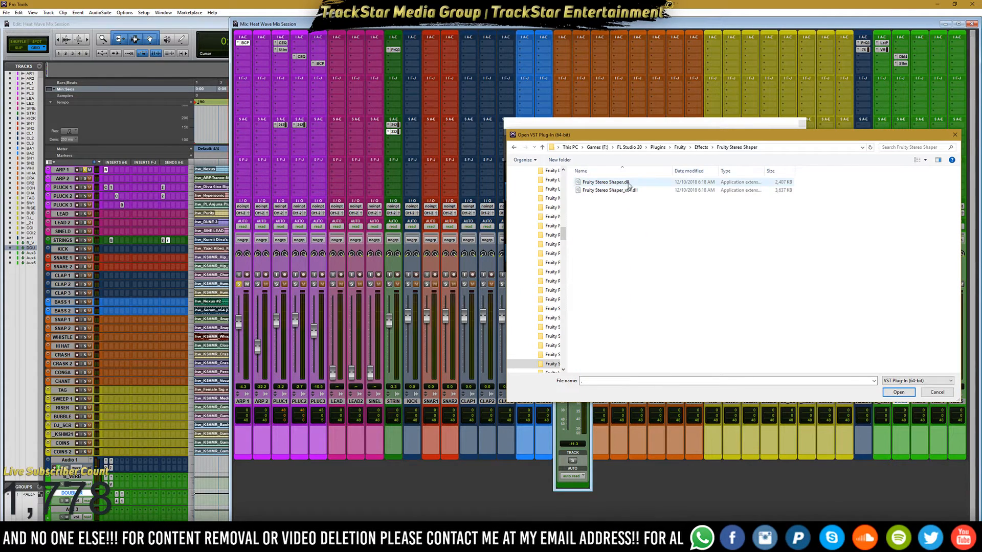
left_click(614, 190)
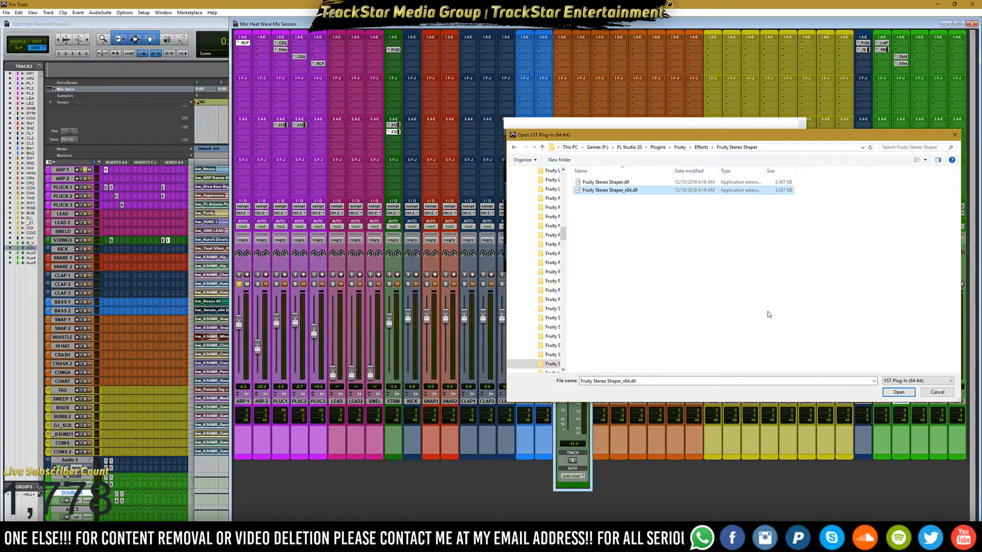
left_click(899, 393)
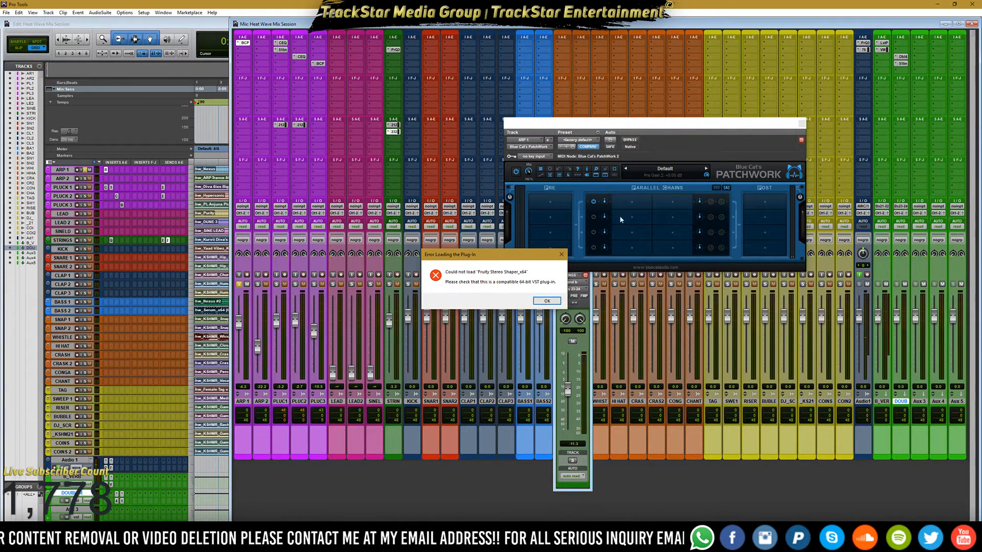
left_click(543, 300)
Step: Abandon loading a VST and close the PatchWork plug-in window on ARP 1
left_click(628, 203)
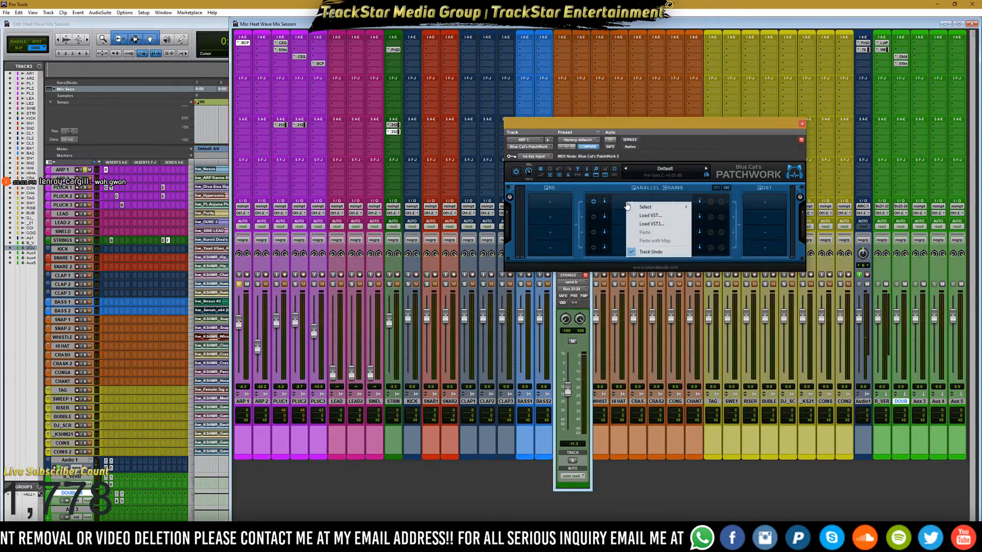
left_click(648, 215)
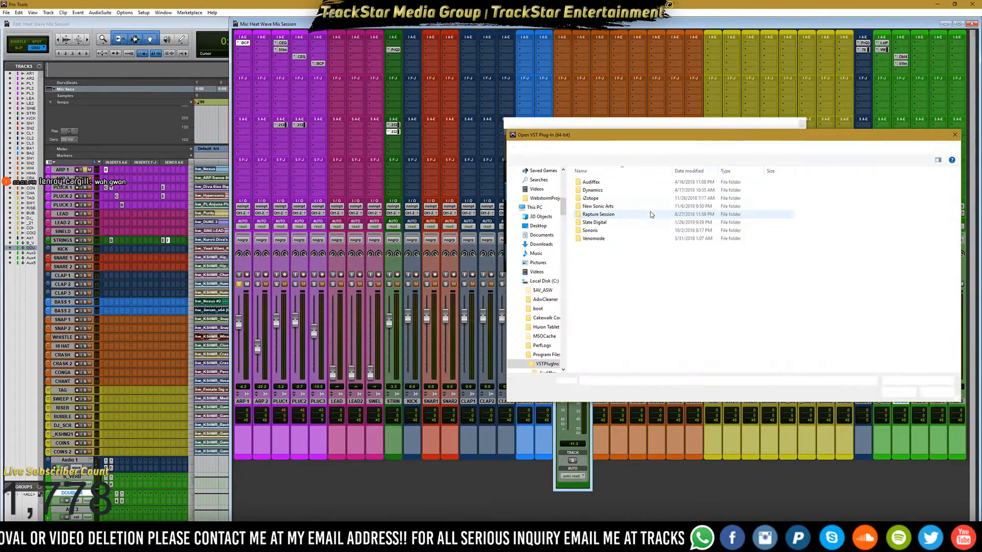
left_click(955, 135)
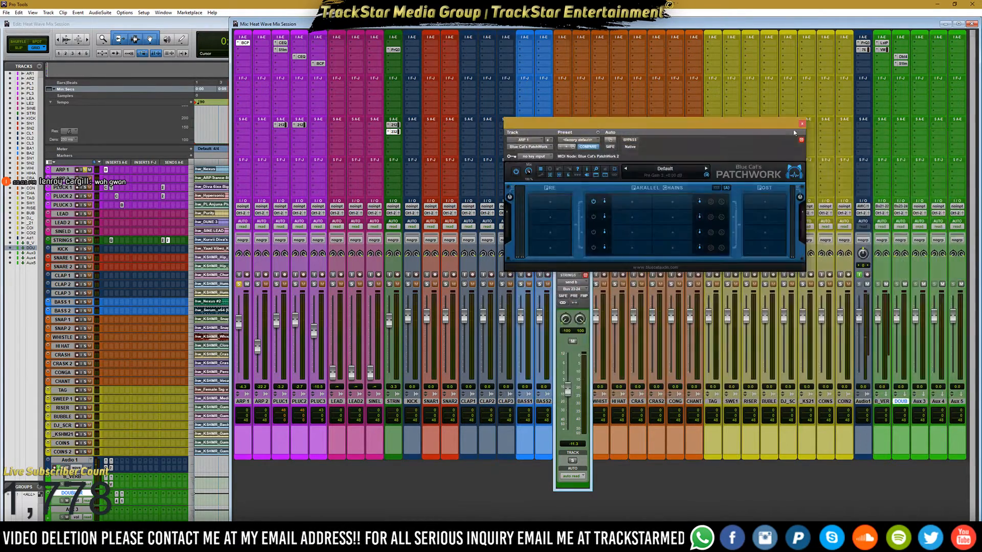
left_click(800, 123)
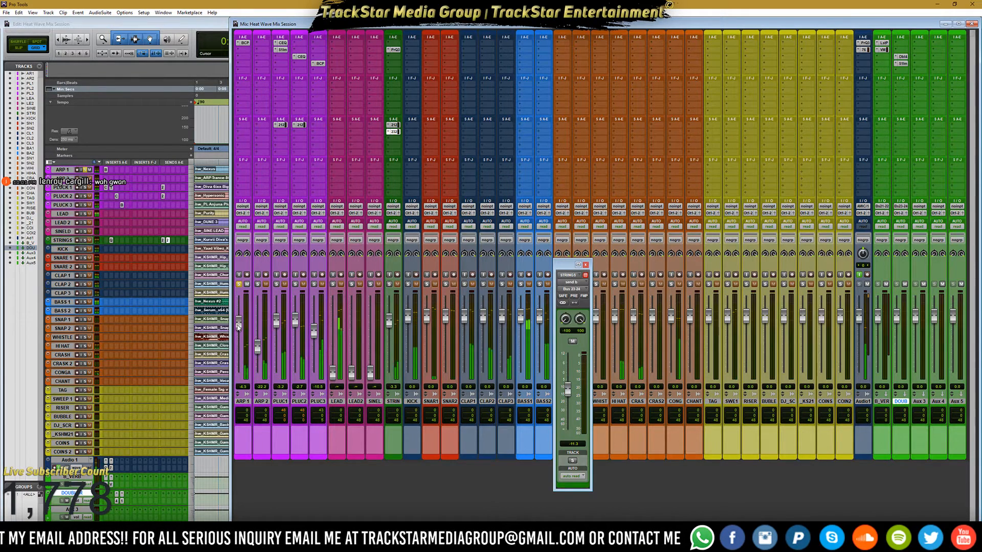
Step: Lower the ARP 1 fader to about -5.8 dB and copy PLUCK 1's Bus 21-22 send onto ARP 1
left_click_drag(239, 322, 239, 326)
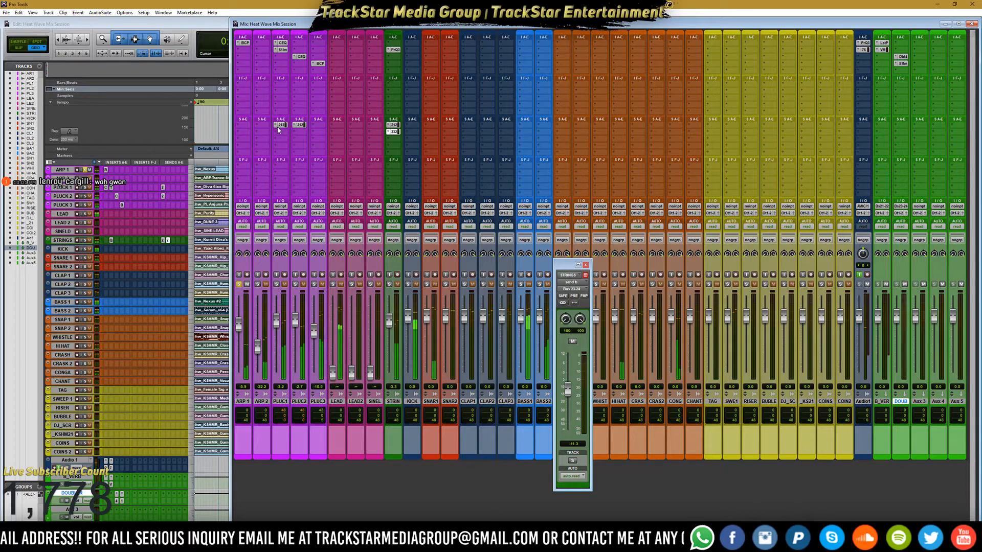
left_click_drag(280, 126, 247, 126)
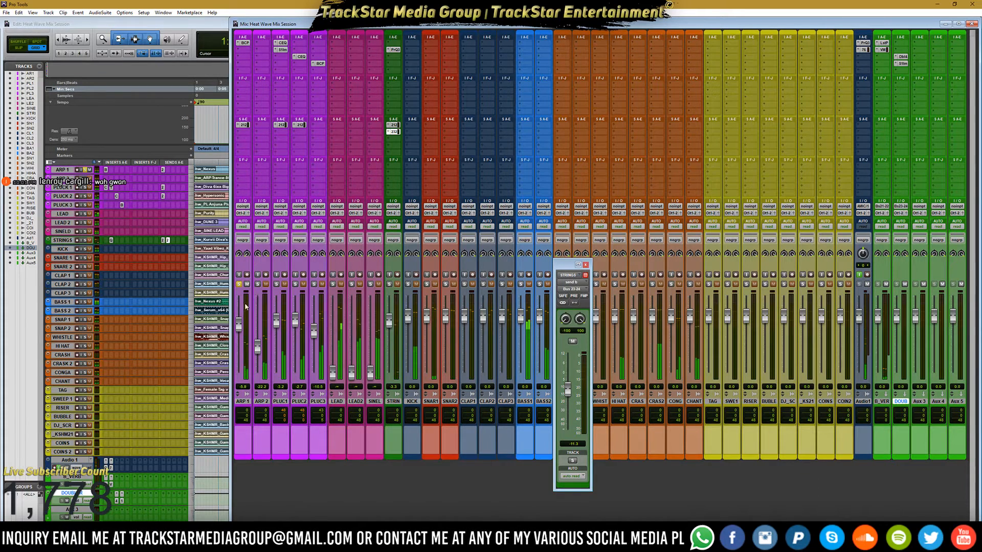
Step: Solo ARP 2, raise its fader to about -6.3 dB, and give it the same Bus 21-22 send
left_click(257, 284)
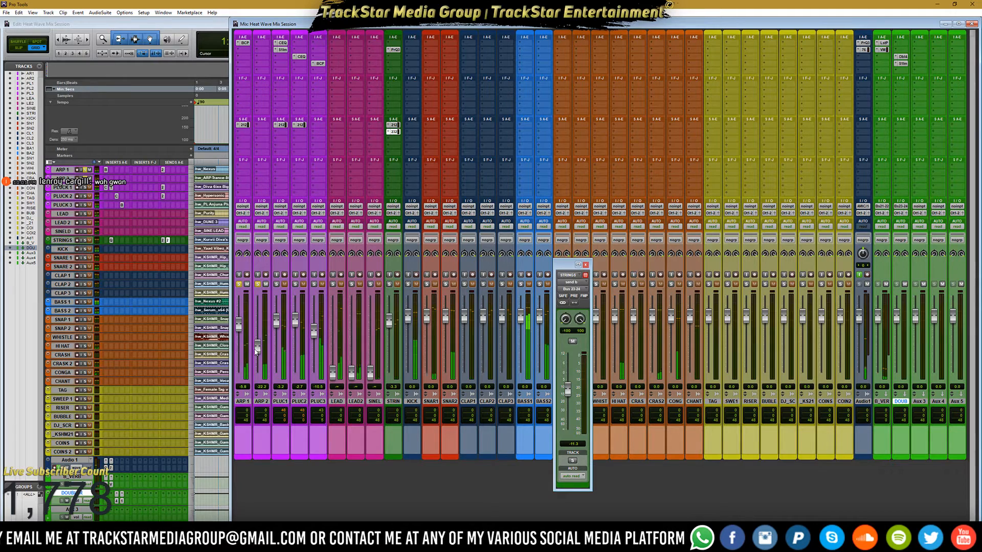
left_click_drag(257, 351, 261, 330)
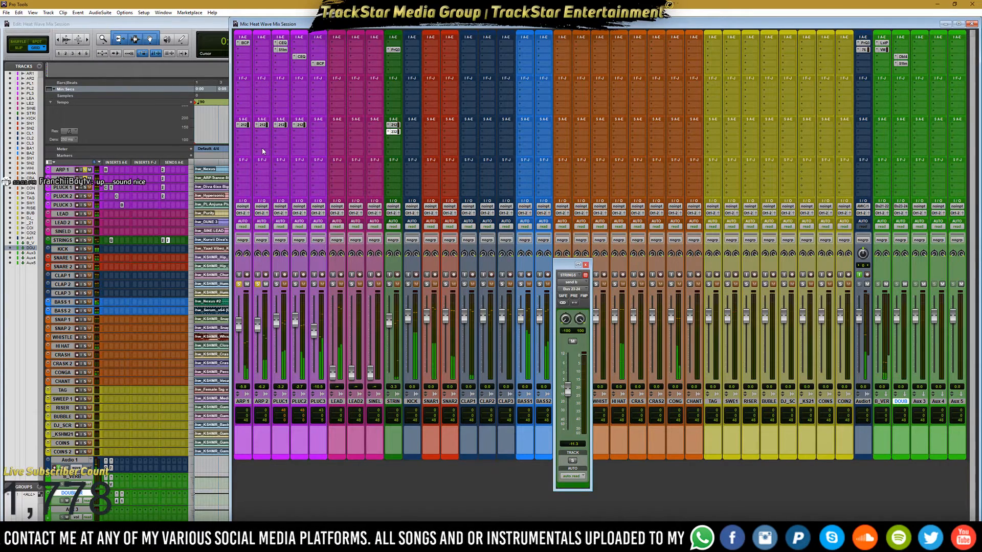
left_click_drag(259, 324, 259, 324)
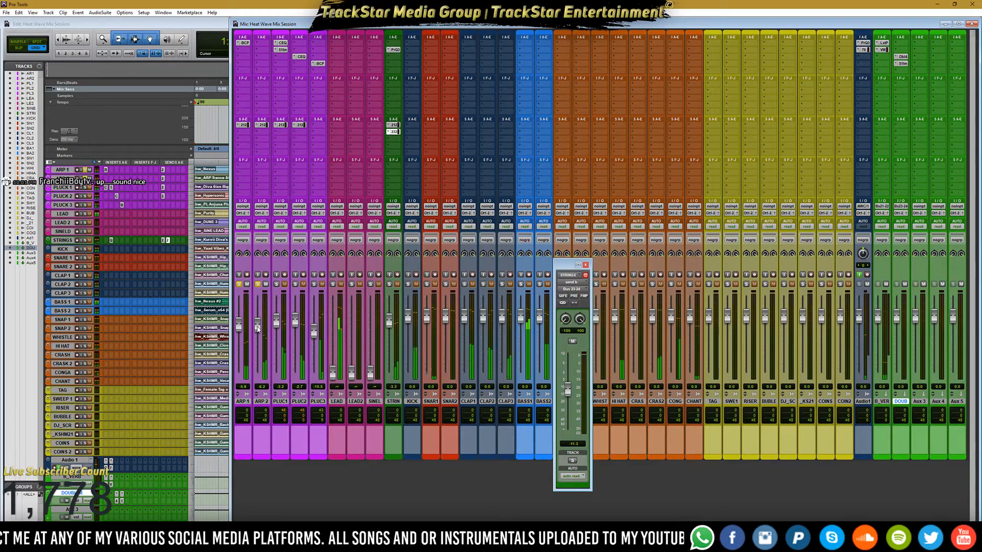
Step: Add PLUCK 1, PLUCK 2, PLUCK 3 and STRINGS to the soloed tracks during playback
left_click(277, 285)
left_click(295, 285)
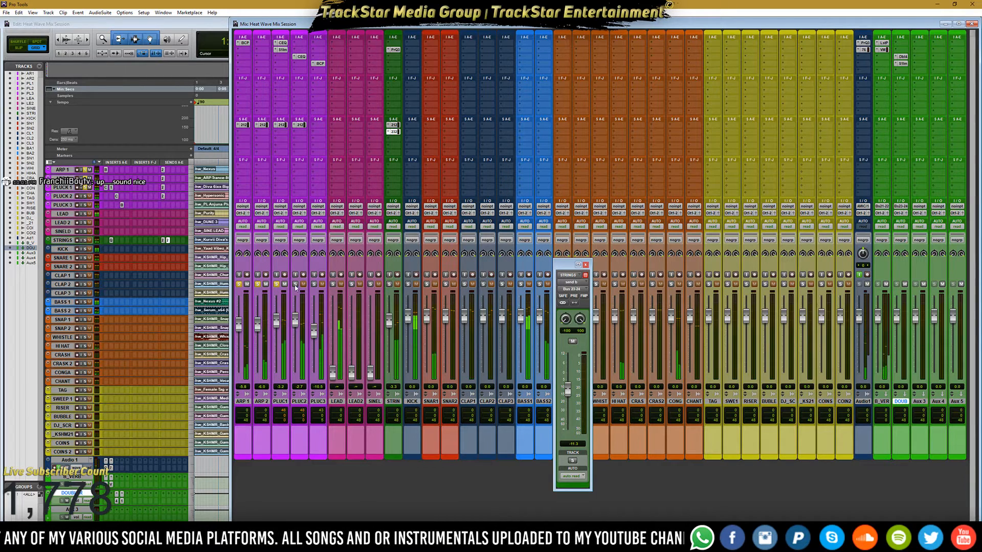
left_click(314, 285)
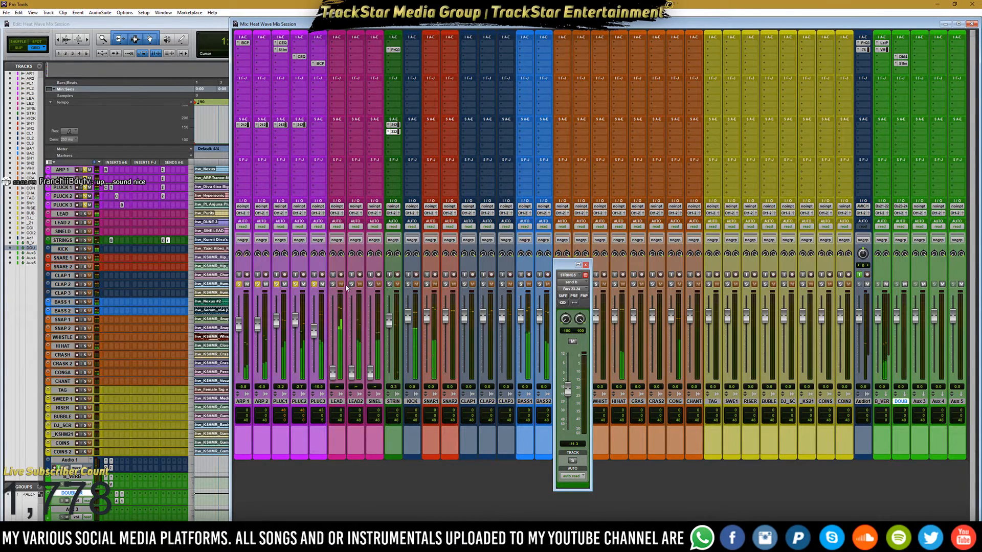
left_click(389, 285)
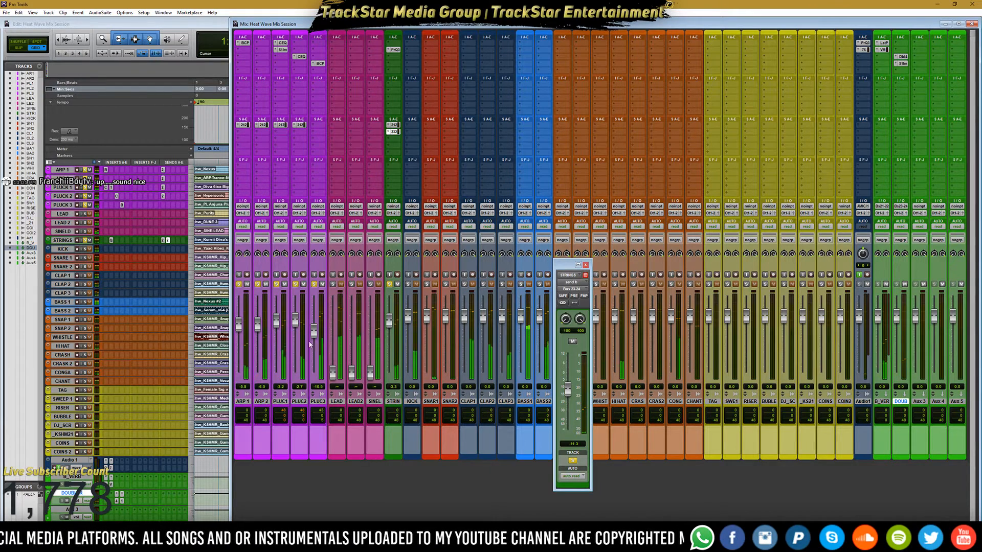
Step: Lower the ARP 1 fader to about -10.3 dB and ARP 2 to about -12.7 dB, and close the STRINGS send window
mouse_move(258, 323)
left_mouse_down()
mouse_move(257, 331)
mouse_move(238, 328)
mouse_move(257, 335)
left_mouse_up()
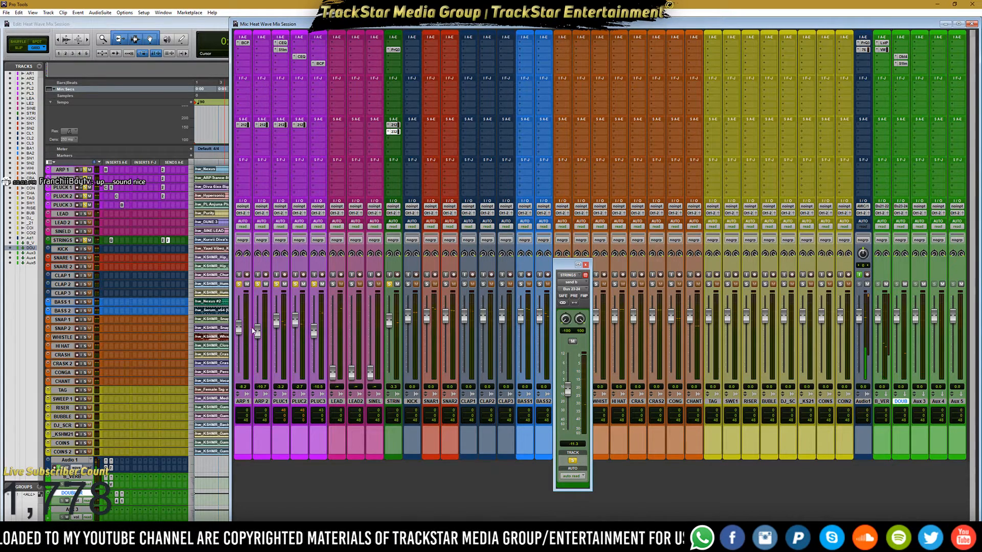
left_click_drag(258, 331, 262, 344)
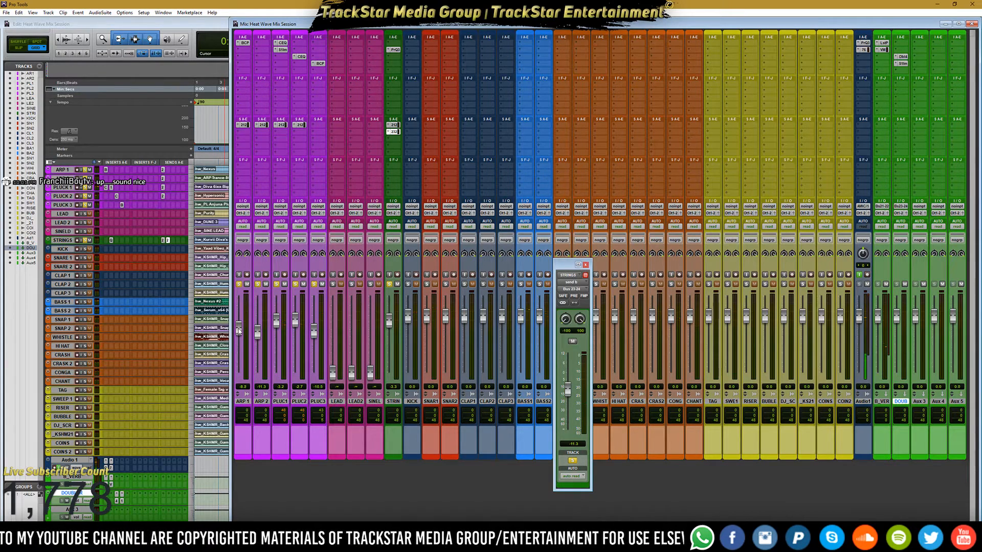
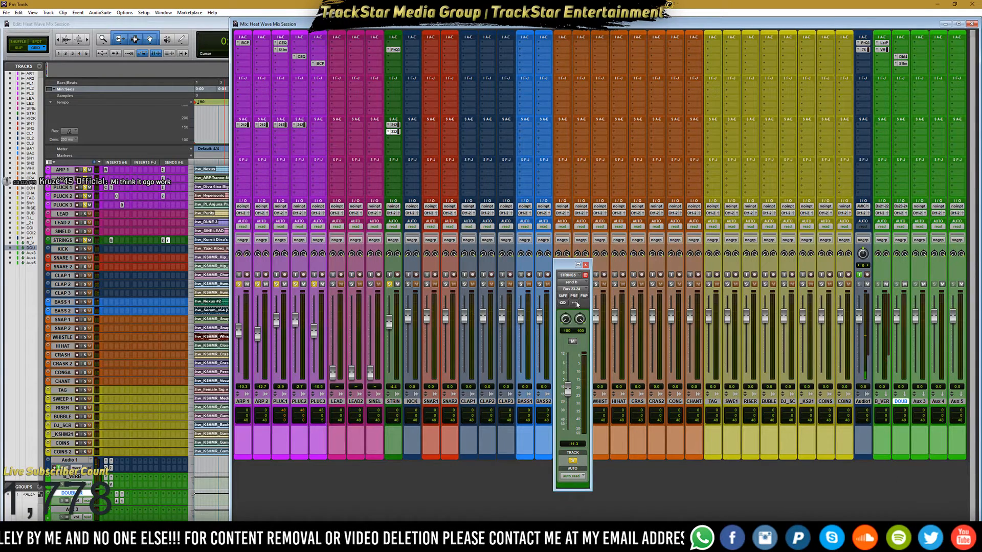
left_click_drag(568, 265, 585, 47)
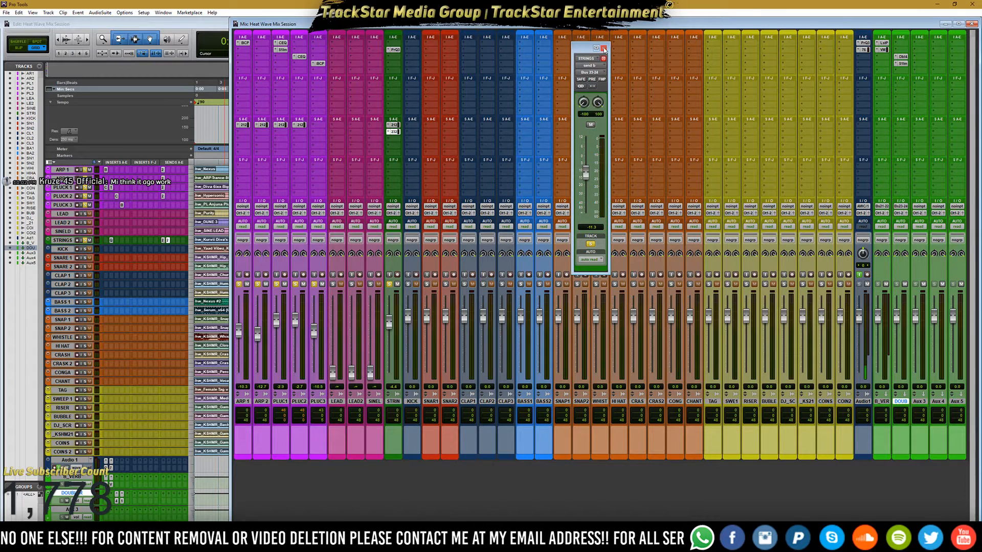
left_click(604, 48)
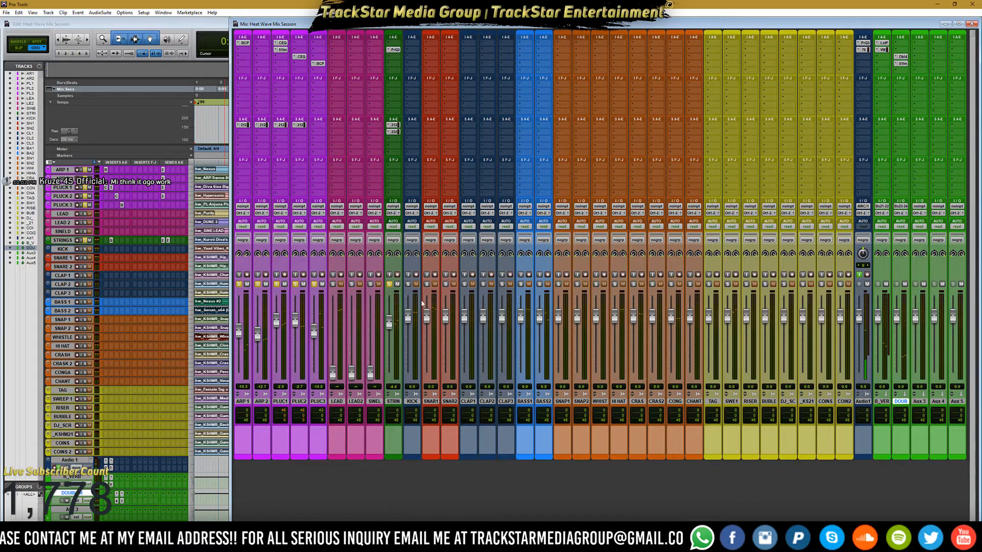
Step: Add KICK to the soloed tracks and lower its fader to about -4.6 dB
left_click(408, 284)
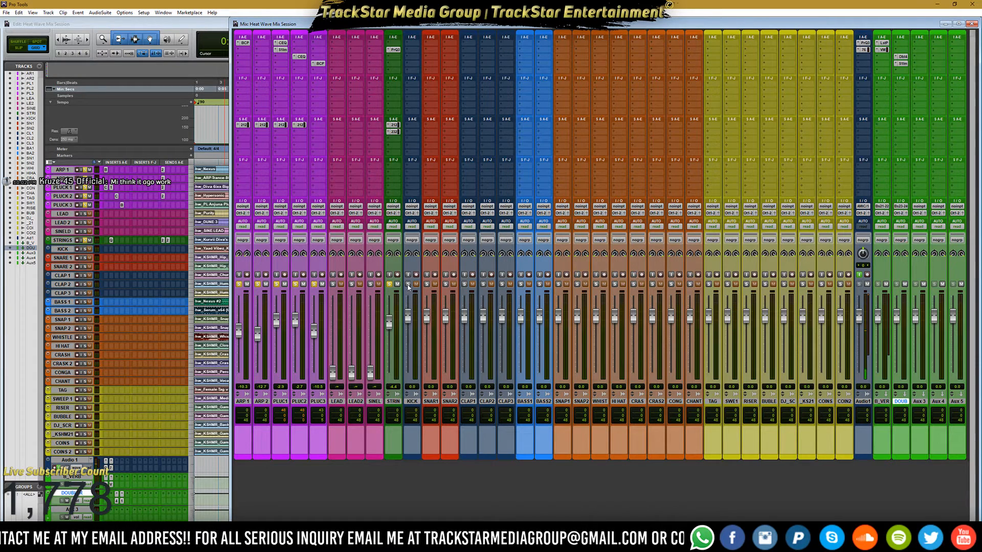
mouse_move(407, 315)
left_mouse_down()
mouse_move(409, 334)
mouse_move(410, 325)
left_mouse_up()
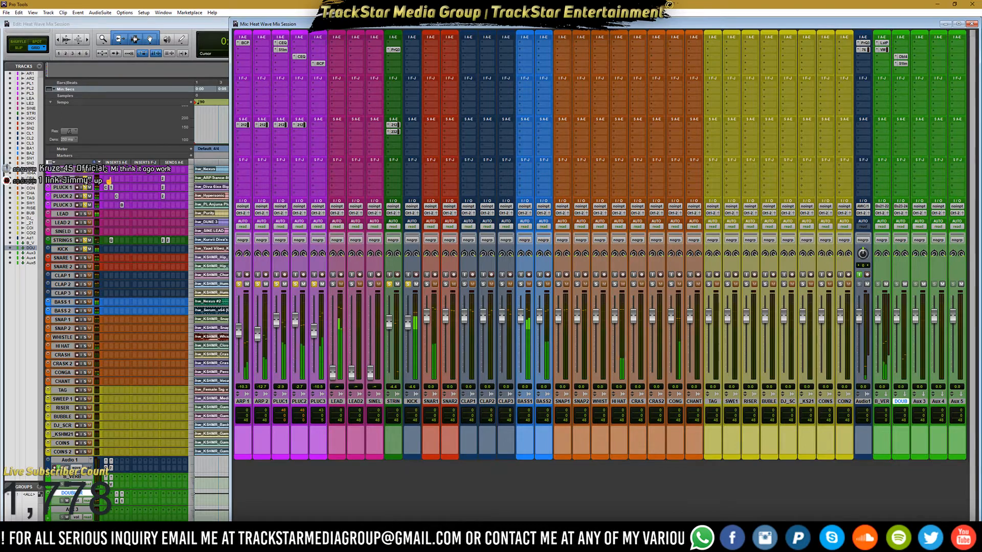
mouse_move(552, 527)
left_mouse_down()
mouse_move(586, 526)
mouse_move(537, 527)
left_mouse_up()
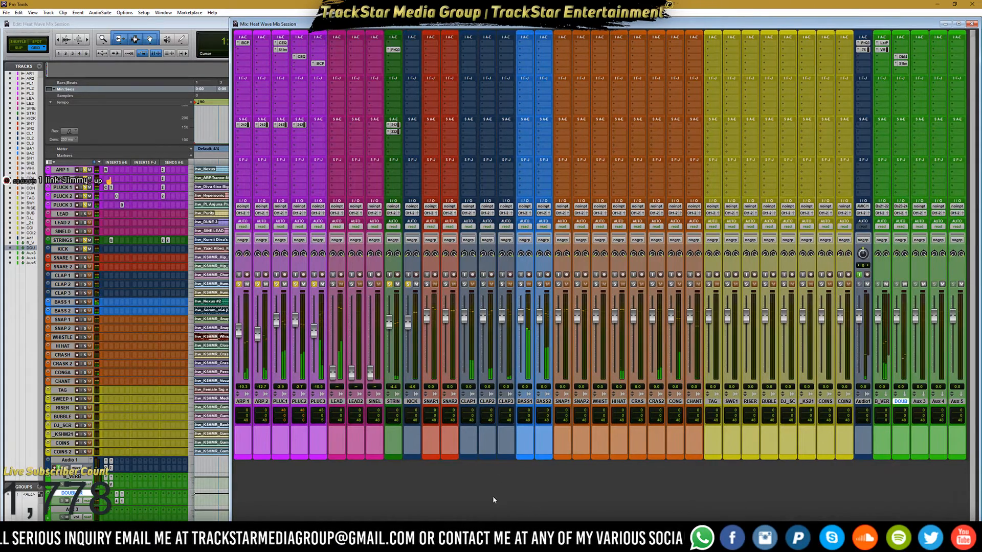
Step: Stop playback, create one stereo Master Fader track, and resume playback
key("space")
key("ctrl+shift+n")
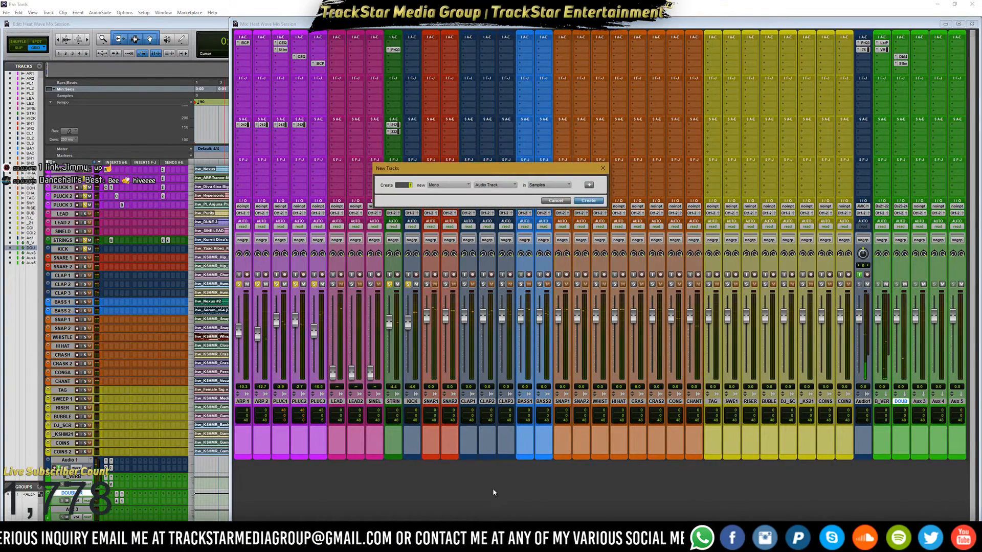
left_click(465, 185)
left_click(467, 187)
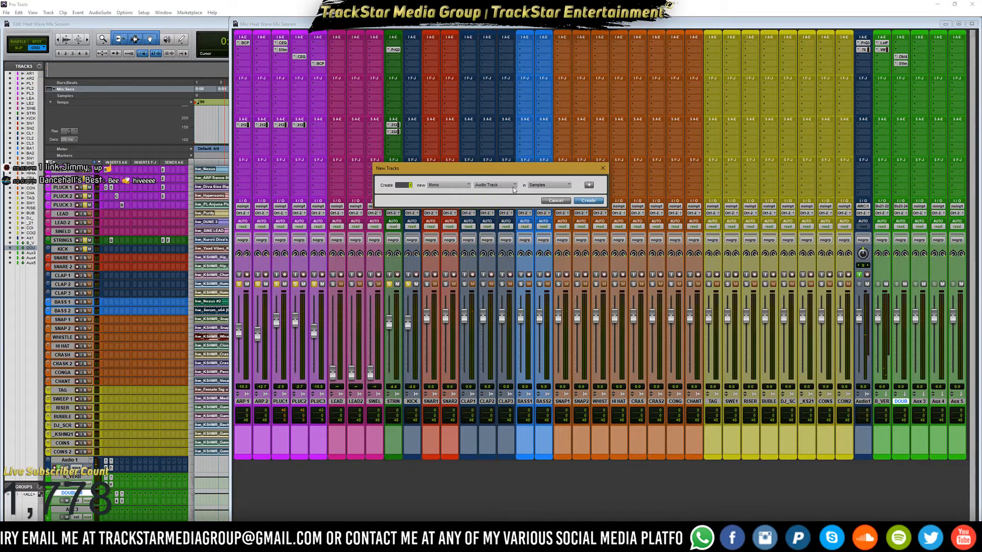
left_click(514, 185)
left_click(534, 202)
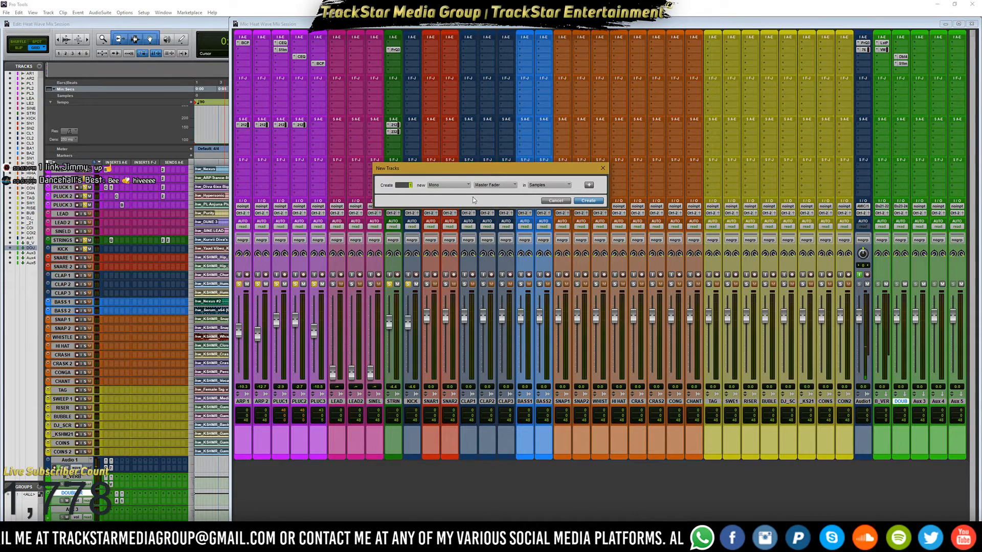
left_click(432, 184)
left_click(445, 193)
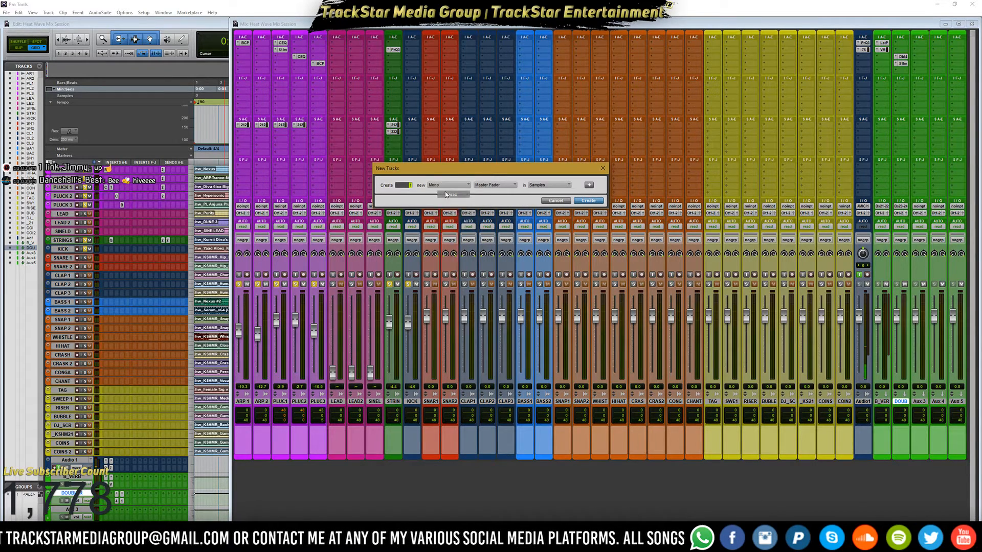
left_click(587, 201)
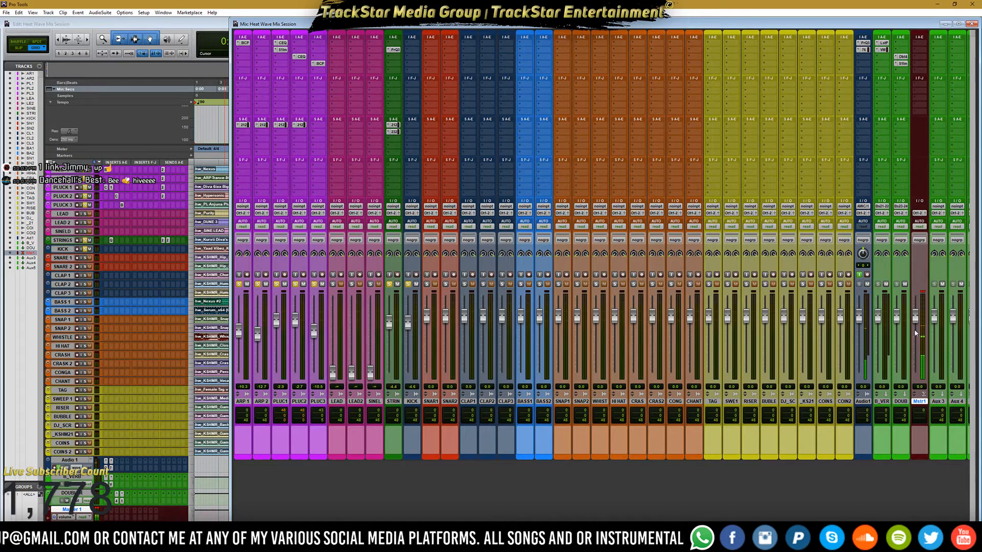
key("space")
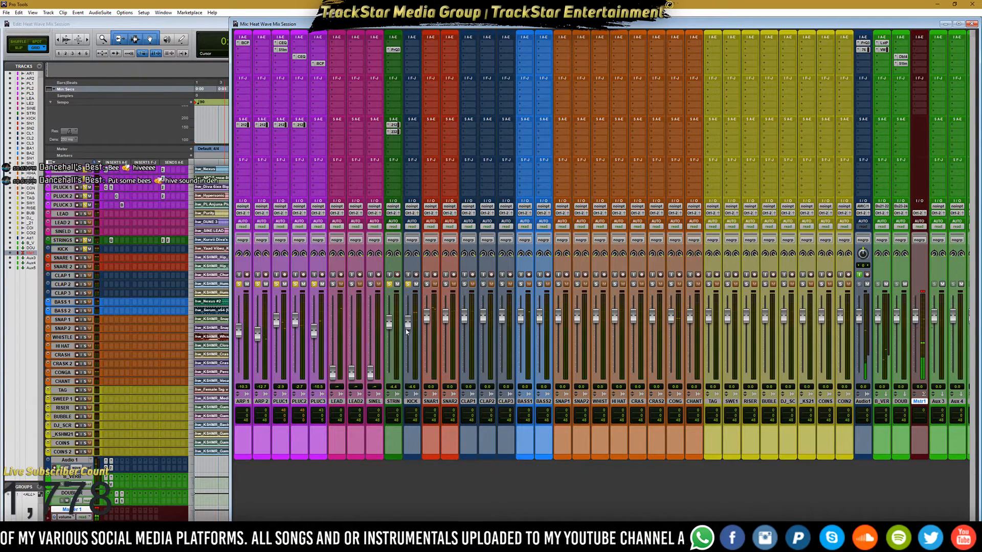
Step: Insert the Dorrough (stereo) meter on Master 1, switch it to the horizontal layout, and move its window clear of the faders
left_click(916, 115)
mouse_move(944, 123)
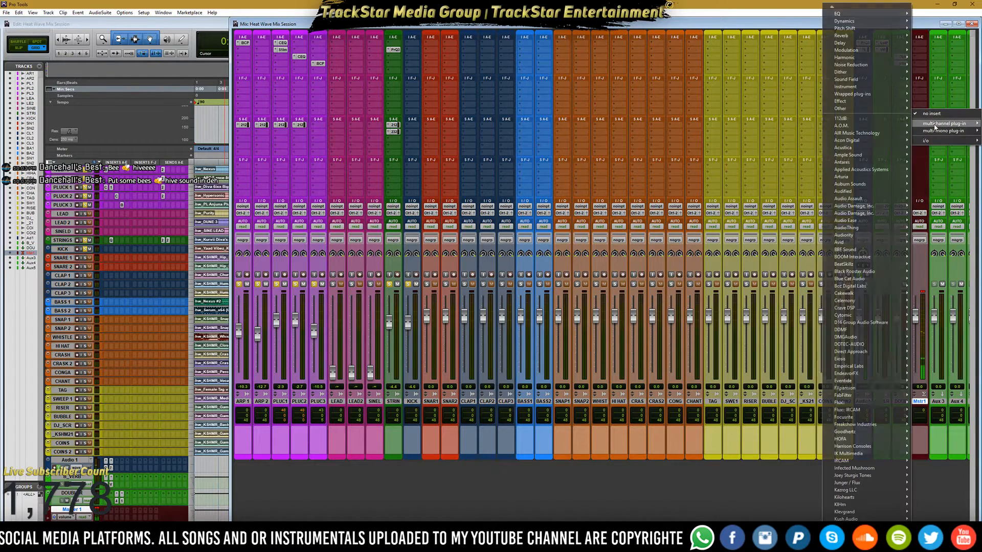
mouse_move(852, 82)
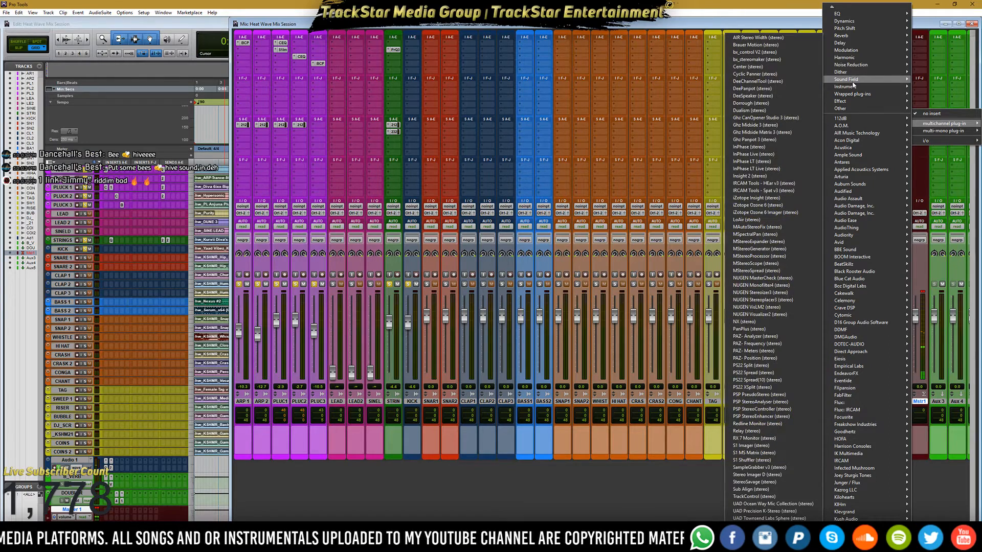
left_click(758, 104)
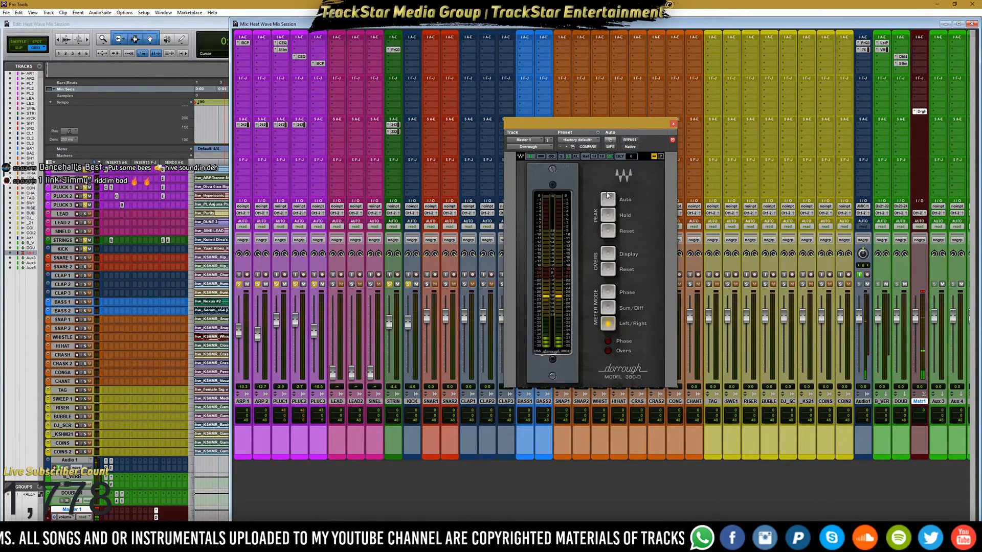
left_click(542, 157)
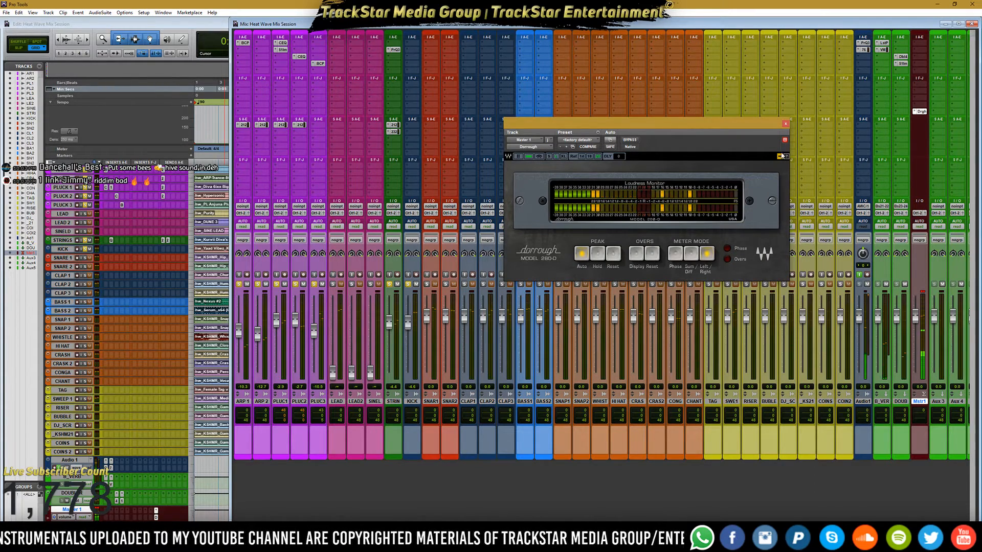
left_click_drag(701, 126, 272, 401)
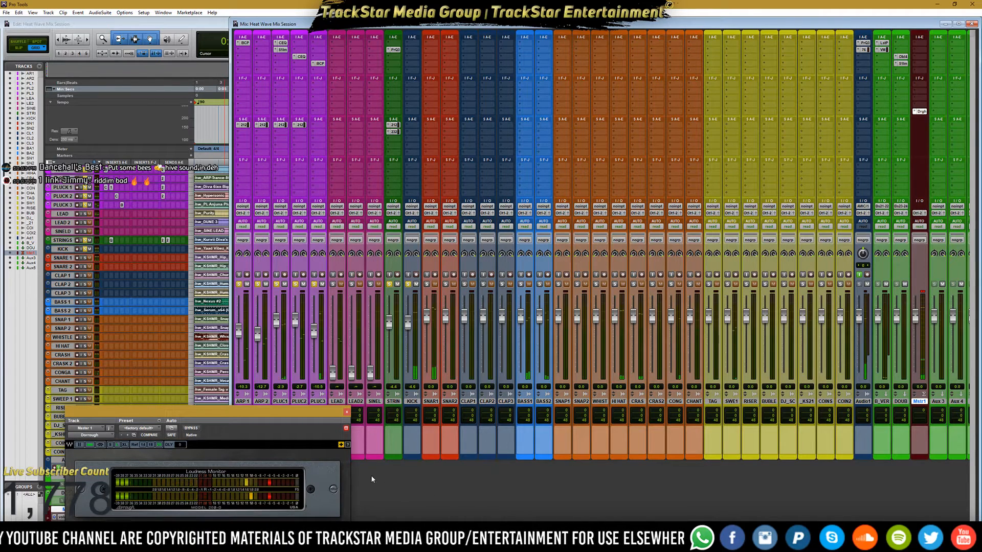
Step: Raise the KICK fader to about -3.3 dB, then solo SNARE 1 and lower its fader to about -7 dB during playback
key("space")
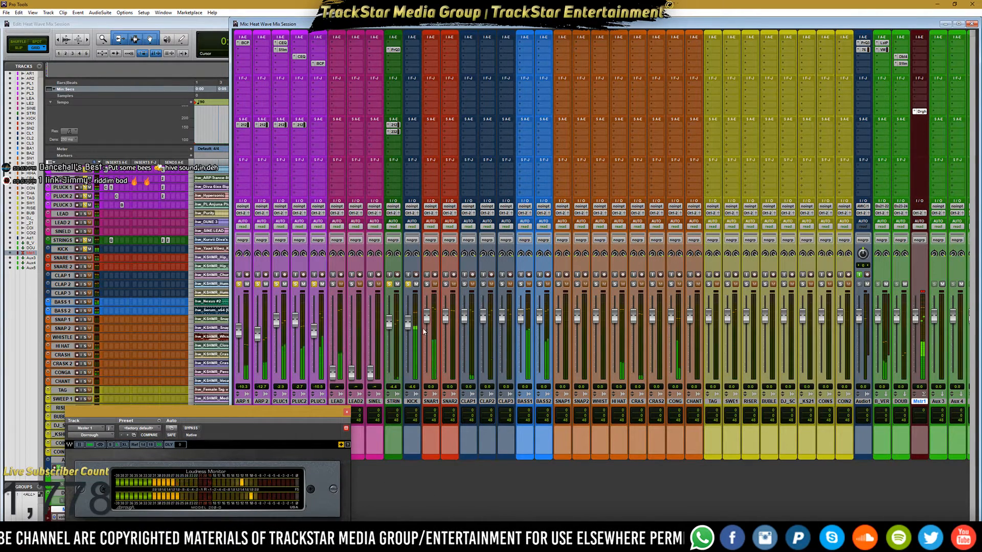
left_click_drag(409, 328, 408, 325)
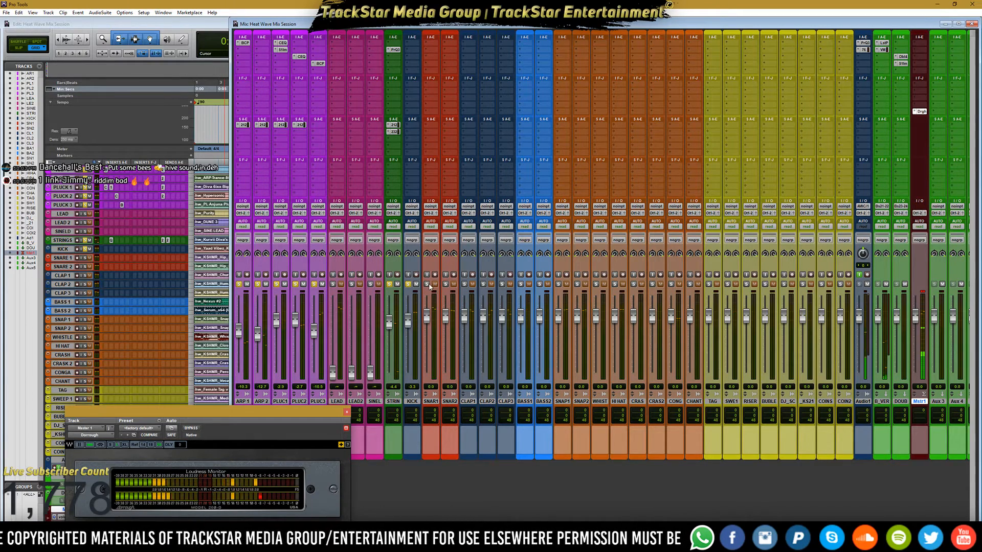
left_click_drag(428, 318, 432, 328)
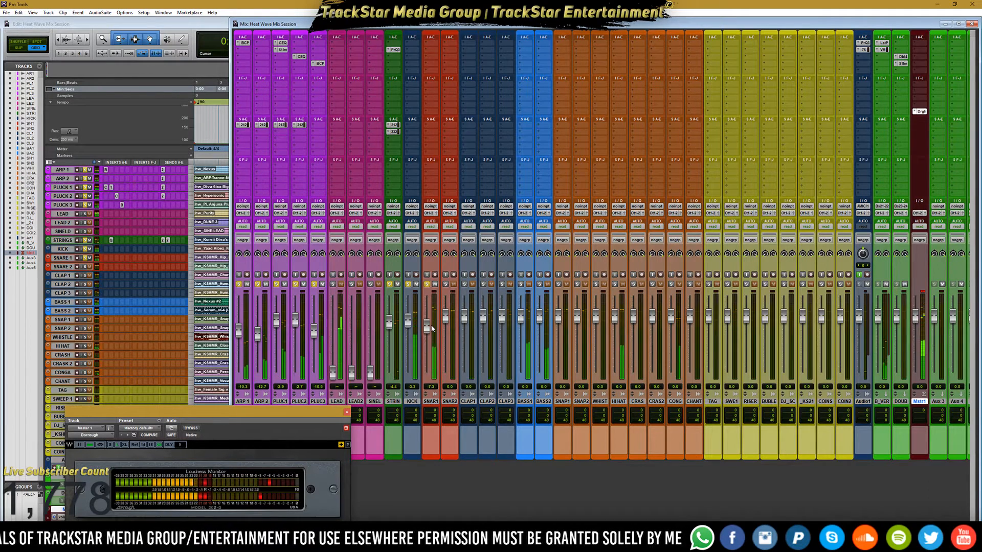
left_click_drag(432, 328, 432, 328)
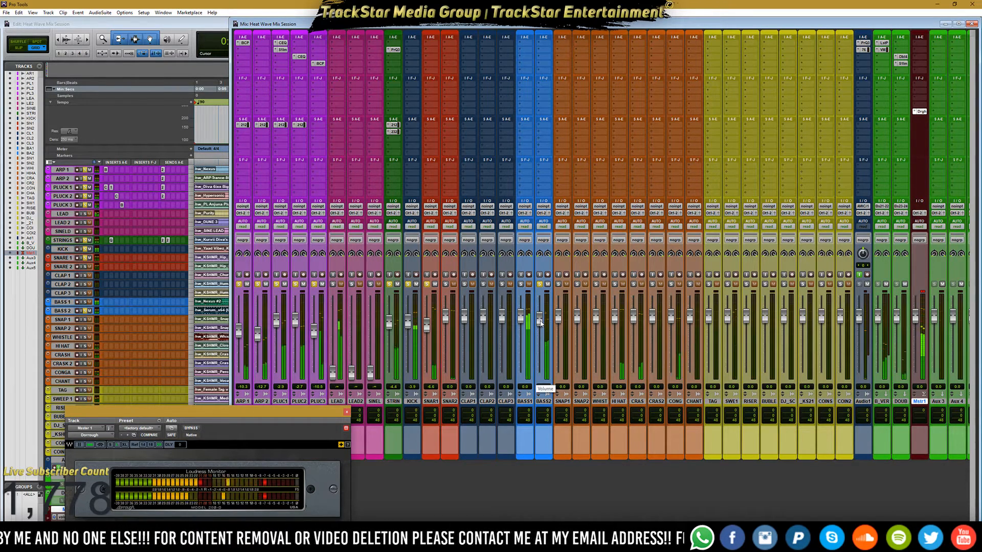
Step: Lower the soloed BASS 2 fader to about -2.5 dB and insert FabFilter Pro-Q 3 (stereo) on BASS 2
left_click_drag(544, 314, 545, 323)
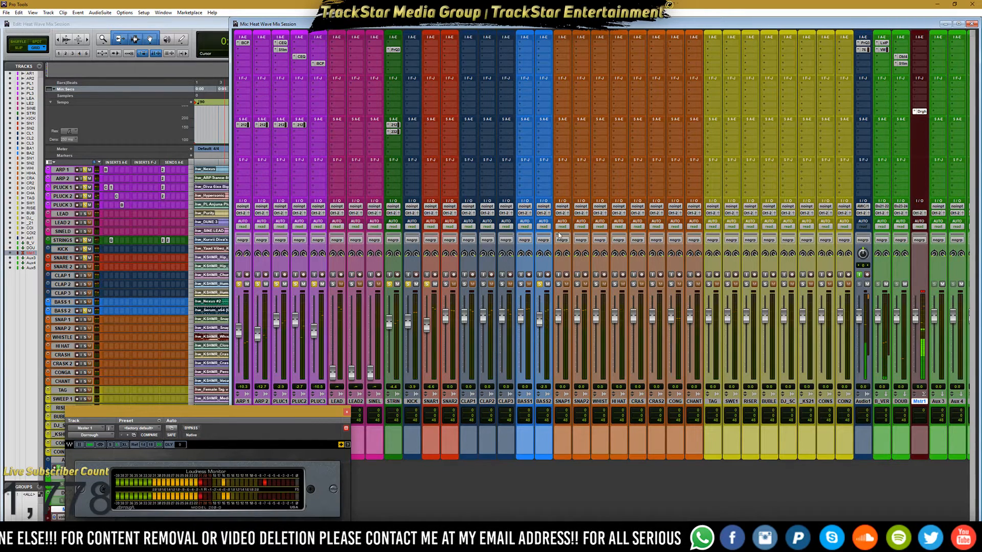
left_click(548, 52)
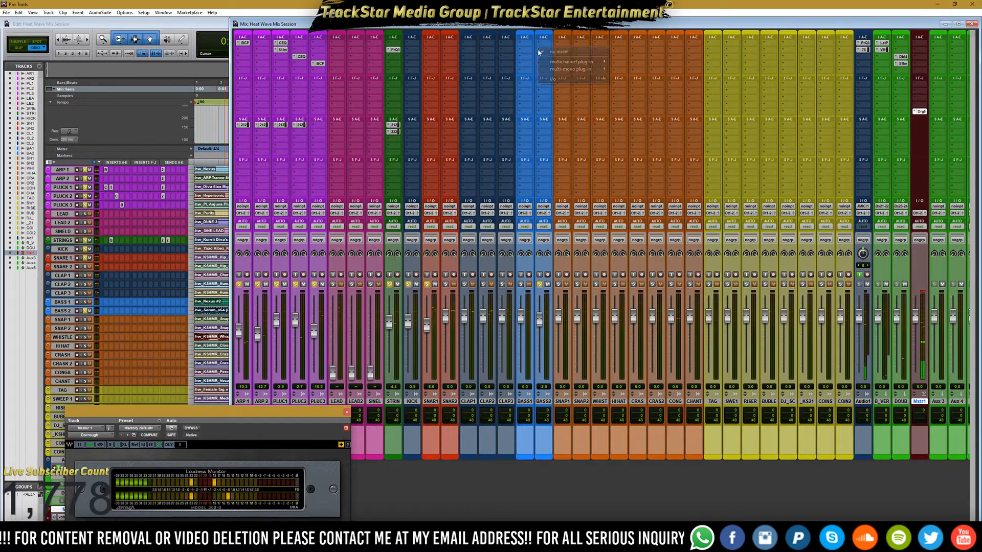
mouse_move(588, 61)
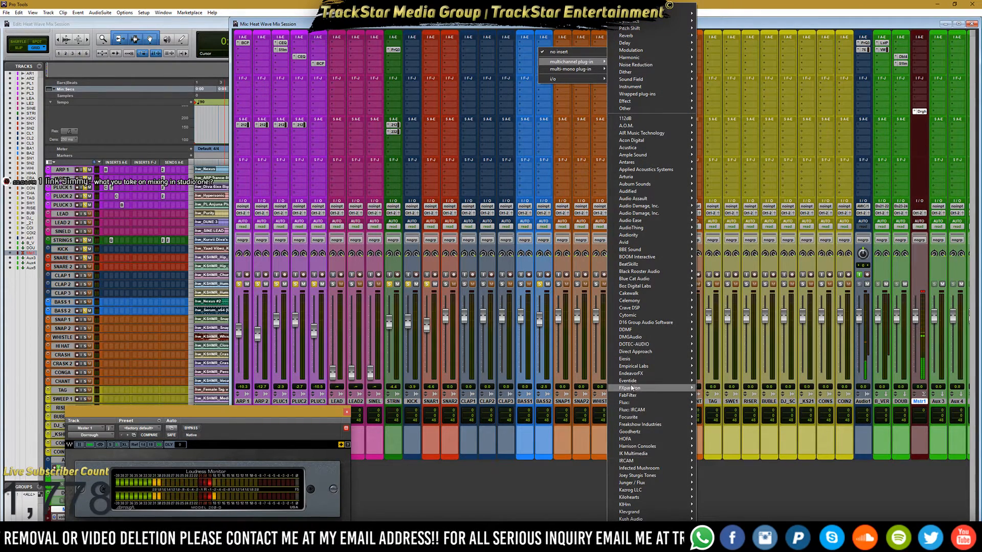
mouse_move(680, 396)
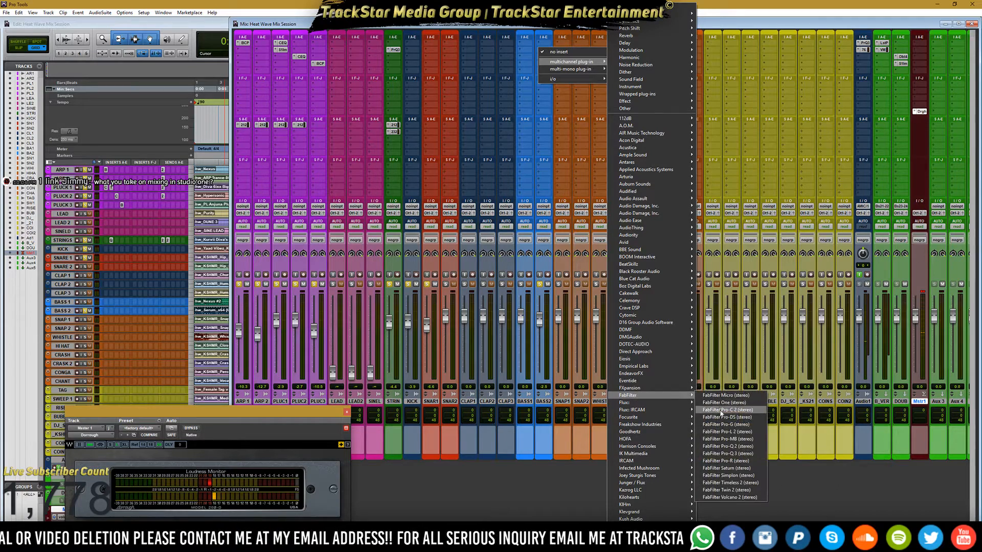
left_click(744, 454)
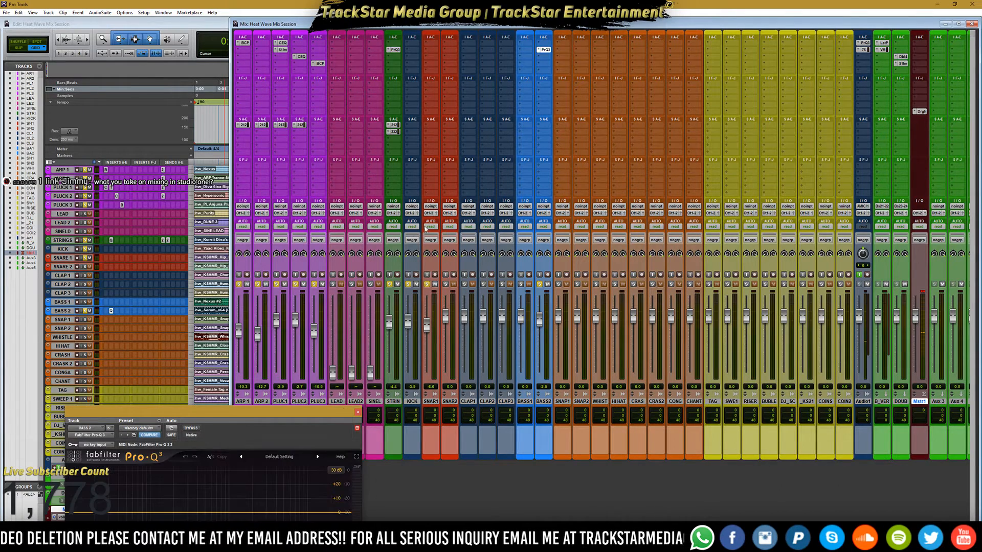
left_click_drag(292, 411, 660, 164)
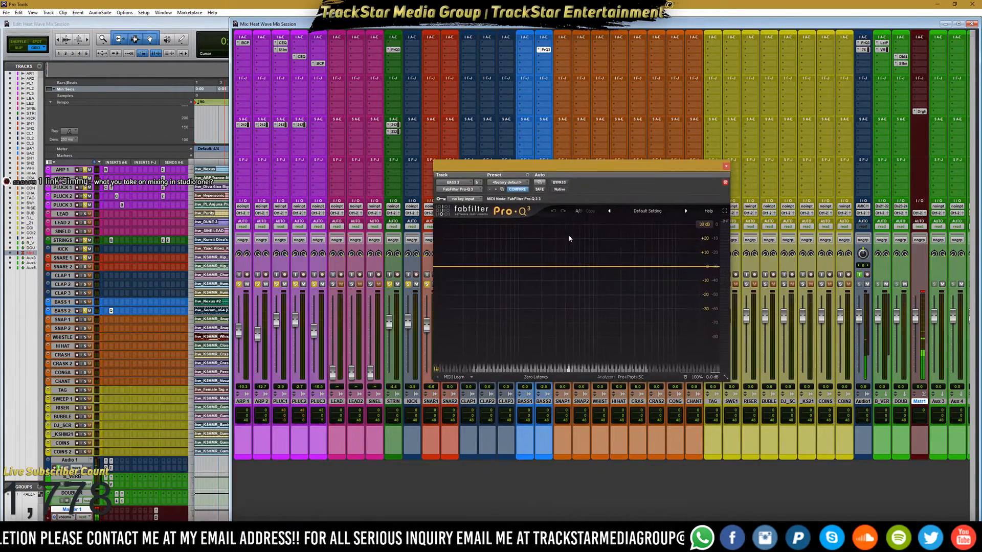
Step: Add a 96 dB/oct low-cut band at 35 Hz to the BASS 2 equalizer
left_click(461, 270)
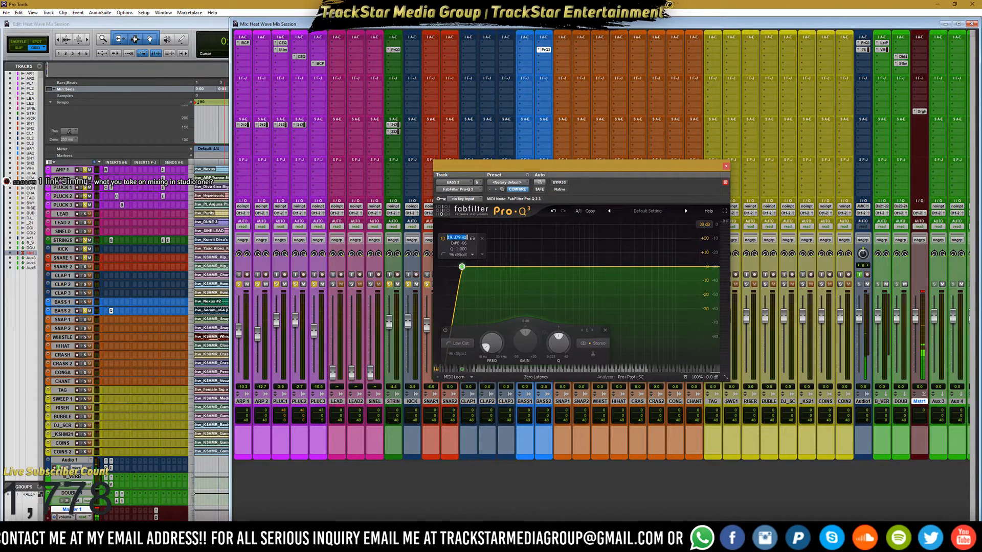
left_click(453, 242)
type("35")
key("Return")
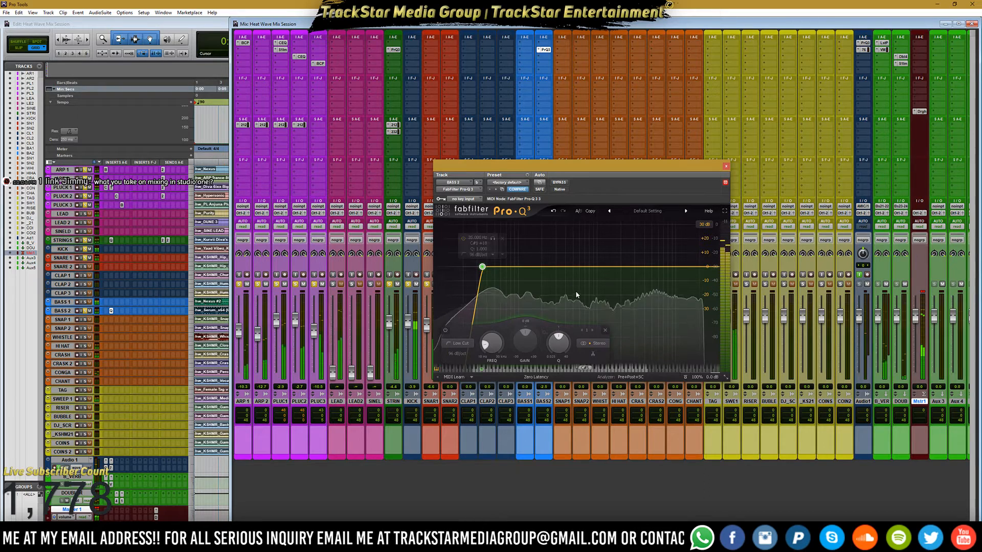
Step: Add a dynamic bell boost at about 4160 Hz and a dynamic bell cut in the low mids to the BASS 2 equalizer
left_click(646, 267)
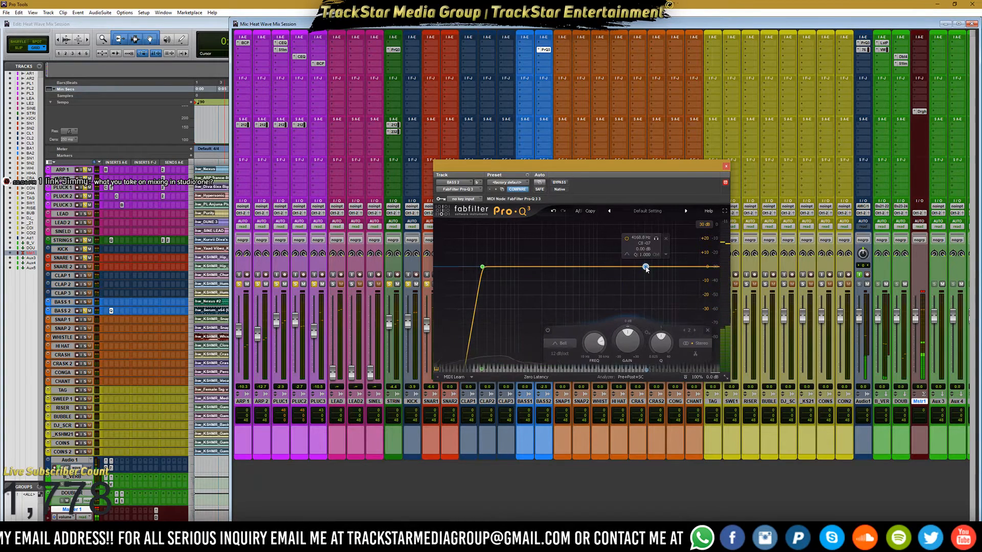
right_click(645, 267)
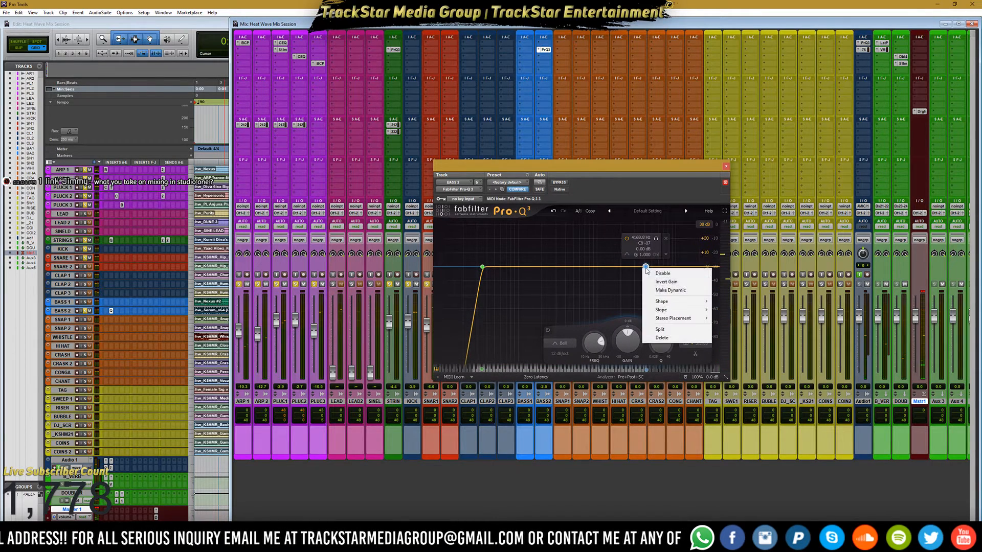
left_click(670, 290)
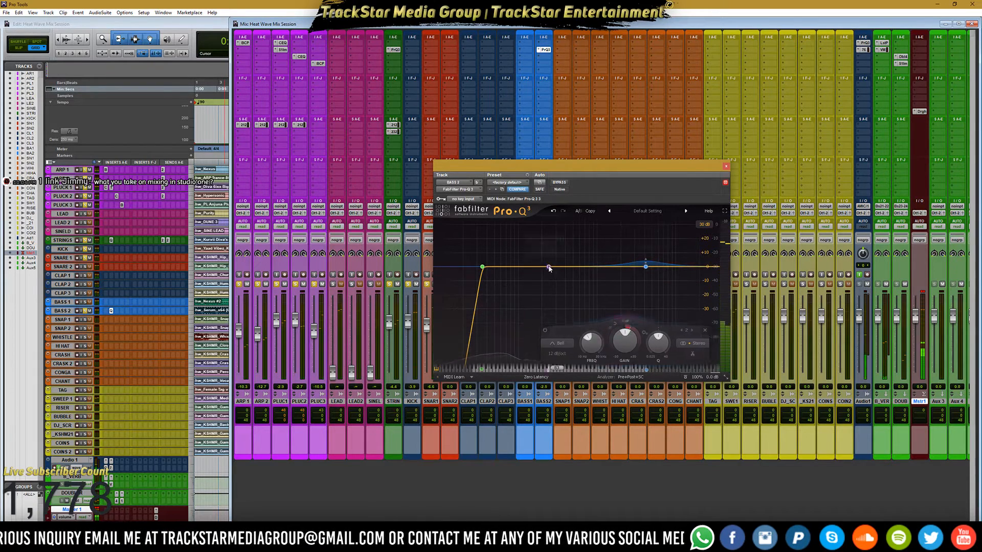
left_click(549, 267)
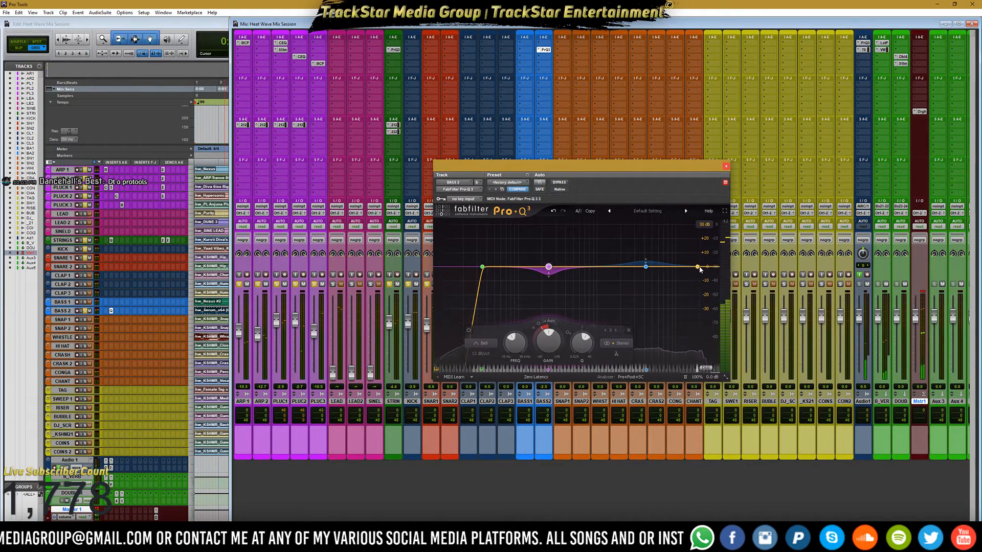
Step: Add a 36 dB/oct high-cut band at about 12 kHz to the BASS 2 equalizer and close the plug-in window
double_click(700, 266)
left_click_drag(700, 267, 682, 269)
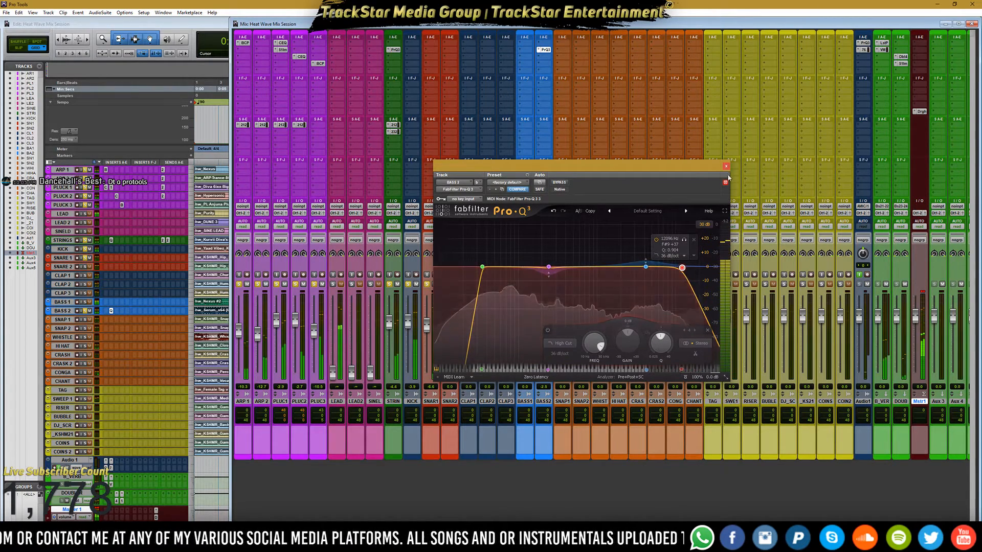
left_click(725, 167)
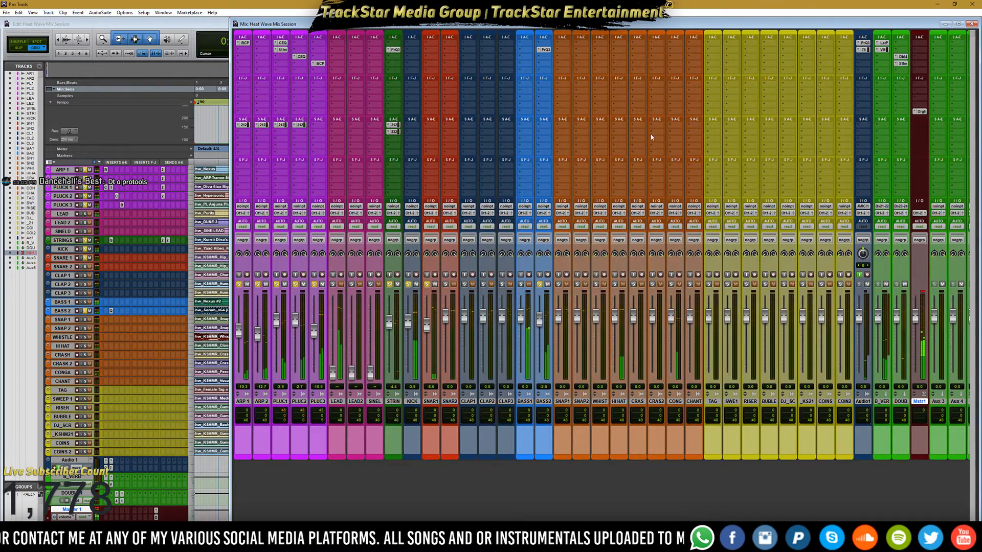
Step: Insert the Center (stereo) sound field plug-in after the equalizer on BASS 2
left_click(544, 56)
mouse_move(572, 68)
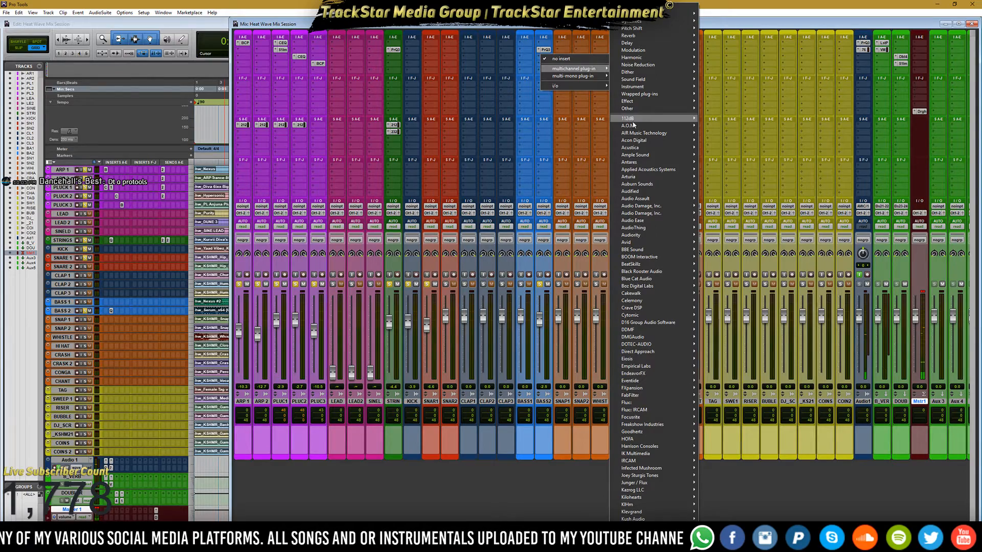
mouse_move(646, 82)
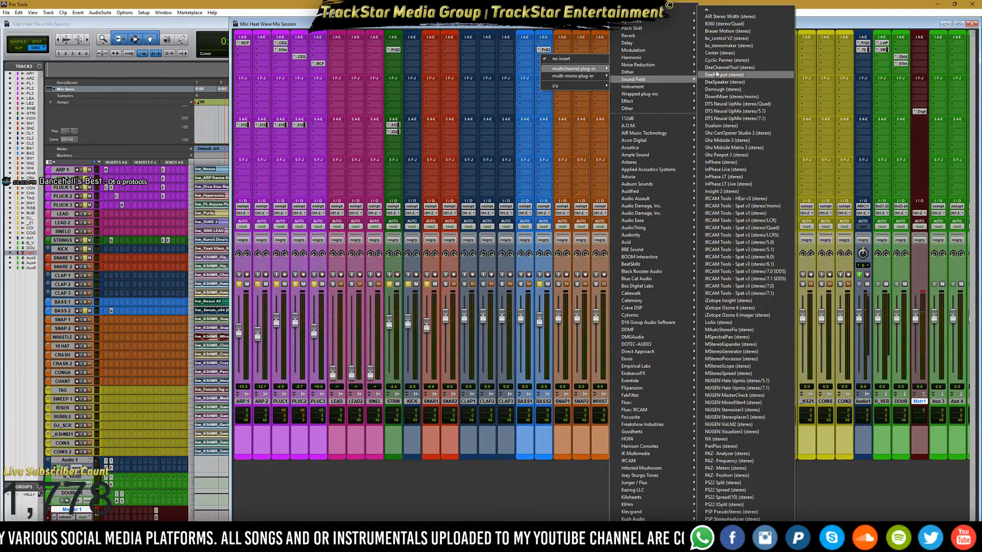
left_click(721, 52)
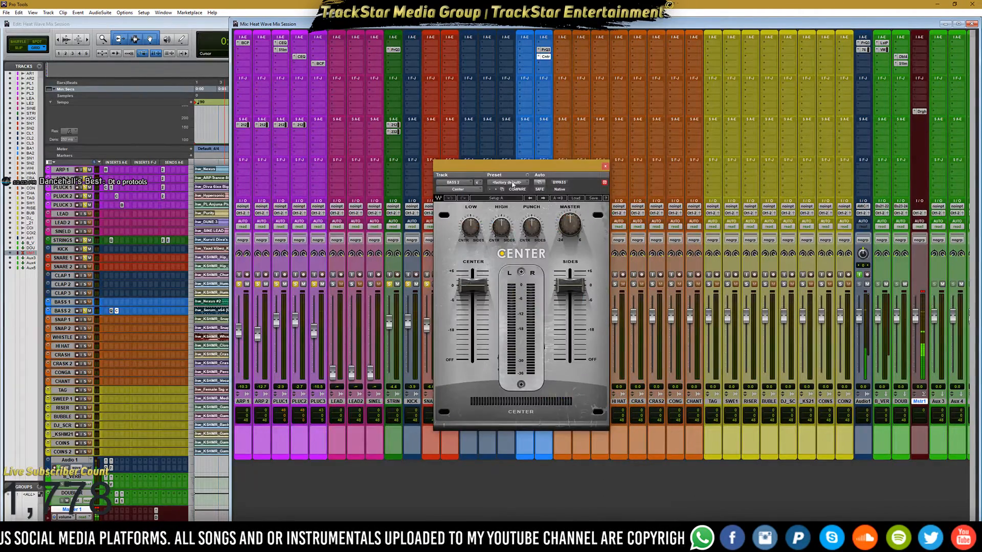
left_click_drag(524, 170, 474, 159)
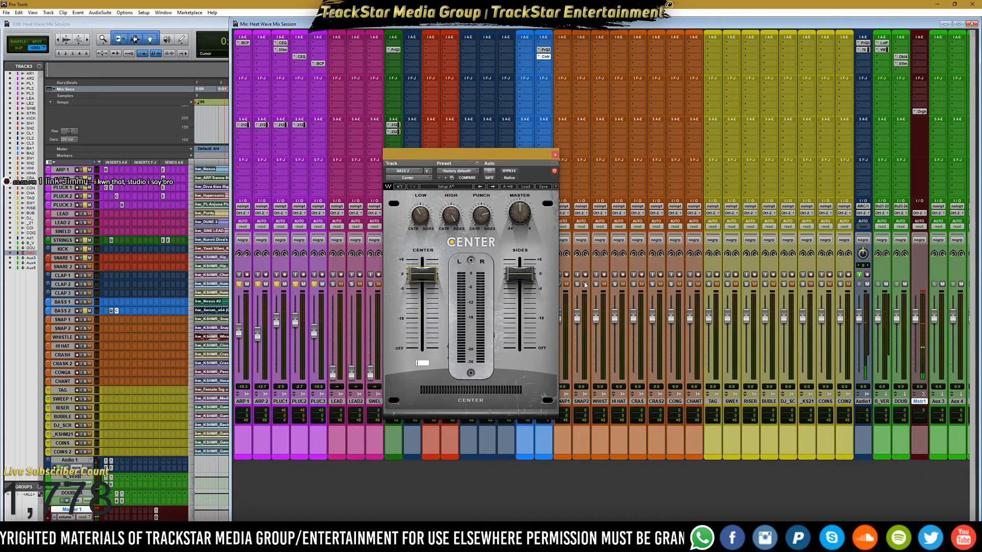
Step: Lower the center level in BASS 2's Center plug-in to about three quarters down its range, then close the plug-in
key("Return")
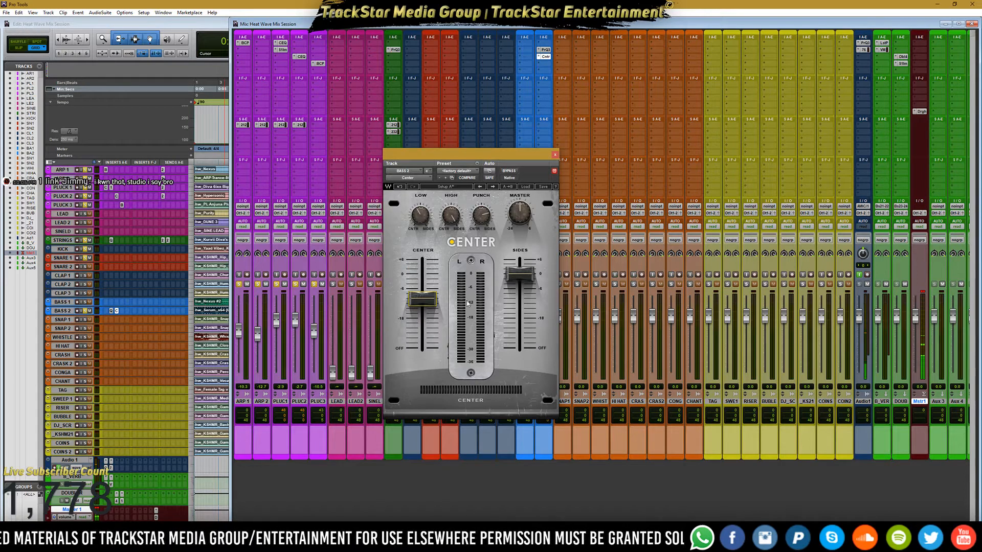
left_click_drag(422, 299, 415, 350)
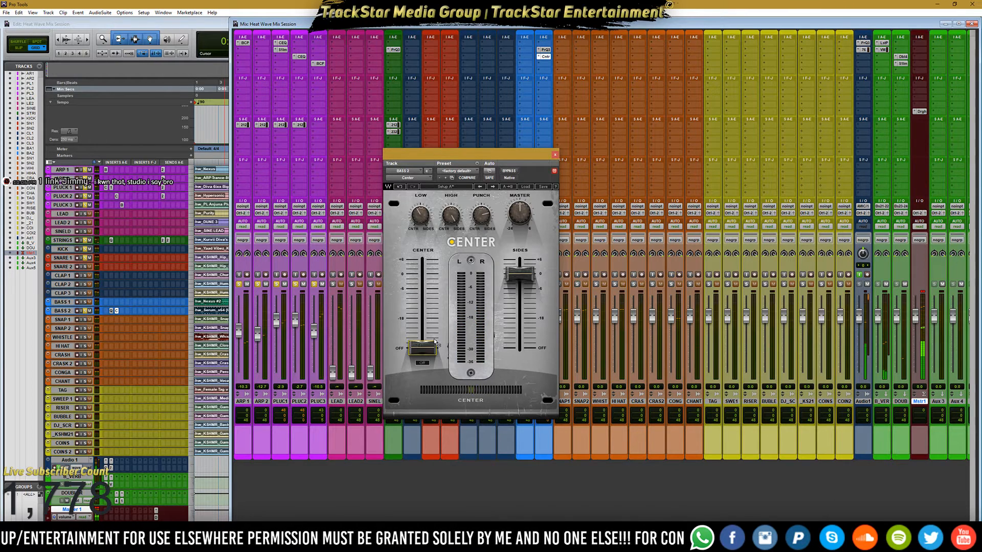
mouse_move(434, 339)
left_mouse_down()
mouse_move(434, 326)
mouse_move(422, 332)
mouse_move(426, 322)
left_mouse_up()
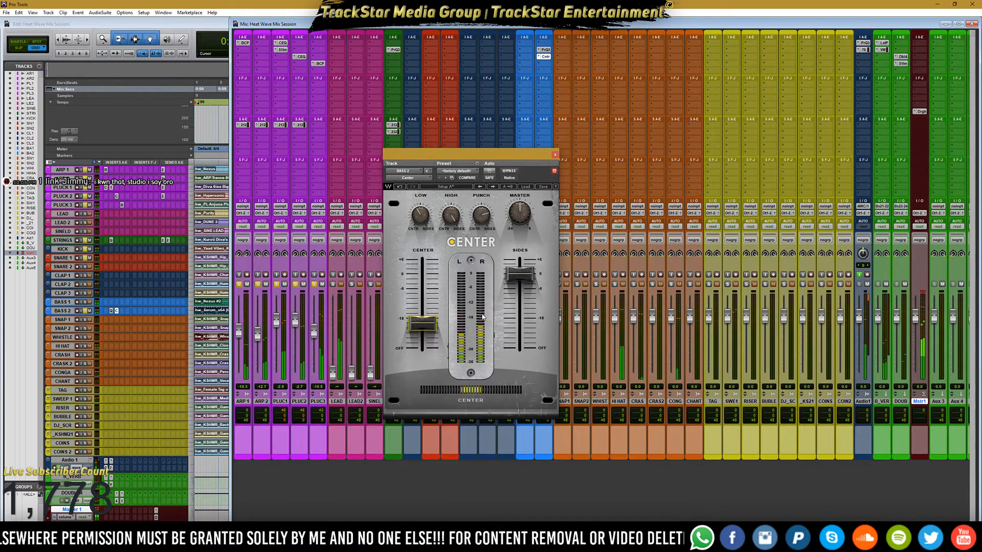
left_click(556, 154)
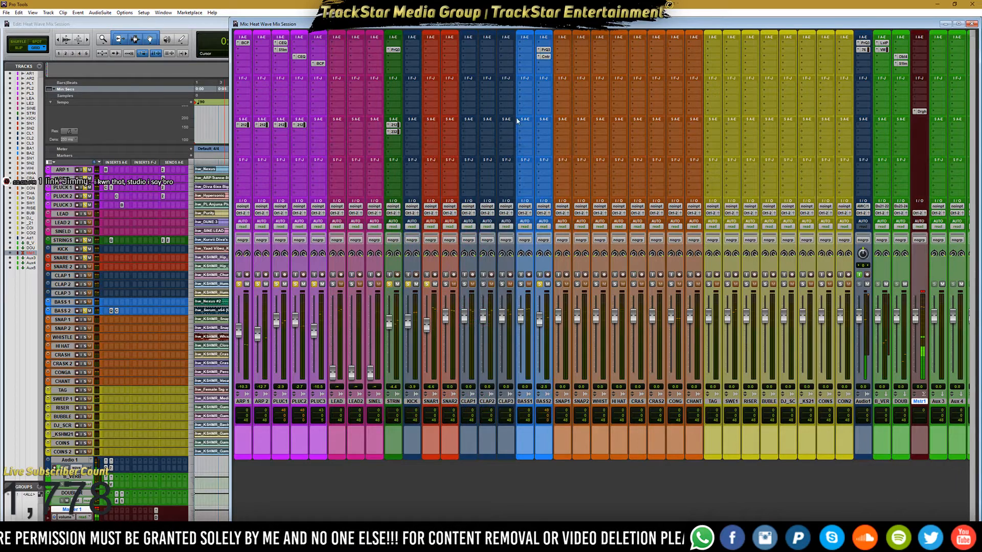
Step: Insert Slate Digital's Virtual Mix Rack (stereo) in the third insert slot of BASS 2
left_click(543, 65)
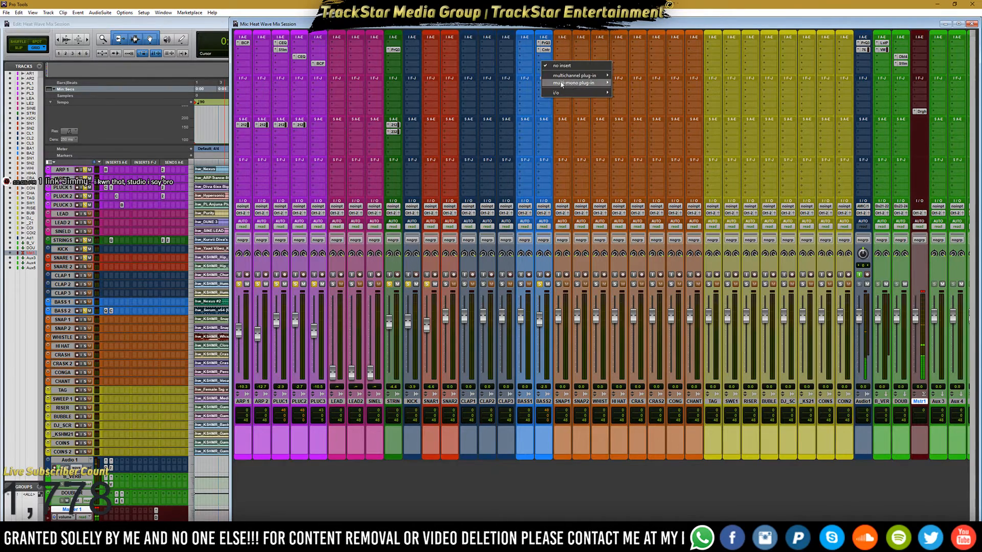
mouse_move(573, 76)
mouse_move(628, 81)
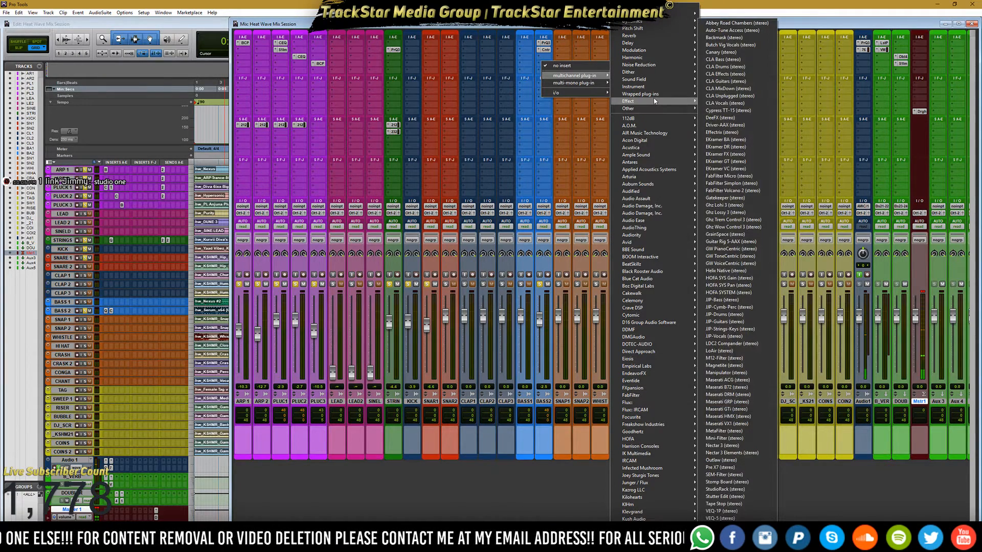
mouse_move(637, 100)
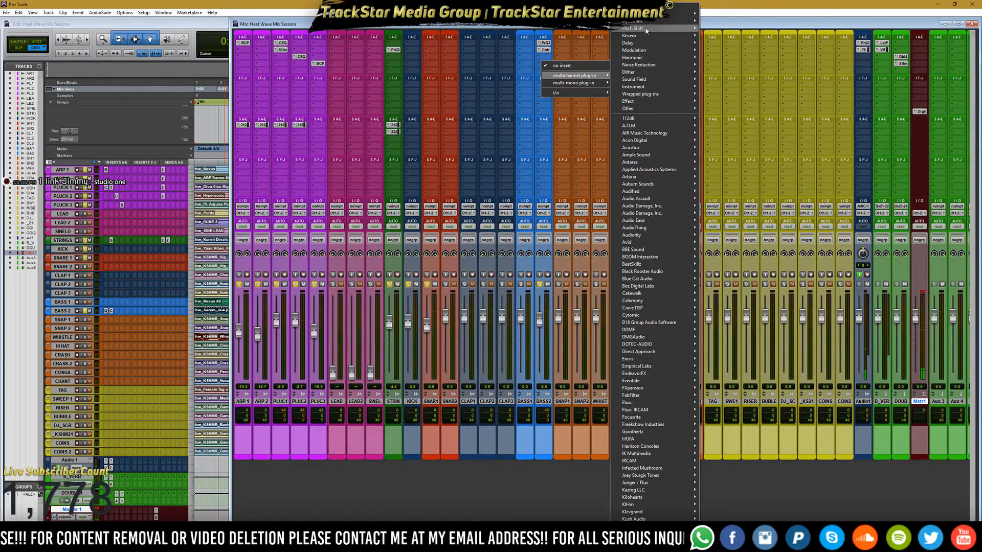
mouse_move(653, 23)
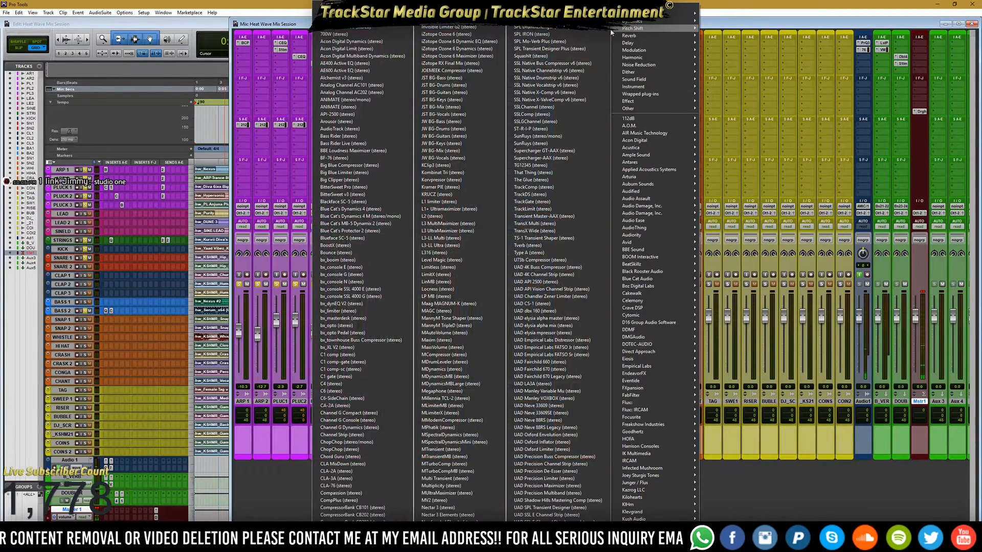
left_click(543, 57)
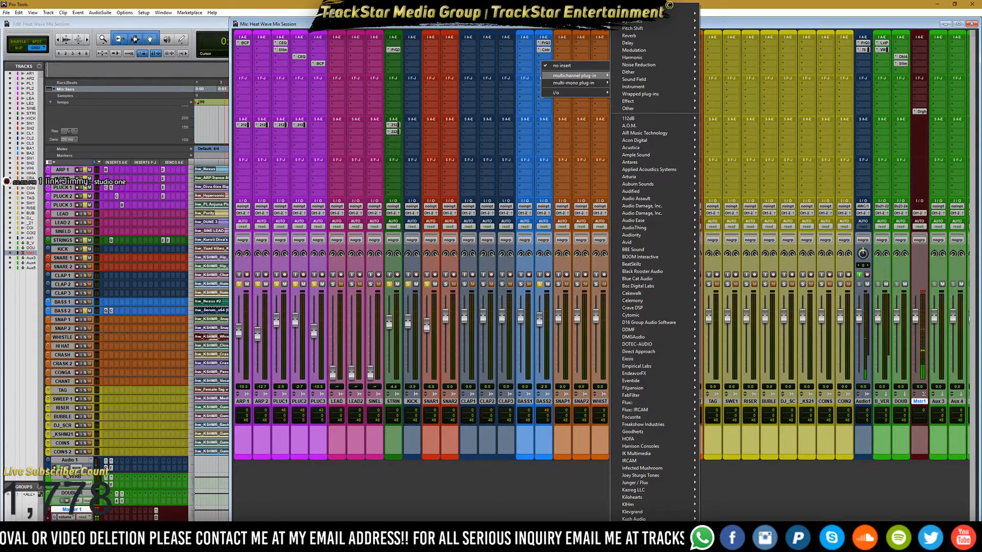
mouse_move(654, 547)
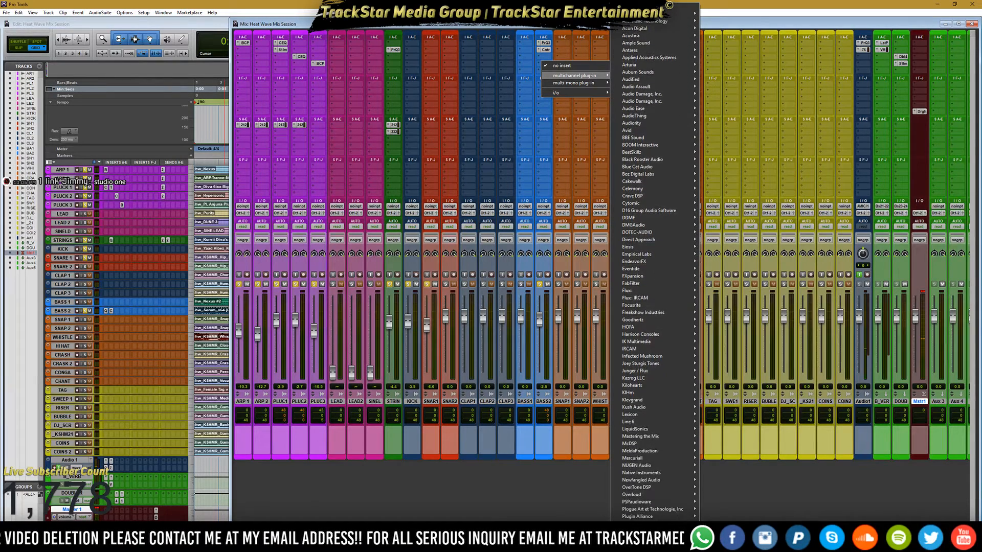
mouse_move(673, 504)
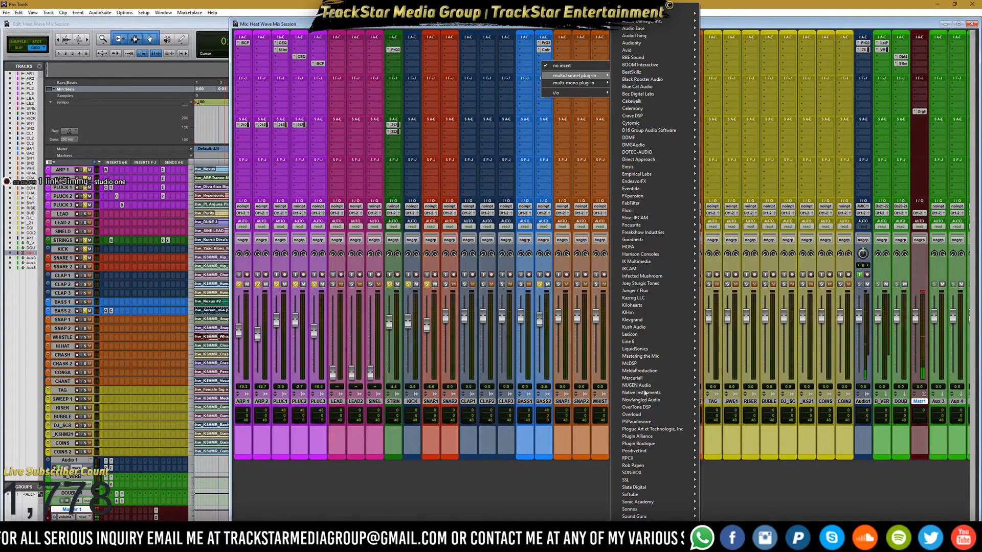
mouse_move(640, 415)
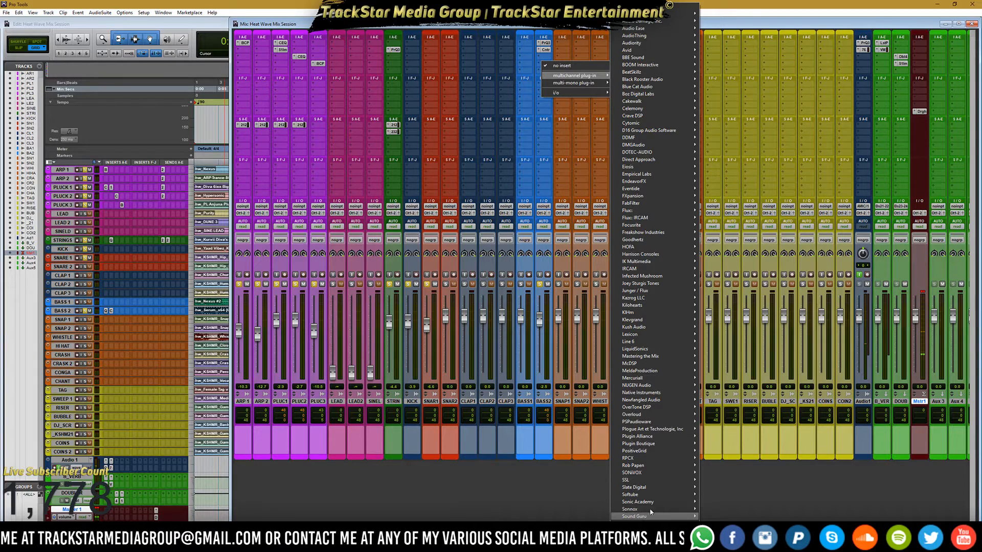
mouse_move(670, 439)
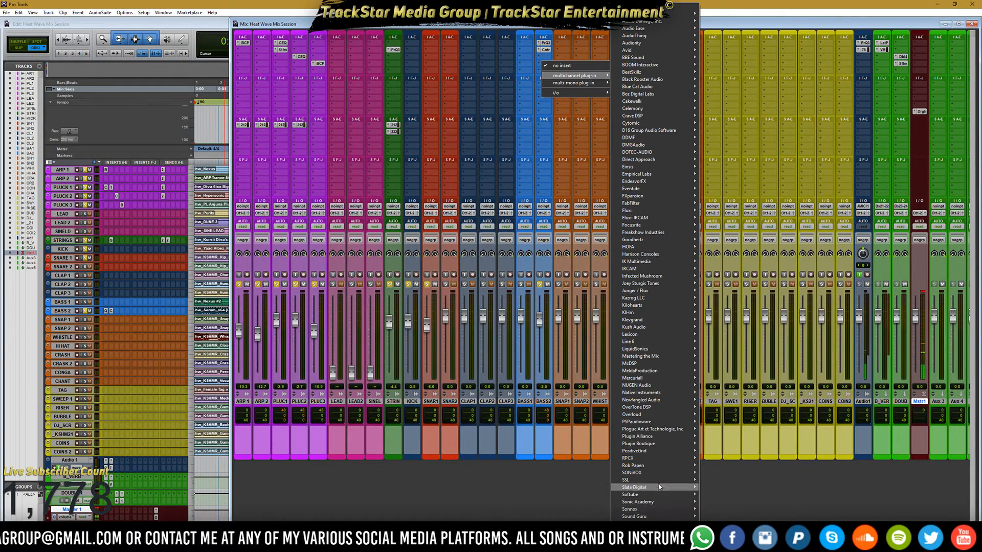
mouse_move(664, 488)
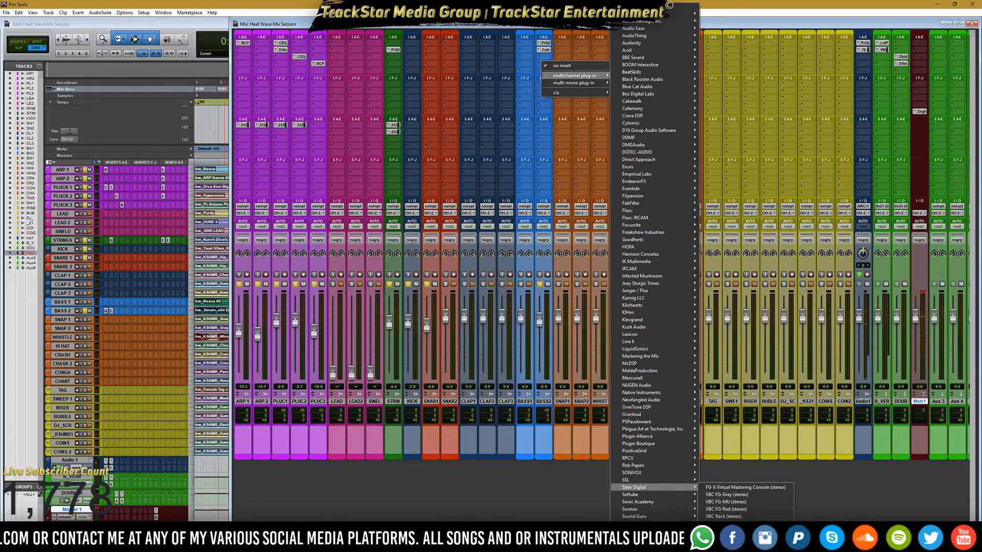
left_click(734, 517)
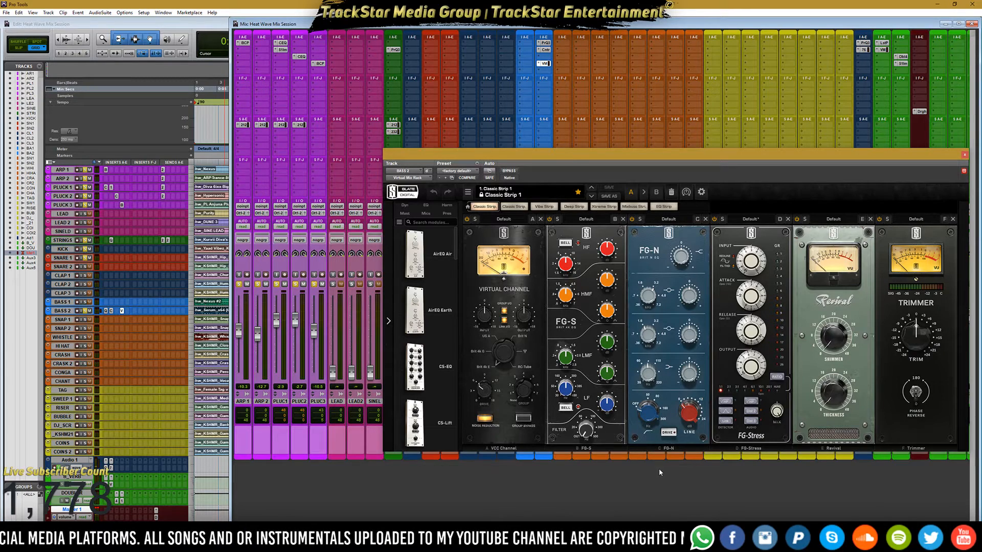
Step: Remove all default modules from BASS 2's Virtual Mix Rack and load the FG-116 Modern compressor into the first slot
left_click_drag(628, 158, 560, 208)
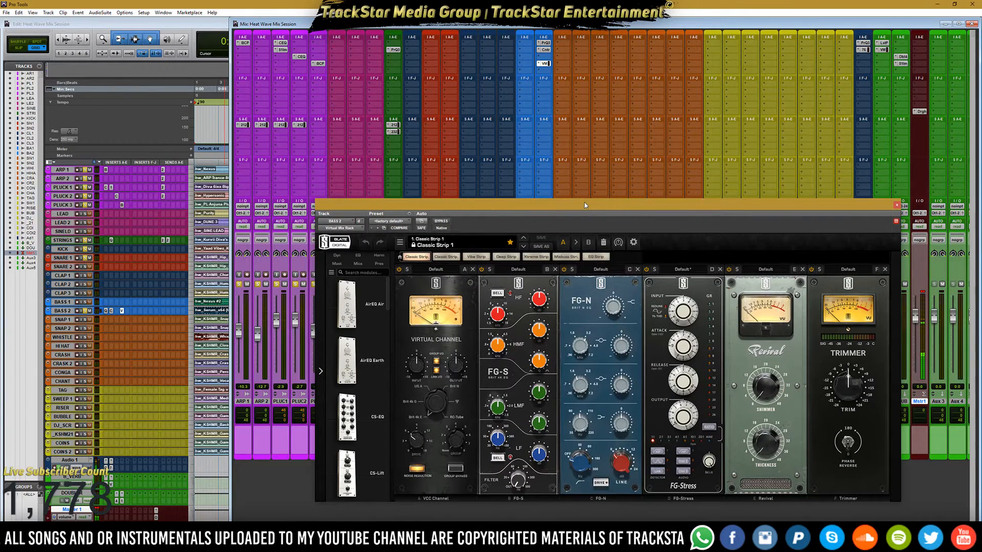
left_click(473, 270)
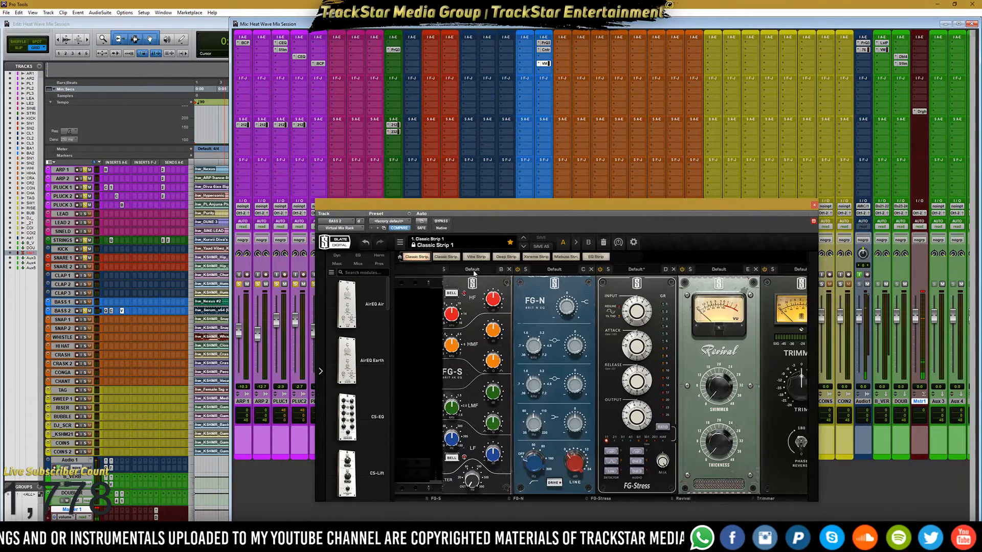
left_click(473, 270)
left_click(473, 270)
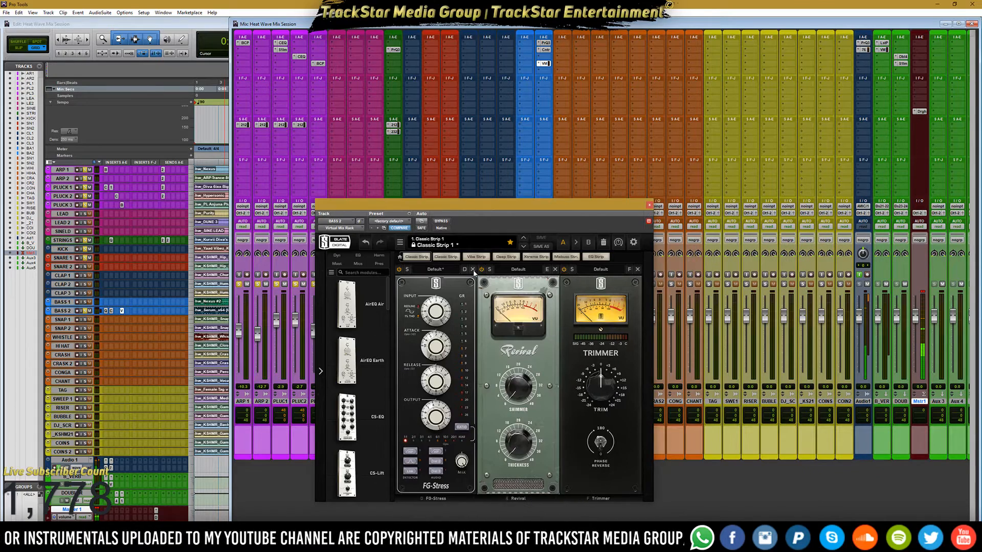
left_click(473, 270)
left_click(473, 270)
left_click(473, 270)
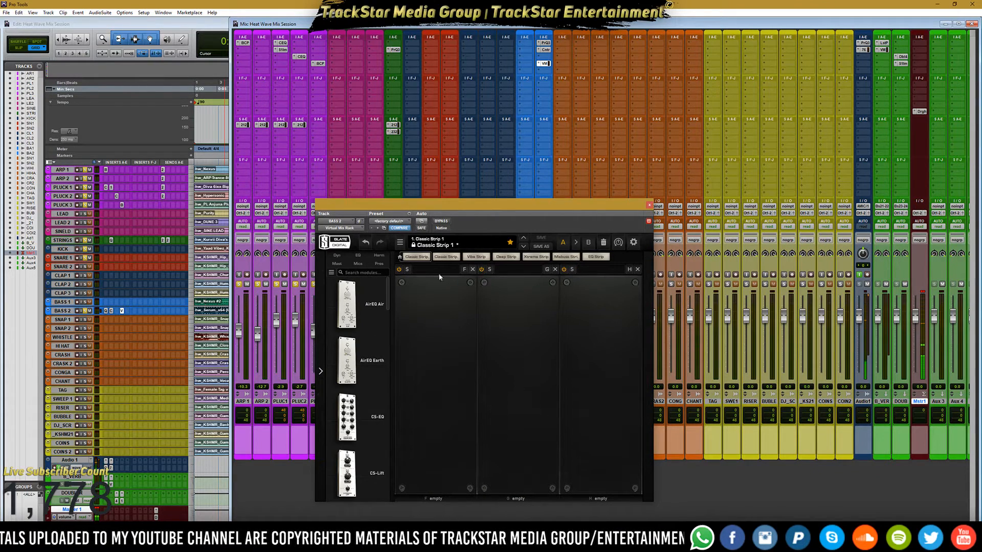
left_click(336, 255)
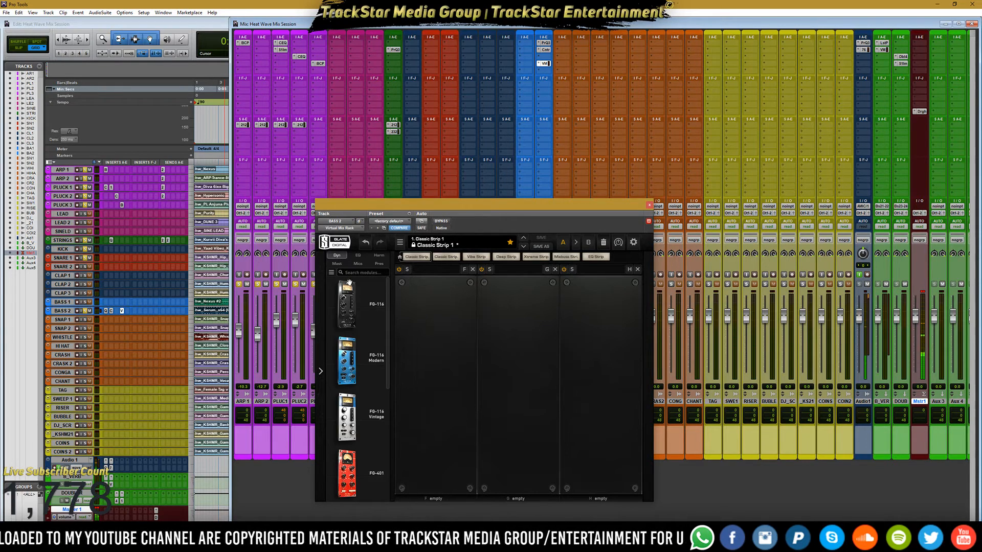
left_click_drag(356, 370, 414, 372)
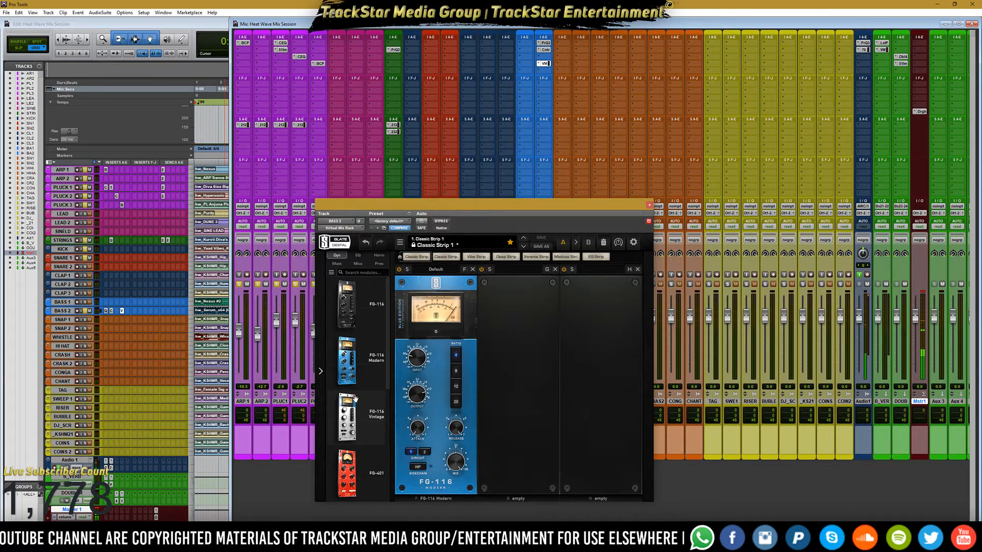
left_click_drag(358, 403, 440, 378)
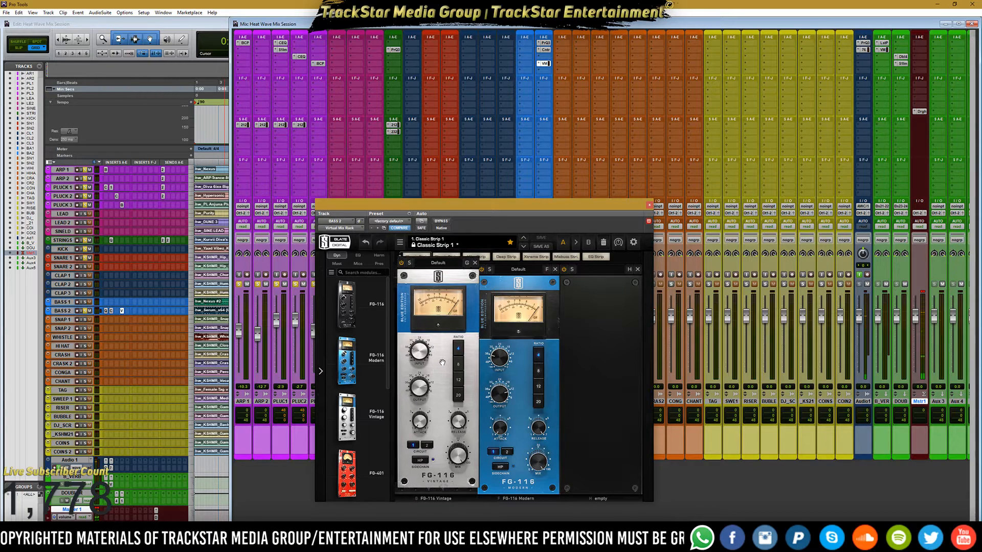
left_click_drag(442, 363, 424, 350)
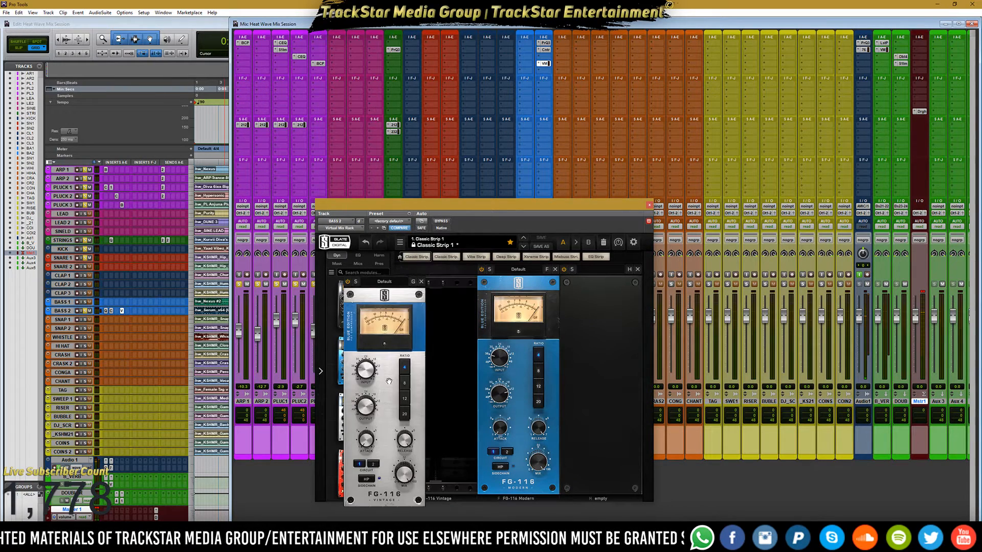
left_click(473, 270)
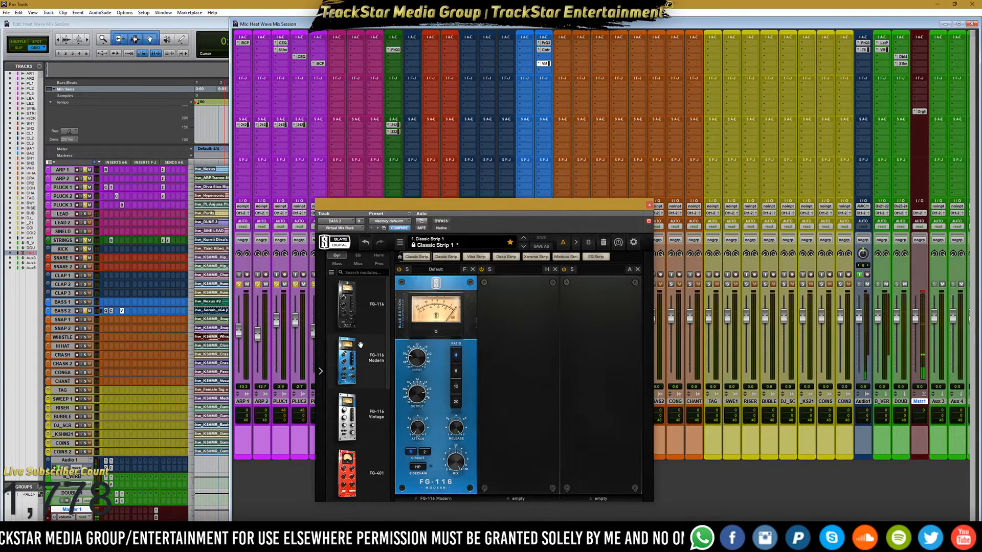
Step: Add the FG-N equalizer and the Revival module after the FG-116 Modern in BASS 2's Virtual Mix Rack
scroll(361, 345, "down", 3)
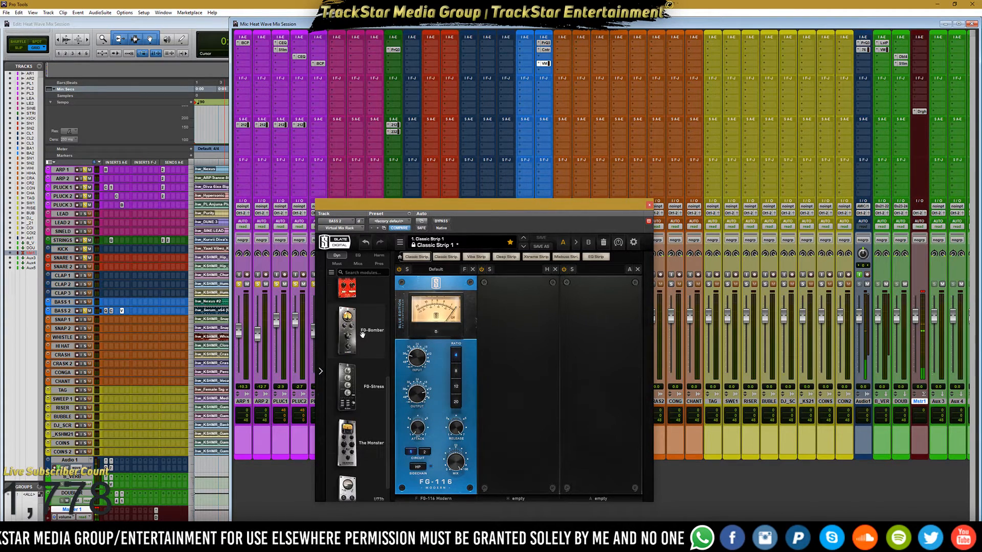
left_click(359, 255)
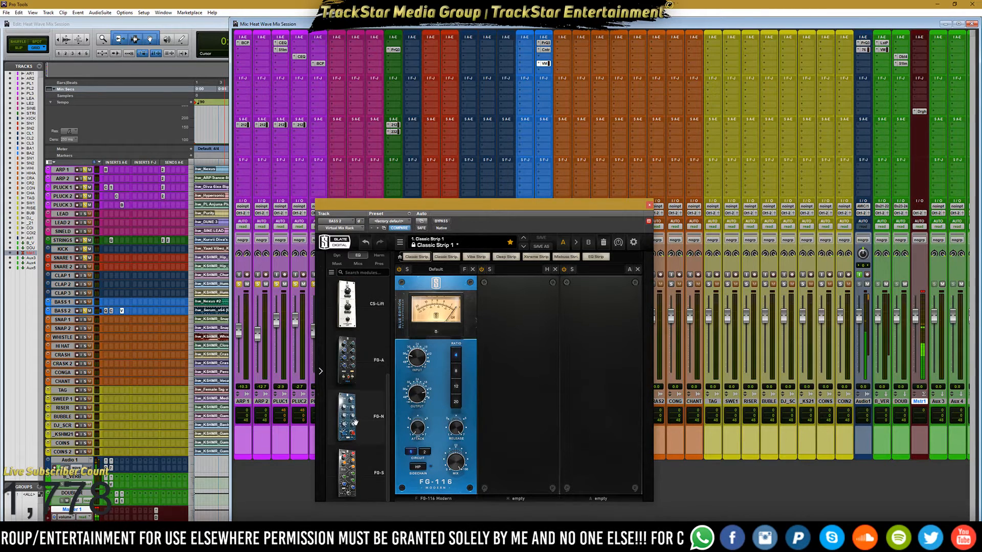
left_click_drag(354, 422, 493, 397)
scroll(361, 398, "up", 3)
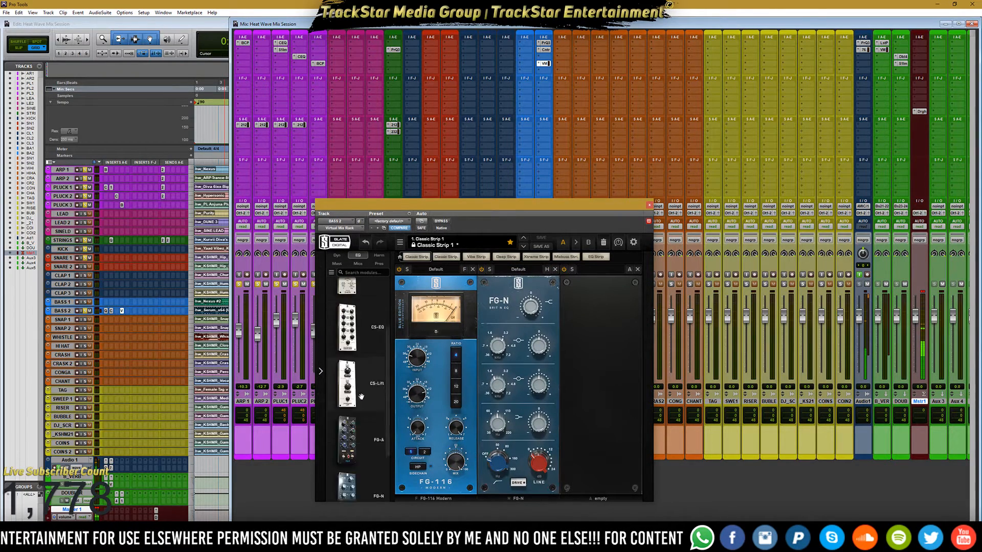
left_click(379, 256)
left_click_drag(353, 430, 586, 404)
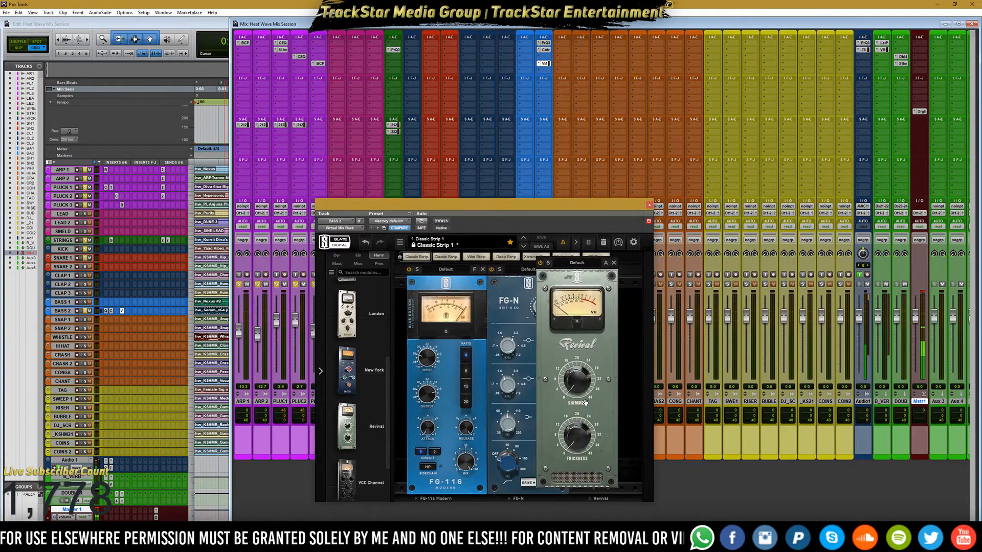
scroll(342, 400, "up", 3)
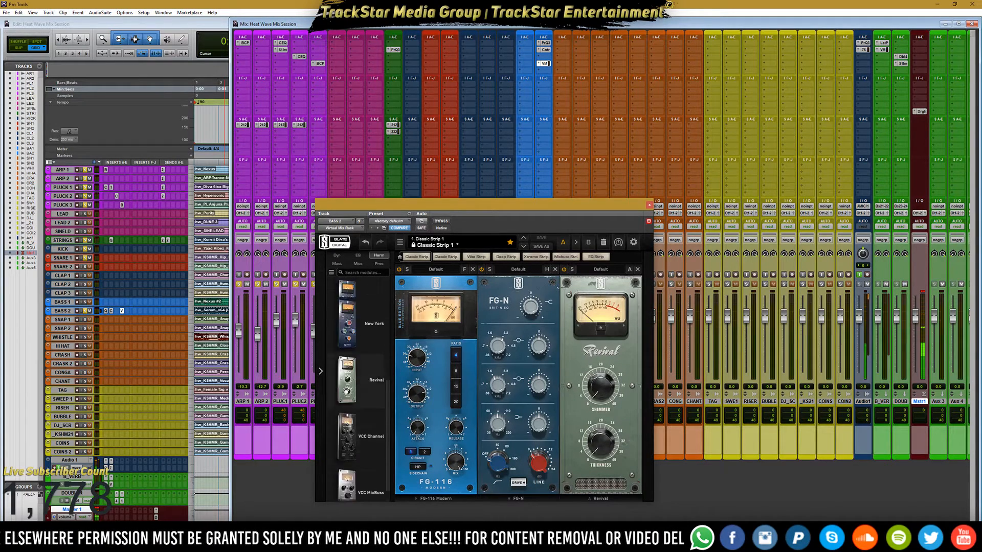
Step: Add the Trimmer module after Revival in BASS 2's Virtual Mix Rack and move the plug-in window clear of the left-hand channel faders
scroll(352, 331, "down", 1)
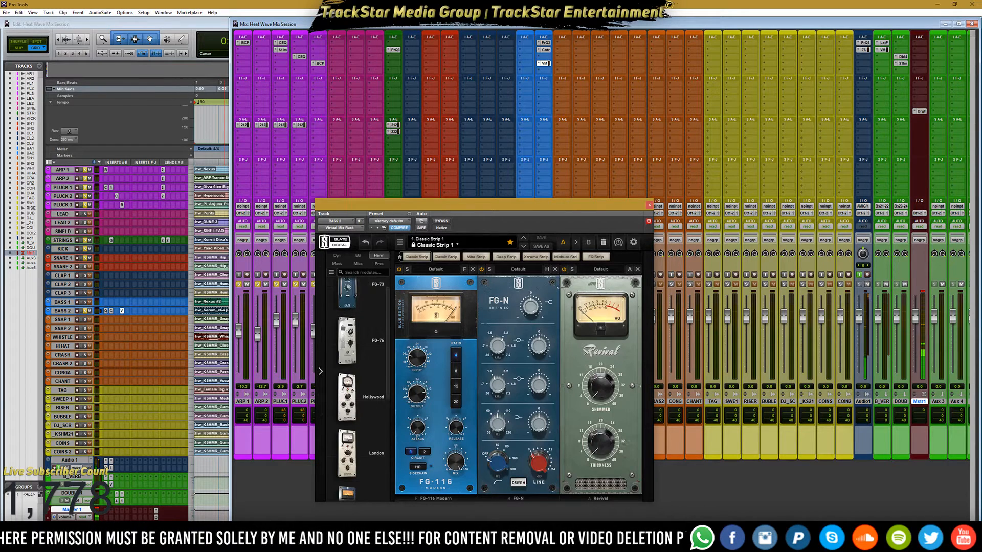
left_click(380, 265)
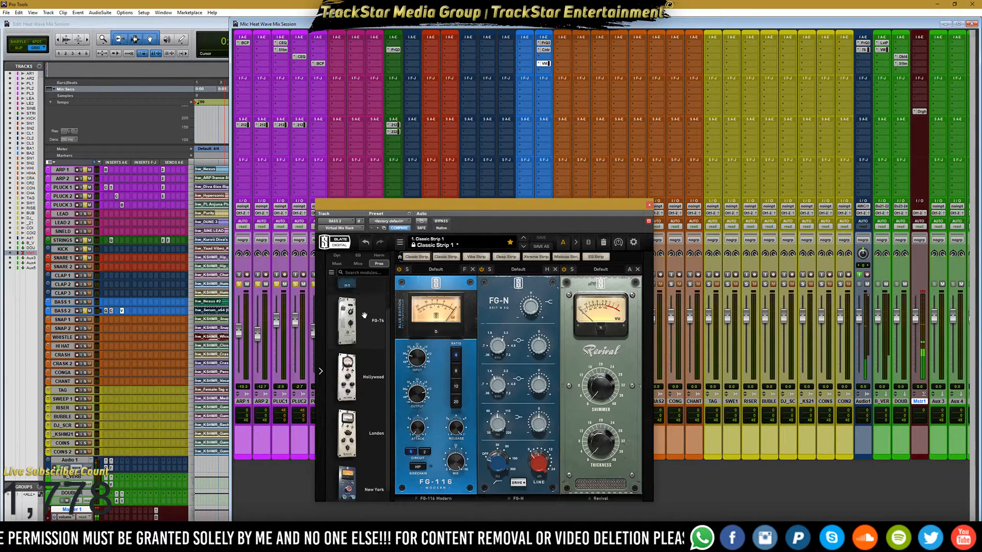
left_click(337, 257)
scroll(370, 397, "up", 3)
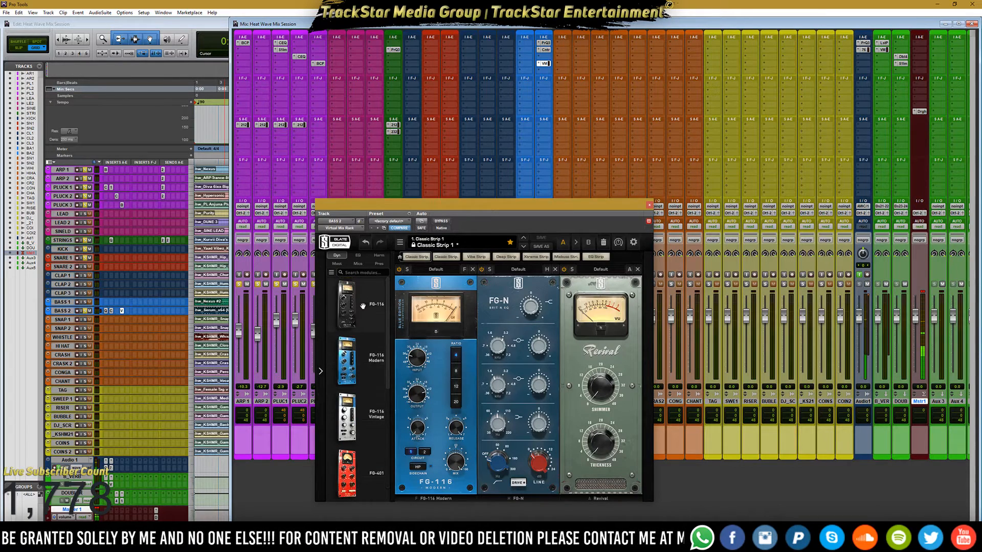
left_click(337, 263)
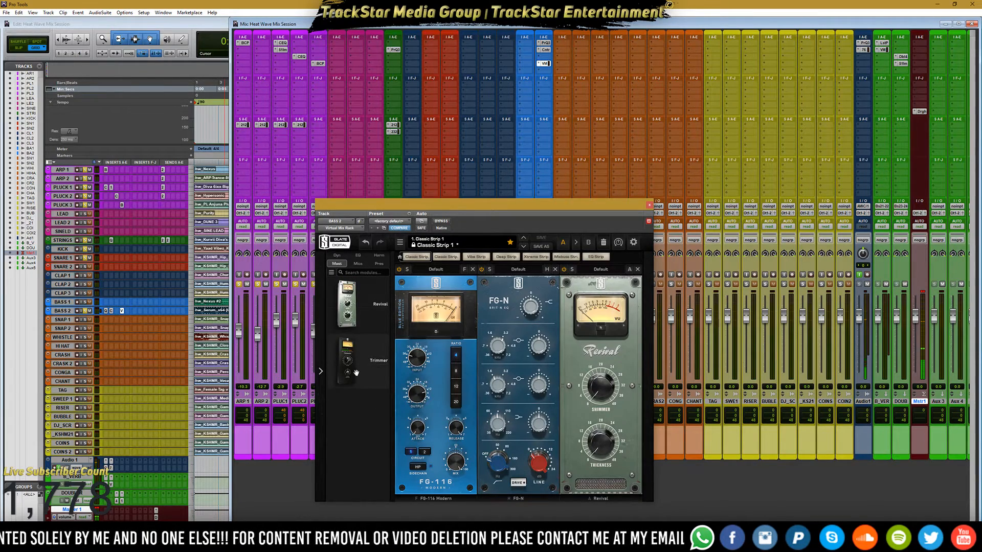
left_click_drag(346, 361, 716, 381)
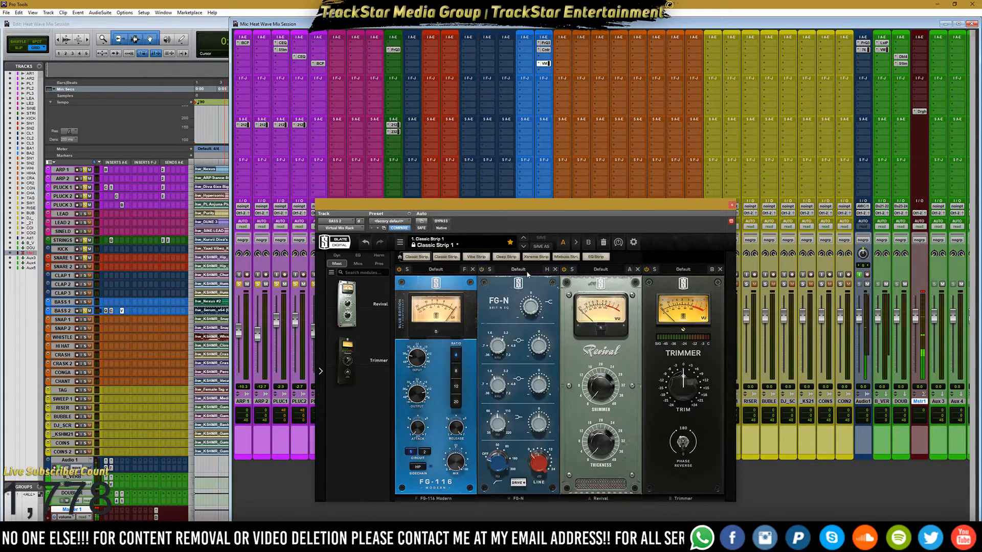
left_click_drag(578, 215, 818, 199)
left_click_drag(618, 208, 624, 219)
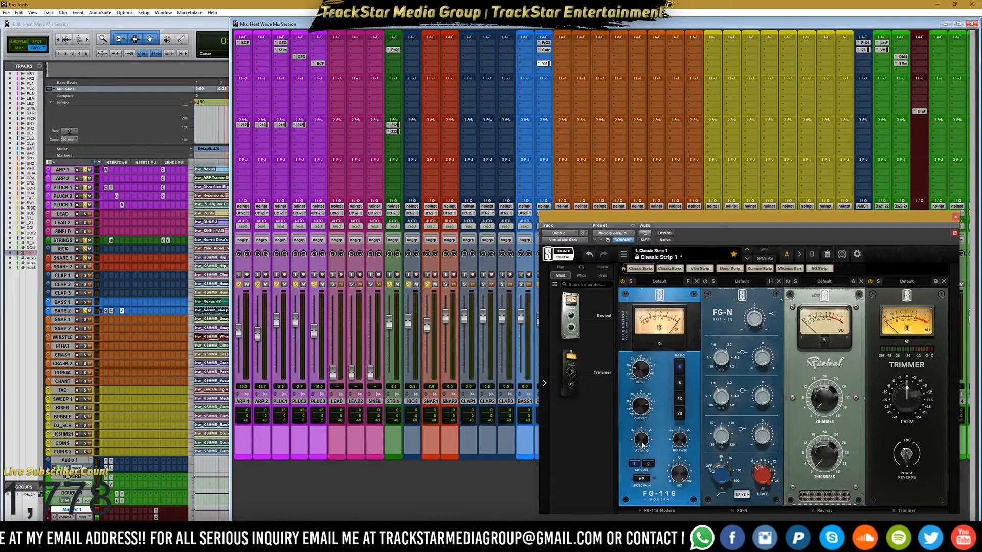
Step: Set the FG-116 Modern's attack to 7.00, its input to about -31.8 dB and its release to about 4.18 while auditioning playback
left_click_drag(642, 445, 636, 392)
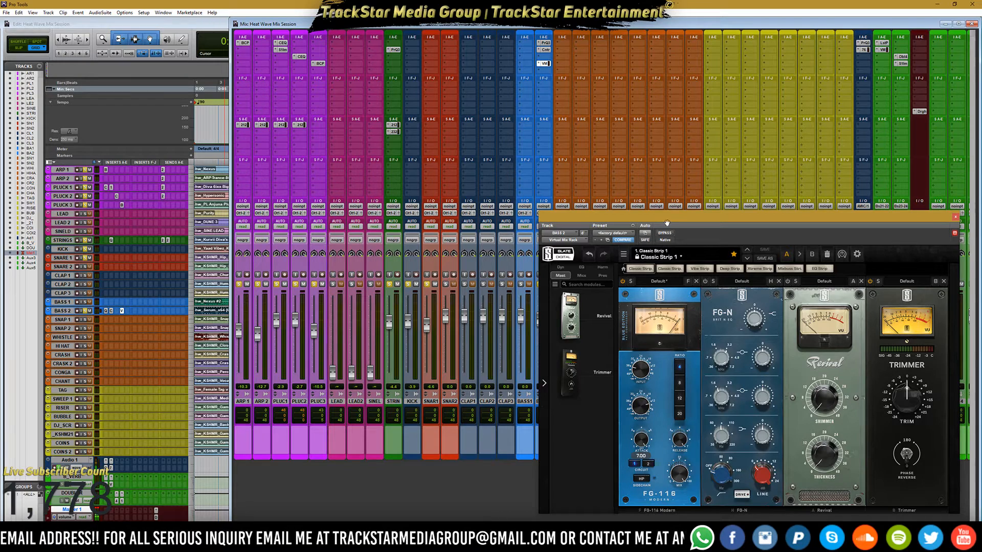
key("space")
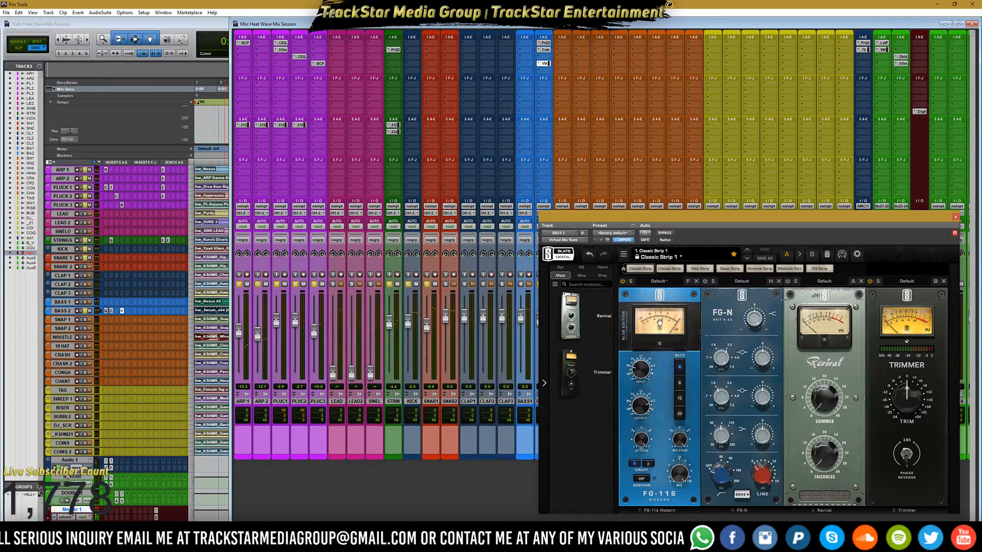
key("space")
left_click_drag(640, 377, 638, 370)
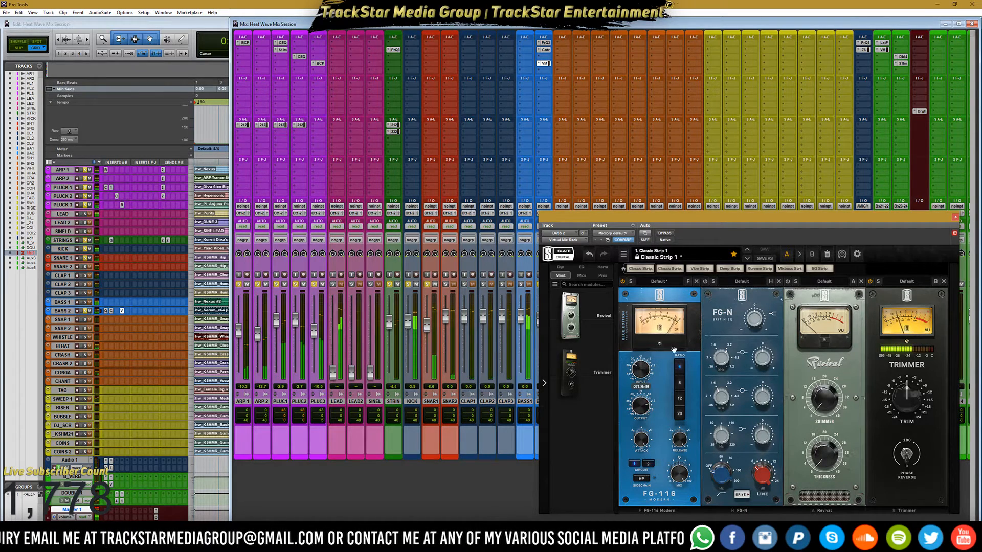
left_click_drag(681, 446, 681, 458)
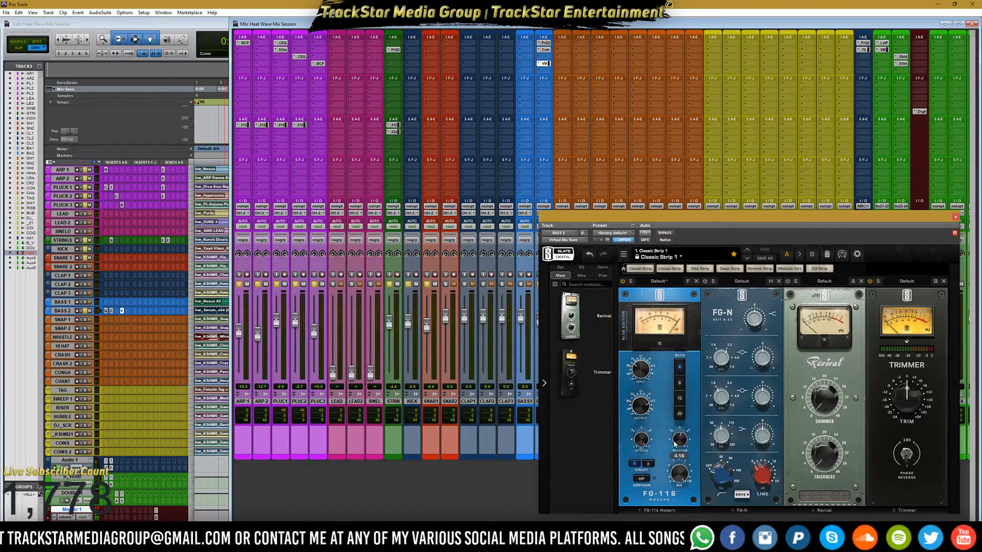
Step: Set the FG-116 Modern's release to 1.00 and its attack to about 1.1, and readjust its input level
left_click_drag(647, 444, 649, 471)
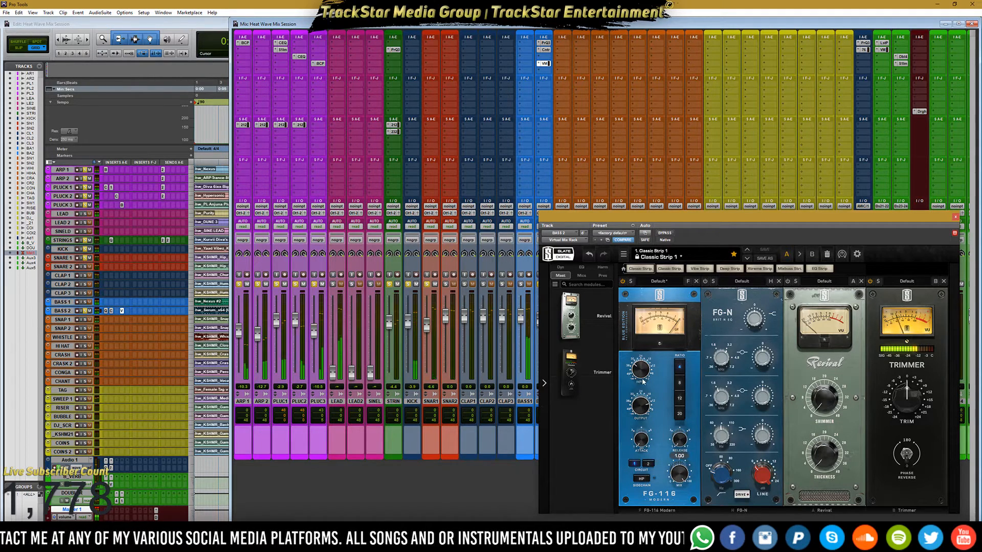
mouse_move(642, 381)
left_click_drag(643, 381, 642, 361)
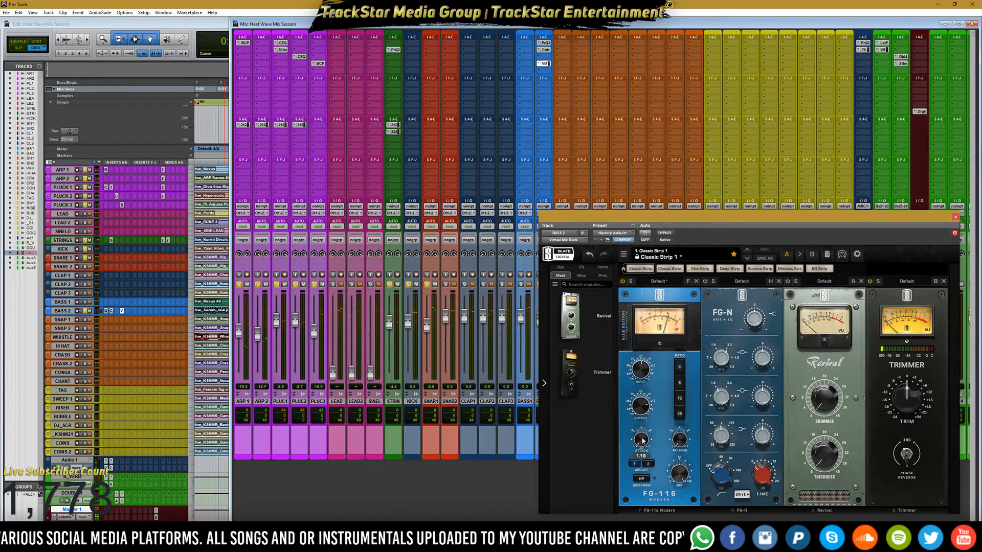
left_click_drag(642, 443, 642, 440)
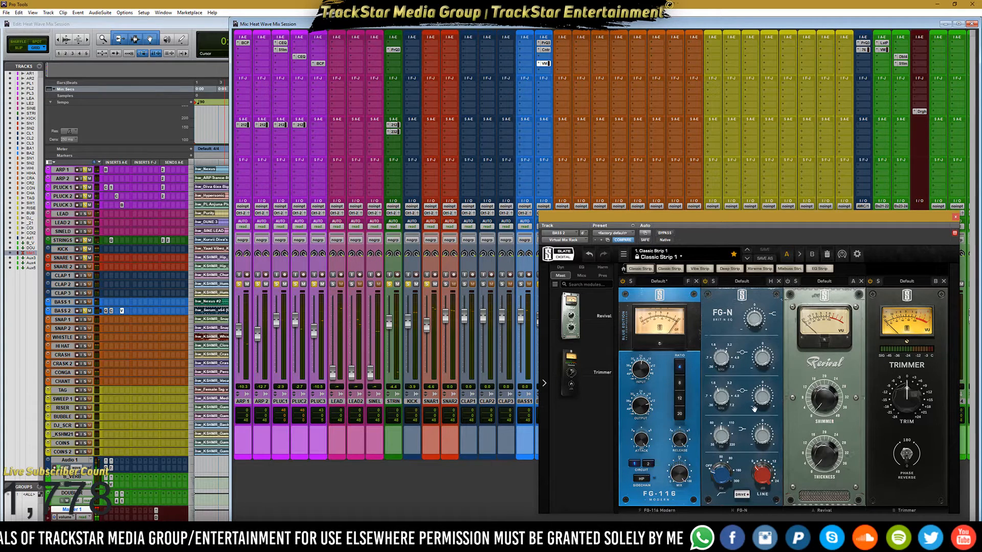
Step: Set the FG-N's upper mid band frequency to about 4.77 kHz and raise the frequency of its lower mid band
left_click_drag(723, 364, 727, 352)
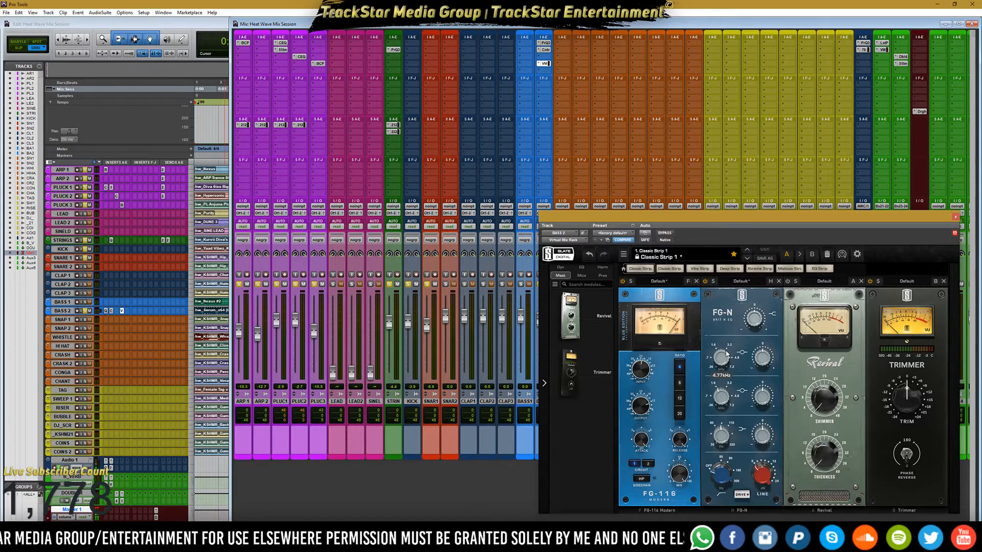
left_click_drag(723, 402, 723, 348)
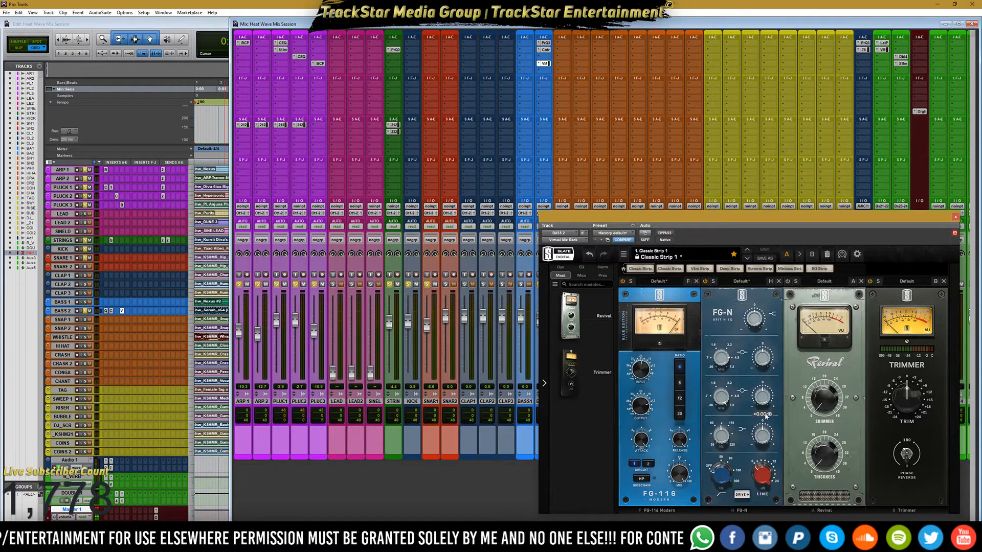
key("KP_Enter")
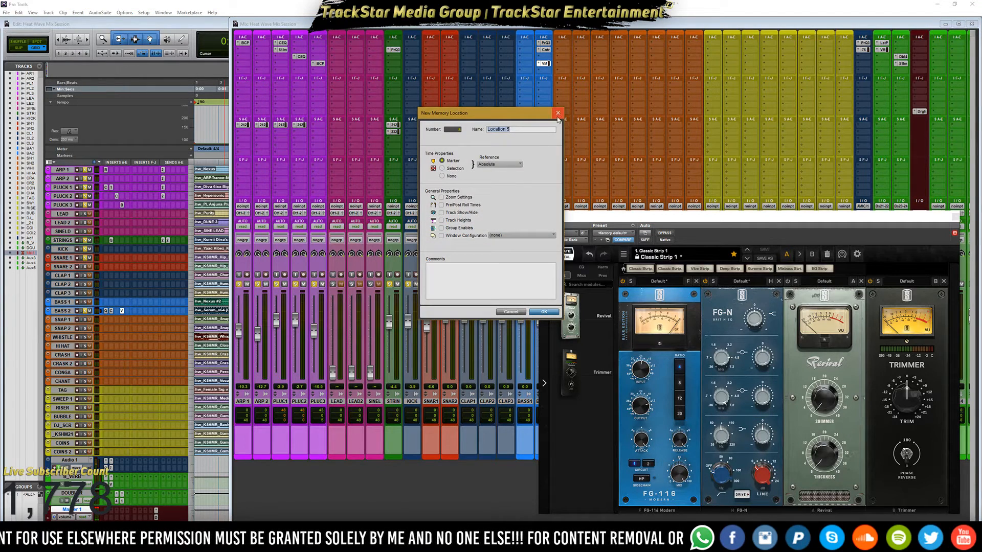
key("Return")
Step: Adjust the FG-N's high-shelf and mid-band gains during playback, and engage its high-pass filter with a fine-tuned low cutoff
mouse_move(766, 410)
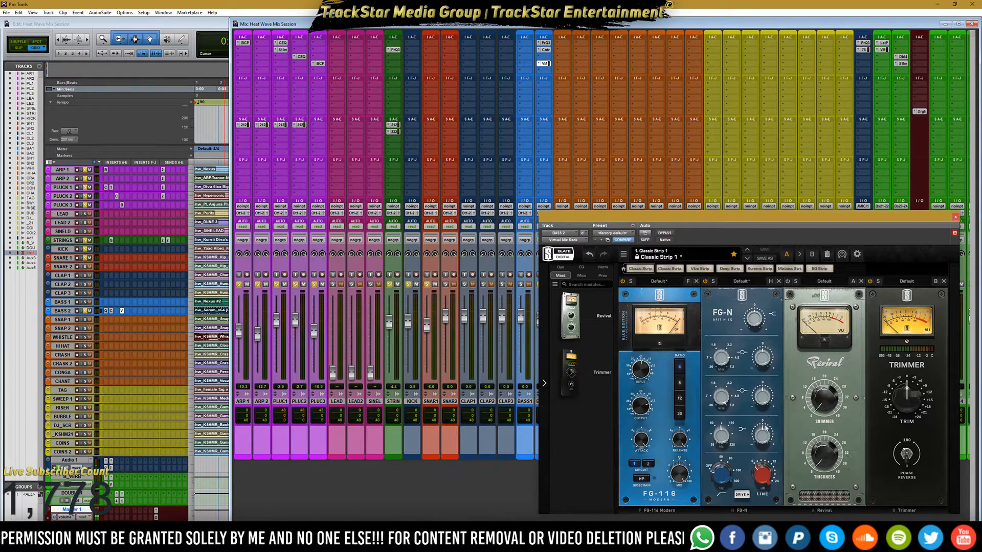
left_click_drag(768, 401, 767, 407)
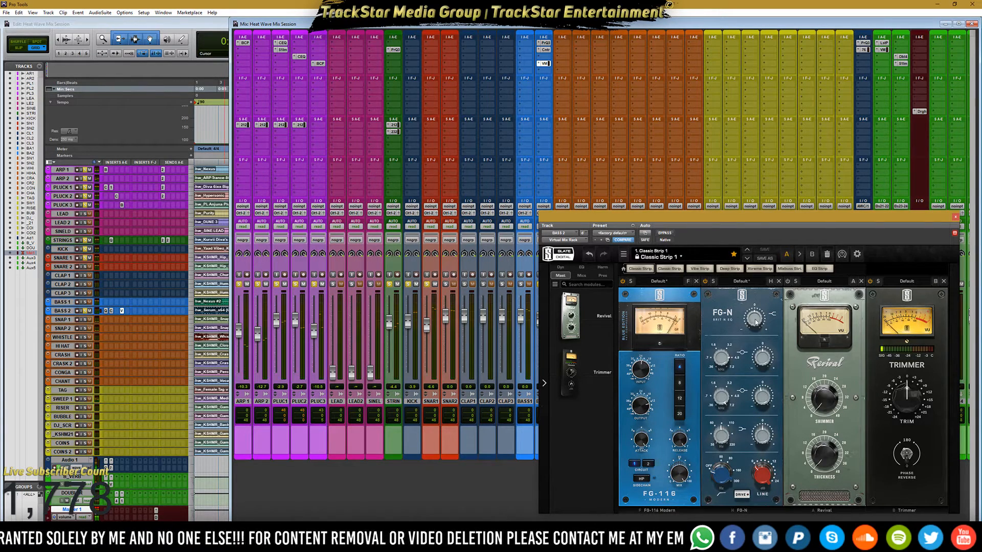
mouse_move(755, 322)
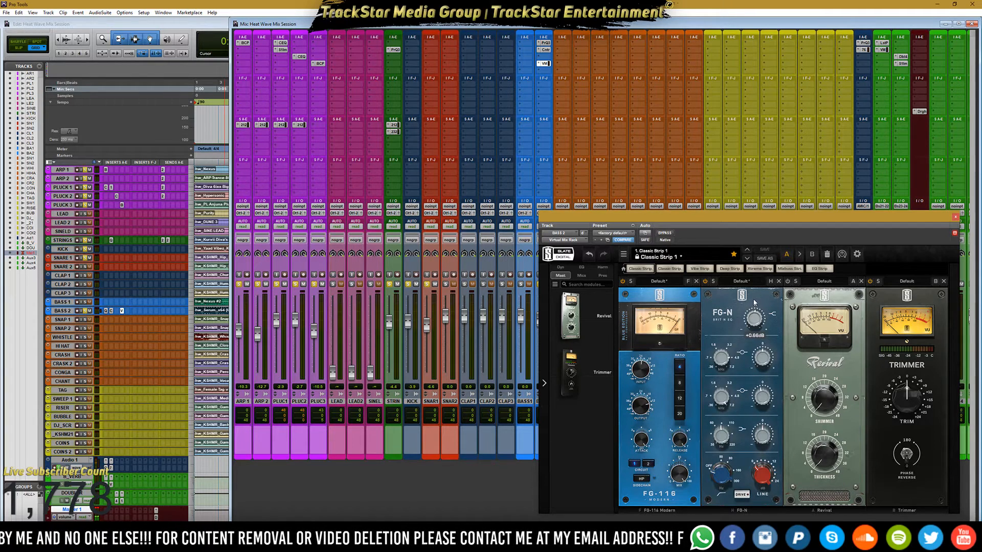
key("space")
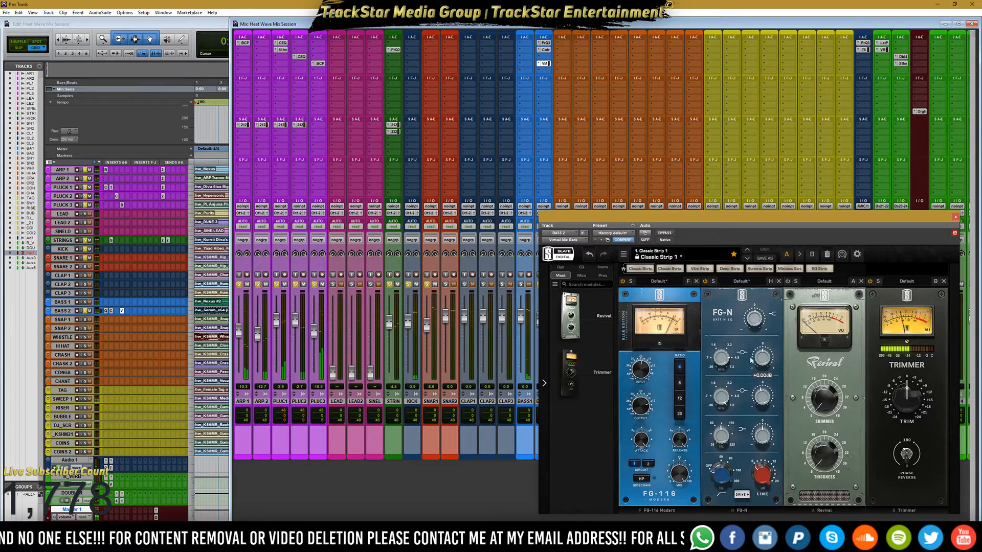
left_click_drag(752, 360, 764, 378)
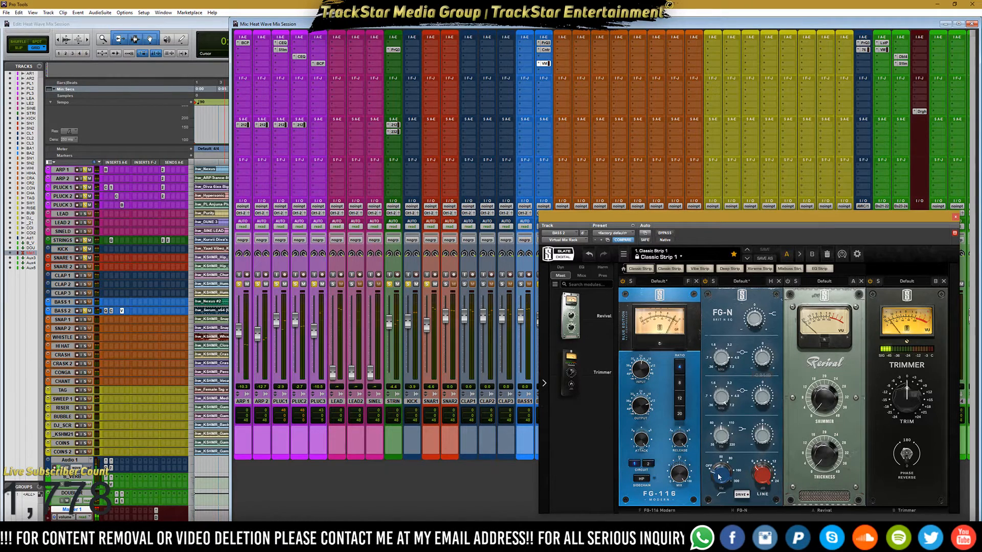
left_click_drag(719, 477, 721, 435)
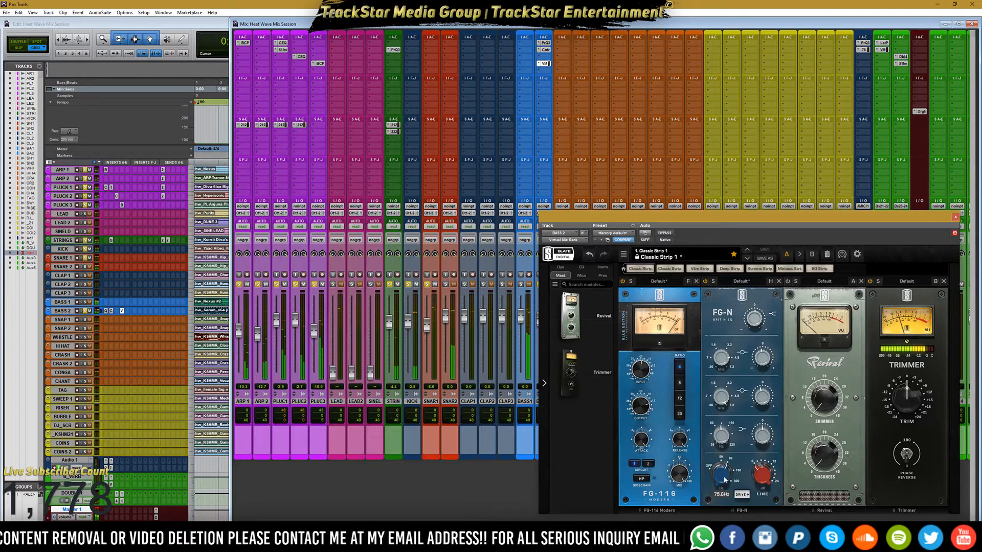
left_click_drag(724, 479, 724, 483)
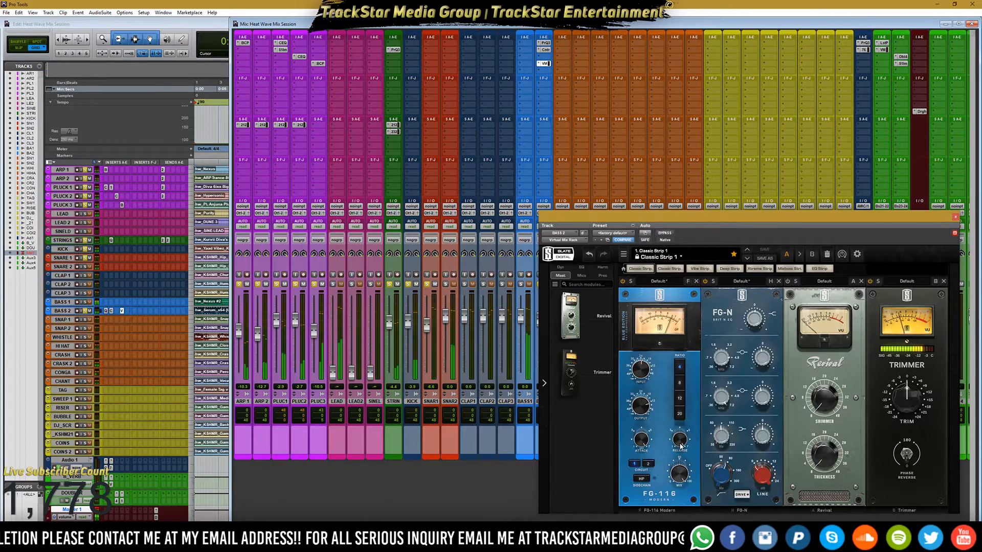
Step: Retune the FG-116 Modern during playback by setting its attack to about 6.05 and readjusting its release and input level
left_click_drag(679, 444, 684, 419)
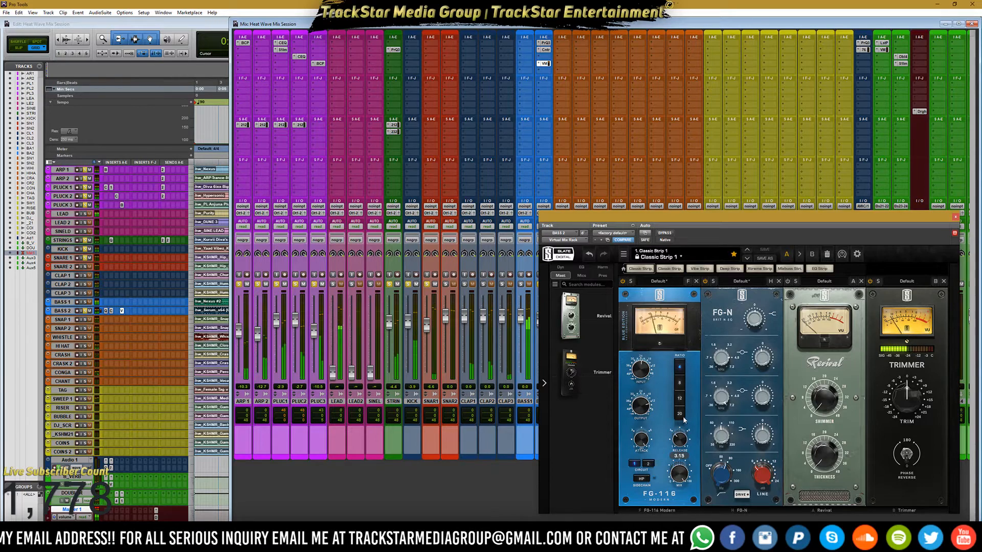
left_click_drag(642, 443, 641, 460)
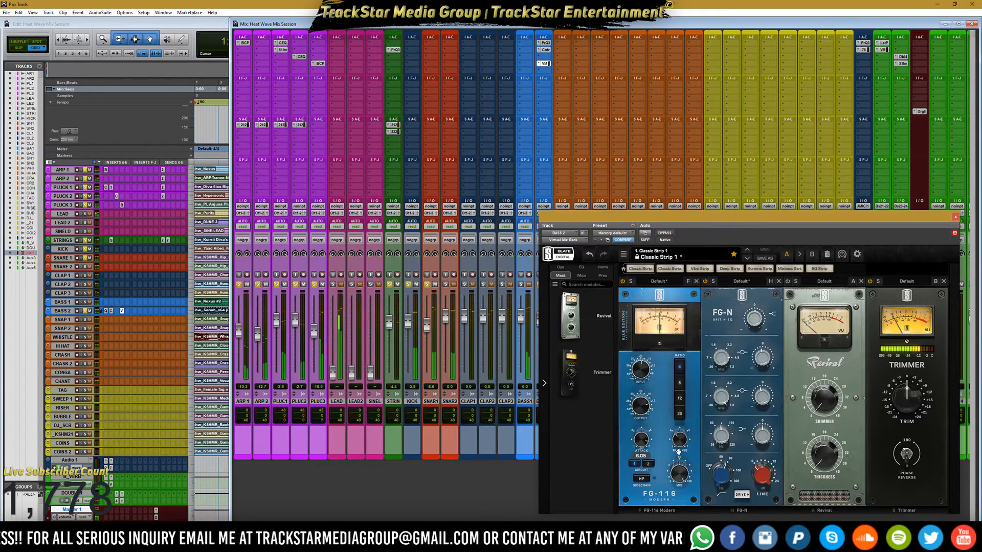
mouse_move(680, 436)
left_click_drag(680, 436, 685, 417)
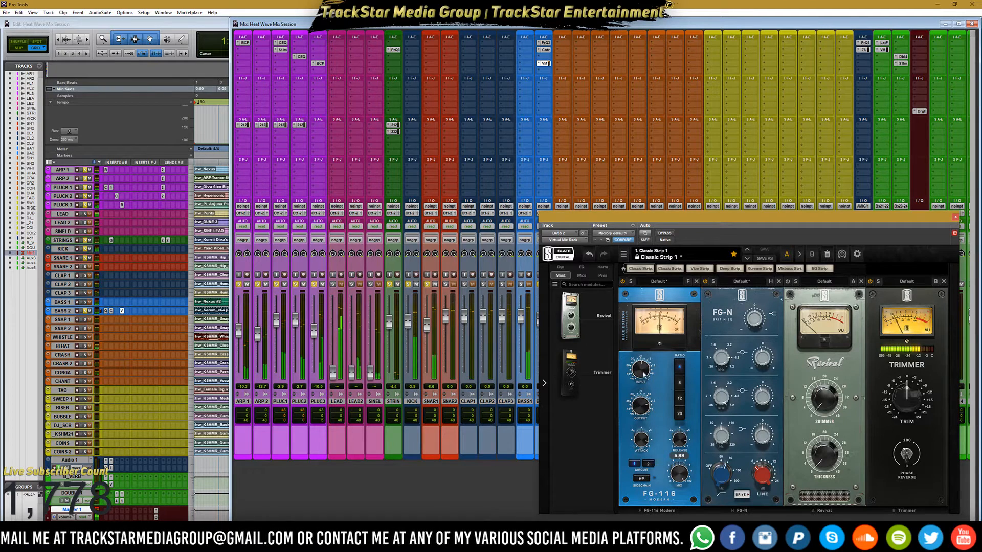
mouse_move(643, 376)
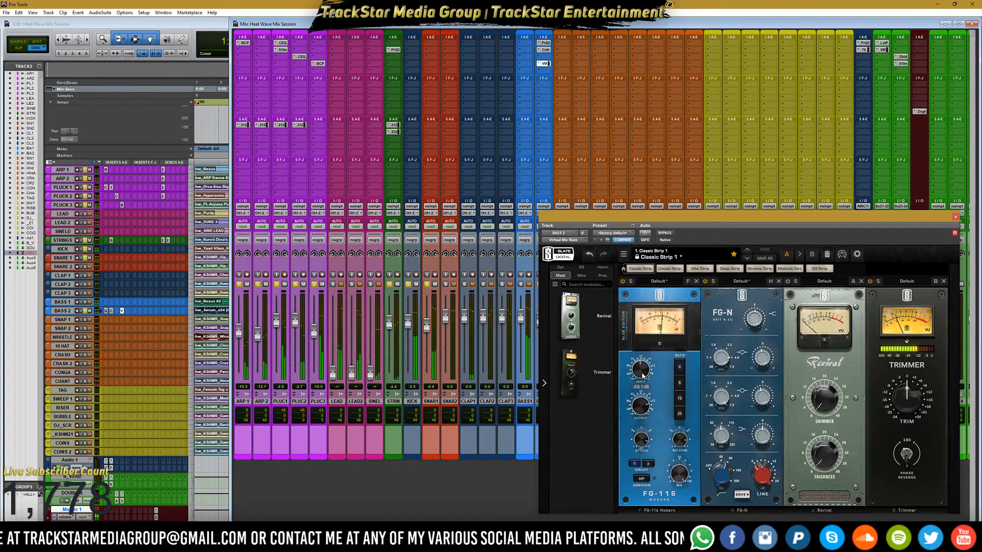
left_click_drag(643, 376, 642, 375)
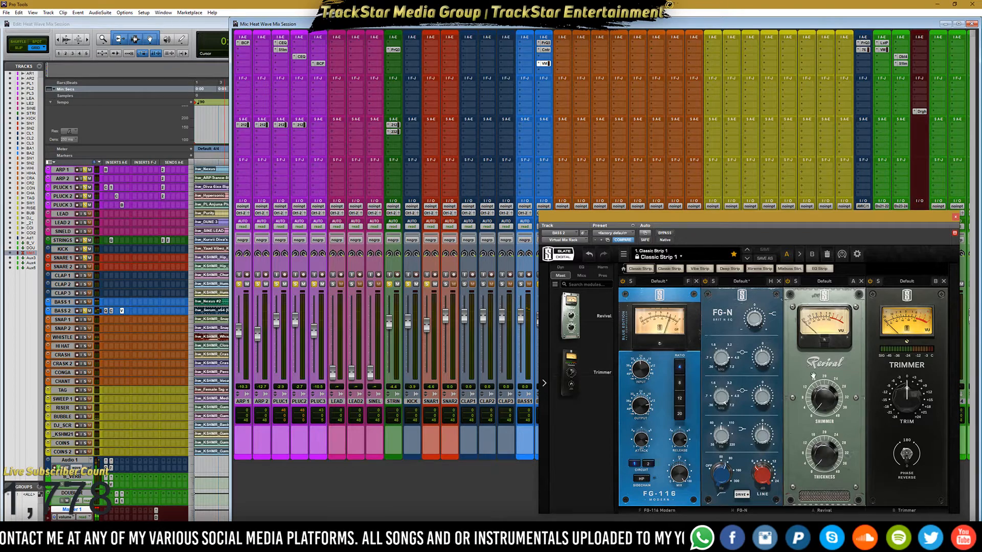
Step: Try different Shimmer amounts on the Revival module, fine-tune its Shimmer and Thickness, and close the Virtual Mix Rack
left_click_drag(827, 412, 808, 218)
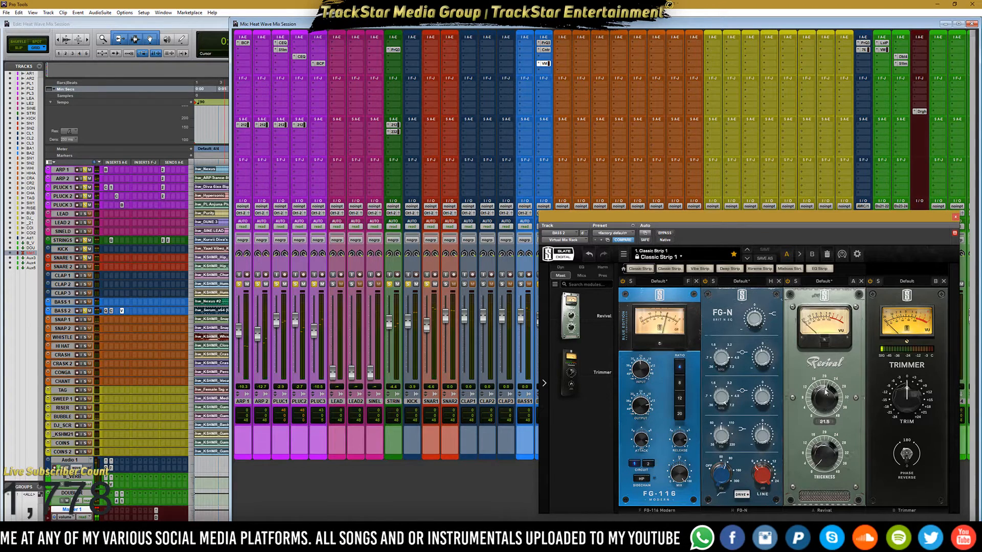
left_click_drag(825, 391, 827, 466)
left_click_drag(827, 408, 827, 388)
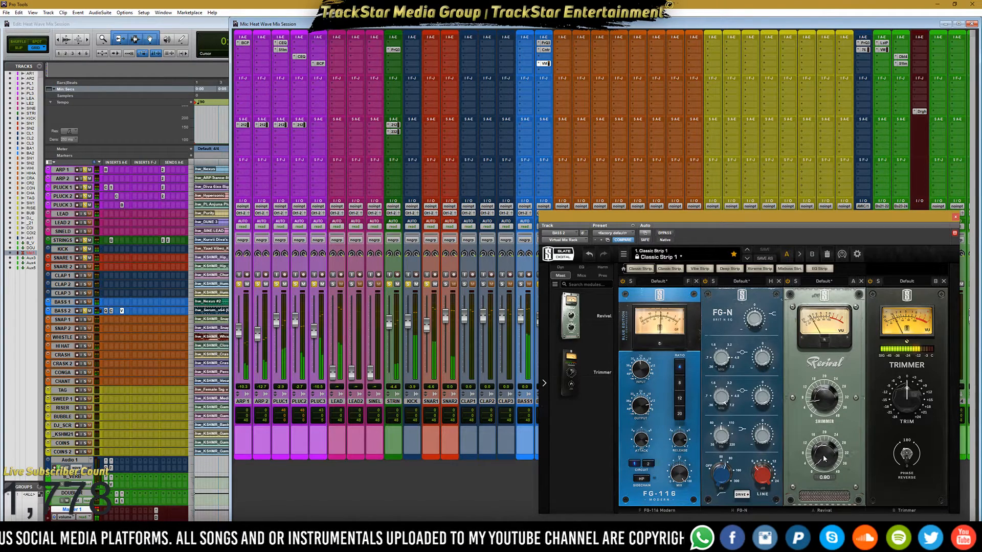
left_click_drag(824, 459, 825, 456)
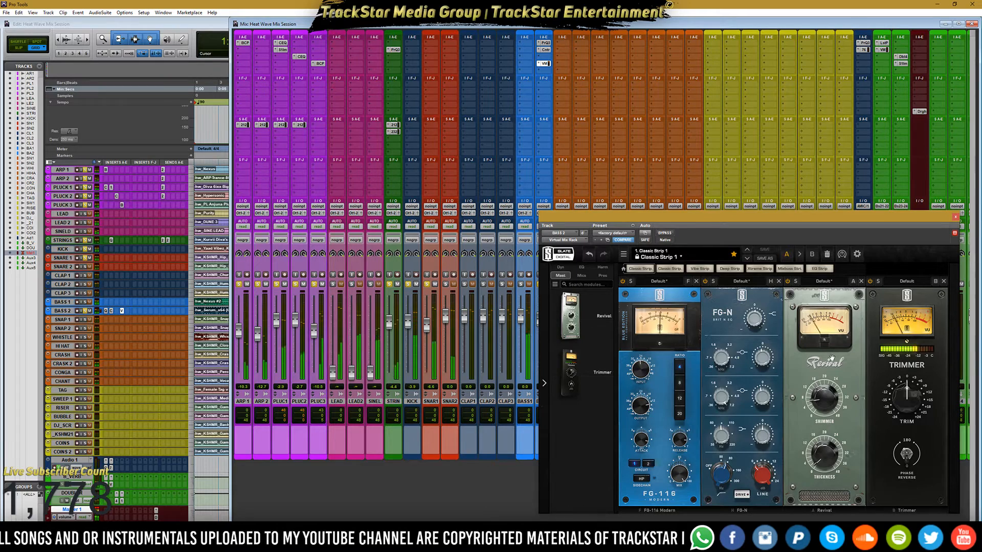
left_click(956, 219)
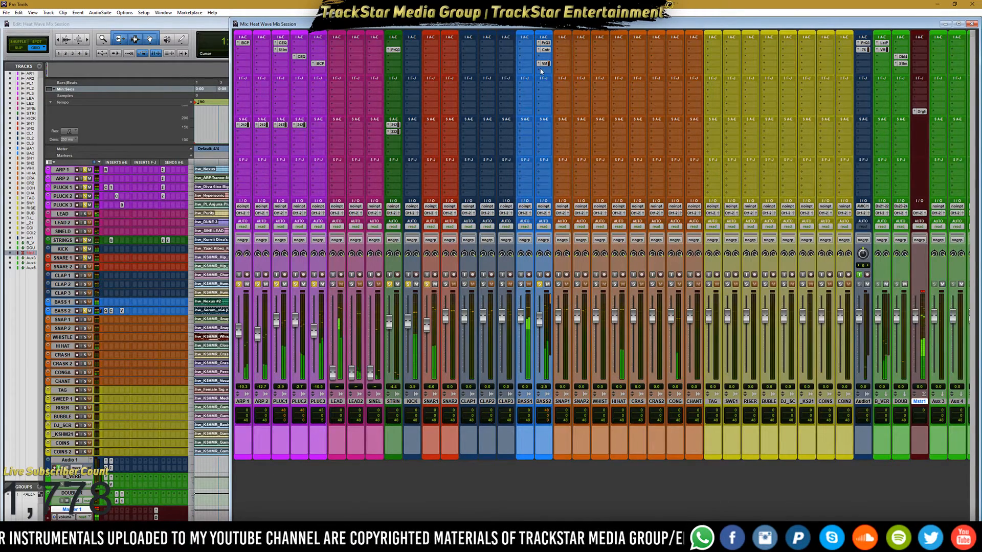
Step: Insert the L2 Ultramaximizer on BASS 2 below the Virtual Mix Rack and lower its threshold and out ceiling together during playback
left_click(542, 71)
mouse_move(588, 83)
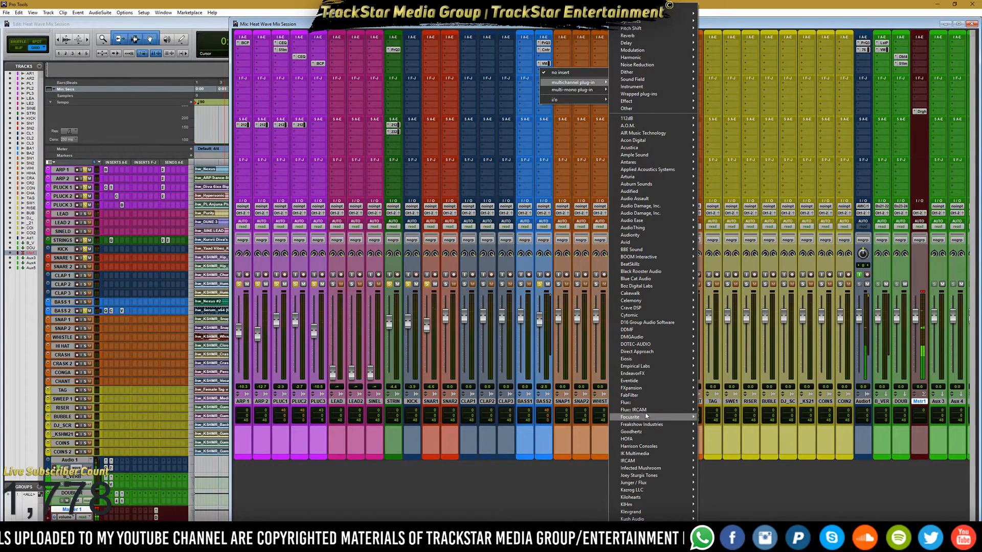
mouse_move(643, 505)
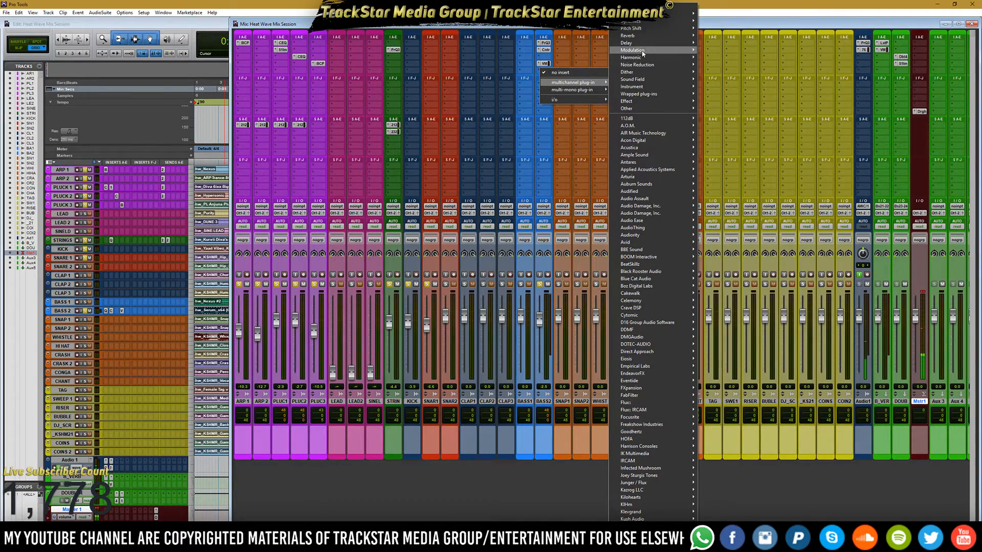
mouse_move(686, 24)
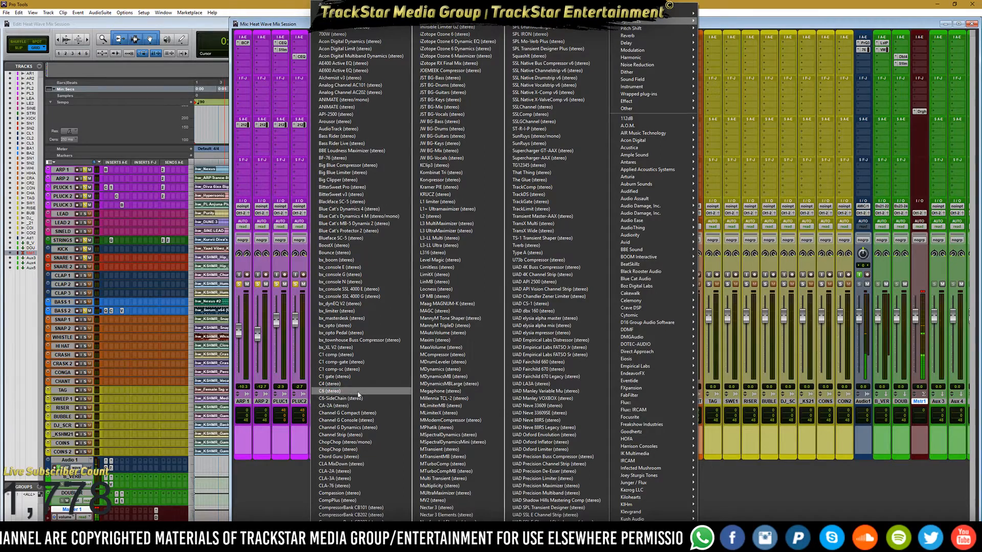
left_click(438, 216)
key("space")
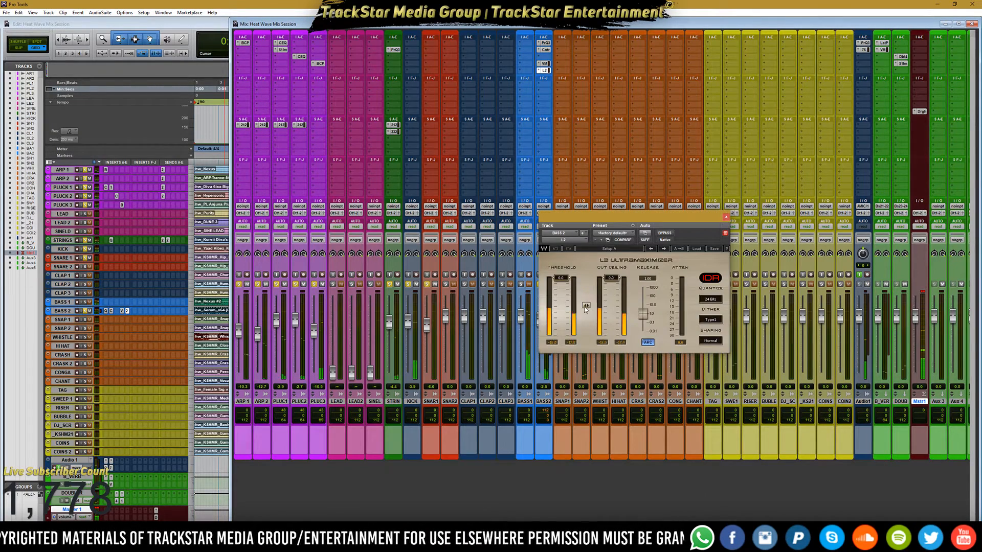
left_click_drag(586, 306, 586, 318)
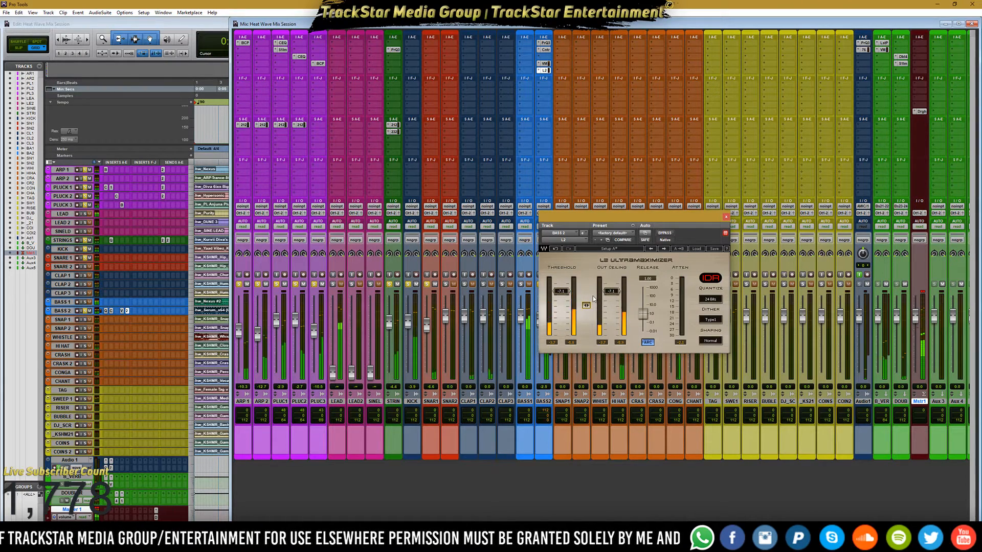
left_click_drag(586, 306, 586, 307)
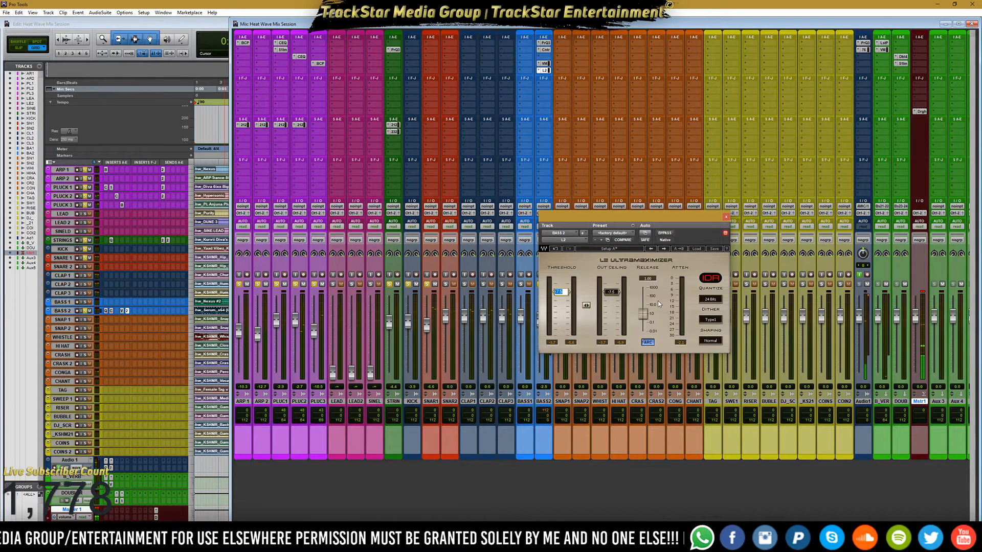
Step: Set the L2's threshold to -8, out ceiling to -7 and release to about 0.04, and close the plug-in
type("-8")
key("Return")
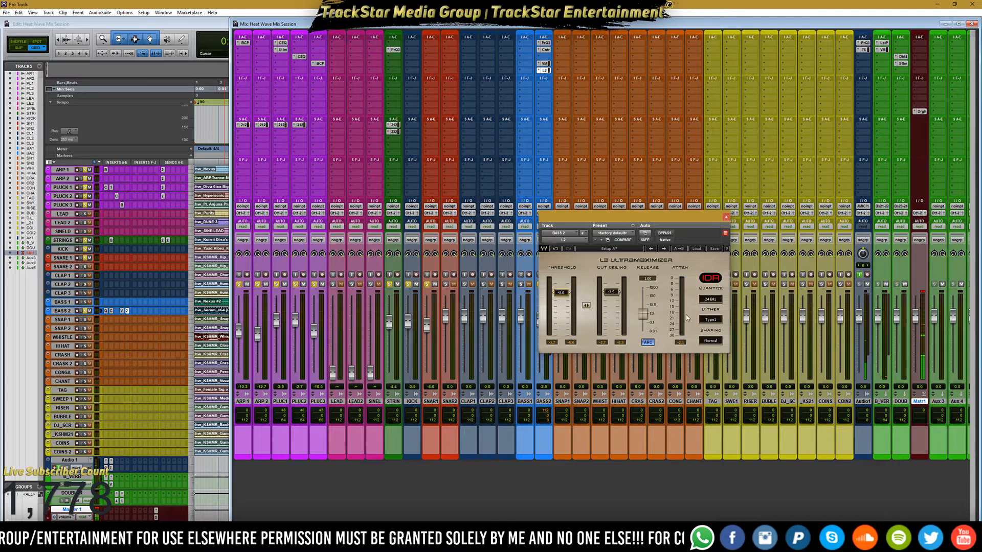
left_click(611, 292)
type("-7")
key("Return")
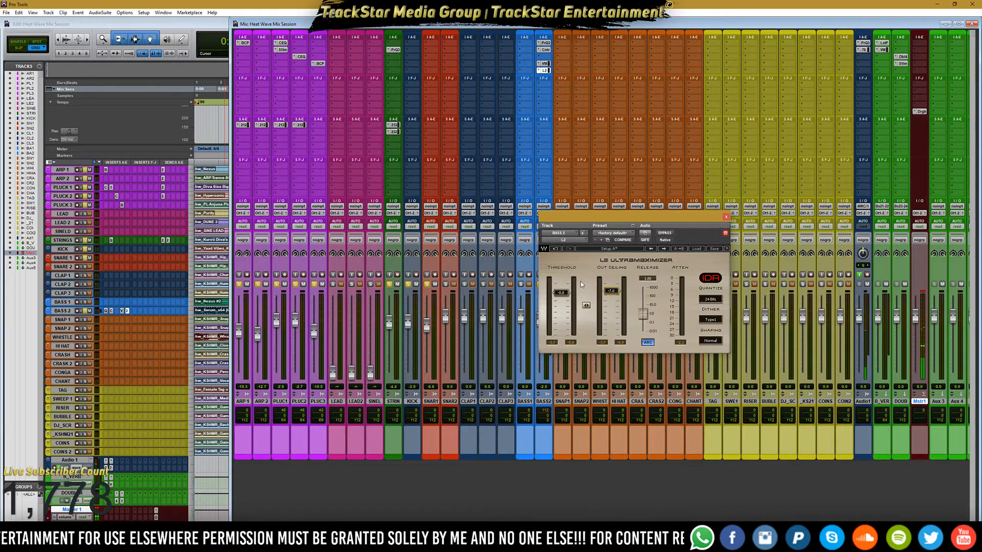
left_click_drag(643, 315, 643, 328)
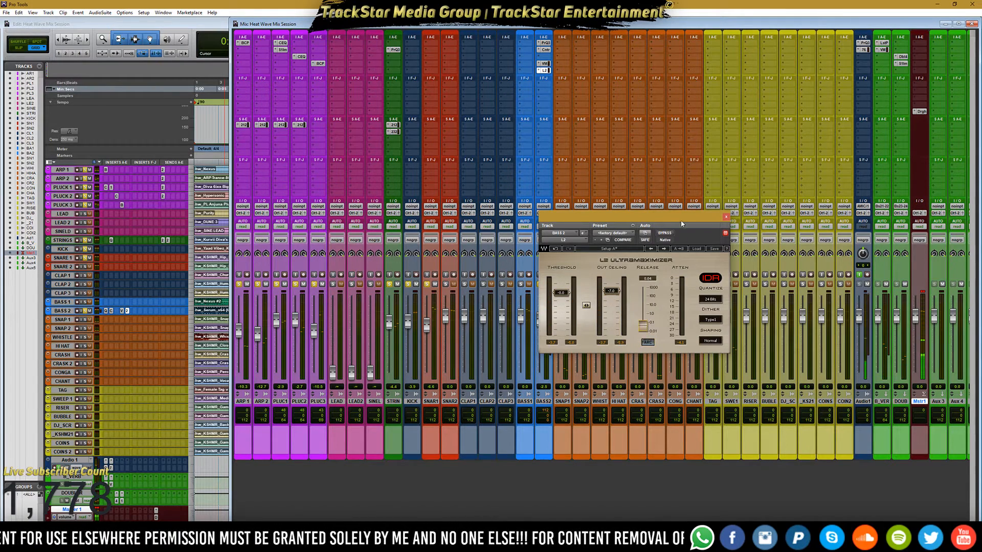
left_click(727, 218)
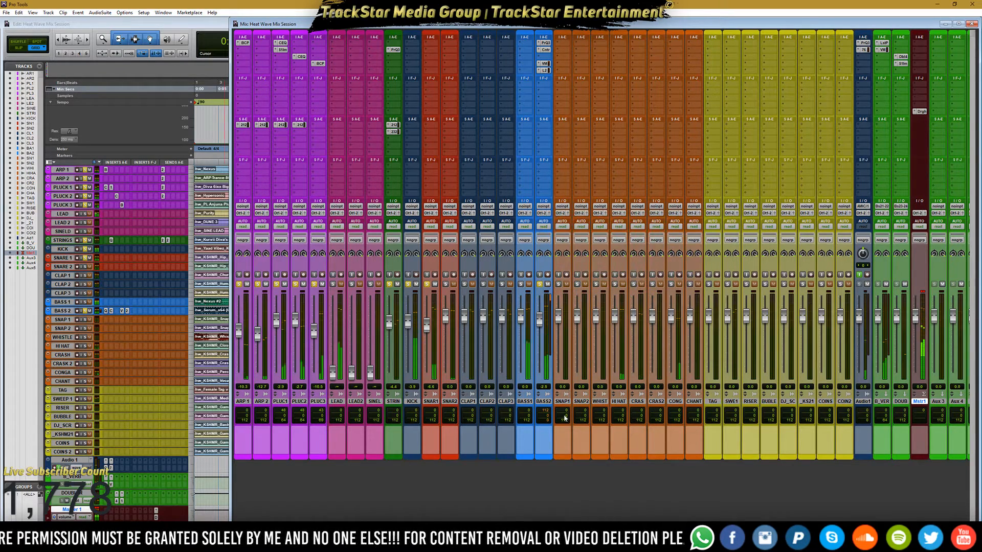
Step: Enter the BASS 2 track comment "Pro Q3 into CenterReducing The Mids Into The Virtual Mix Rack Out Into The L2"
left_click(548, 433)
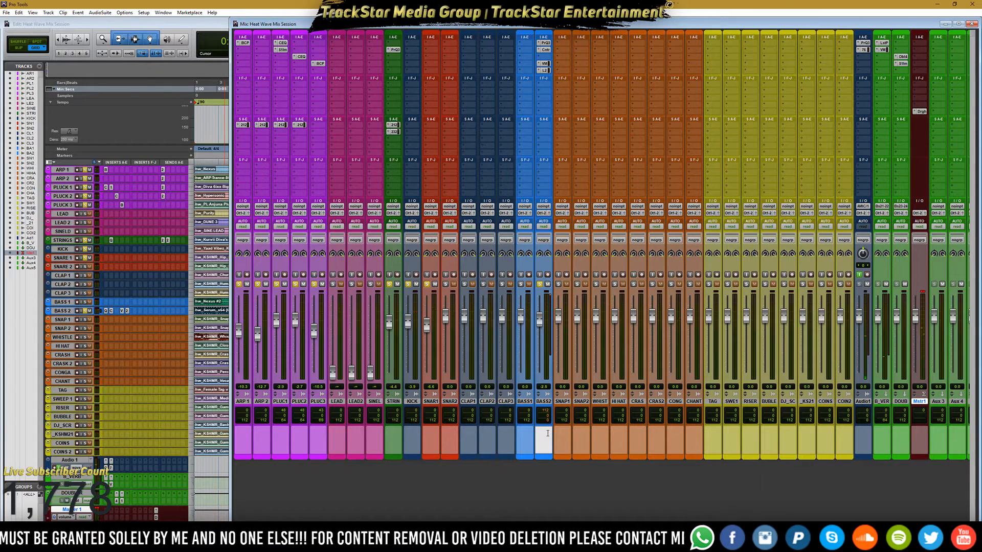
type("Pro Q3 Into")
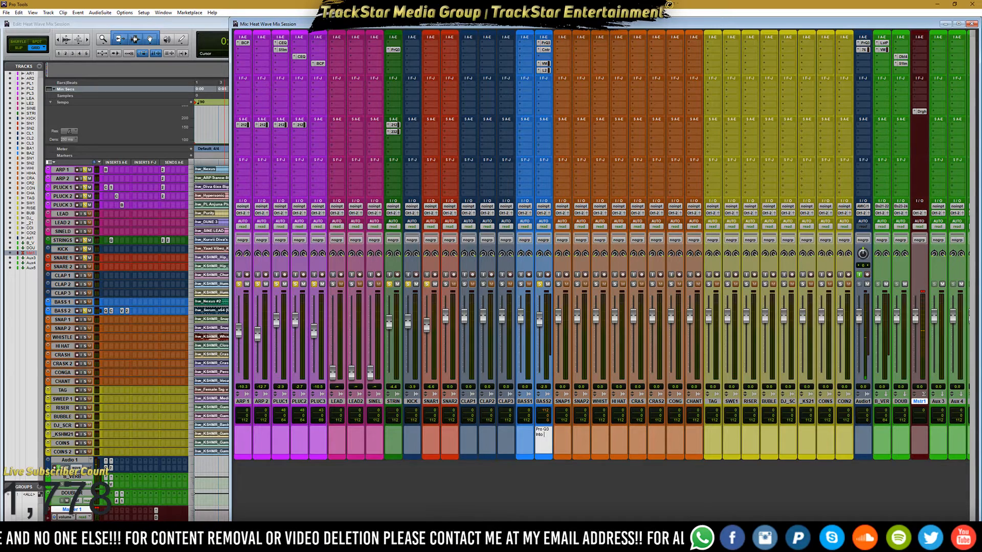
type("CenterR")
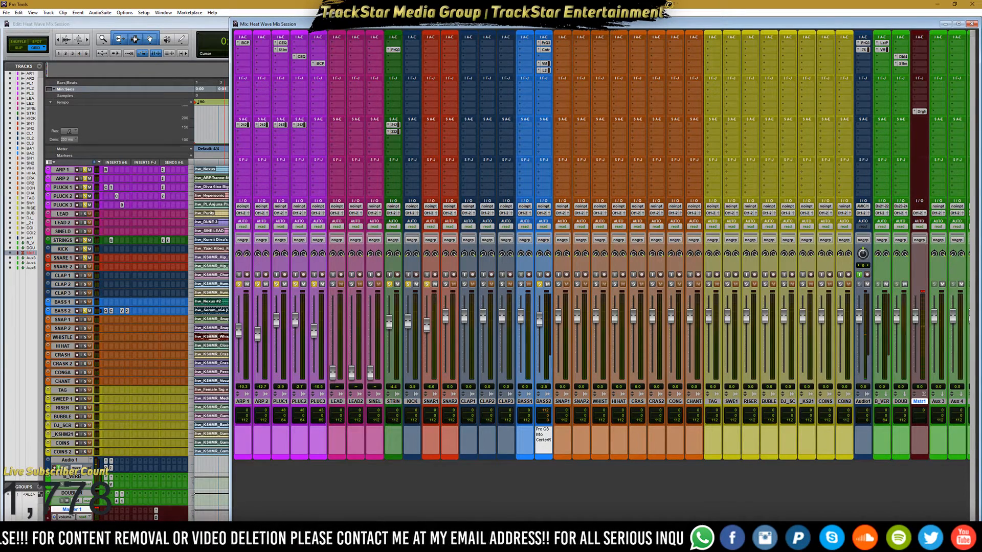
type("educing")
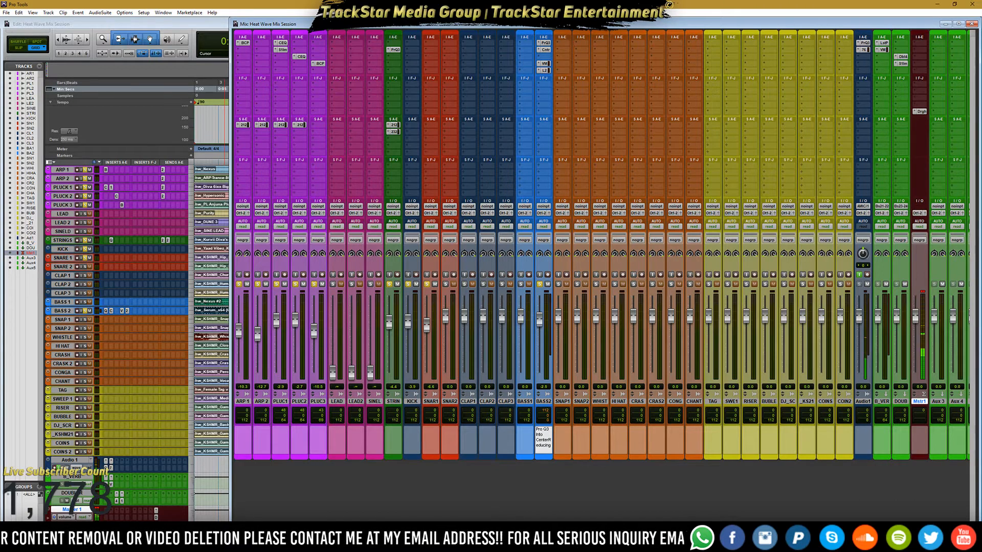
type(" The M")
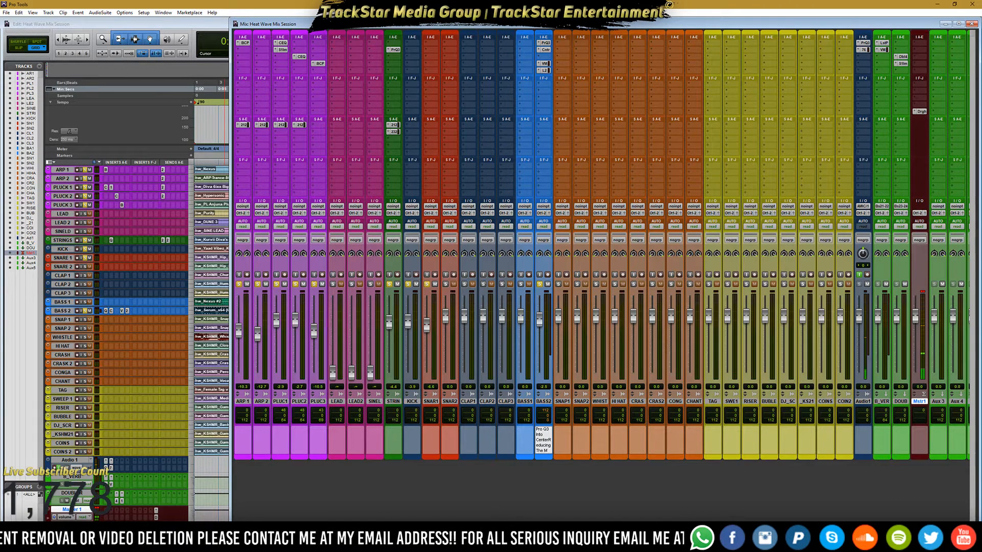
type("ids I")
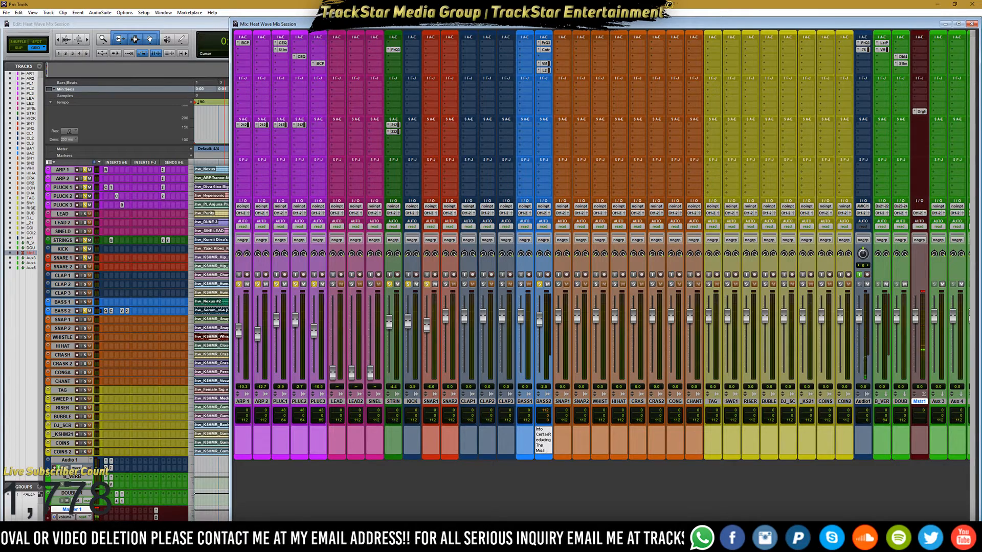
type("nto The V")
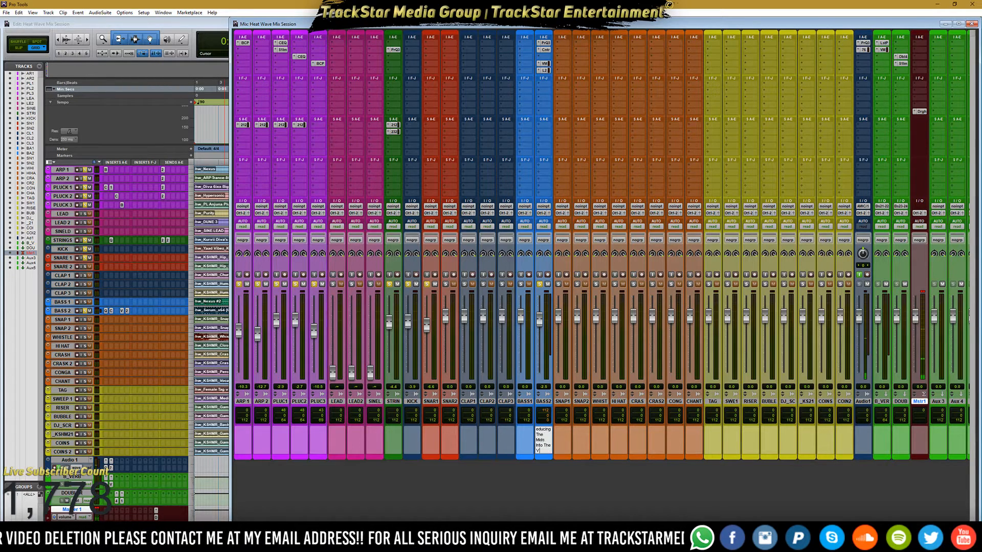
type("irtual Mi")
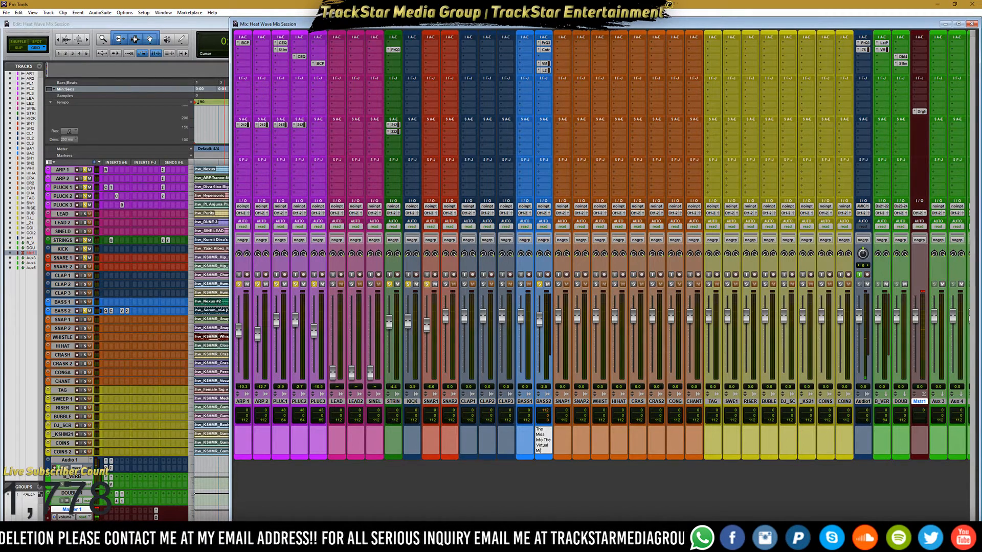
type("x Rack")
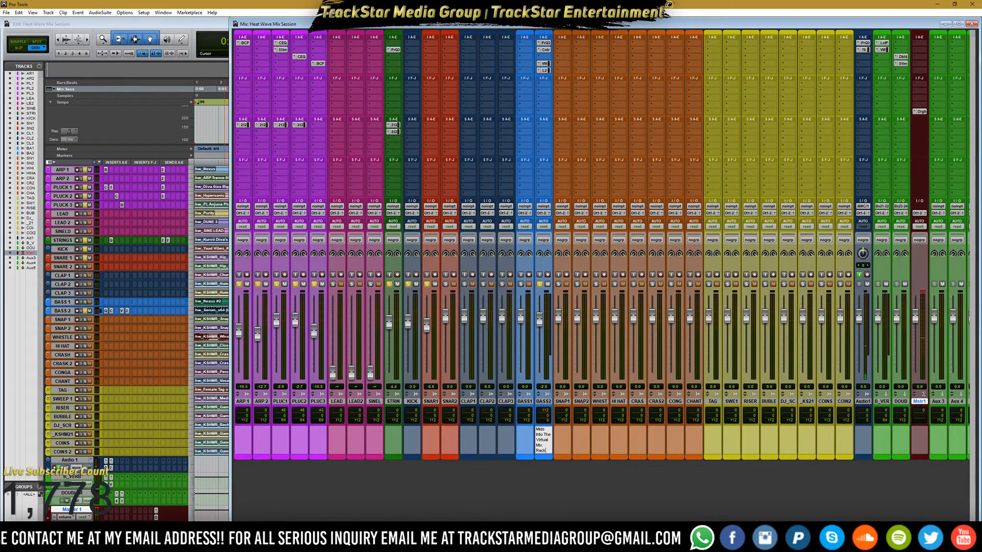
type(" Out Int")
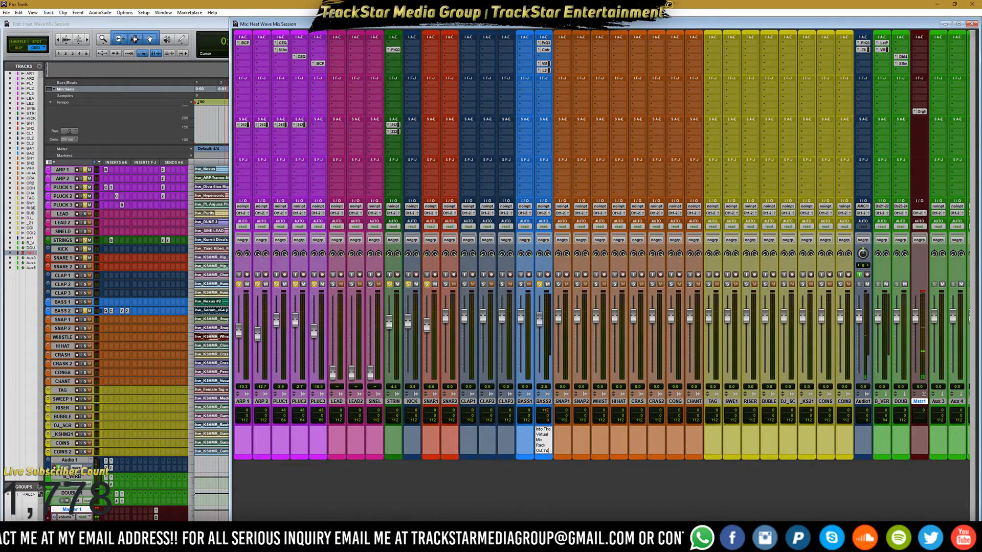
type("o The L2")
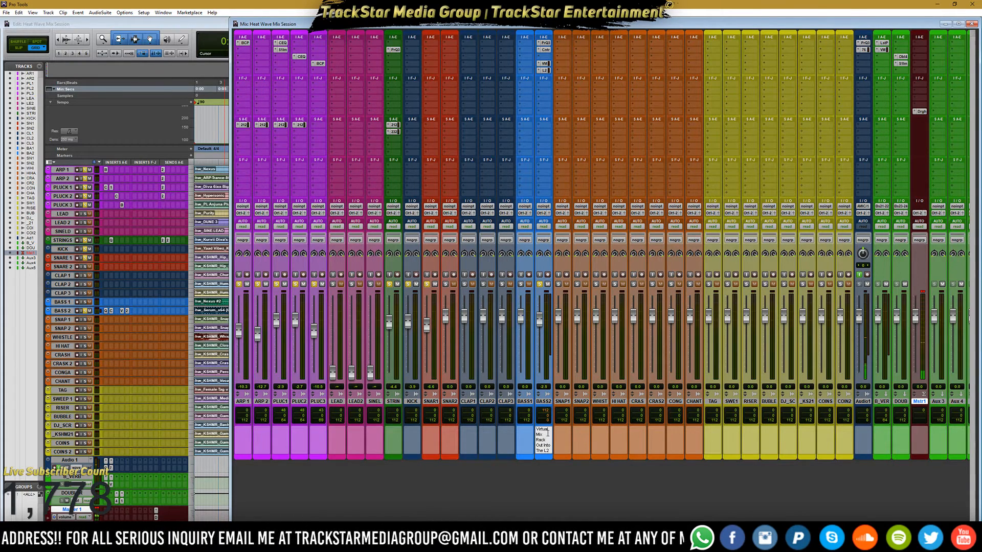
key("Return")
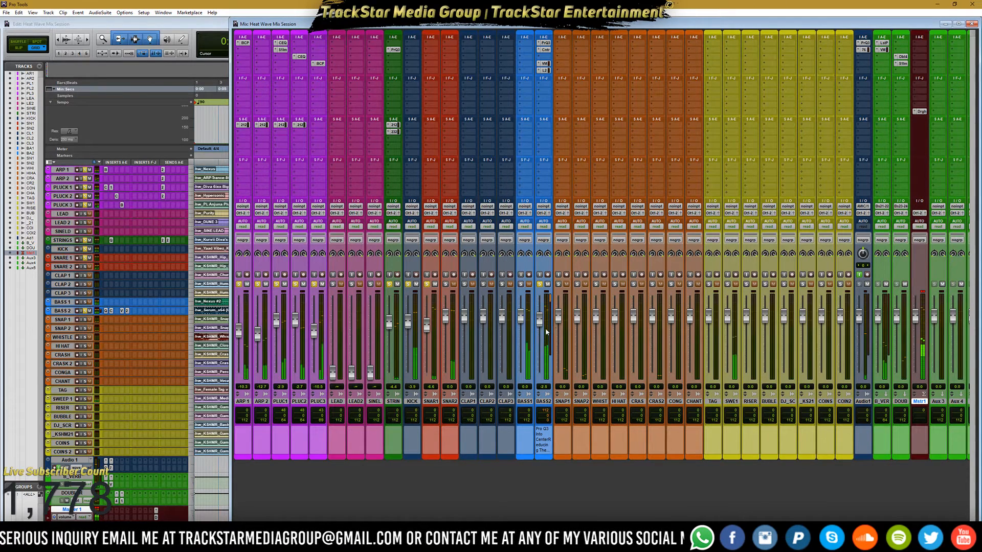
Step: Lower the BASS 2 fader to about -7.9 dB and dismiss the recording alert
left_click_drag(545, 332, 550, 408)
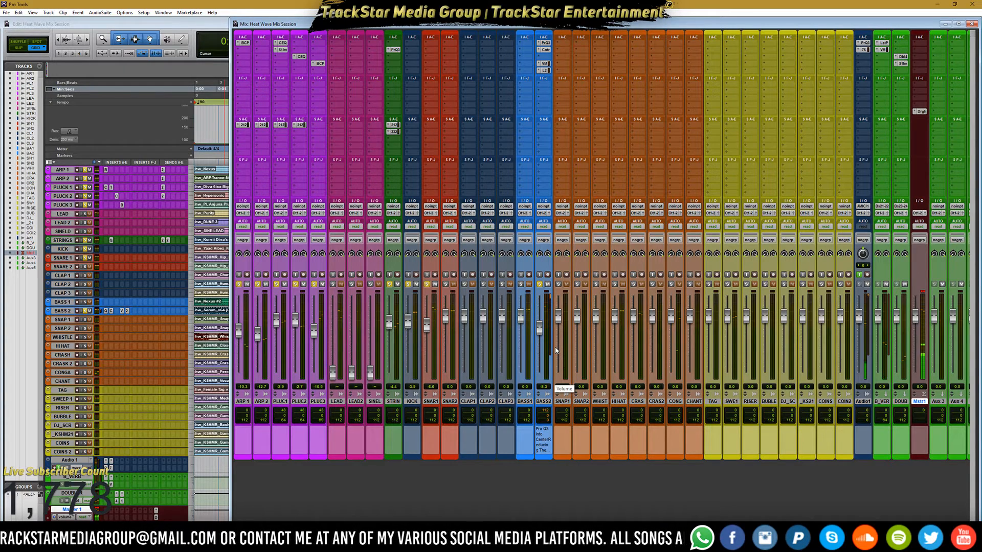
left_click_drag(538, 331, 538, 329)
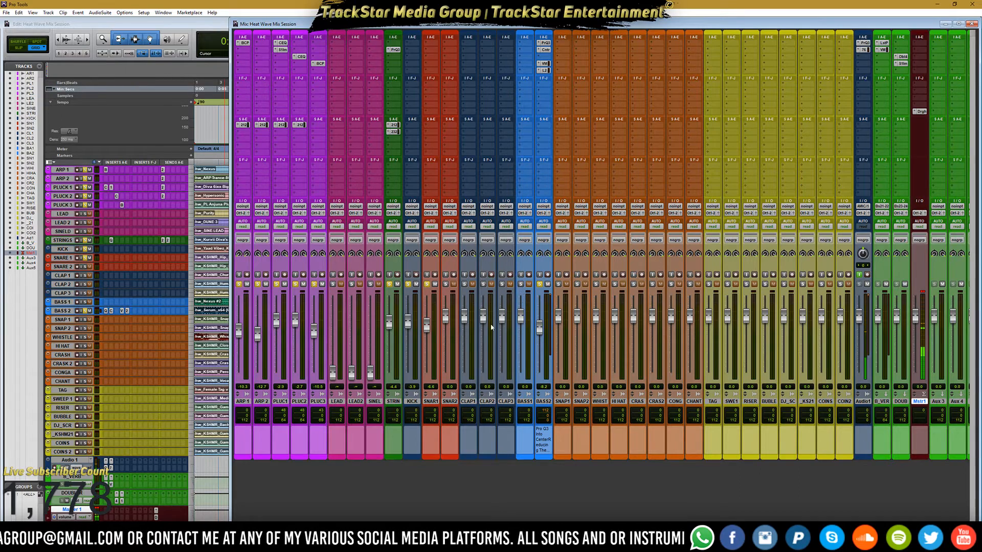
left_click_drag(537, 328, 537, 327)
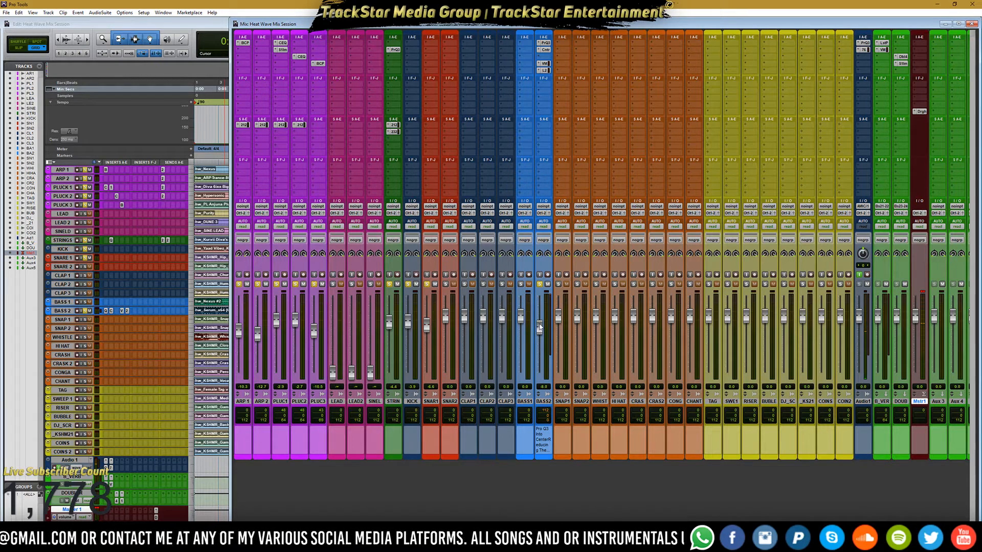
key("ctrl+space")
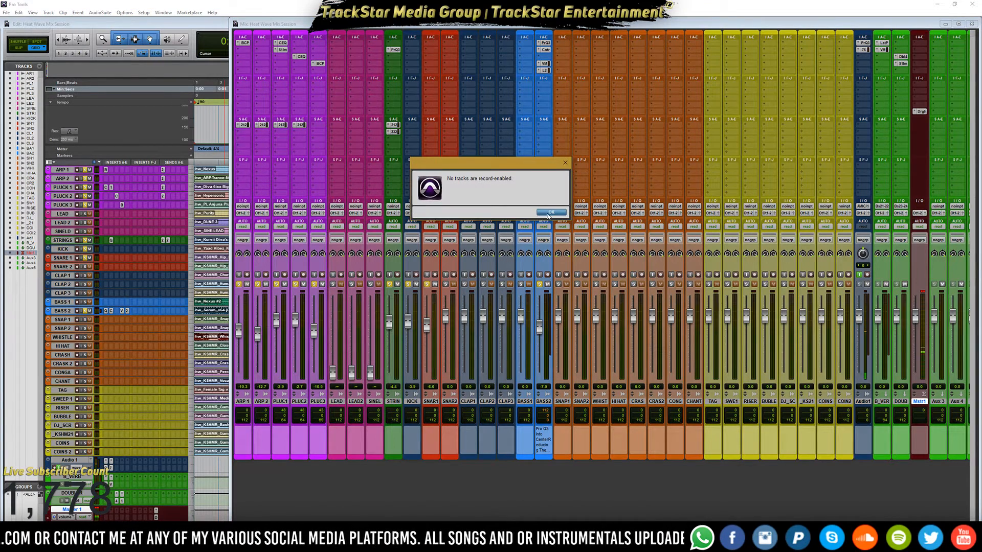
left_click(547, 215)
key("space")
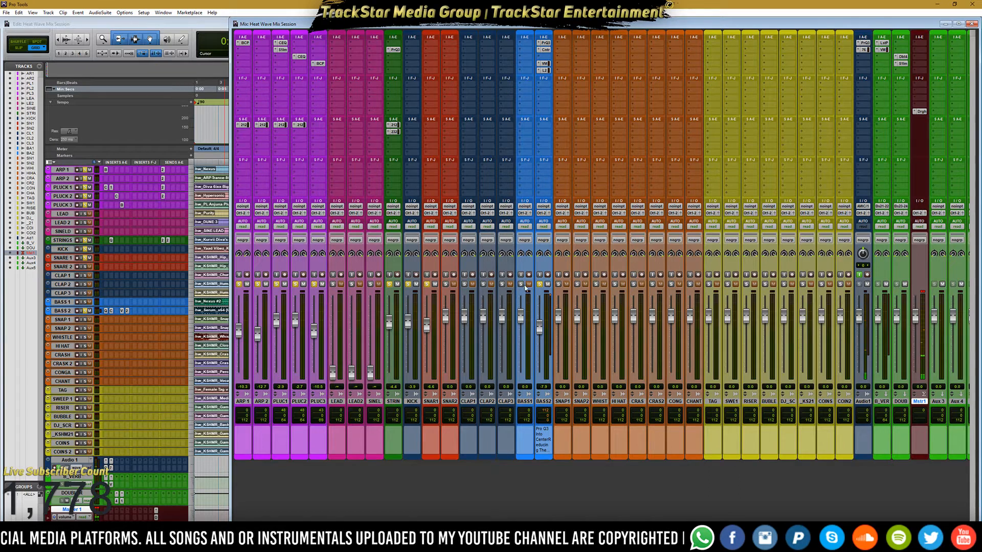
Step: Reopen the L2 on BASS 2 and set its threshold to -12 and out ceiling to -9
left_click(546, 70)
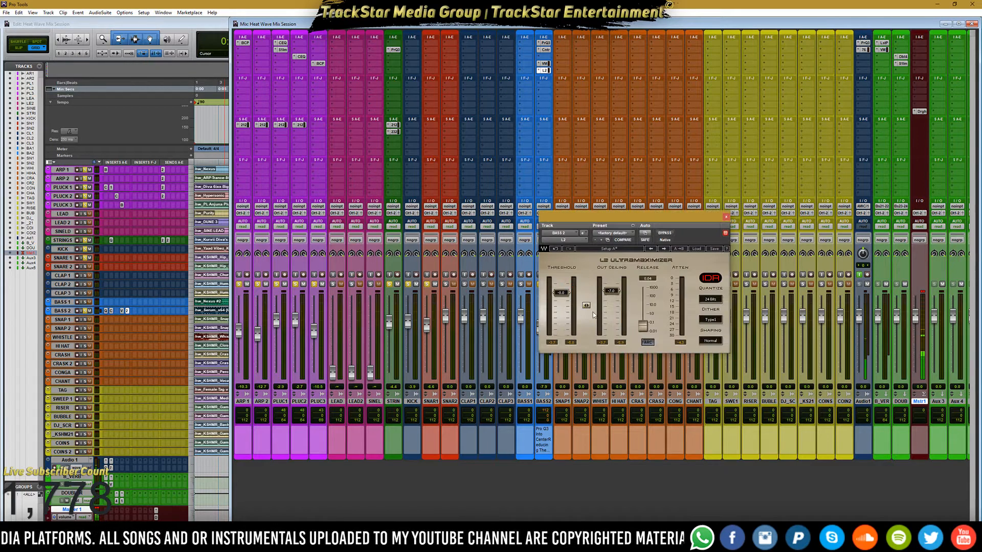
left_click(561, 293)
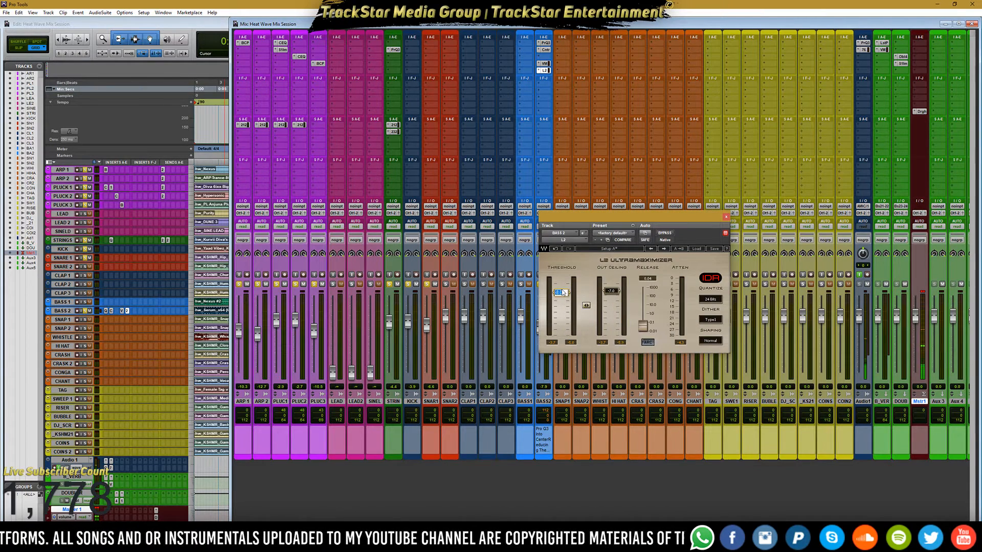
type("-12")
key("Return")
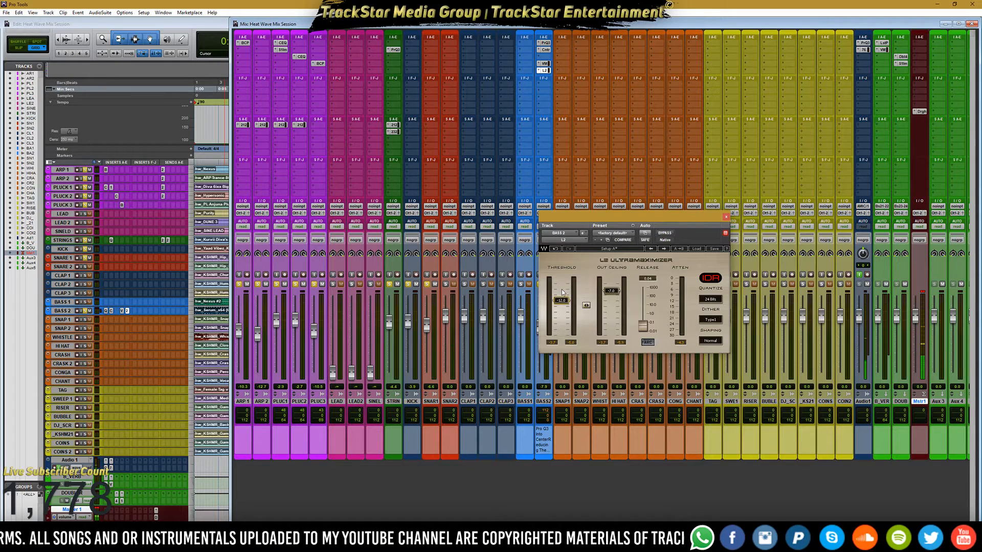
left_click(611, 291)
type("-9")
key("Return")
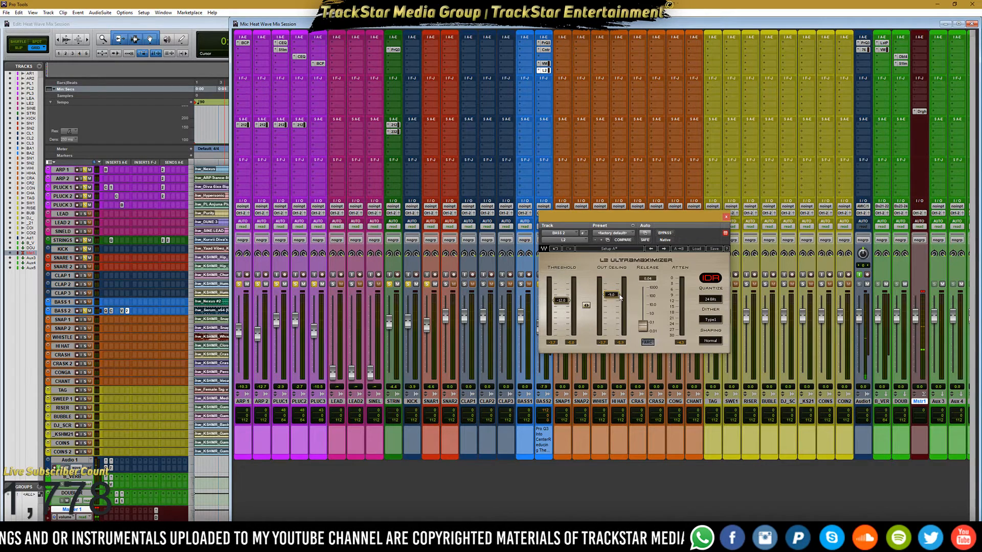
Step: Play the session with the L2 window moved off the bass faders, solo BASS 1 and close the L2
key("space")
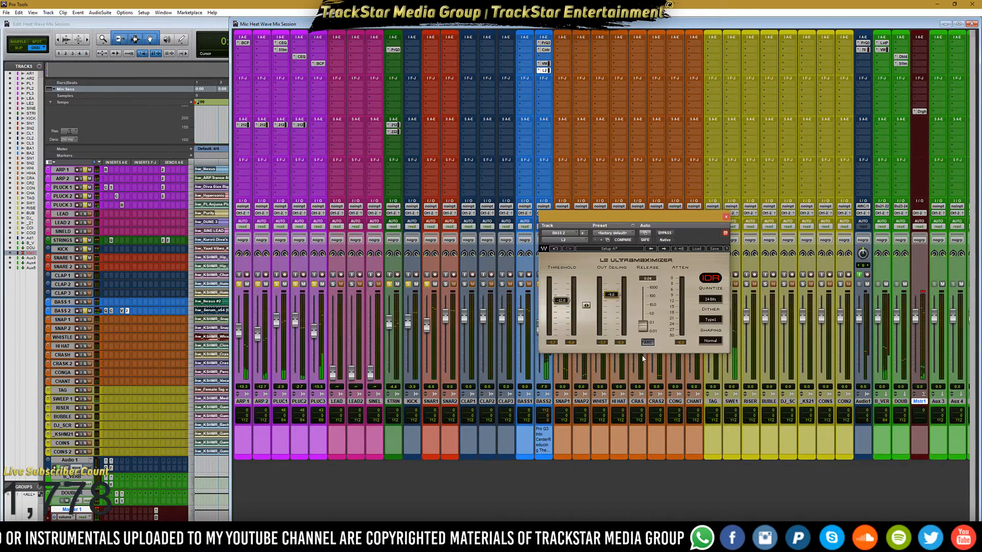
left_click_drag(633, 223, 763, 205)
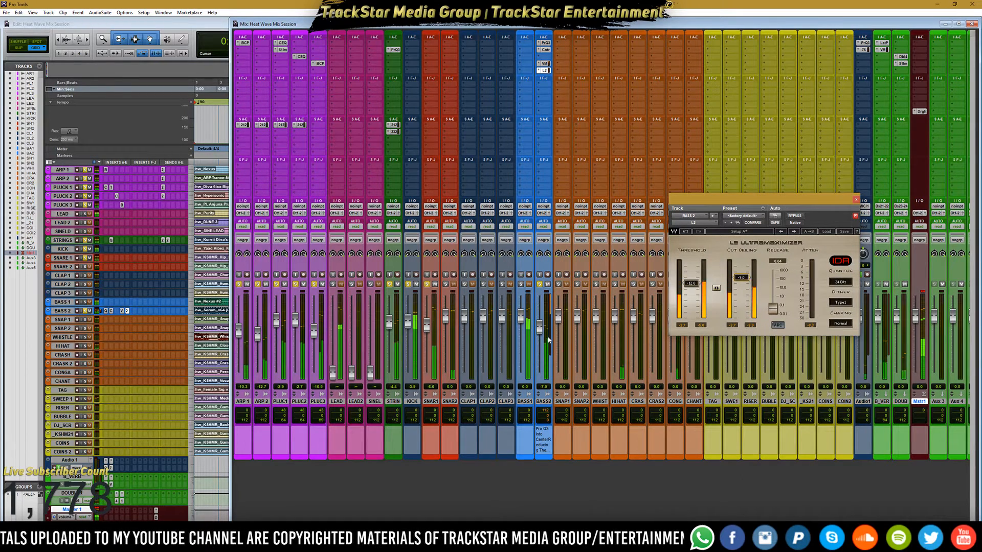
left_click(521, 285)
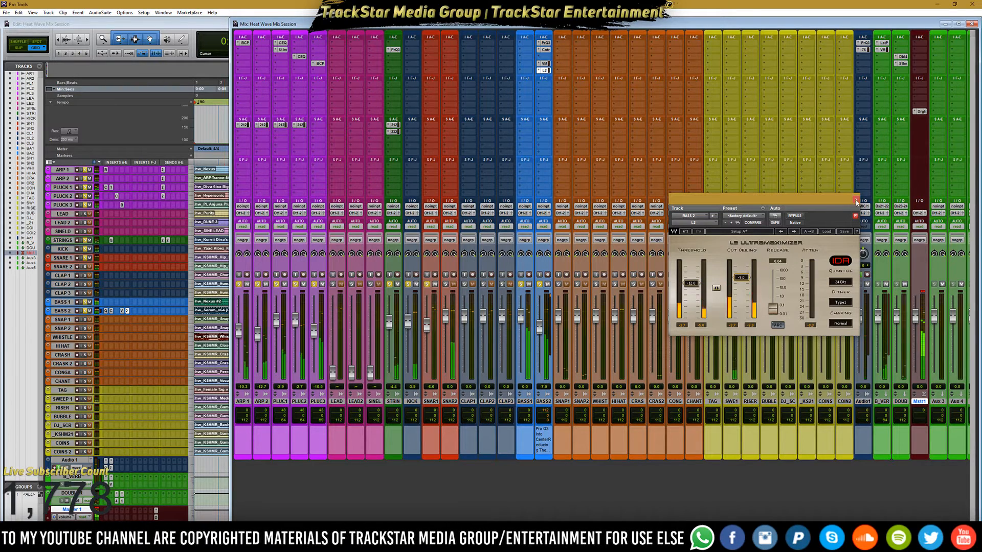
left_click(856, 200)
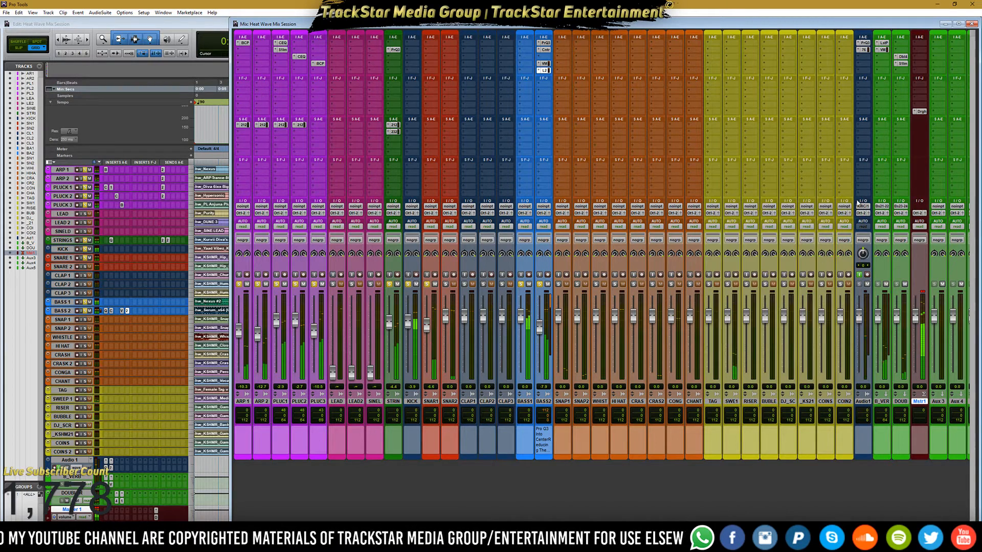
Step: Insert a multichannel FabFilter plug-in in the first insert slot of BASS 1
left_click(521, 42)
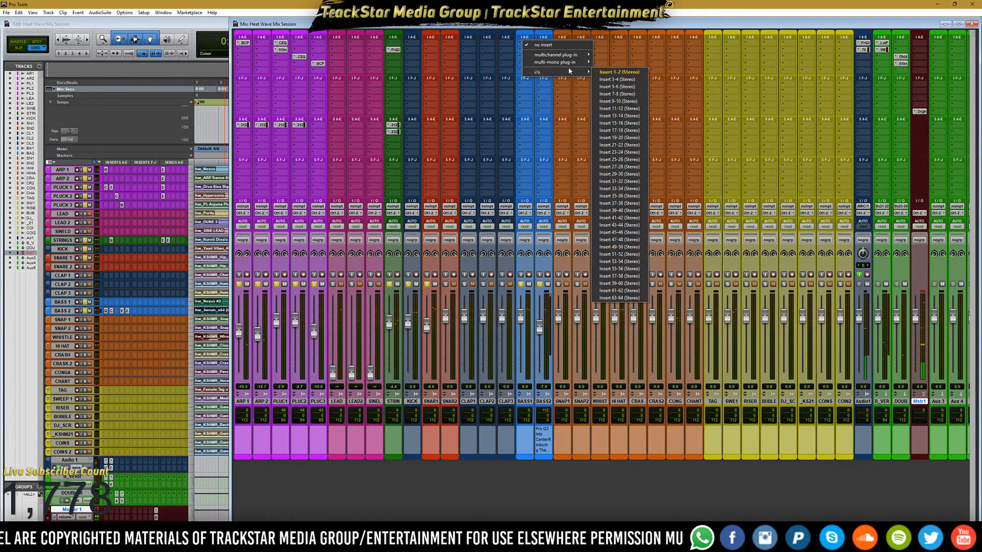
mouse_move(583, 57)
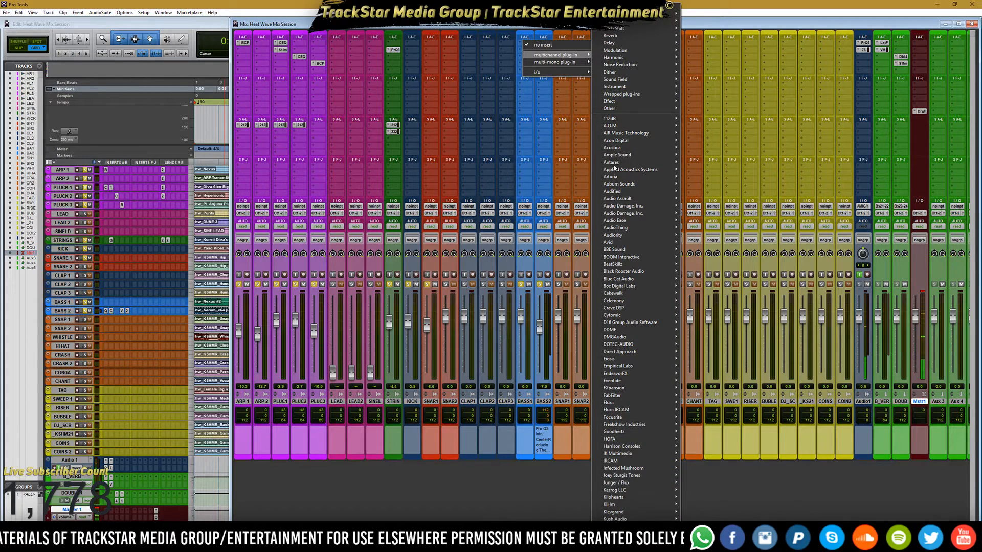
mouse_move(644, 395)
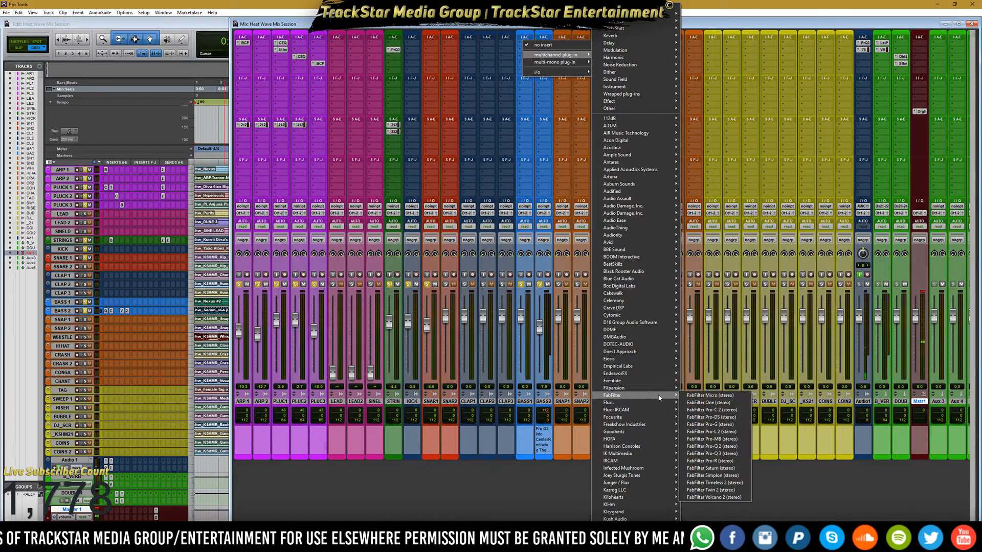
Step: Insert FabFilter Pro-Q 3 on BASS 1, load its Master Filter preset from the V2 Preset Folder, and close the plug-in
left_click(713, 453)
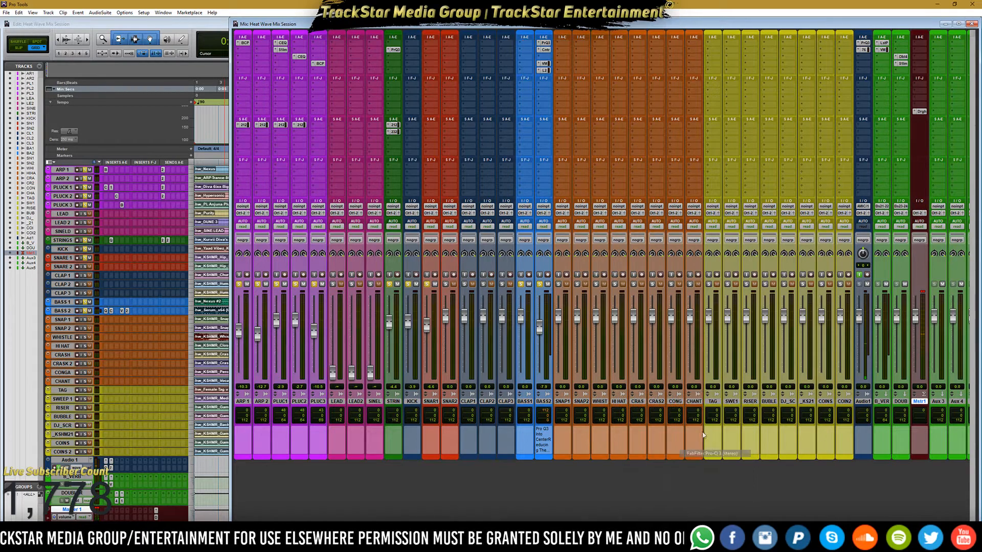
left_click(880, 246)
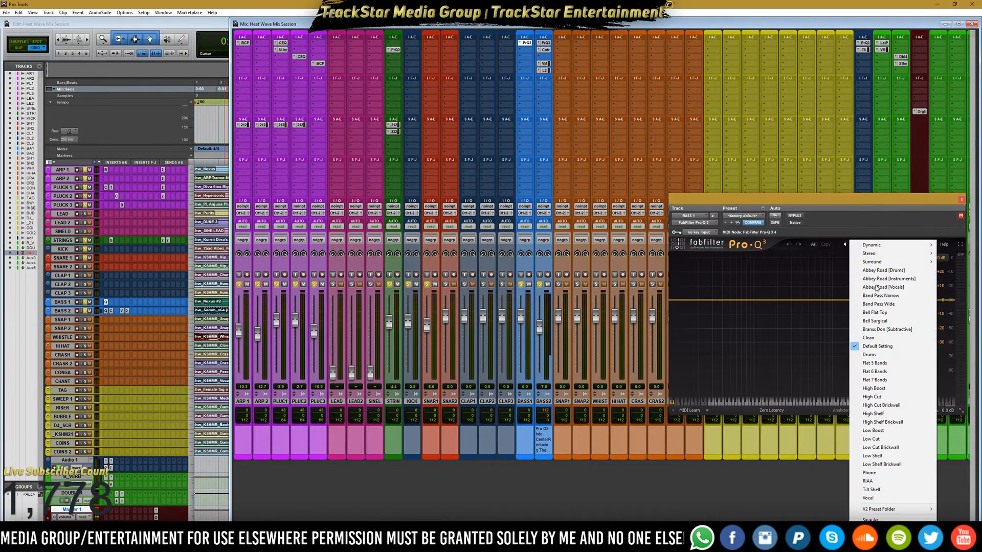
mouse_move(926, 510)
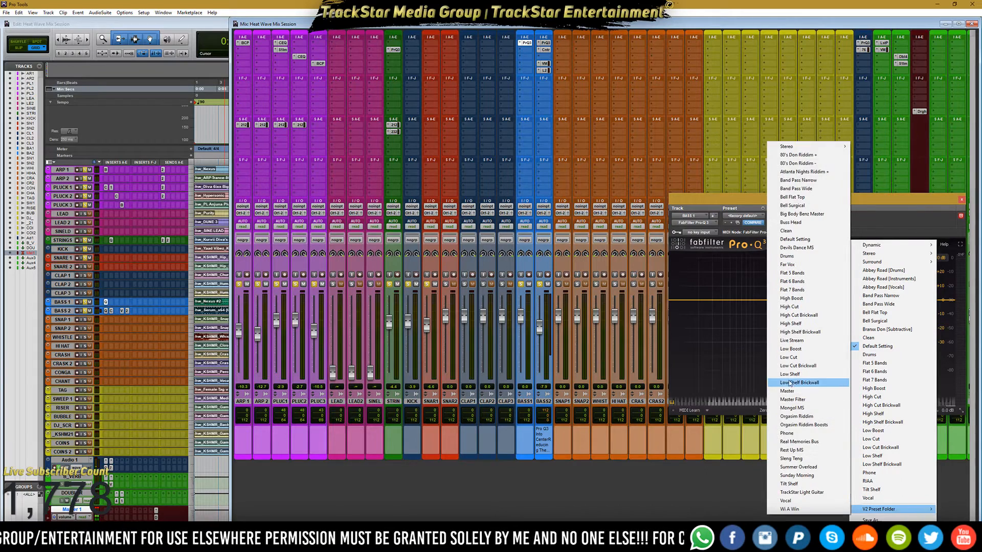
left_click(793, 400)
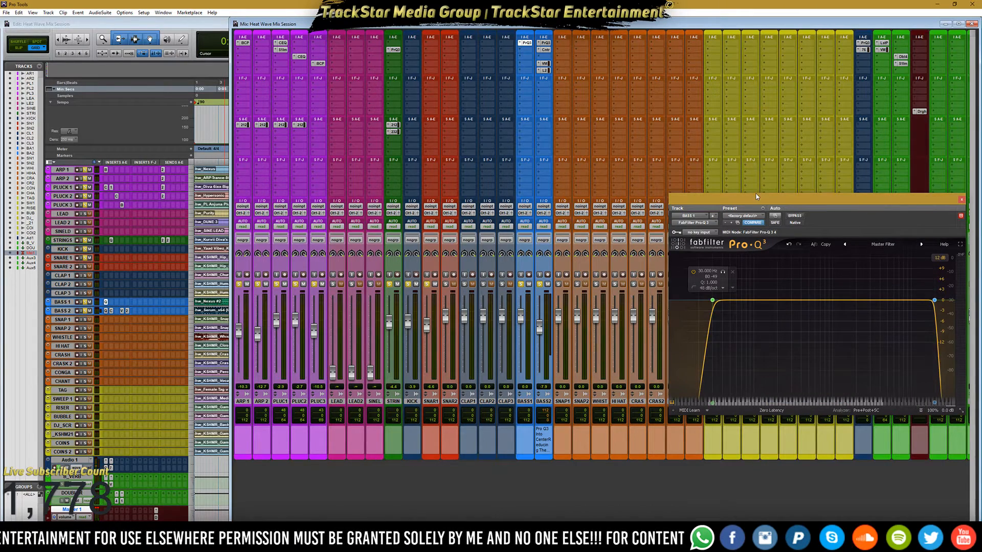
left_click_drag(757, 197, 386, 106)
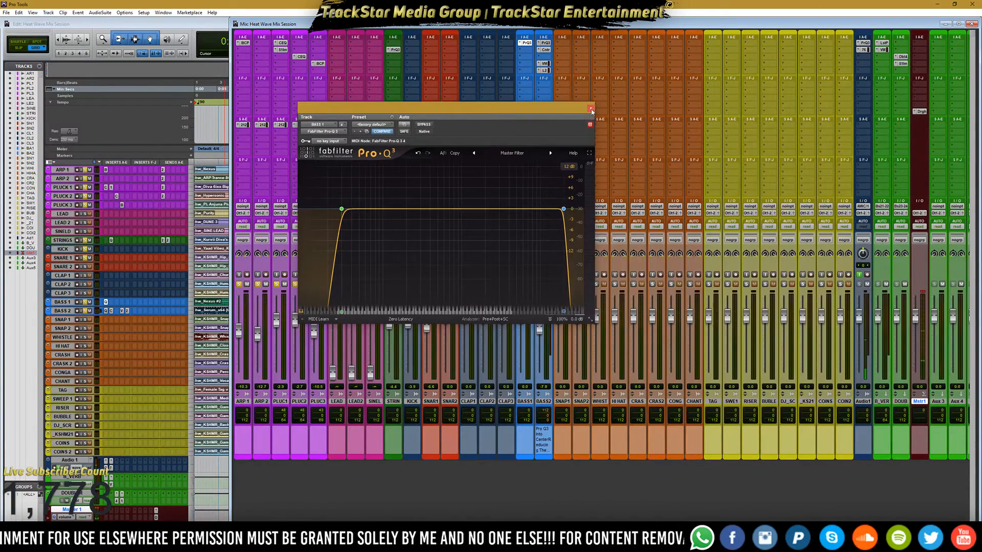
left_click(591, 108)
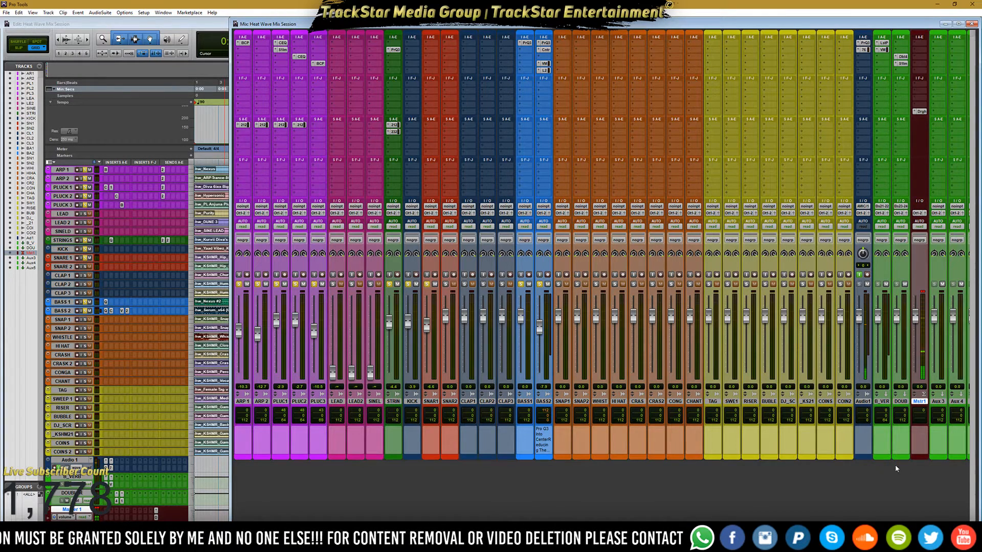
Step: Move the Aux 3 track beside BASS 2 and route the BASS 1 and BASS 2 outputs to Bus 25-26 (Stereo)
left_click_drag(936, 459, 558, 450)
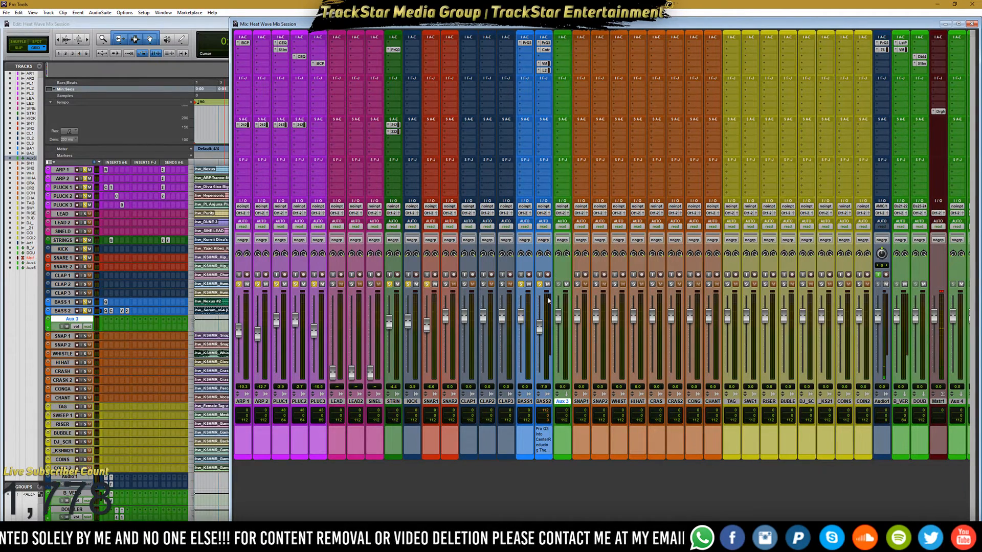
left_click(525, 213)
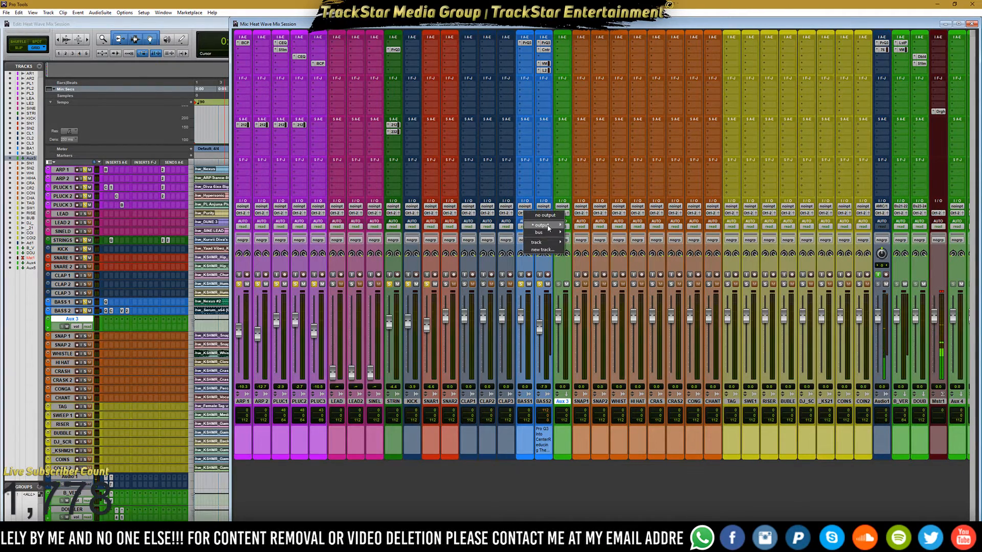
mouse_move(560, 229)
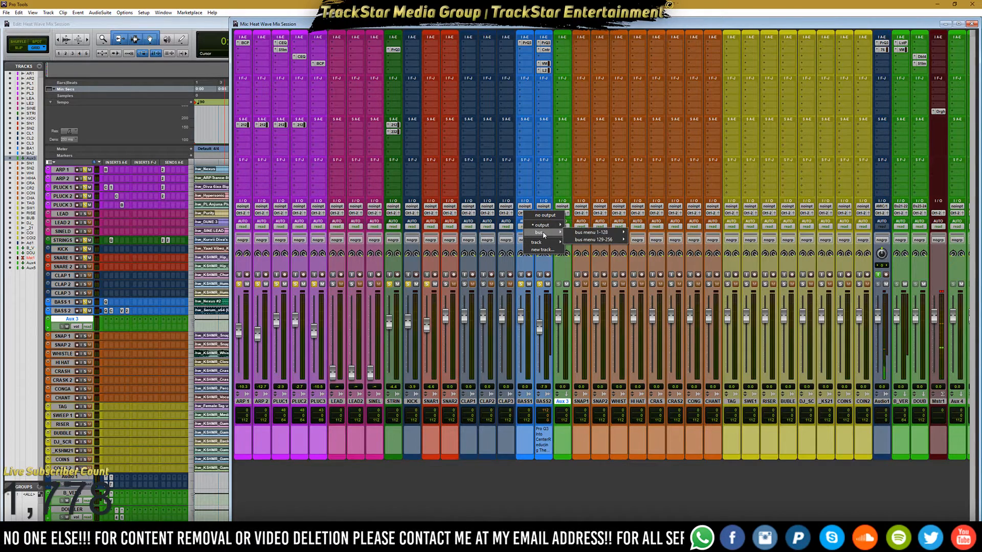
mouse_move(613, 236)
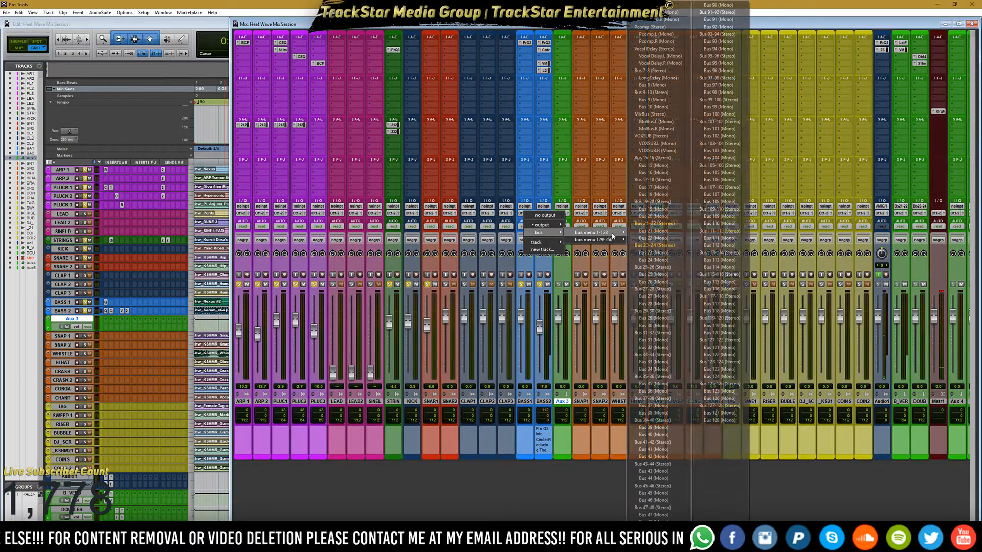
left_click(656, 267)
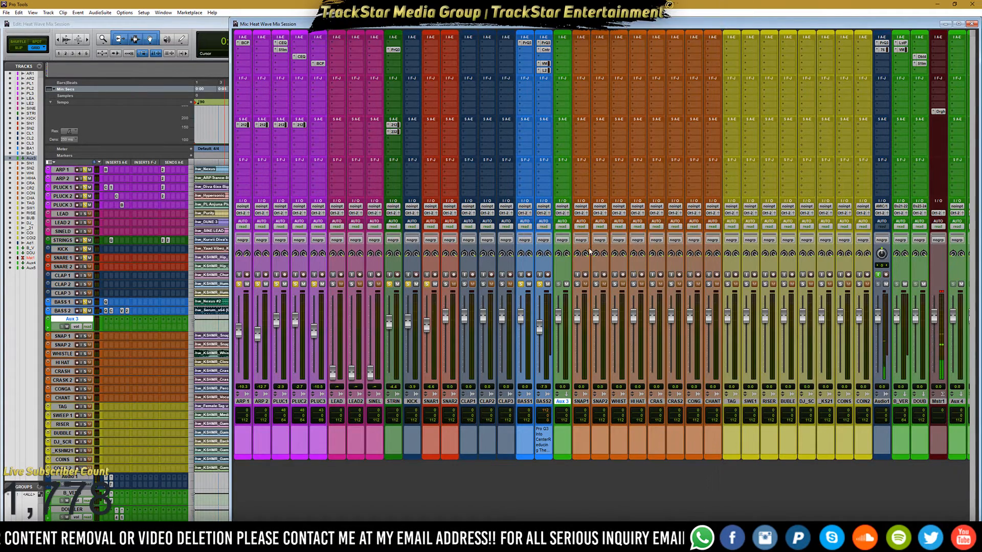
left_click(545, 214)
mouse_move(562, 233)
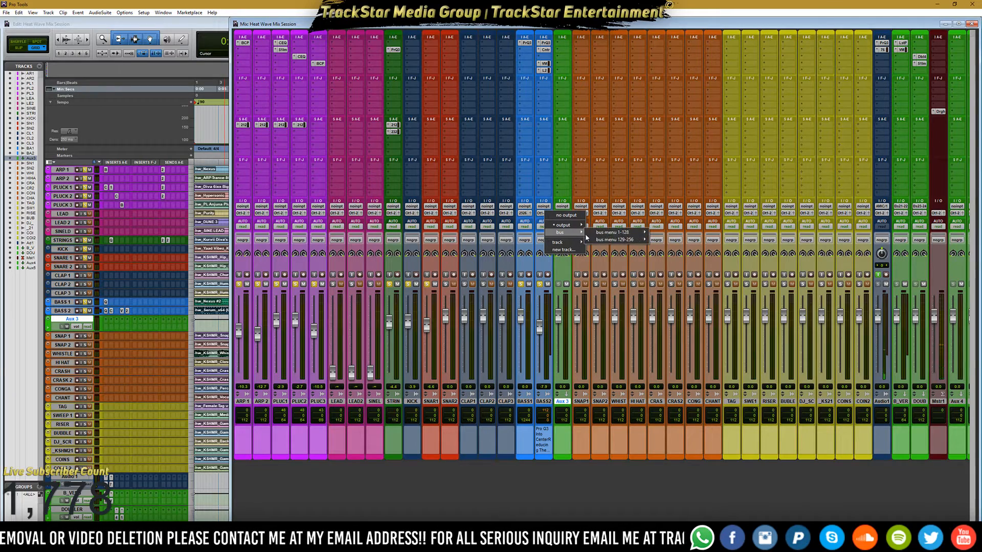
mouse_move(614, 233)
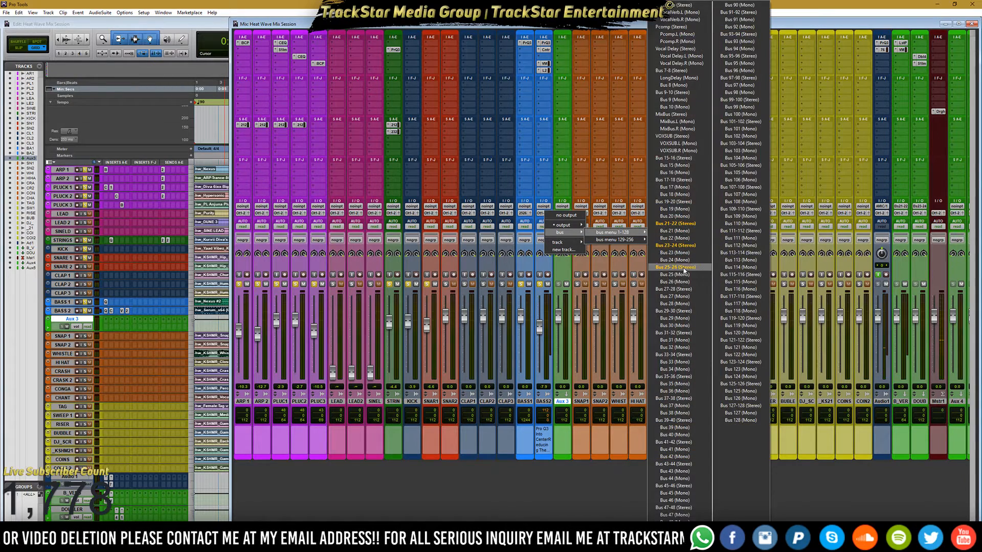
left_click(660, 268)
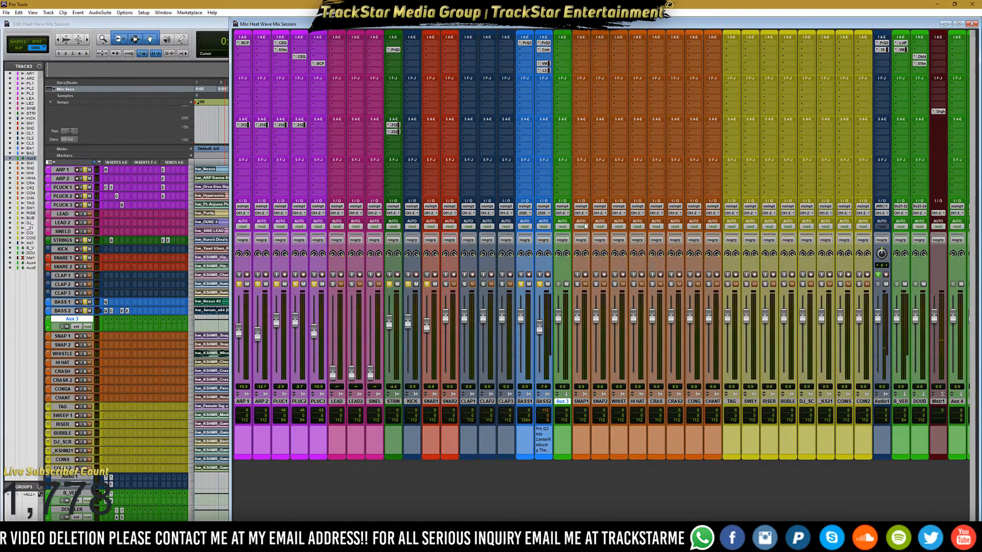
Step: Set the Aux 3 track's input to Bus 25-26 (Stereo) and toggle the solo on BASS 1
left_click(562, 207)
mouse_move(595, 227)
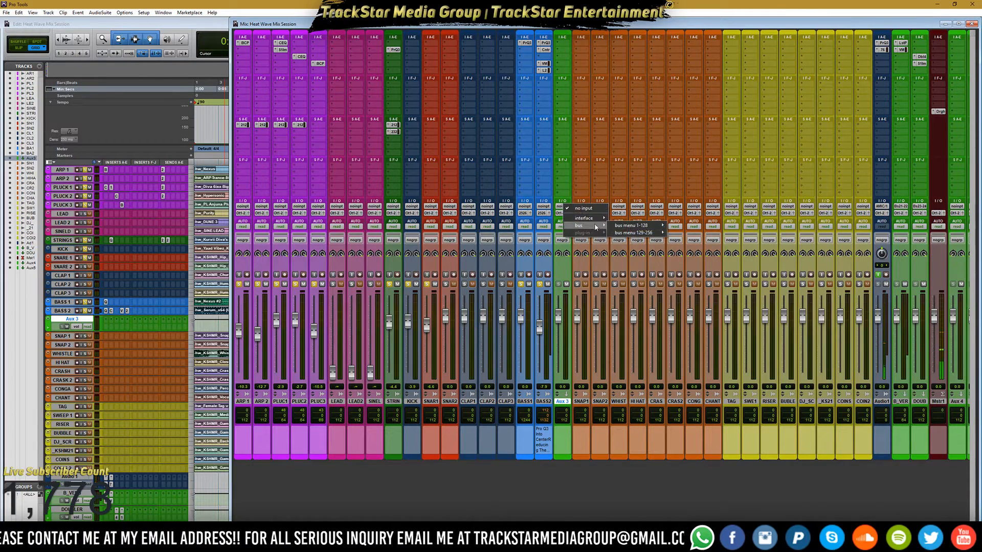
mouse_move(634, 226)
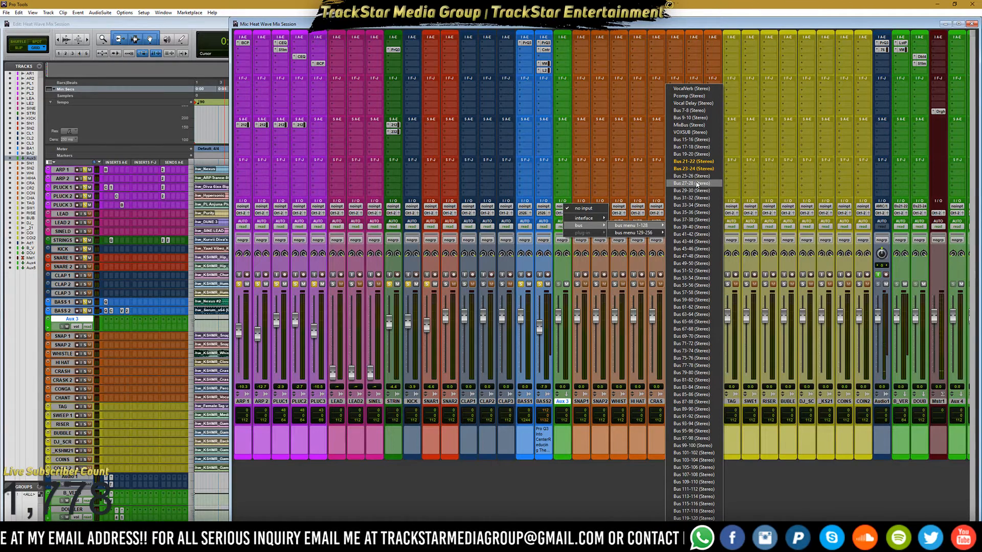
left_click(693, 176)
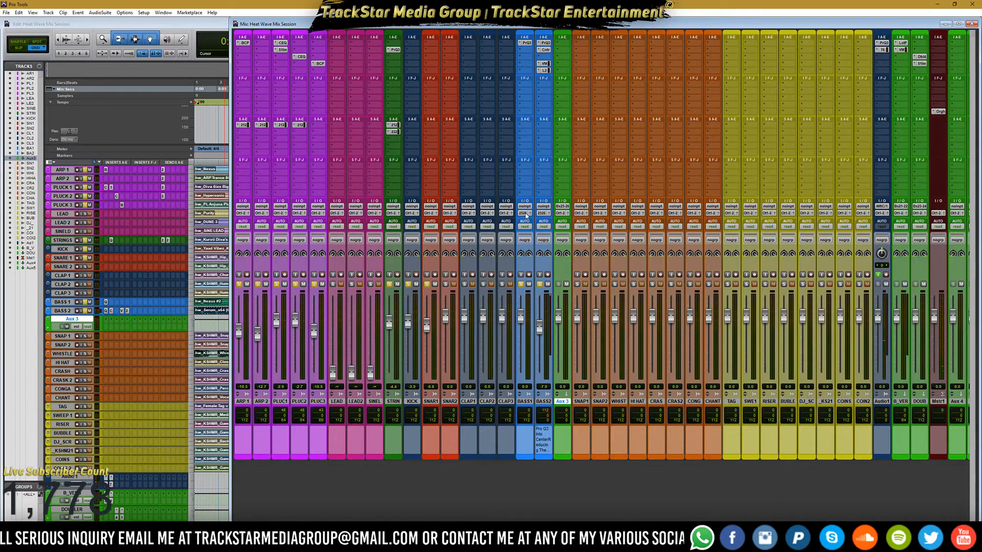
left_click(521, 284)
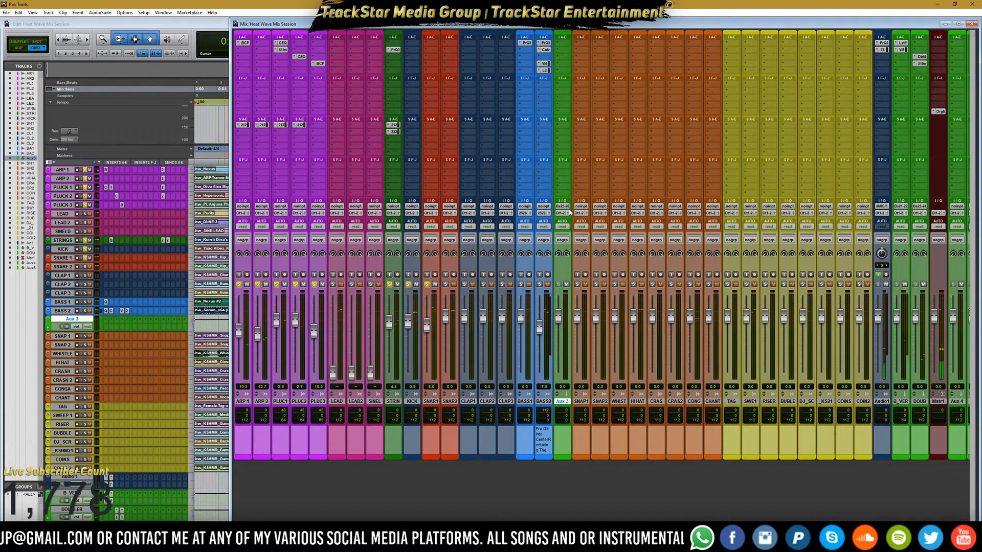
Step: Add pre-fader sends to Bus 25-26 (Stereo) on the BASS 1 and BASS 2 tracks
left_click(528, 129)
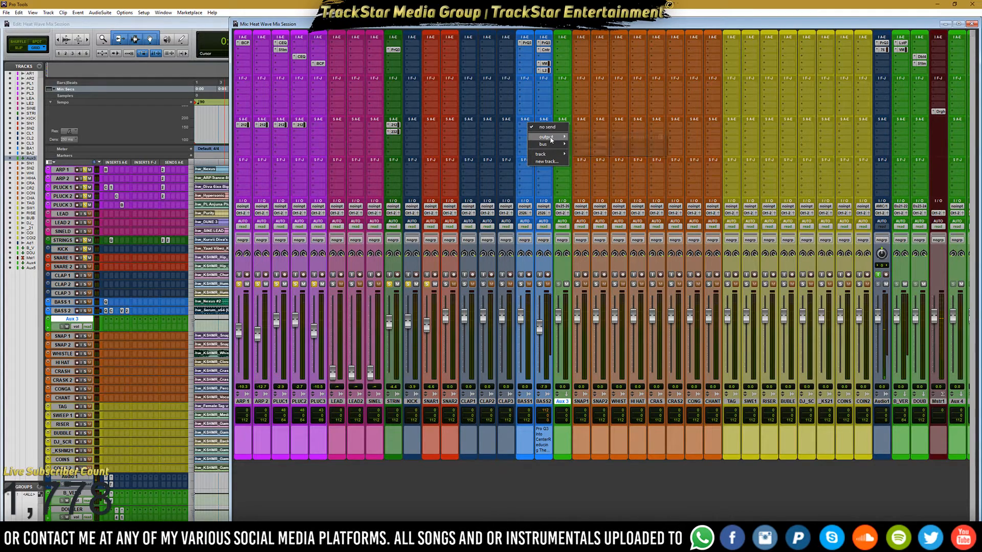
mouse_move(552, 139)
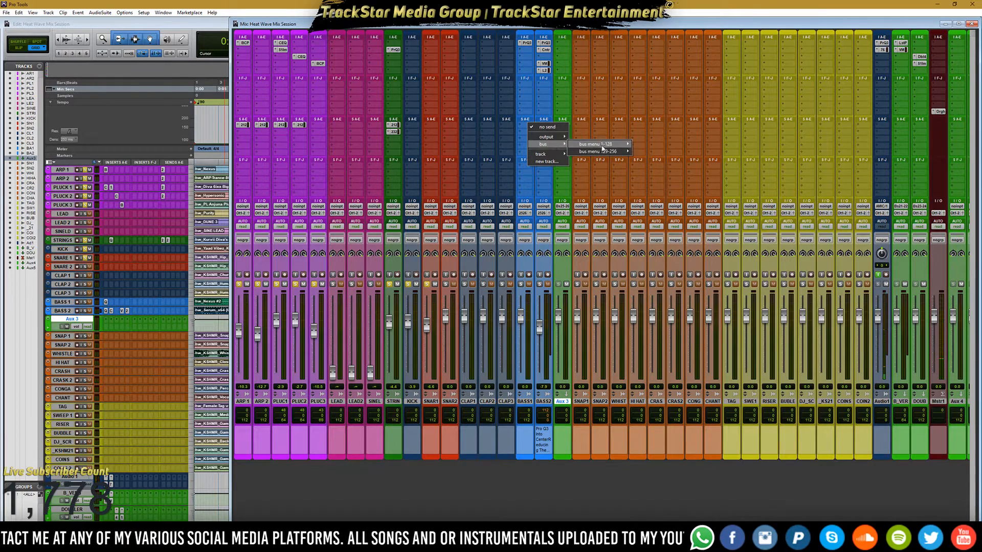
mouse_move(598, 144)
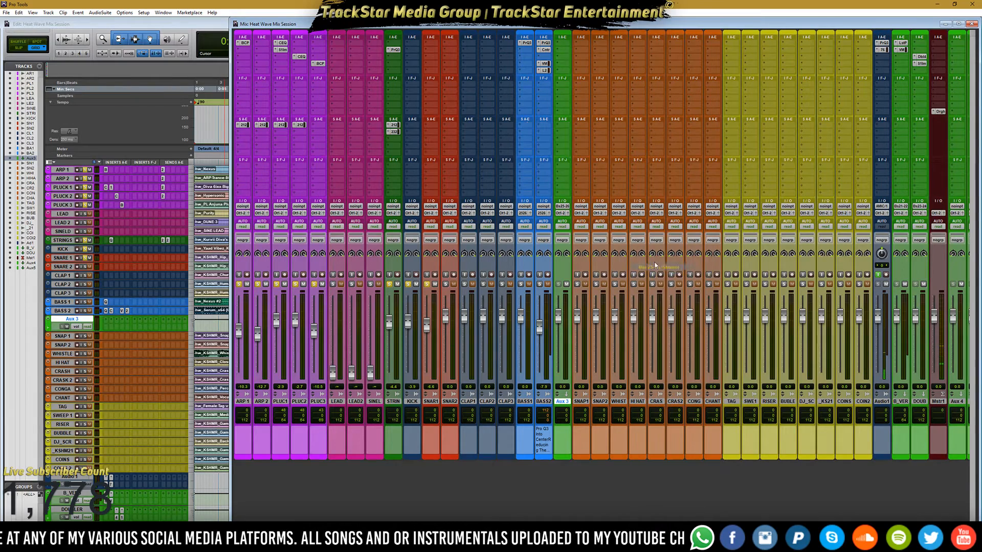
left_click(658, 267)
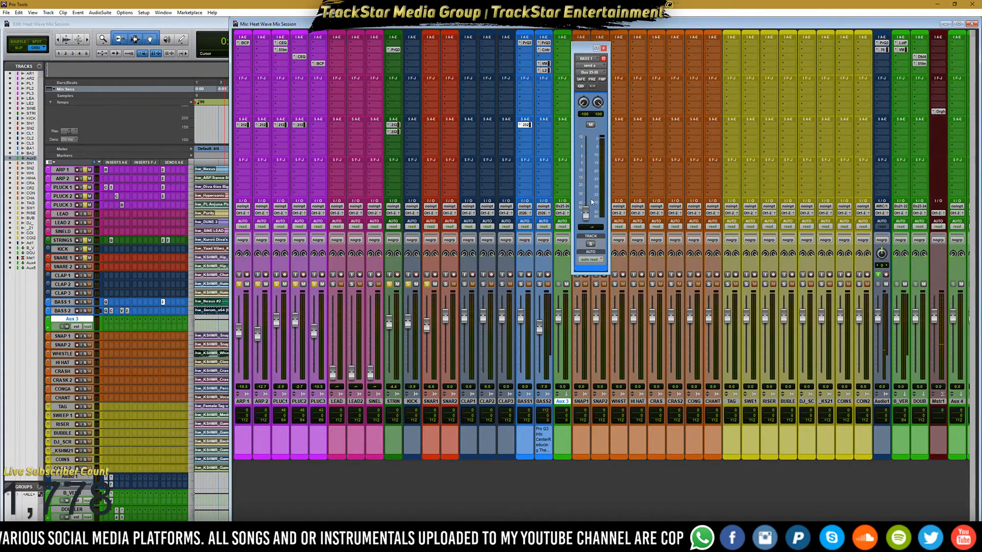
left_click(524, 125)
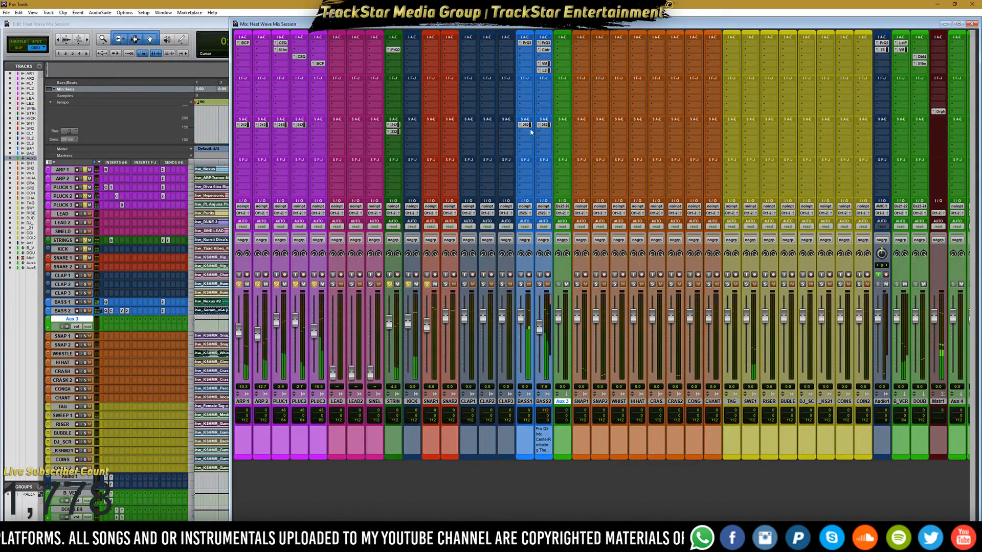
Step: Set the BASS 1 and BASS 2 send levels to 0.0 dB while auditioning the mix
left_click(525, 124)
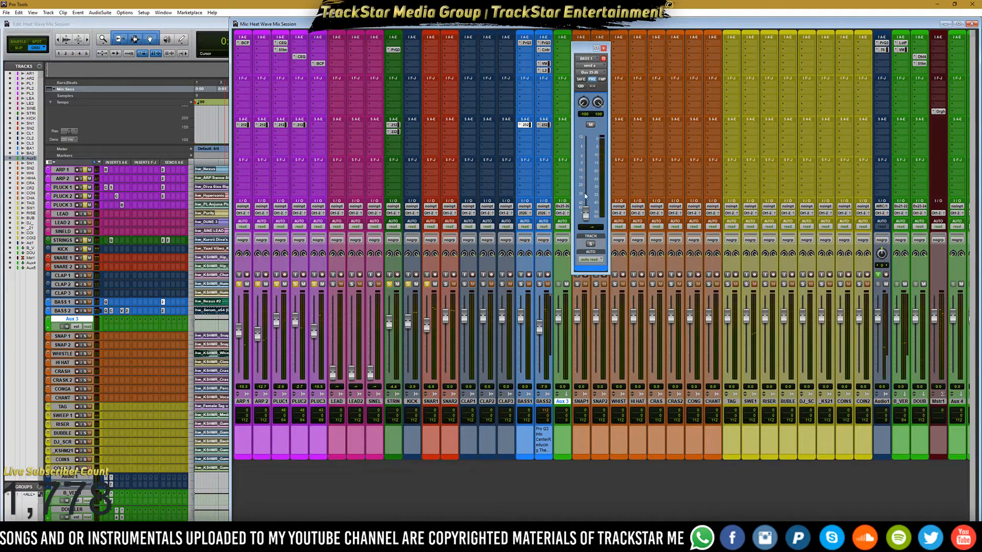
left_click(585, 213, "alt")
key("space")
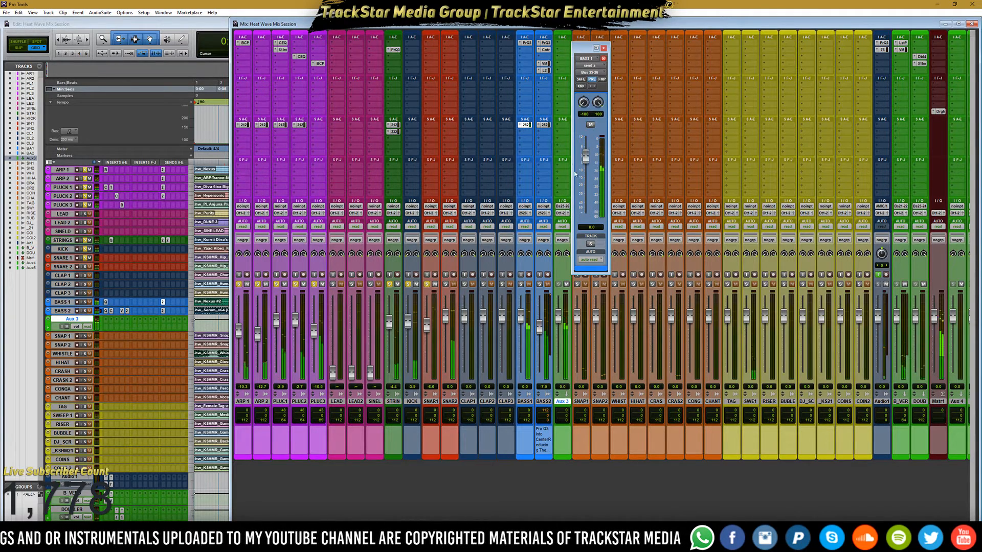
left_click(545, 125)
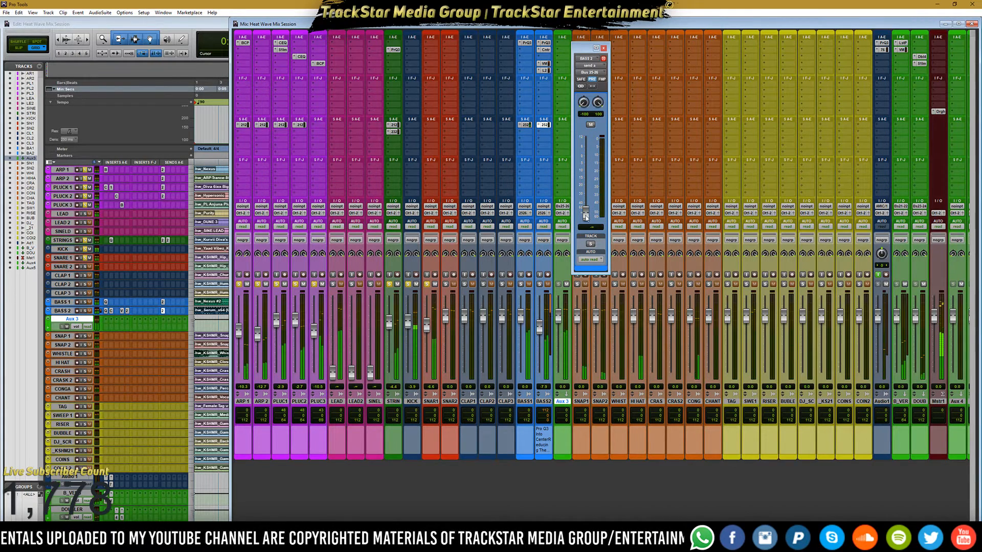
left_click(586, 215, "alt")
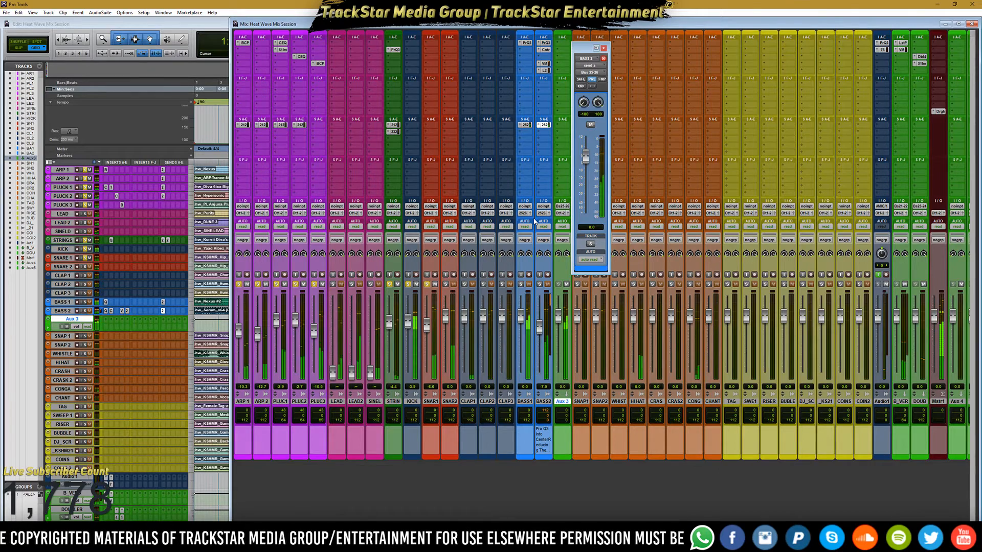
Step: Lower the BASS 2 send to about -13.1 dB and bring the BASS 1 send all the way down
left_click_drag(586, 51, 723, 142)
left_click_drag(723, 250, 724, 270)
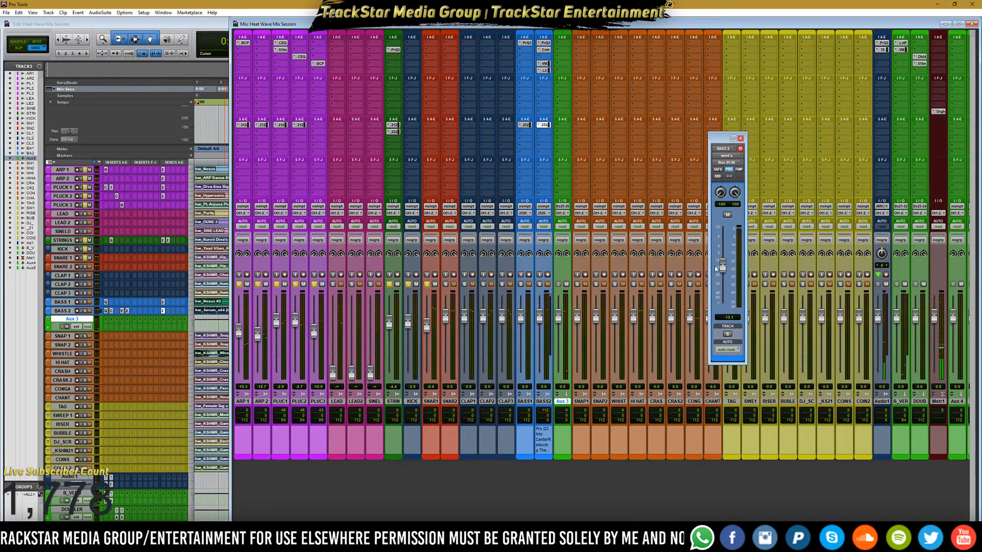
left_click(526, 127)
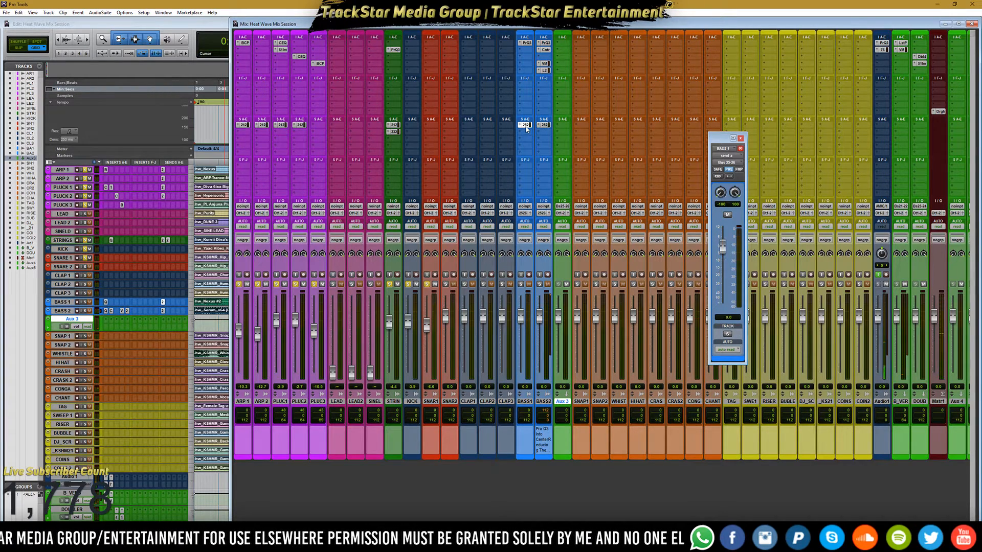
left_click_drag(722, 247, 718, 343)
left_click(541, 127)
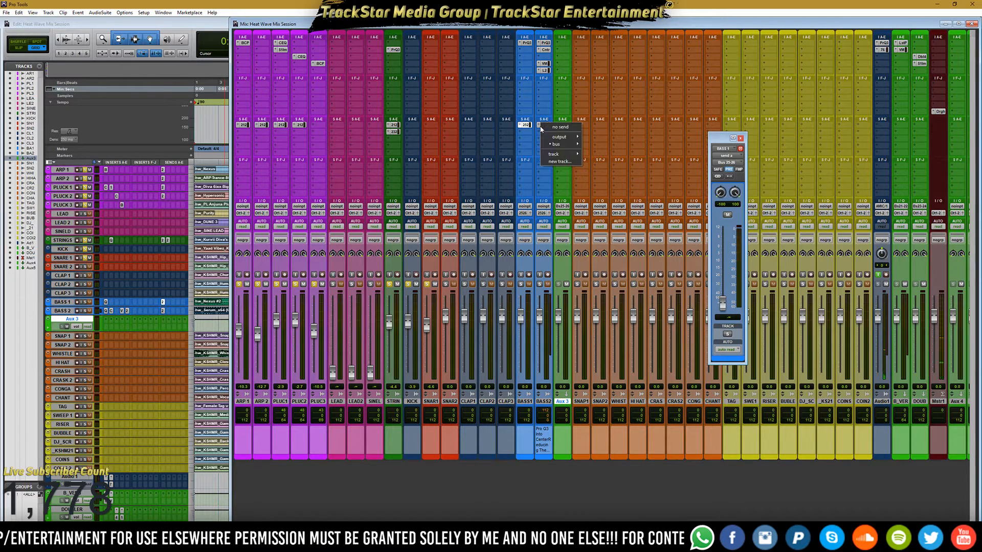
left_click(548, 114)
left_click(548, 114)
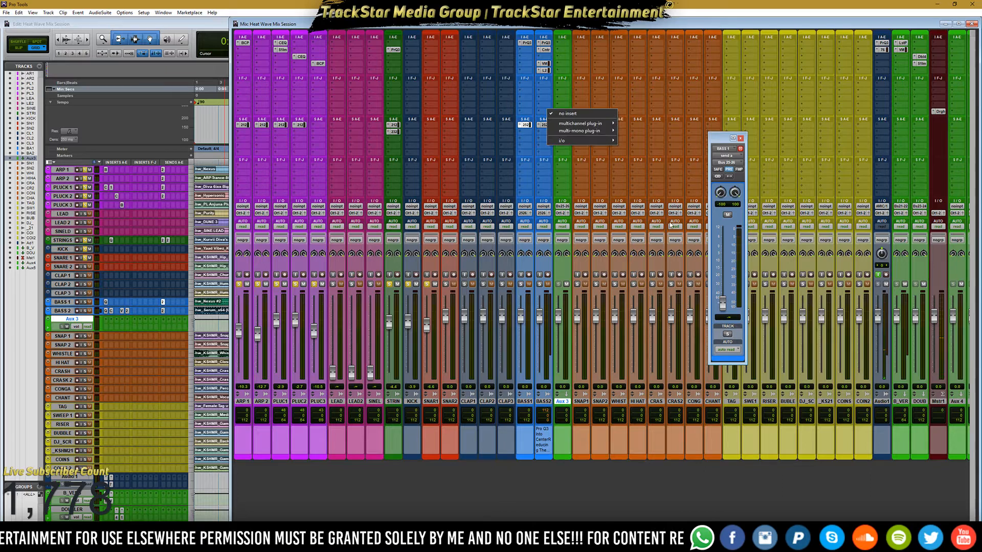
left_click(544, 166)
left_click(541, 161)
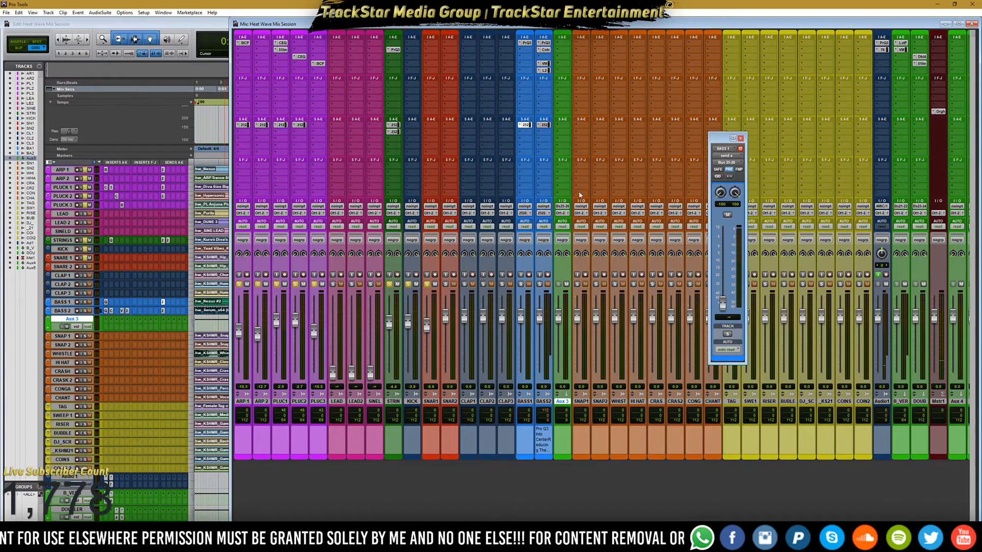
key("space")
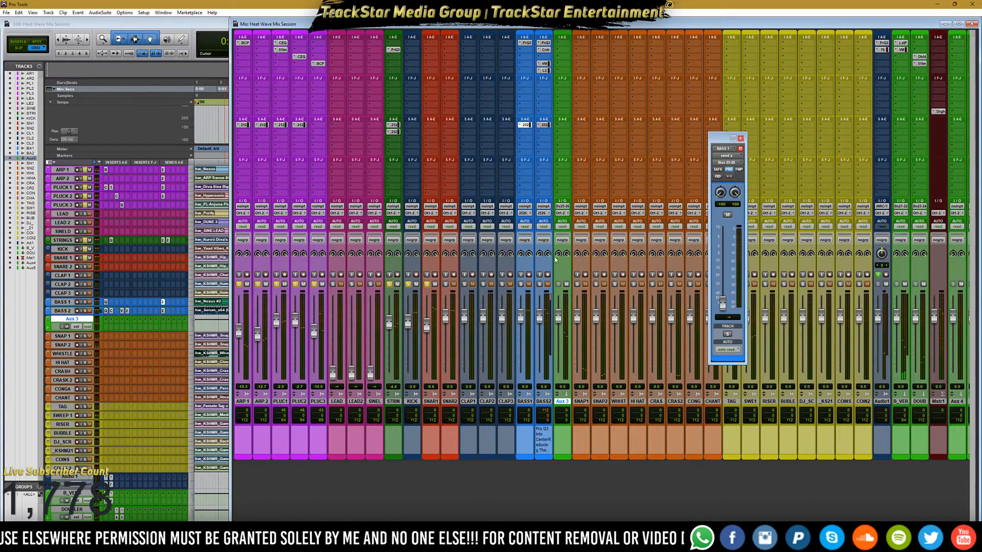
left_click(540, 125)
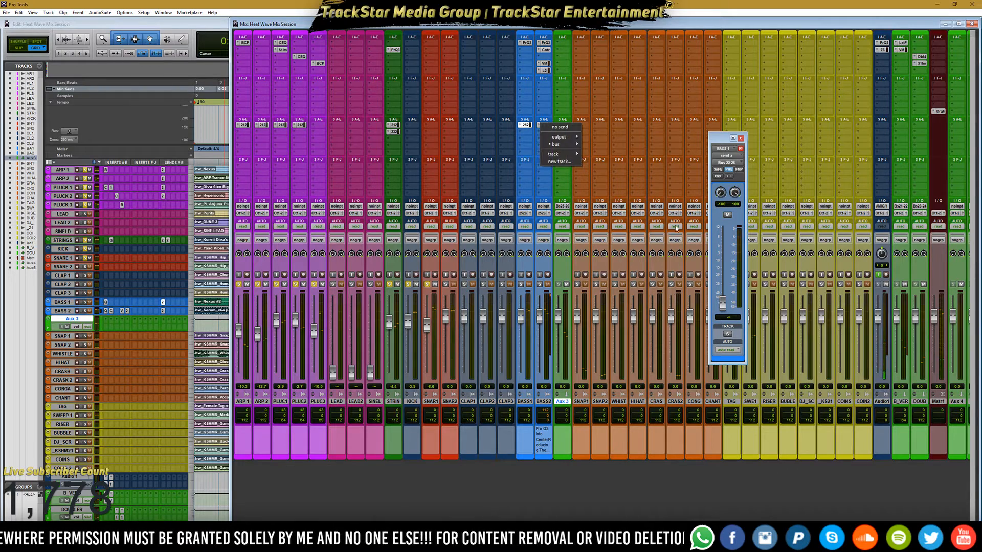
left_click(545, 112)
left_click(540, 126)
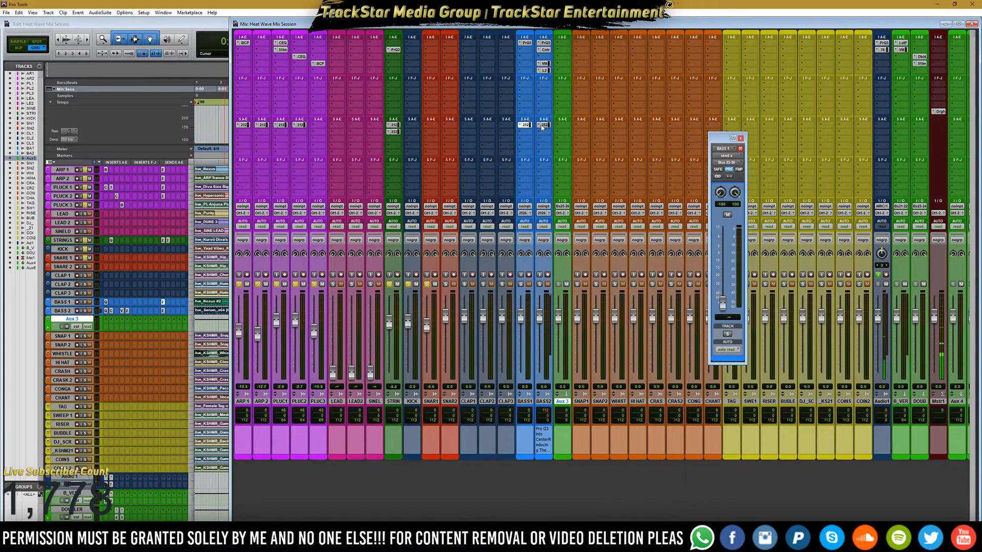
Step: Raise the BASS 2 send to about -6 dB and bring the BASS 1 send up to a similar level while auditioning the mix
left_click_drag(720, 263, 723, 255)
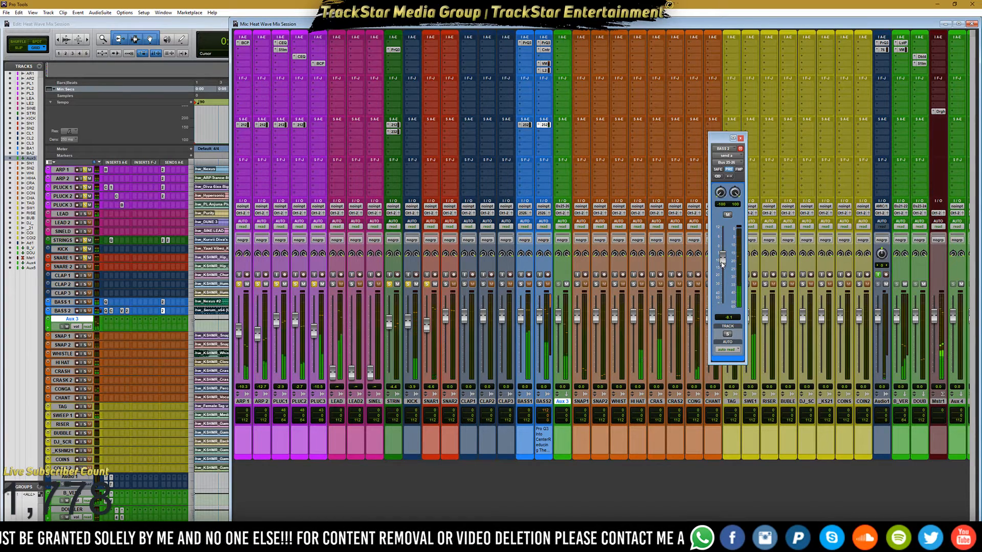
left_click_drag(721, 263, 722, 261)
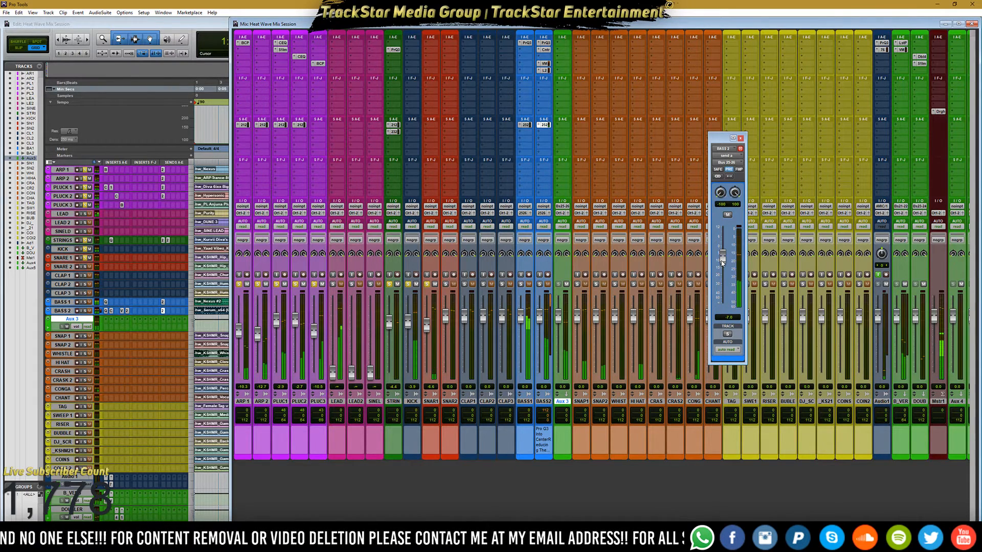
left_click_drag(722, 262, 723, 262)
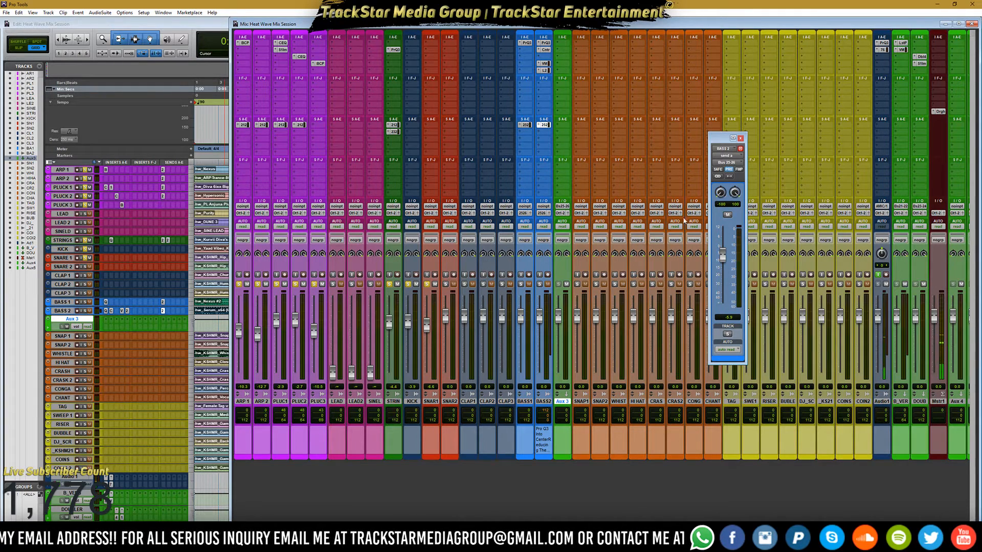
left_click(525, 126)
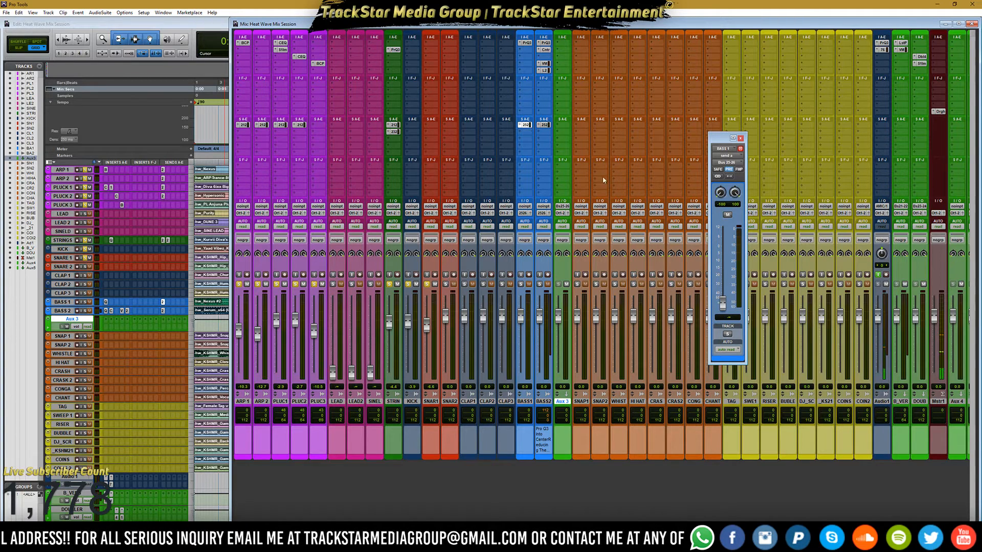
left_click_drag(722, 304, 728, 262)
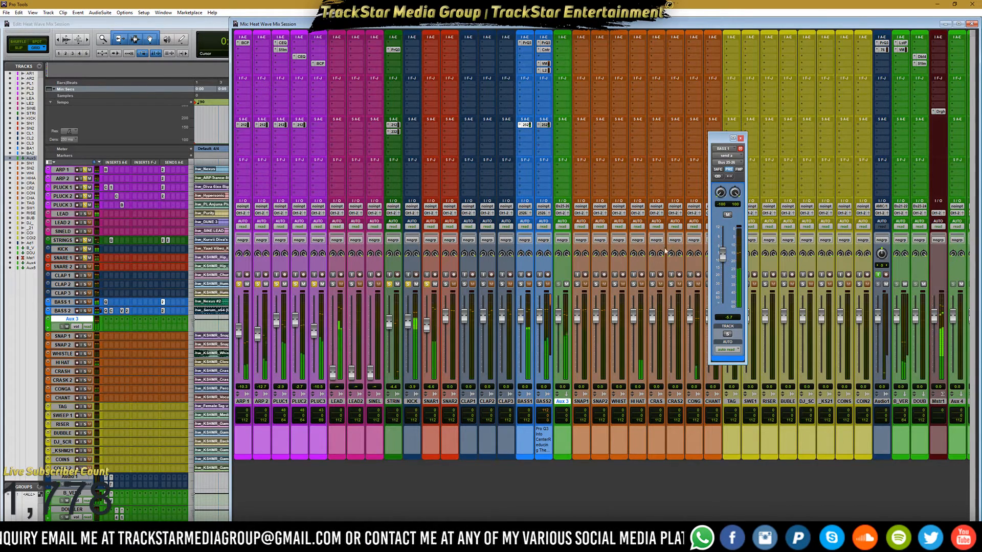
Step: Insert the stereo FabFilter Pro-C 2 compressor on the Aux 3 track
left_click(560, 76)
mouse_move(592, 83)
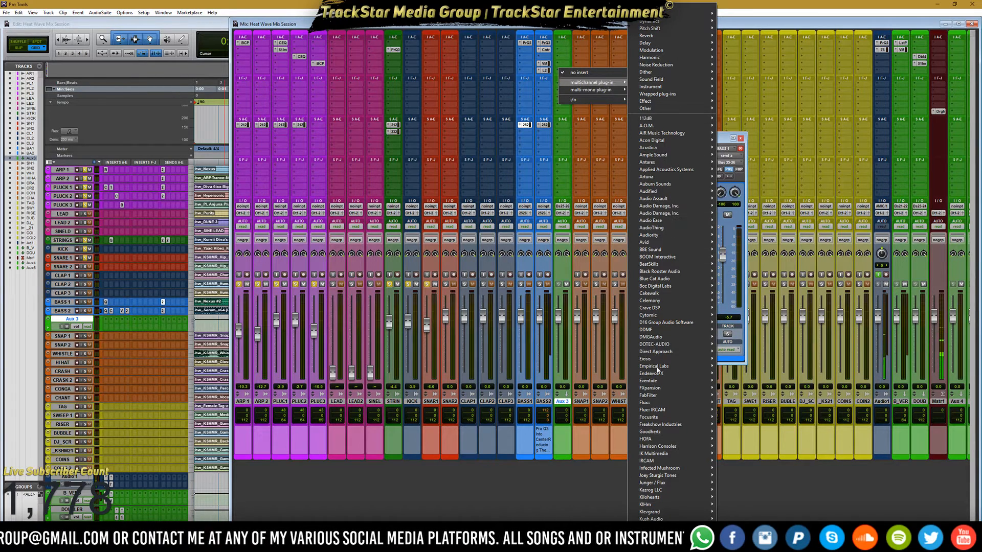
mouse_move(693, 397)
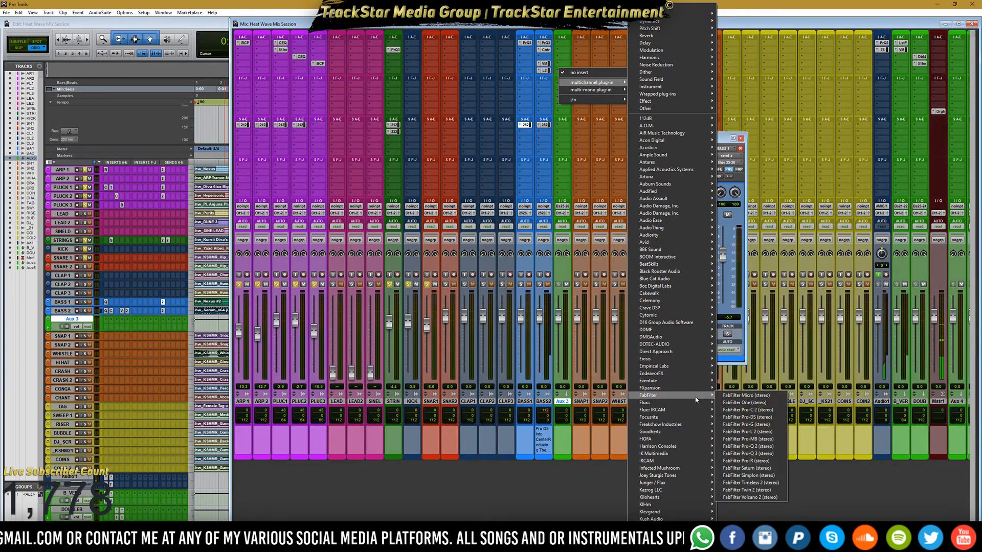
left_click(770, 410)
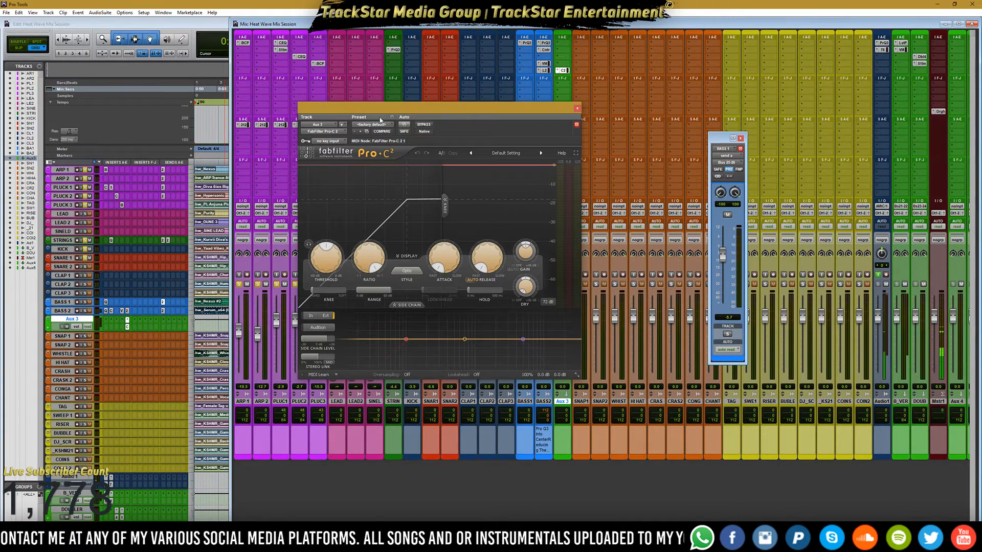
left_click_drag(405, 106, 455, 119)
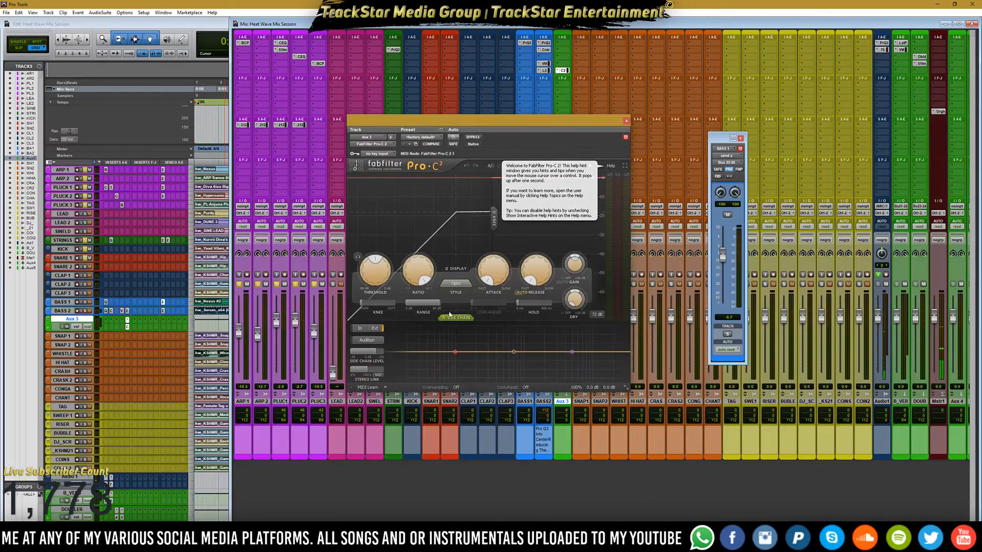
Step: Set the key input of the Aux 3 Pro-C 2 compressor to Bus 40 (Mono)
left_click(384, 155)
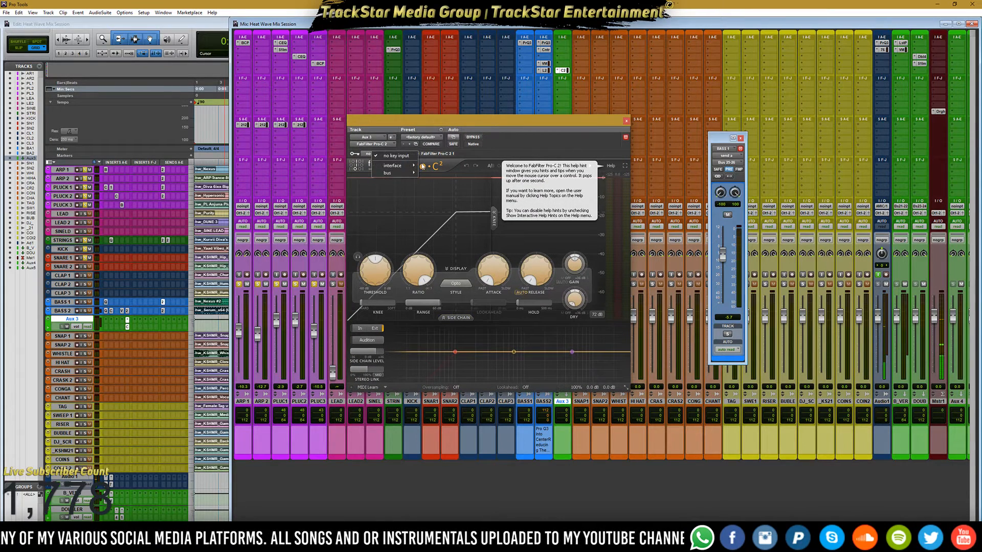
mouse_move(412, 173)
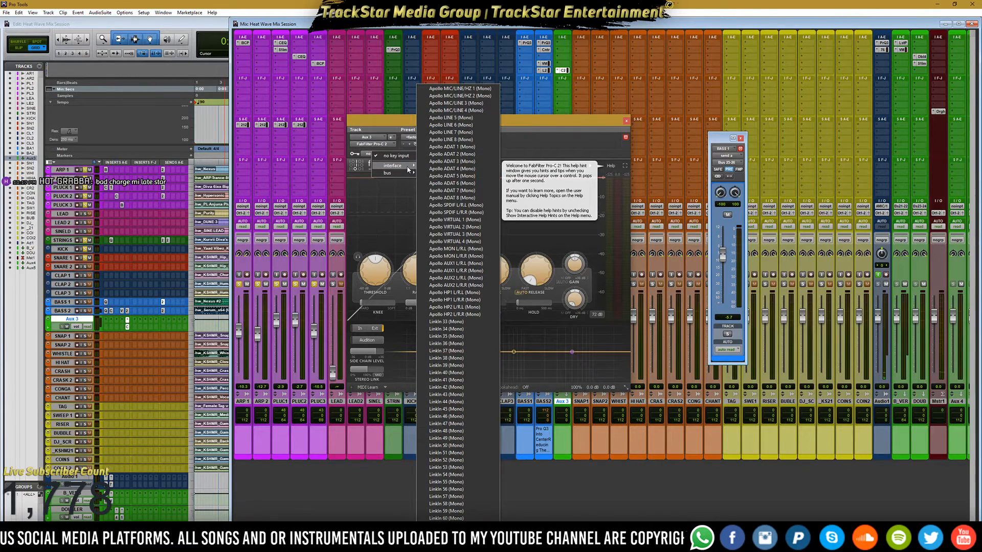
left_click(376, 118)
left_click_drag(377, 119, 760, 159)
left_click(763, 190)
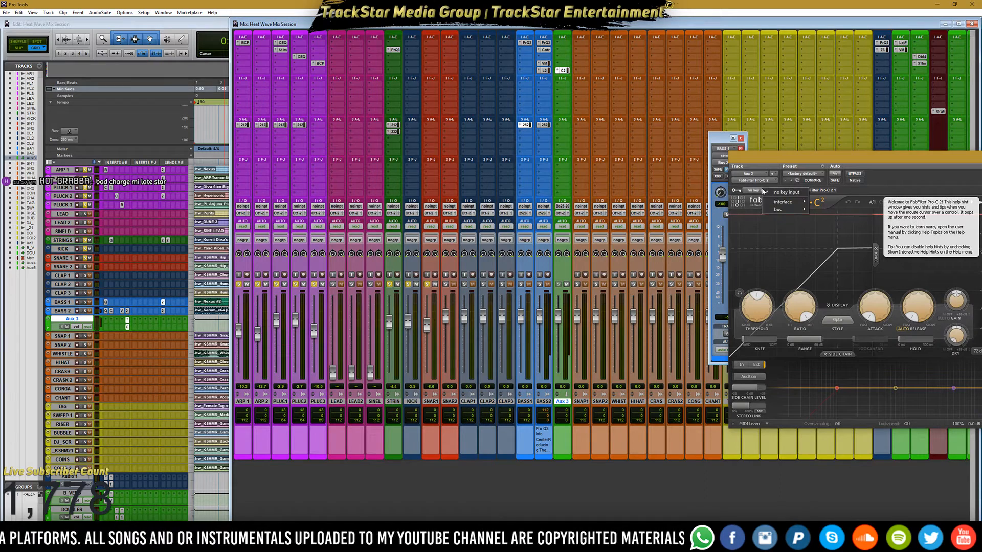
mouse_move(786, 211)
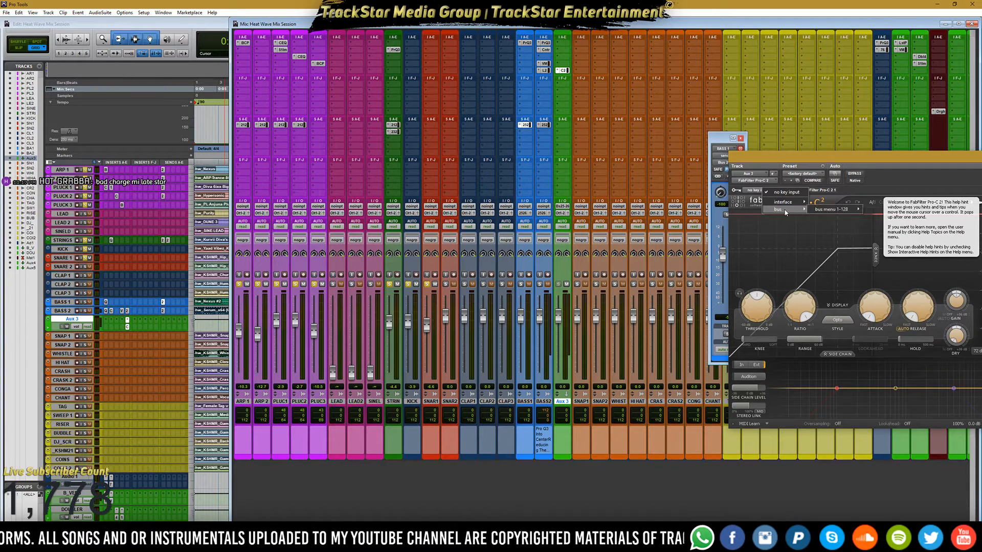
mouse_move(851, 210)
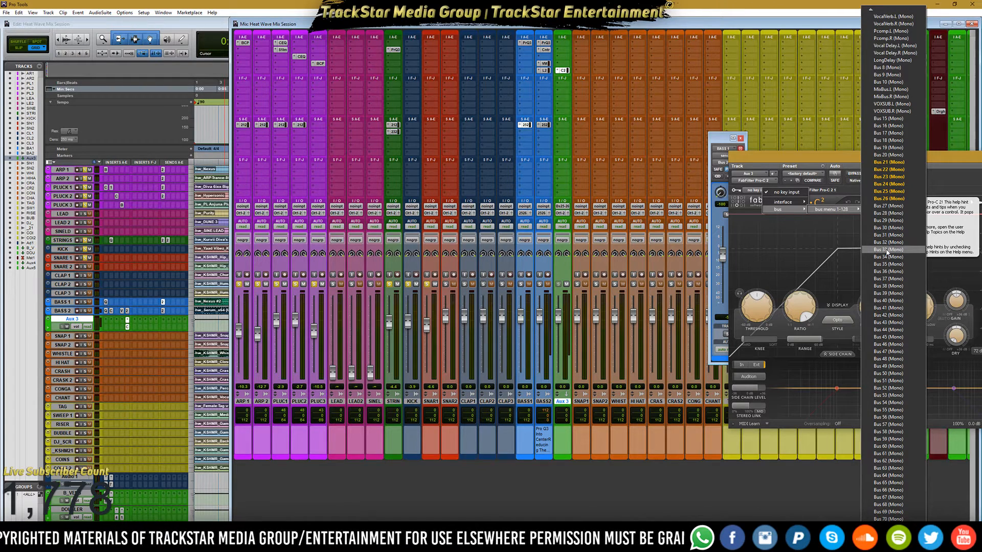
left_click(888, 301)
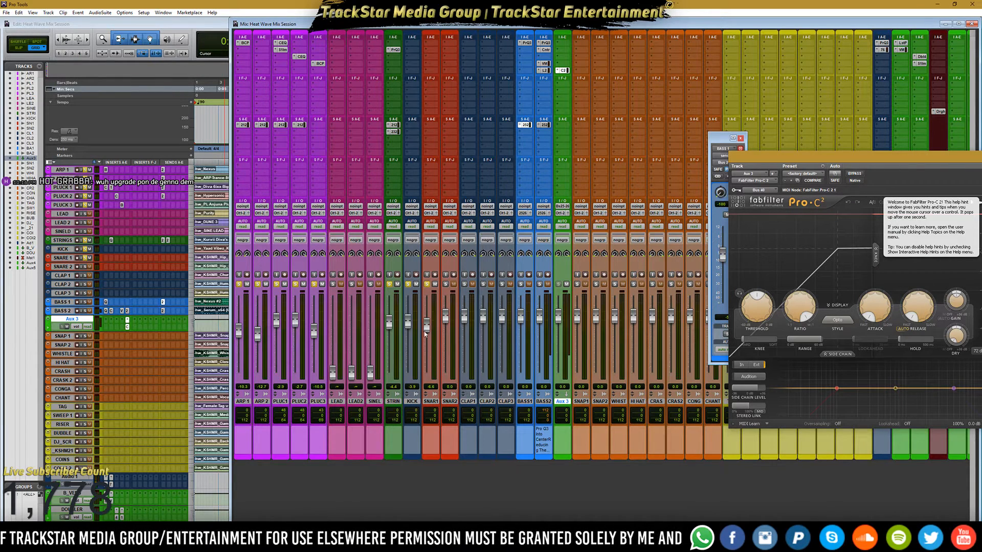
Step: Add a send to Bus 40 (Mono) on the KICK track and set its level to 0.0 dB
left_click(409, 155)
mouse_move(429, 172)
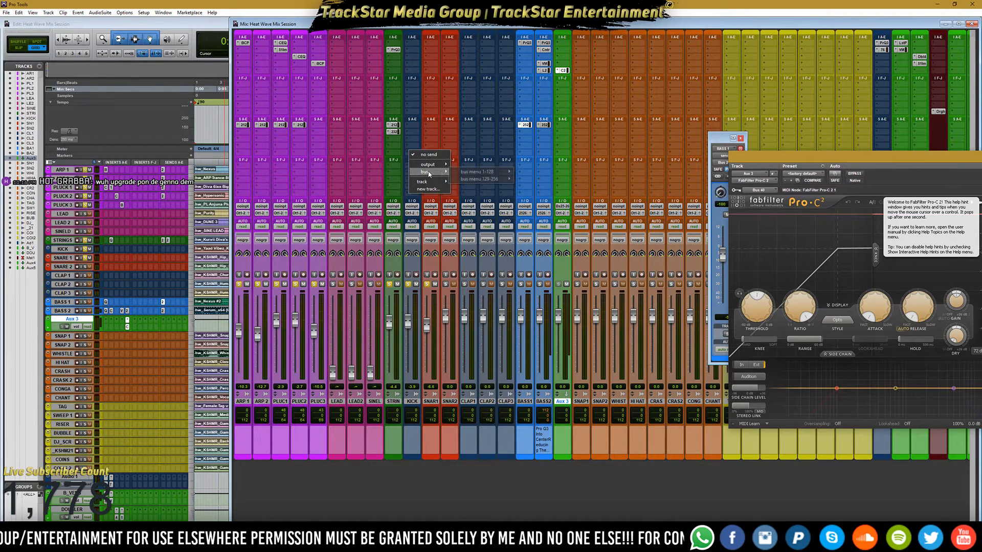
mouse_move(487, 180)
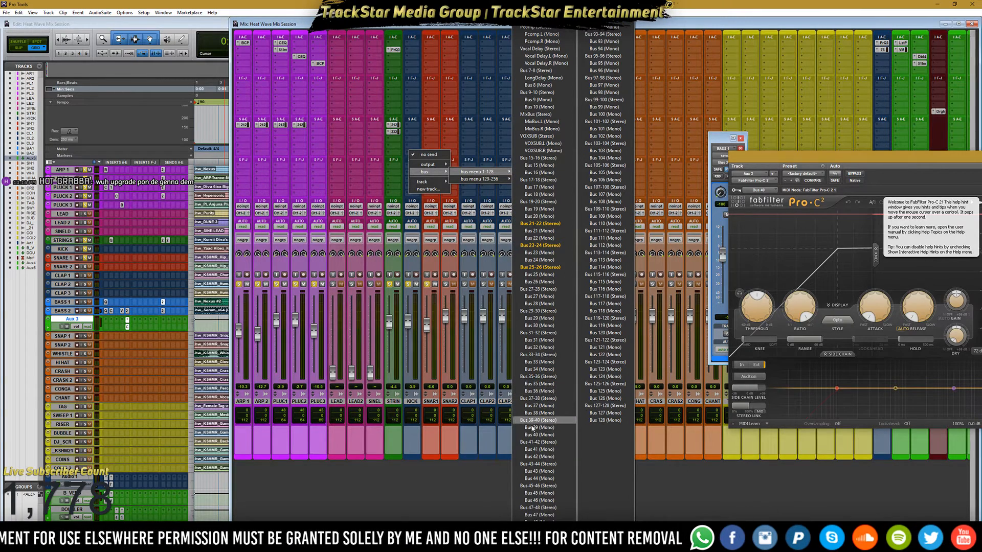
left_click(539, 435)
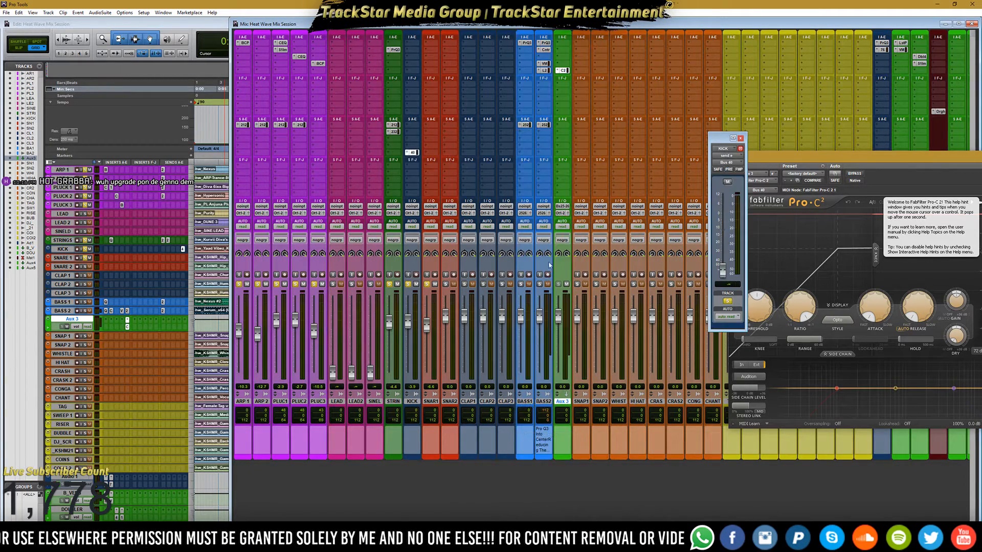
left_click(726, 271, "alt")
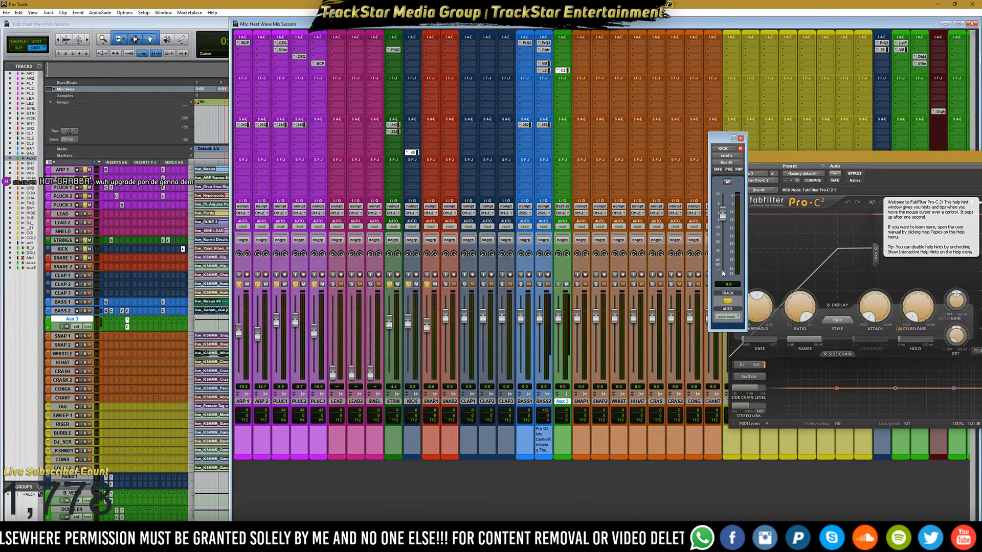
left_click_drag(718, 137, 414, 297)
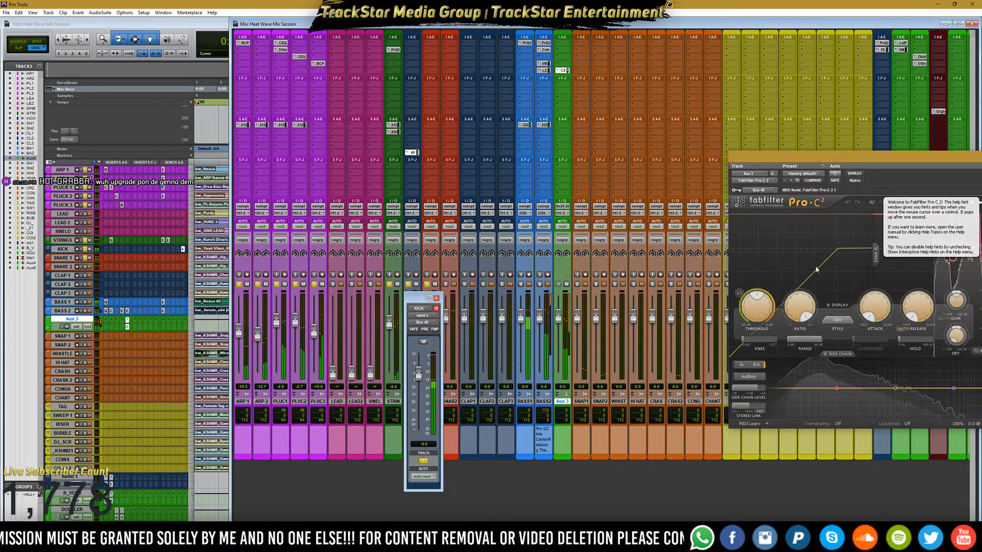
Step: Set the Pro-C 2 side chain level to +7 dB, then close the compressor and KICK send windows
left_click_drag(835, 158, 575, 133)
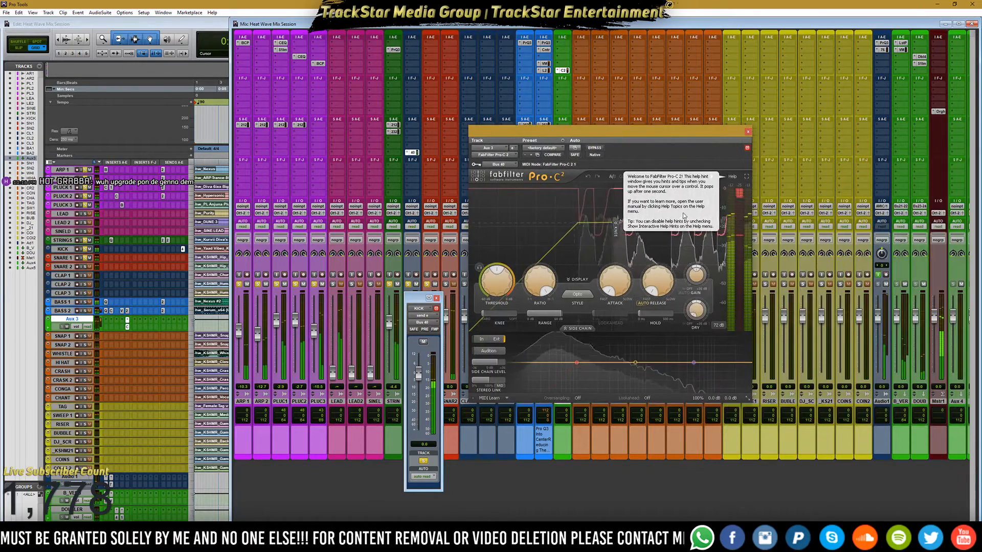
key("space")
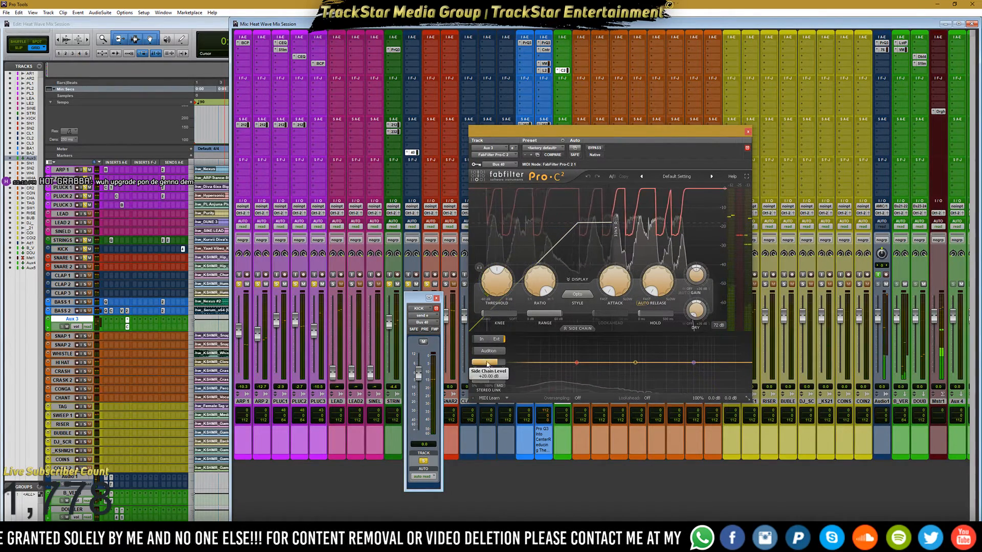
double_click(489, 362)
type("6")
key("Return")
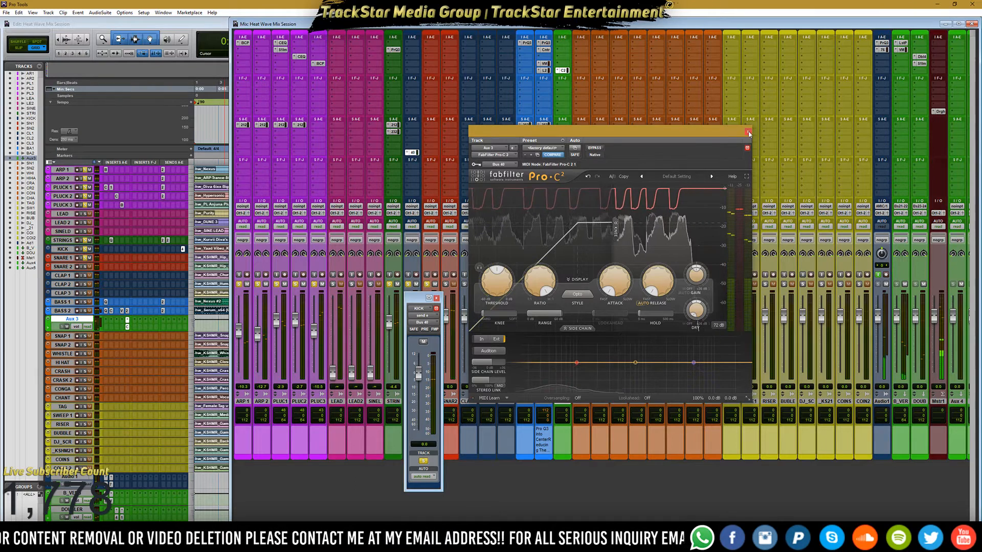
double_click(488, 364)
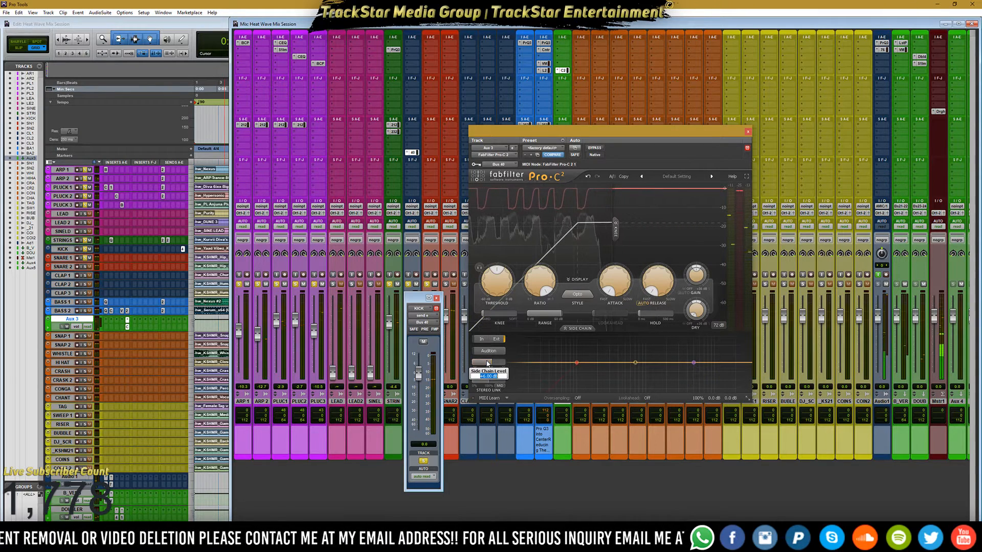
type("7")
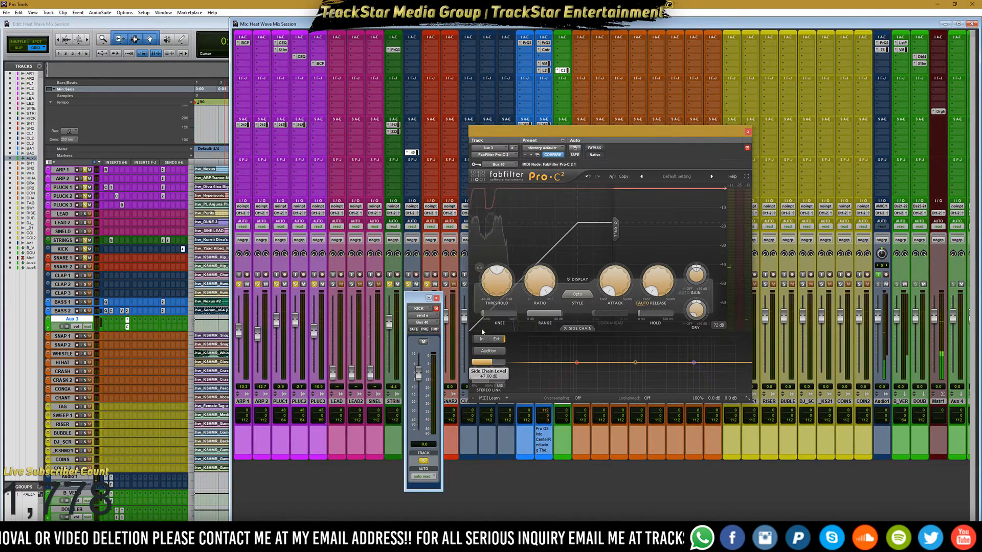
left_click(747, 131)
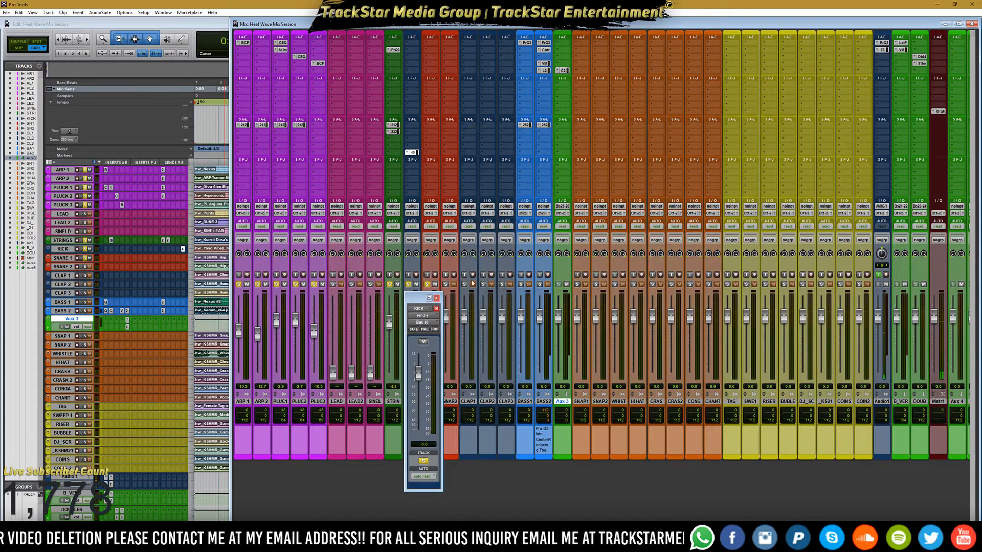
left_click(436, 298)
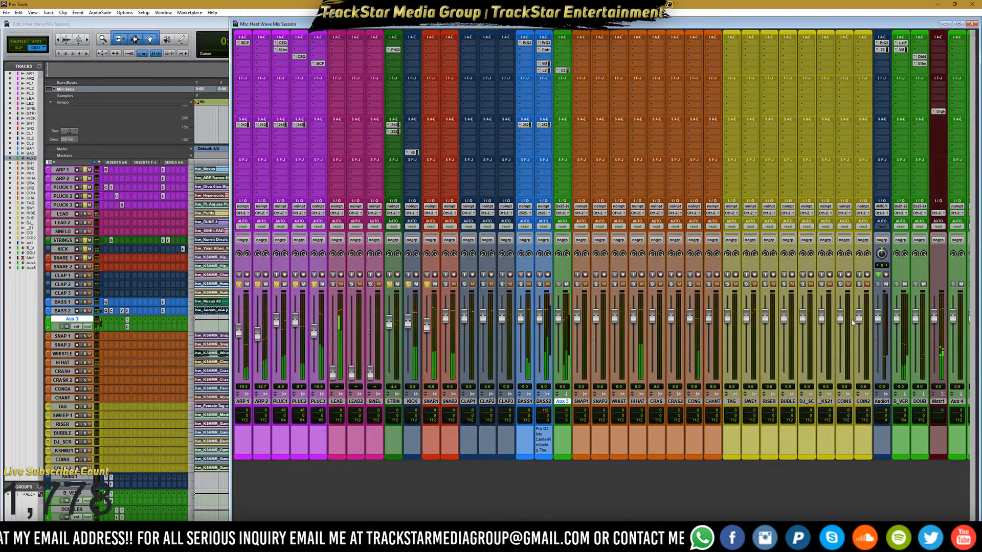
Step: Check the mix level on the Master 1 track's Dorrough loudness meter
left_click(938, 111)
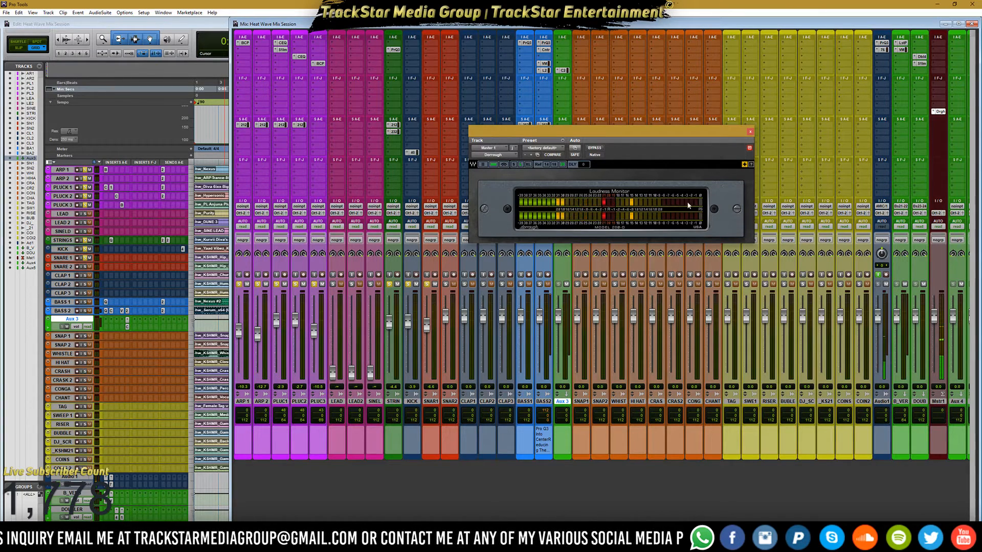
left_click(750, 133)
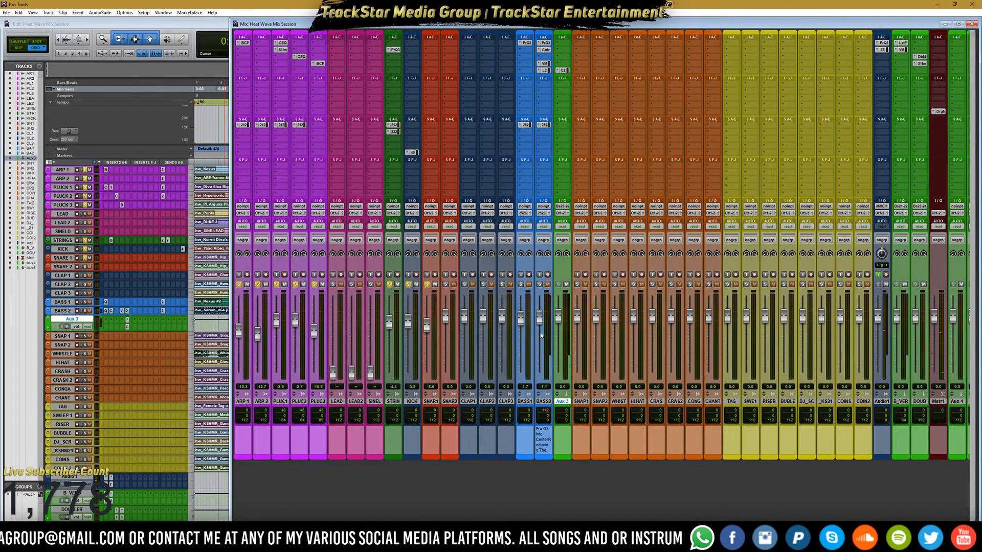
Step: Lower the BASS 1 track fader to about -2.5 dB and trim its Bus 25-26 send slightly during playback
key("space")
left_click_drag(519, 317, 520, 318)
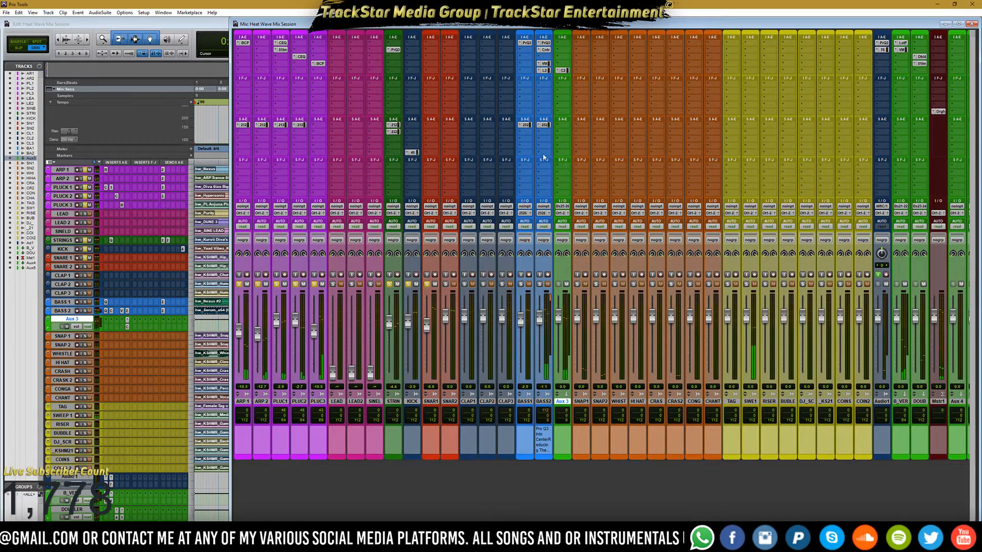
left_click(525, 125)
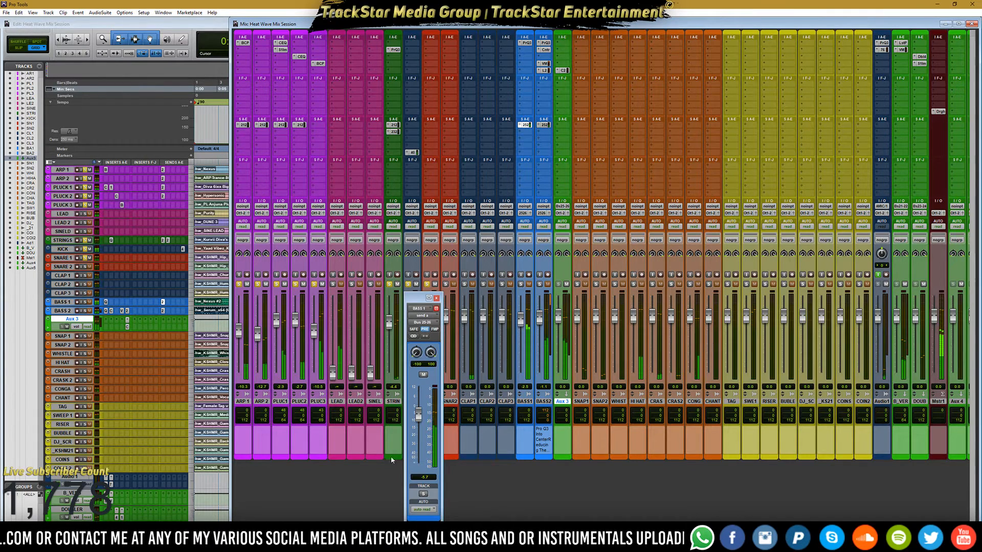
left_click_drag(420, 419, 420, 420)
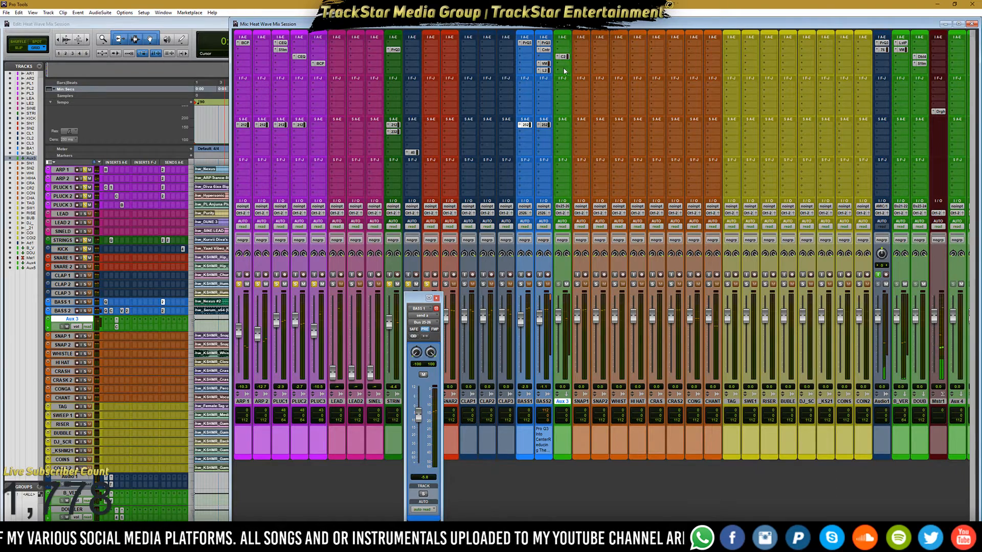
Step: Place a FabFilter Pro-Q 3 with the Master Filter settings below Pro-C 2 on the Aux 3 track and open it
left_click(562, 67)
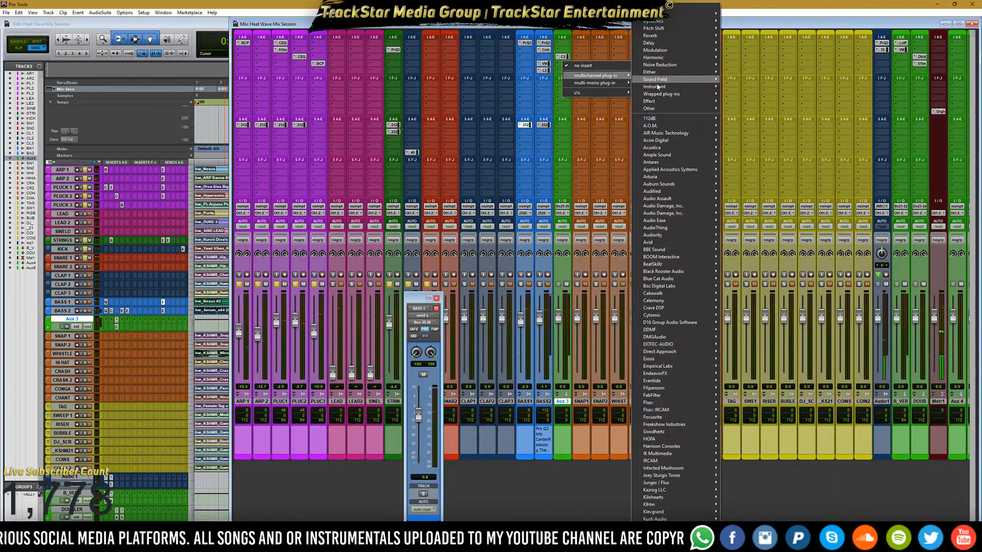
left_click(538, 49)
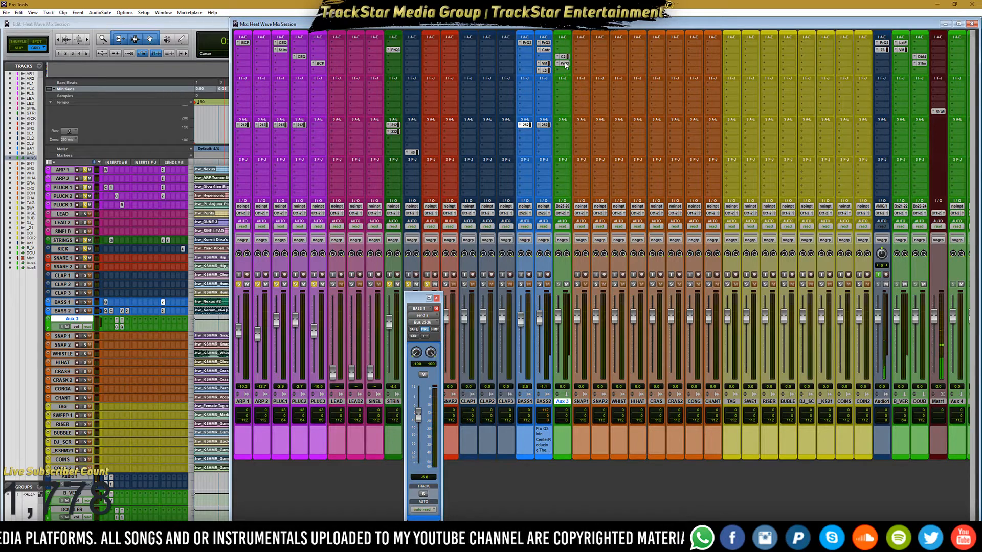
left_click(564, 64)
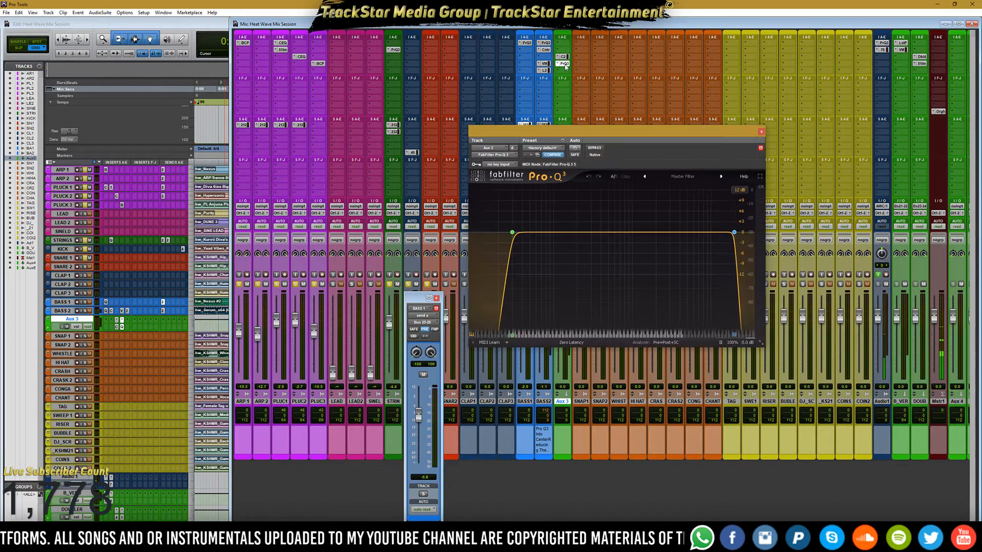
Step: Move the Pro-Q 3 window aside, then close it and the BASS 1 send window
left_click_drag(655, 134, 848, 101)
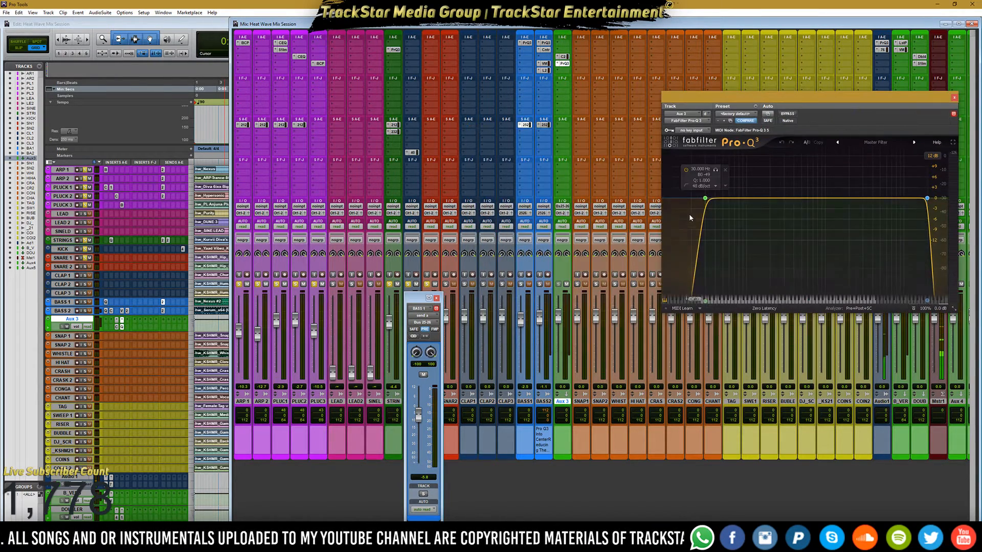
left_click(954, 98)
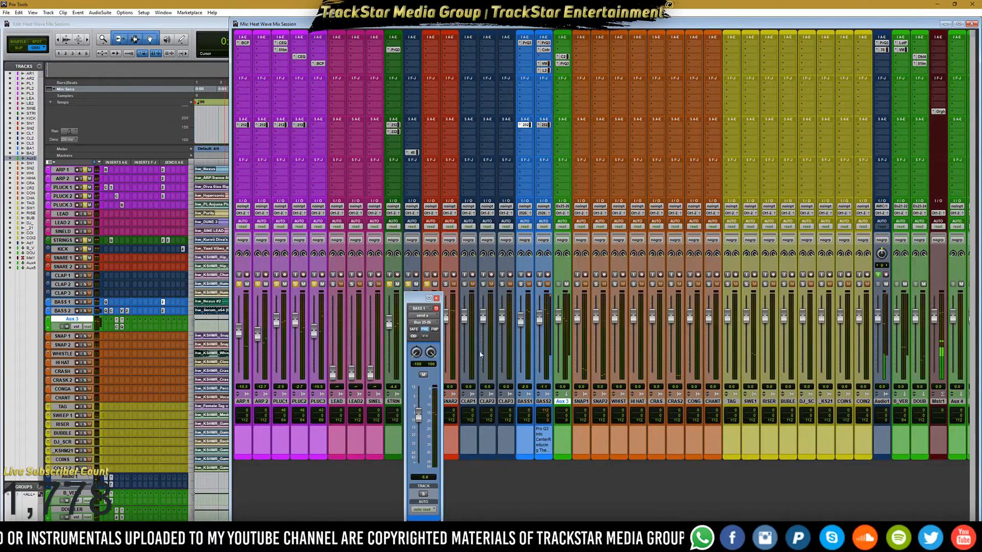
left_click(437, 298)
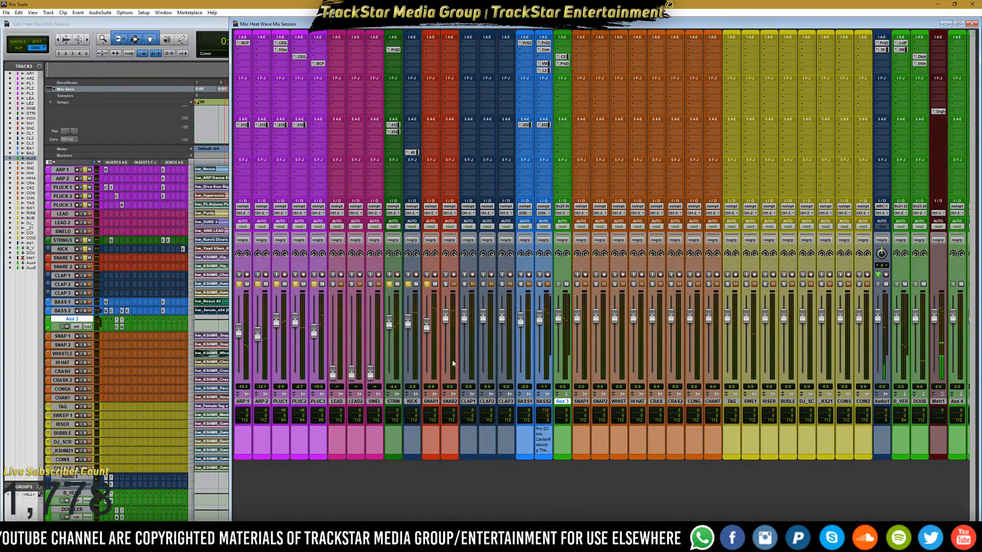
Step: Balance the snares and kick during playback, with the SNARE 2 fader at about -9.8 dB and the KICK fader at about -3.4 dB
left_click_drag(445, 317, 448, 330)
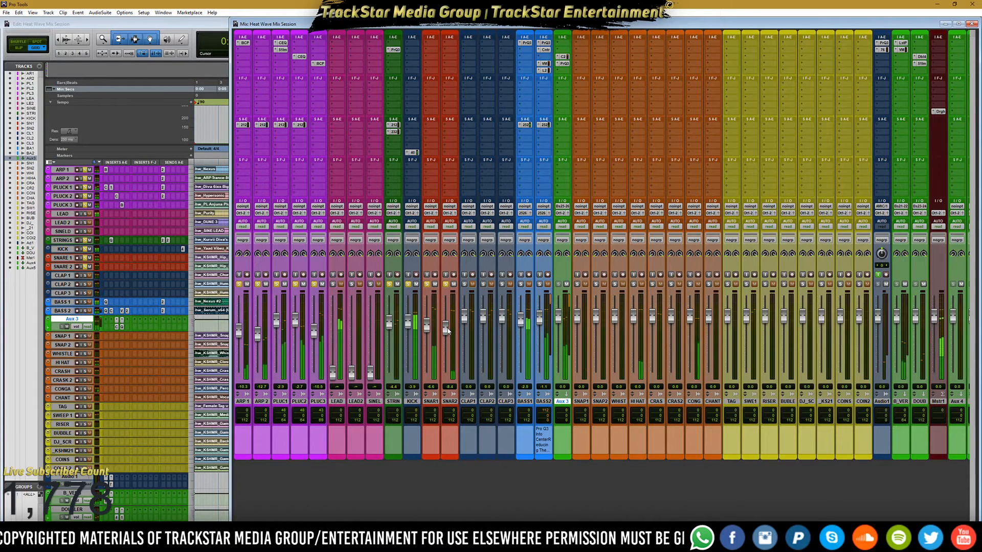
mouse_move(448, 331)
left_mouse_down()
mouse_move(450, 344)
mouse_move(448, 334)
left_mouse_up()
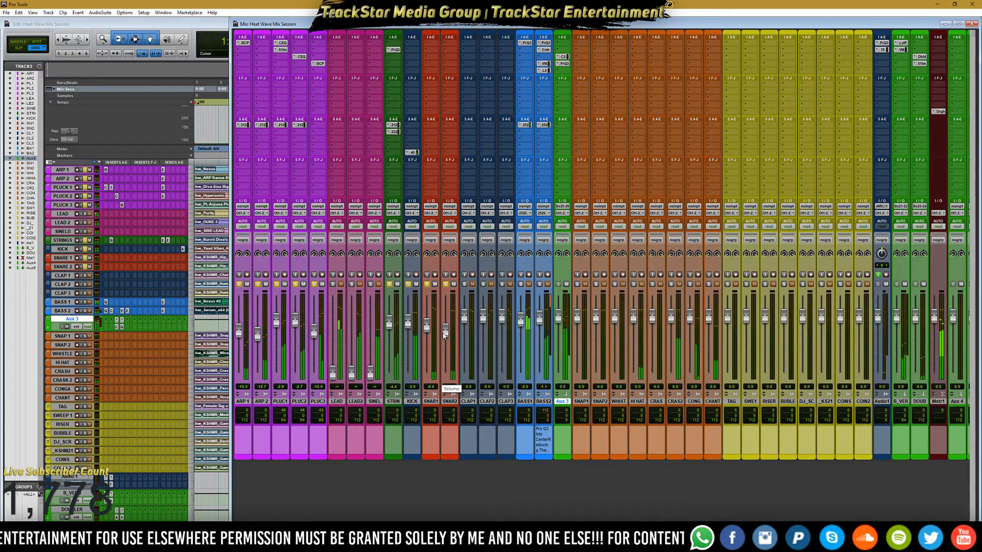
left_click_drag(446, 332, 448, 329)
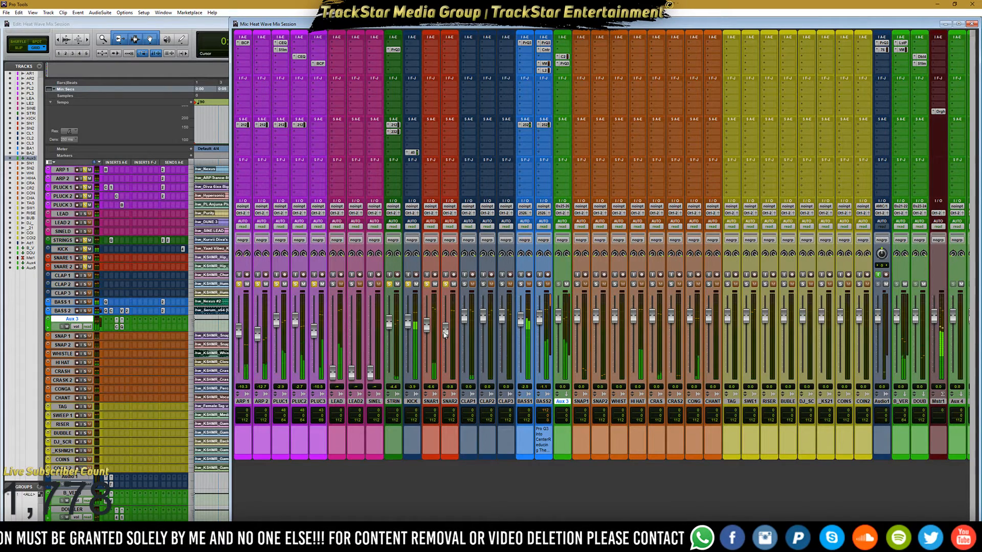
left_click_drag(429, 331, 431, 316)
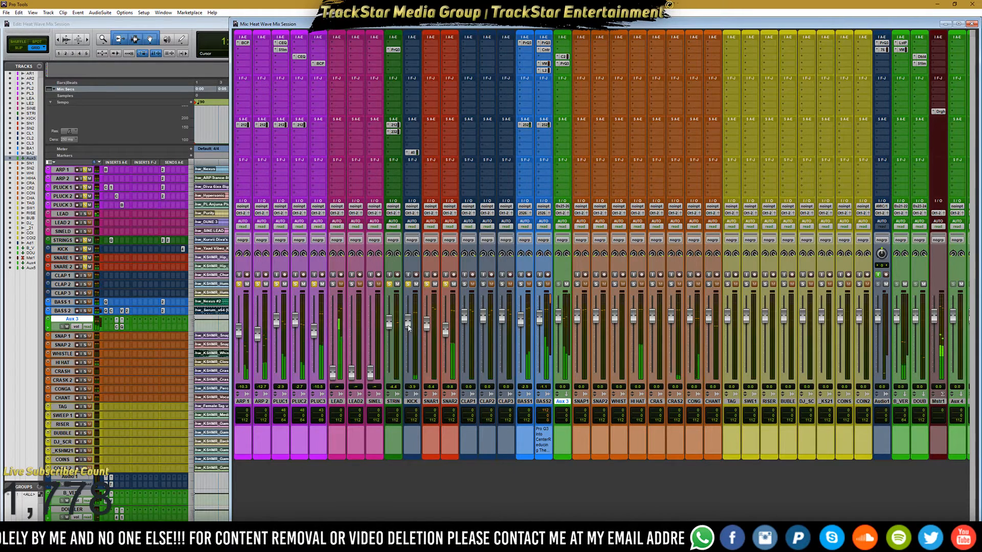
left_click_drag(408, 321, 409, 318)
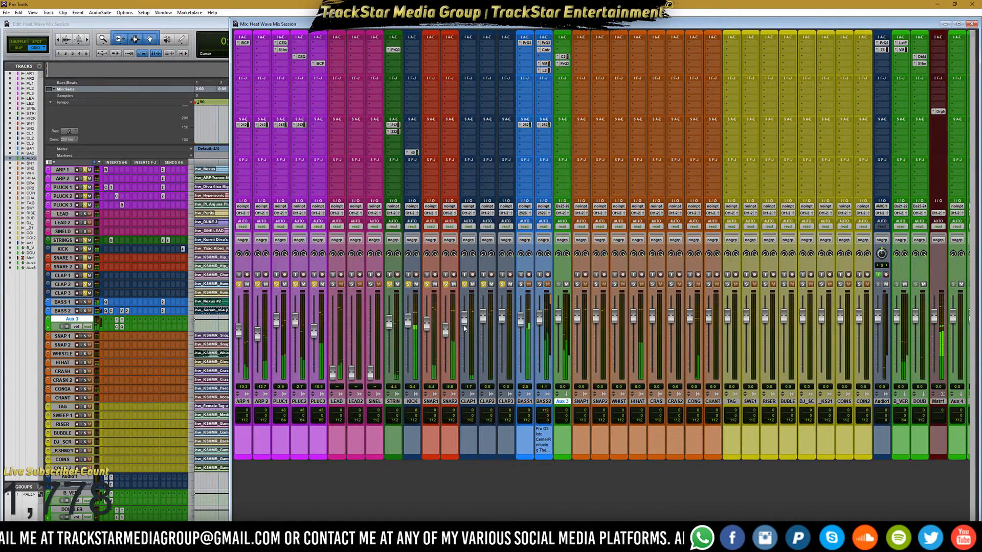
Step: Lower the CLAP 2 and CLAP 3 faders, bringing CLAP 2 to about -16.3 dB
left_click_drag(484, 335, 489, 392)
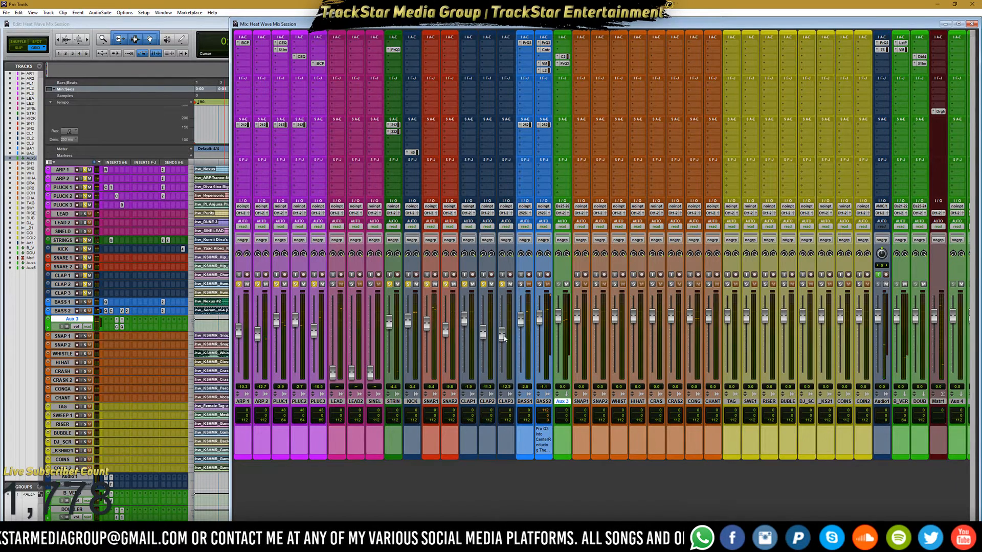
key("space")
mouse_move(505, 339)
left_mouse_down()
mouse_move(483, 343)
mouse_move(502, 339)
left_mouse_up()
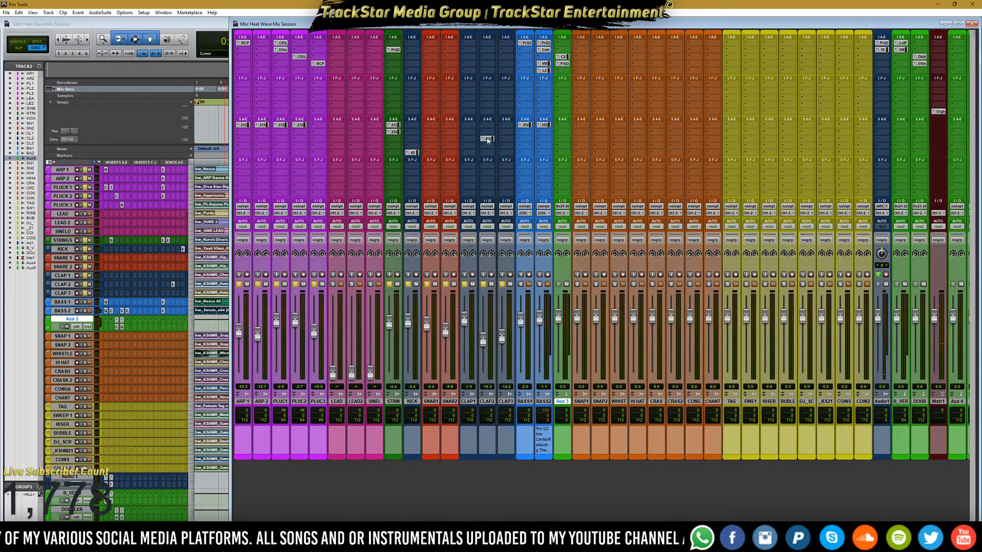
Step: Set the Bus 21-22 send on CLAP 2 to -9.7 dB, matched on CLAP 3, and lower the CLAP 3 fader to about -17.3 dB
left_click(488, 139)
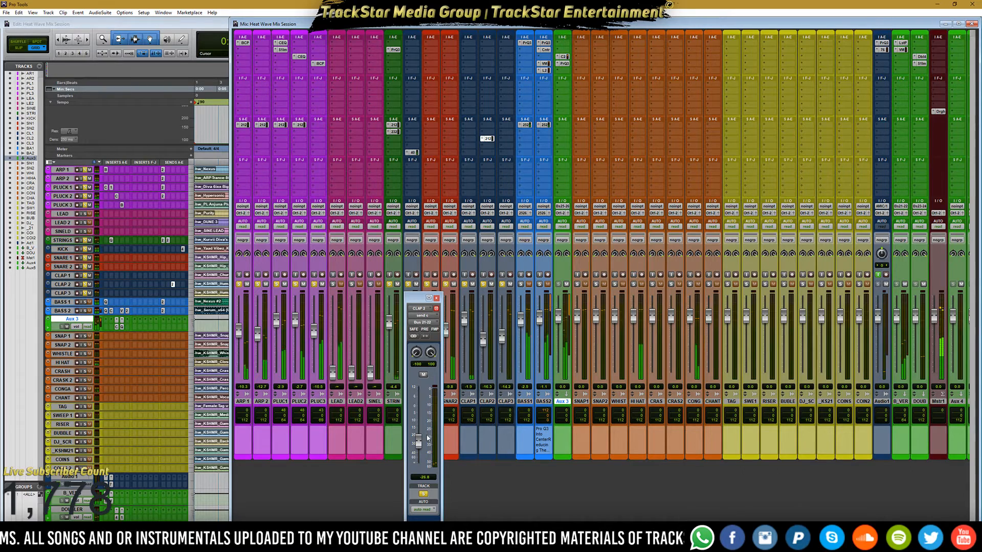
mouse_move(418, 432)
left_mouse_down()
mouse_move(418, 407)
mouse_move(423, 421)
left_mouse_up()
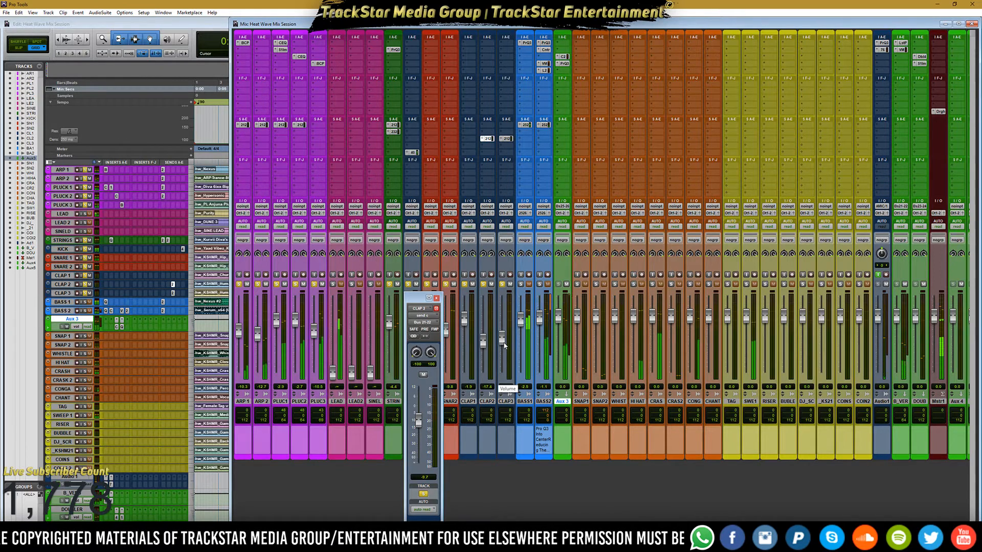
left_click_drag(505, 346, 504, 348)
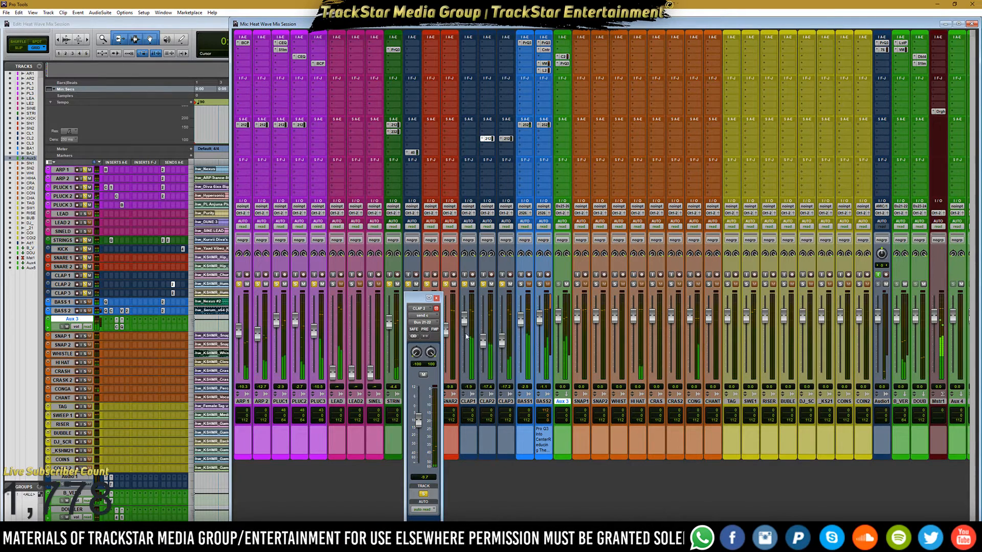
left_click(437, 298)
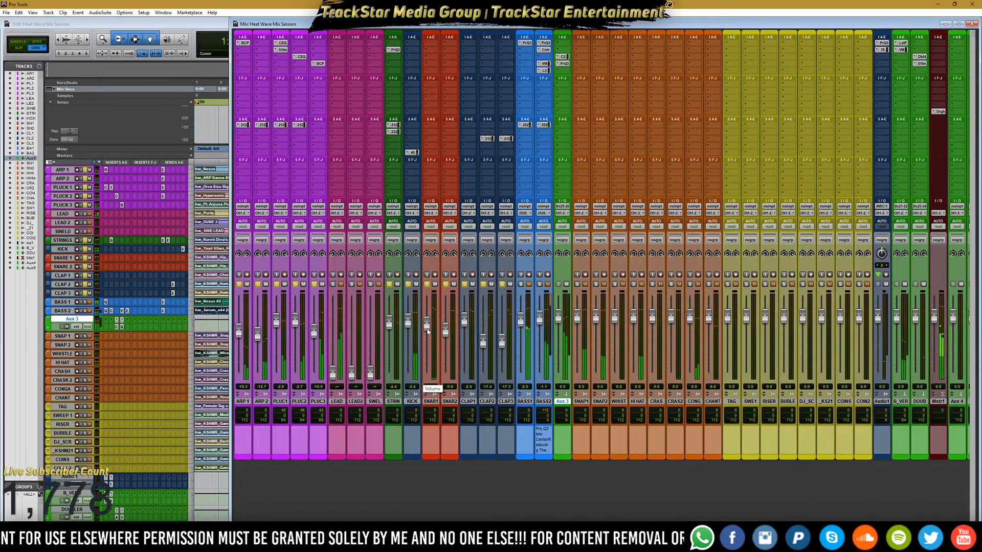
Step: Fine-tune the SNARE 1 fader and lower the CLAP 1 fader to about -3.1 dB during playback
left_click_drag(427, 326, 428, 324)
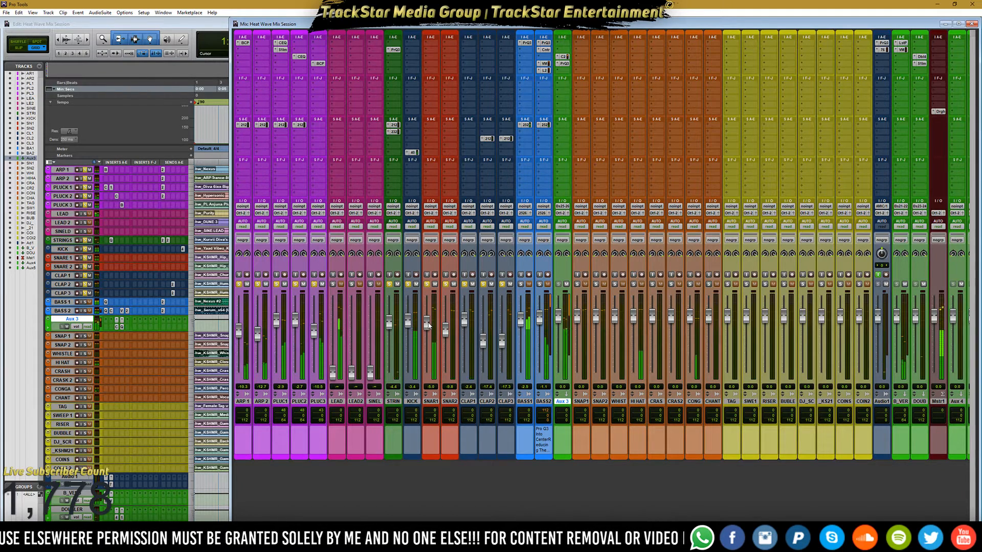
left_click_drag(427, 328, 429, 325)
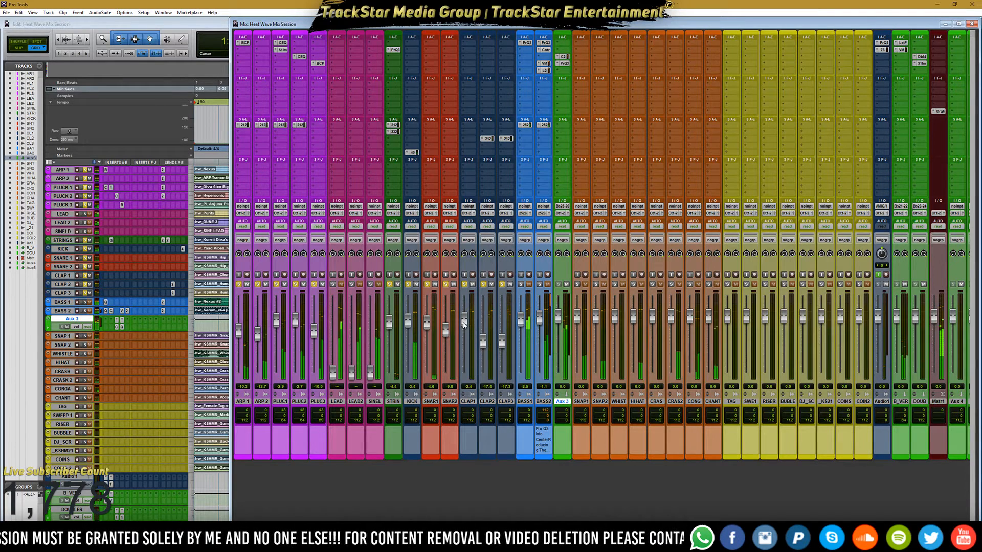
left_click_drag(465, 321, 464, 336)
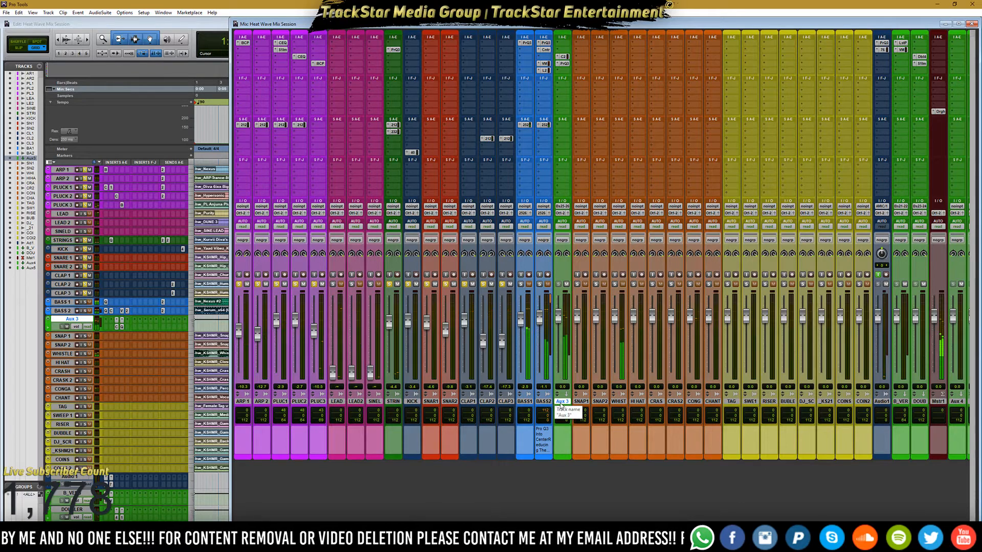
Step: Rename the Aux 3 track as BASS
double_click(561, 403)
type("BAS")
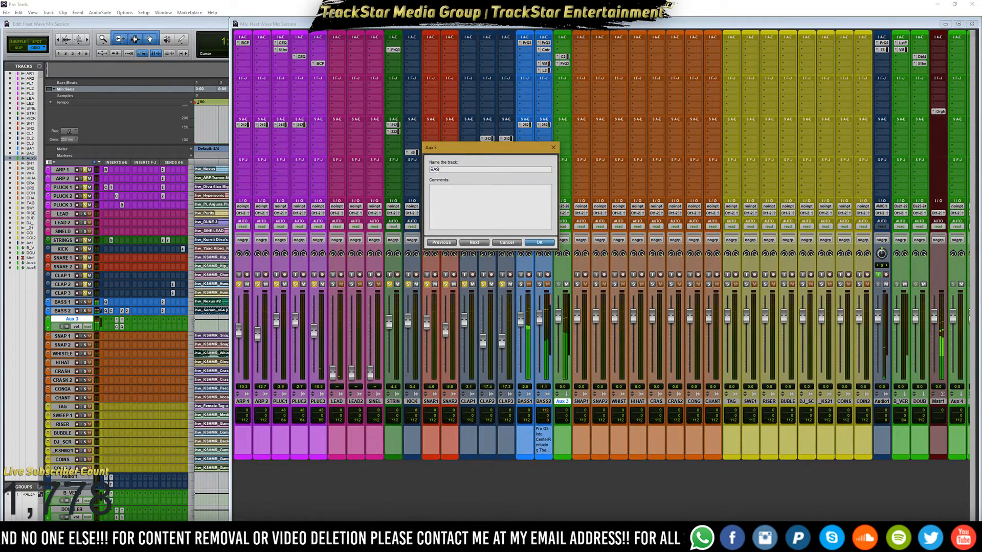
type("S")
key("Return")
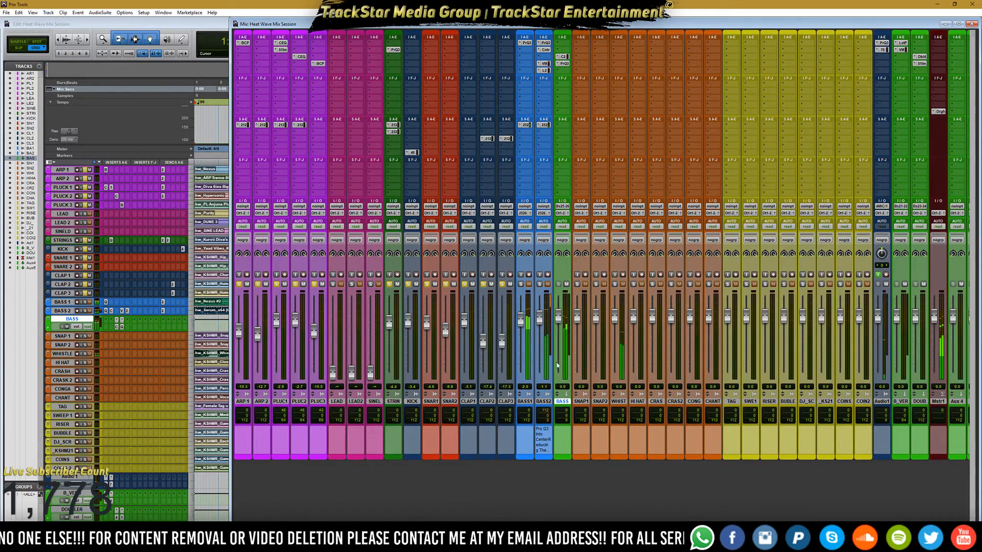
Step: Create a Mix/Edit group named CLAP from CLAP 1, CLAP 2 and CLAP 3, and lower the grouped faders slightly
left_click(469, 402)
left_click(512, 402, "shift")
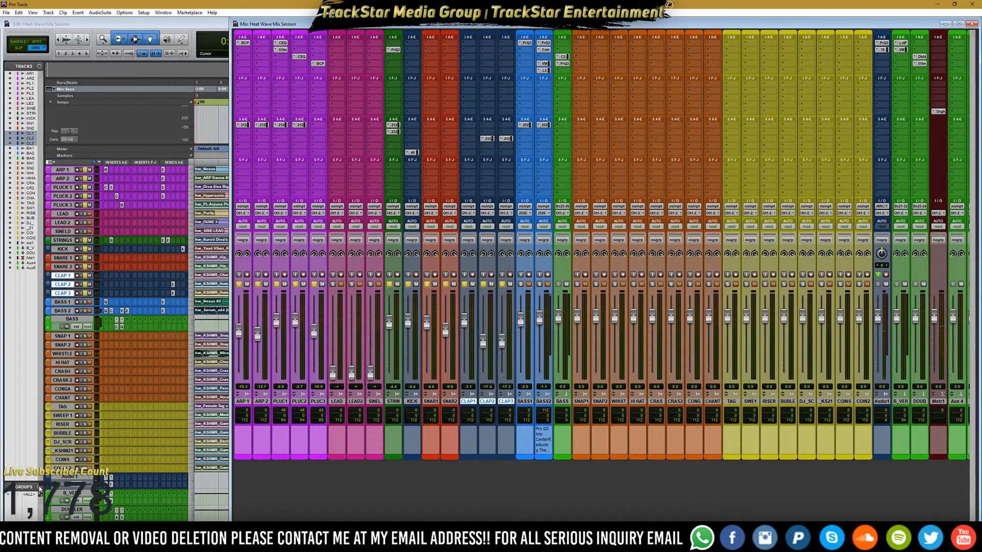
key("ctrl+equal")
key("ctrl+g")
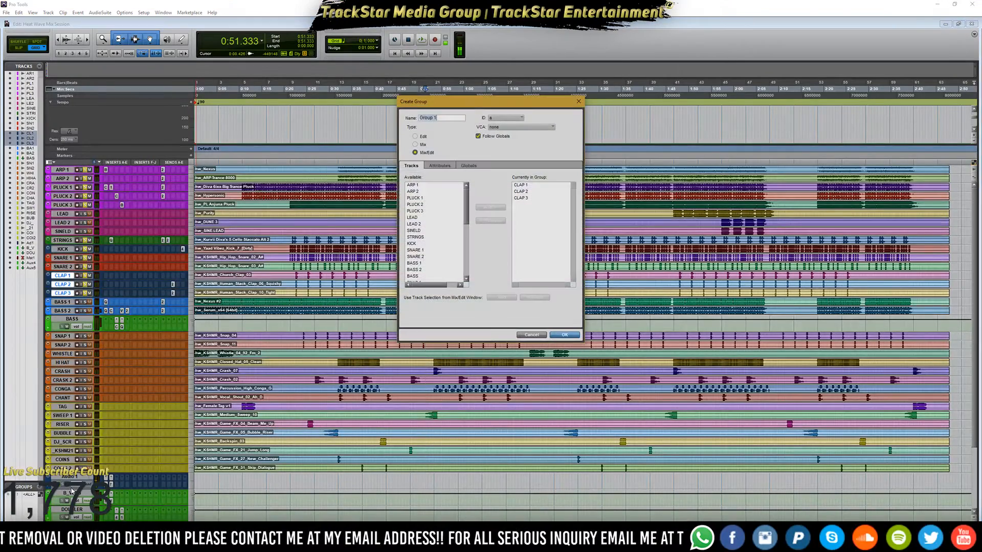
type("CLAP")
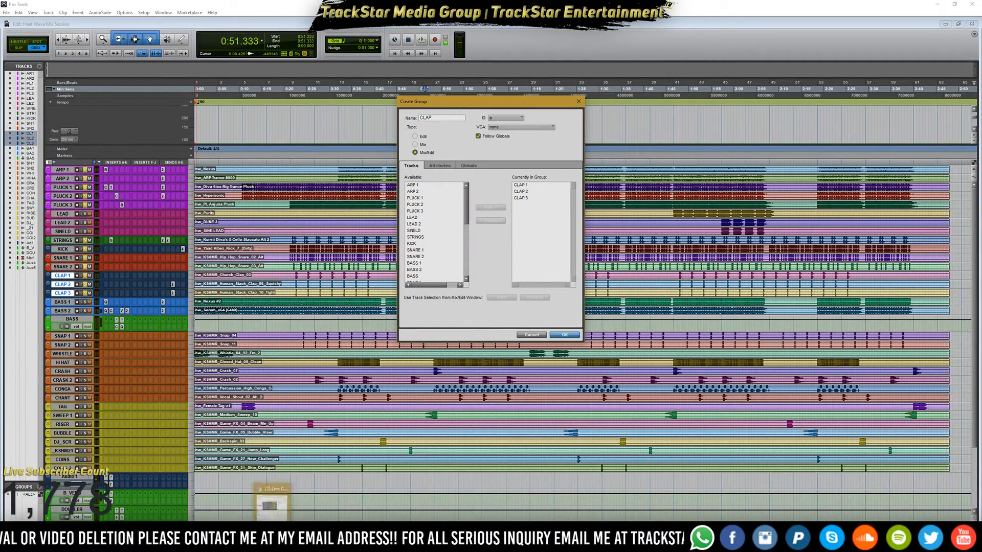
key("Return")
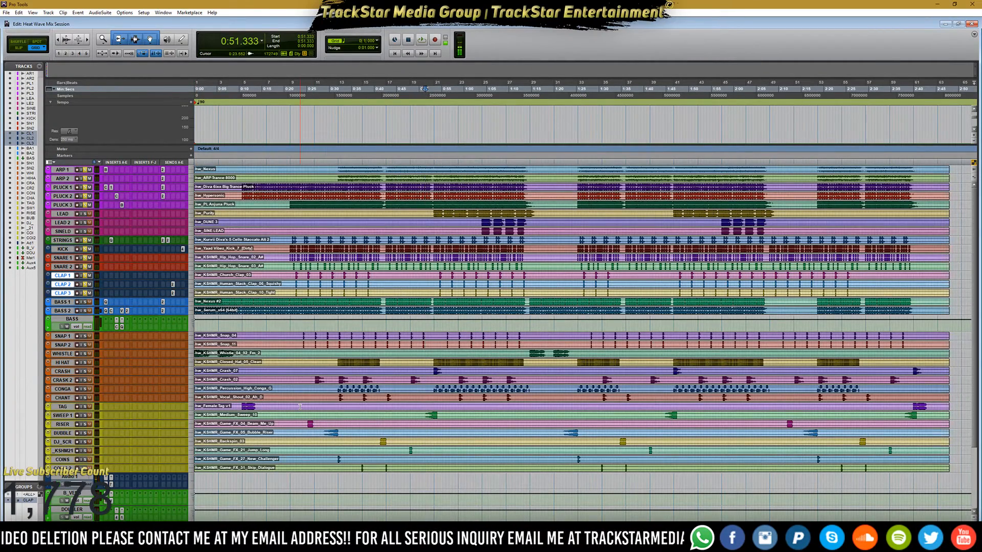
key("ctrl+equal")
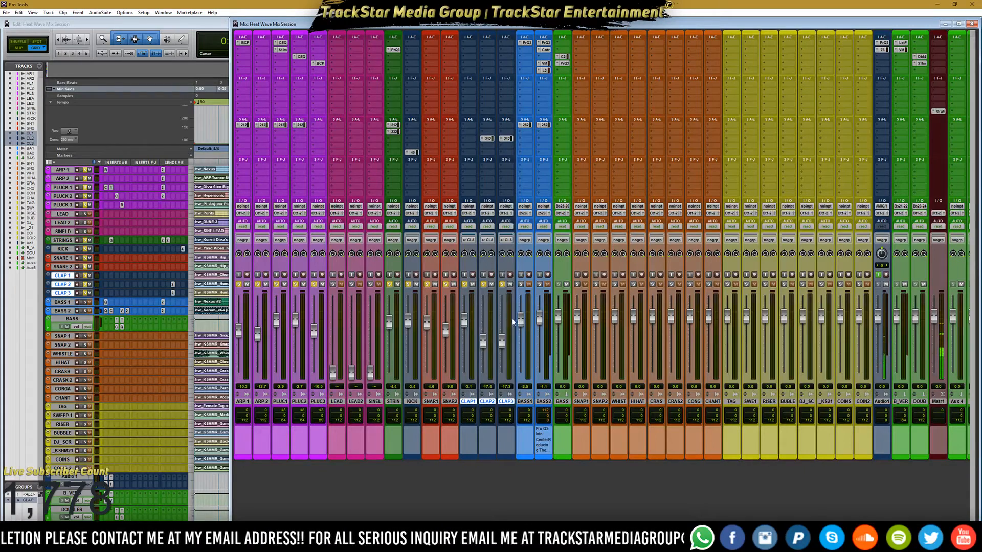
left_click_drag(483, 345, 486, 347)
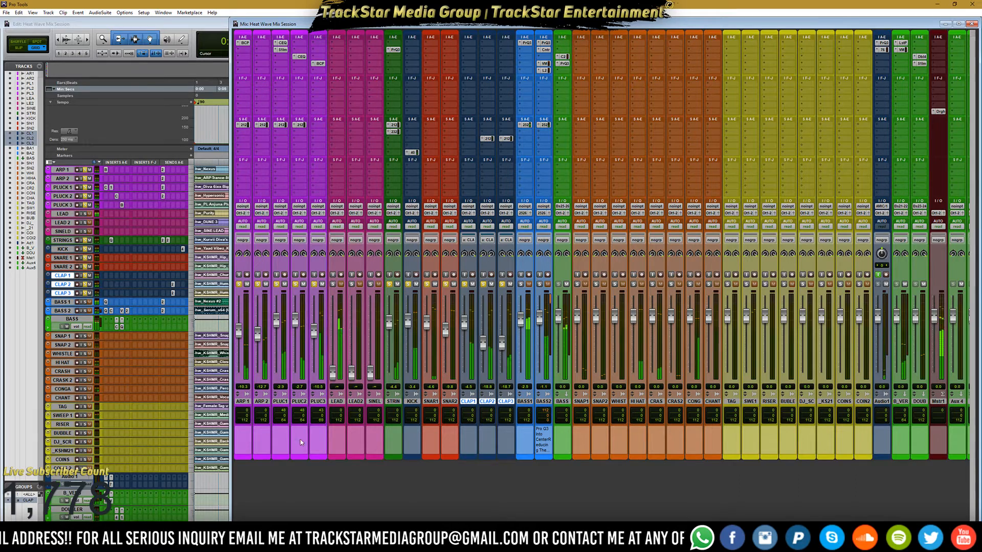
Step: Create a Mix/Edit group named PLUCK from ARP 1, ARP 2, PLUCK 1, PLUCK 2 and PLUCK 3
left_click(318, 402)
left_click(243, 402, "shift")
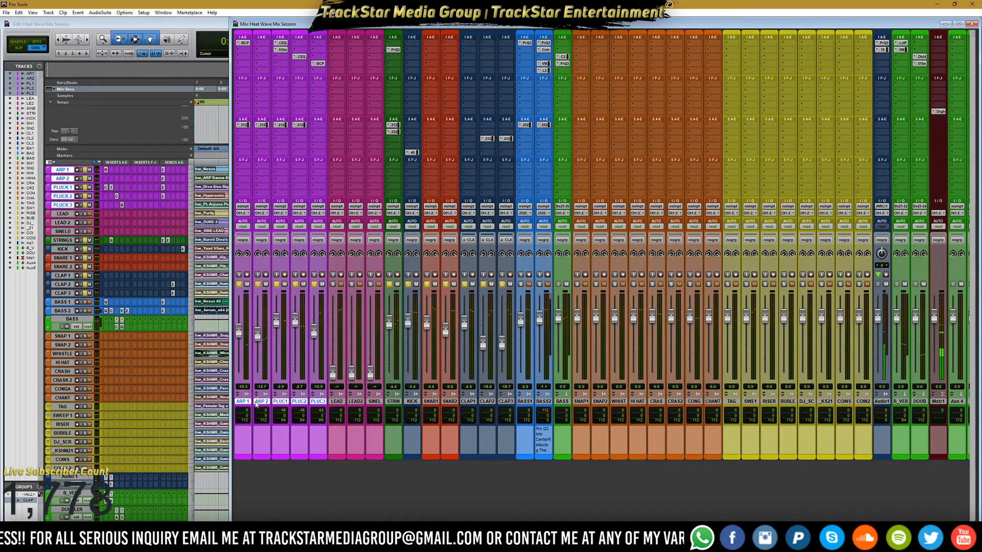
key("ctrl+equal")
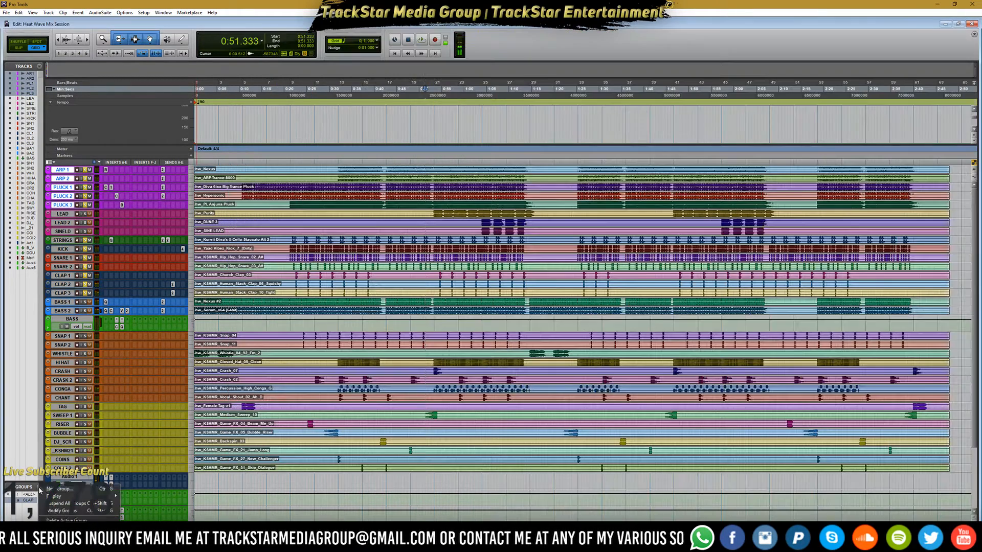
key("ctrl+g")
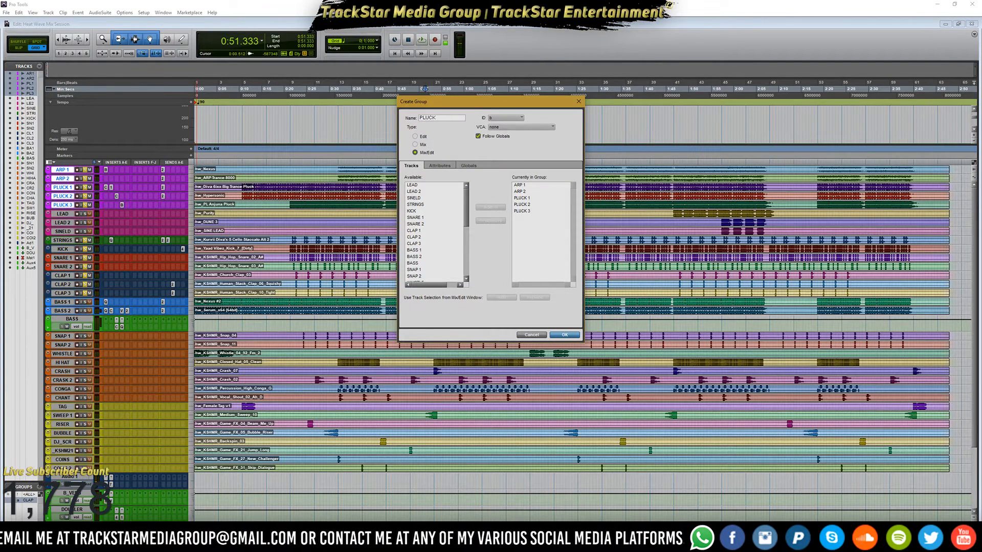
key("Return")
key("ctrl+equal")
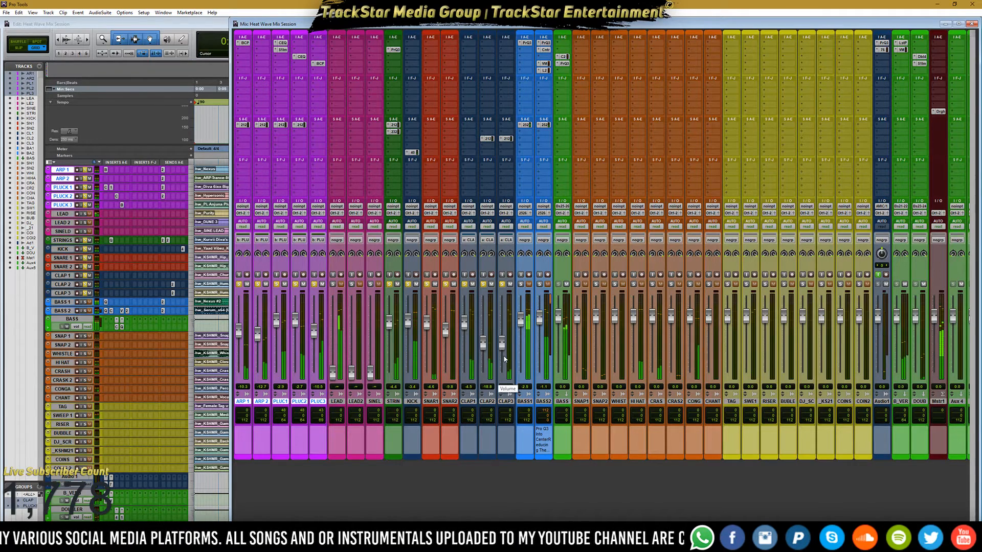
Step: Raise the CLAP group faders slightly and lower the CLAP 1 send on Bus 21-22 to about -16.5 dB
left_click_drag(485, 345, 486, 341)
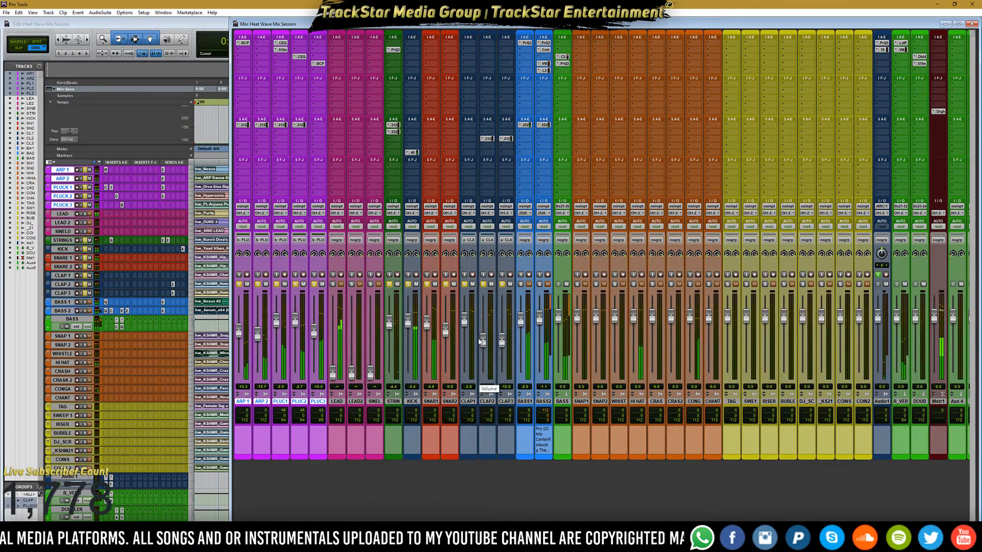
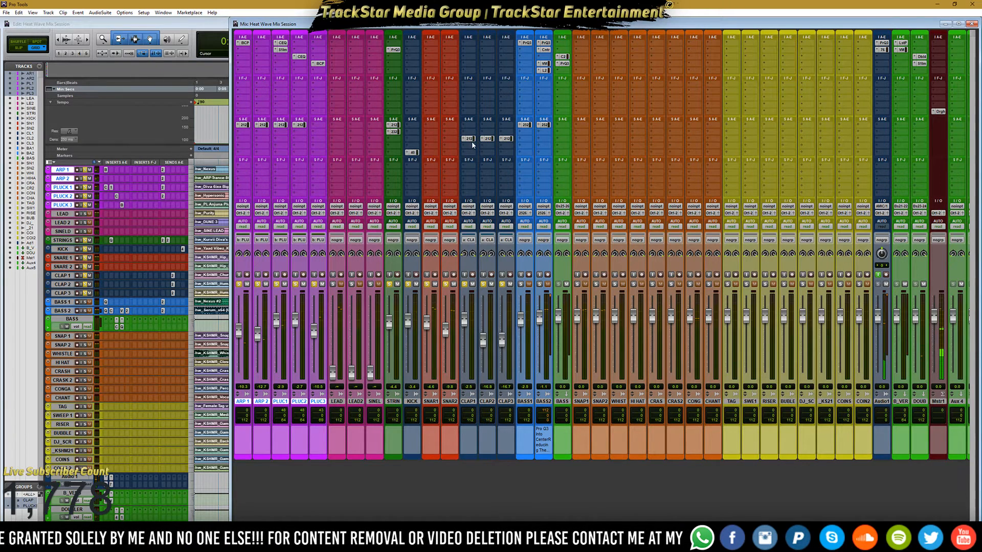
left_click(470, 141)
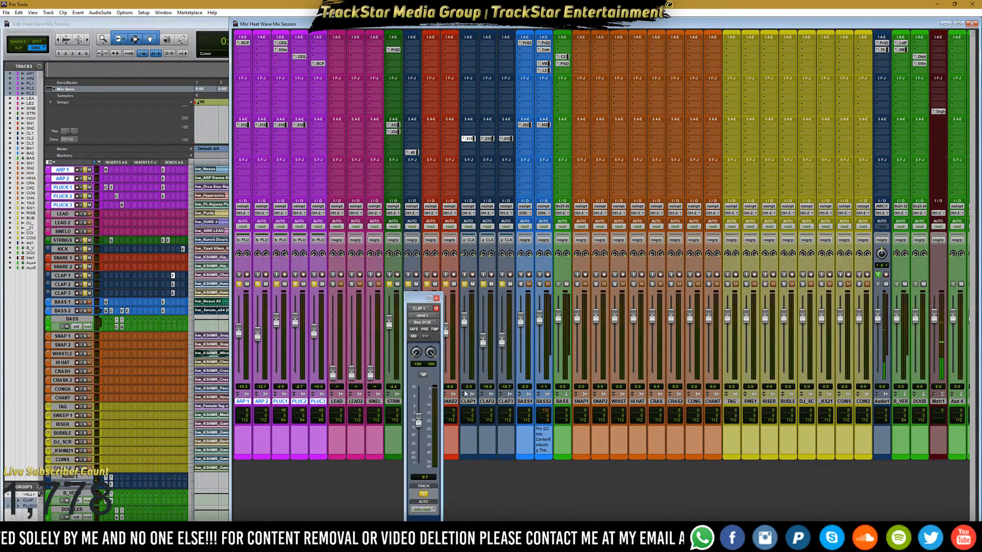
left_click_drag(419, 421, 417, 443)
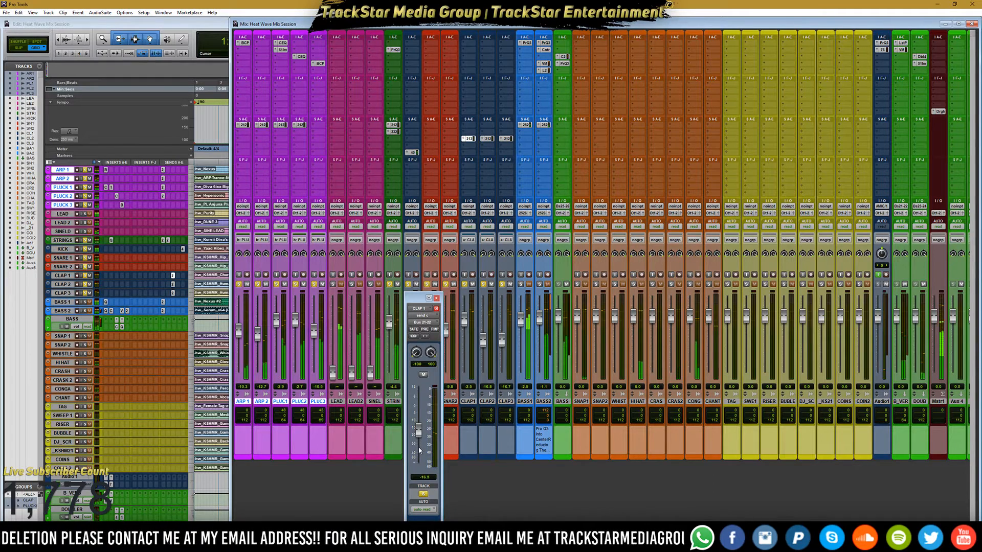
left_click(436, 298)
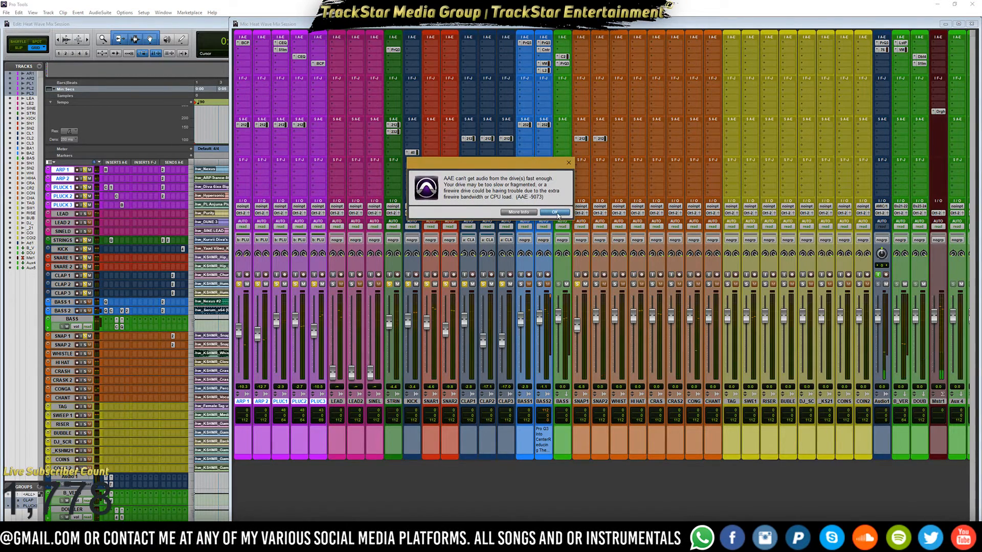
left_click(551, 211)
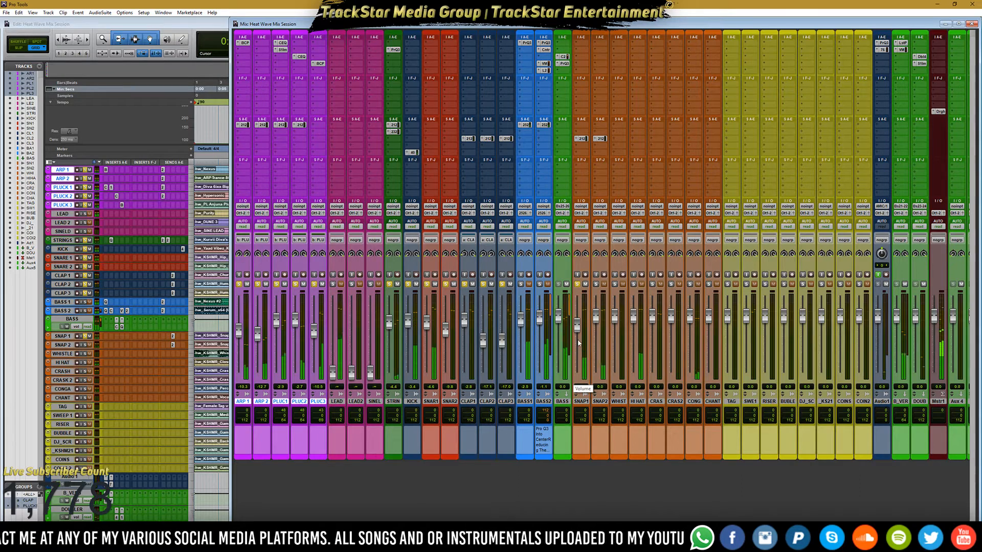
Step: Adjust the SNAP 1 fader, and solo SNAP 2 and lower its fader to sit below SNAP 1
left_click_drag(580, 330, 596, 322)
left_click(596, 284)
left_click_drag(601, 383, 600, 488)
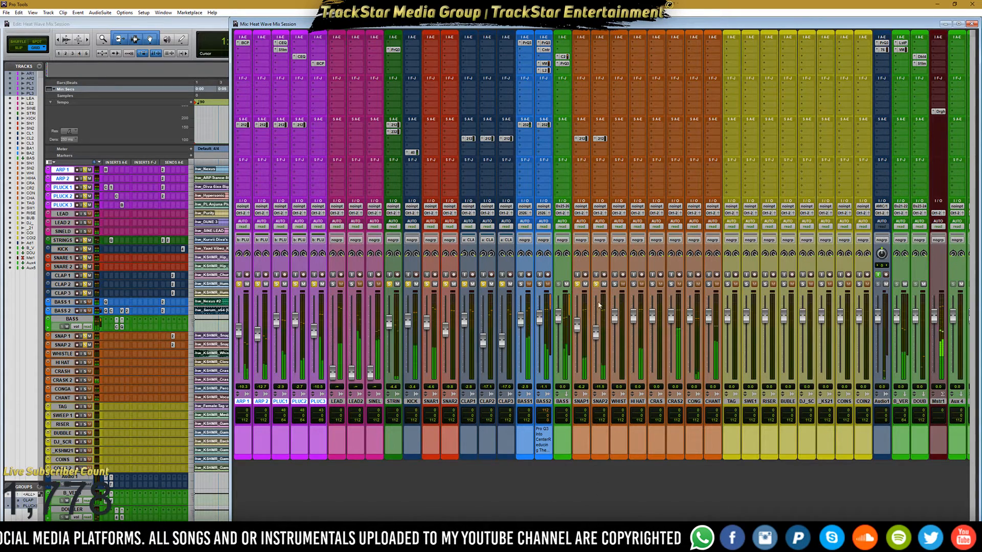
Step: Lower the SNAP 1 send on Bus 21-22 to about -18.9 dB and raise the SNAP 2 fader slightly
left_click(583, 139)
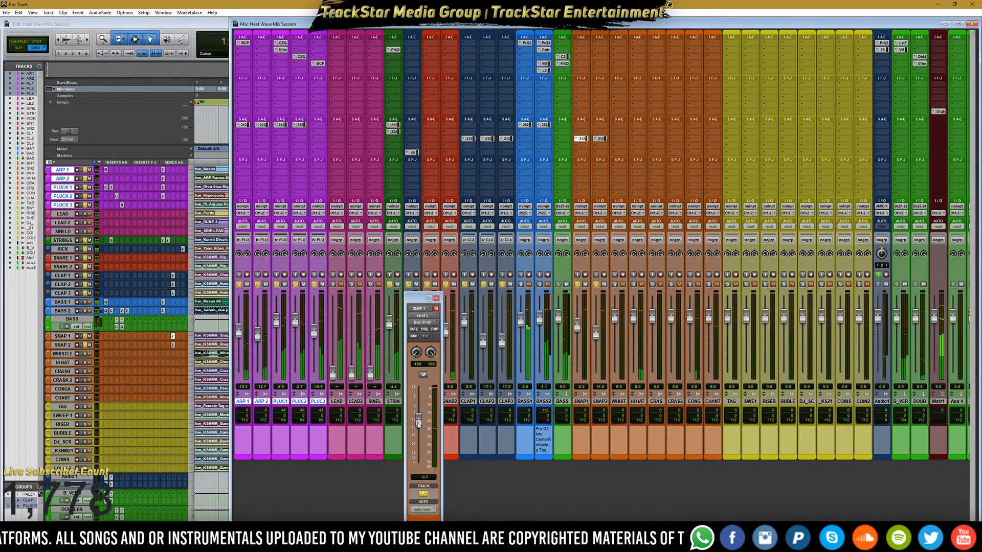
left_click_drag(419, 423, 421, 459)
key("space")
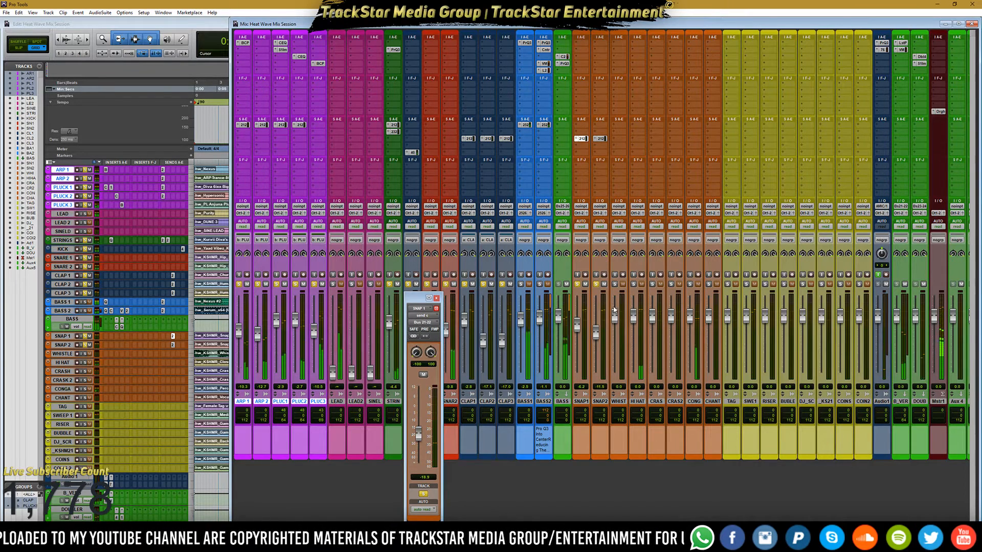
mouse_move(596, 333)
left_mouse_down()
mouse_move(579, 320)
mouse_move(596, 326)
left_mouse_up()
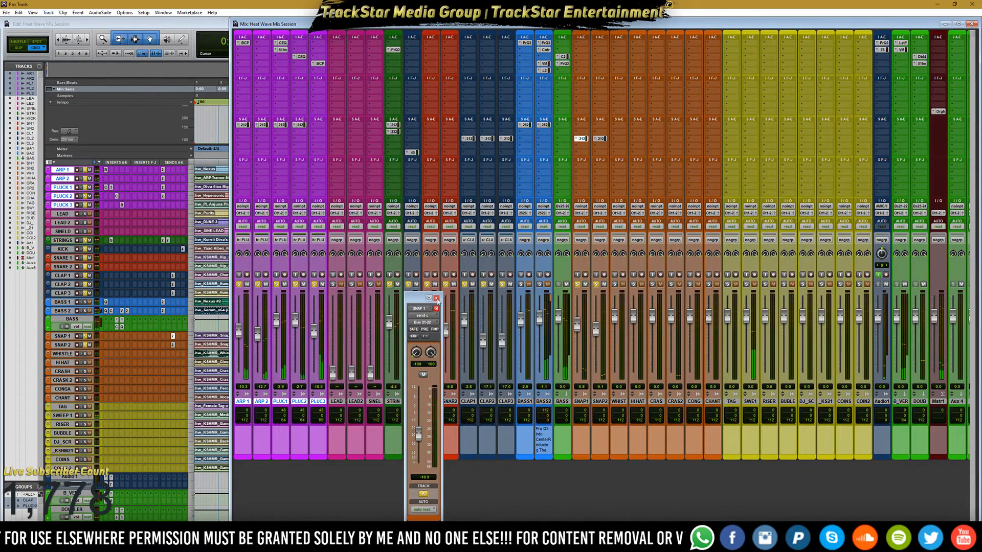
left_click(436, 298)
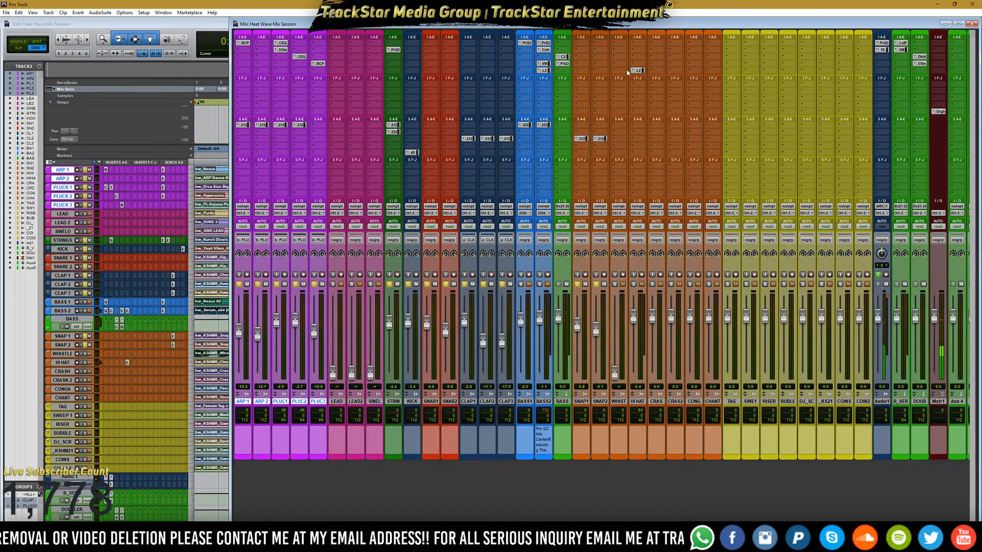
Step: Insert the stereo Brauer Motion plug-in on HI HAT above its L2 limiter
left_click(633, 57)
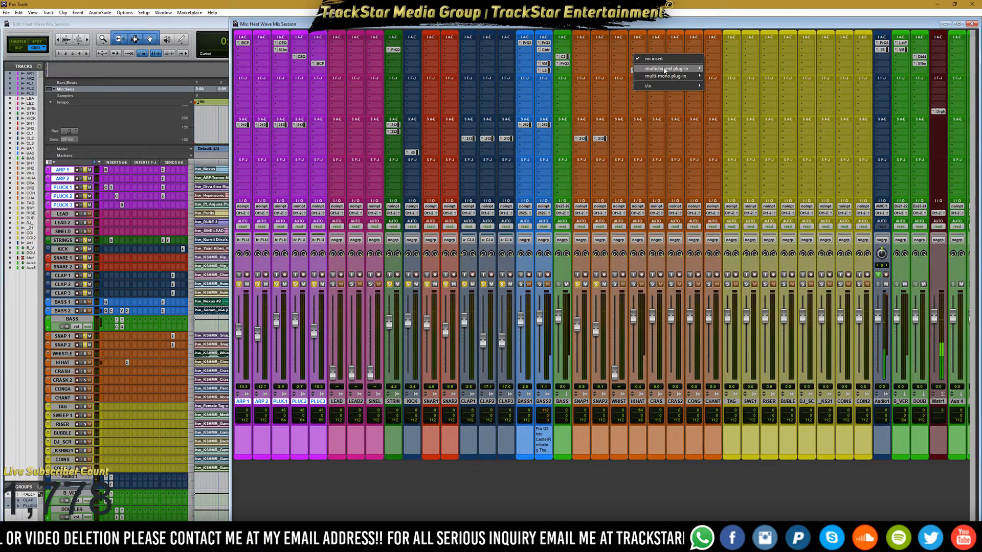
mouse_move(665, 68)
mouse_move(742, 79)
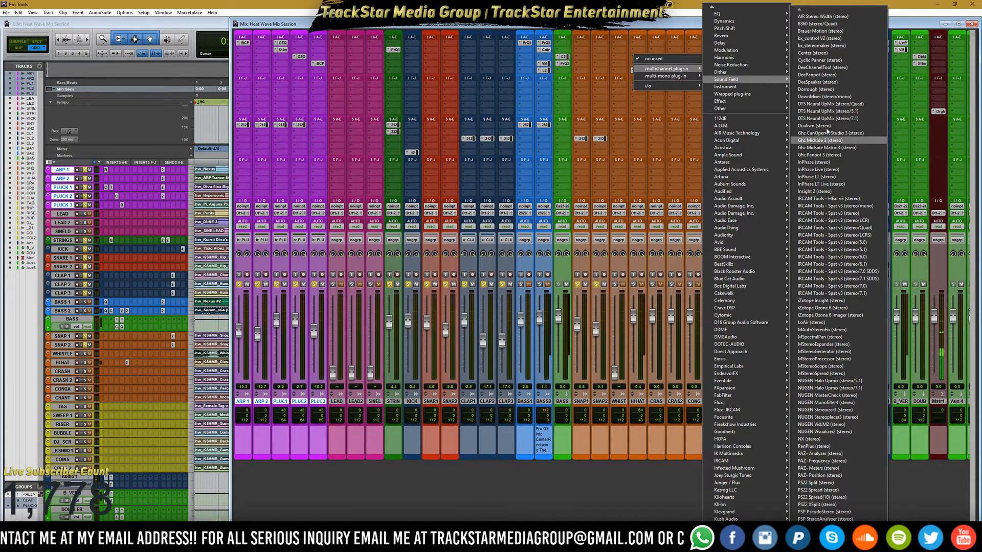
left_click(822, 32)
left_click_drag(802, 101, 414, 197)
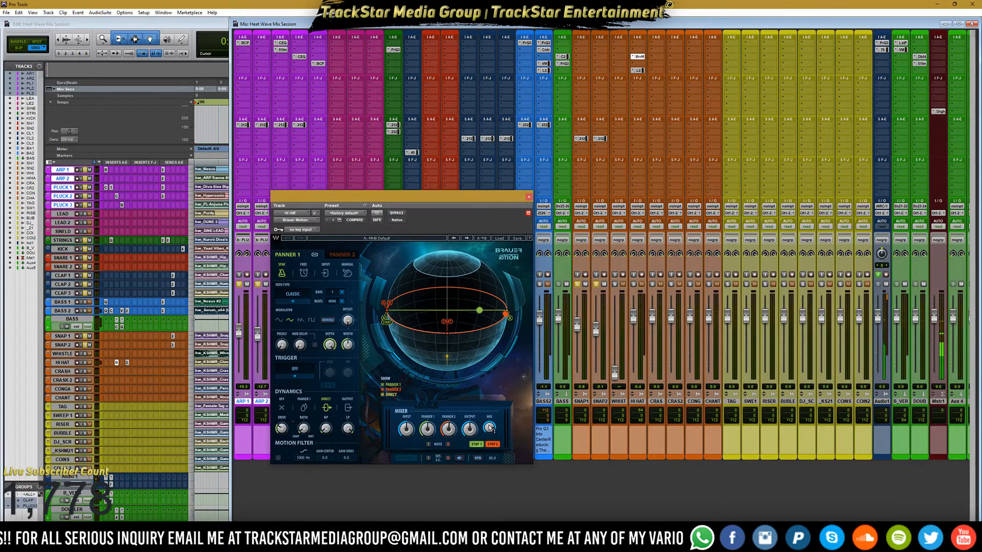
Step: Load the MHB Default W 1/2 Beat Classic preset in Brauer Motion and adjust its Mix amount
left_click_drag(490, 427, 493, 432)
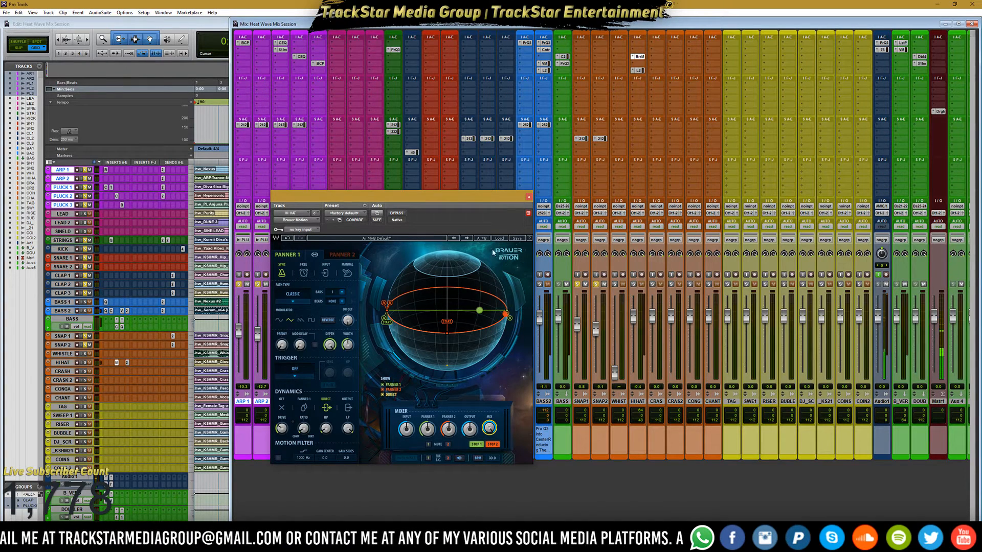
left_click(468, 239)
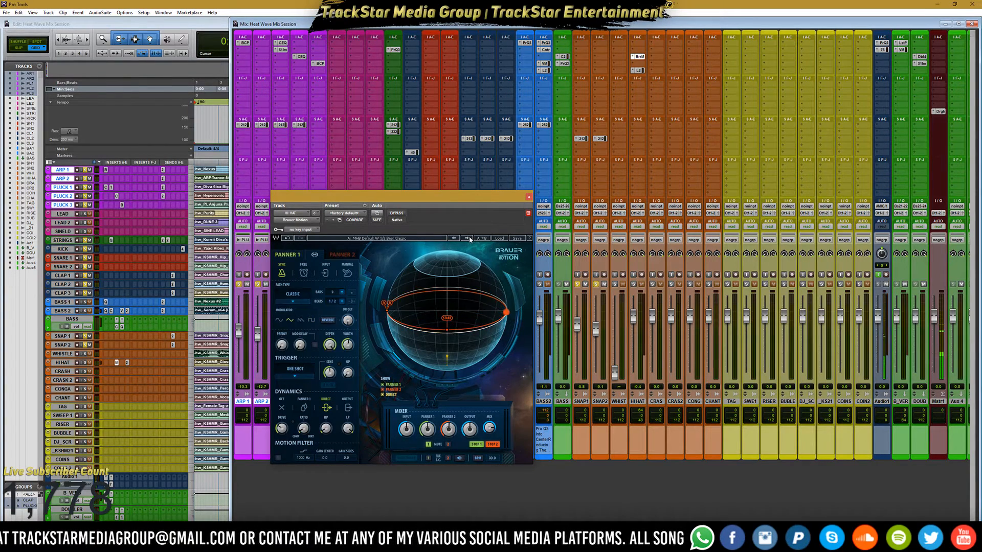
left_click_drag(489, 428, 489, 392)
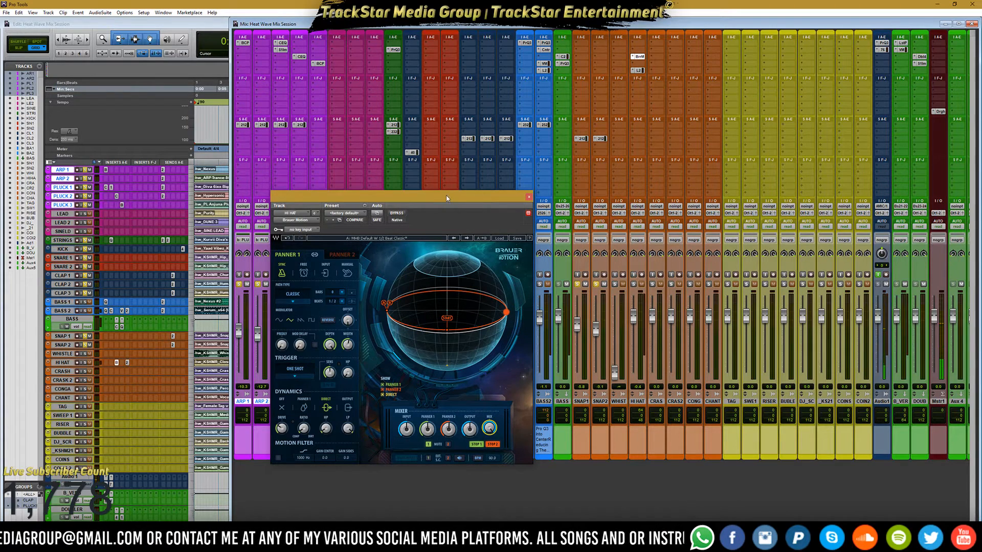
left_click_drag(446, 199, 448, 127)
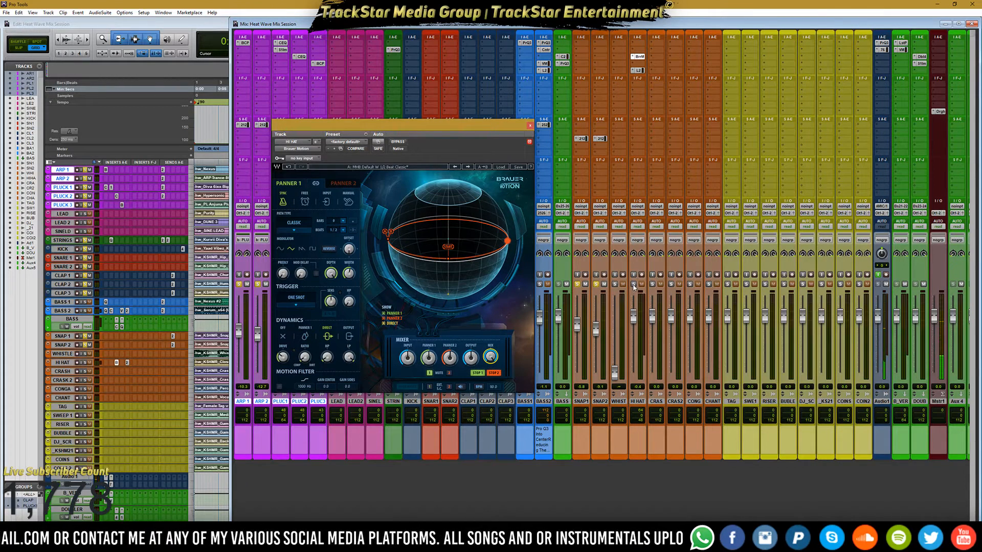
Step: Set the Out Ceiling of the L2 Ultramaximizer on HI HAT to -10
left_click(639, 70)
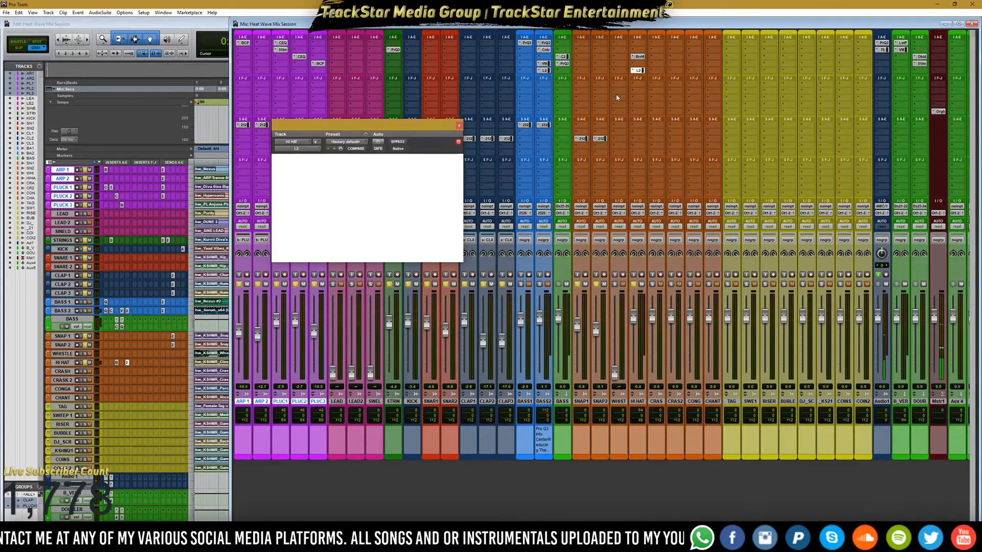
left_click_drag(371, 124, 537, 112)
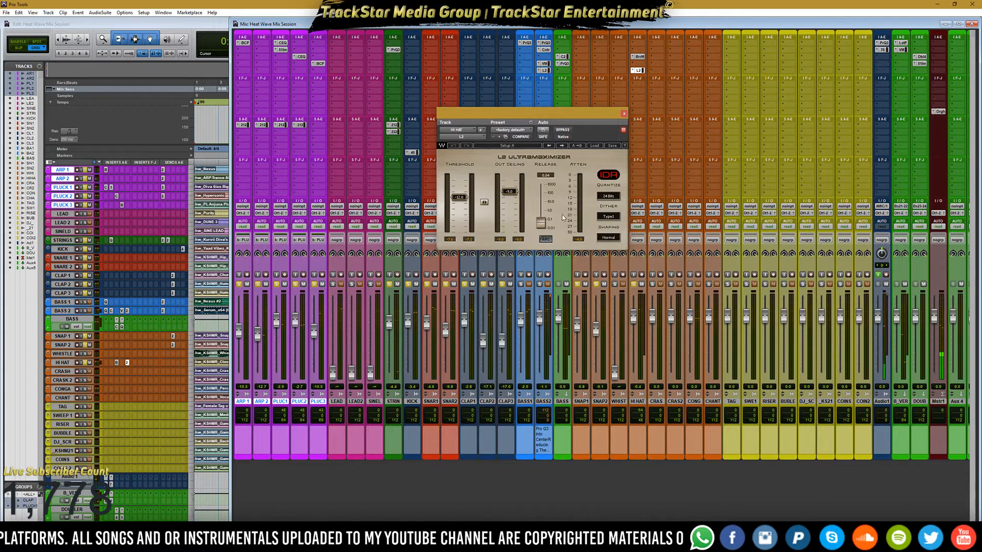
left_click_drag(567, 116, 534, 113)
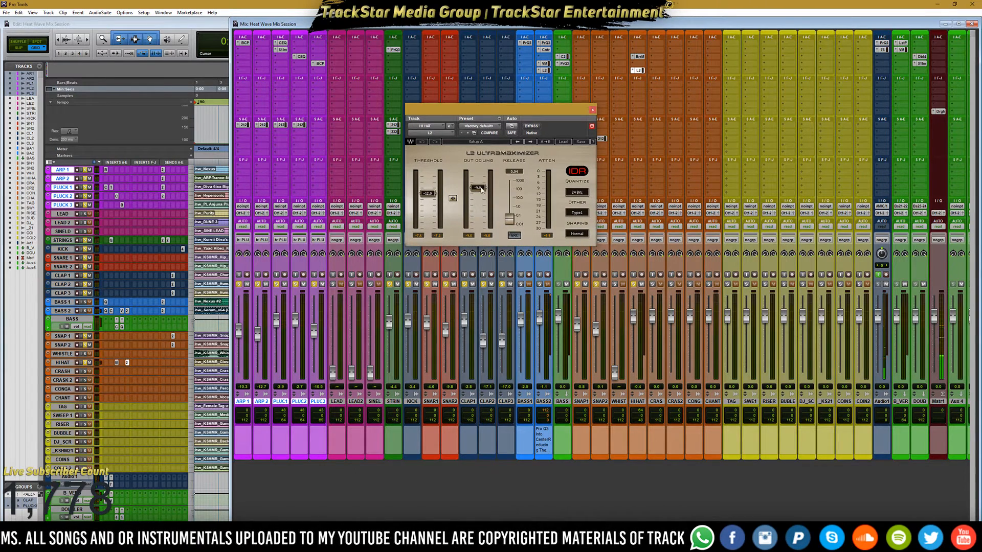
type("-10")
key("Return")
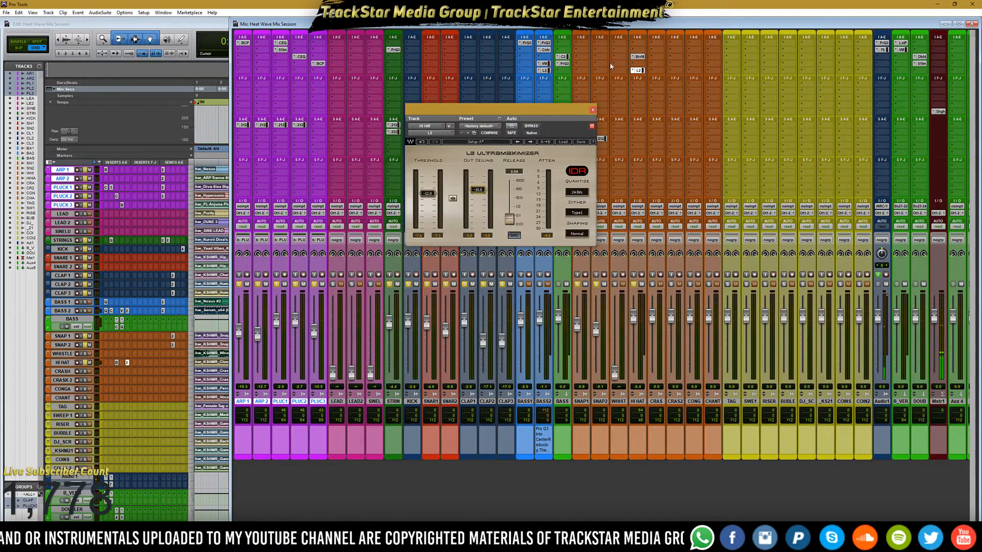
Step: Adjust the Width of Panner 2 in the HI HAT's Brauer Motion plug-in while playing the mix
left_click(643, 57)
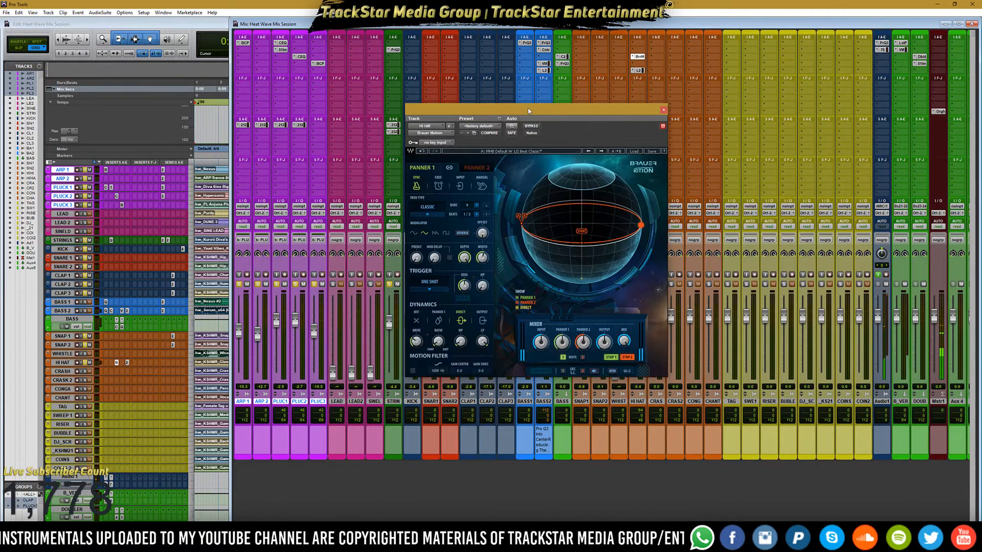
left_click_drag(529, 111, 560, 119)
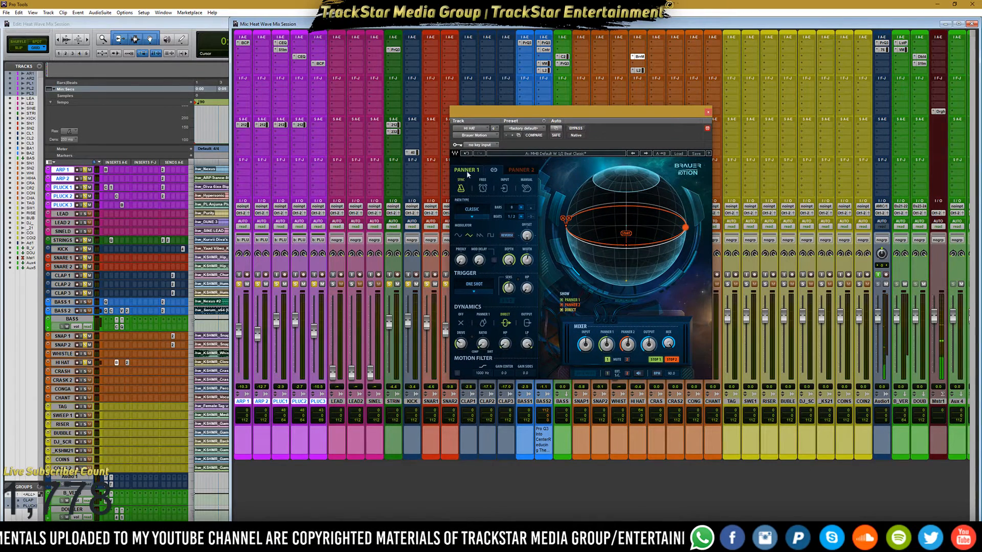
key("space")
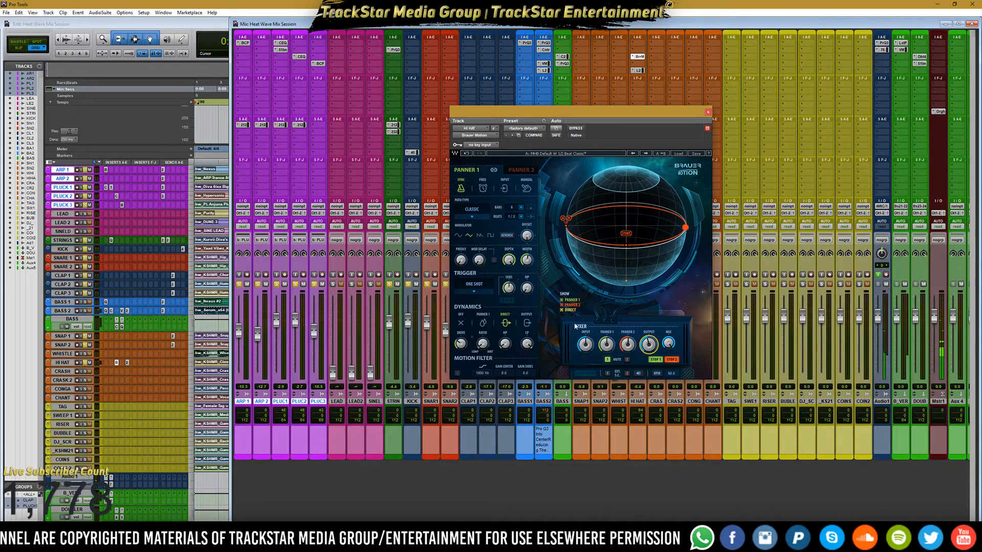
left_click(522, 170)
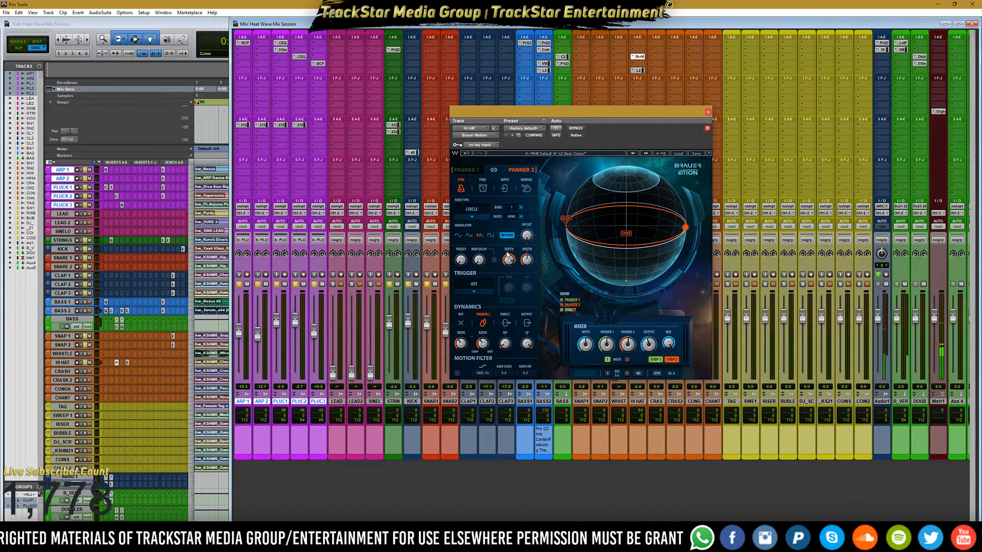
left_click_drag(525, 263, 525, 259)
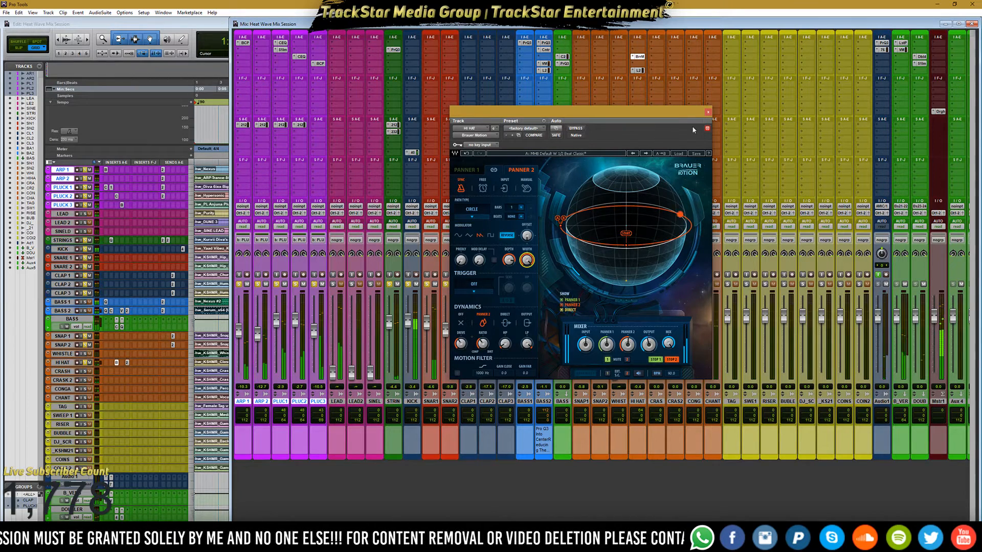
left_click(708, 111)
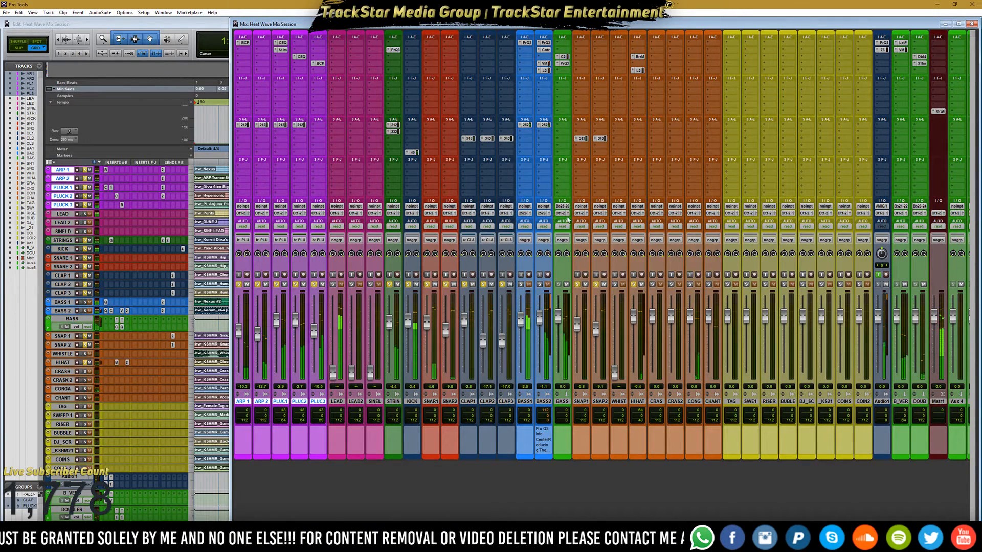
Step: Set the Out Ceiling of the L2 Ultramaximizer on HI HAT to -11
left_click(639, 71)
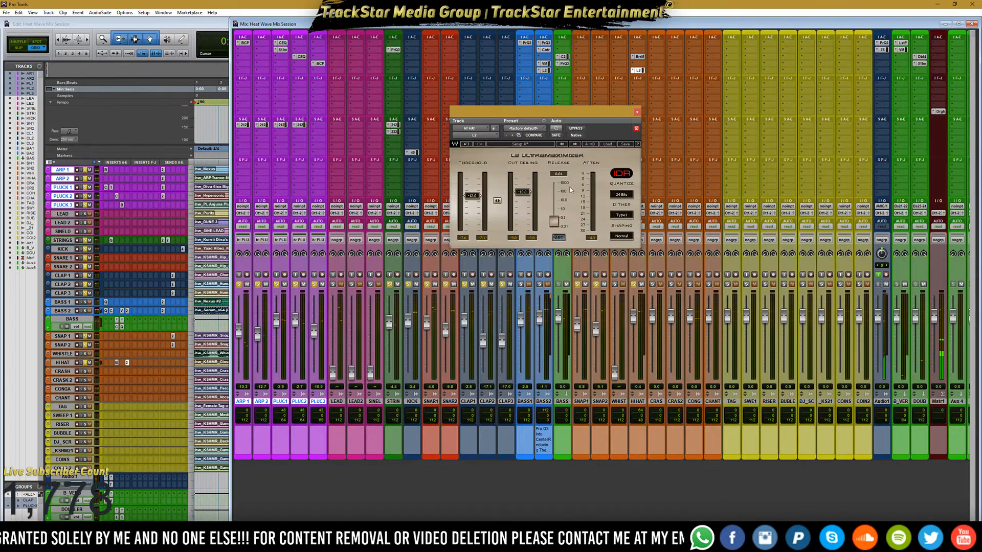
key("BackSpace")
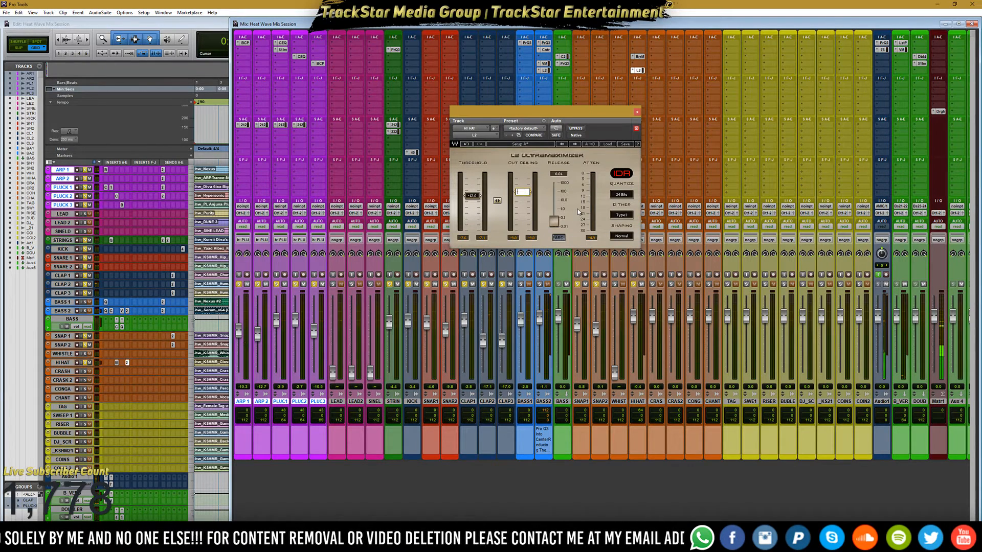
type("-11")
key("Return")
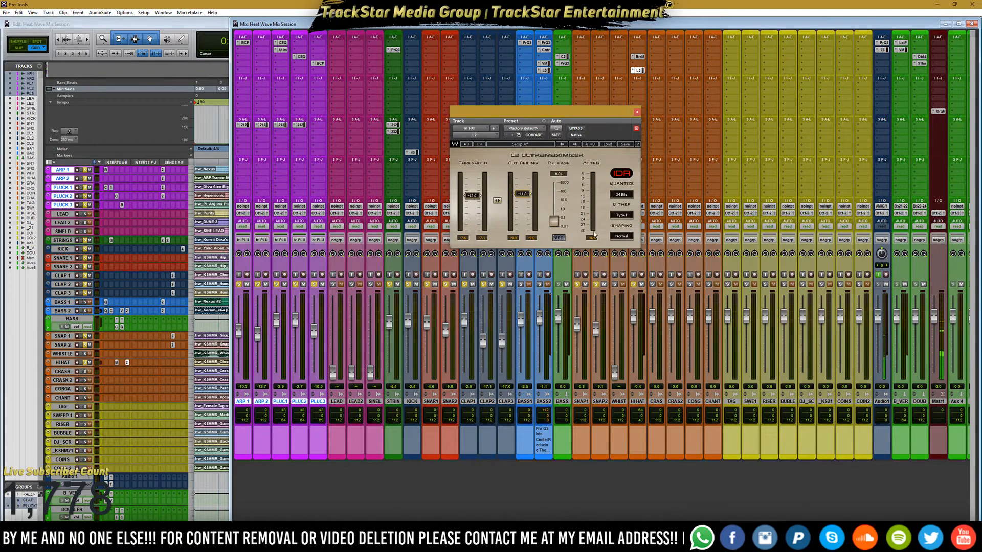
left_click(637, 112)
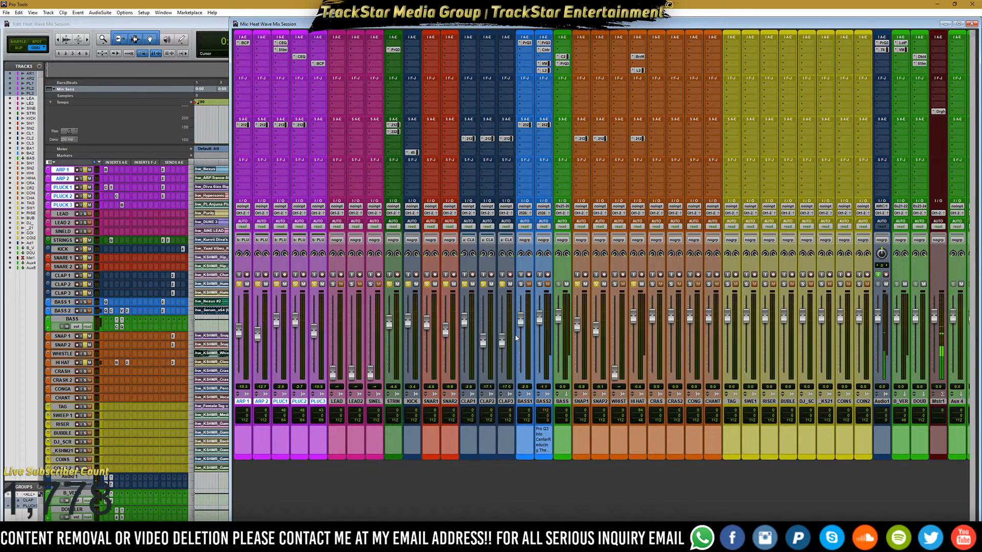
Step: Lower the HI HAT send on Bus 21-22 to about -33.8 dB and its track fader to about -2.1 dB
left_click(638, 139)
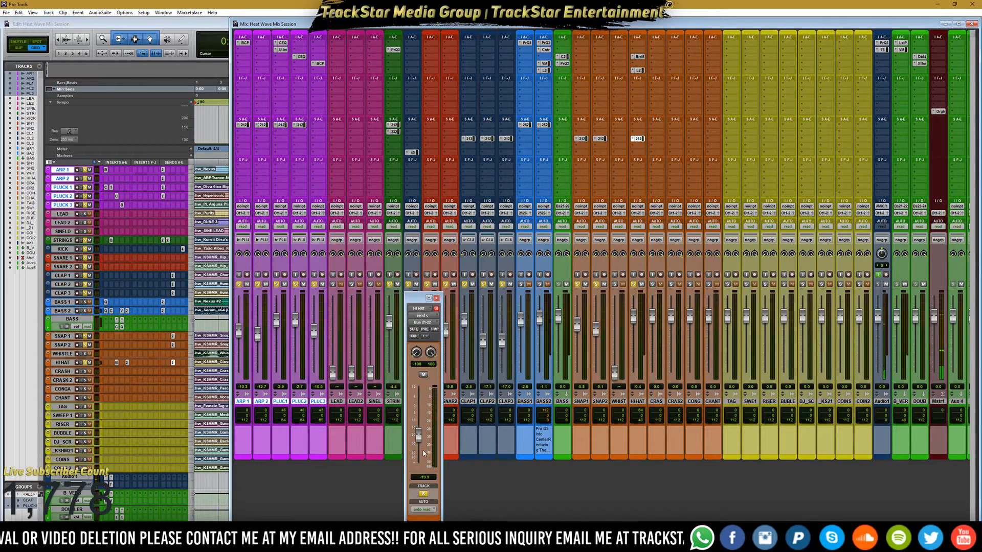
left_click_drag(423, 453, 424, 466)
key("ctrl+space")
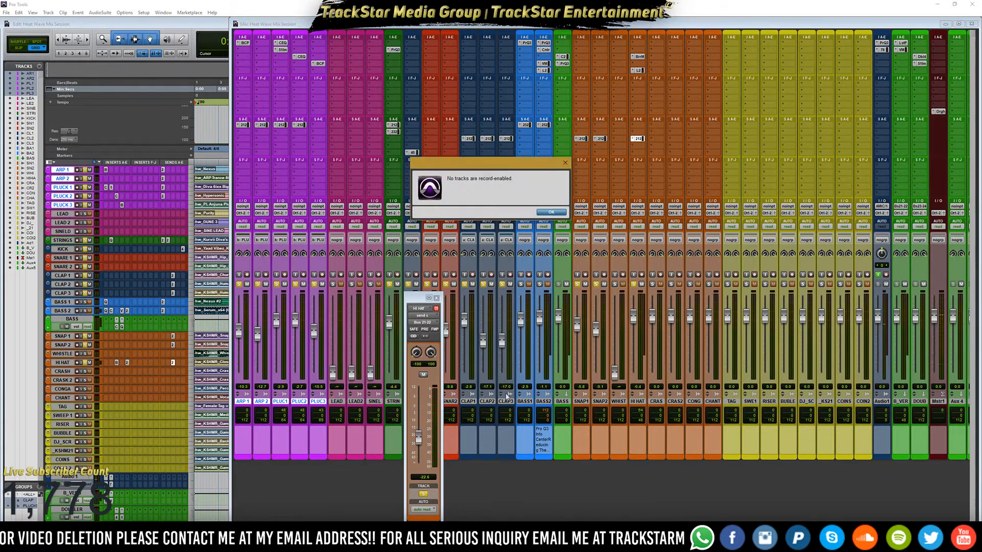
left_click(565, 213)
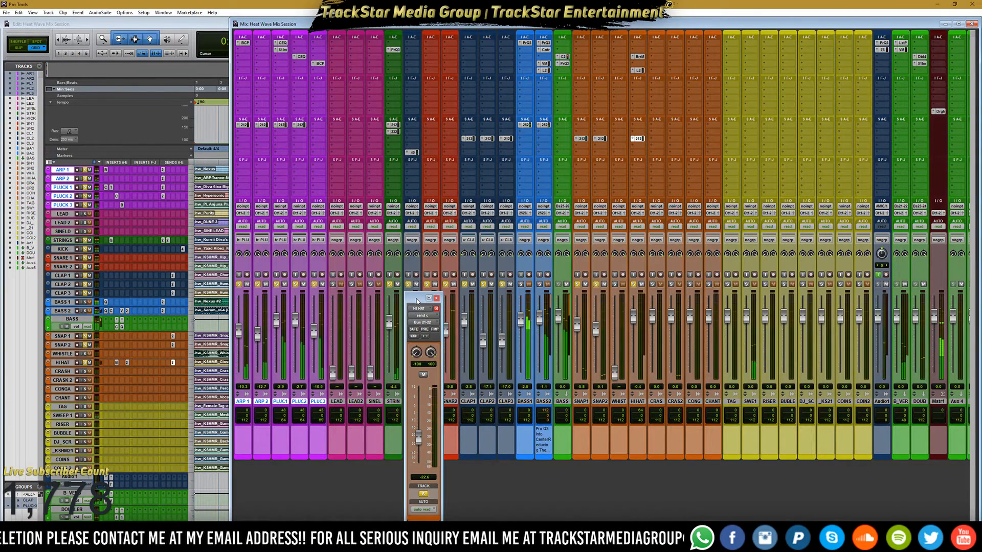
left_click_drag(418, 301, 449, 223)
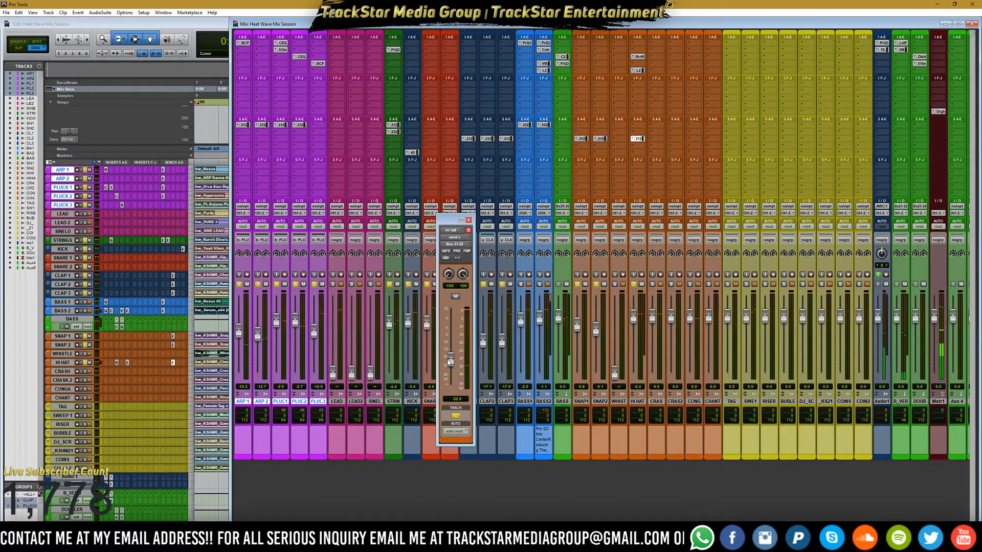
left_click_drag(450, 361, 453, 379)
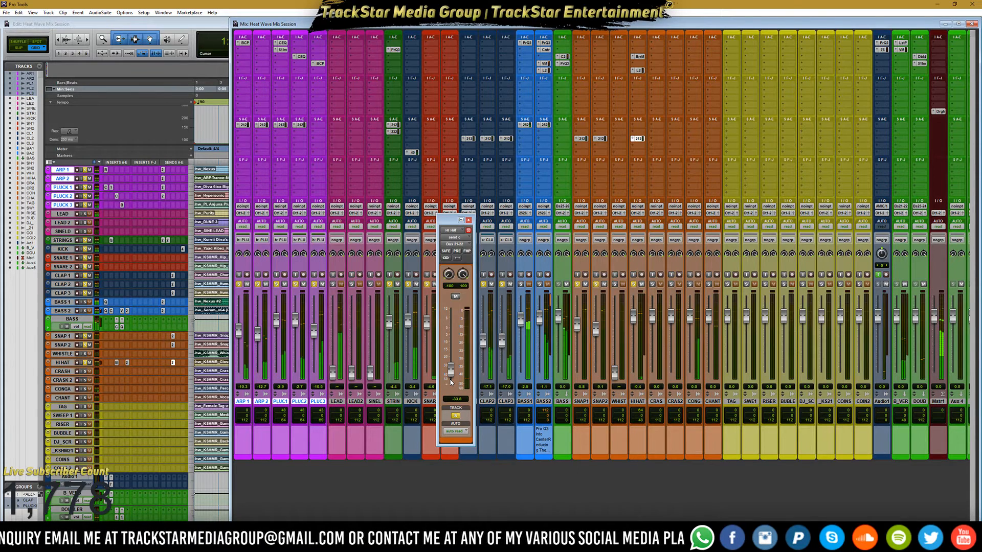
left_click(469, 220)
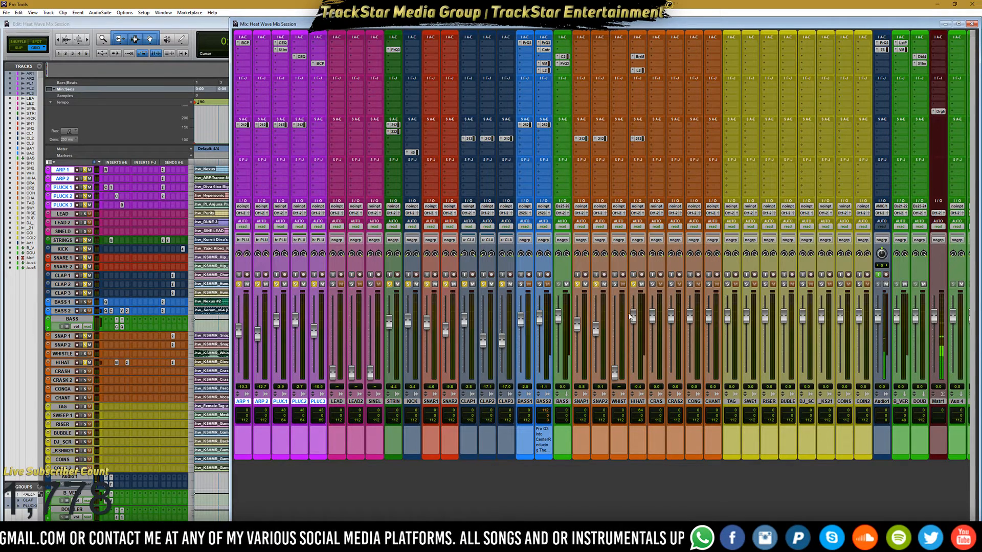
left_click_drag(634, 323, 635, 330)
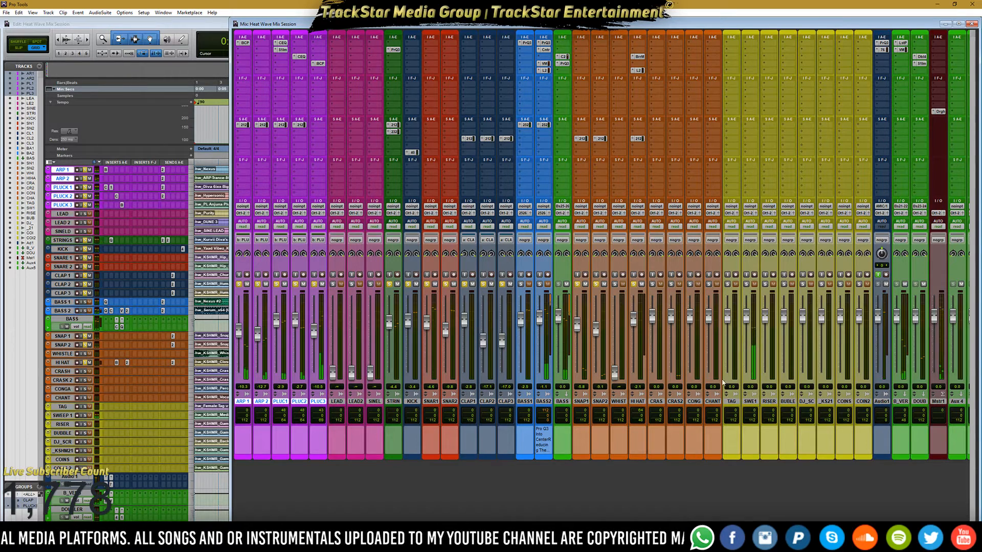
Step: Lower the CRASH fader and place the CEQ equalizer in the track's first insert slot
left_click_drag(653, 314, 653, 330)
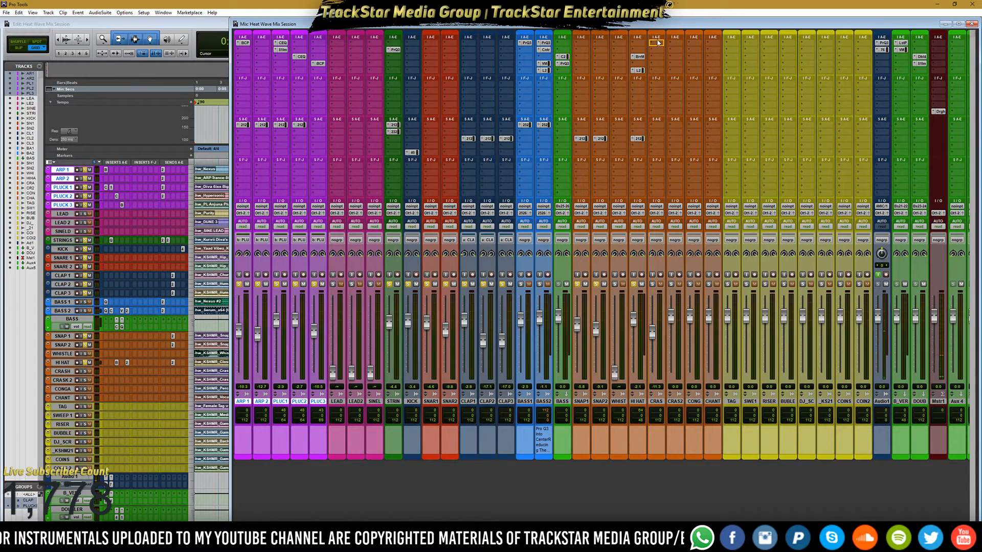
left_click_drag(658, 42, 658, 43)
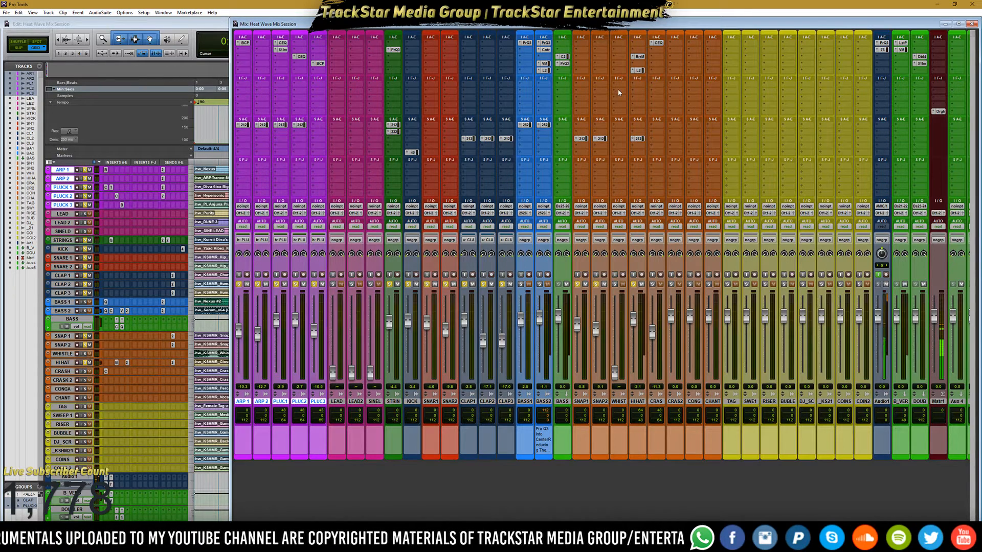
Step: Solo CRASH, raise its send on Bus 21-22 to about -19.9 dB, and lower its track fader to about -14.5 dB
left_click(662, 44)
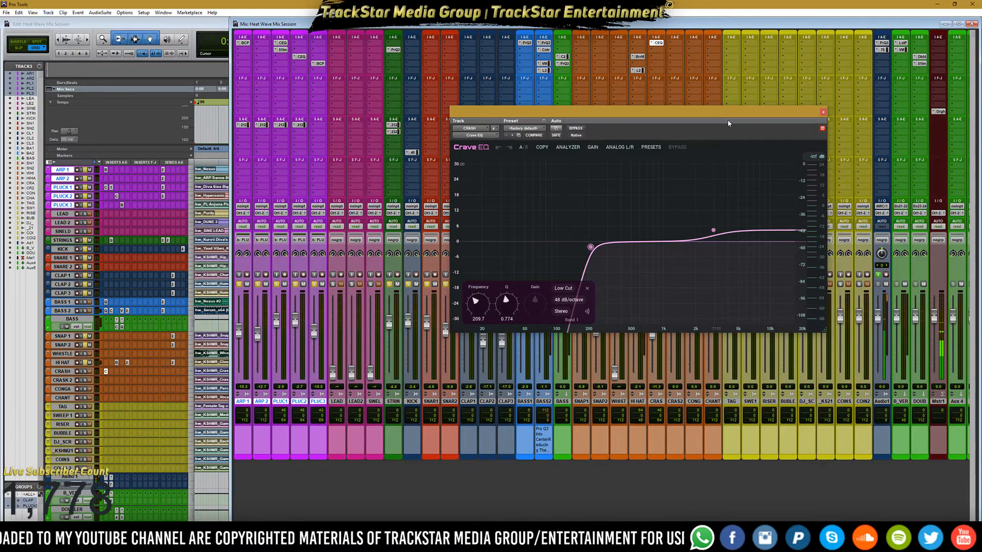
left_click_drag(722, 115, 456, 138)
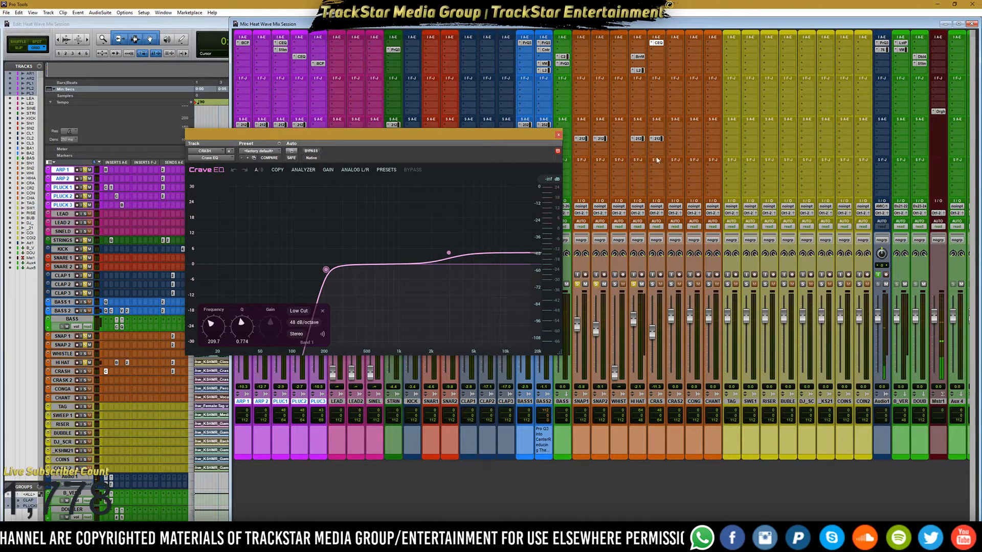
left_click(659, 139)
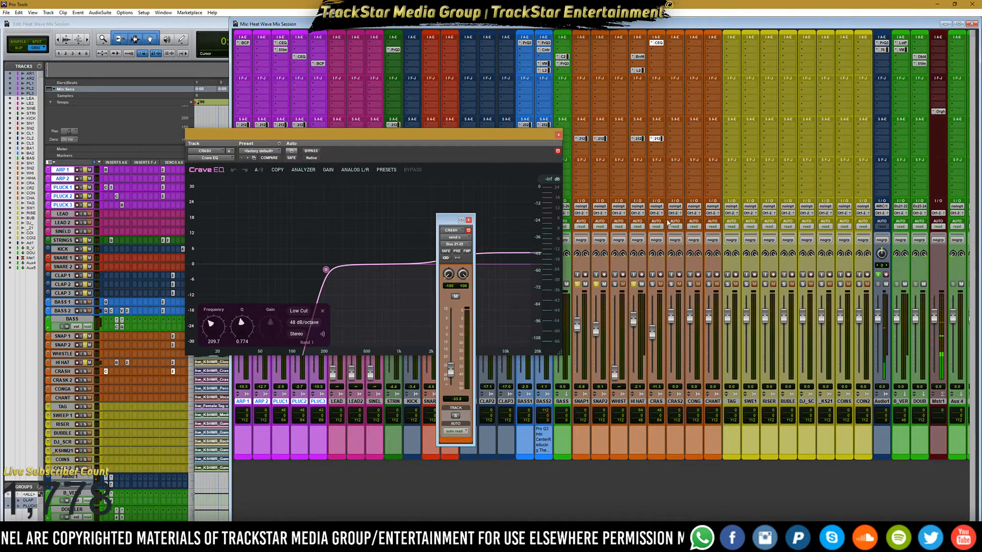
left_click(652, 284)
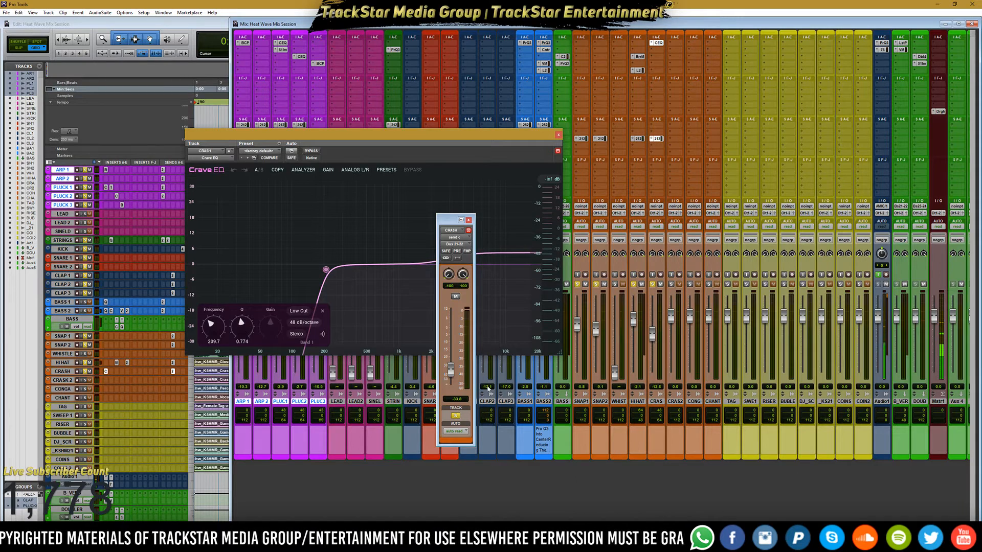
left_click_drag(452, 373, 451, 355)
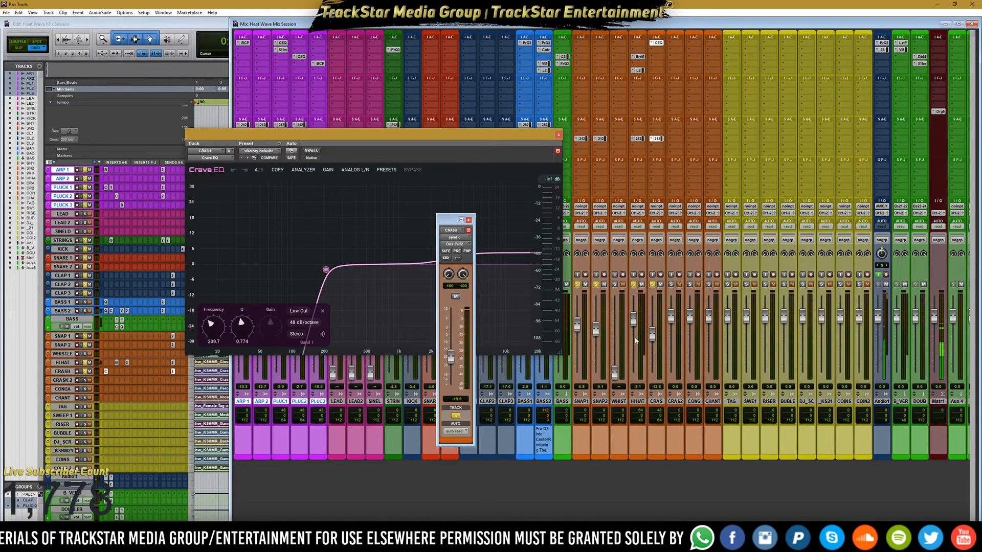
left_click_drag(653, 347, 660, 393)
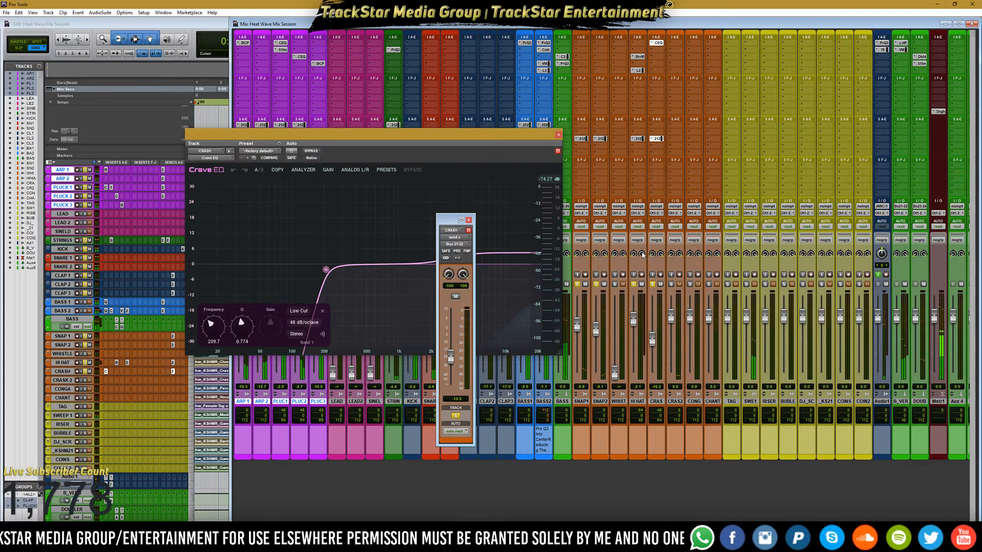
left_click_drag(653, 341, 653, 338)
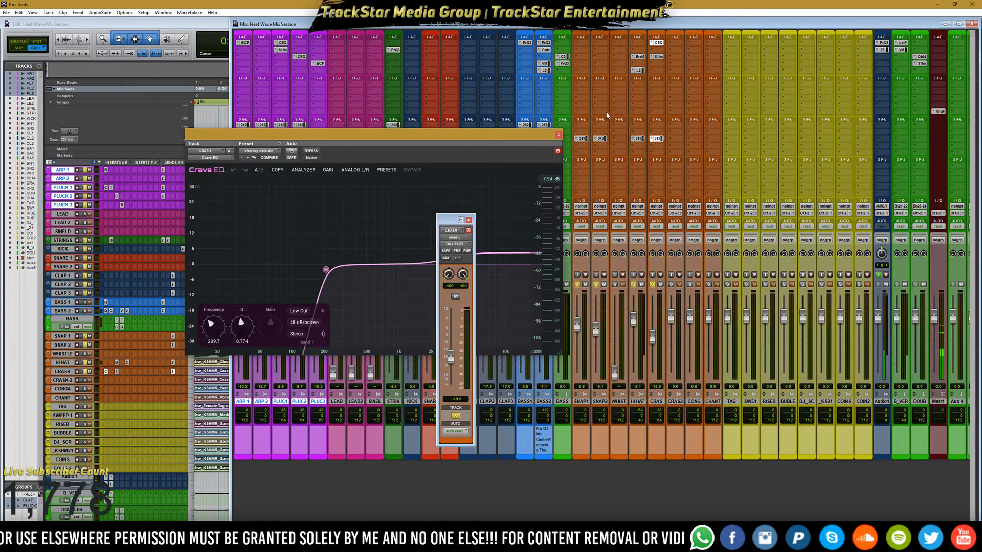
Step: Increase the Width in CRASH's S1 Stereo Imager and raise the track's send on Bus 21-22 to about -14.8 dB
left_click(659, 57)
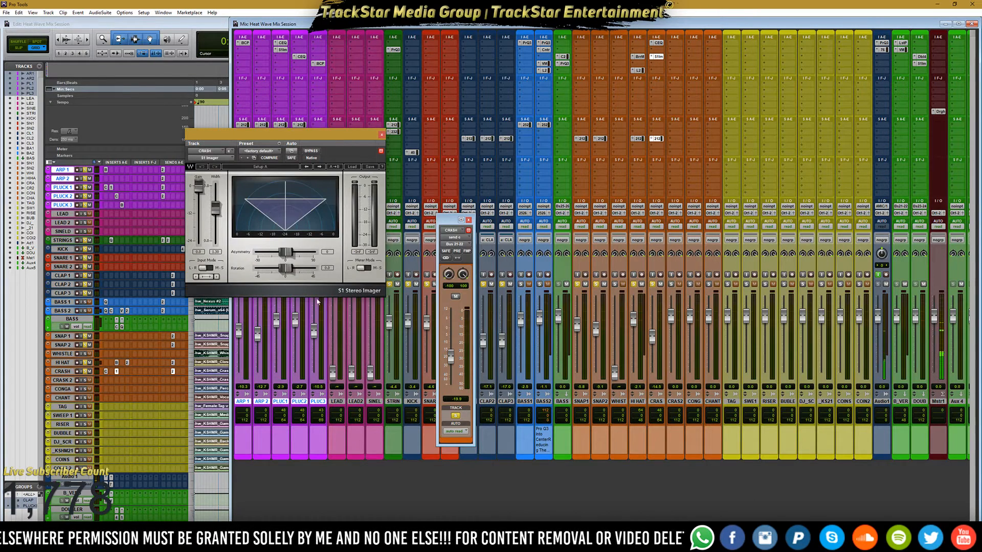
left_click(216, 252)
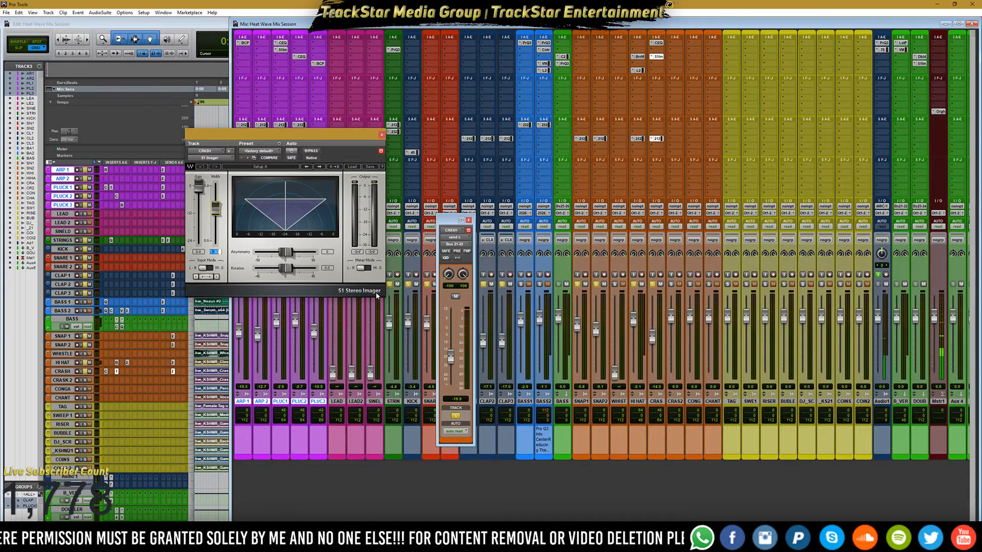
key("Return")
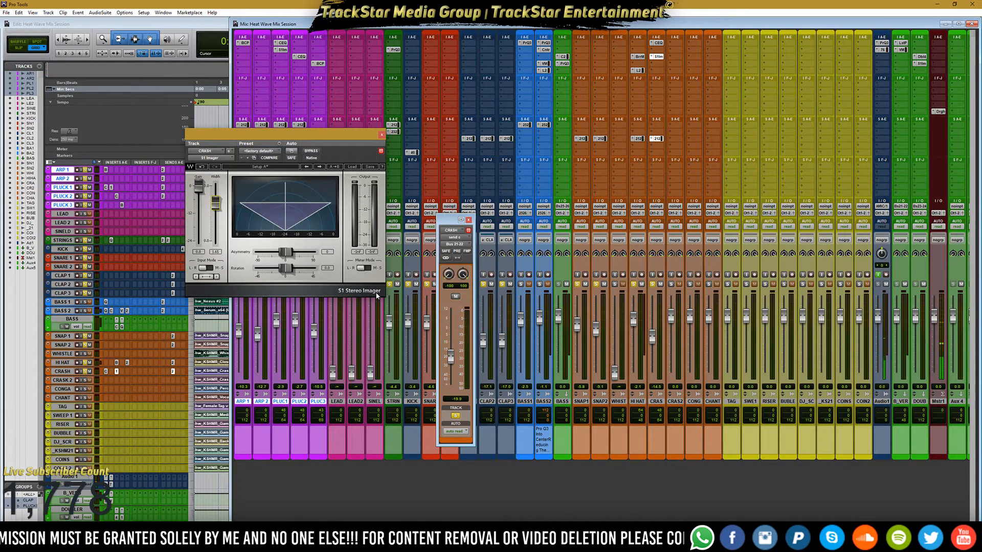
left_click(380, 135)
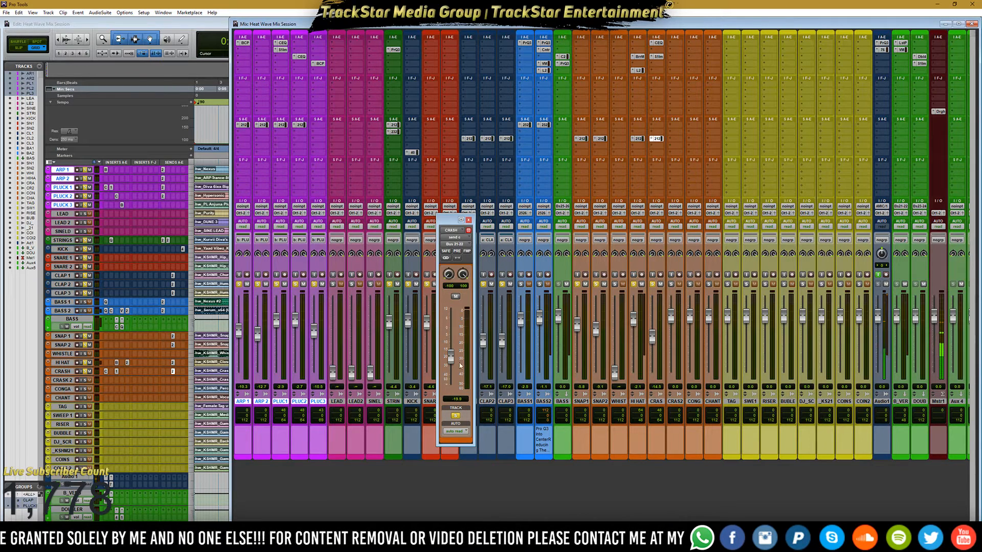
left_click_drag(453, 360, 451, 348)
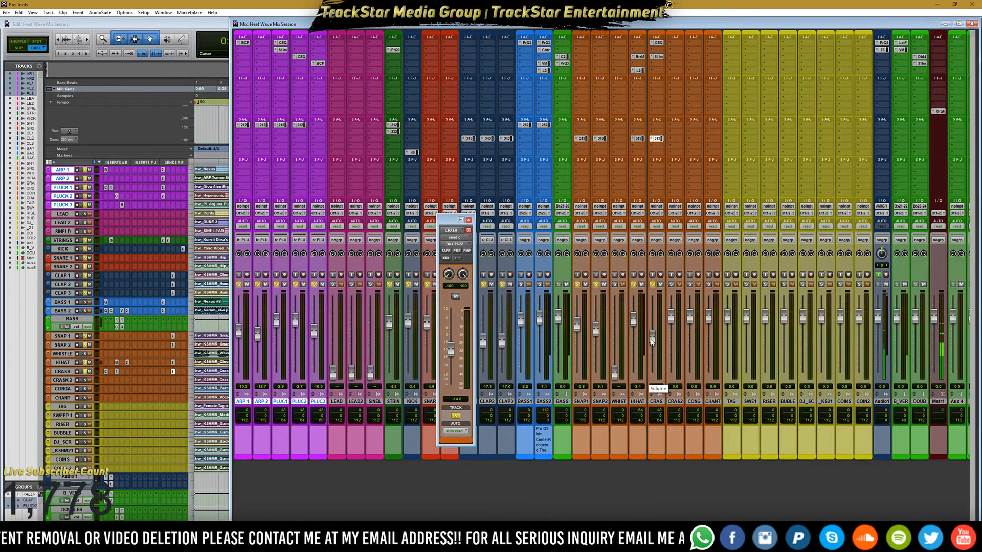
left_click(469, 220)
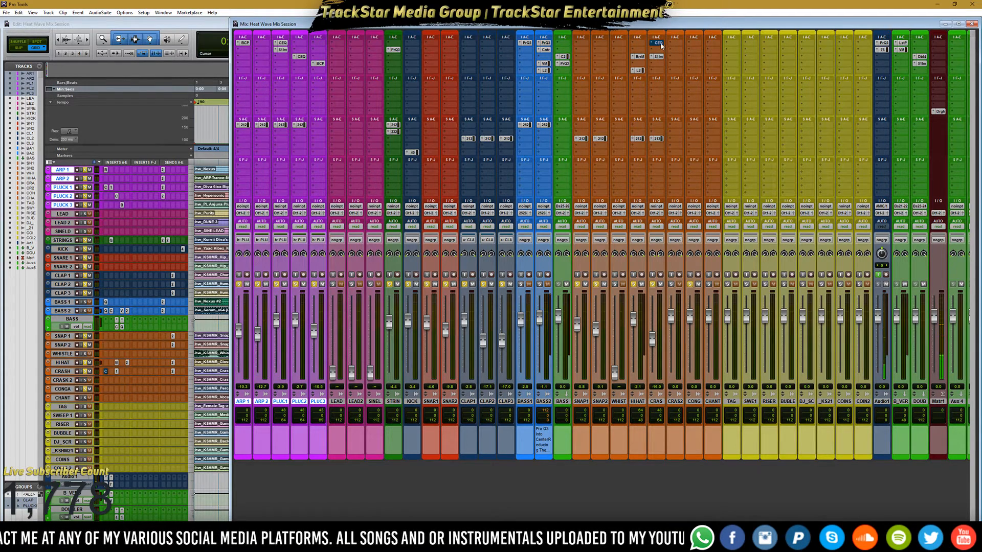
Step: Copy the CRASH's Crave EQ to CONGA's first insert slot and set its low cut to about 126.6 Hz with a Q of about 0.657
left_click_drag(694, 50, 695, 43)
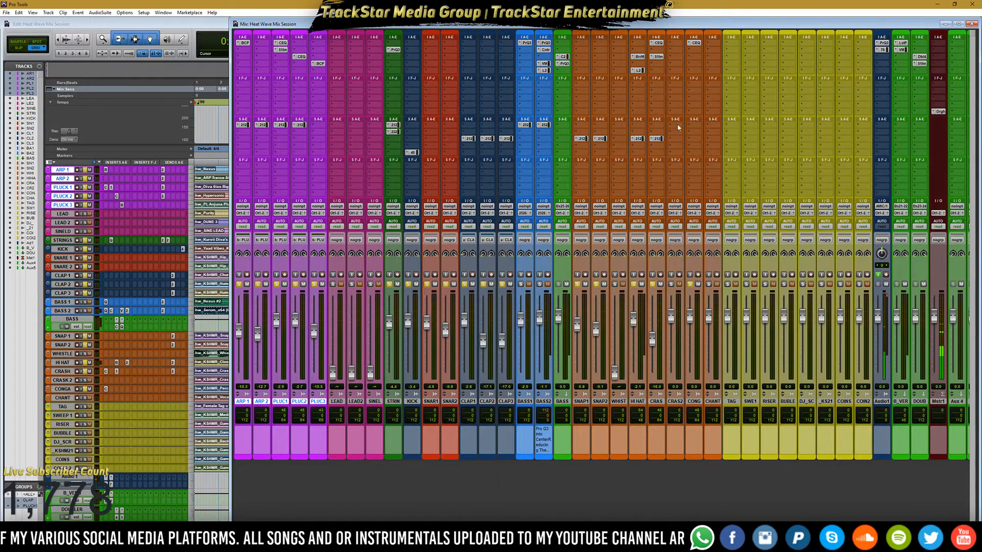
left_click(695, 44)
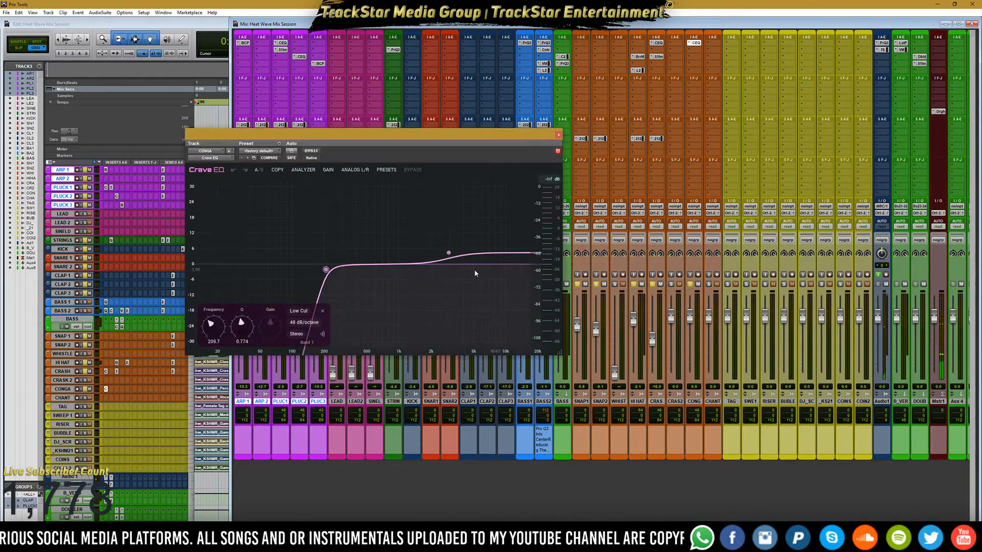
left_click_drag(328, 271, 304, 275)
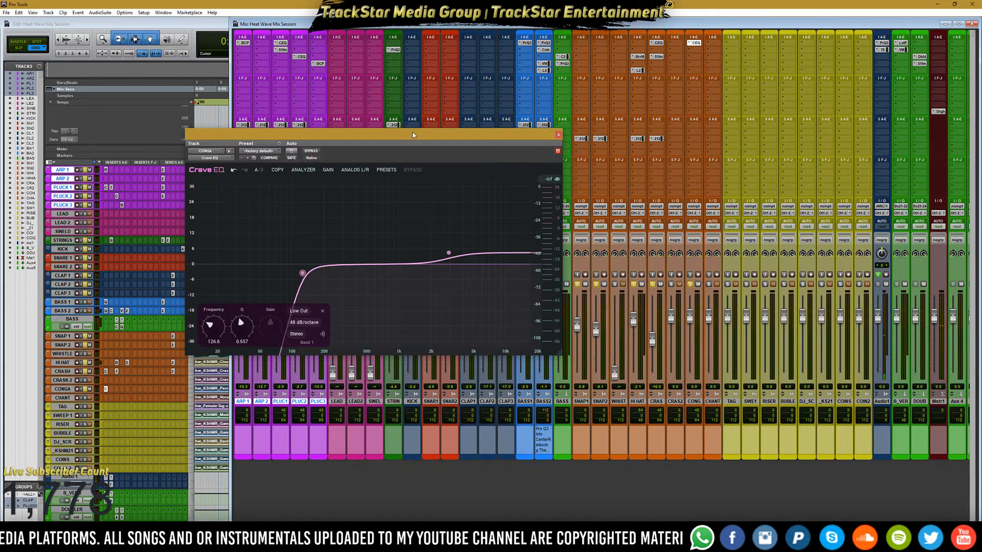
left_click_drag(416, 134, 591, 209)
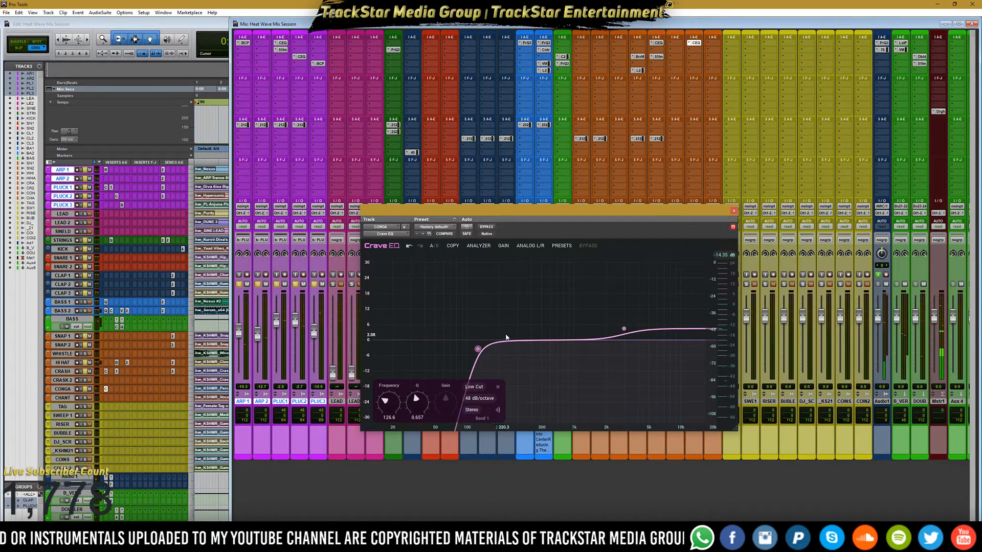
left_click_drag(692, 217, 673, 226)
Step: Insert the multichannel Blue Cat's PatchWork (stereo) plug-in in CONGA's second insert slot
left_click(696, 49)
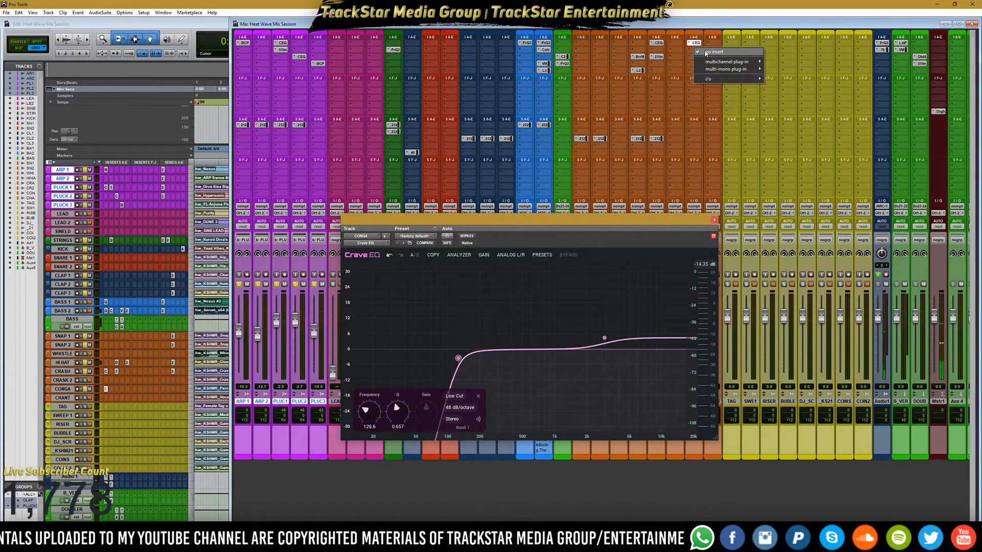
mouse_move(726, 61)
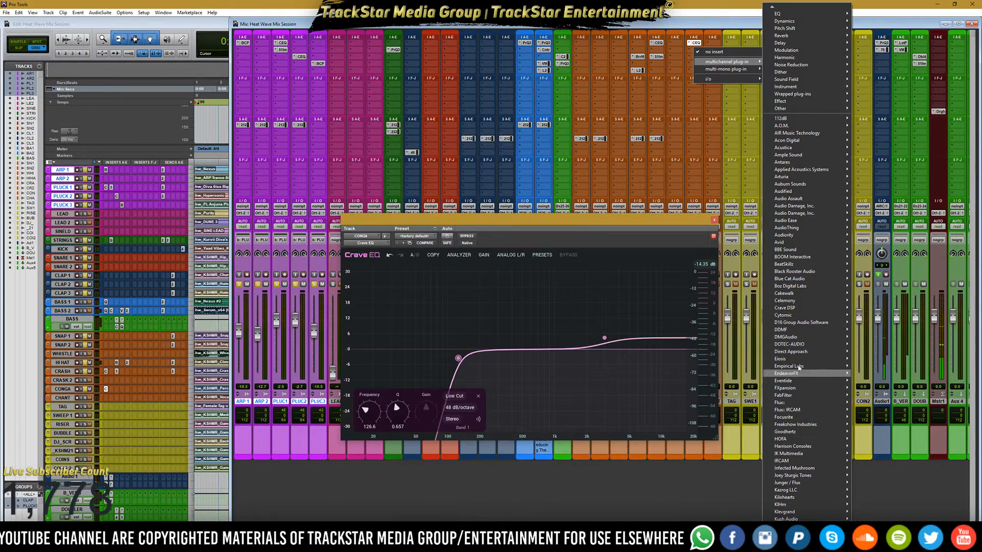
mouse_move(801, 353)
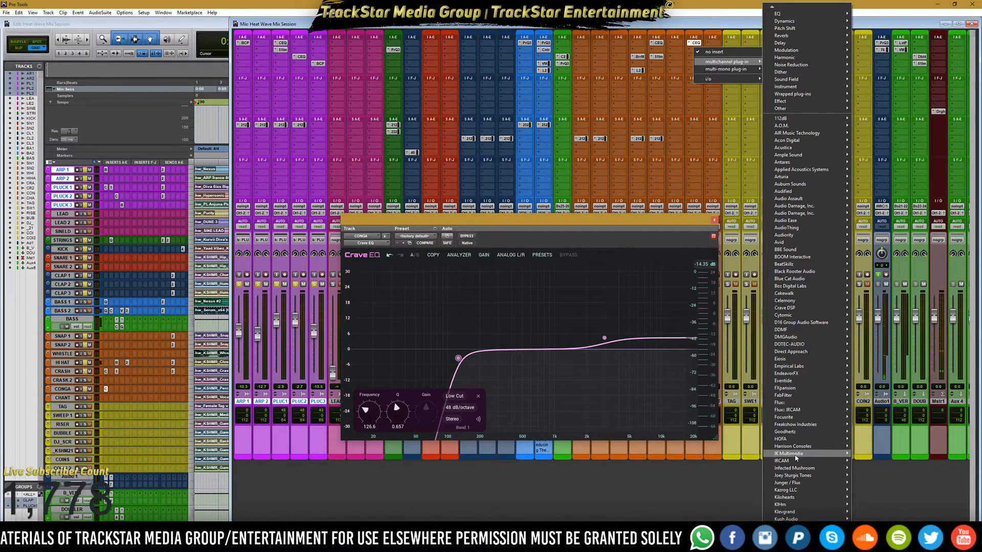
mouse_move(795, 455)
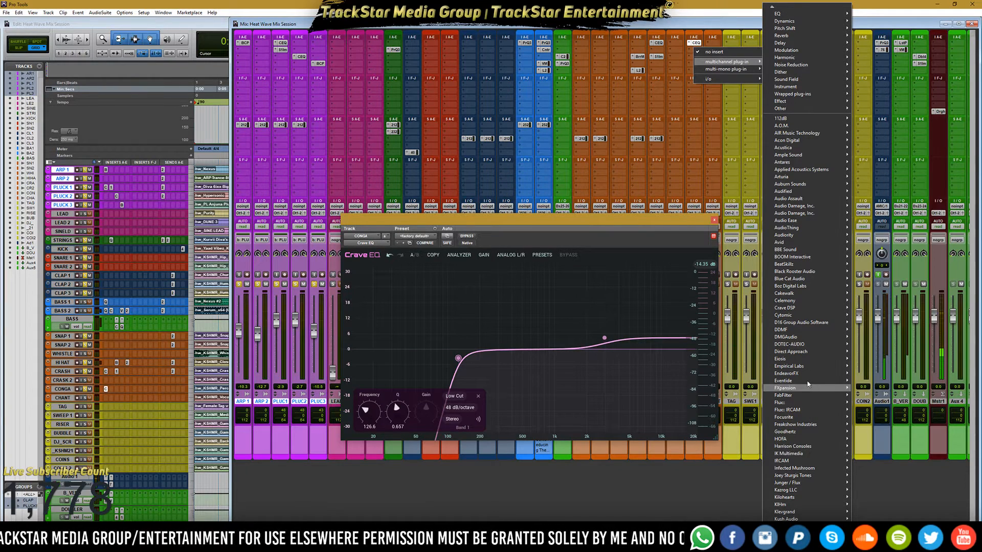
mouse_move(797, 375)
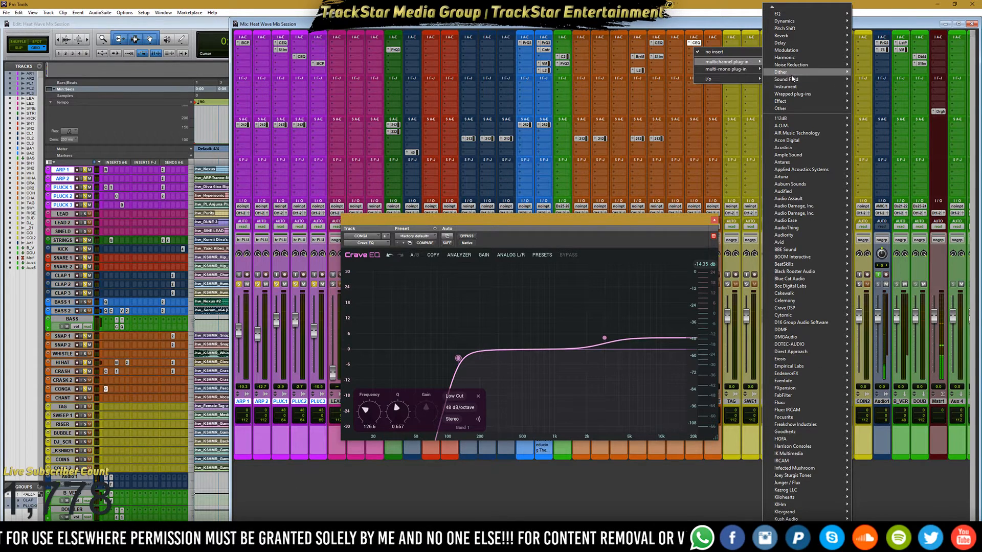
mouse_move(807, 81)
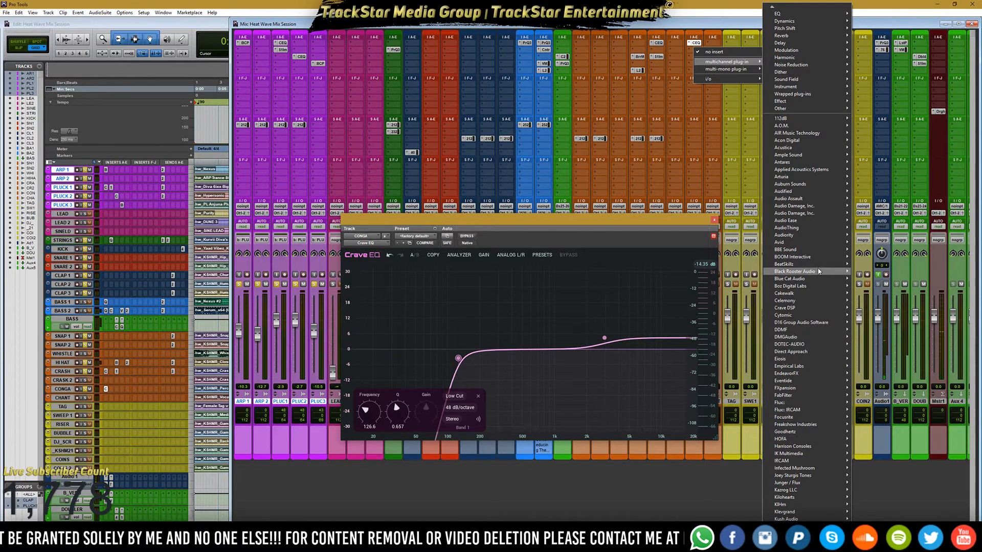
mouse_move(818, 279)
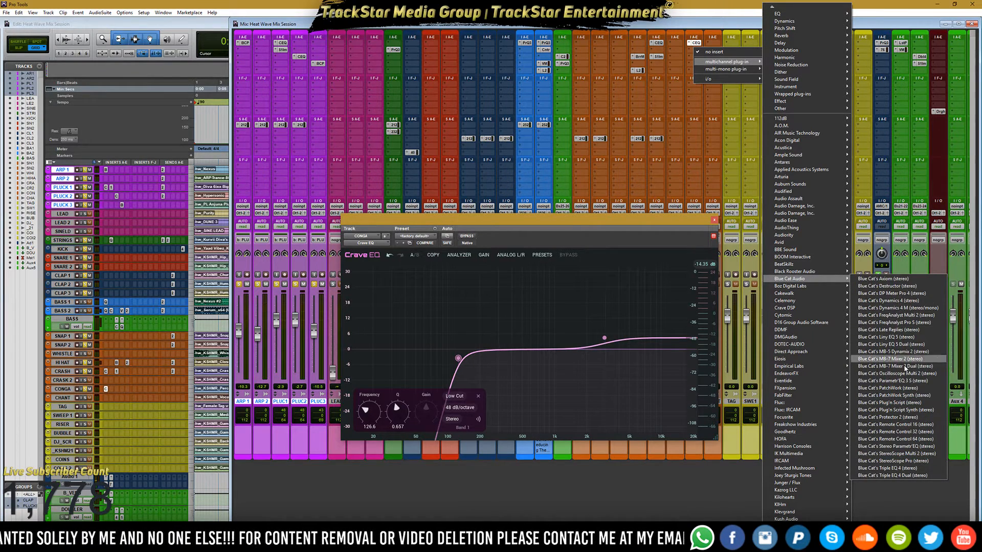
left_click(909, 388)
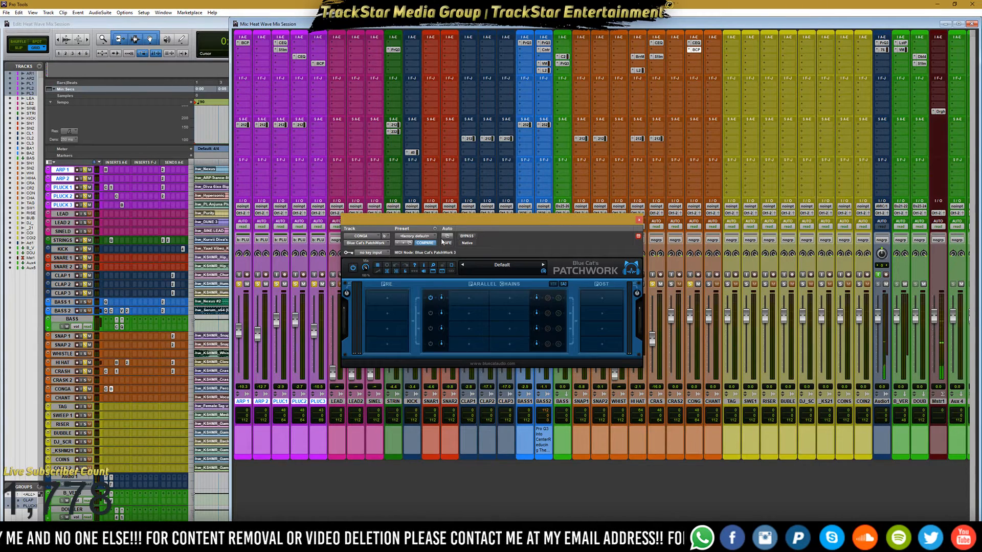
Step: Load VCL-25A.dll from the Fuse Audio Labs folder into PatchWork's first parallel chain slot and place both plug-in windows side by side
left_click(464, 304)
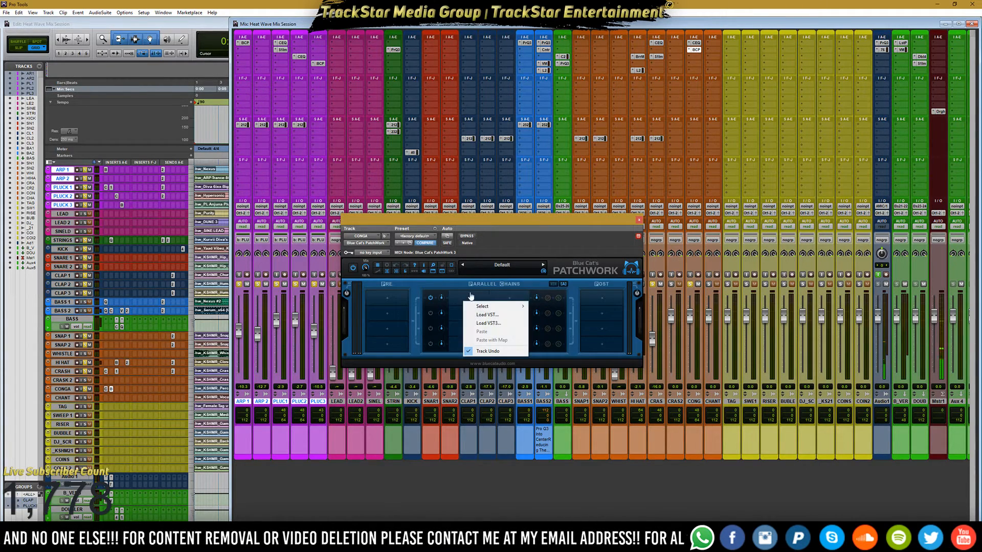
left_click(515, 316)
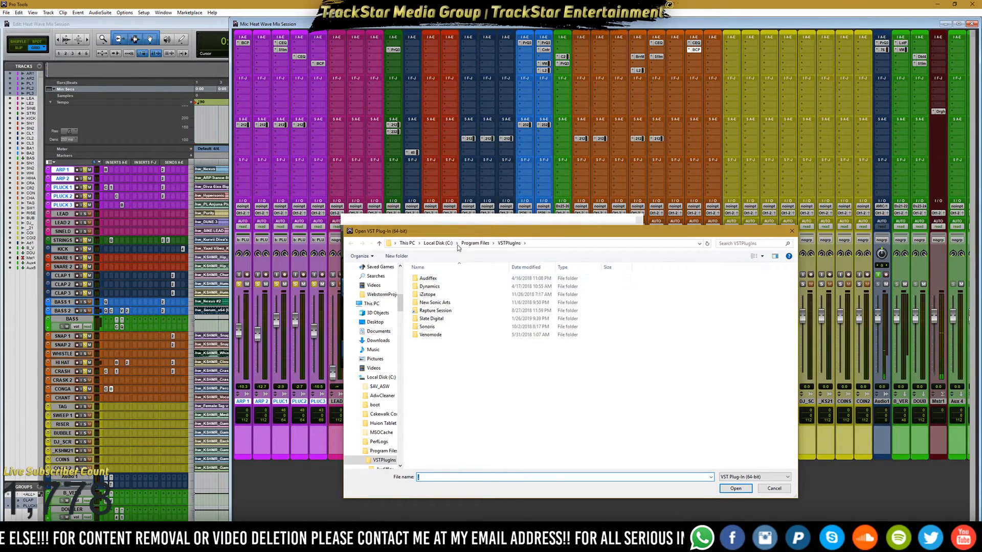
left_click(474, 244)
left_click(564, 244)
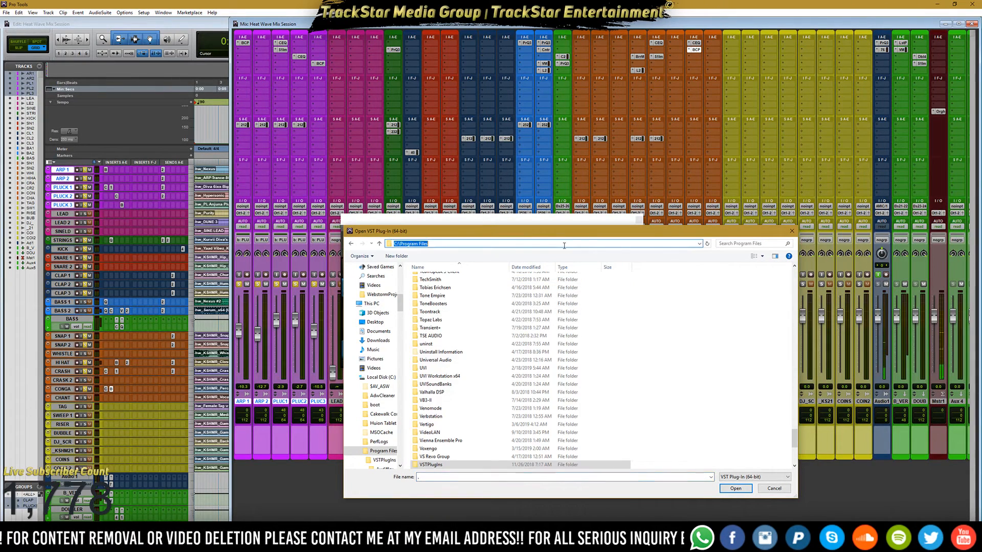
type("C:\\Program Files (x86)\\VstPlugins\\SoundToys 5 All Plugins Bundle")
key("Return")
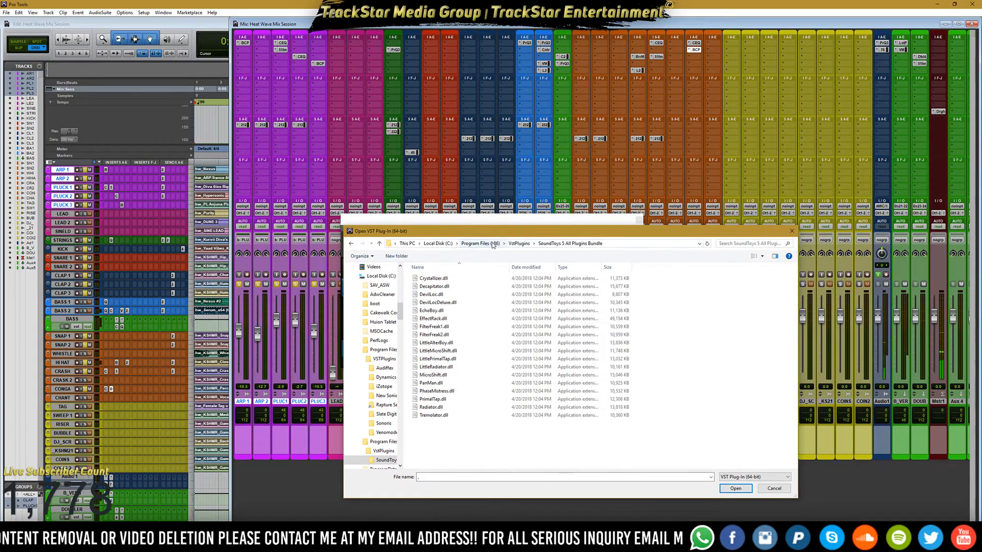
left_click(522, 243)
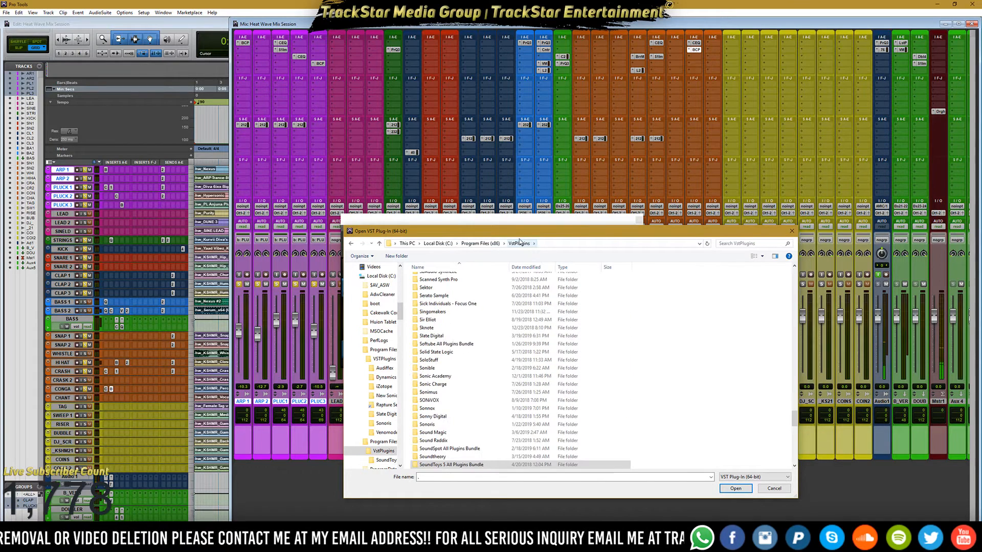
key("f")
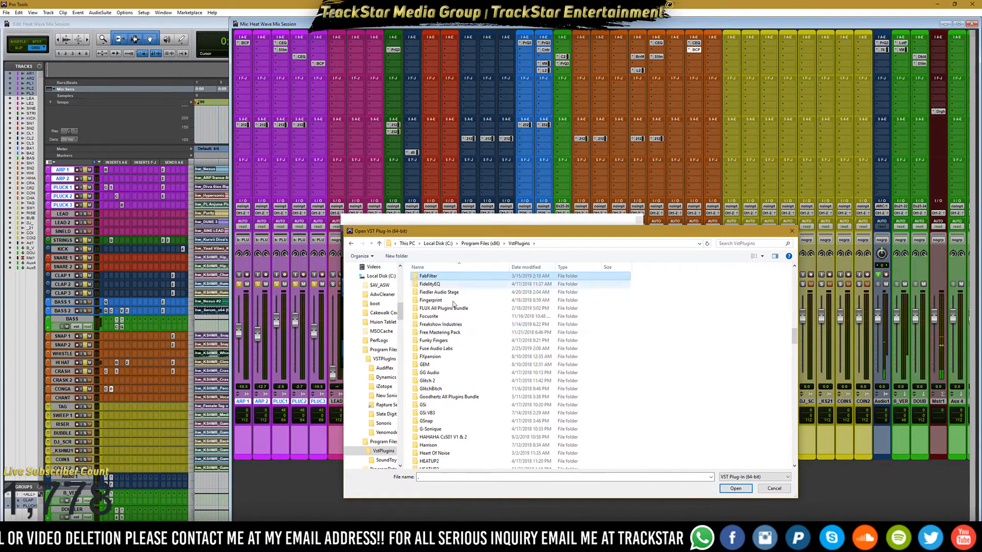
double_click(435, 349)
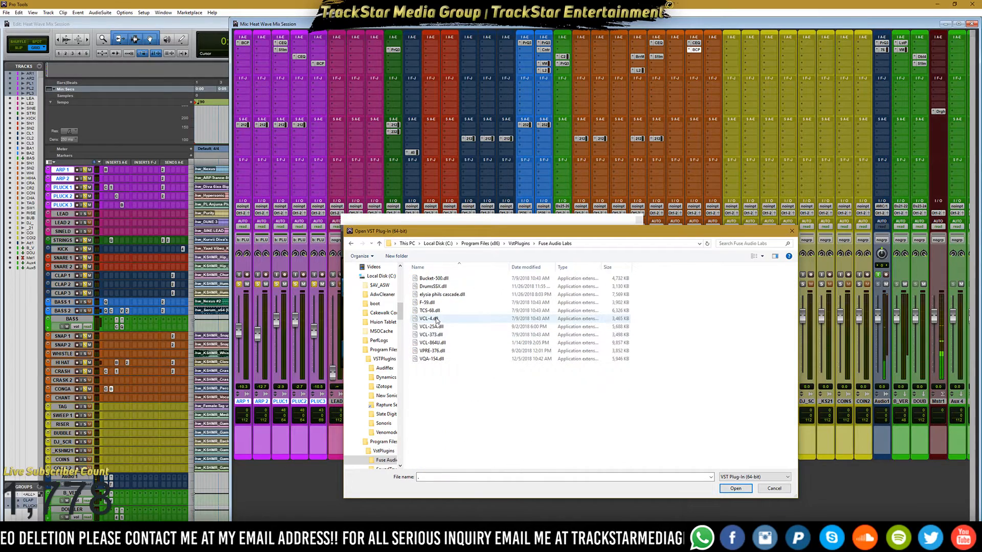
double_click(449, 327)
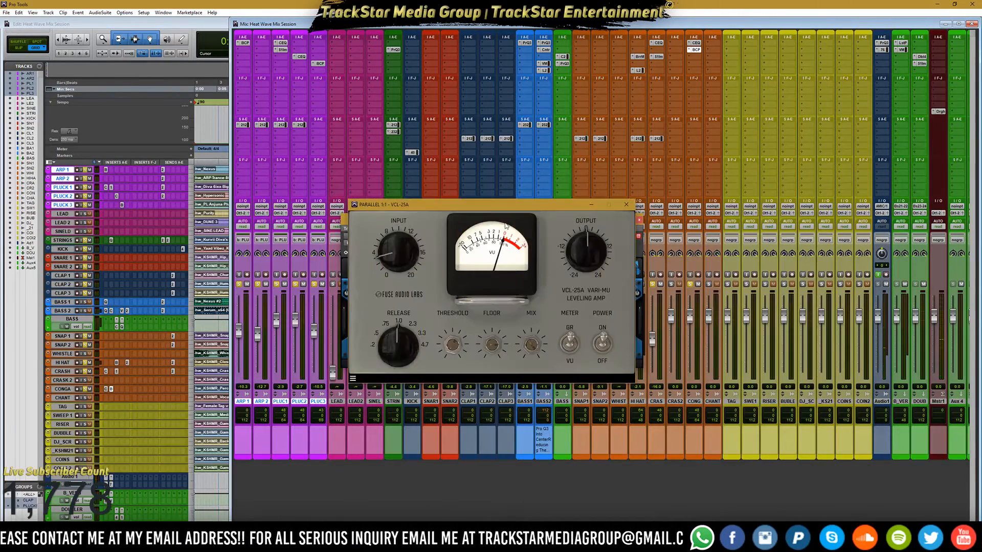
left_click_drag(513, 204, 726, 185)
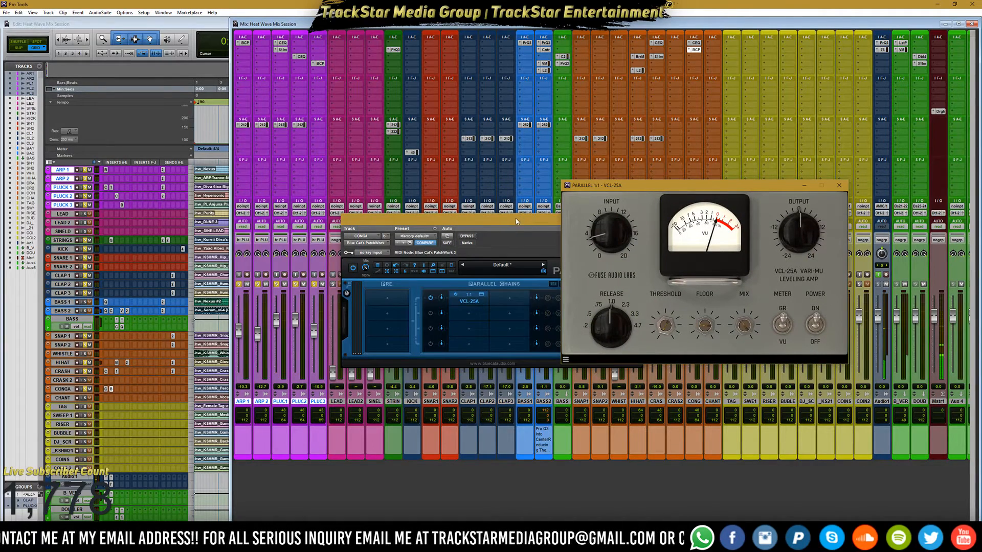
left_click_drag(516, 219, 315, 287)
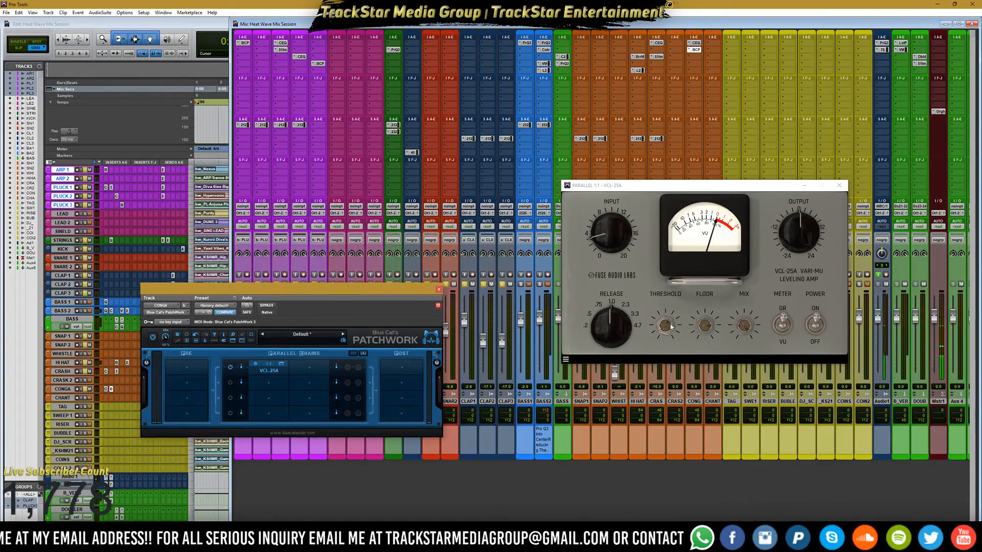
Step: Raise the input of CONGA's VCL-25A, set its release to about 0.75 and close its window
left_click(704, 328)
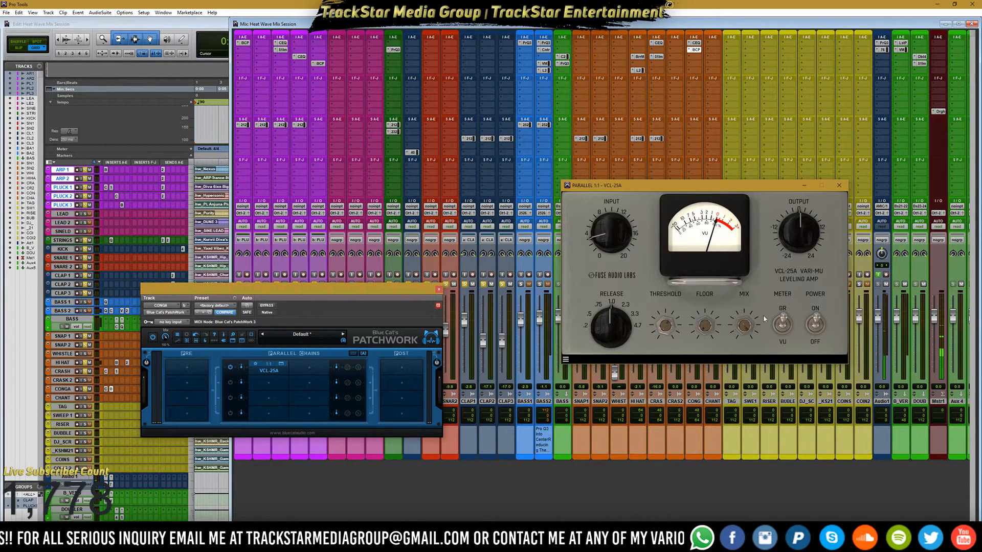
left_click_drag(662, 330, 672, 444)
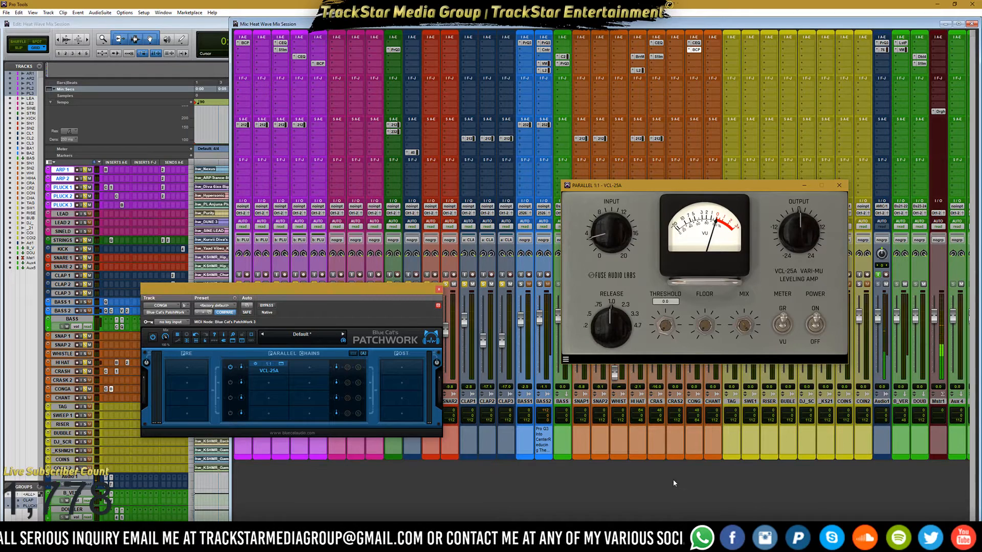
left_click(619, 332)
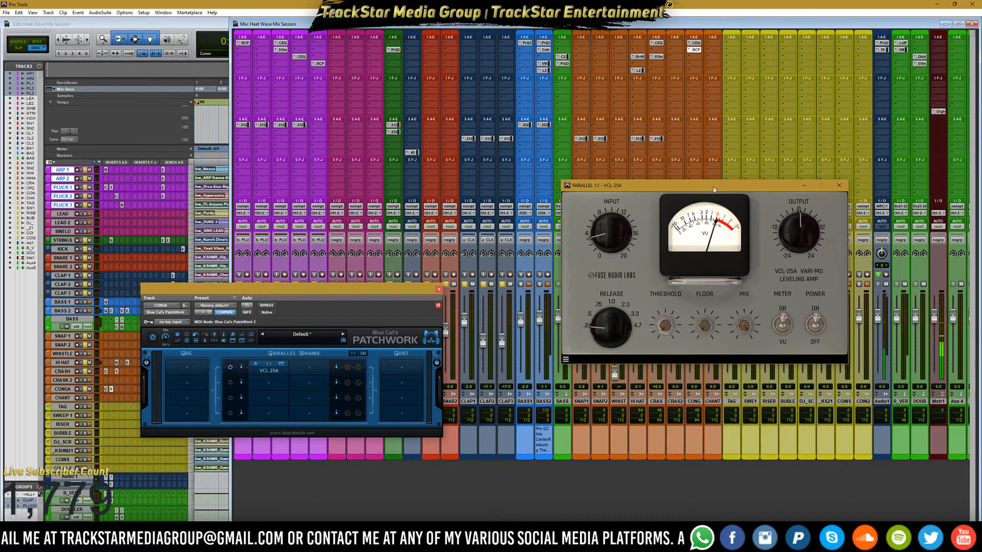
left_click_drag(714, 190, 687, 153)
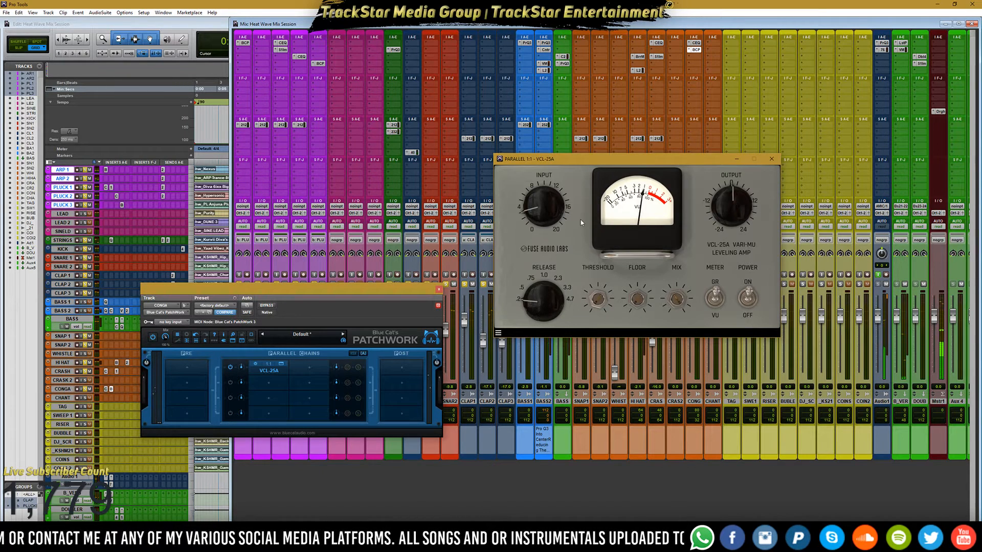
left_click_drag(547, 210, 547, 197)
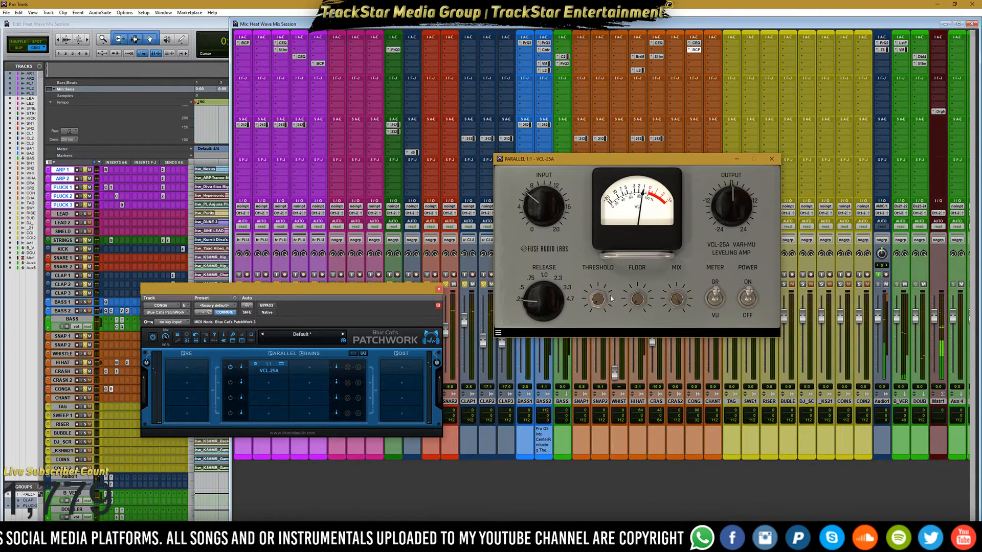
left_click_drag(548, 309, 546, 275)
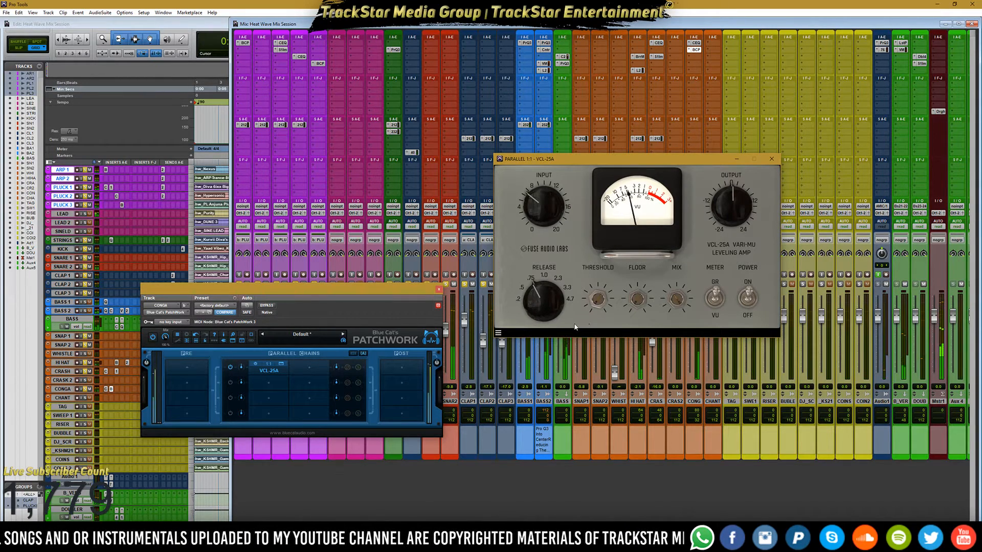
mouse_move(543, 218)
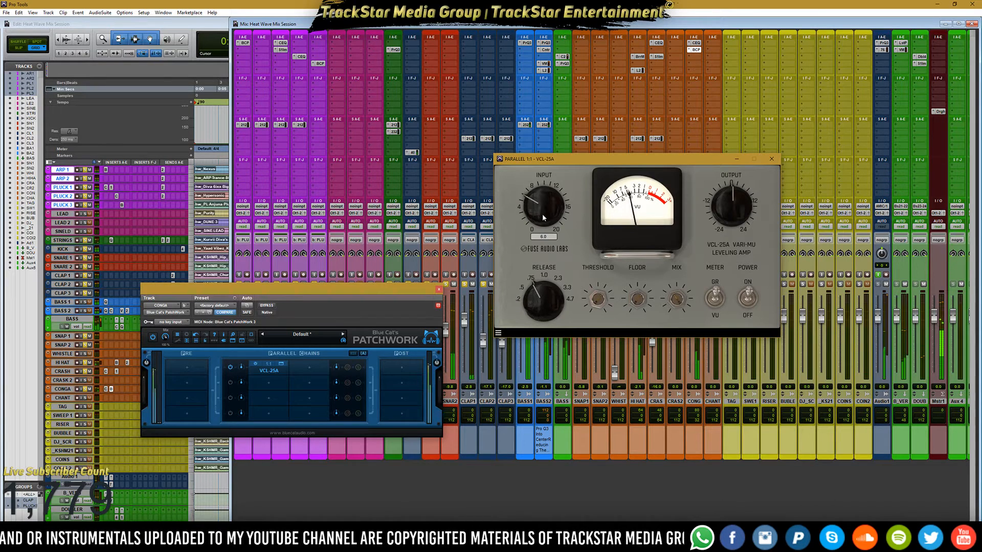
left_click_drag(543, 215, 544, 217)
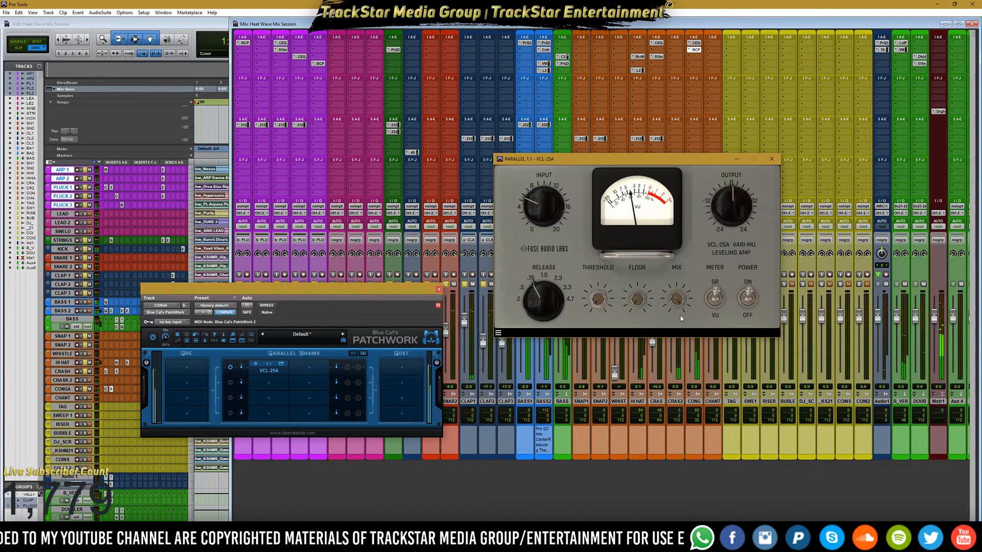
left_click(772, 157)
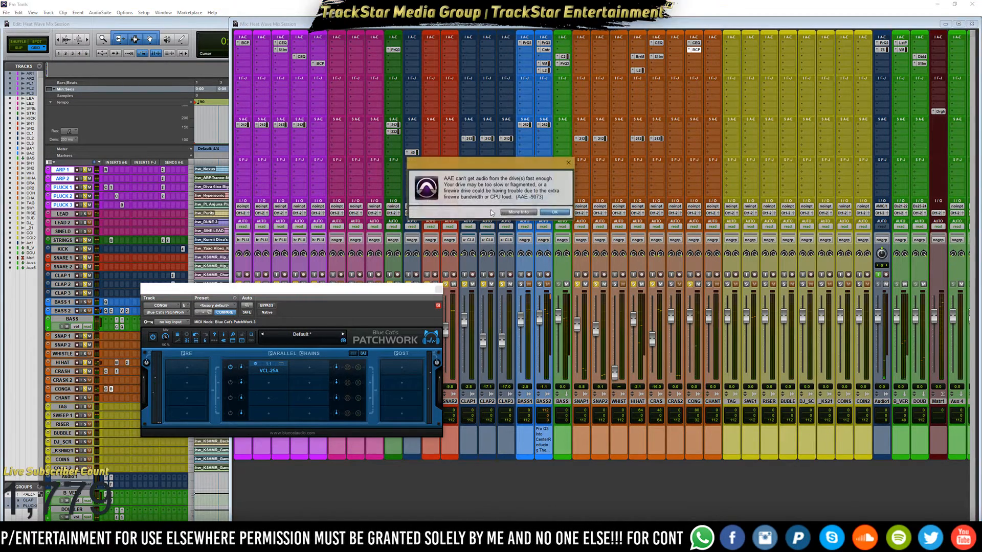
Step: Dismiss the audio engine error, restart playback and lower the CONGA track's volume fader
left_click(555, 214)
key("space")
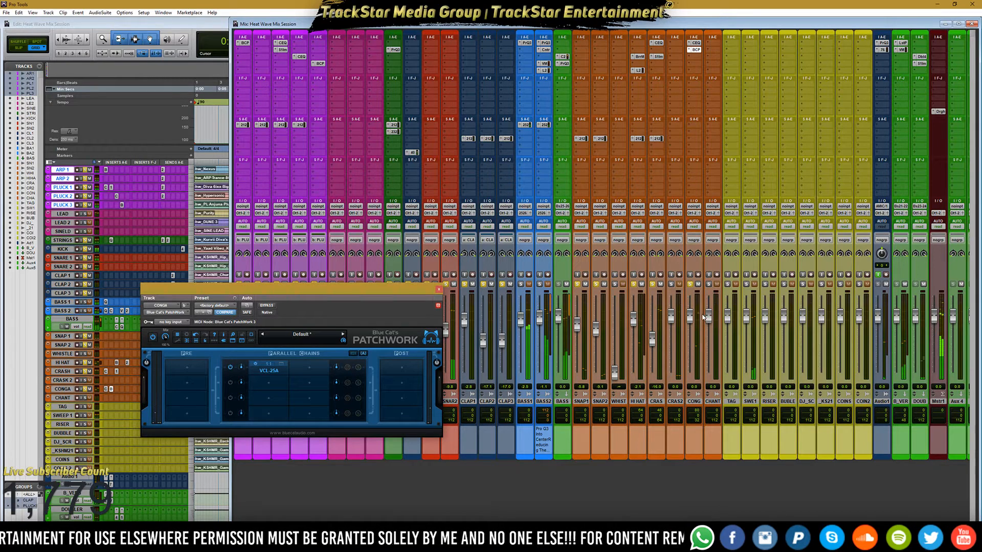
left_click_drag(690, 324, 694, 340)
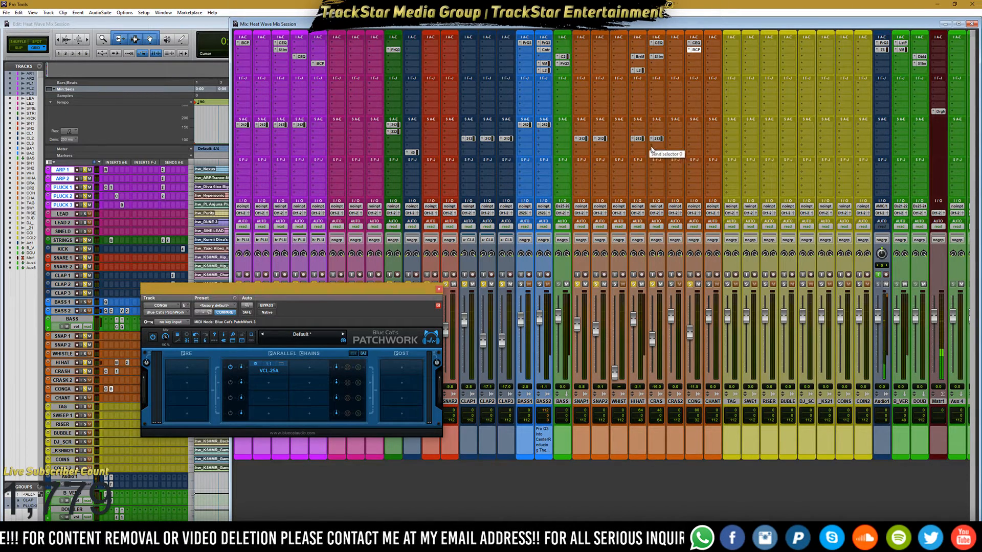
Step: Assign CONGA's send C to Bus 21-22, lower the send level and close the PatchWork window
left_click(691, 140)
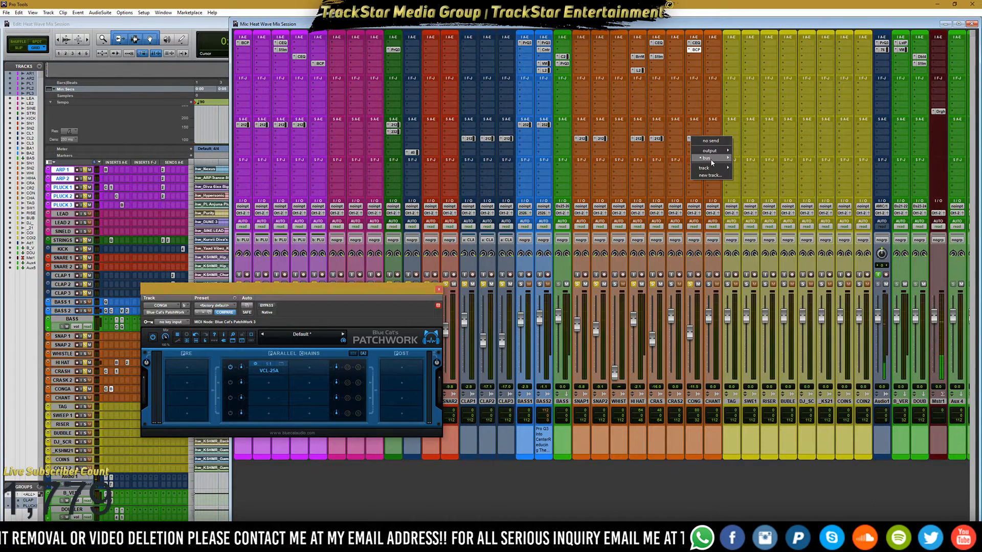
mouse_move(712, 163)
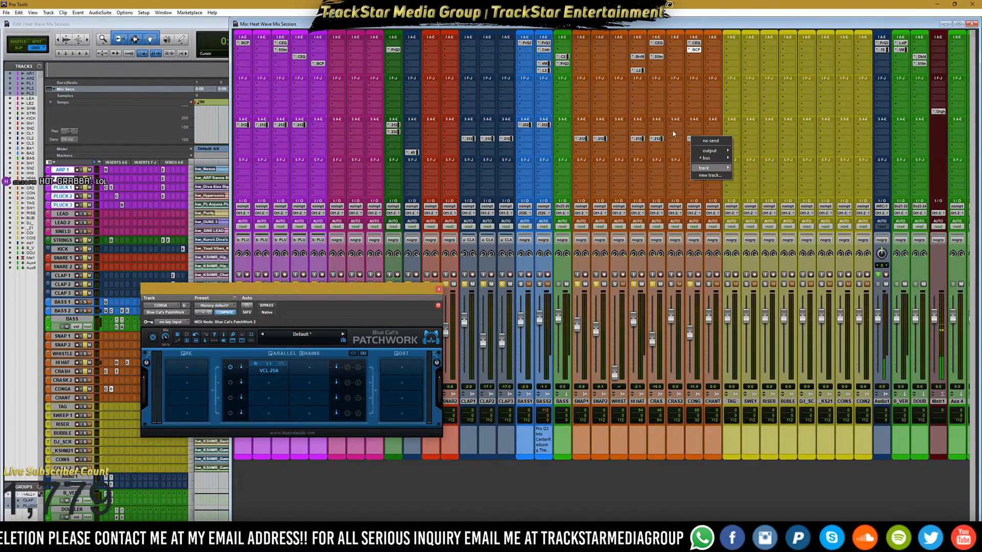
left_click(692, 137)
left_click(694, 139)
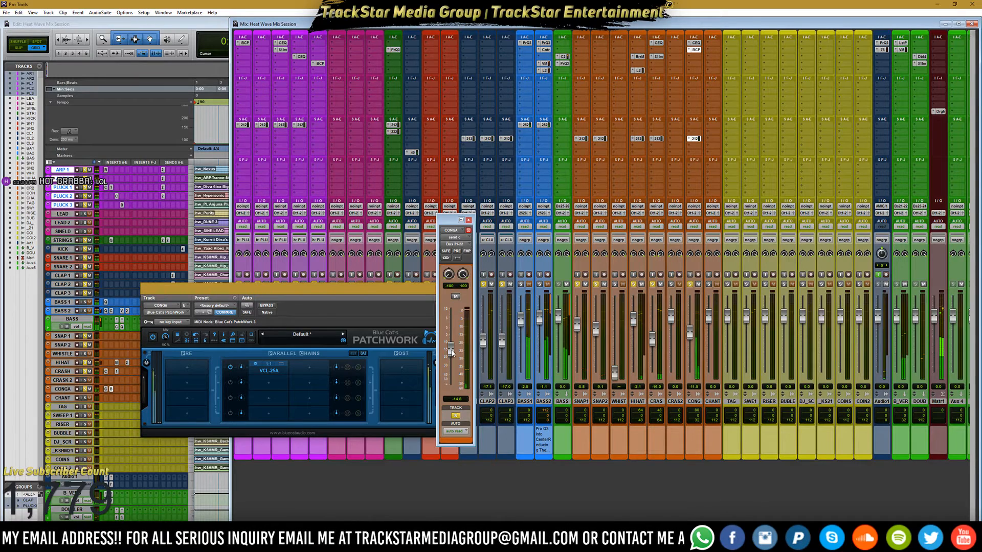
left_click_drag(451, 356, 456, 367)
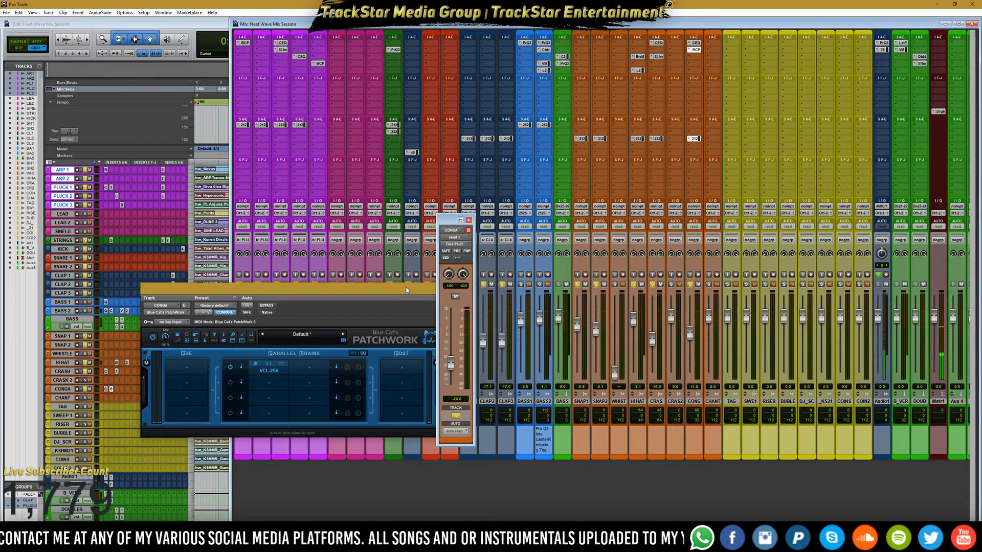
left_click(435, 322)
left_click(441, 289)
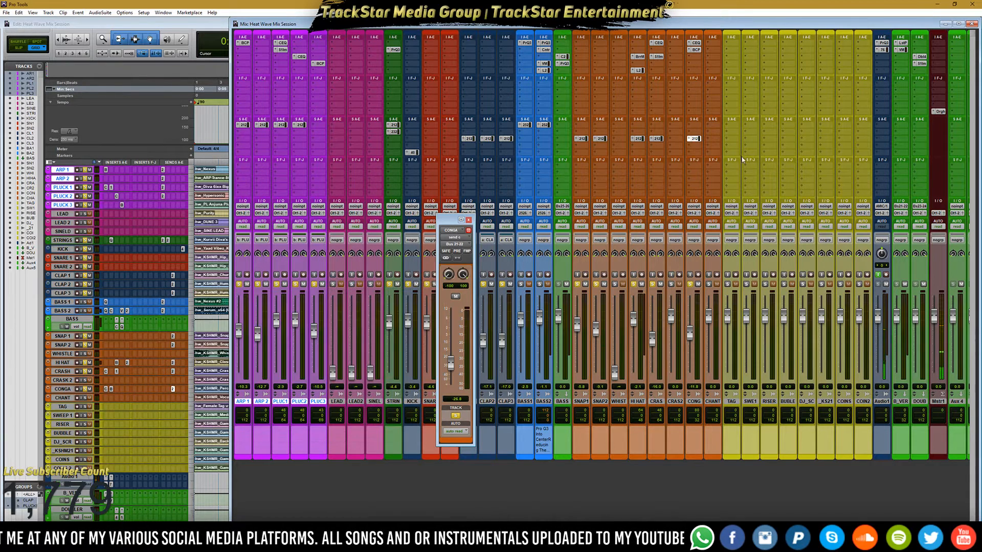
Step: Enter the note "Crave into Fuse 25A" in the CONGA track's comments
left_click(694, 440)
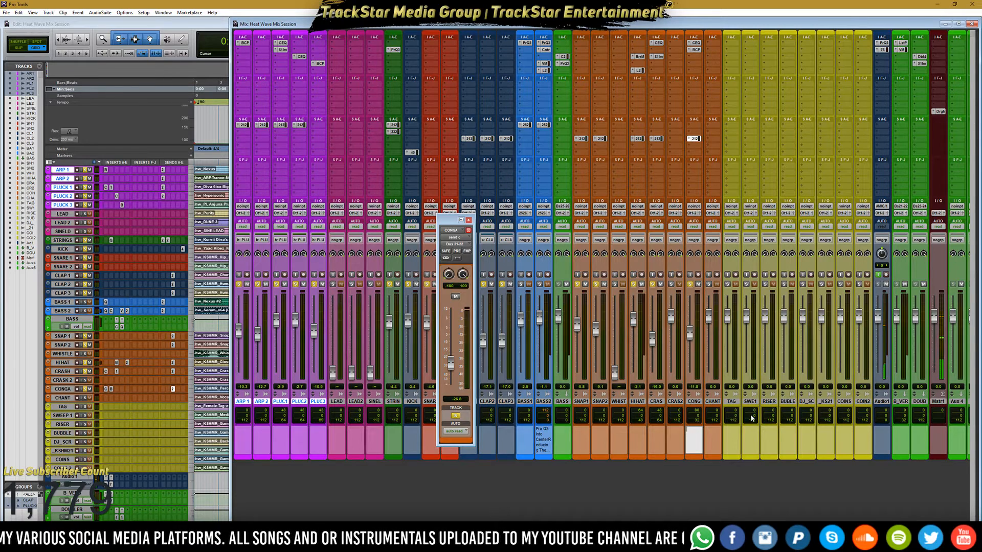
type("Cra")
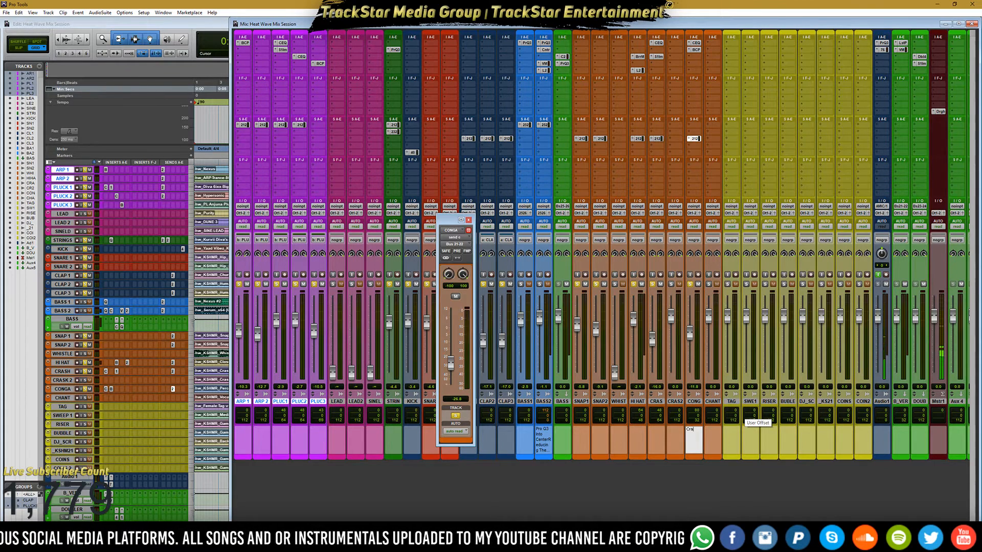
type("ve into")
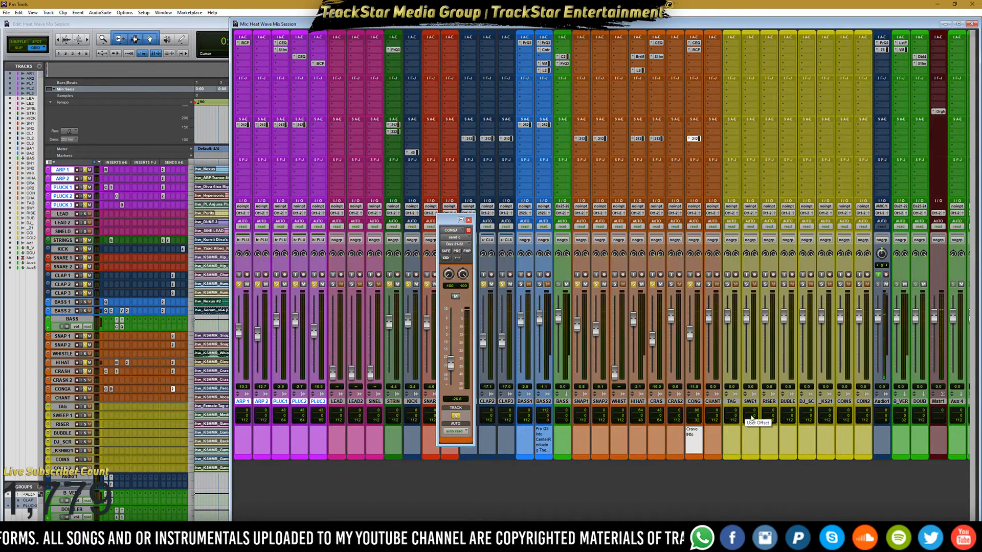
type(" Fuse ")
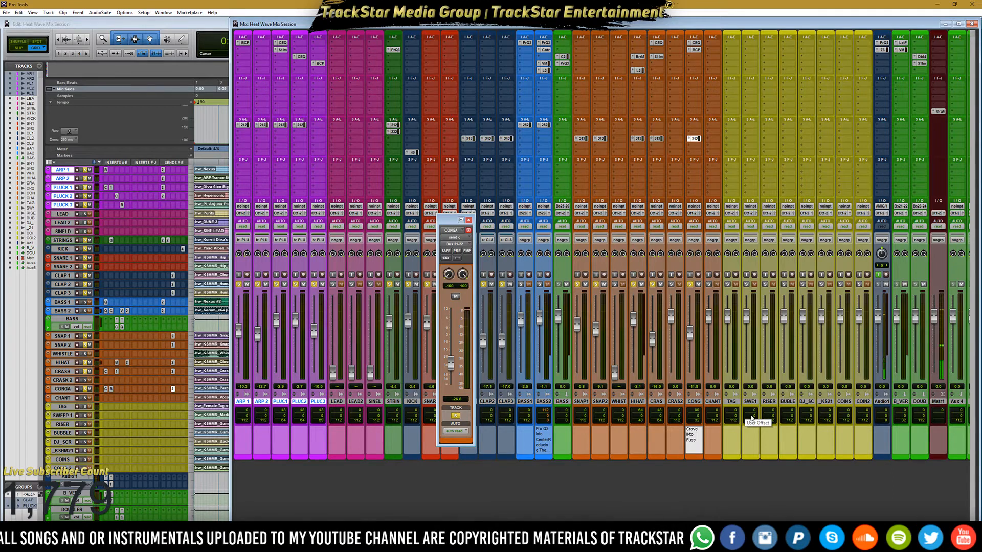
type("25")
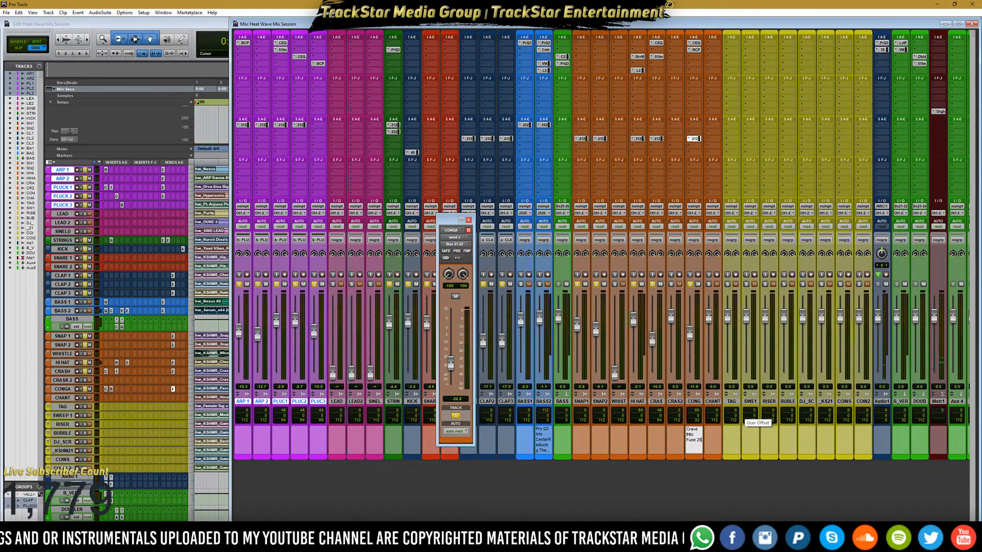
type("a")
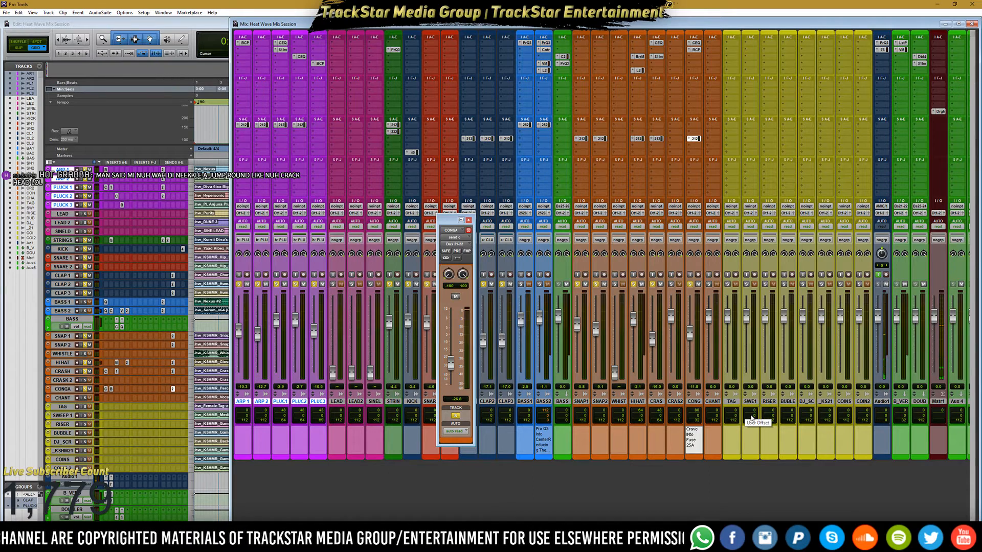
key("Return")
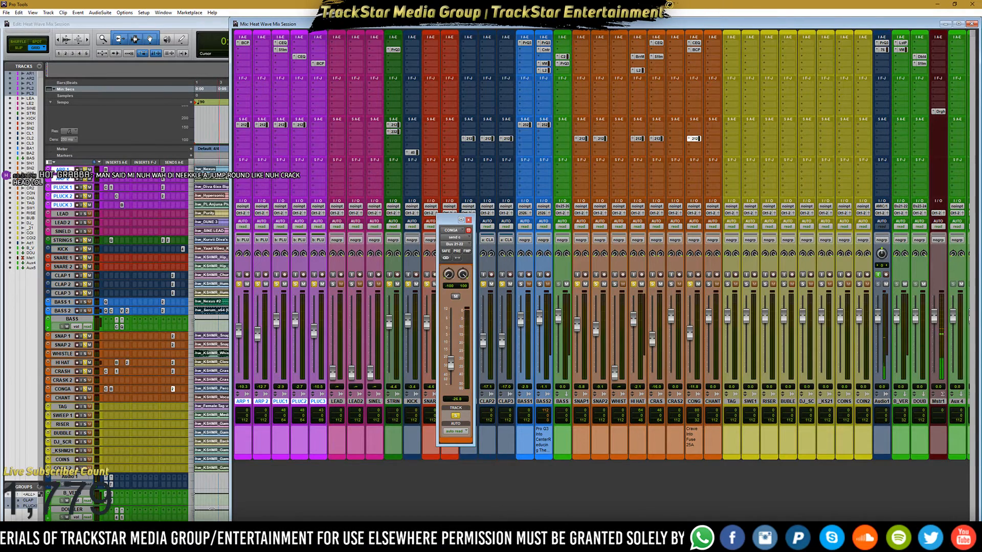
Step: Locate the session to 0:53.333 in the Edit window and audition the mix from there
key("ctrl+equal")
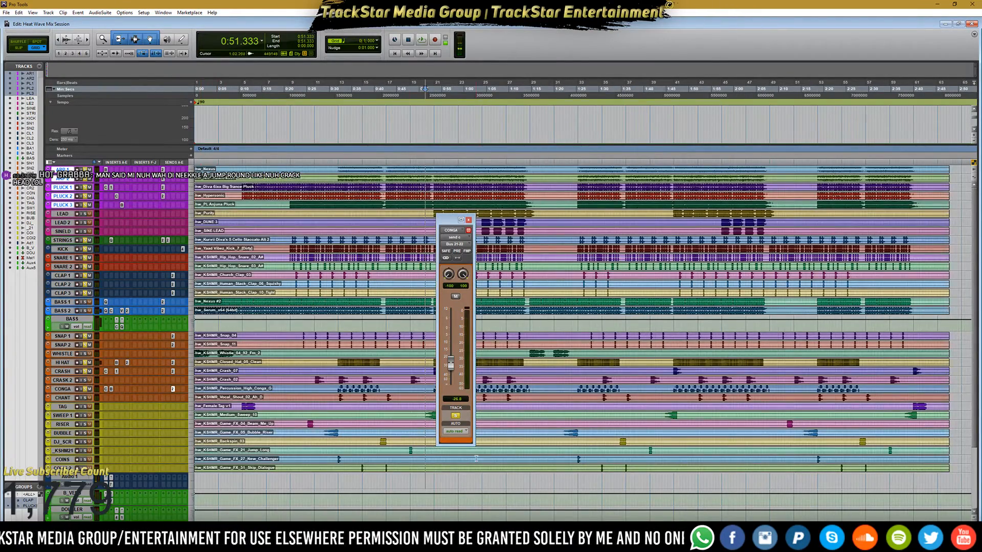
key("t")
key("t")
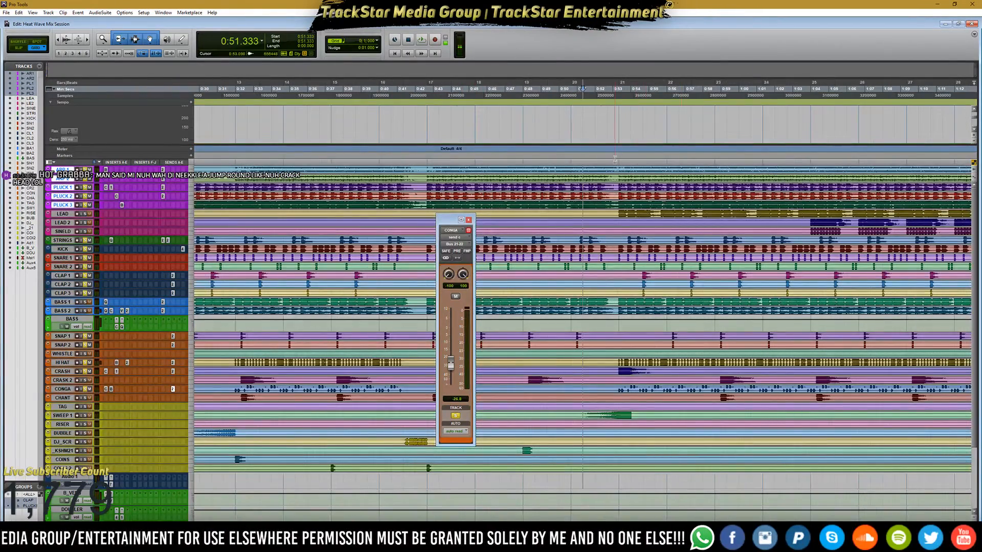
left_click(615, 159)
key("r")
key("r")
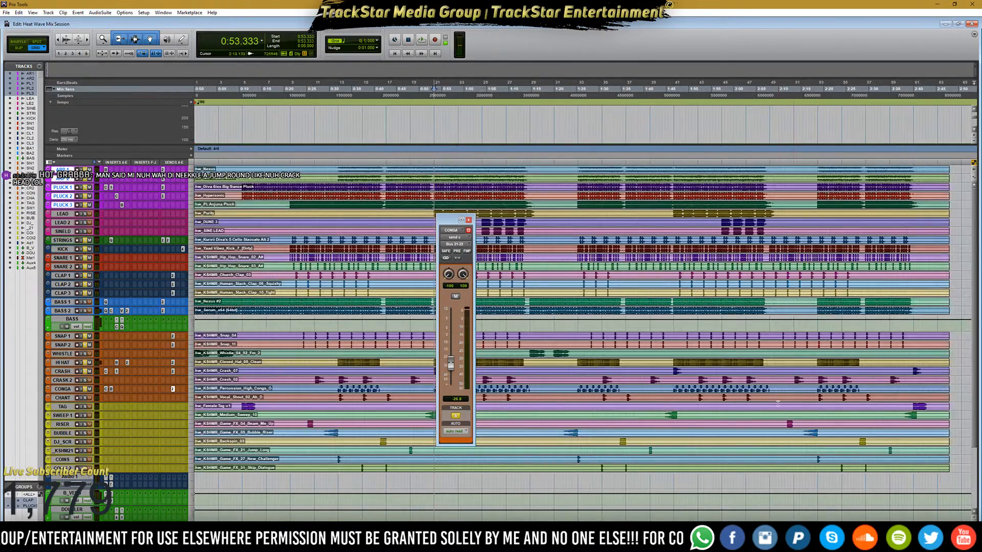
key("t")
key("t")
key("space")
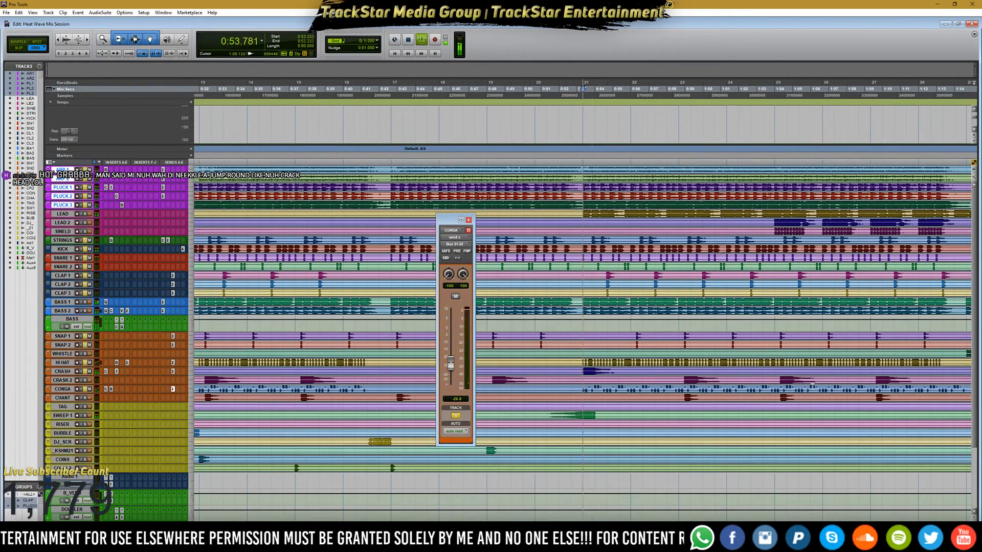
key("space")
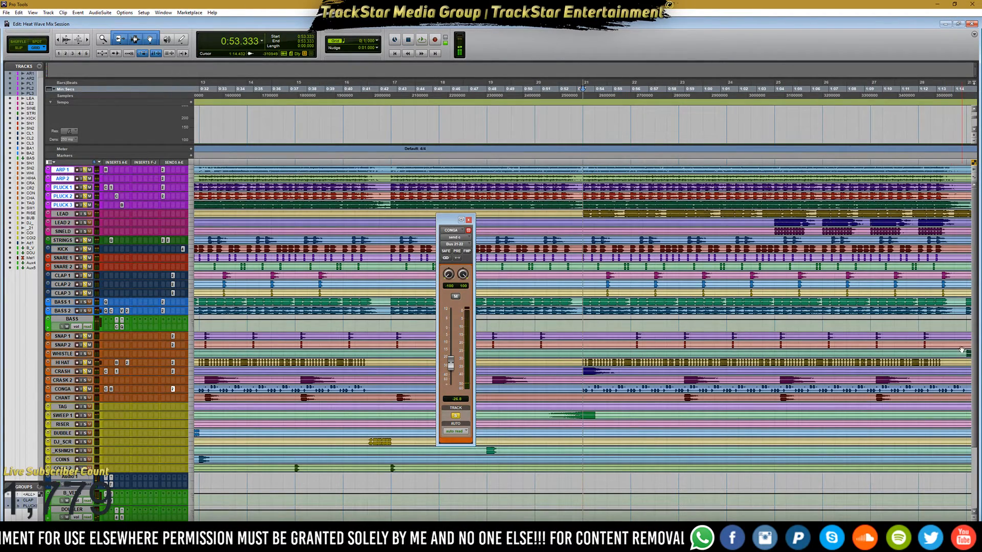
Step: Audition the passage from 1:14.000, close the CONGA send window and place the edit cursor at 0:58.000
left_click(957, 163)
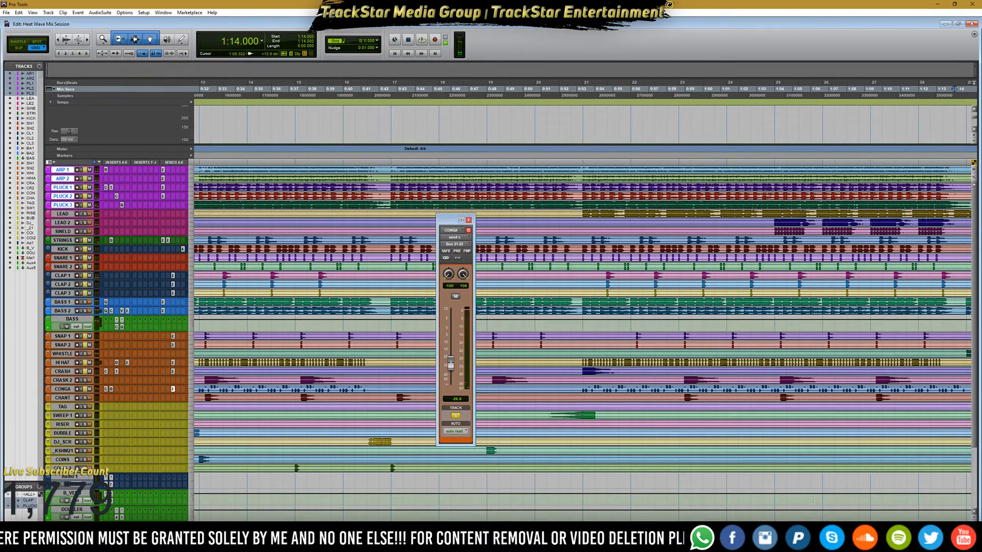
left_click(946, 526)
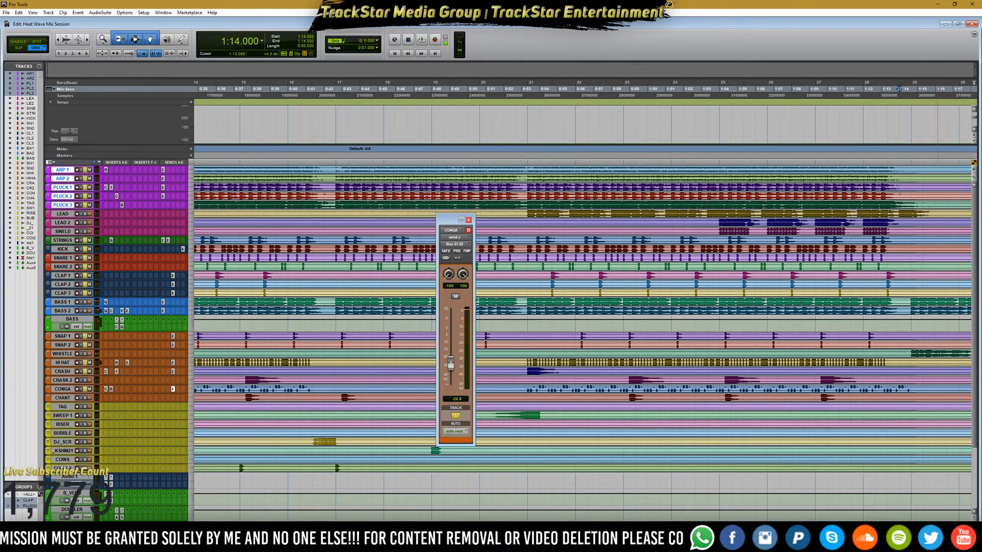
left_click(468, 220)
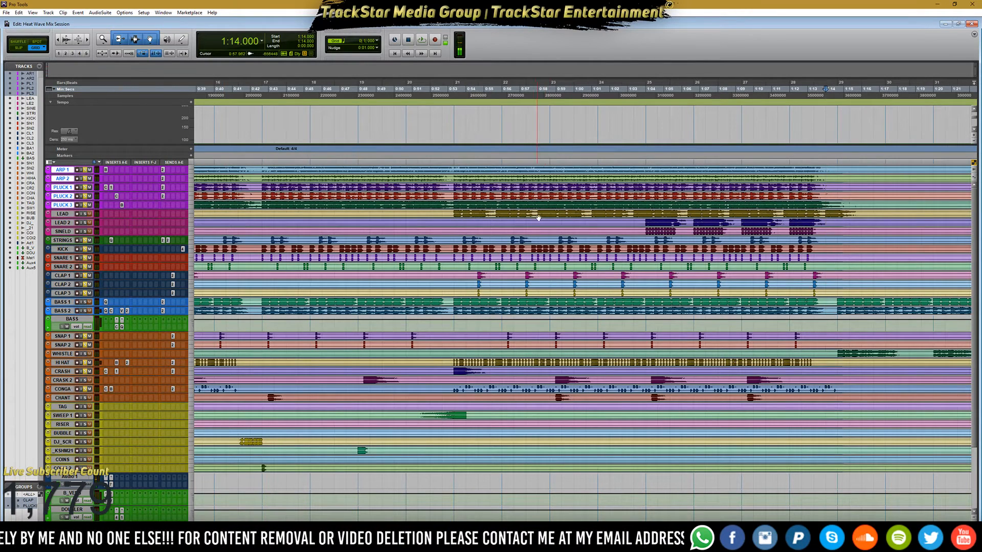
left_click(547, 161)
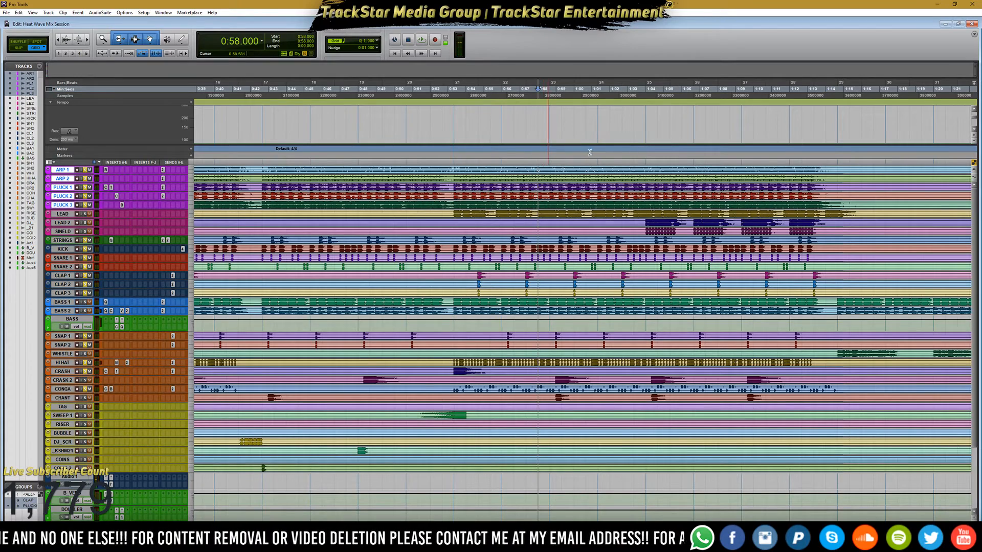
Step: In the Mix window, copy the Crave EQ and CRASH's S1 Stereo Imager to CHANT's inserts and open the imager
key("ctrl+equal")
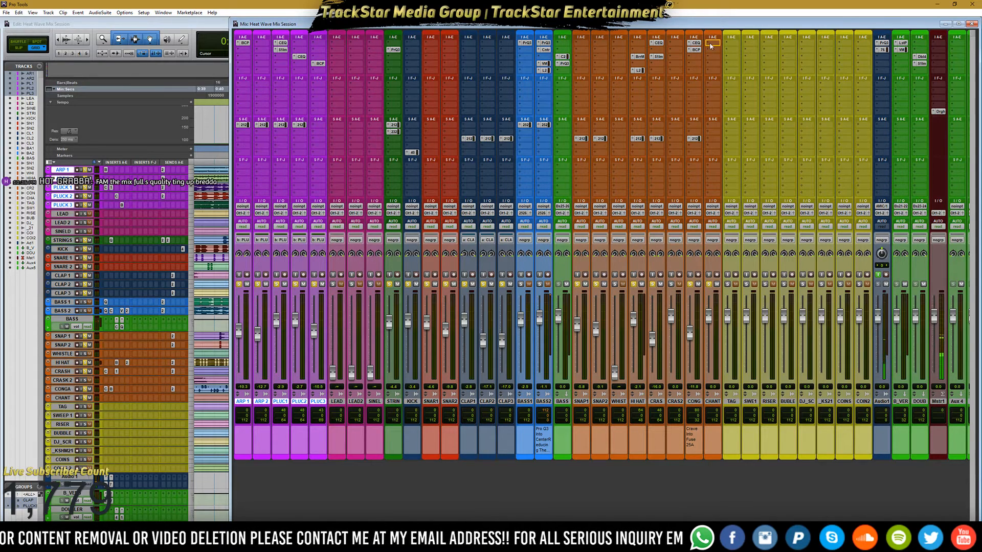
left_click_drag(709, 52, 709, 51)
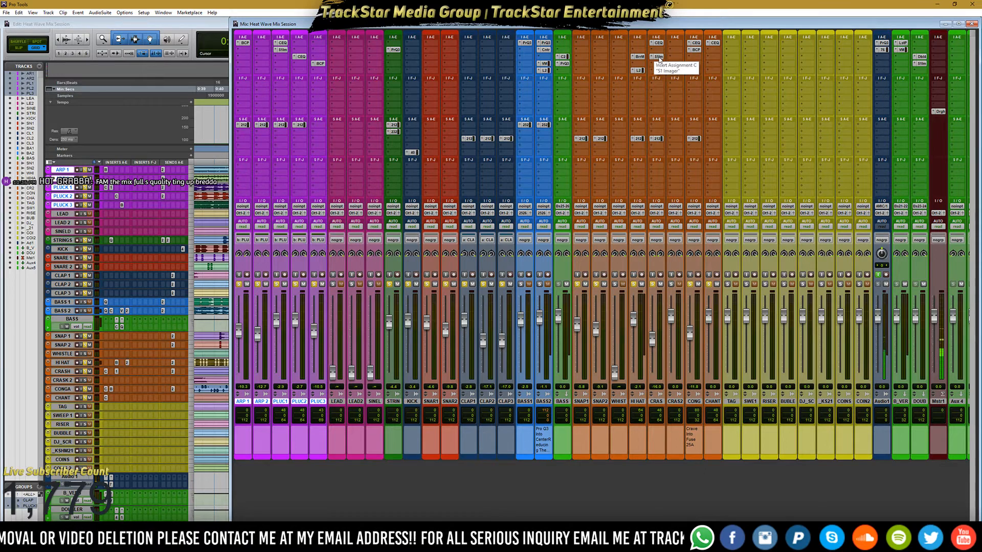
left_click_drag(657, 57, 710, 59)
left_click(714, 56)
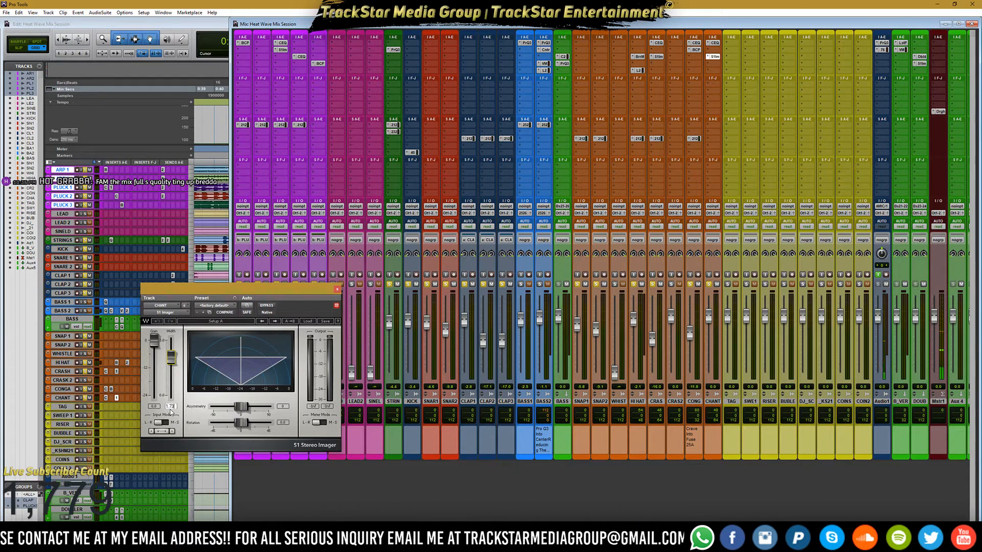
Step: Commit the new width value in CHANT's S1 Stereo Imager
key("Return")
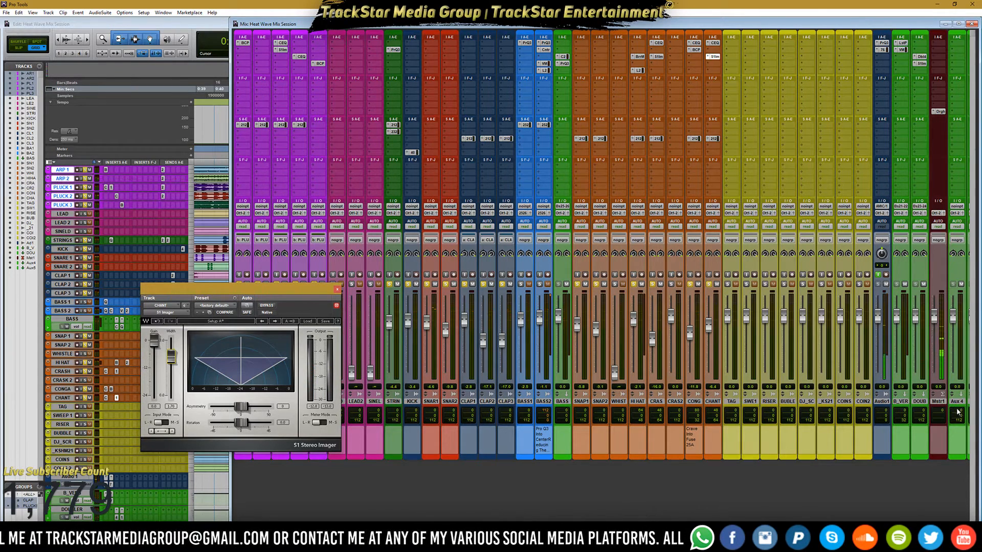
Step: Move the Aux 4 track in front of the master track and rename it DELAY
left_click_drag(957, 402, 935, 455)
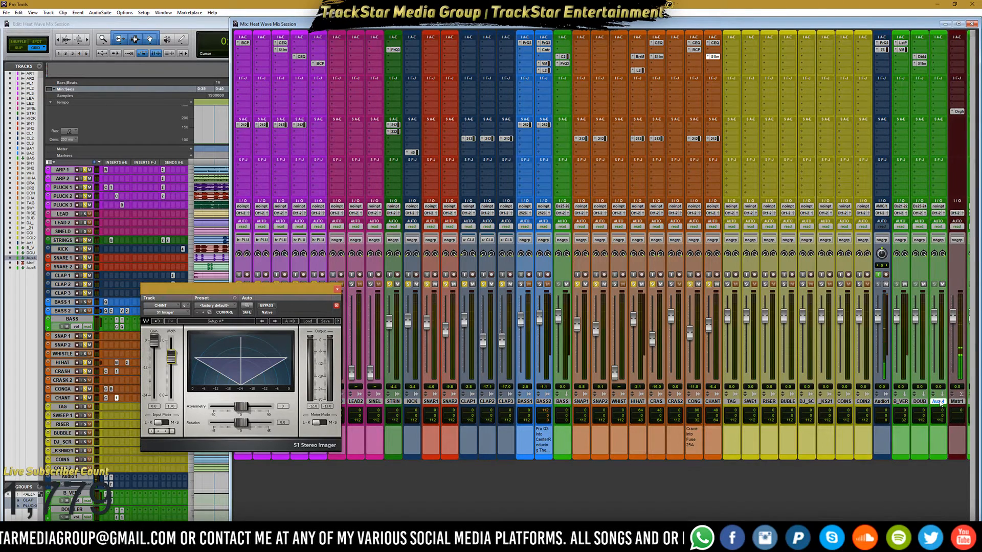
double_click(939, 402)
type("DELAY")
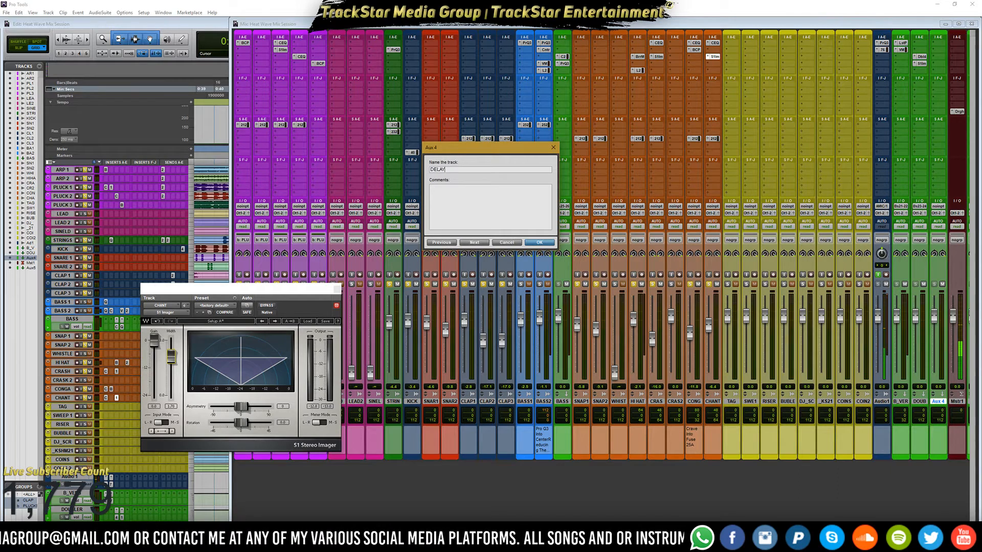
key("Return")
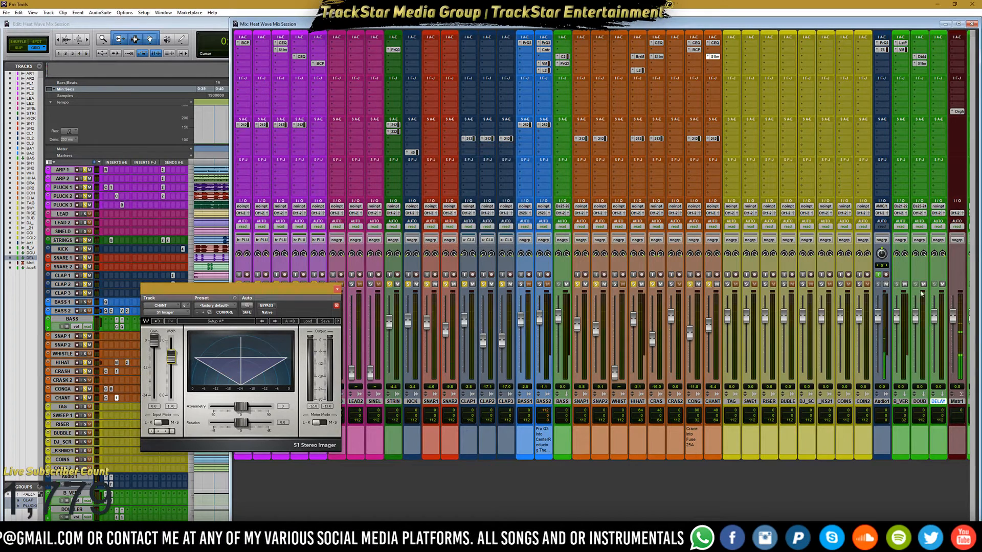
Step: Insert the stereo Repeater delay plug-in on DELAY's insert B and move its window over the yellow tracks' faders
left_click(937, 50)
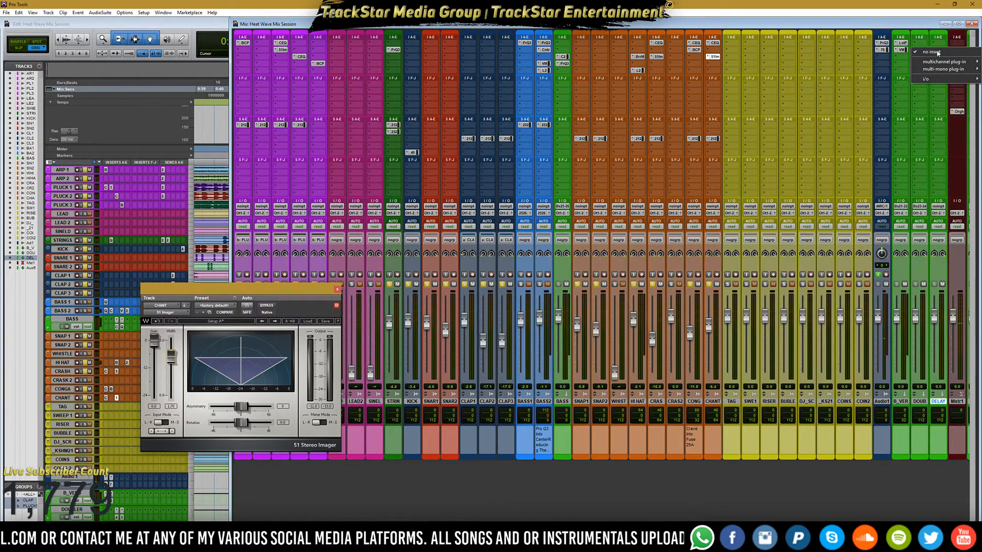
mouse_move(939, 62)
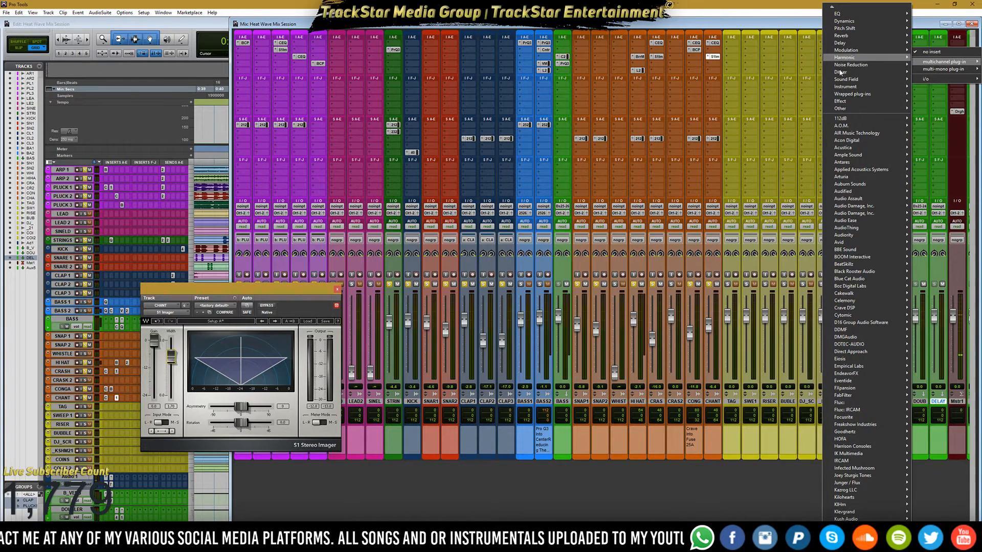
mouse_move(837, 96)
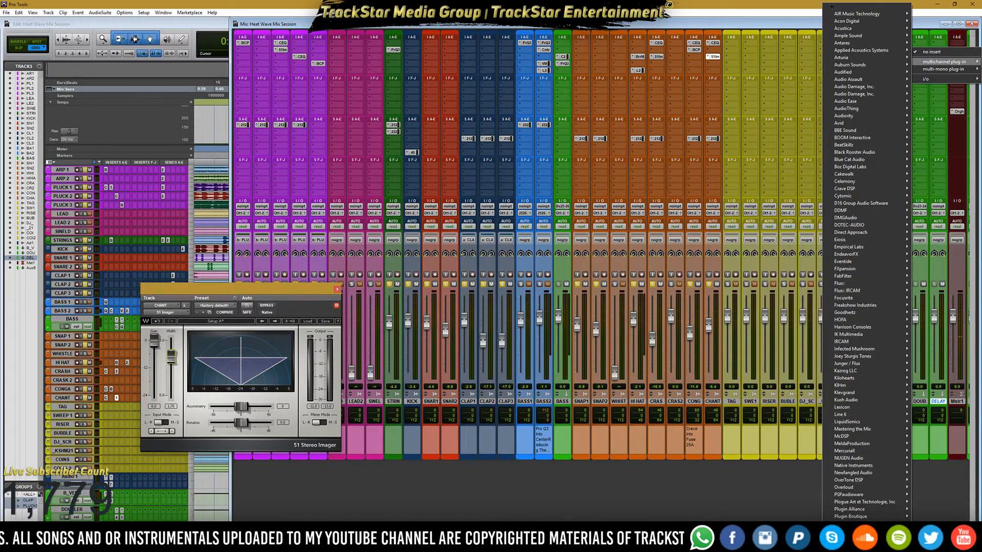
mouse_move(858, 502)
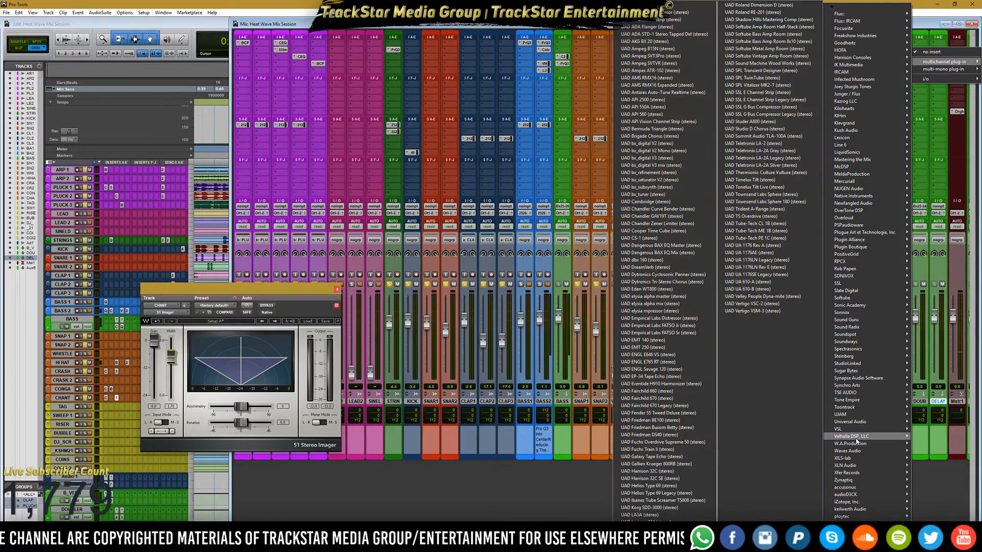
mouse_move(866, 438)
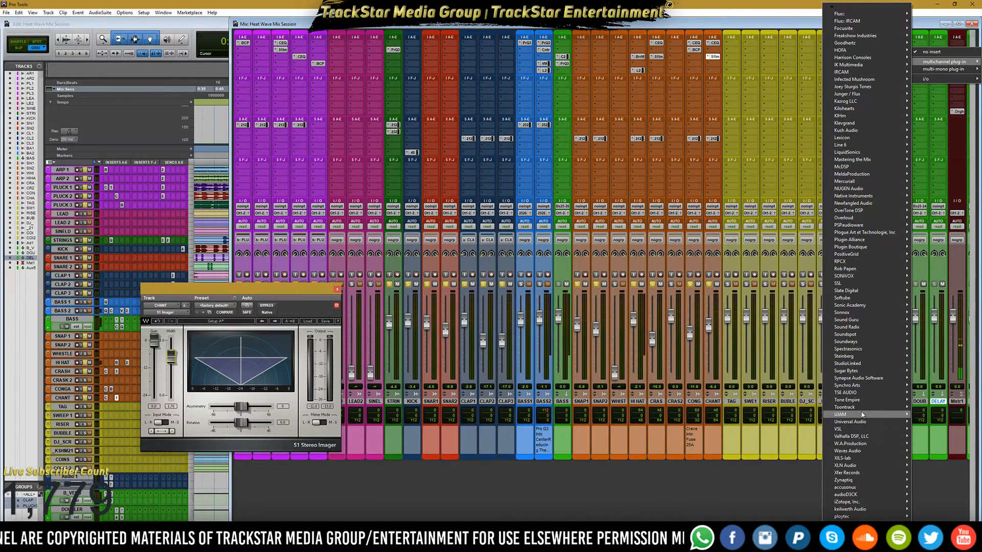
mouse_move(873, 410)
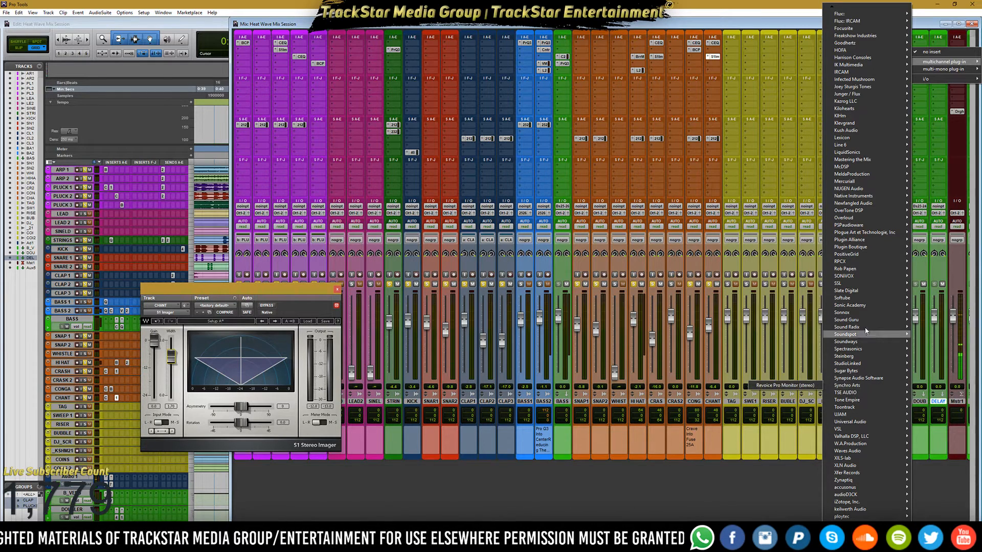
mouse_move(868, 140)
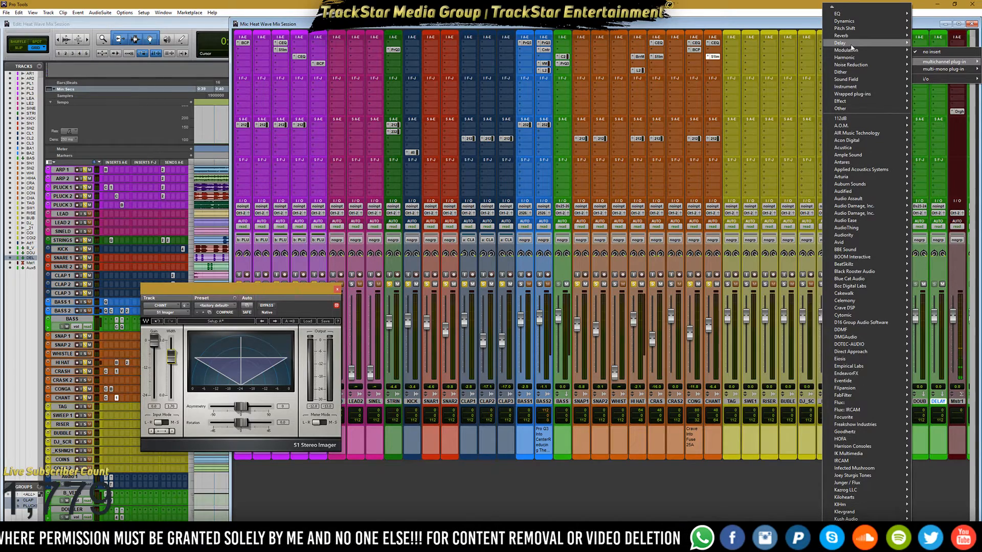
mouse_move(852, 44)
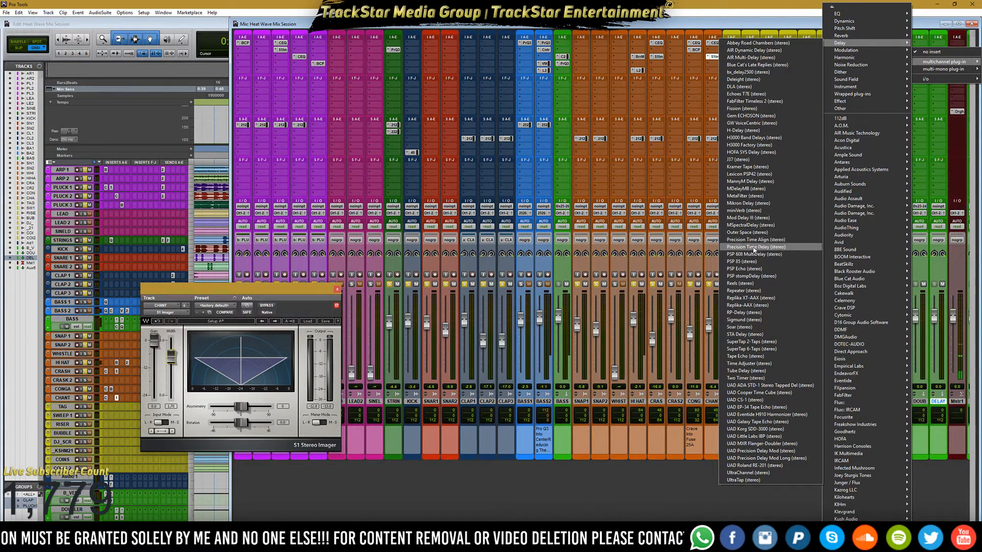
left_click(746, 291)
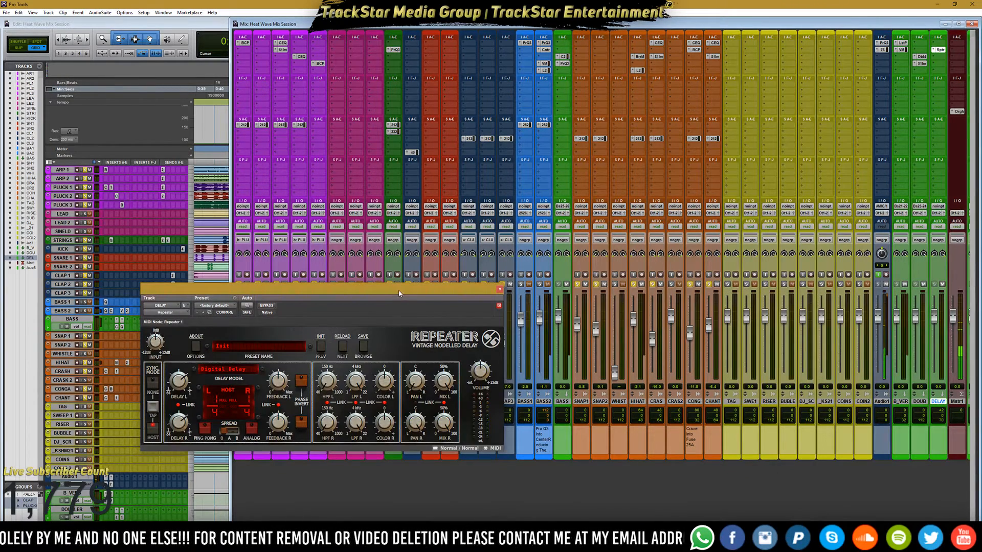
left_click_drag(399, 293, 800, 298)
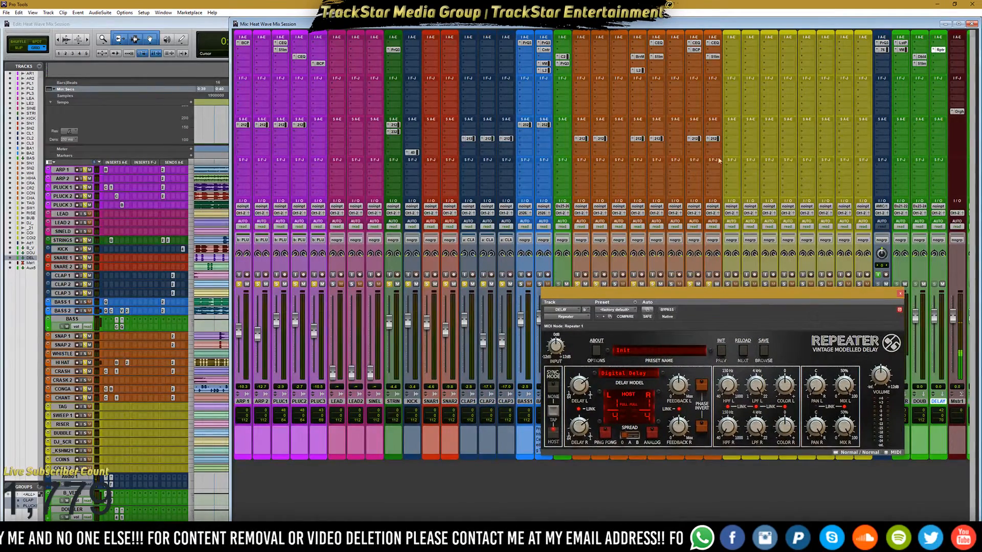
Step: Set the DELAY track's input to the stereo Bus 27-28
left_click(937, 214)
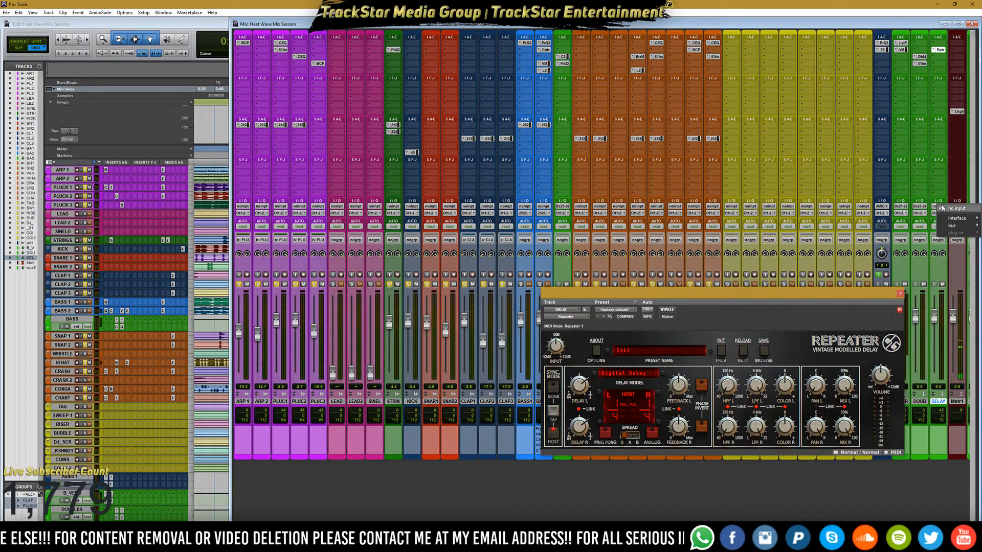
mouse_move(954, 227)
mouse_move(908, 225)
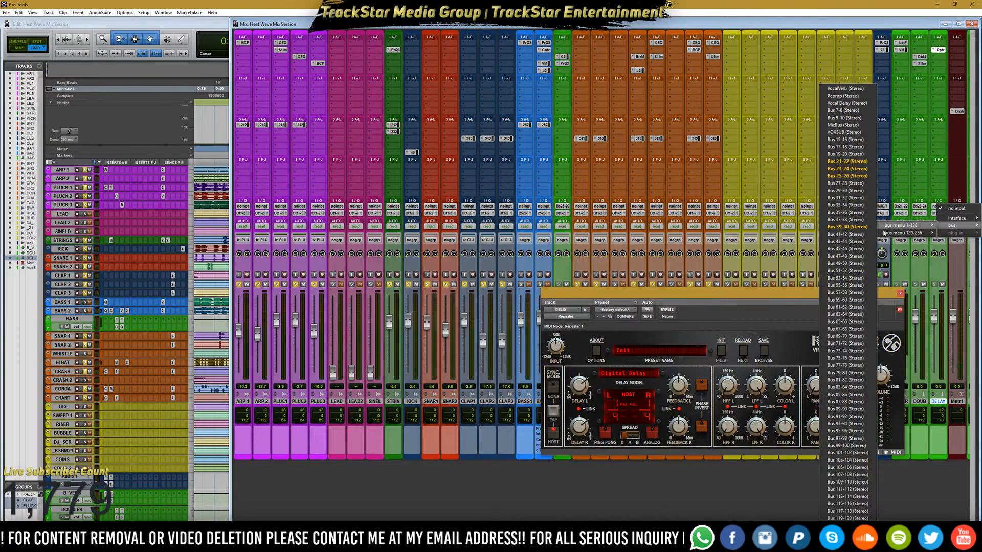
left_click(843, 183)
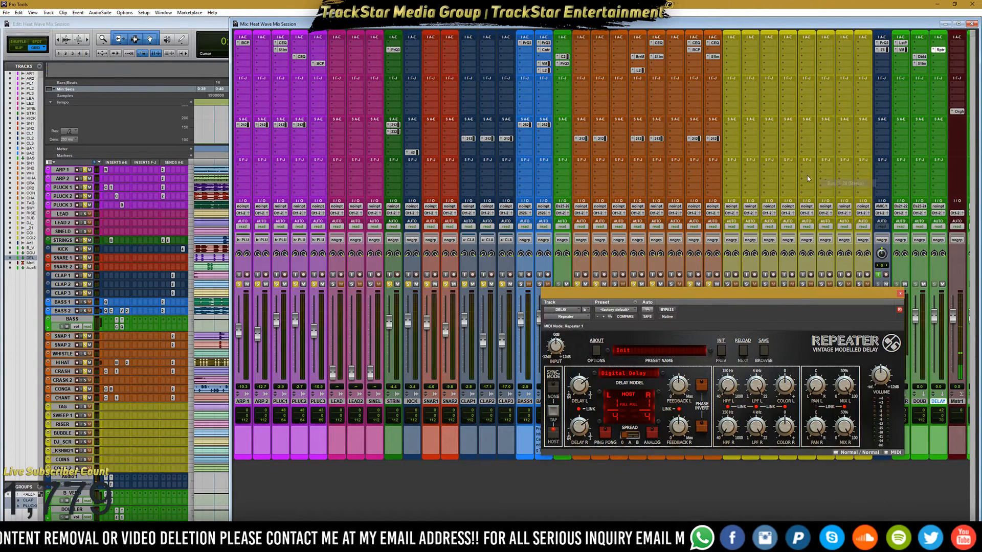
Step: Add a send to Bus 27-28 on CHANT's send D, at 0.0 dB and pre-fader
left_click(712, 148)
mouse_move(731, 167)
mouse_move(813, 168)
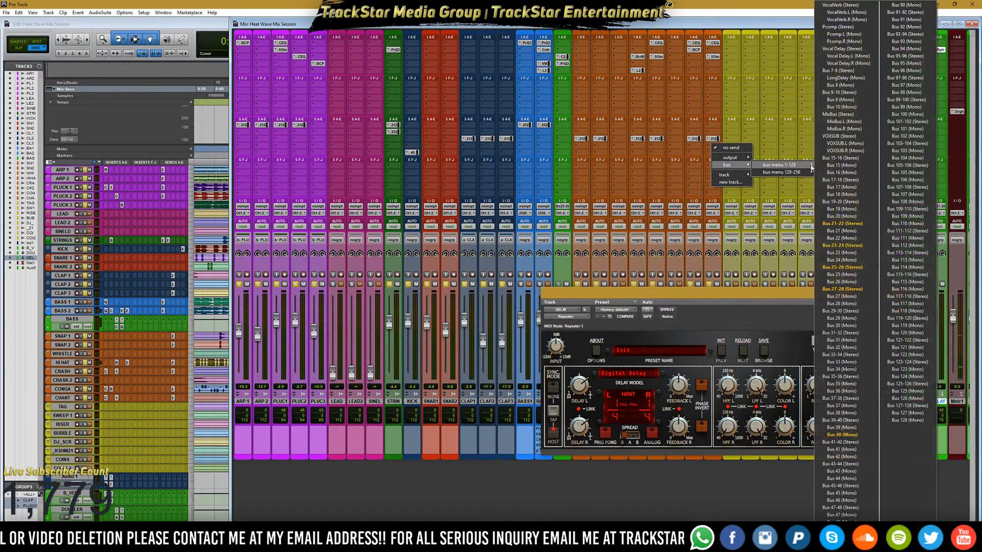
left_click(842, 288)
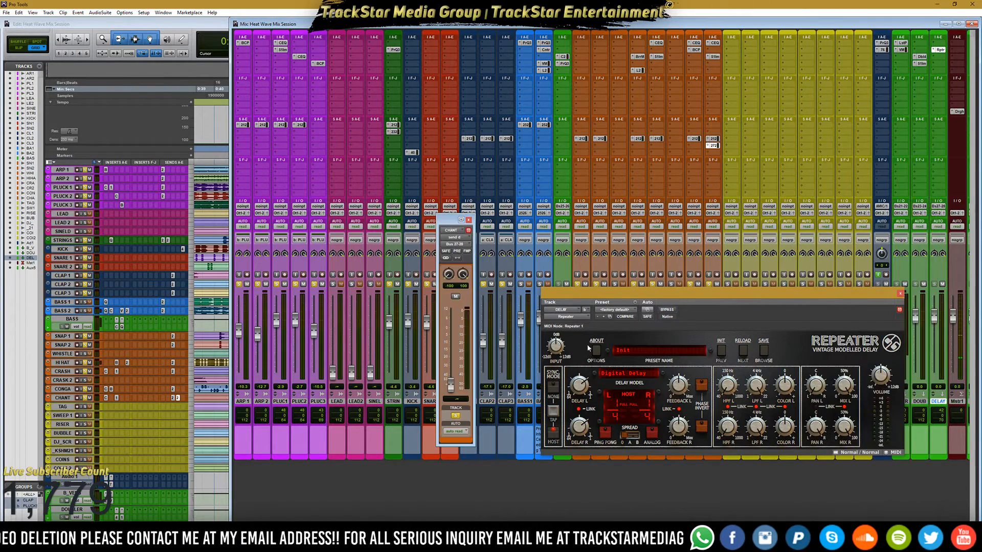
left_click(454, 389, "alt")
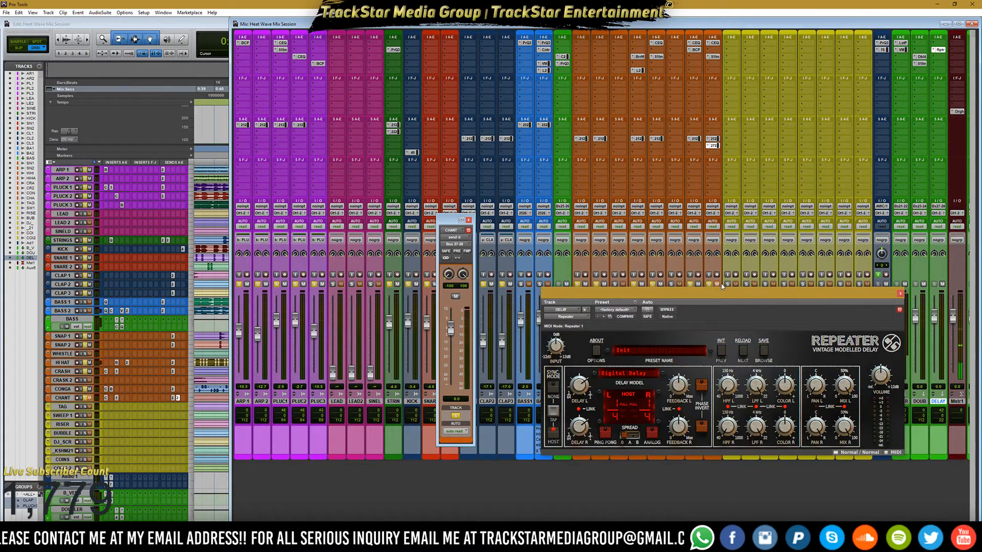
left_click(457, 251)
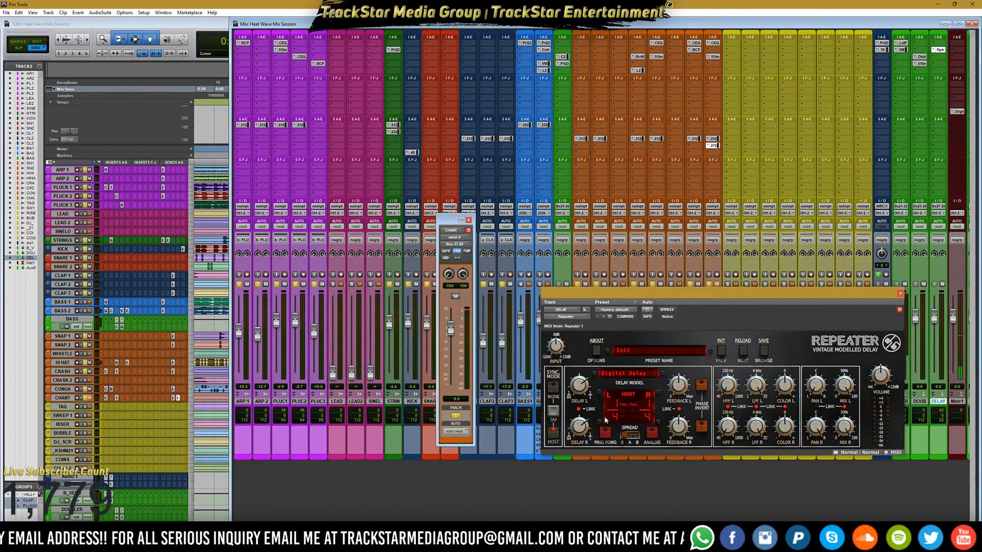
Step: Choose New Radio as the Repeater's delay model
left_click(623, 377)
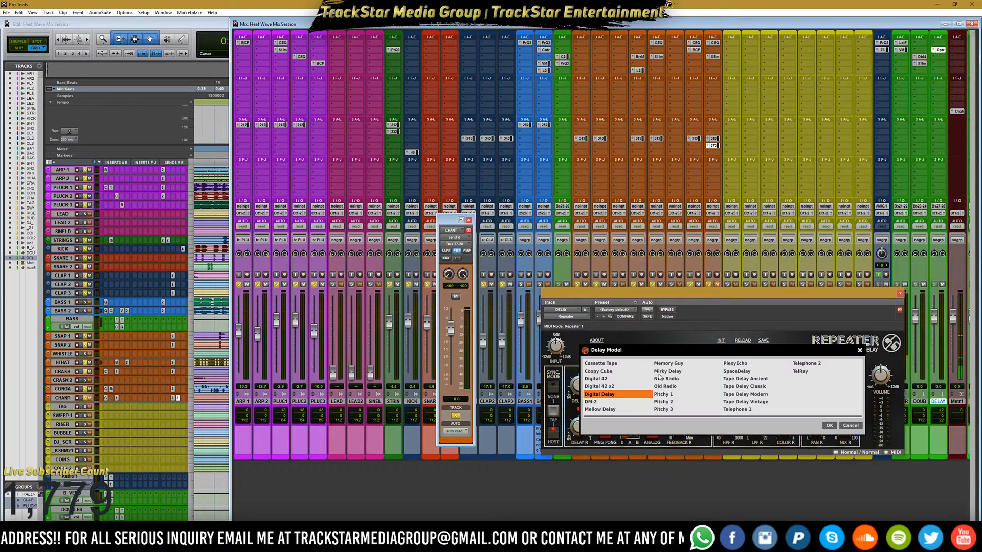
left_click(674, 380)
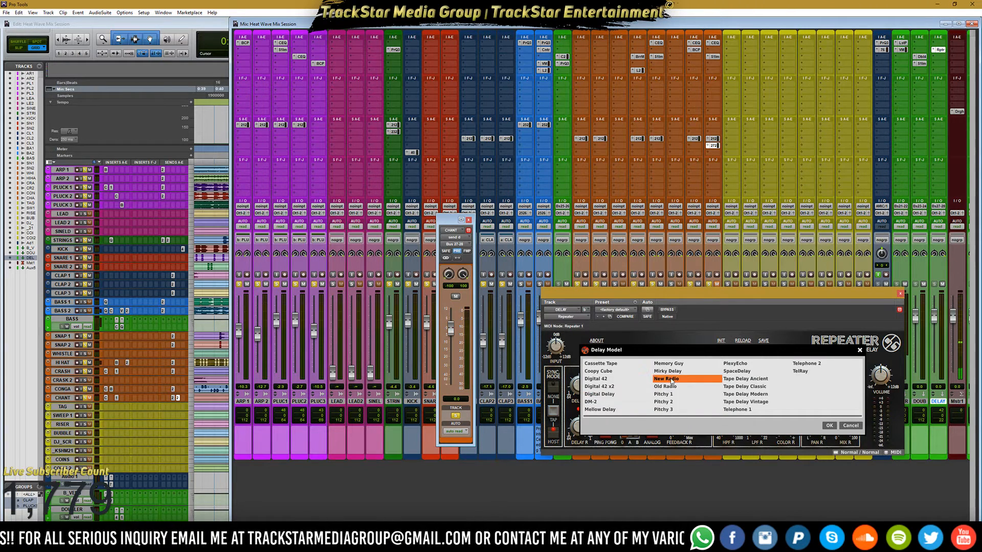
double_click(672, 380)
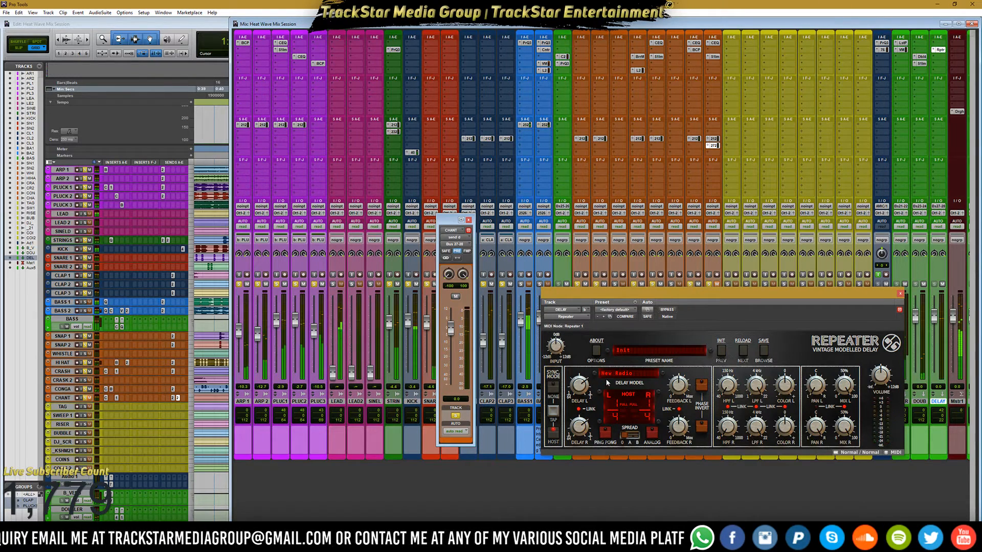
Step: Switch CHANT's solo off and back on to compare, and adjust the Repeater's left feedback
left_click(710, 284)
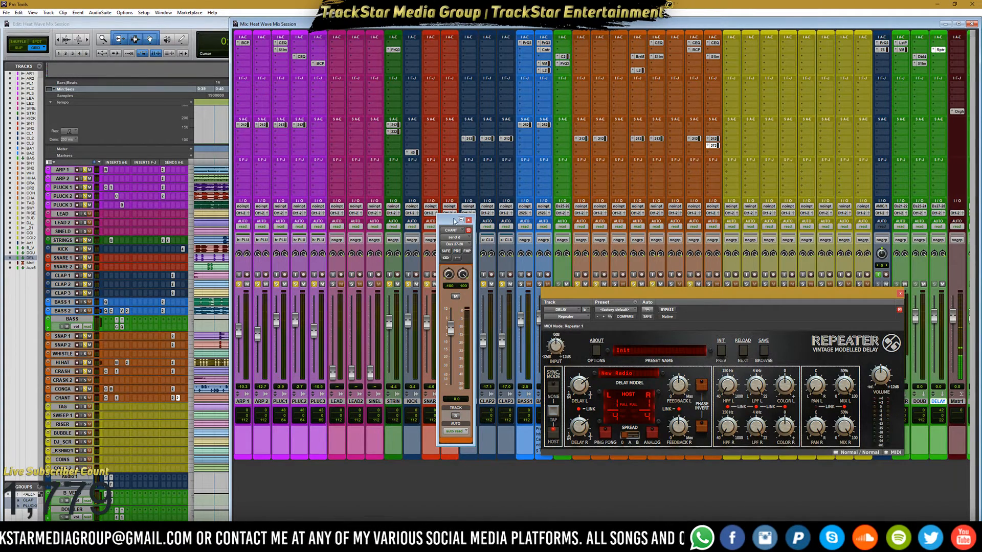
left_click_drag(458, 220, 452, 240)
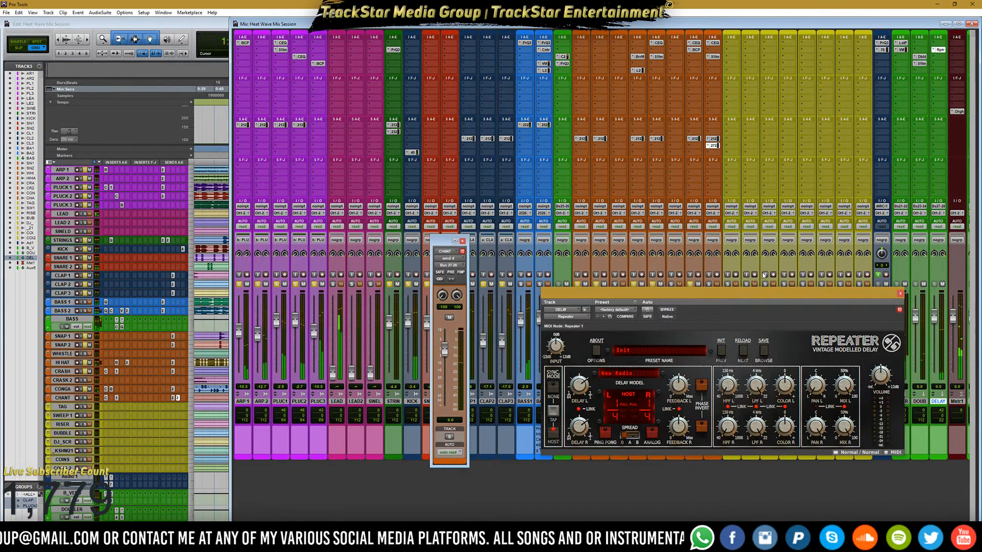
left_click(709, 284)
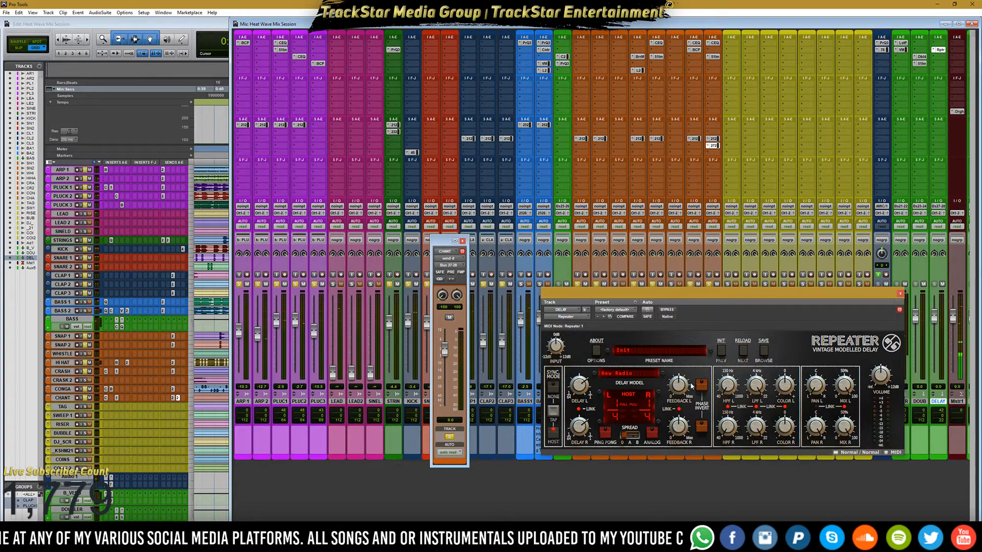
left_click_drag(677, 383, 679, 374)
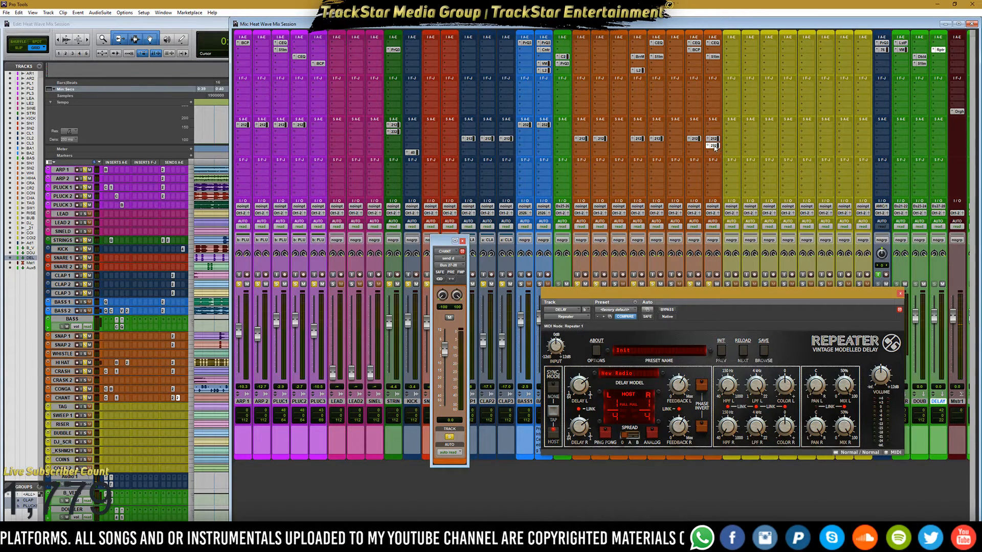
Step: Check CHANT's sends C and D, and copy its Bus 21-22 send to DELAY's send B
key("alt")
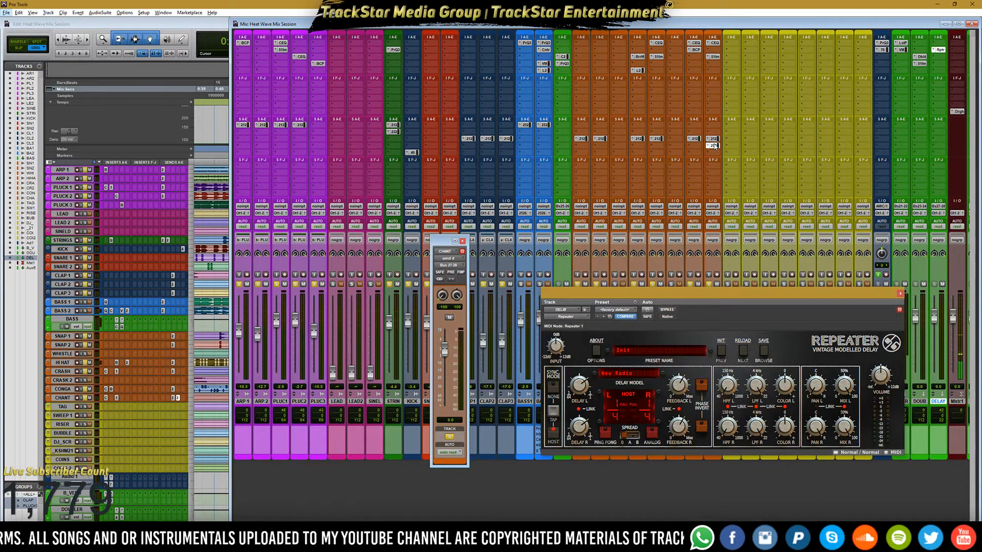
left_click(714, 146)
left_click(715, 146)
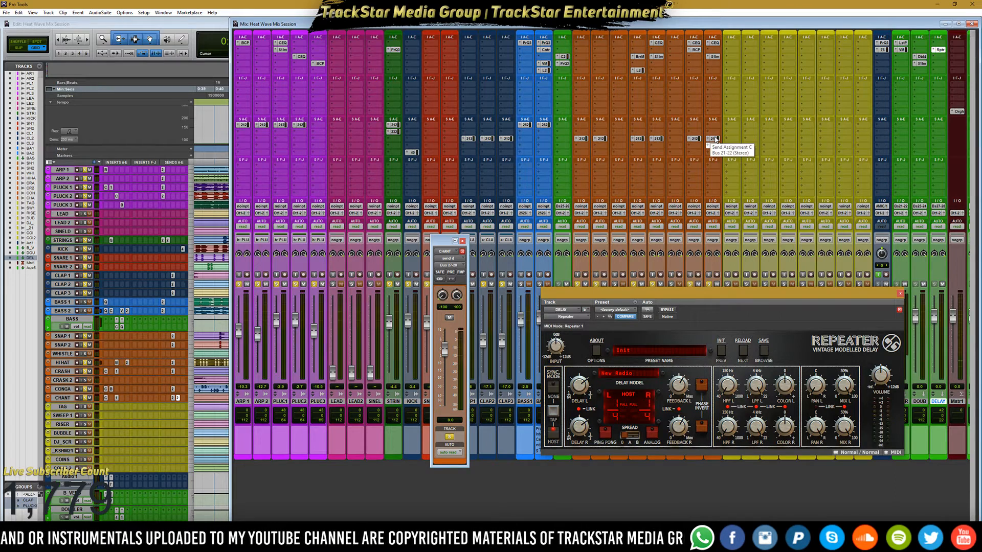
left_click(715, 138)
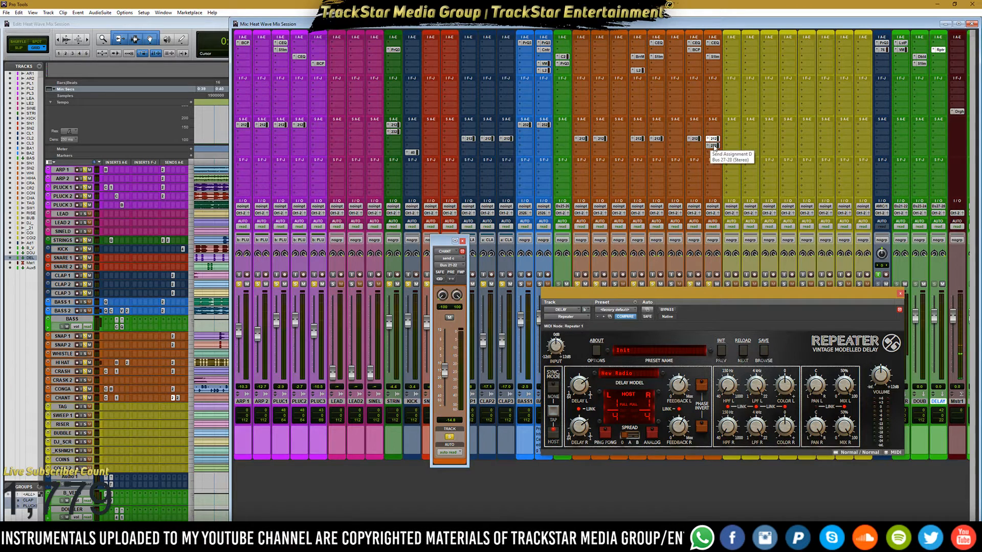
left_click(715, 146)
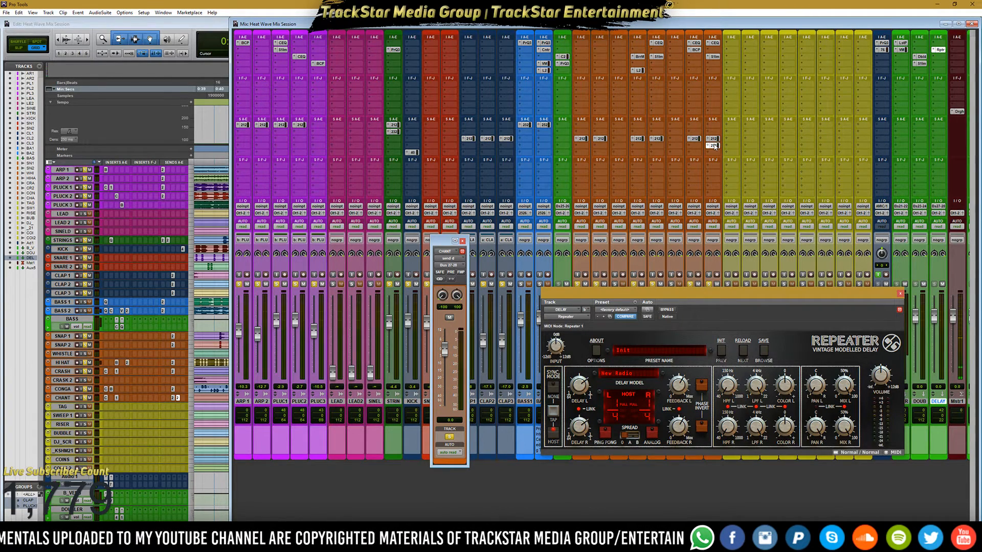
left_click(714, 138)
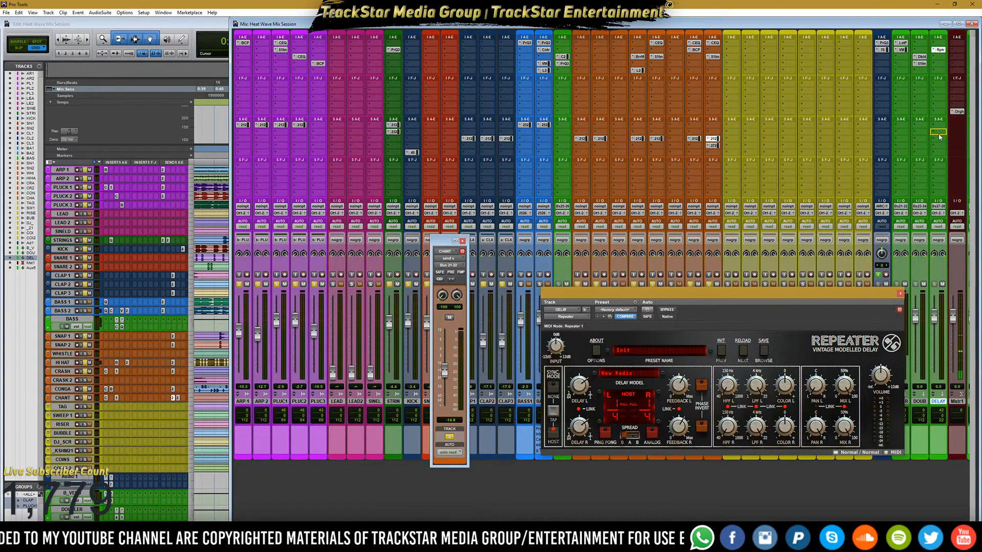
left_click_drag(939, 137, 938, 137)
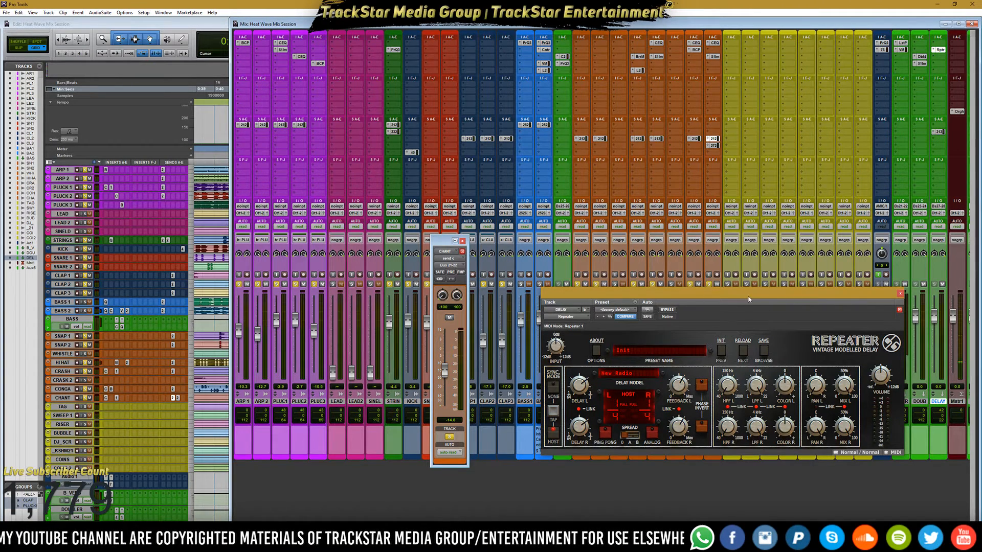
left_click_drag(748, 299, 728, 323)
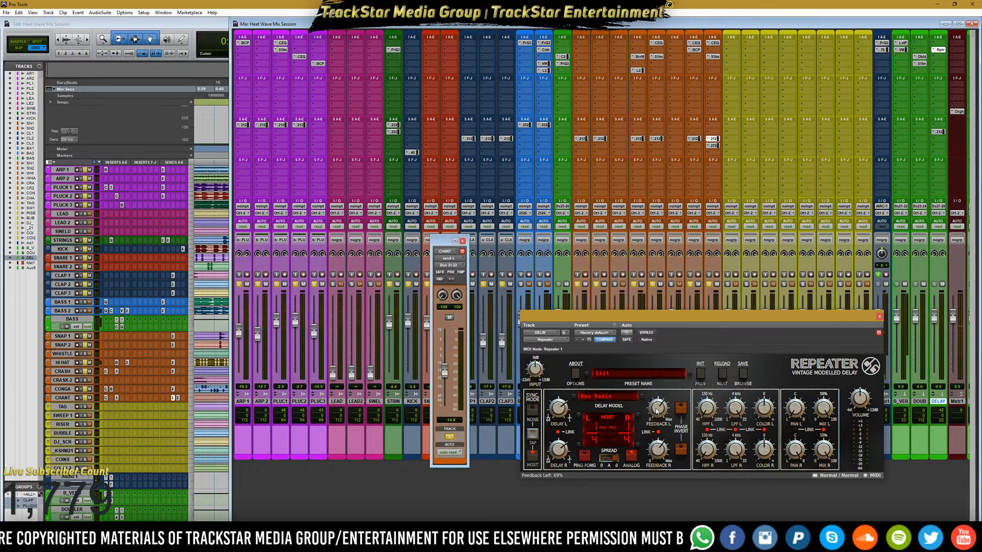
Step: Lower the DELAY track's send B to -33.1 dB and reduce its Repeater's left feedback
left_click_drag(708, 392, 710, 373)
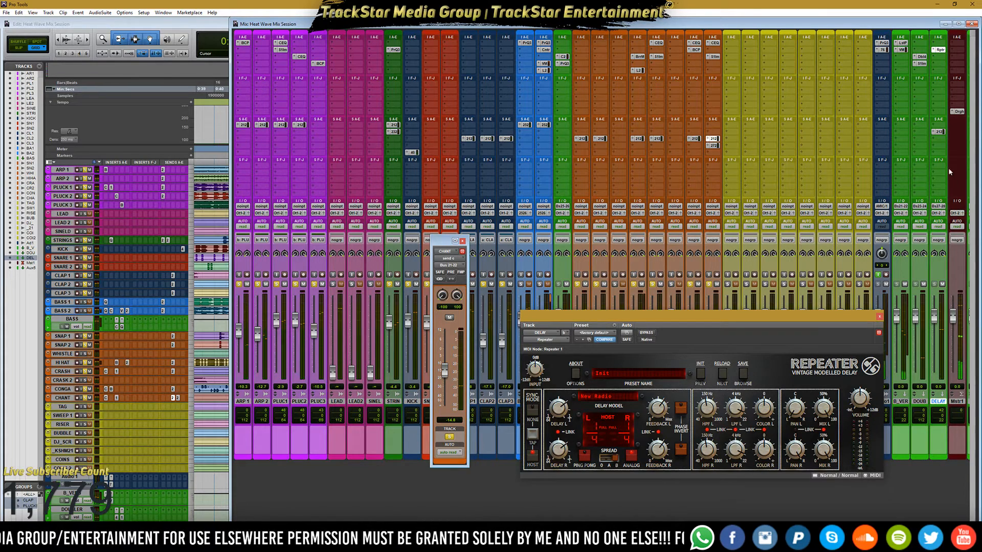
left_click(942, 134)
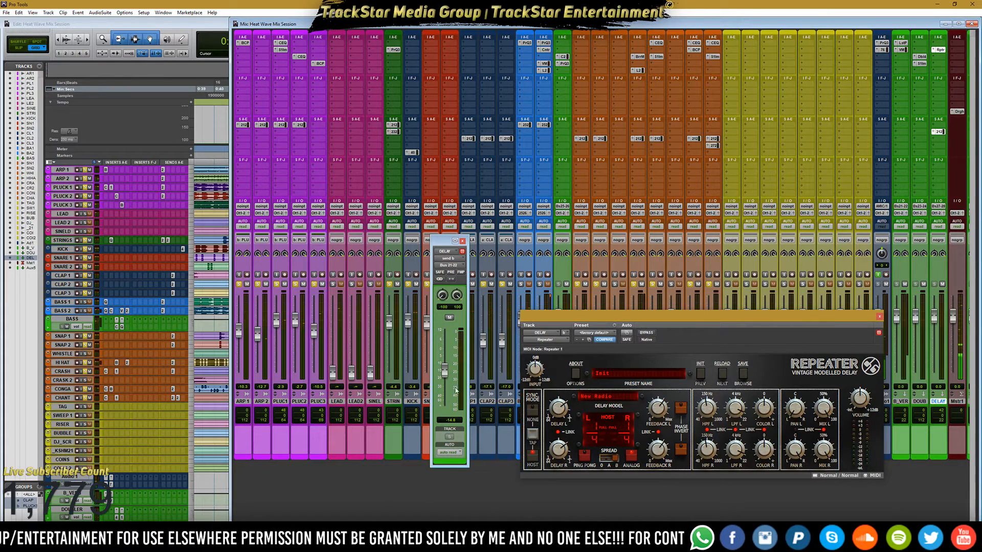
left_click_drag(446, 373, 444, 395)
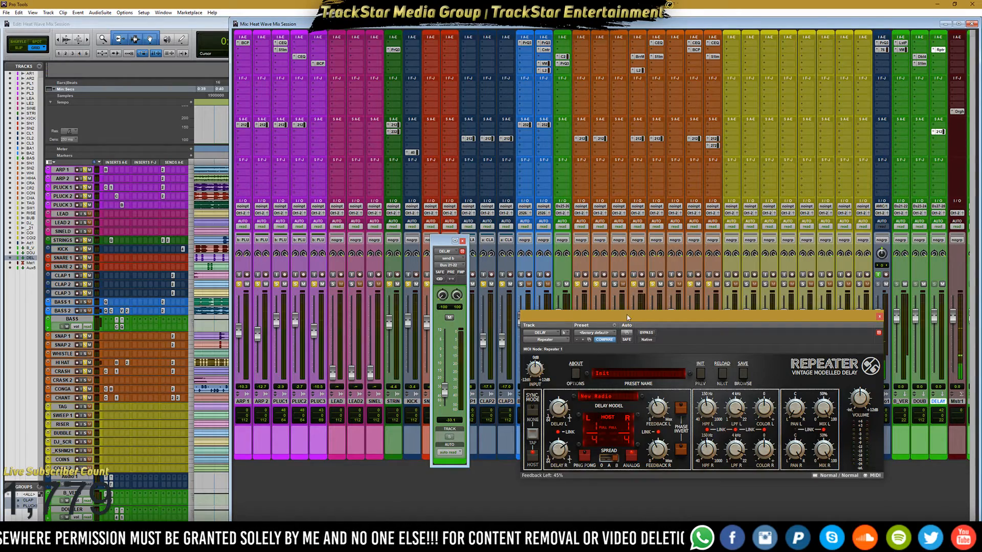
Step: Set both delay times of the DELAY track's Repeater to 1/8 and move its window clear of the mixer's green tracks
left_click_drag(627, 315, 596, 144)
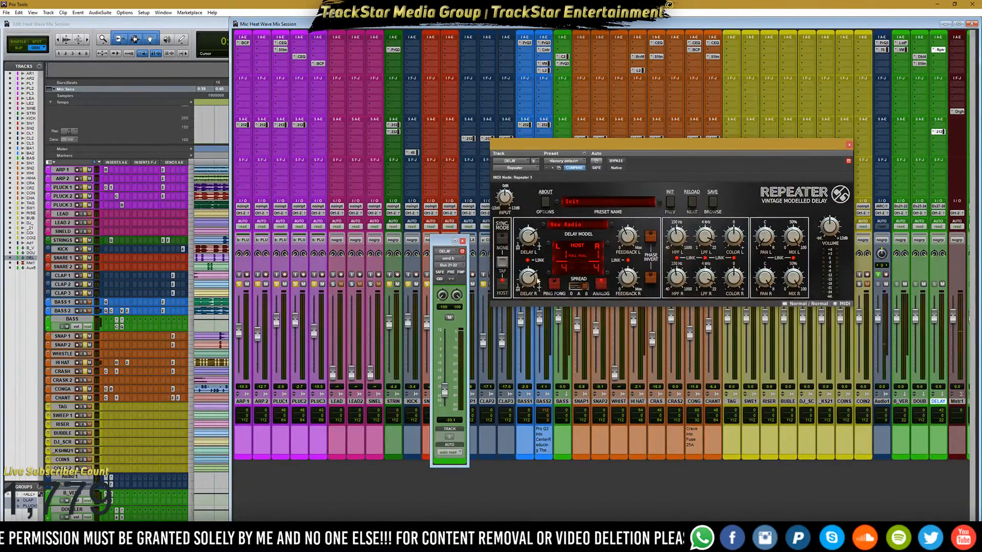
left_click_drag(538, 281, 532, 294)
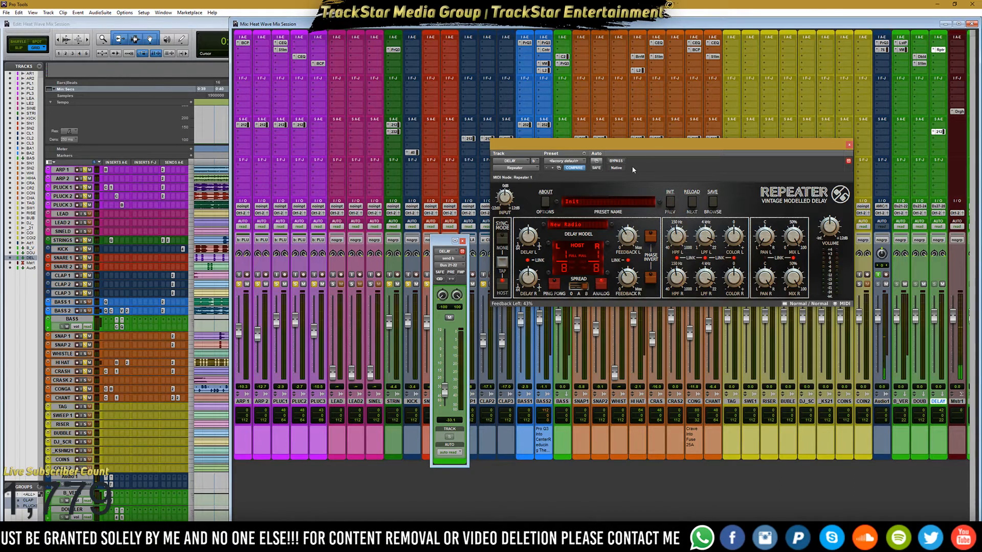
left_click_drag(658, 148, 384, 206)
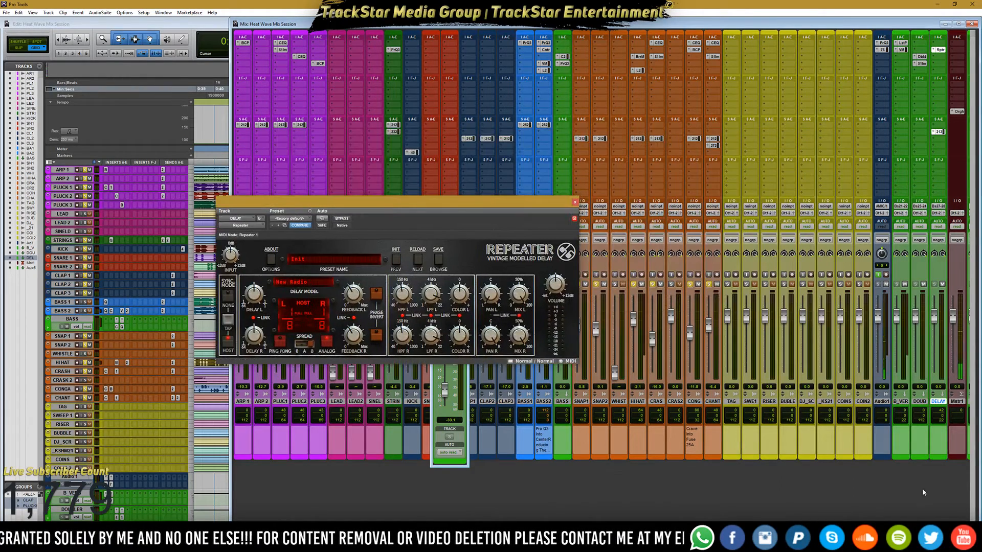
Step: Create an aux track beside DELAY and copy DELAY's Repeater insert and Bus 21-22 send onto it
left_click_drag(968, 461, 953, 460)
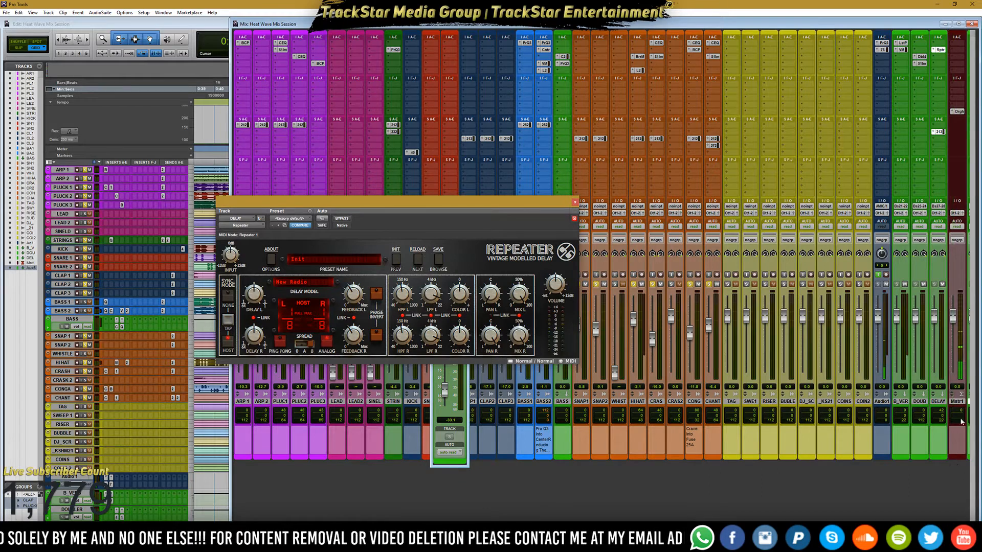
left_click(946, 51)
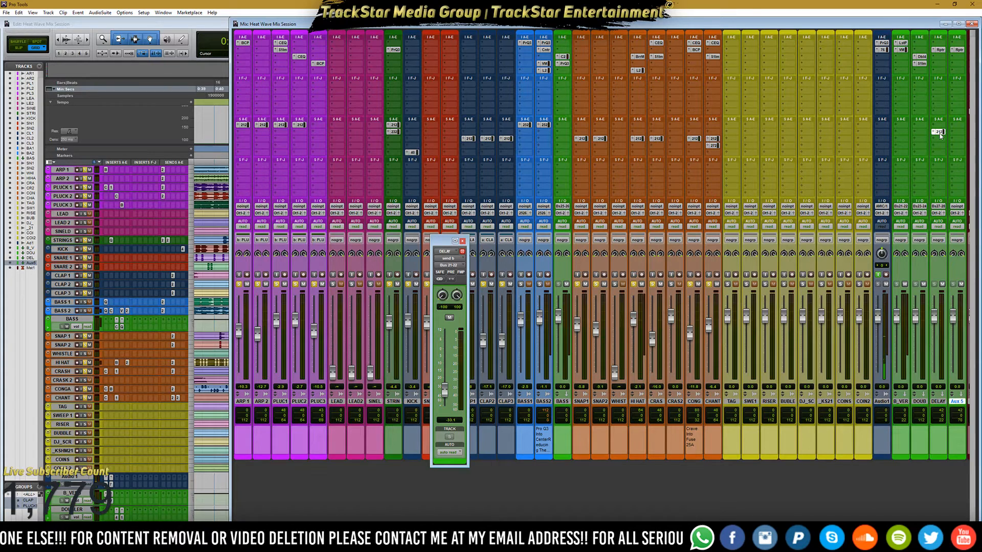
left_click_drag(940, 134, 957, 132)
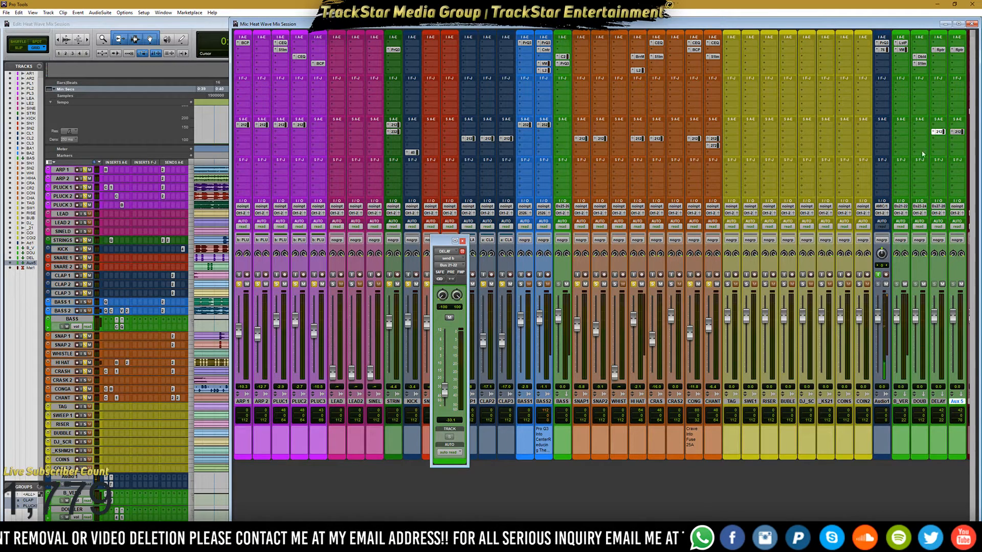
Step: Lower Aux 5's Bus 21-22 send slightly and set the track's input to Bus 29-30 (Stereo)
left_click(958, 133)
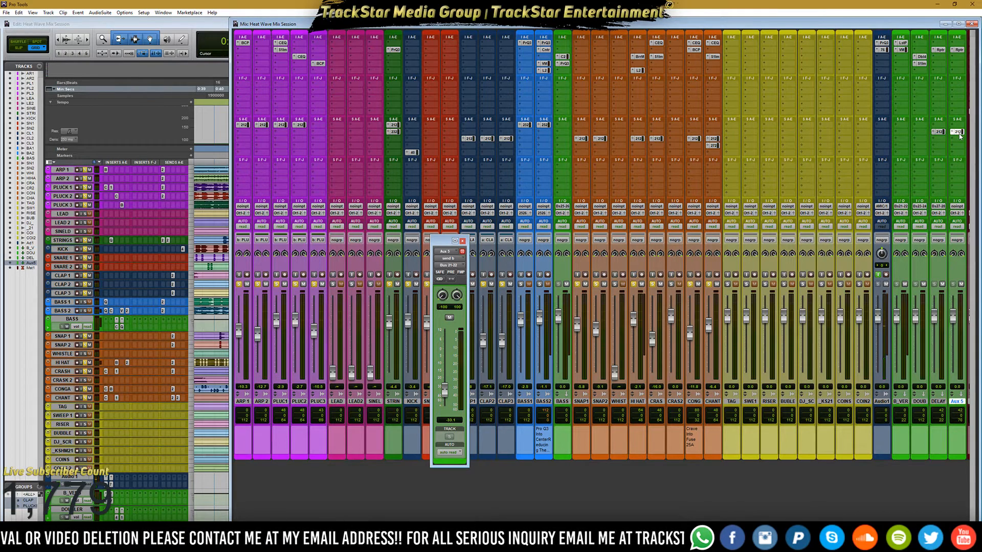
left_click_drag(444, 390, 447, 396)
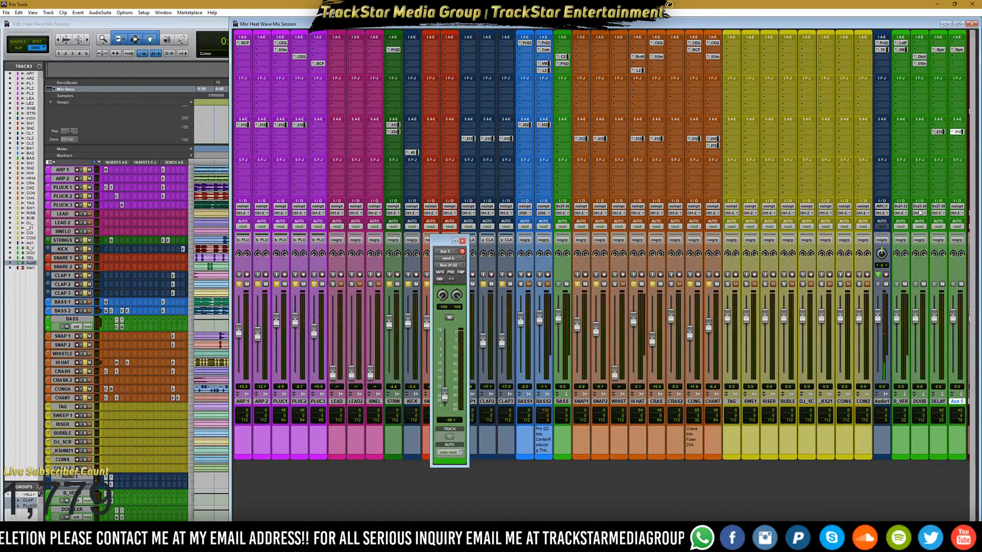
left_click(959, 209)
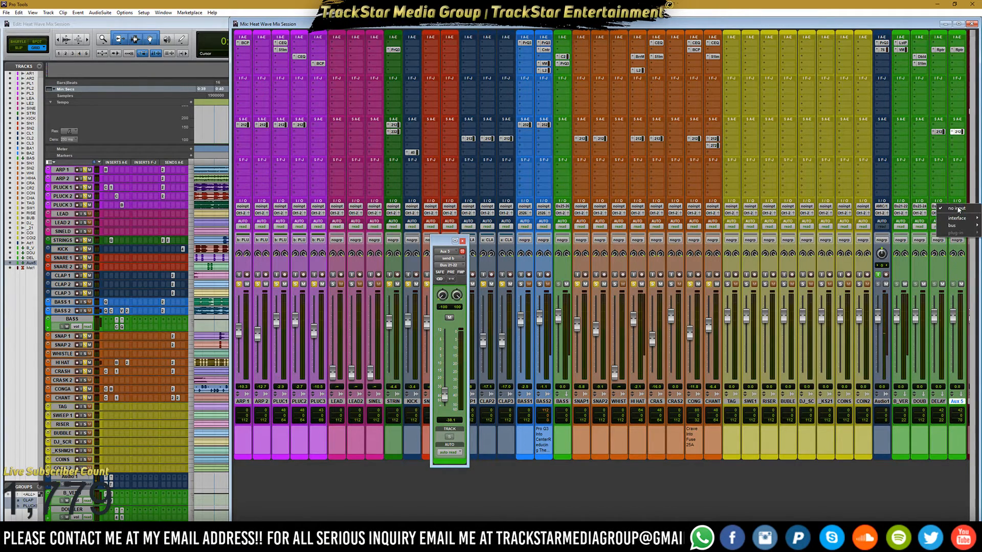
mouse_move(951, 226)
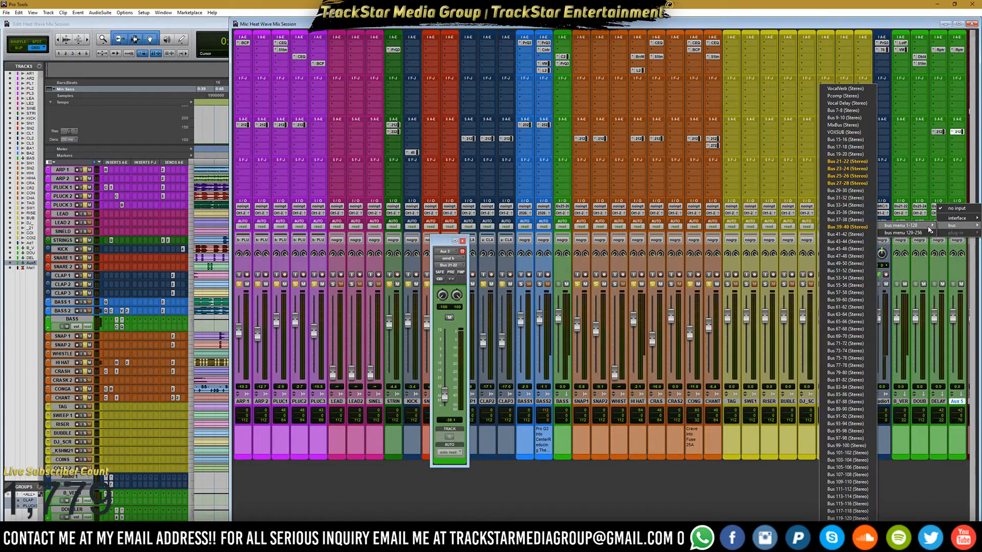
left_click(844, 190)
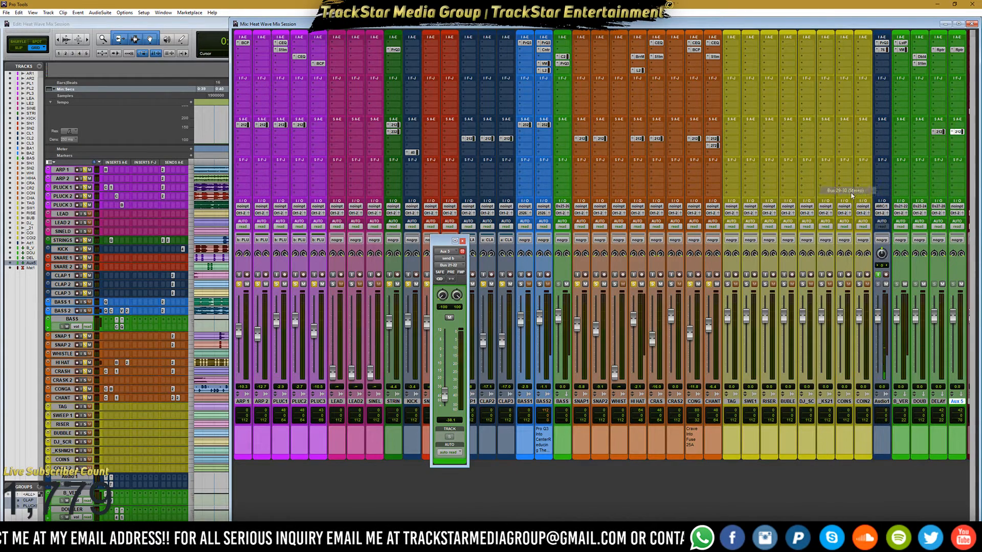
Step: Add a send to Bus 29-30 (Stereo) on CHANT's send E and set its level to 0.0 dB
left_click(714, 161)
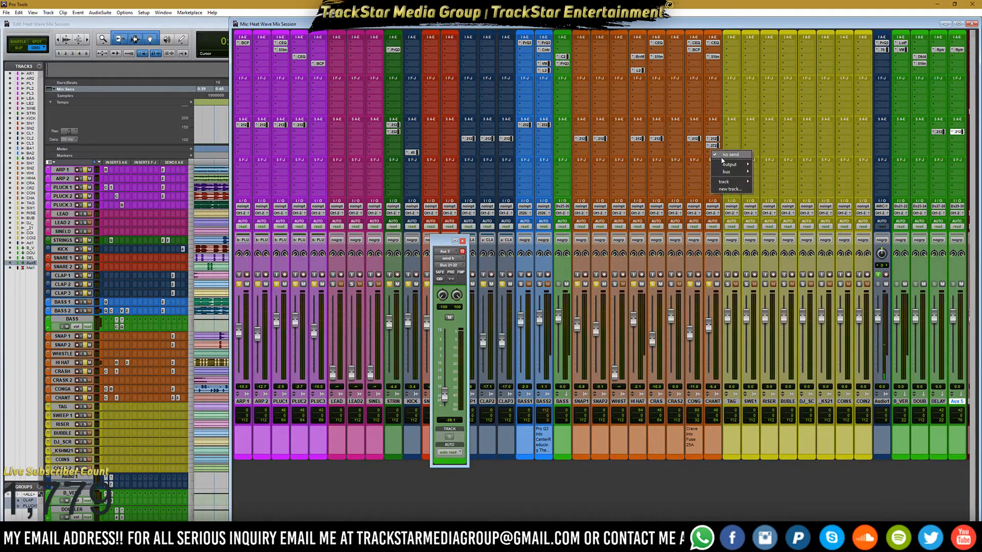
mouse_move(730, 172)
mouse_move(787, 172)
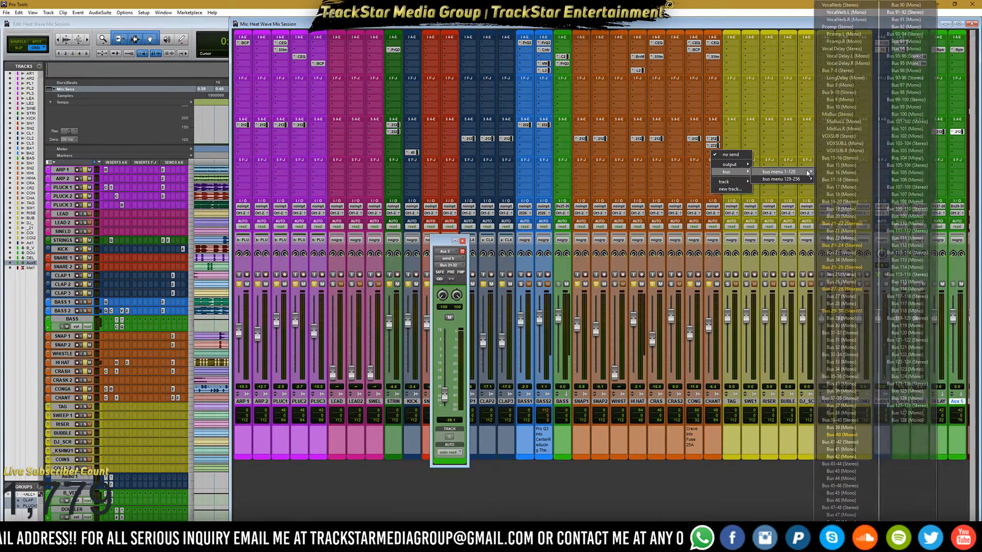
left_click(855, 311)
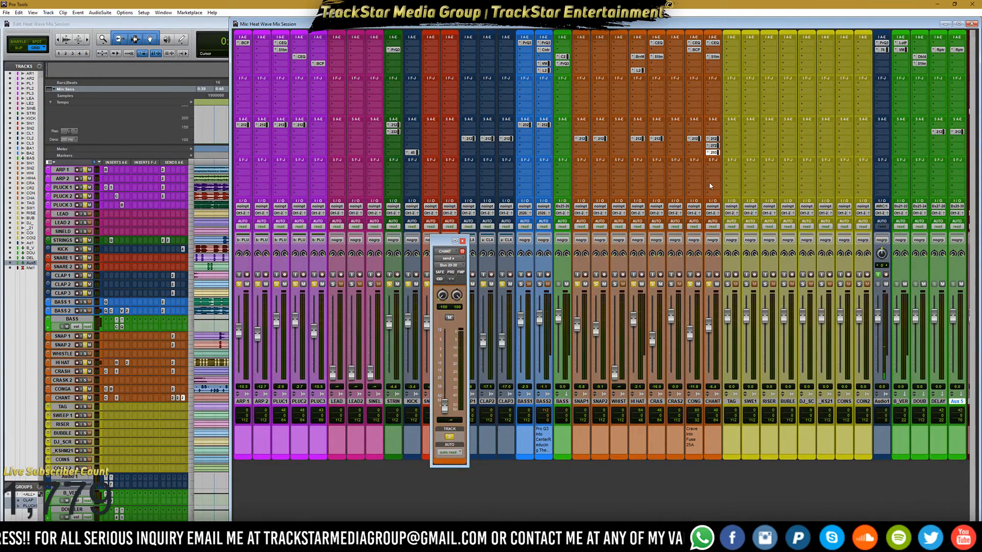
left_click_drag(443, 242, 698, 240)
left_click(697, 403, "alt")
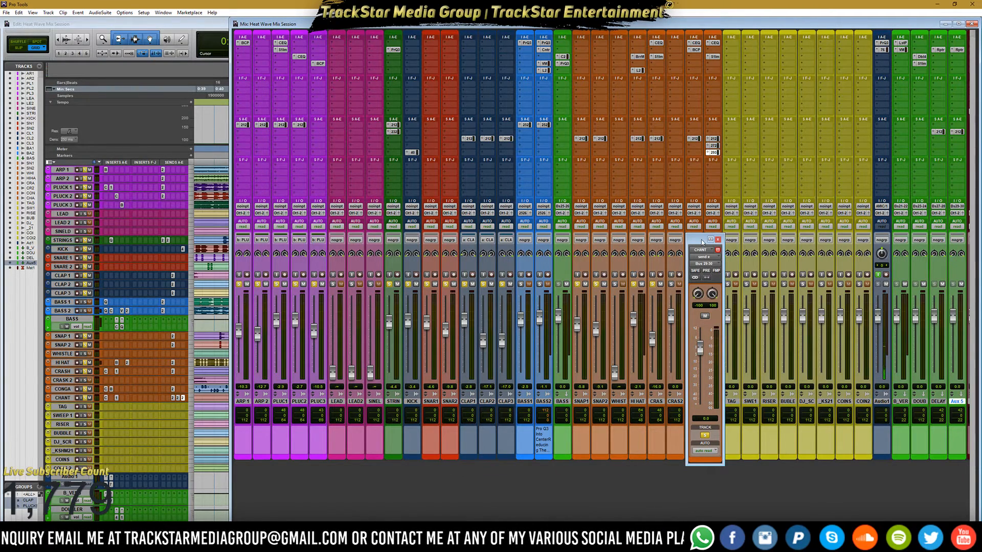
left_click_drag(703, 241, 476, 224)
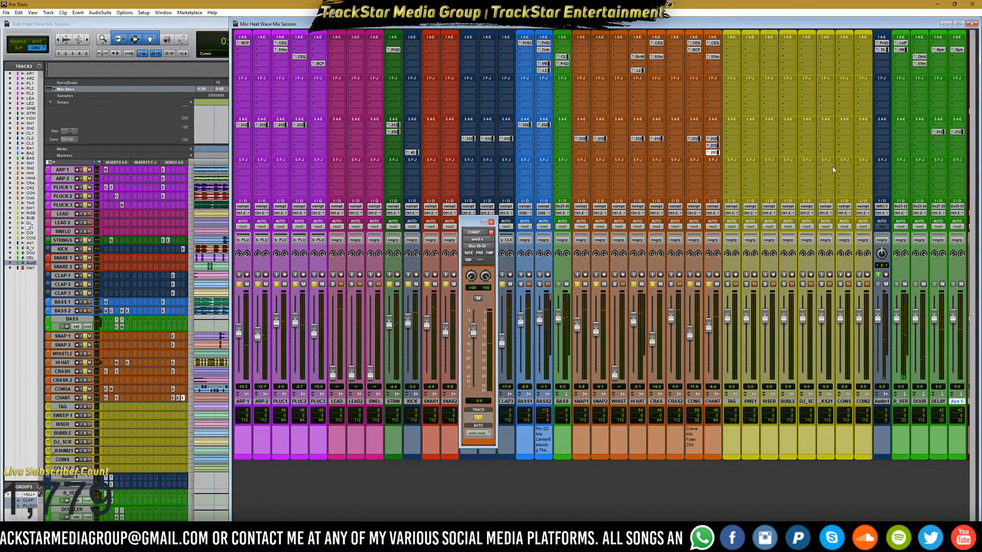
Step: Set Aux 5's Repeater to 69% left feedback and 1/4 delay times, and toggle its Ping Pong option
left_click(940, 49)
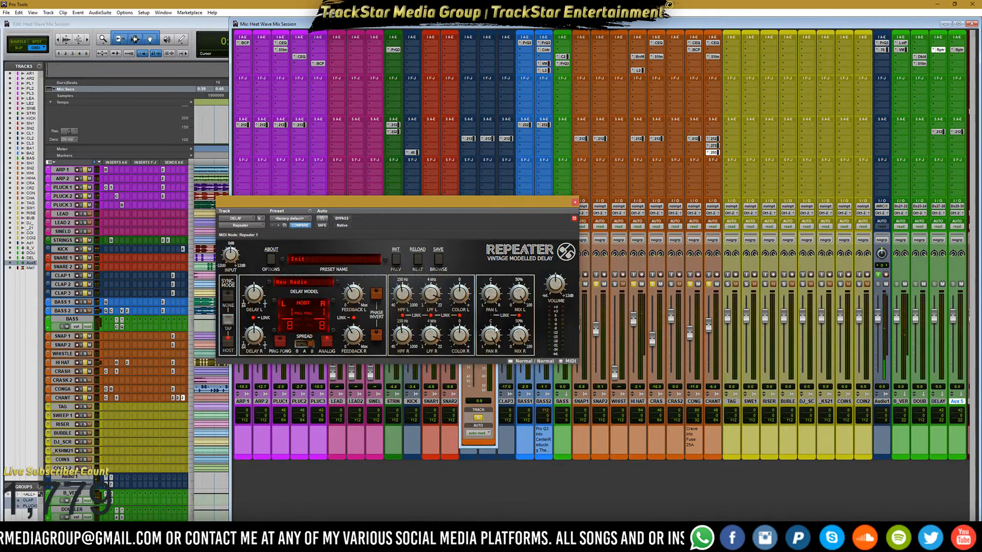
mouse_move(353, 292)
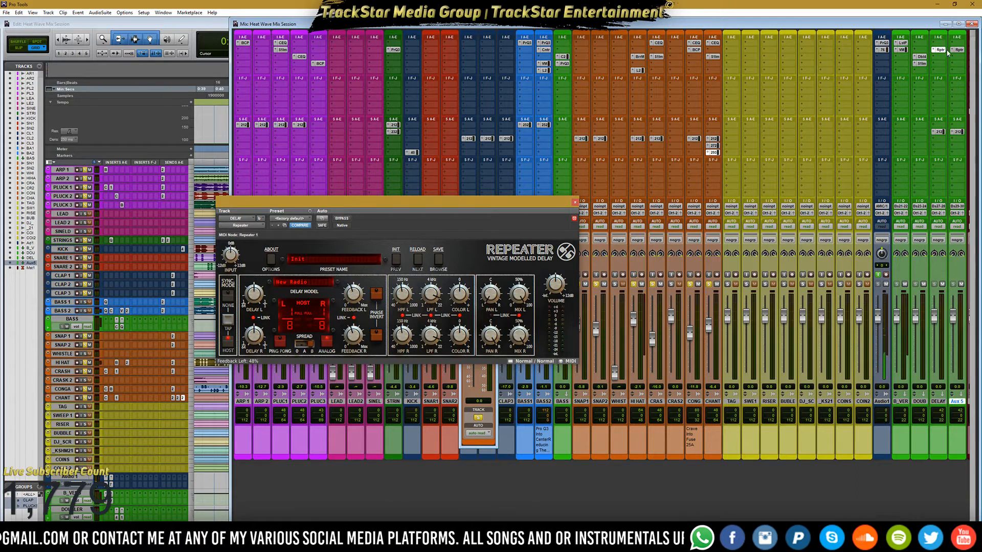
left_click(959, 50)
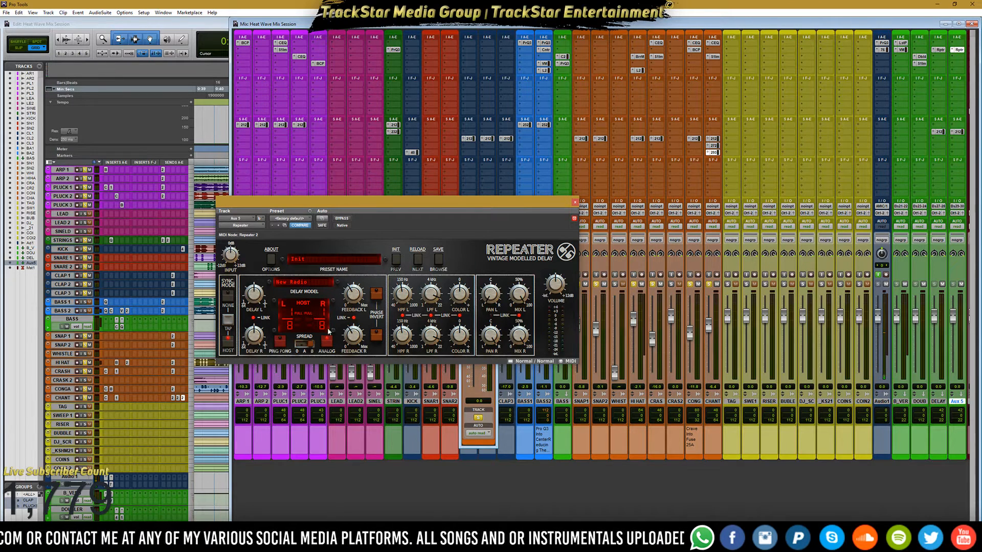
left_click_drag(354, 299, 353, 272)
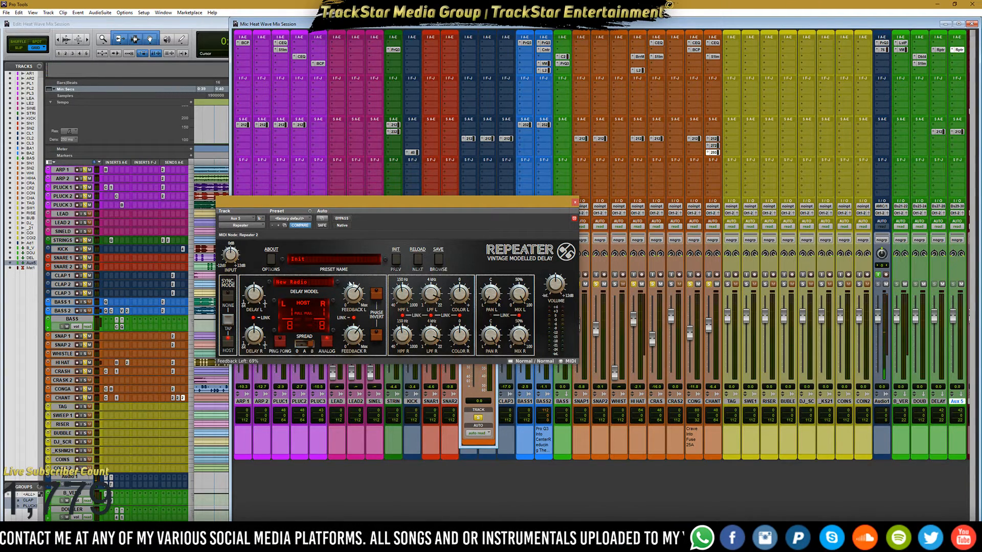
left_click_drag(260, 338, 257, 321)
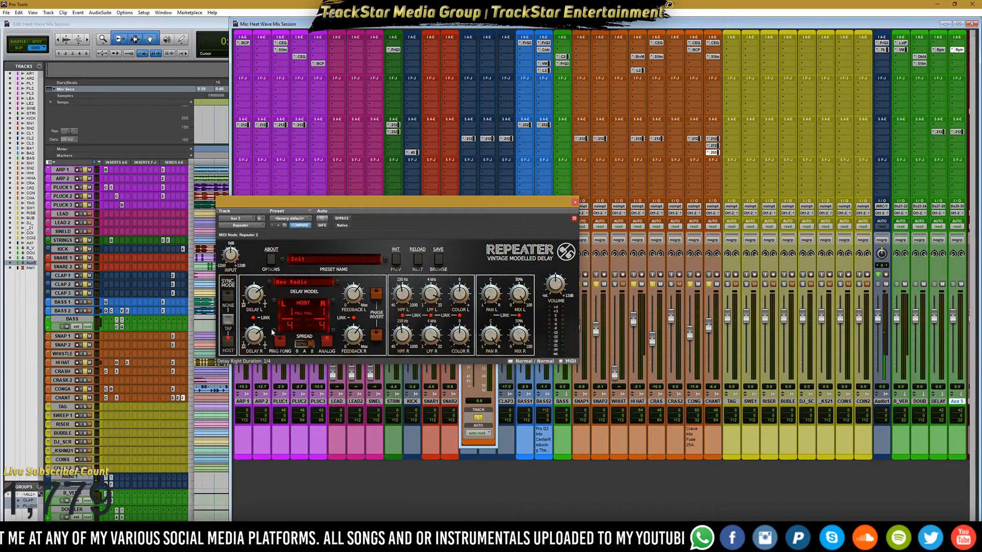
left_click(281, 342)
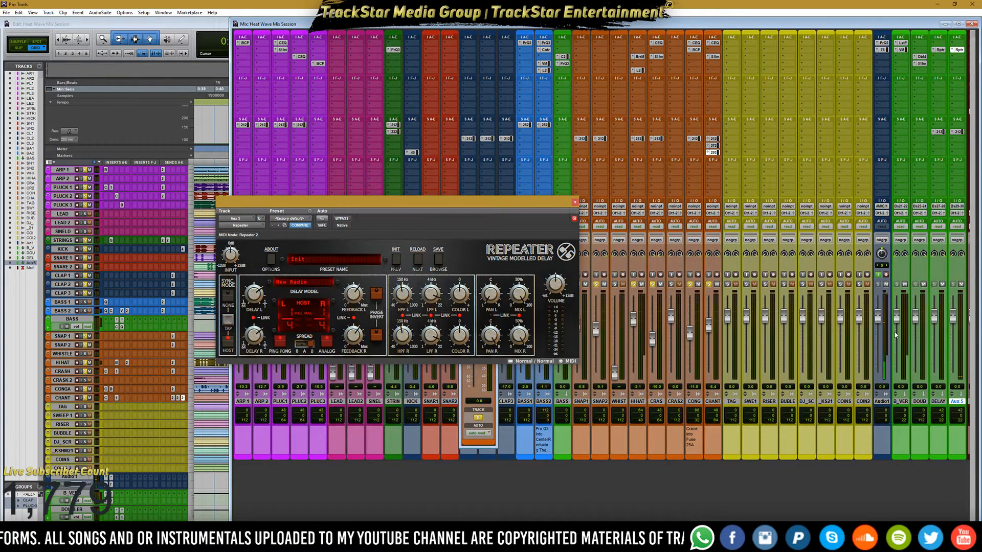
left_click(575, 202)
Step: Lower CHANT's send D to Bus 27-28 to about -8 dB
left_click(713, 145)
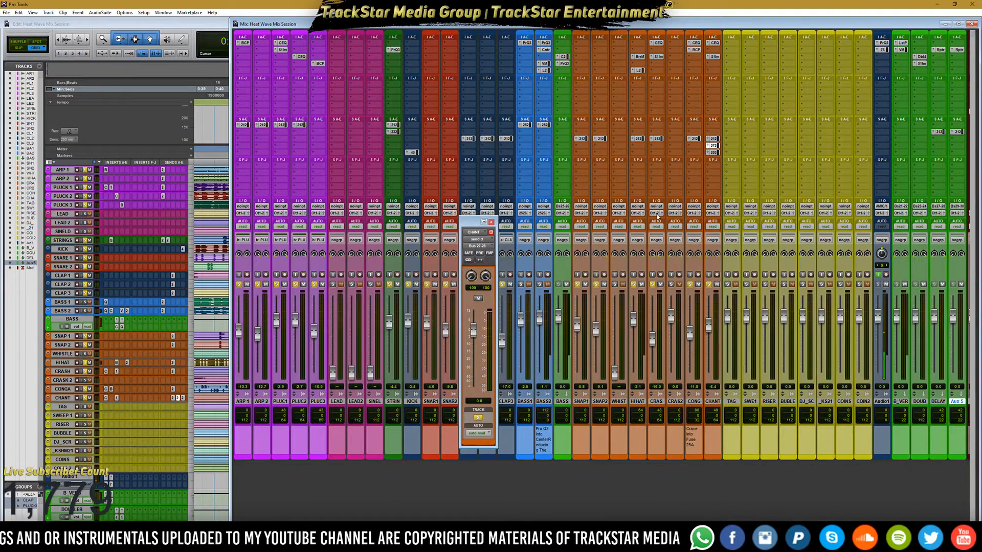
left_click_drag(473, 331, 473, 341)
left_click(473, 340, "alt")
left_click_drag(475, 392, 473, 347)
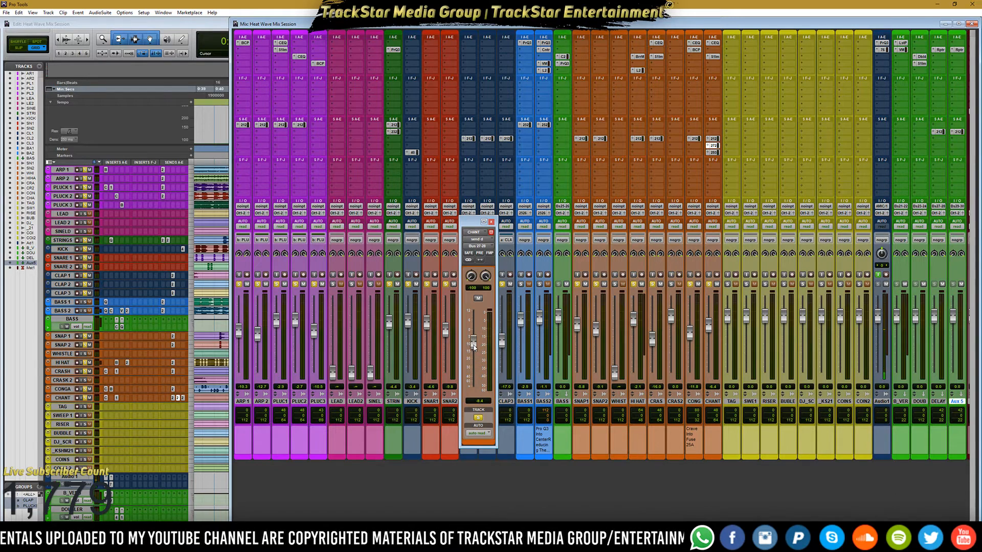
Step: Lower CHANT's send E to Bus 29-30 to about -13 dB while playing back the mix
left_click(710, 153)
left_click(713, 132)
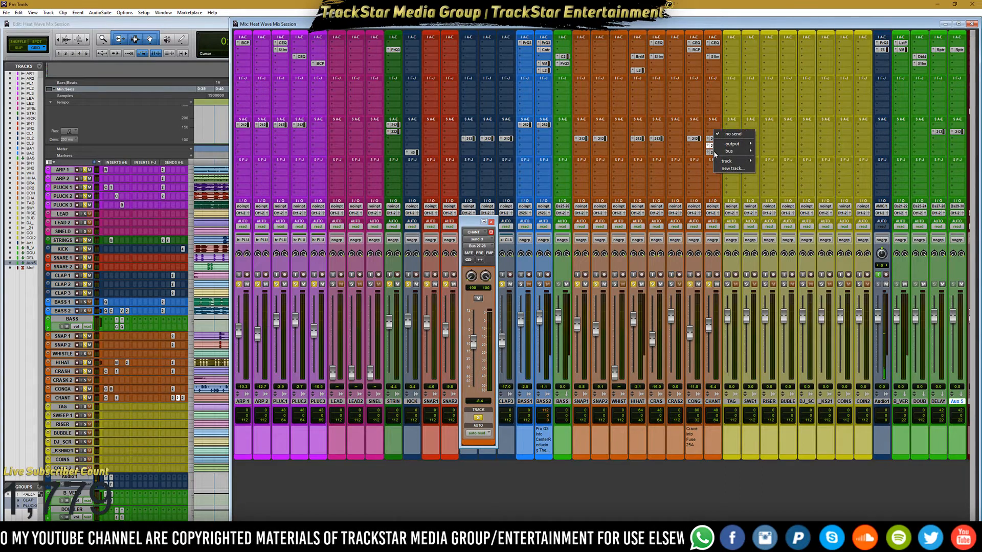
left_click(713, 153)
left_click(713, 153)
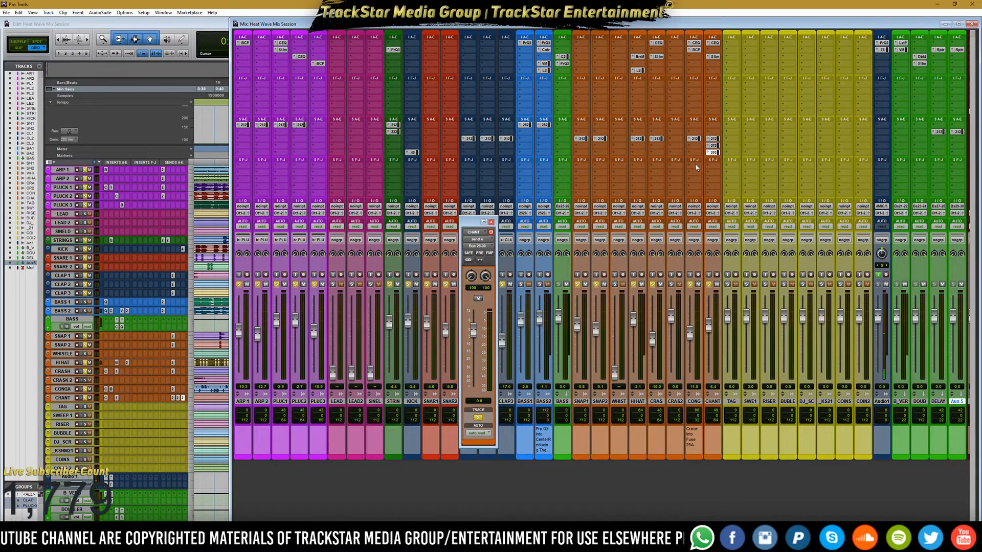
left_click_drag(476, 335, 476, 355)
key("space")
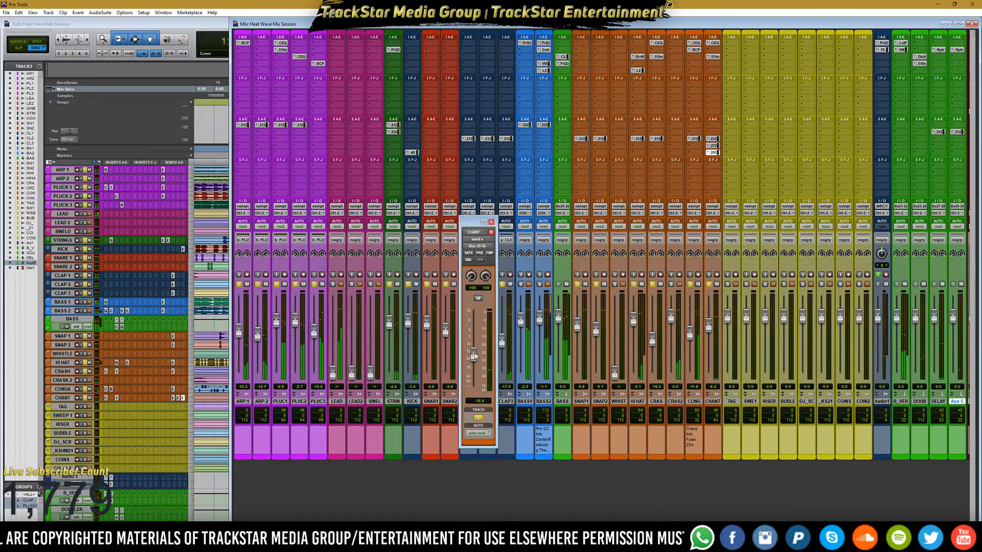
left_click_drag(474, 356, 477, 351)
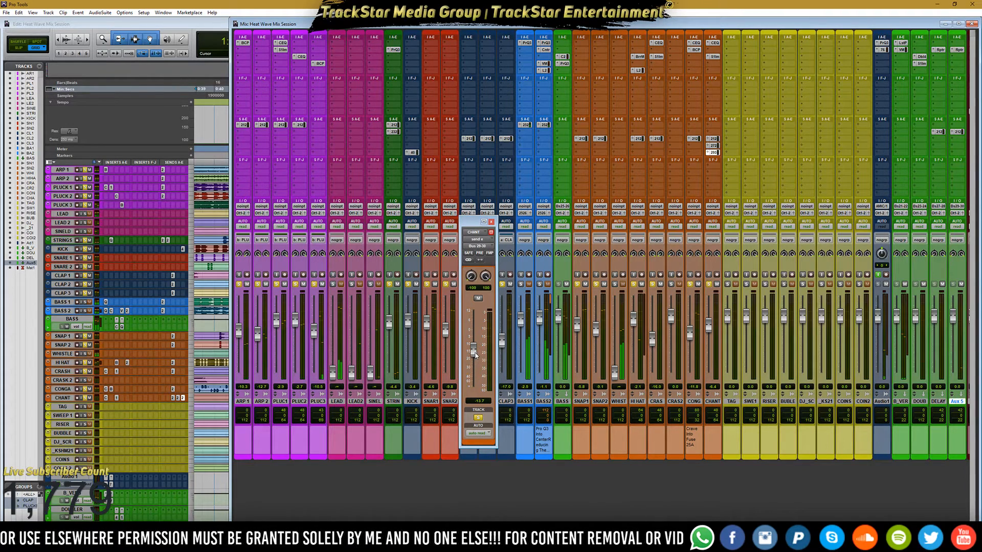
left_click_drag(475, 354, 477, 353)
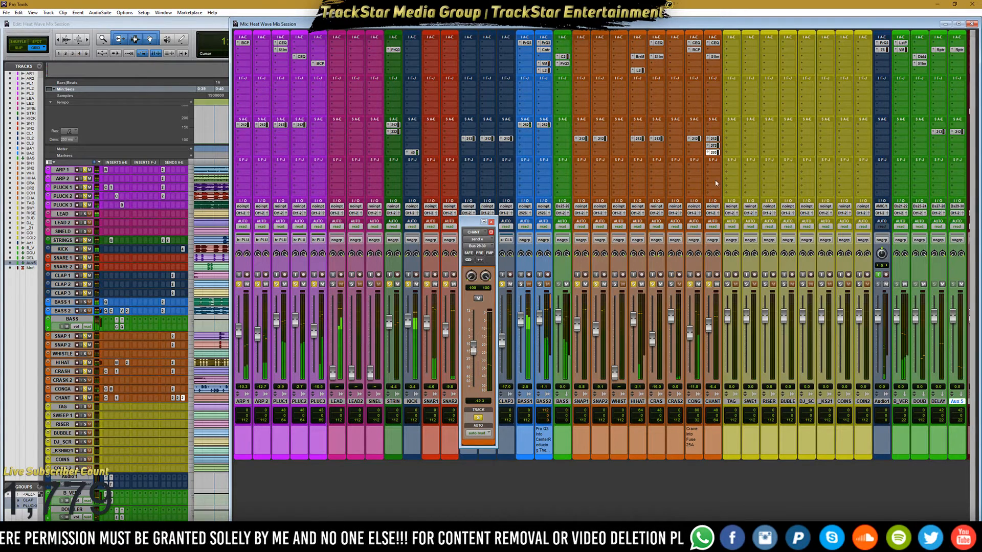
key("space")
Step: Lower CHANT's send C to Bus 21-22 to about -33 dB during playback
left_click(715, 138)
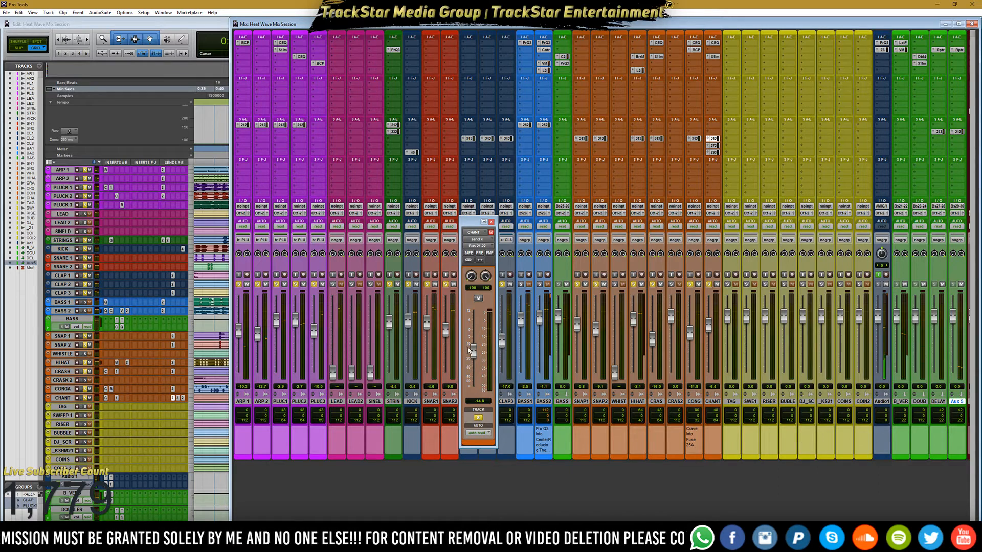
left_click_drag(474, 350, 489, 491)
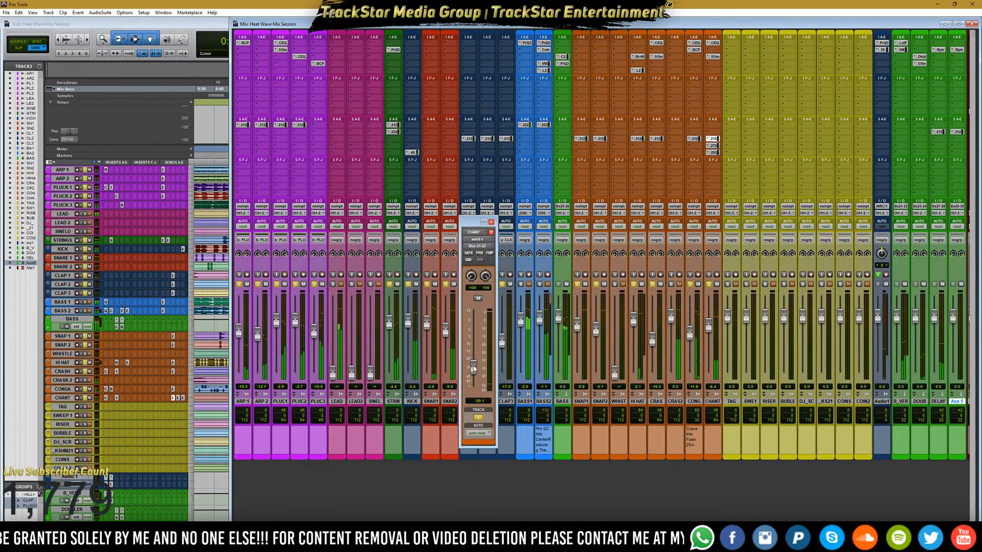
left_click_drag(474, 365, 474, 370)
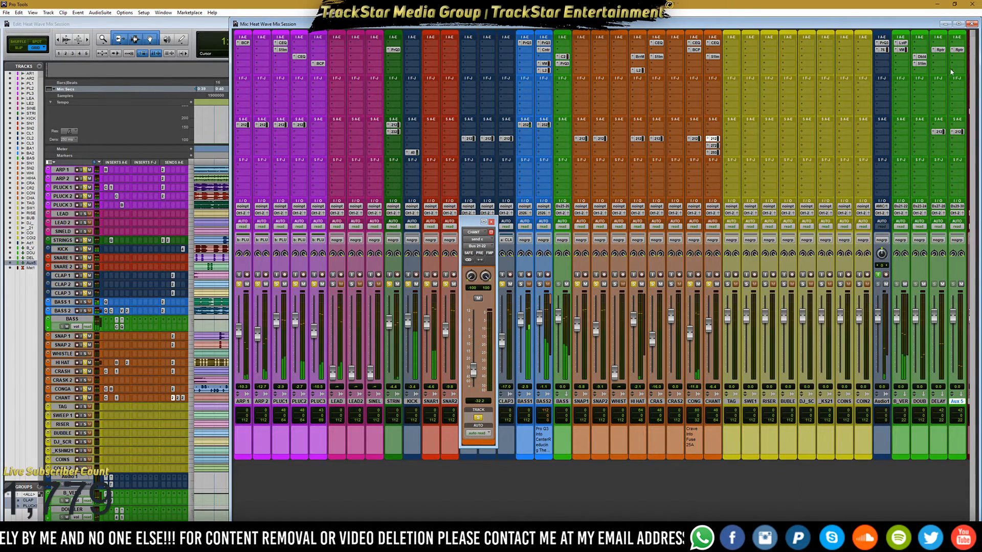
Step: Change Aux 5's Repeater to the Digital Delay model and check Aux 5's send B to Bus 21-22
left_click(957, 49)
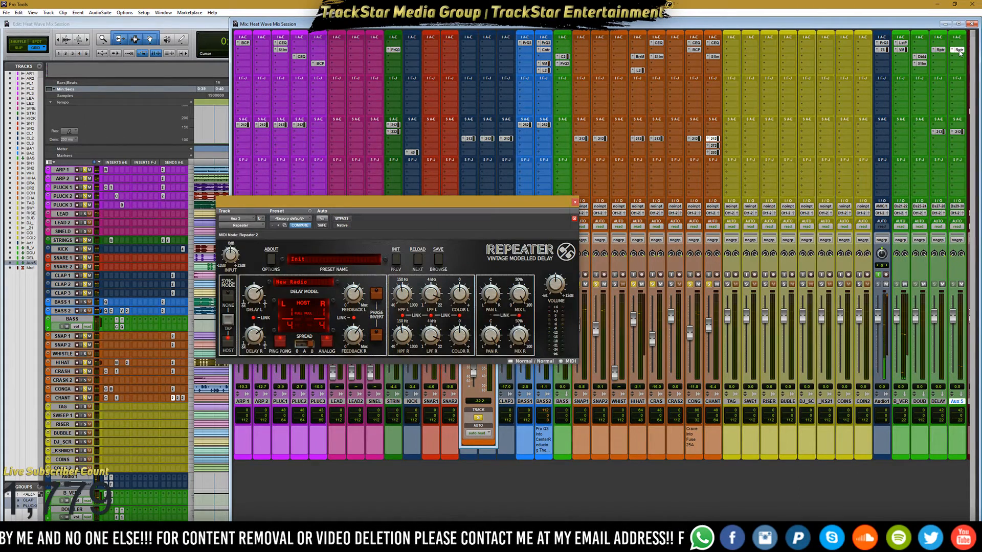
left_click(307, 283)
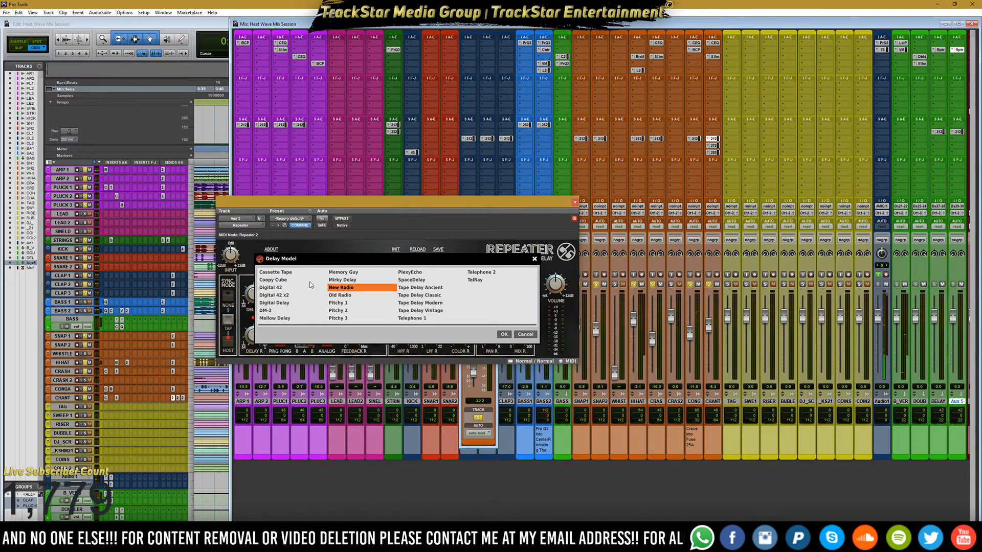
double_click(275, 303)
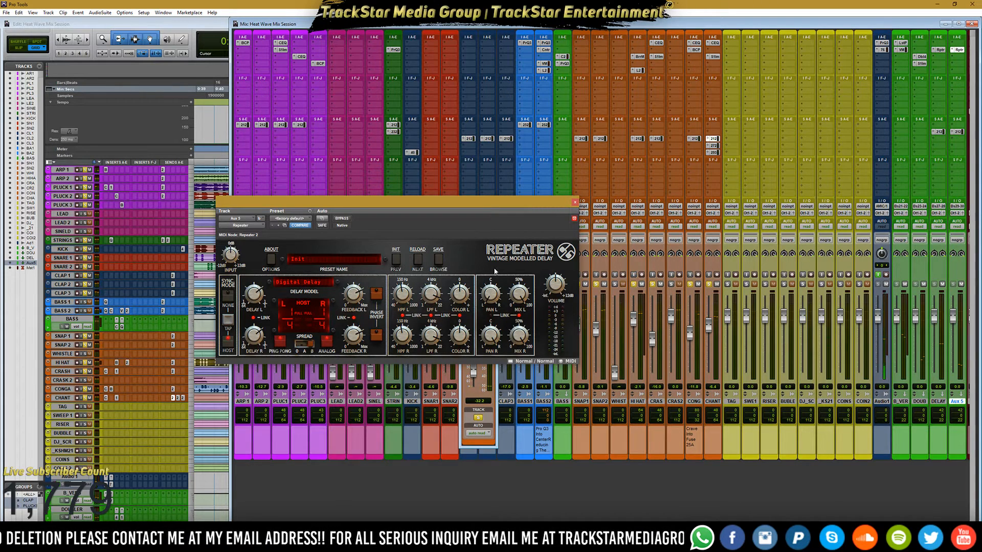
left_click(959, 133)
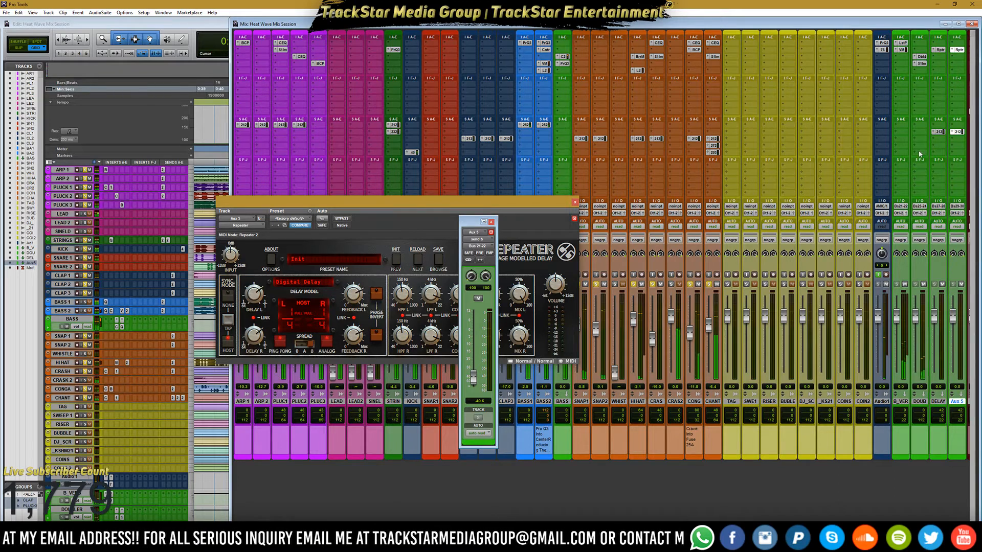
left_click(491, 222)
left_click(575, 203)
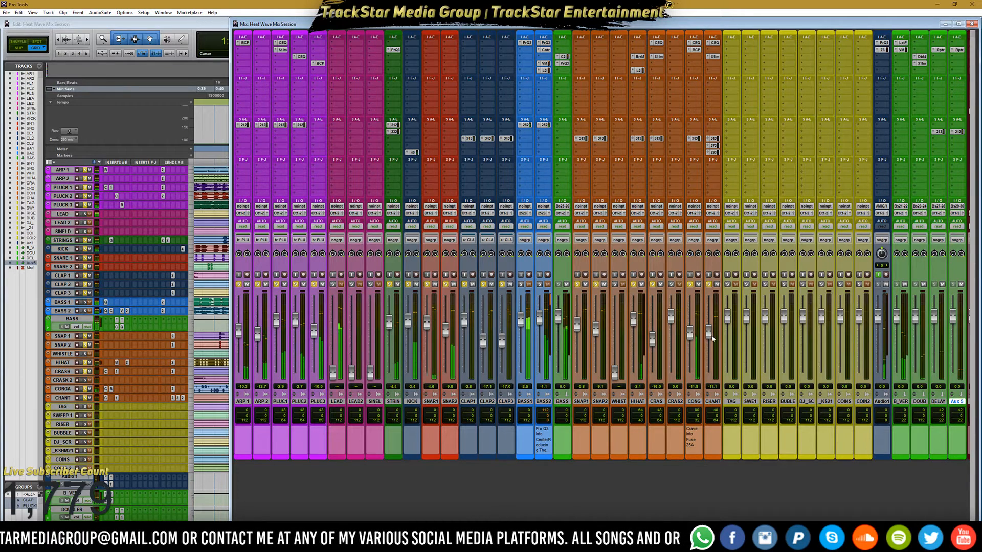
Step: Nudge CHANT's fader slightly and copy HI HAT's send C onto the WHISTLE track
left_click_drag(709, 337, 710, 336)
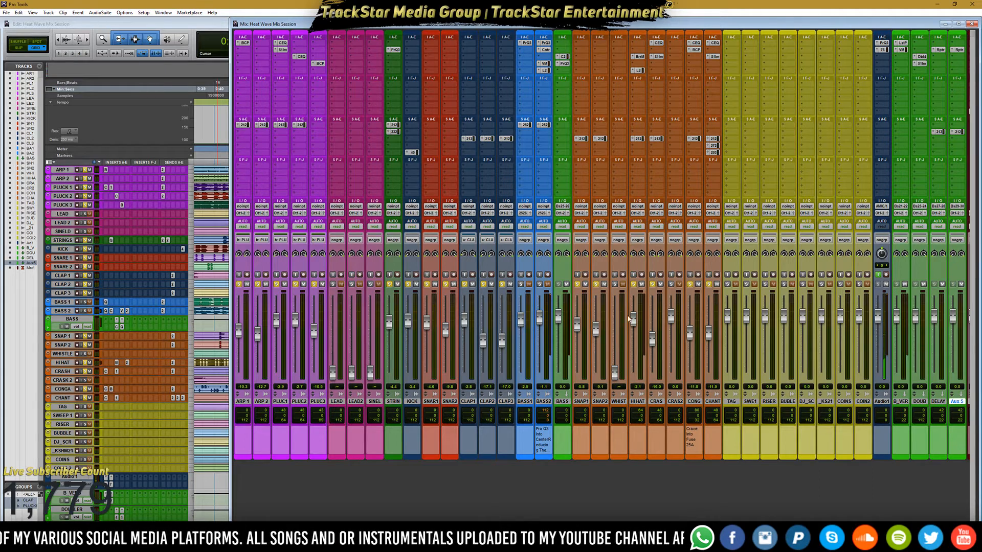
left_click_drag(637, 141, 623, 142)
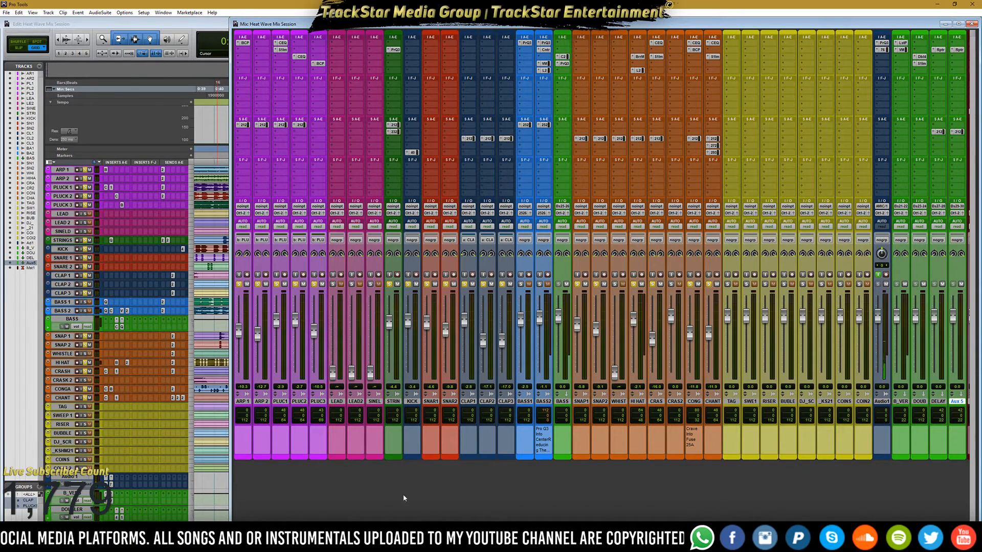
Step: Set the playback start to 1:14.000 in the Edit window and audition the whistle section with the full arrangement in view
left_click(187, 497)
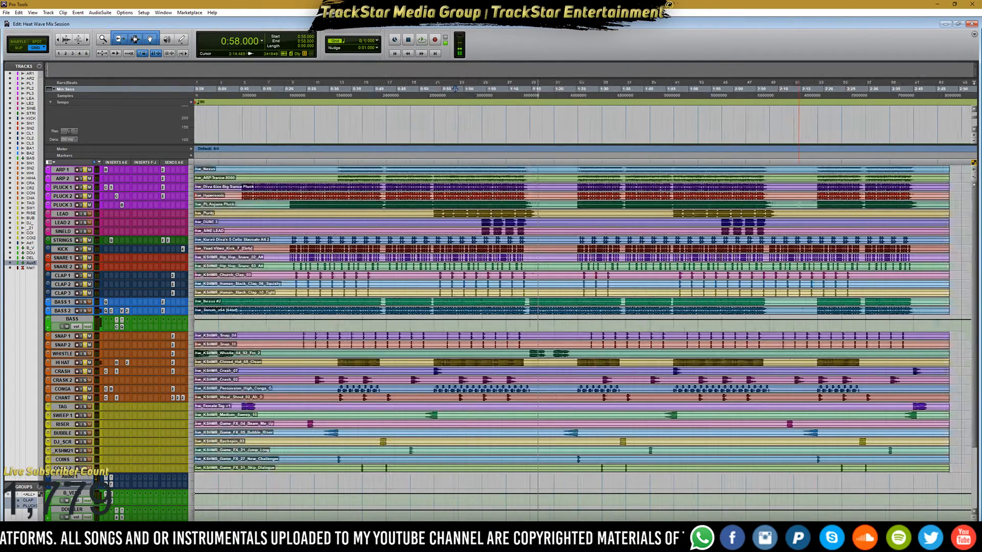
key("ctrl+bracketleft")
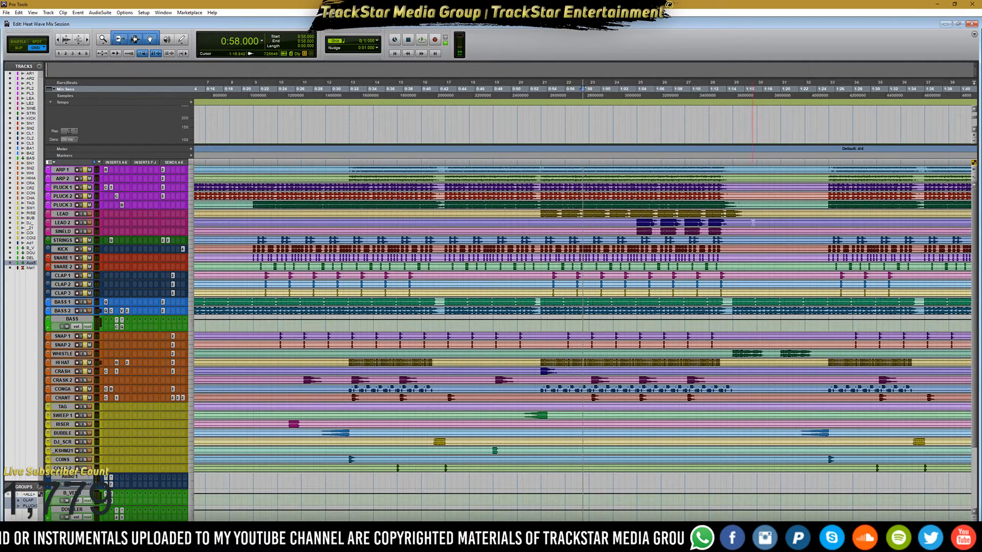
left_click(730, 165)
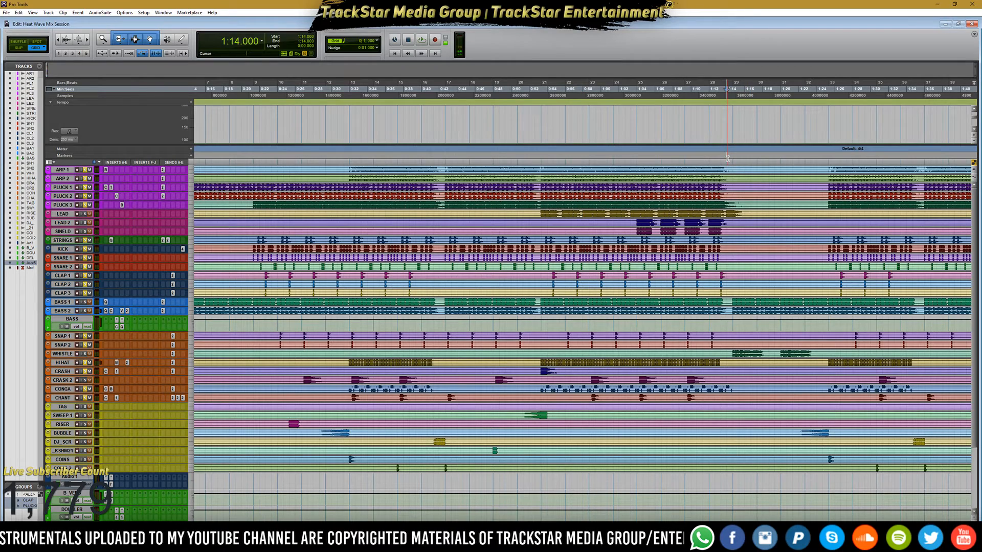
key("space")
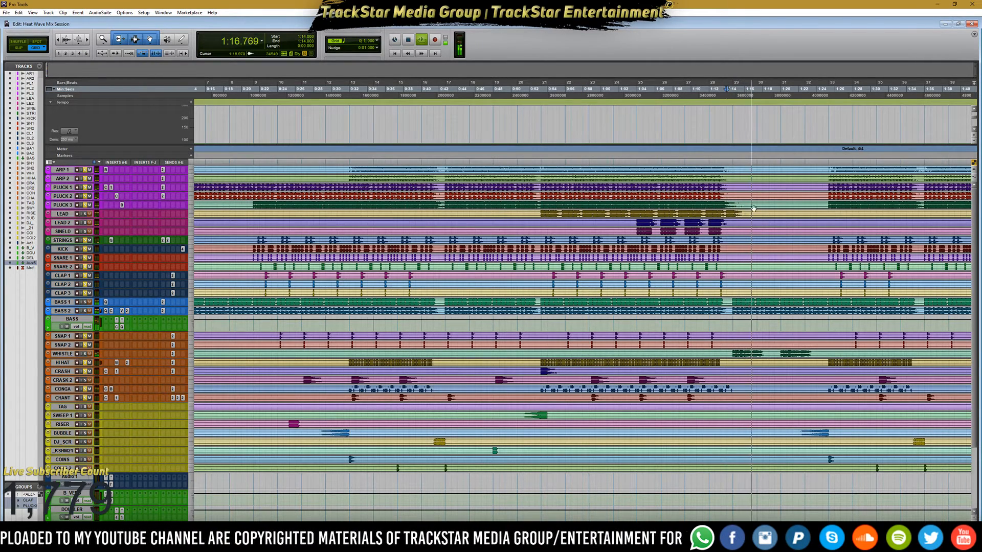
key("r")
key("r")
key("r")
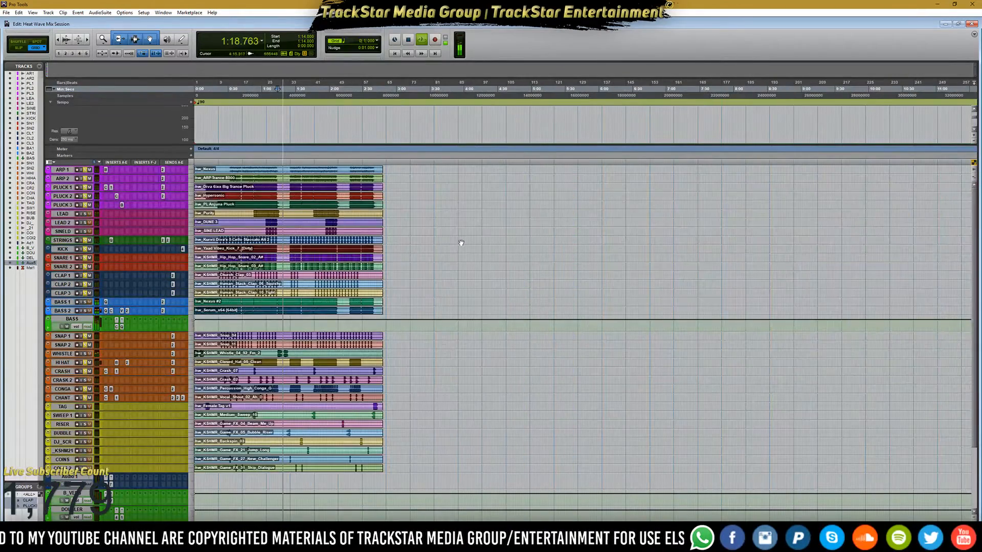
key("t")
key("space")
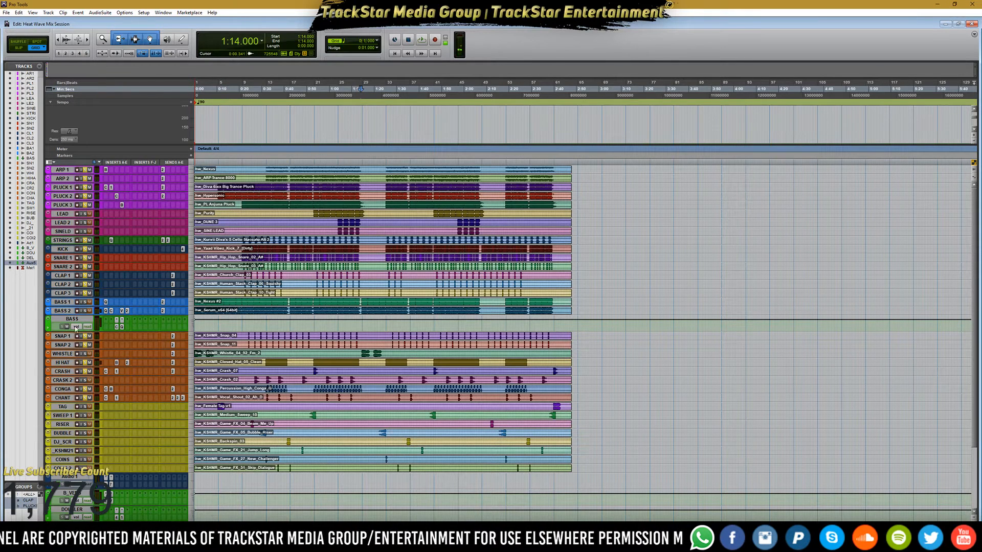
Step: Select WHISTLE and, during playback, raise its fader to about -6.2 dB and its send C to Bus 21-22 to about -25 dB
left_click(62, 356)
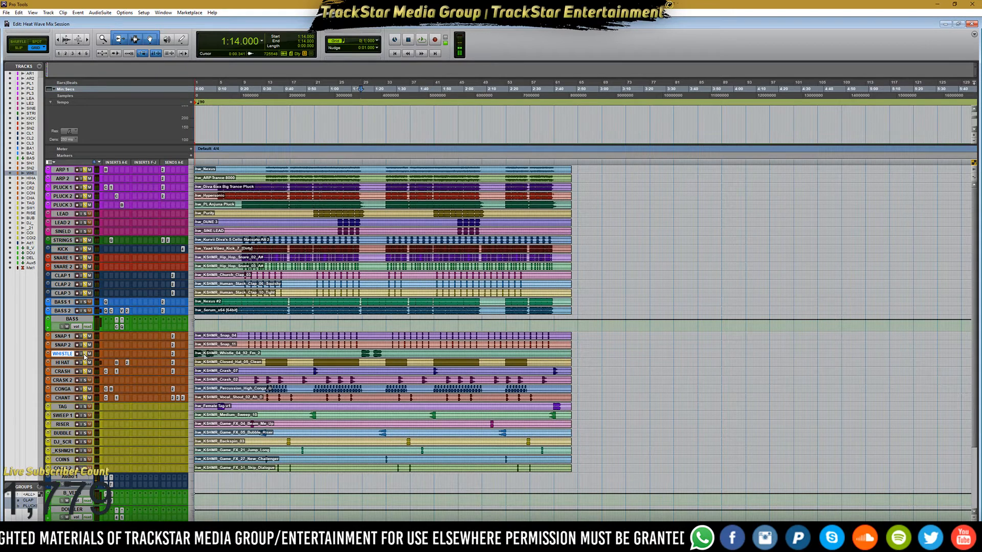
key("space")
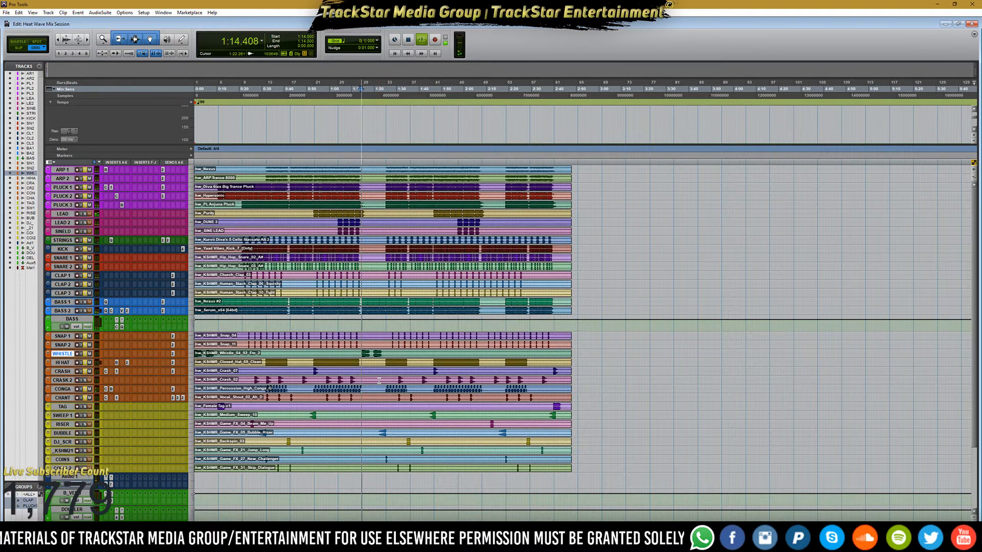
key("space")
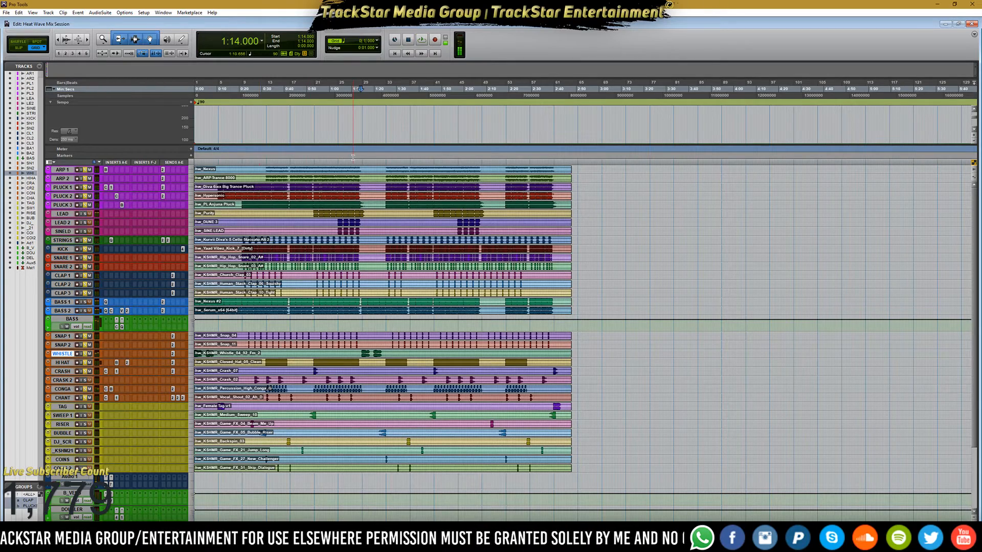
key("ctrl+equal")
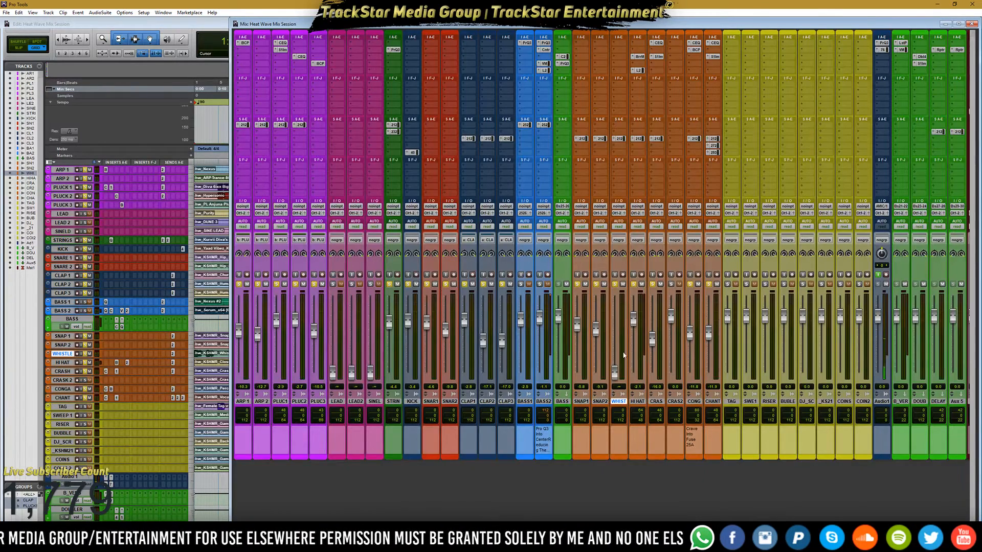
key("space")
left_click_drag(617, 381, 613, 326)
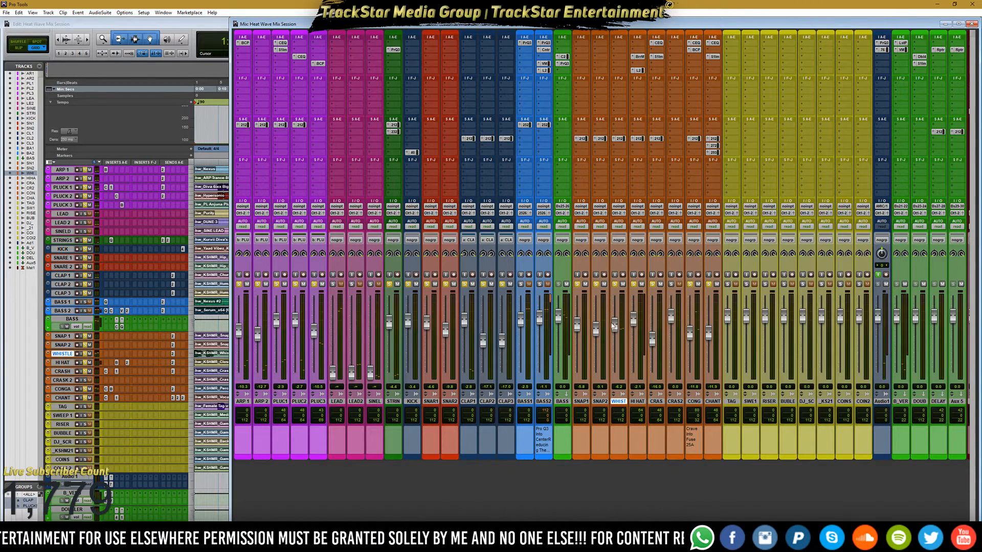
left_click(618, 139)
left_click_drag(474, 375, 482, 306)
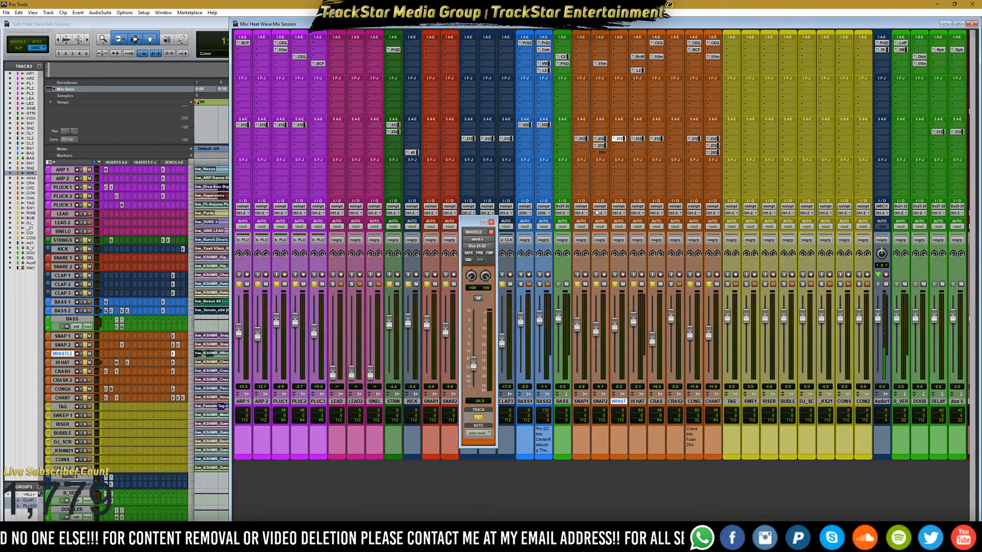
Step: Lower SNAP 2's send D to Bus 27-28 to about -29 dB and its send E to Bus 29-30 to about -37 dB
left_click(601, 147)
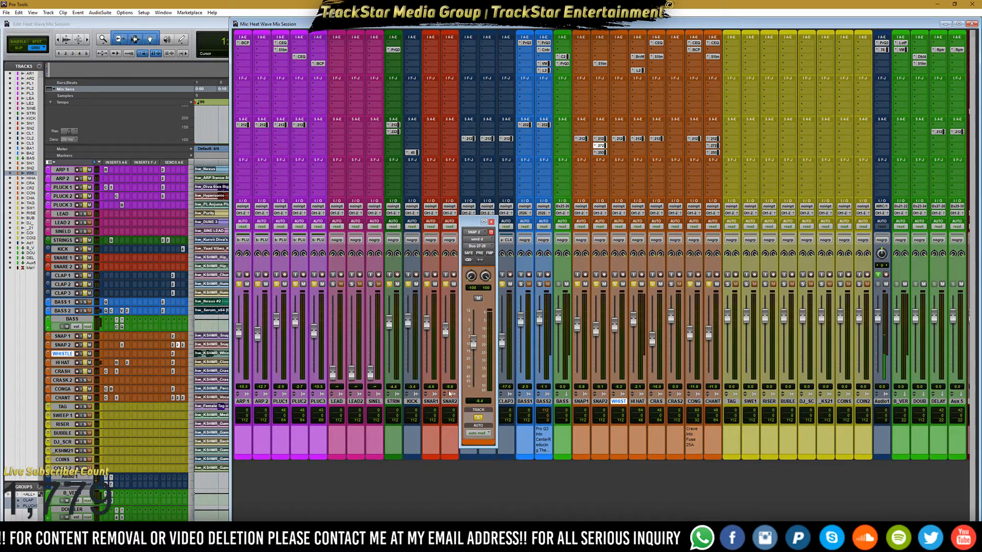
left_click_drag(475, 343, 473, 372)
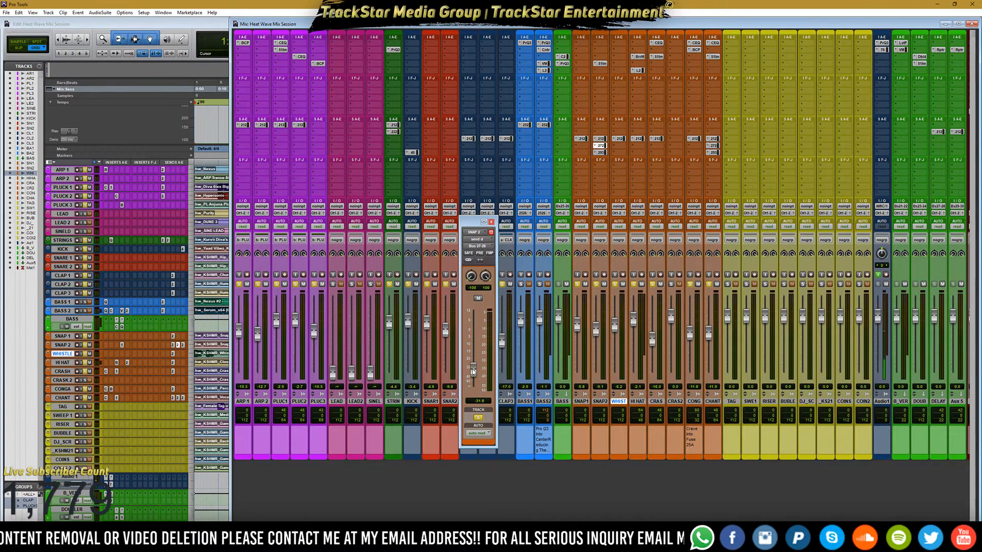
left_click(602, 152)
left_click_drag(476, 351, 474, 382)
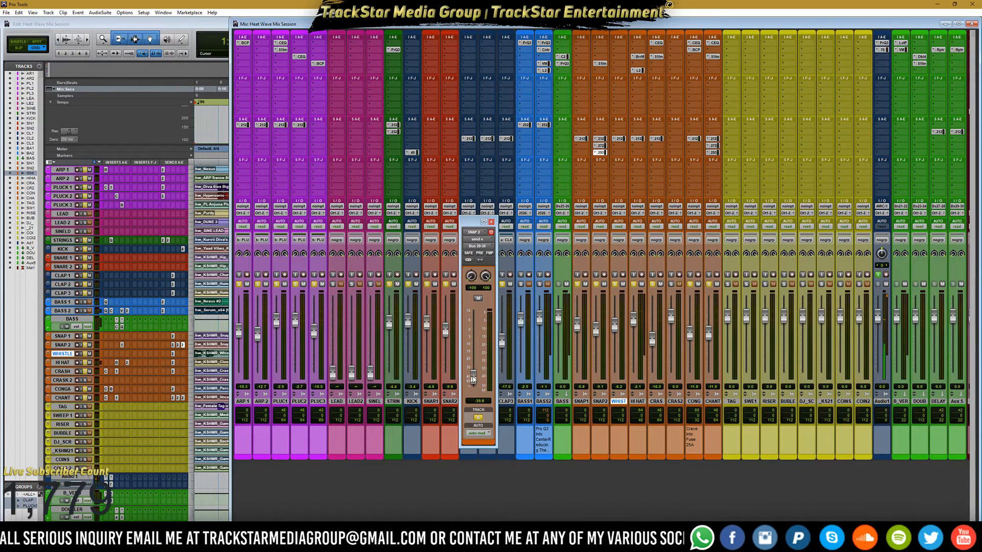
left_click_drag(474, 379, 475, 357)
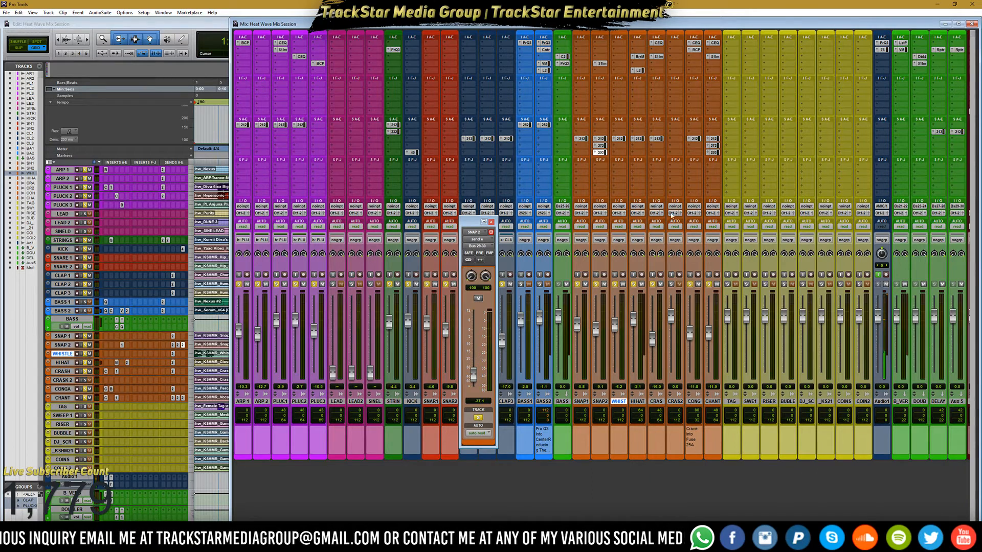
left_click(601, 145)
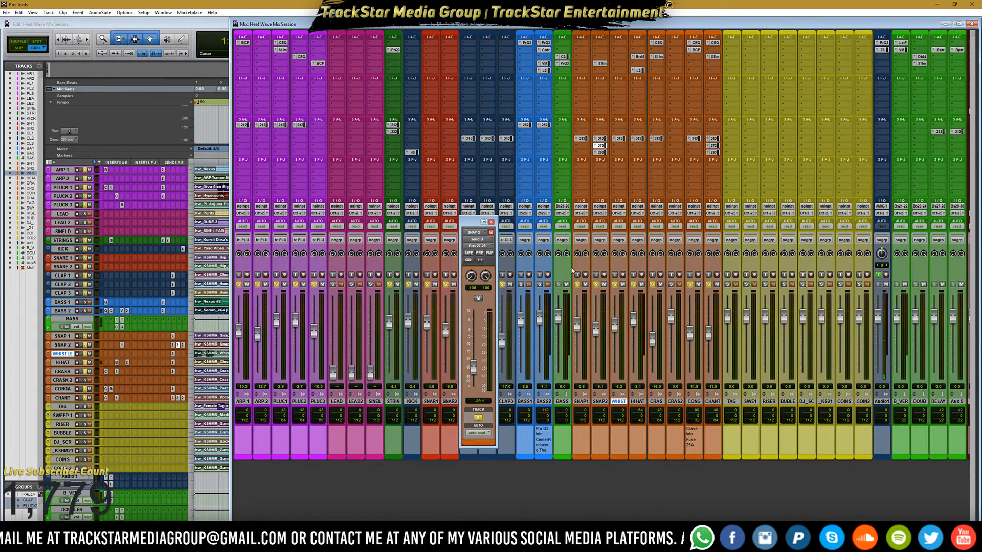
Step: Insert the stereo J37 tape plug-in in SNAP 2's insert C
left_click(597, 59)
mouse_move(634, 69)
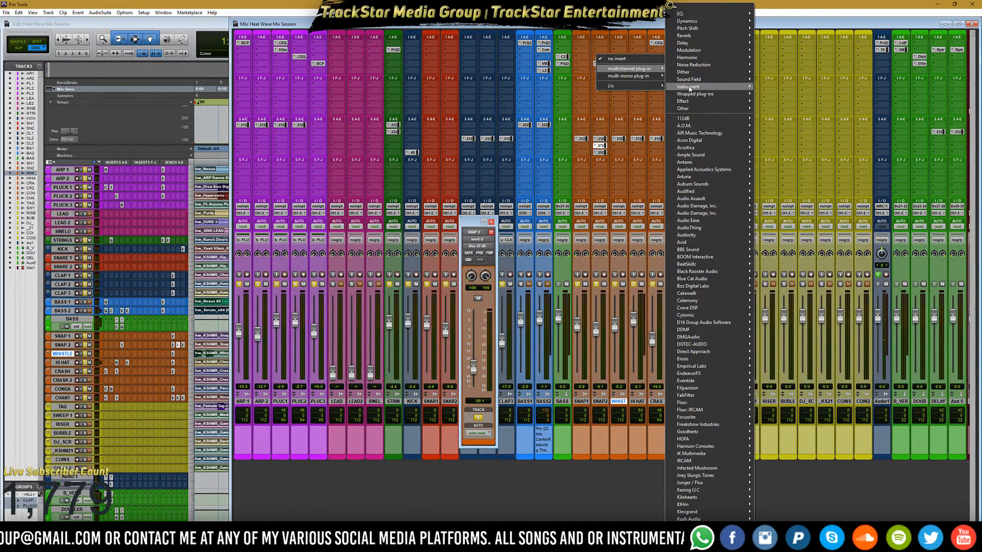
mouse_move(690, 88)
mouse_move(688, 57)
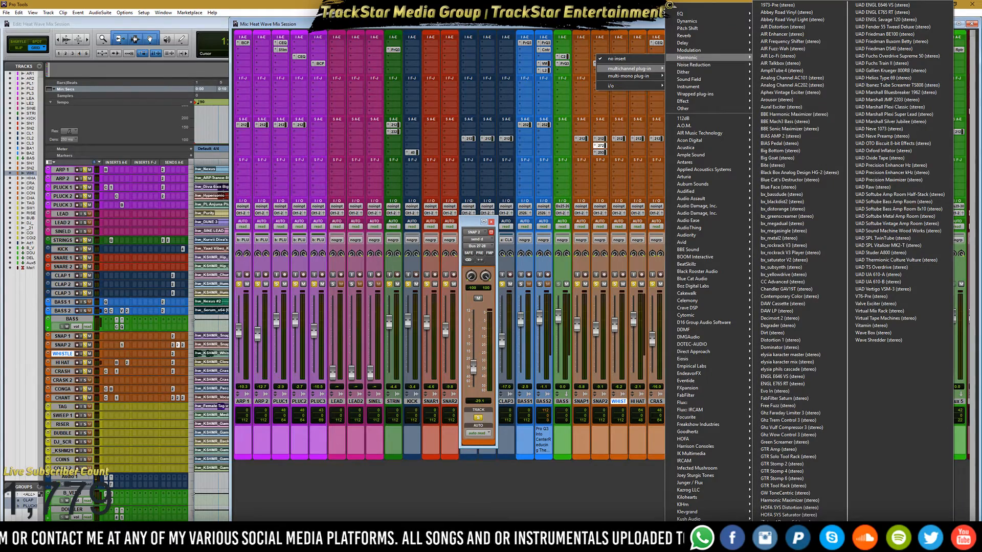
left_click(782, 530)
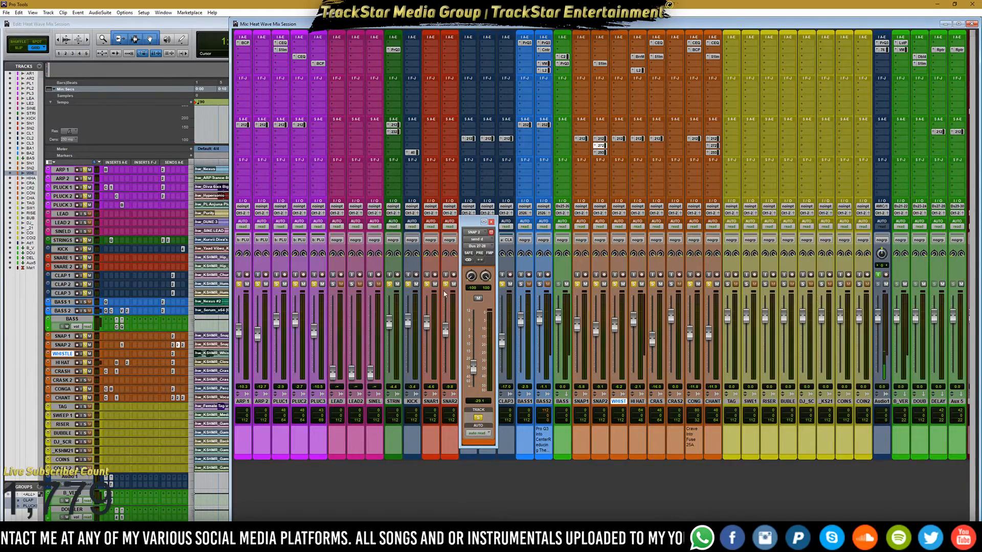
left_click_drag(407, 204, 719, 162)
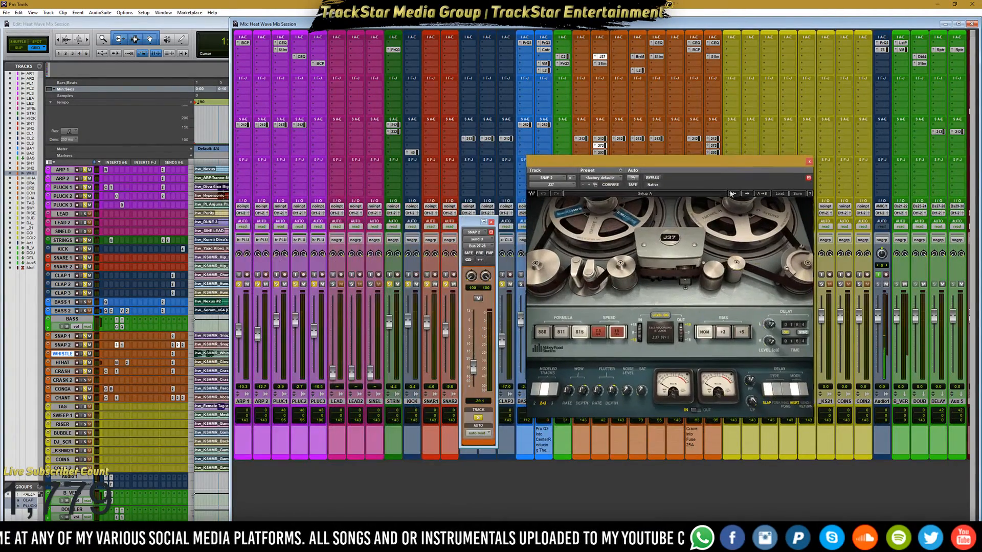
Step: Load the Mastering Fat Tight And Open (Stereo) preset in SNAP 2's J37
left_click(779, 193)
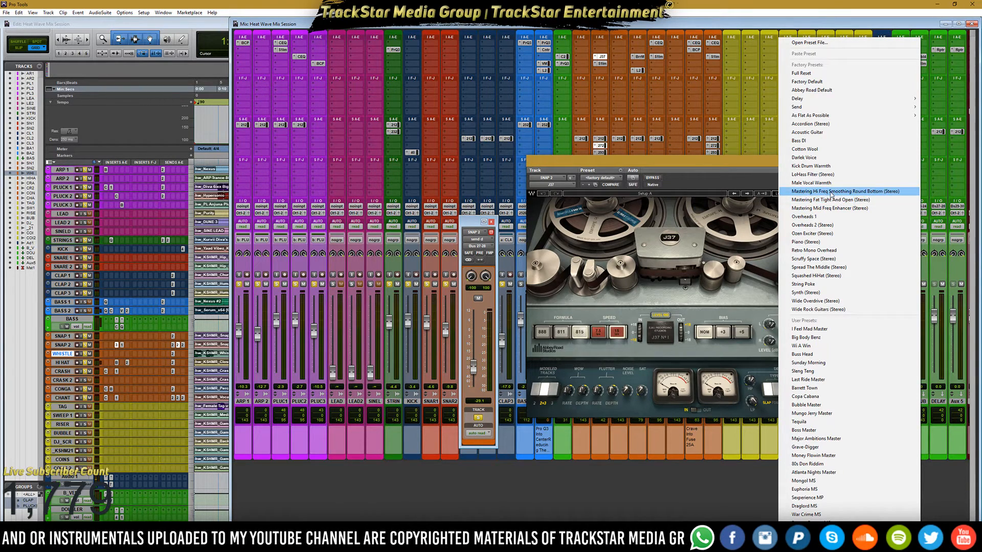
left_click(833, 201)
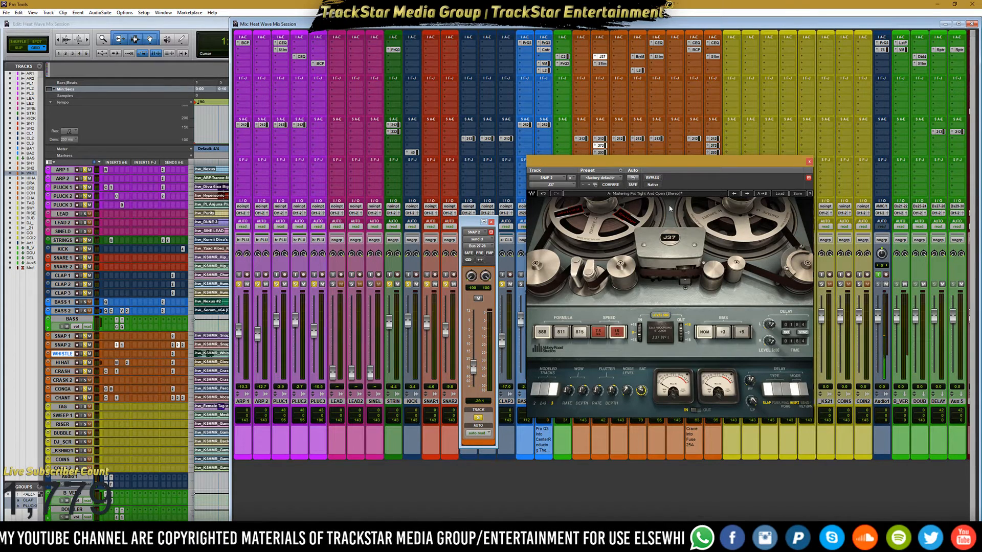
left_click_drag(684, 168, 679, 135)
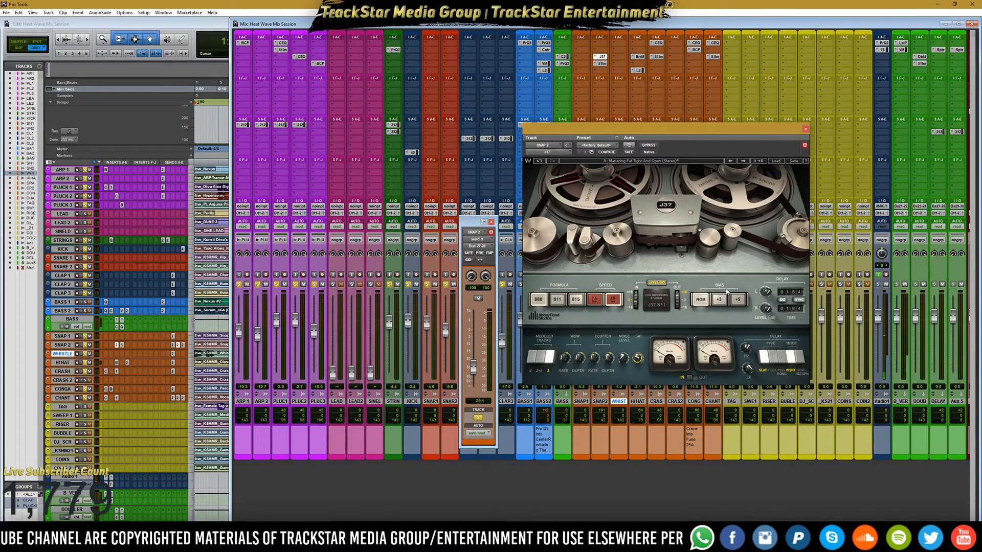
Step: Try the +3 bias and the other tape speed on SNAP 2's J37, and bypass the plug-in to compare
left_click(720, 305)
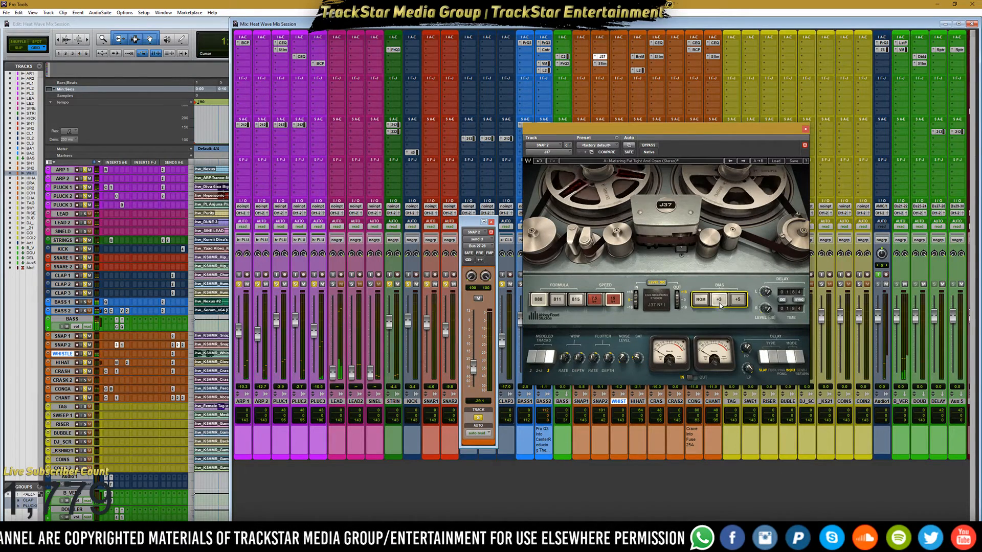
left_click(594, 301)
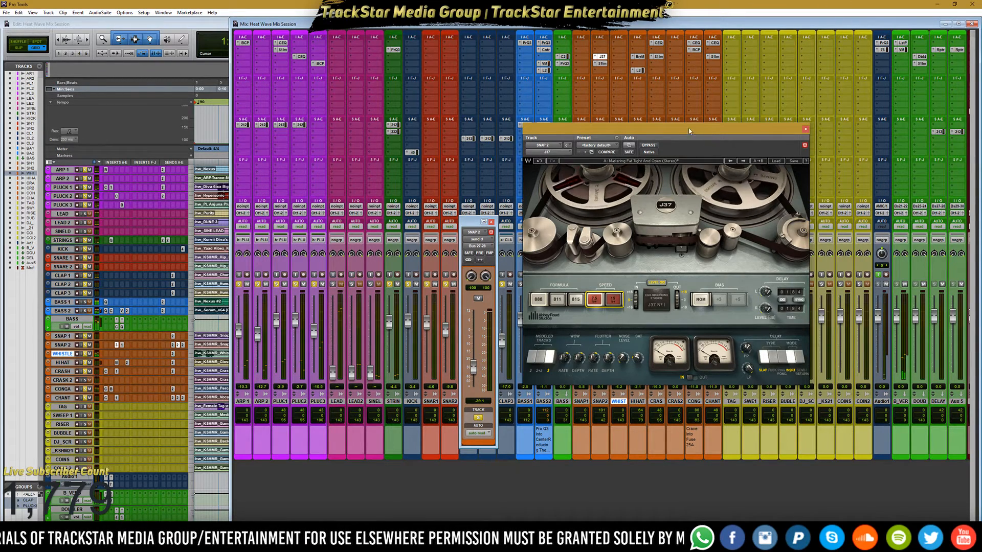
left_click_drag(663, 136, 765, 134)
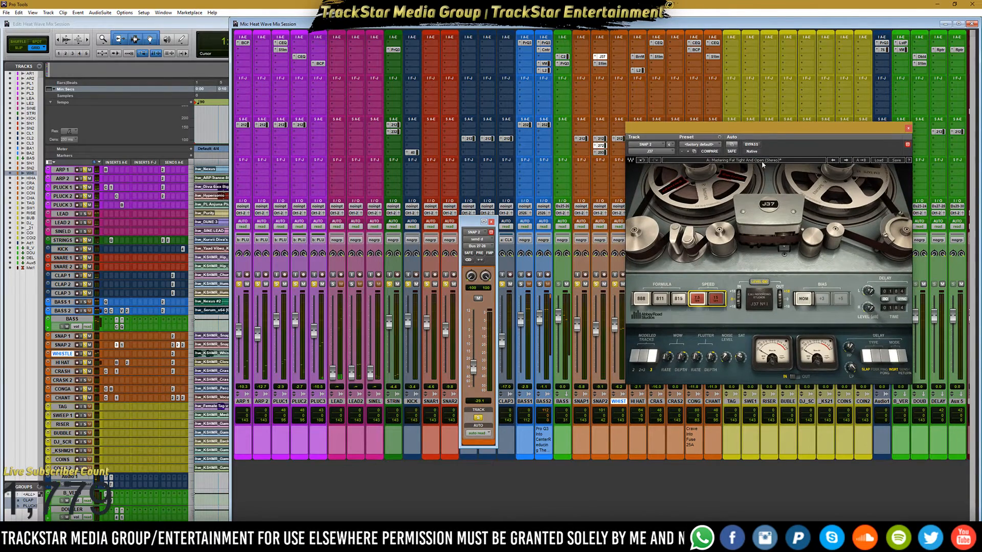
left_click(752, 146)
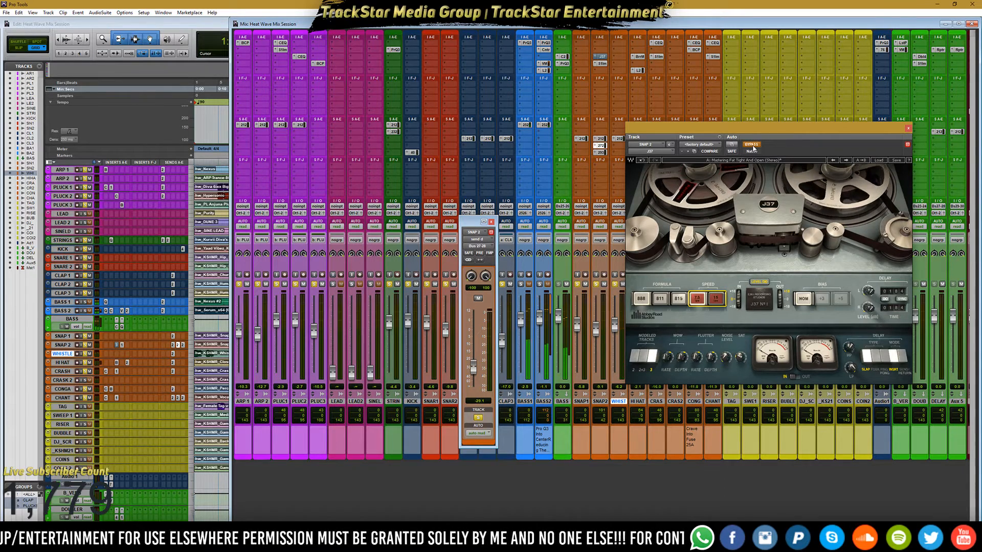
Step: Reactivate the J37 on SNAP 2, close its window and rebalance SNAP 2's volume fader against the mix
left_click(752, 145)
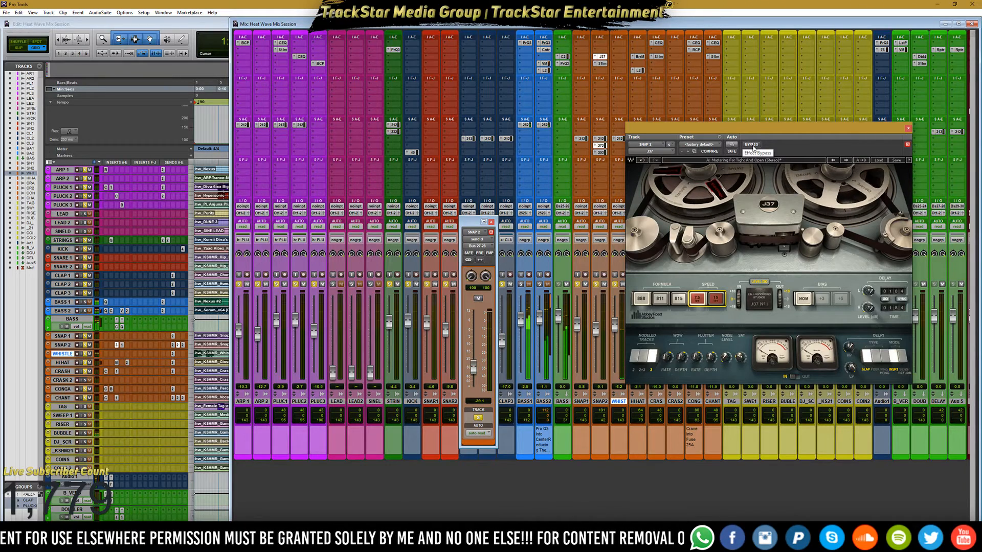
left_click(908, 128)
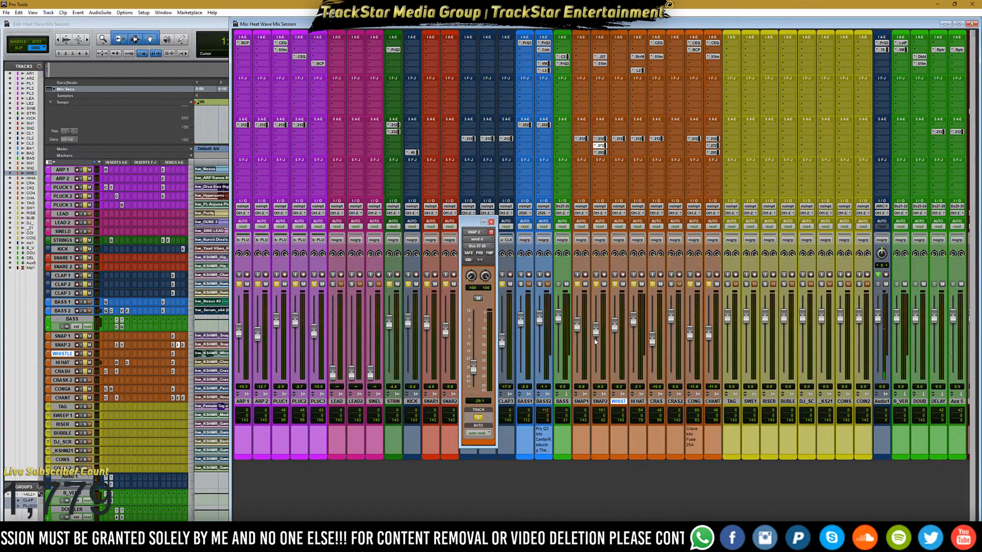
left_click_drag(596, 334, 605, 367)
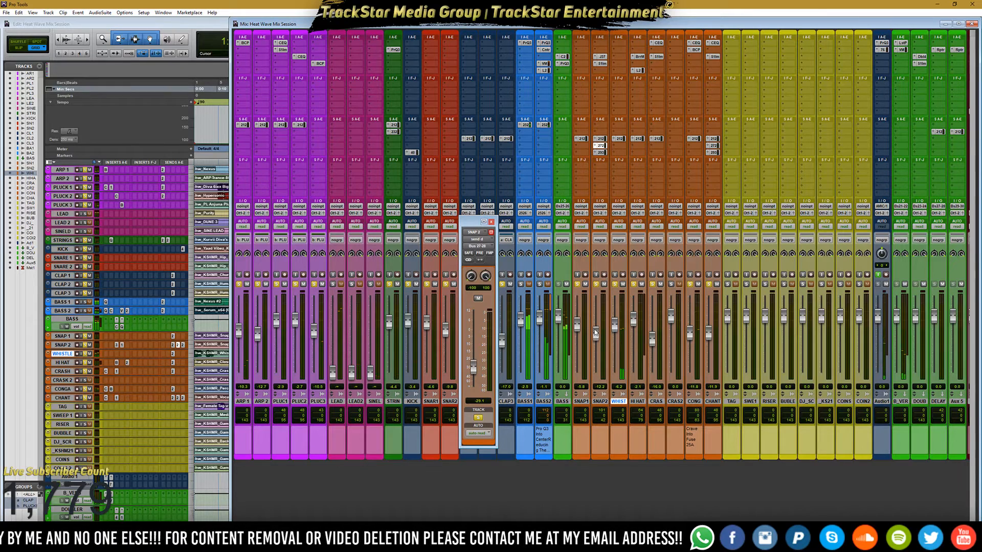
left_click_drag(596, 334, 594, 319)
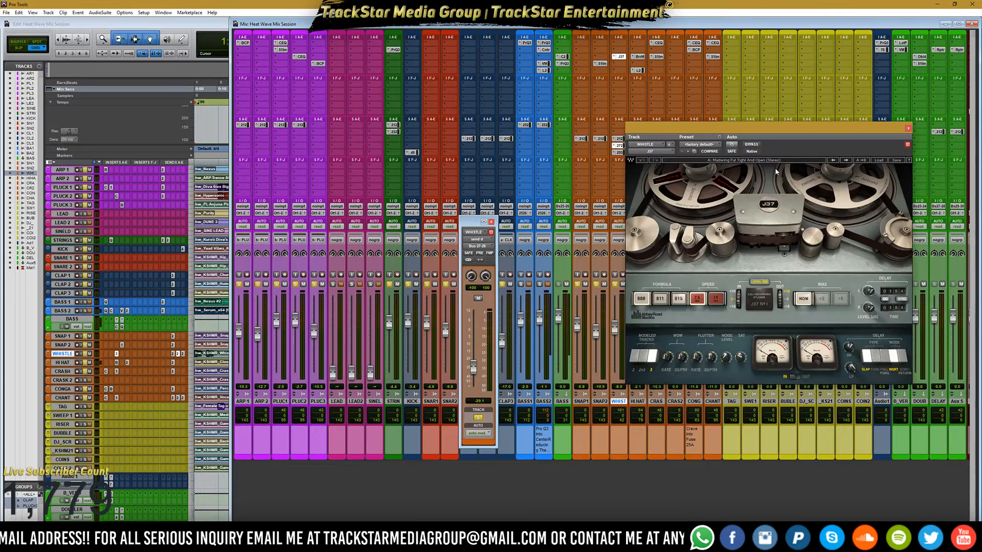
Step: Compare WHISTLE with its J37 bypassed and active, leaving the plug-in active and closing its window
left_click(751, 145)
left_click_drag(813, 128, 404, 124)
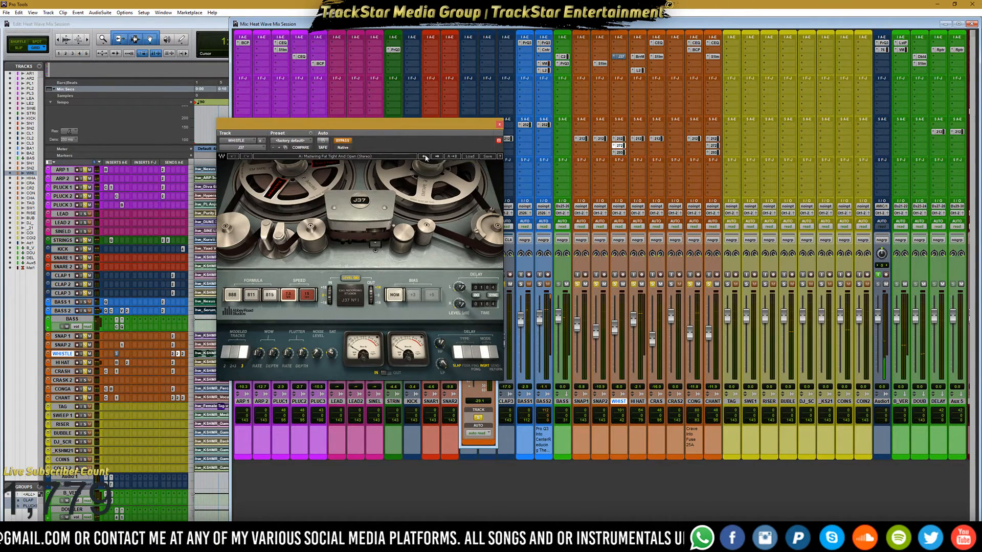
left_click(343, 141)
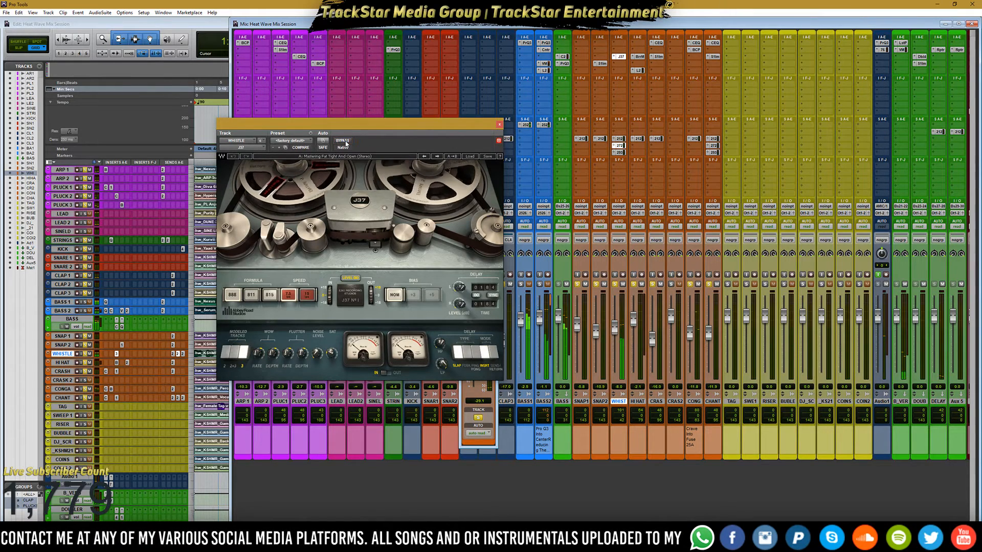
left_click(346, 143)
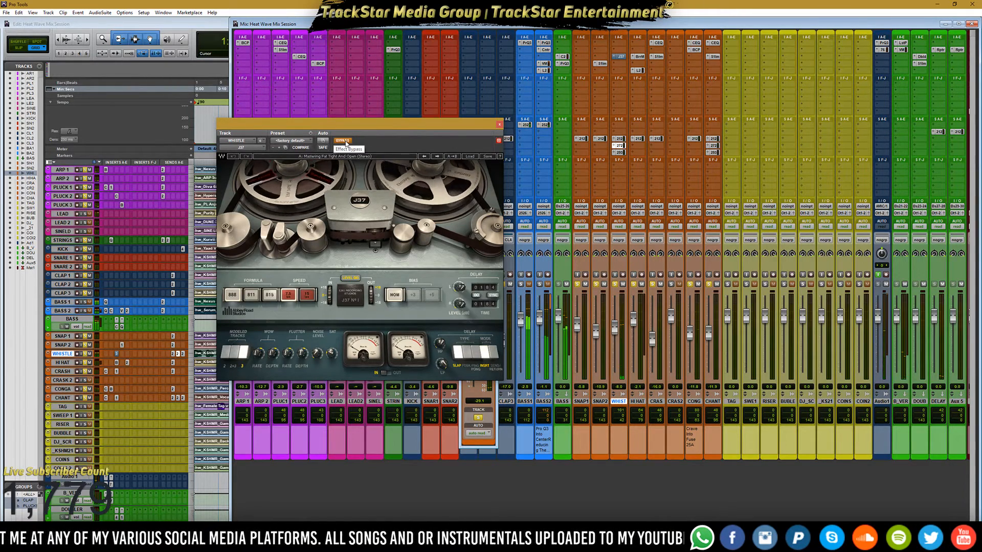
left_click(347, 143)
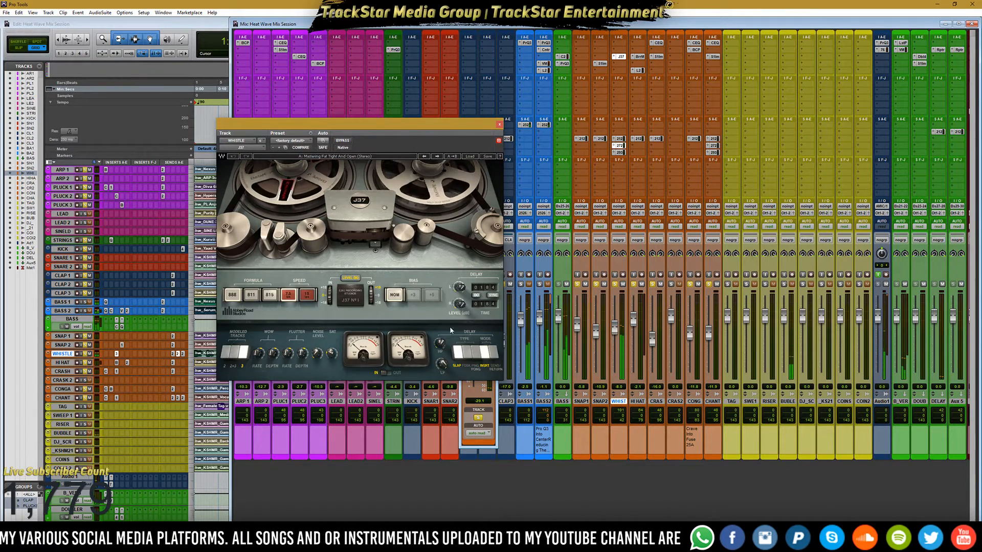
left_click(500, 125)
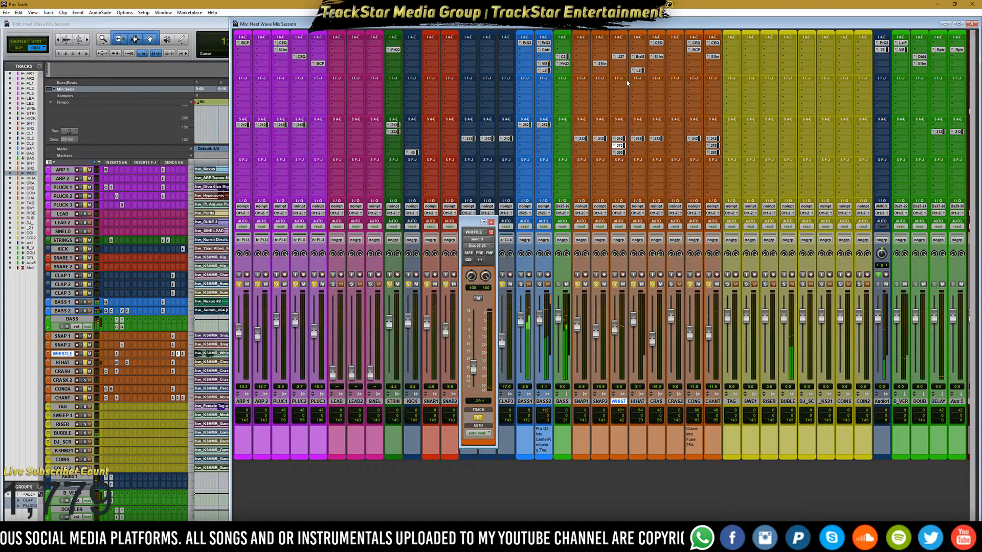
Step: Add the comment "J37 Saturation" to the WHISTLE track
left_click(622, 435)
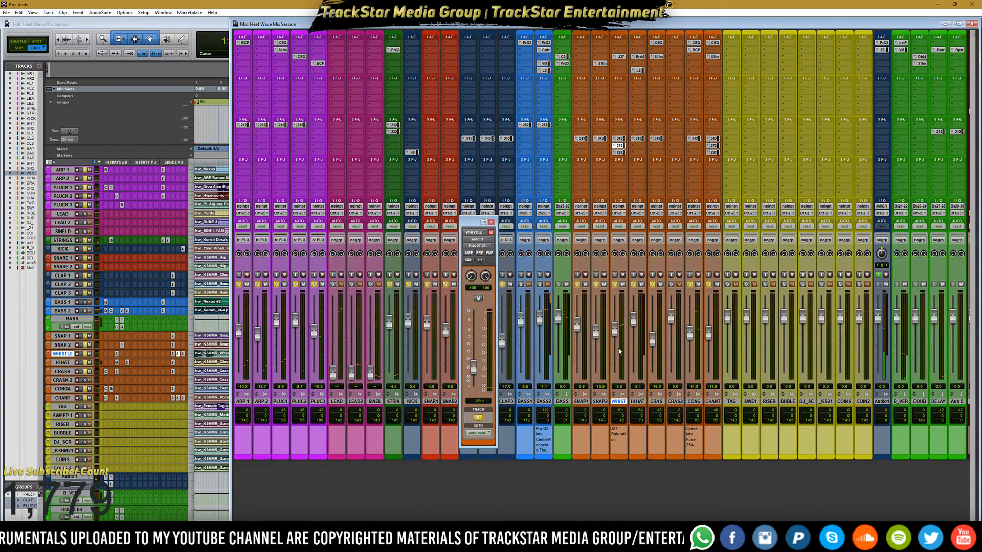
key("ctrl+space")
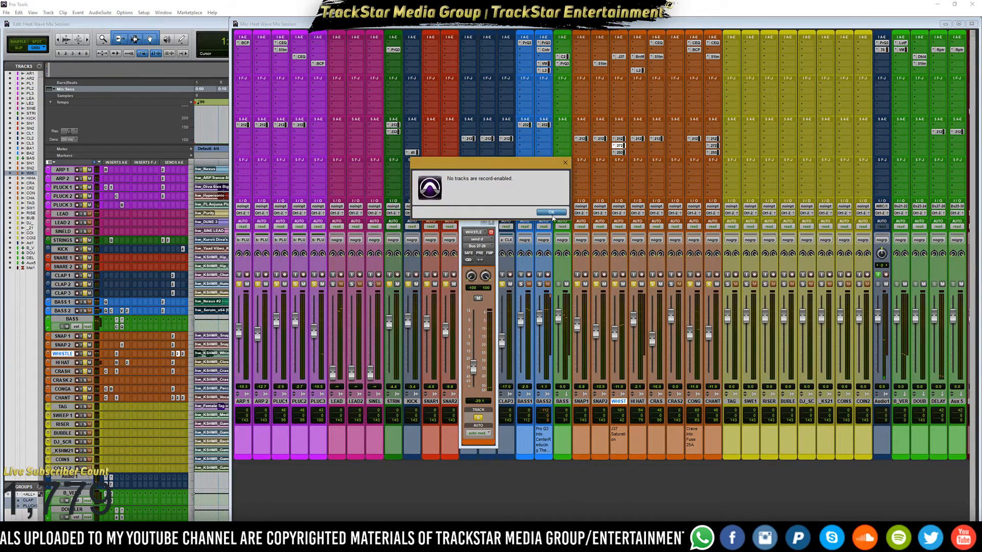
left_click(551, 212)
left_click(562, 206)
left_click(668, 452)
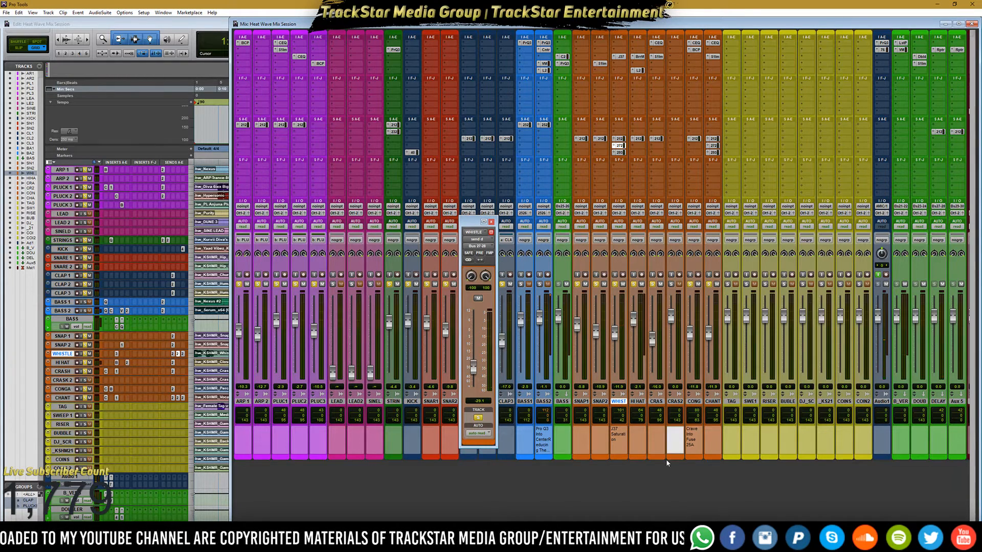
left_click(630, 458)
Step: Play the mix, set WHISTLE's volume fader to about -14 dB, and close its send window
key("space")
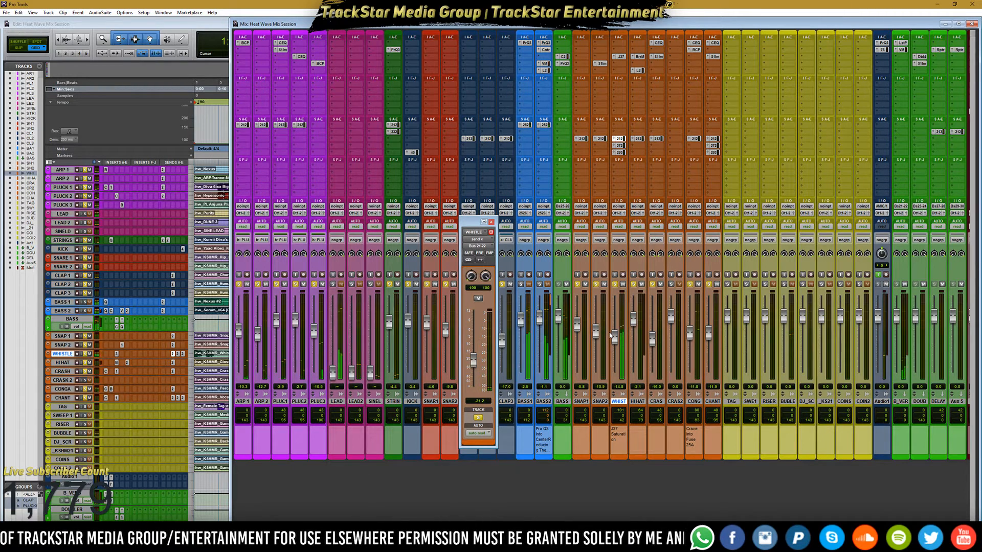
left_click_drag(614, 338, 620, 325)
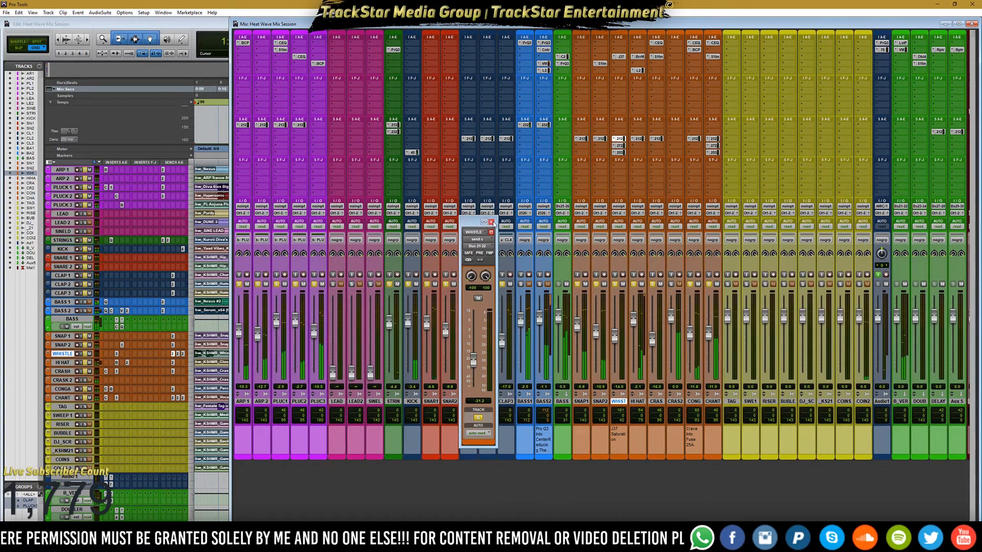
left_click(491, 222)
Step: Widen the Mix window to fit all channels through the master, and lower CHANT's fader to about -11 dB
scroll(659, 333, "right", 3)
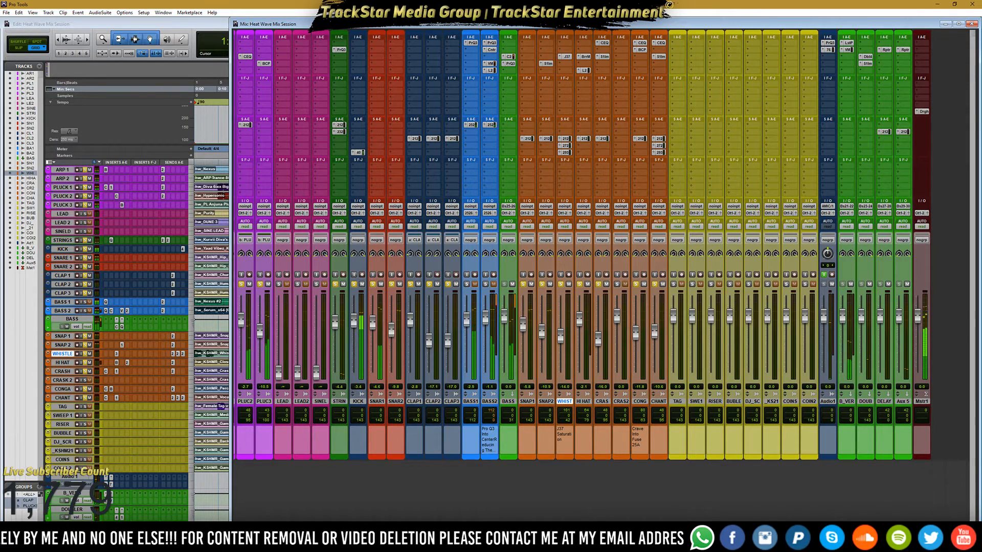
scroll(584, 497, "left", 2)
scroll(601, 244, "left", 1)
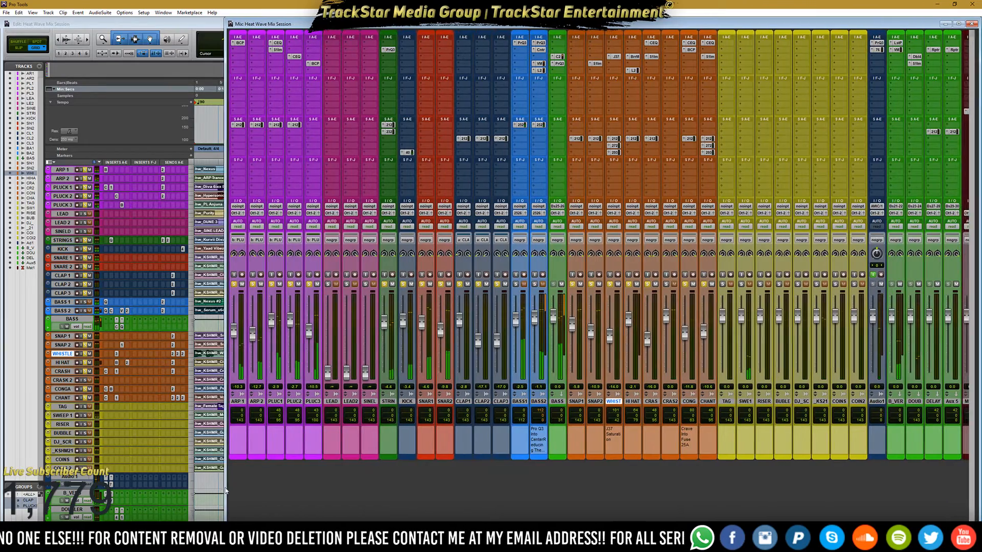
left_click_drag(231, 483, 206, 498)
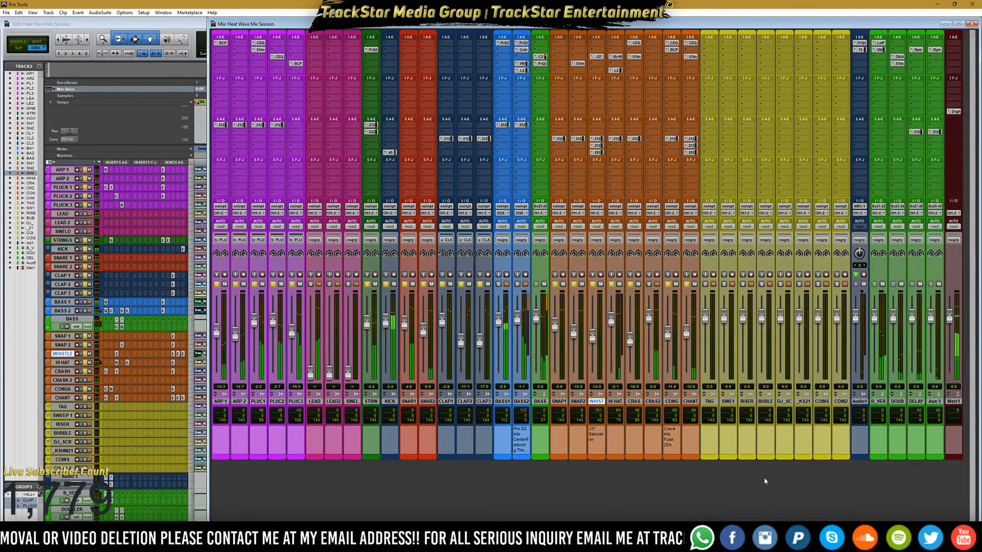
left_click_drag(686, 333, 686, 335)
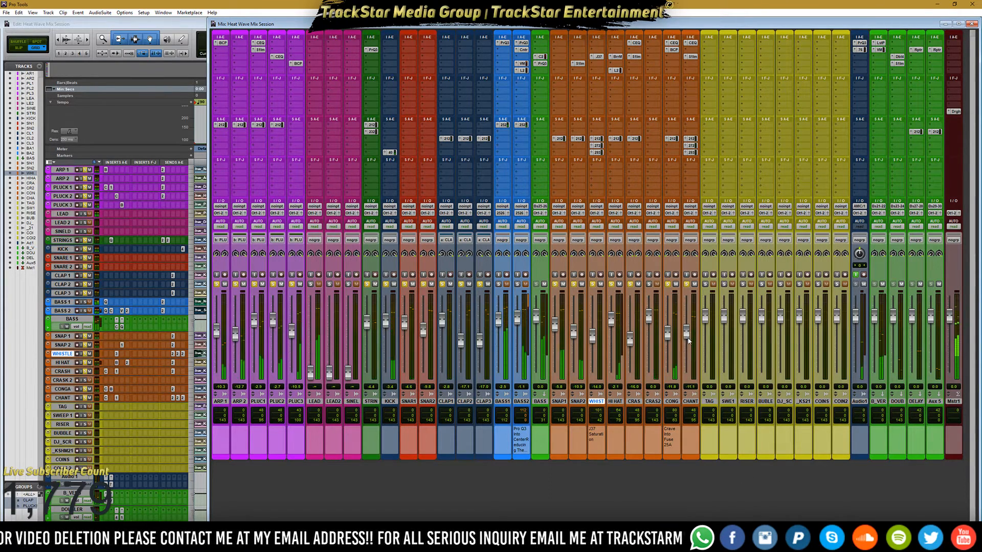
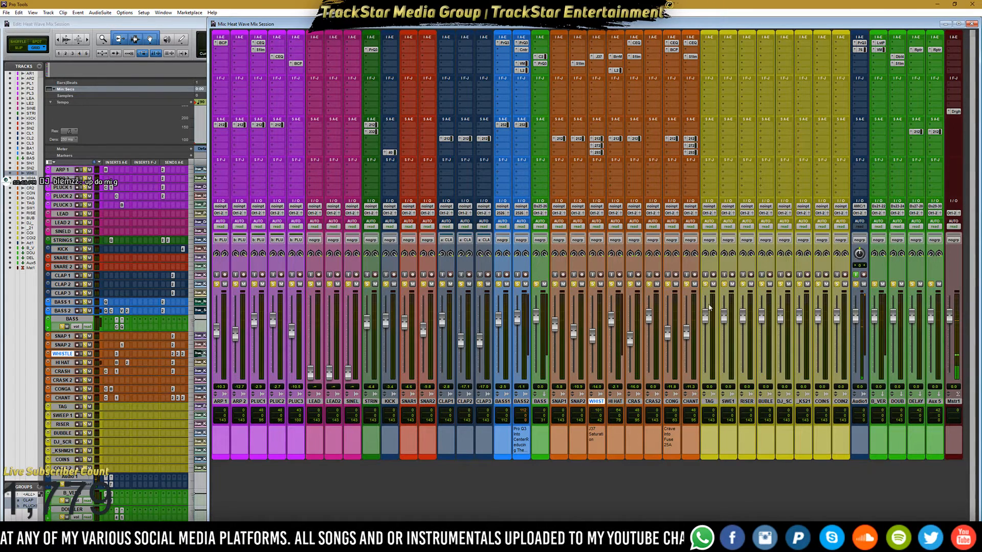
Step: Clear all solos and place the edit cursor at 0:10.666, the start of the first TAG clip in the Edit window
left_click(706, 285, "alt")
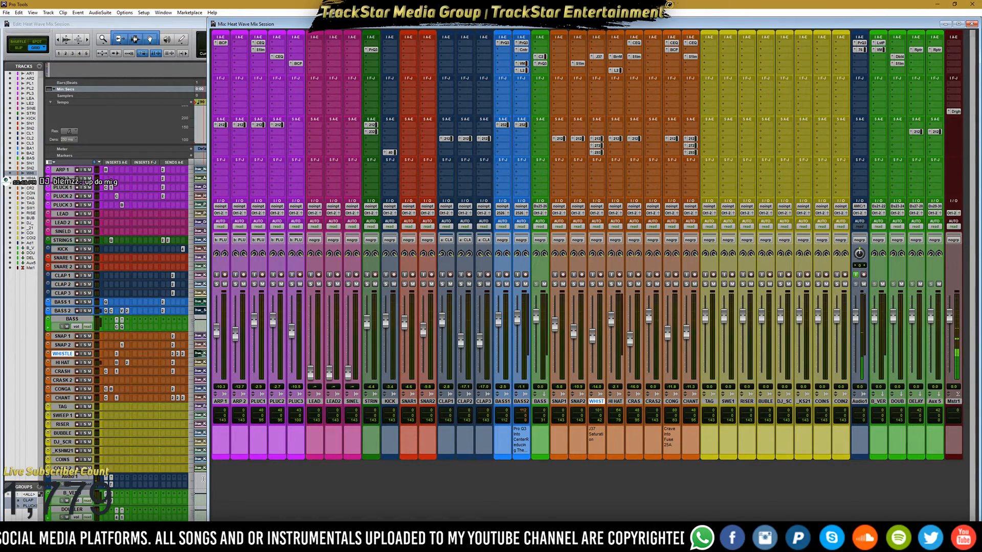
key("ctrl+equal")
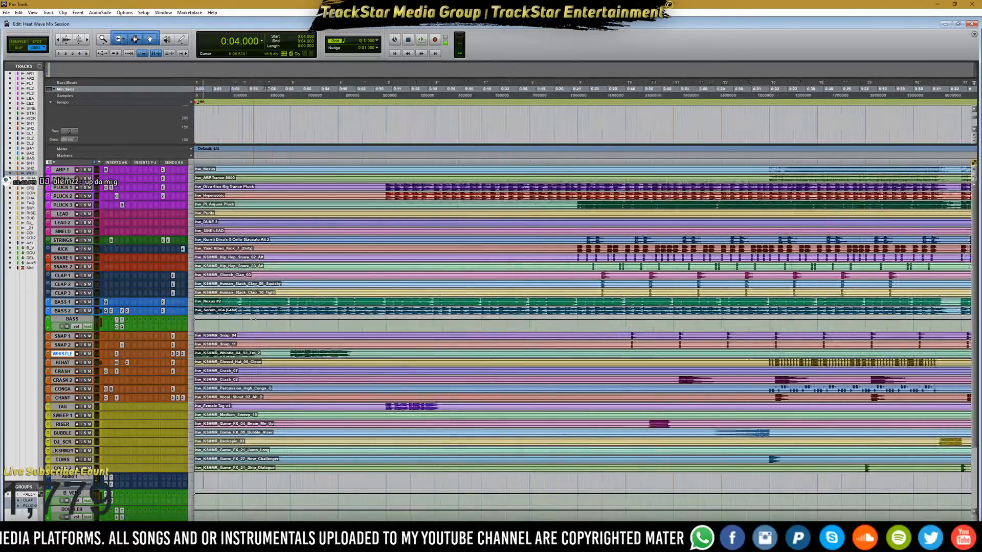
key("r")
key("r")
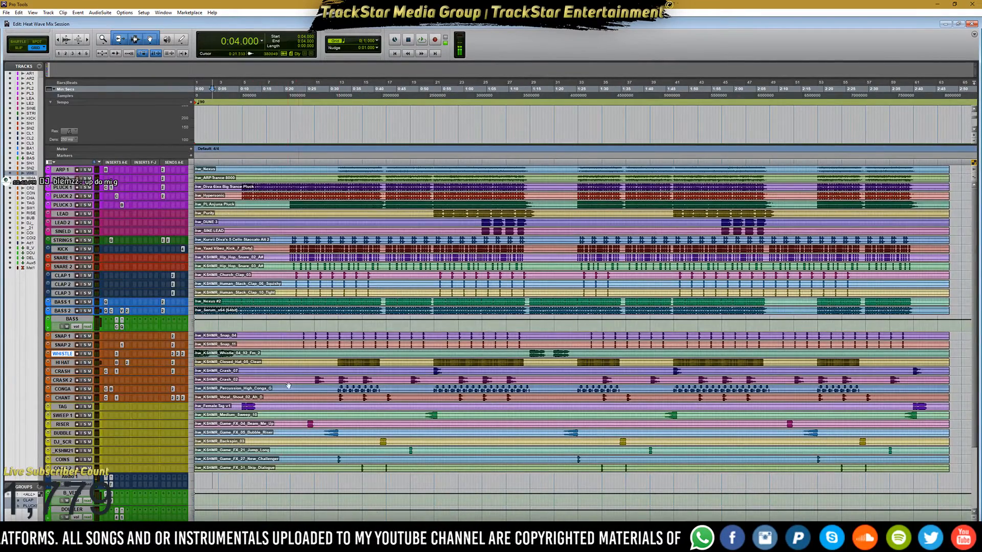
left_click(242, 405)
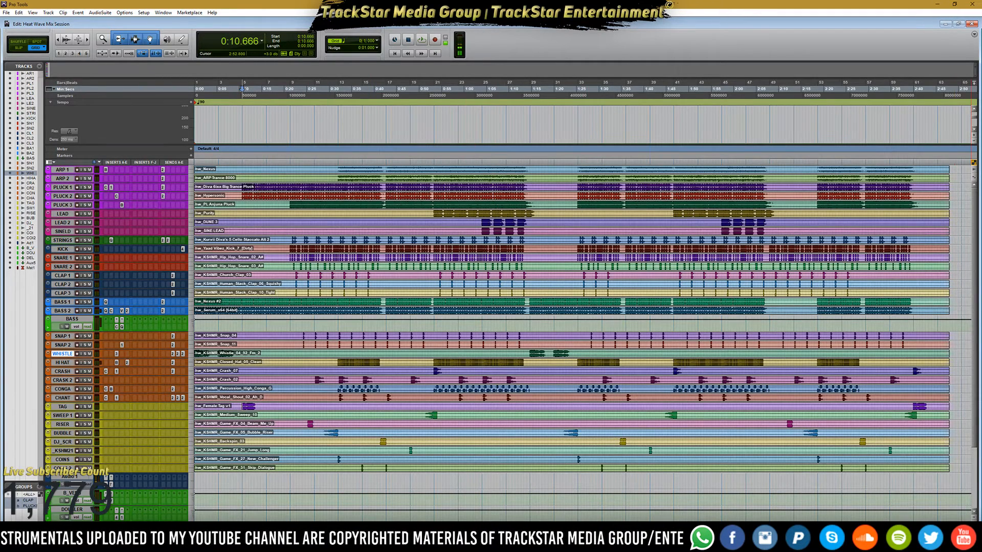
Step: Enlarge the heights of all tracks in the Edit window and bring TAG and the effects tracks into view
left_click(974, 518)
left_click(975, 518)
left_click(974, 518)
left_click(974, 518)
left_click(573, 344)
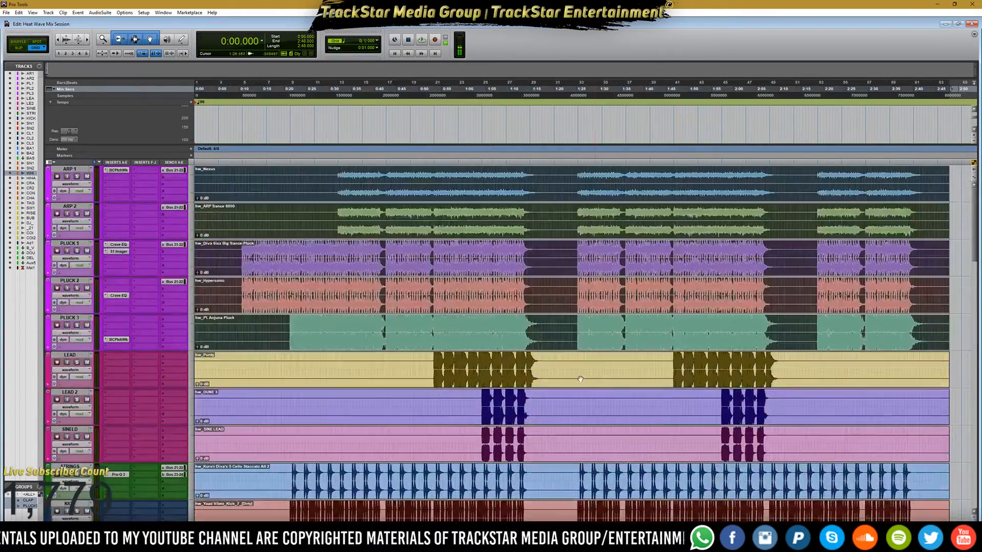
scroll(569, 350, "down", 3)
scroll(570, 350, "down", 15)
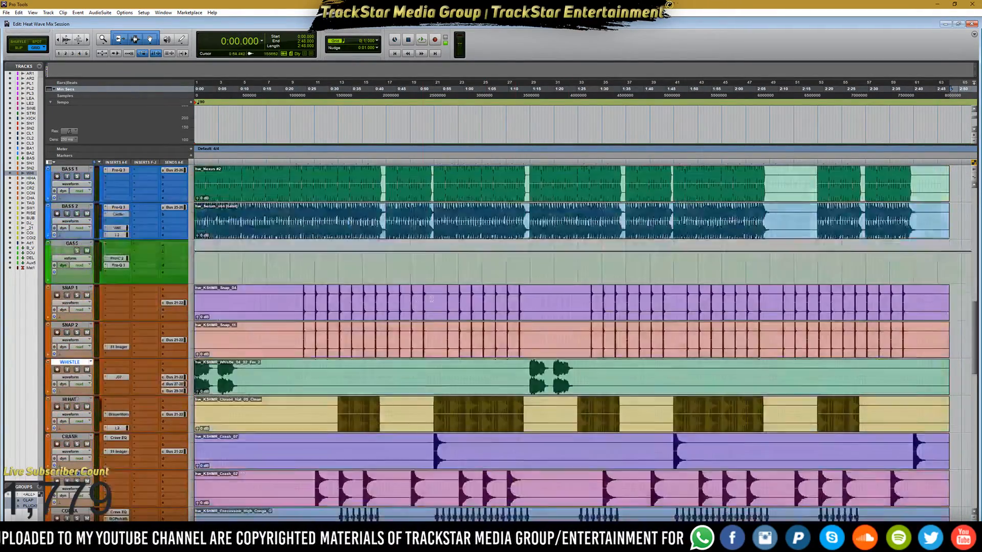
scroll(349, 280, "down", 3)
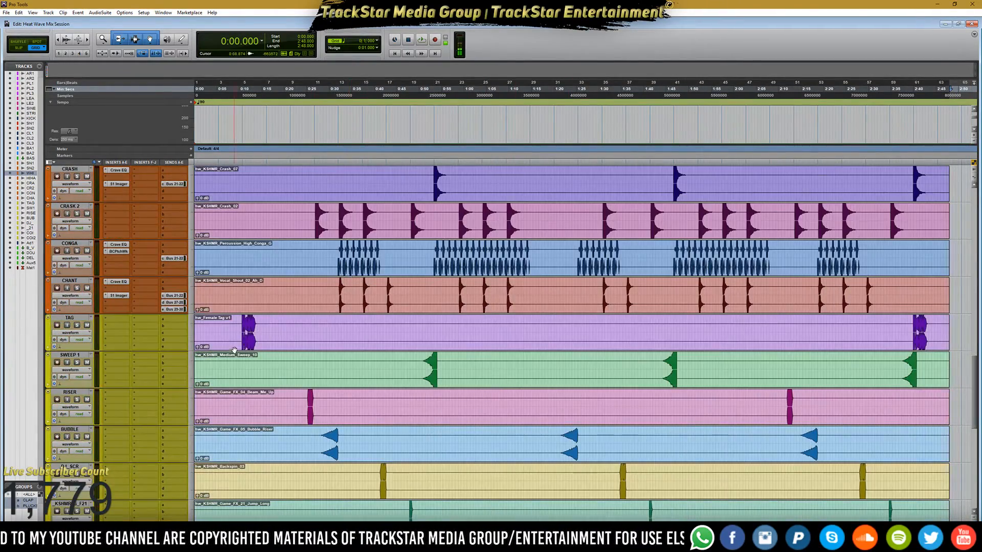
Step: Play the session from 0:10 at the first tag and copy the CHANT track's Bus 21-22, 27-28 and 29-30 sends to the TAG track
left_click(240, 322)
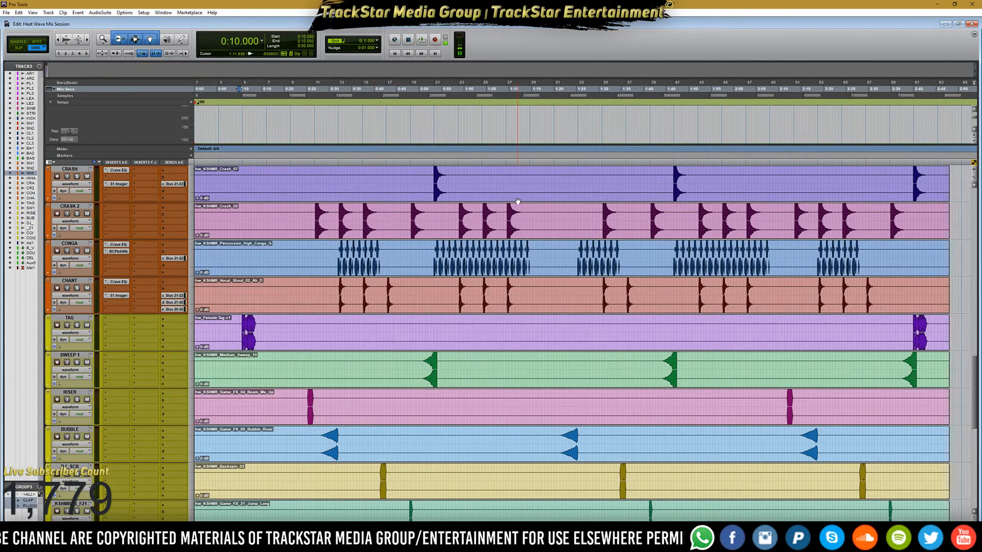
key("ctrl+equal")
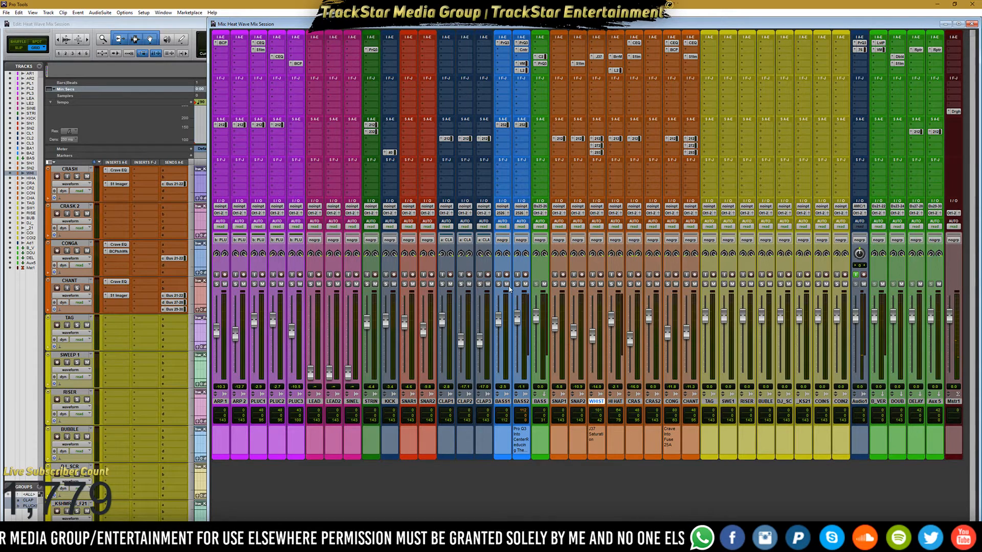
key("space")
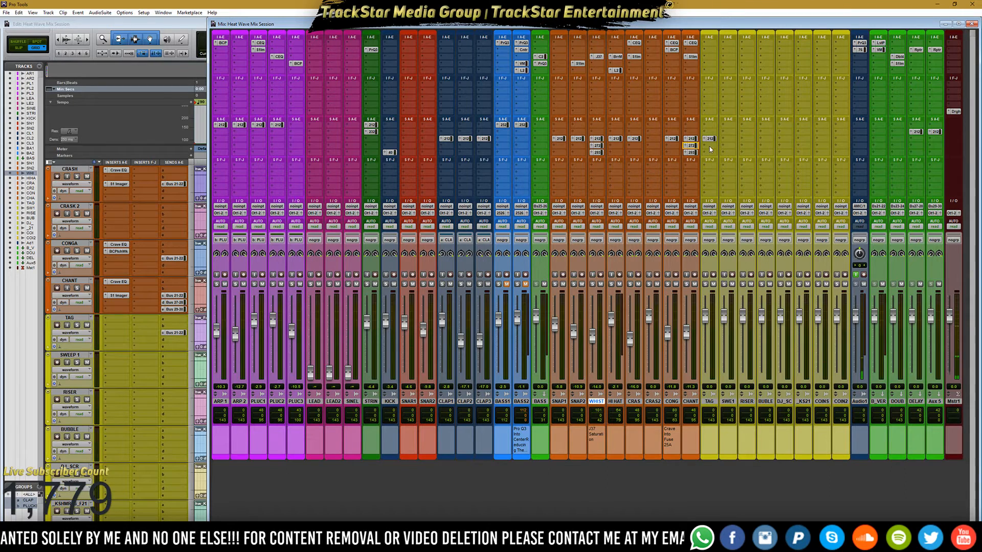
left_click_drag(711, 147, 711, 146)
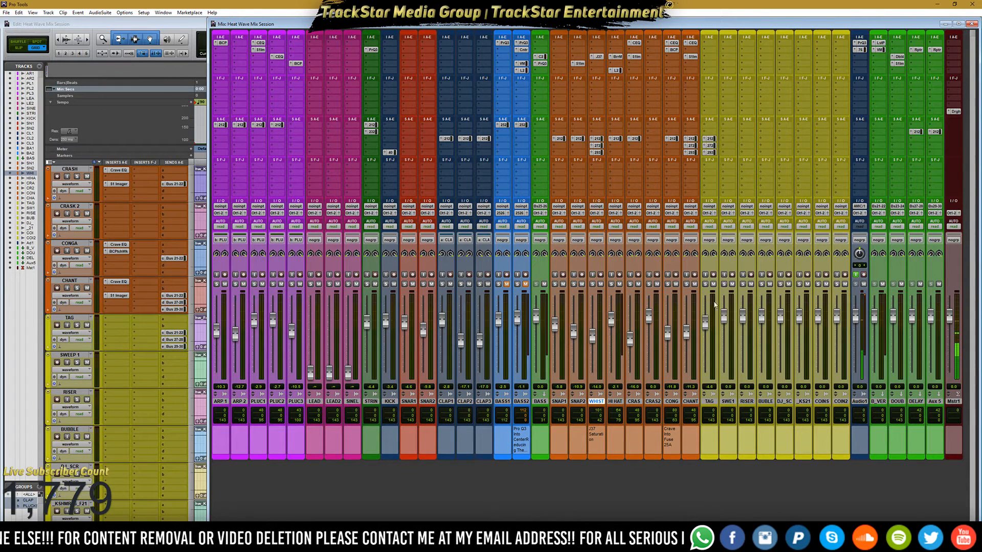
Step: Set the TAG track's Bus 21-22 send to about -24 dB, raise its Bus 27-28 send, and set Bus 29-30 to about -10 dB
left_click(712, 139)
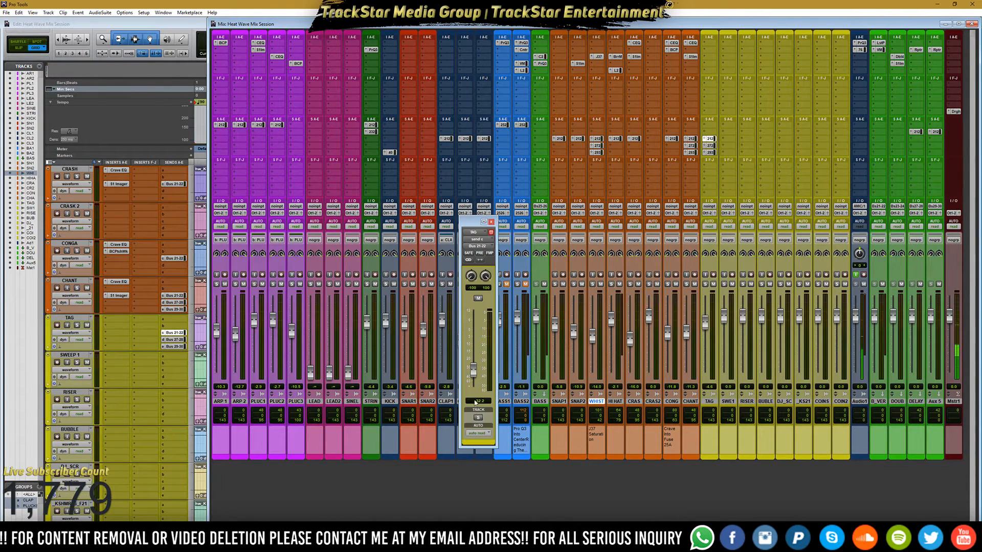
left_click_drag(476, 374, 477, 343)
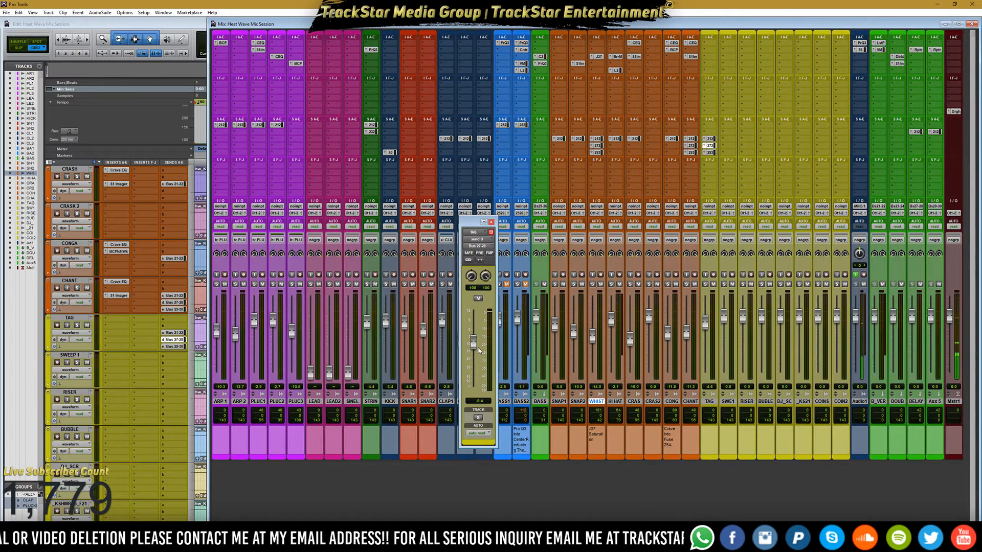
left_click_drag(478, 346, 478, 345)
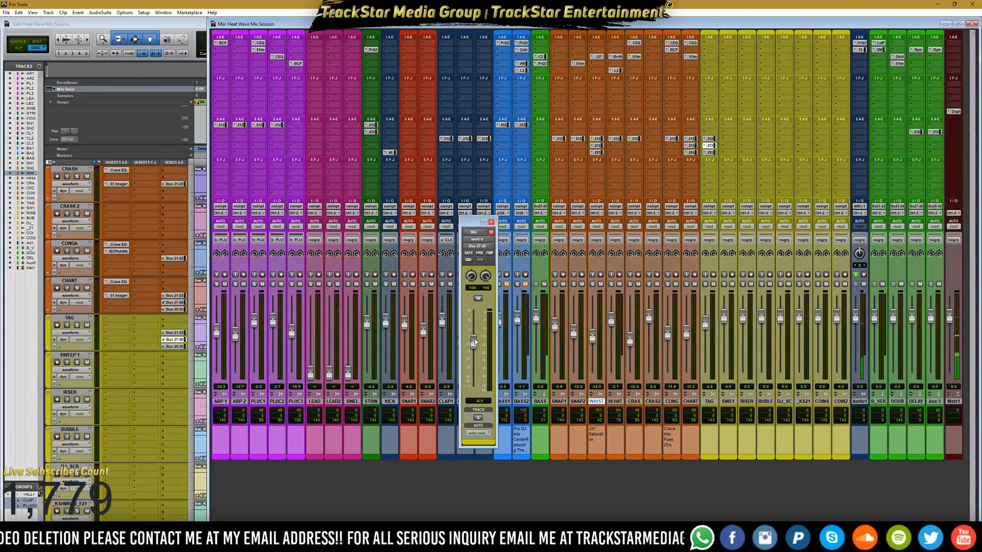
left_click(709, 147)
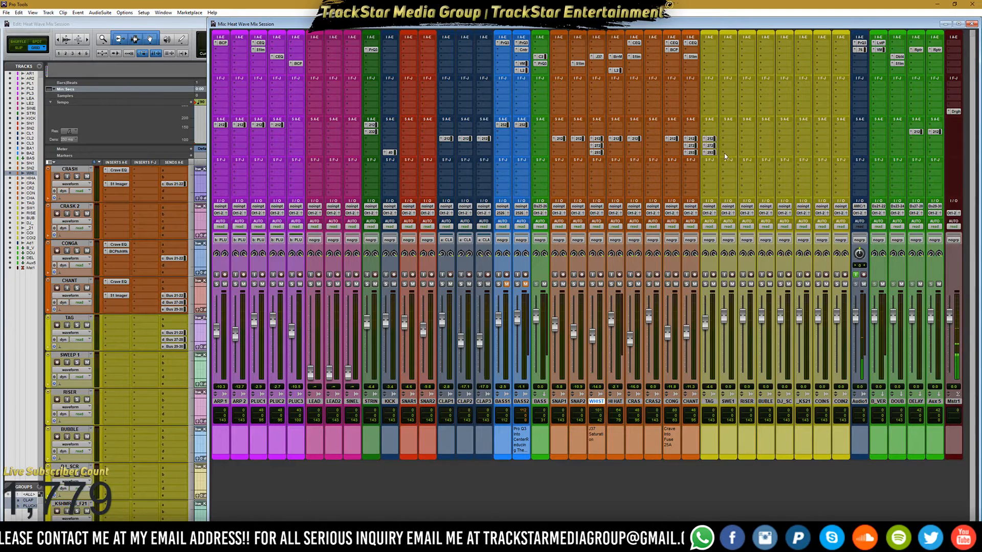
left_click(710, 153)
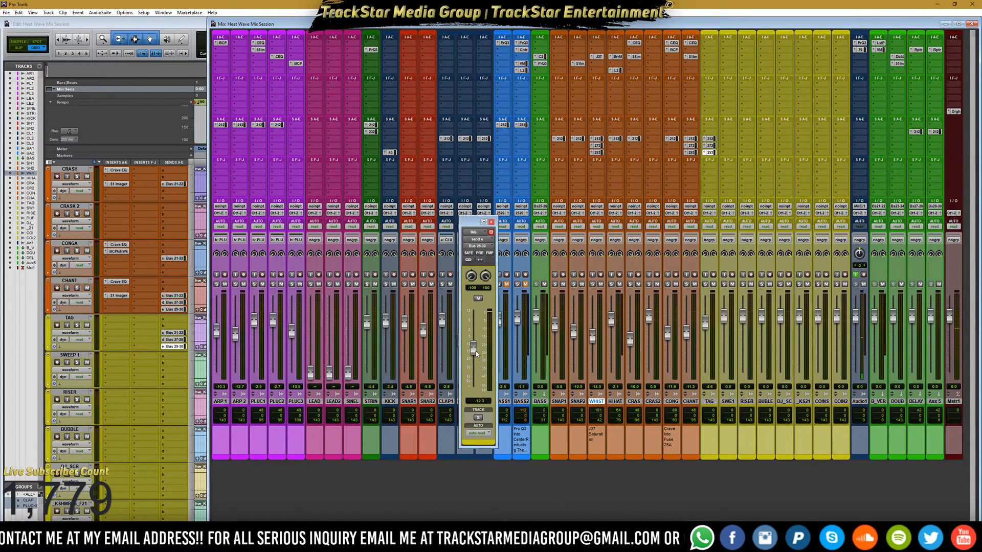
left_click_drag(476, 339, 476, 336)
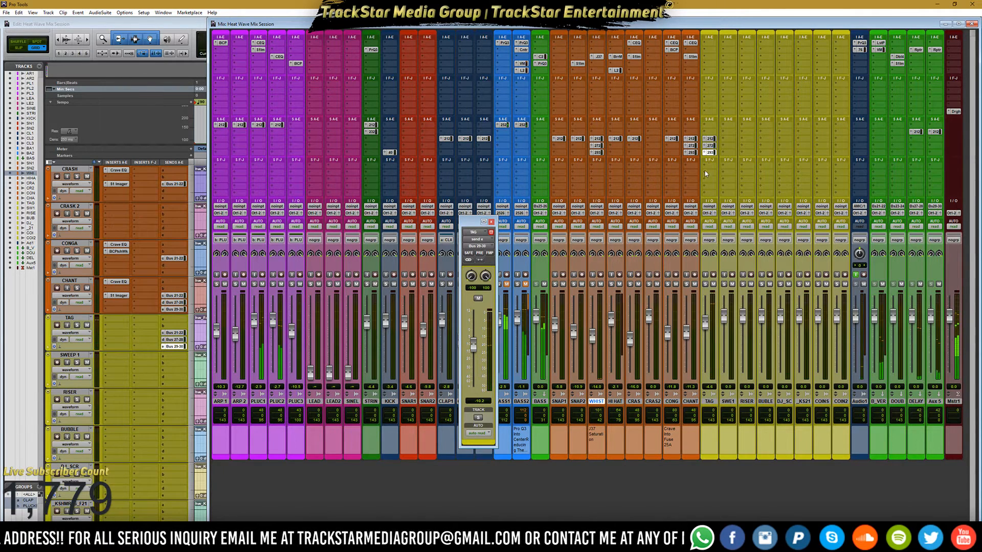
Step: Rebalance the TAG track's sends during playback, with Bus 27-28 at about -21.7 dB and Bus 21-22 at about -23.5 dB
left_click(711, 145)
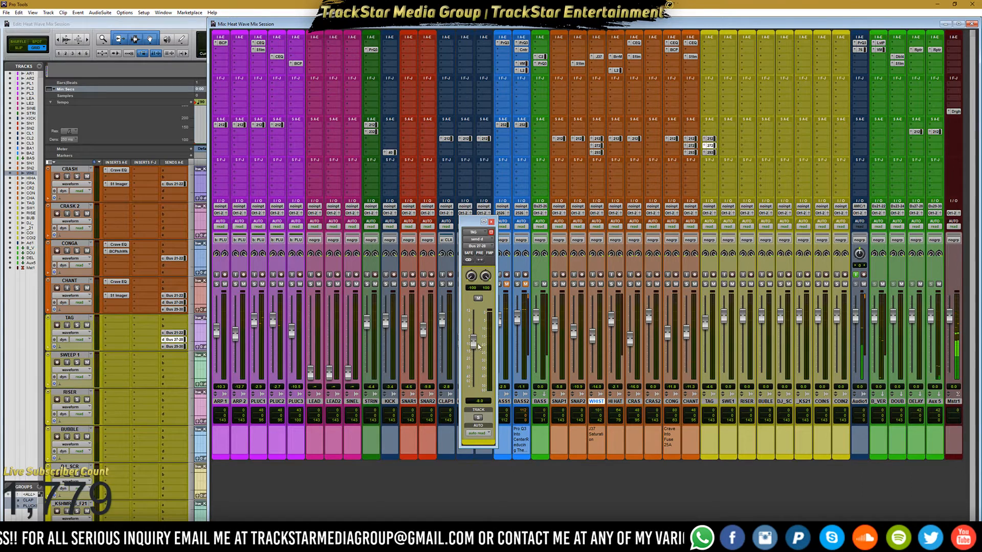
mouse_move(471, 378)
left_mouse_down()
mouse_move(480, 466)
mouse_move(476, 364)
left_mouse_up()
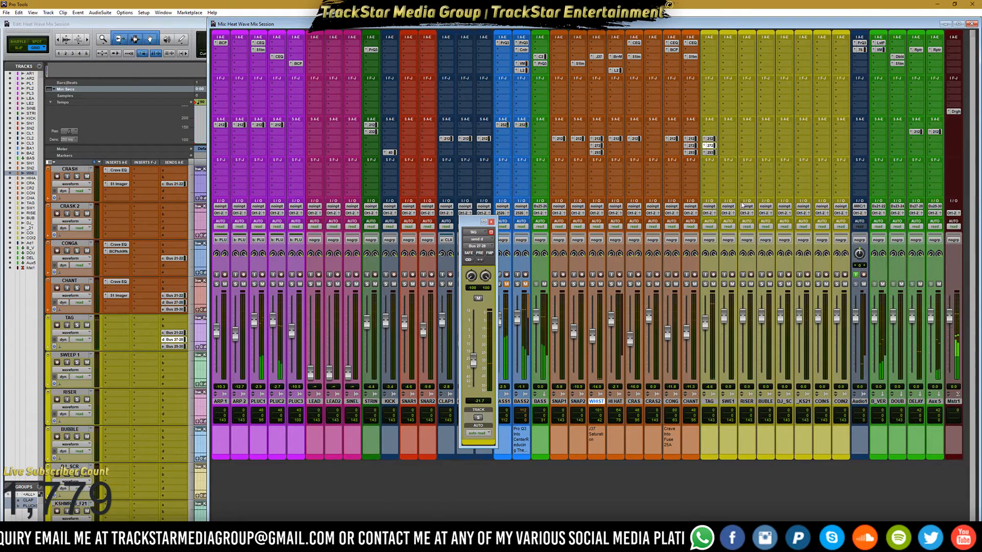
left_click(710, 138)
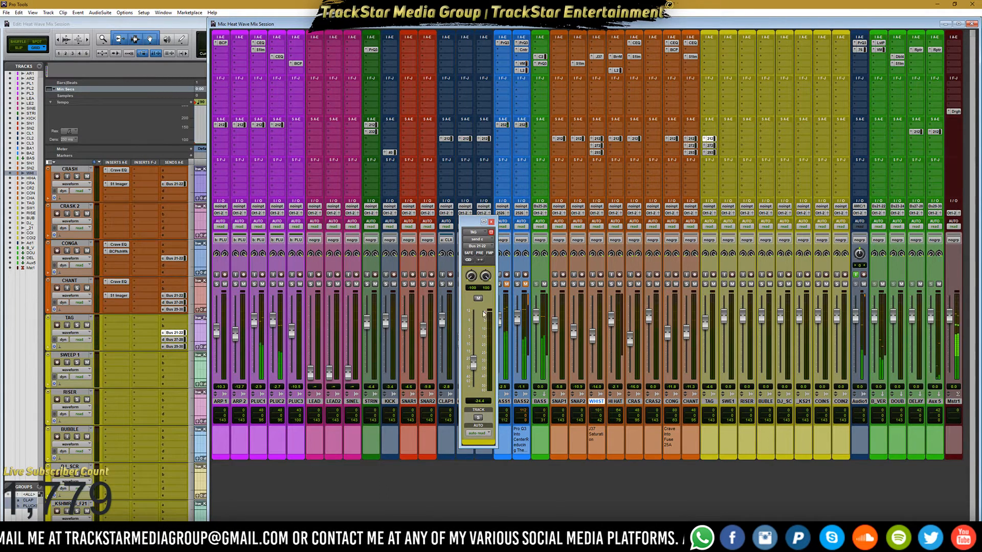
left_click_drag(473, 365, 473, 356)
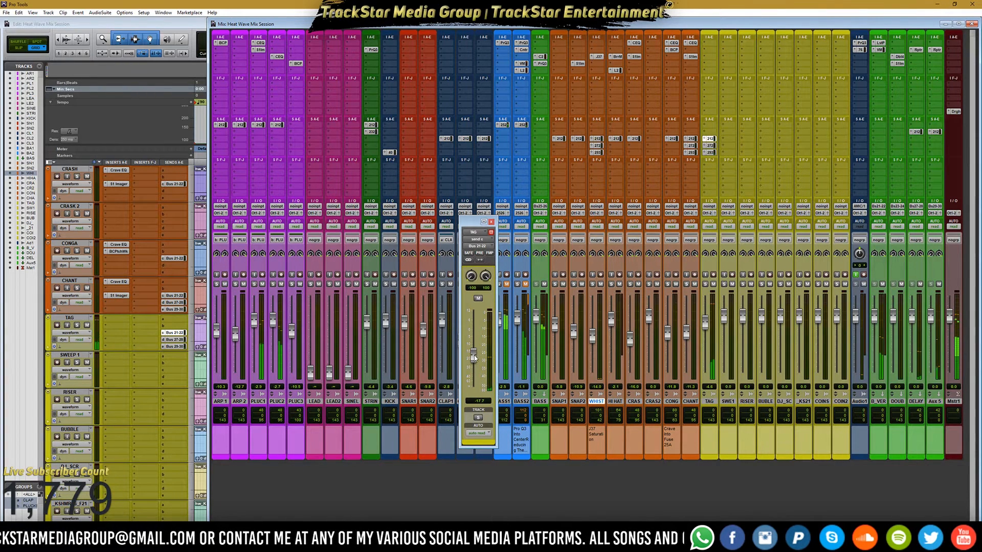
left_click_drag(473, 356, 472, 391)
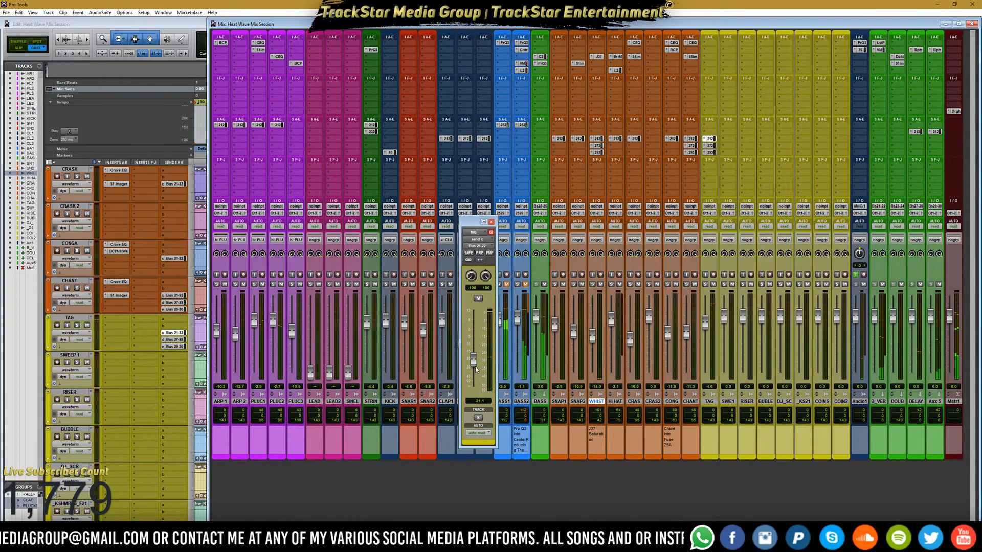
left_click_drag(472, 357, 475, 371)
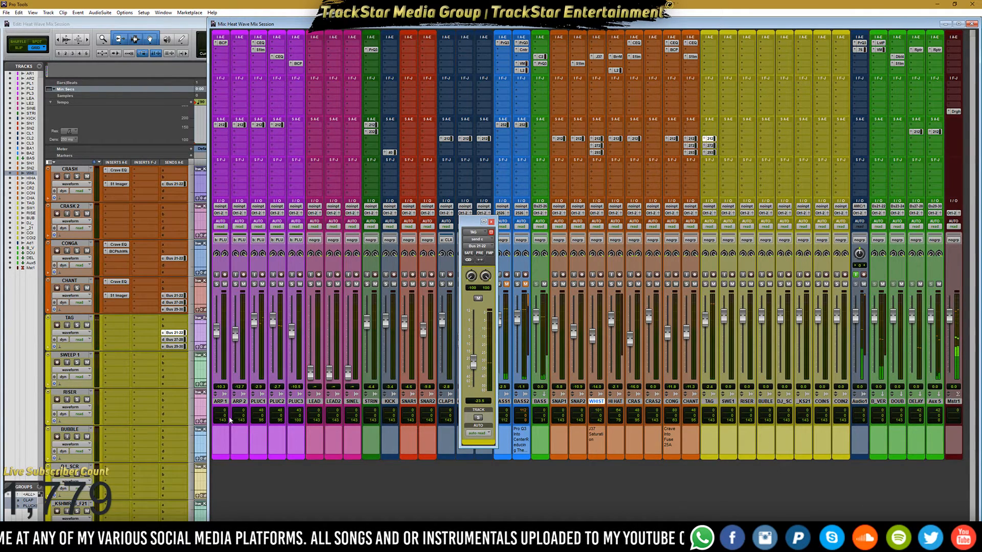
Step: Place the playback cursor just before the first RISER sound at 0:24.666 and arrange the Edit and Mix windows side by side
key("ctrl+equal")
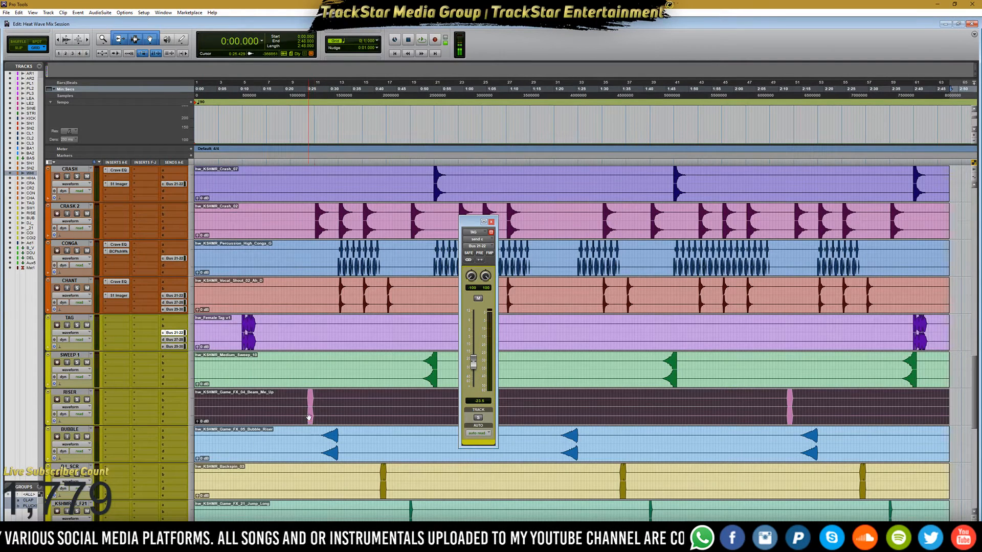
left_click(306, 397)
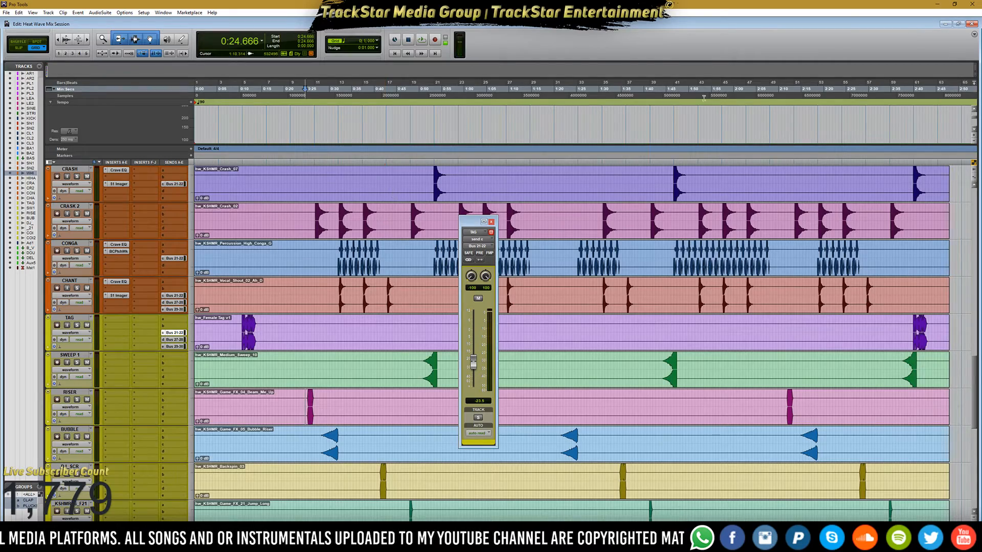
left_click_drag(917, 26, 516, 22)
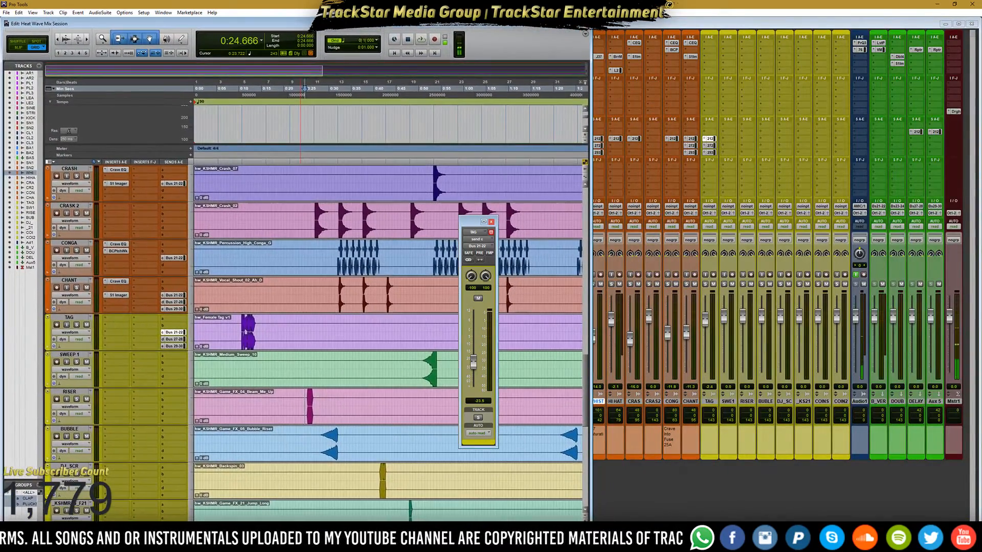
left_click_drag(592, 112, 514, 119)
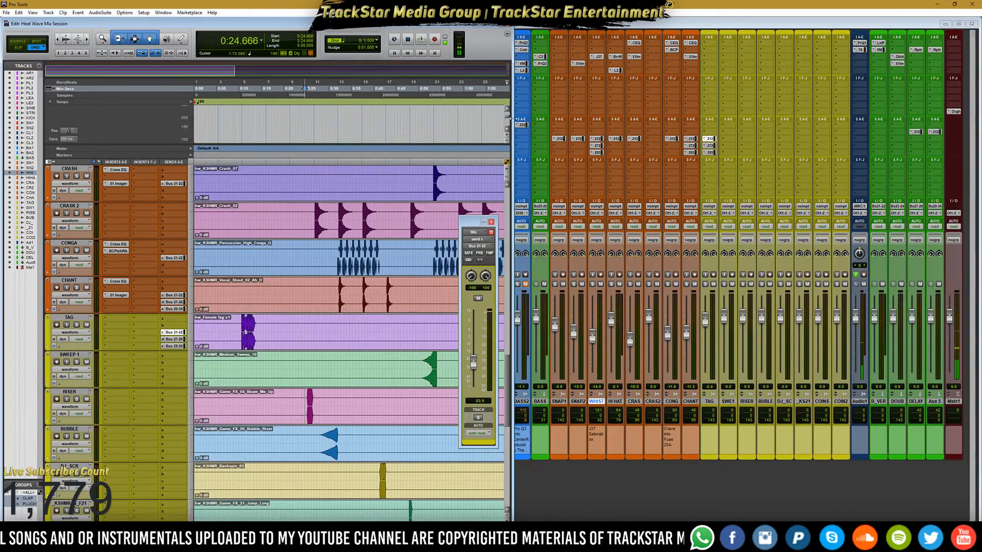
left_click_drag(604, 23, 913, 24)
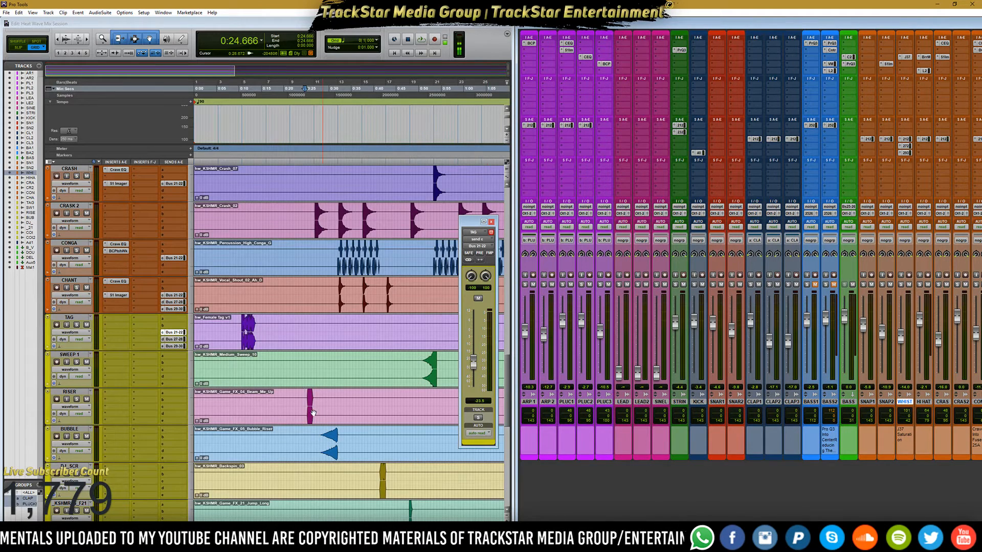
left_click_drag(628, 528, 647, 528)
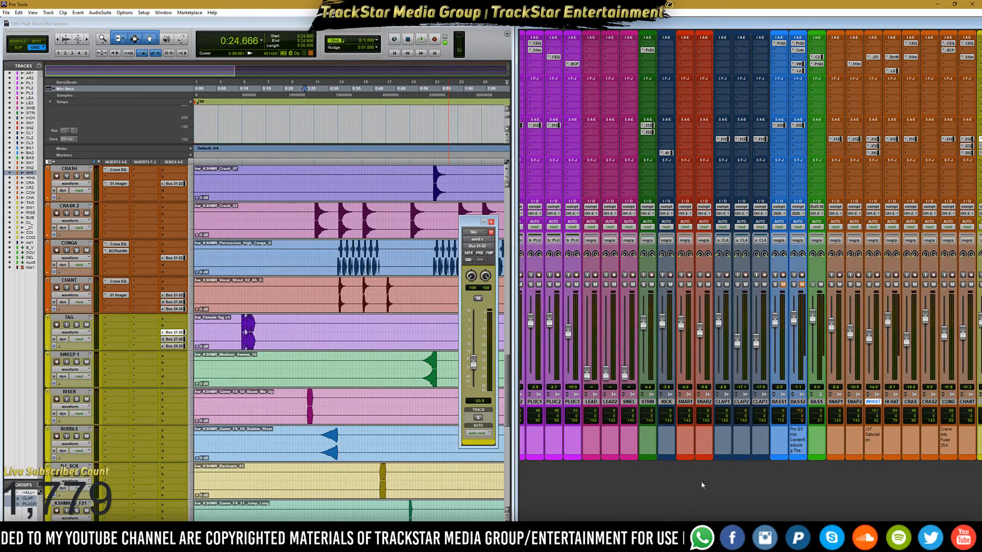
left_click_drag(517, 481, 787, 493)
left_click_drag(896, 24, 632, 28)
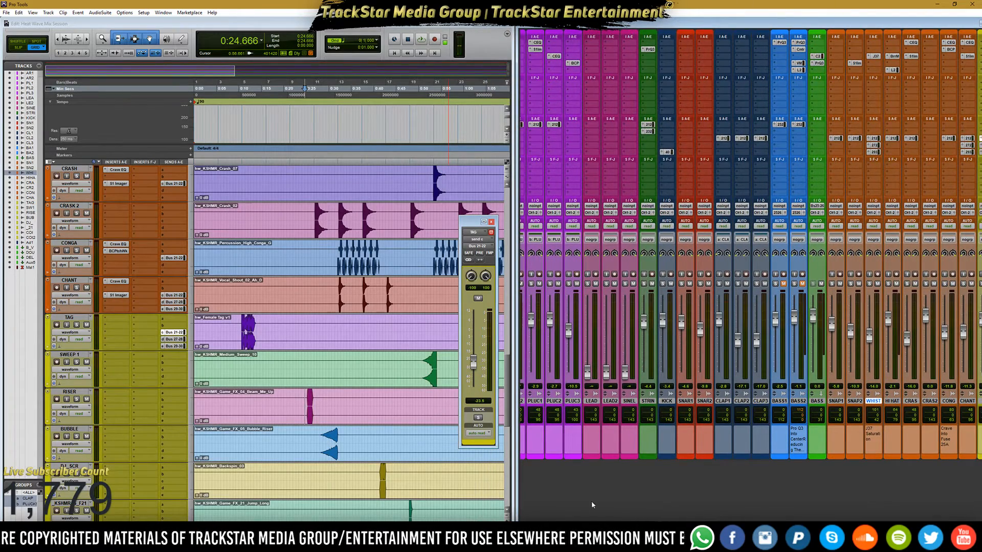
left_click_drag(639, 526, 802, 526)
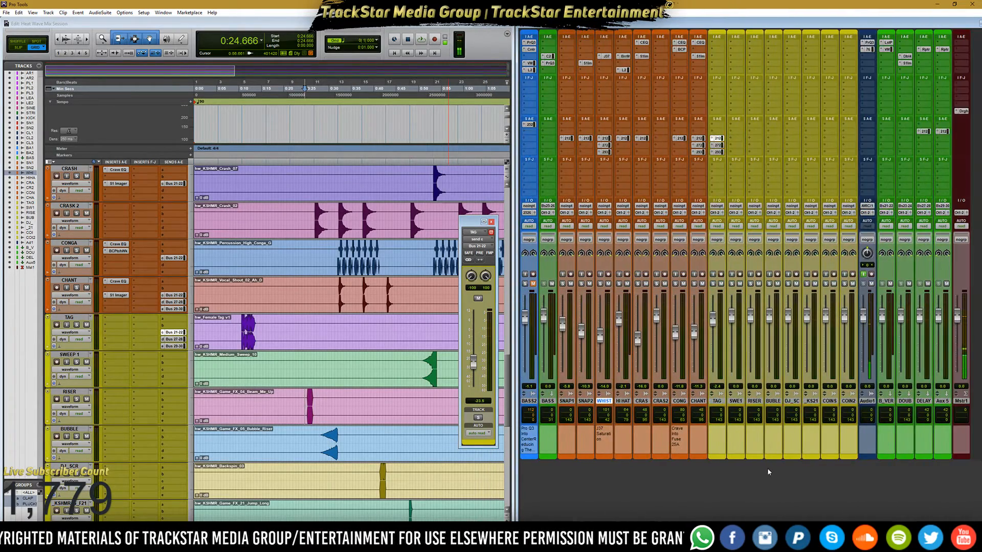
Step: Audition the riser, then copy the TAG track's Bus 21-22 send and the CHANT track's Crave EQ insert to the RISER track
key("space")
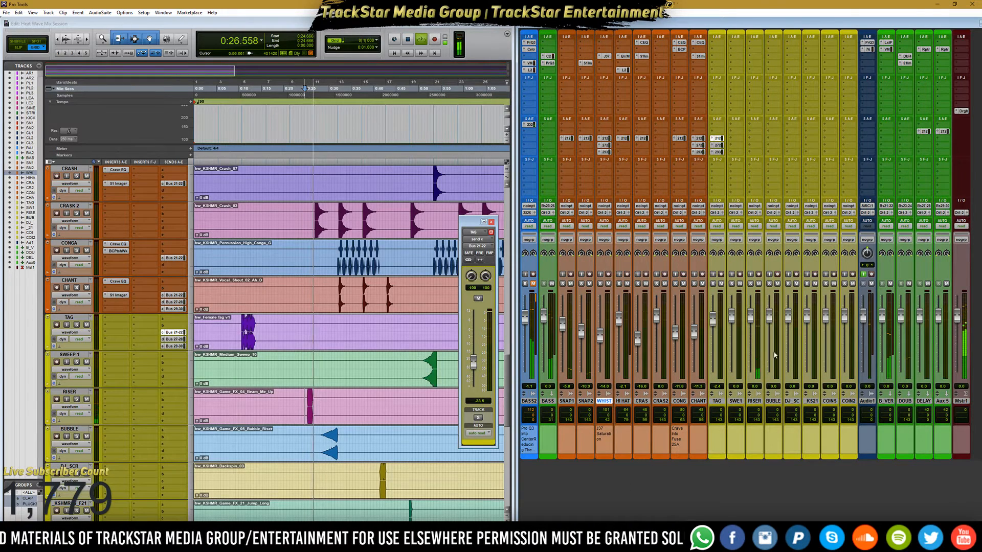
key("space")
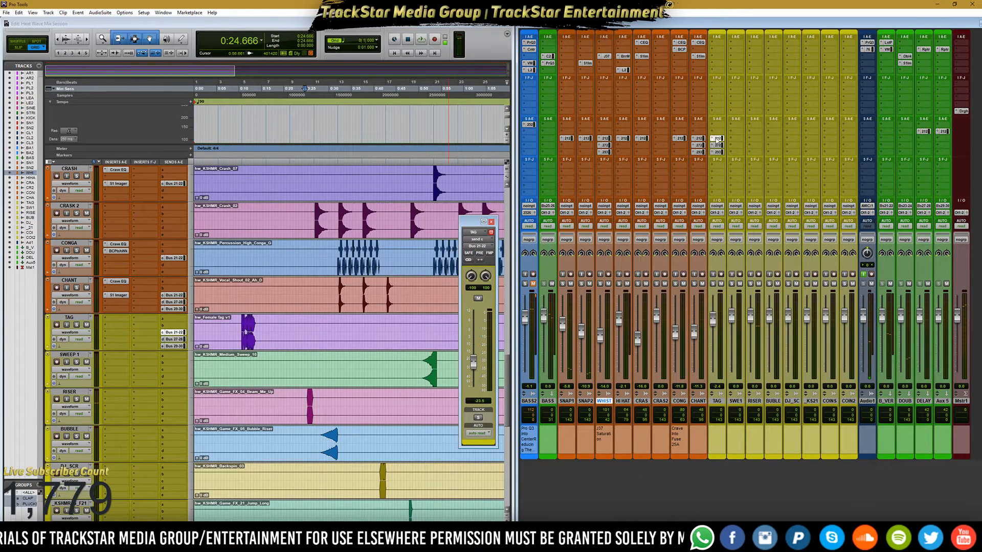
left_click_drag(753, 139, 751, 139)
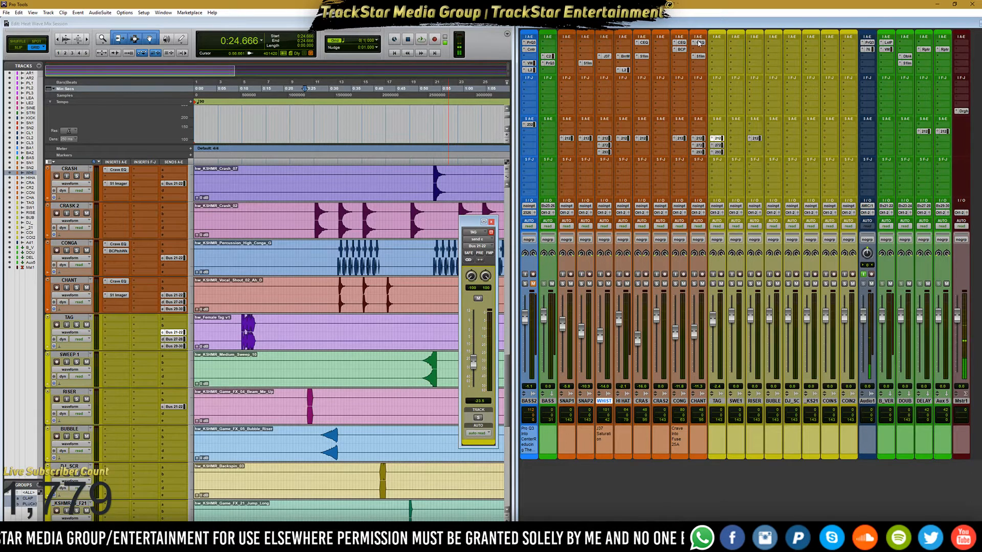
left_click_drag(748, 45, 754, 43)
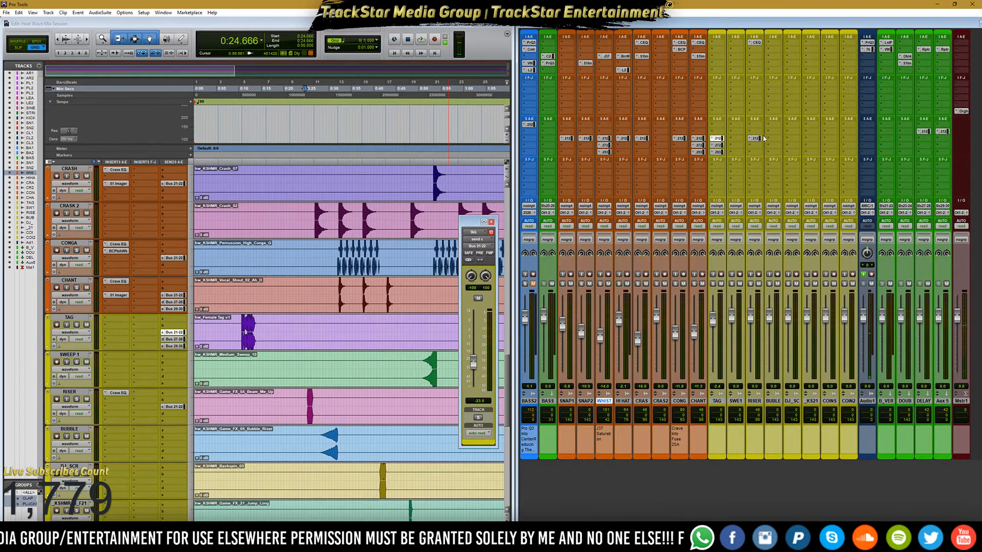
Step: Set the RISER track's Bus 21-22 send level to about -18.7 dB and audition the riser
left_click(755, 138)
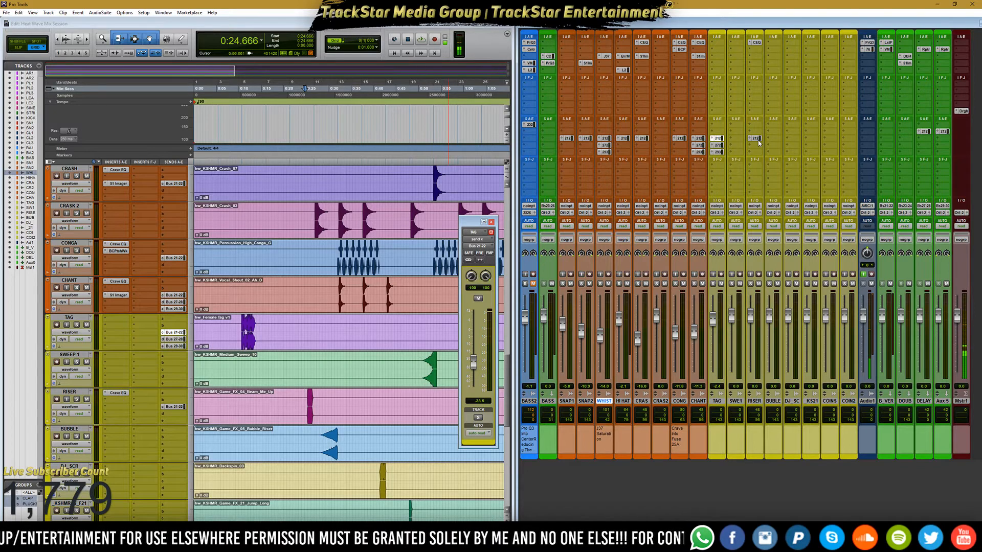
left_click(756, 139)
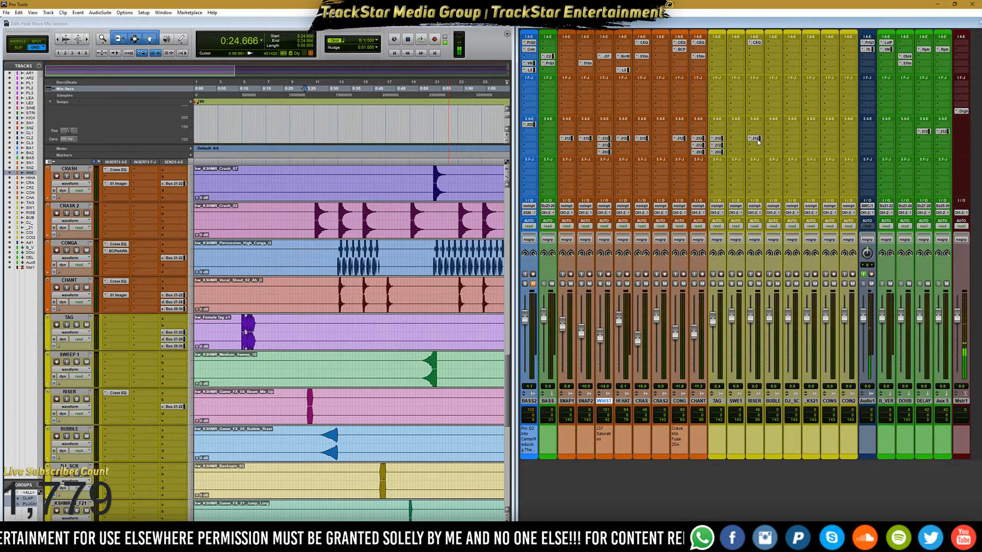
left_click(755, 138)
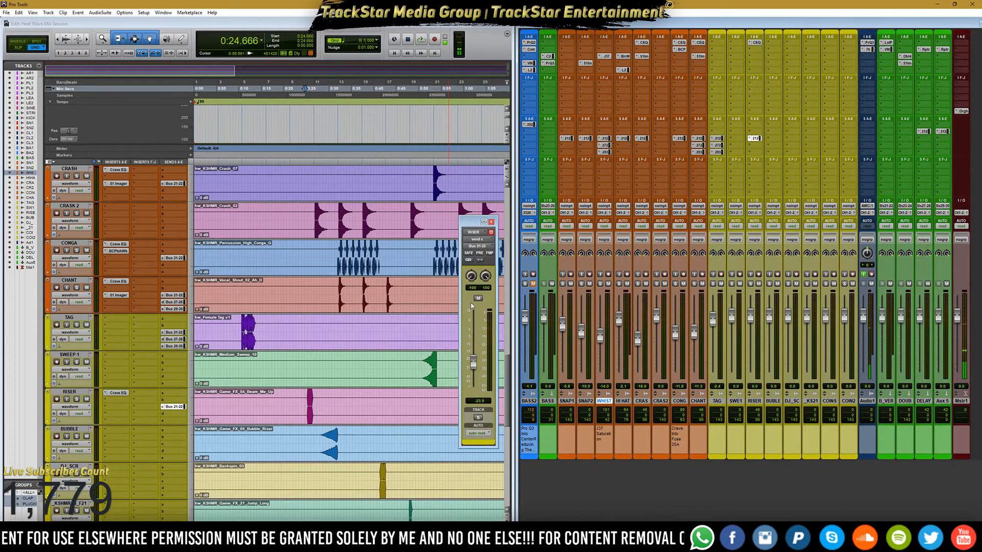
key("space")
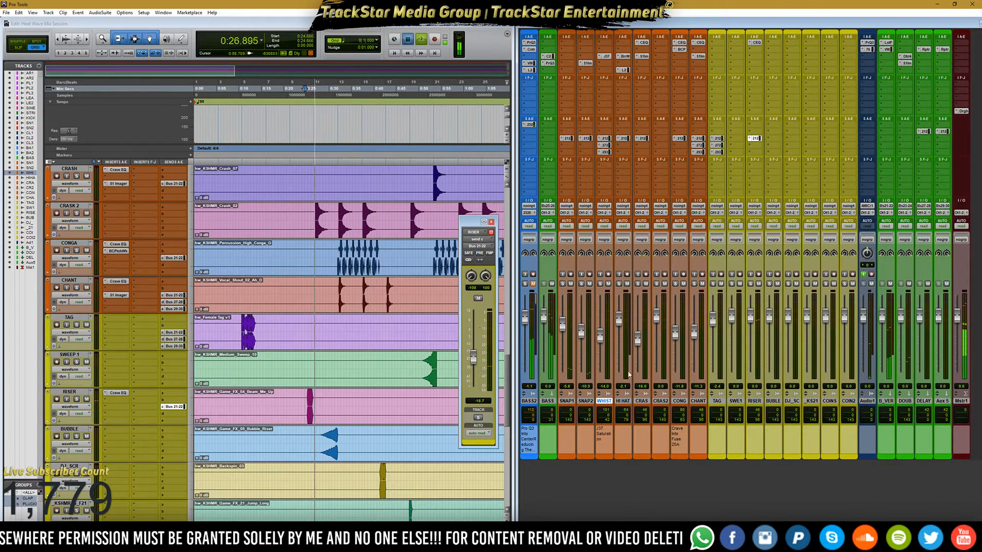
key("space")
Step: Lower the RISER track's volume fader and audition its level against the mix
left_click_drag(745, 334, 754, 408)
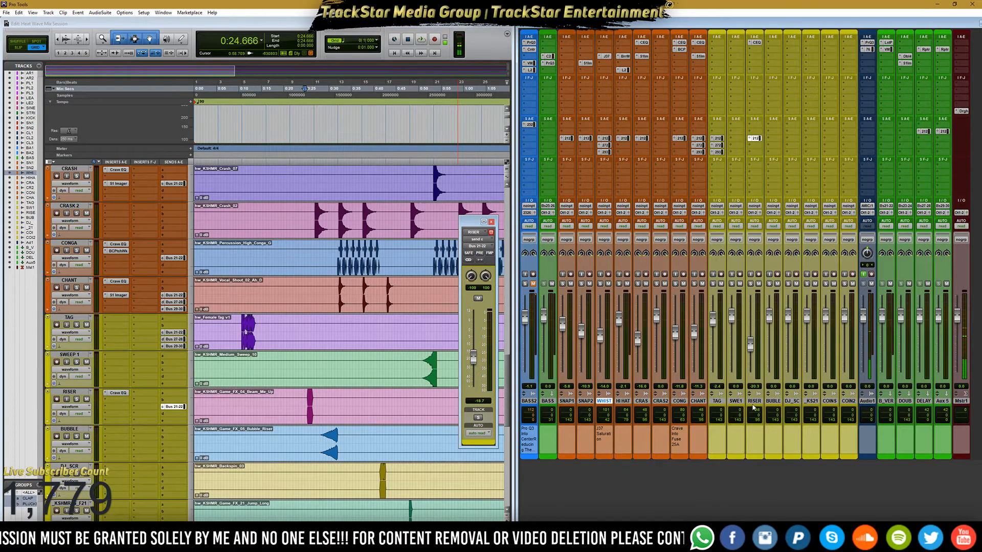
key("space")
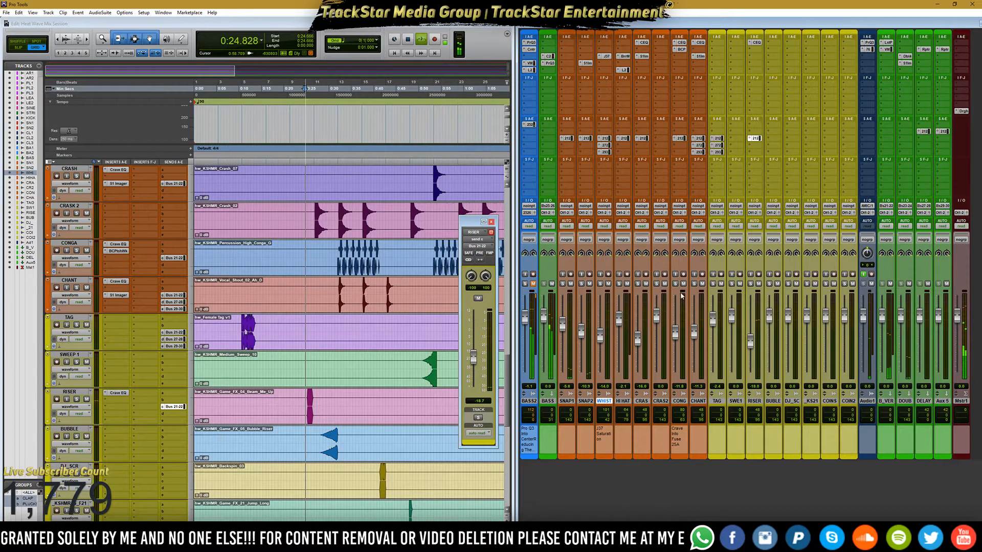
key("space")
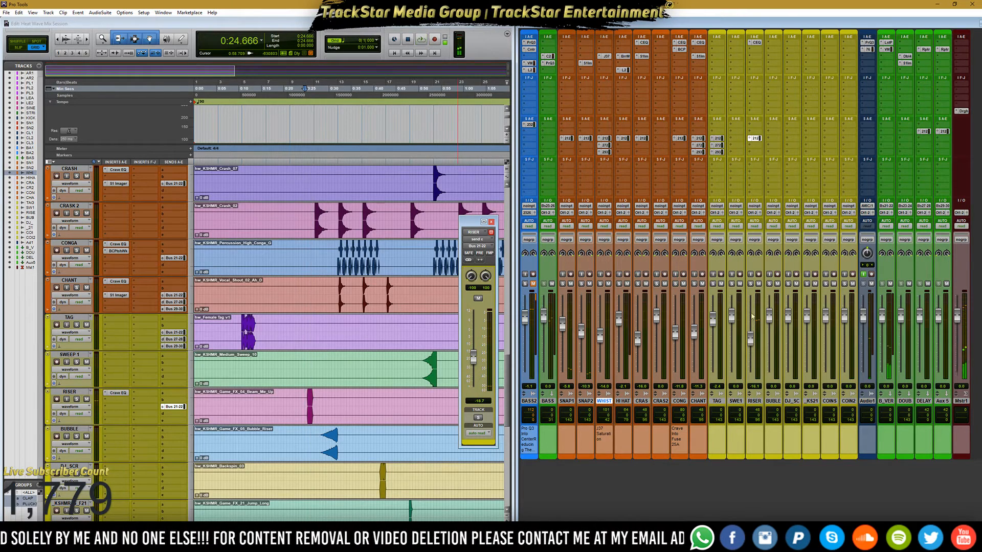
Step: Raise the RISER track's volume fader slightly and audition the riser's level against the mix
key("space")
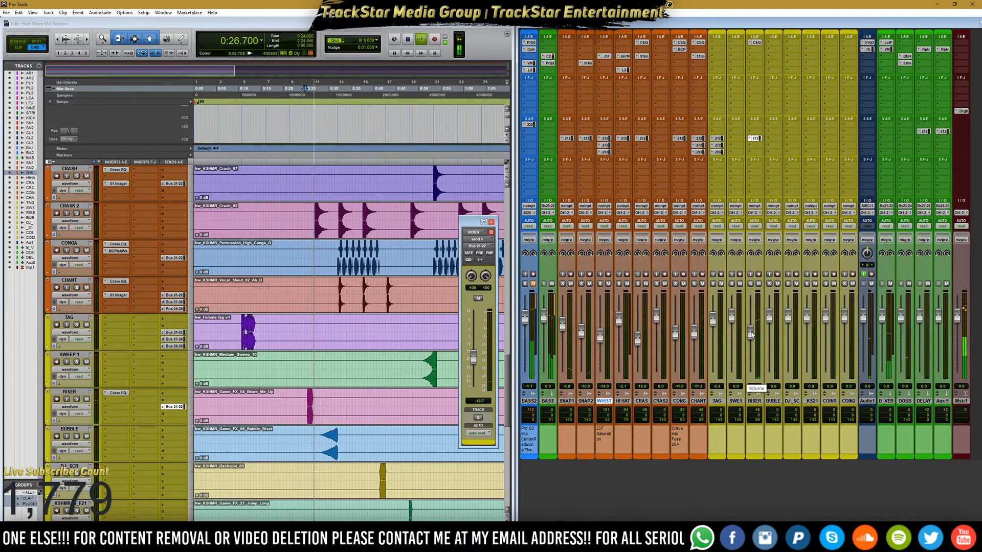
key("space")
key("space")
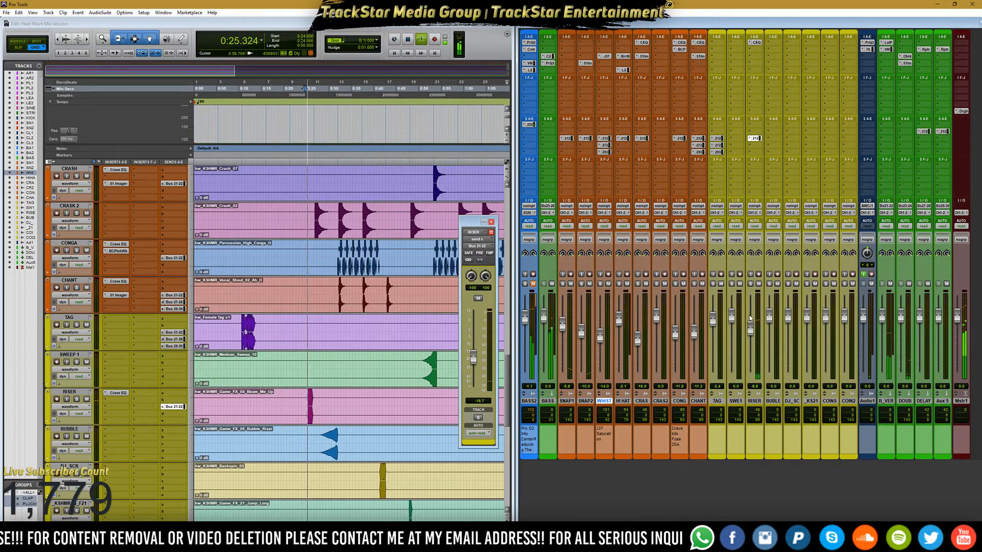
key("space")
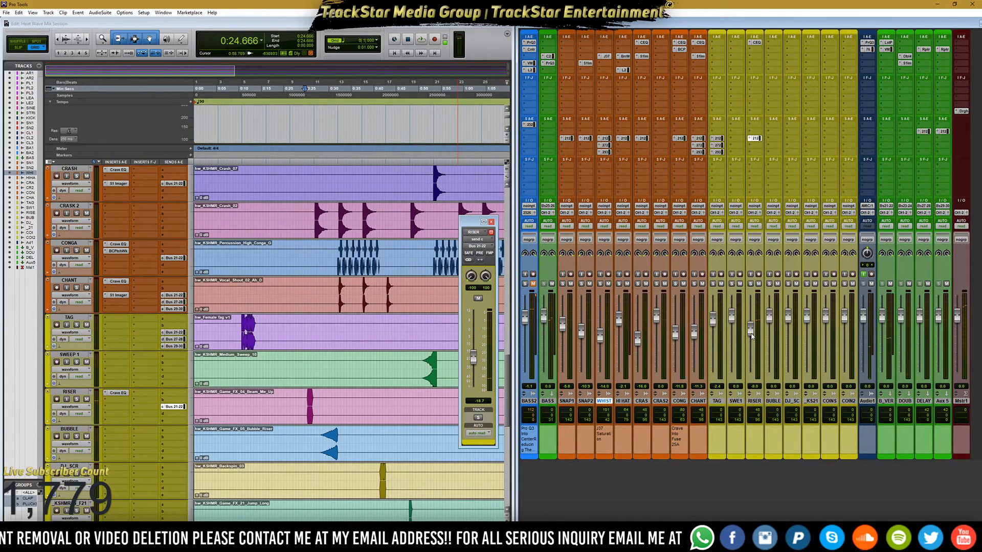
key("space")
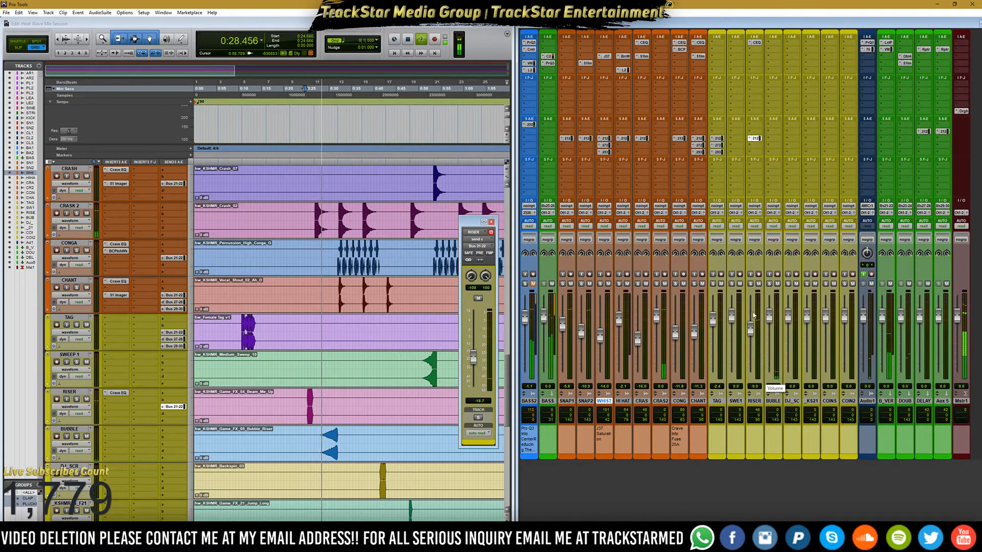
key("space")
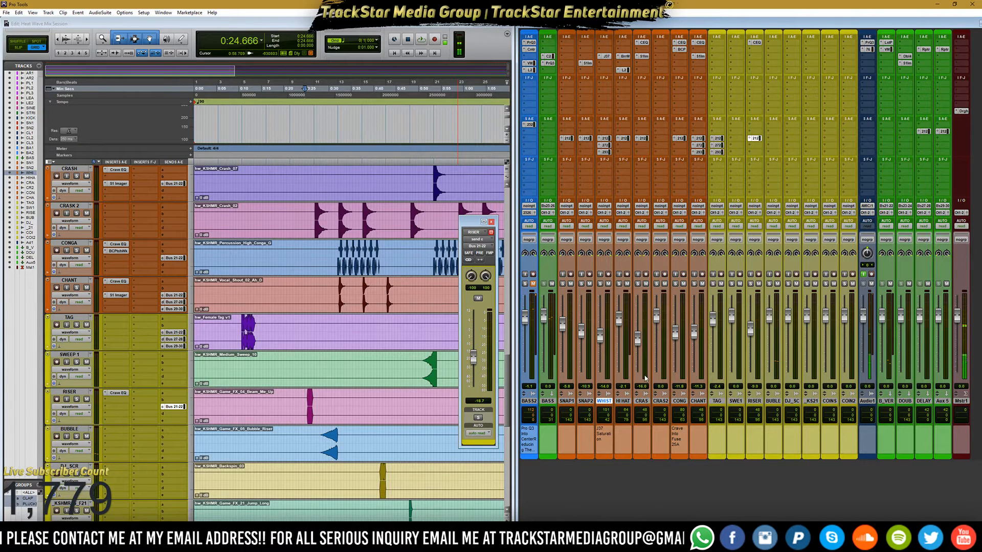
Step: Copy the CRASH track's Bus 21-22 send, Crave EQ and S1 Imager to CRASH 2, then lower and audition its volume
left_click(660, 140)
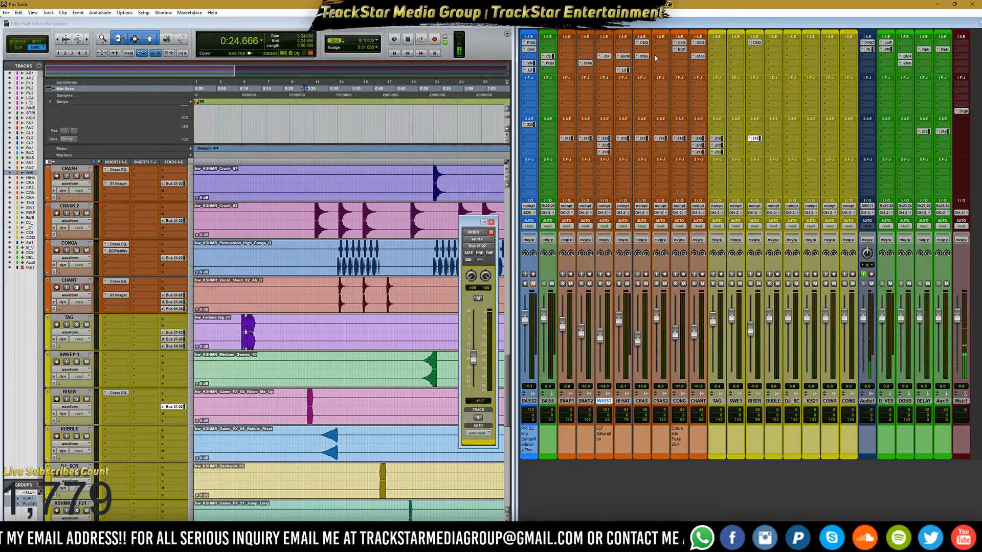
mouse_move(647, 56)
left_mouse_down()
mouse_move(660, 56)
mouse_move(658, 44)
left_mouse_up()
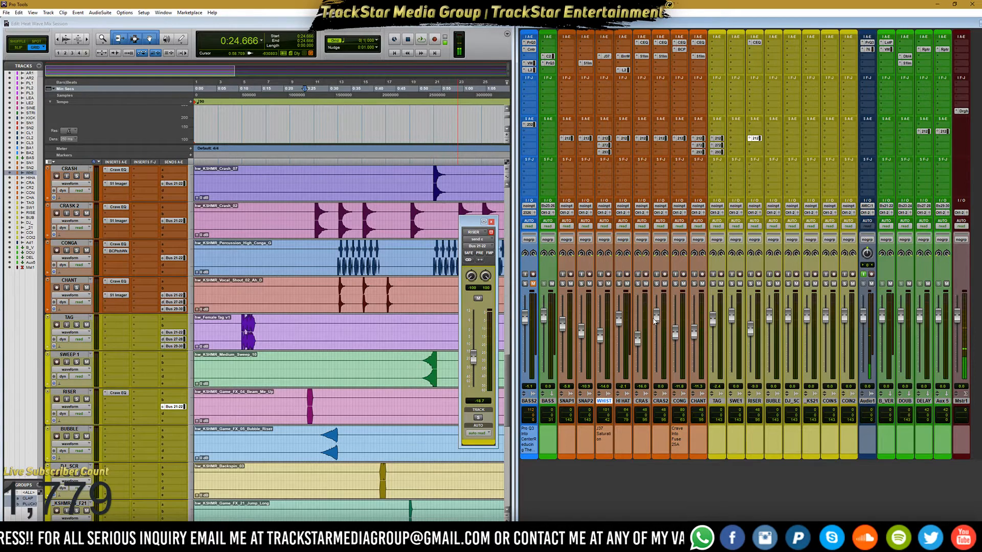
left_click_drag(655, 320, 656, 335)
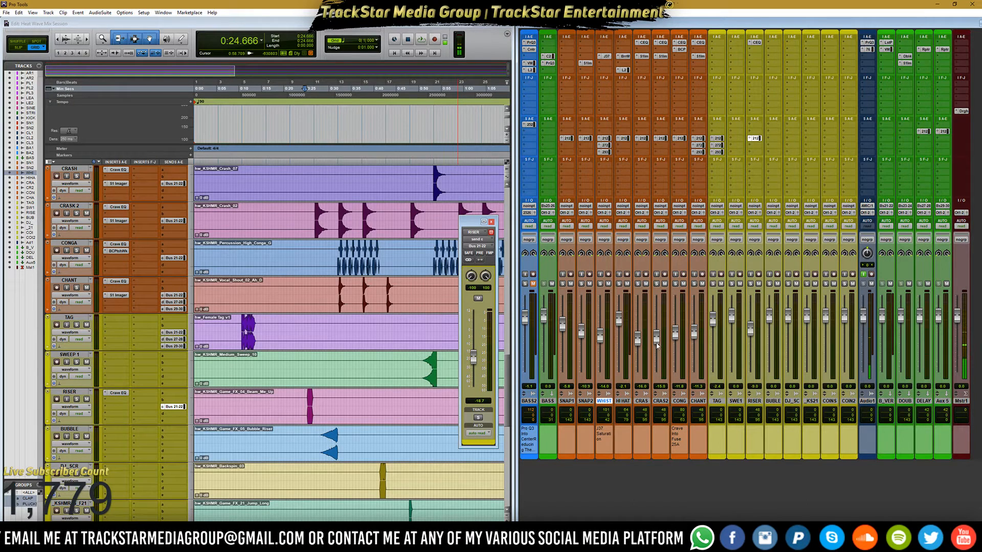
key("space")
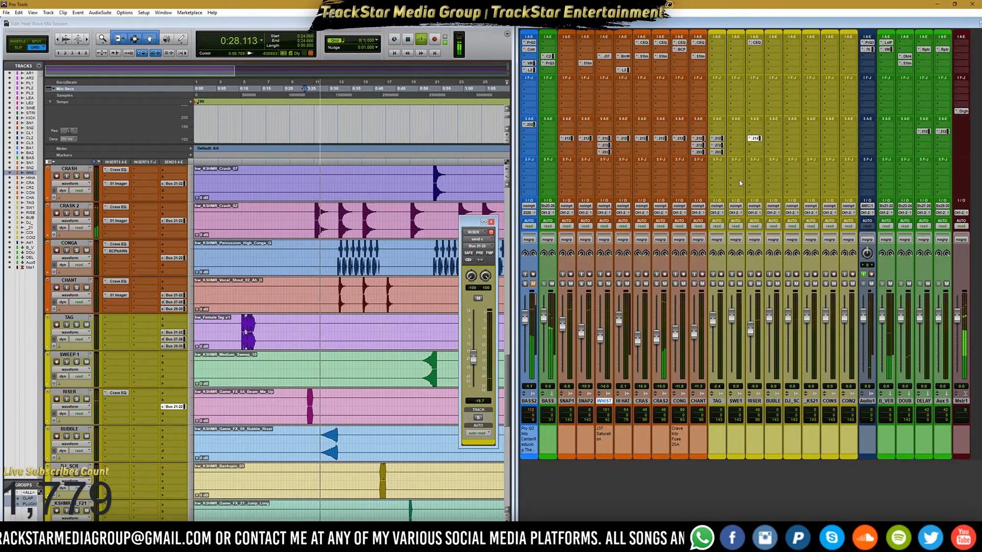
key("space")
key("space")
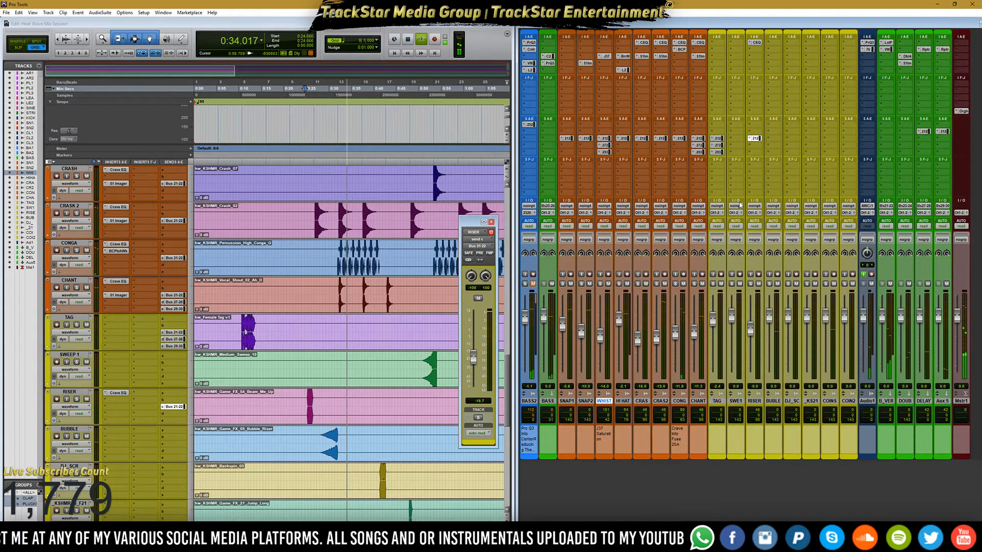
Step: Copy the TAG track's Bus 27-28 and 29-30 sends to RISER and lower the BUBBLE track's volume fader during playback
key("space")
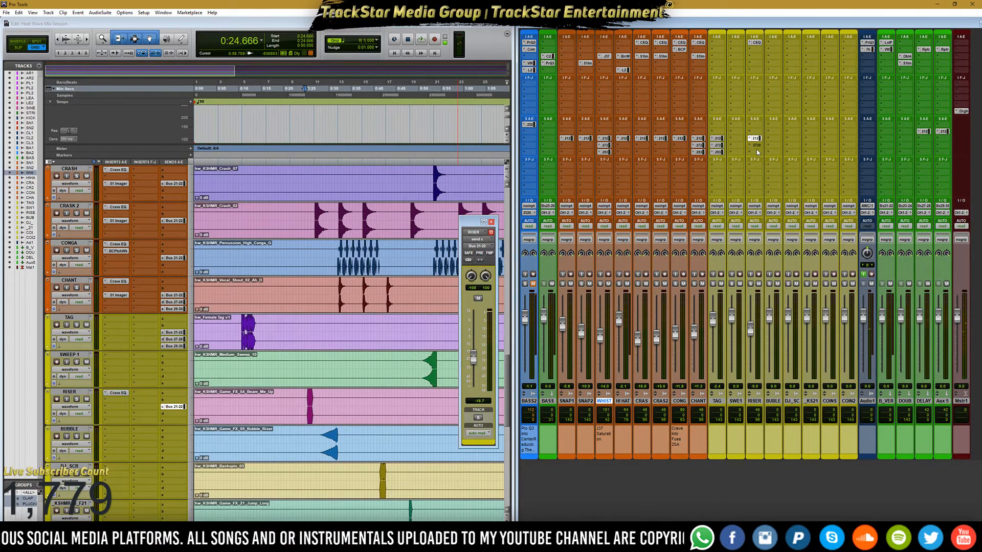
key("space")
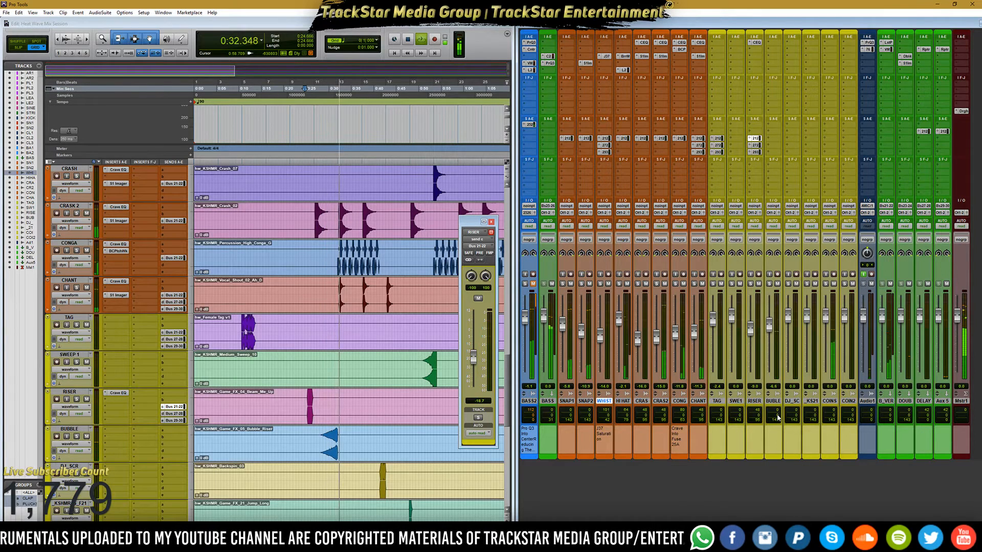
key("space")
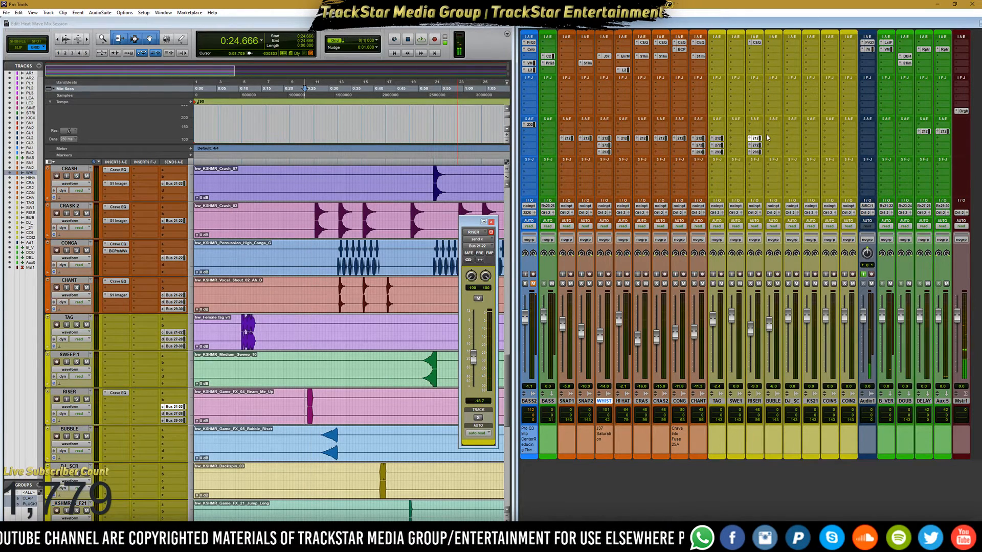
Step: Copy the RISER track's Bus 21-22 send and Crave EQ to BUBBLE, and set RISER's Bus 27-28 send to about -19 dB
left_click_drag(753, 139, 779, 139)
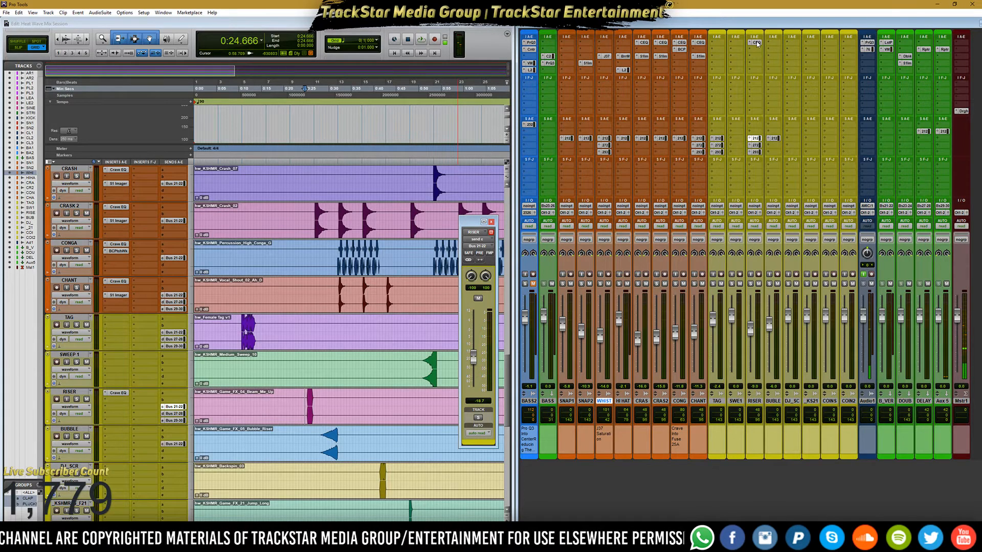
key("space")
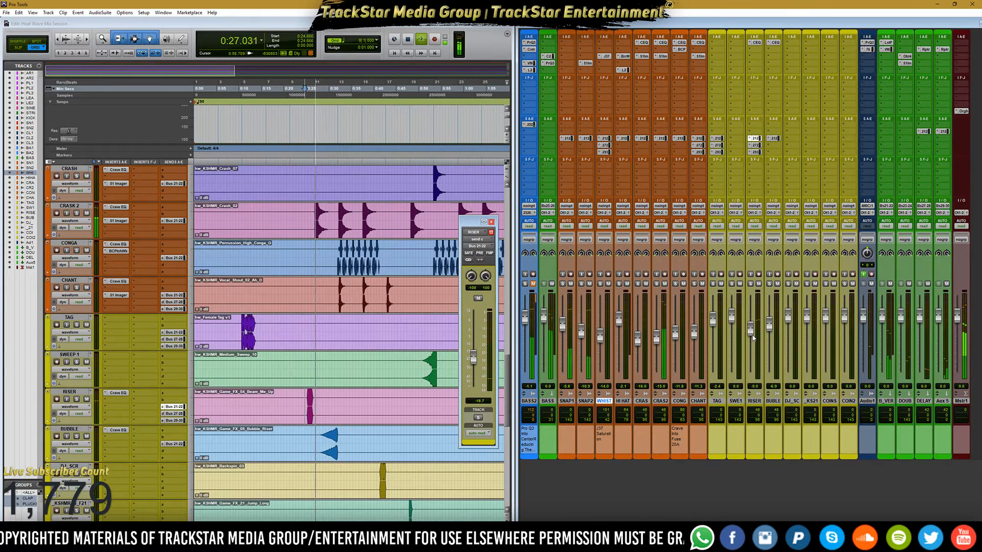
left_click(756, 145)
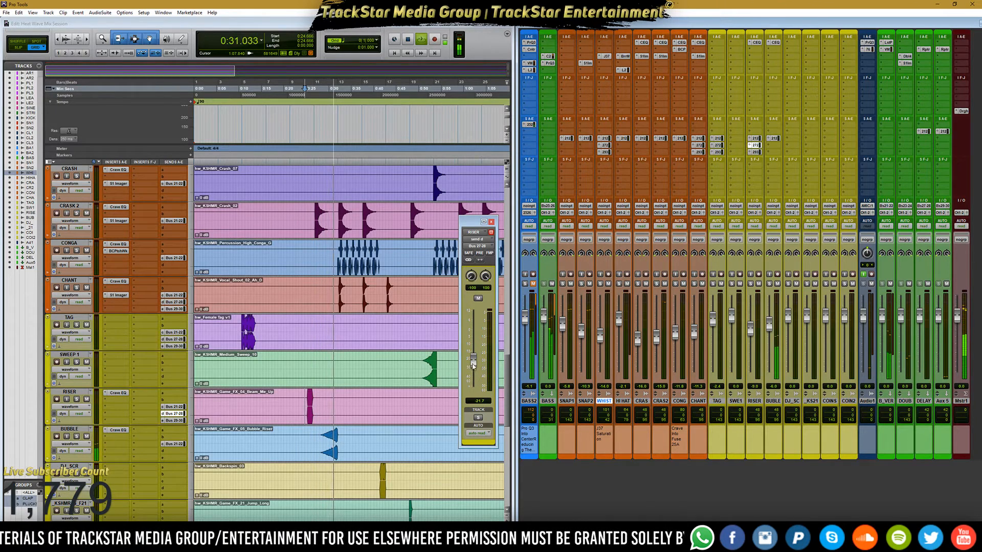
left_click_drag(476, 371, 476, 367)
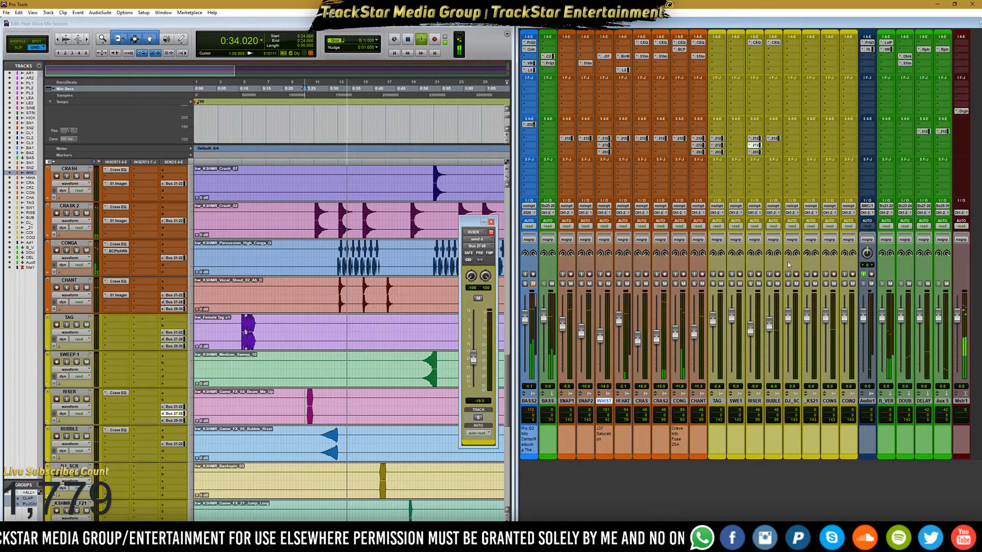
key("space")
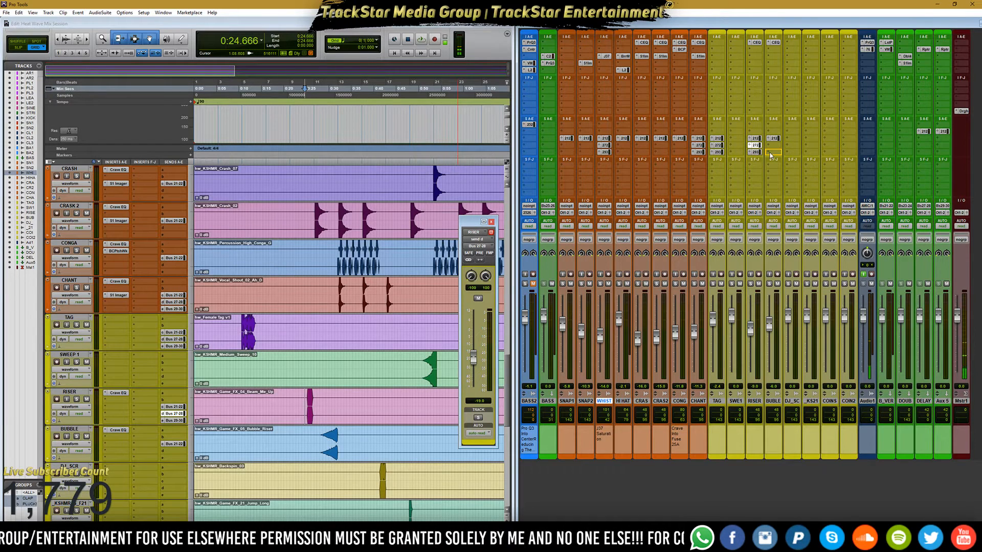
Step: Copy the RISER track's Bus 29-30 send to BUBBLE, slightly raise BUBBLE's Bus 21-22 send level and audition it
left_click_drag(771, 155, 772, 153)
left_click(774, 139)
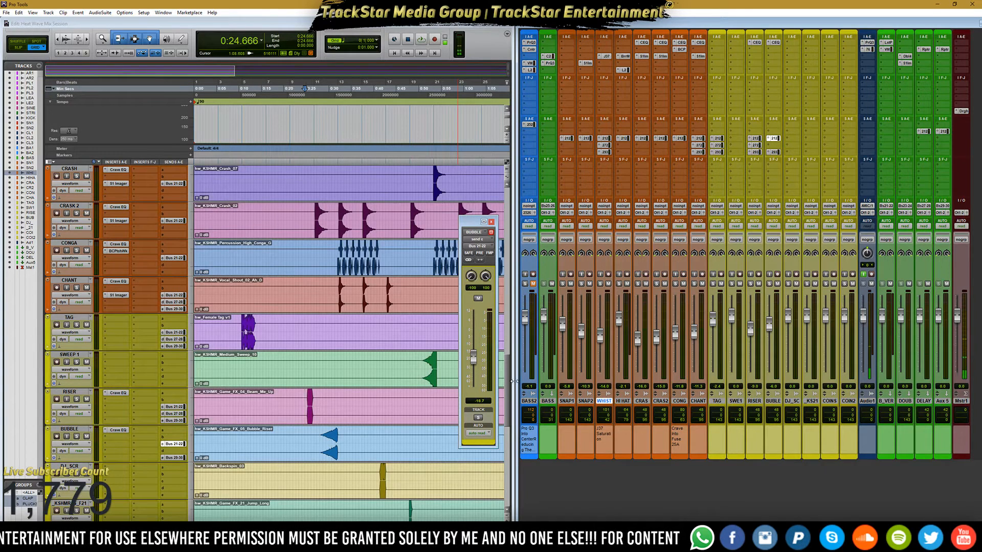
left_click_drag(471, 362, 474, 343)
key("ctrl+space")
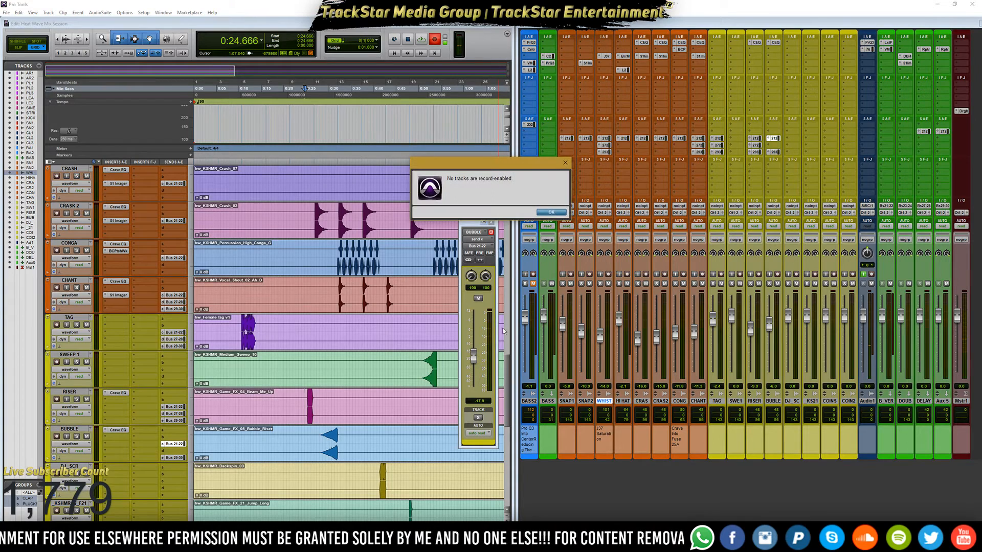
left_click(557, 212)
key("space")
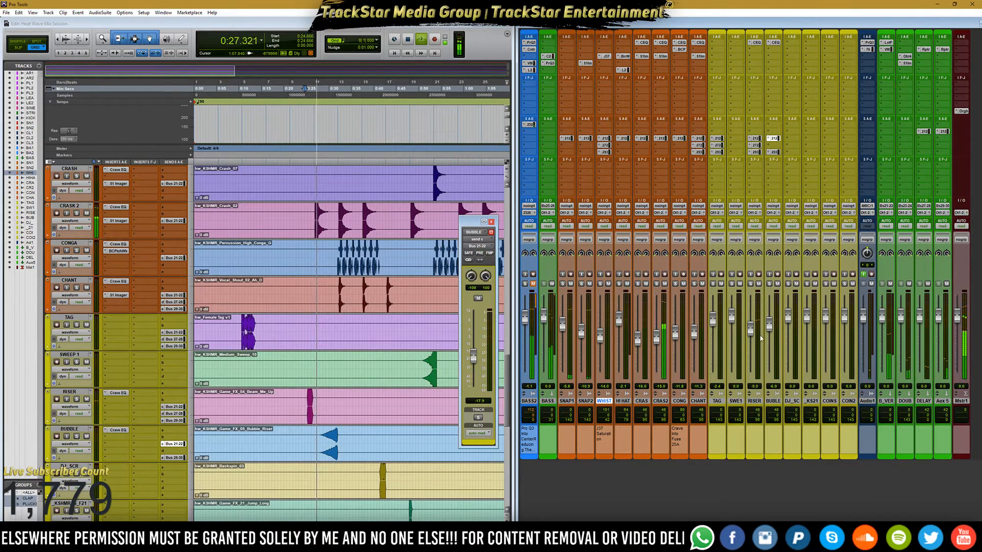
key("space")
Step: Raise the BUBBLE track's Bus 29-30 send level and audition the bubble sound in the mix
left_click(774, 153)
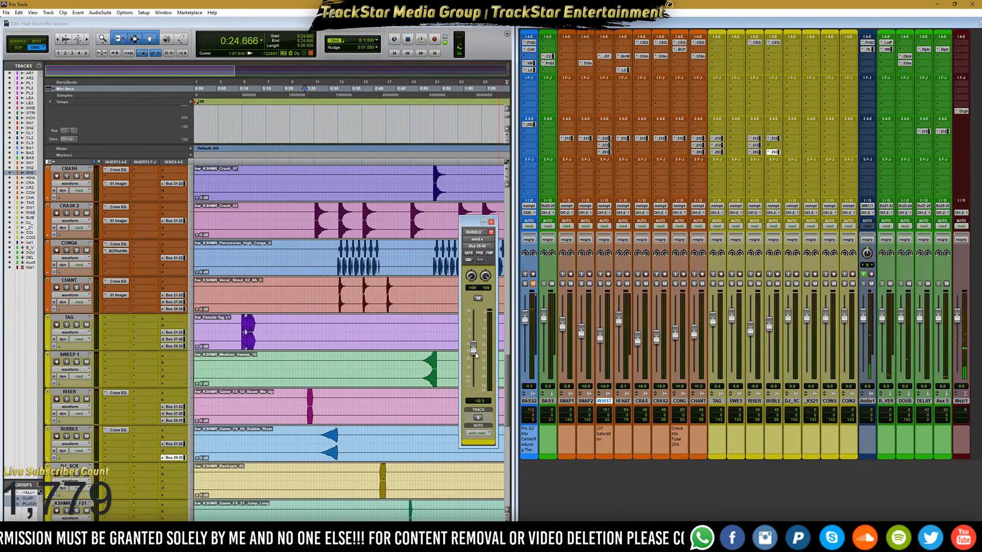
left_click_drag(474, 350, 475, 338)
key("space")
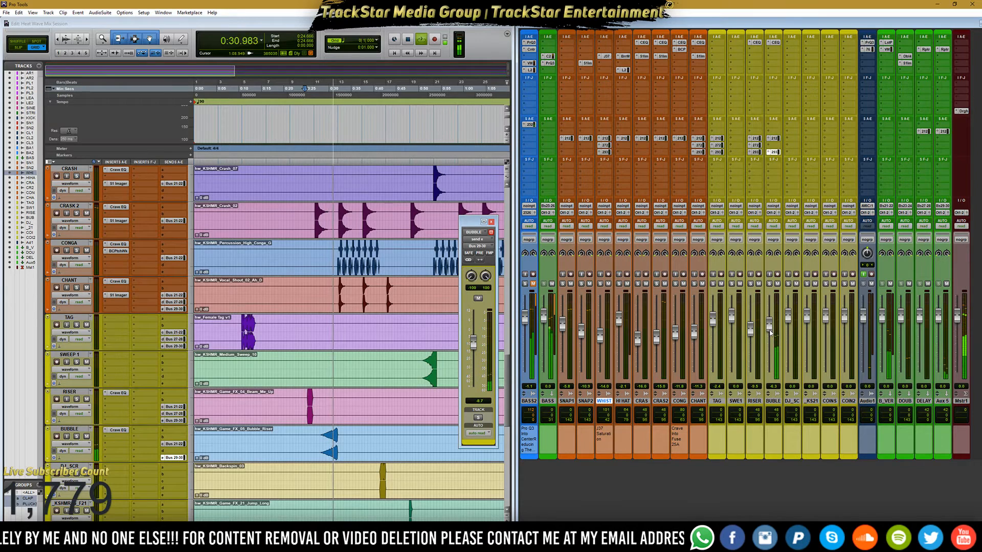
key("space")
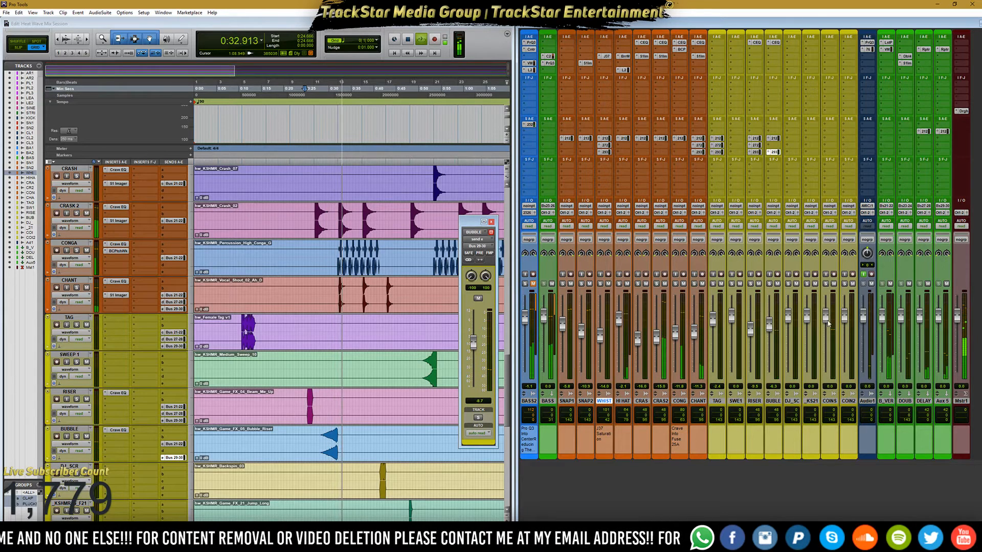
Step: Lower the CONS track's volume fader and give the track the Bus 27-28 and 29-30 sends and the Crave EQ insert
left_click_drag(830, 341, 835, 366)
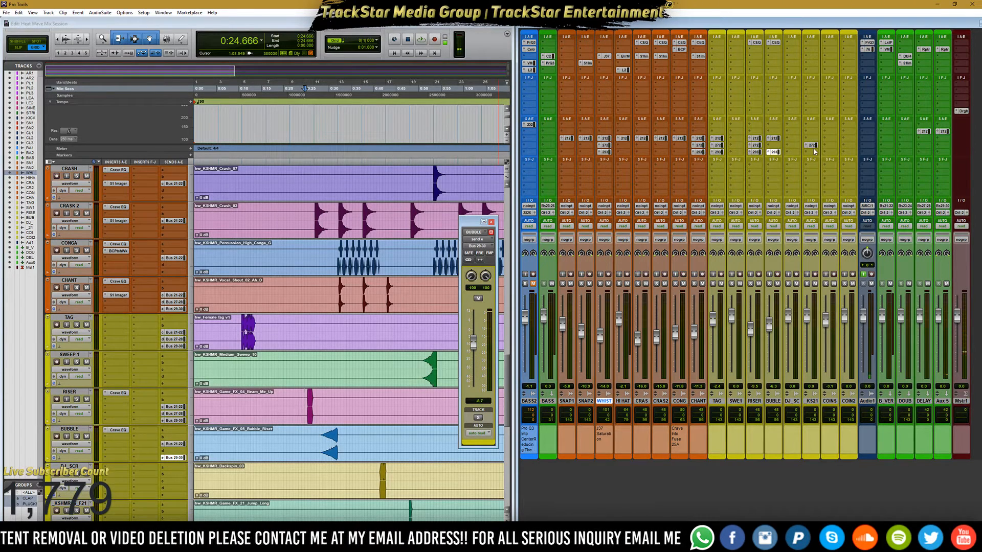
key("space")
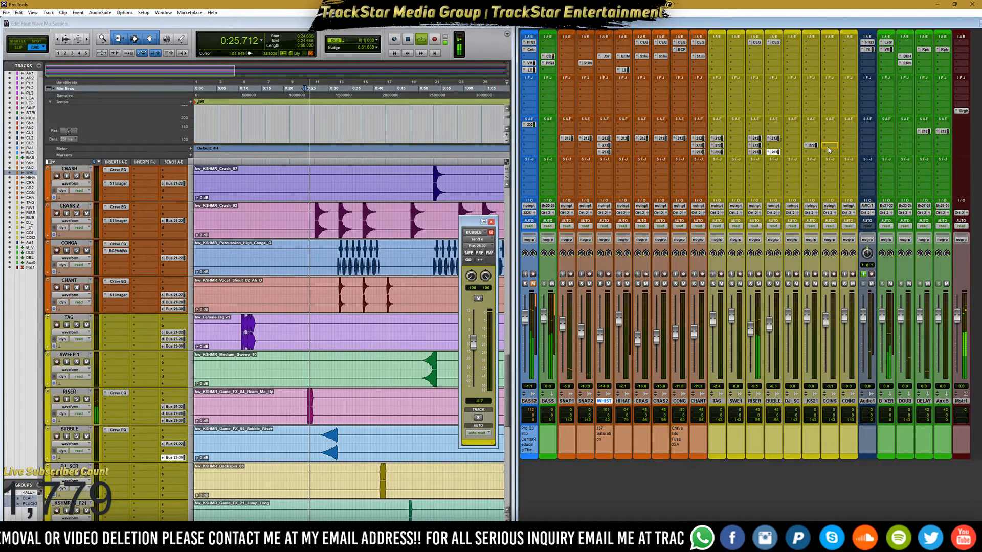
left_click_drag(829, 150, 830, 150)
key("space")
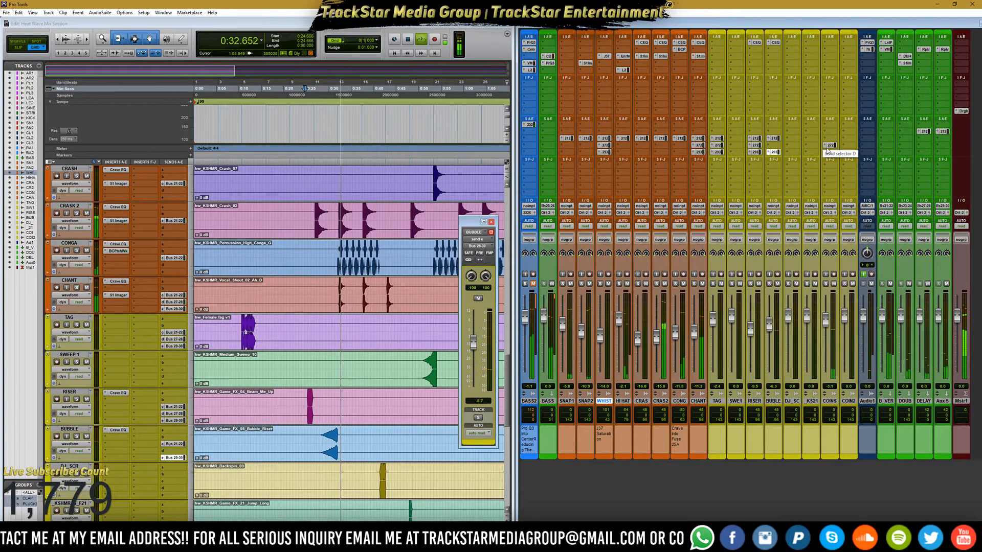
key("space")
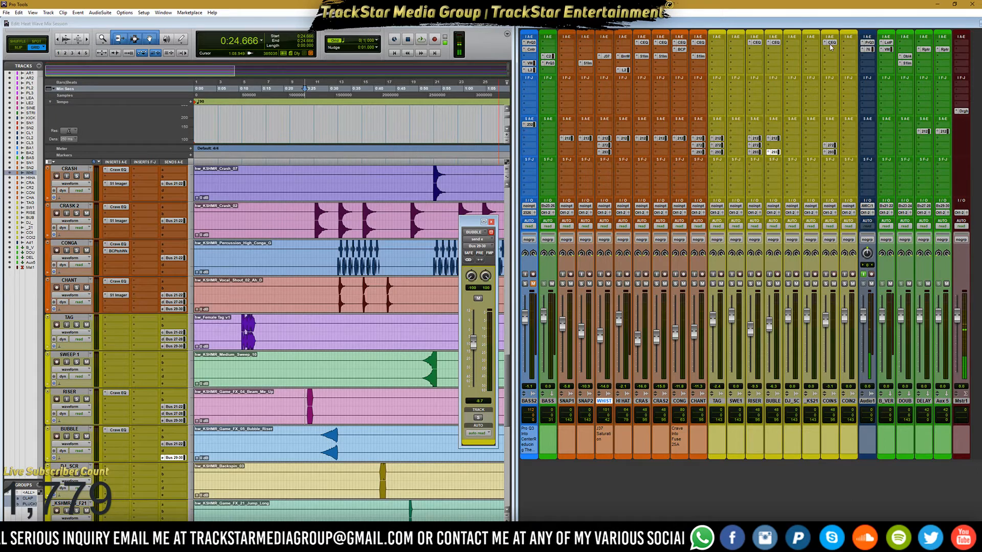
Step: Set the CONS track's Crave EQ high shelf at 2956 Hz to about -1.34 dB gain and audition it
left_click(830, 44)
left_click_drag(479, 241, 482, 261)
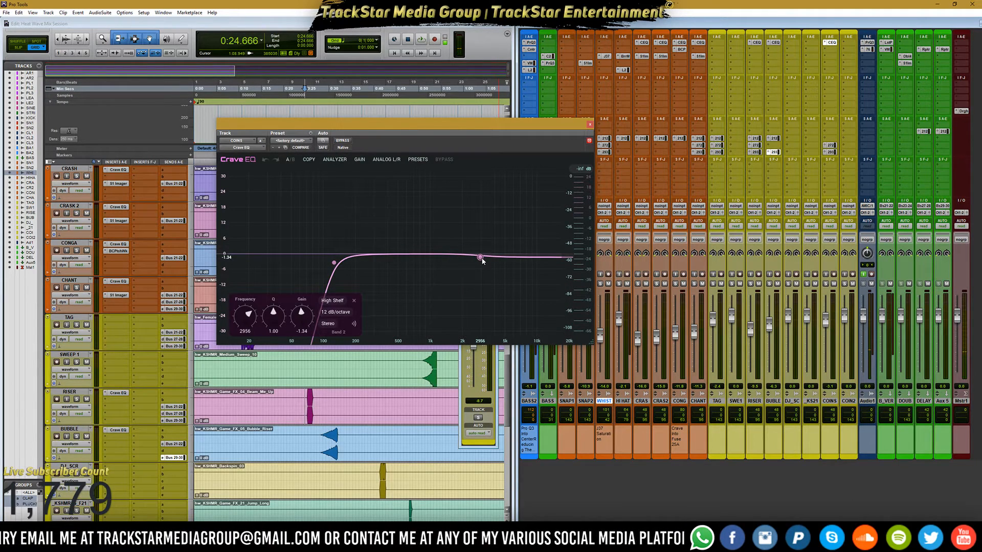
left_click(589, 125)
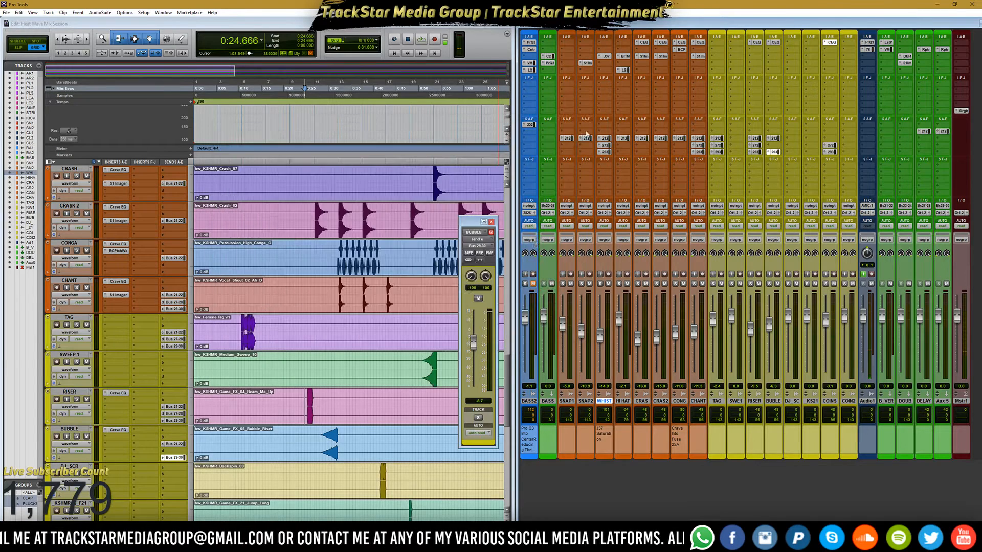
key("space")
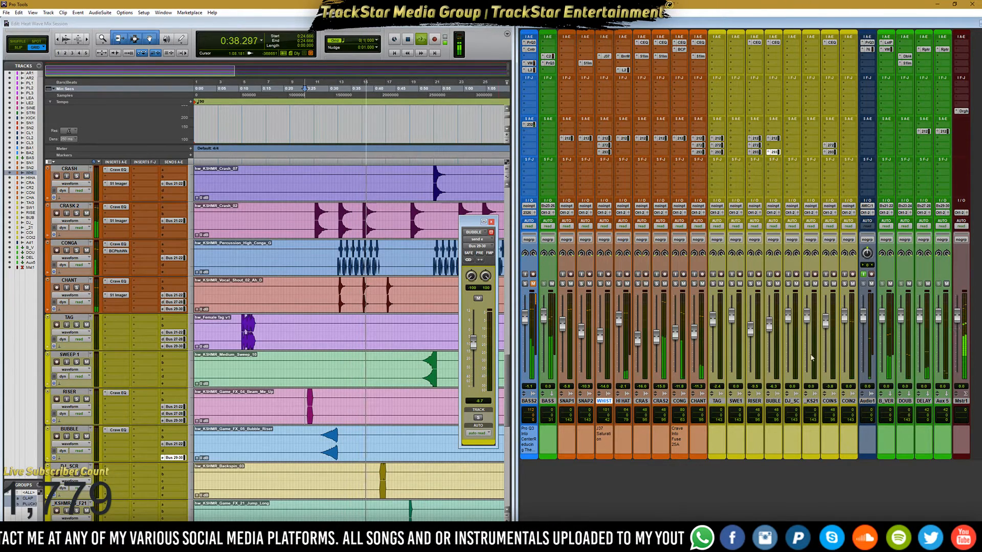
key("space")
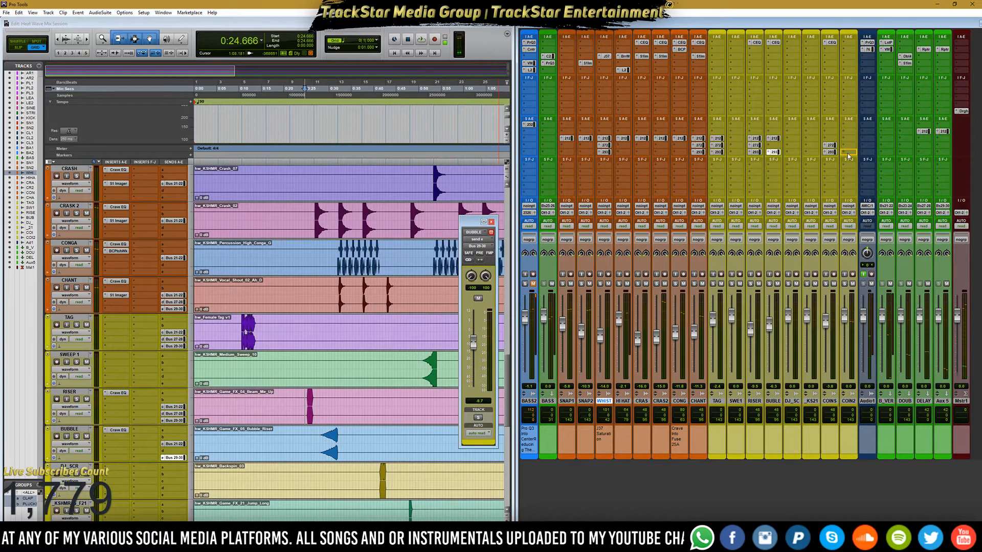
Step: Copy the CONS track's Bus 27-28 and 29-30 sends to CON2, then lower CON2's volume fader and audition it
left_click(829, 42)
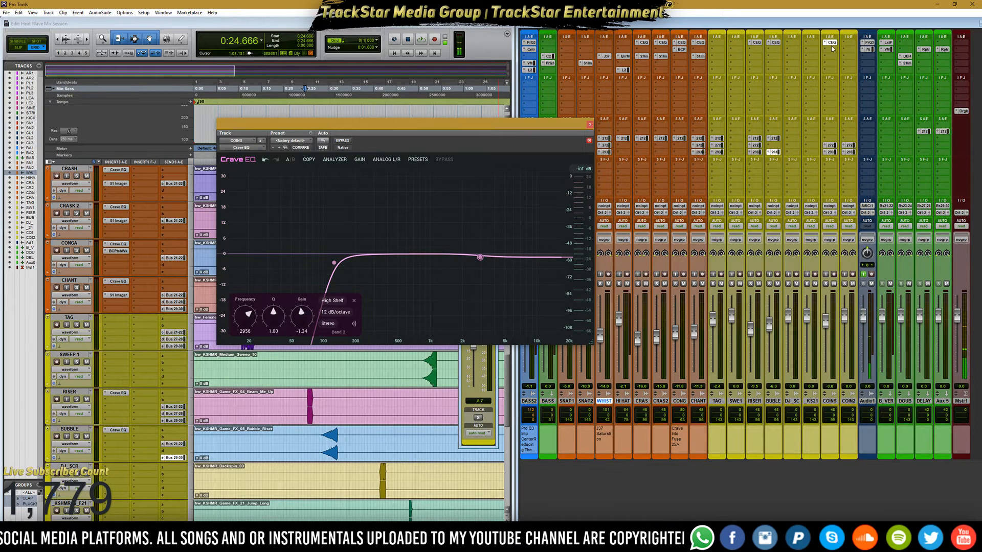
left_click(831, 44)
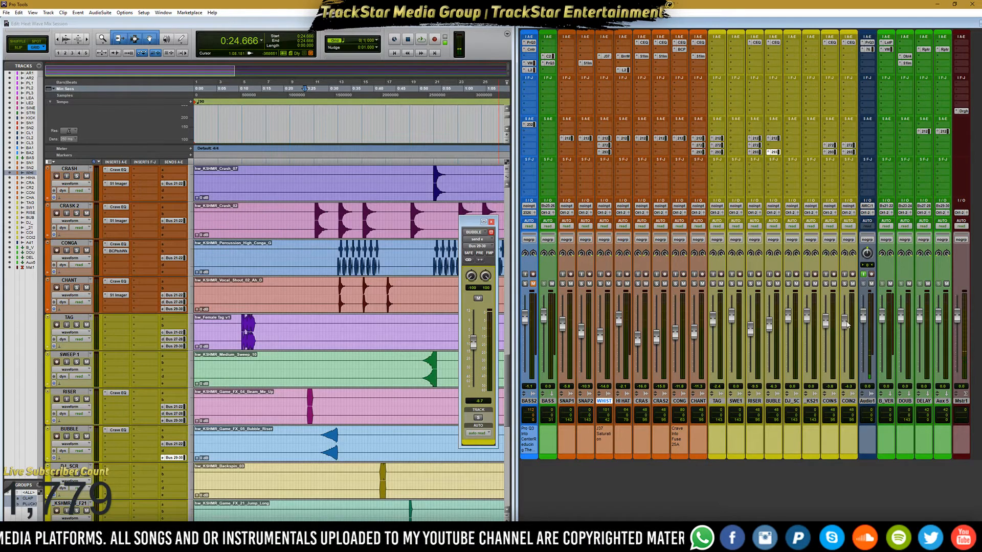
left_click_drag(847, 324, 847, 333)
key("space")
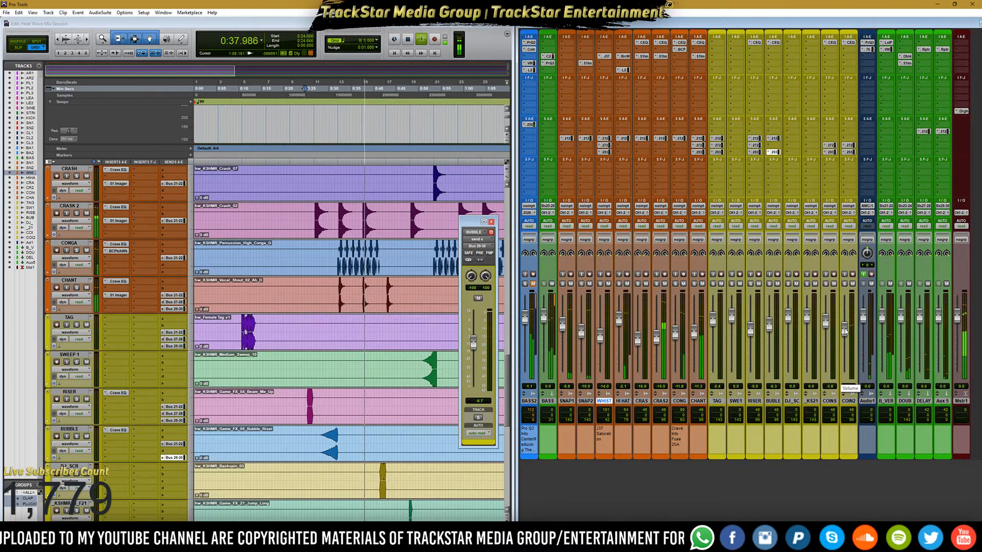
Step: Raise CON2's volume fader slightly and audition it in the mix
key("space")
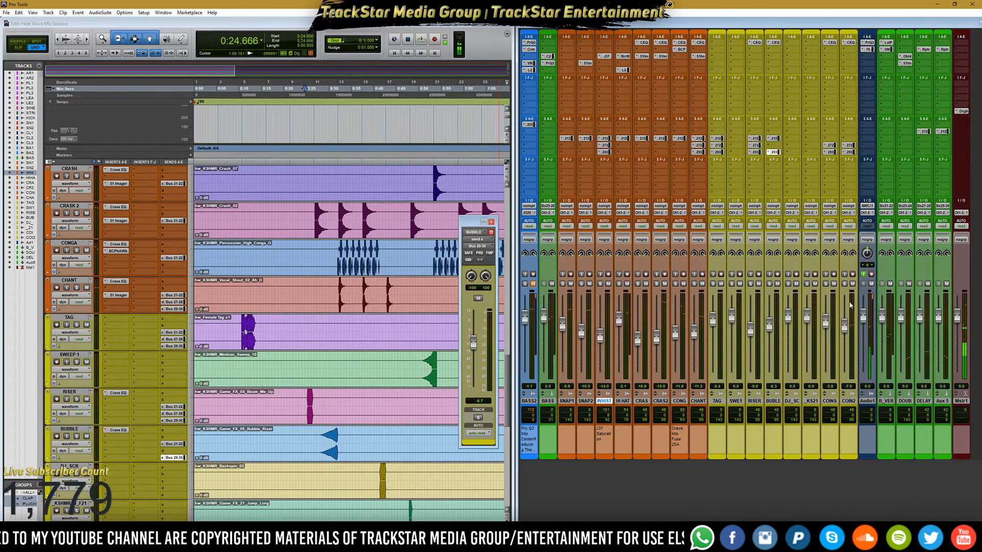
left_click_drag(844, 326, 845, 320)
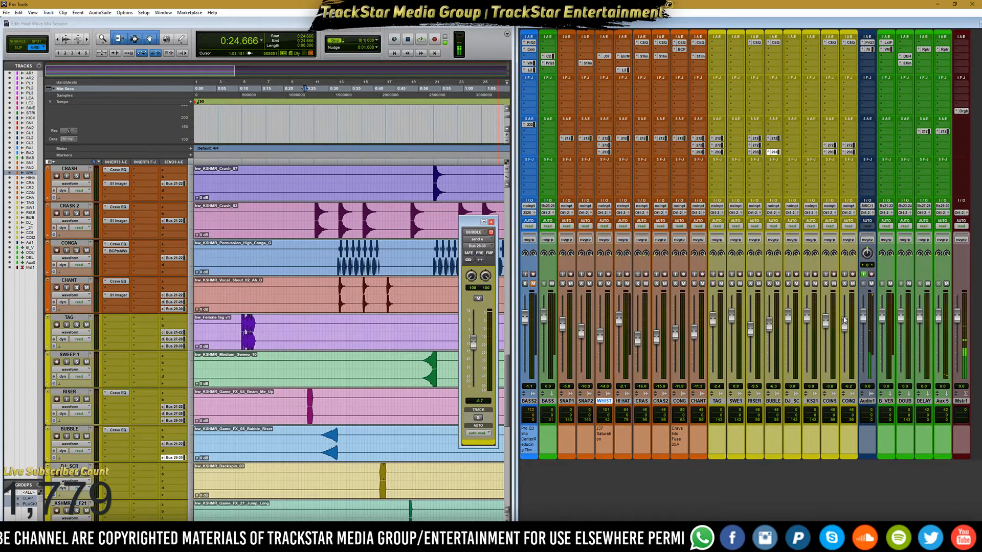
key("space")
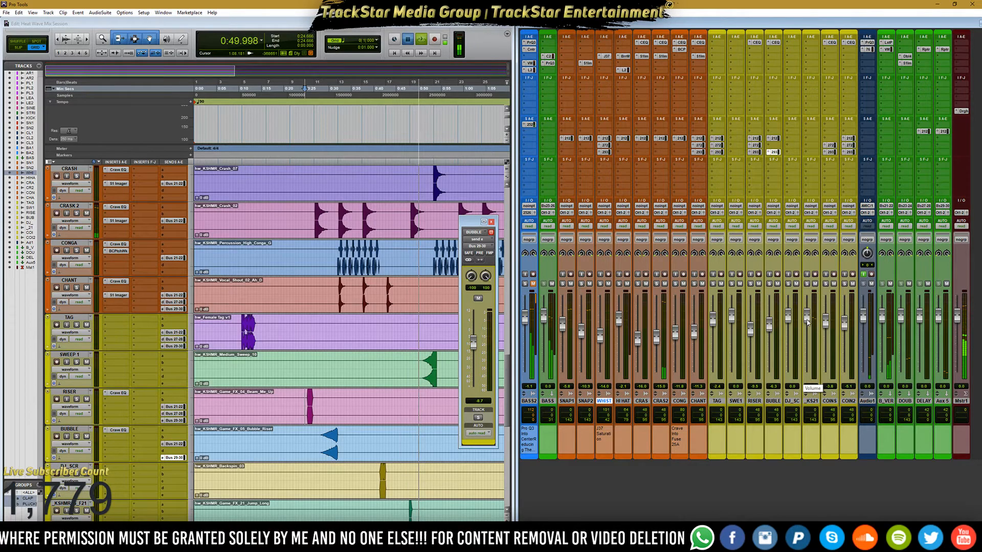
Step: Lower the KS21 track's volume fader, copy sends onto the track, and fine-tune its level during playback
key("space")
left_click_drag(808, 321, 807, 340)
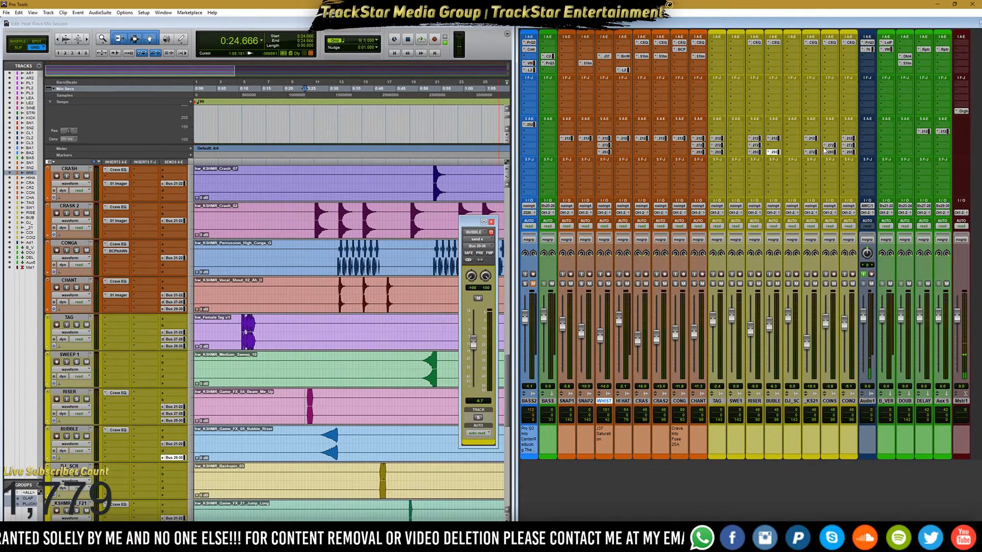
key("space")
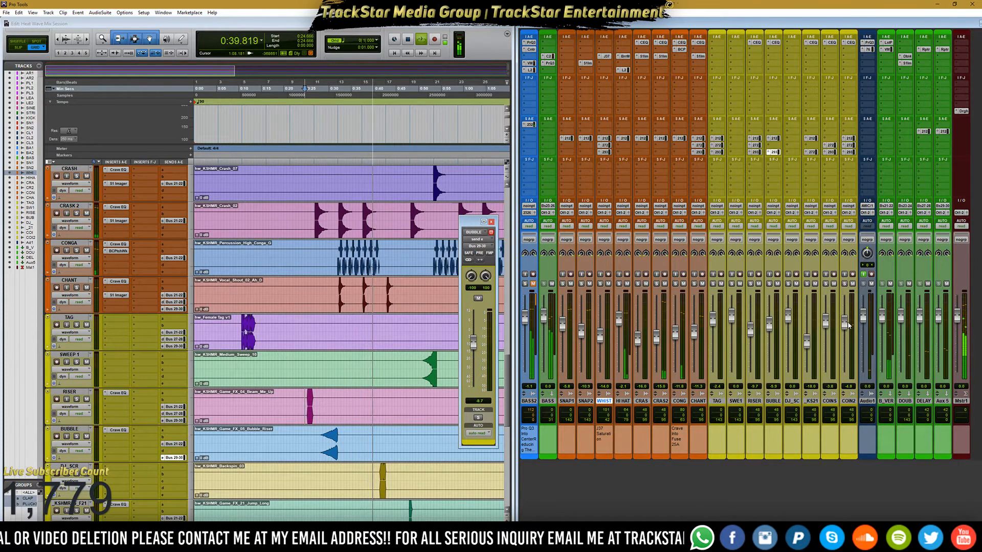
left_click_drag(847, 324, 848, 322)
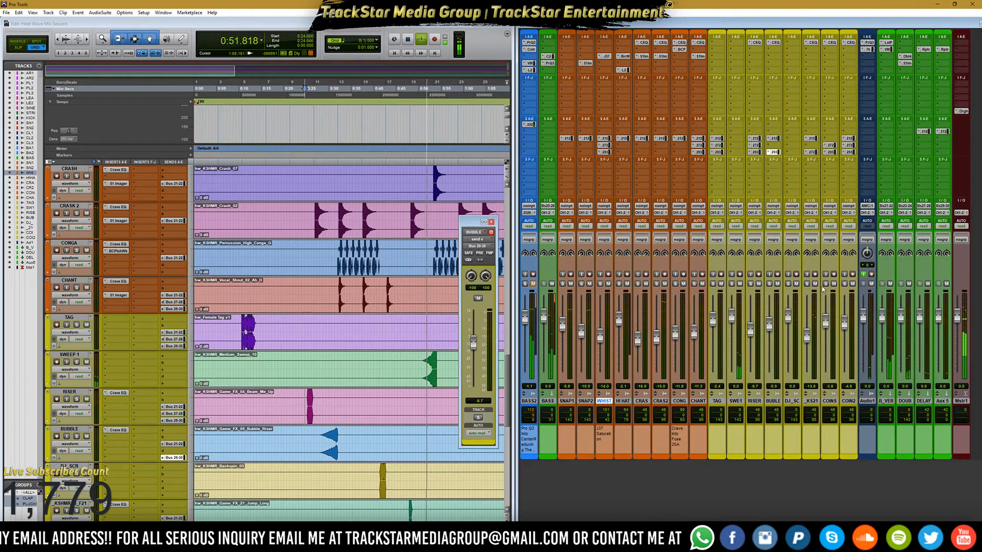
Step: Move the playback start to 0:47.333 and raise KS21's volume fader slightly while auditioning the passage repeatedly
left_click(408, 89)
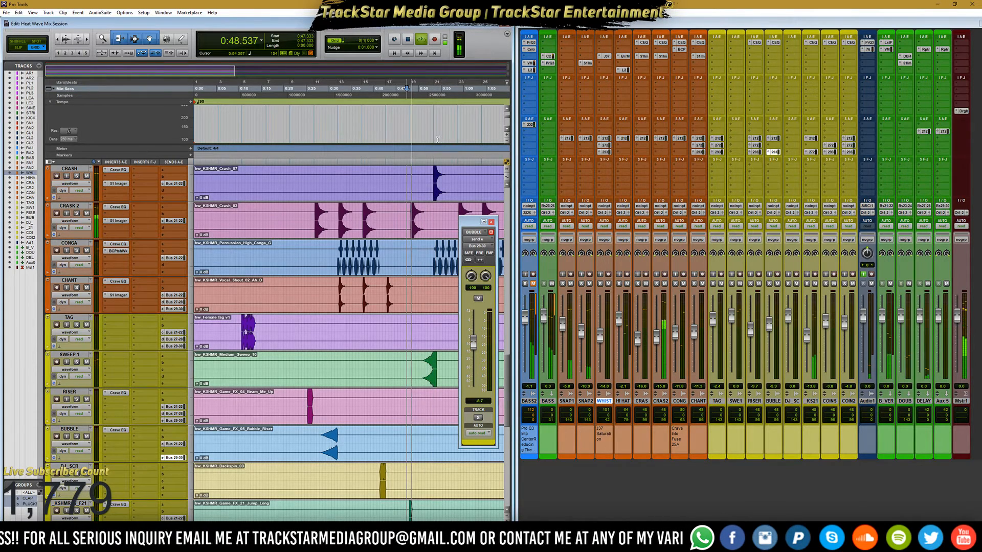
left_click(808, 340)
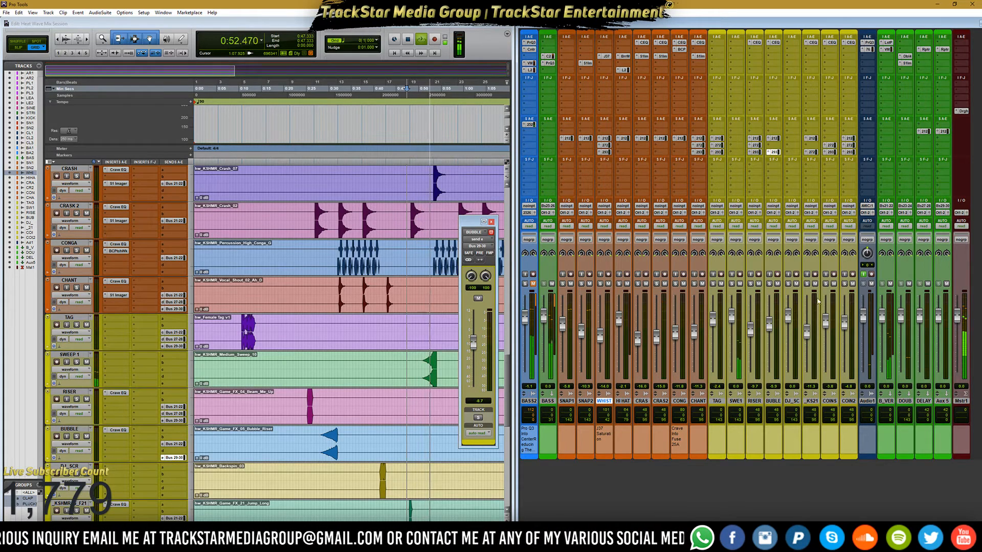
key("space")
key("space")
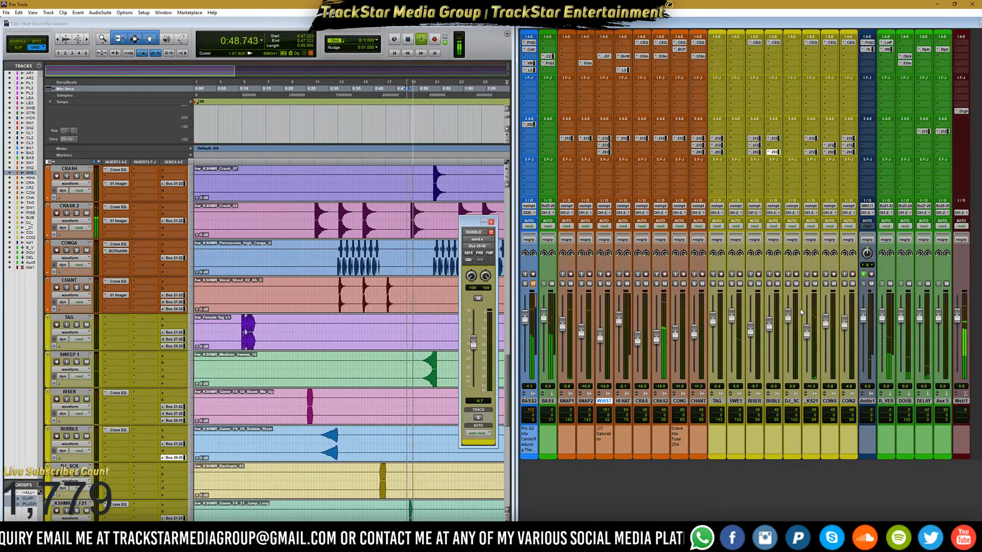
key("space")
key("space")
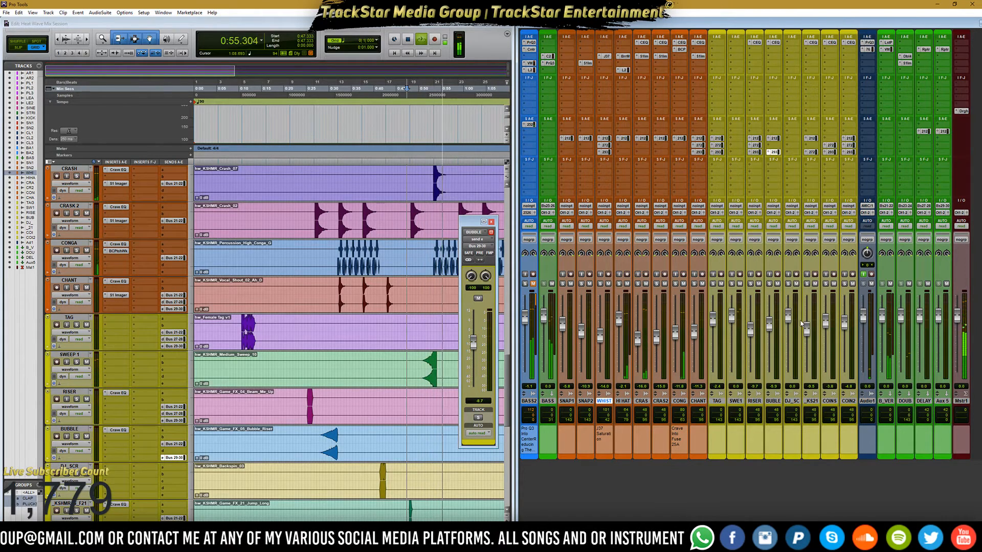
key("space")
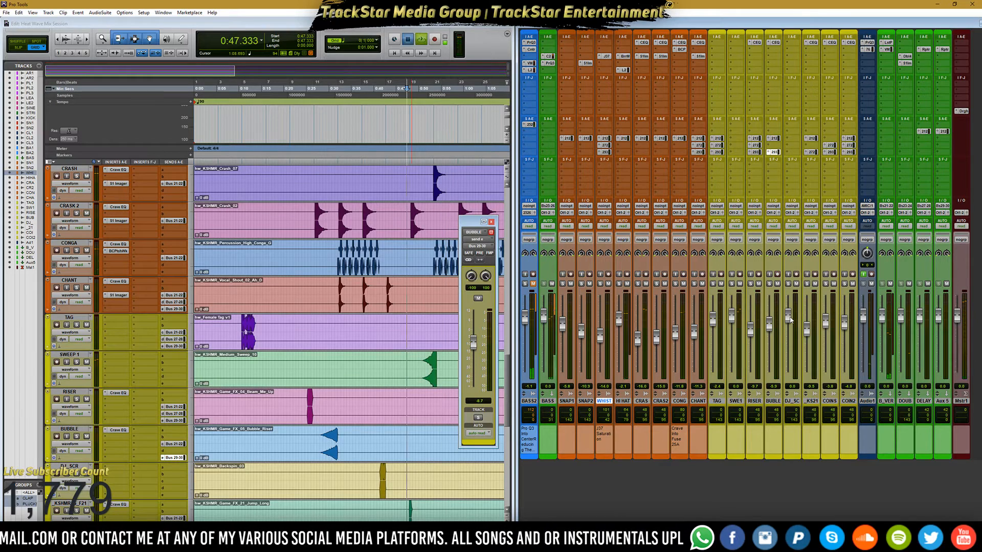
Step: Give the SWEEP 1 track the Bus 21-22, 27-28 and 29-30 sends and the Crave EQ insert
key("space")
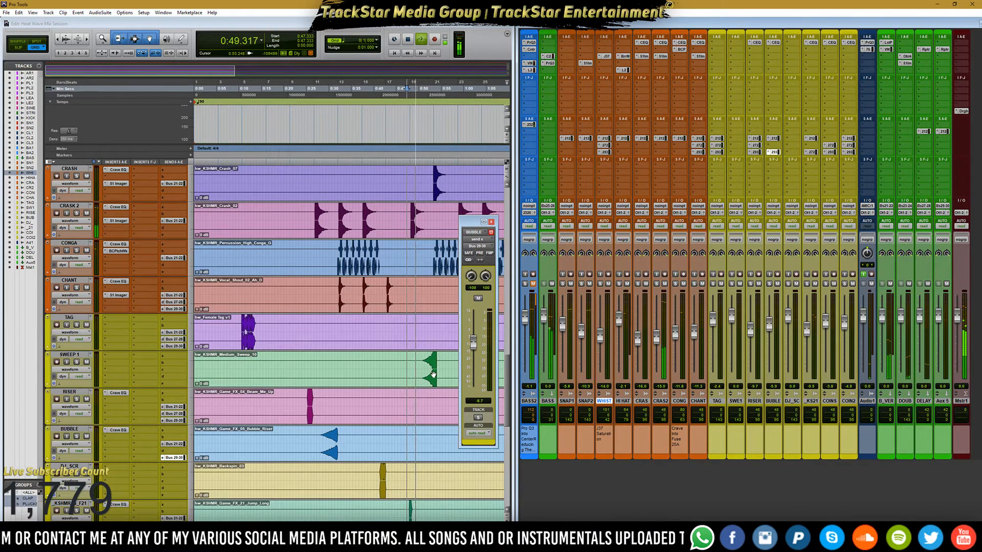
left_click(736, 401)
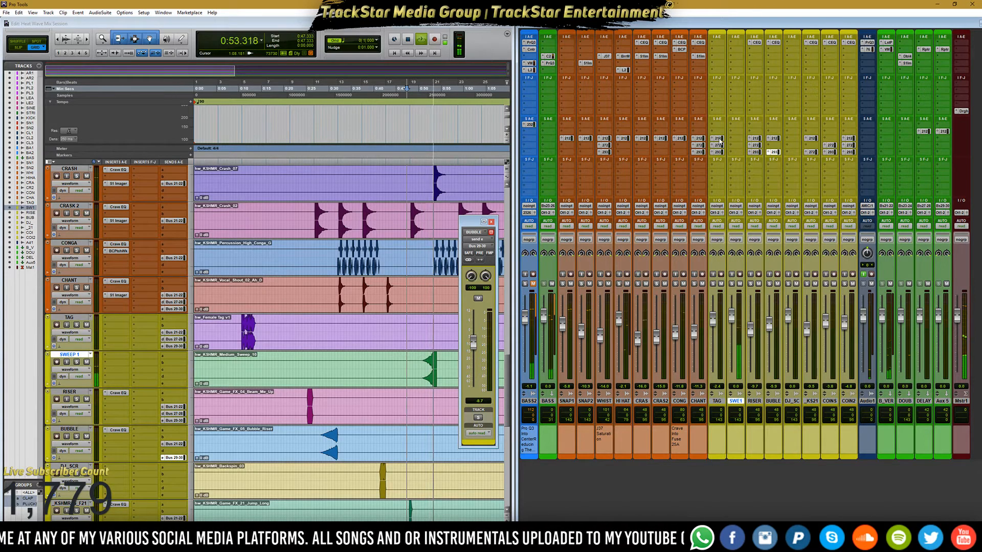
key("space")
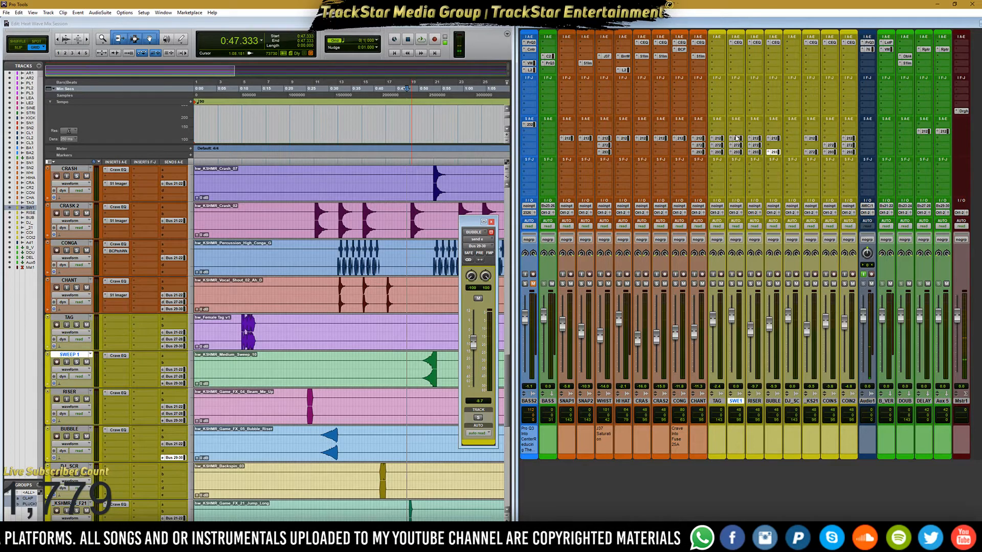
Step: Set SWEEP 1's Bus 21-22 send to +12.0 dB, lower the track's volume fader and audition it
left_click(736, 139)
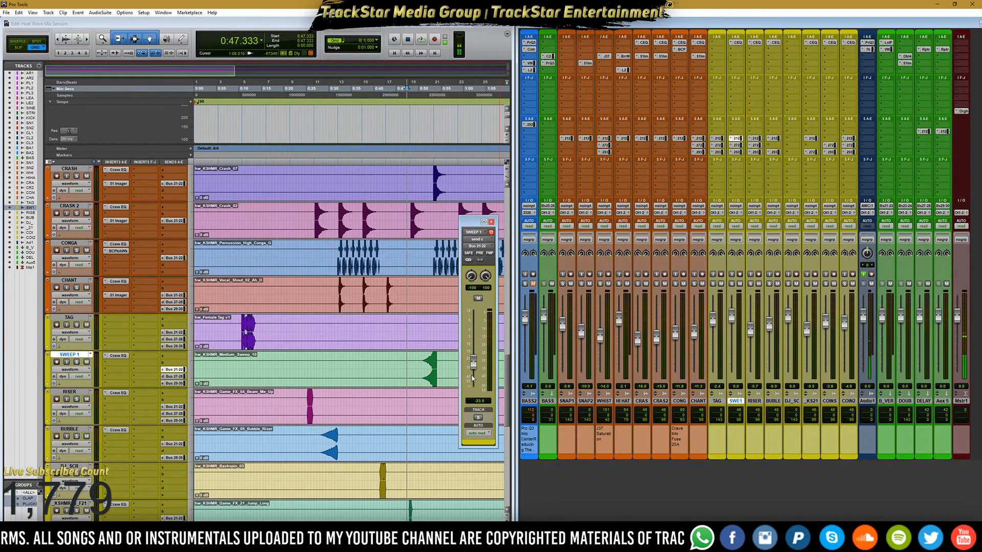
key("ctrl+space")
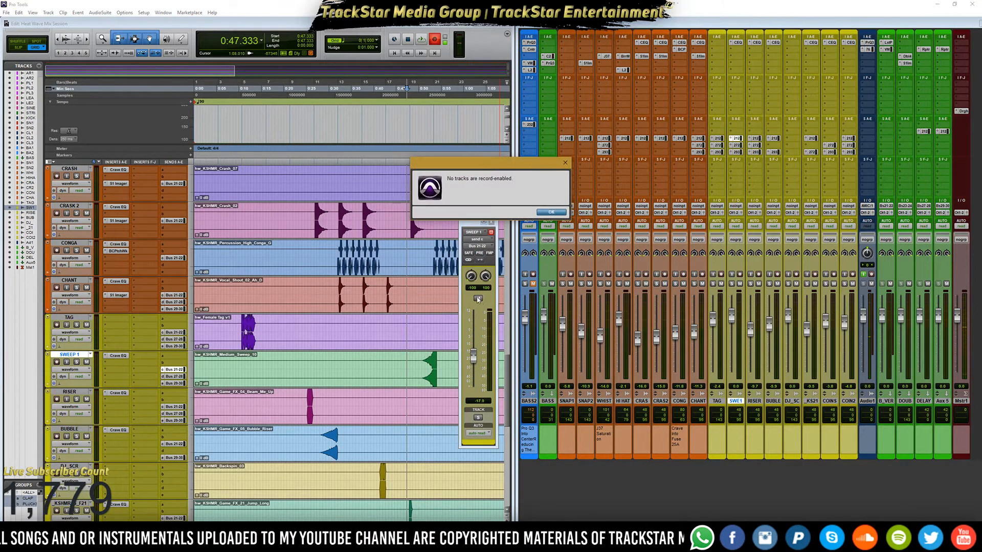
key("Return")
key("space")
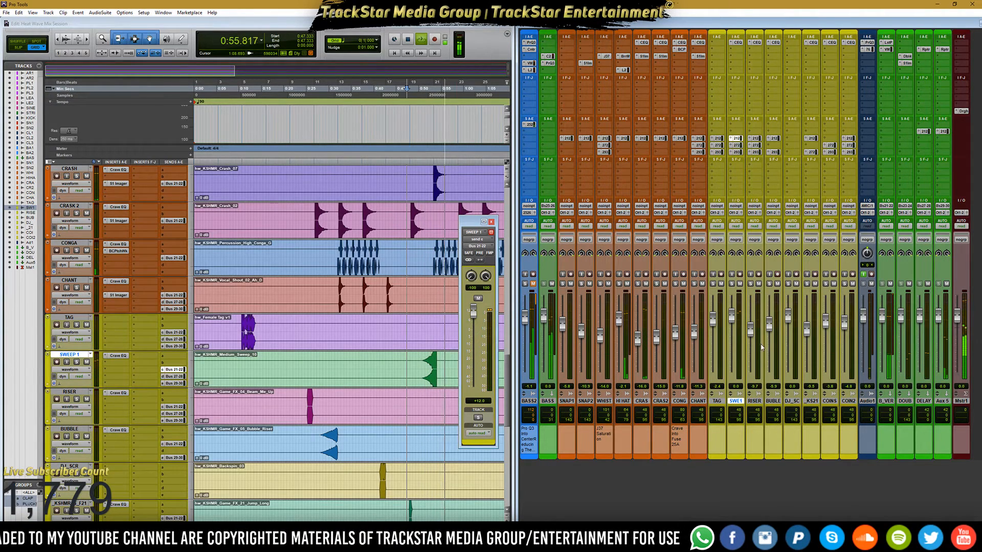
key("space")
key("space")
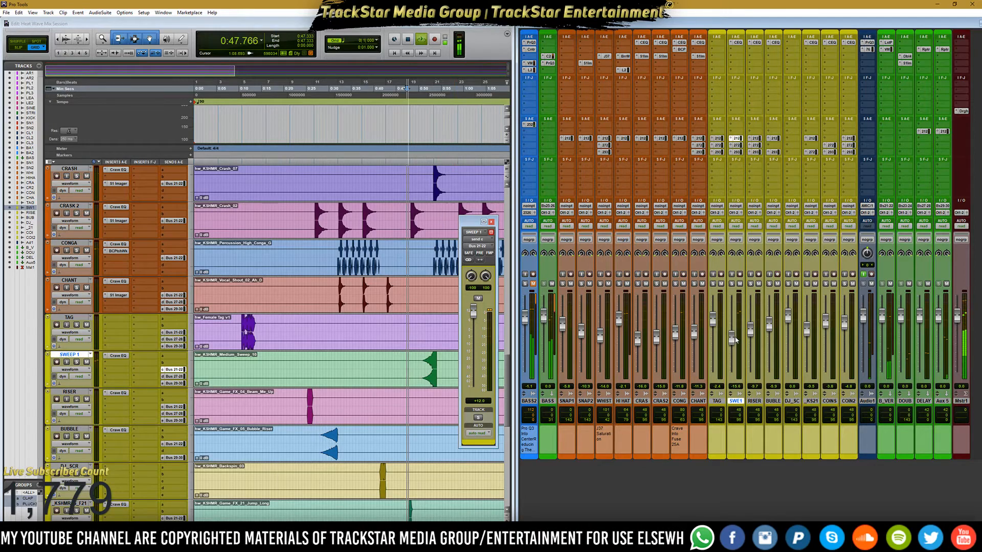
Step: Examine the end of the sweep on SWEEP 1 during playback and close the track's send window
scroll(424, 228, "up", 1)
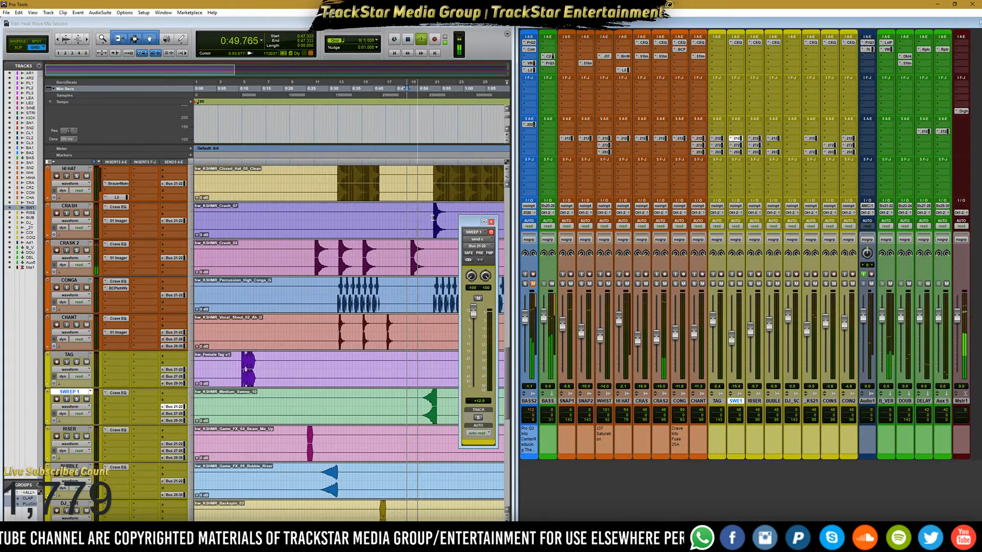
scroll(430, 225, "down", 1)
scroll(444, 215, "up", 1)
scroll(443, 215, "up", 1)
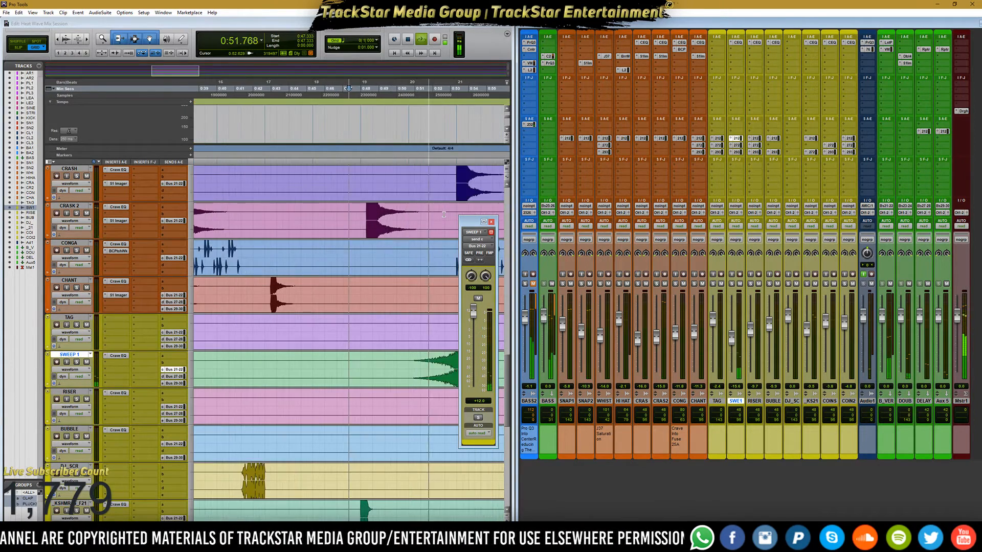
scroll(465, 197, "down", 2)
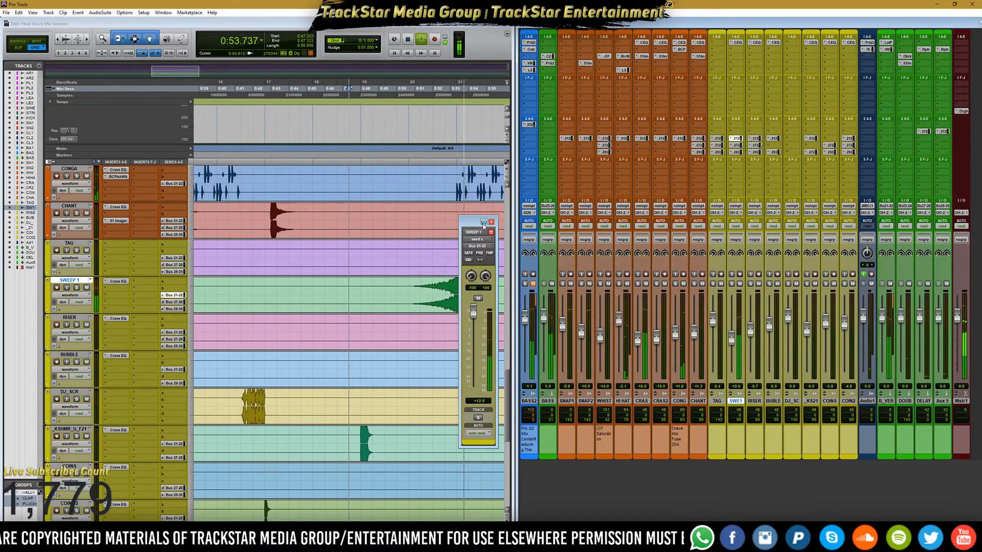
left_click(491, 222)
scroll(489, 234, "up", 1)
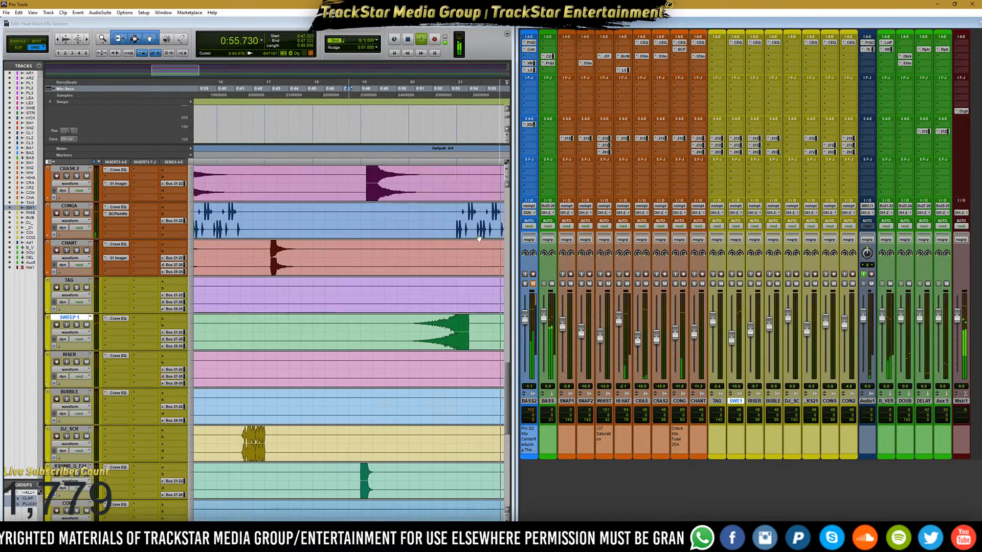
scroll(481, 238, "up", 1)
key("space")
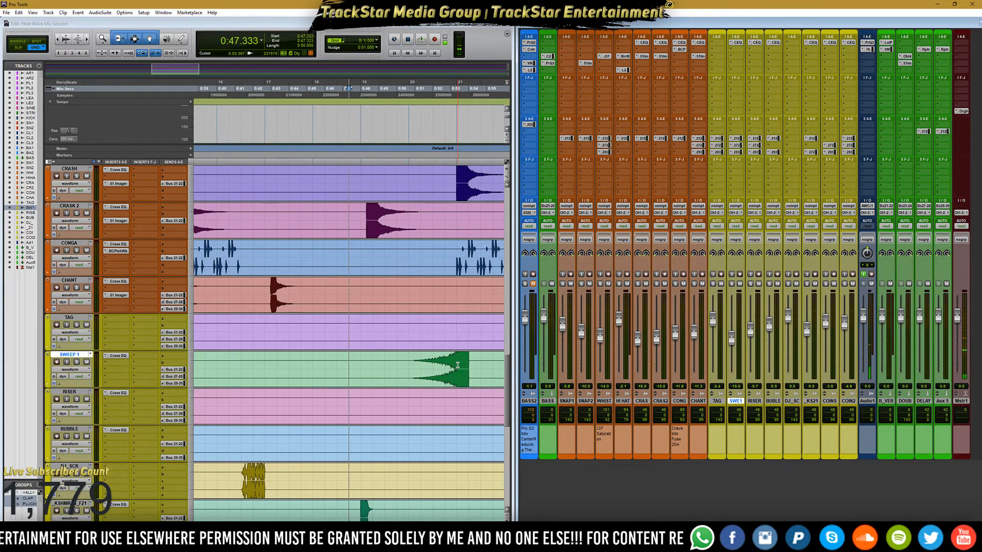
Step: Delete the two-second section of the SWEEP 1 clip starting at 0:53.333 and play back from 0:51.333
left_click_drag(458, 364, 489, 360)
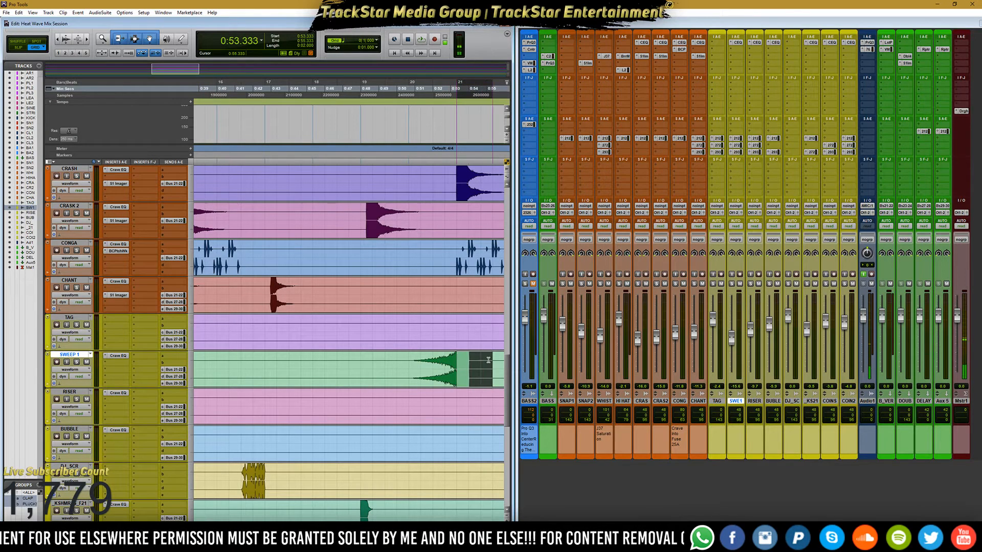
key("d")
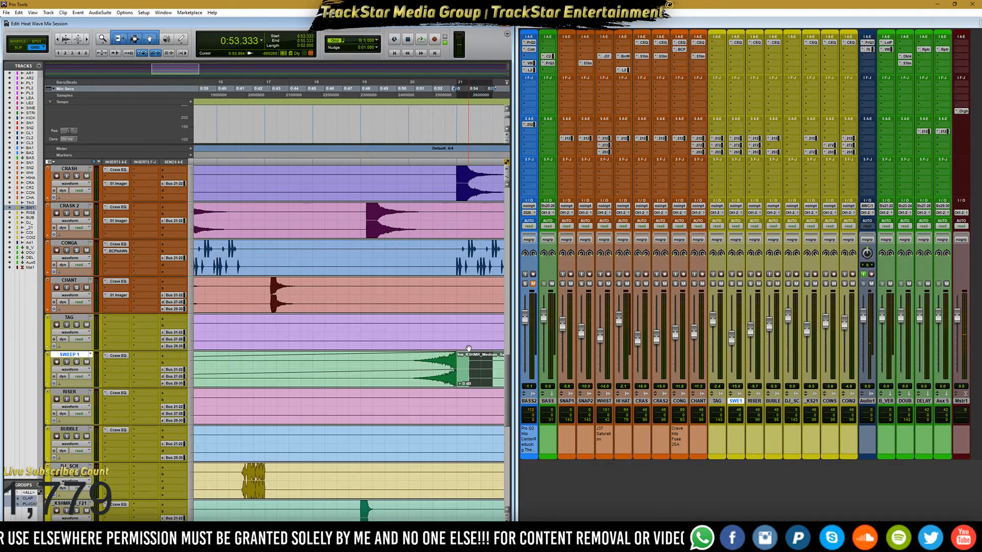
key("ctrl+z")
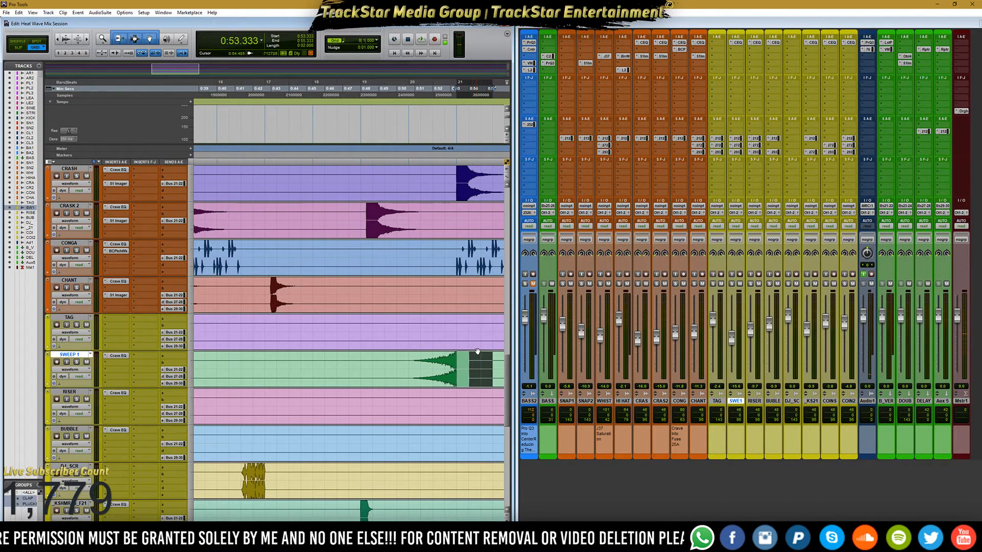
key("b")
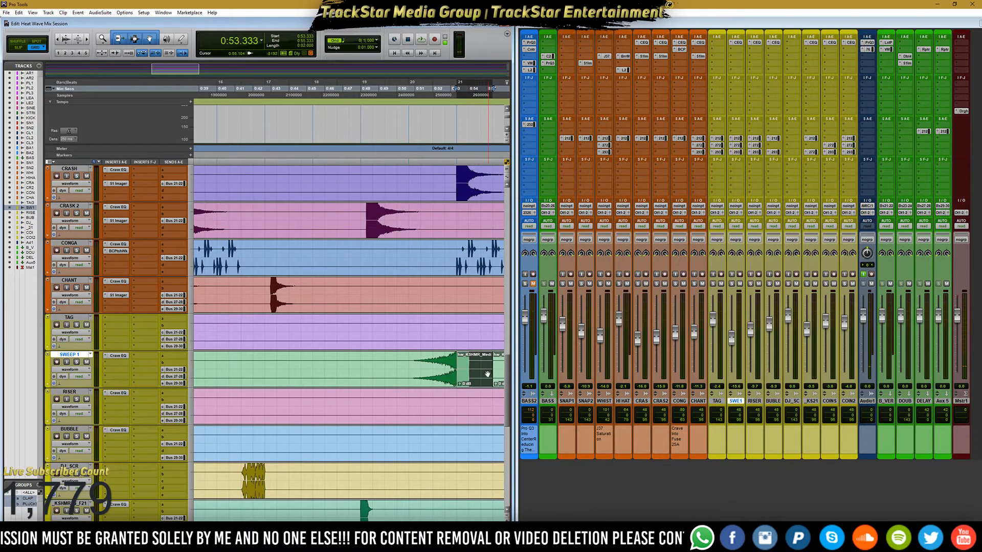
key("Delete")
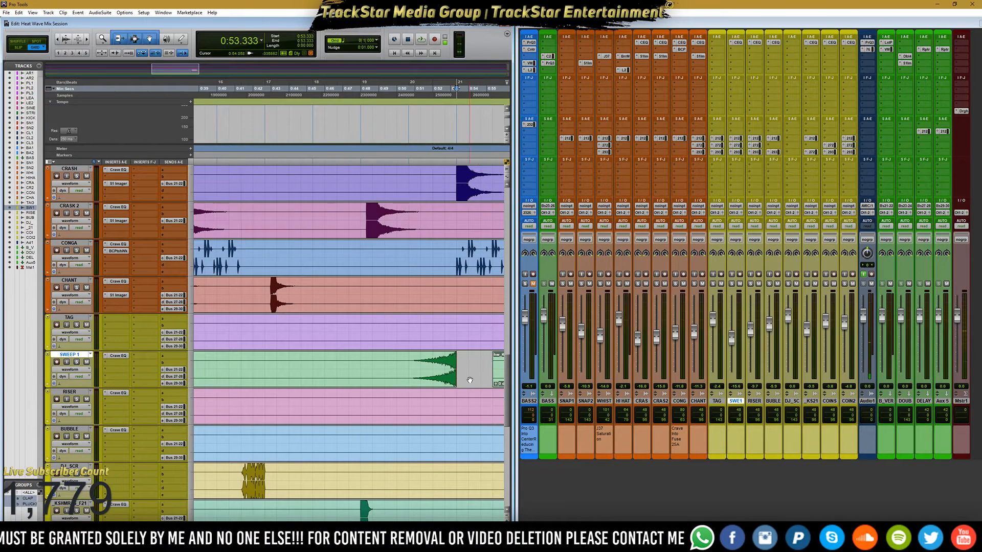
key("r")
key("r")
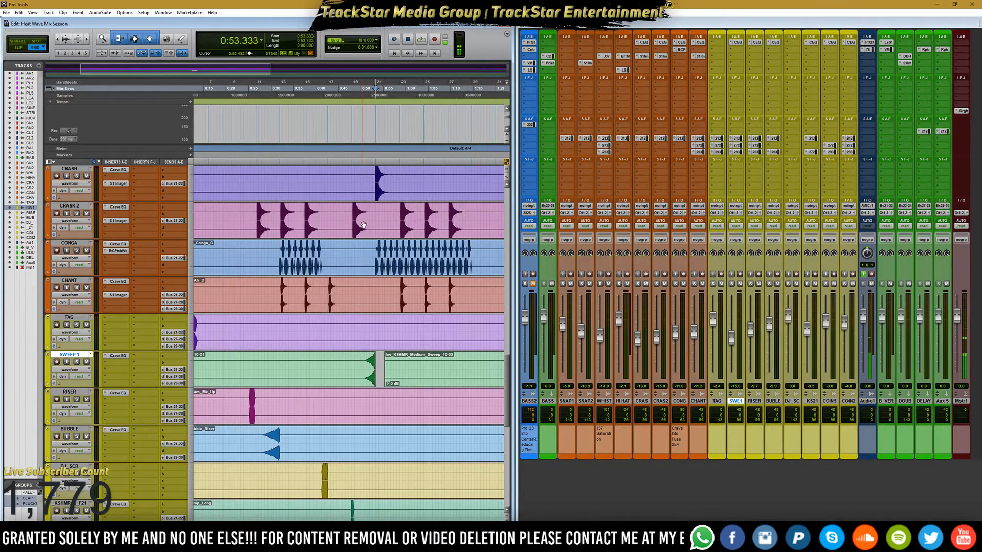
key("space")
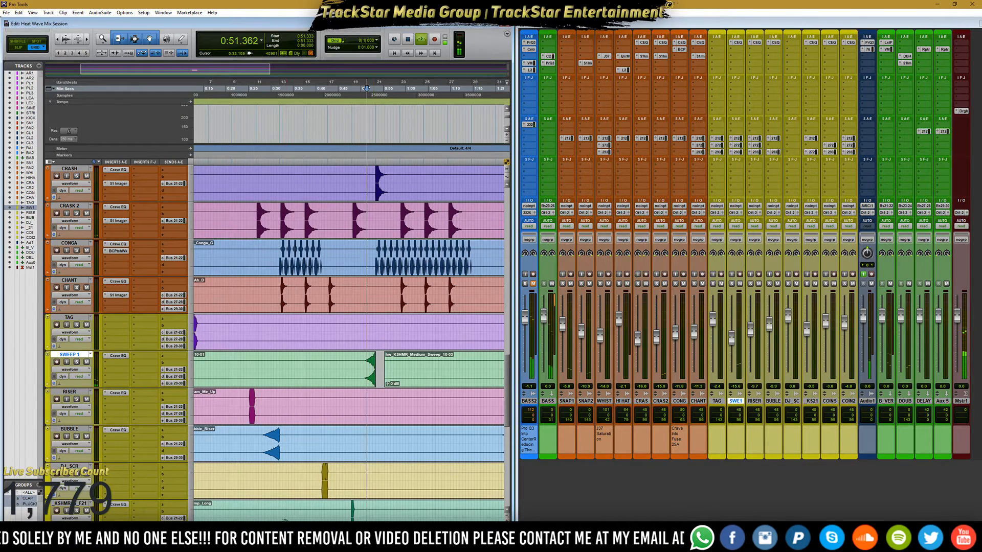
key("space")
Step: Delete the tails of the two remaining sweeps on SWEEP 1, starting at 1:46.666 and 2:40.000
scroll(283, 369, "right", 20)
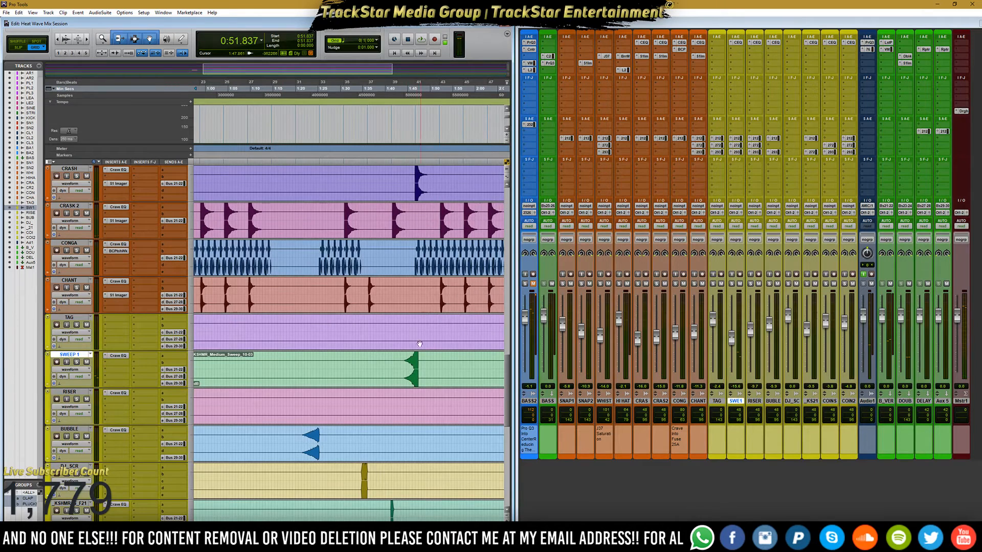
left_click_drag(416, 355, 421, 354)
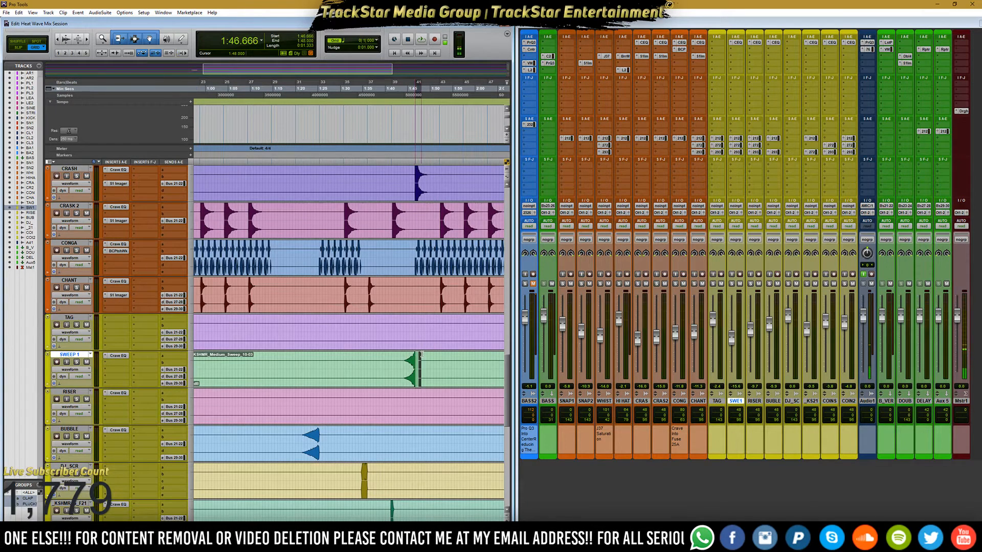
key("Delete")
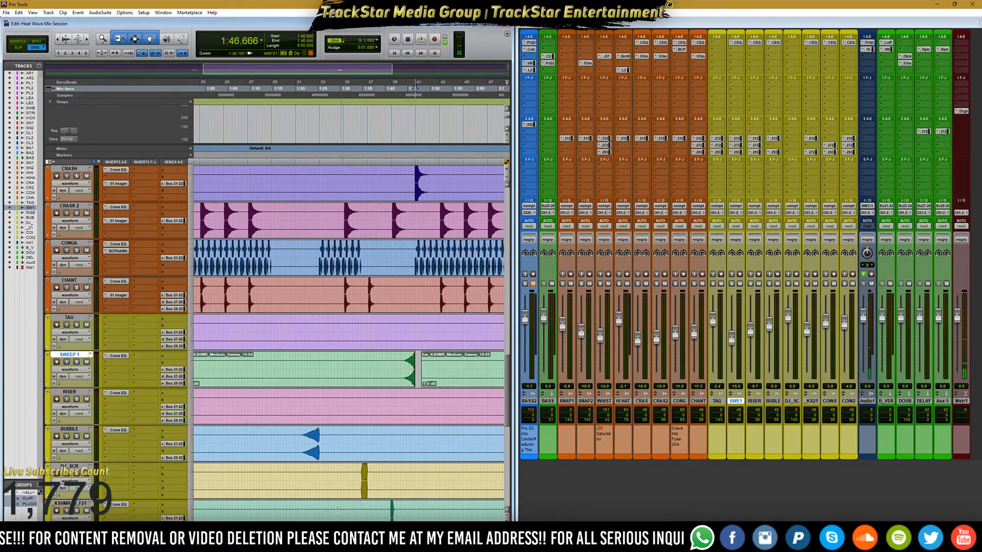
scroll(415, 477, "right", 20)
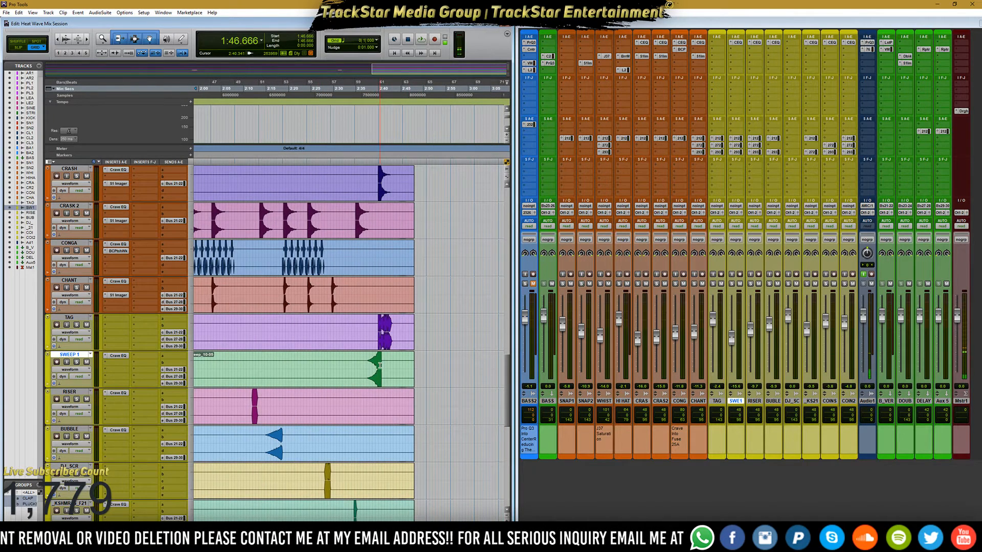
left_click_drag(379, 366, 385, 366)
key("Delete")
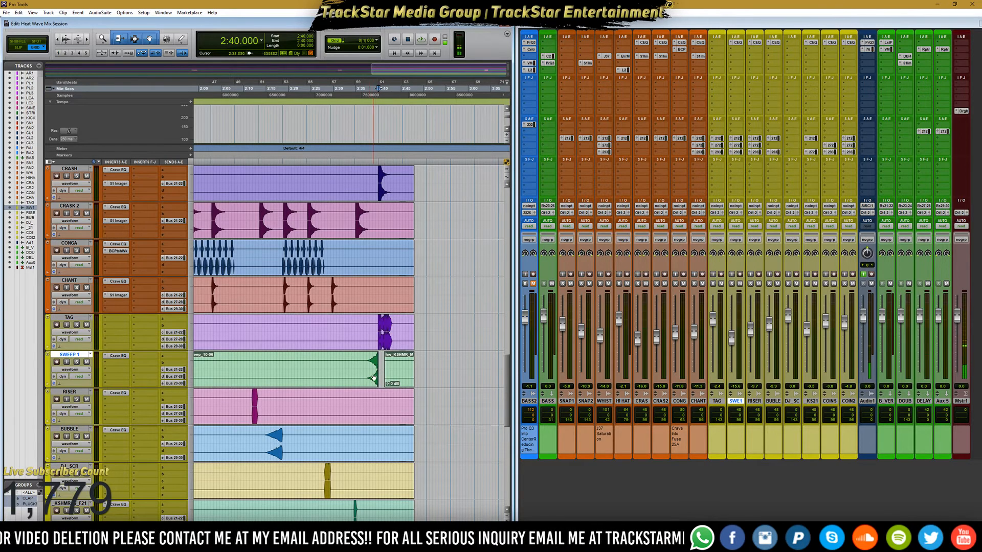
Step: Select all clips on the SWEEP 1 track and apply batch fades with the existing fade settings
triple_click(416, 367)
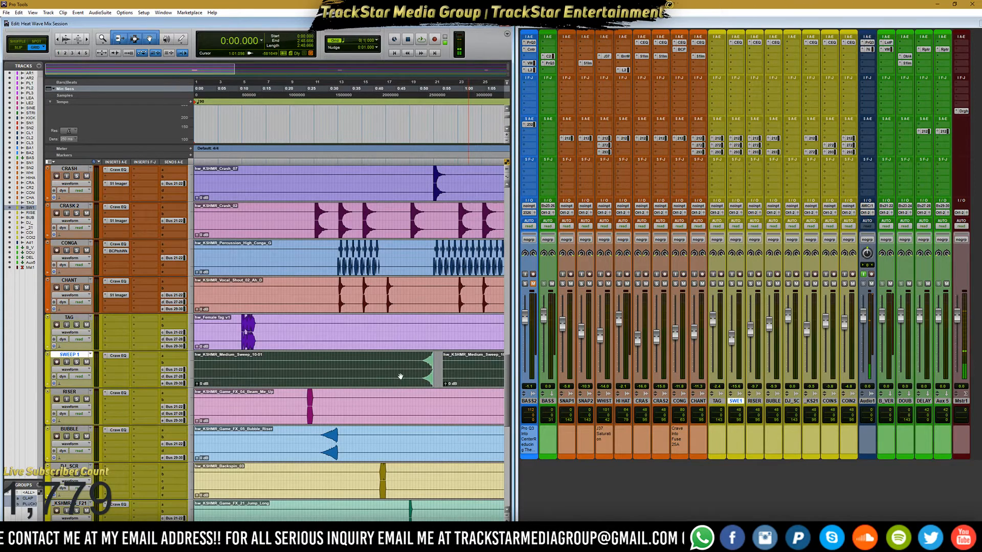
key("ctrl+f")
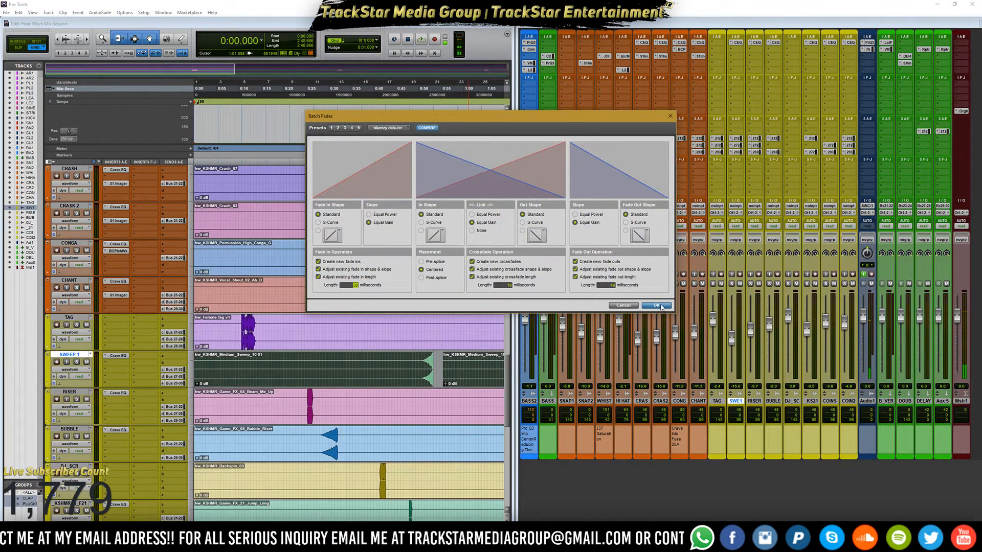
left_click(656, 305)
key("ctrl+bracketleft")
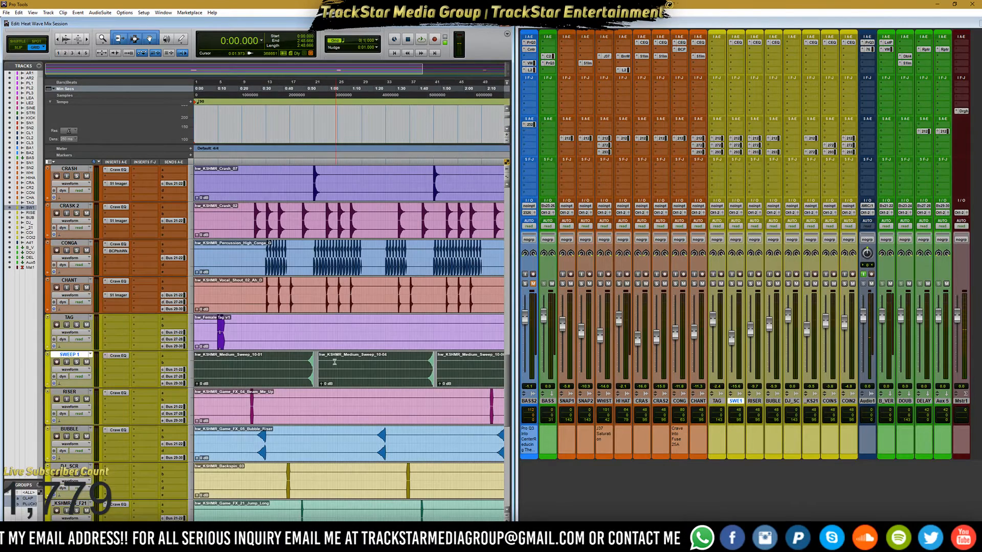
Step: Extend the end of the first sweep clip on SWEEP 1 to 0:53.333, where the crash hit starts
left_click(313, 378)
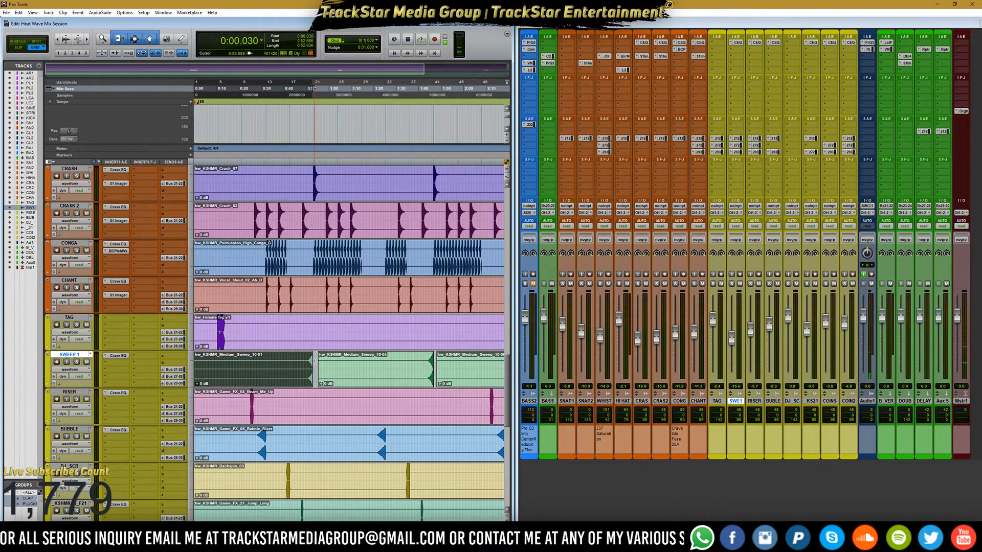
left_click(315, 361)
key("ctrl+]")
key("ctrl+]")
key("ctrl+]")
key("ctrl+]")
key("ctrl+]")
key("ctrl+]")
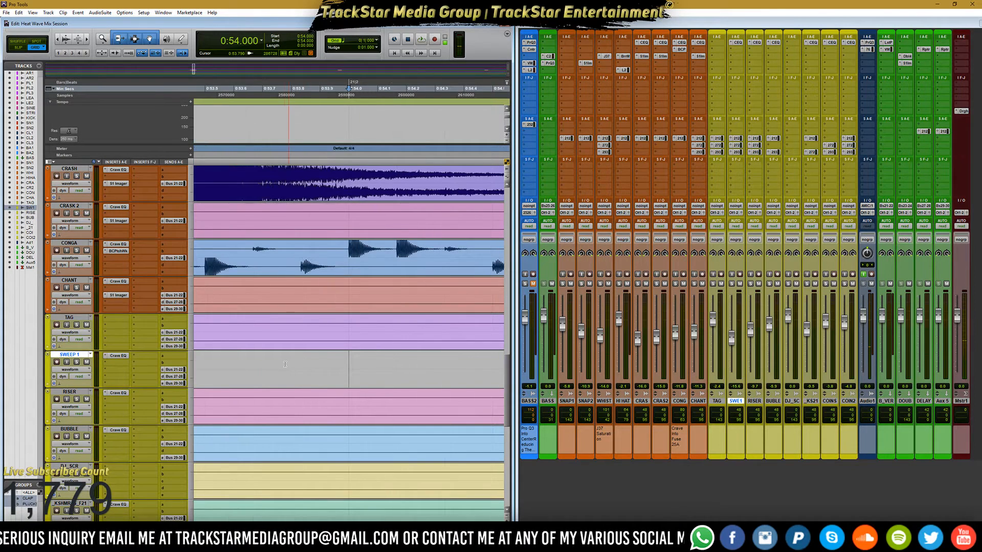
key("ctrl+[")
key("ctrl+[")
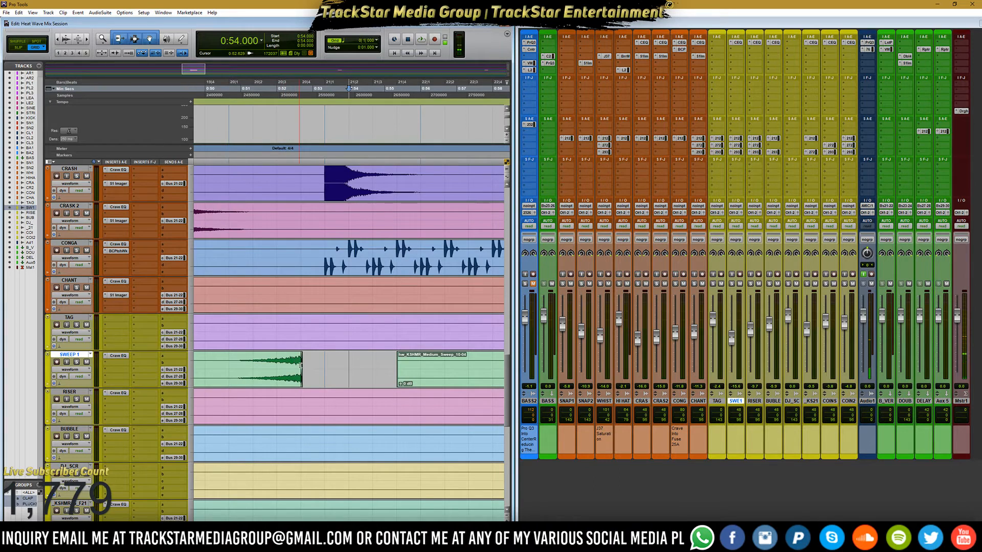
left_click(300, 372)
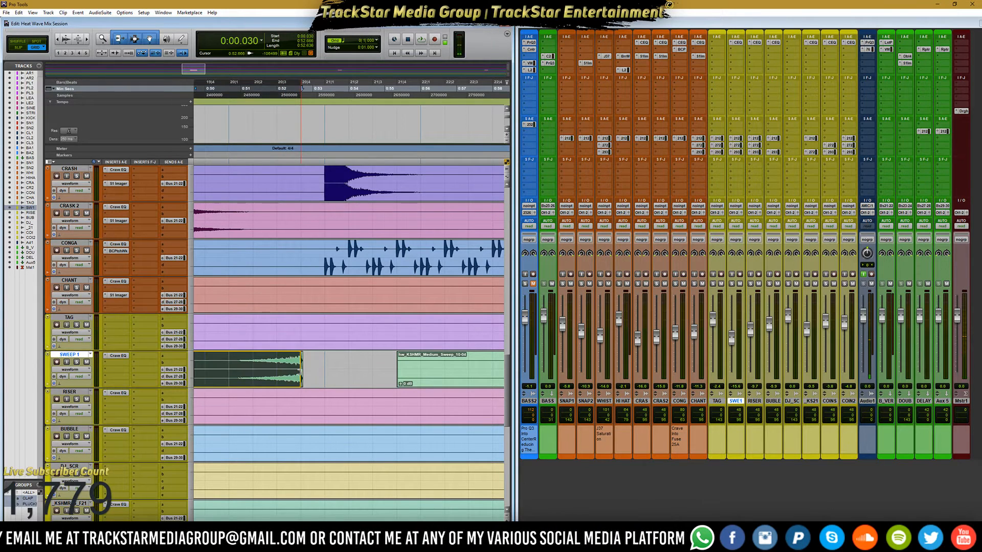
key("ctrl+[")
key("ctrl+[")
key("ctrl+[")
key("ctrl+[")
key("ctrl+[")
key("ctrl+[")
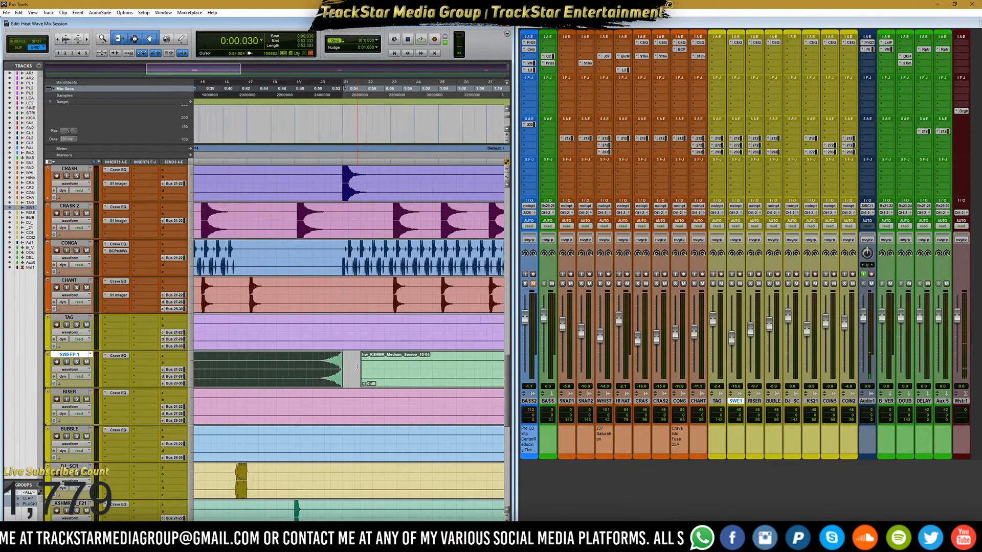
Step: Extend the end of the second sweep clip on SWEEP 1 to 1:46.666, where the crash hit starts
left_click(250, 372)
key("t")
key("t")
key("t")
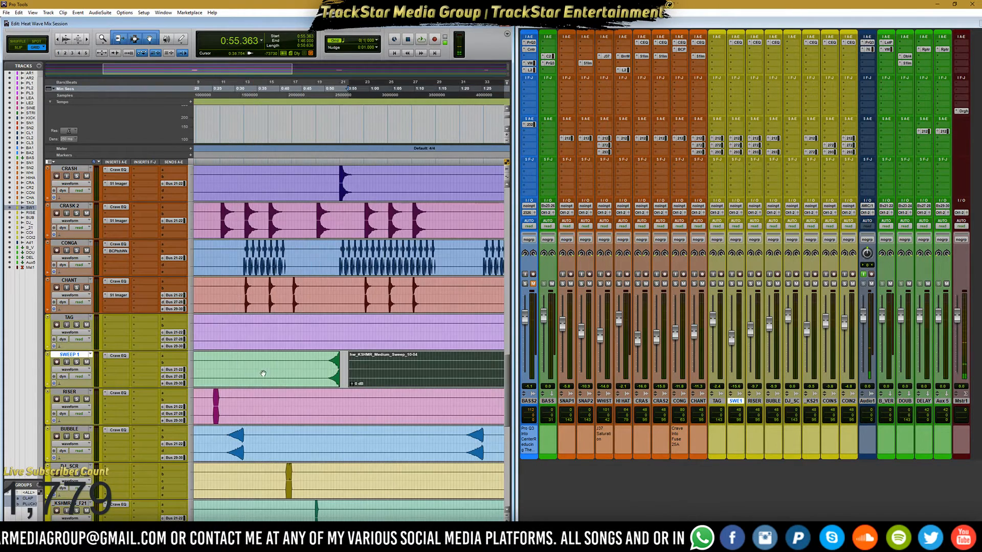
key("r")
key("r")
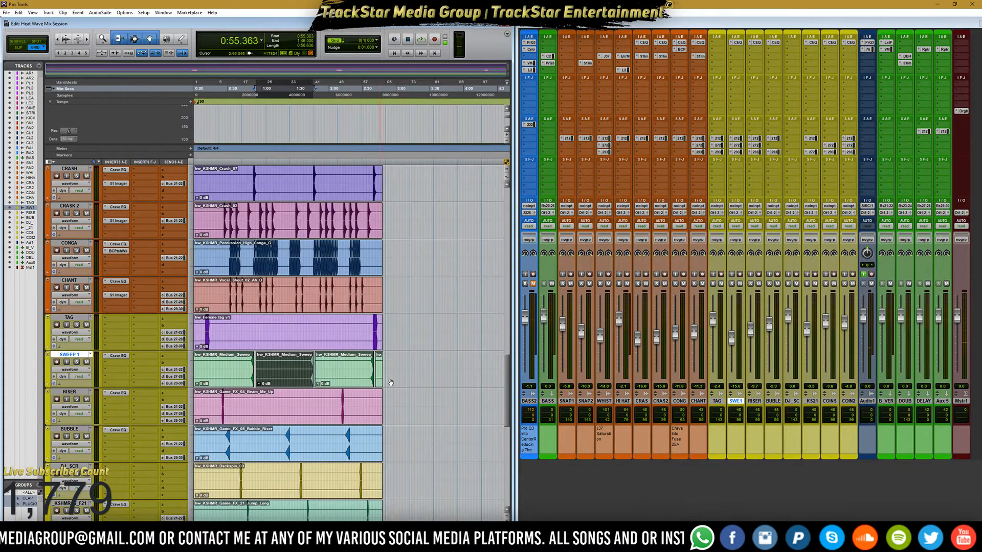
left_click(315, 358)
key("t")
key("t")
key("t")
key("t")
key("t")
key("t")
key("t")
key("t")
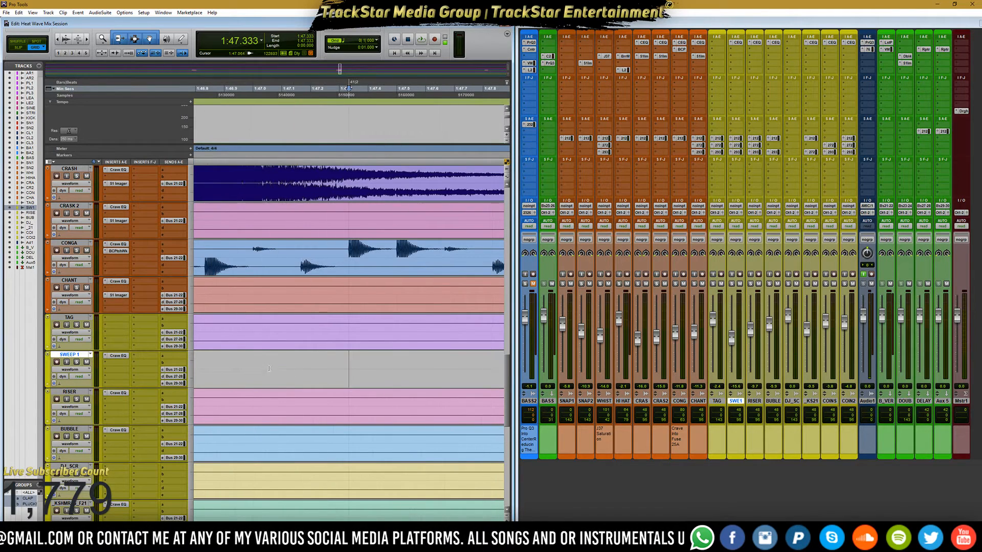
key("r")
key("r")
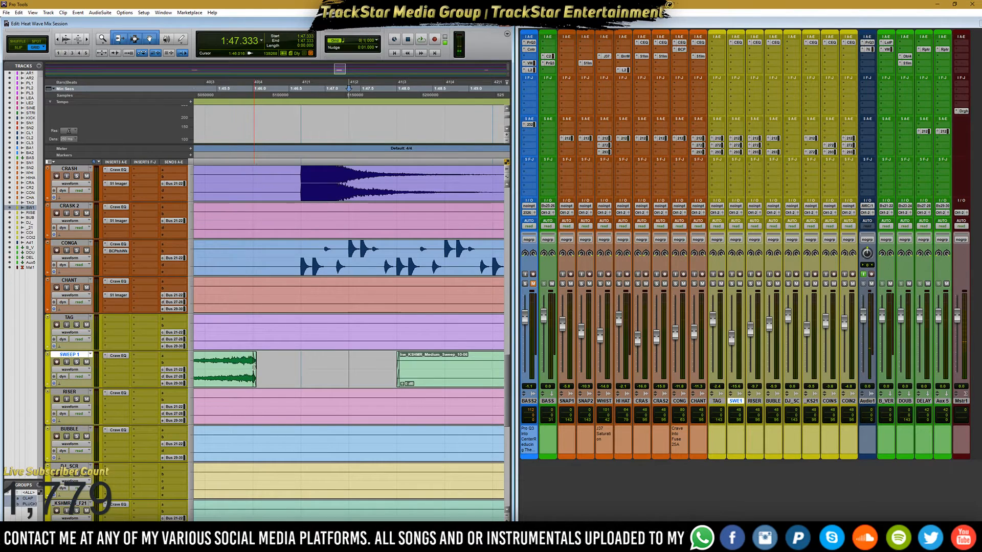
left_click_drag(251, 364, 294, 362)
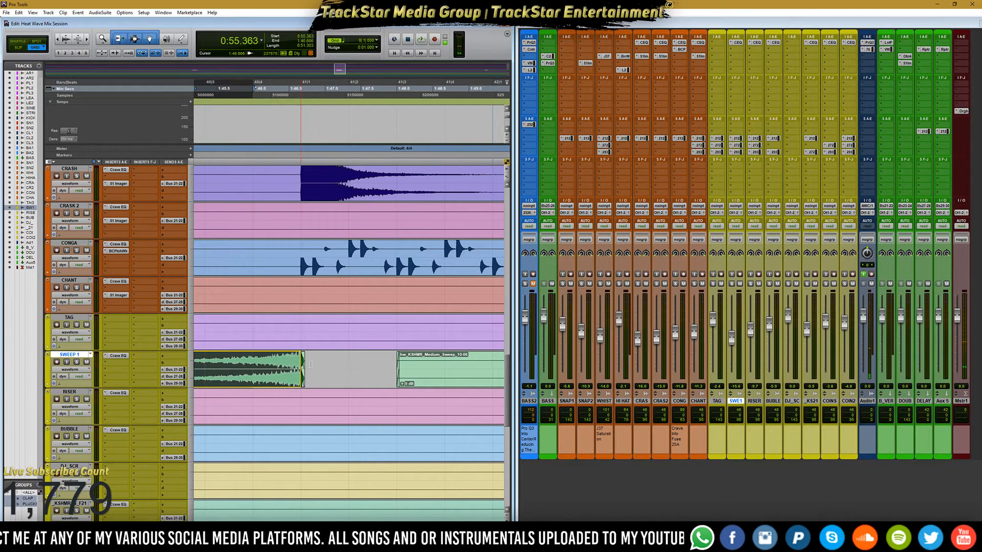
Step: Check the end of the third sweep clip on SWEEP 1 against the crash hit at 2:40.000
key("r")
key("r")
key("r")
key("r")
key("r")
key("r")
key("r")
key("r")
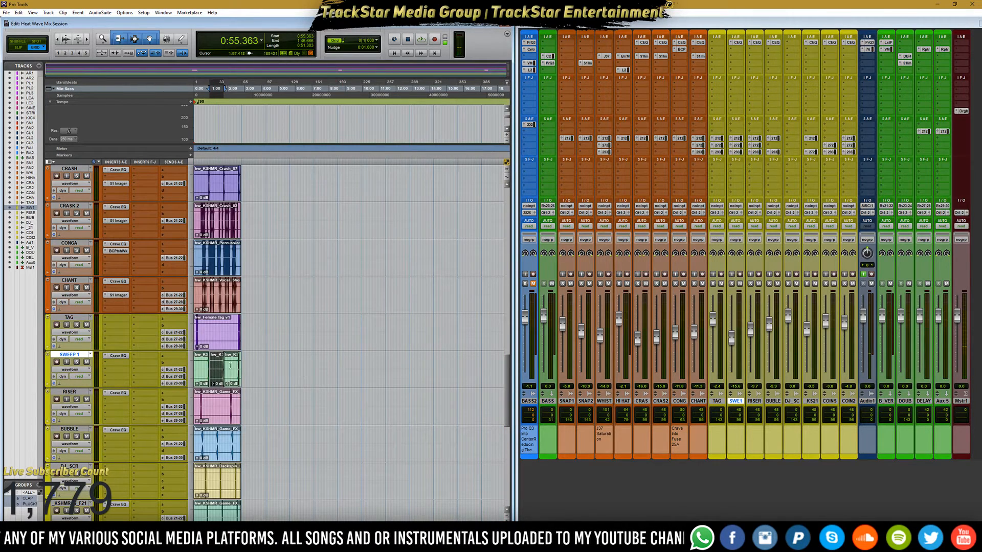
key("t")
key("t")
key("t")
key("t")
key("t")
key("t")
key("t")
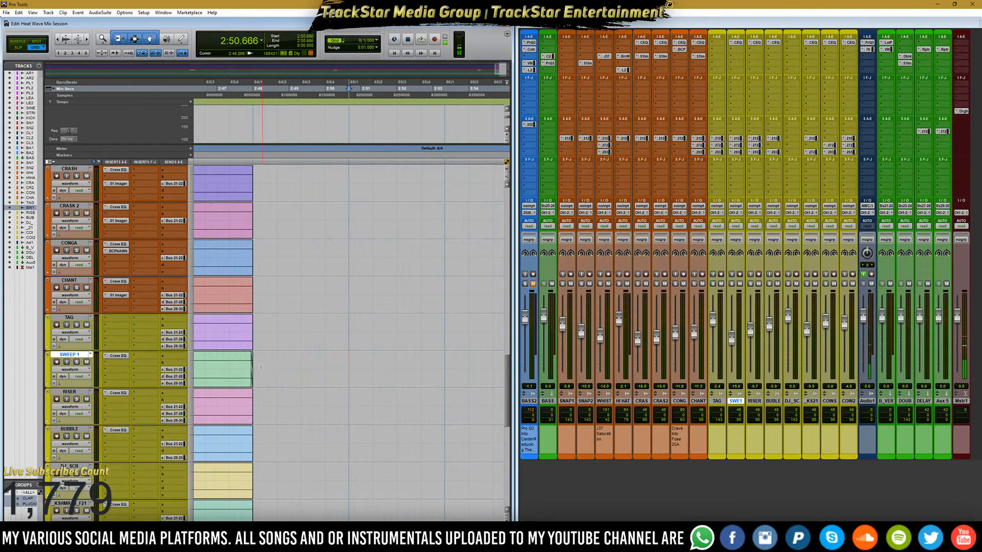
key("r")
key("r")
key("r")
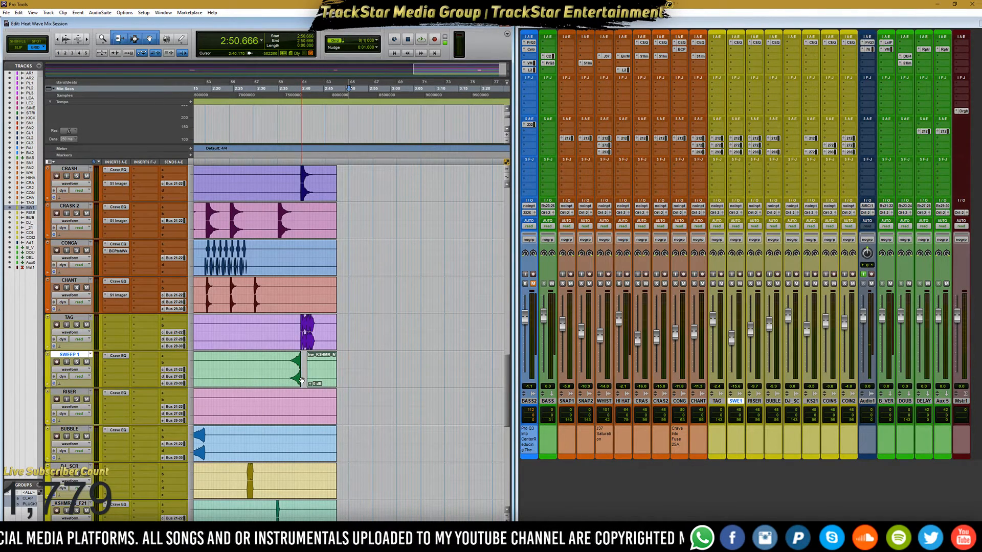
key("t")
key("t")
key("t")
key("t")
key("t")
key("t")
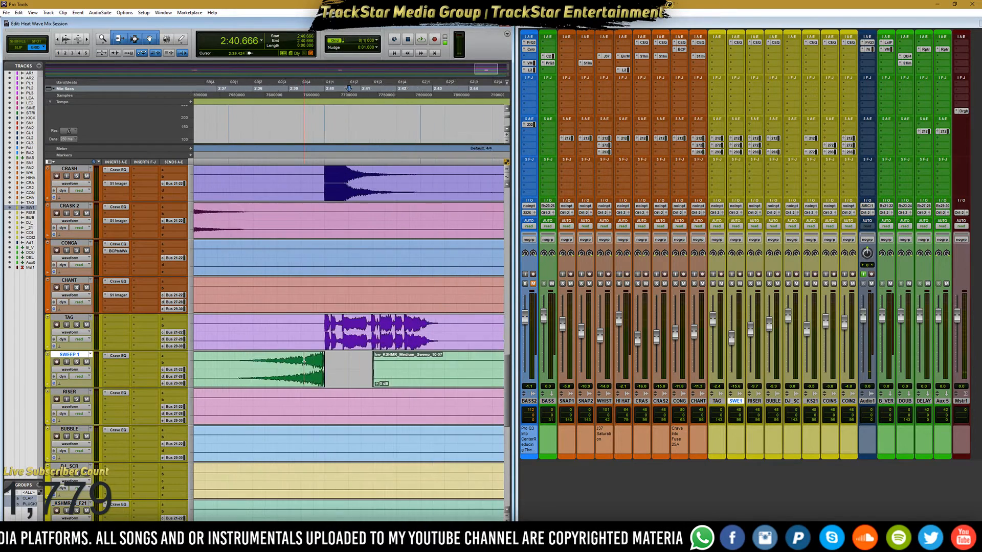
key("r")
key("r")
key("r")
key("r")
key("r")
key("r")
key("r")
key("r")
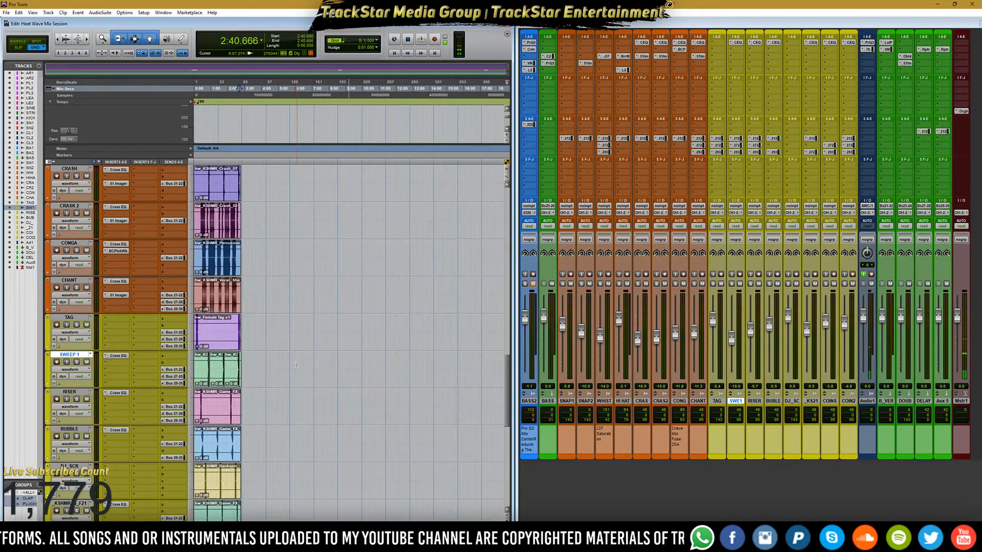
Step: Play back from 0:44.000, lower SWEEP 1's volume fader slightly and replay the sweep from 0:46.000
key("t")
key("t")
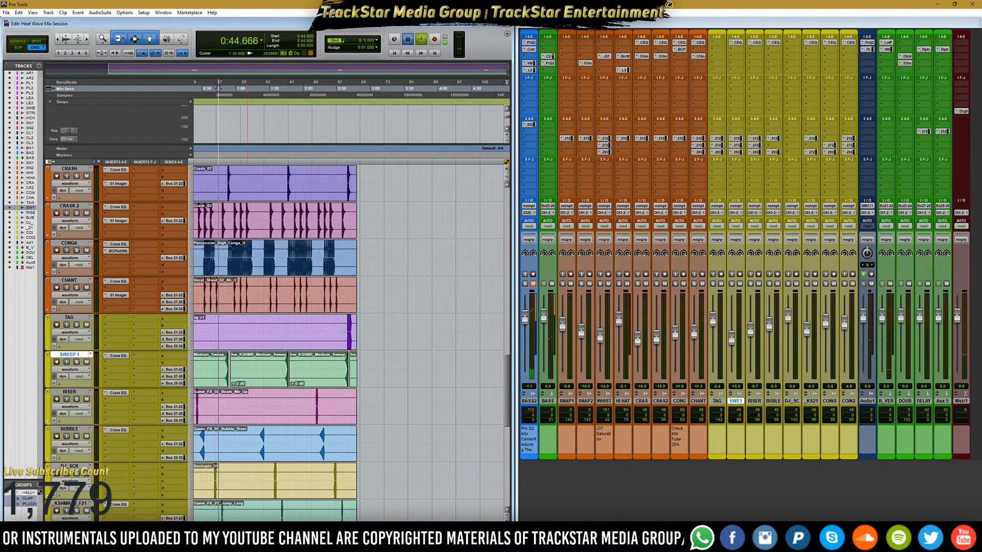
scroll(290, 454, "left", 1)
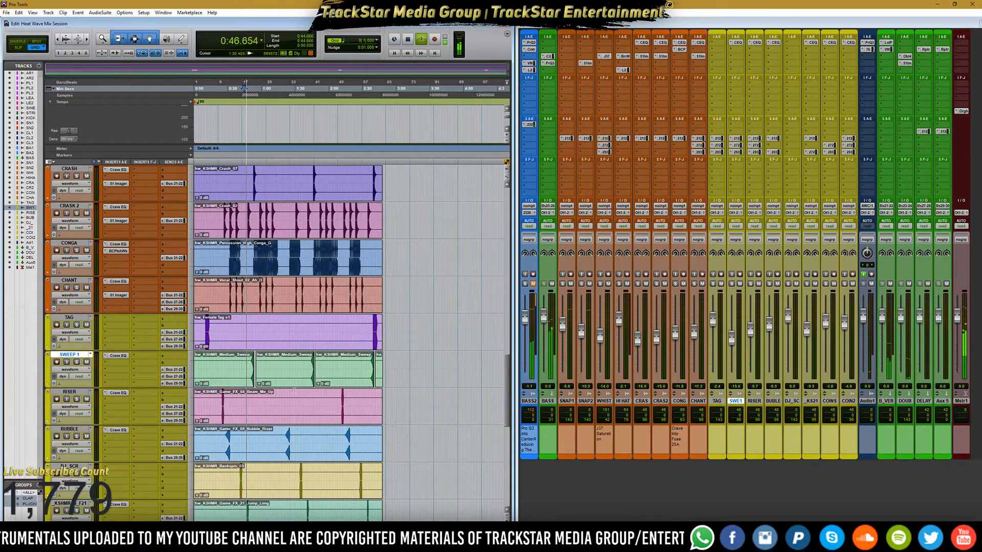
key("t")
key("t")
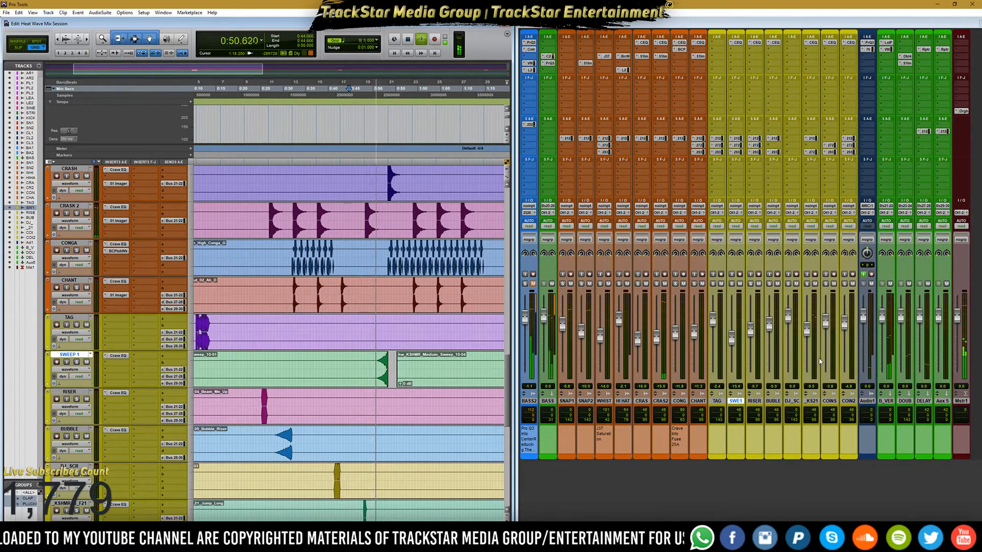
left_click(808, 333)
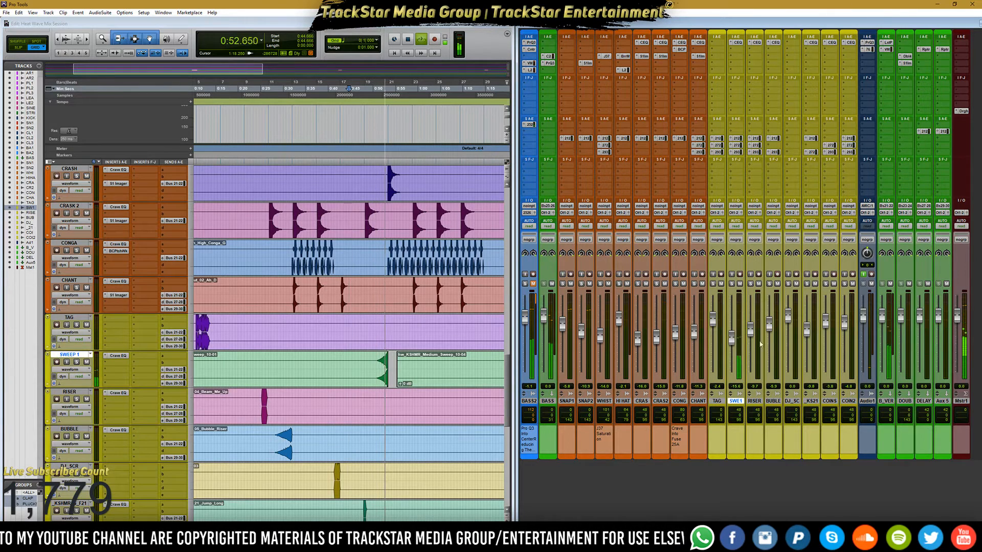
left_click_drag(734, 341, 736, 354)
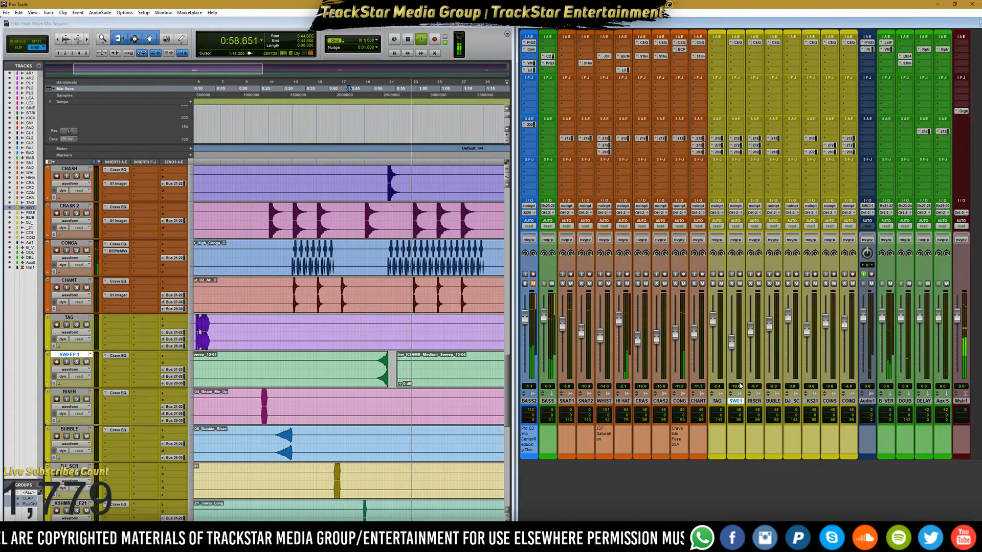
key("space")
key("space")
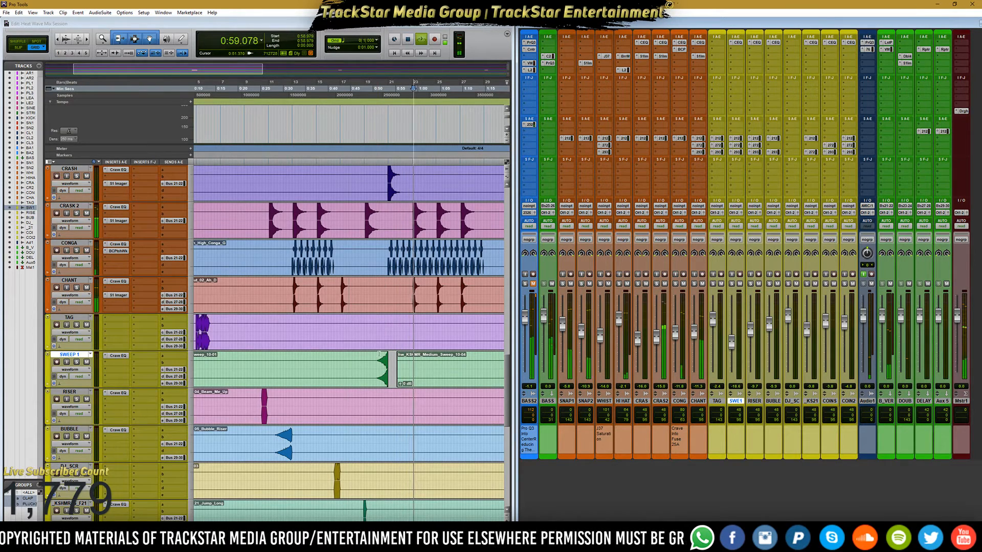
left_click(356, 160)
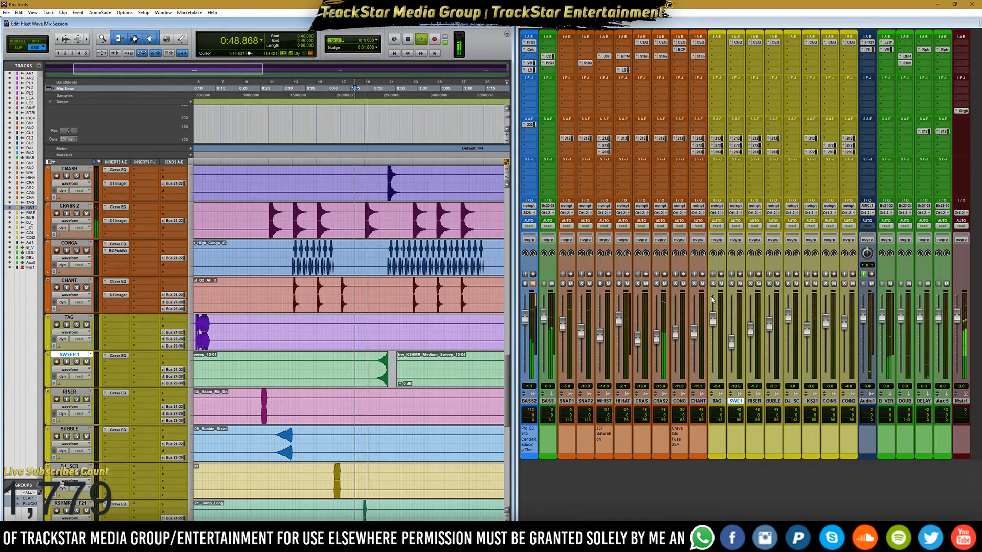
Step: Set the KSHMR_21 track's Bus 27-28 send to -16.3 dB and play back from 0:50.000
left_click(810, 340)
left_click_drag(810, 341, 810, 341)
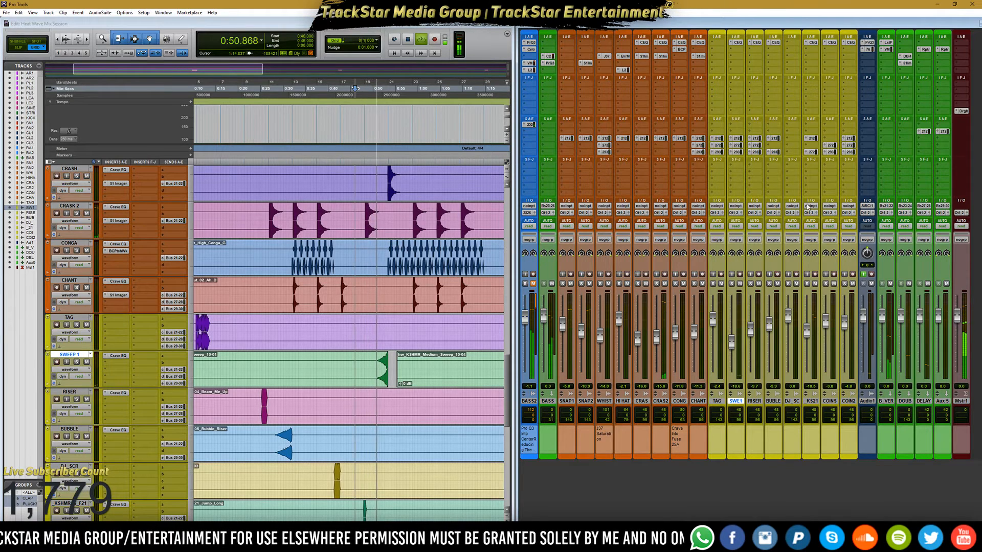
left_click(812, 152)
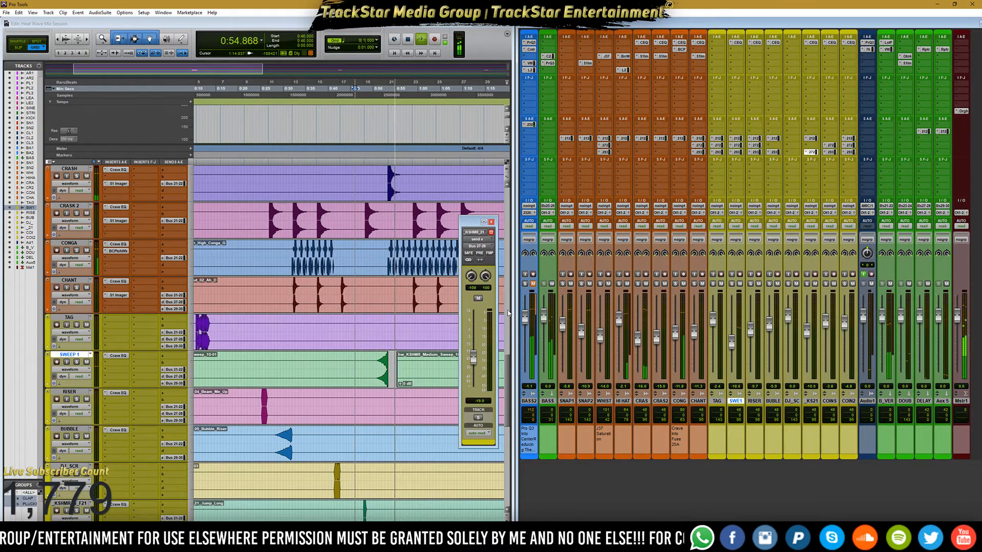
left_click_drag(473, 362, 473, 359)
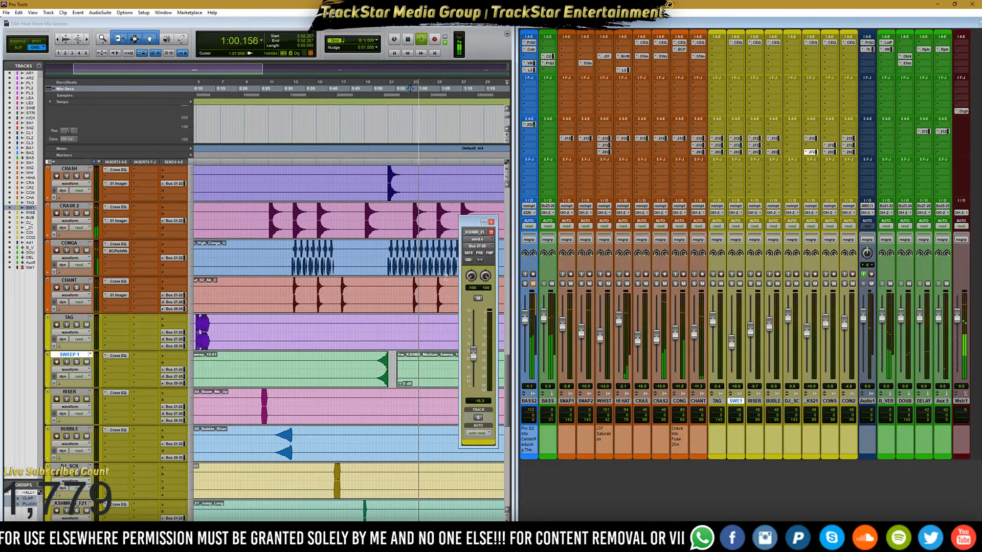
key("space")
left_click(385, 164)
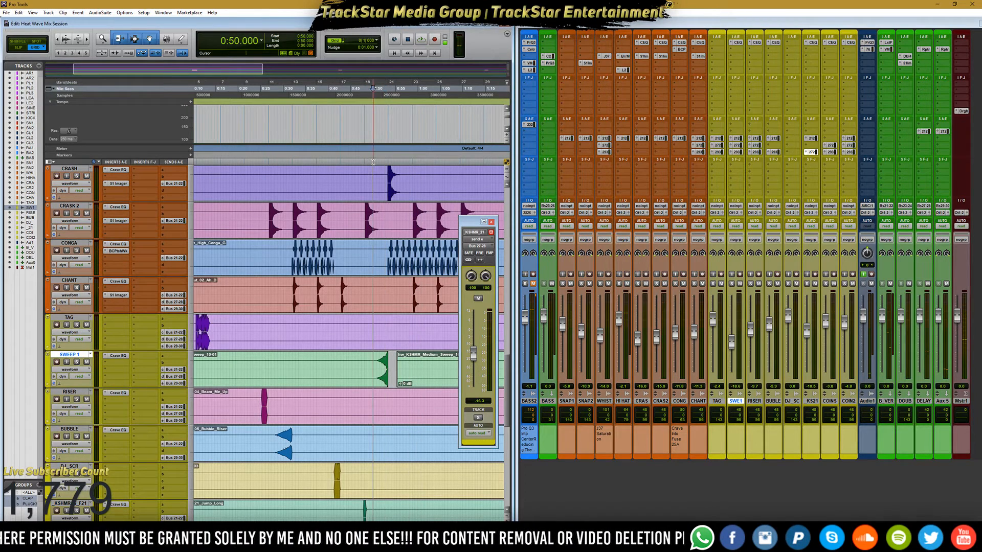
key("space")
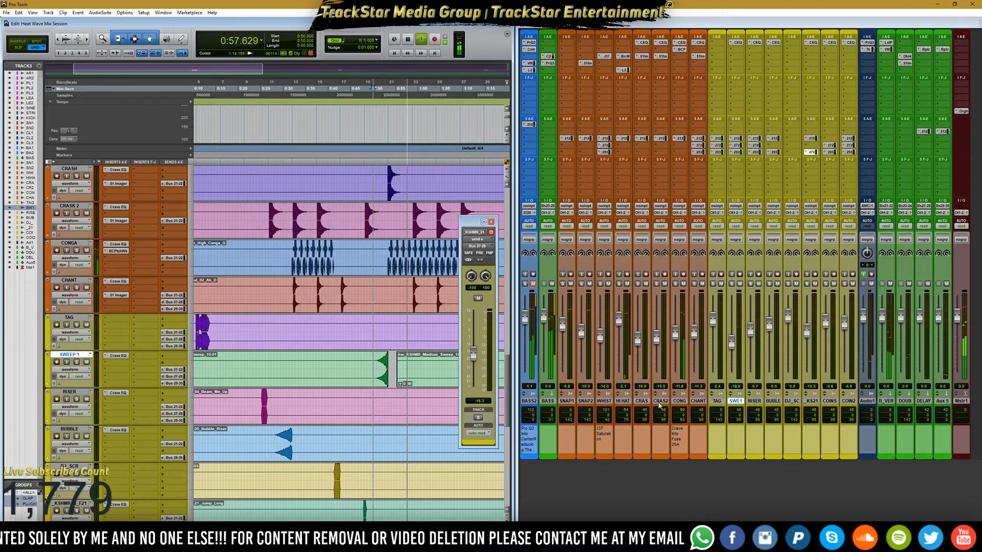
Step: Raise the CRASH track's volume fader slightly and audition the following section of the arrangement
left_click(642, 402)
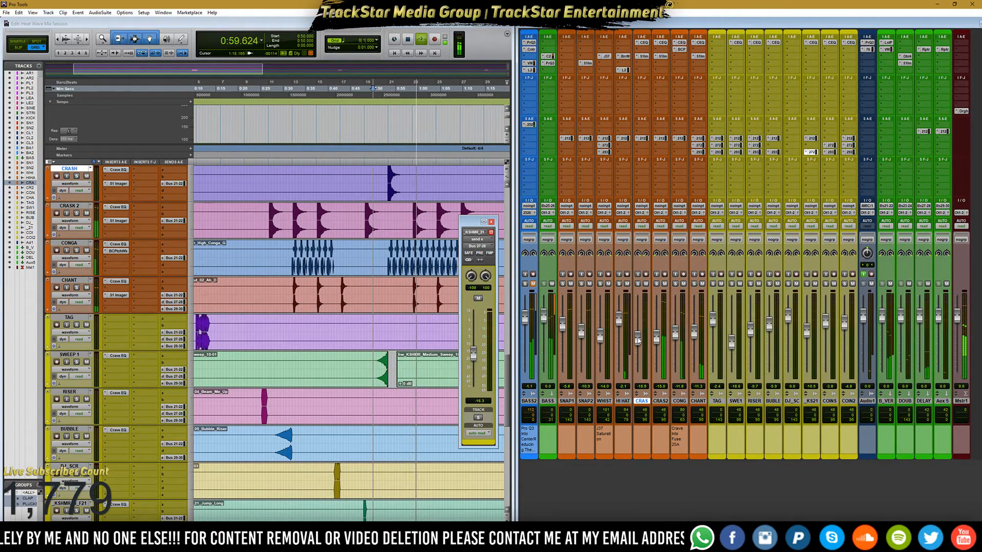
left_click_drag(638, 336, 638, 335)
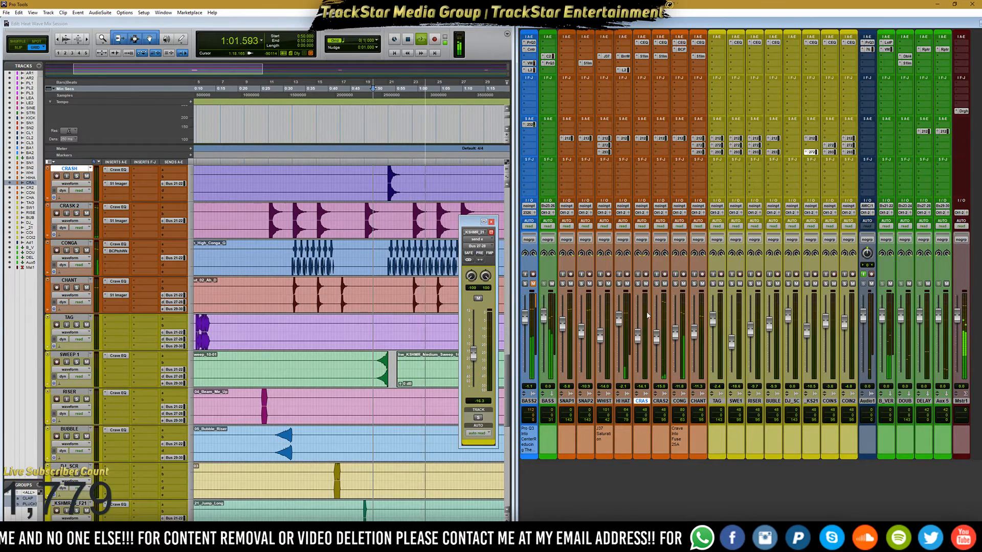
left_click_drag(287, 526, 358, 524)
key("r")
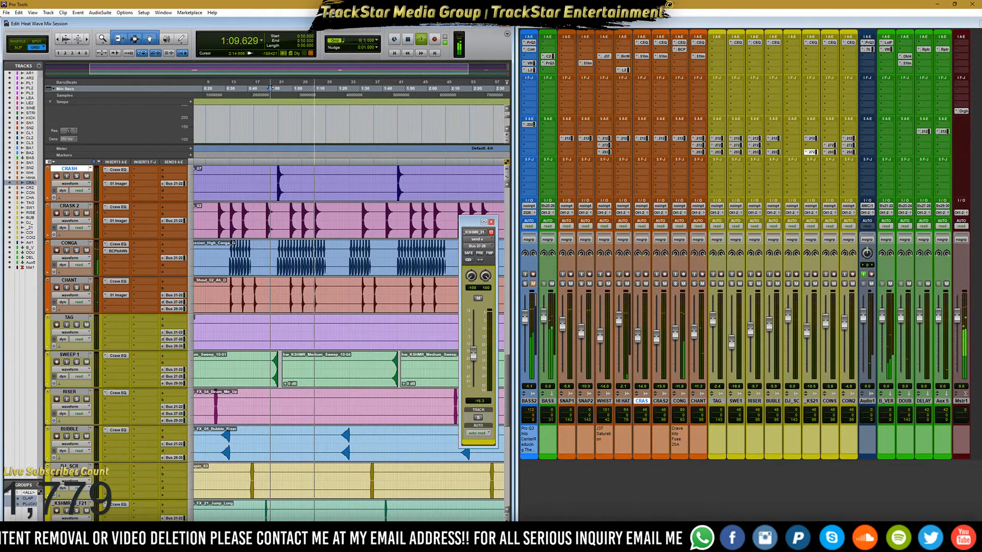
left_click_drag(358, 525, 369, 525)
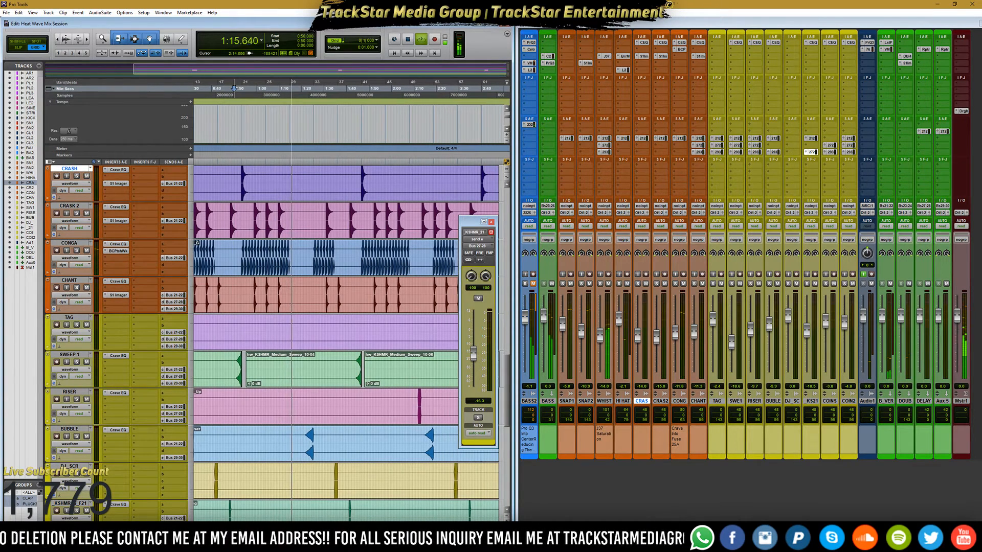
key("r")
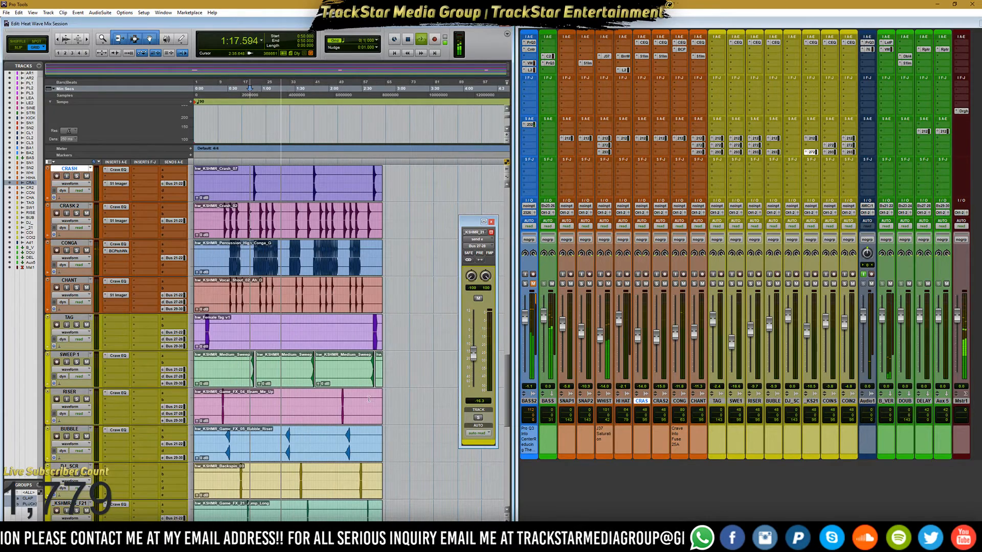
Step: Audition the arrangement from about 1:17 while checking the effects tracks from CHANT through COINS 2
key("t")
key("t")
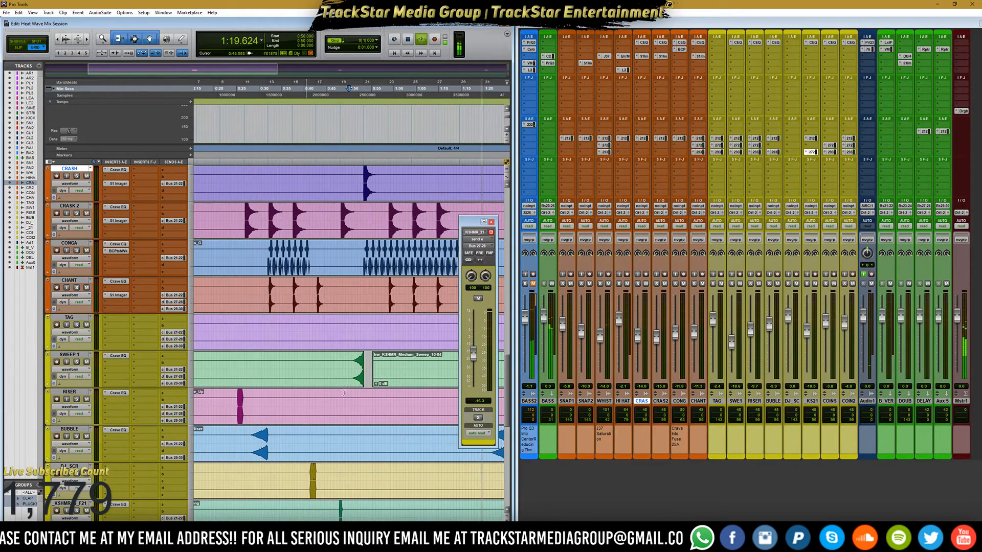
key("r")
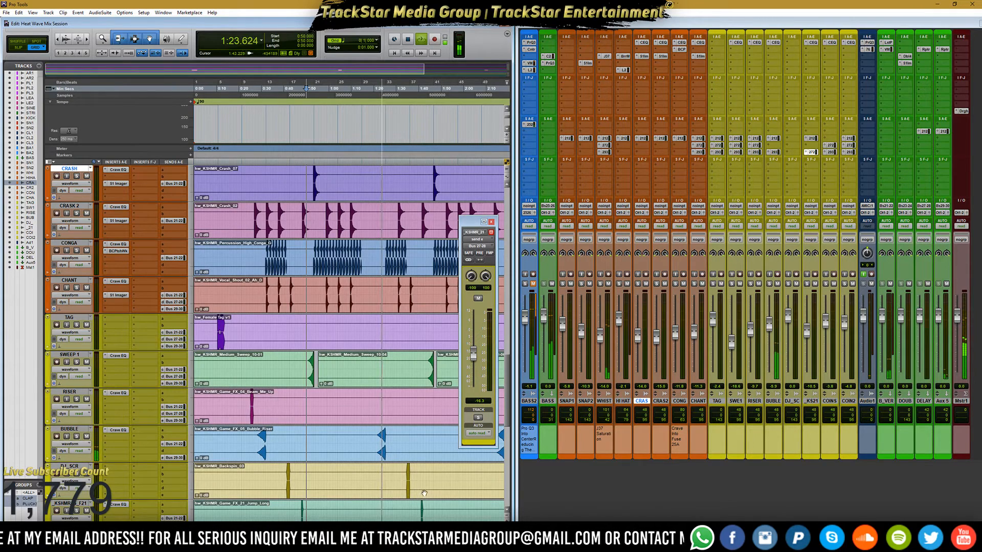
scroll(424, 493, "down", 1)
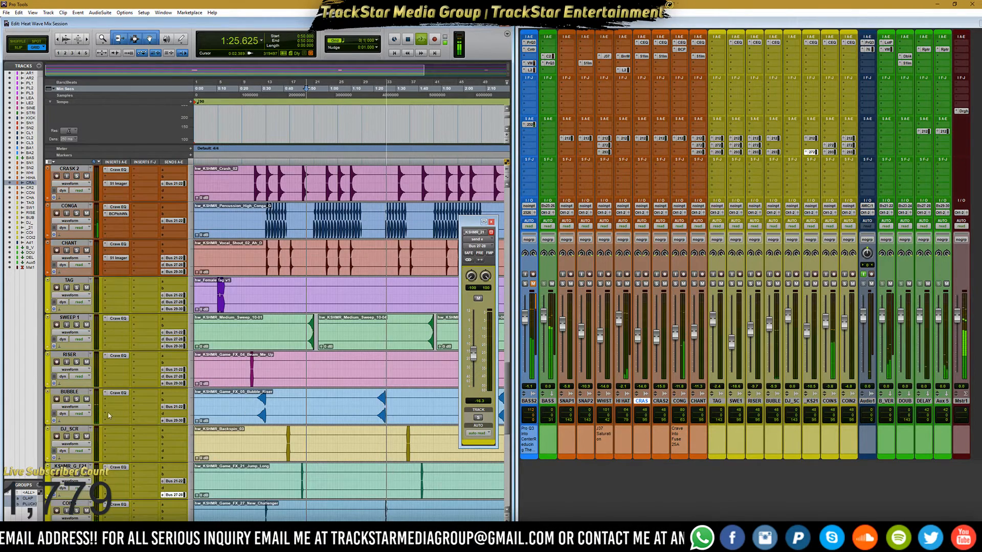
scroll(85, 489, "down", 3)
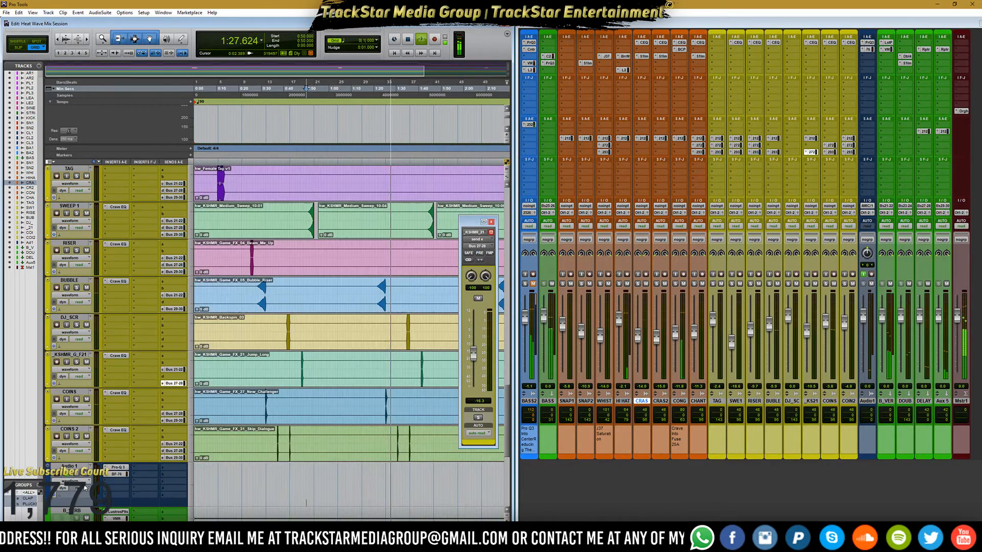
scroll(77, 473, "up", 1)
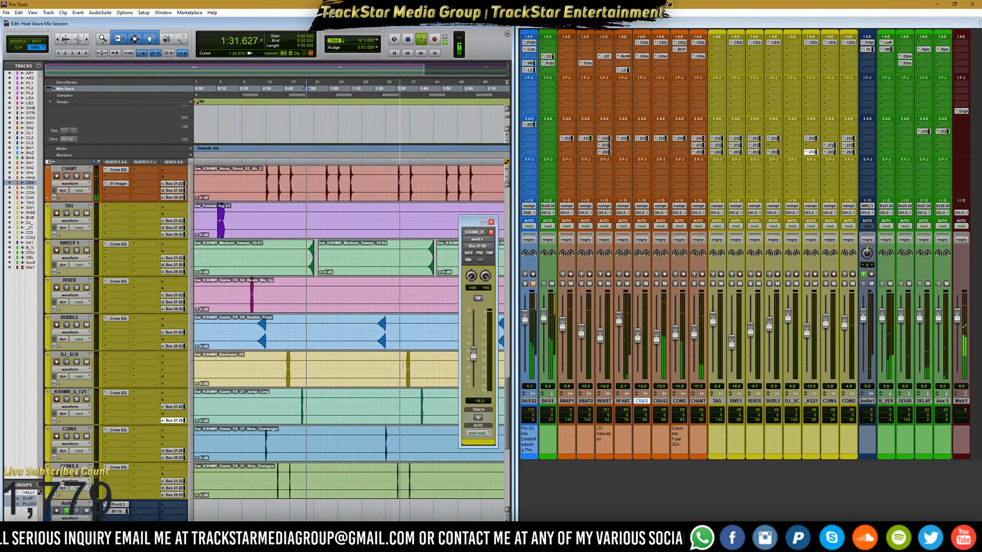
Step: Play the scratch clip near 1:35 on DJ_SCR, lower the track's volume fader and resume playback
key("t")
key("t")
key("t")
key("t")
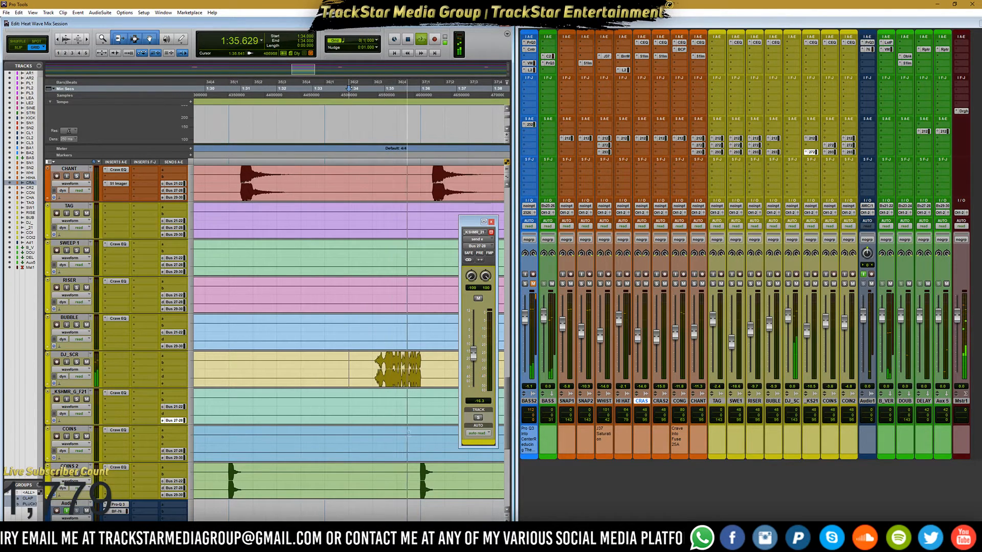
key("space")
left_click_drag(788, 317, 790, 337)
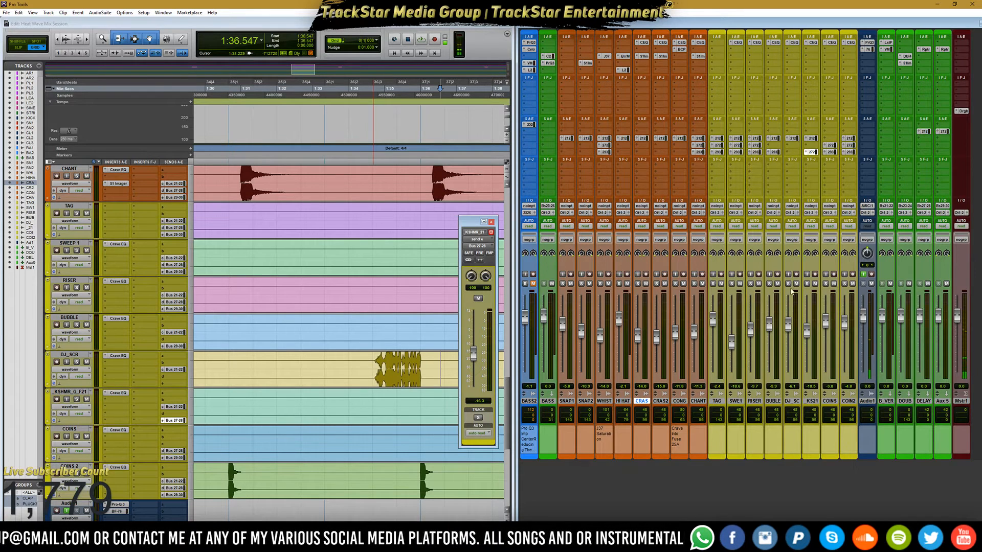
key("space")
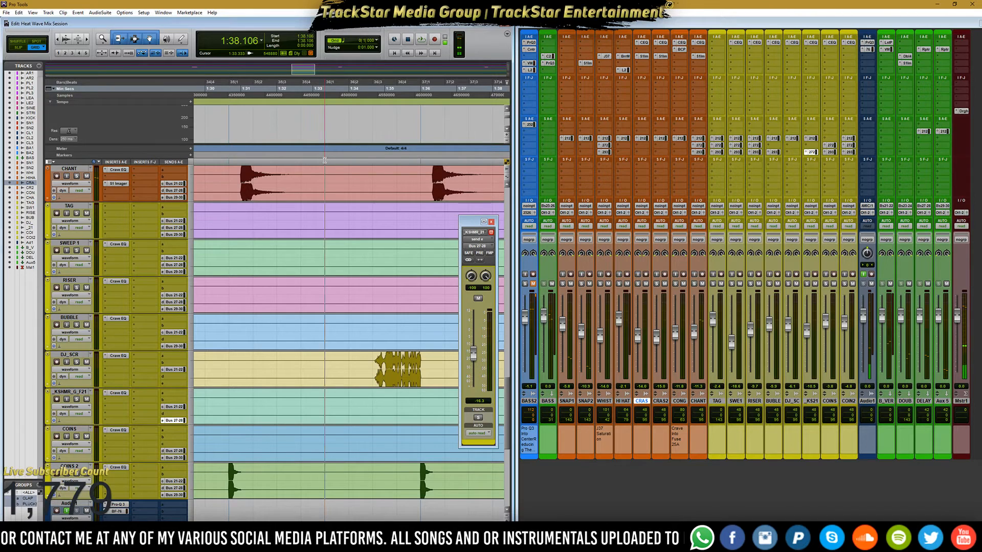
Step: Select the range from 1:33.333 to 1:36.000, play it and fine-tune DJ_SCR's volume fader
left_click_drag(324, 160, 416, 164)
key("space")
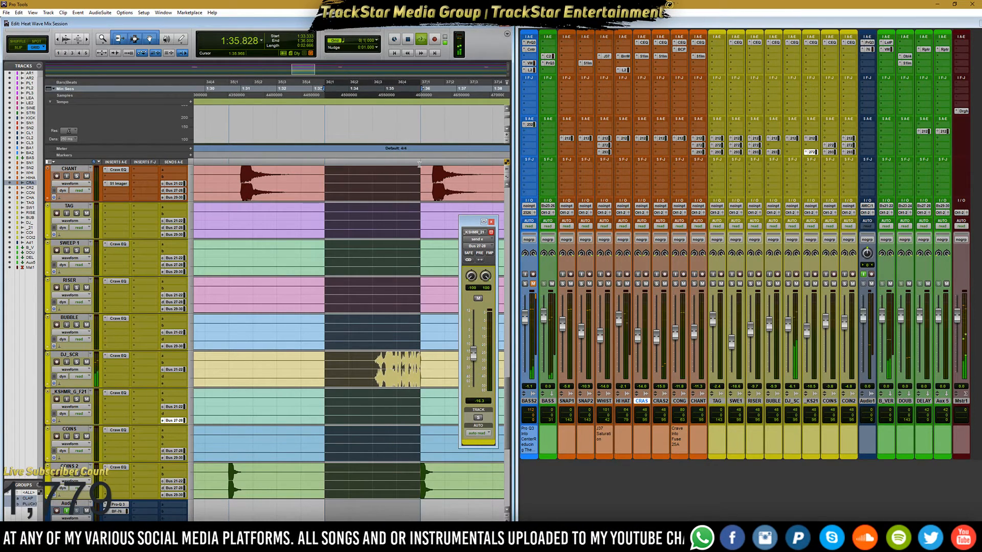
left_click_drag(788, 324, 788, 327)
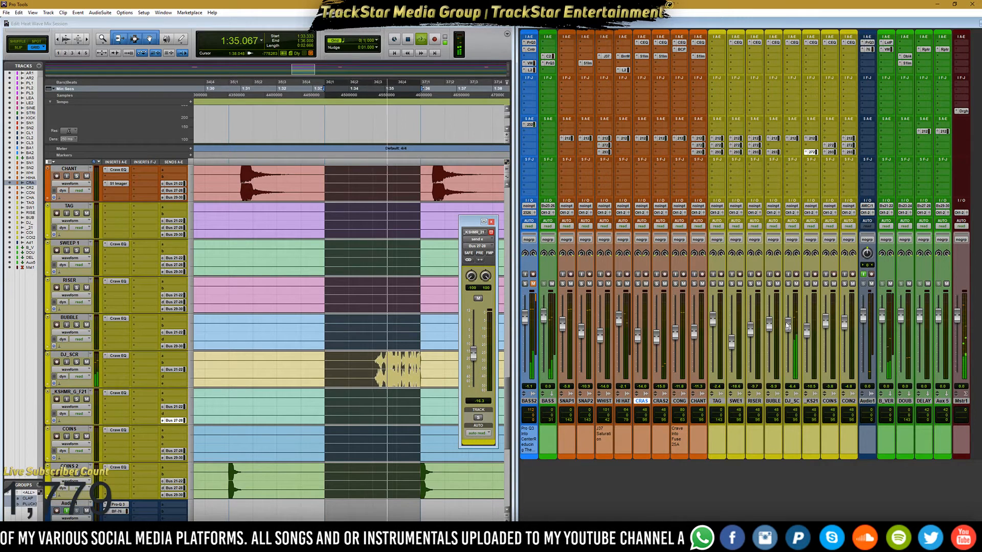
Step: Set DJ_SCR's Bus 21-22 send to -24.5 dB and replay the scratch from 1:33.333
left_click(794, 138)
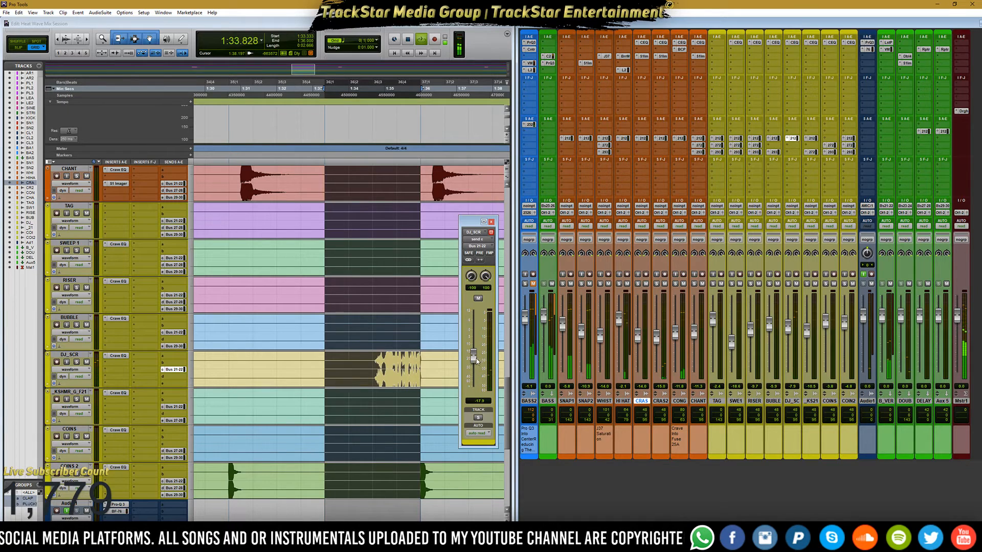
left_click_drag(475, 387, 510, 394)
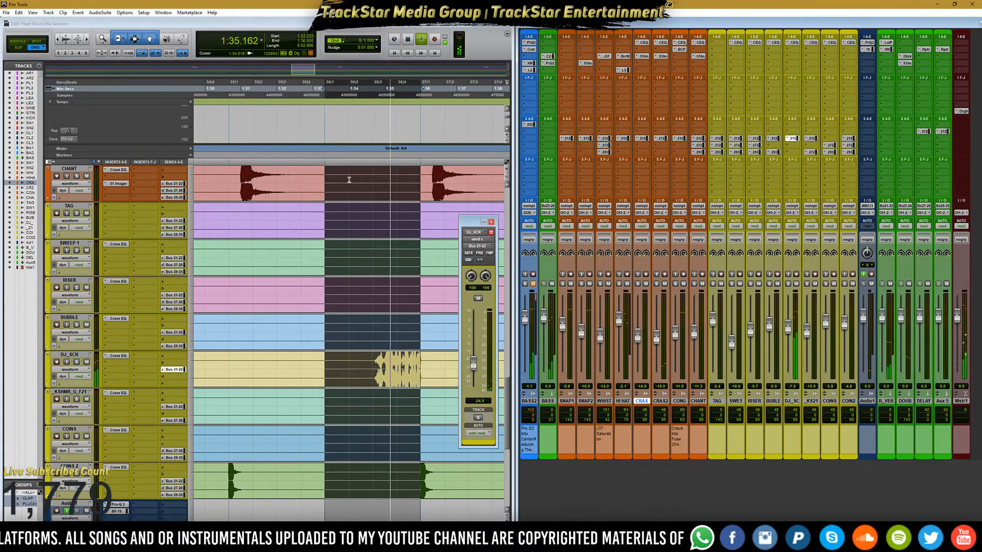
left_click(321, 163)
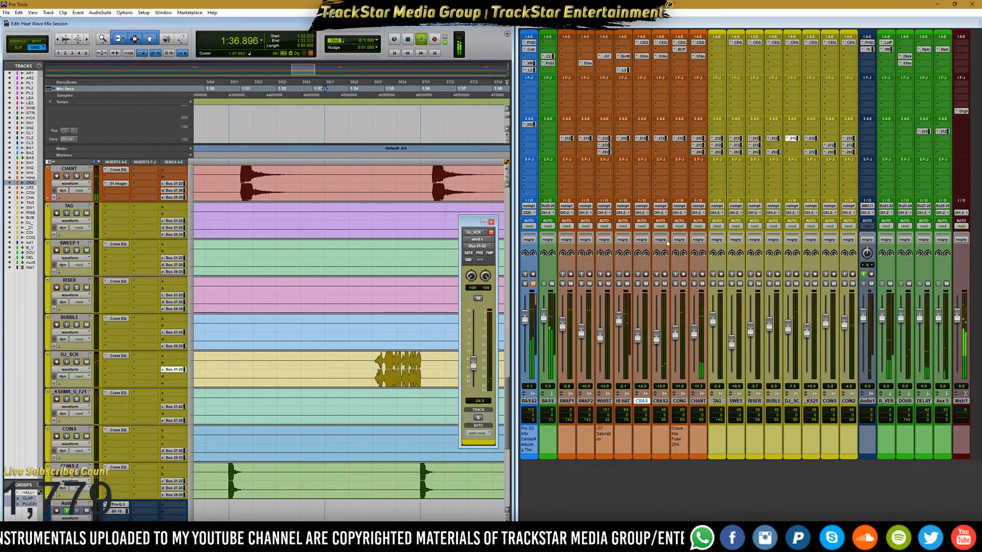
key("space")
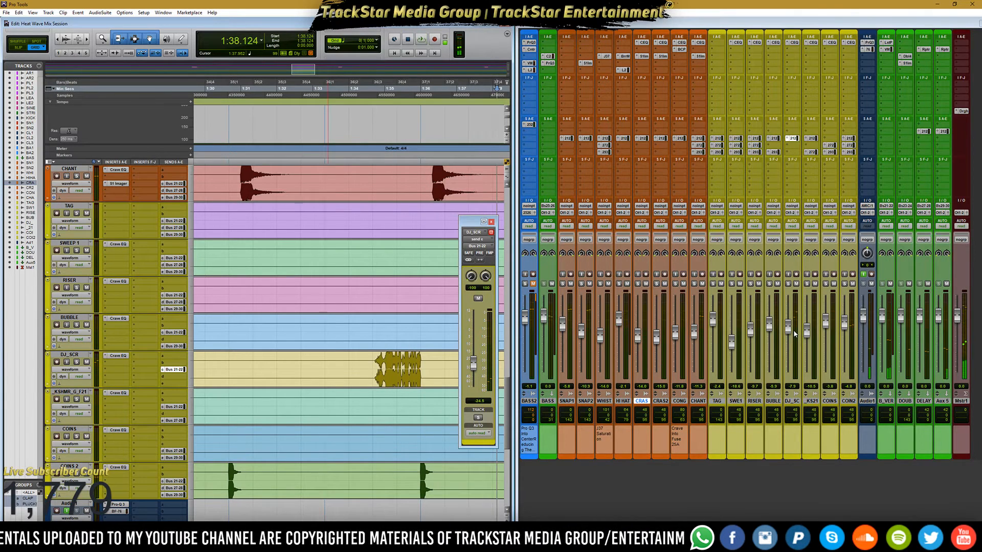
left_click(794, 333)
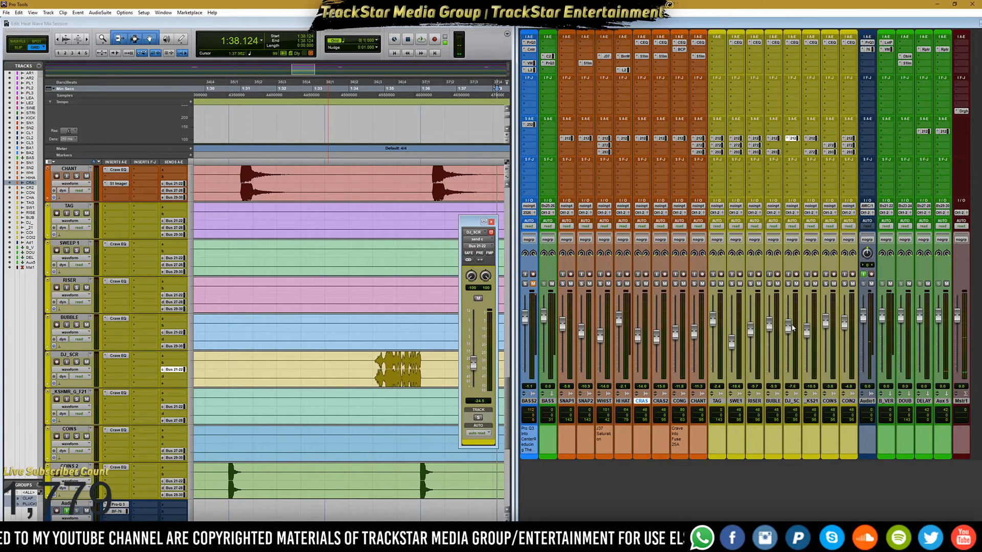
Step: Group the tracks from TAG through COINS 2 as a Mix/Edit group named FX
left_click(715, 401)
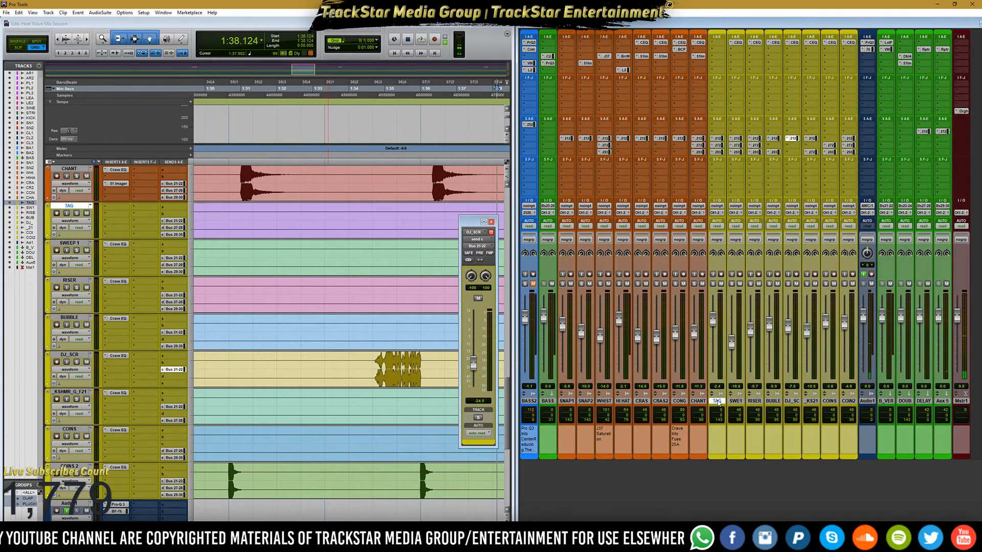
left_click(851, 401, "shift")
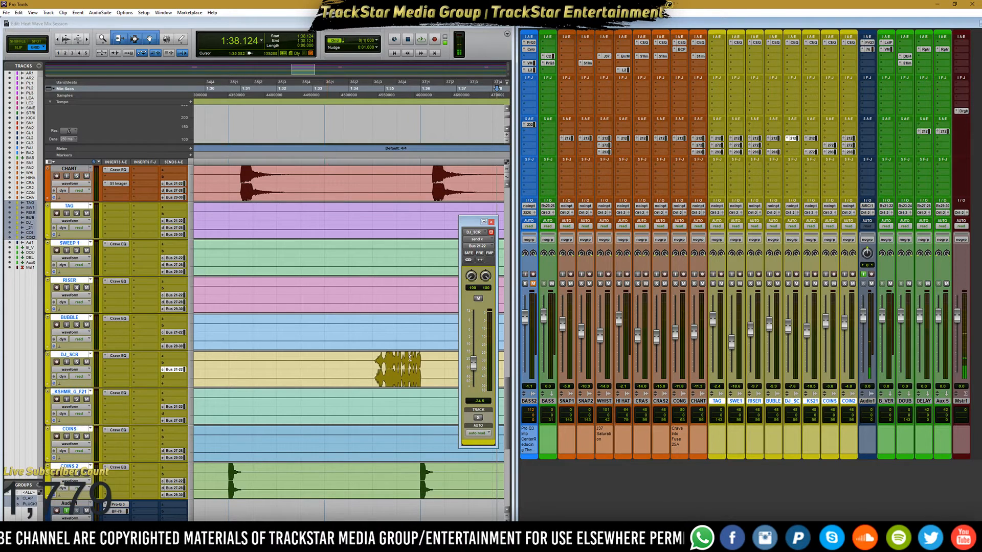
left_click(39, 485)
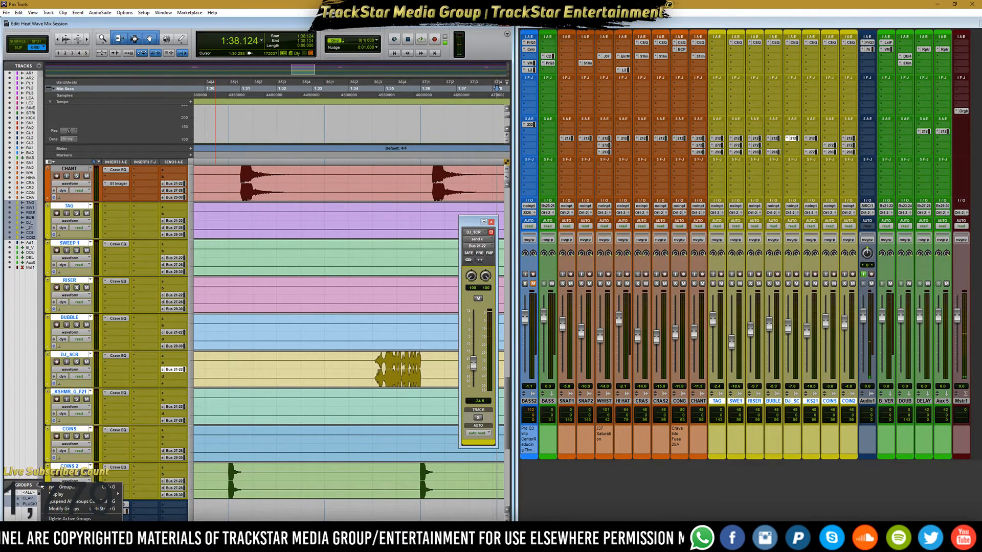
left_click(72, 488)
type("FX")
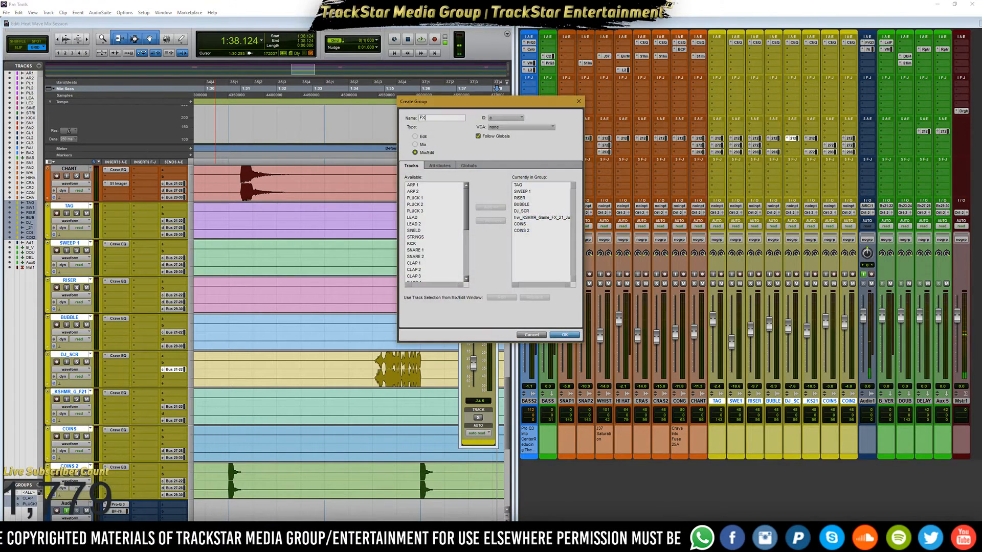
key("Return")
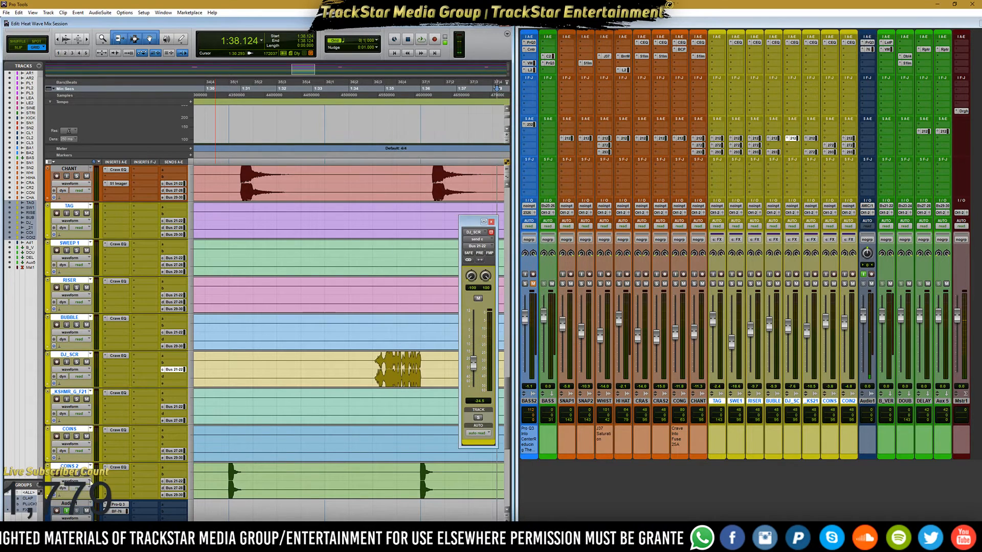
Step: Reduce the height of all tracks and fit the whole arrangement in the timeline, from ARP 1 downward
scroll(365, 443, "down", 2)
scroll(358, 443, "down", 4)
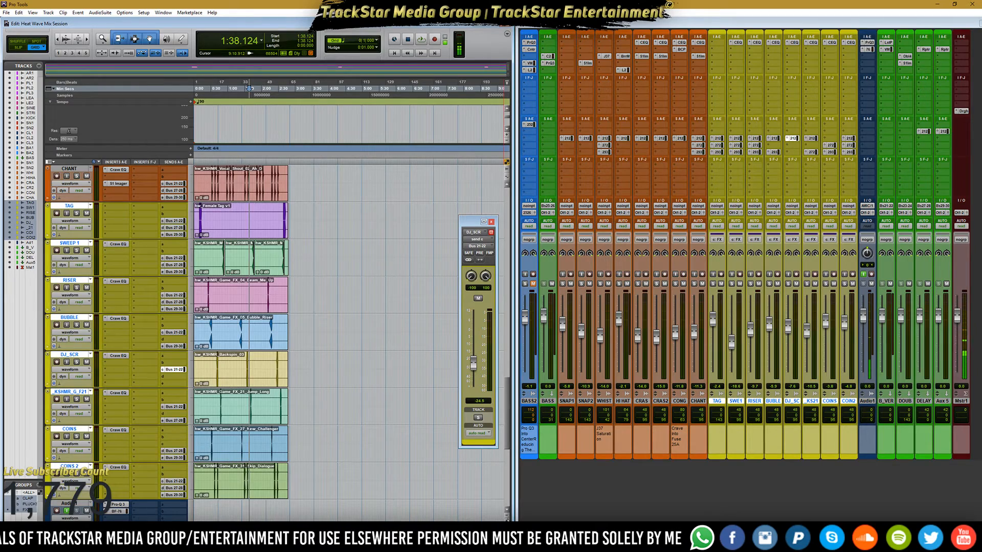
left_click(506, 518)
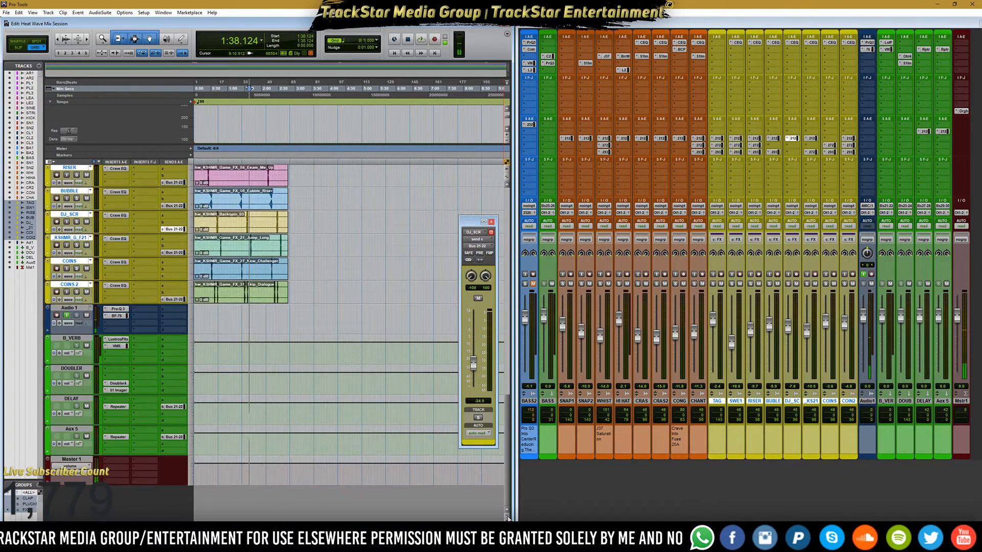
left_click(507, 517)
left_click(506, 517)
scroll(325, 457, "up", 5)
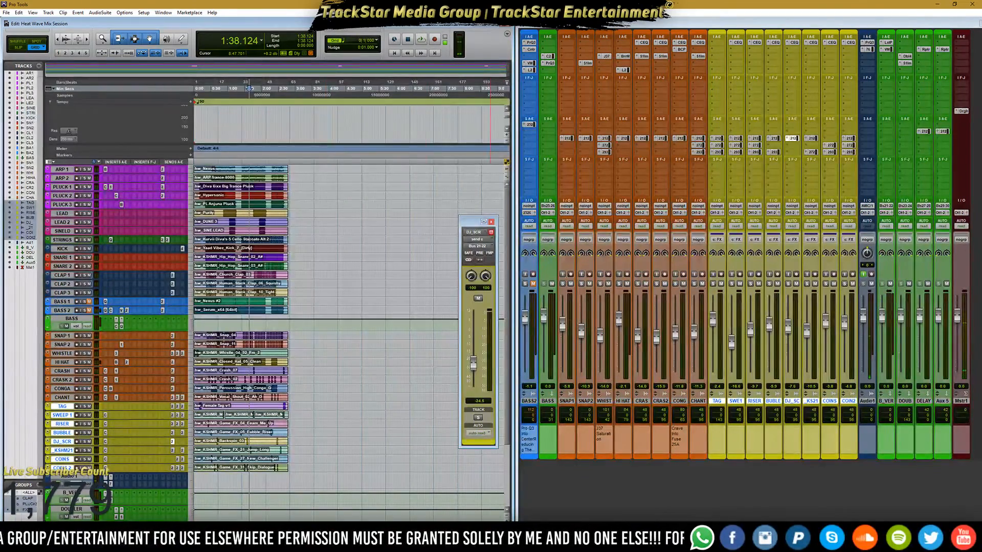
left_click(490, 525)
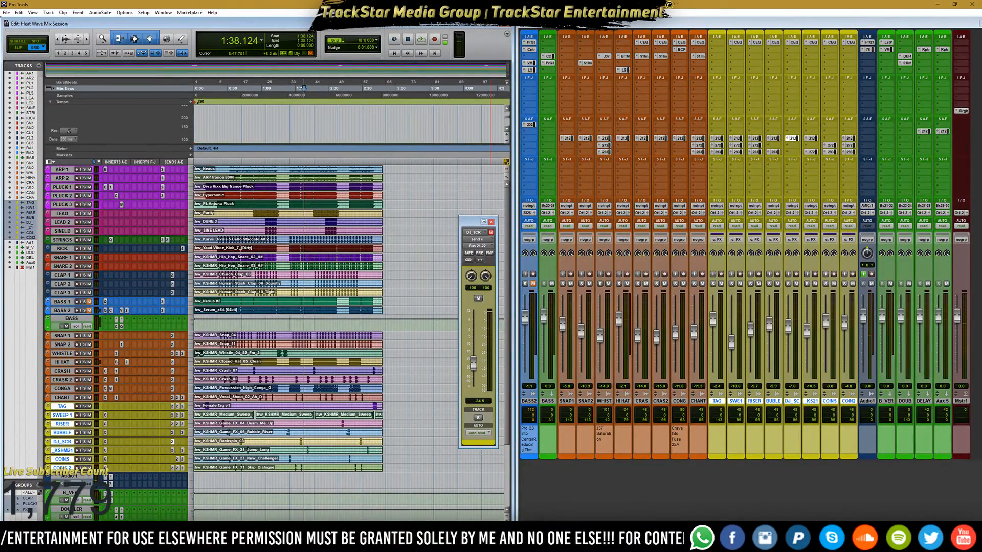
left_click(507, 517)
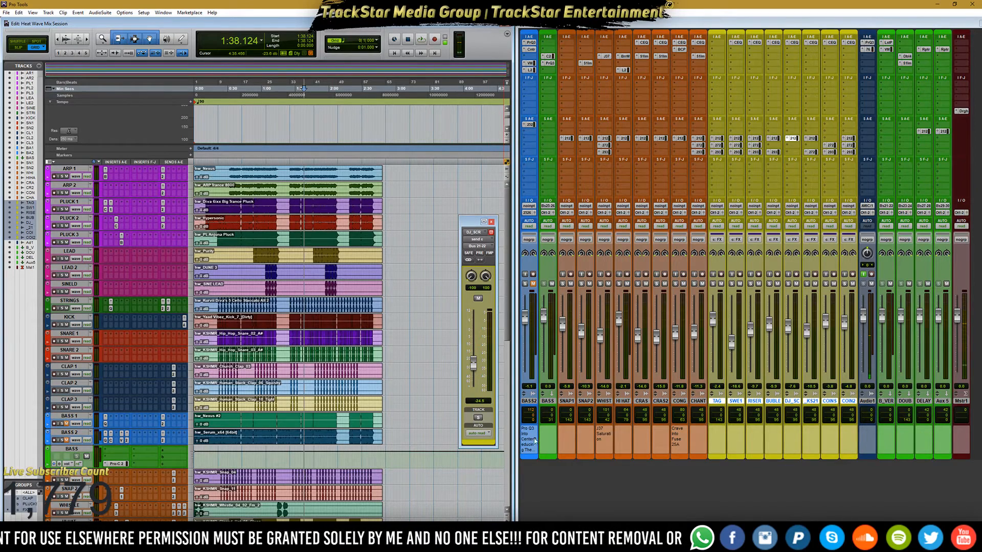
Step: Play the section from 0:52.666 to 1:14.000, raise the LEAD track's volume fader and resume playback
left_click_drag(818, 526, 634, 526)
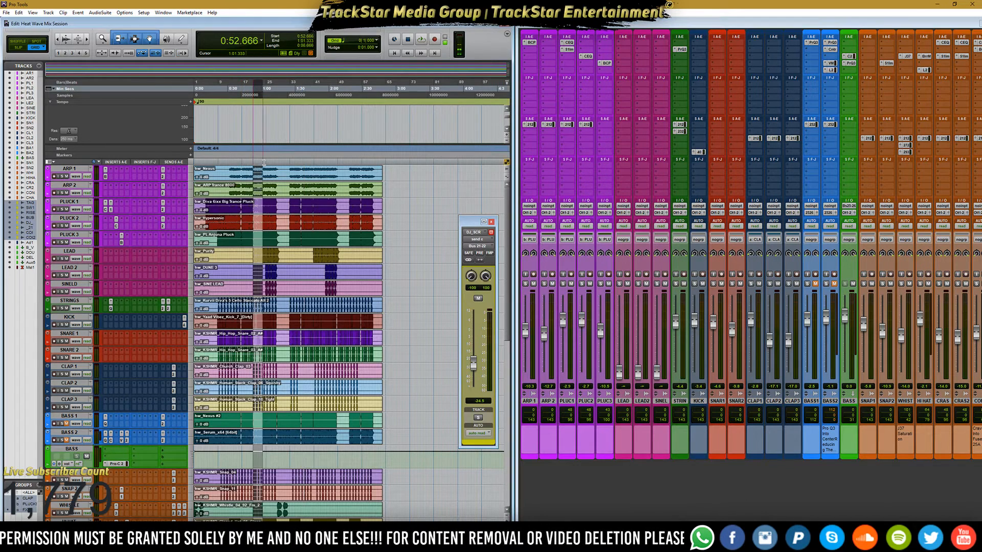
left_click_drag(254, 161, 276, 164)
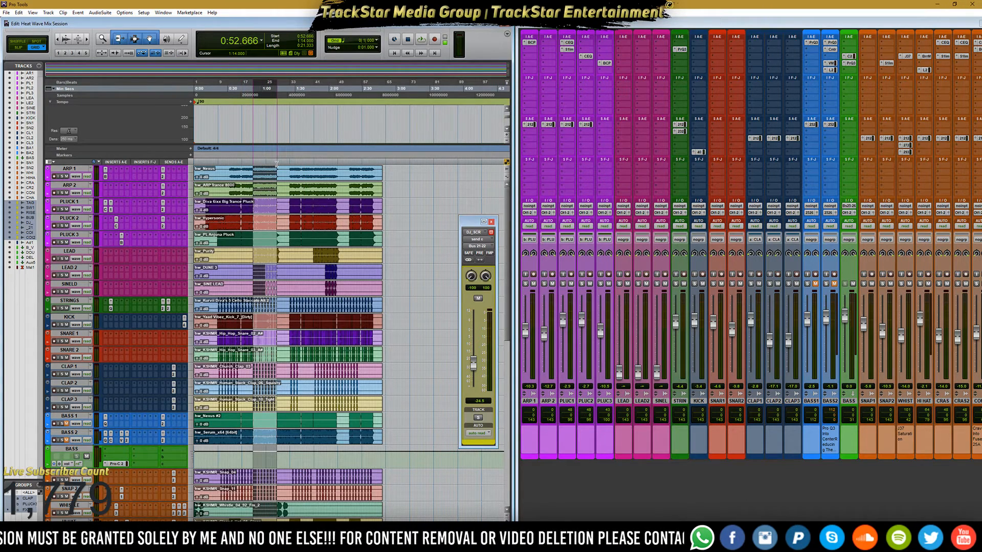
key("space")
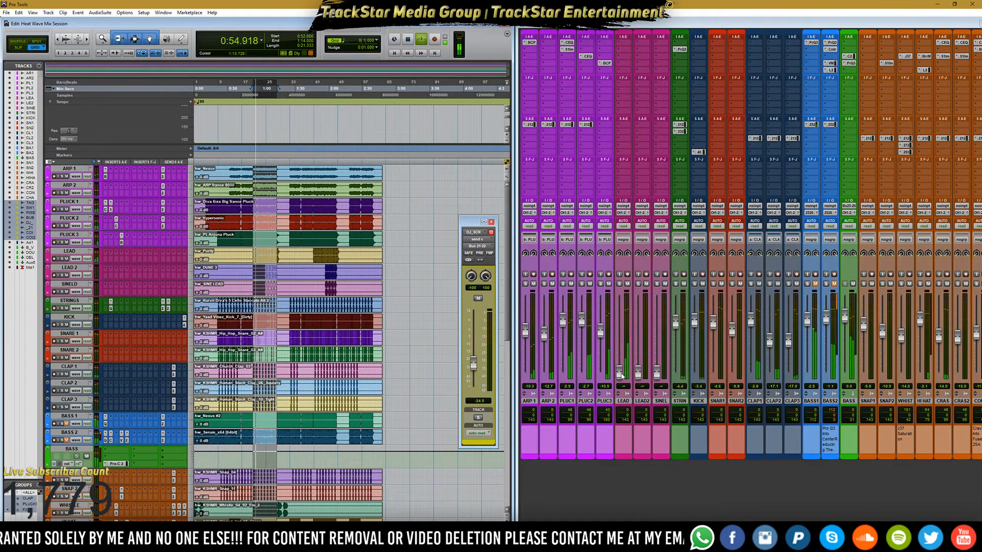
key("space")
left_click_drag(622, 376, 628, 325)
key("space")
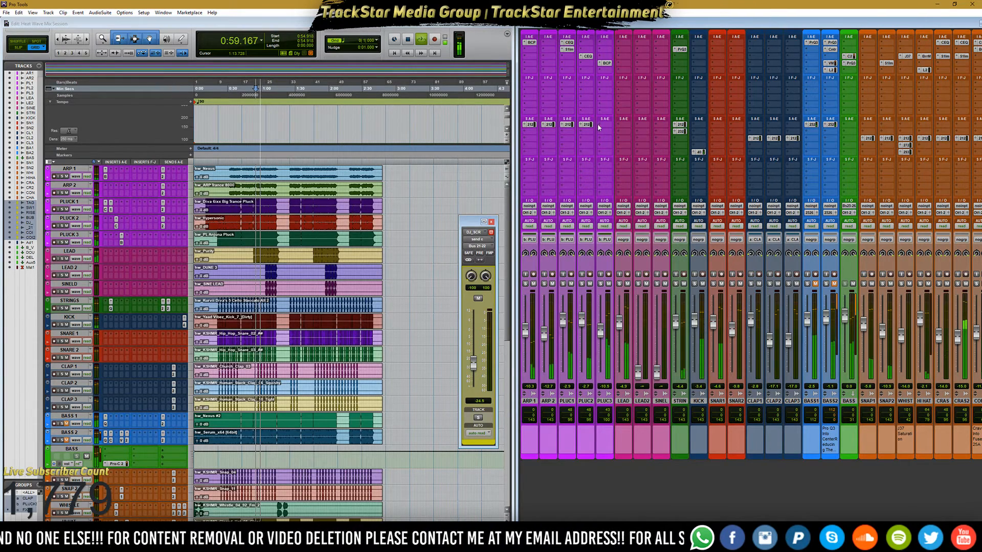
Step: Copy a Bus 21-22 send and a Crave EQ insert to LEAD, and set its high shelf to 6.98 dB at 3431 Hz
left_click_drag(628, 138, 629, 138)
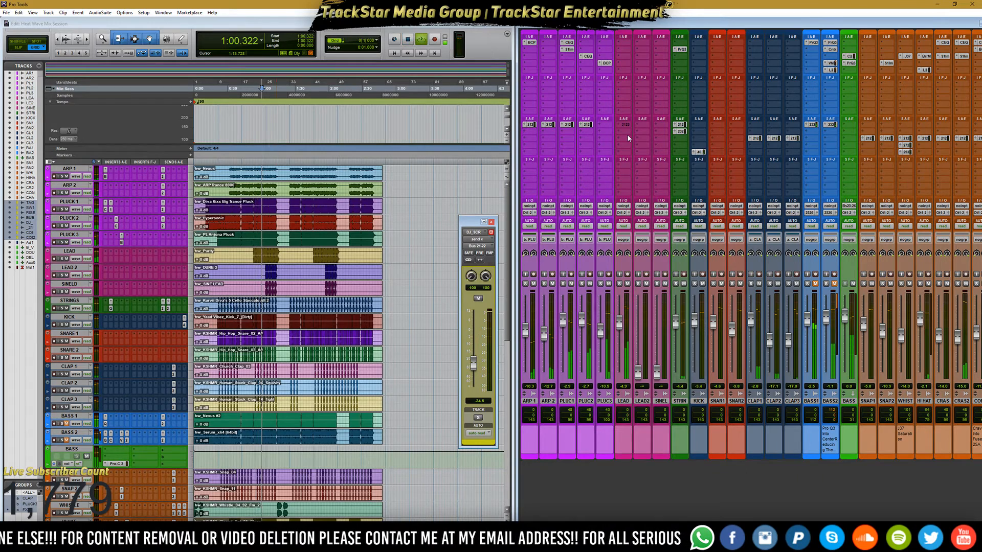
key("space")
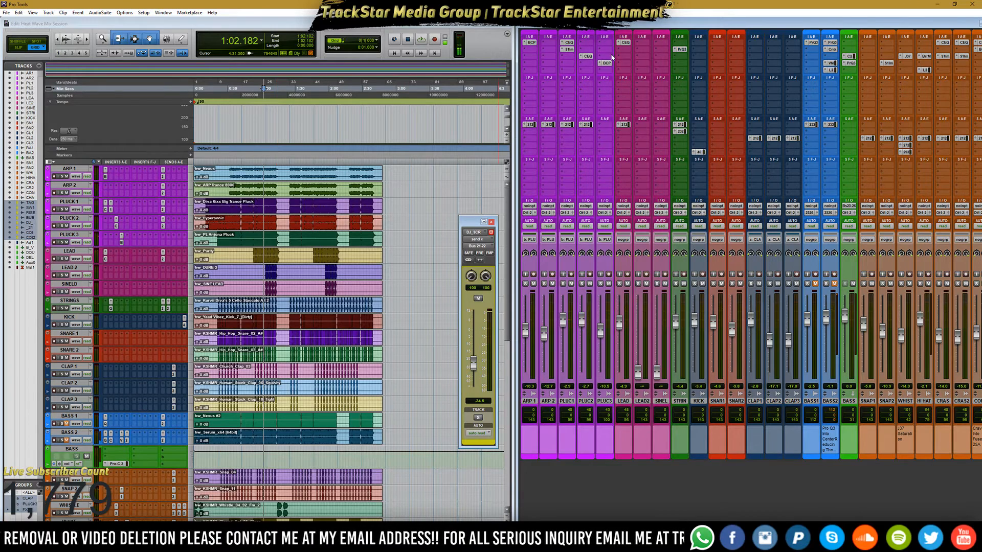
left_click(625, 42)
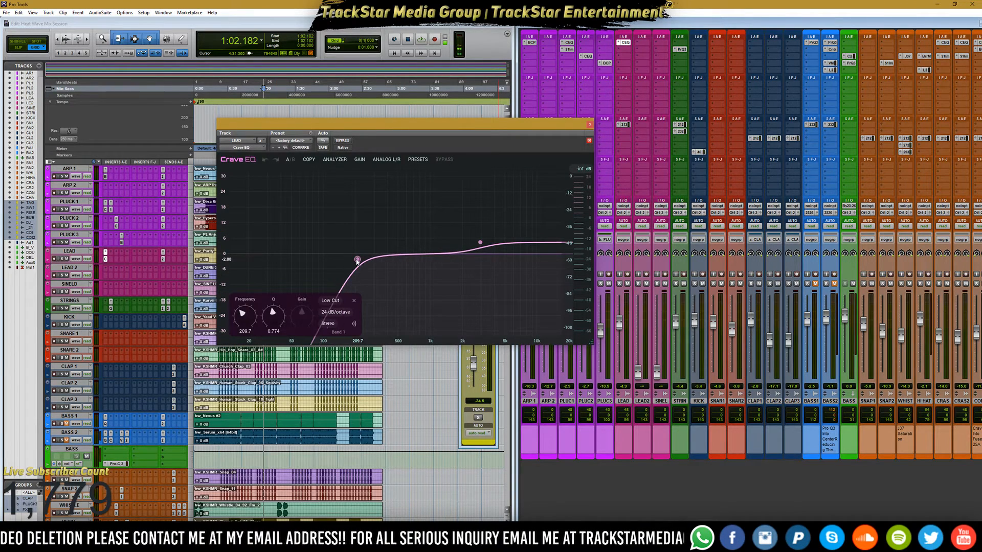
left_click_drag(486, 242, 488, 240)
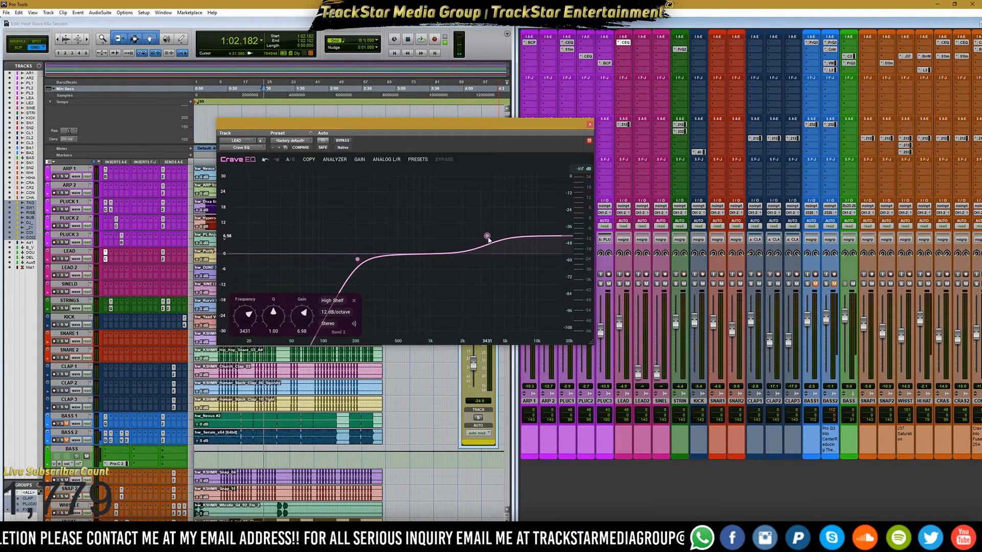
left_click(590, 124)
Step: Replay the lead section from 1:02.182 and lower LEAD's volume fader slightly
key("space")
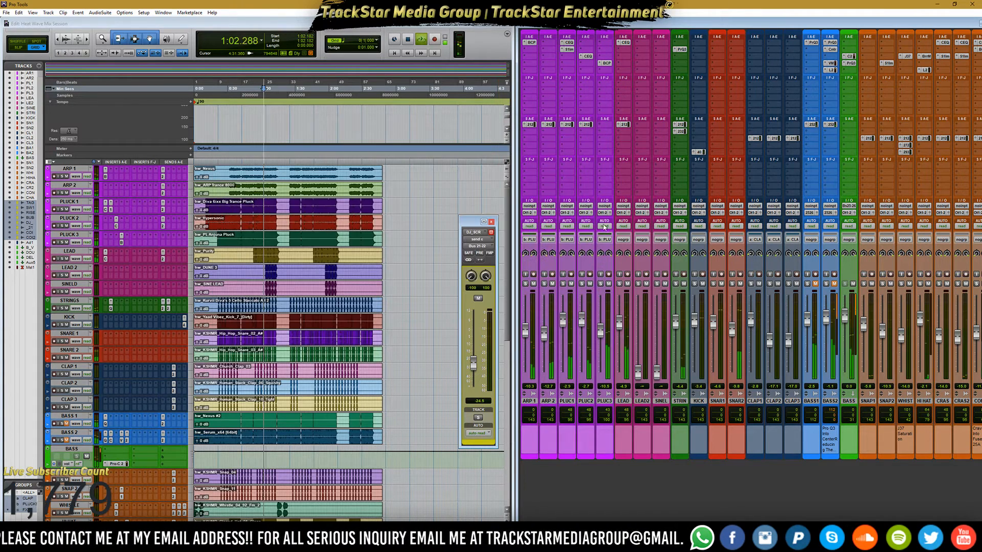
left_click_drag(621, 325, 622, 331)
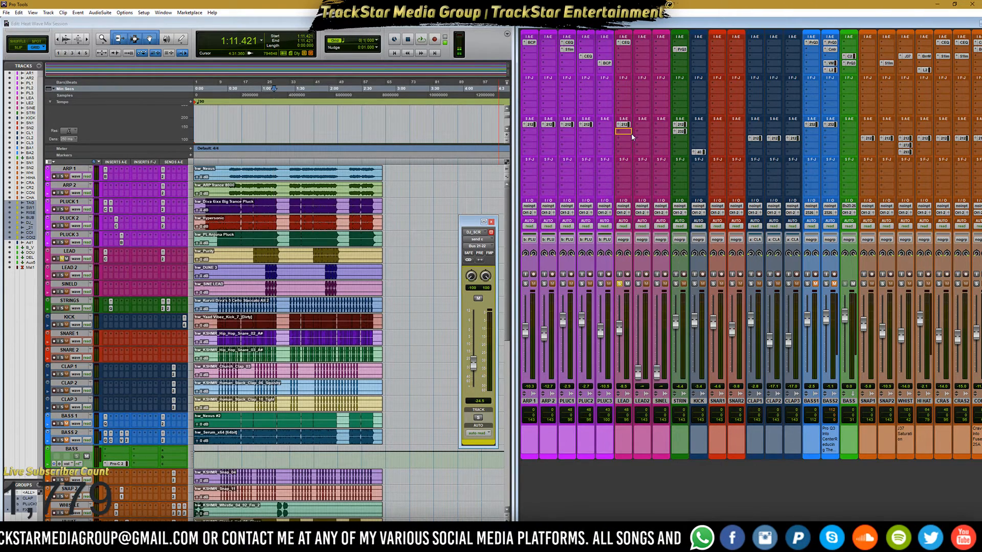
Step: Copy a Bus 27-28 send to LEAD and set its level to -21.0 dB during playback
left_click_drag(631, 134, 631, 134)
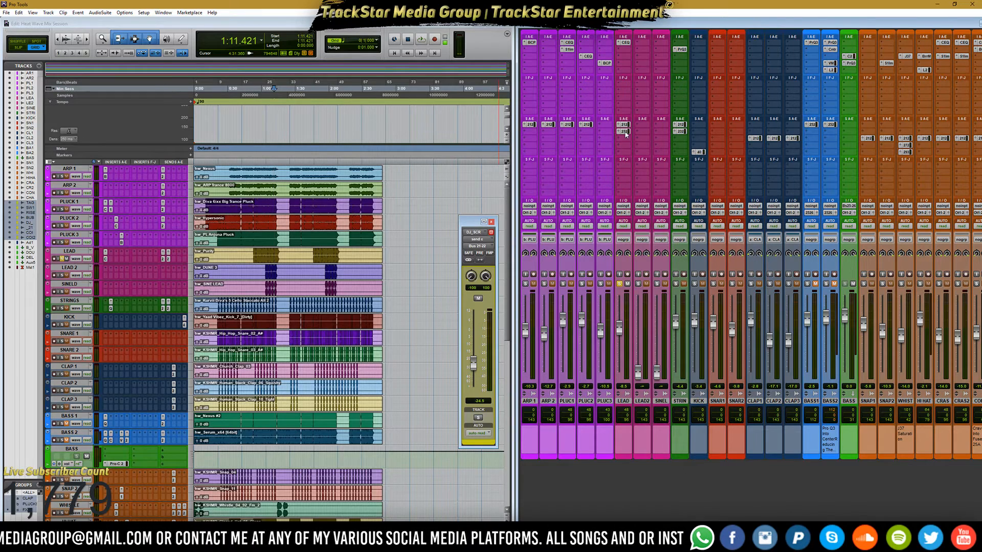
left_click(624, 131)
key("space")
left_click_drag(474, 366, 477, 365)
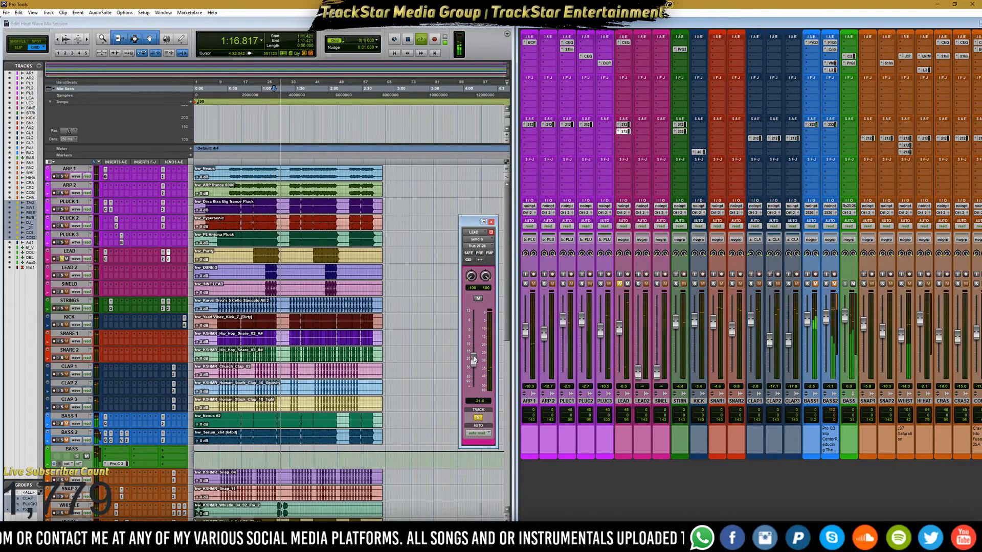
left_click(491, 222)
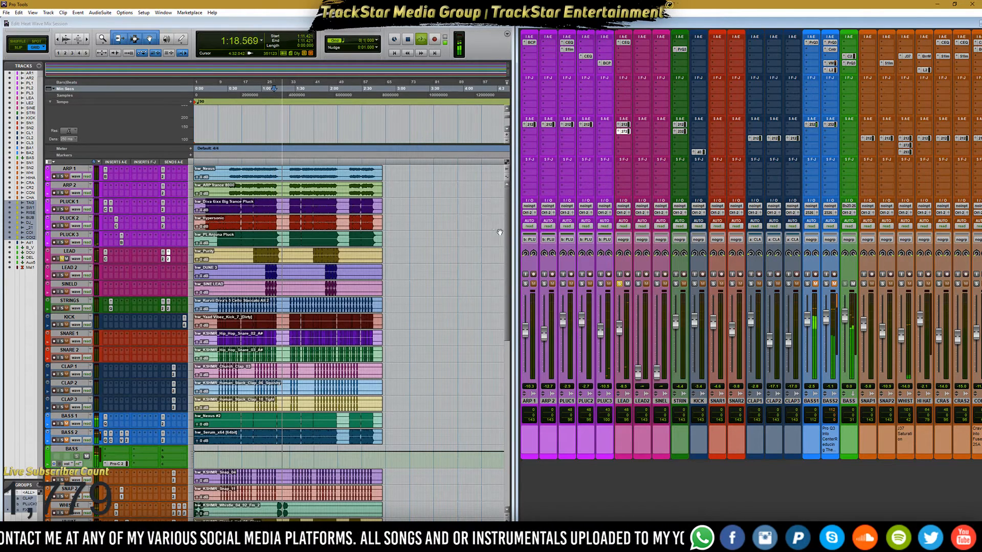
key("space")
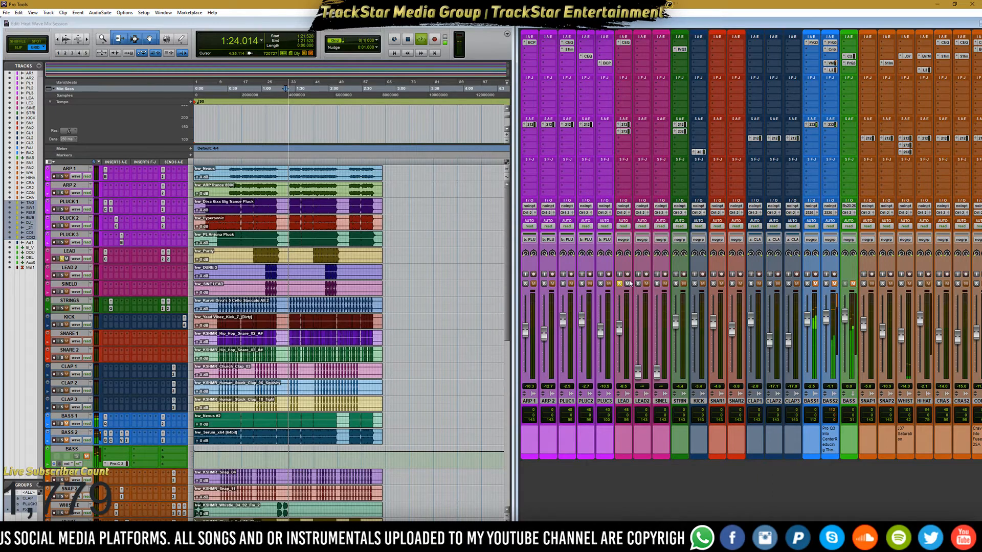
key("space")
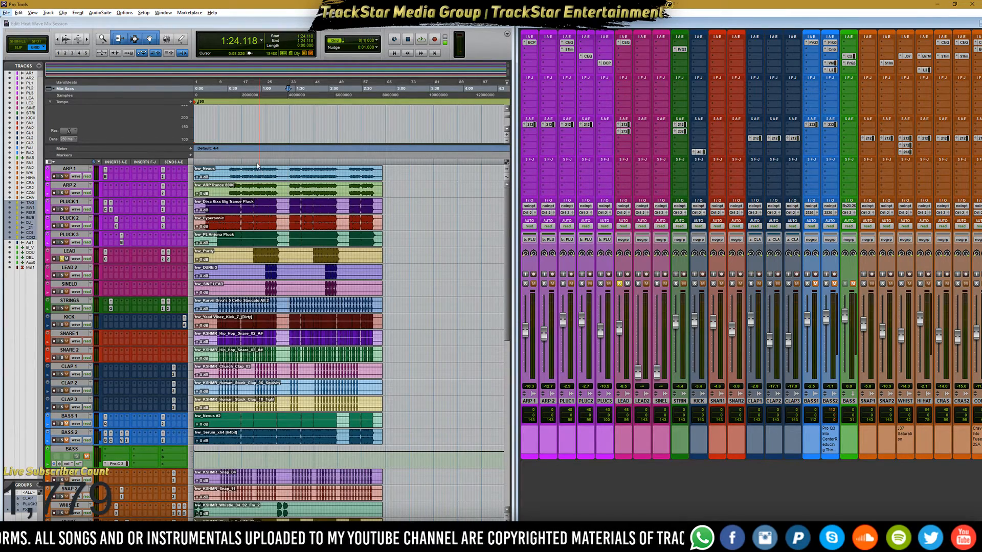
Step: Select the section from 0:53.333 to 1:14.666 and play it with LEAD 2 soloed alongside LEAD, raising LEAD 2's volume fader
left_click(254, 201)
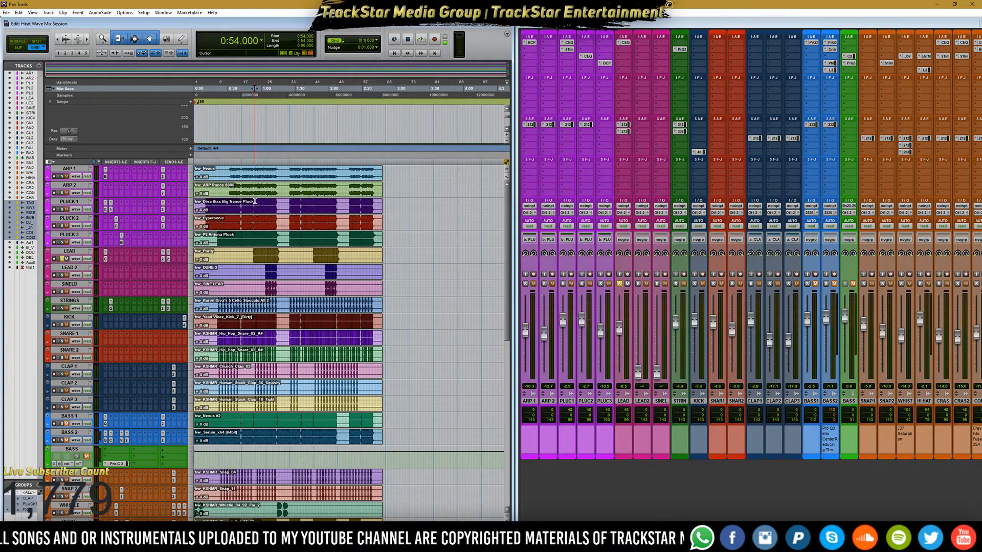
scroll(255, 202, "up", 3)
scroll(329, 209, "down", 2)
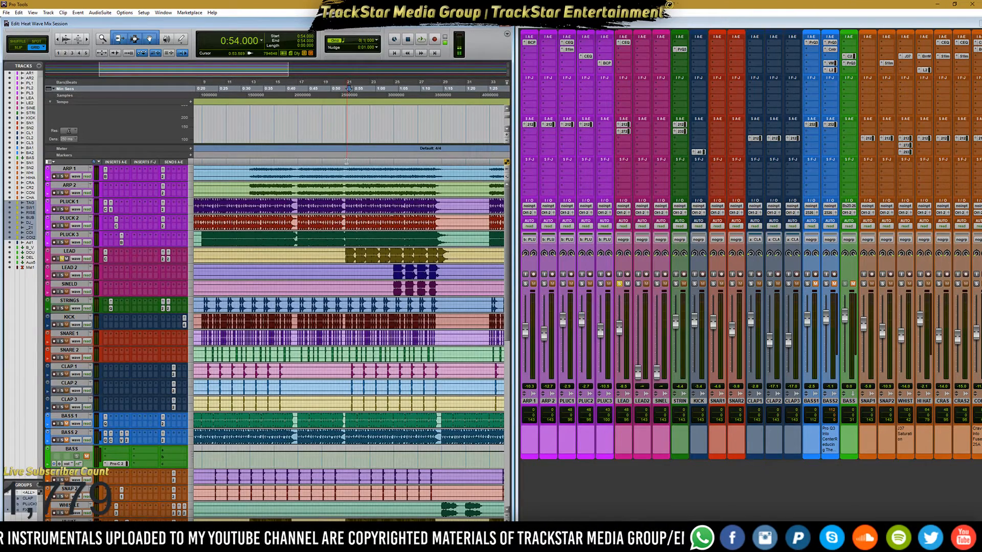
left_click_drag(347, 162, 441, 169)
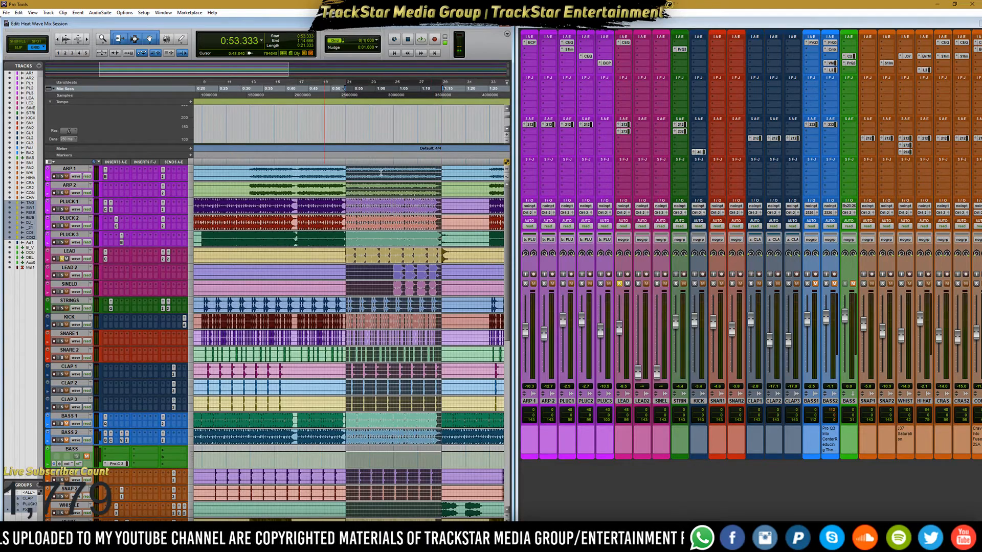
key("space")
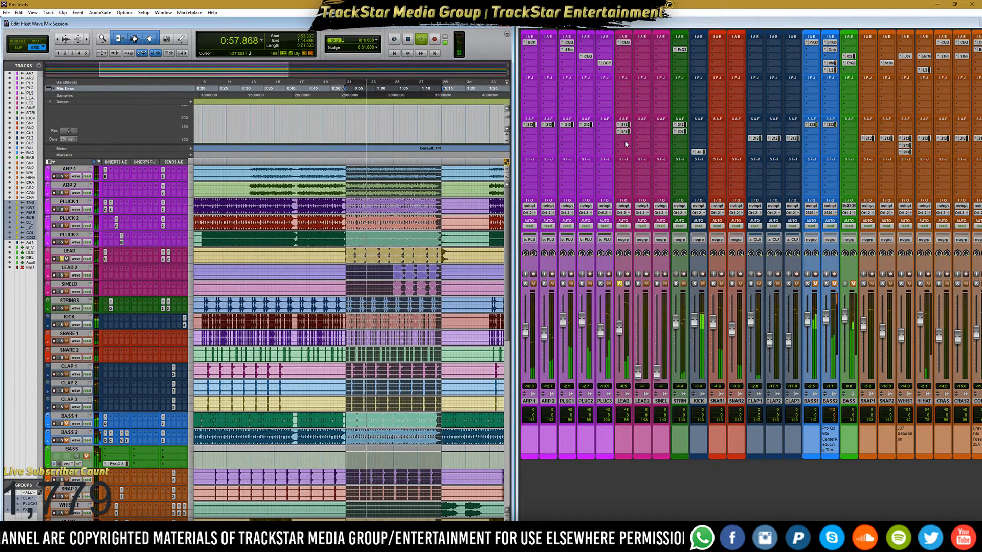
key("space")
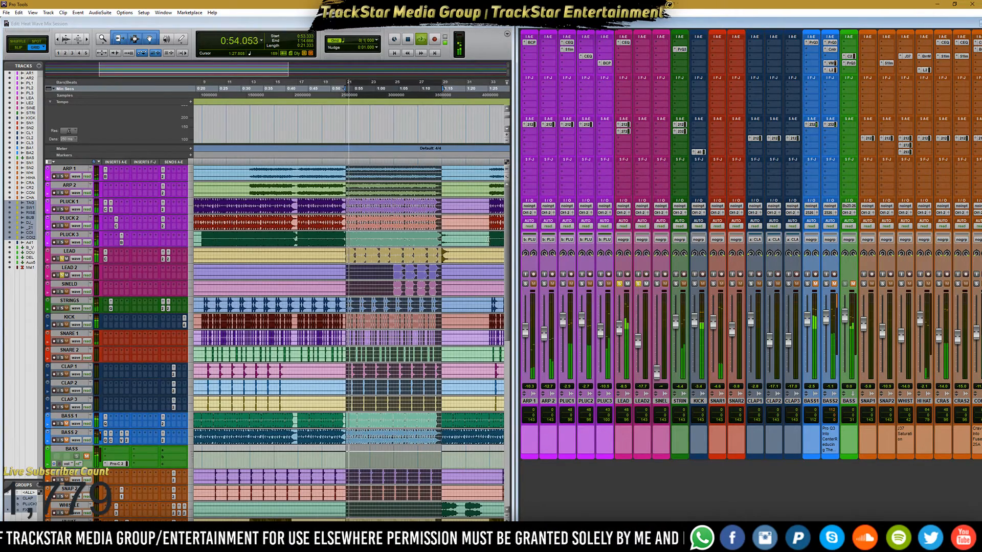
scroll(399, 256, "down", 4)
scroll(399, 256, "down", 12)
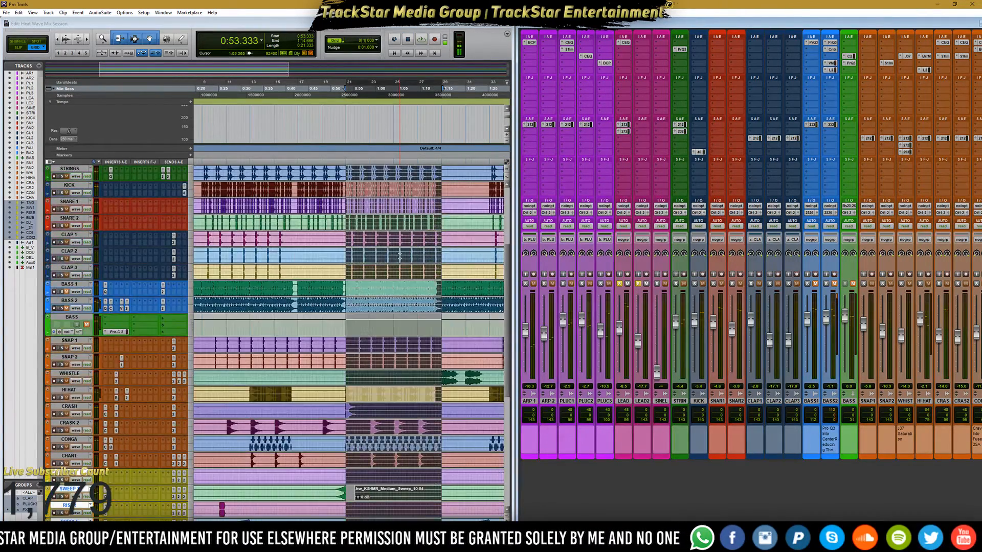
scroll(401, 264, "up", 10)
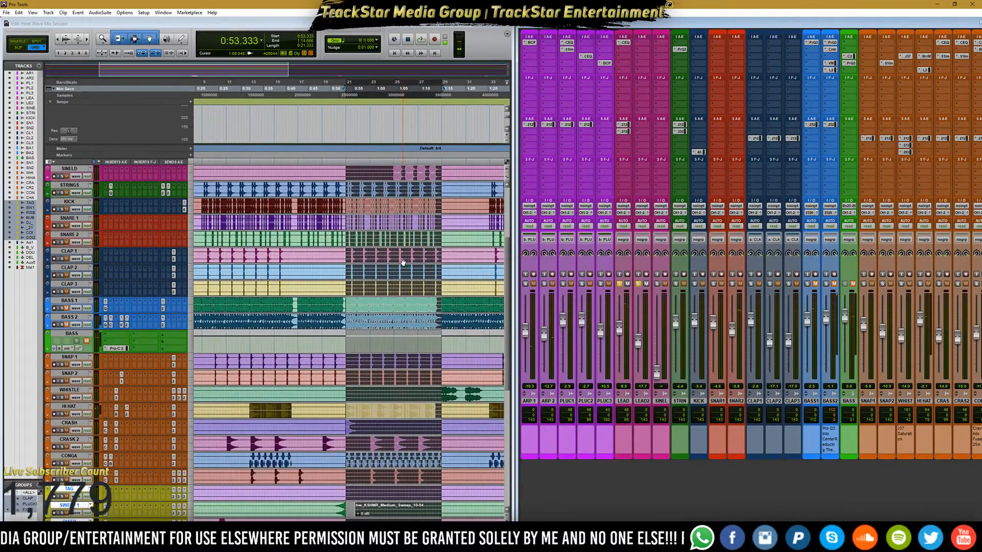
scroll(401, 193, "up", 7)
key("space")
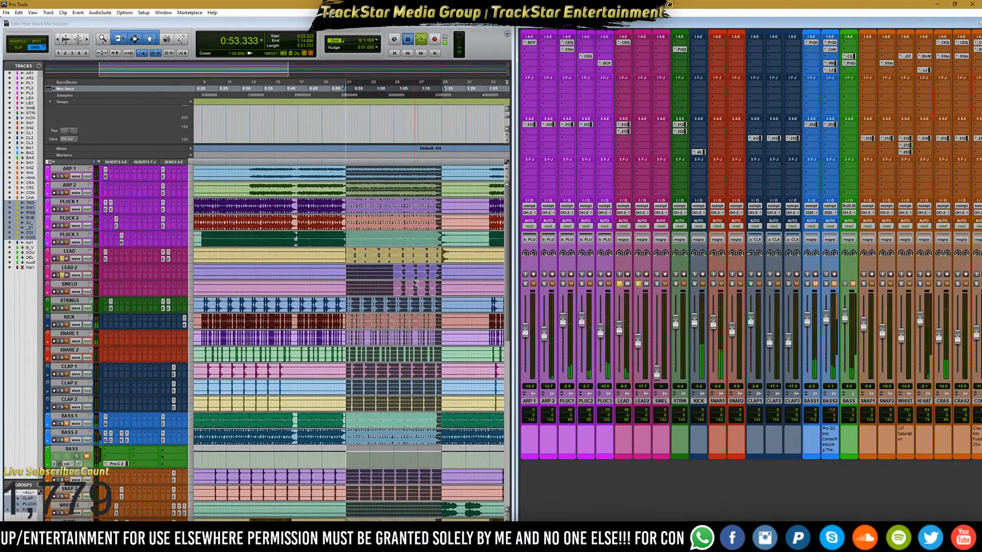
key("space")
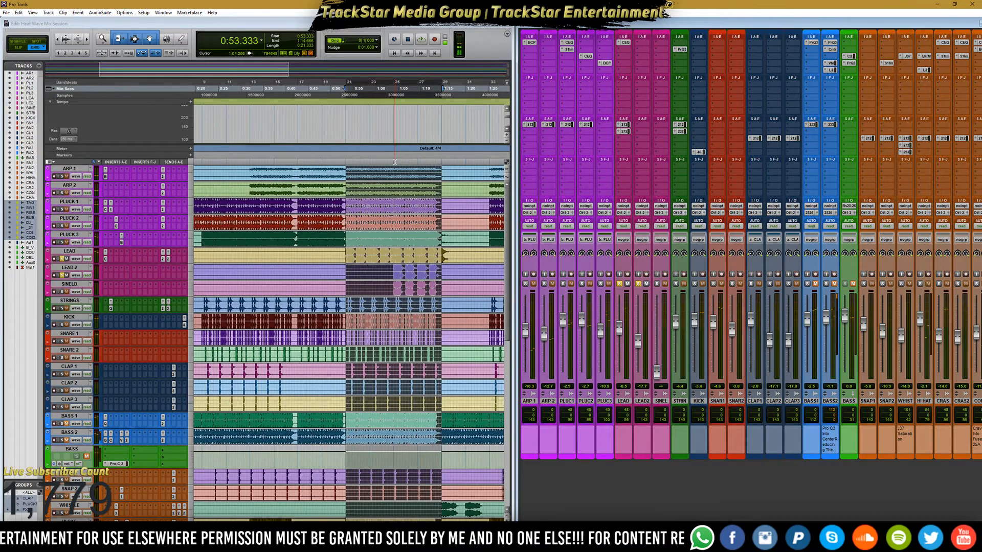
Step: Play the section from 1:04.000 to 1:14.666 and balance LEAD 2's fader against LEAD at about -13.1 dB
left_click_drag(394, 162, 442, 166)
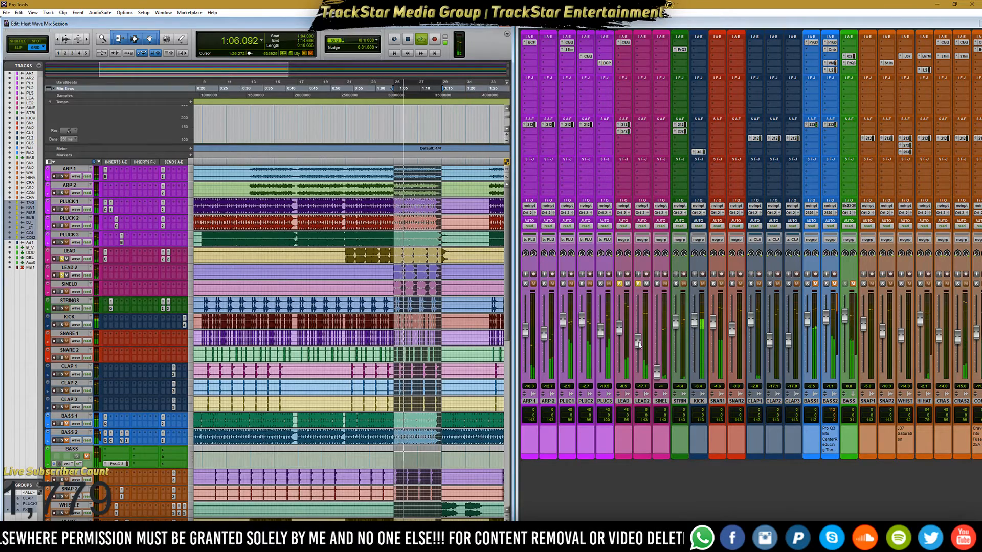
left_click(647, 255)
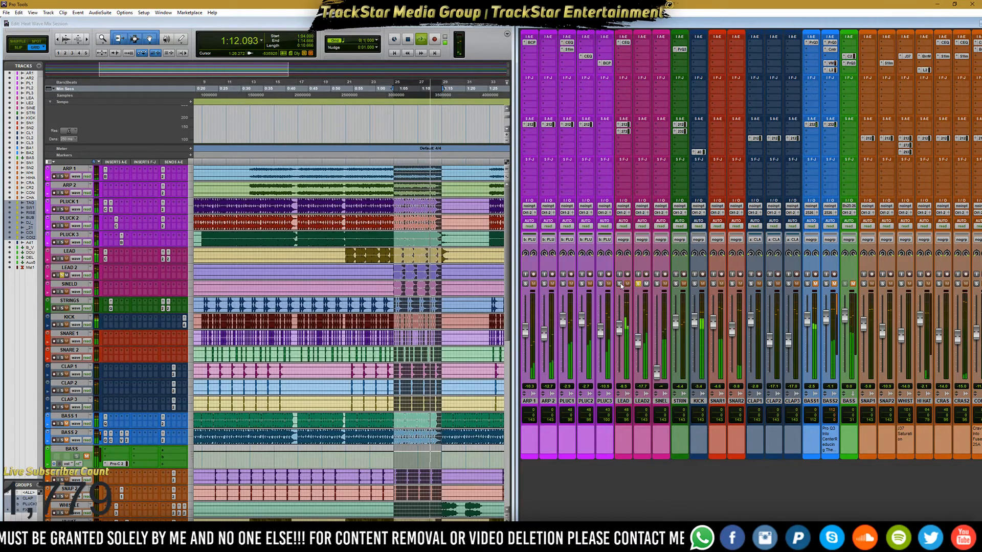
left_click_drag(638, 339, 639, 330)
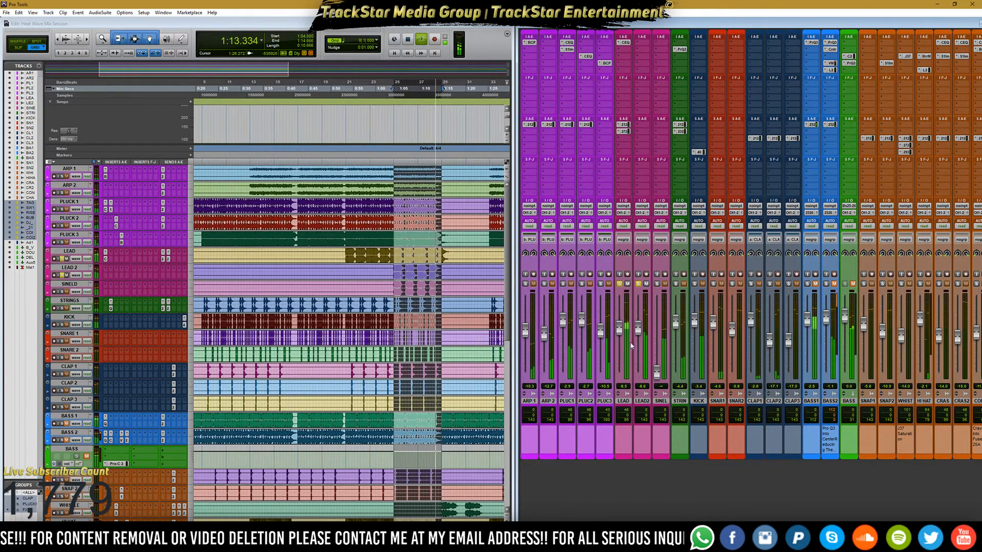
left_click_drag(638, 335, 638, 343)
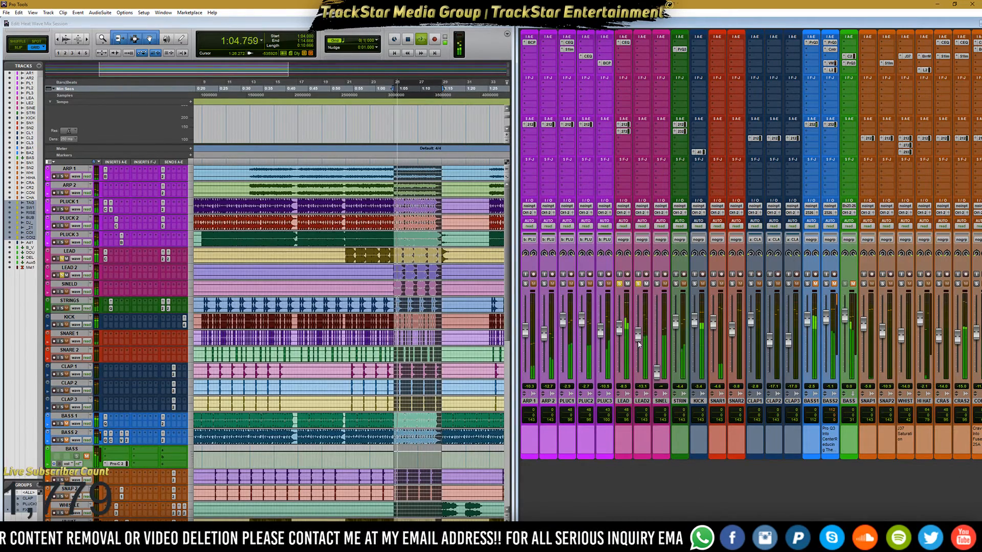
Step: Solo SINELD, raise its fader close to LEAD 2's level, and copy LEAD's Crave EQ insert to LEAD 2 and SINELD
left_click(657, 284)
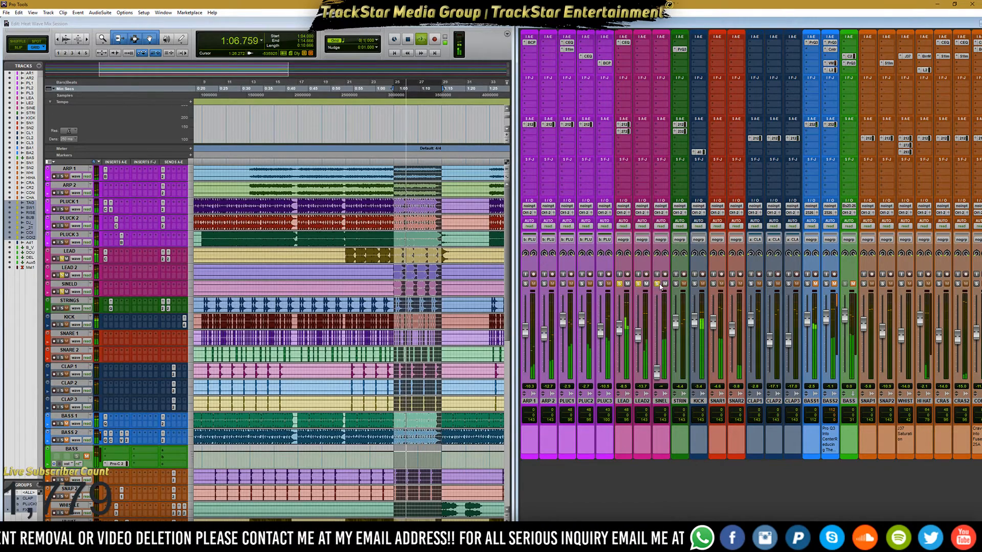
left_click_drag(658, 368, 658, 331)
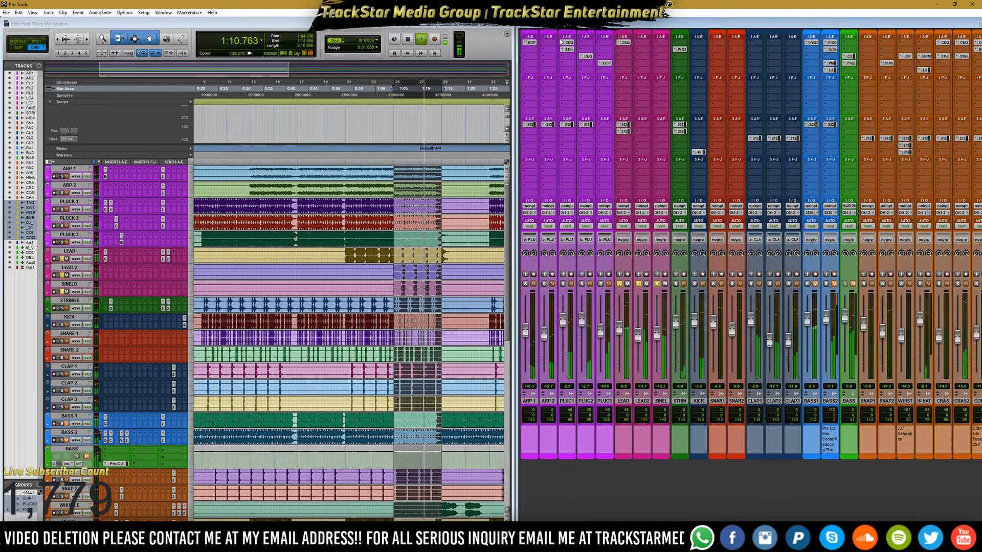
key("space")
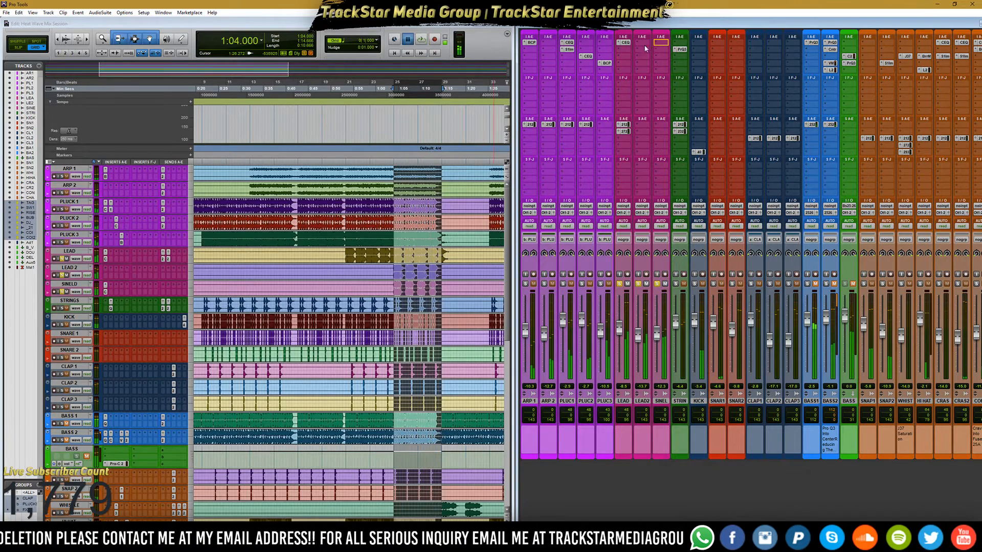
key("space")
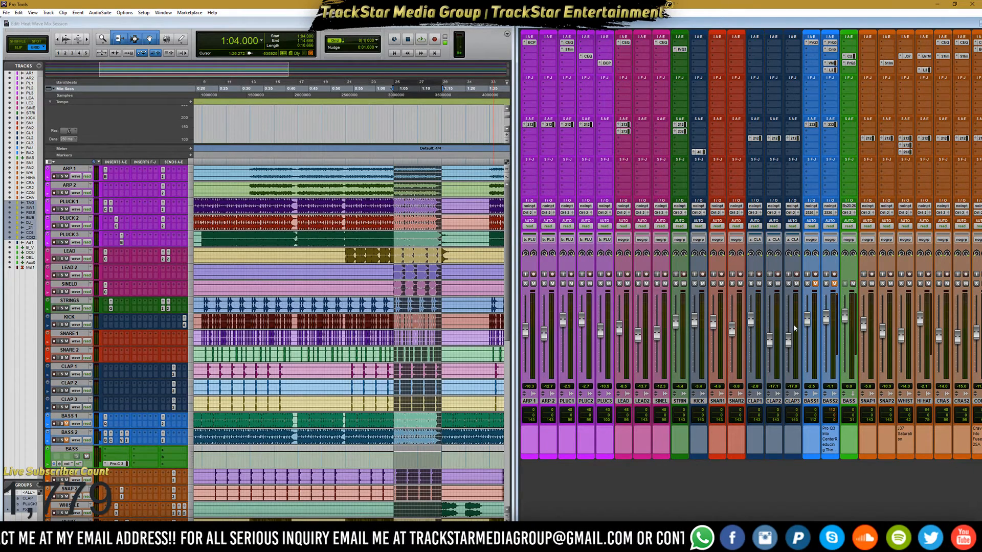
Step: Play the section with all tracks unsoloed and fine-tune the faders of LEAD to about -7.4 dB and LEAD 2 to about -12.4 dB
key("space")
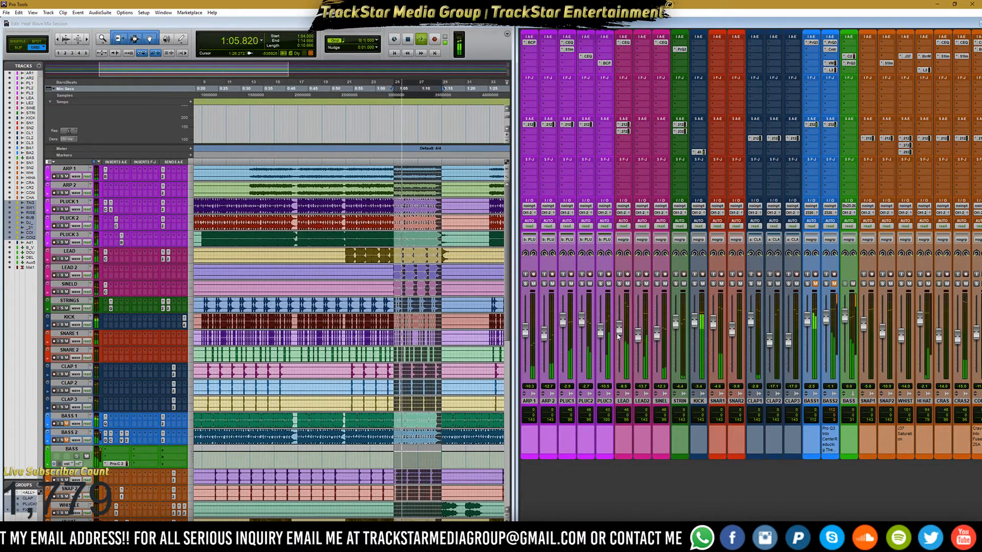
left_click_drag(619, 331, 619, 329)
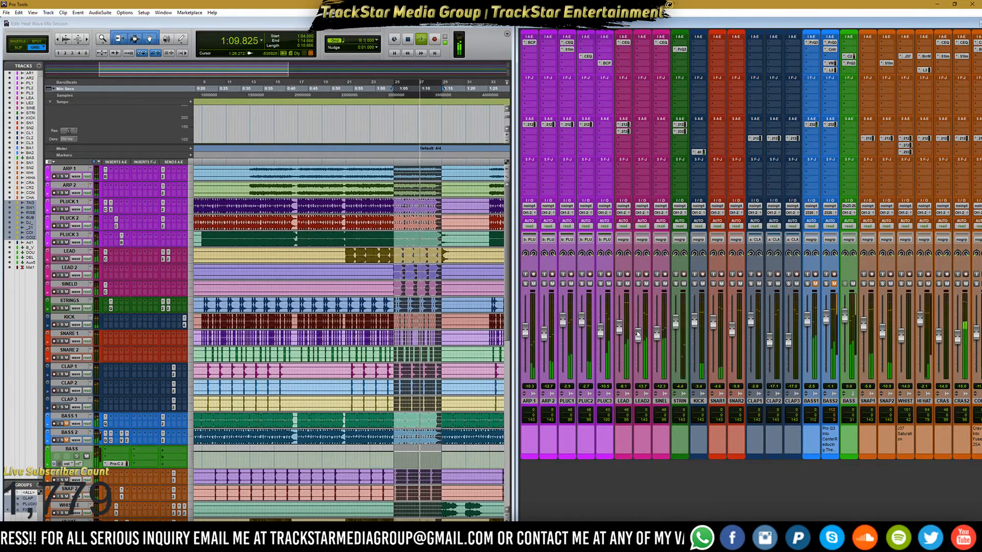
mouse_move(638, 335)
left_mouse_down()
mouse_move(655, 349)
mouse_move(621, 330)
mouse_move(661, 338)
mouse_move(620, 328)
left_mouse_up()
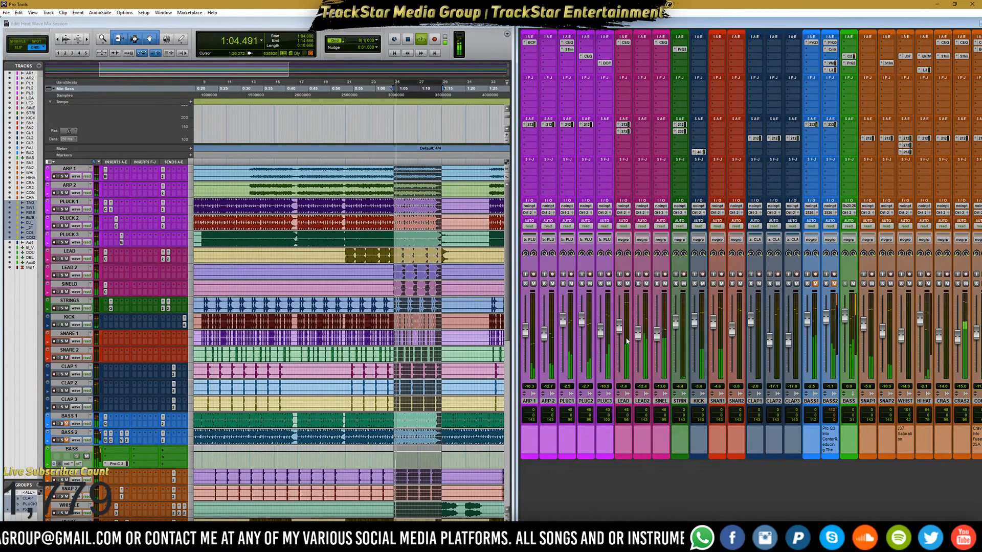
left_click_drag(597, 527, 780, 526)
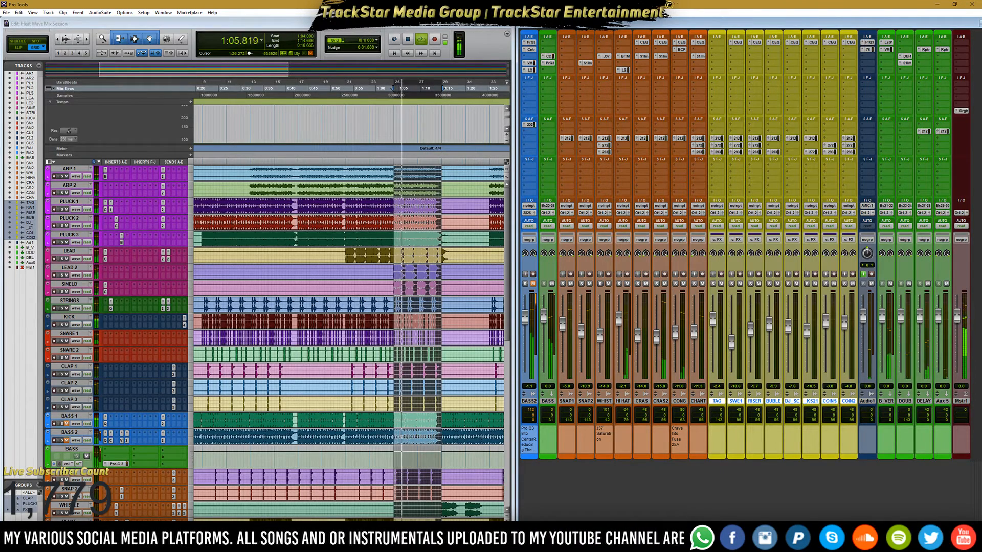
scroll(751, 244, "left", 6)
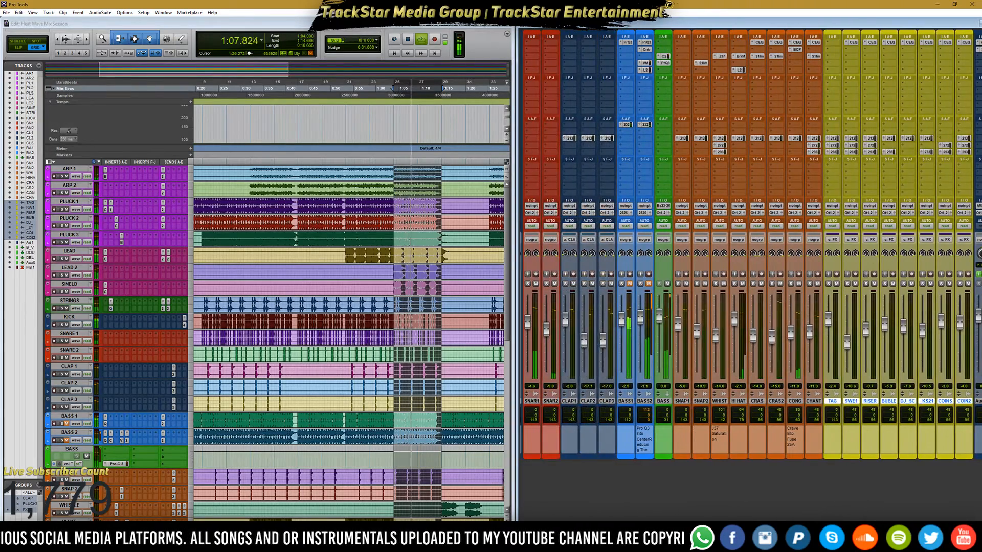
scroll(519, 506, "left", 10)
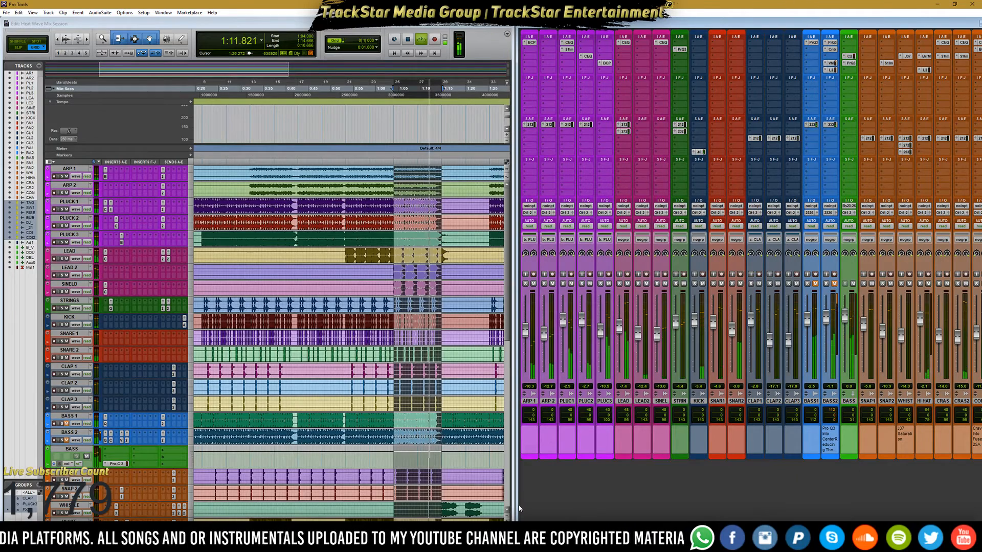
Step: Group the LEAD, LEAD 2 and SINELD tracks as a Mix/Edit group named LEADS
left_click(623, 401)
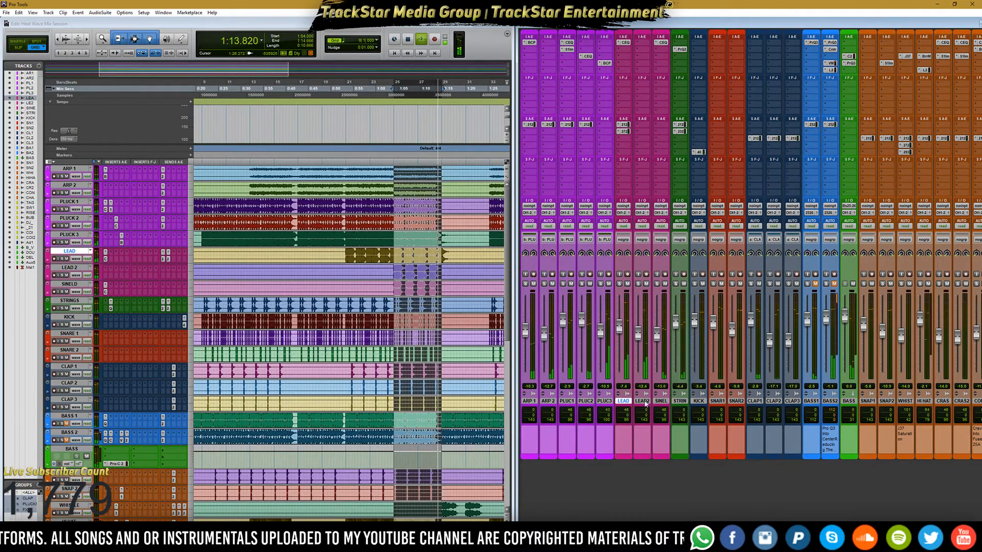
left_click(660, 401, "shift")
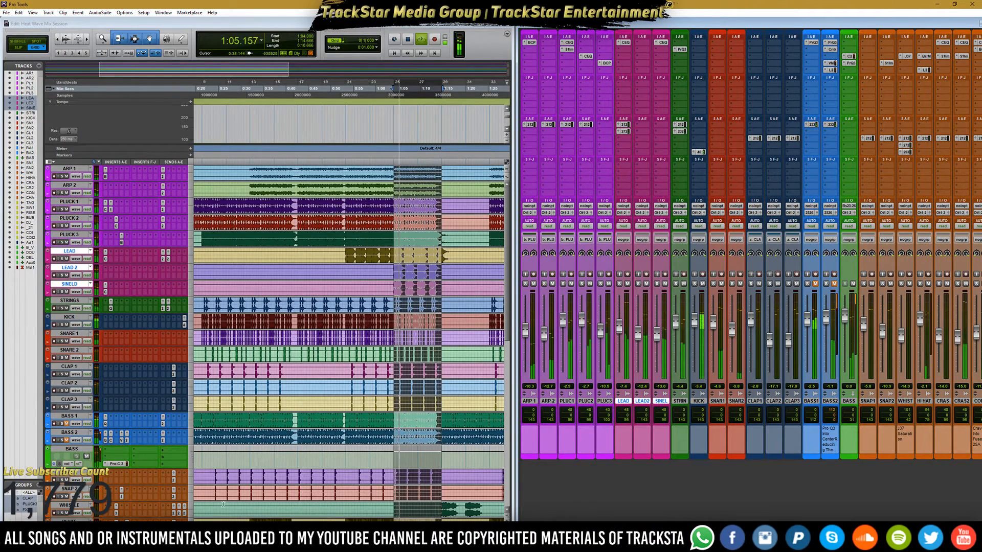
left_click(39, 484)
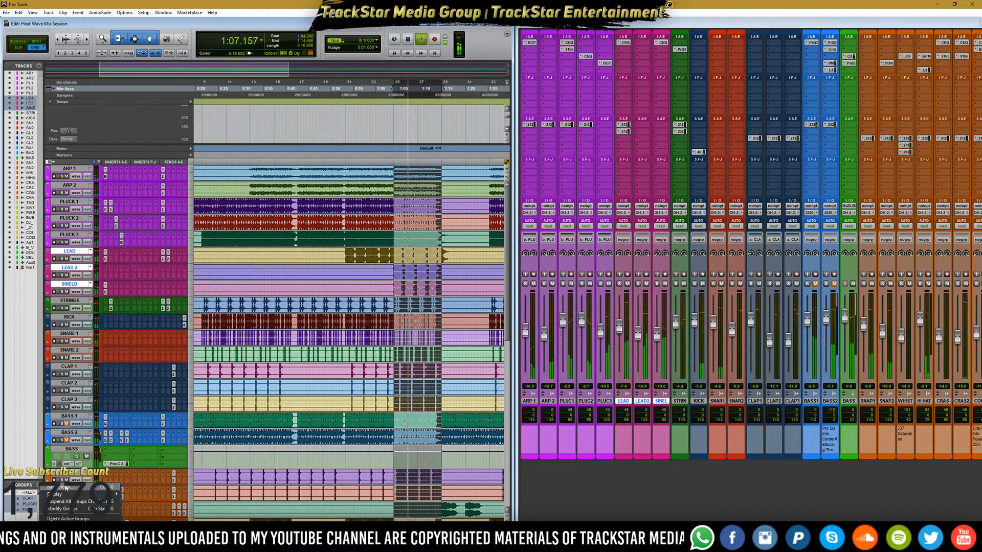
left_click(65, 487)
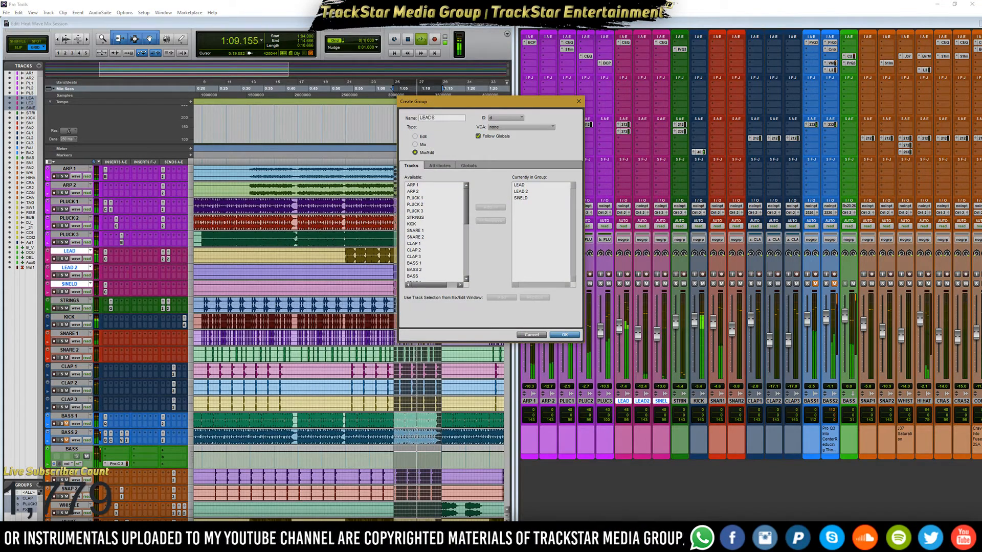
key("Return")
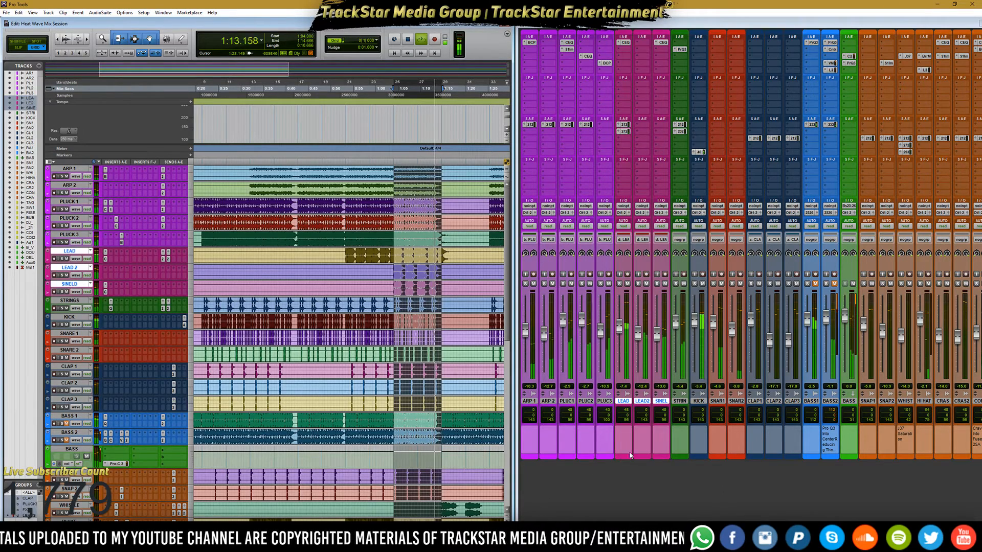
Step: Group the SNARE 1 and SNARE 2 tracks as a Mix/Edit group named SNARES
left_click(718, 401)
left_click(737, 400, "shift")
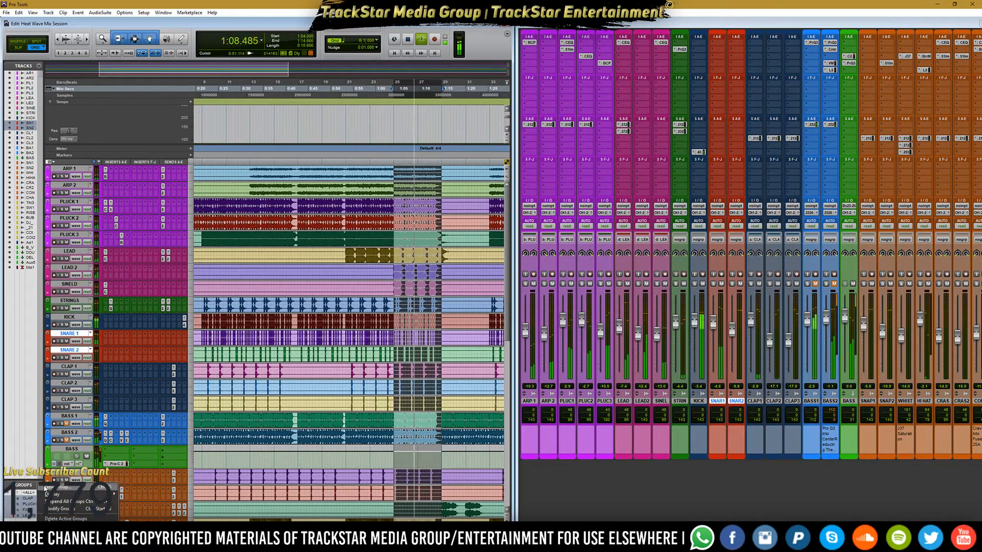
left_click(37, 488)
left_click(57, 488)
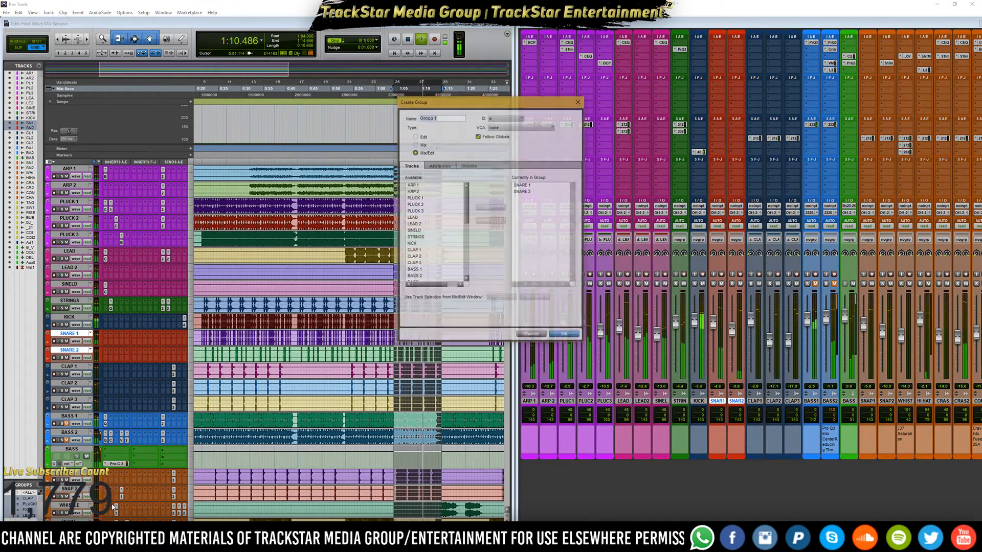
type("SNARES")
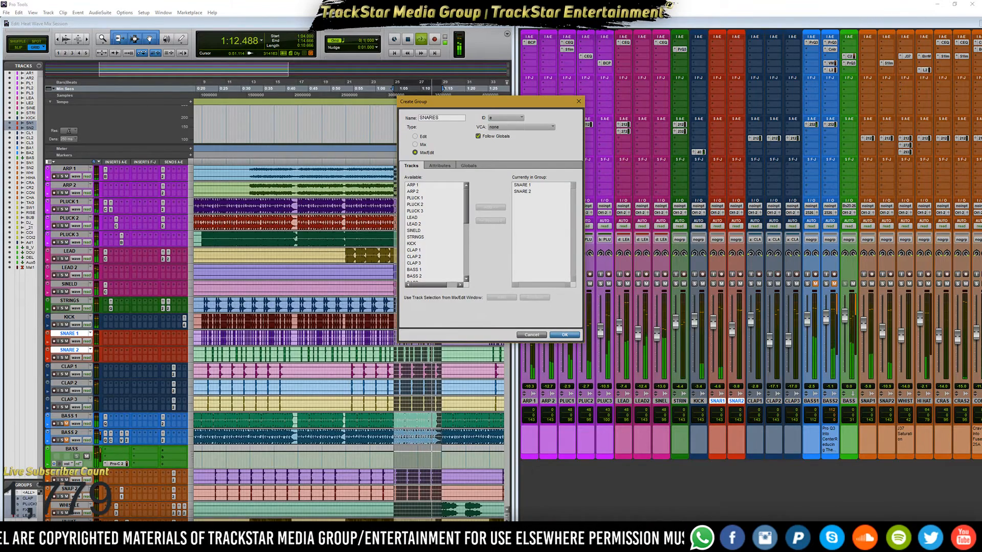
key("Return")
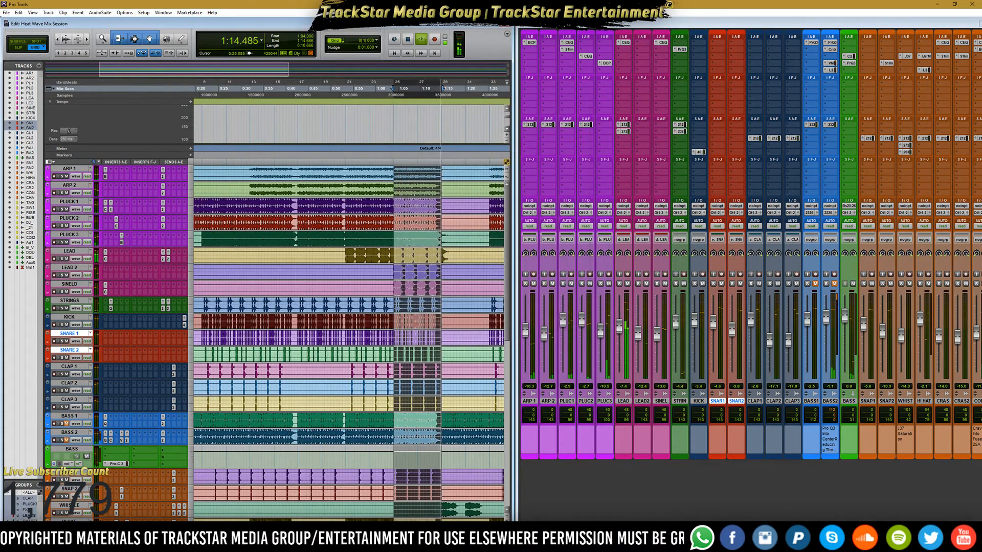
Step: Group the SNAP 1 and SNAP 2 tracks as a Mix/Edit group named after the snaps
left_click(809, 402)
left_click(794, 401)
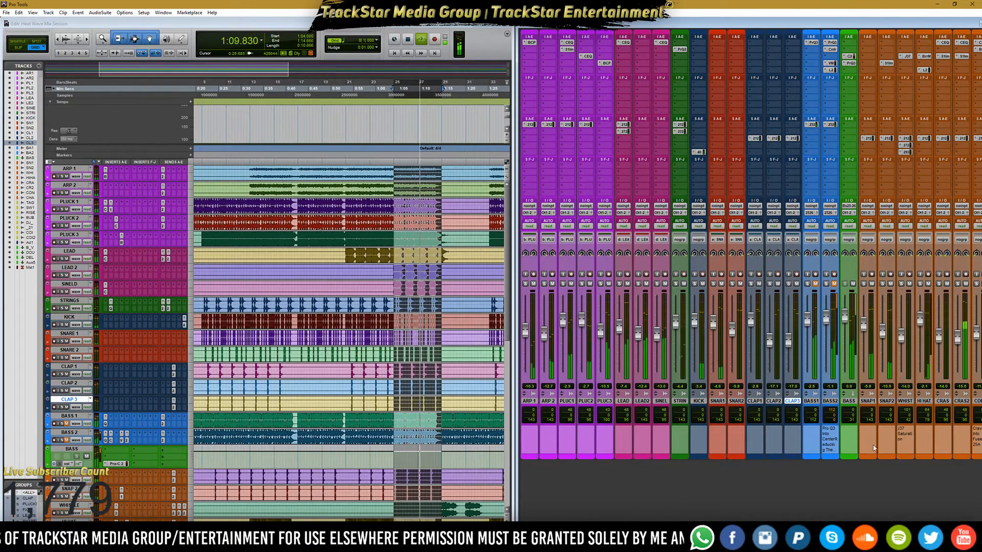
left_click(868, 401)
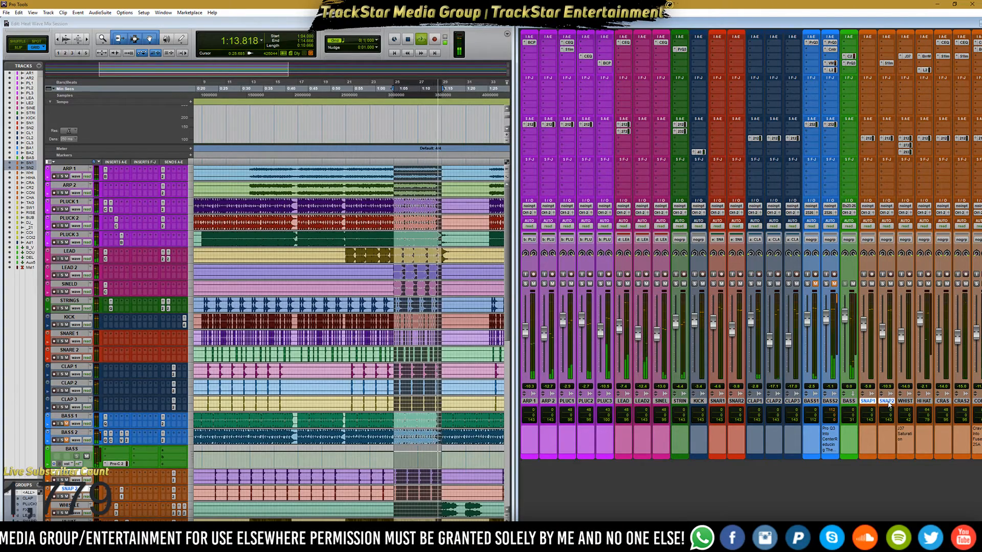
left_click(887, 402, "shift")
key("ctrl+g")
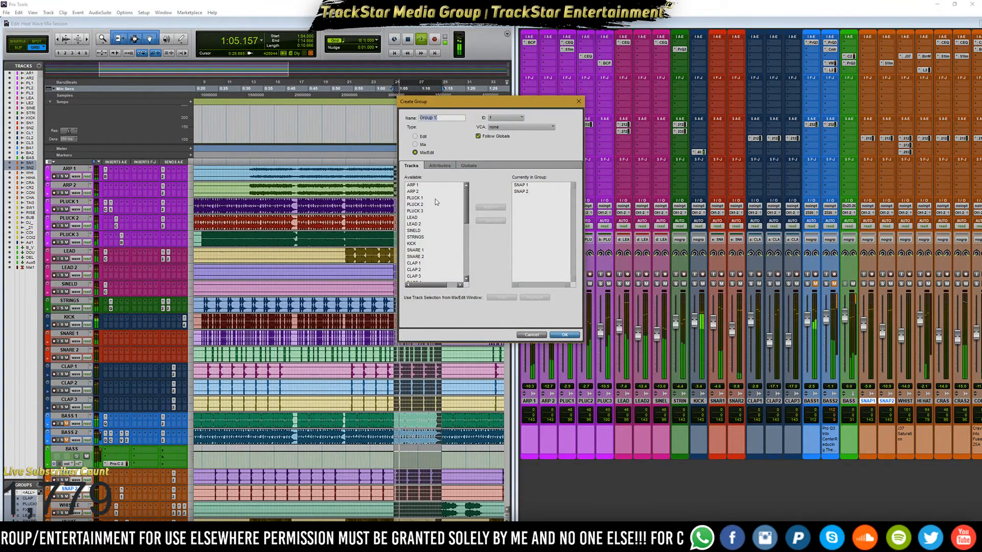
key("Return")
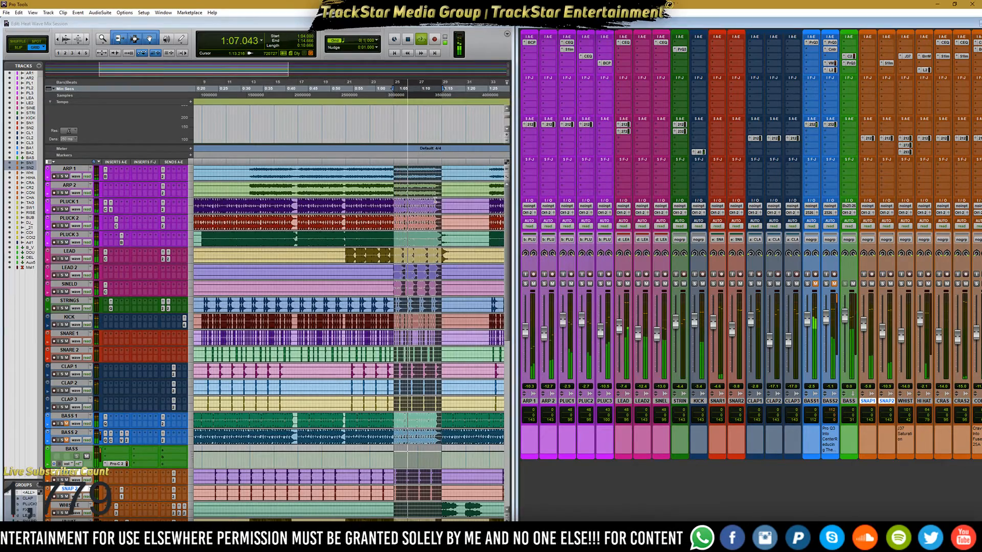
Step: Group the six tracks from WHISTLE through CHANT as a Mix/Edit group named PERCUSSION
left_click(904, 402)
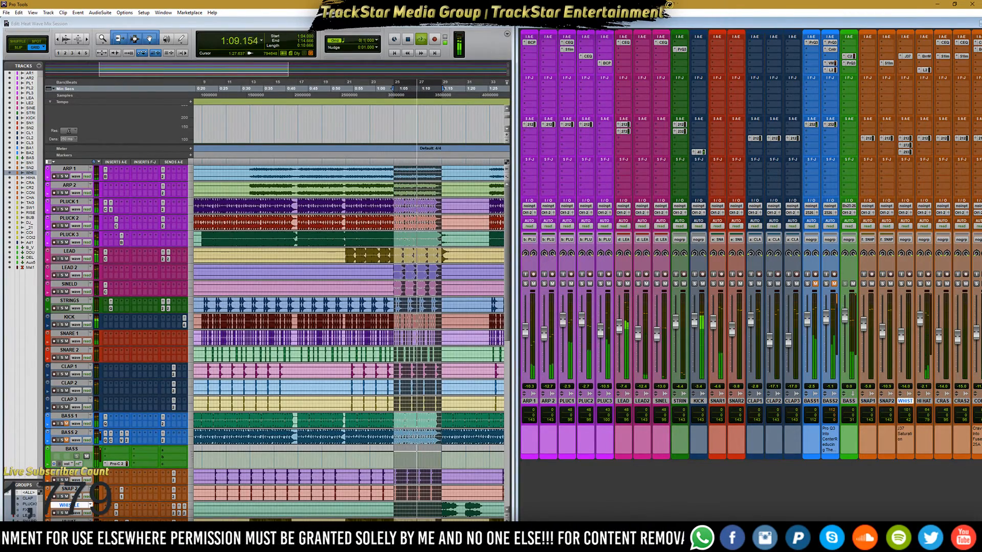
scroll(895, 427, "right", 8)
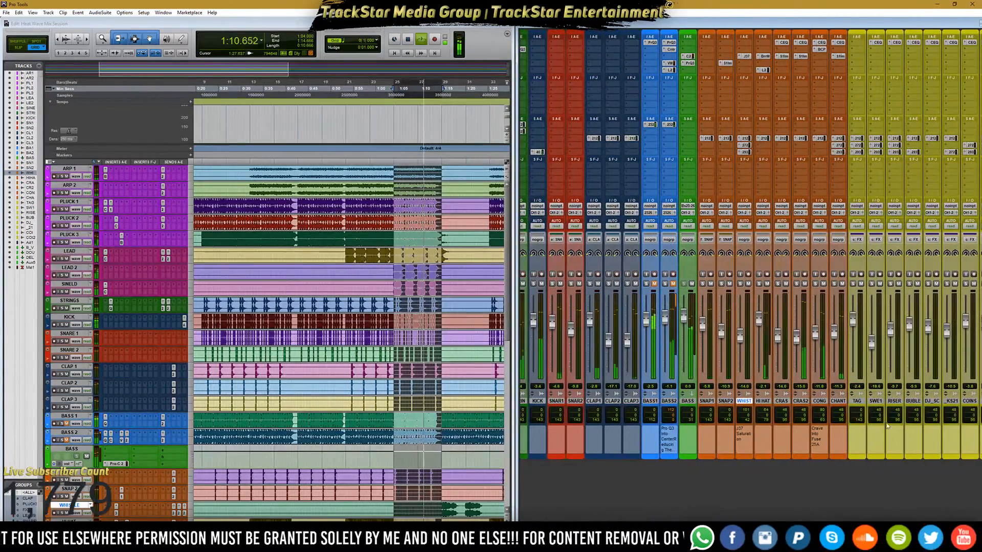
left_click(837, 401, "shift")
key("ctrl+g")
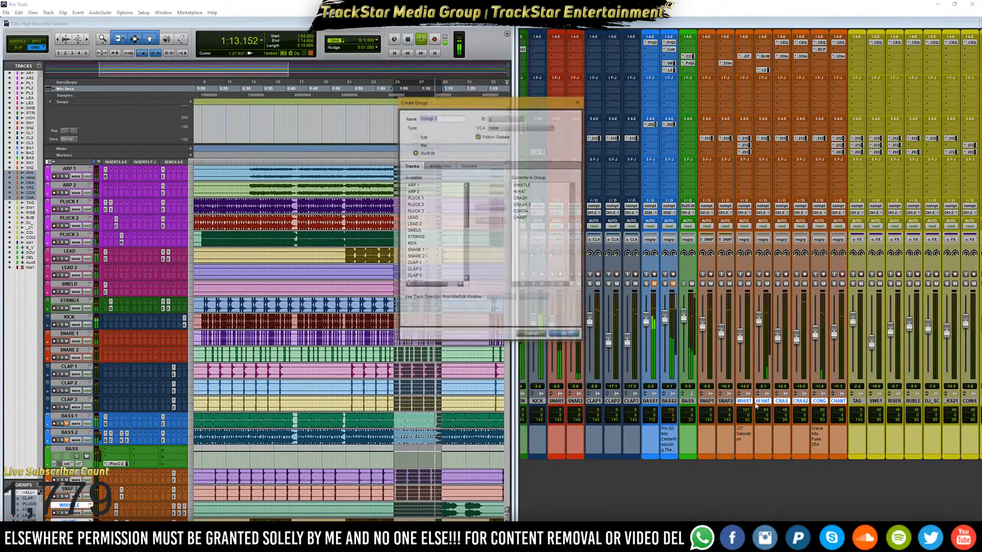
type("PERCUSSION")
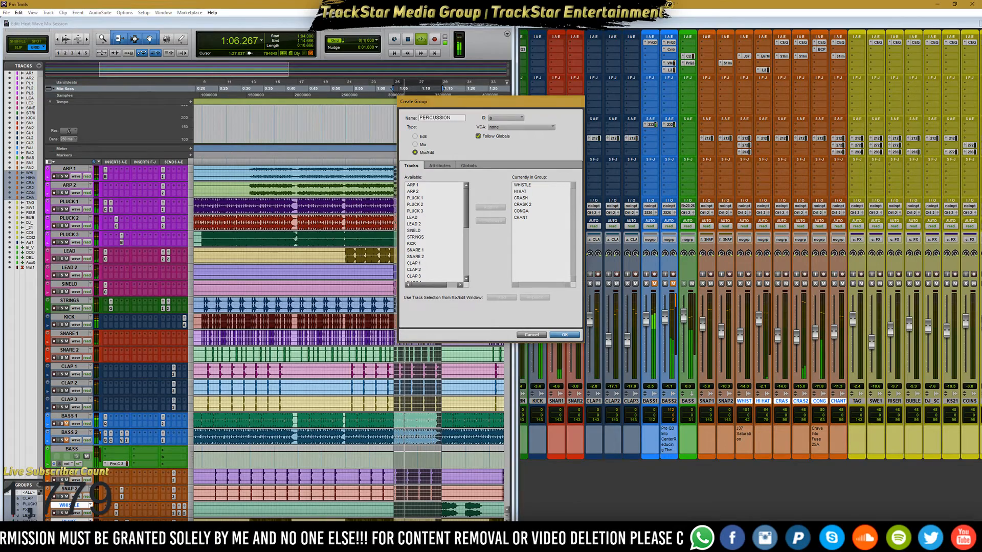
key("Return")
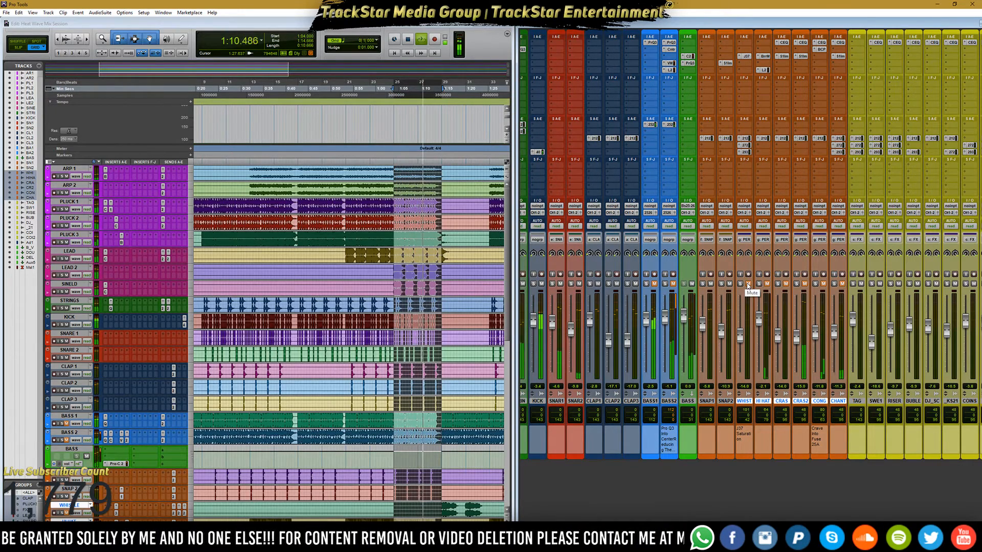
Step: Stop the looped section and play the whole mix from the start of the session
left_click_drag(691, 526, 588, 526)
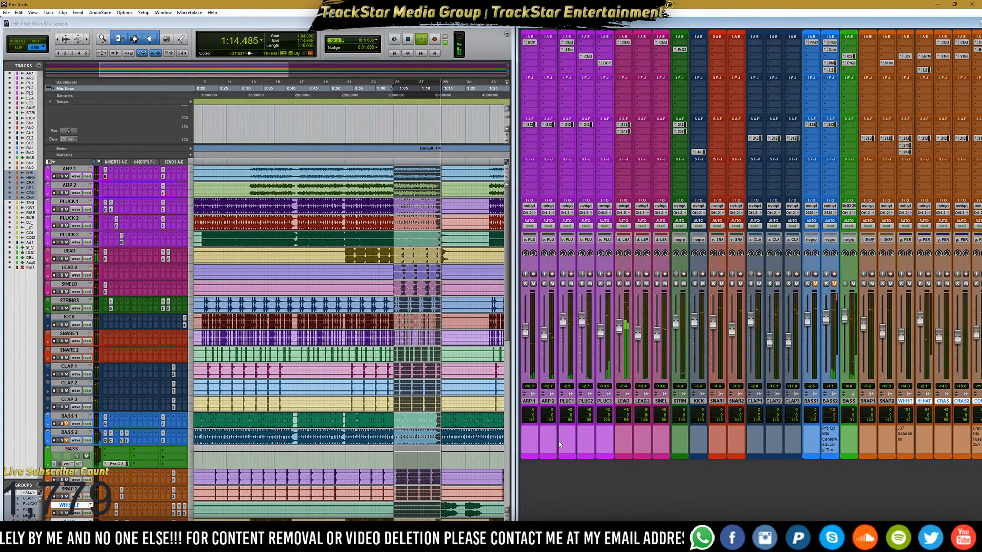
key("space")
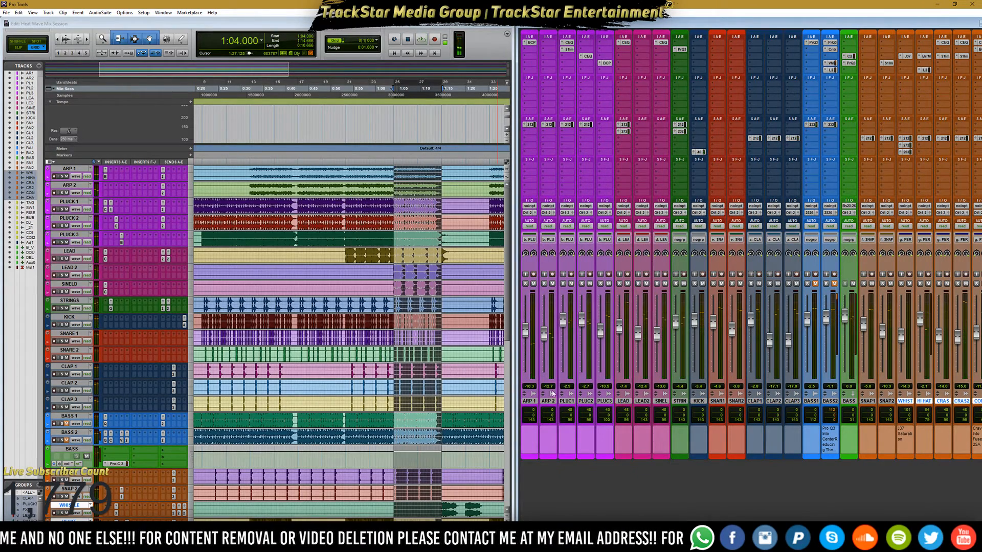
left_click(395, 54)
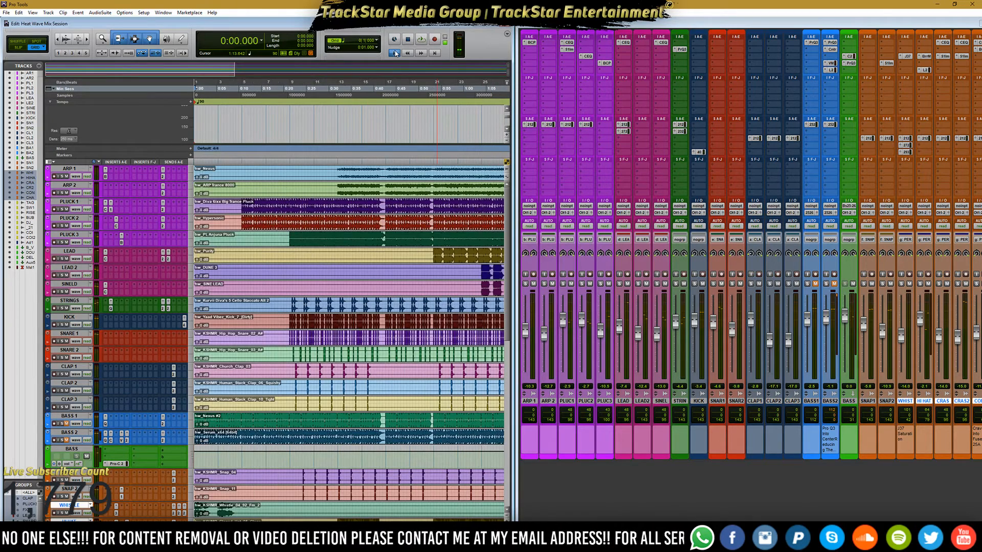
left_click(421, 40)
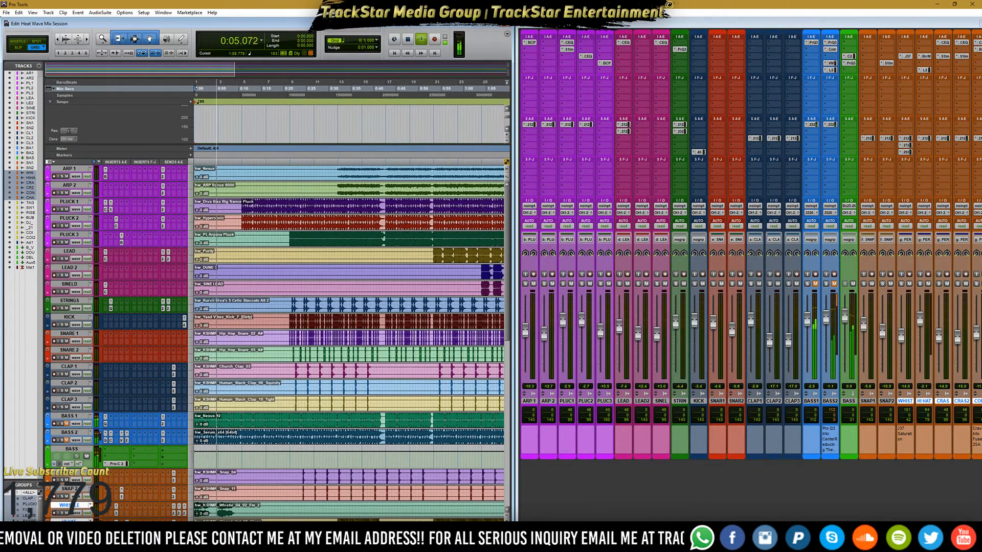
Step: Reduce the track heights, collapse the tempo editor and zoom out the timeline so the whole arrangement fits in the Edit window
left_click(508, 518)
left_click(507, 519)
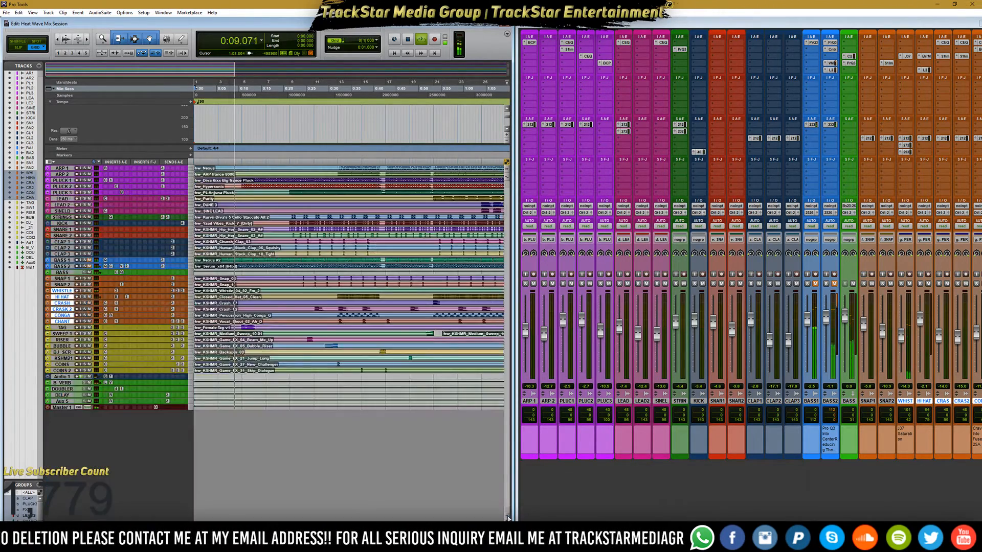
left_click(507, 515)
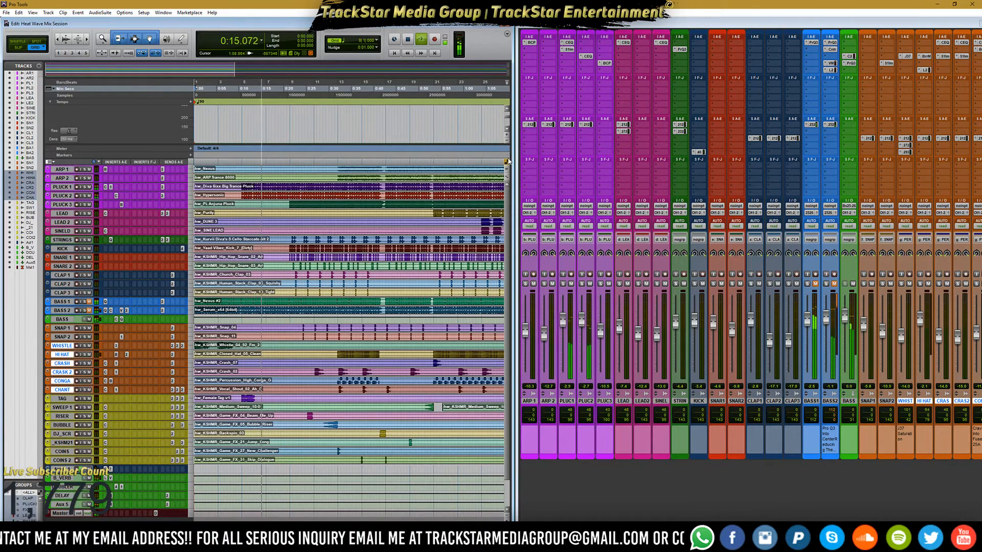
left_click(508, 141)
left_click(509, 141)
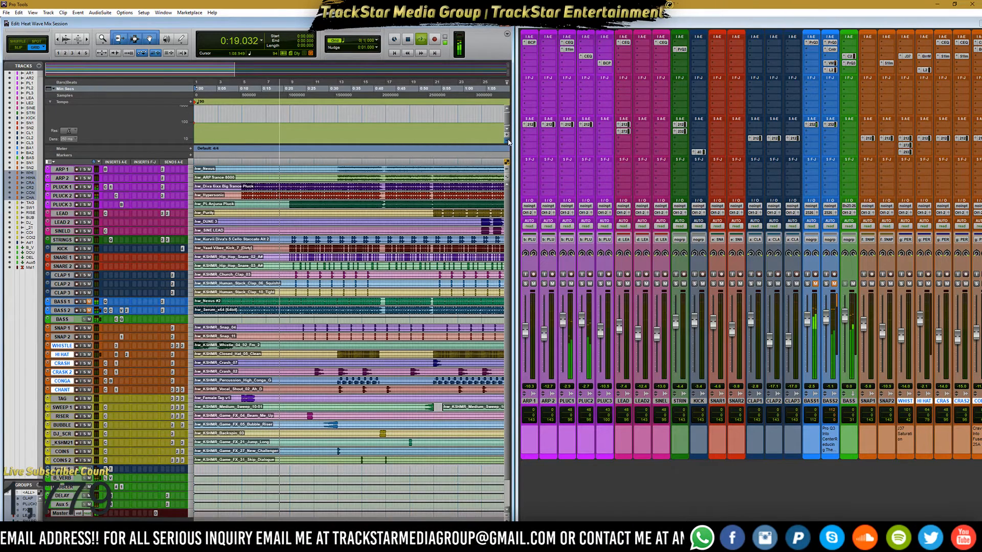
left_click_drag(497, 143, 498, 138)
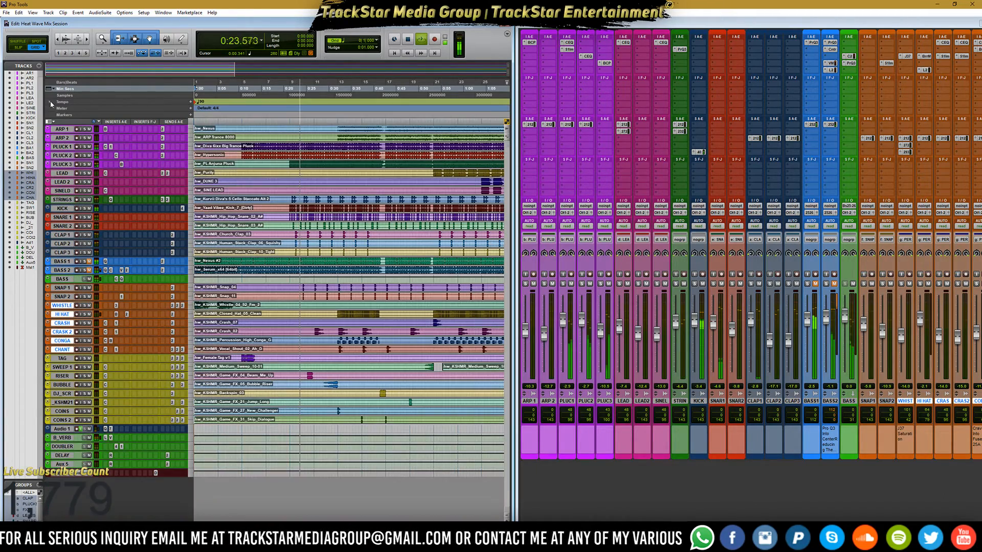
left_click(51, 102)
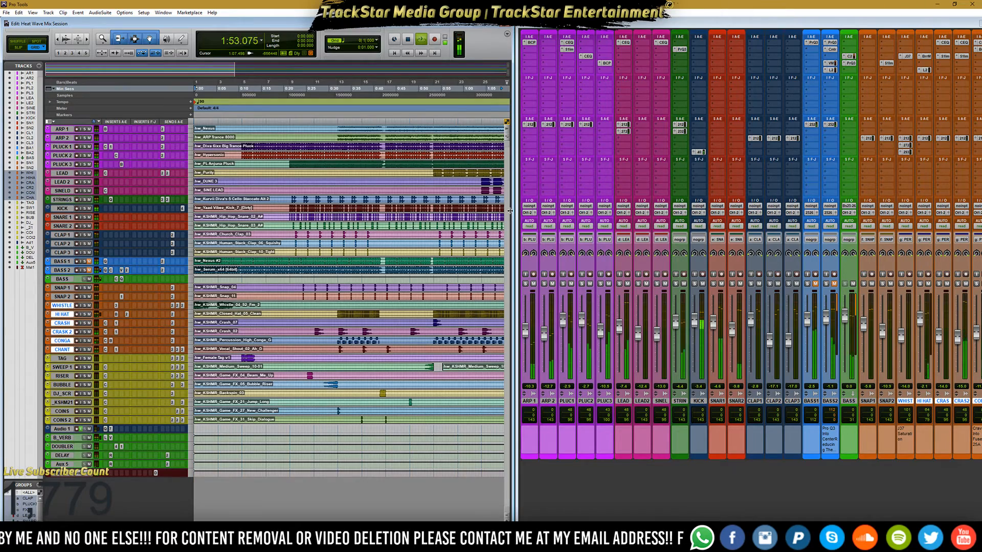
key("ctrl+[")
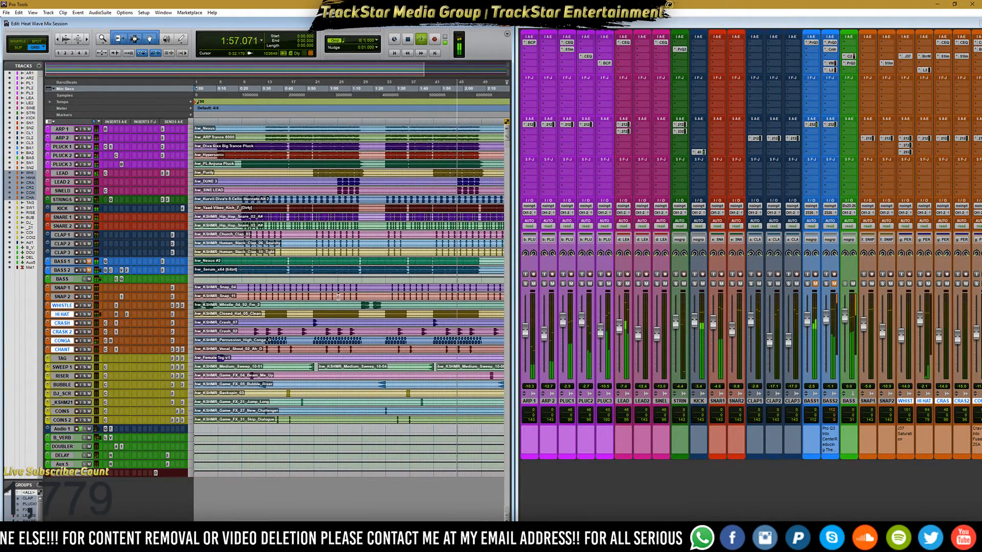
key("ctrl+[")
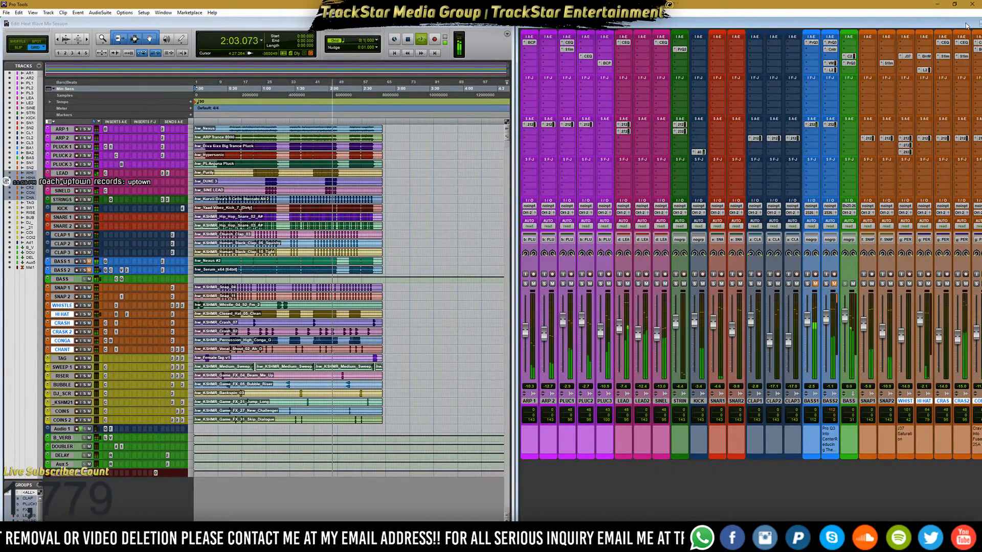
Step: Maximize the Mix window to show every channel and unmute the Audio 1 track
left_click_drag(965, 26, 930, 24)
left_click(959, 25)
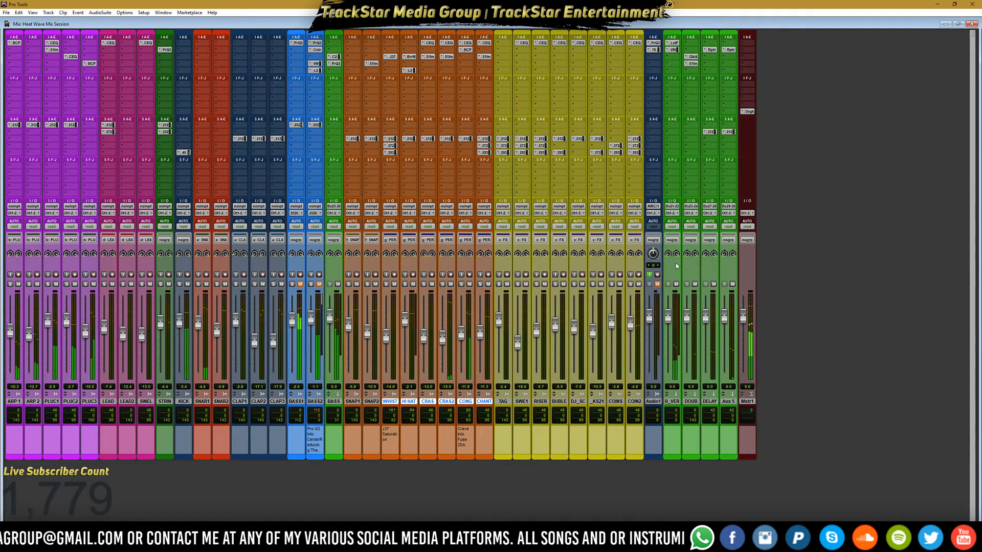
left_click(659, 285)
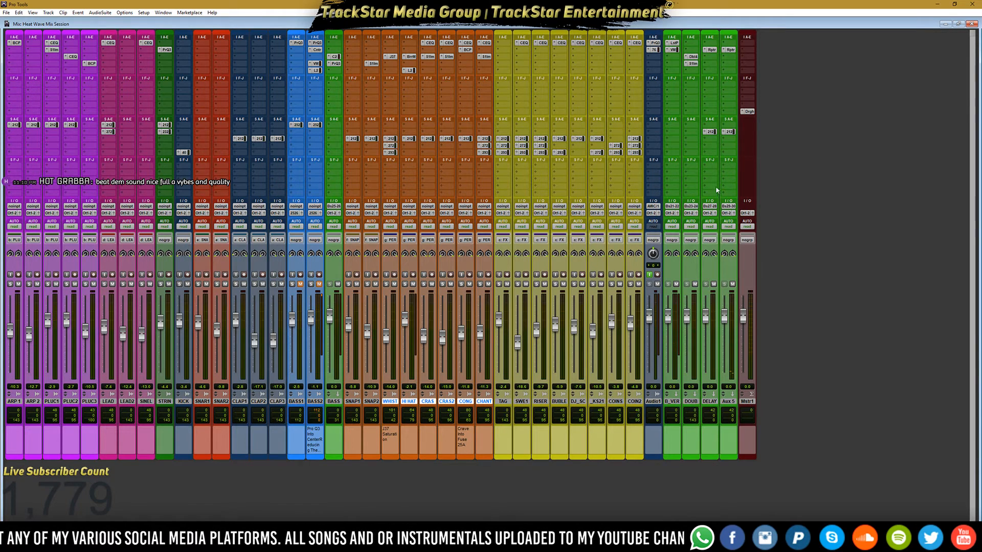
Step: Close the Mix window and, with playback stopped, stretch the full arrangement across the maximized Edit window
left_click(973, 24)
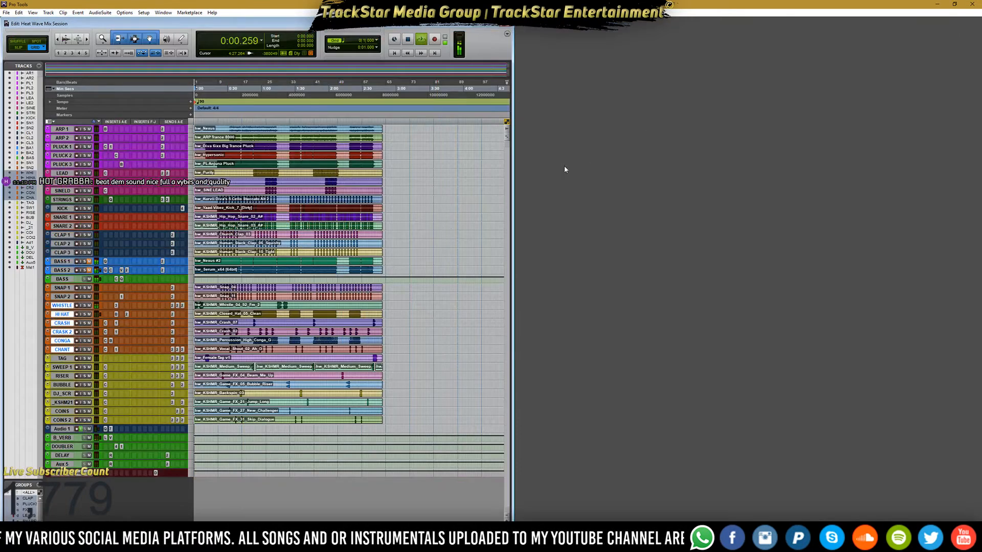
key("space")
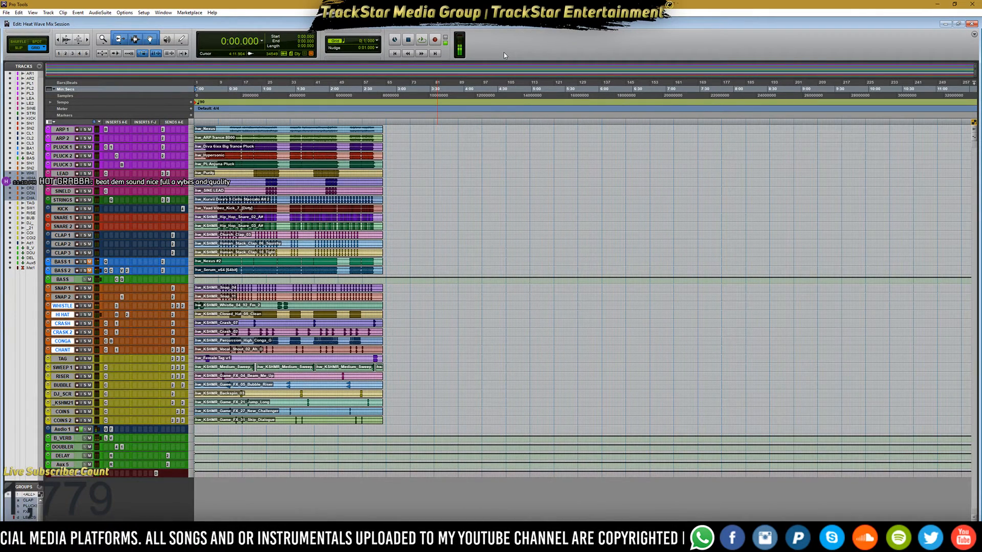
key("t")
key("t")
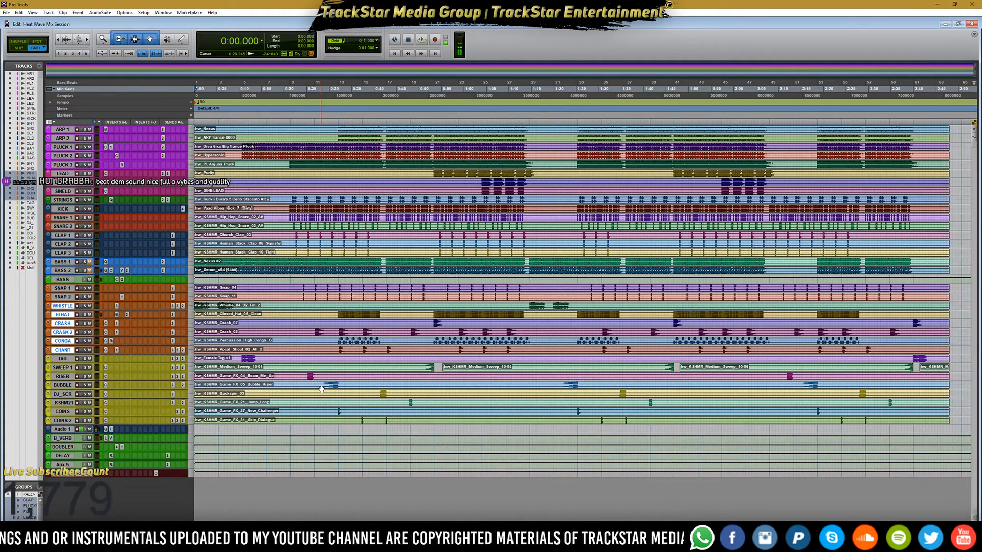
Step: Create one new stereo audio track in samples below the CHANT track
key("ctrl+shift+n")
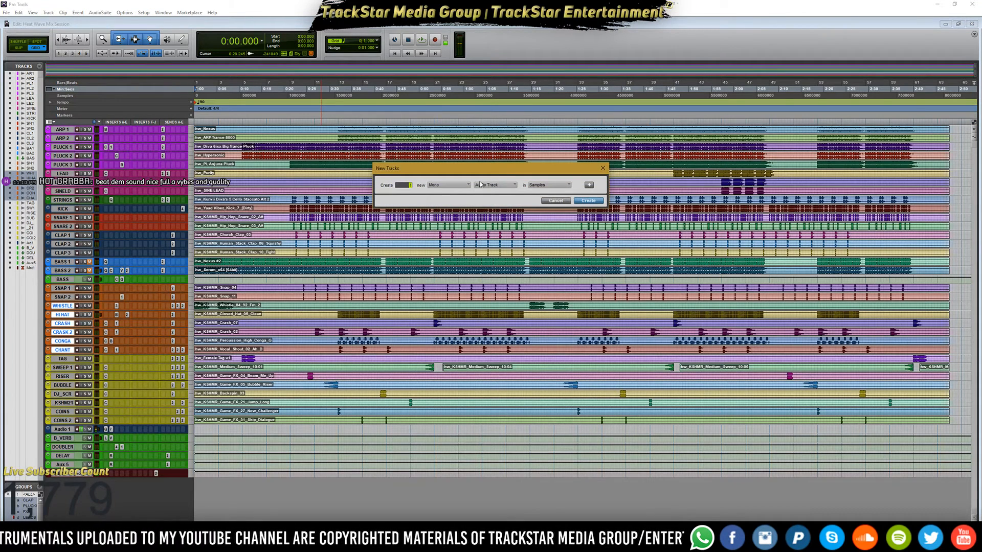
left_click(459, 186)
left_click(518, 177)
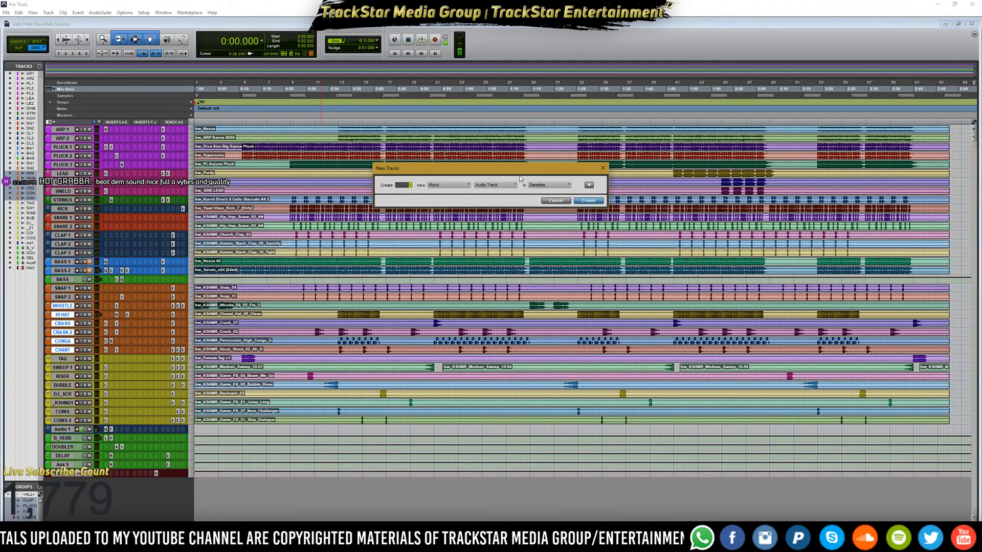
left_click(460, 185)
left_click(465, 195)
left_click(507, 187)
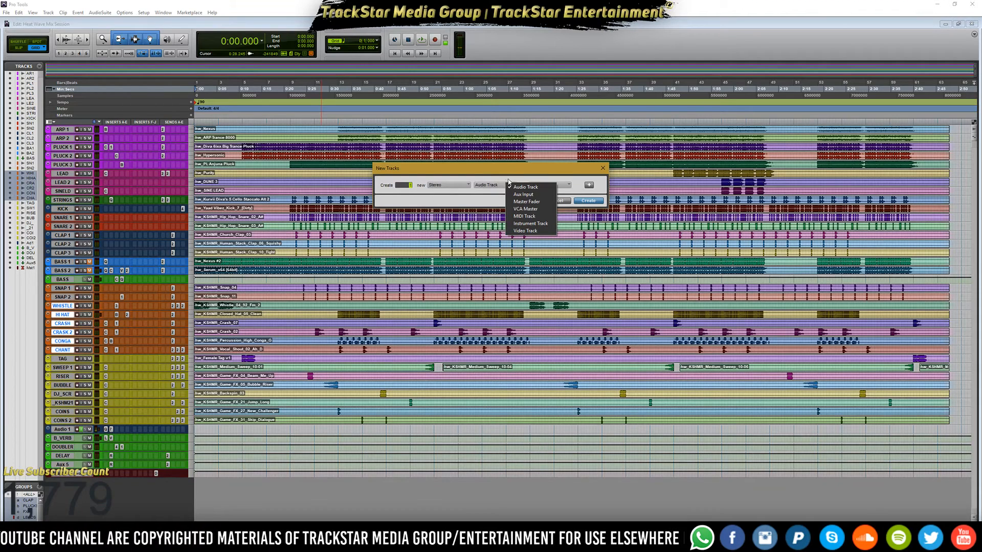
left_click(538, 175)
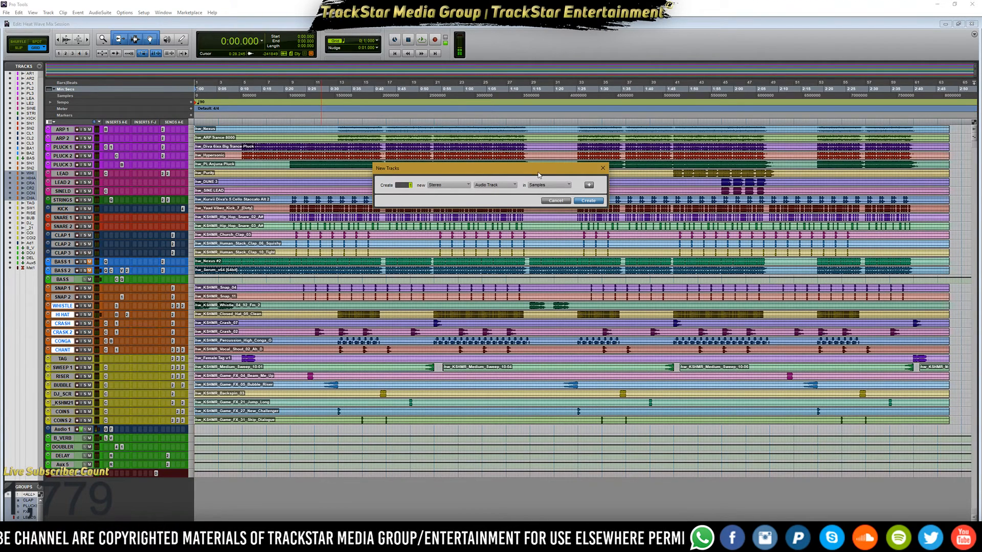
left_click(582, 201)
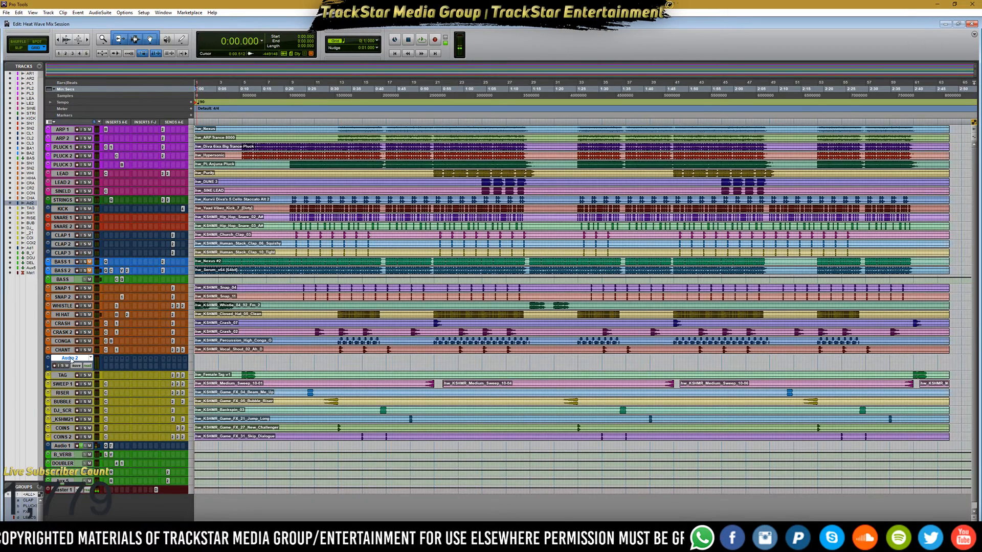
Step: Rename the new stereo audio track below CHANT as PRINT TRACK
double_click(75, 358)
type("PRI")
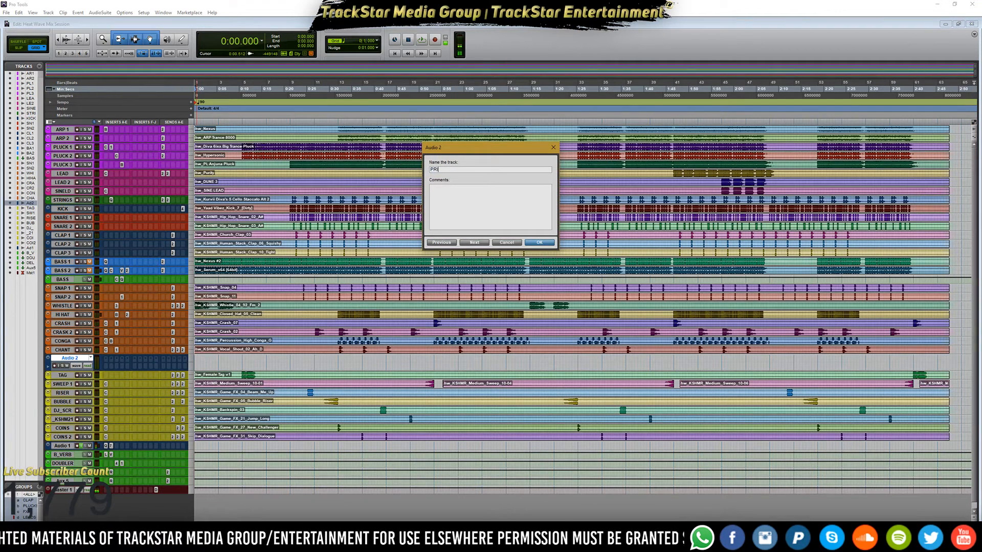
type("NT TRACK")
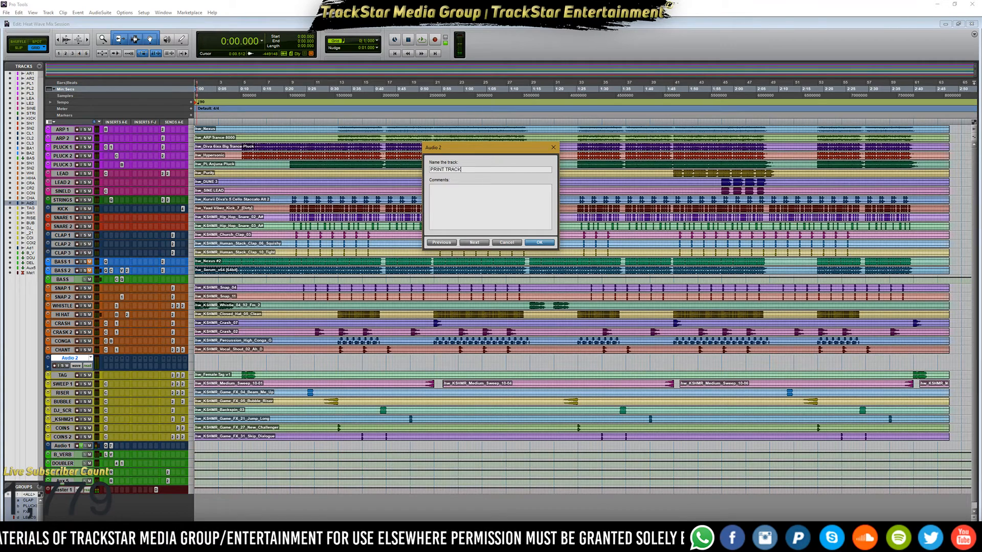
key("Return")
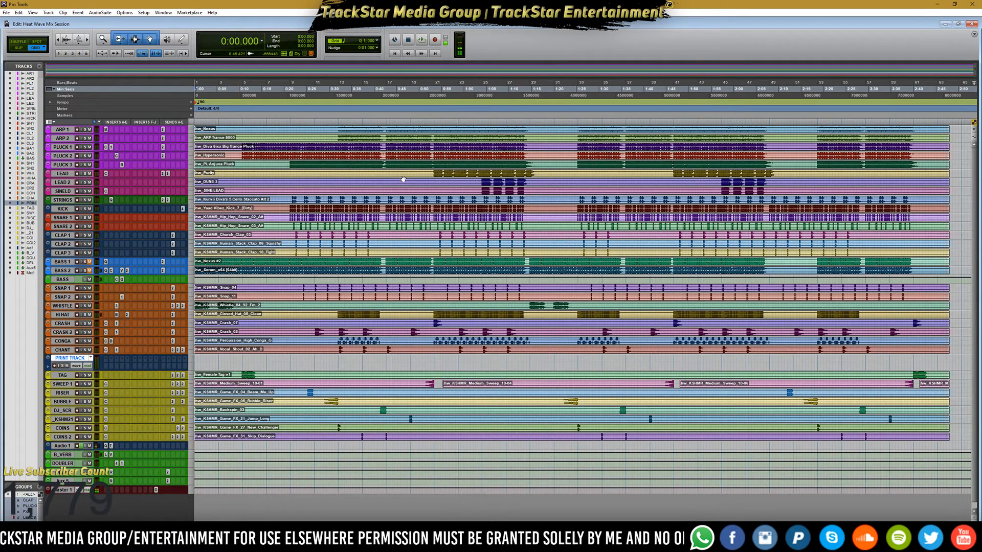
Step: In the Mix window, move the PRINT TRACK channel to the end after the master fader and rename Master 1 as MASTER
key("ctrl+equal")
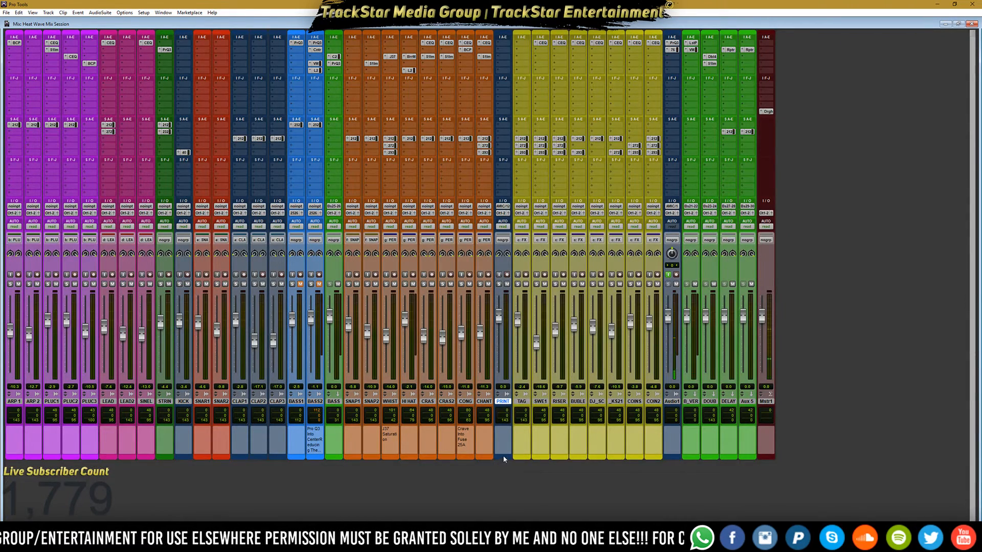
left_click_drag(504, 460, 743, 455)
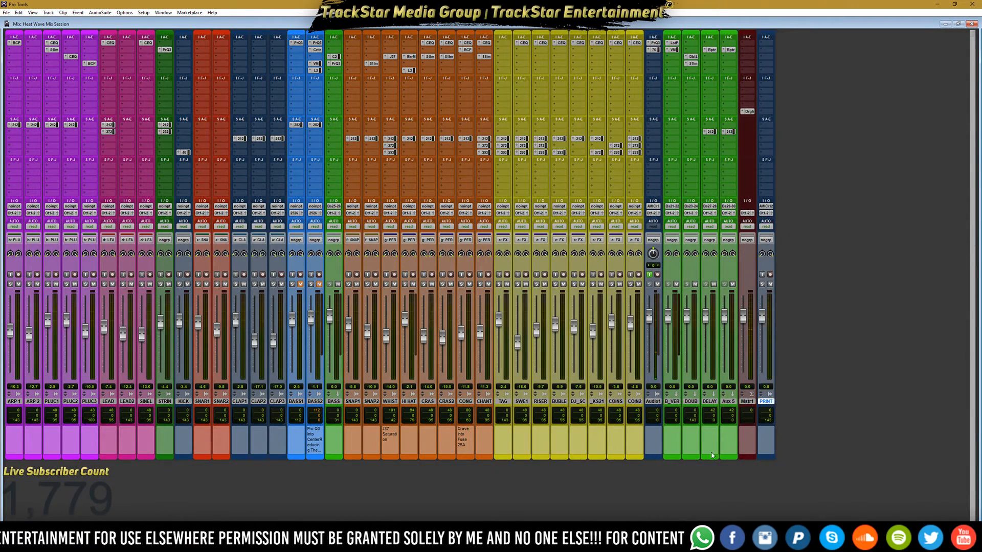
left_click(748, 401)
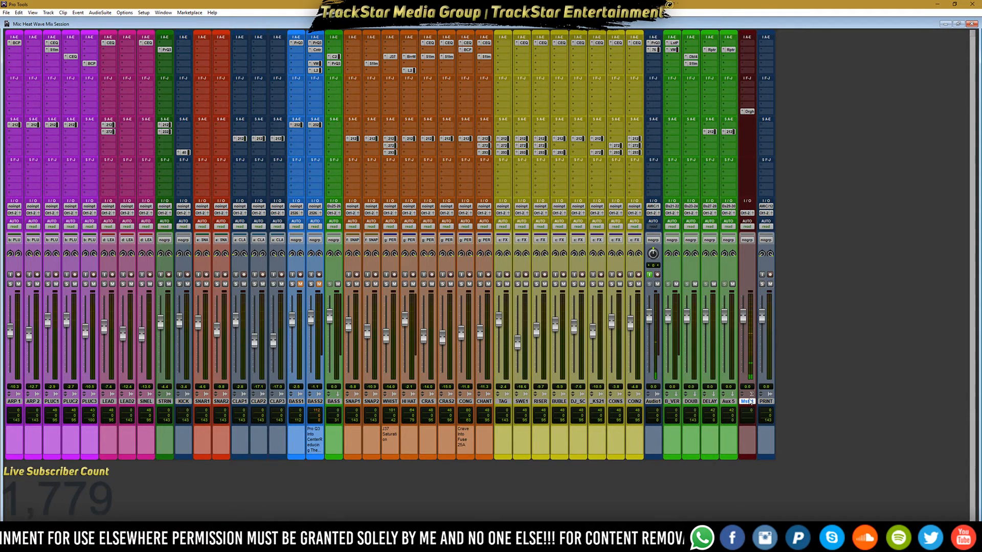
double_click(747, 402)
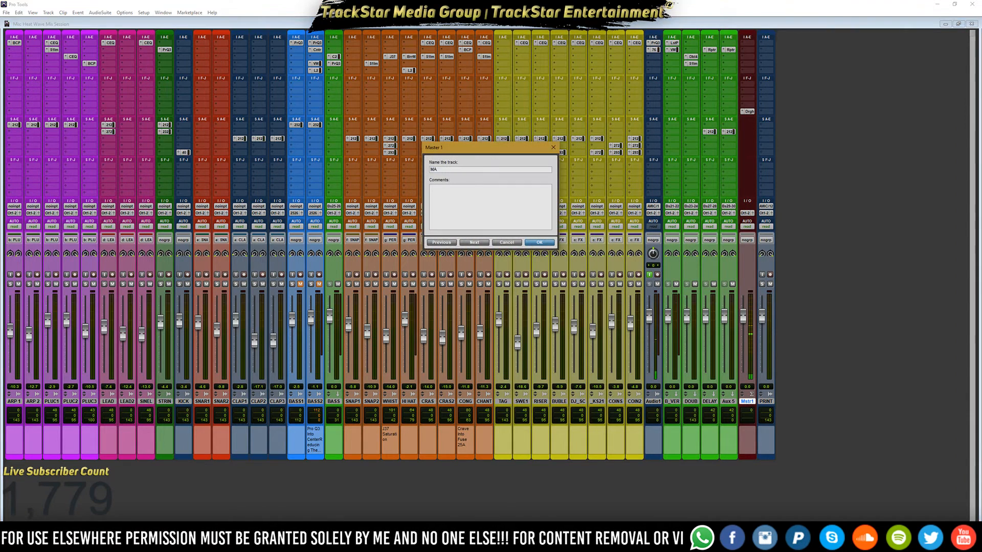
key("Return")
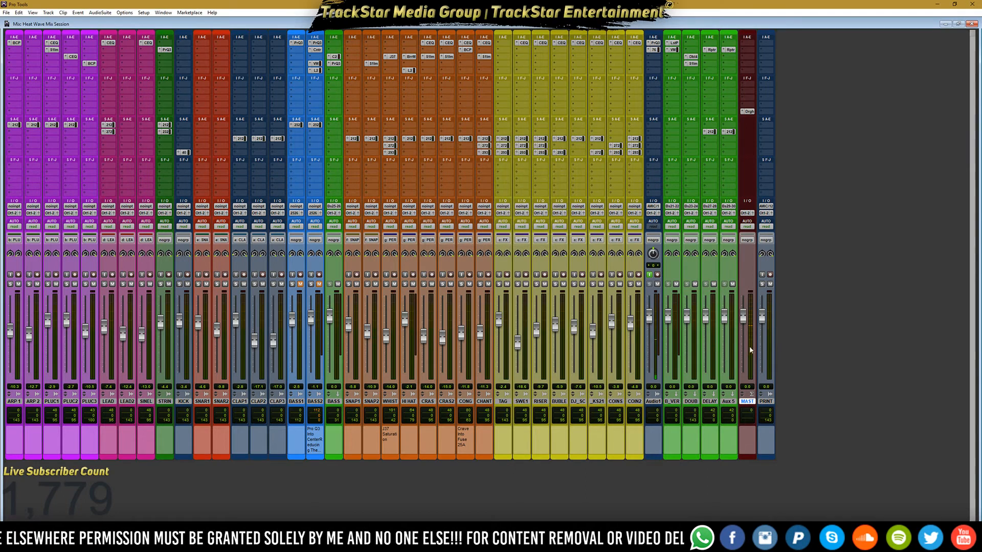
Step: Select the MASTER and PRINT TRACK channels together and colour both of them bright red
left_click(762, 456)
left_click(748, 402, "shift")
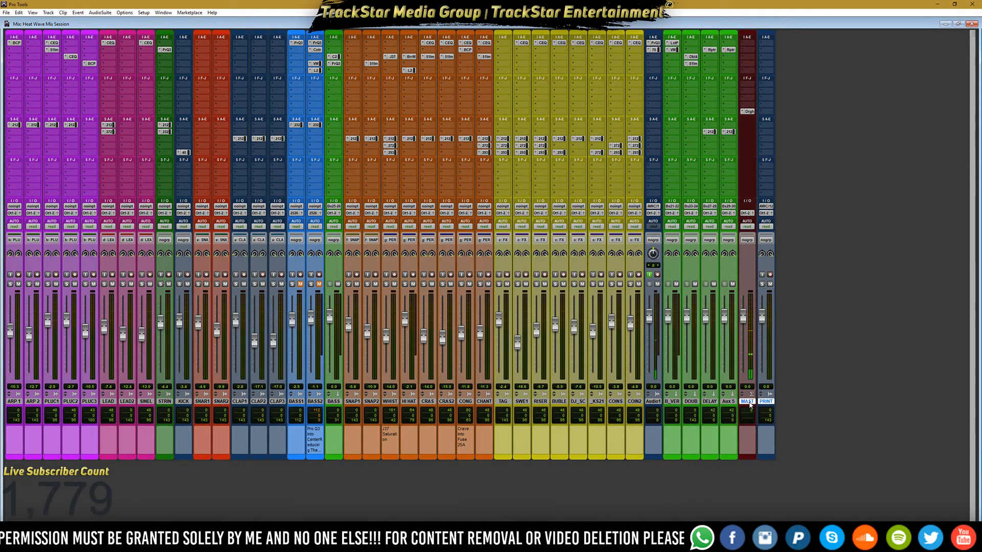
double_click(744, 453)
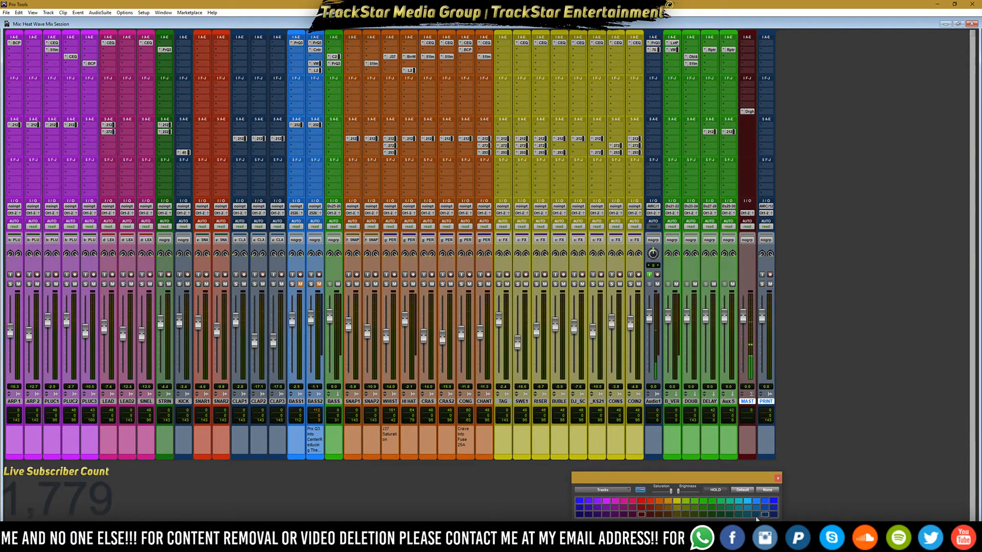
left_click(764, 514)
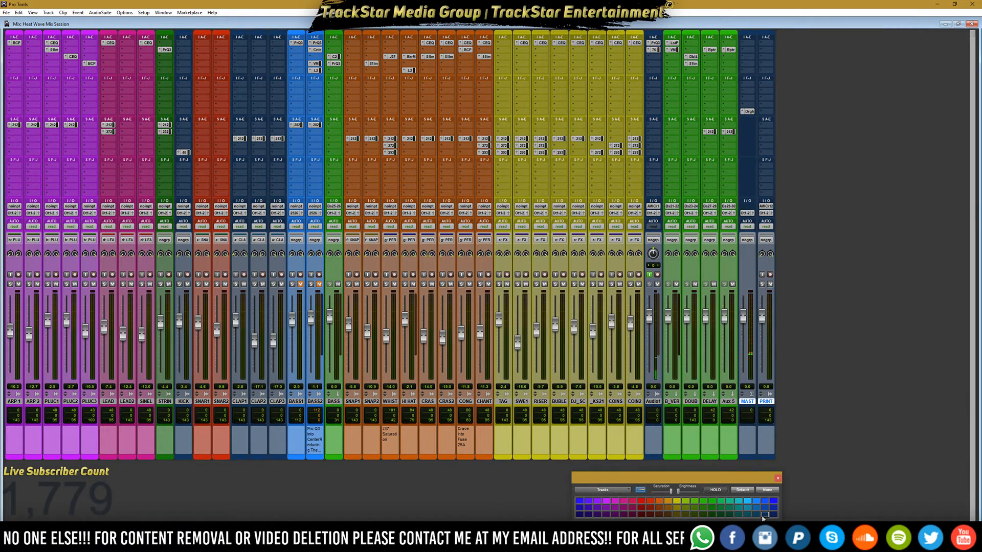
left_click(721, 506)
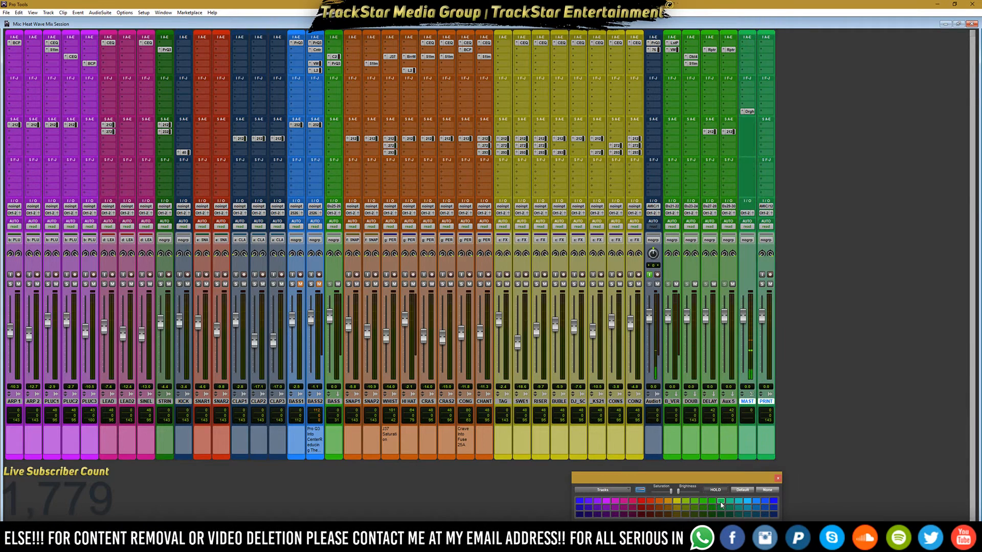
left_click(678, 502)
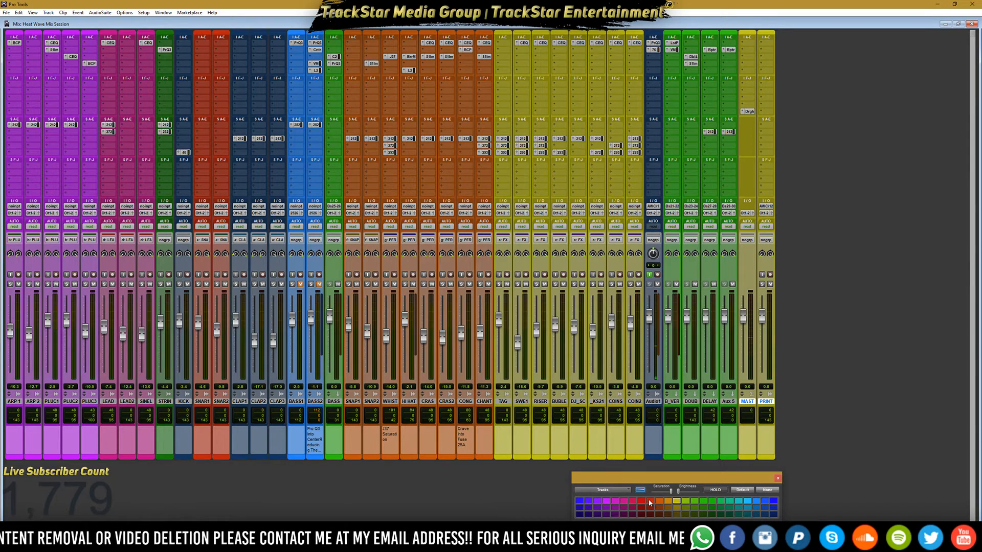
left_click(650, 502)
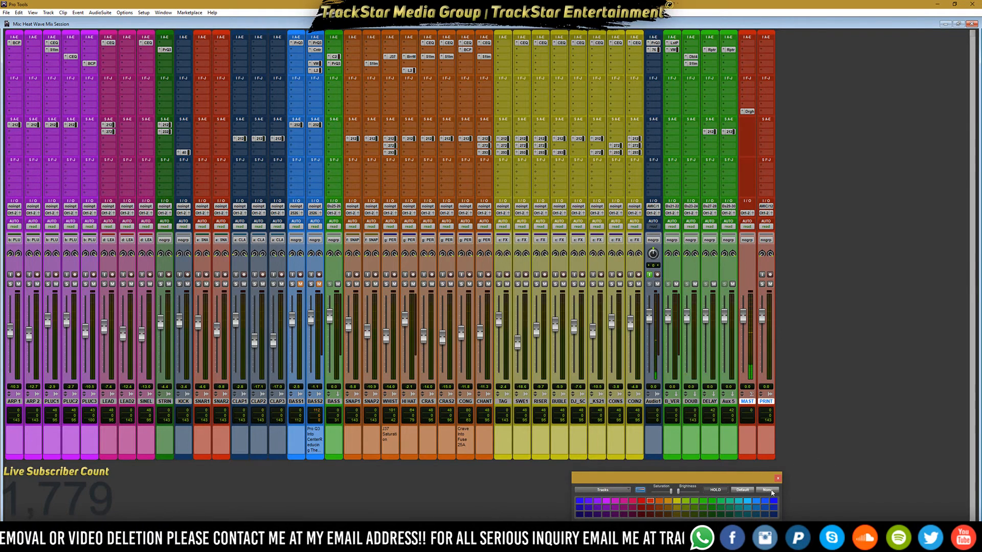
Step: Set the PRINT TRACK's input to Bus 49-50
left_click(769, 207)
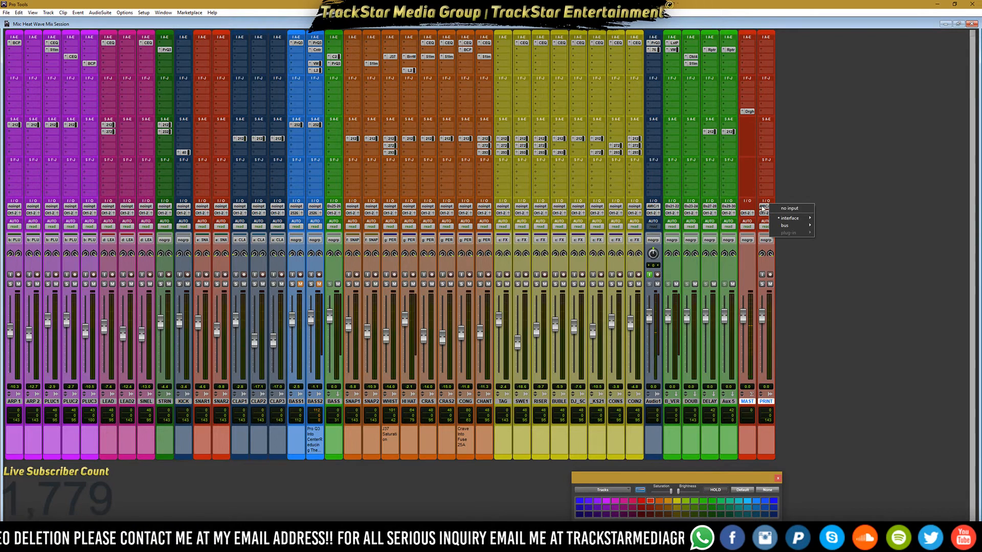
mouse_move(787, 221)
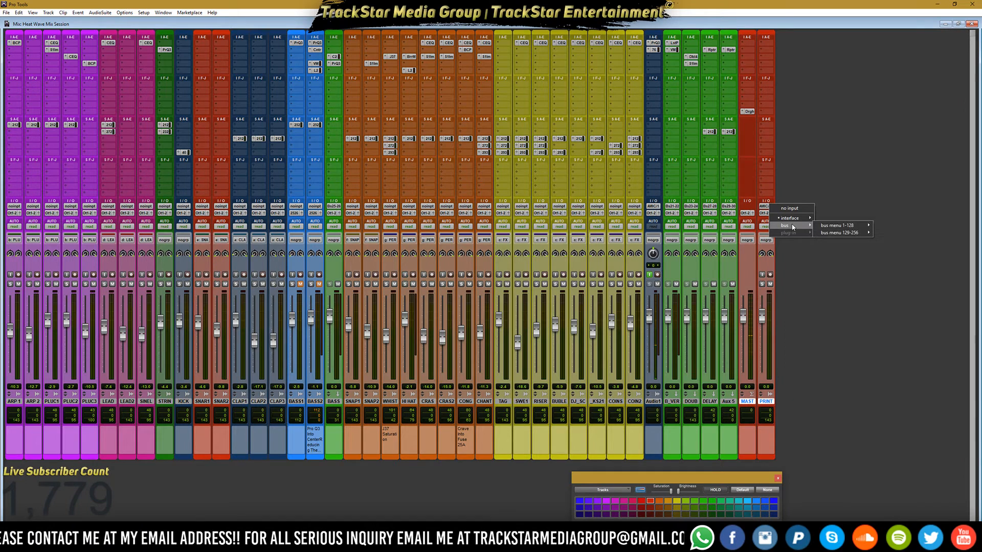
mouse_move(833, 226)
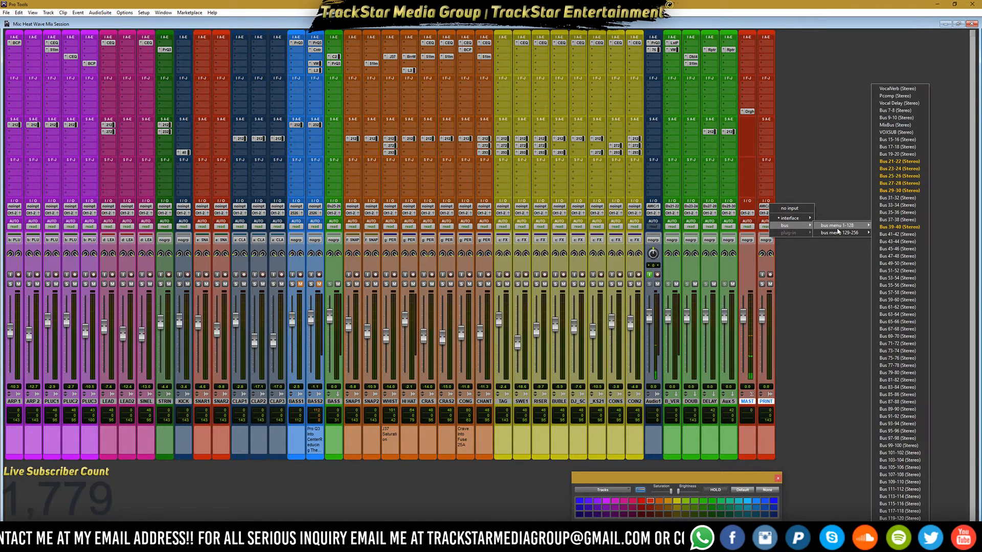
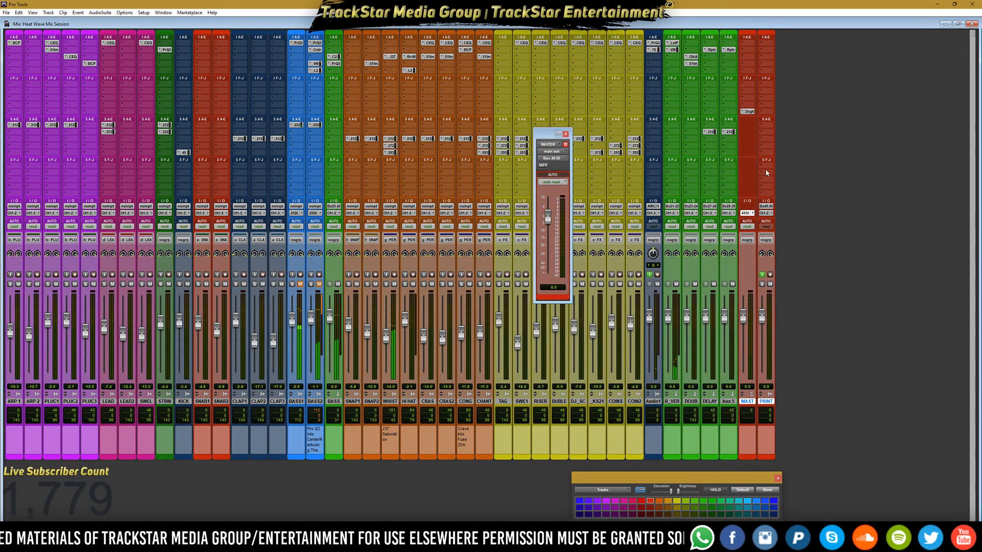
Step: Add a send on PRINT TRACK's slot F routed to the Out 1-2 (Stereo) output
left_click(763, 169)
mouse_move(787, 179)
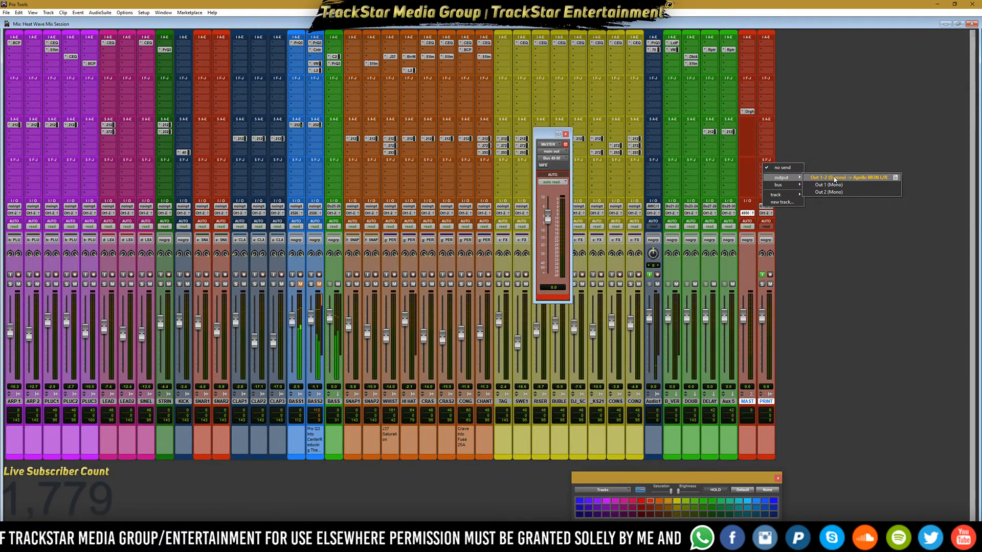
left_click(834, 178)
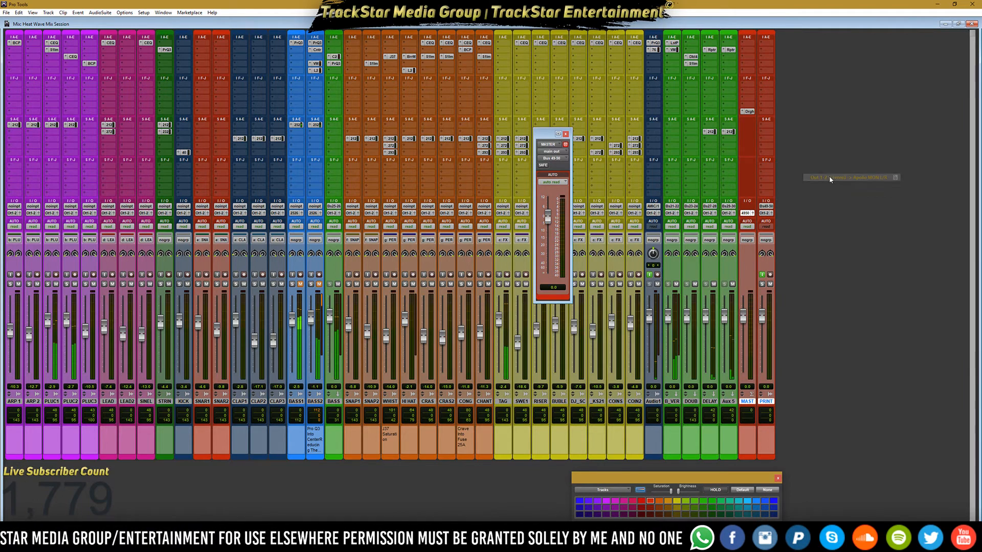
Step: Set the PRINT TRACK's input to no input and route the MASTER fader's output to Out 1-2
left_click(766, 207)
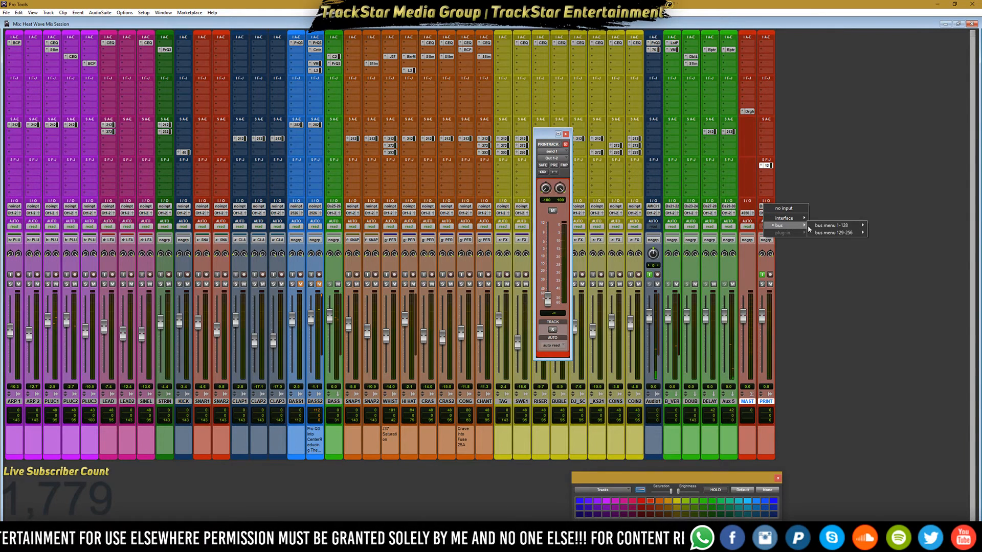
mouse_move(831, 226)
left_click(801, 208)
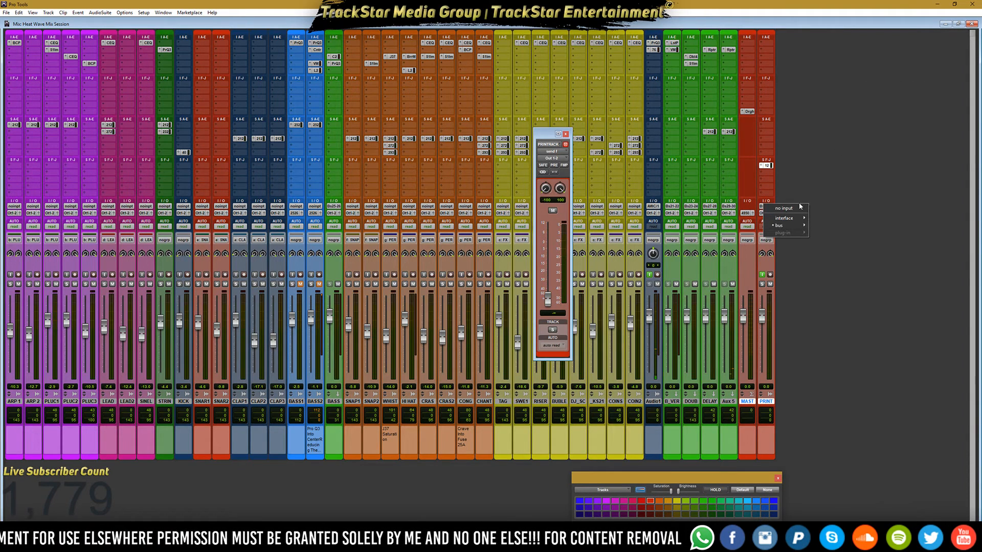
left_click(754, 213)
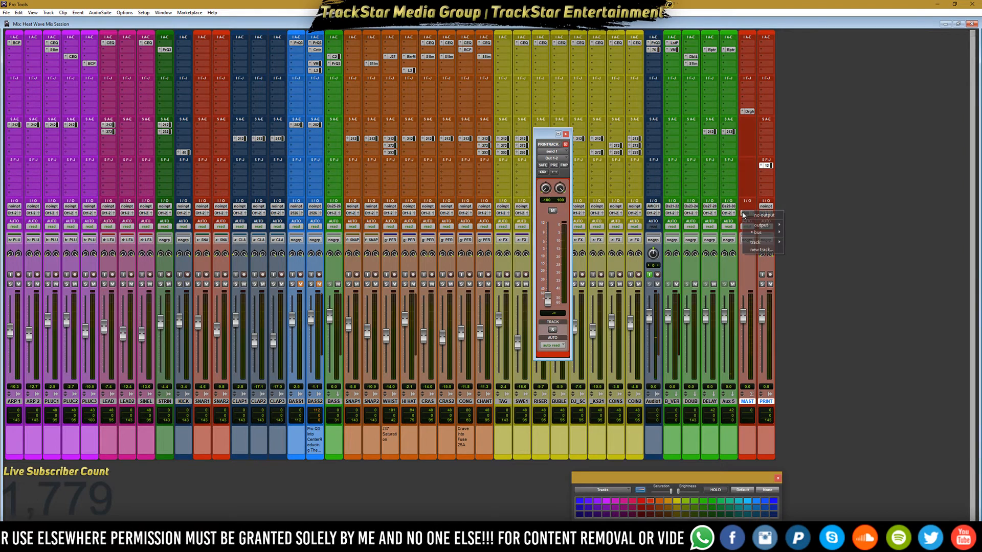
mouse_move(773, 225)
left_click(816, 226)
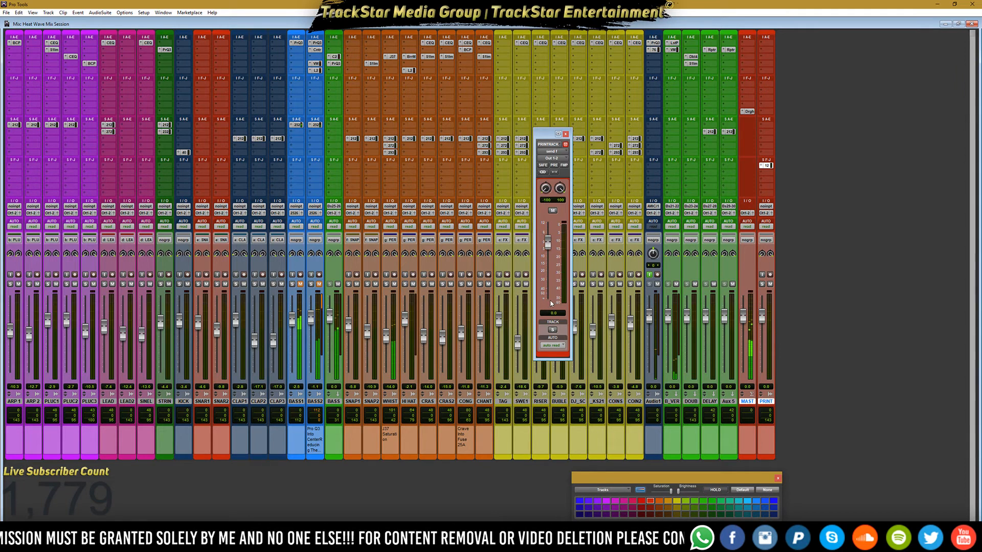
Step: Try to enable input monitoring on PRINT TRACK, and look through its available interface and bus inputs
left_click(762, 275)
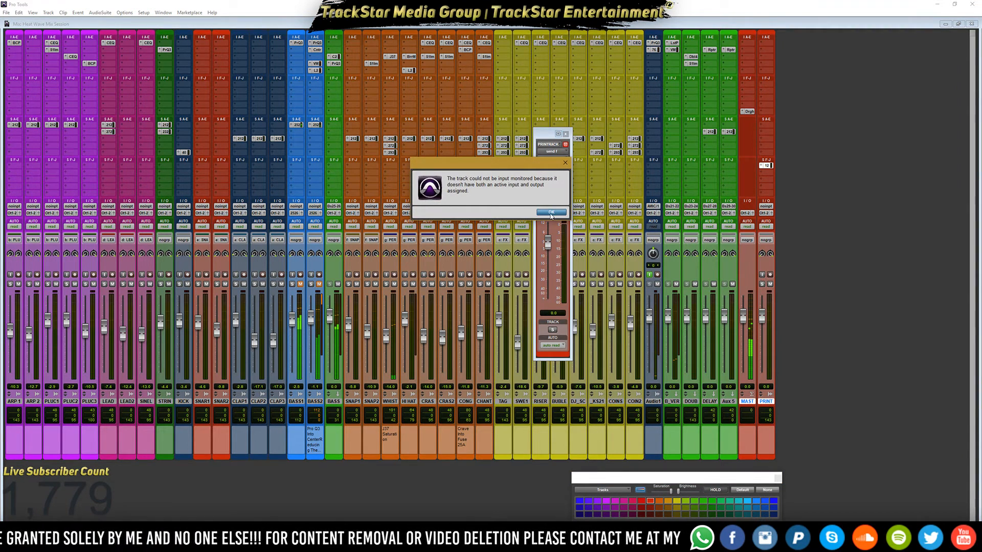
left_click(551, 213)
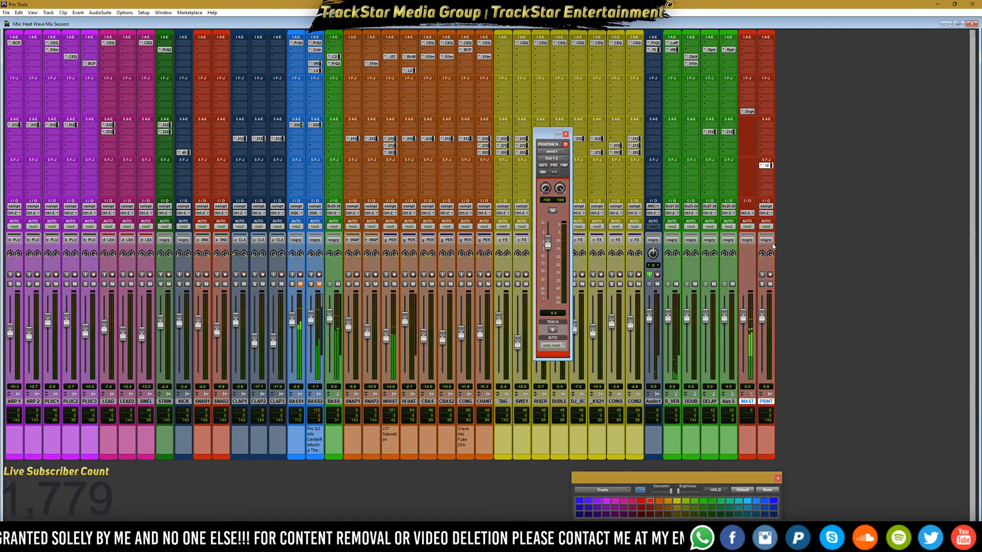
left_click(768, 207)
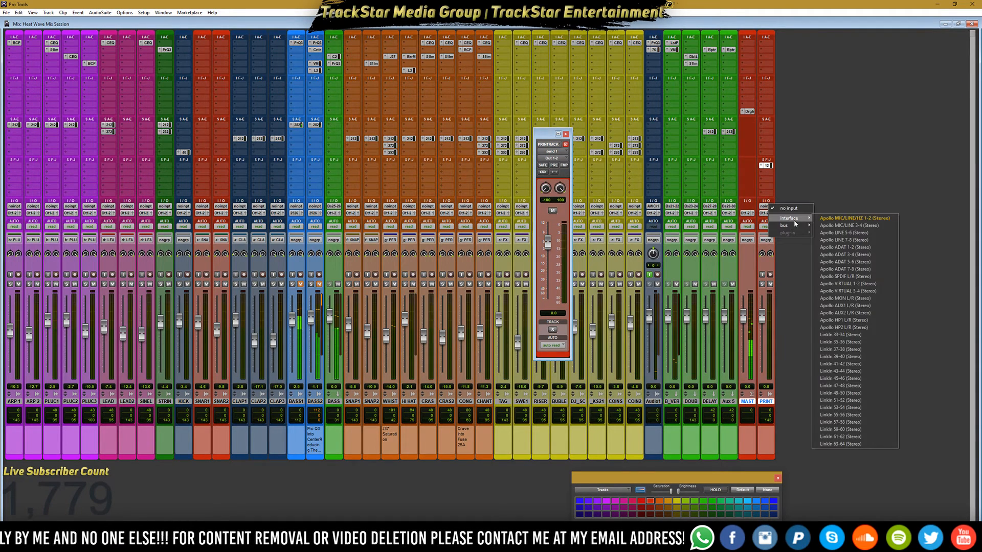
mouse_move(792, 228)
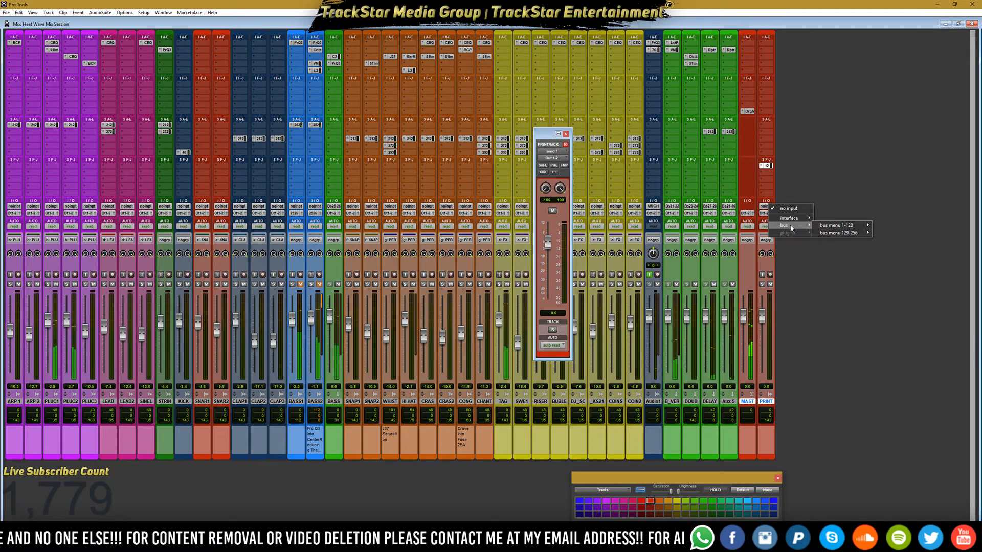
mouse_move(828, 226)
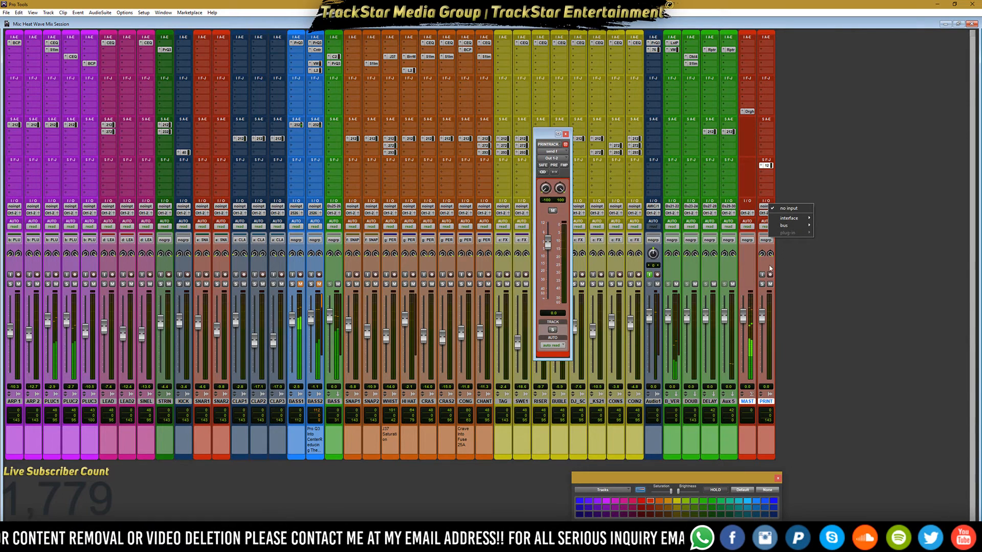
left_click(747, 255)
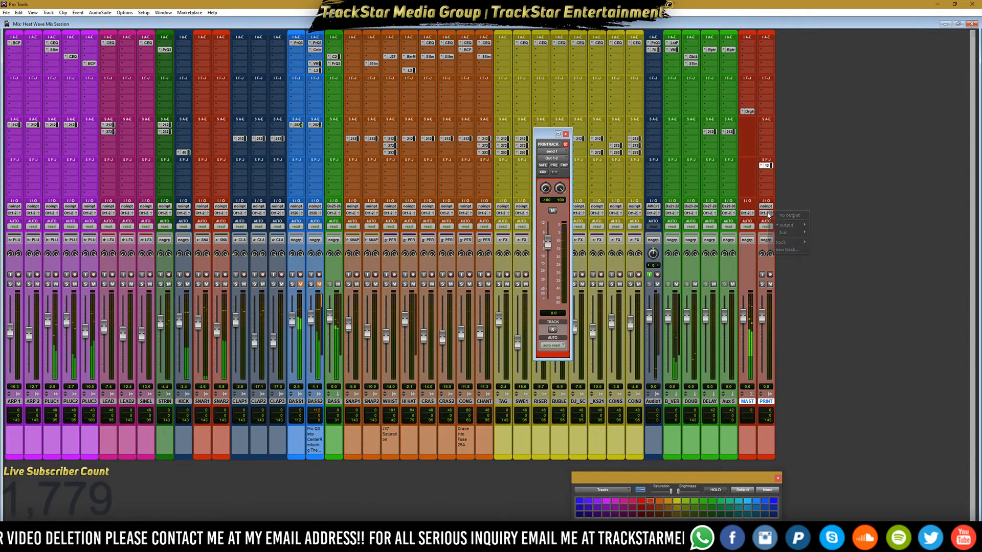
Step: Set the PRINT TRACK's output to no output, check its interface inputs and bring up the MASTER output window
left_click(766, 213)
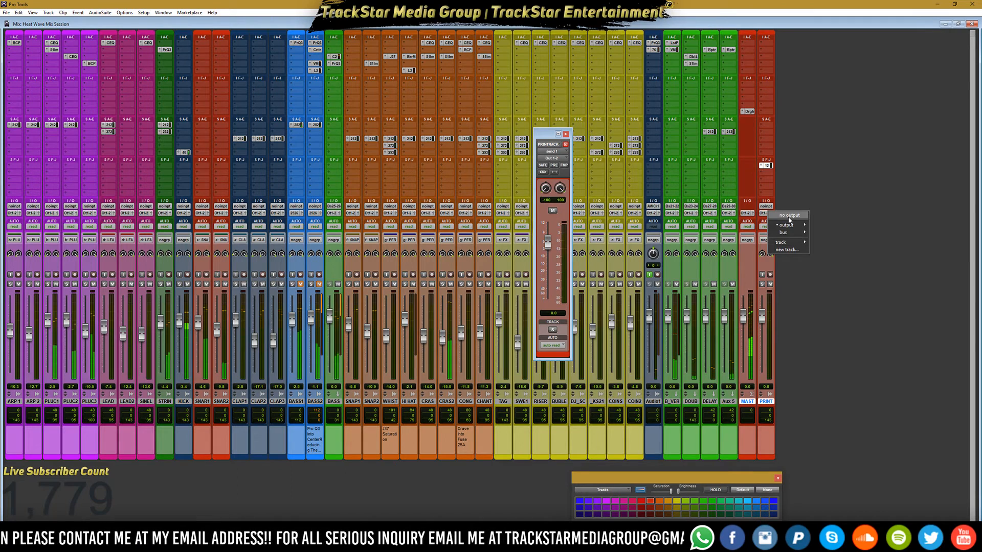
left_click(788, 217)
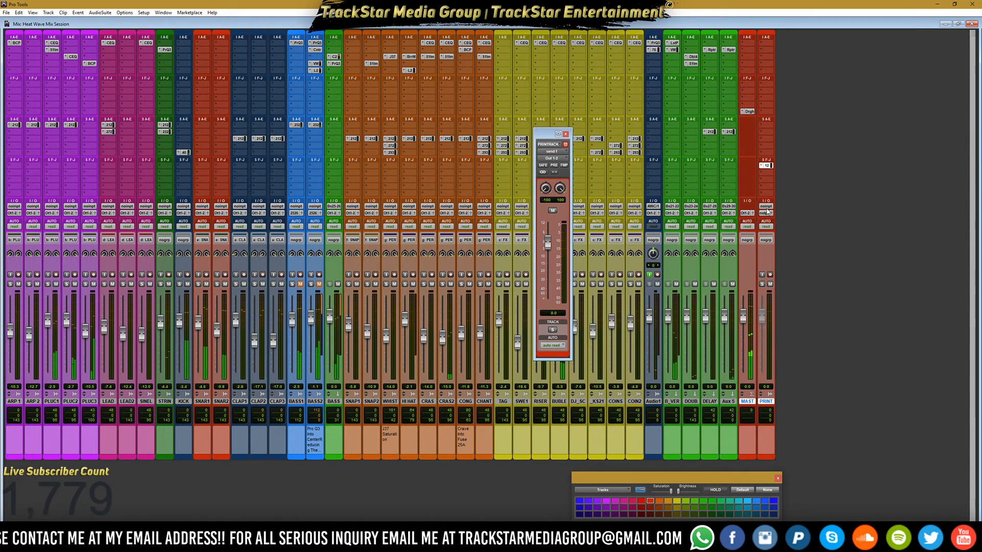
left_click(767, 207)
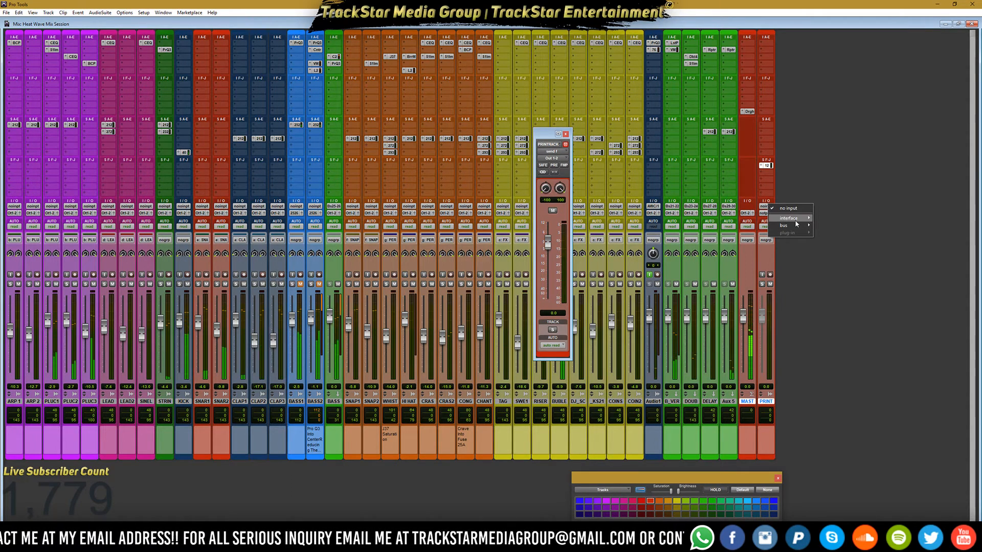
mouse_move(796, 222)
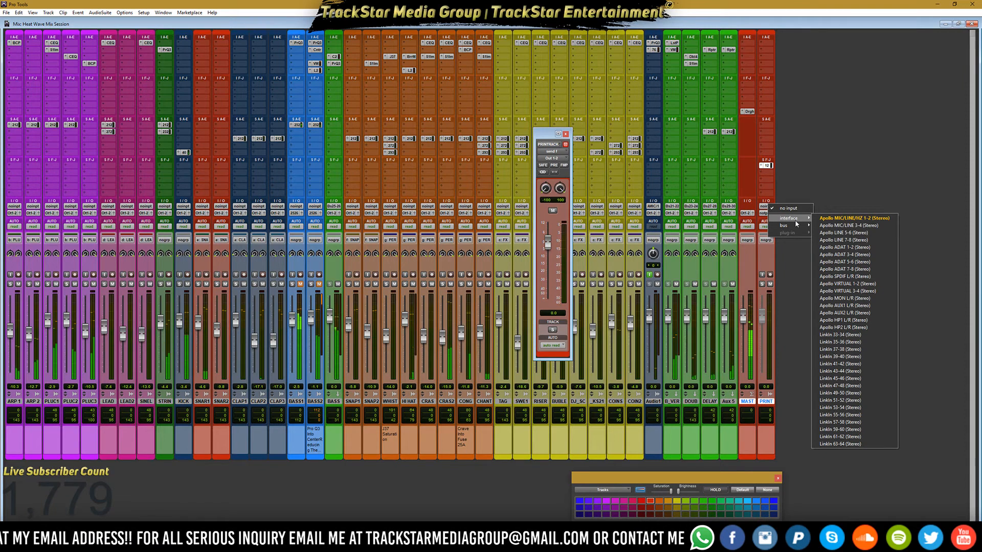
left_click(752, 214)
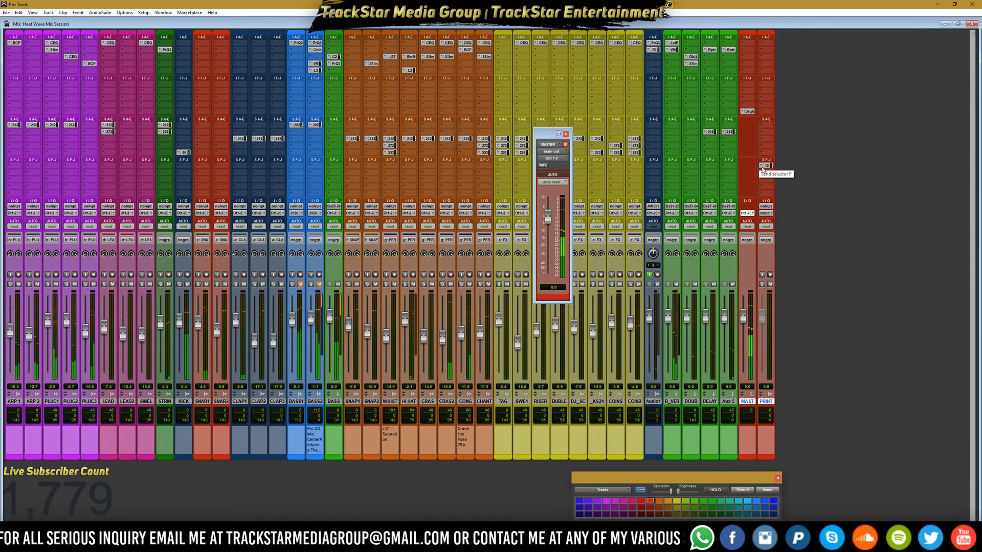
Step: Look through the bus destinations available for PRINT TRACK's send F
left_click(762, 166)
mouse_move(785, 182)
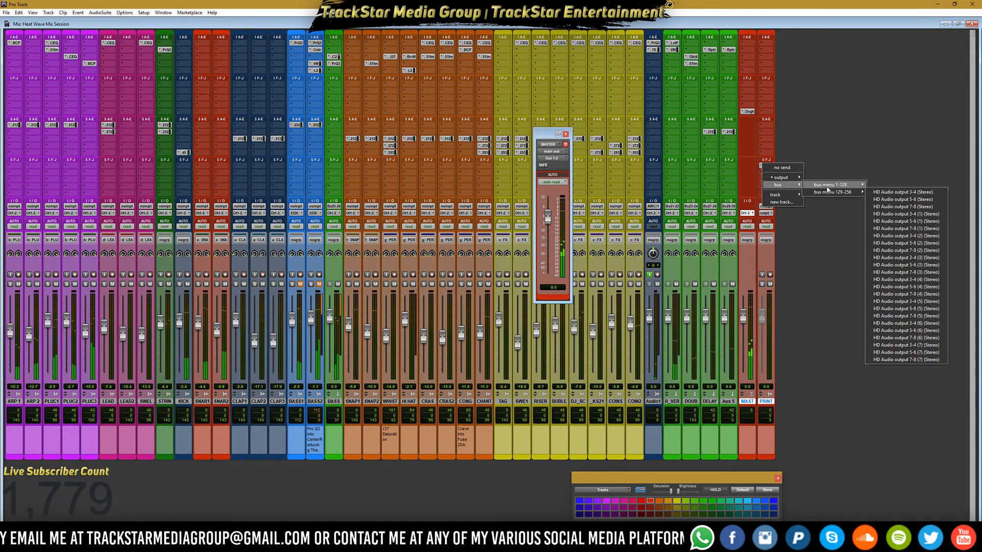
mouse_move(828, 188)
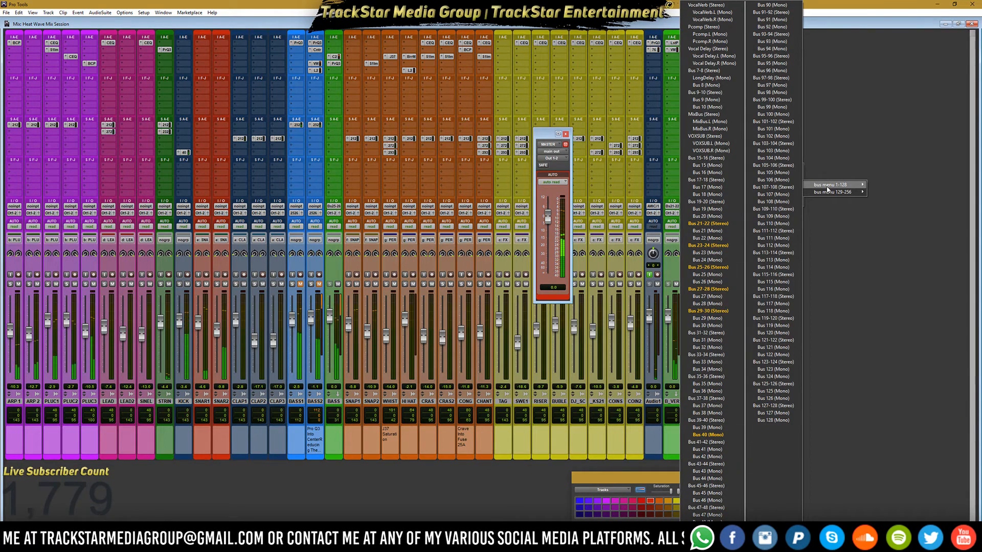
left_click(837, 242)
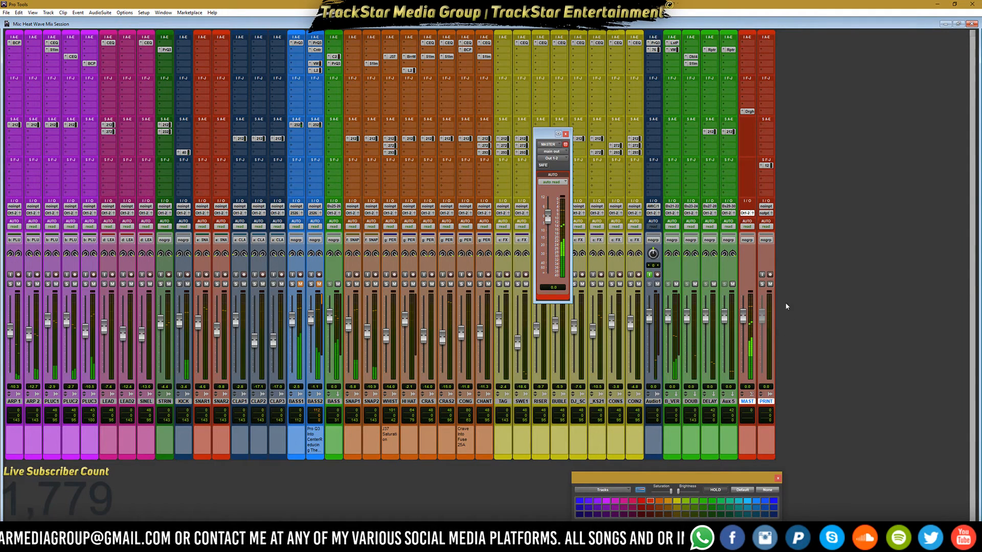
left_click(766, 441)
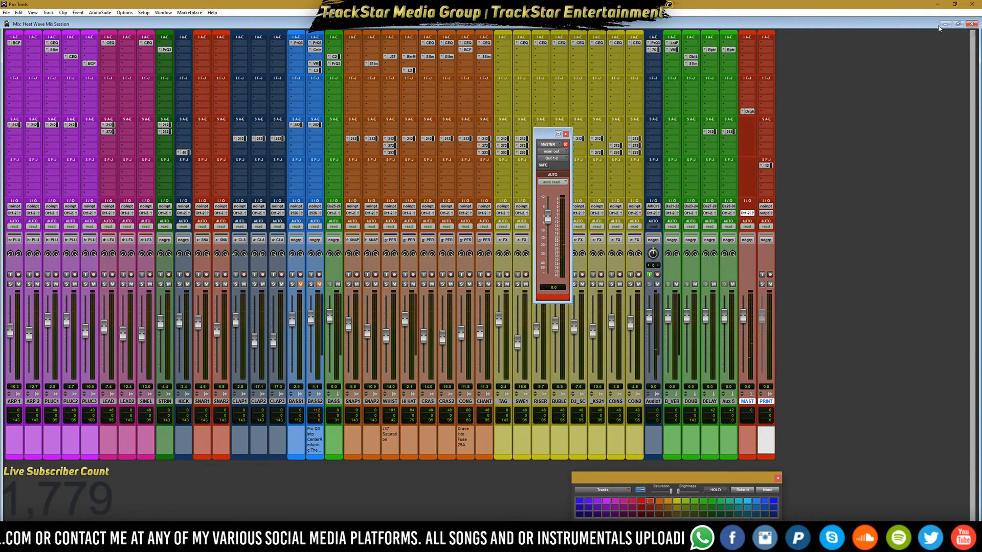
Step: Remove the MASTER fader and PRINT TRACK from the session, and play the mix from the start
left_click(972, 24)
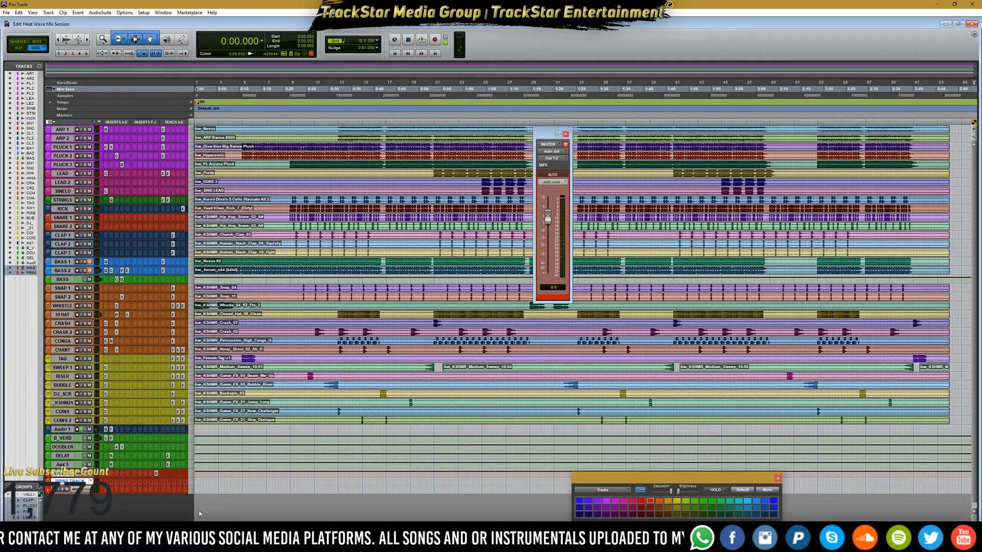
right_click(75, 384)
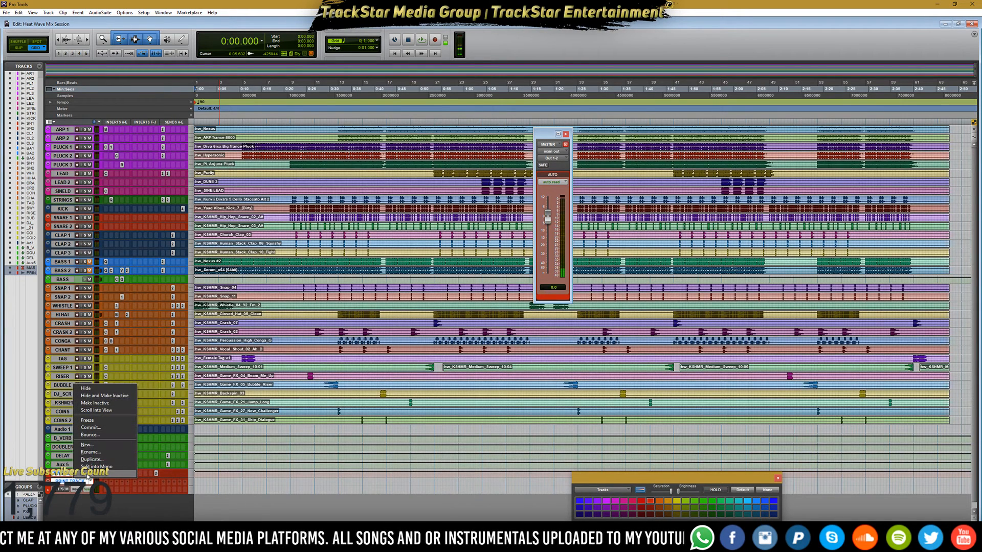
left_click(86, 388)
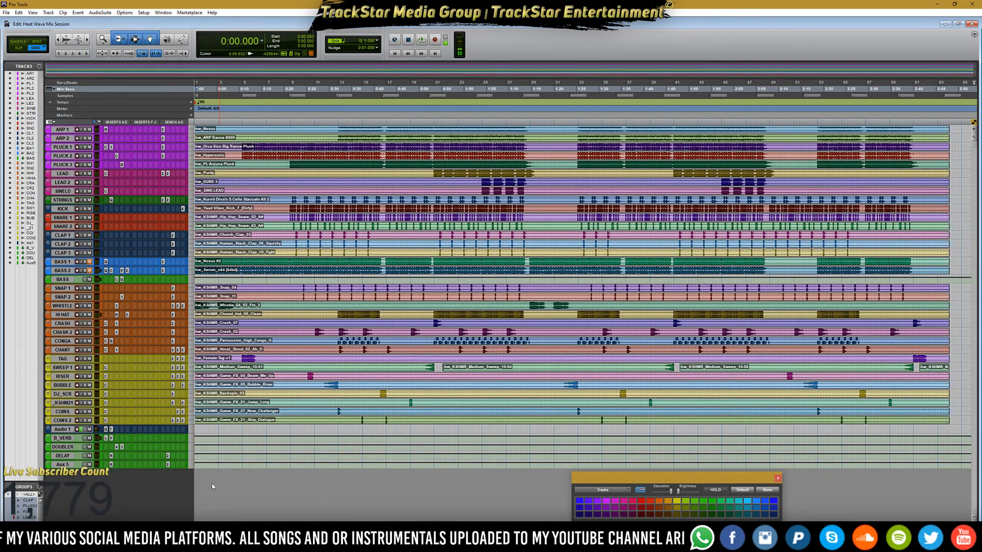
key("space")
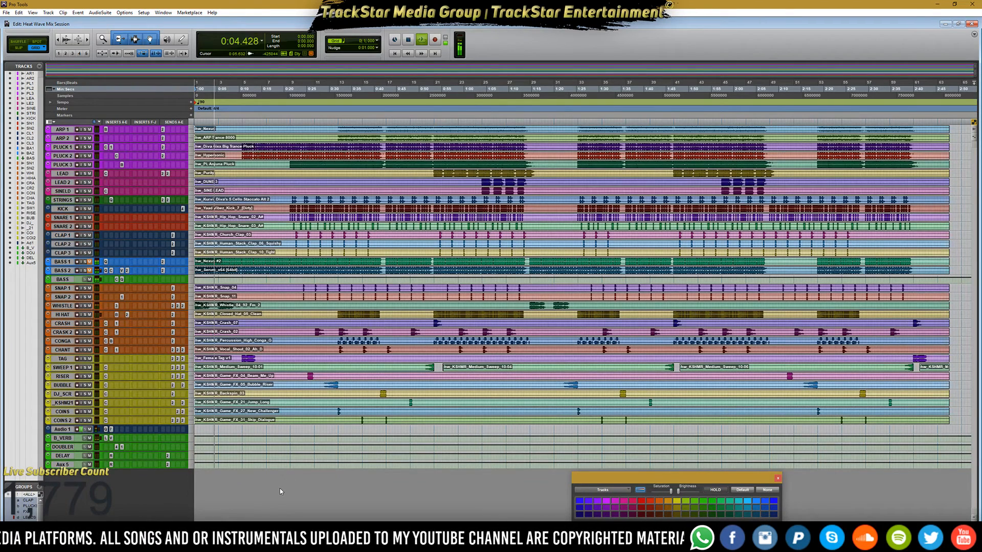
Step: Create one new stereo Master Fader track
key("ctrl+shift+n")
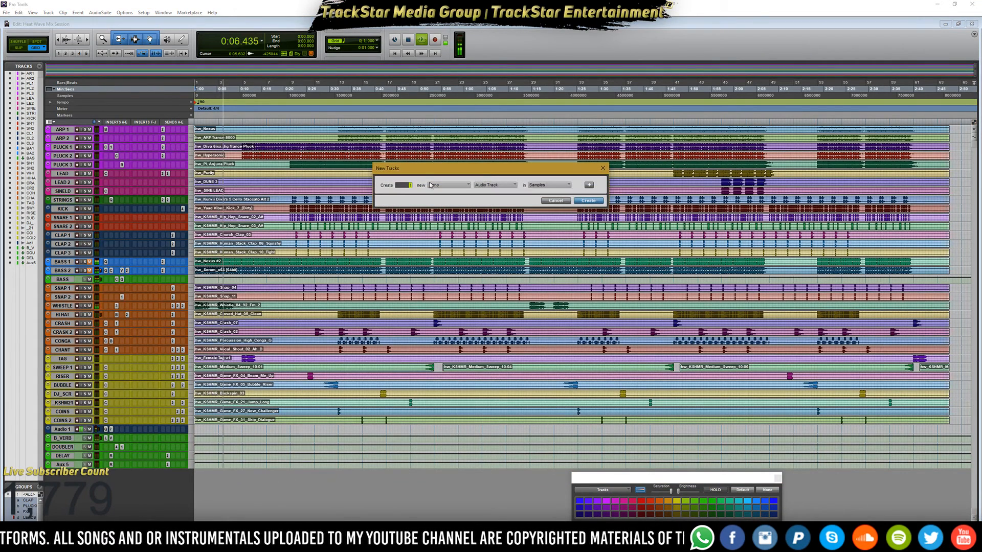
left_click(460, 185)
left_click(473, 195)
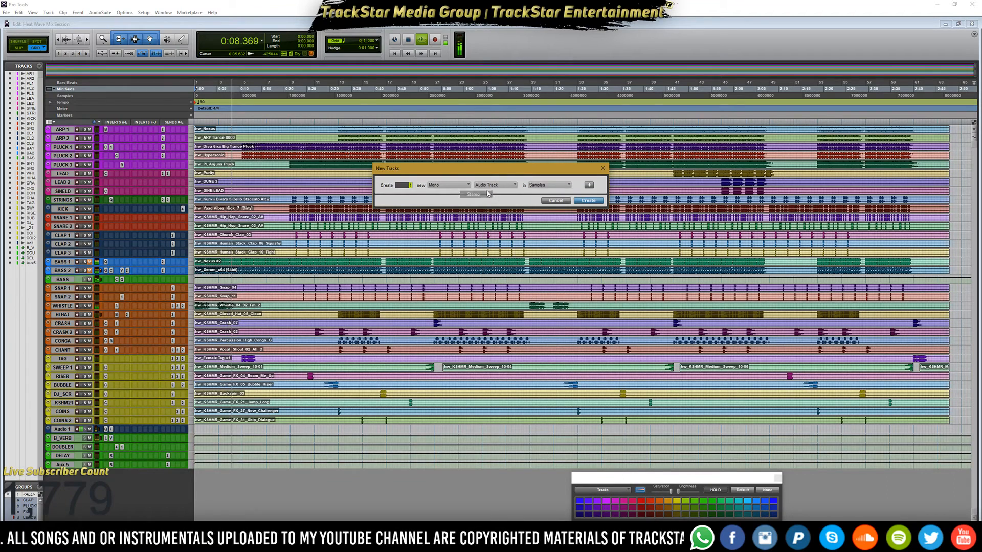
left_click(501, 186)
left_click(522, 202)
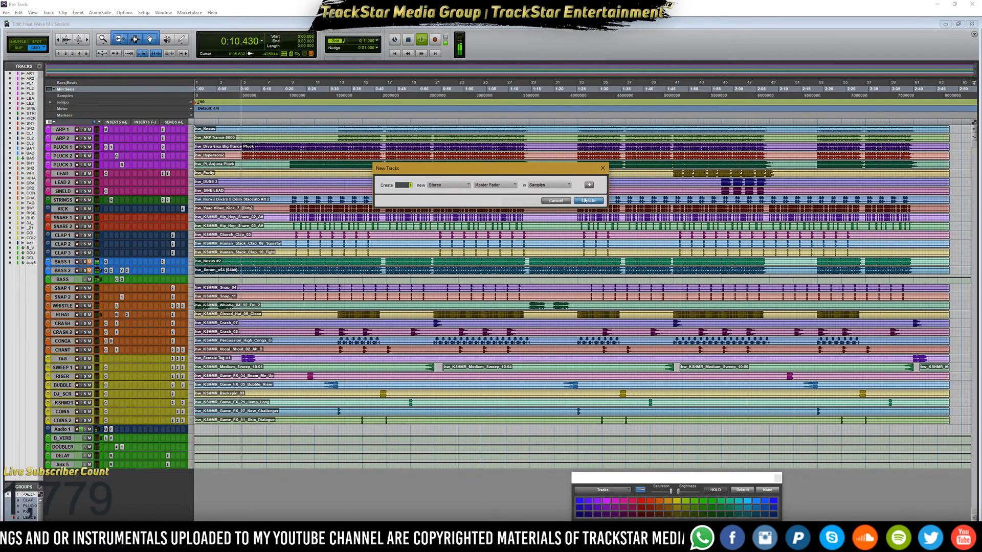
left_click(585, 200)
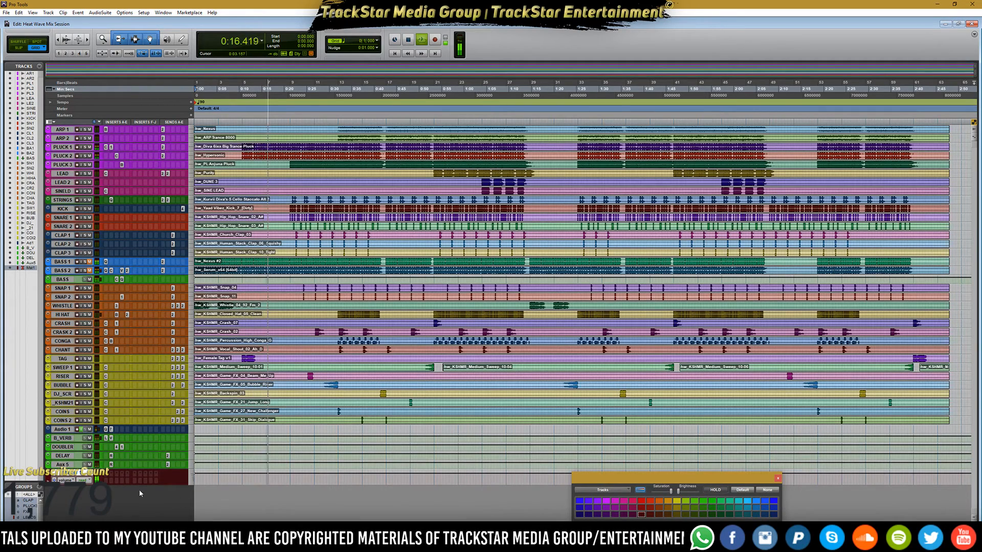
Step: Insert the stereo FabFilter Pro-Q 3 in the new master fader's first insert slot
key("ctrl+equal")
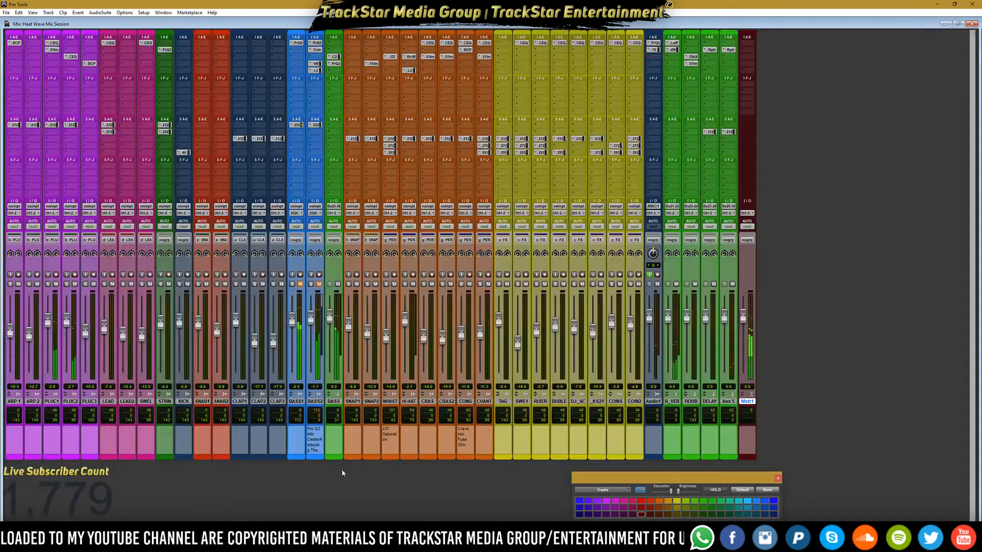
left_click(747, 43)
mouse_move(798, 55)
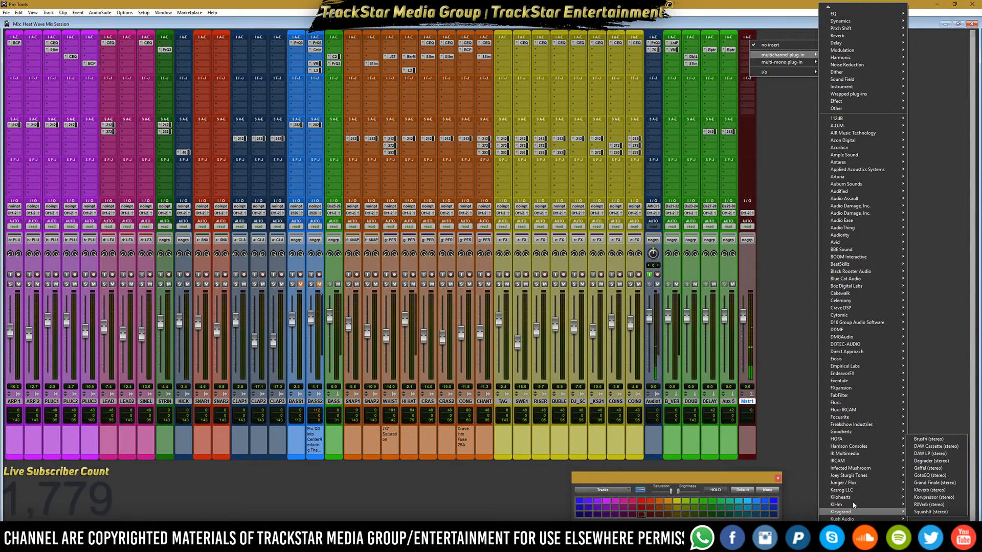
mouse_move(848, 396)
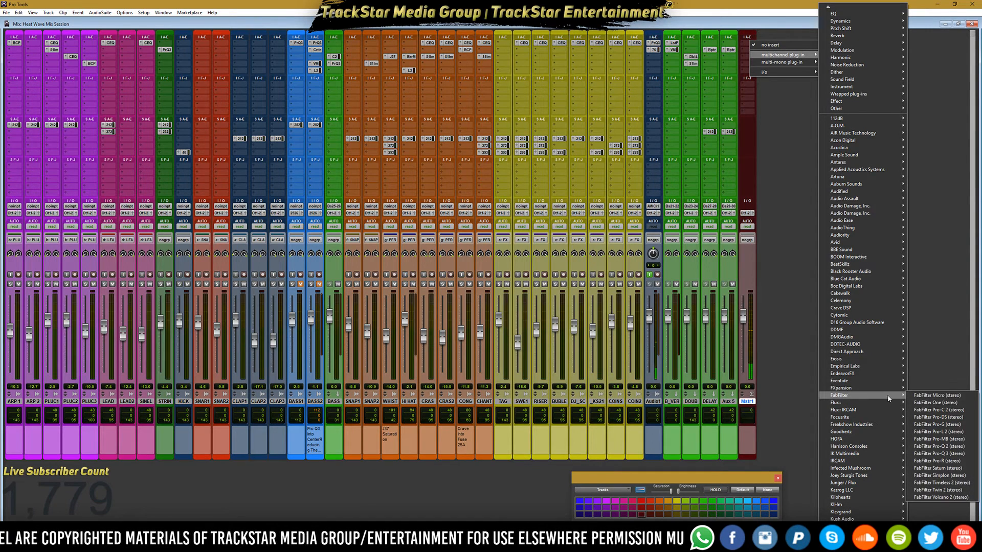
left_click(951, 453)
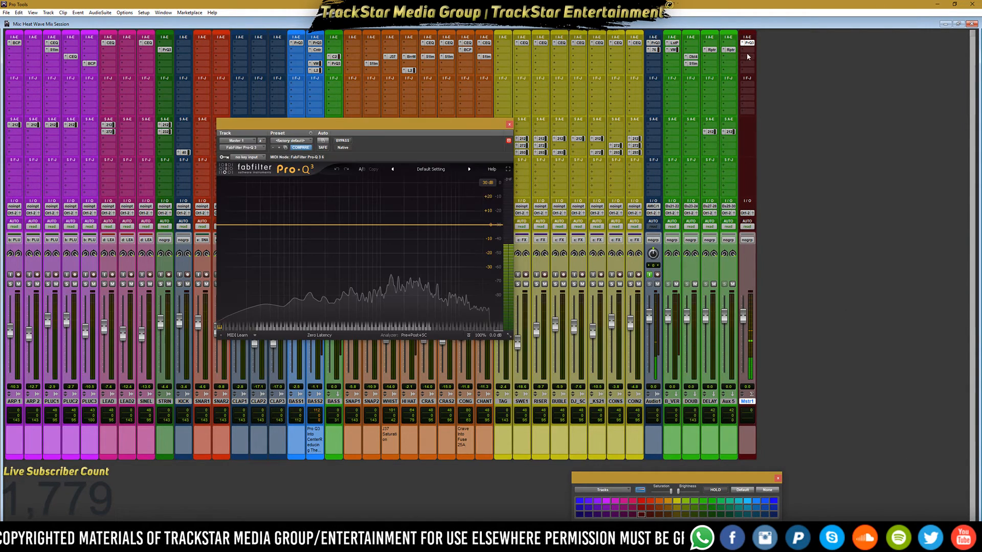
Step: Insert the stereo API-2500 compressor in the master fader's second insert slot
left_click(747, 49)
mouse_move(764, 64)
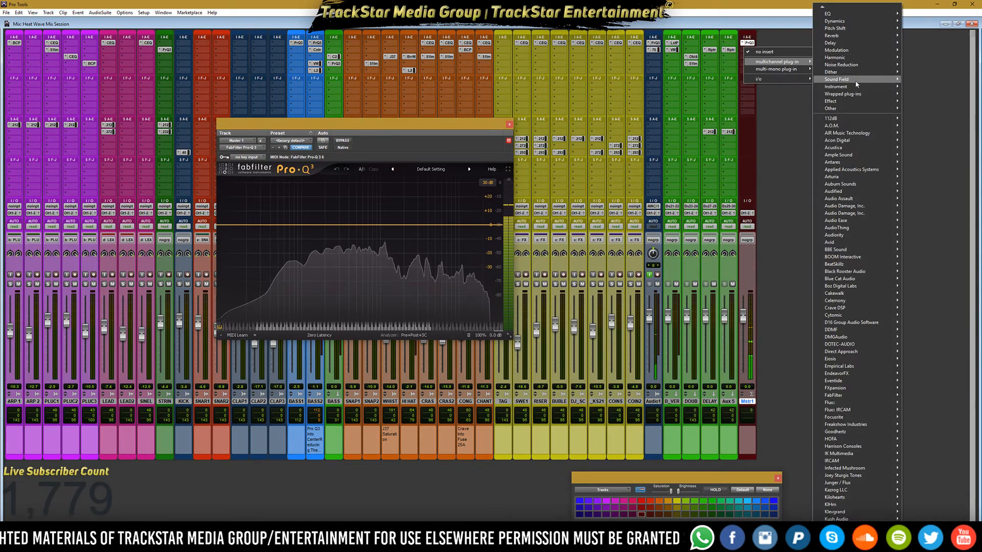
mouse_move(845, 22)
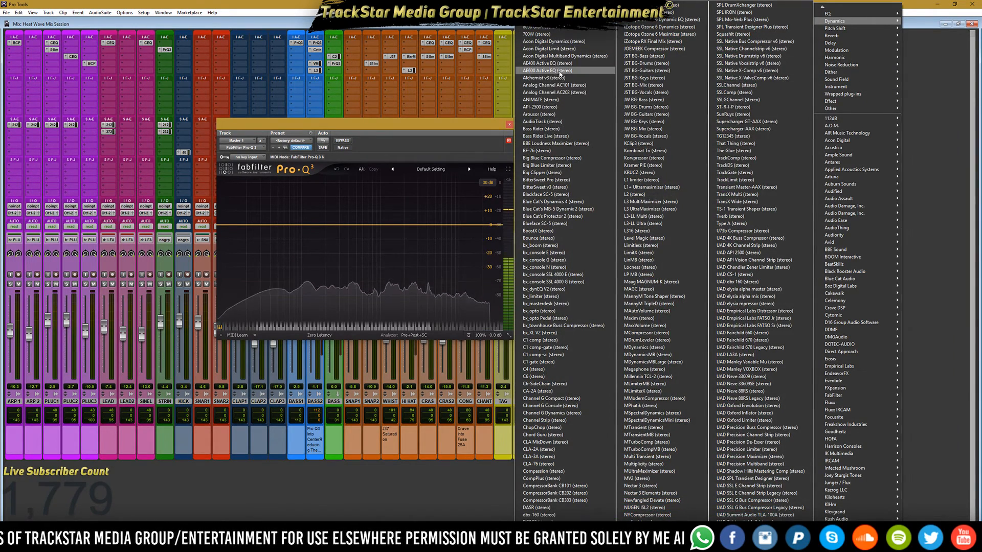
left_click(542, 107)
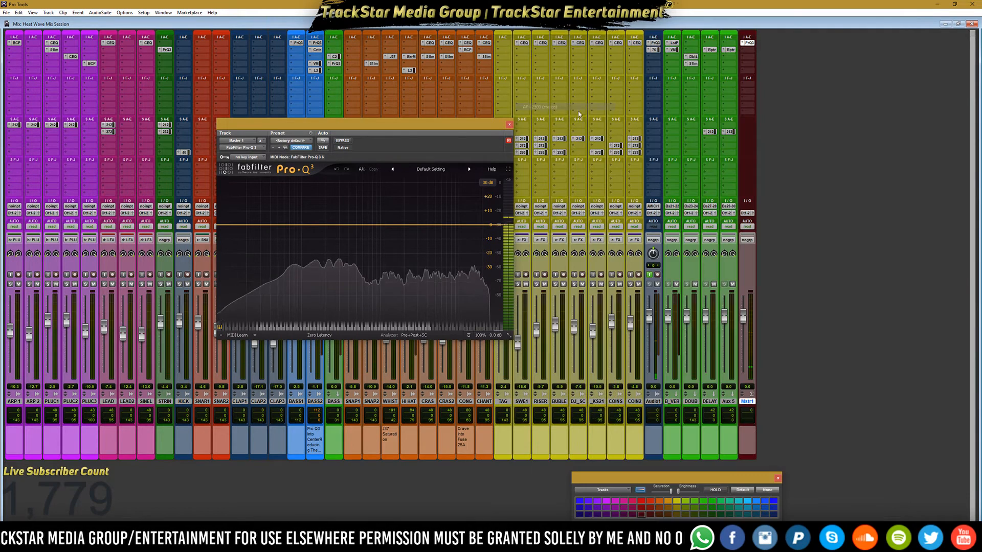
Step: Insert the J37 as a multichannel plug-in in the master fader's third insert slot
left_click(743, 58)
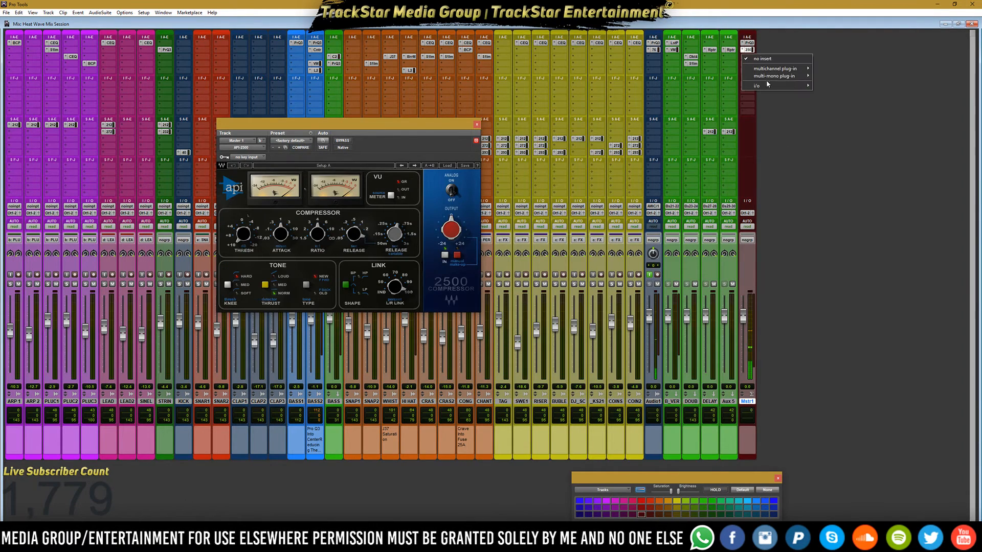
mouse_move(792, 71)
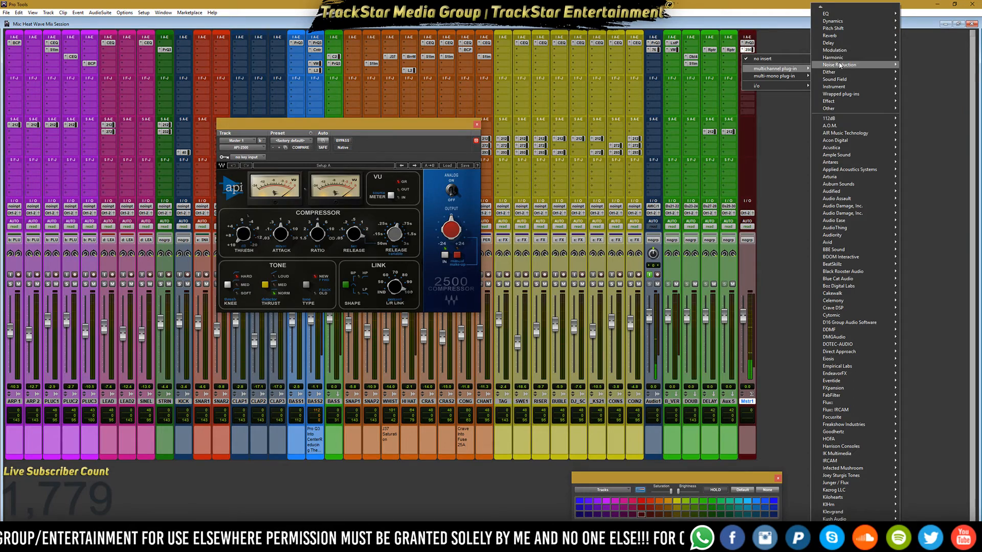
mouse_move(839, 58)
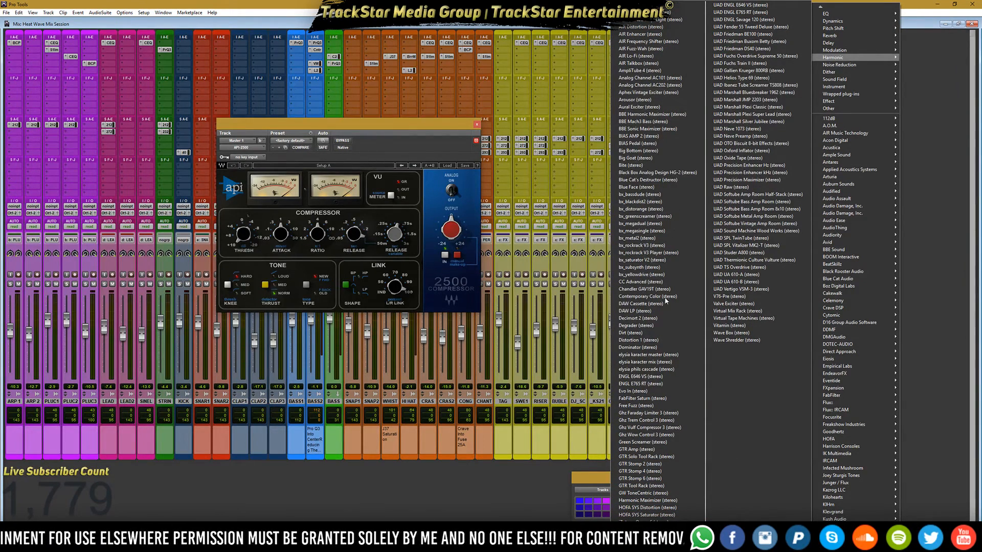
left_click(767, 327)
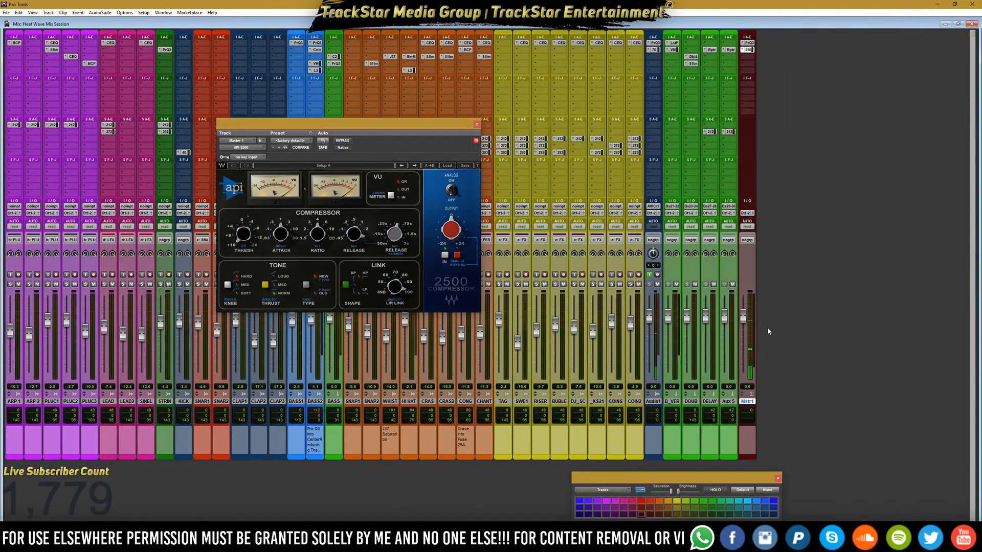
Step: Load the Master Filter preset from the V2 Preset Folder in the master fader's Pro-Q 3
left_click(747, 42)
left_click(409, 169)
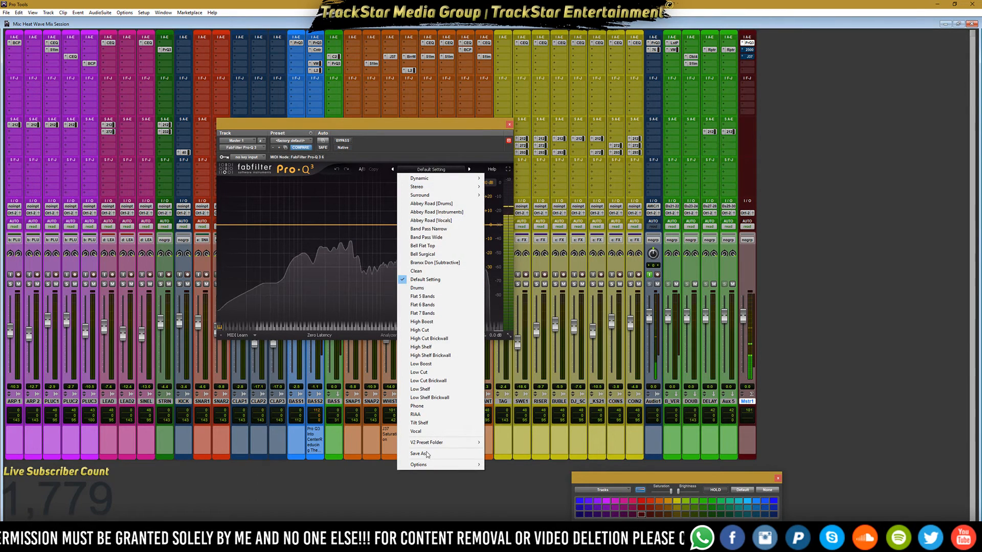
mouse_move(448, 444)
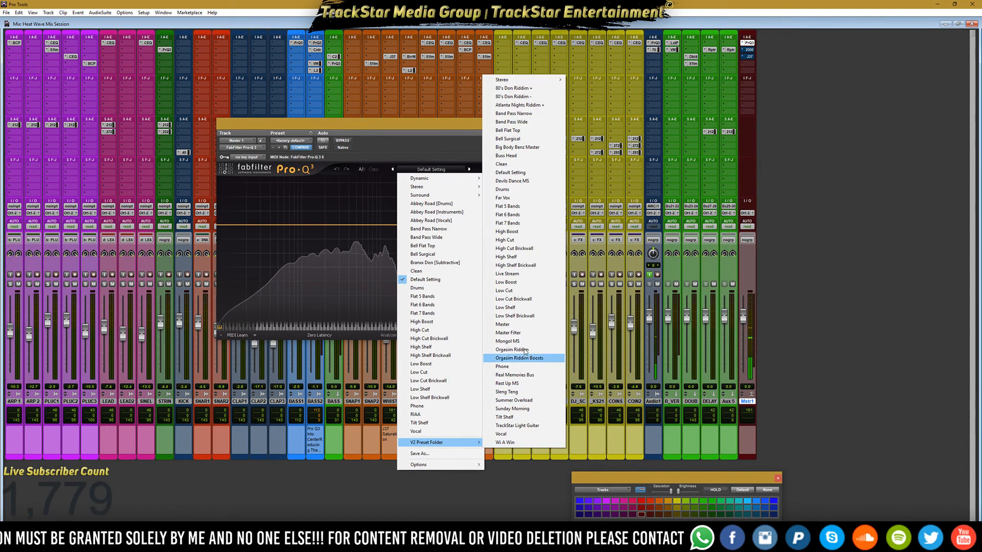
left_click(508, 333)
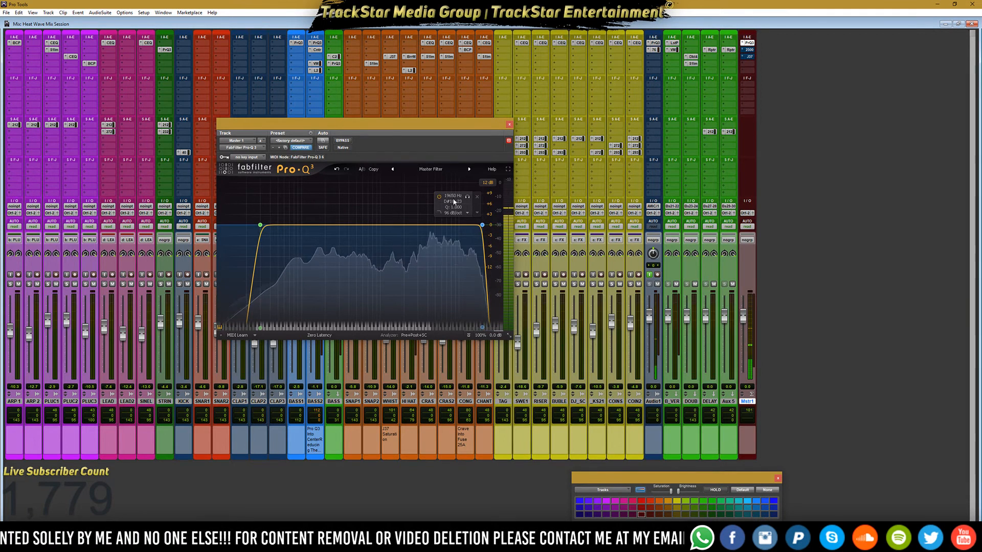
Step: Set the master fader's API-2500 to the Old type and adjust its threshold
left_click(748, 50)
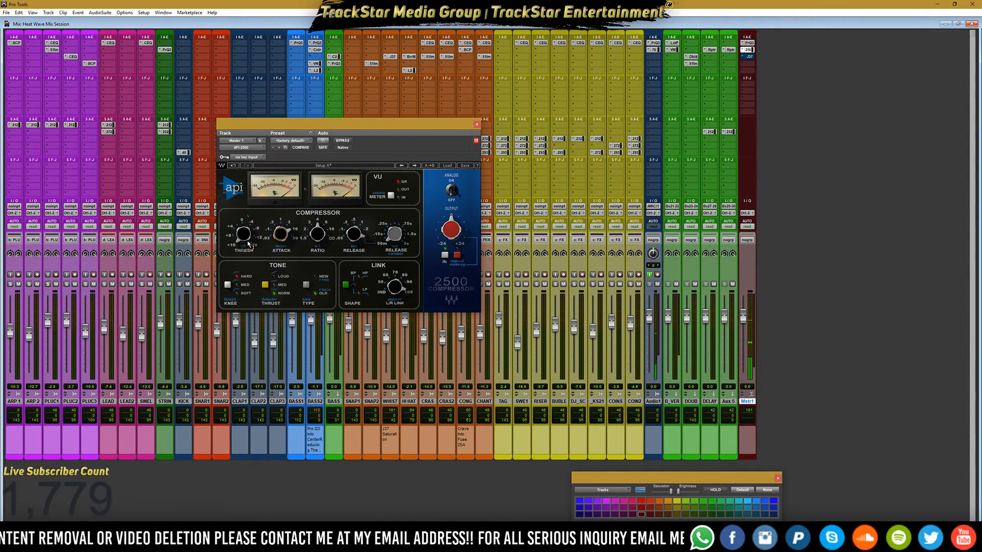
left_click_drag(243, 238, 243, 246)
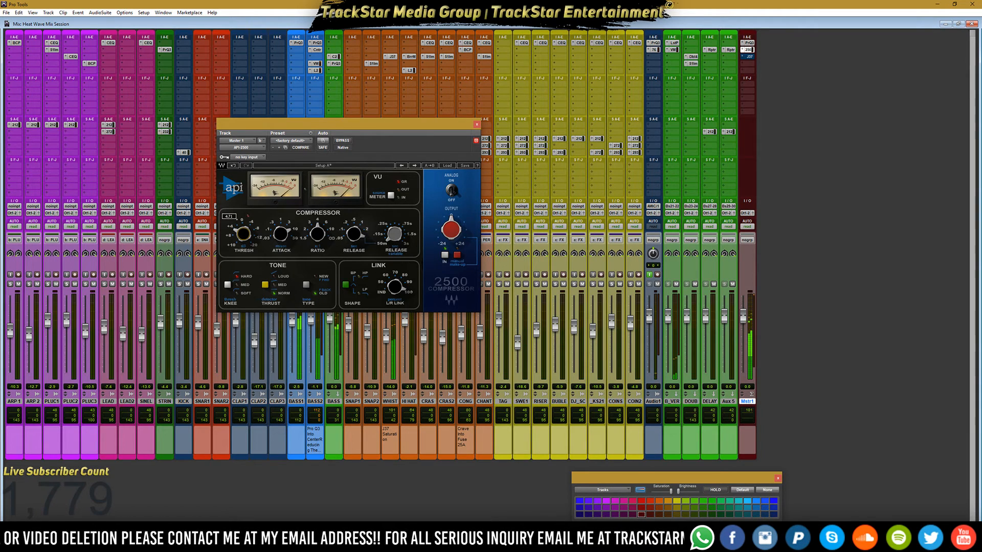
Step: Select the section from 1:04 to 1:14 across the tracks and play it
left_click(971, 24)
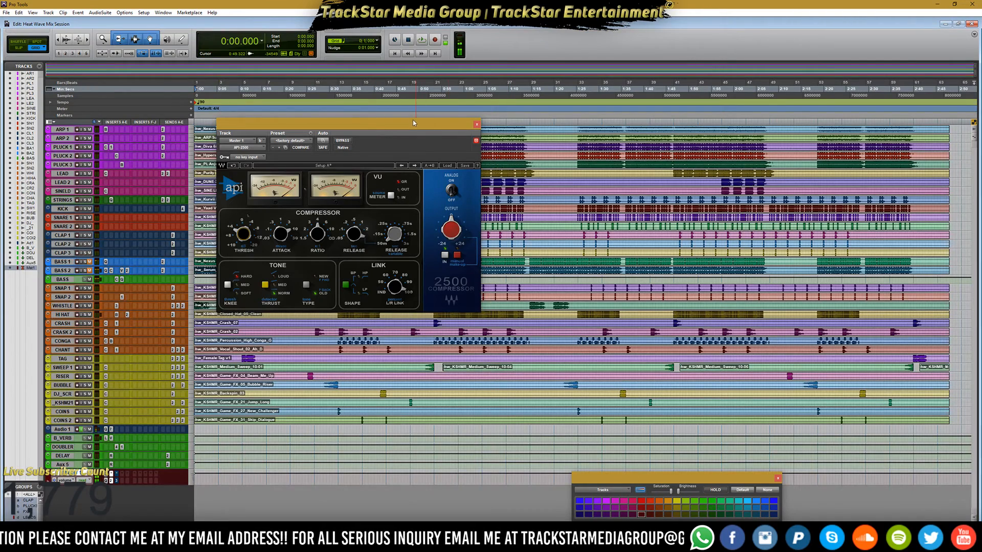
left_click_drag(413, 123, 369, 309)
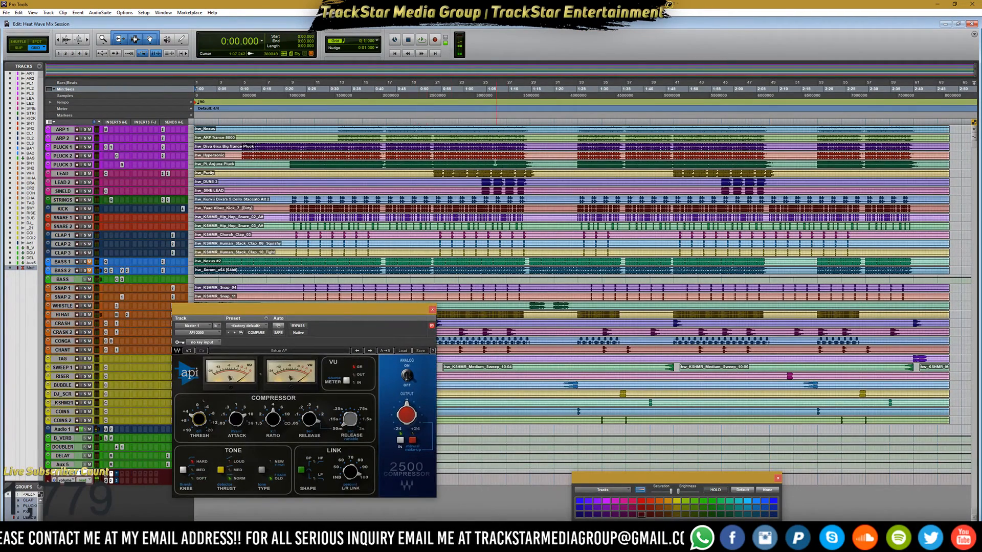
left_click_drag(483, 120, 530, 127)
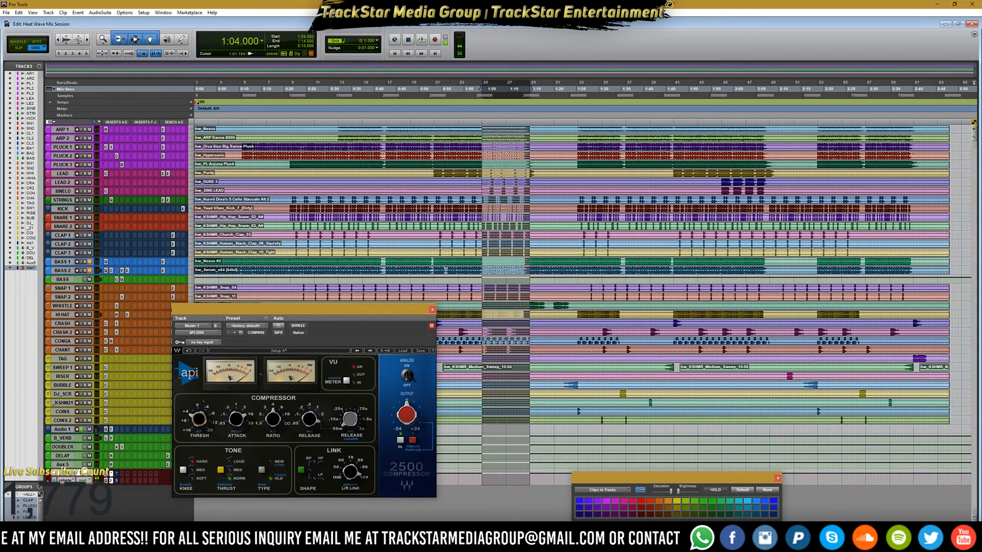
key("space")
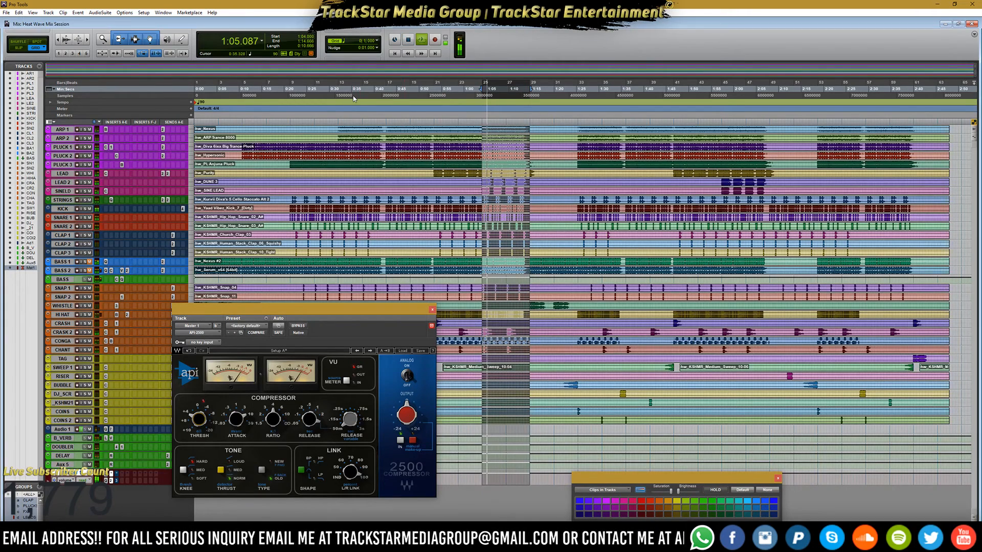
Step: Show the mixer, move the API-2500 window beside the master fader and readjust the compressor's threshold
key("ctrl+equal")
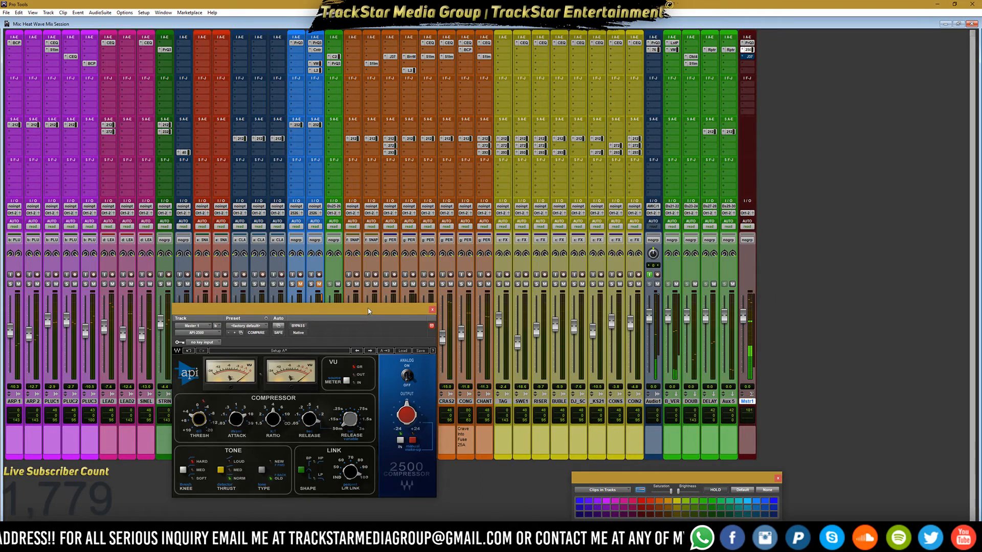
left_click_drag(367, 308, 646, 180)
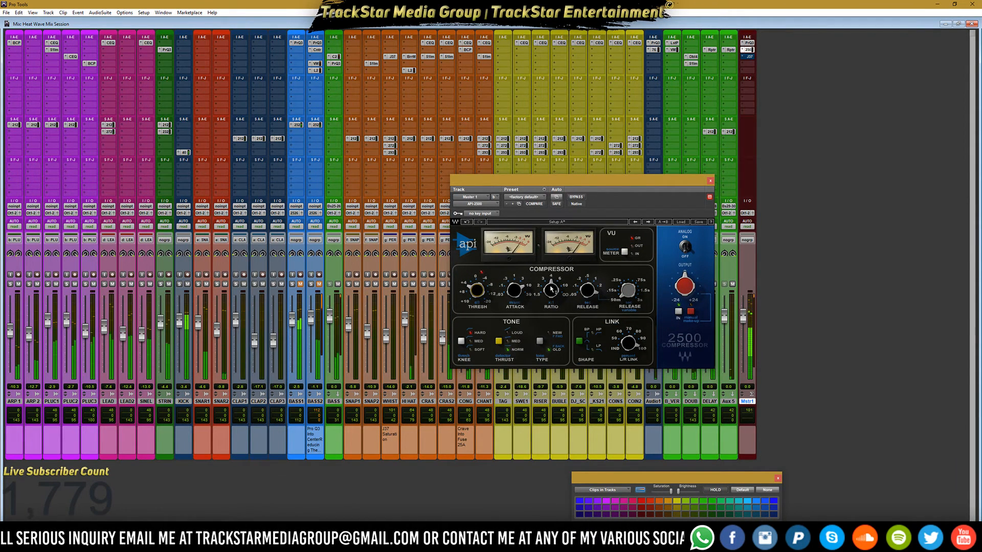
left_click(476, 291)
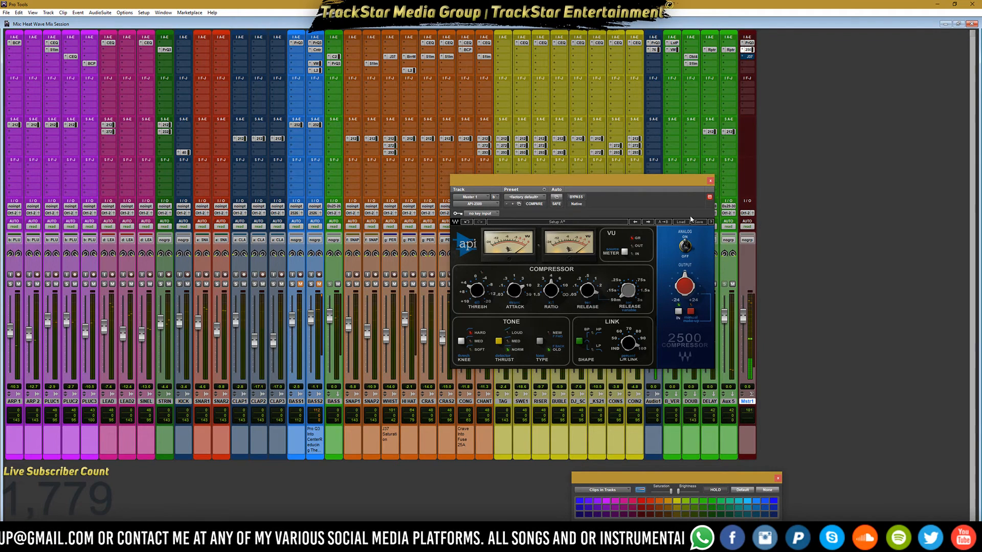
Step: Load the Mastering Fat Tight And Open (Stereo) preset in the master fader's J37 and compare the sound with the effect bypassed
left_click(710, 181)
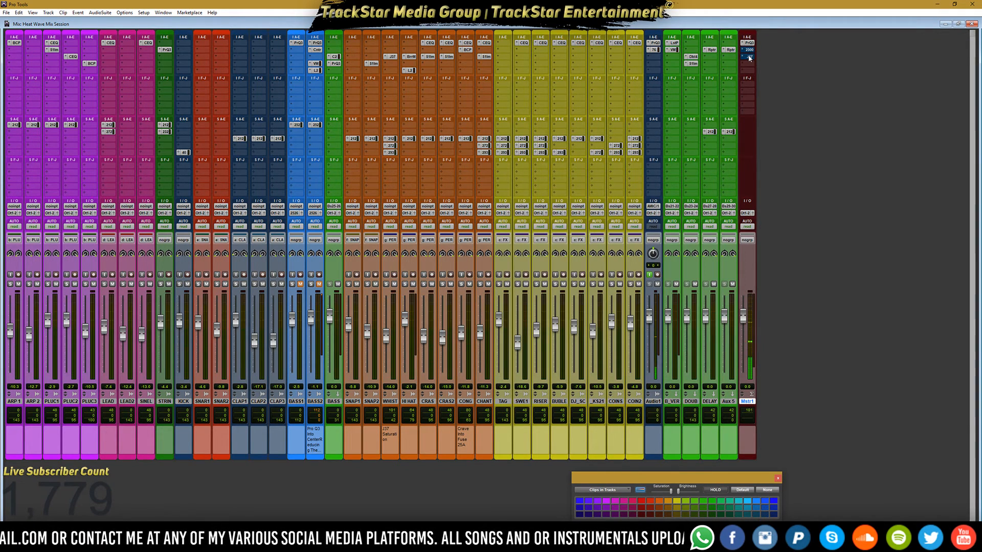
left_click(749, 53)
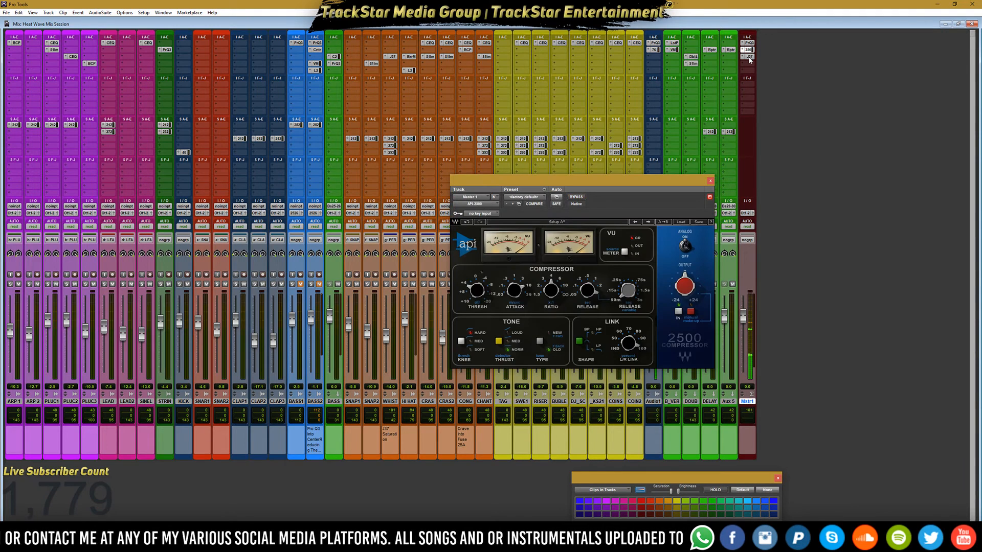
left_click(750, 58)
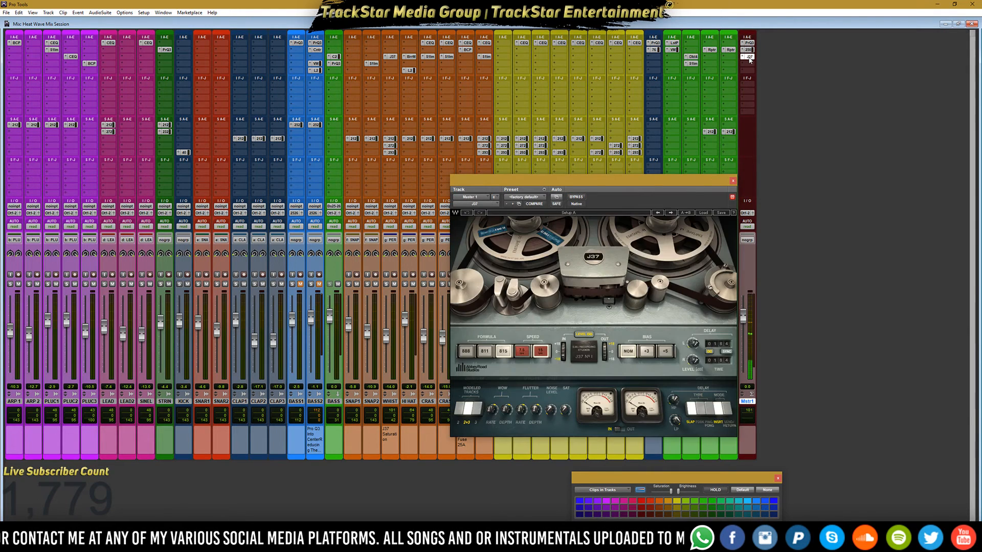
left_click(702, 212)
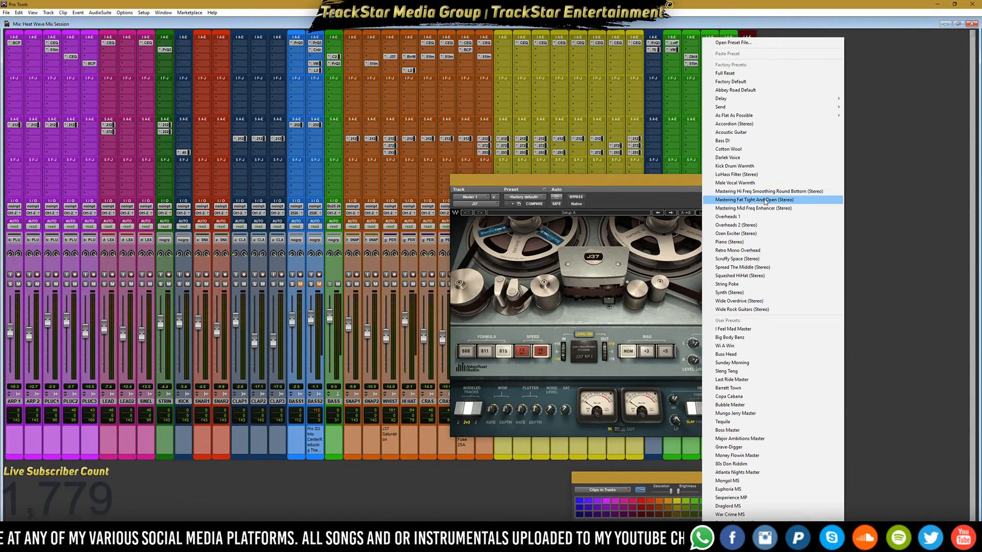
left_click(631, 184)
left_click_drag(631, 184, 495, 130)
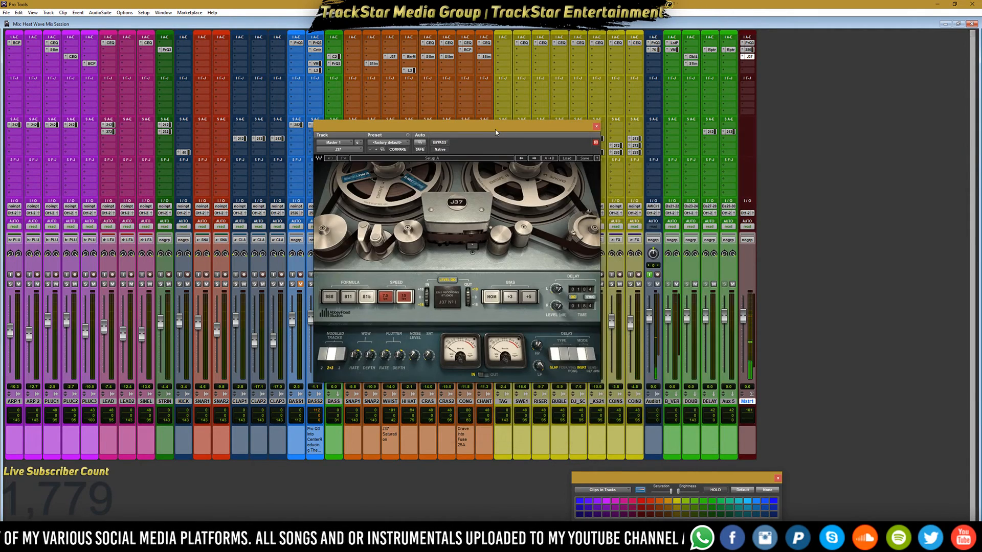
left_click(574, 160)
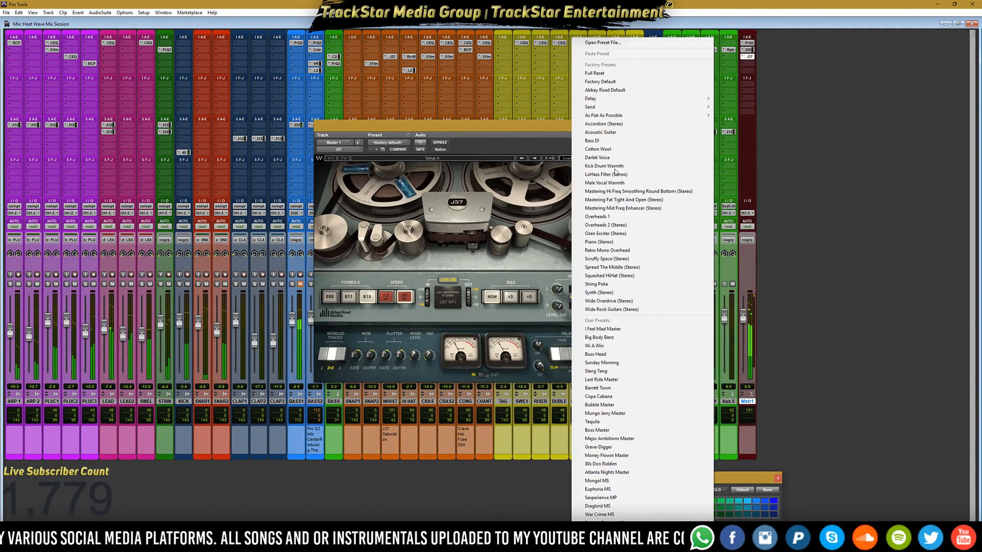
left_click(658, 203)
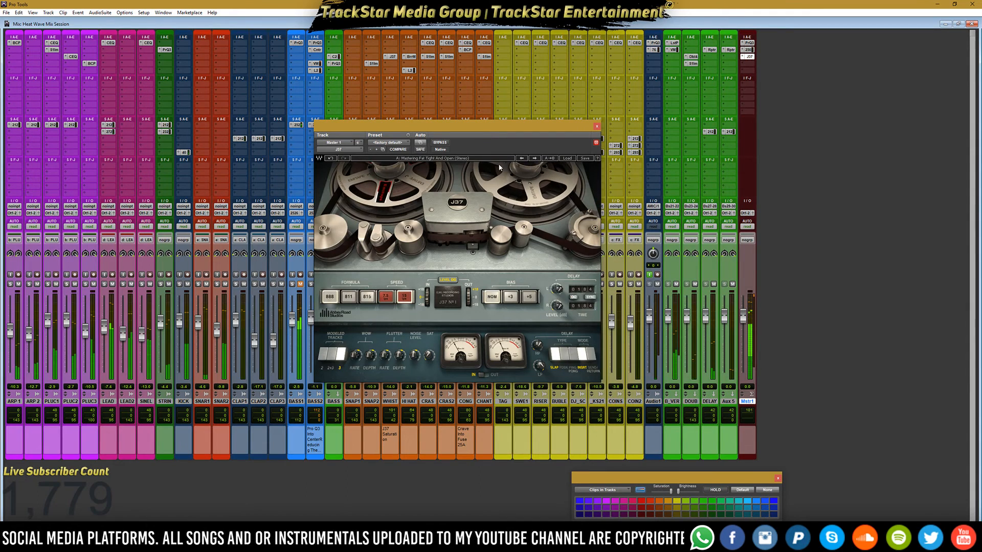
left_click(440, 143)
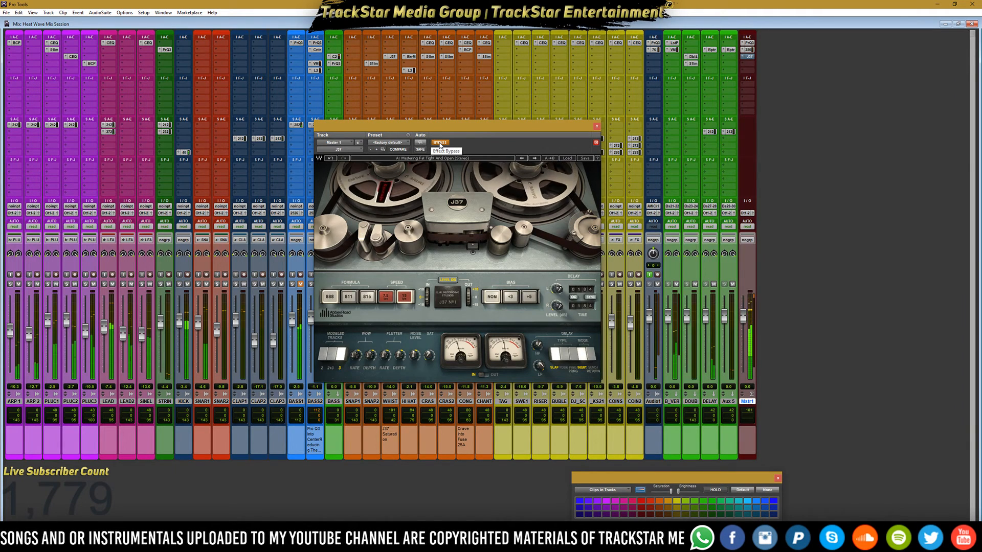
left_click(440, 144)
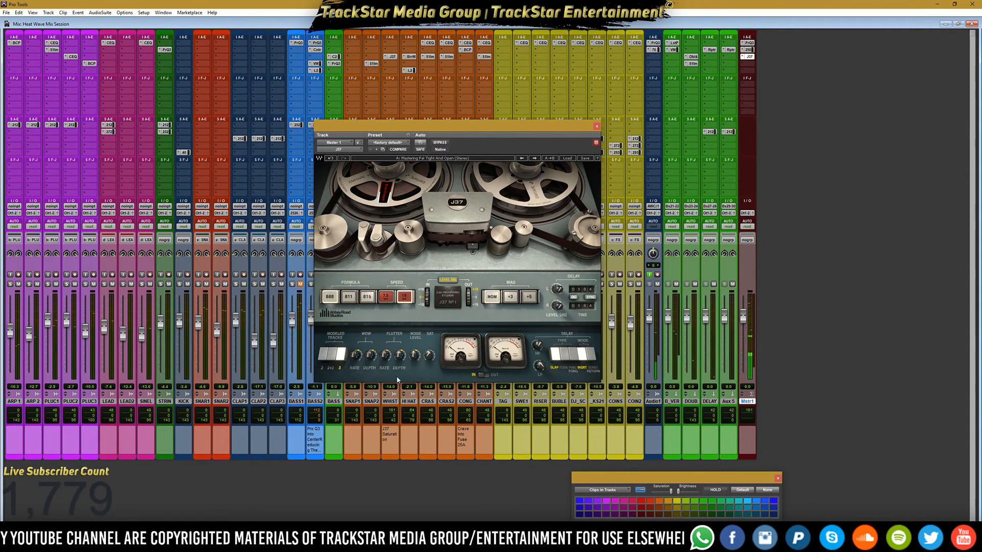
Step: Adjust the noise level and saturation of the master fader's J37 and close its window
left_click(414, 357)
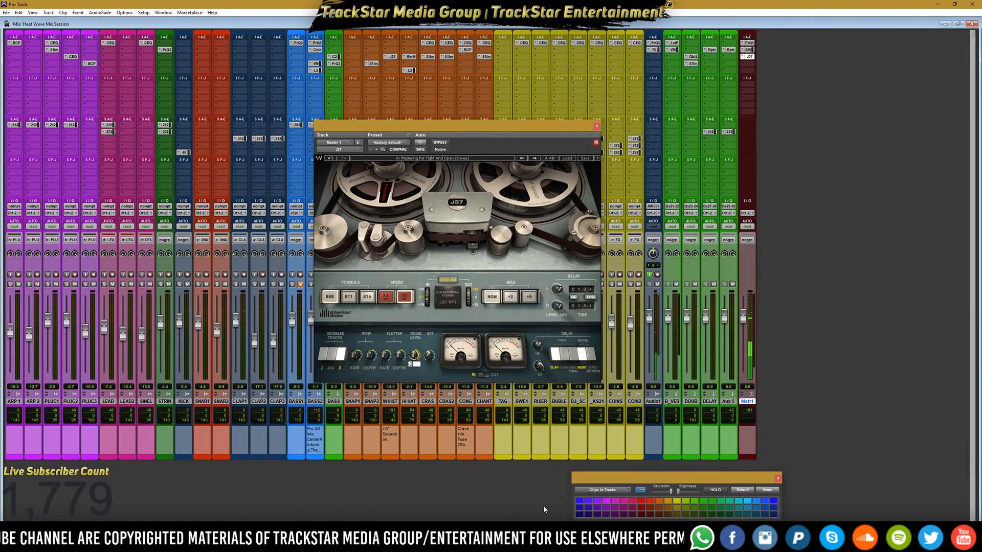
left_click(430, 355)
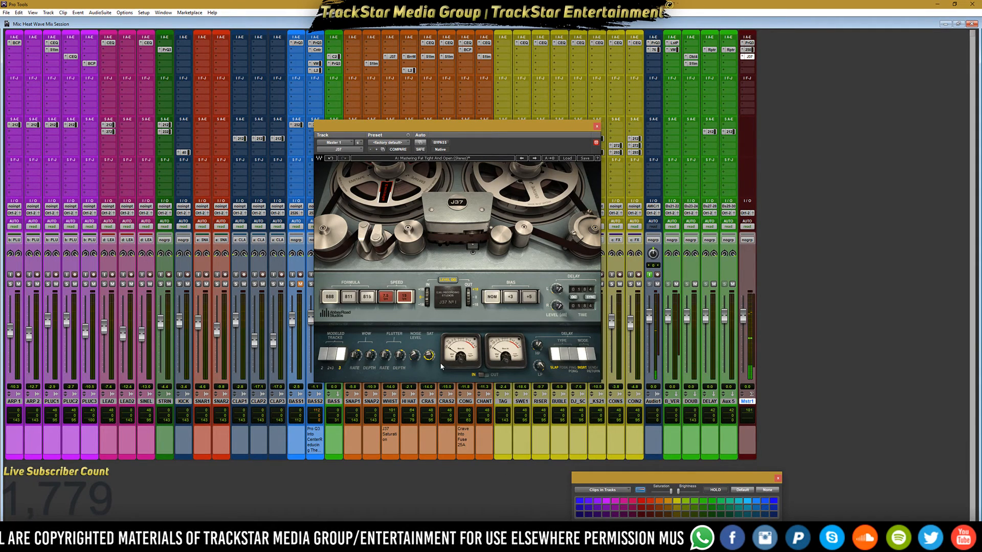
left_click(597, 126)
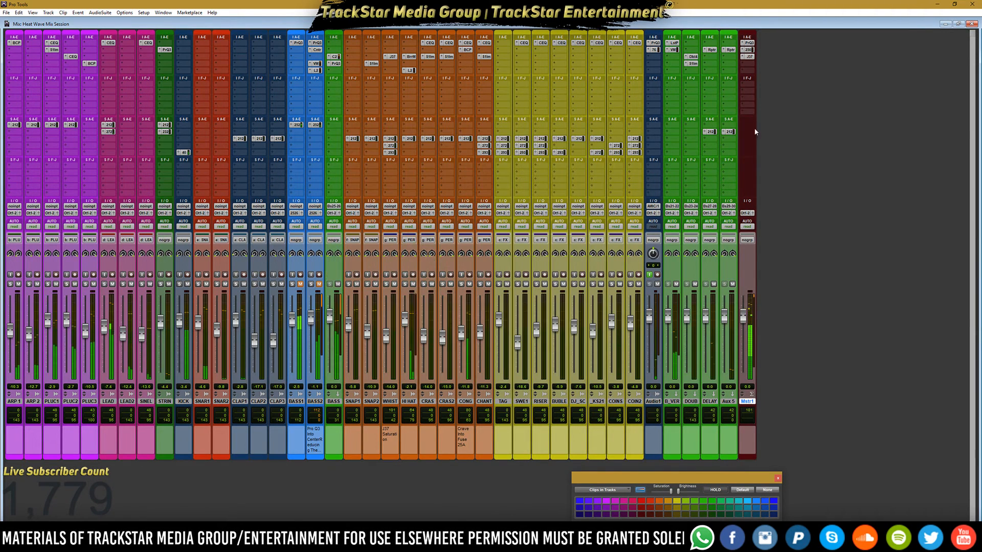
Step: Insert the stereo Dorrough meter in a lower slot on the master fader, below the J37, and enable its Auto peak mode
left_click(744, 113)
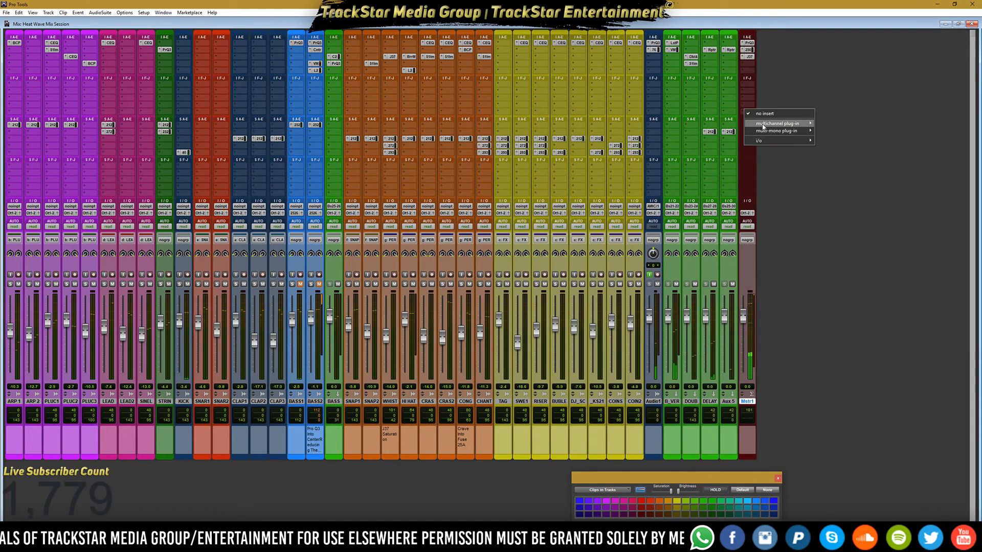
mouse_move(777, 123)
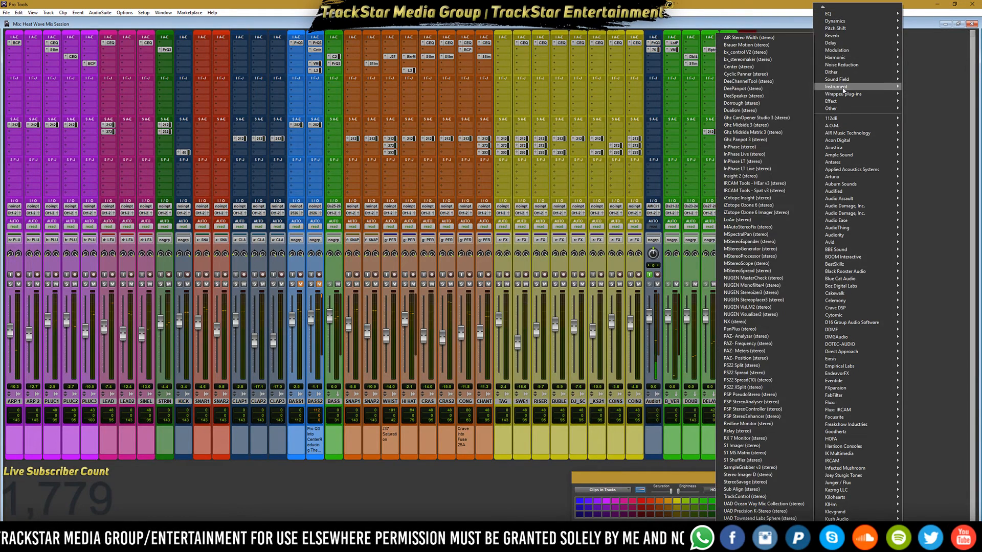
mouse_move(844, 80)
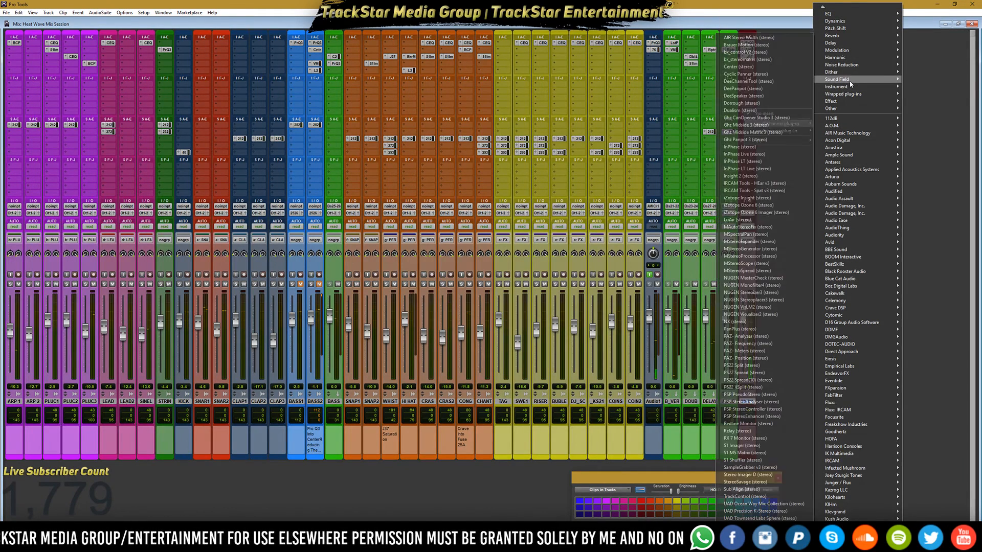
left_click(746, 103)
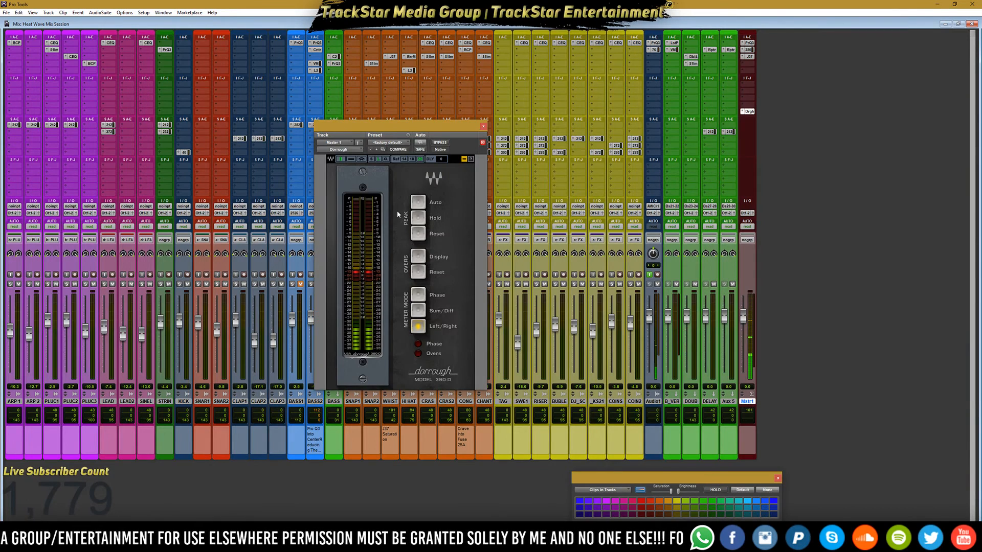
left_click(422, 203)
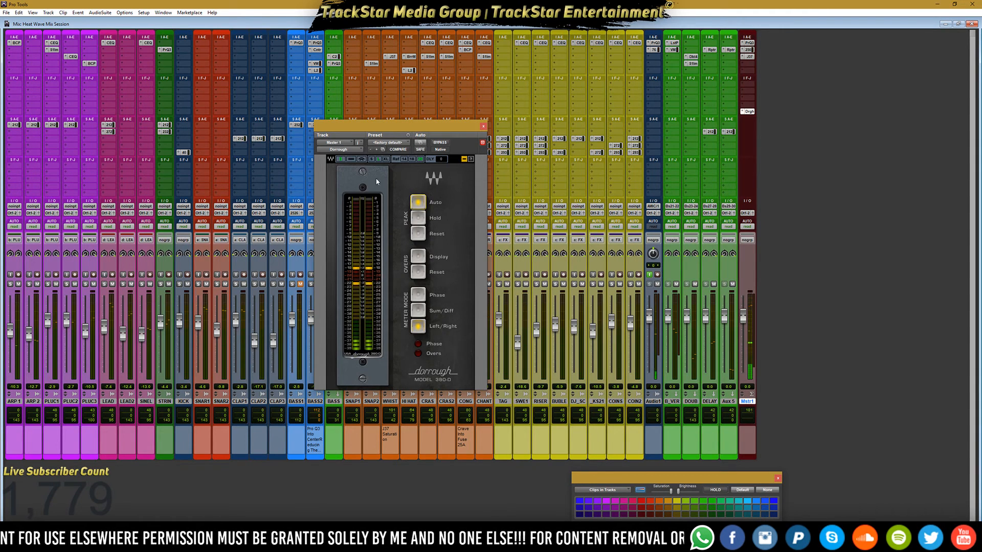
Step: Switch the Dorrough to a larger horizontal meter with its controls hidden and move it to the lower part of the mixer
left_click(357, 159)
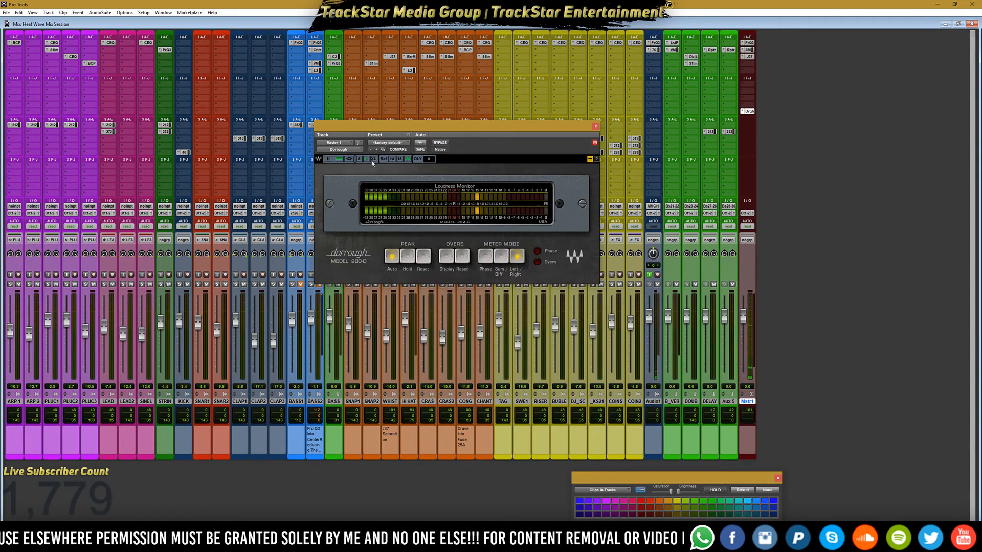
left_click(377, 160)
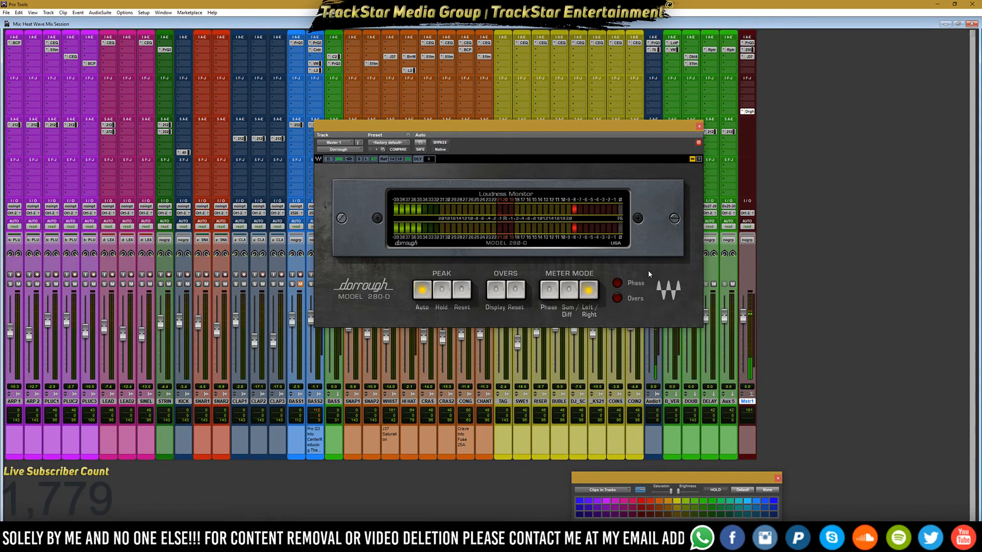
left_click_drag(611, 130, 765, 185)
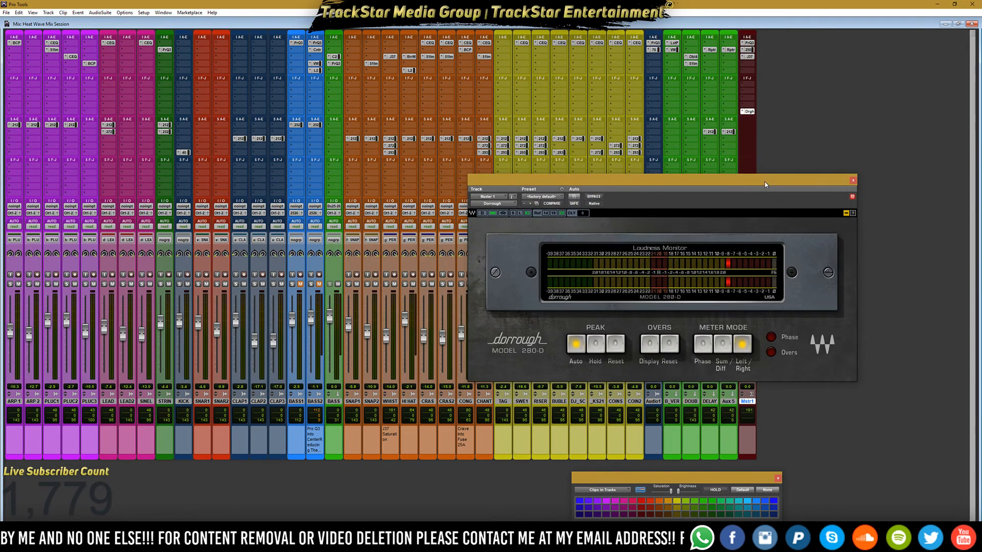
left_click(846, 213)
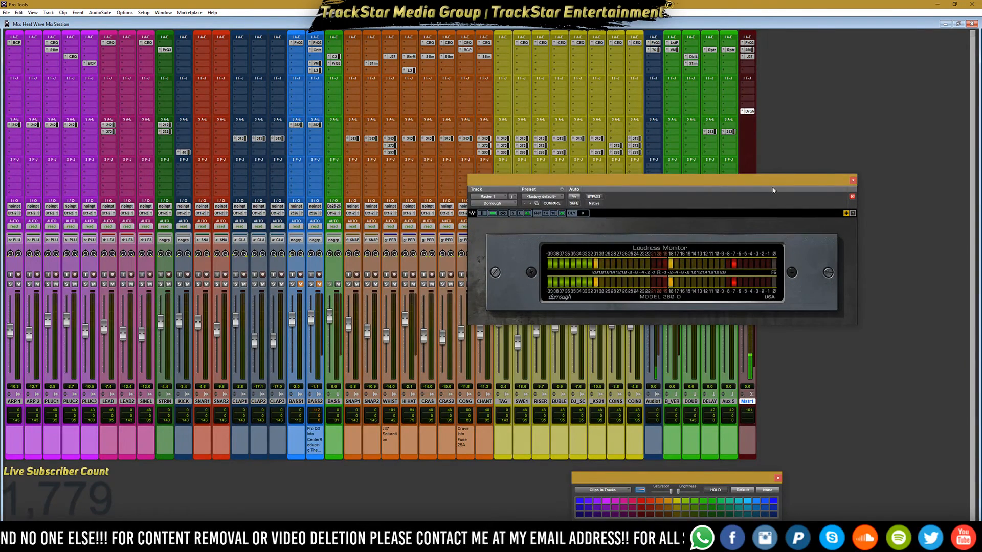
left_click_drag(711, 181, 413, 372)
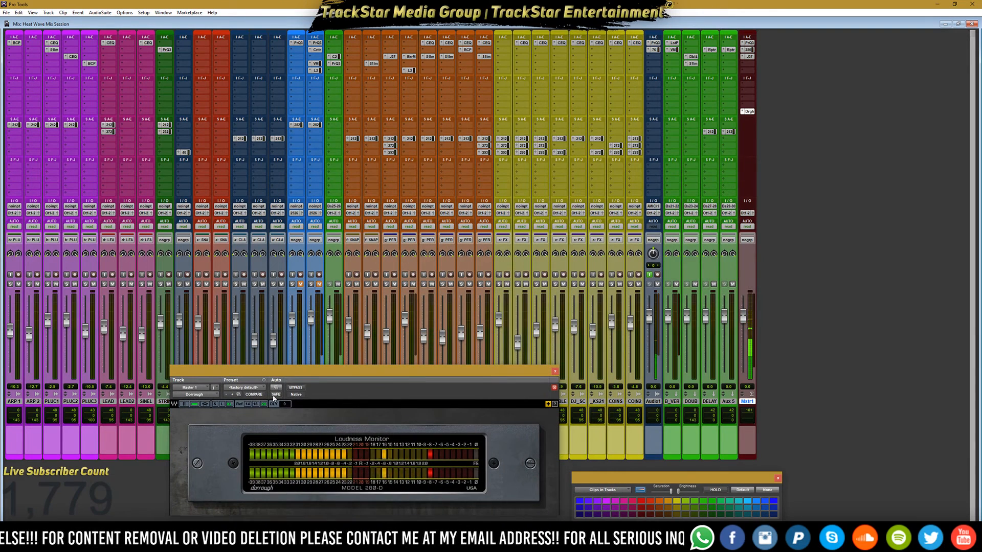
Step: Change the Dorrough to a compact vertical meter and place it in the empty area beside the master fader
left_click(183, 404)
left_click_drag(262, 377, 637, 195)
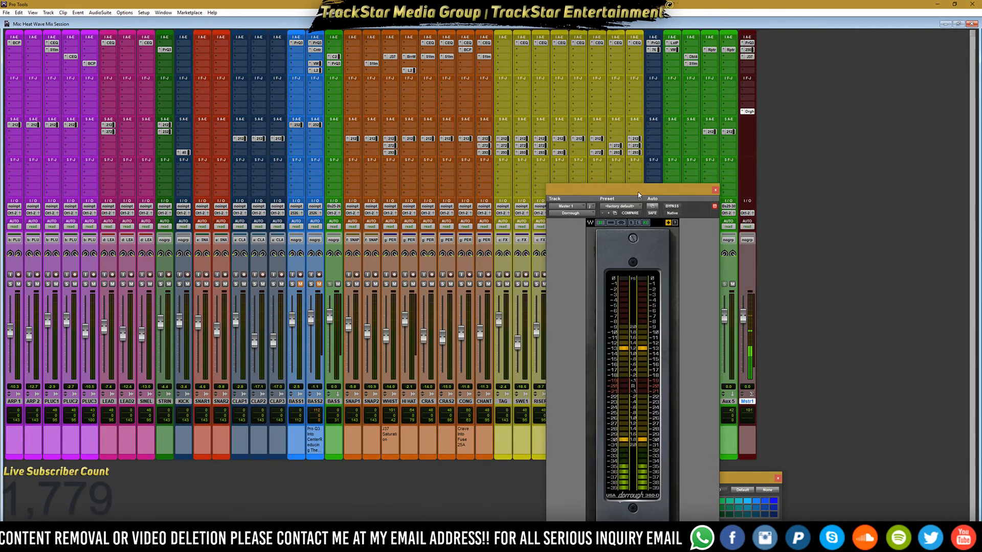
left_click(612, 225)
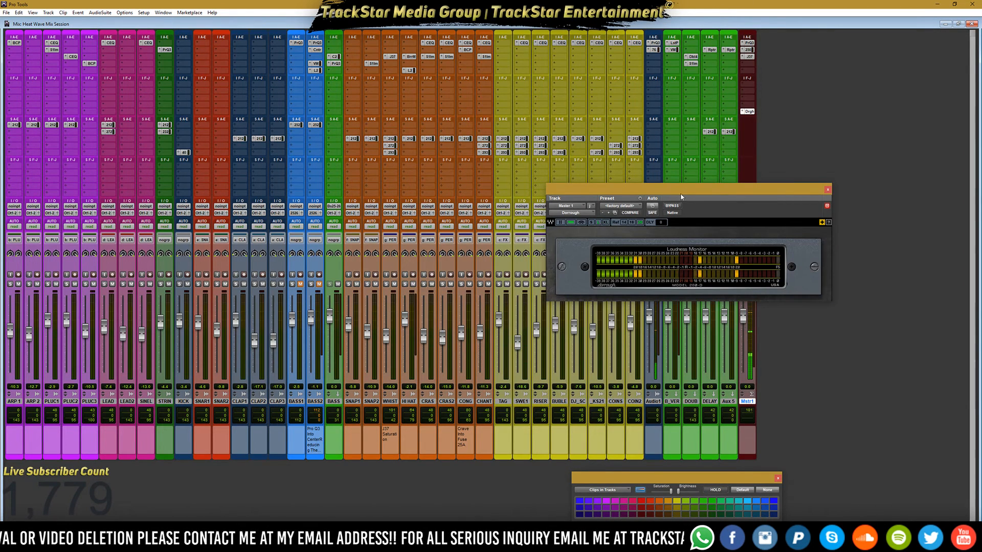
left_click_drag(680, 197, 895, 257)
left_click(700, 254)
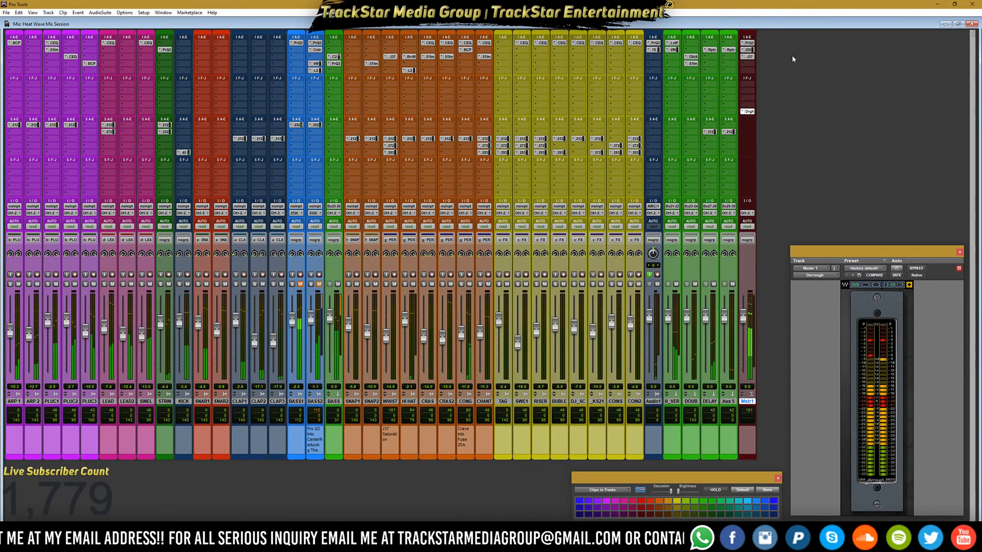
Step: Toggle the bypass of the master fader's J37, show the Edit window and play the session from the start
left_click(749, 58, "ctrl")
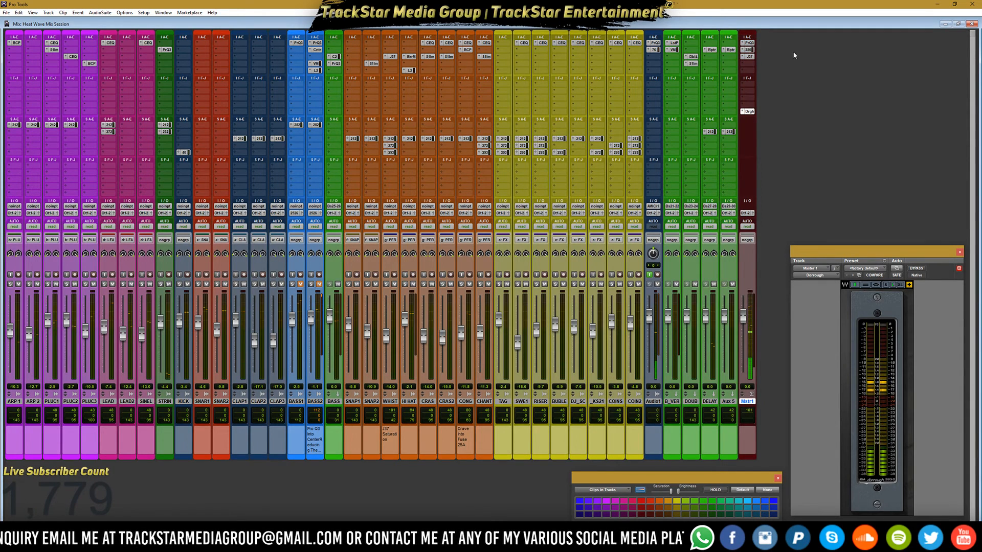
left_click(976, 24)
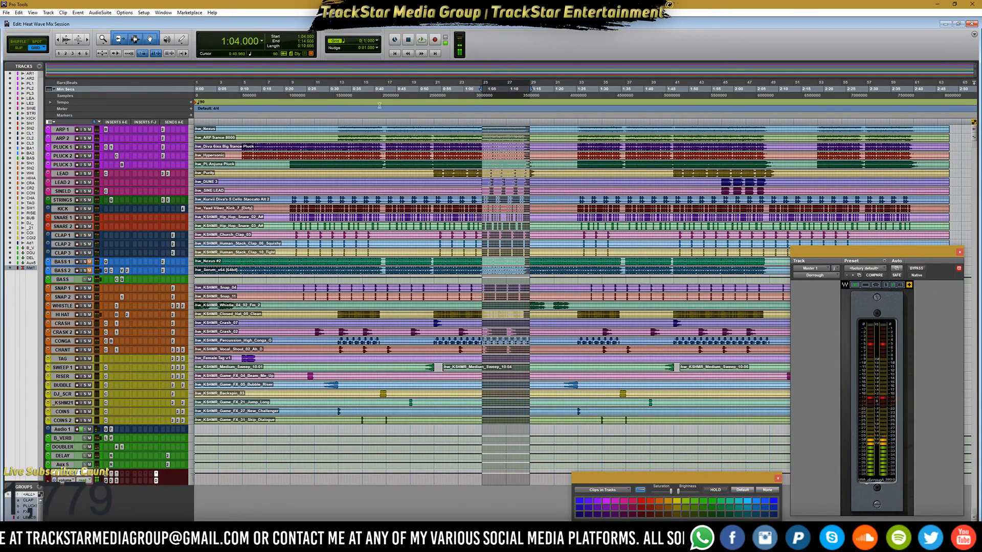
key("Return")
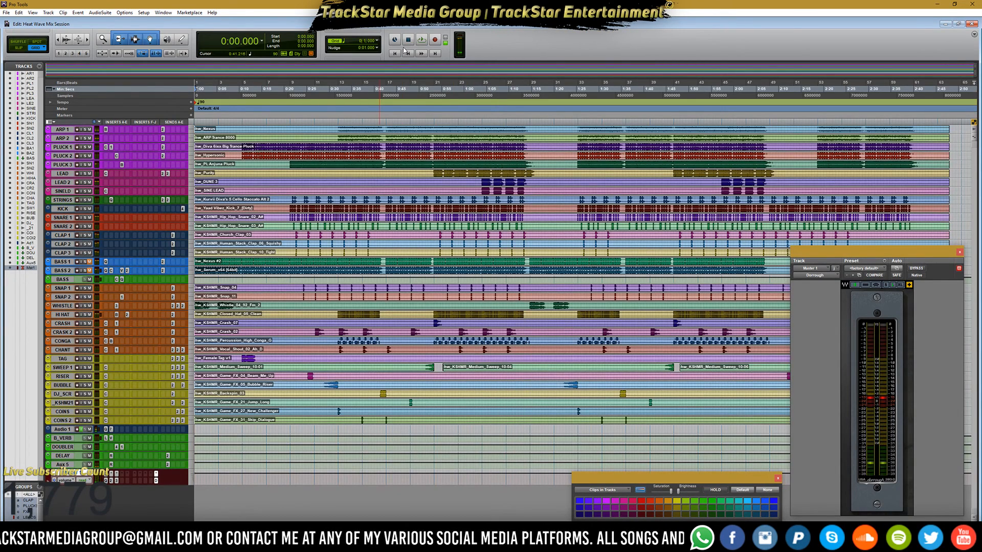
key("space")
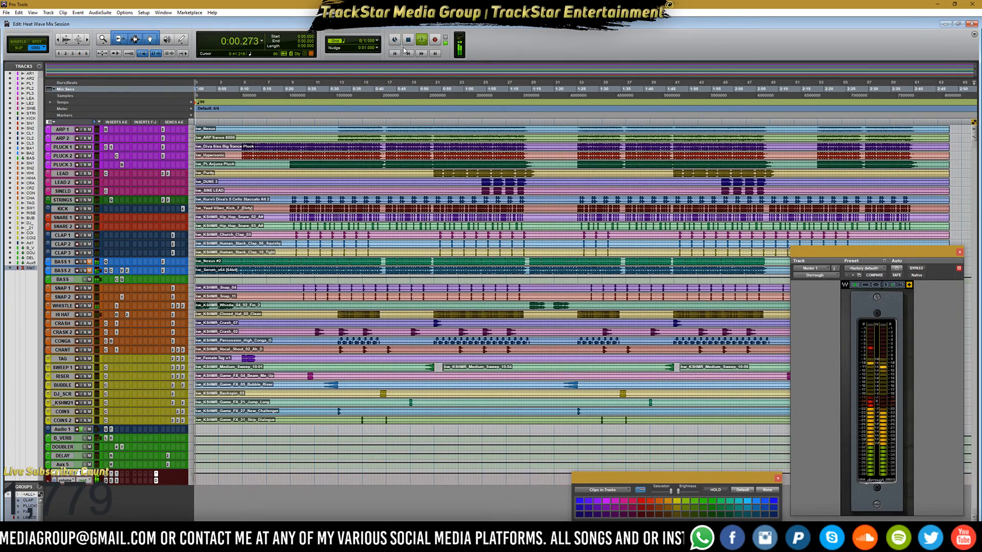